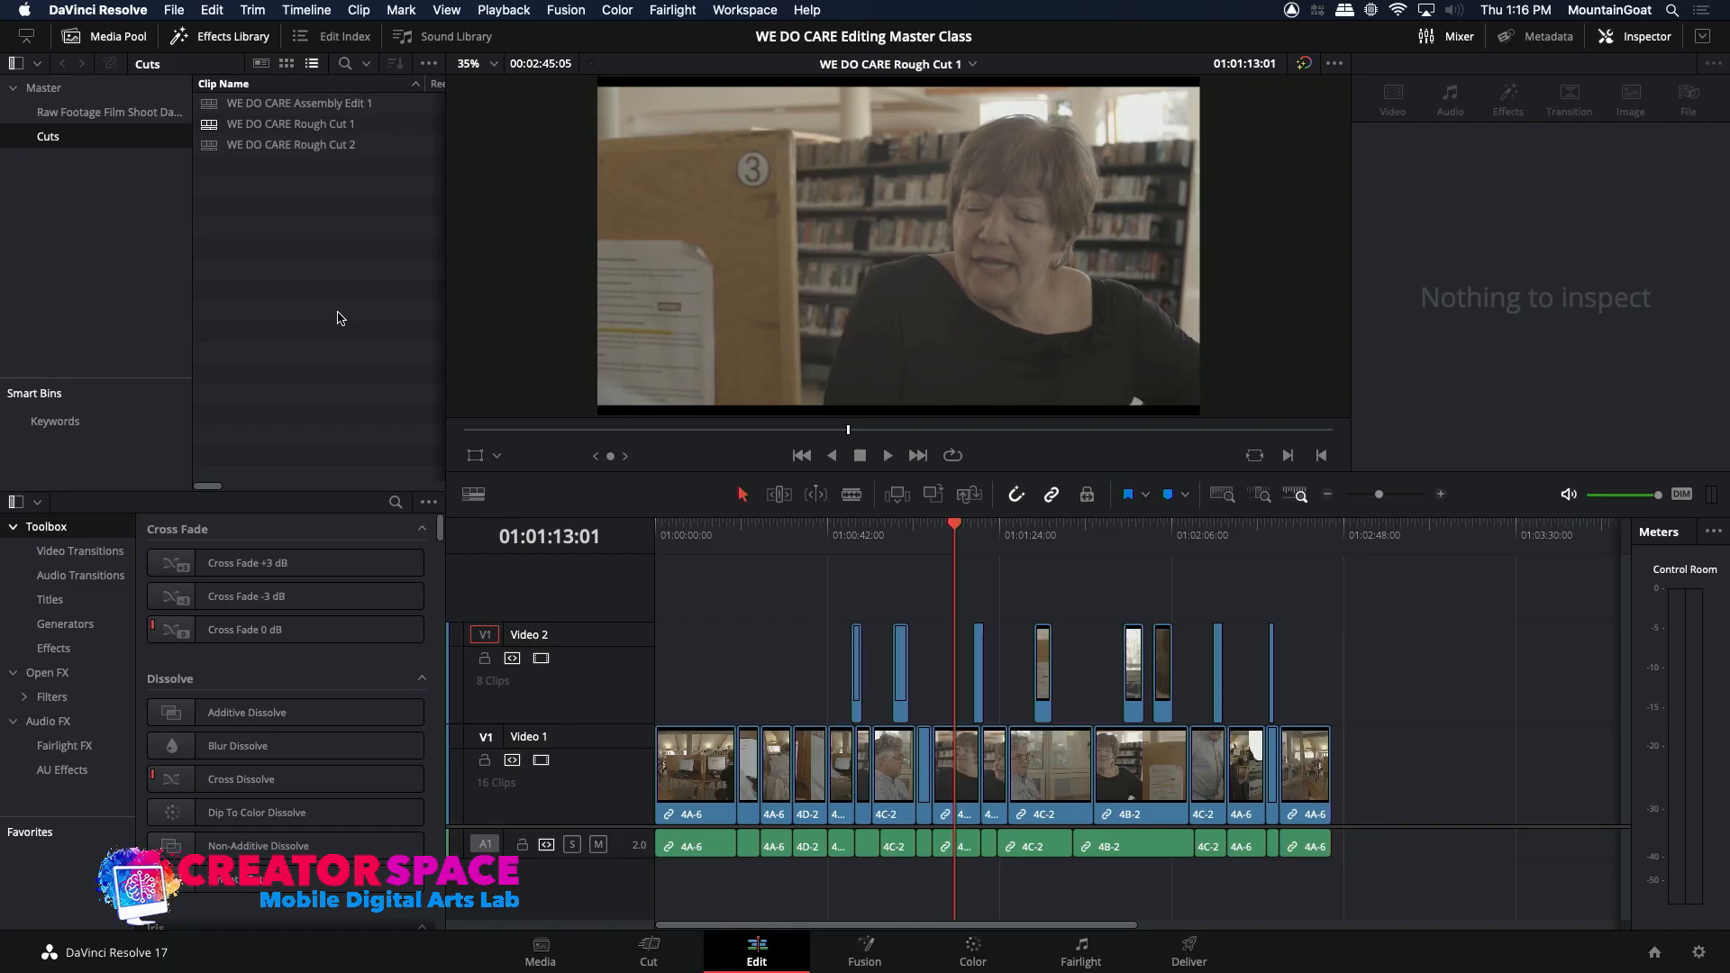
Step: Open the WE DO CARE Rough Cut 2 timeline and move the playhead to its start at 01:00:00:00
click(224, 147)
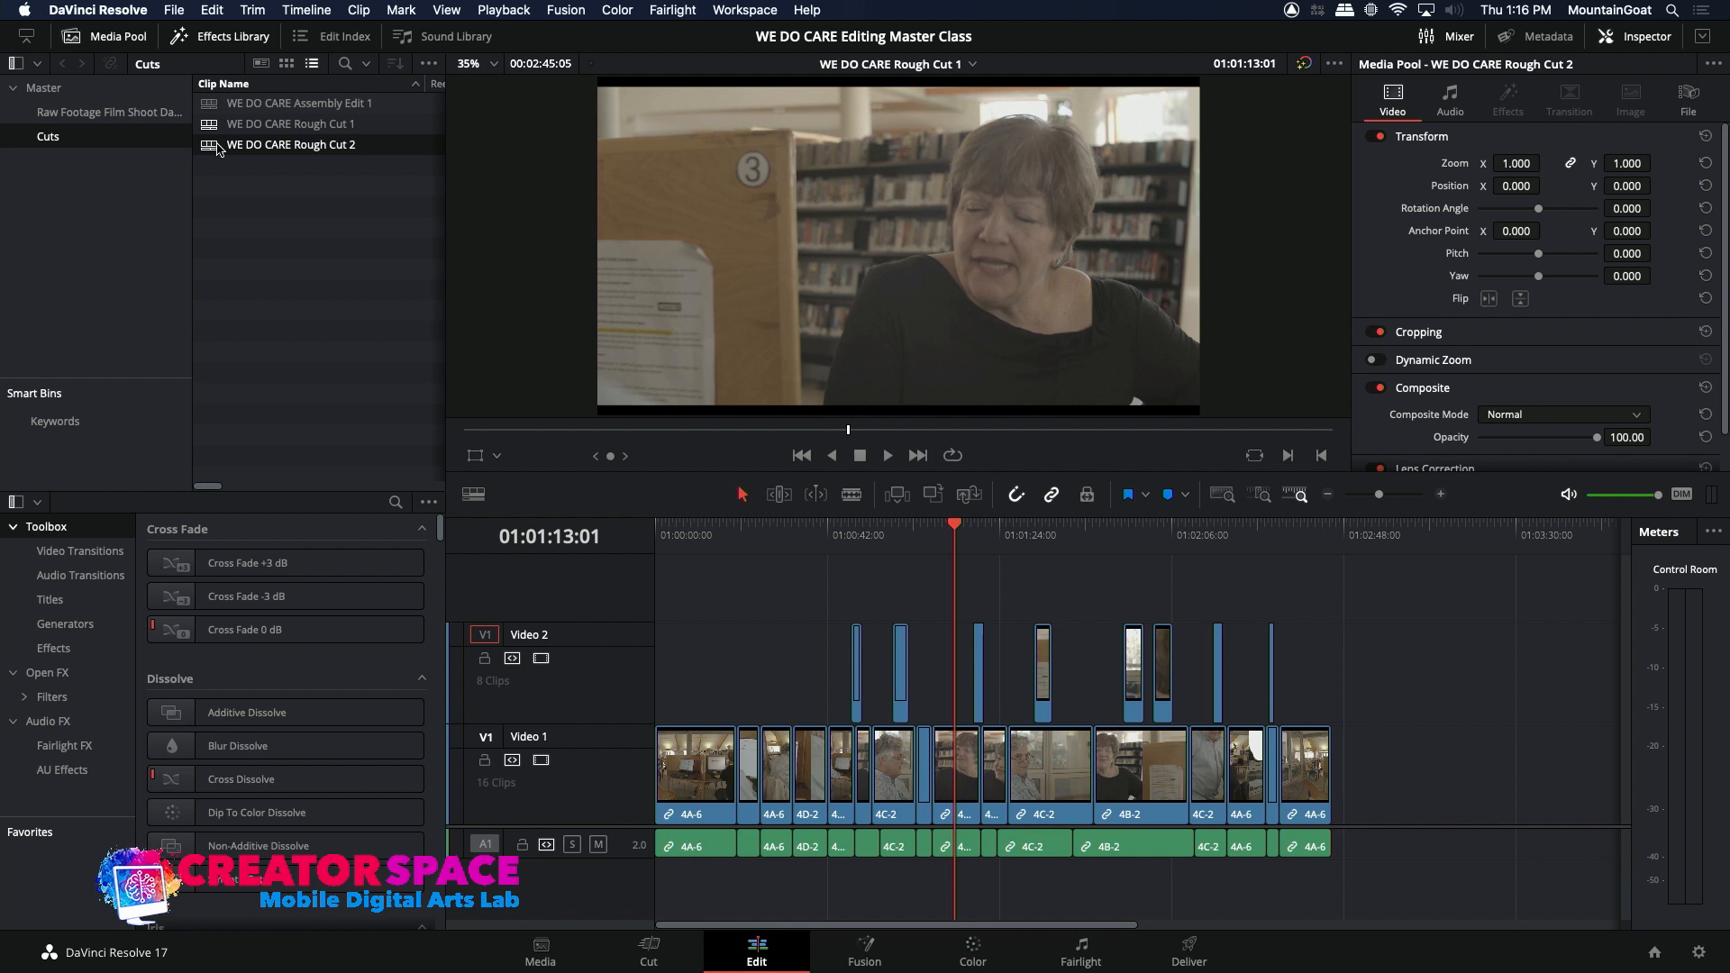
double_click(207, 151)
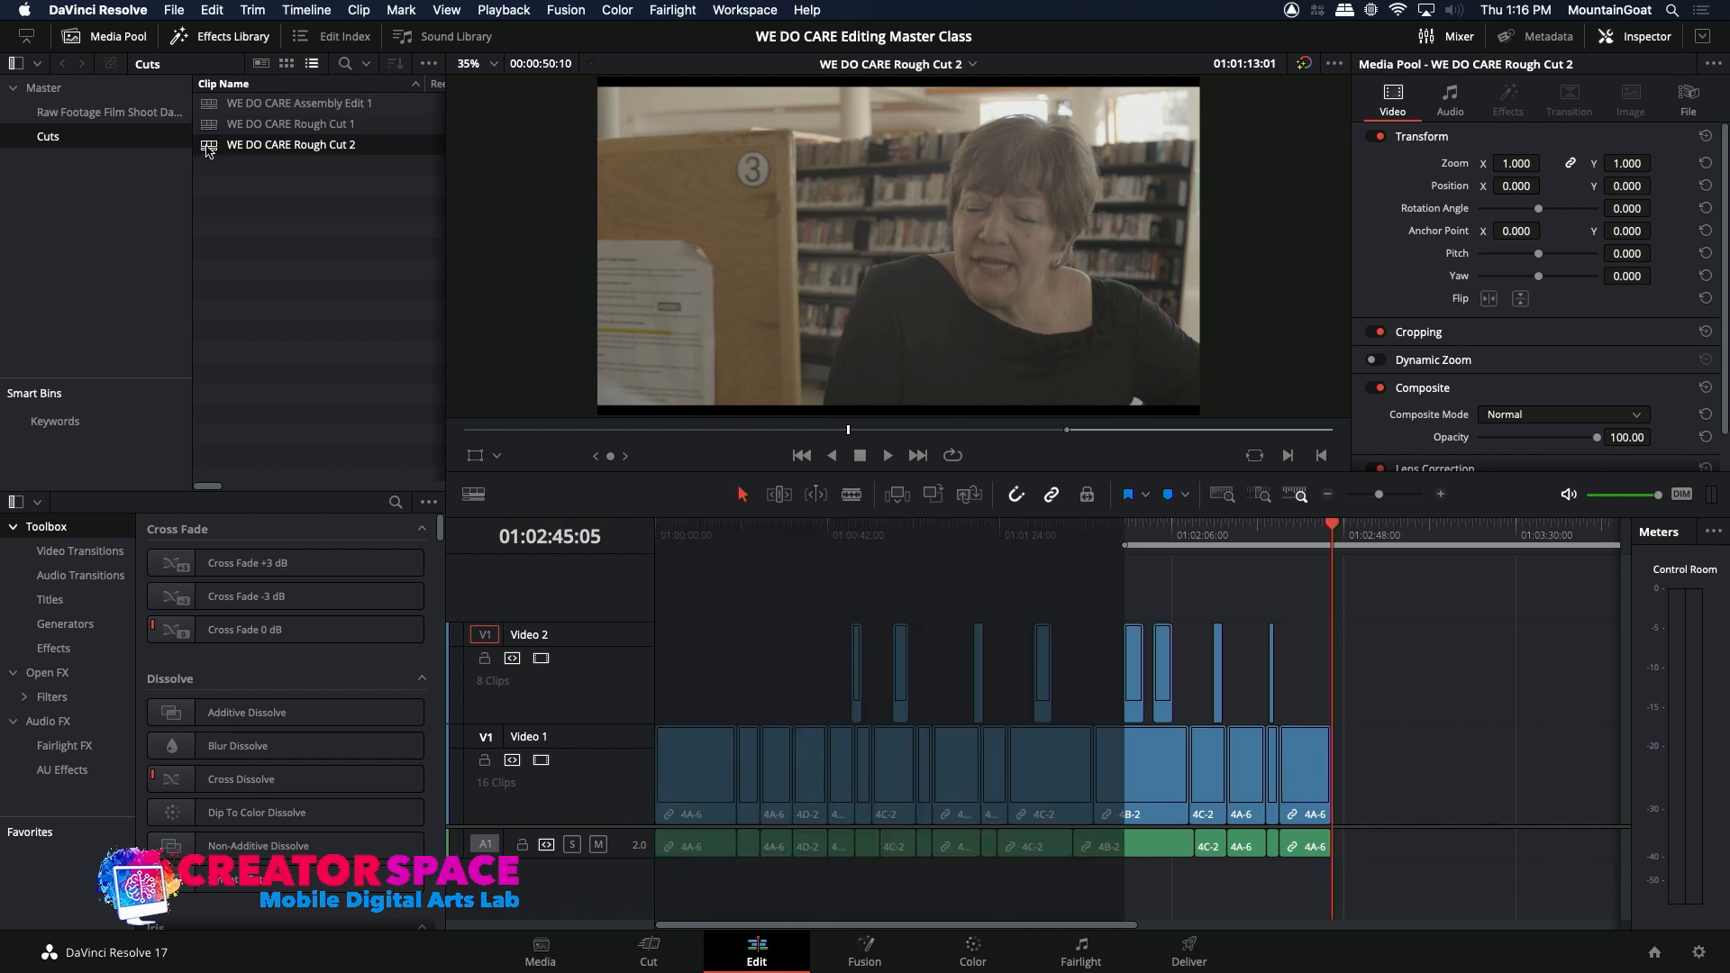
drag(1003, 540, 636, 541)
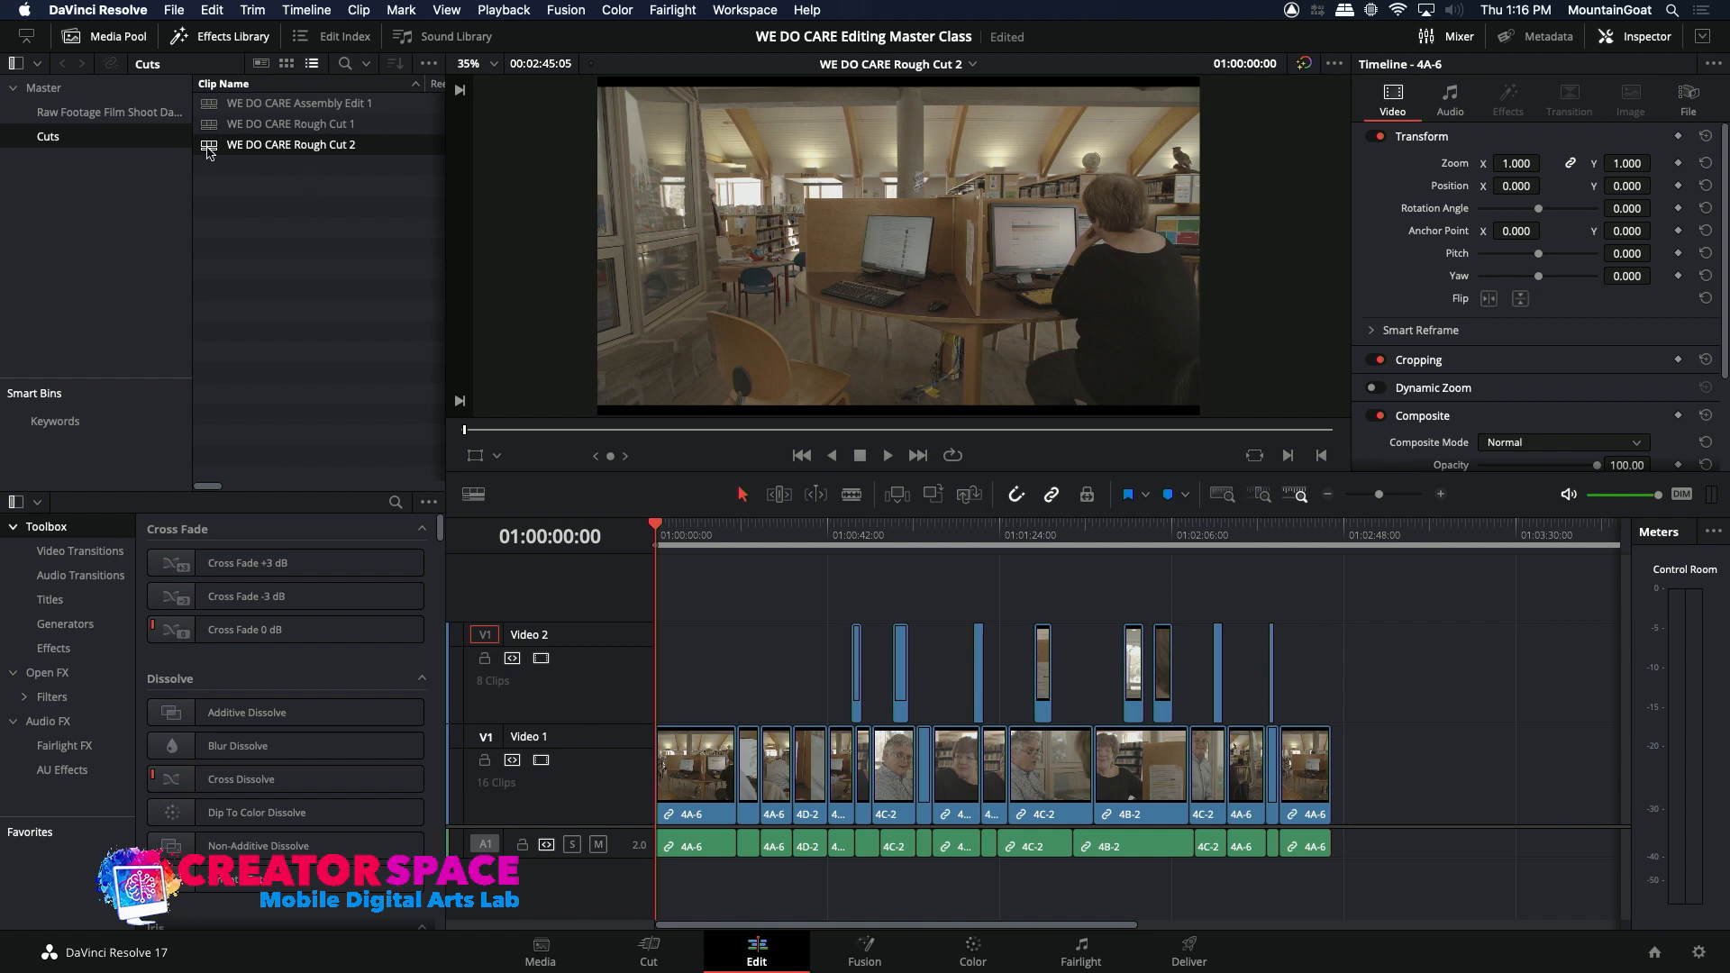
Step: Duplicate the WE DO CARE Rough Cut 2 timeline and rename the copy WE DO CARE Fine Cut 1
right_click(208, 151)
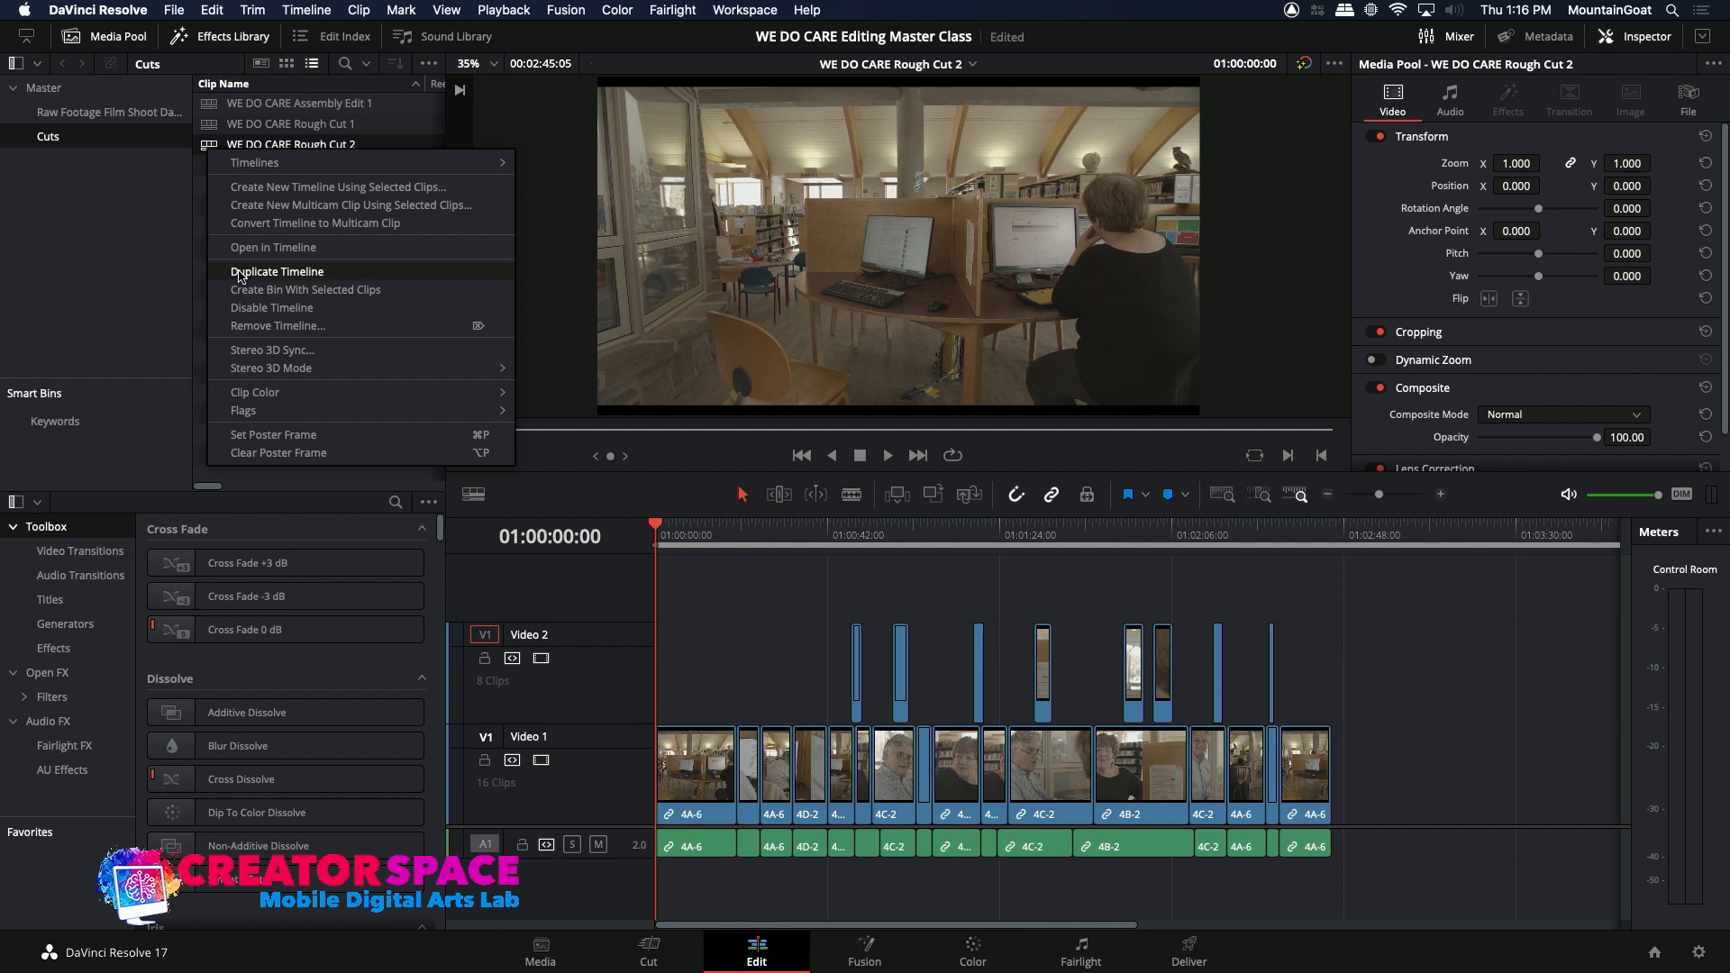
click(241, 273)
click(309, 167)
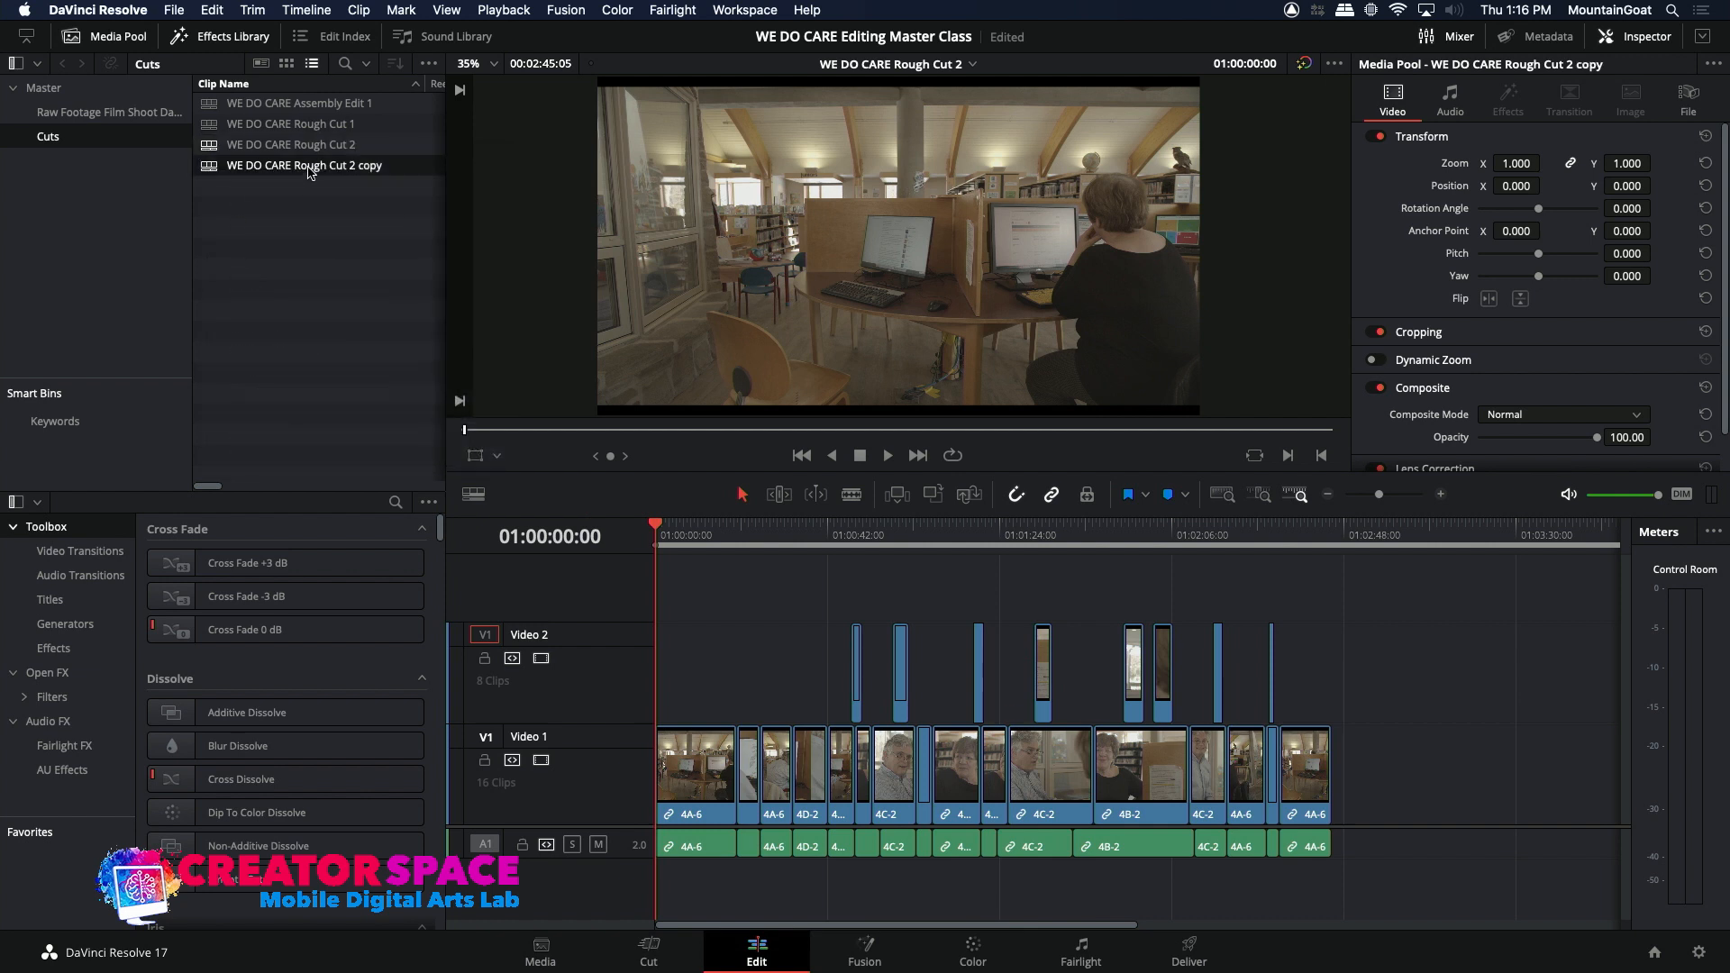
click(358, 169)
click(390, 168)
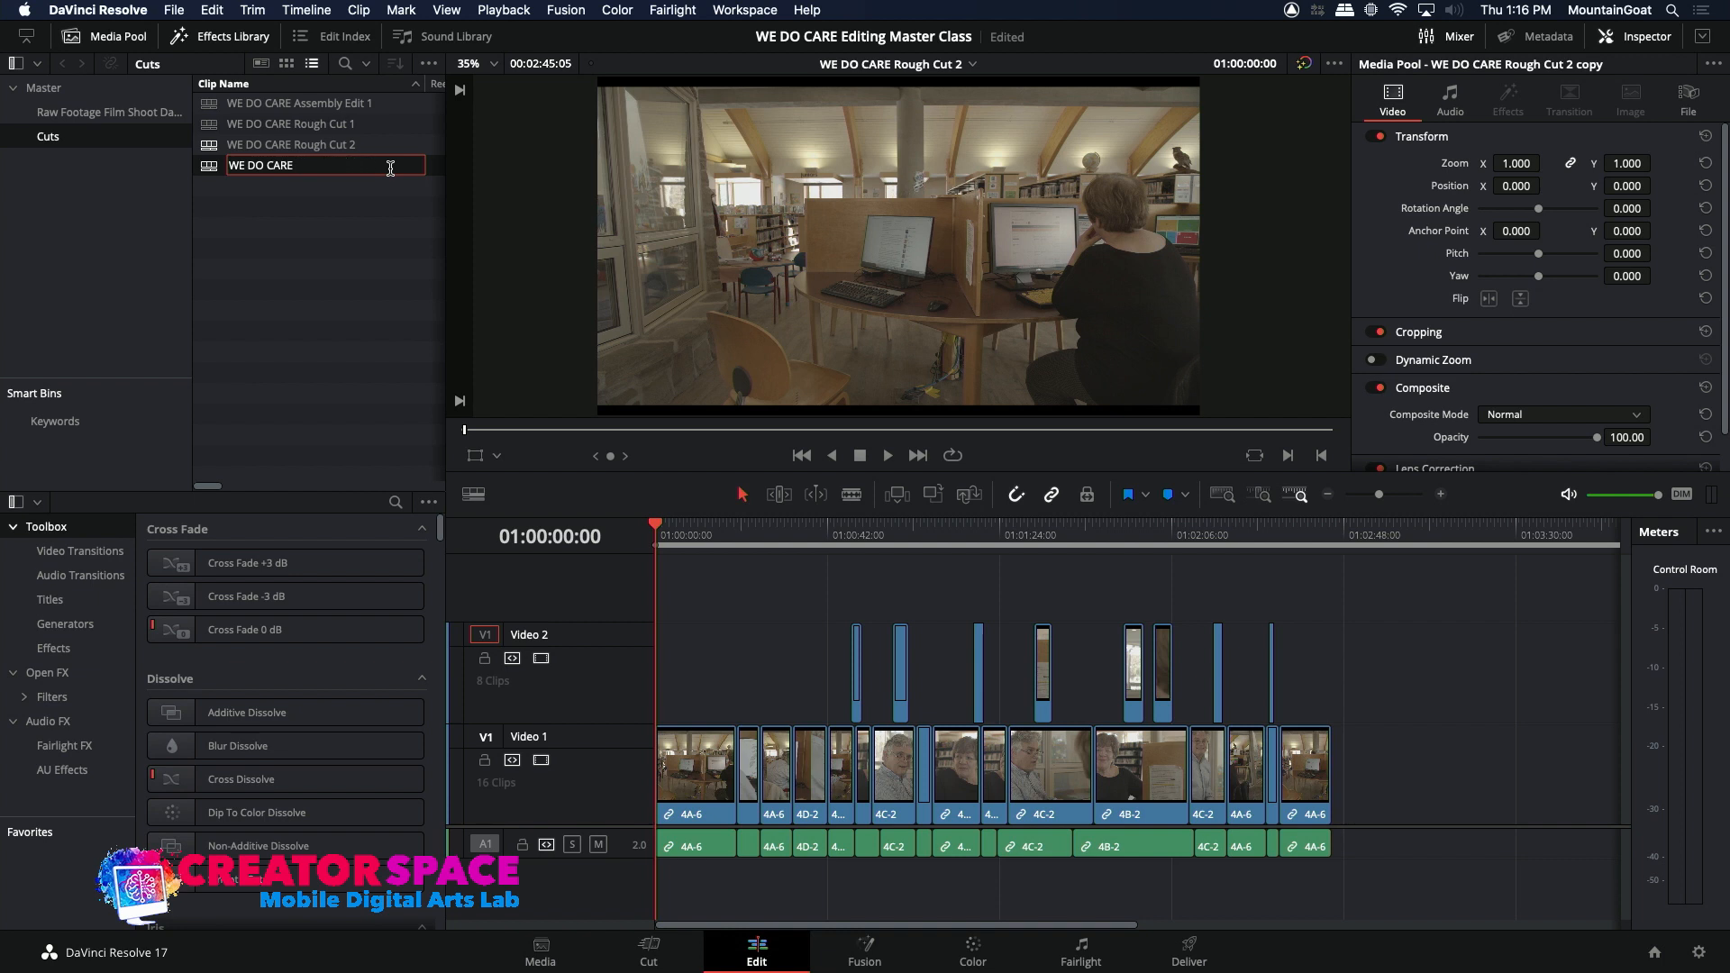
text(Fine Cut 1)
key(Return)
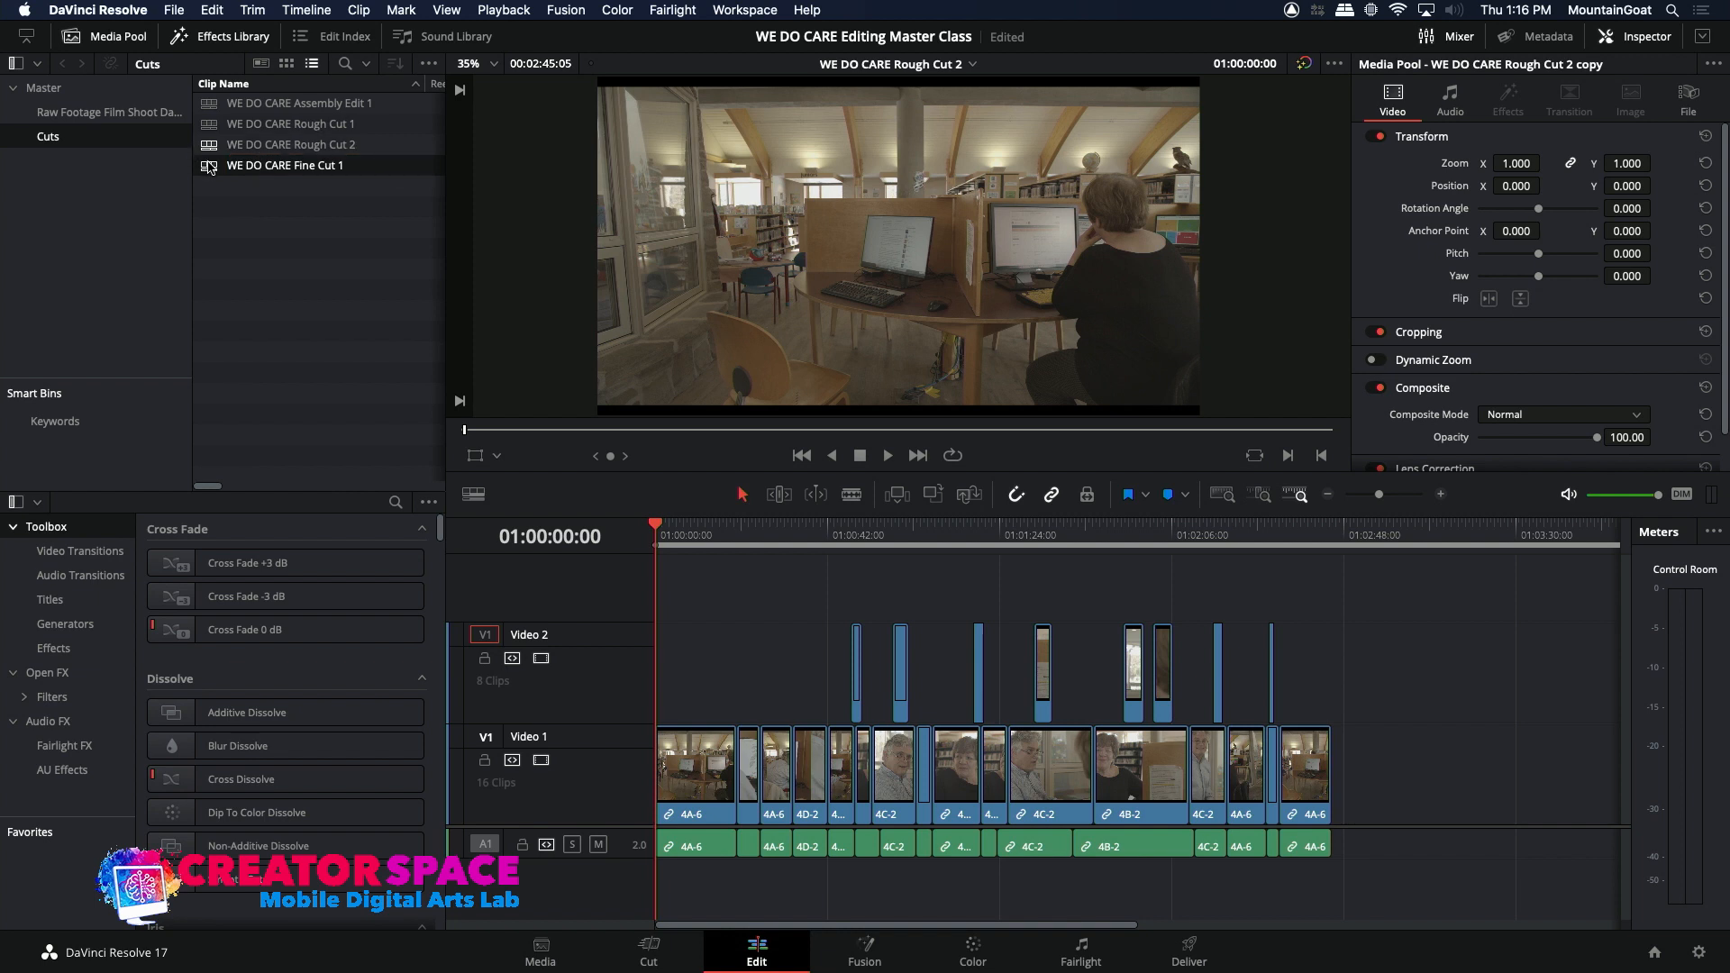
Step: Open the WE DO CARE Fine Cut 1 timeline and play it from the start into the first 4D-2 close-up
double_click(209, 167)
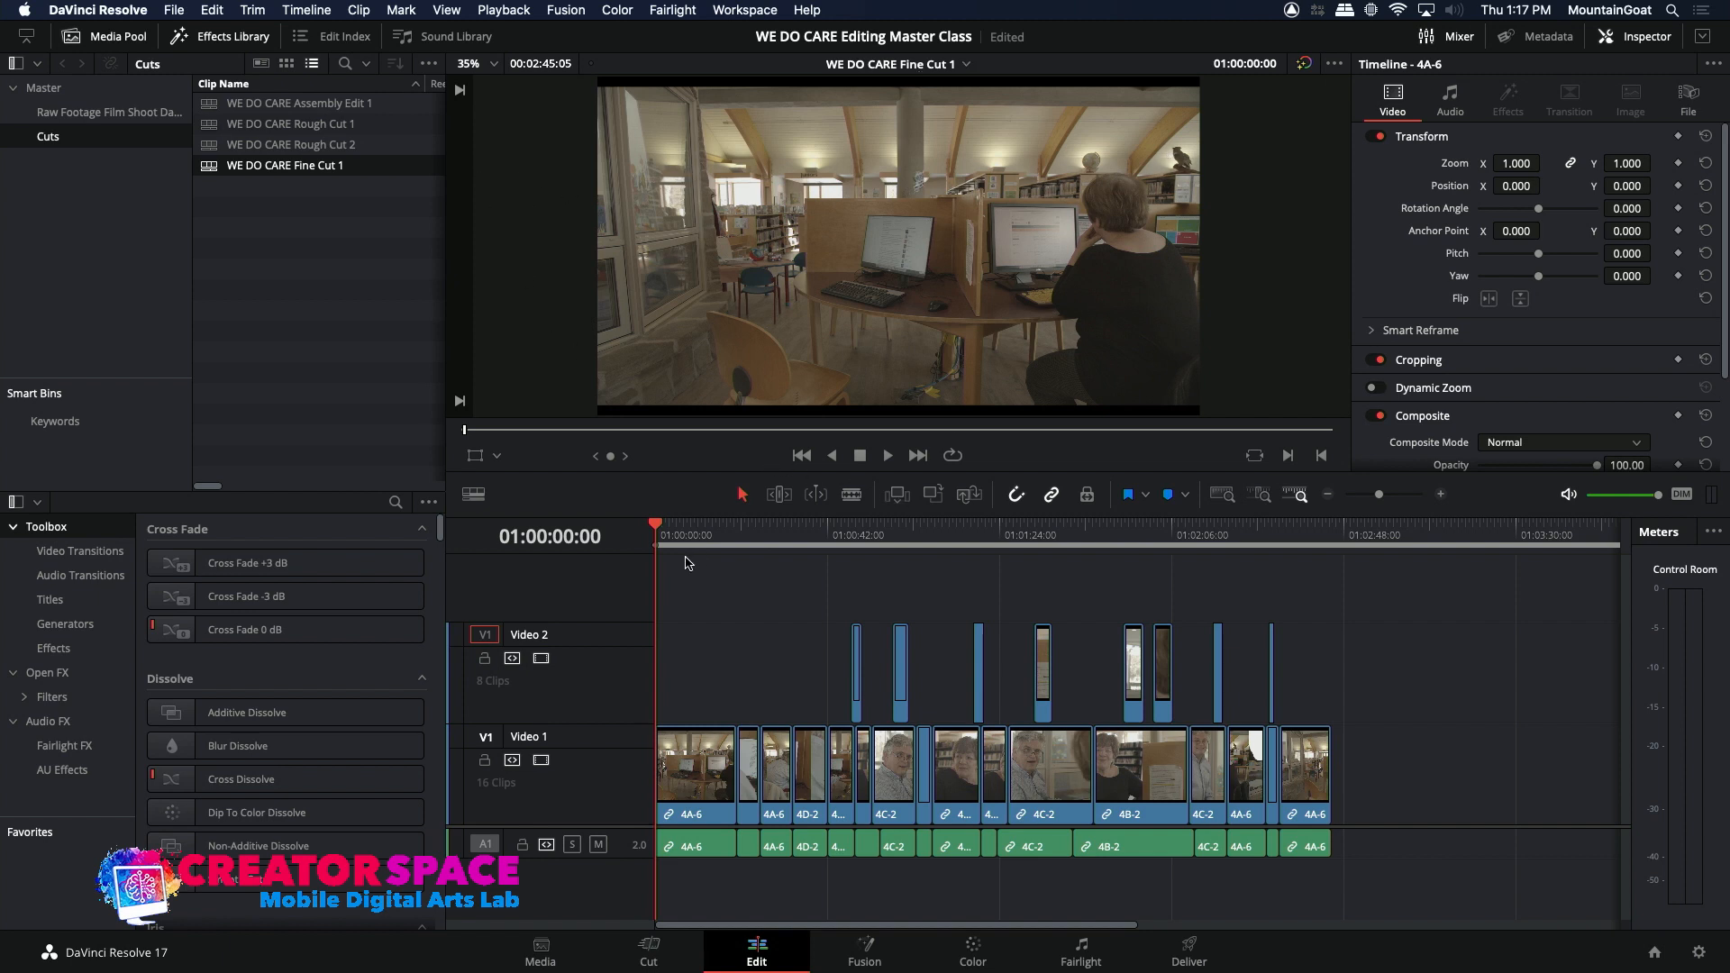
key(space)
key(space)
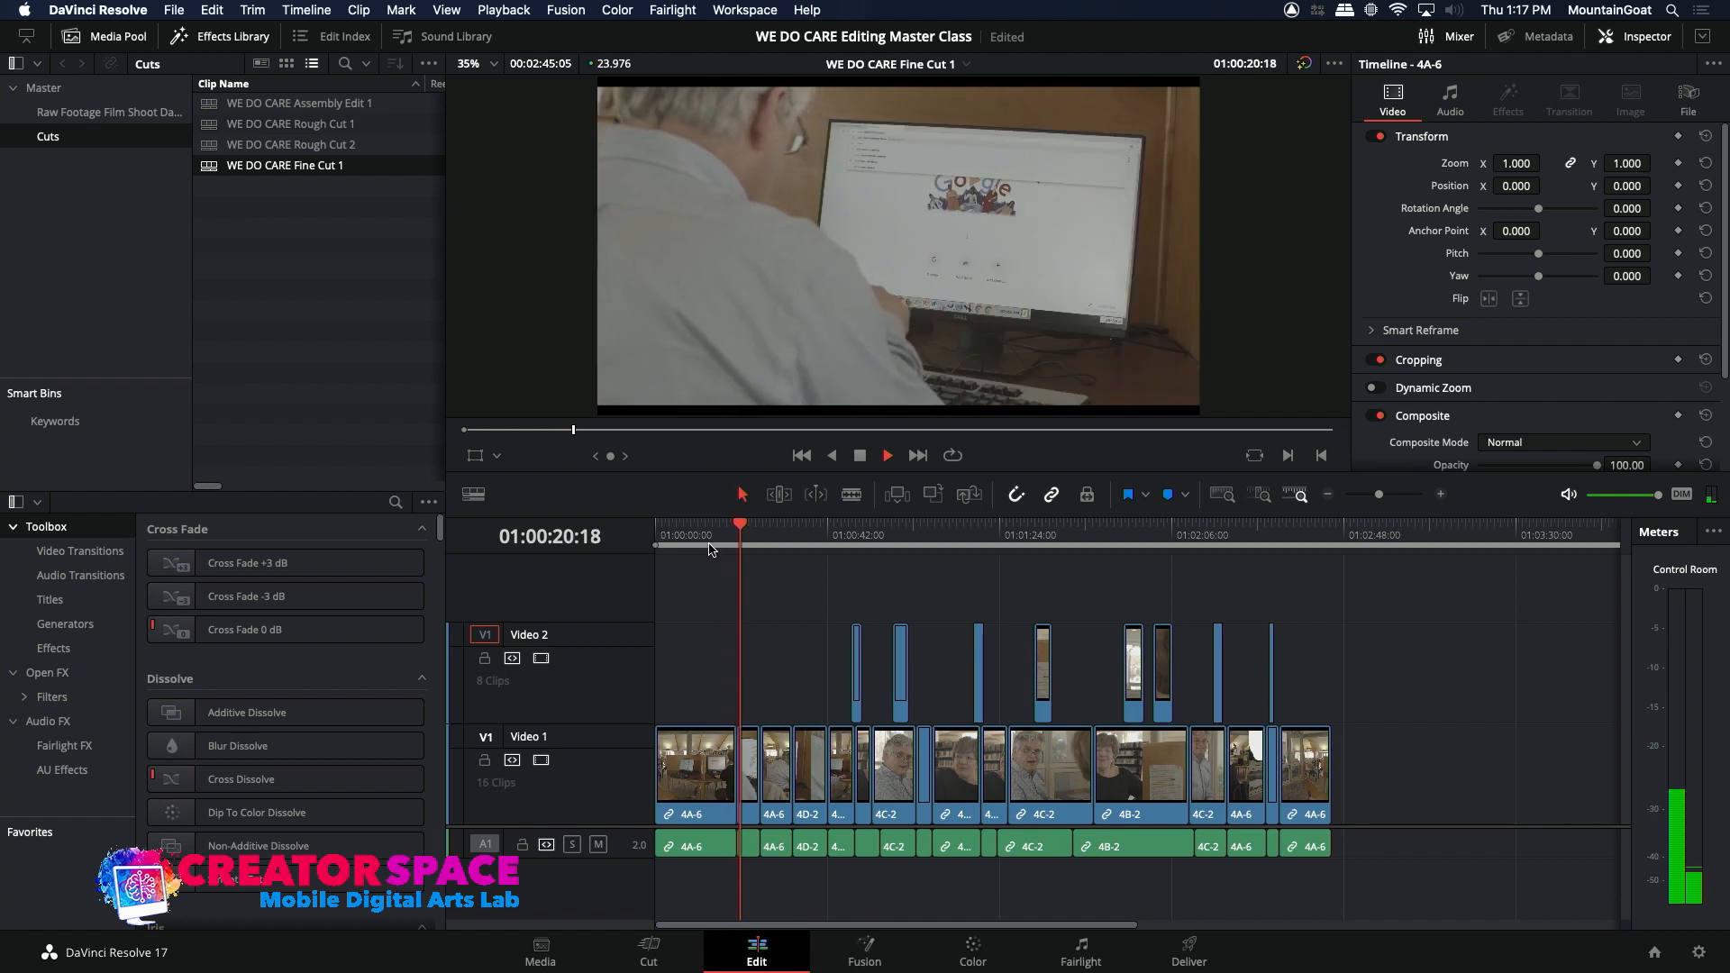
key(space)
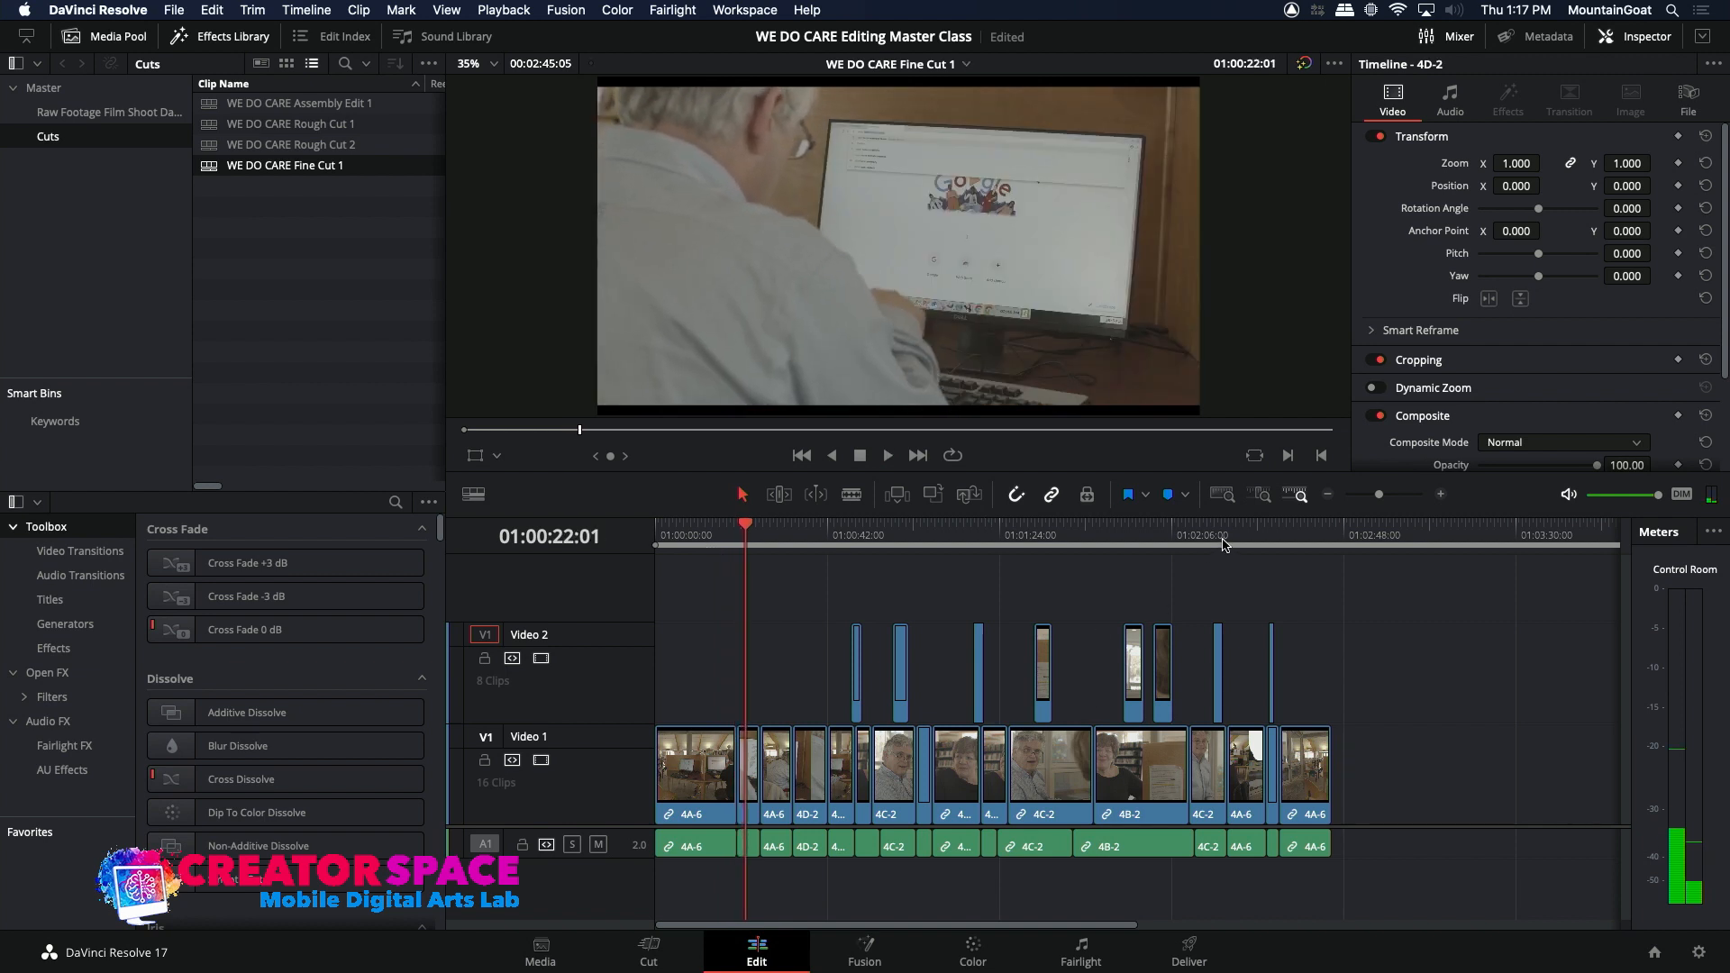
Step: Examine the action match frame by frame just after the cut from the first 4A-6 clip to 4D-2
click(1441, 495)
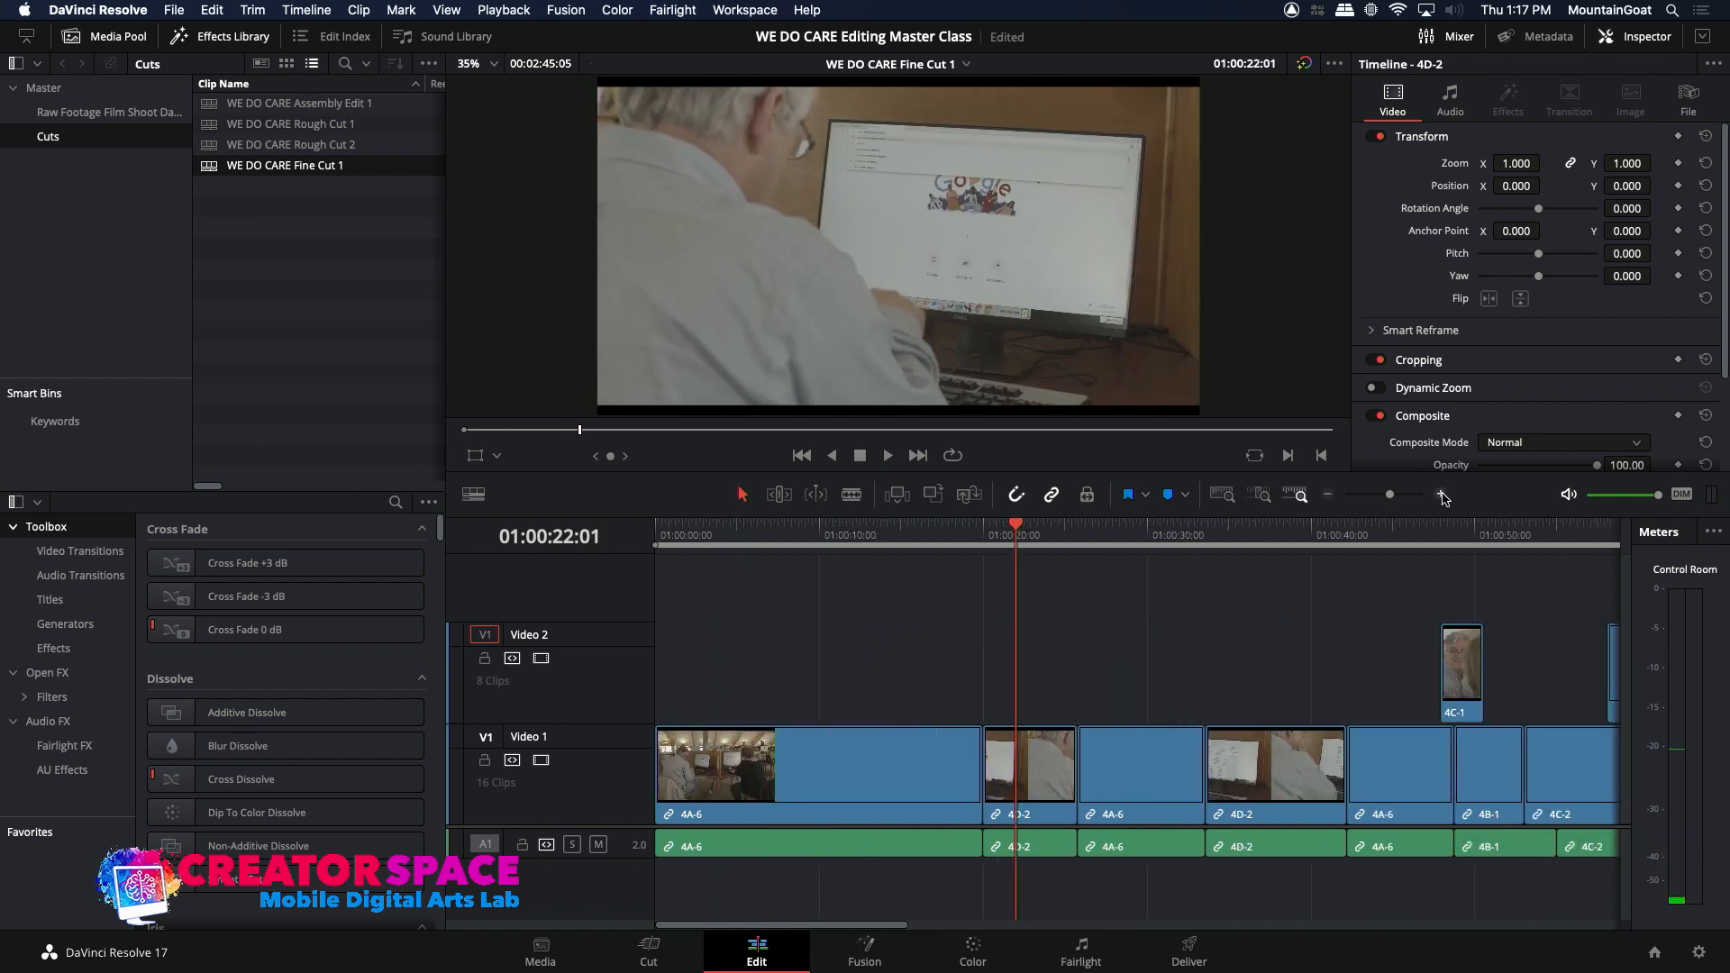
click(1000, 530)
drag(999, 528, 987, 528)
key(Right)
key(Right)
key(Right)
key(Right)
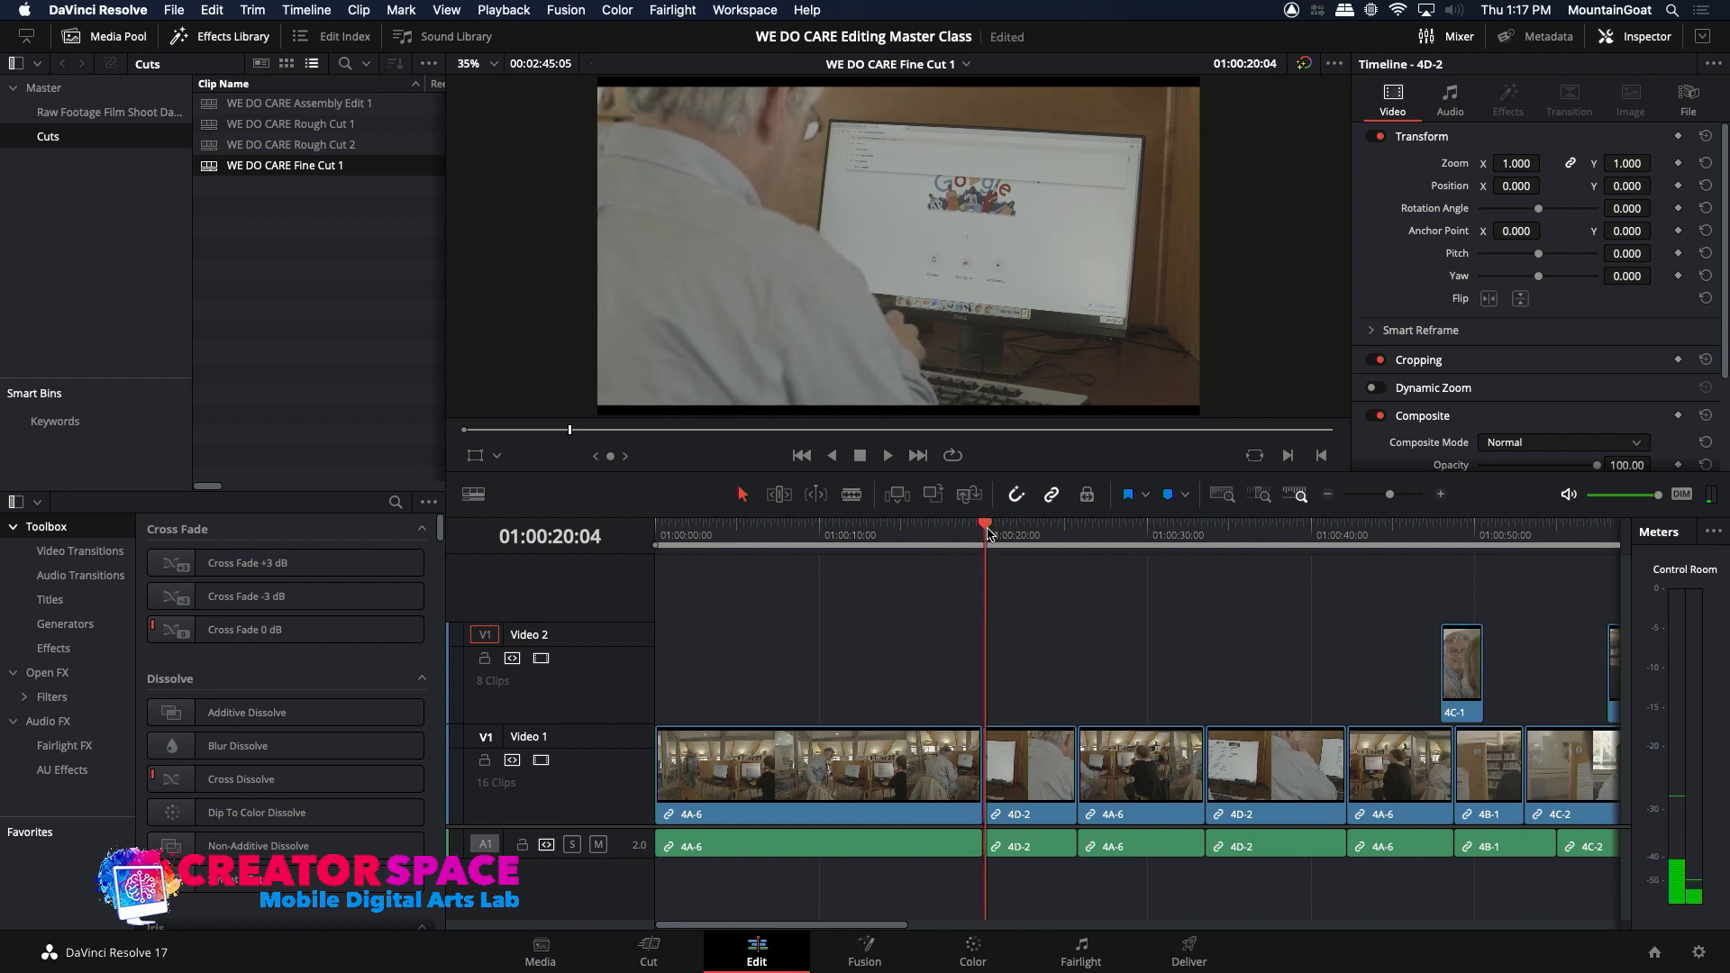
key(Right)
key(Right)
key(Right)
key(Right)
key(Right)
key(Right)
key(Right)
key(Right)
key(Right)
key(Right)
key(Right)
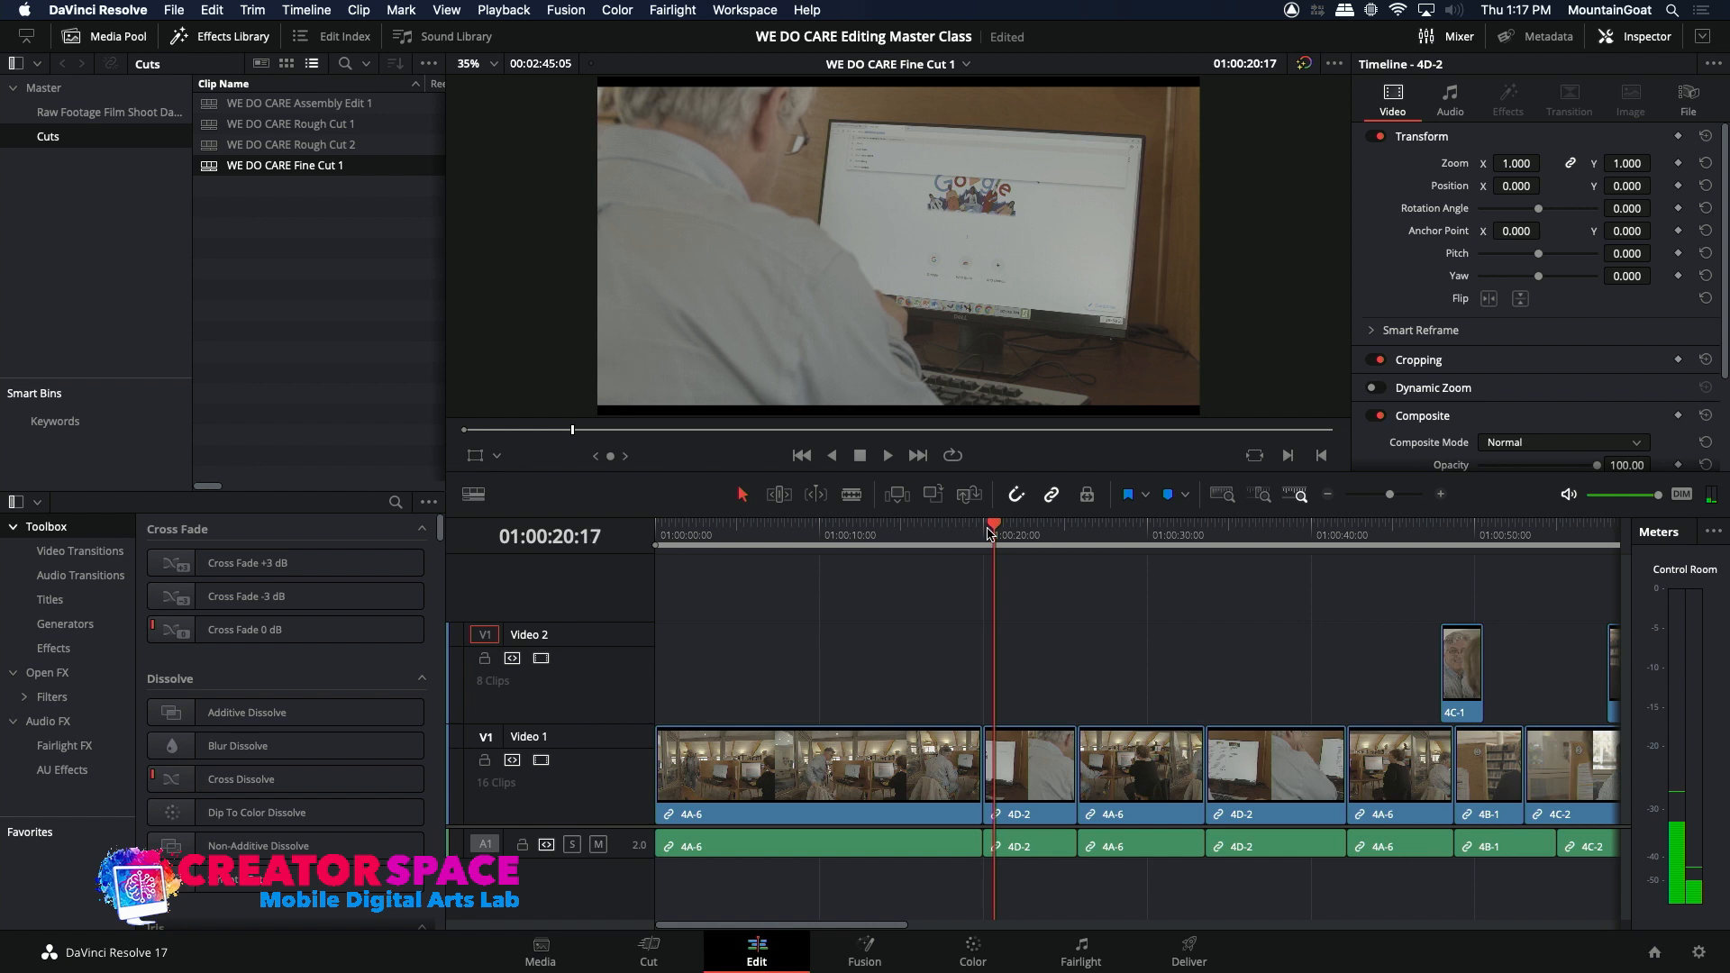
key(Left)
key(Left)
key(Left)
key(Left)
key(Left)
key(Right)
key(Right)
key(Right)
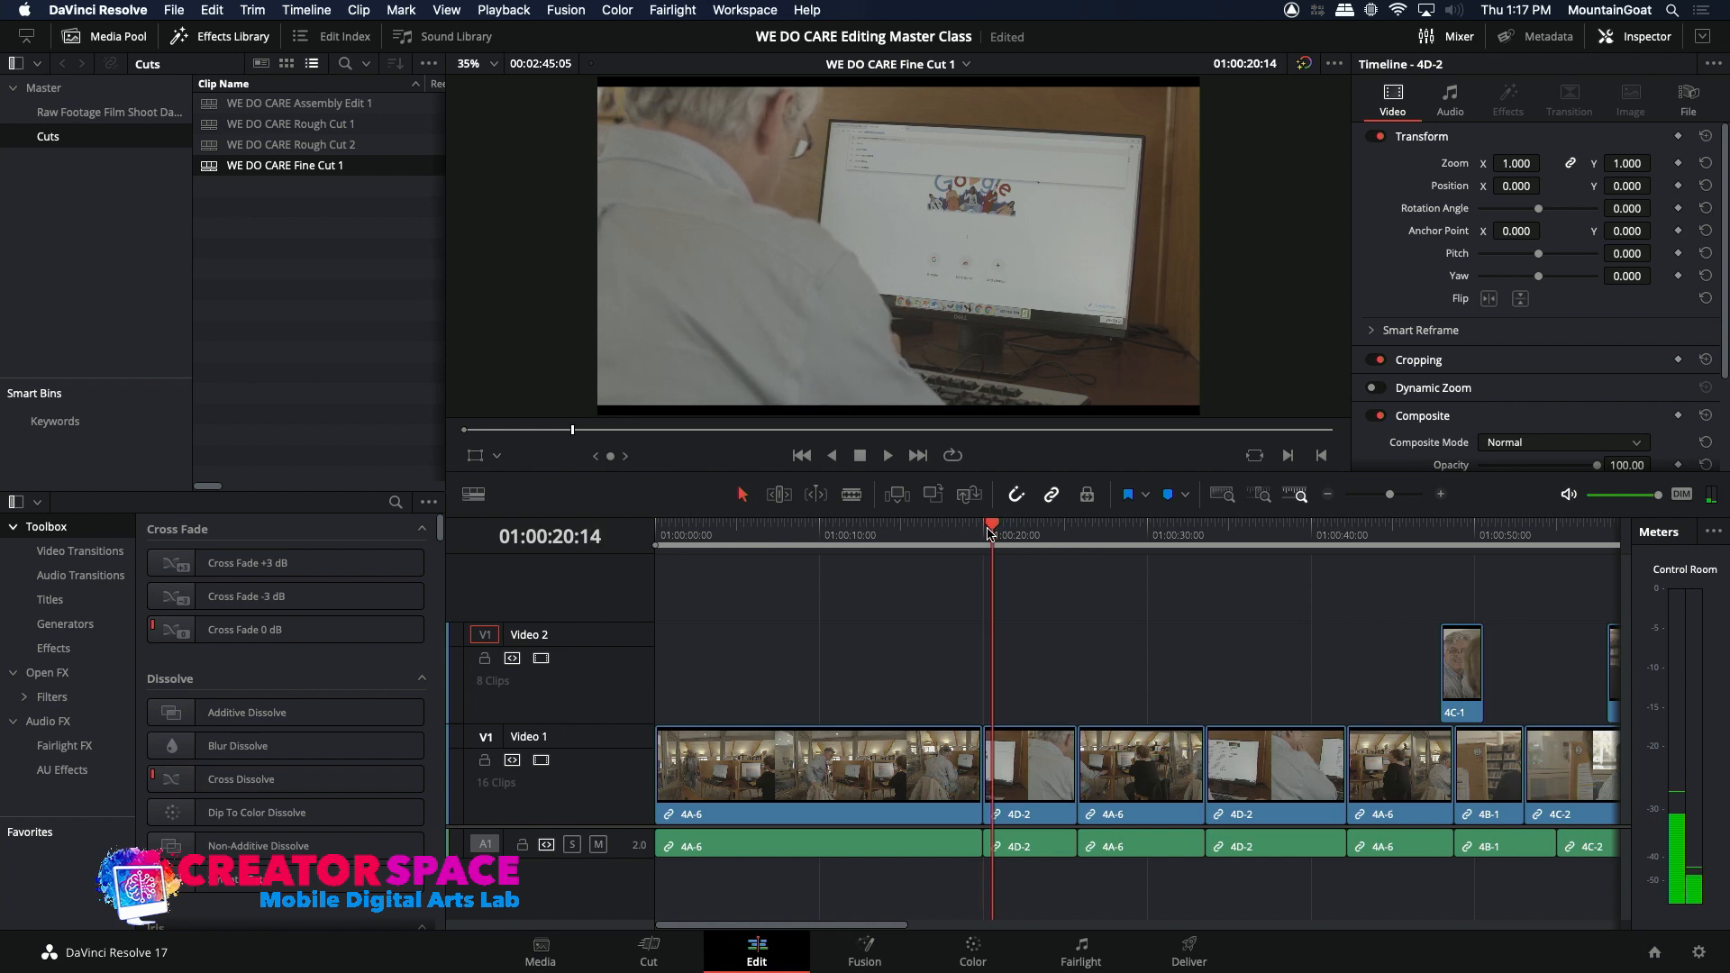
Step: Play repeatedly across the first 4A-6 to 4D-2 cut to judge the continuity of the man's movement
click(962, 535)
key(space)
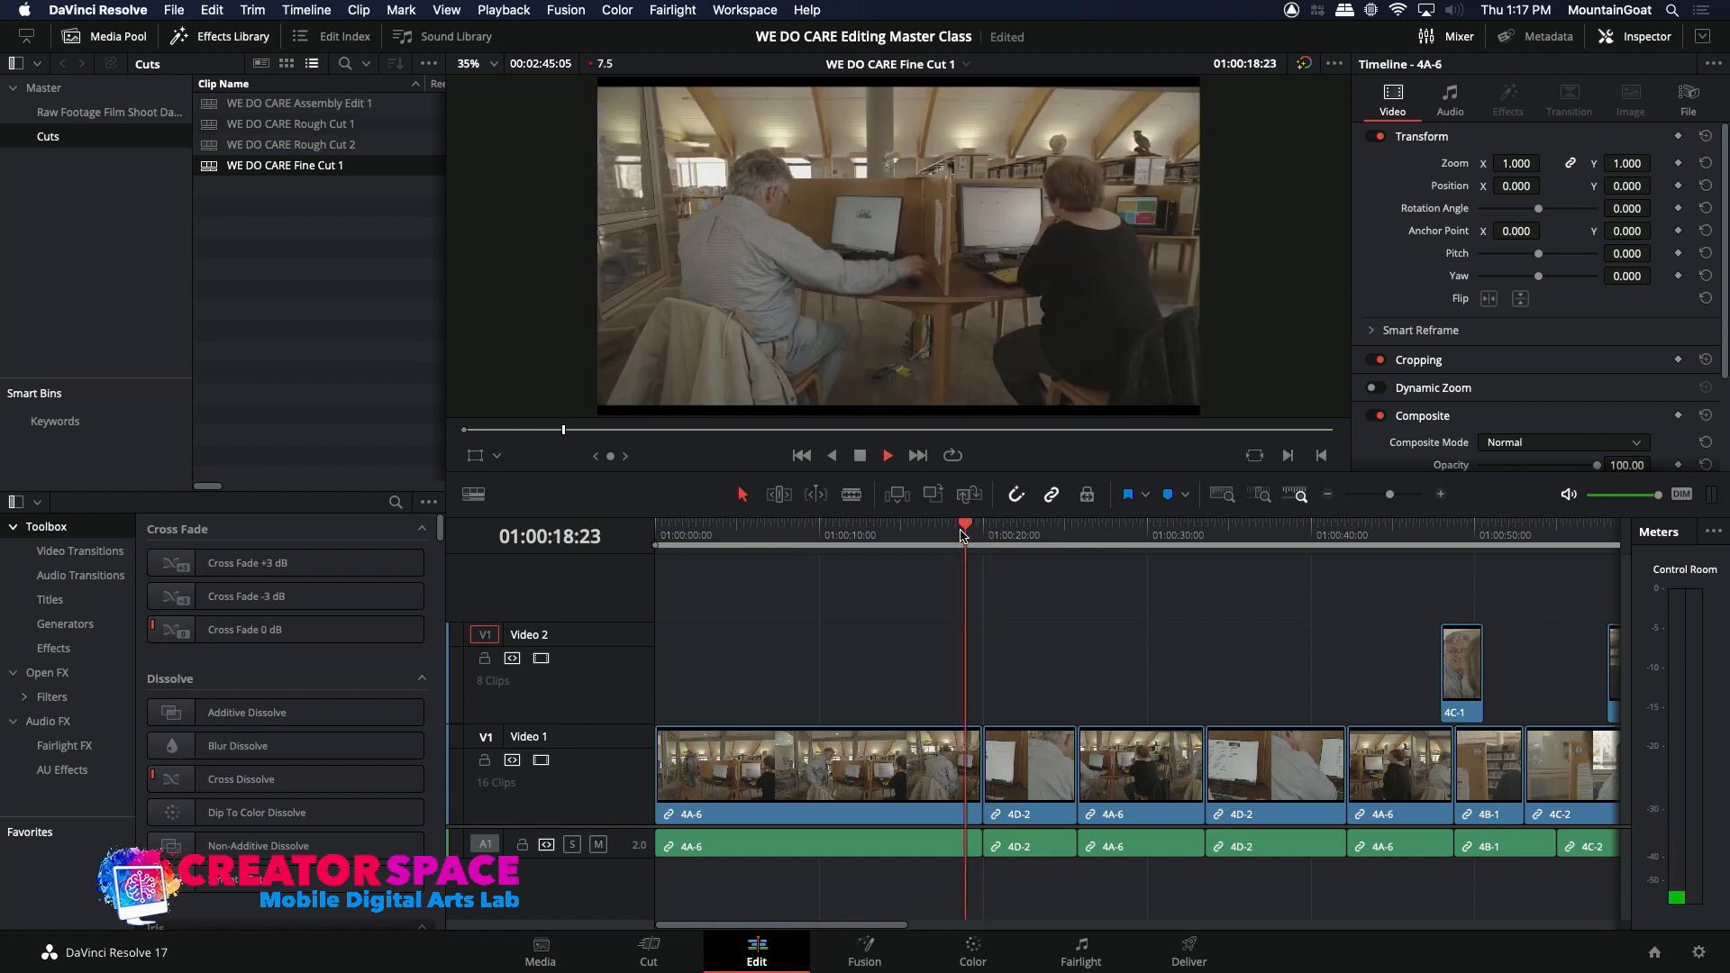
key(space)
key(space)
key(space)
click(962, 535)
key(space)
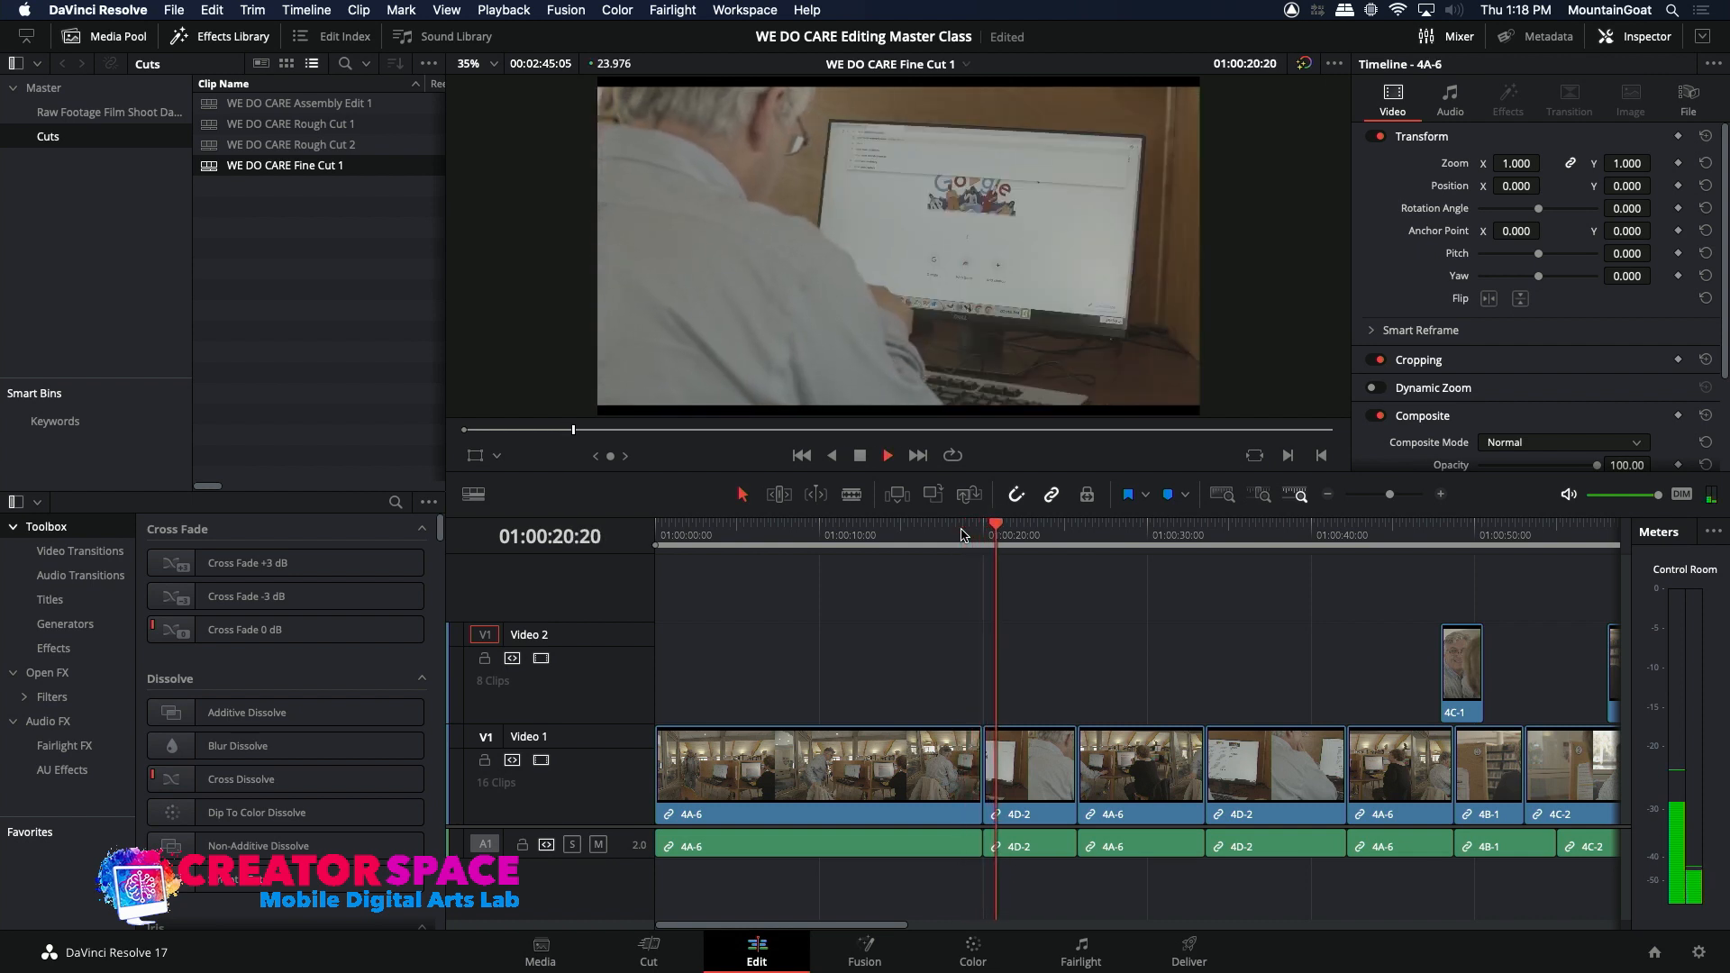
key(space)
Step: Trim a few frames off the start of the first 4D-2 clip, close the gap before it at 01:00:20:00, and play the cut
click(984, 535)
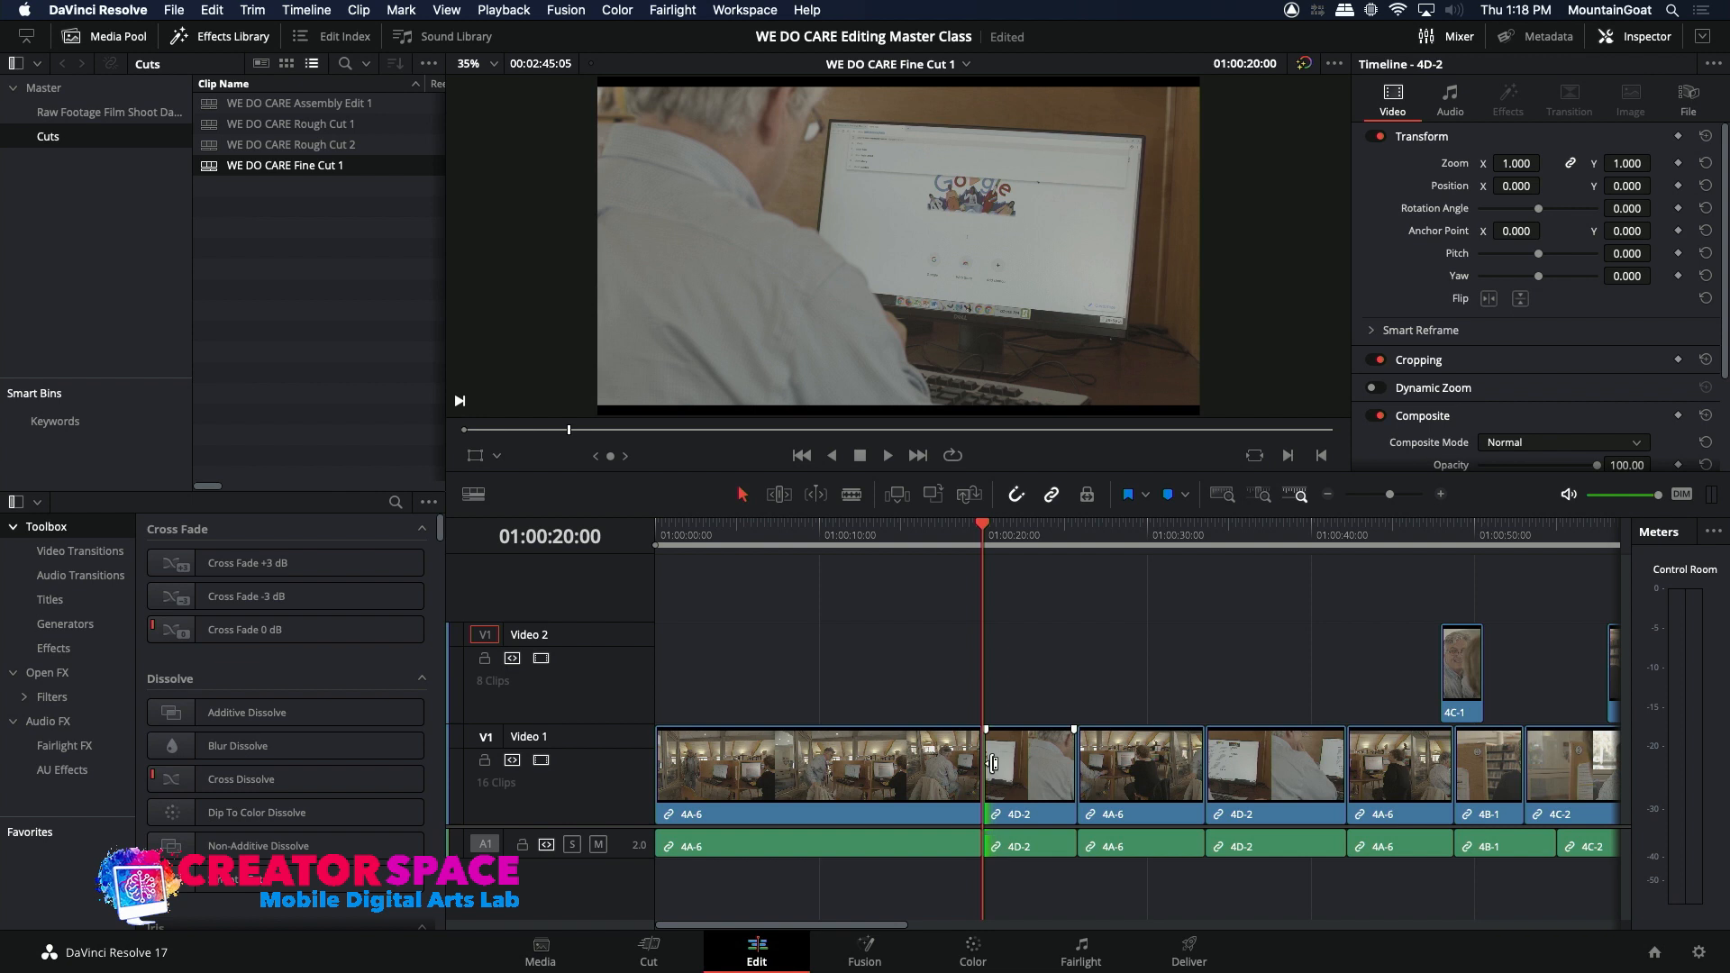
key(period)
key(period)
key(period)
key(period)
key(period)
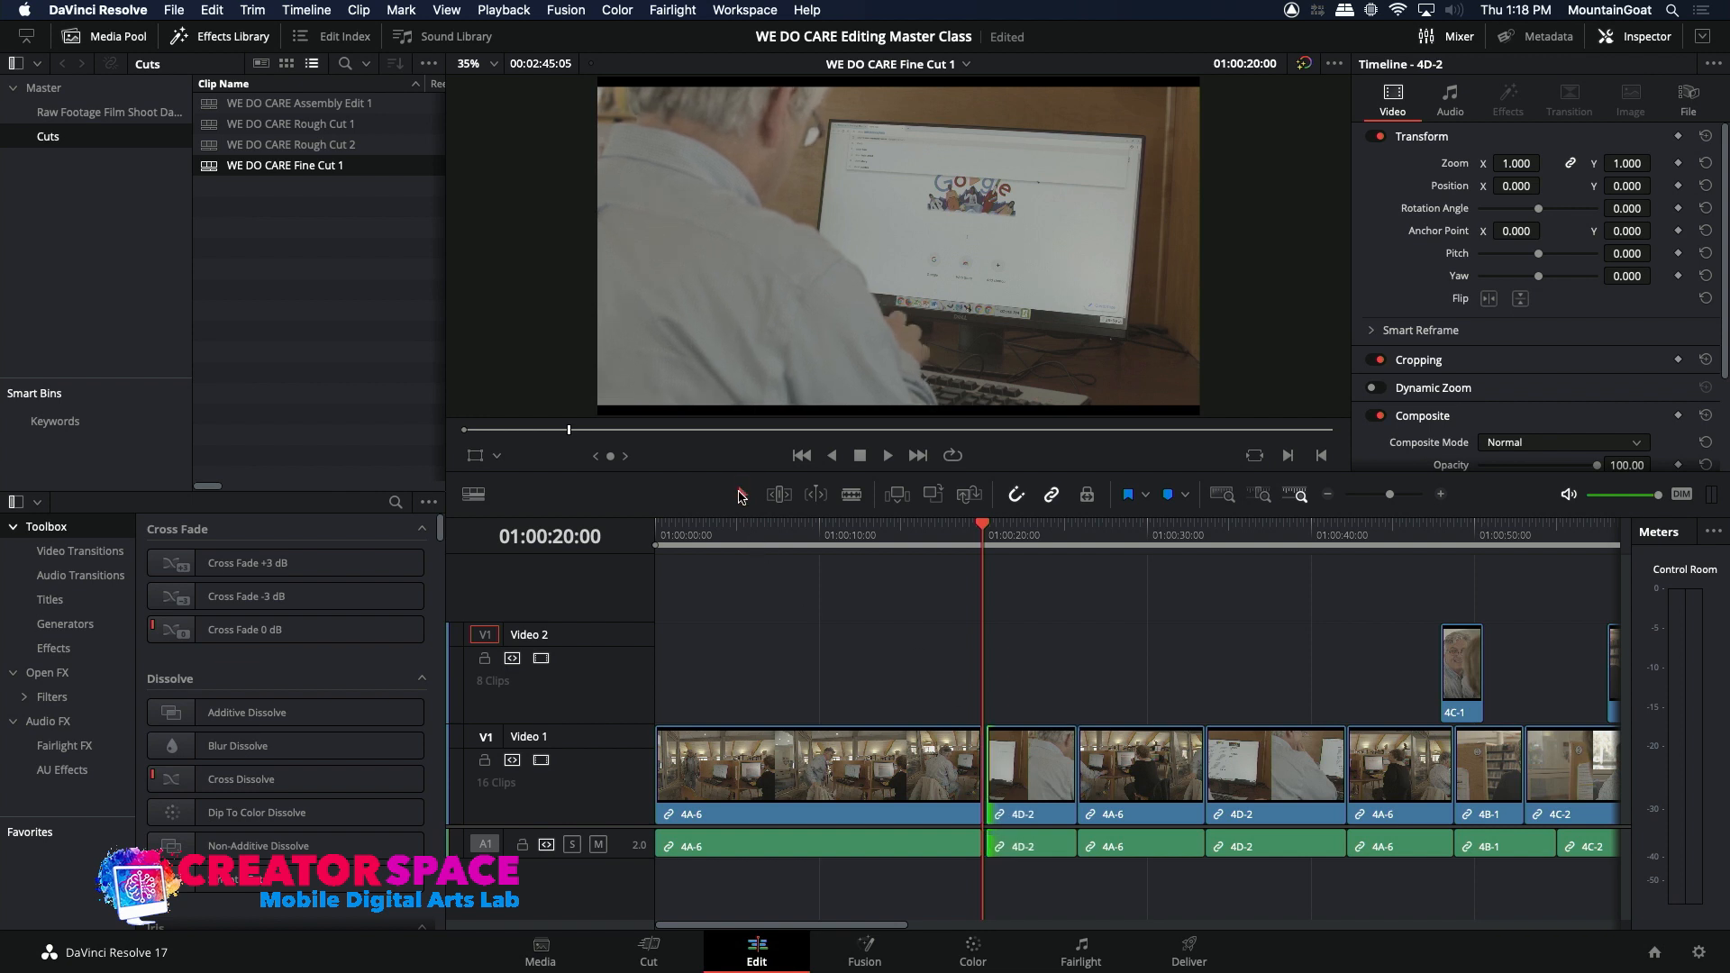
click(1022, 784)
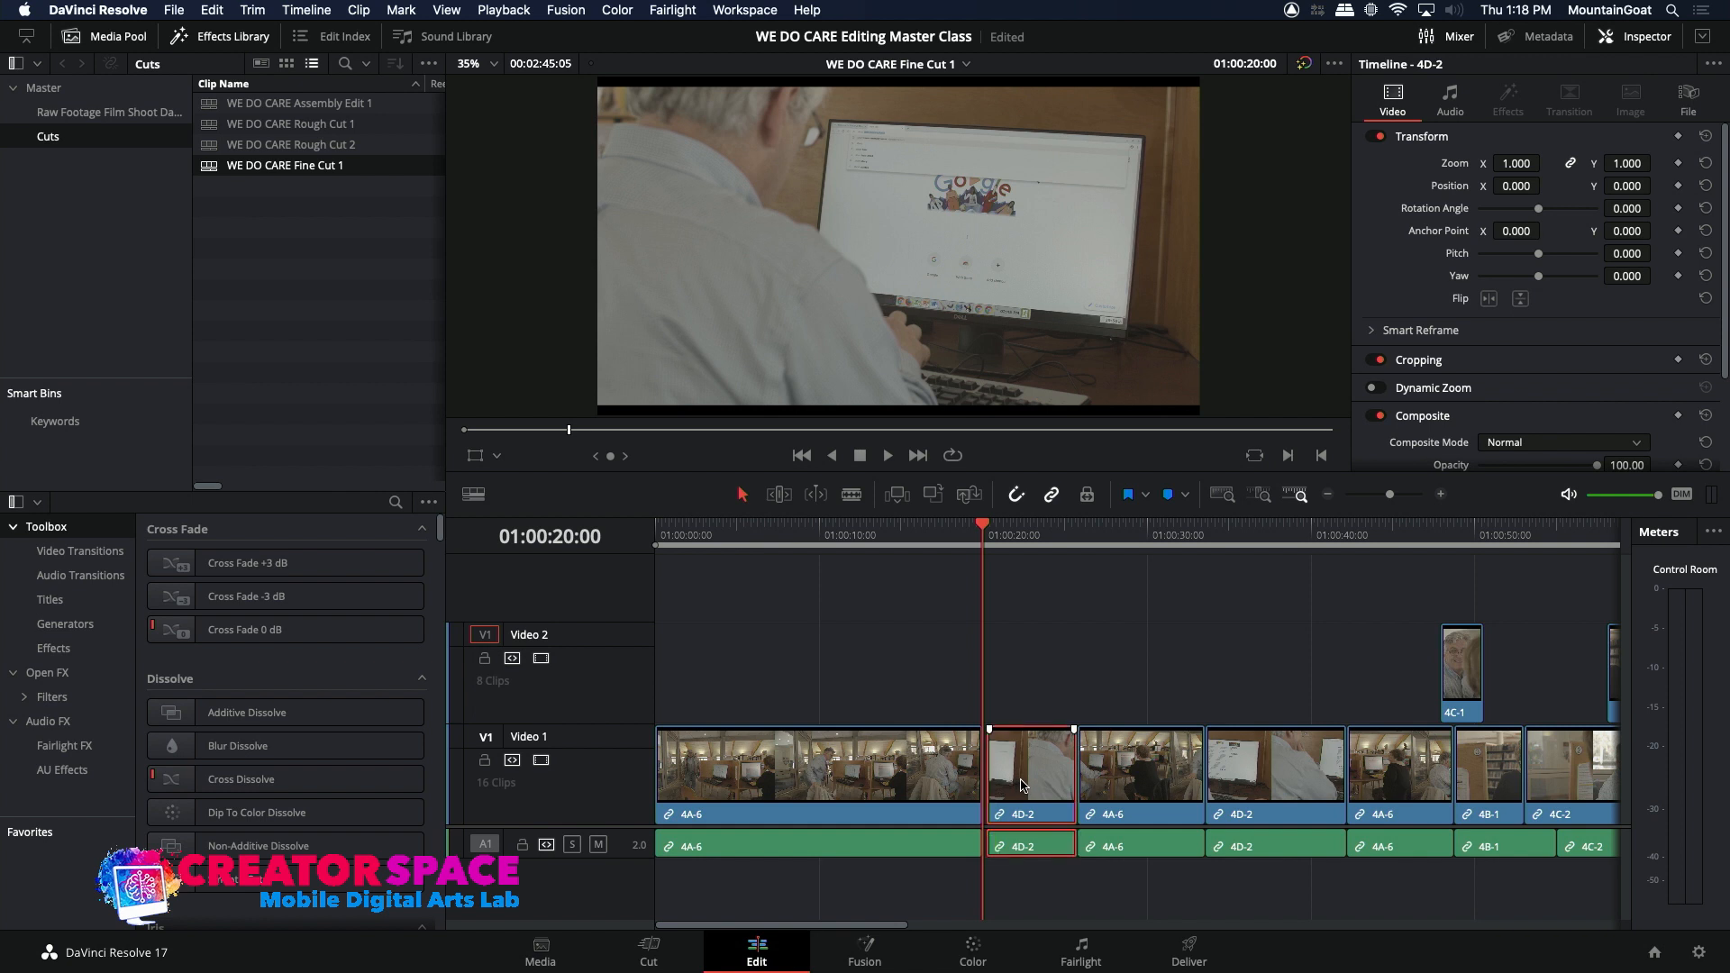
drag(1012, 785, 1007, 784)
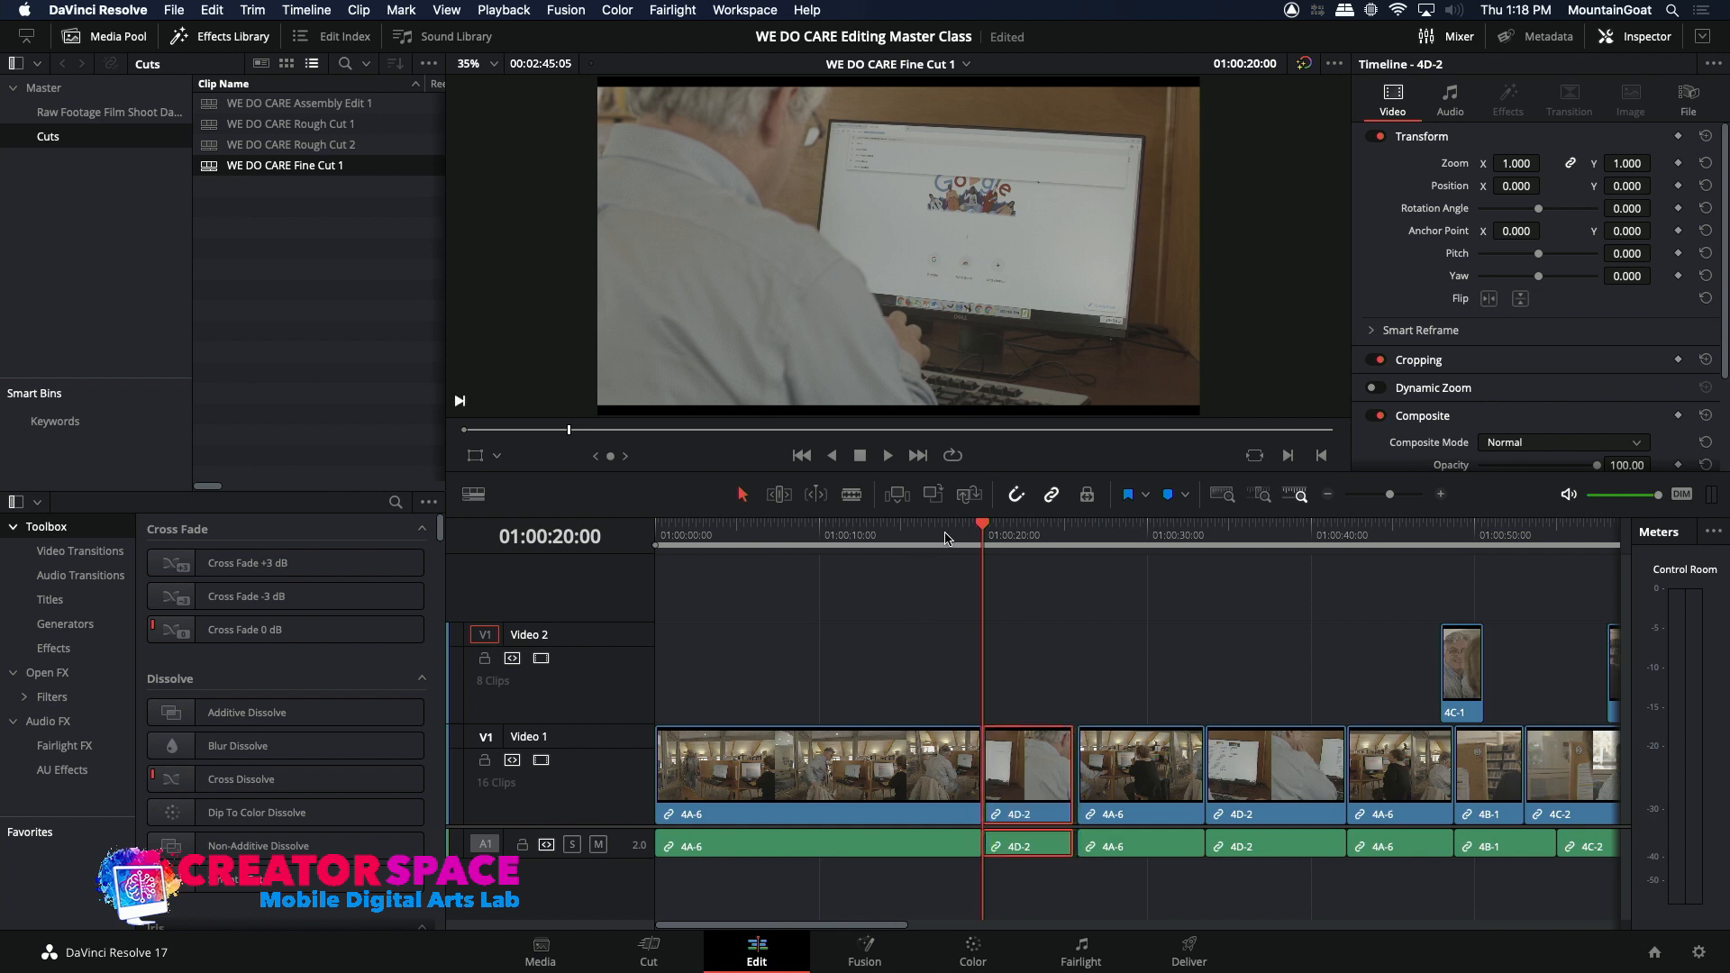
key(slash)
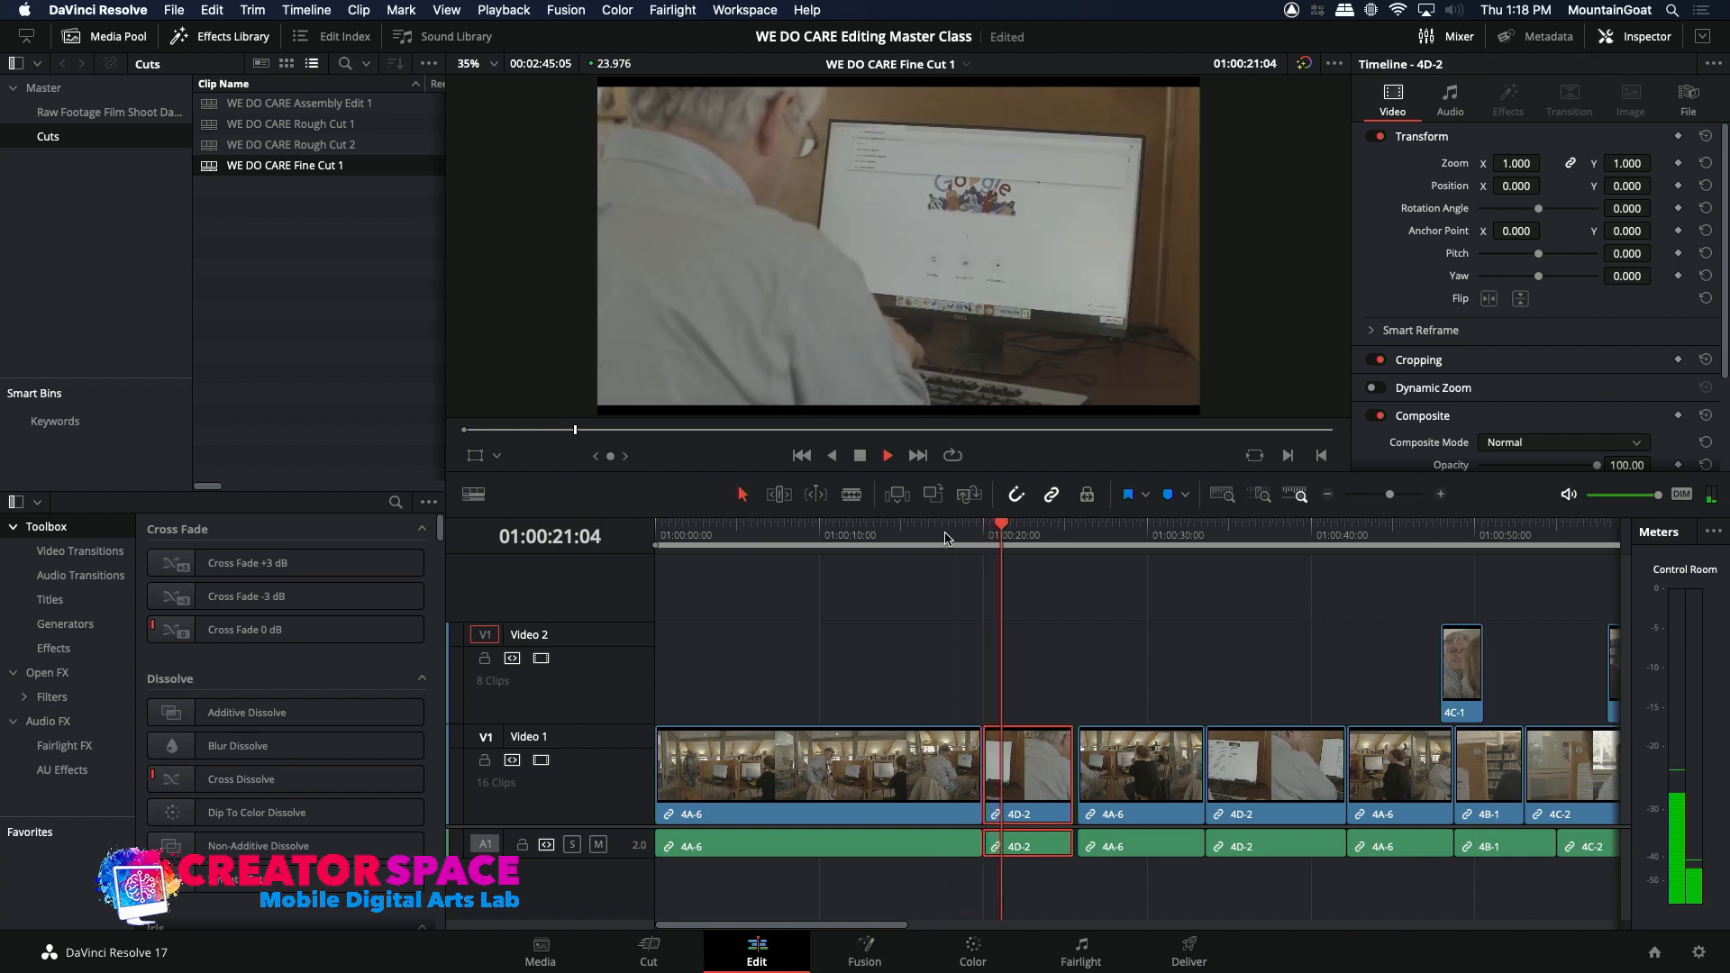
Step: Roll only the video edit between the first 4A-6 and 4D-2 clips about half a second later and replay the cut
click(983, 784)
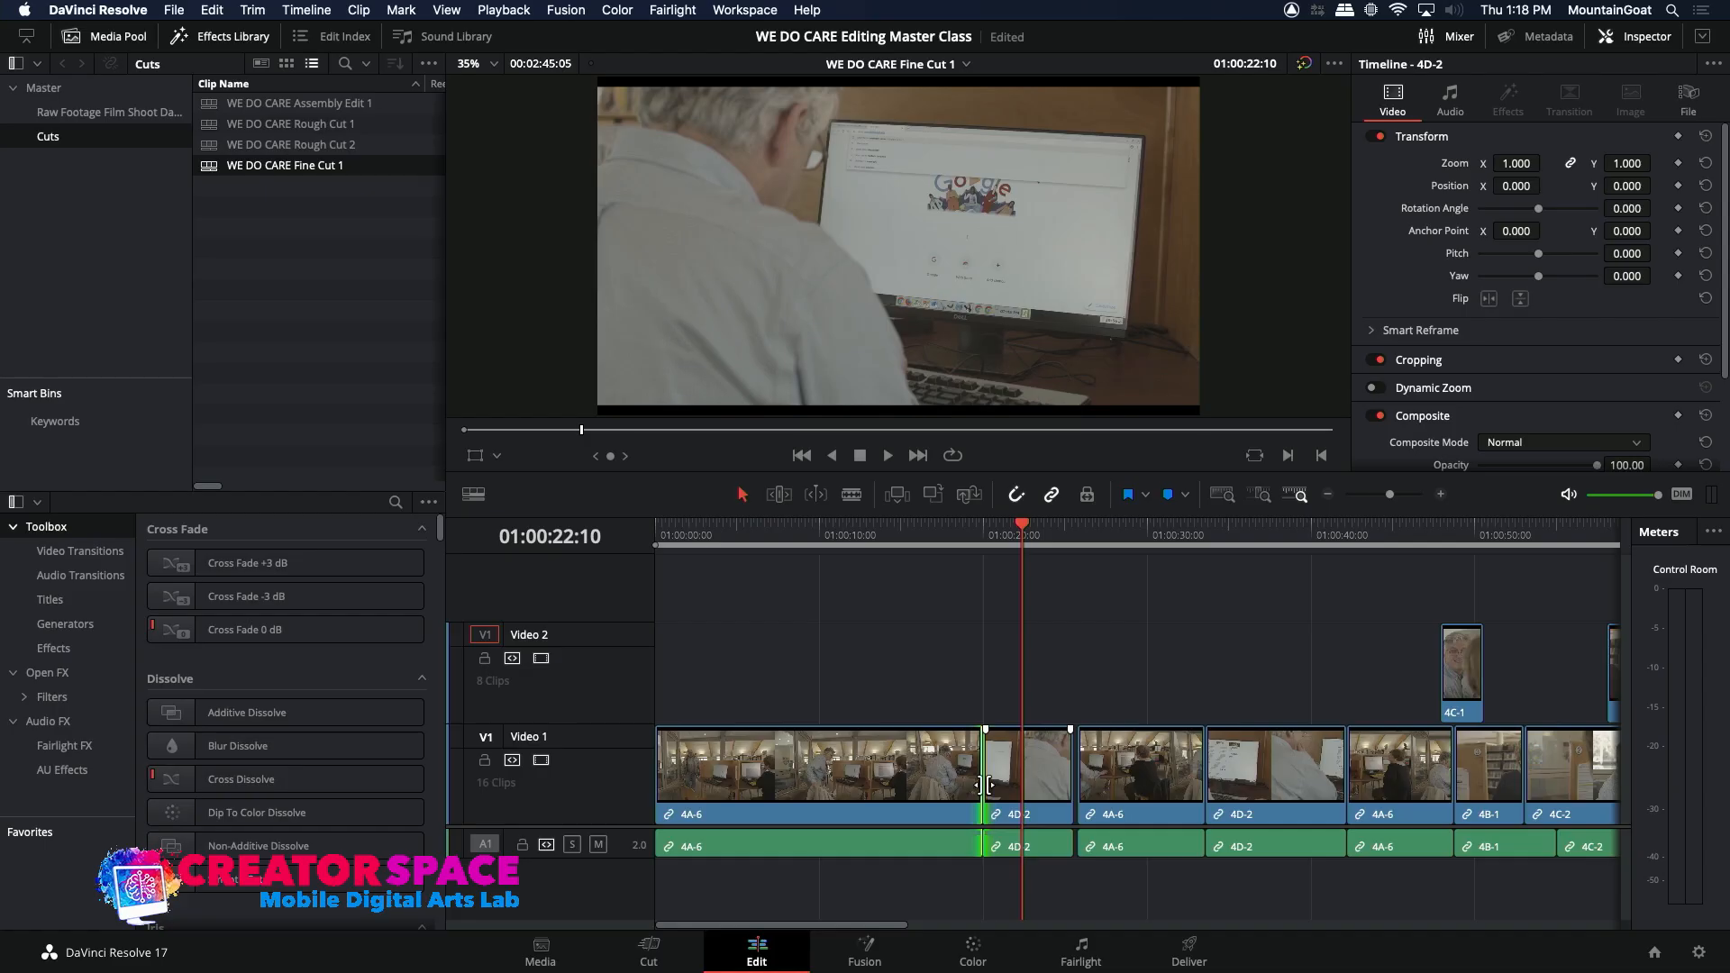
alt+click(984, 783)
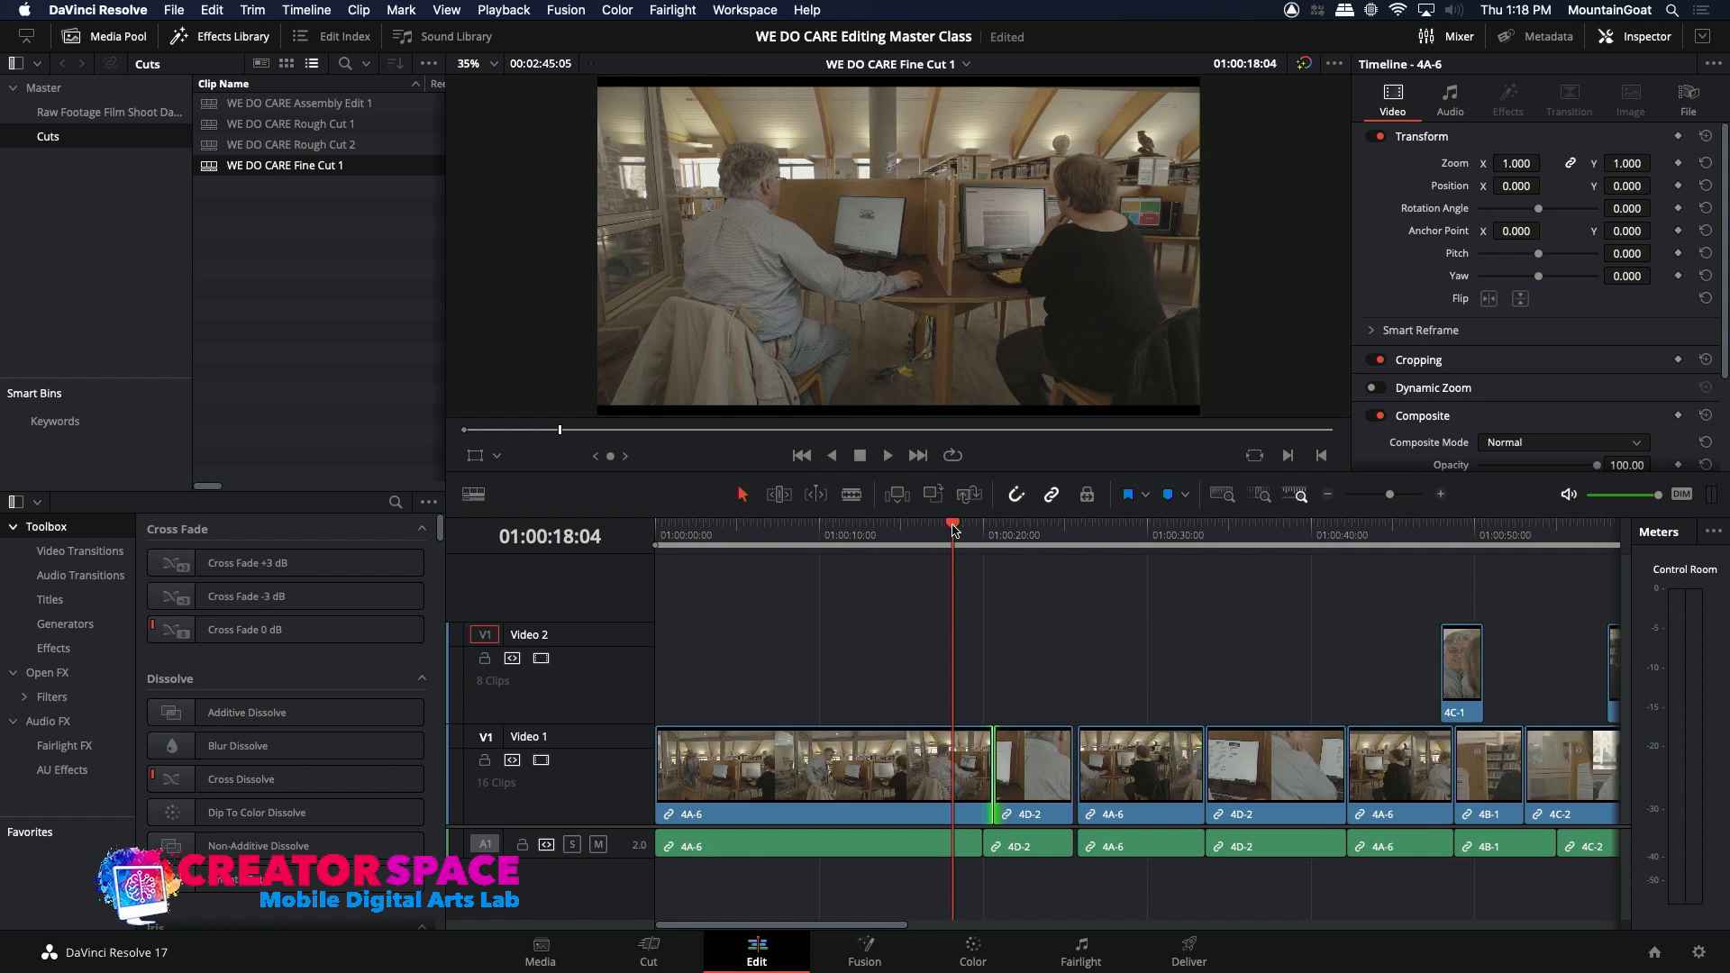
key(space)
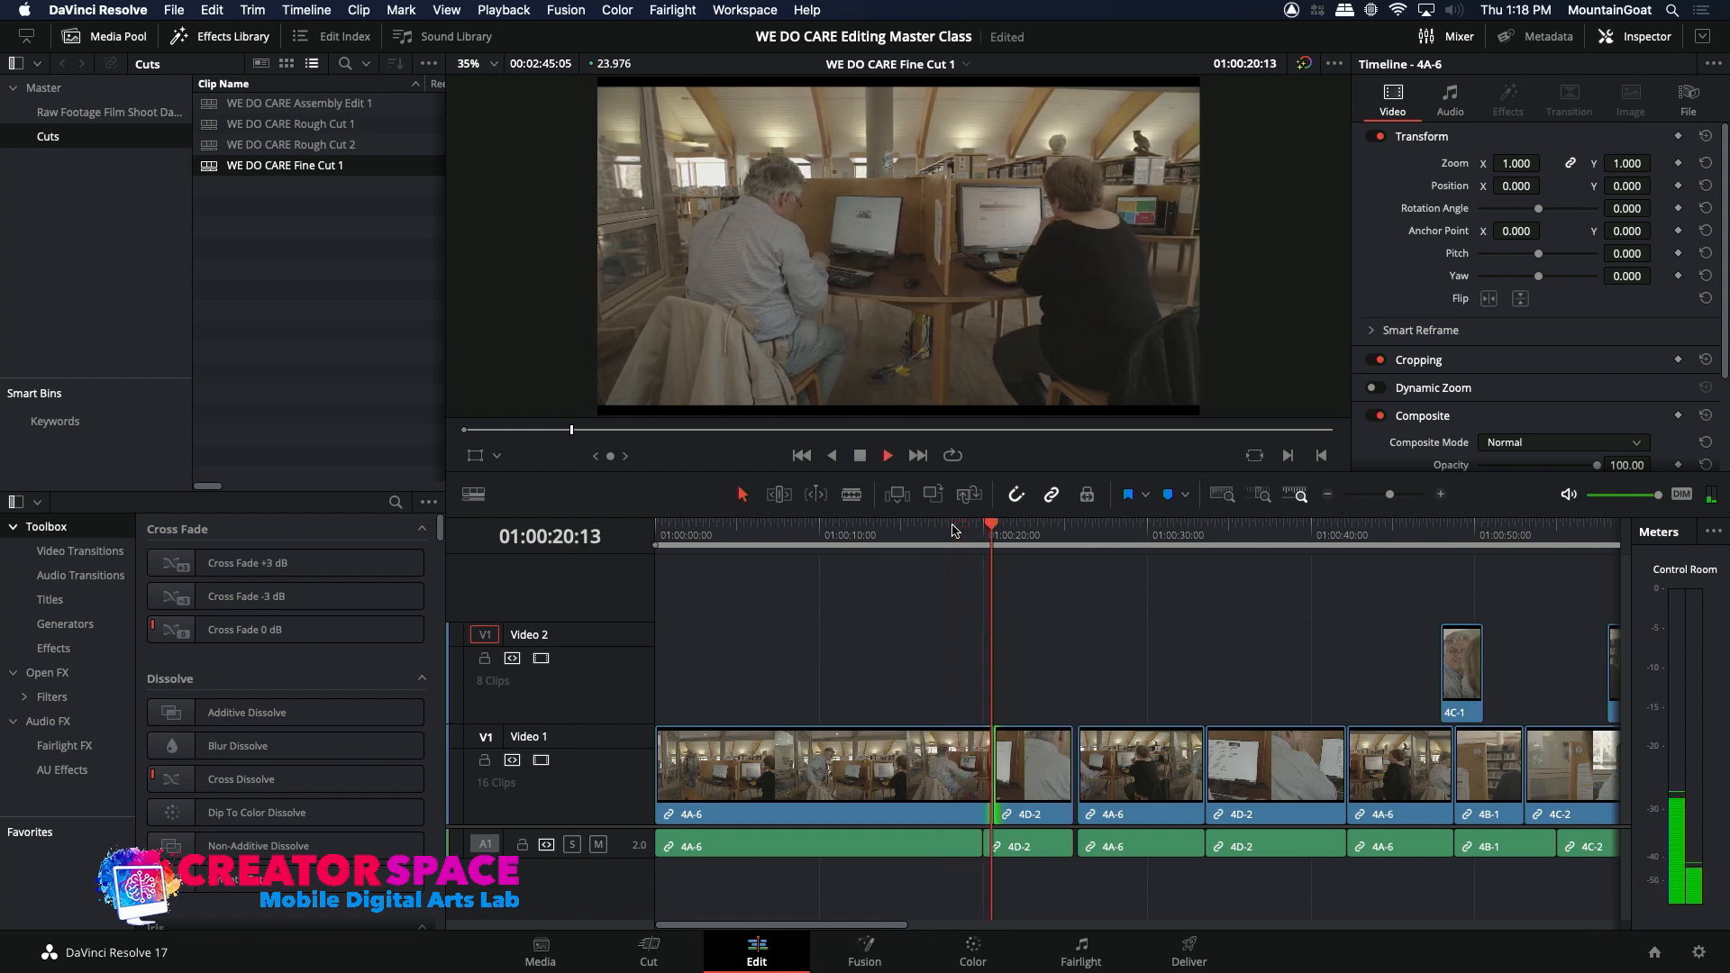
key(space)
click(962, 530)
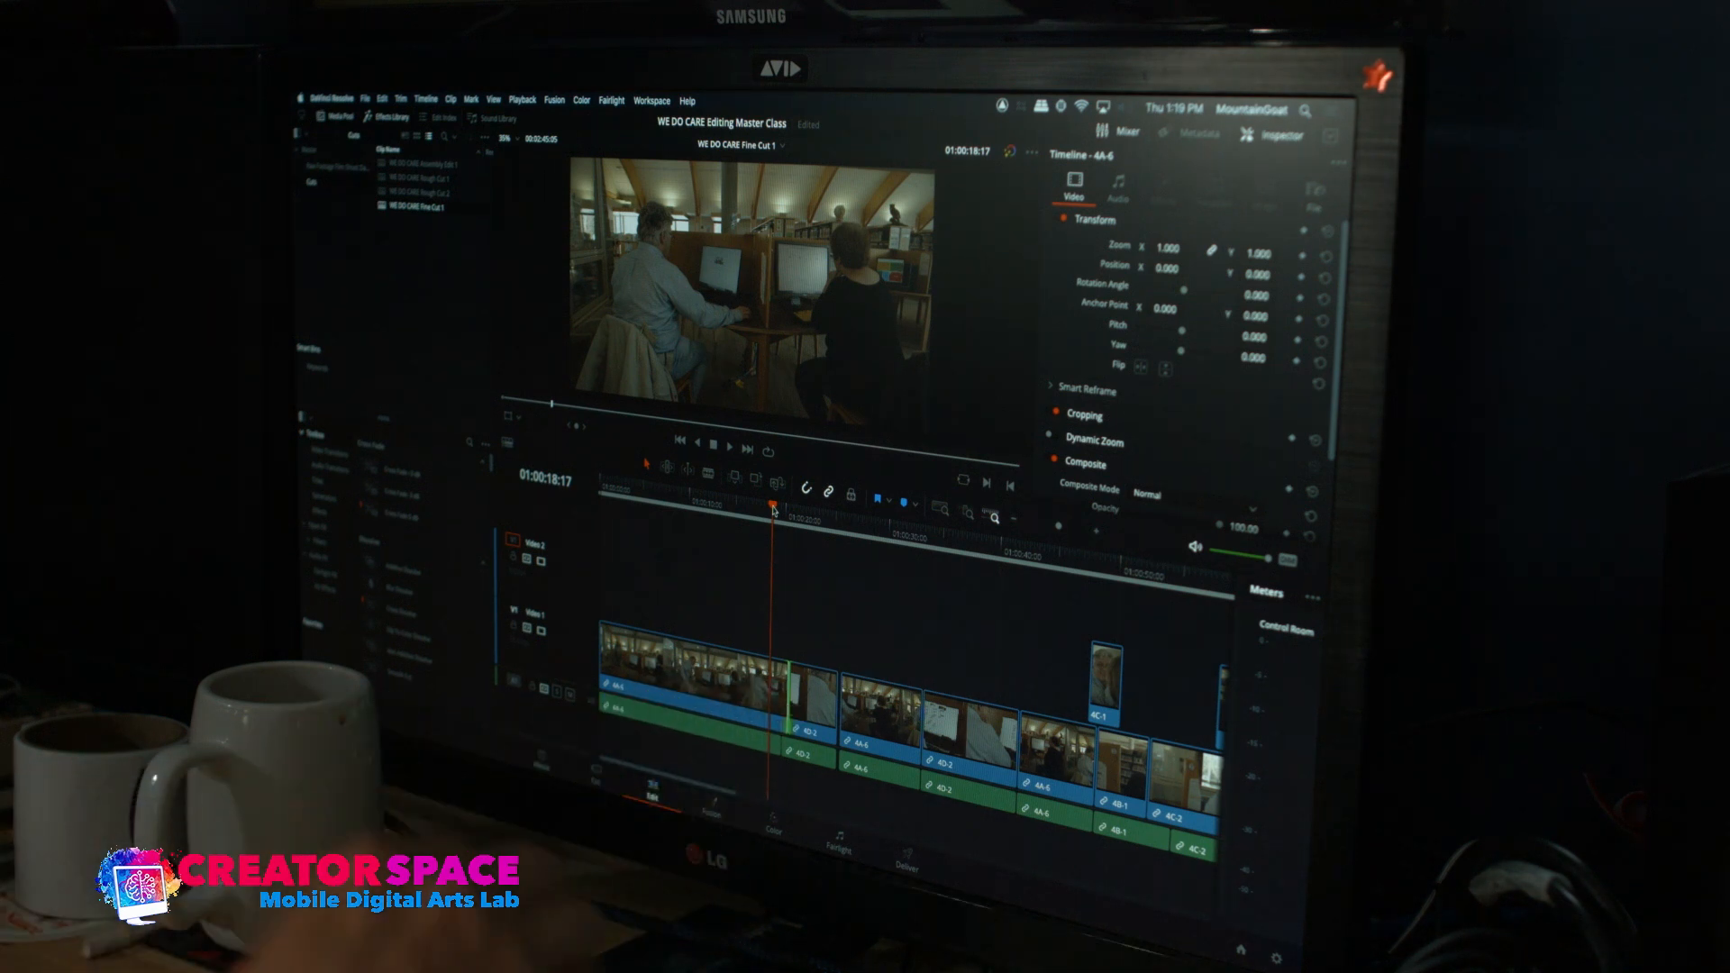
key(space)
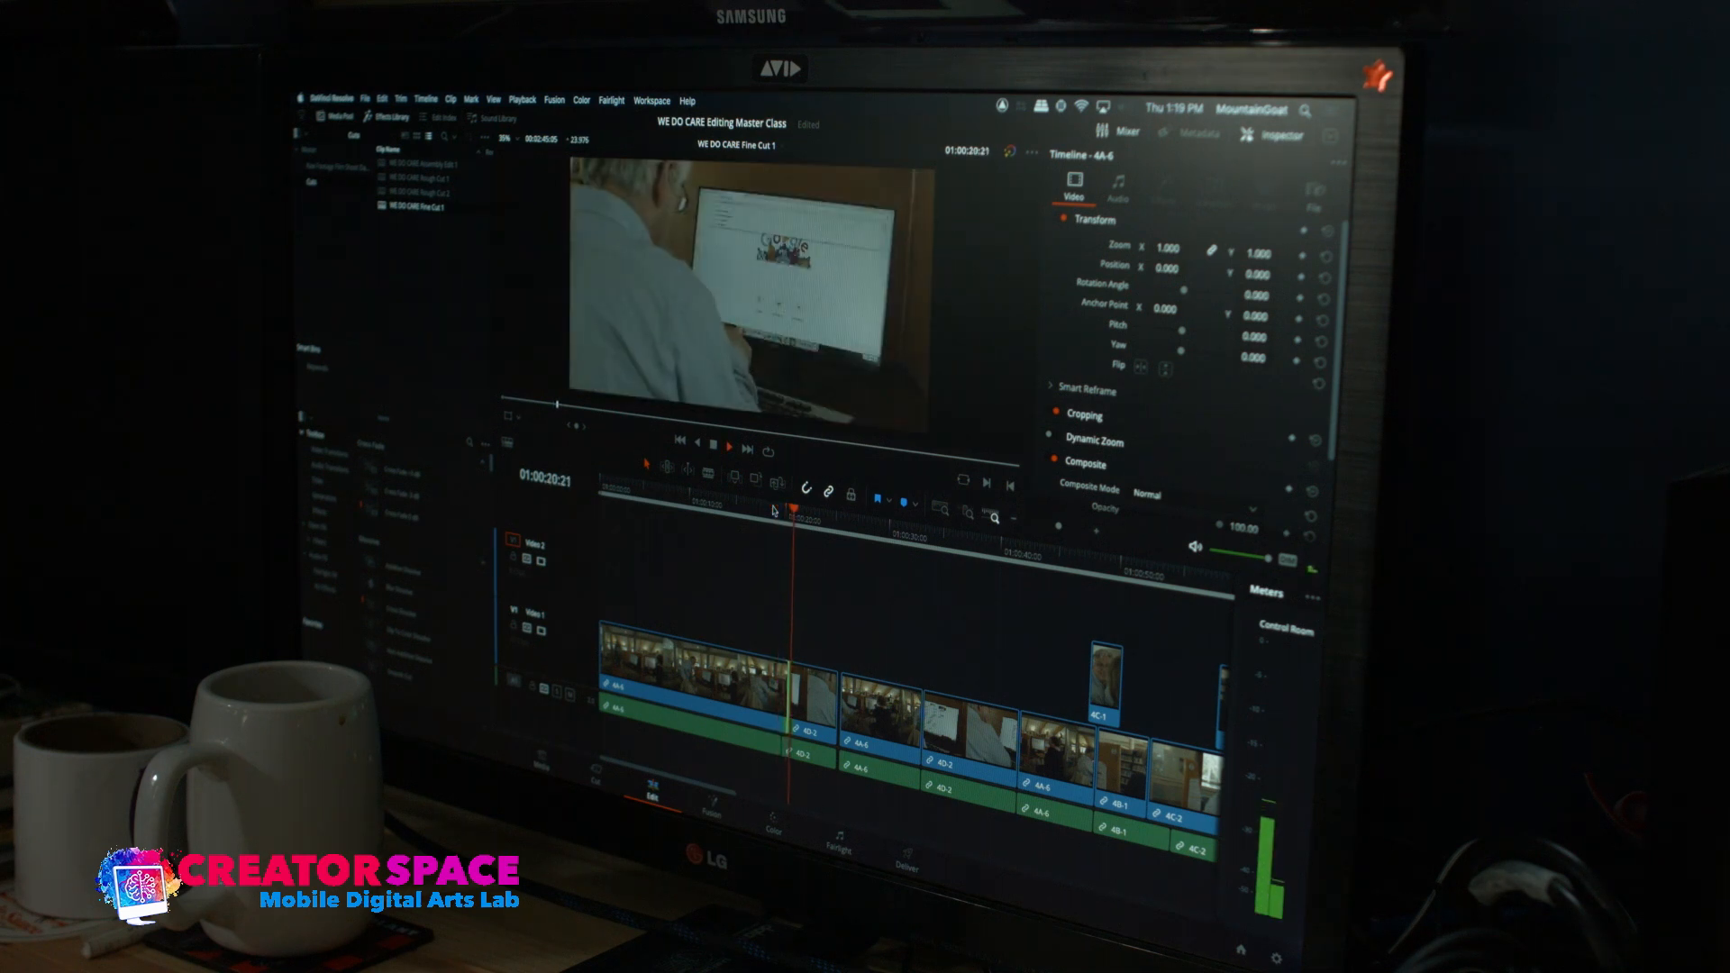
key(space)
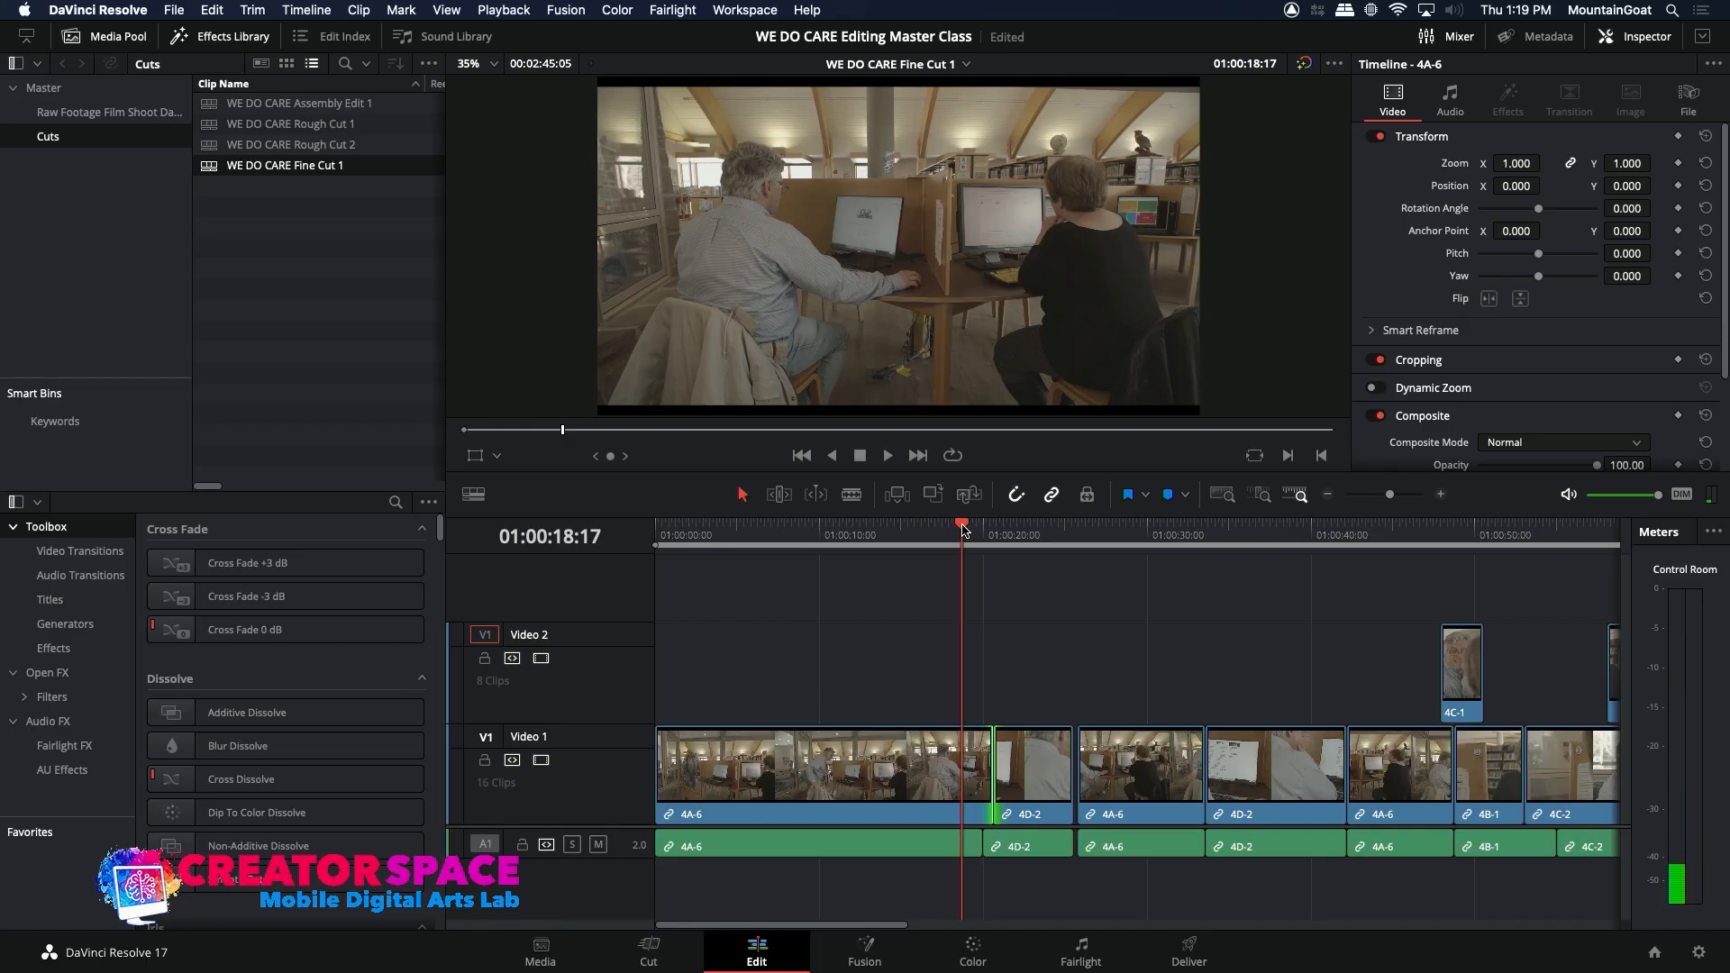
Step: Extend the start of the second 4A-6 clip back to 01:00:25:14 to close the gap after the first 4D-2 clip
key(space)
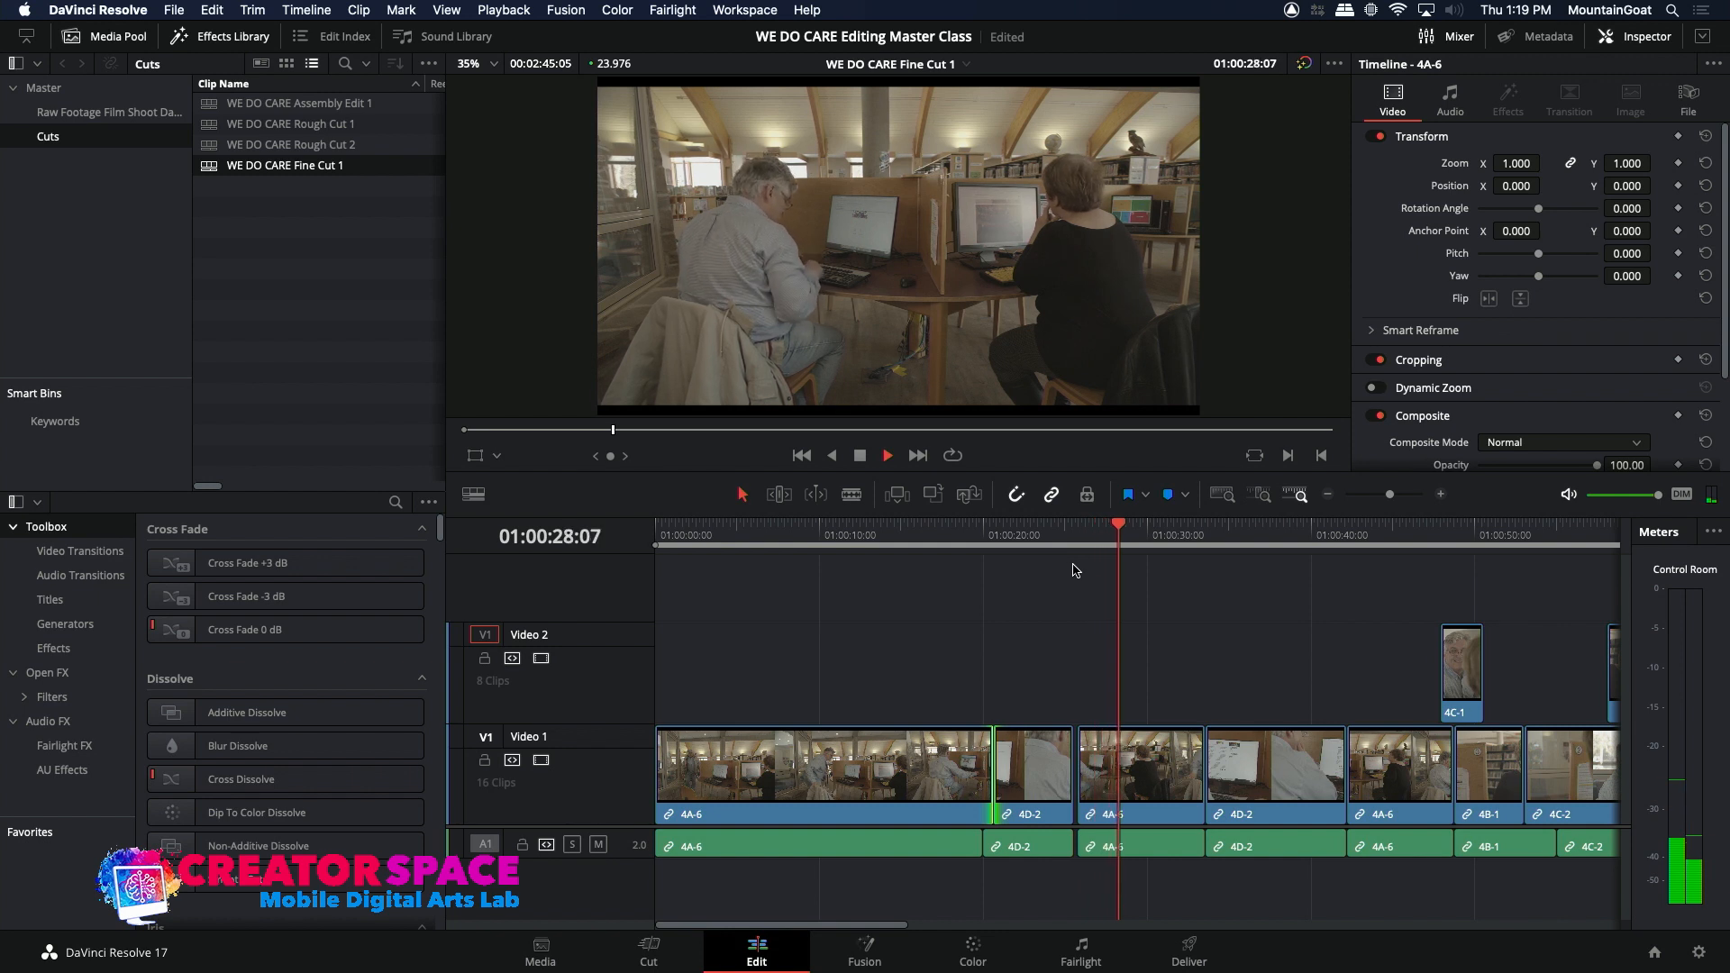
key(space)
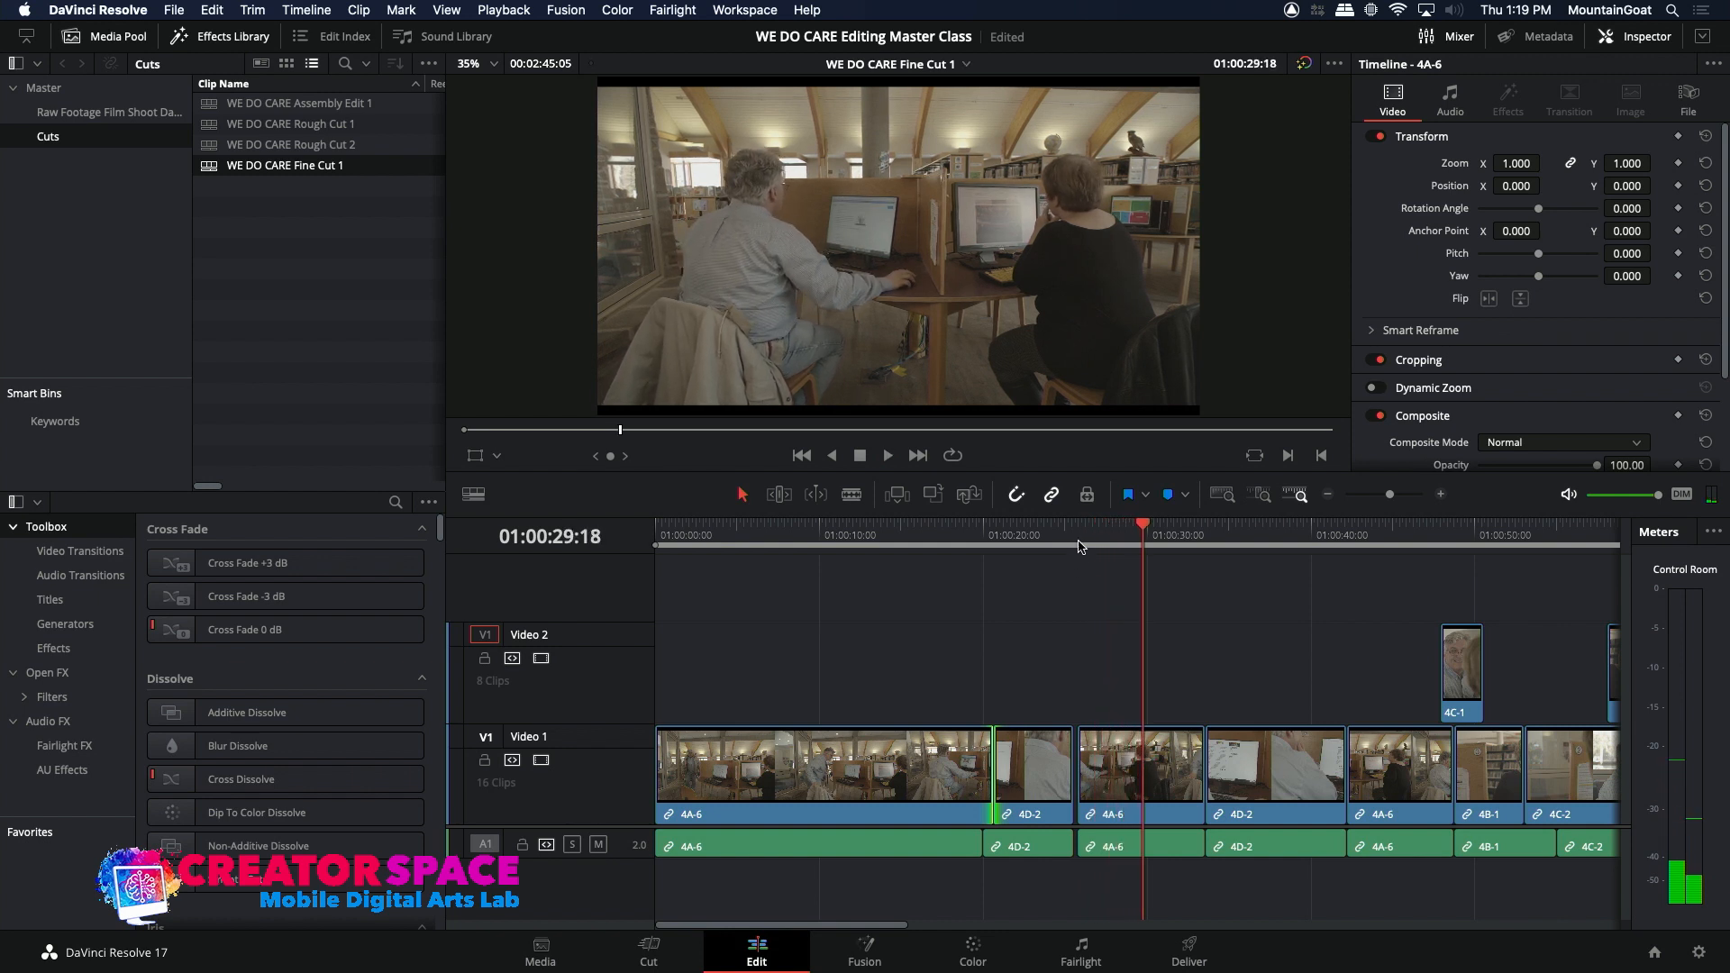
drag(1084, 545, 1071, 545)
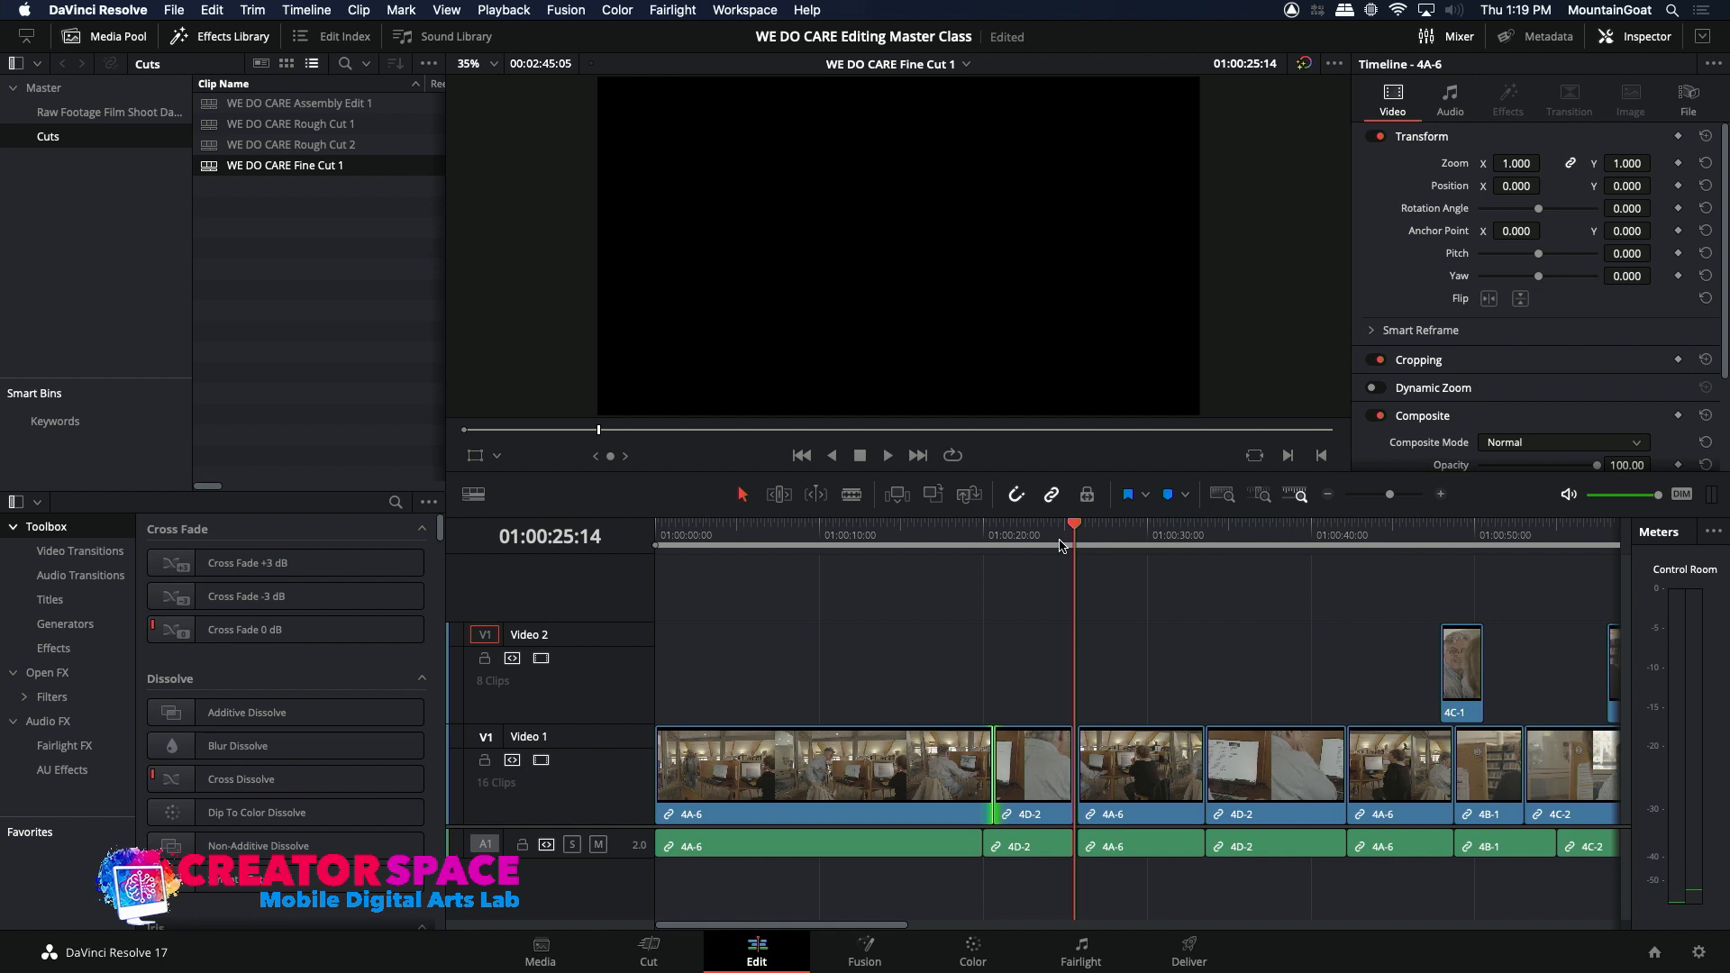
click(1071, 593)
drag(1077, 766, 1073, 766)
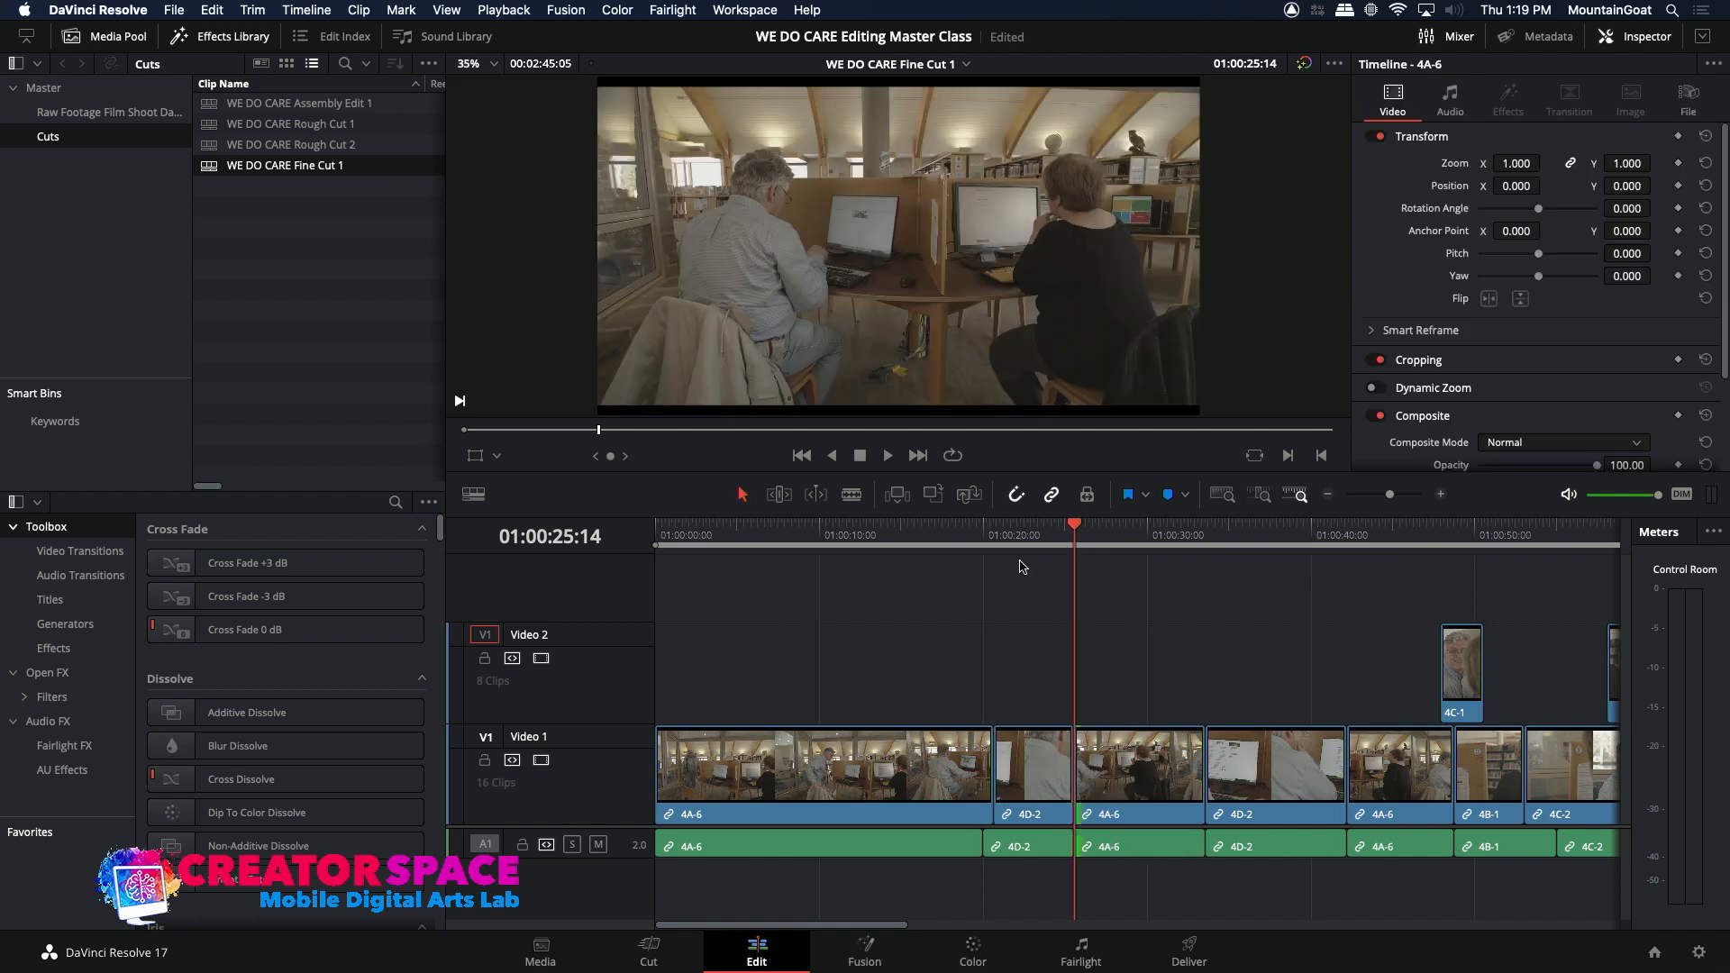
Step: Position the playhead at 01:00:23:11 in the first 4D-2 clip, then view source clips 4B-1 and 4A-6 from the raw footage bin
drag(1032, 546, 1041, 540)
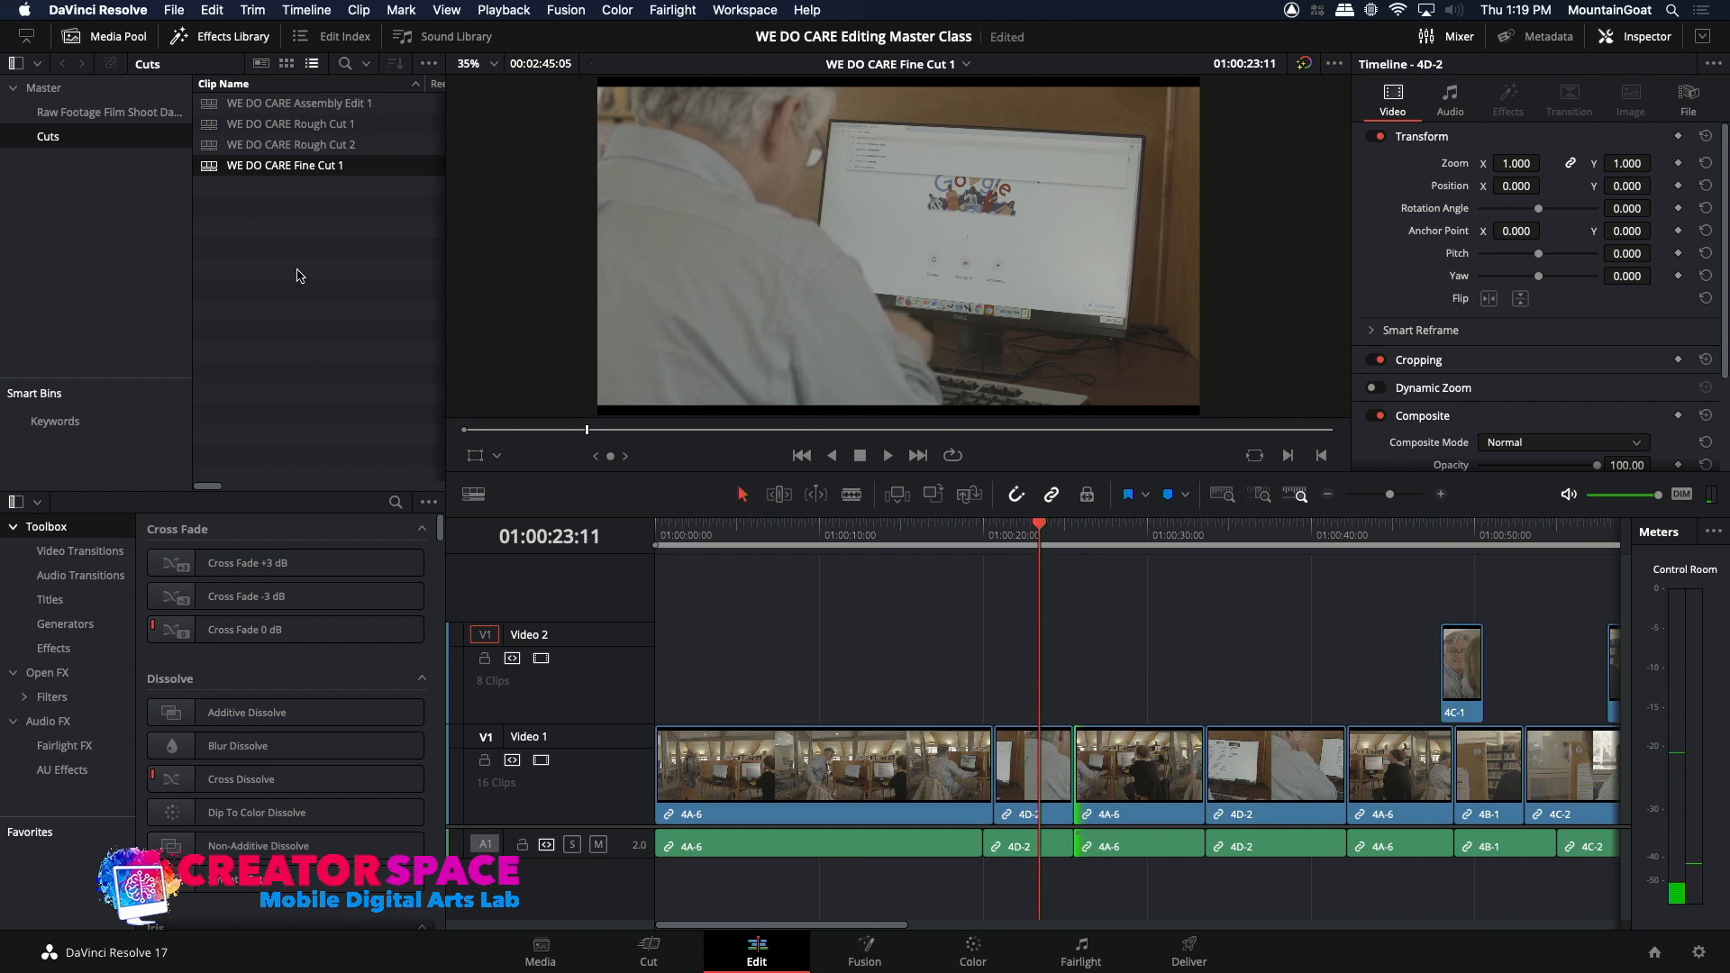
click(117, 114)
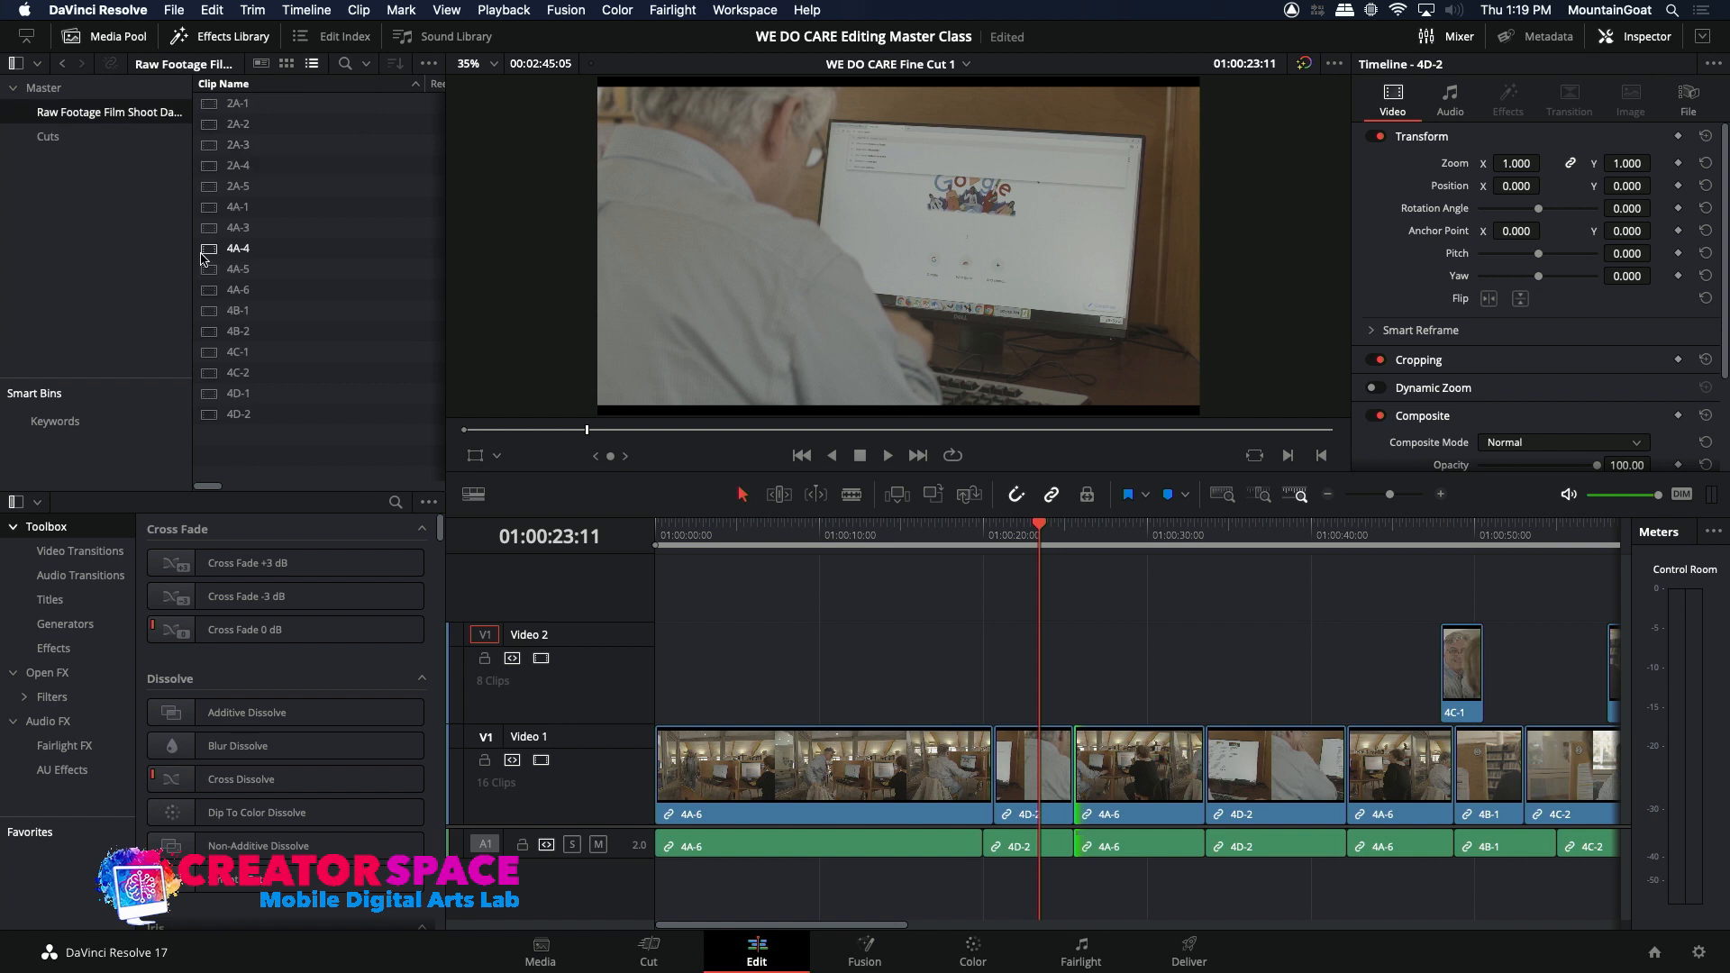
double_click(207, 314)
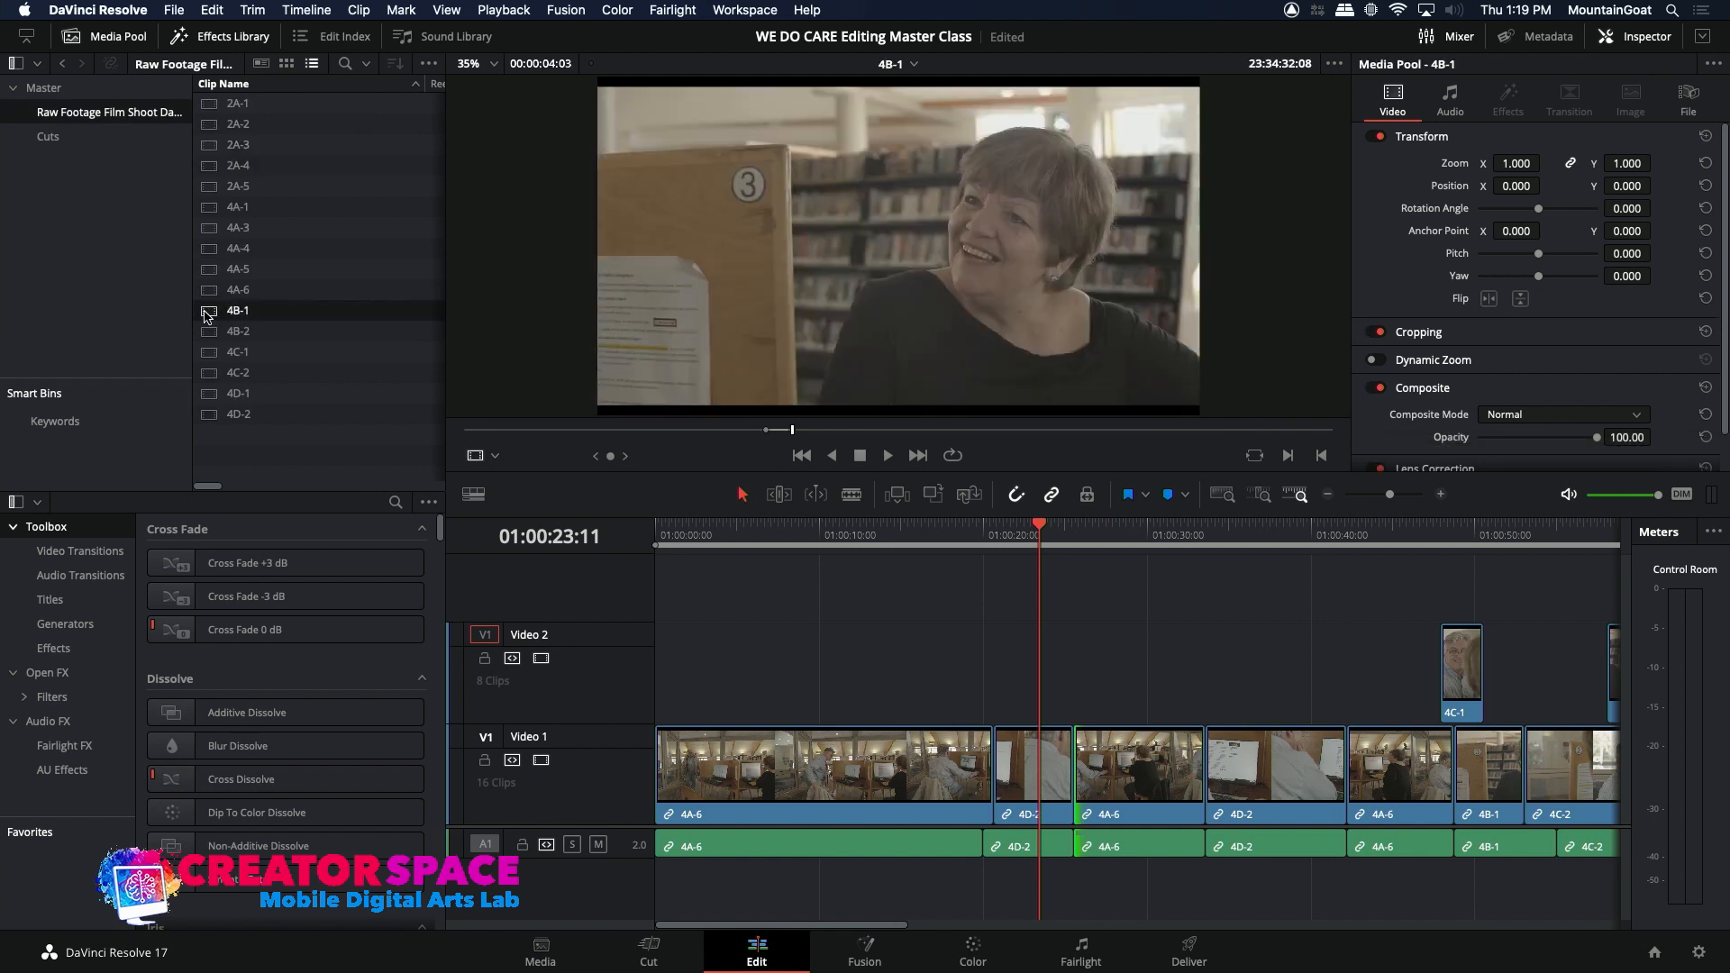
double_click(205, 288)
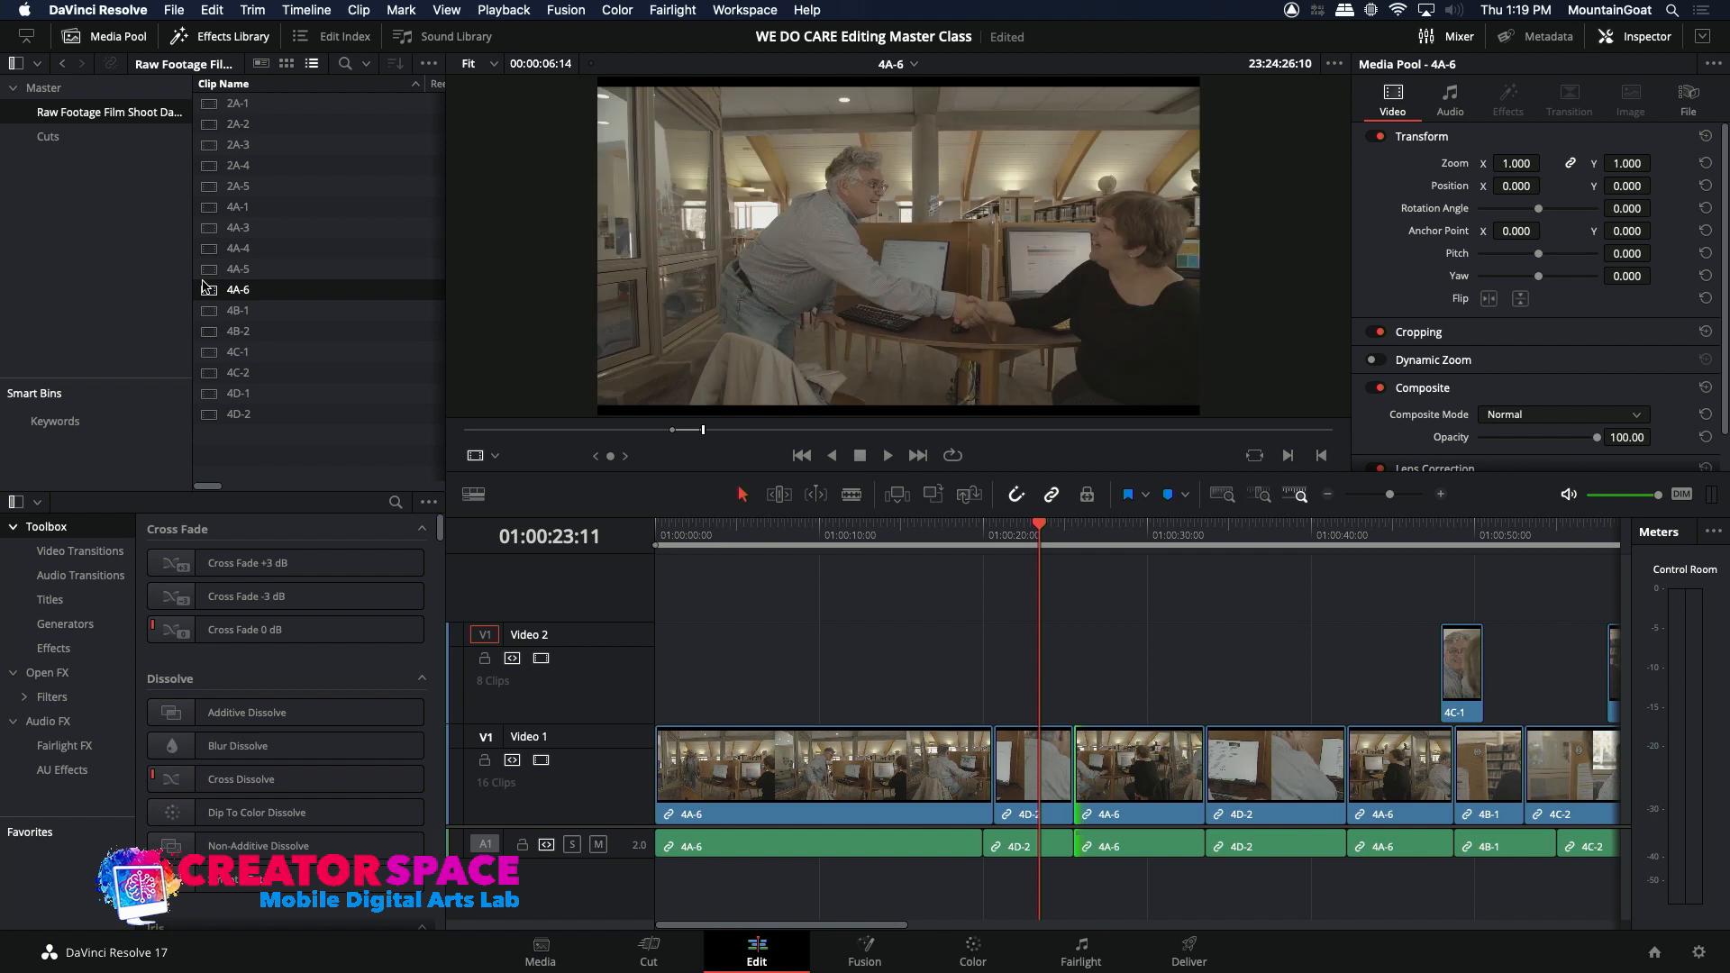
Step: Load source clip 4C-2 and mark a 00:00:02:02 section of the man looking down at the computer, ending at 23:49:09:12
double_click(205, 372)
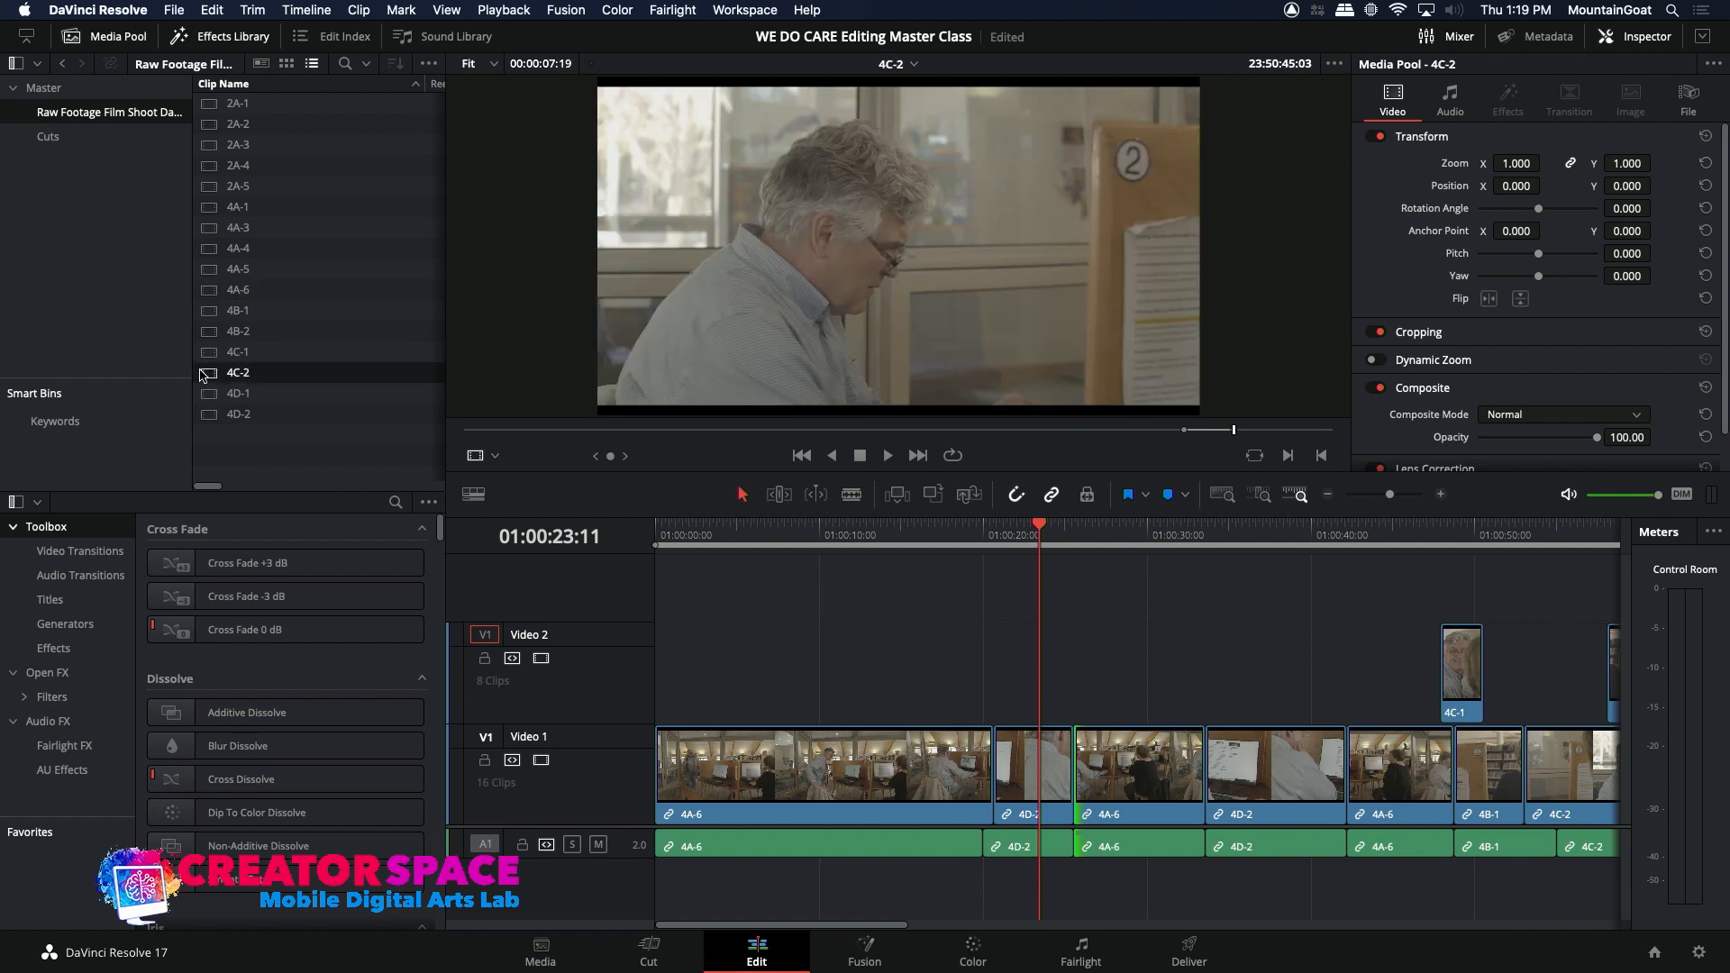
click(658, 431)
drag(658, 434, 580, 446)
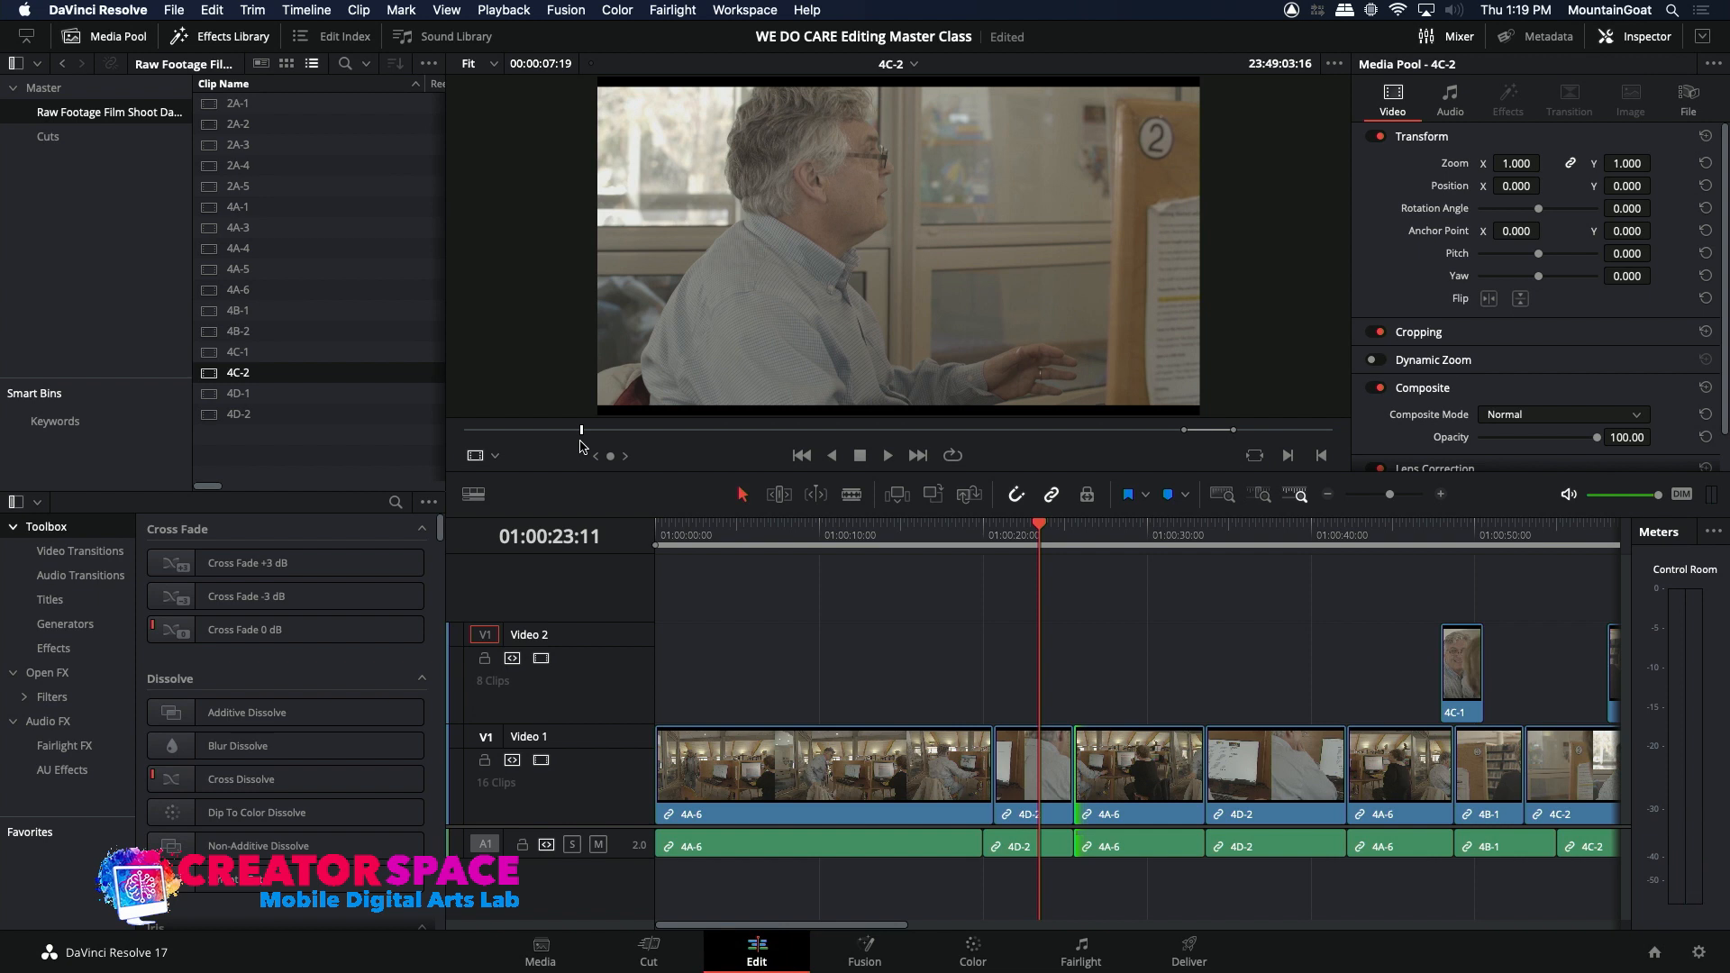
key(space)
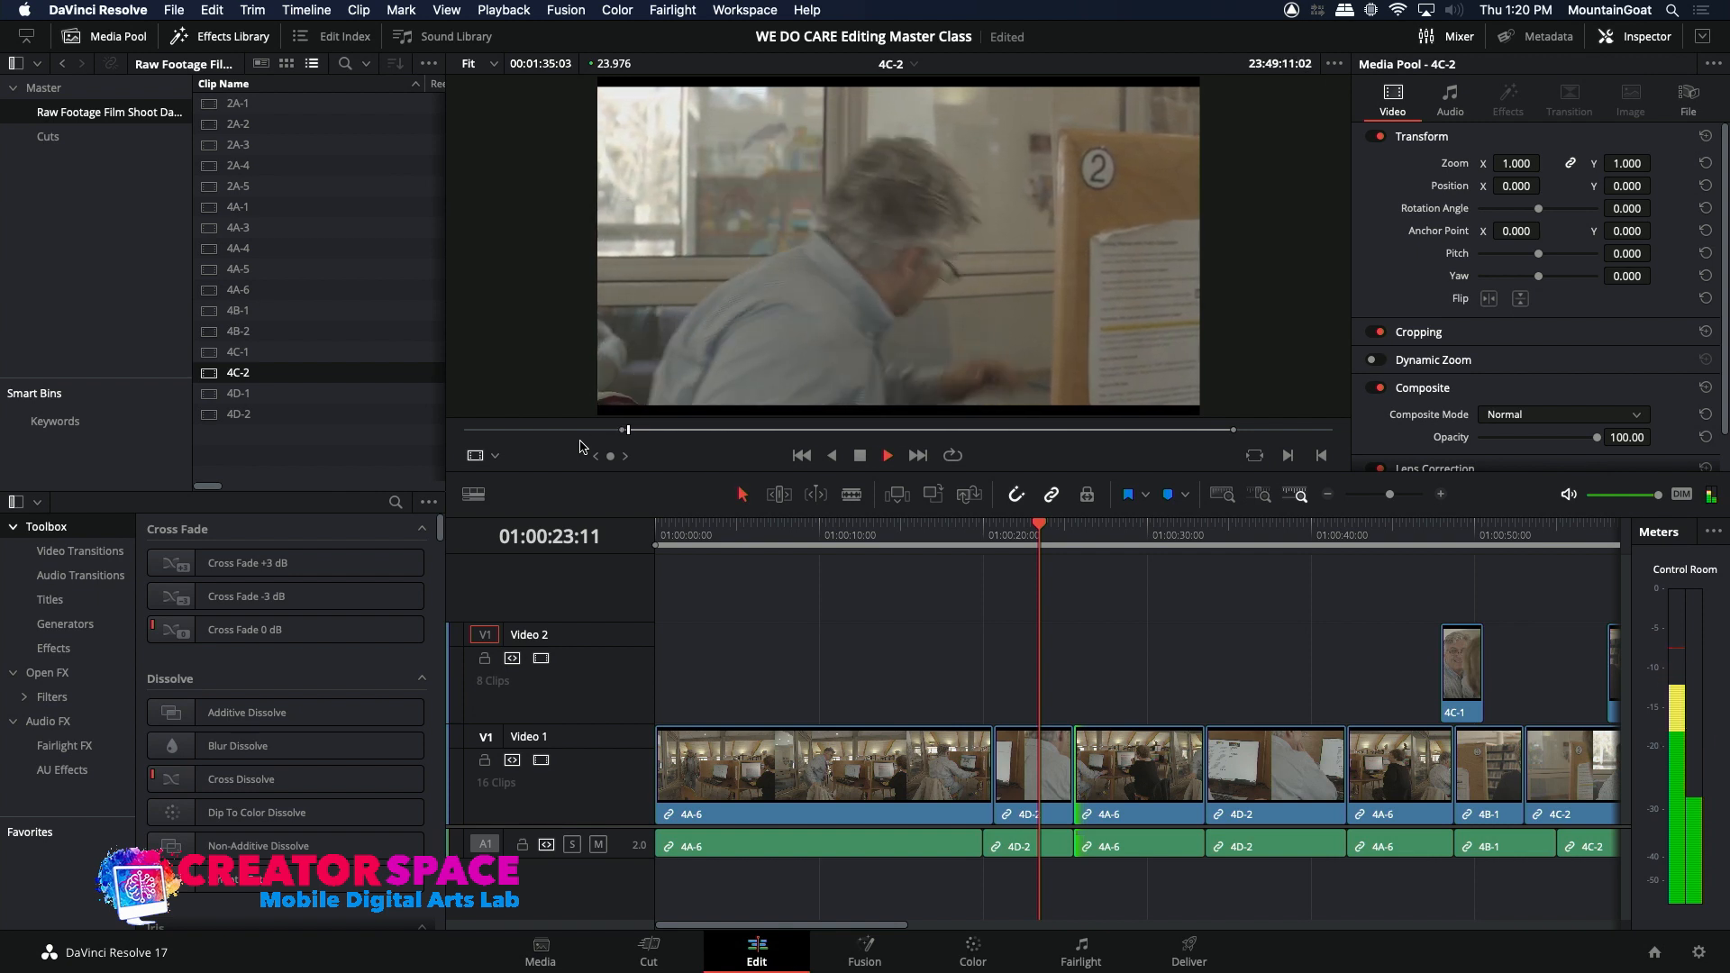
key(space)
drag(629, 435, 611, 437)
key(space)
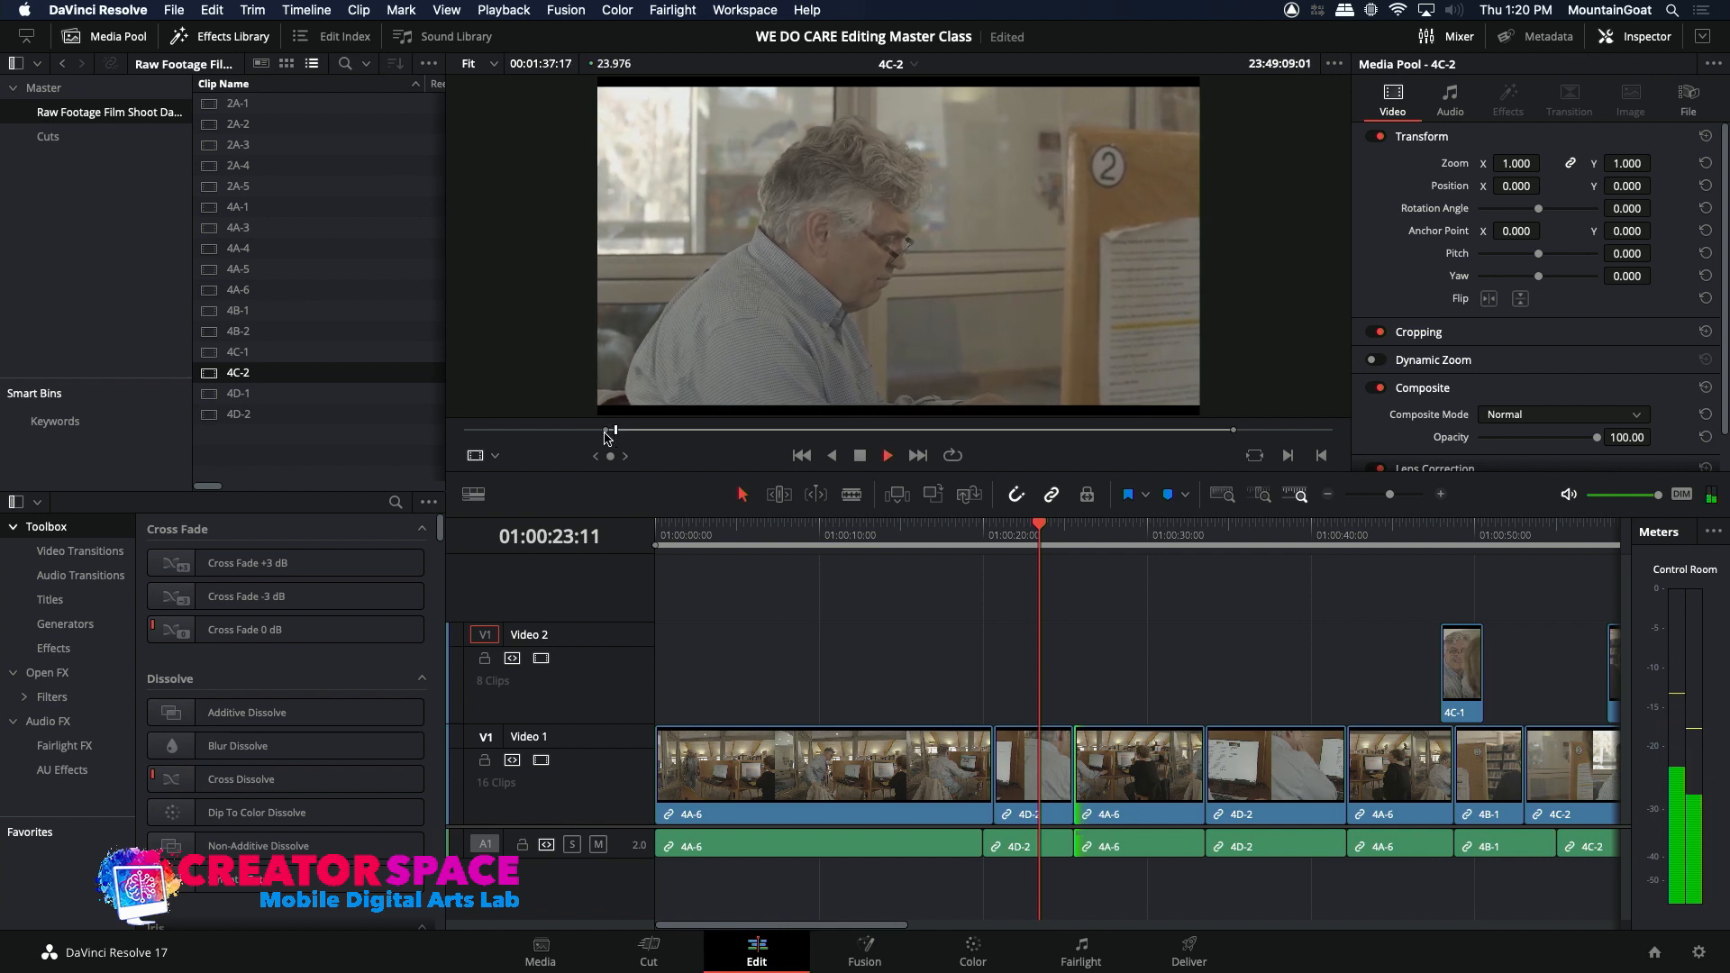
key(space)
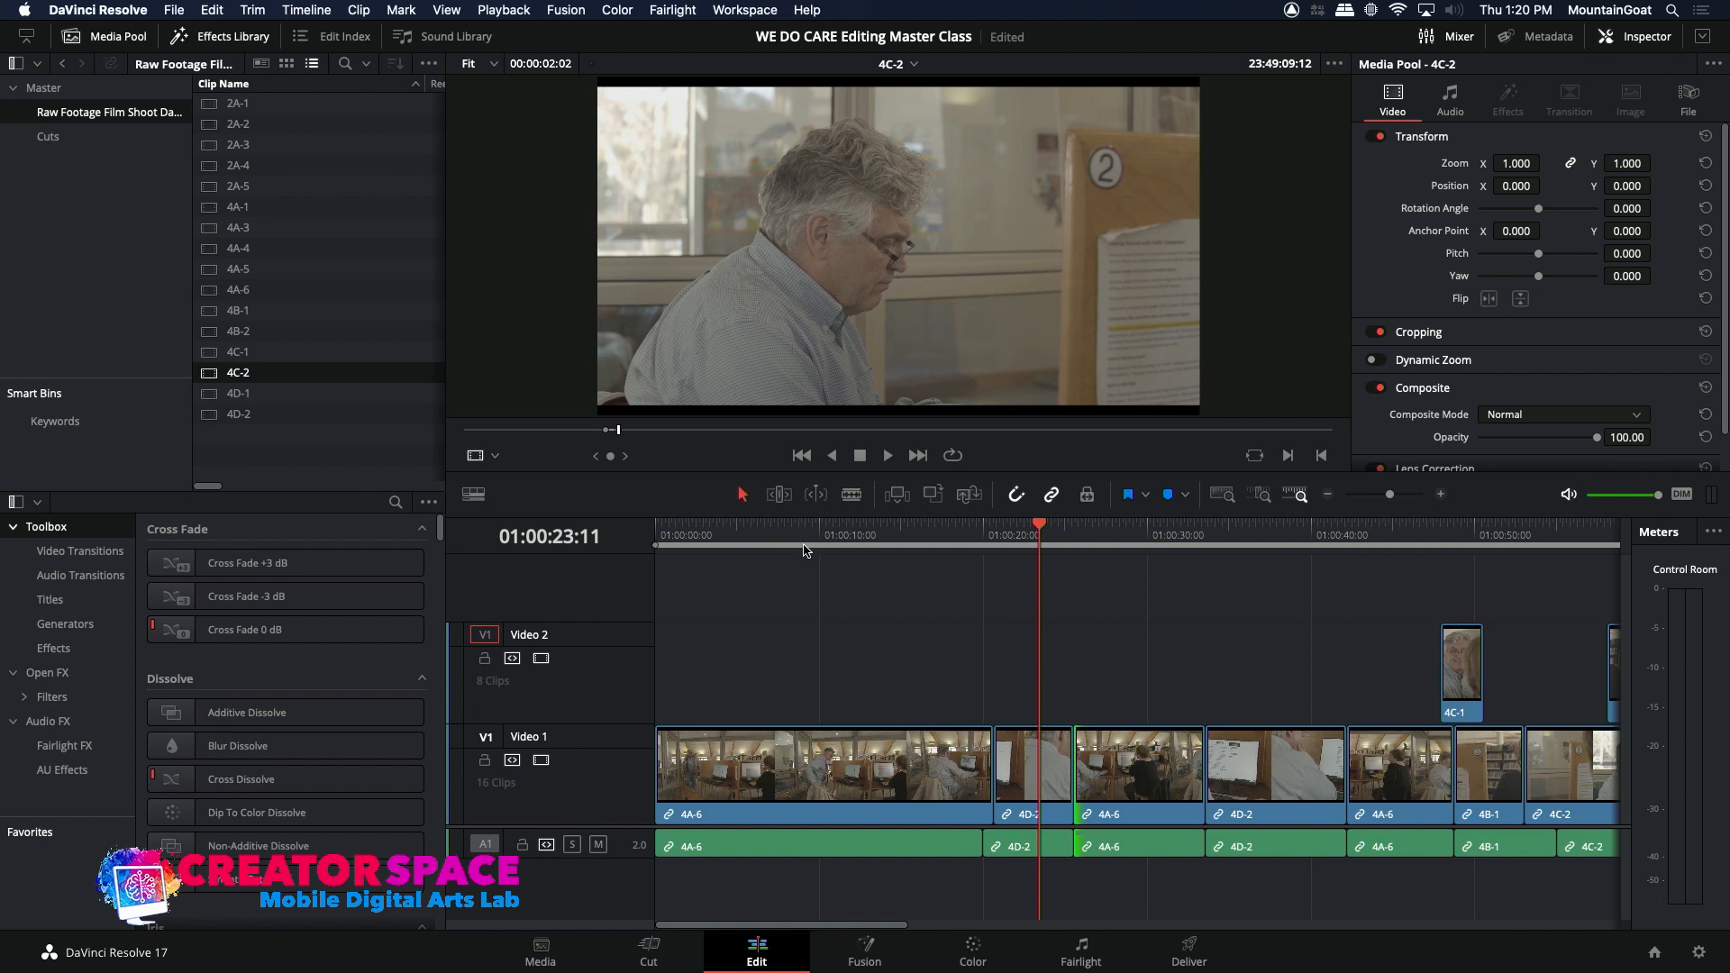
Step: Overwrite the marked 4C-2 section onto Video 2 at 01:00:23:11 over the first 4D-2 clip and play the edit
click(927, 500)
key(super+z)
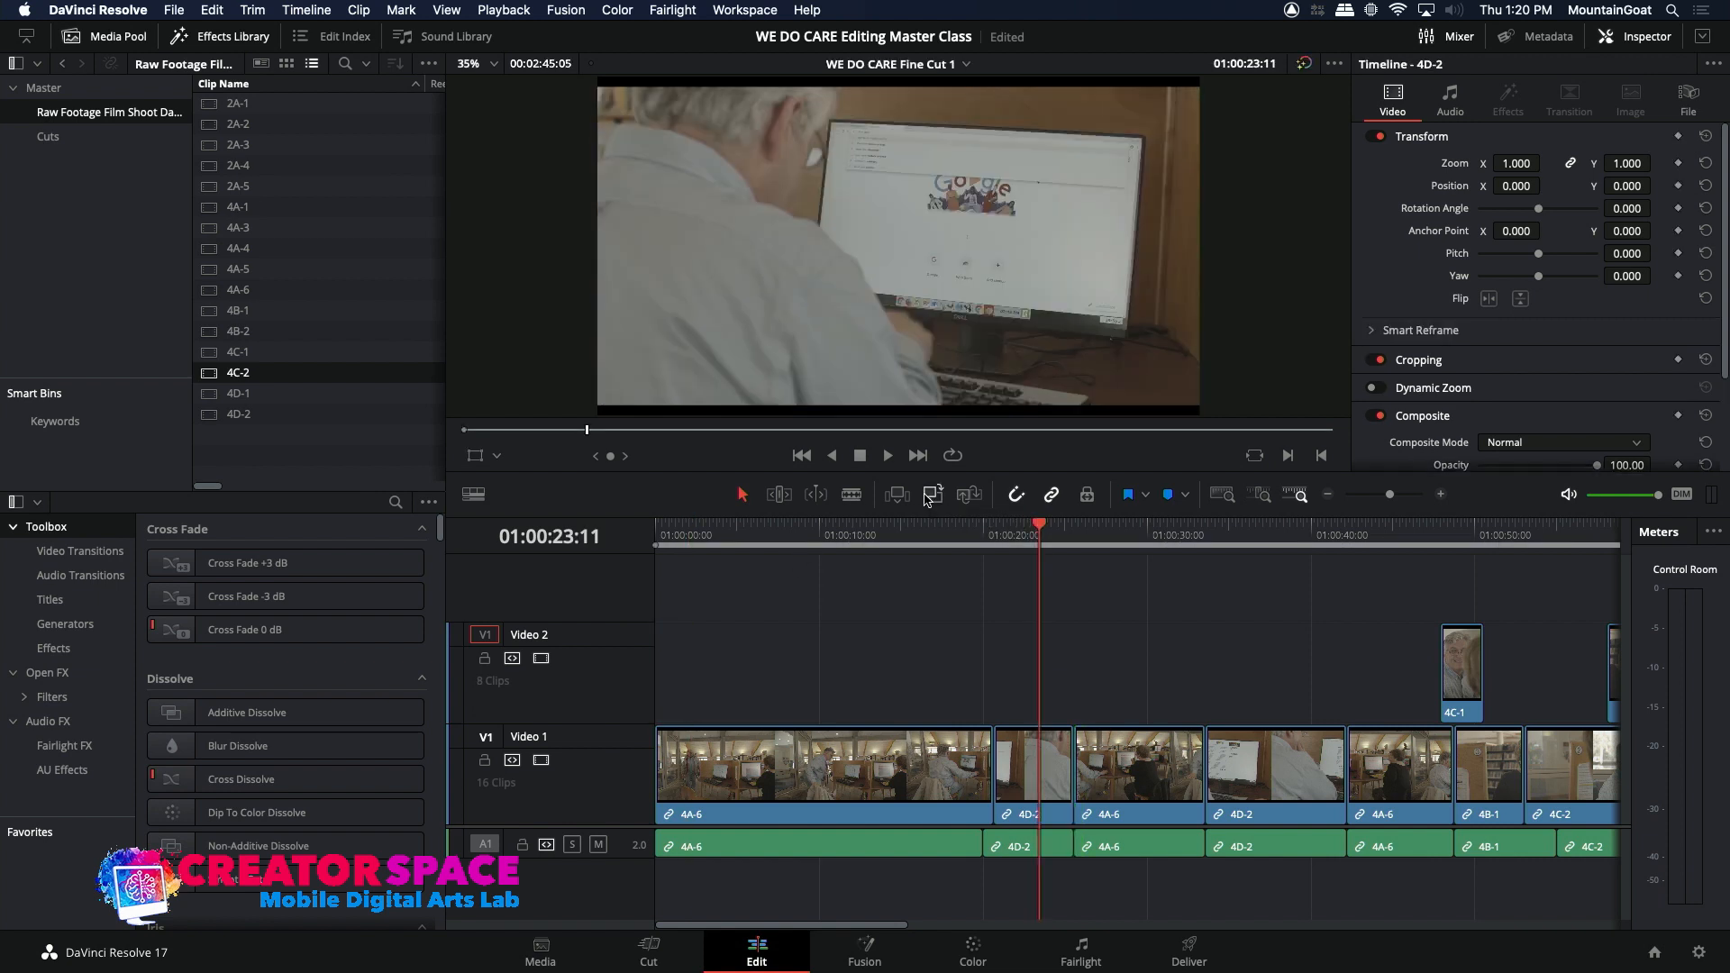
key(i)
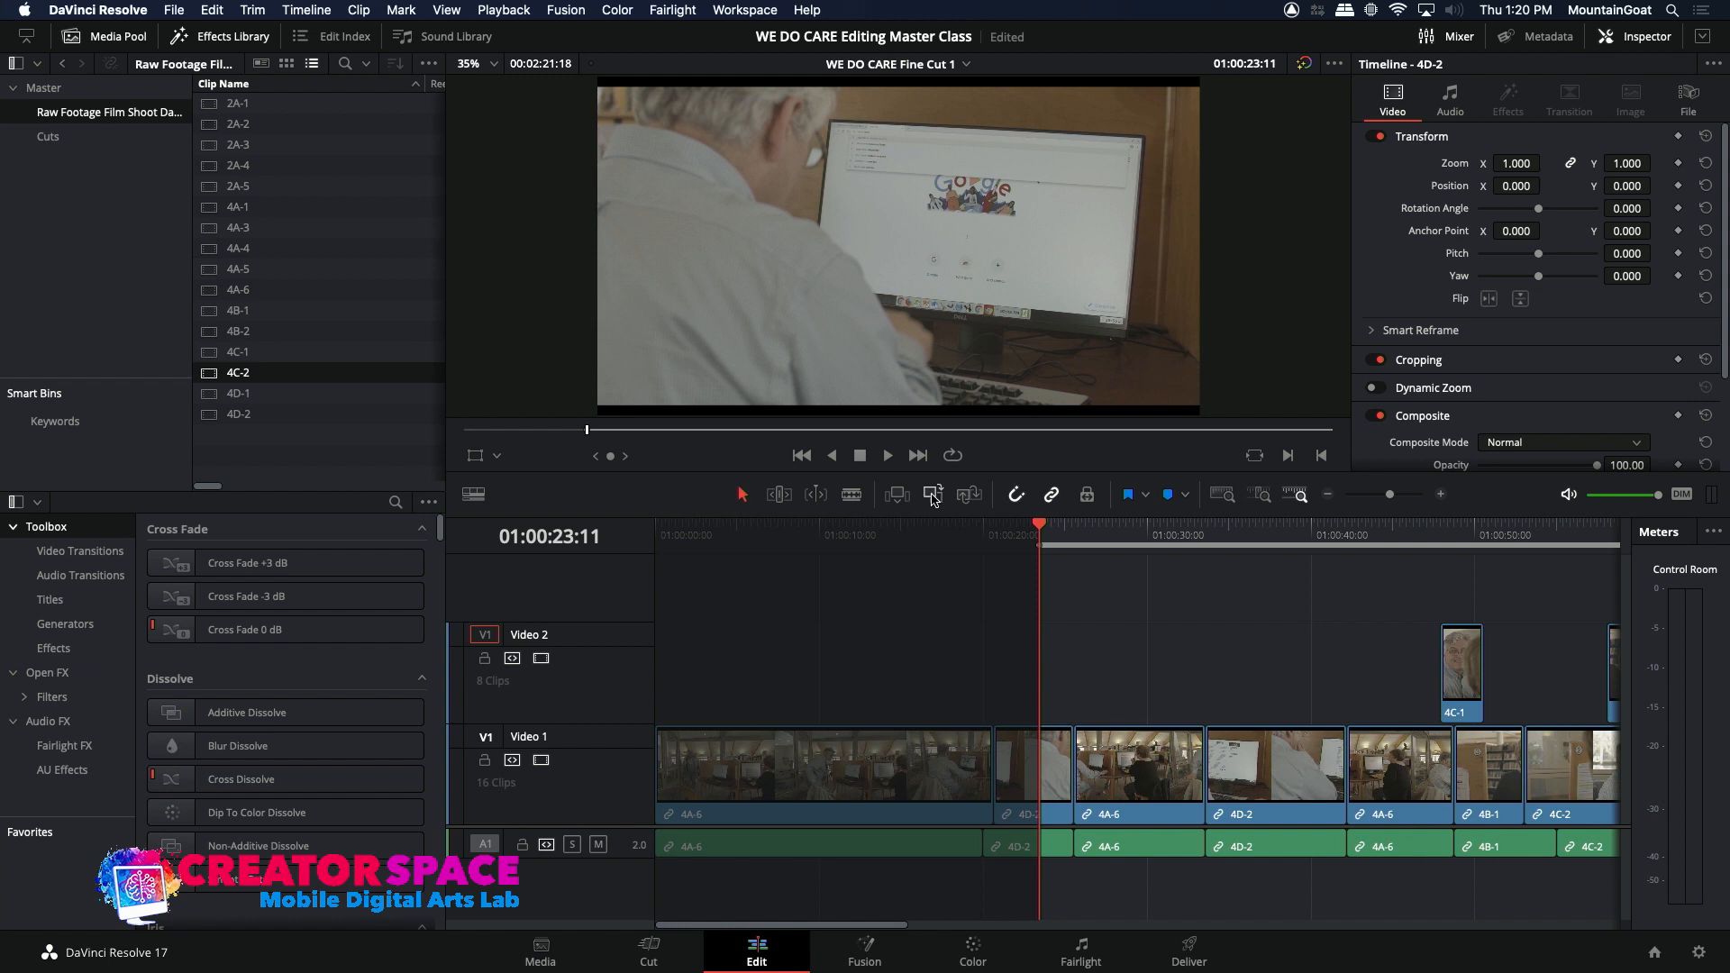
click(933, 498)
click(1023, 532)
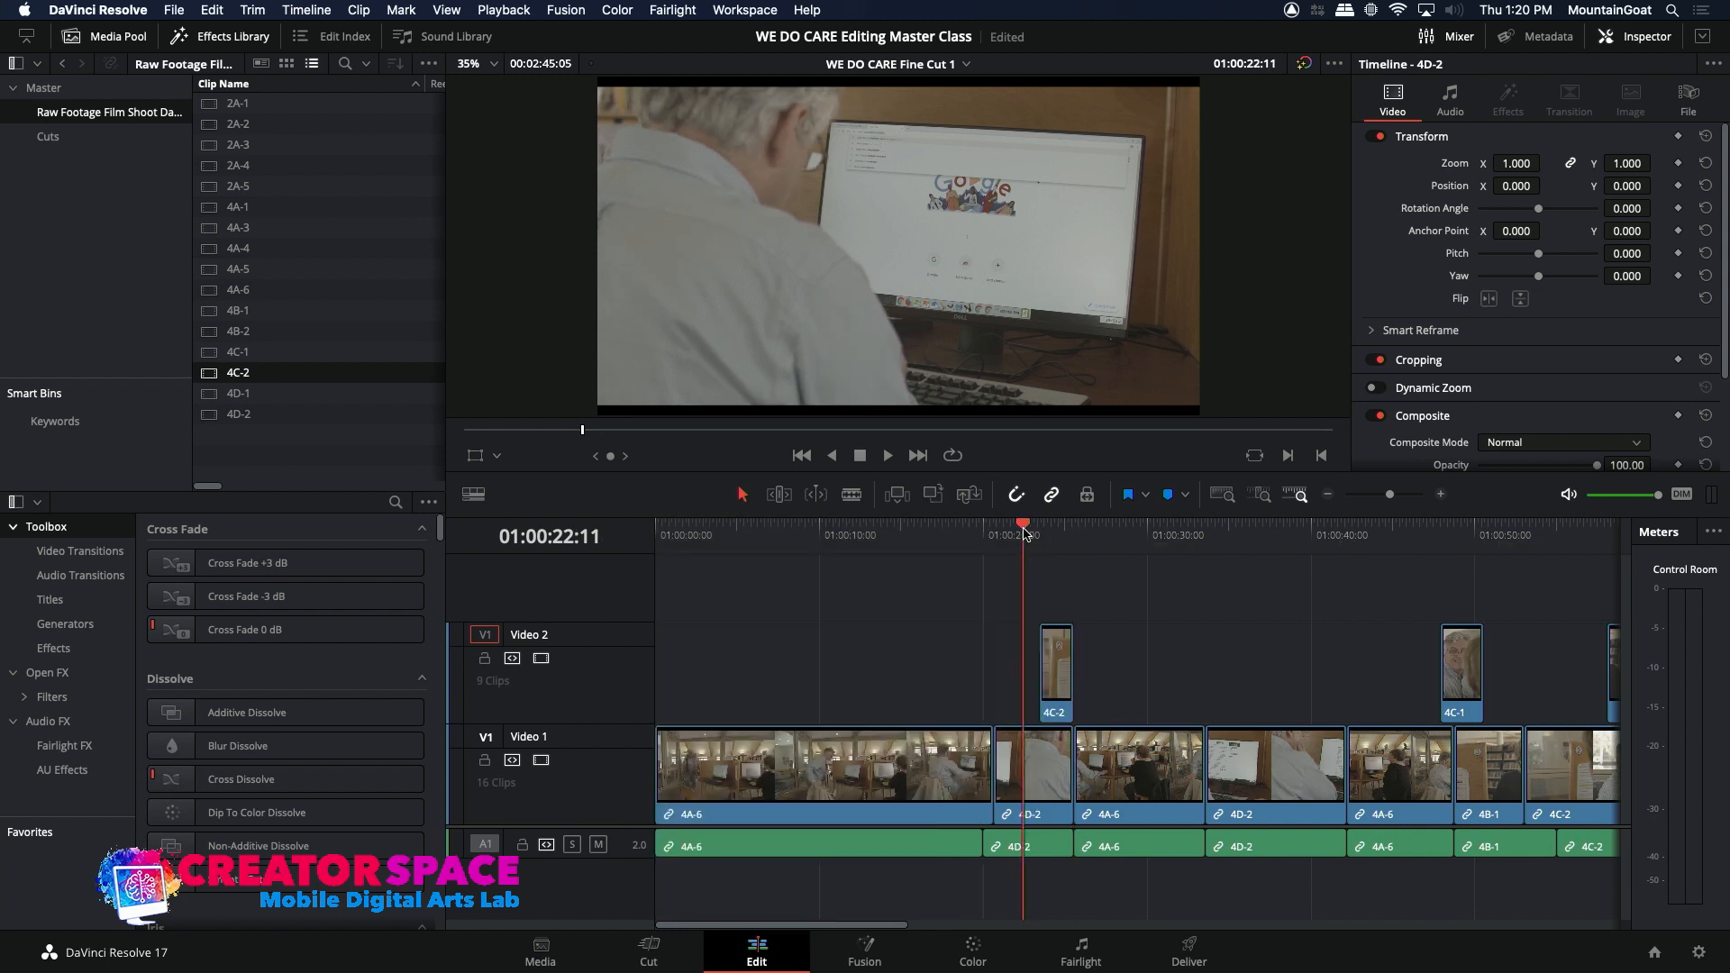
key(space)
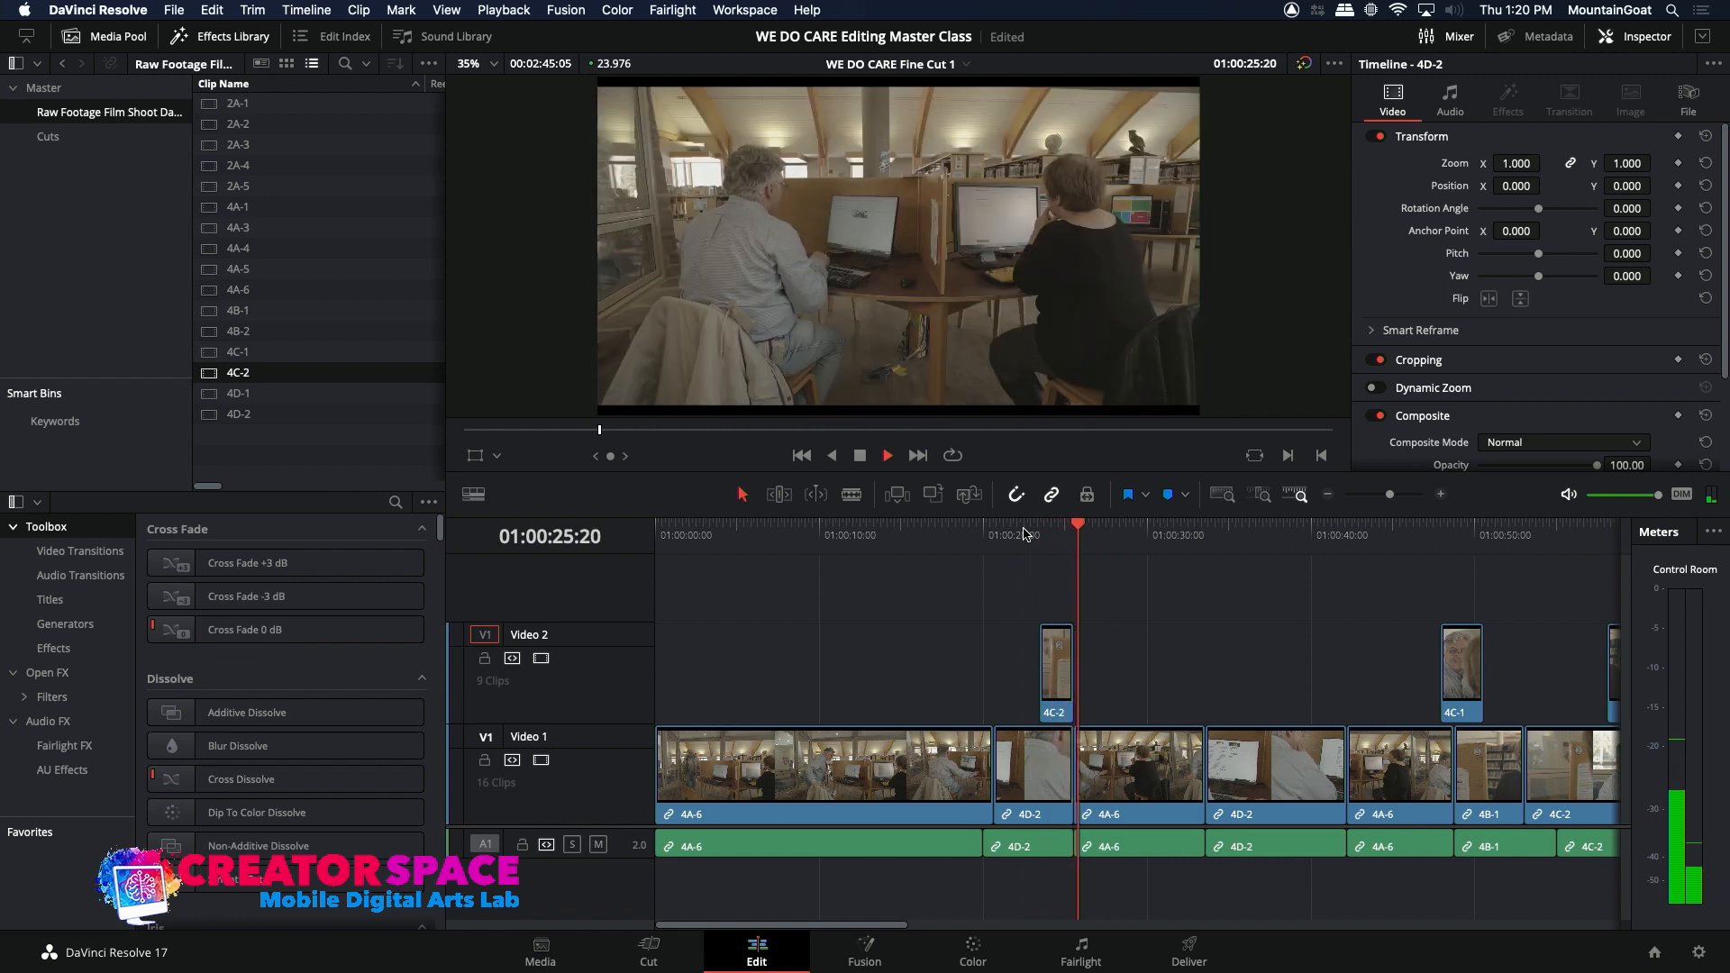
key(space)
Step: Extend the end of the 4C-2 clip on Video 2 by about one second over the second 4A-6 clip and replay the cut
drag(1074, 663, 1093, 664)
click(1013, 533)
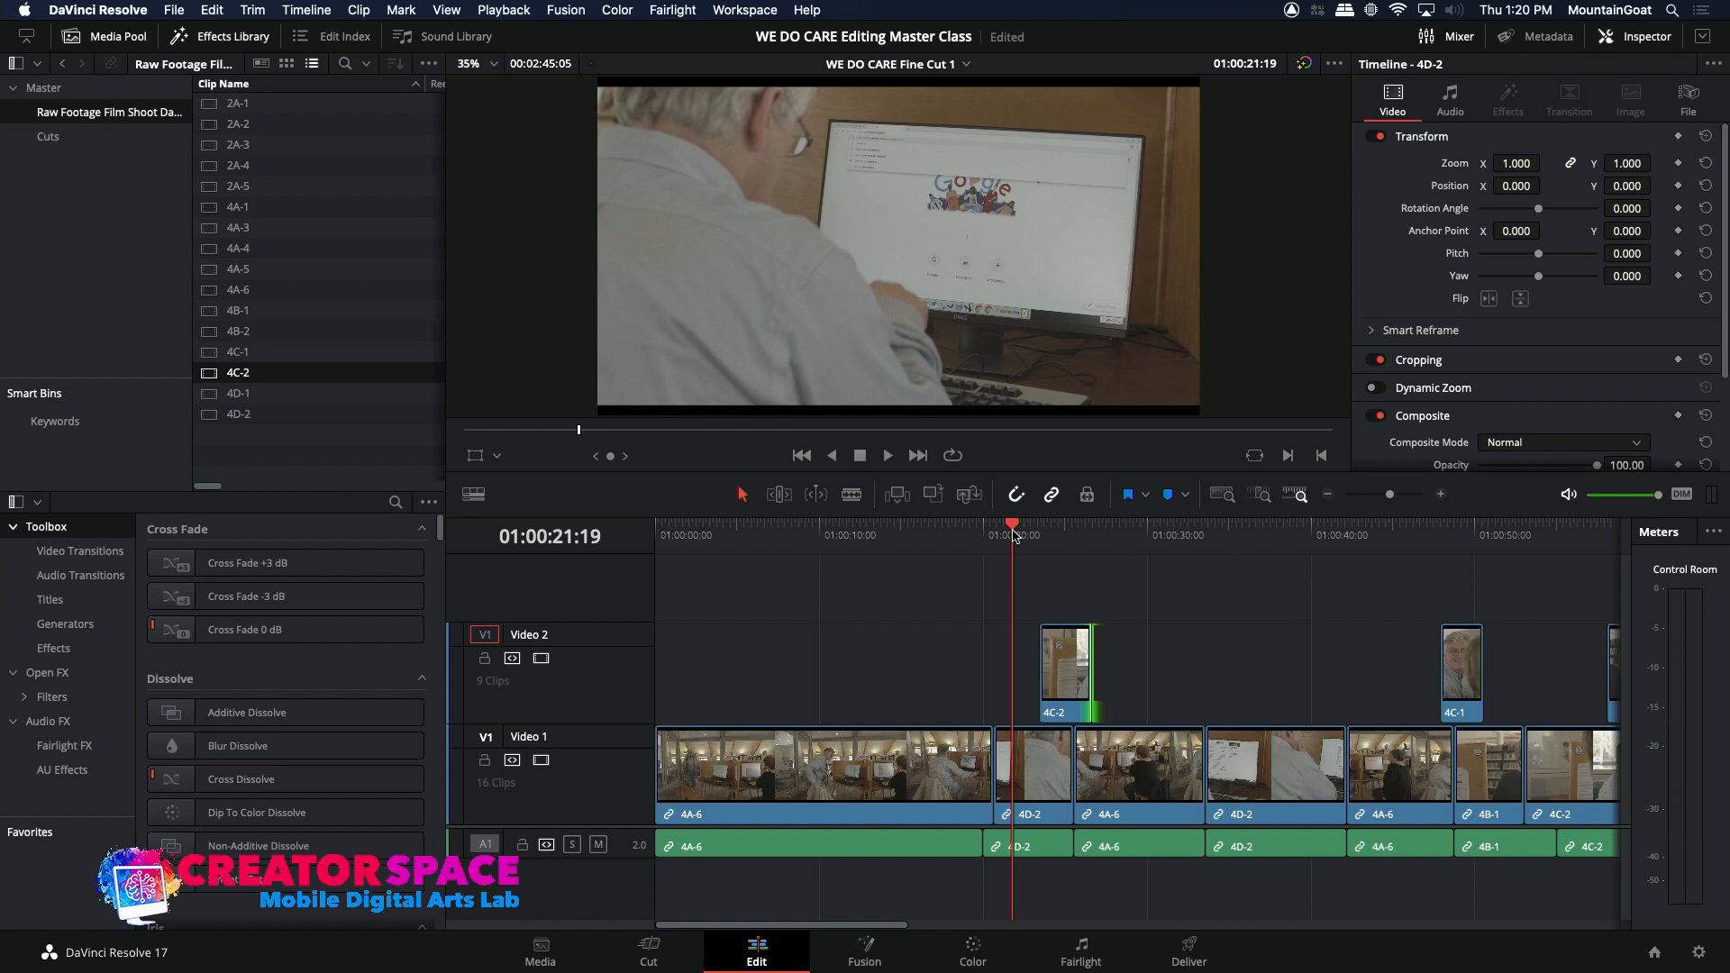
key(space)
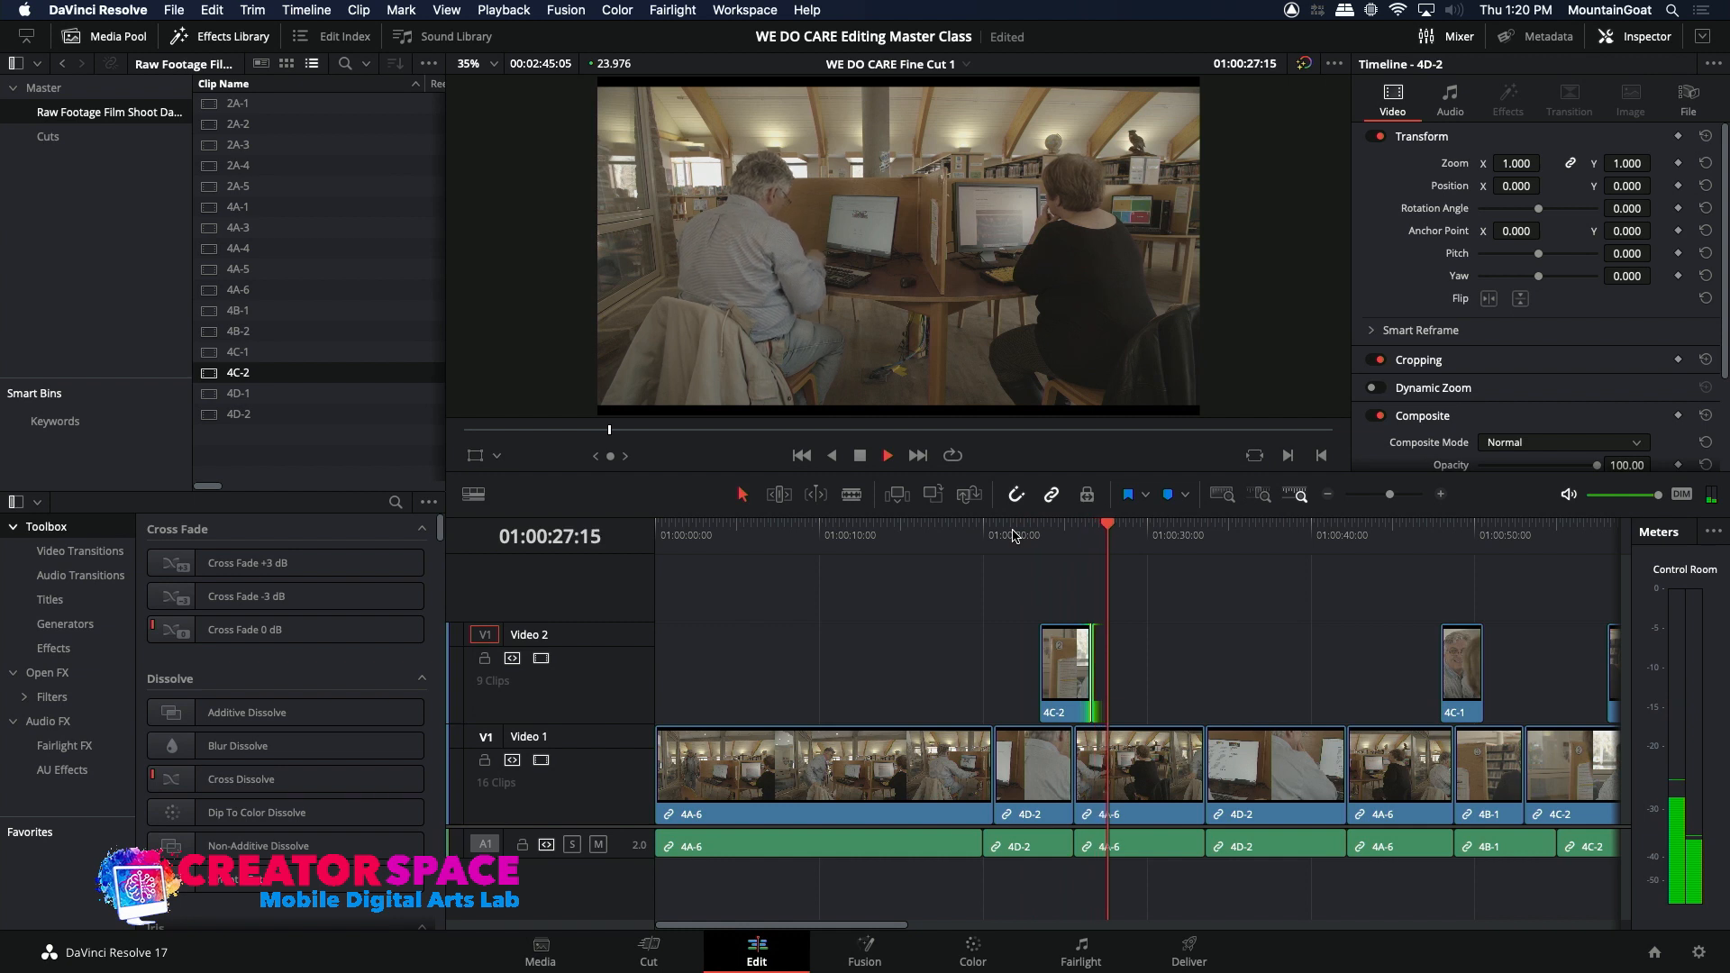
click(1073, 535)
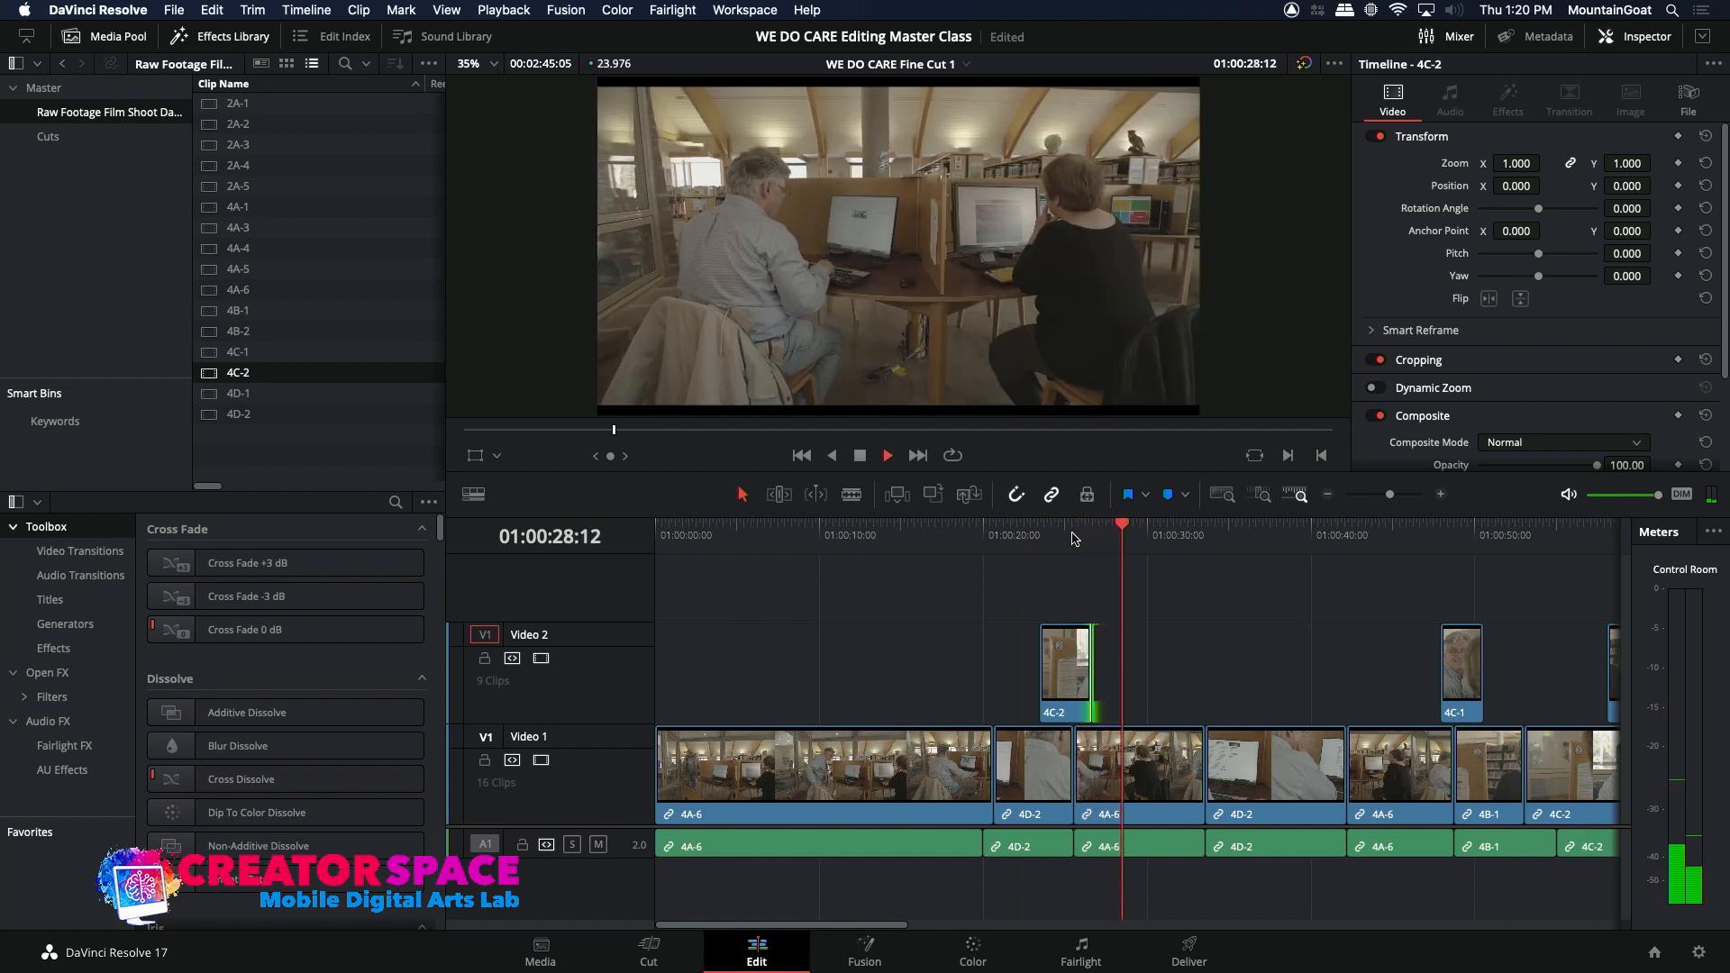
key(space)
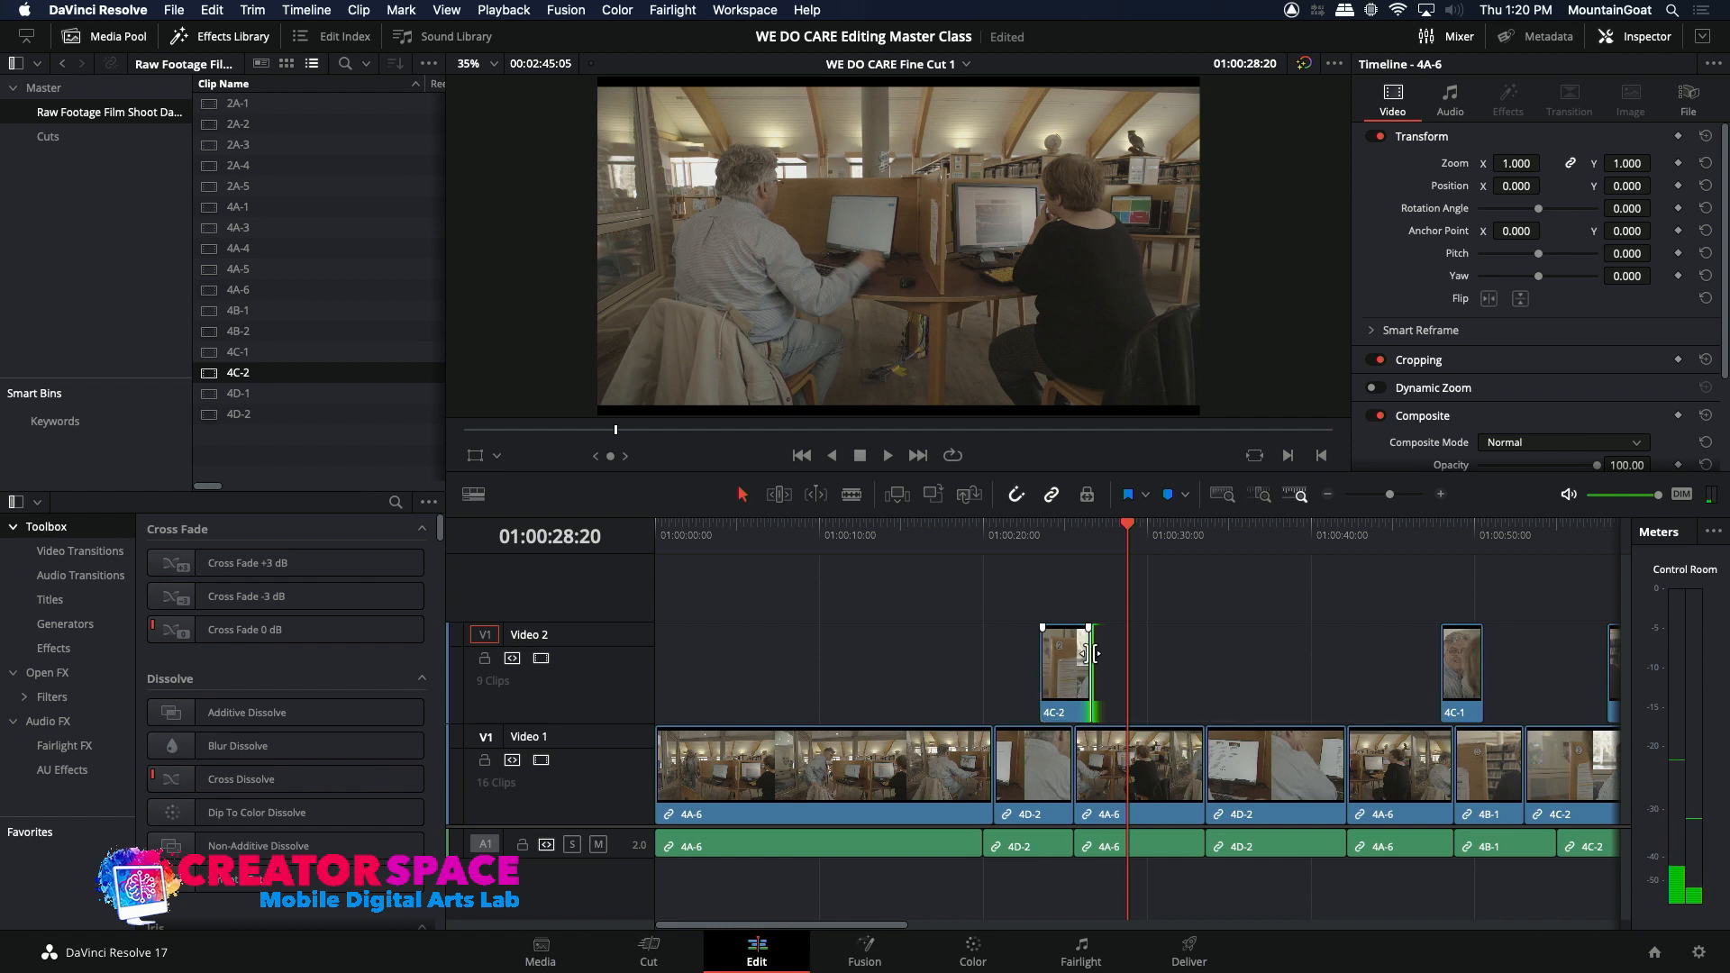
Step: Trim the end of the 4C-2 clip on Video 2 back to about 01:00:26:05 and play through into the second 4D-2 clip
drag(1093, 653, 1093, 644)
click(1032, 541)
key(space)
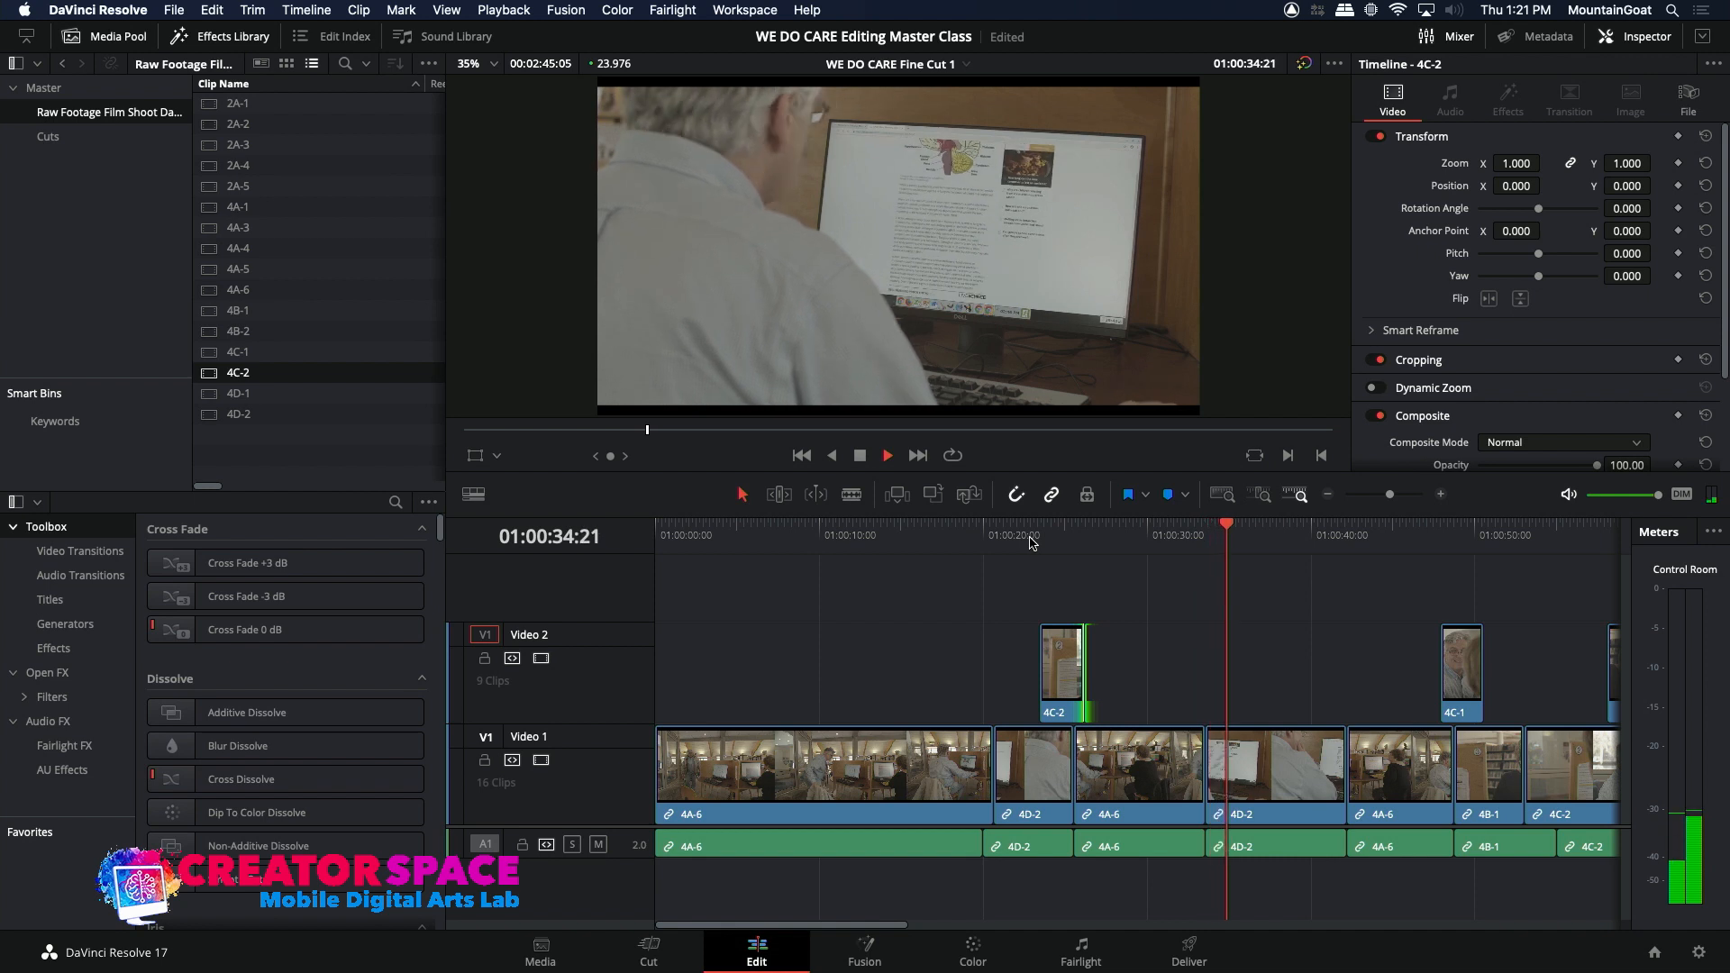
key(space)
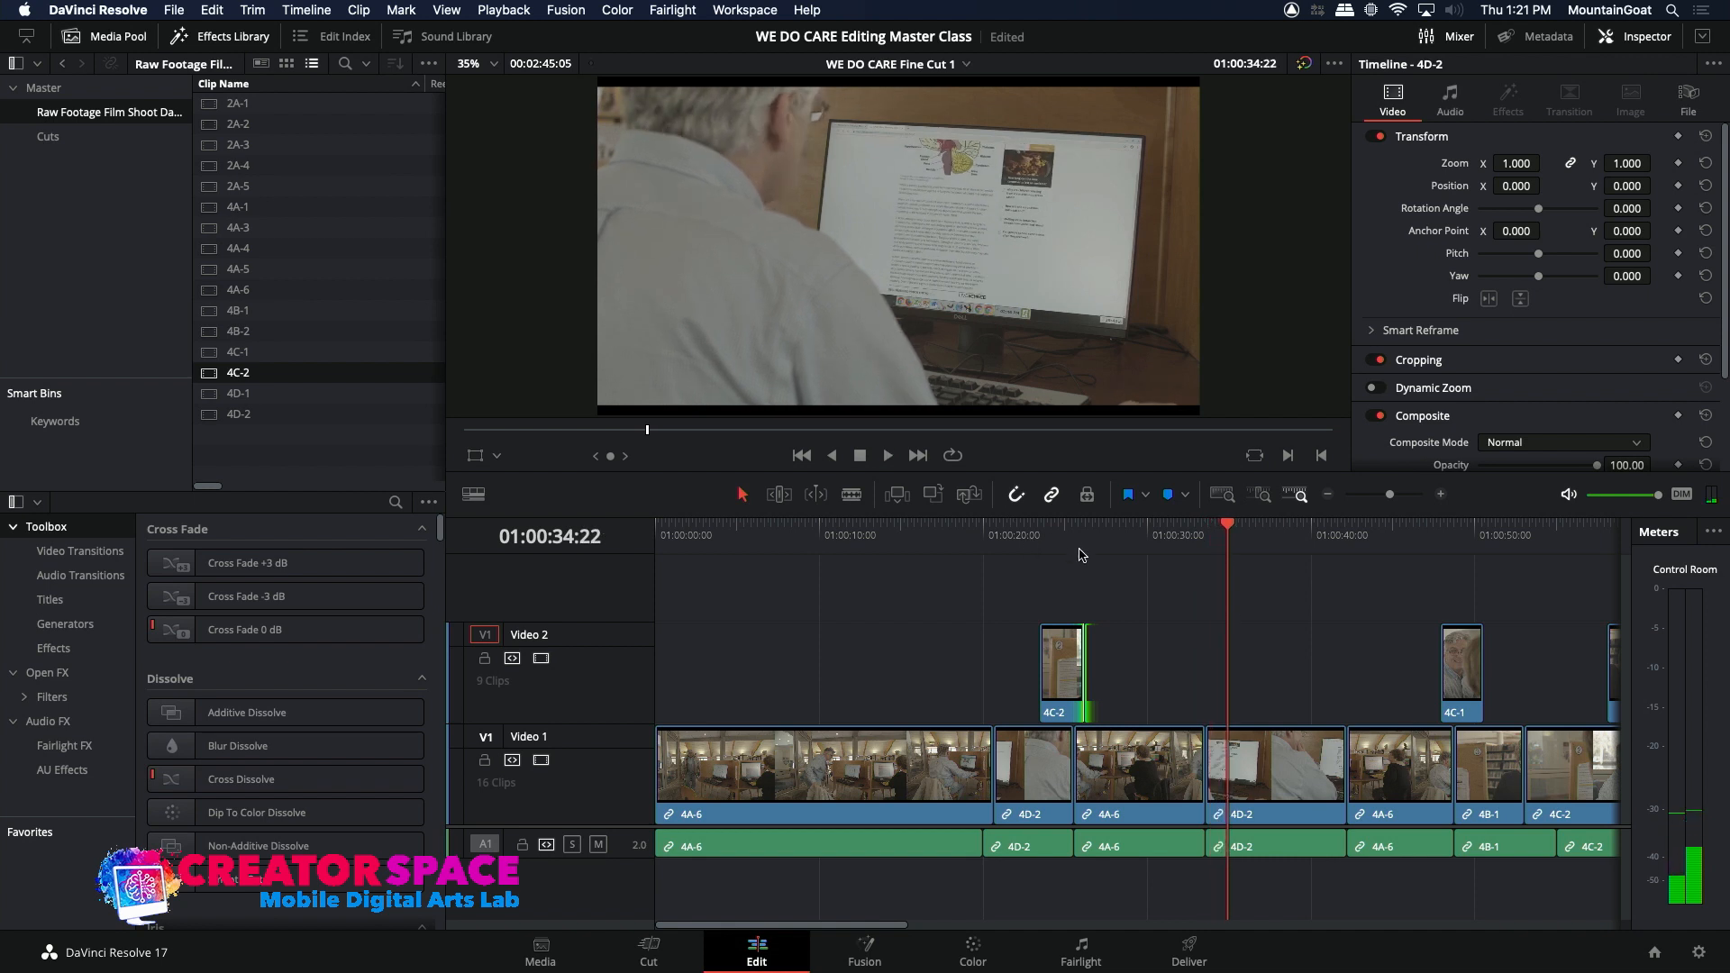
Step: Mark the end portion of the second 4A-6 clip from 01:00:28:19 to 01:00:33:14 and ripple cut it from the timeline
click(1092, 541)
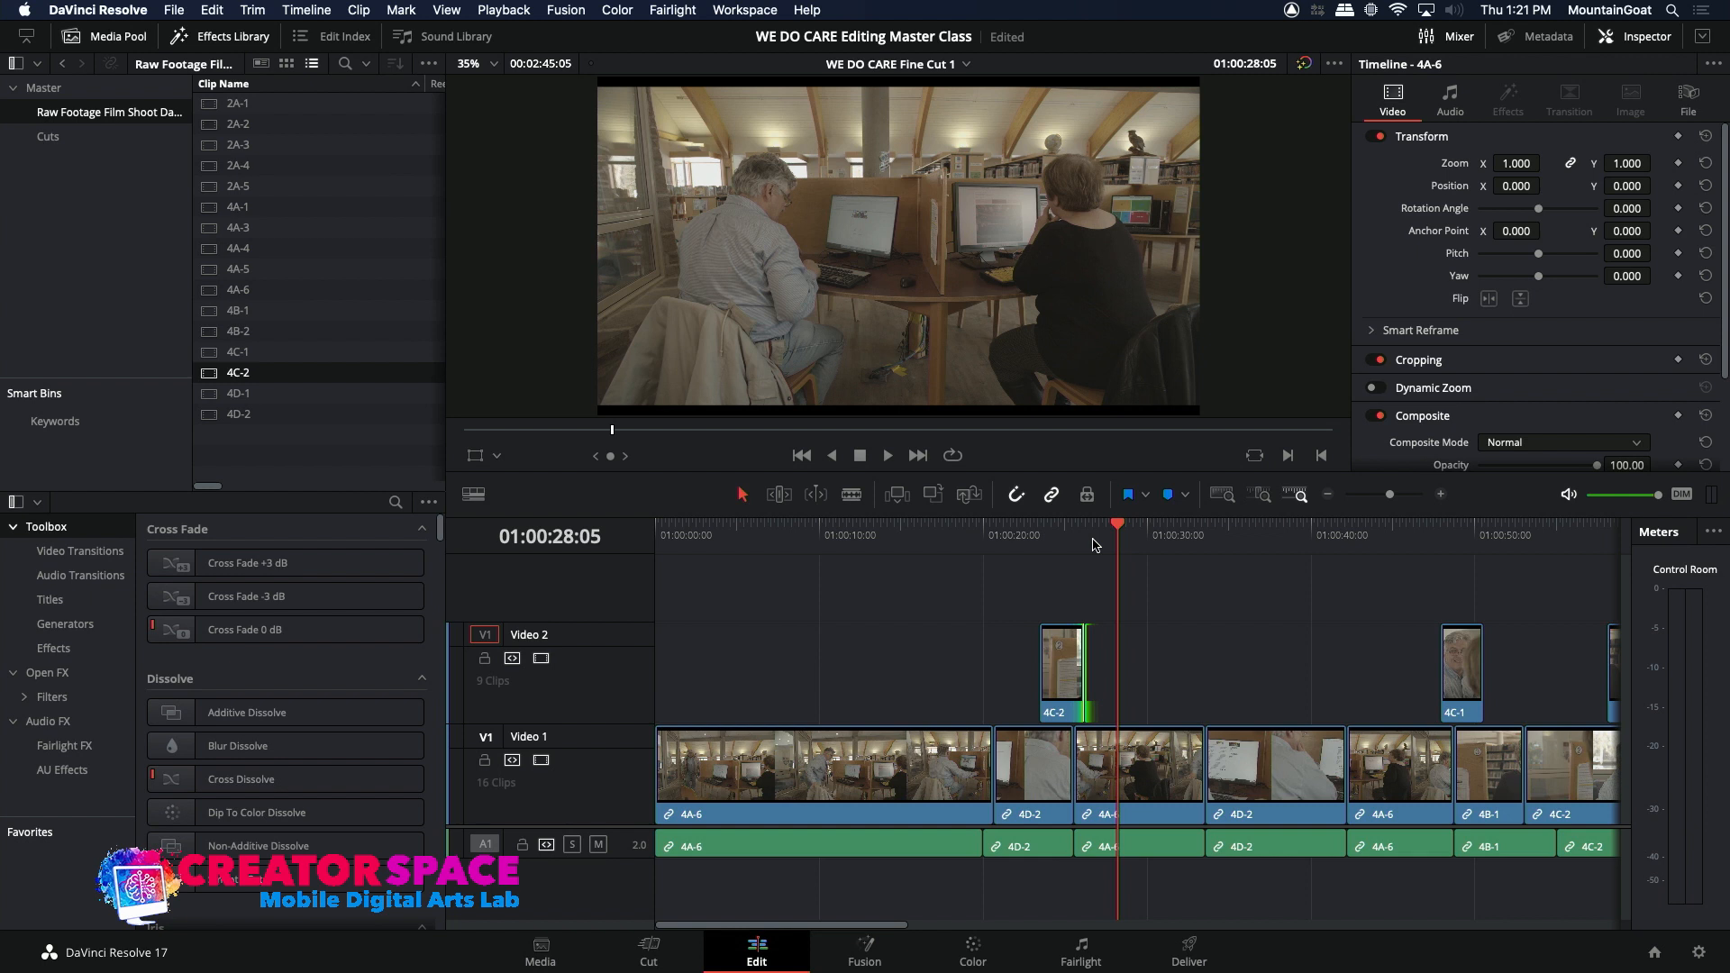
key(space)
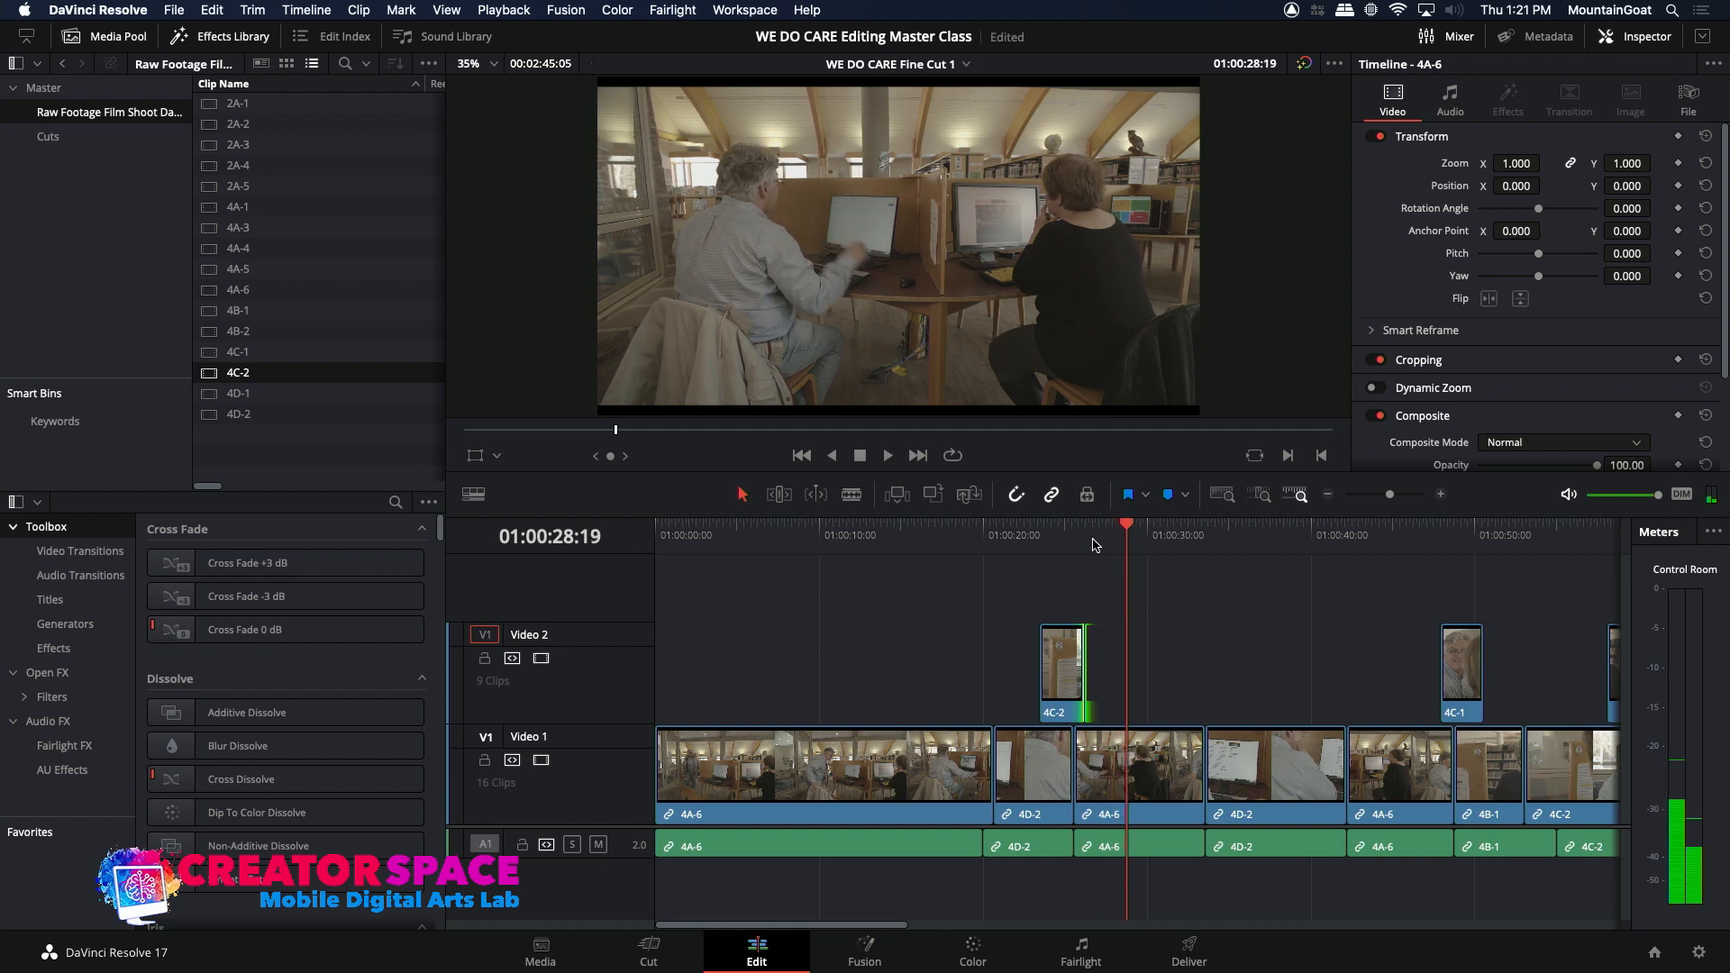
key(i)
drag(1146, 538, 1214, 547)
key(space)
click(1211, 542)
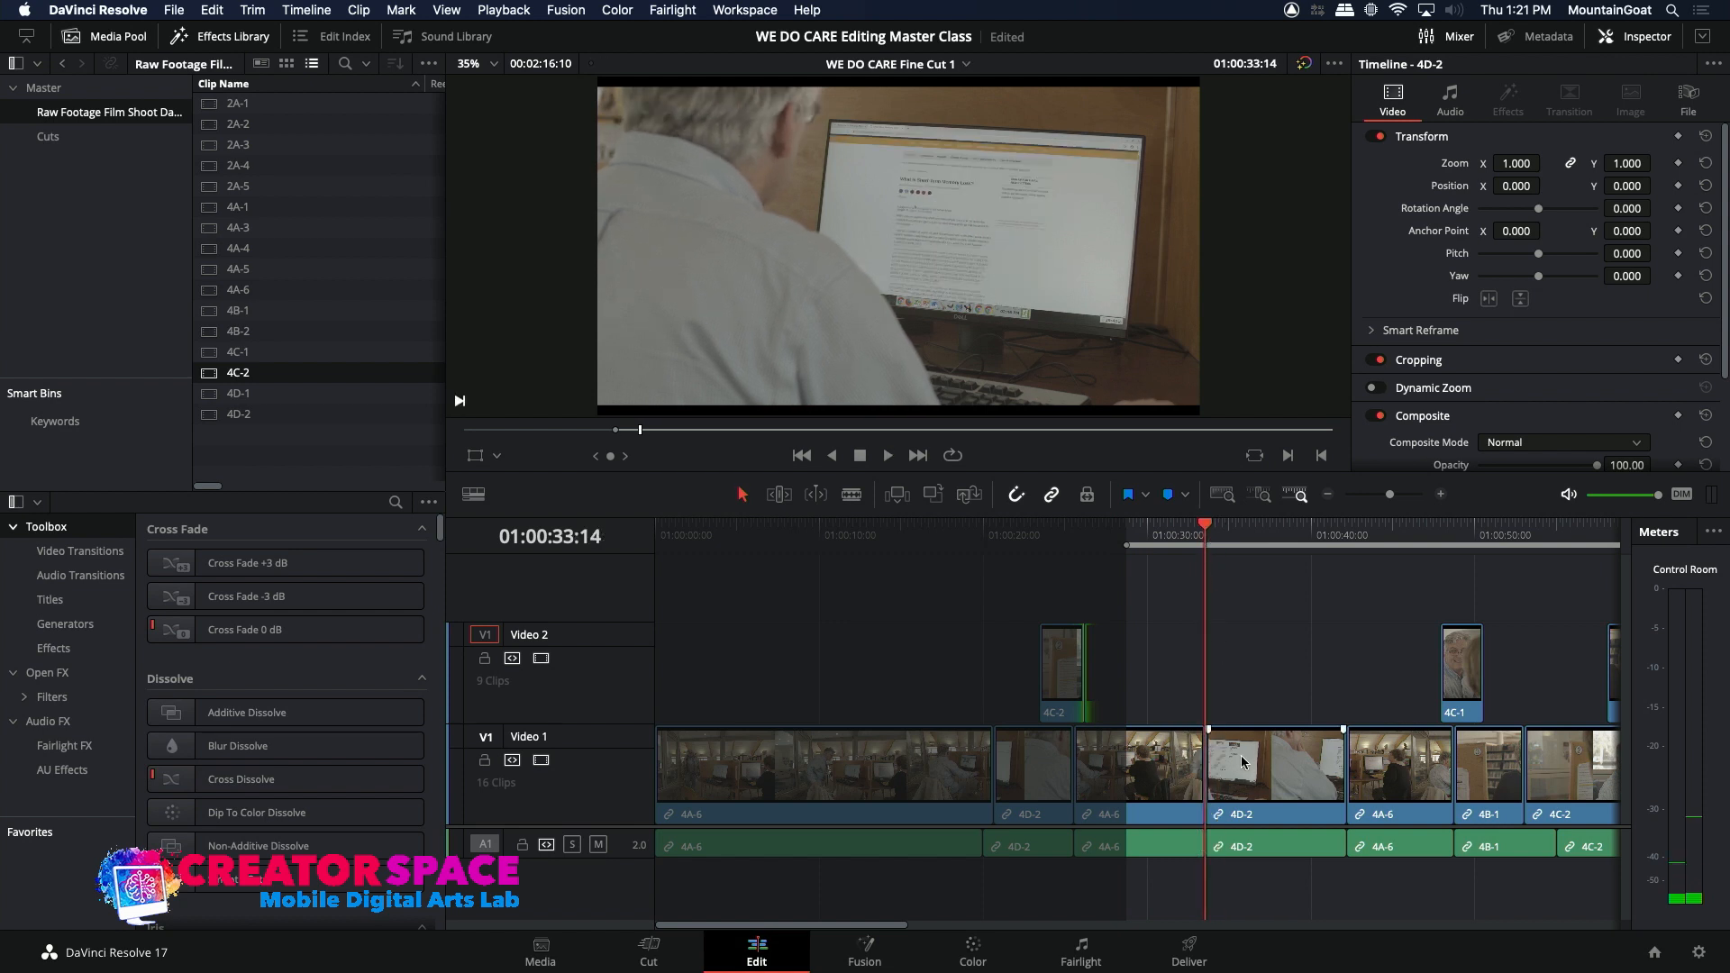
drag(1181, 542, 1199, 543)
key(o)
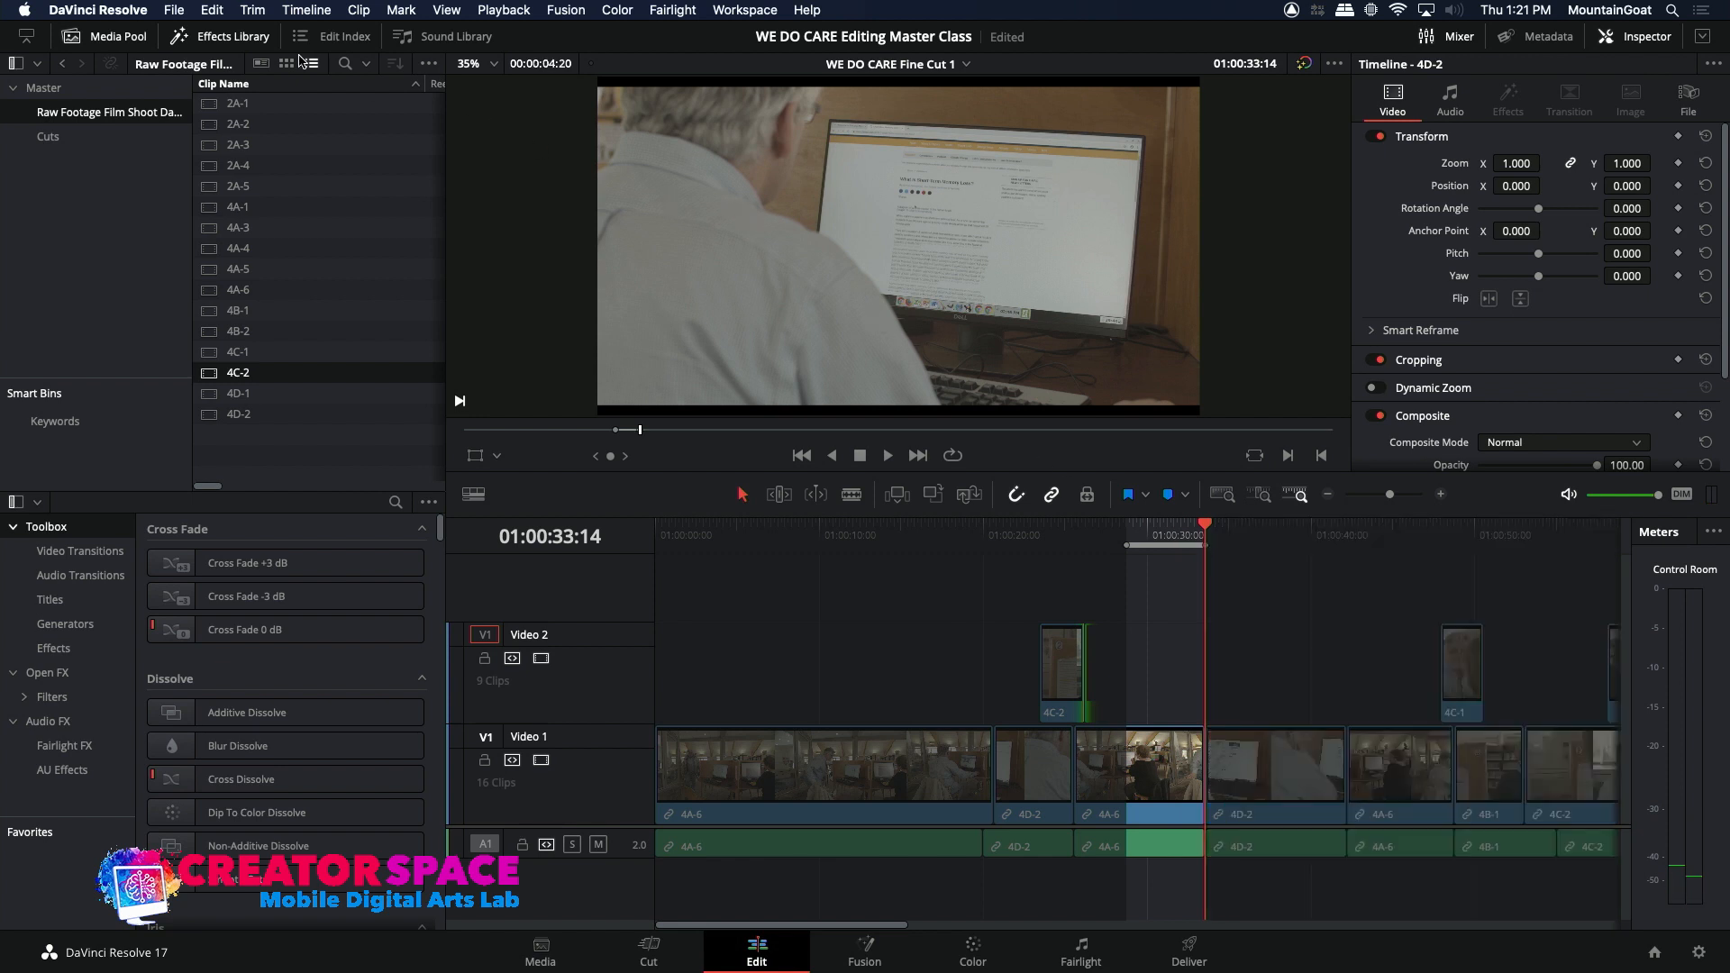
click(228, 12)
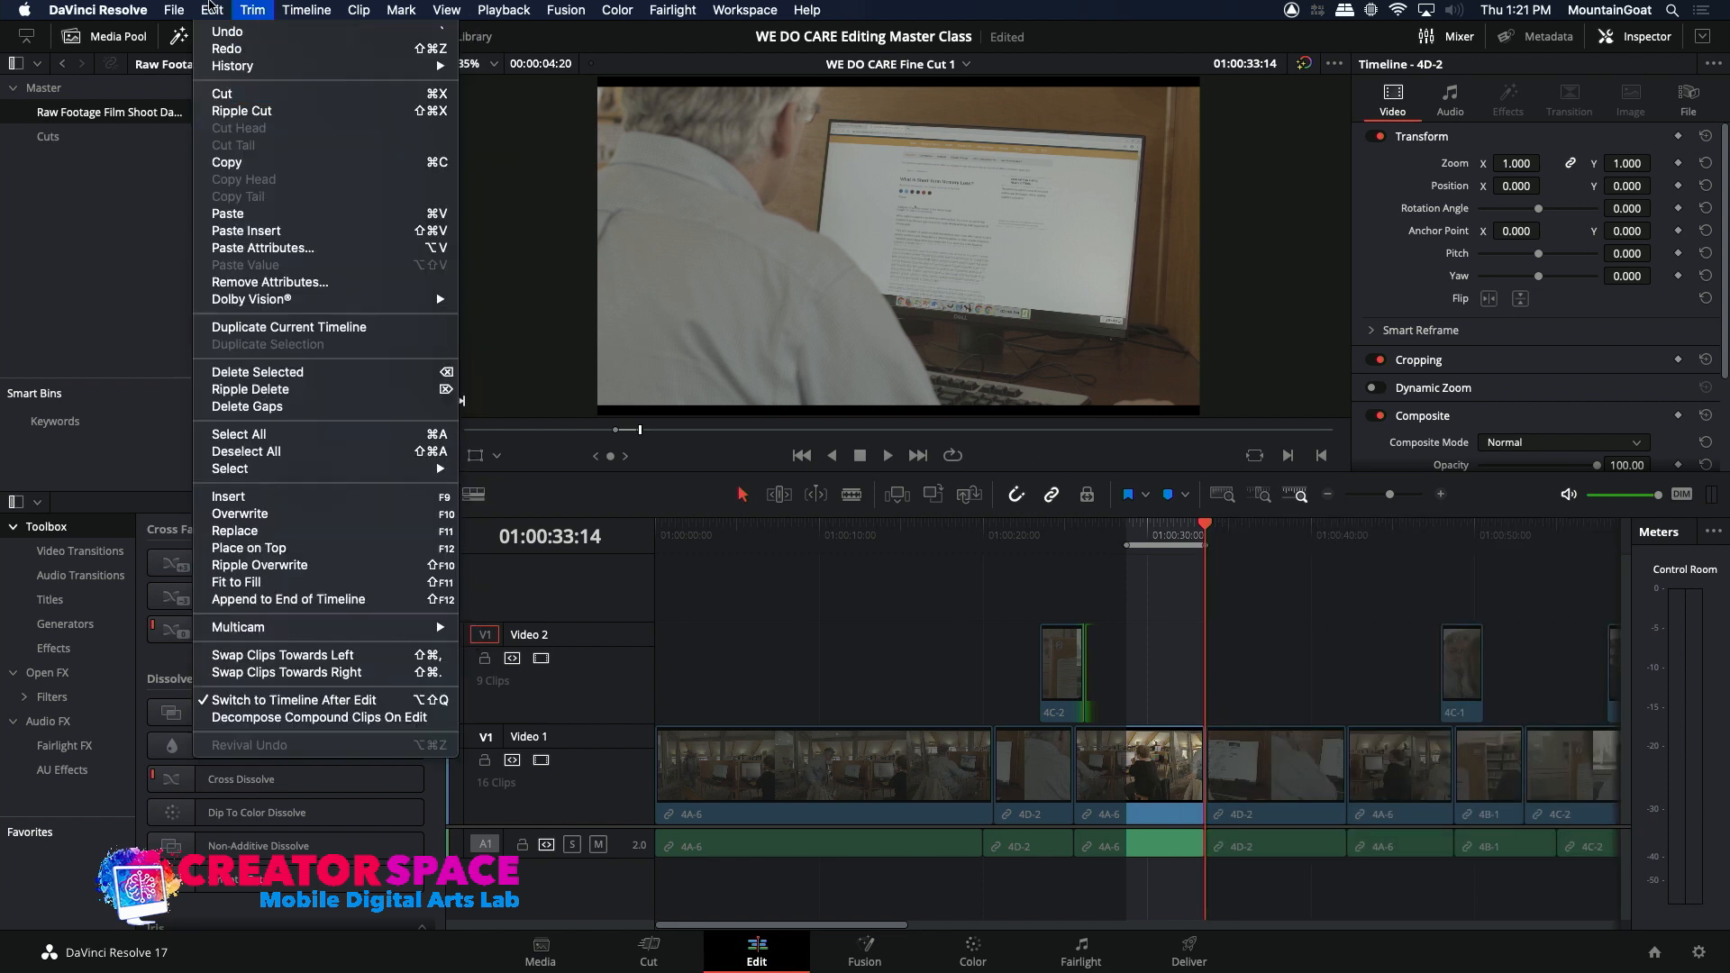
click(233, 110)
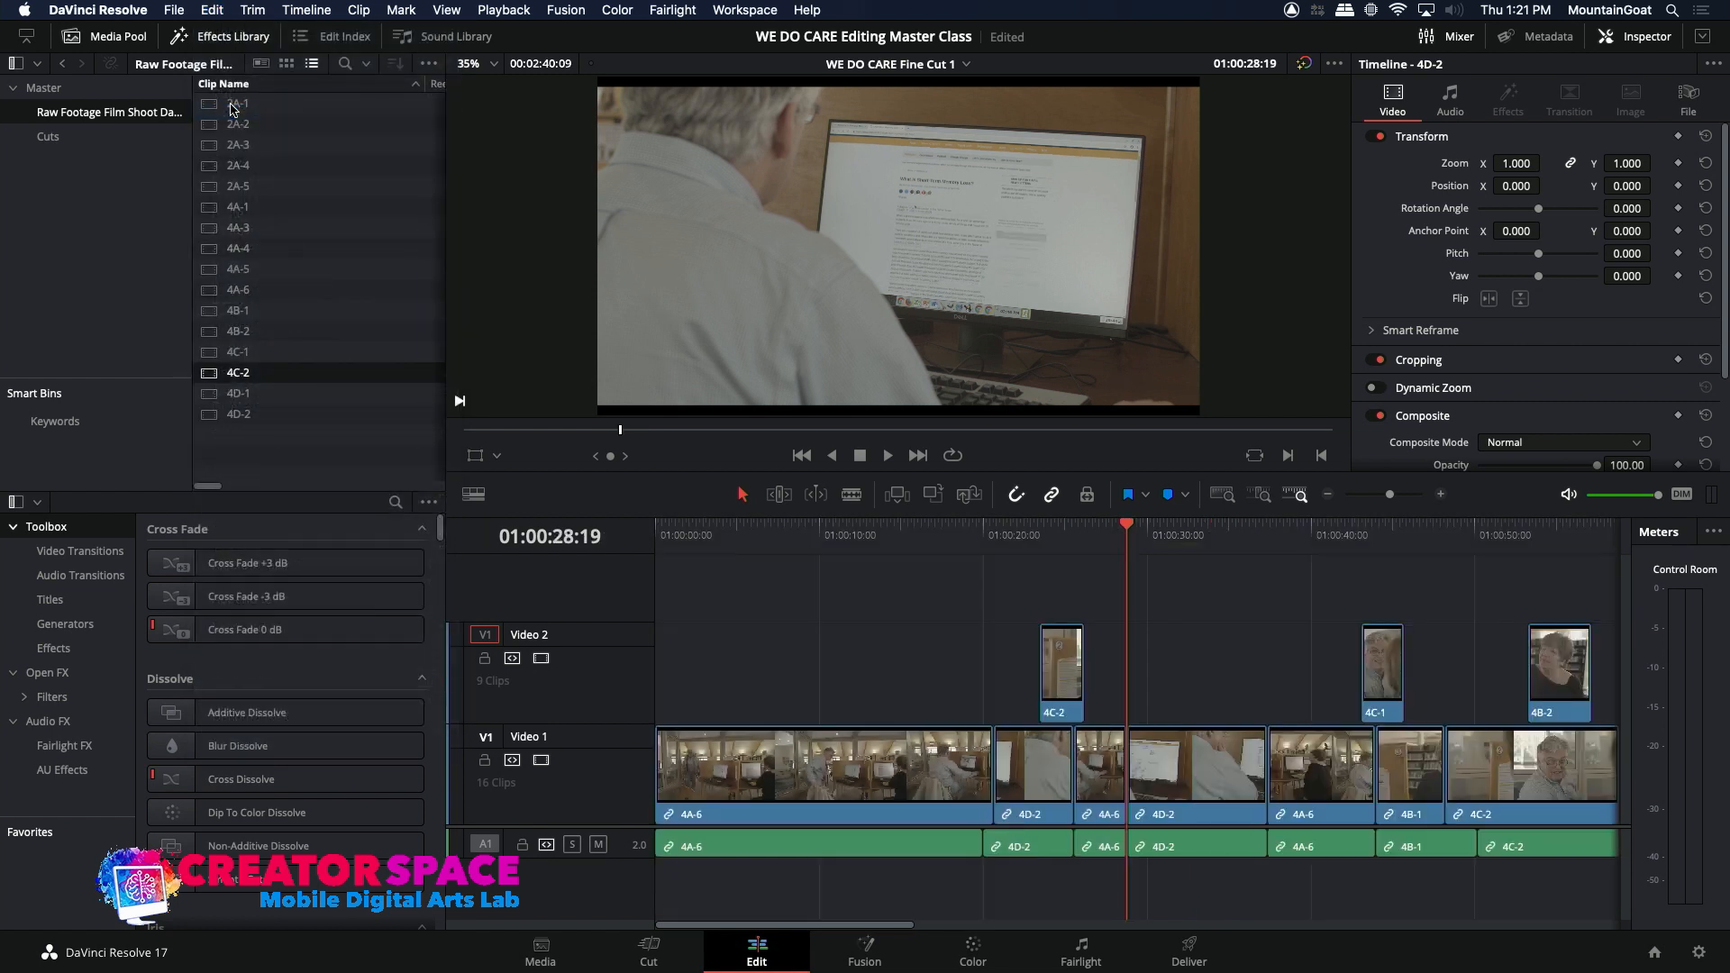
Step: Play the edits from the 4C-2 insert through the shortened 4A-6 clip into the second 4D-2 clip to check continuity
click(1091, 535)
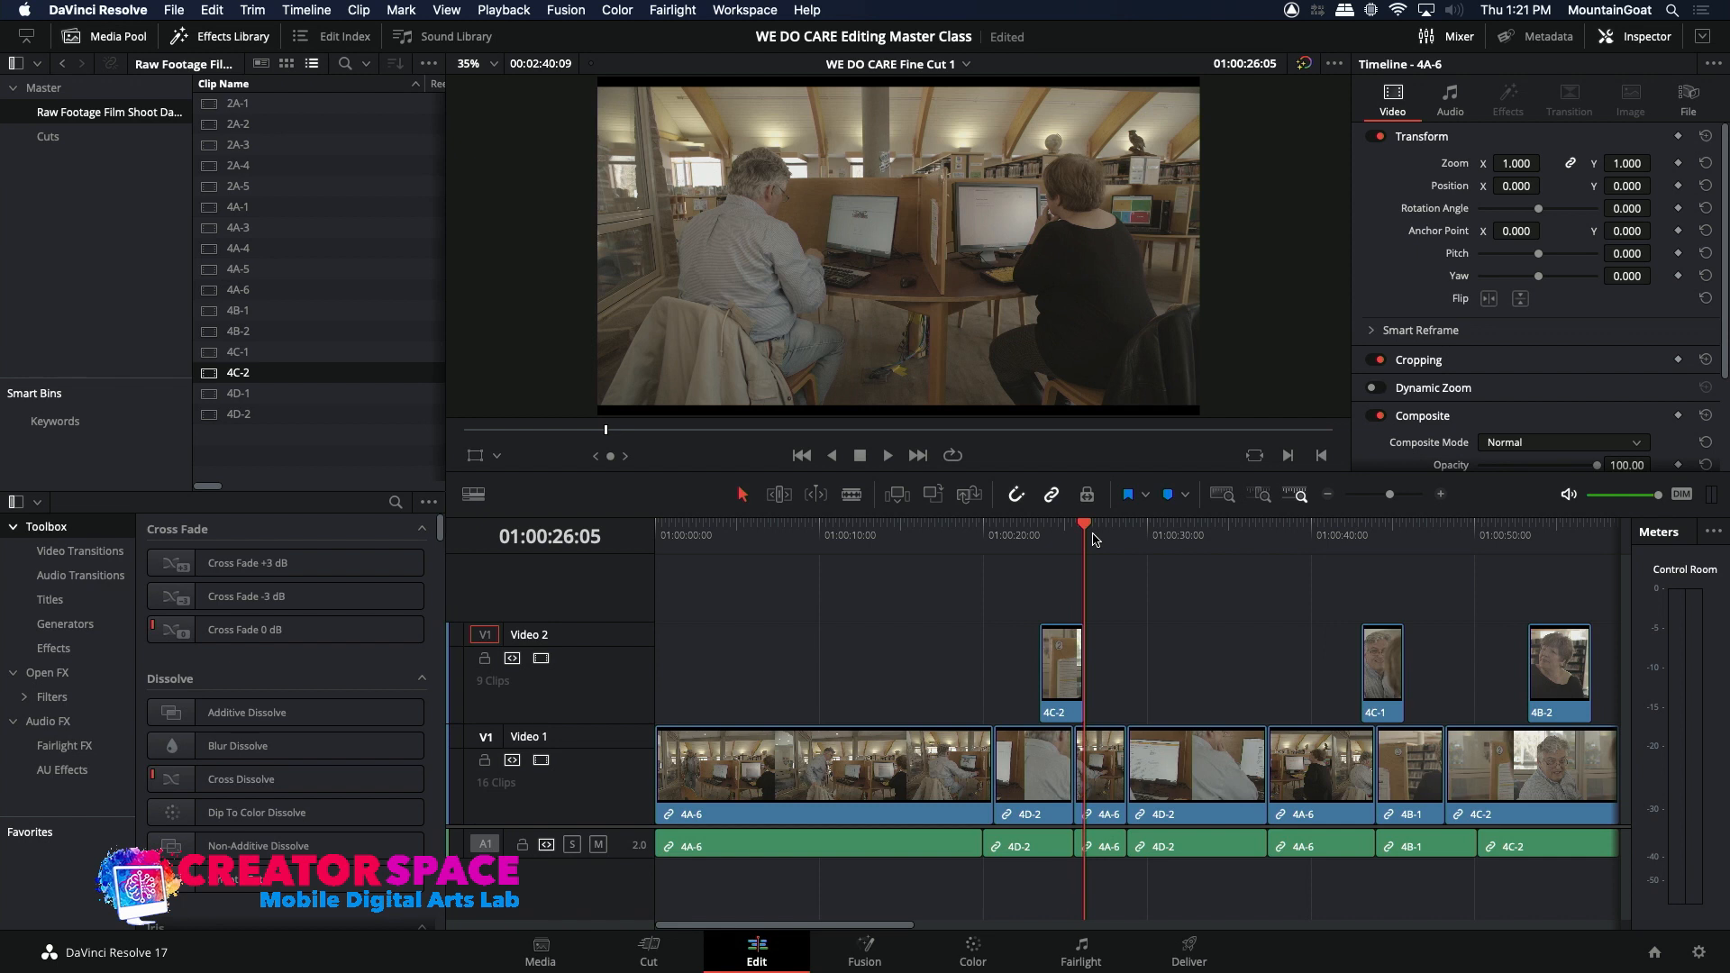
mouse_move(1062, 538)
mouse_down()
mouse_move(1039, 539)
mouse_move(1058, 537)
mouse_up()
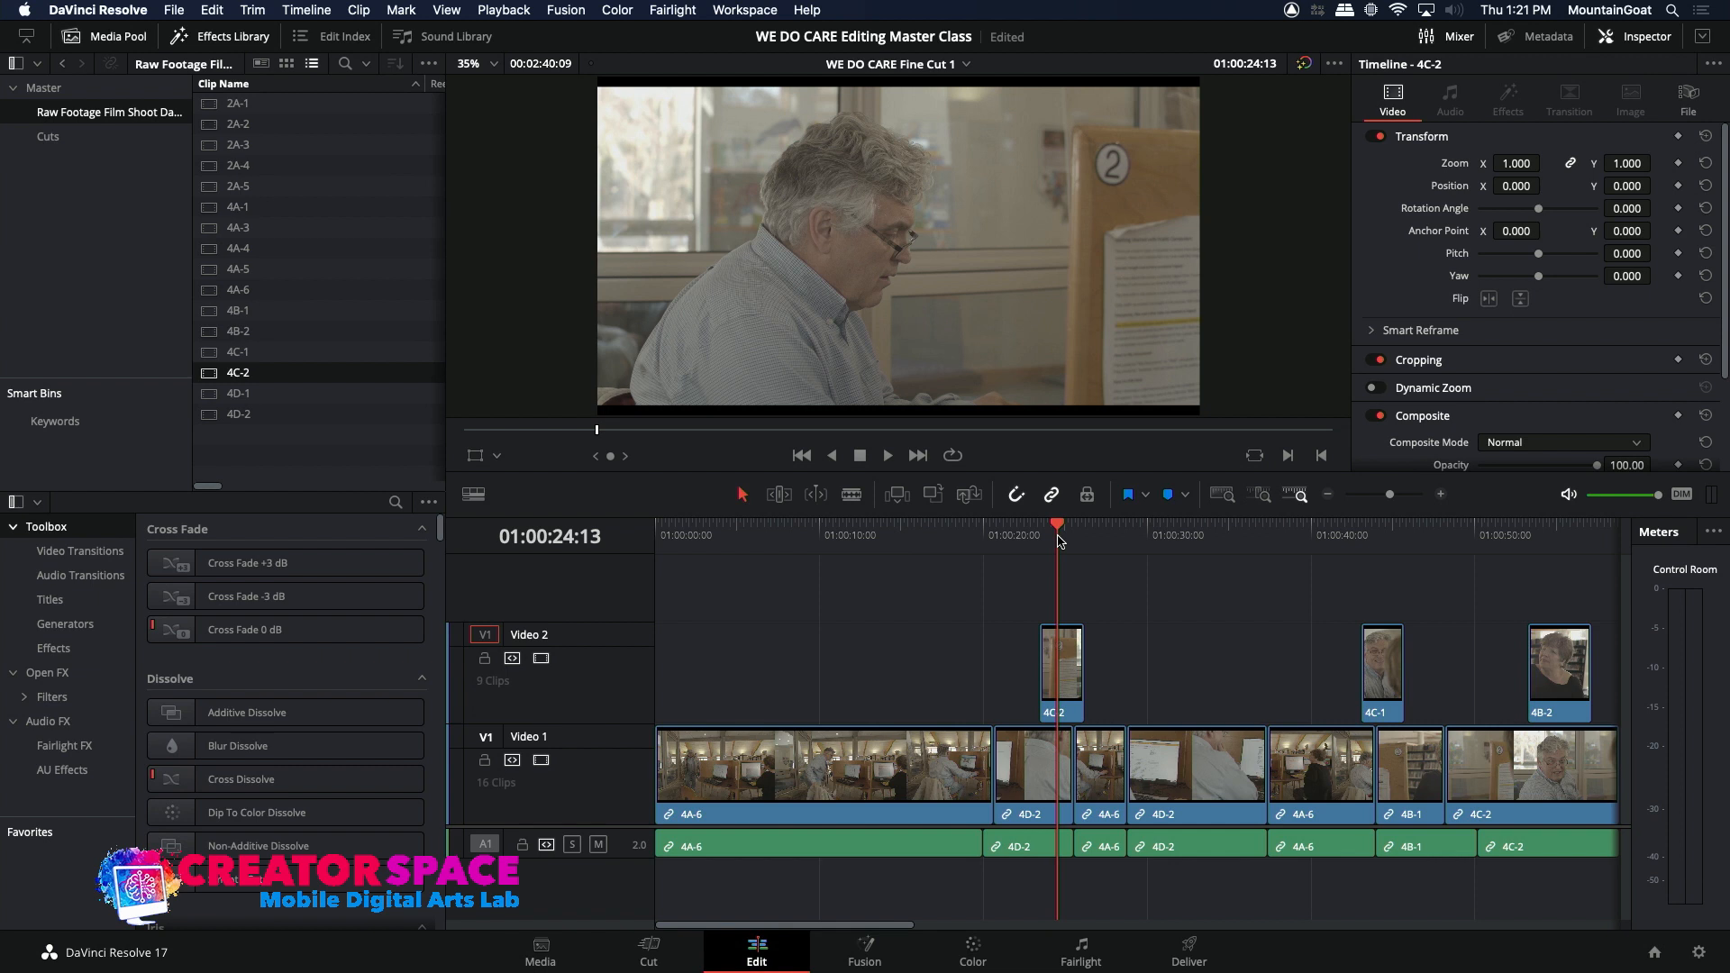
key(space)
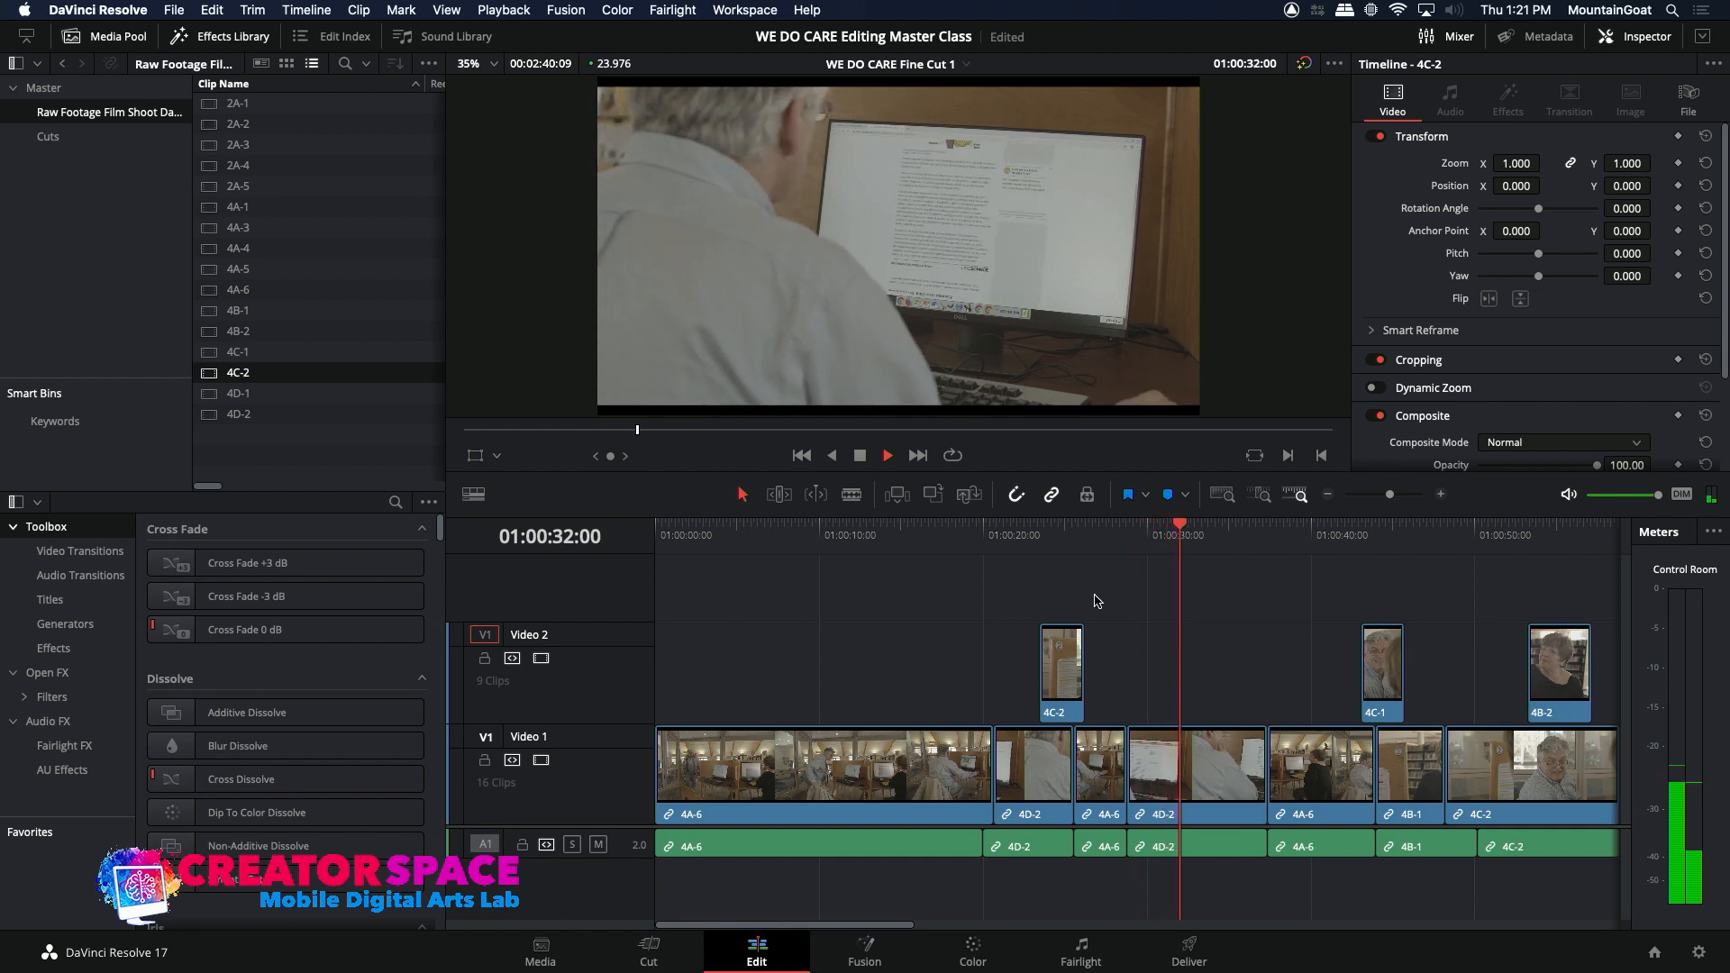
click(1116, 533)
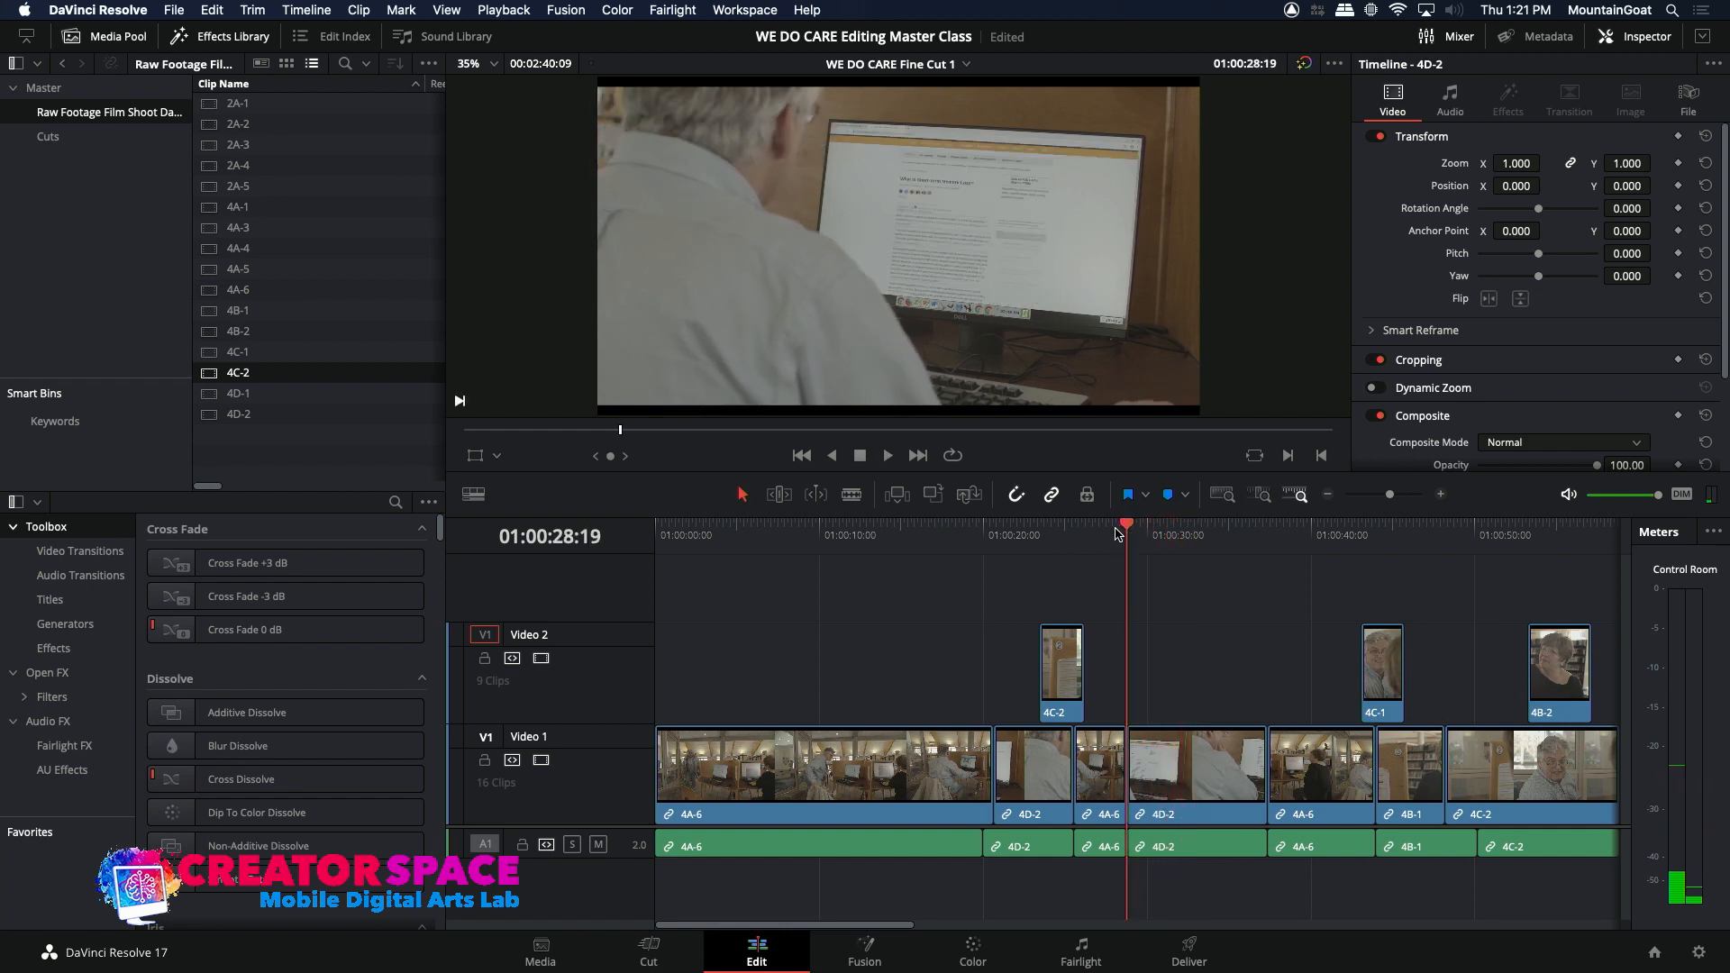
key(space)
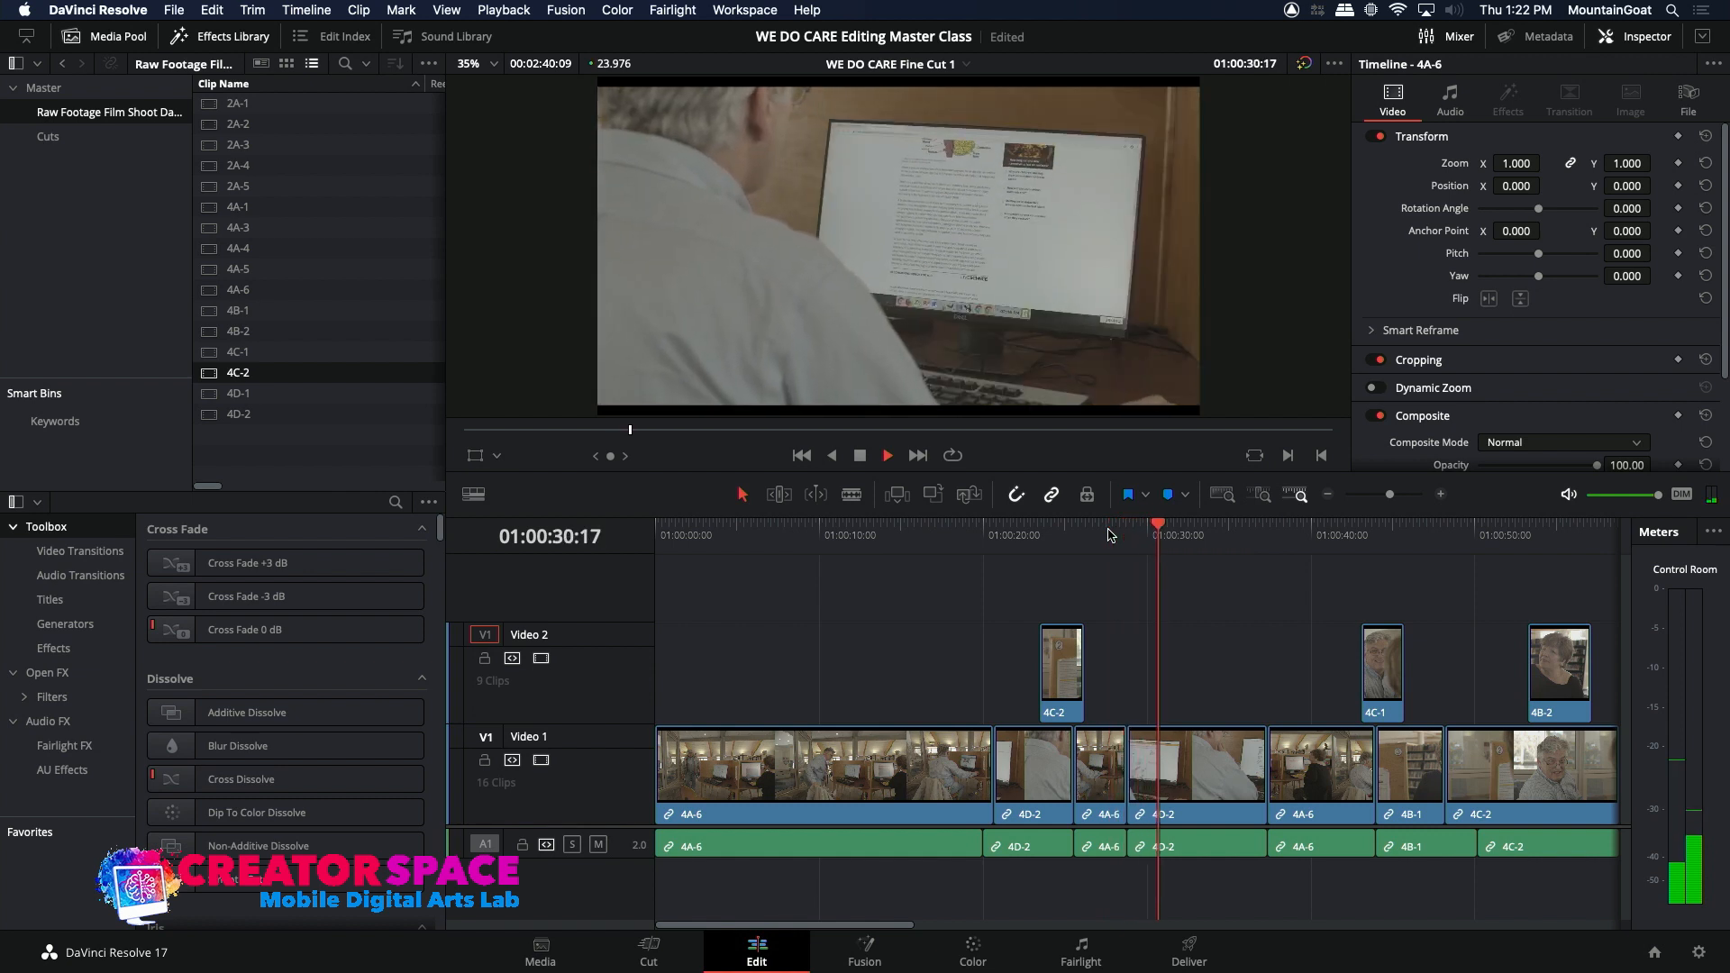
key(space)
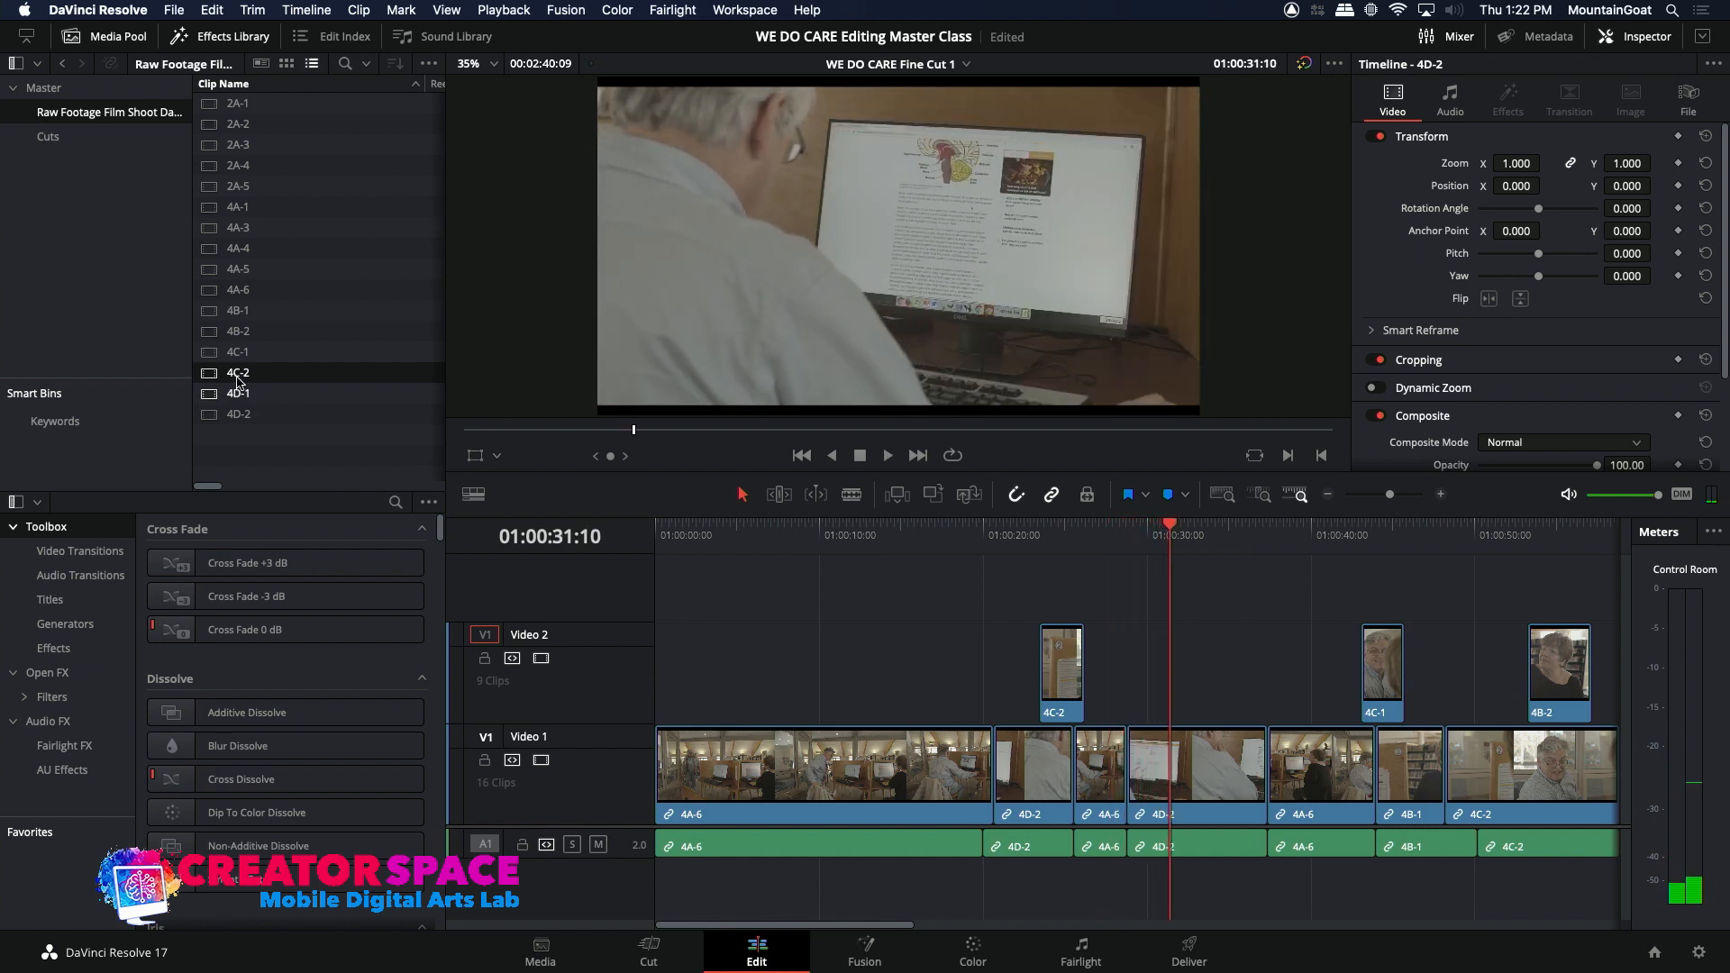
Step: Load source clip 4C-1 and mark a section of about two seconds showing the man at the computer, ending near 23:46:24:18
click(212, 352)
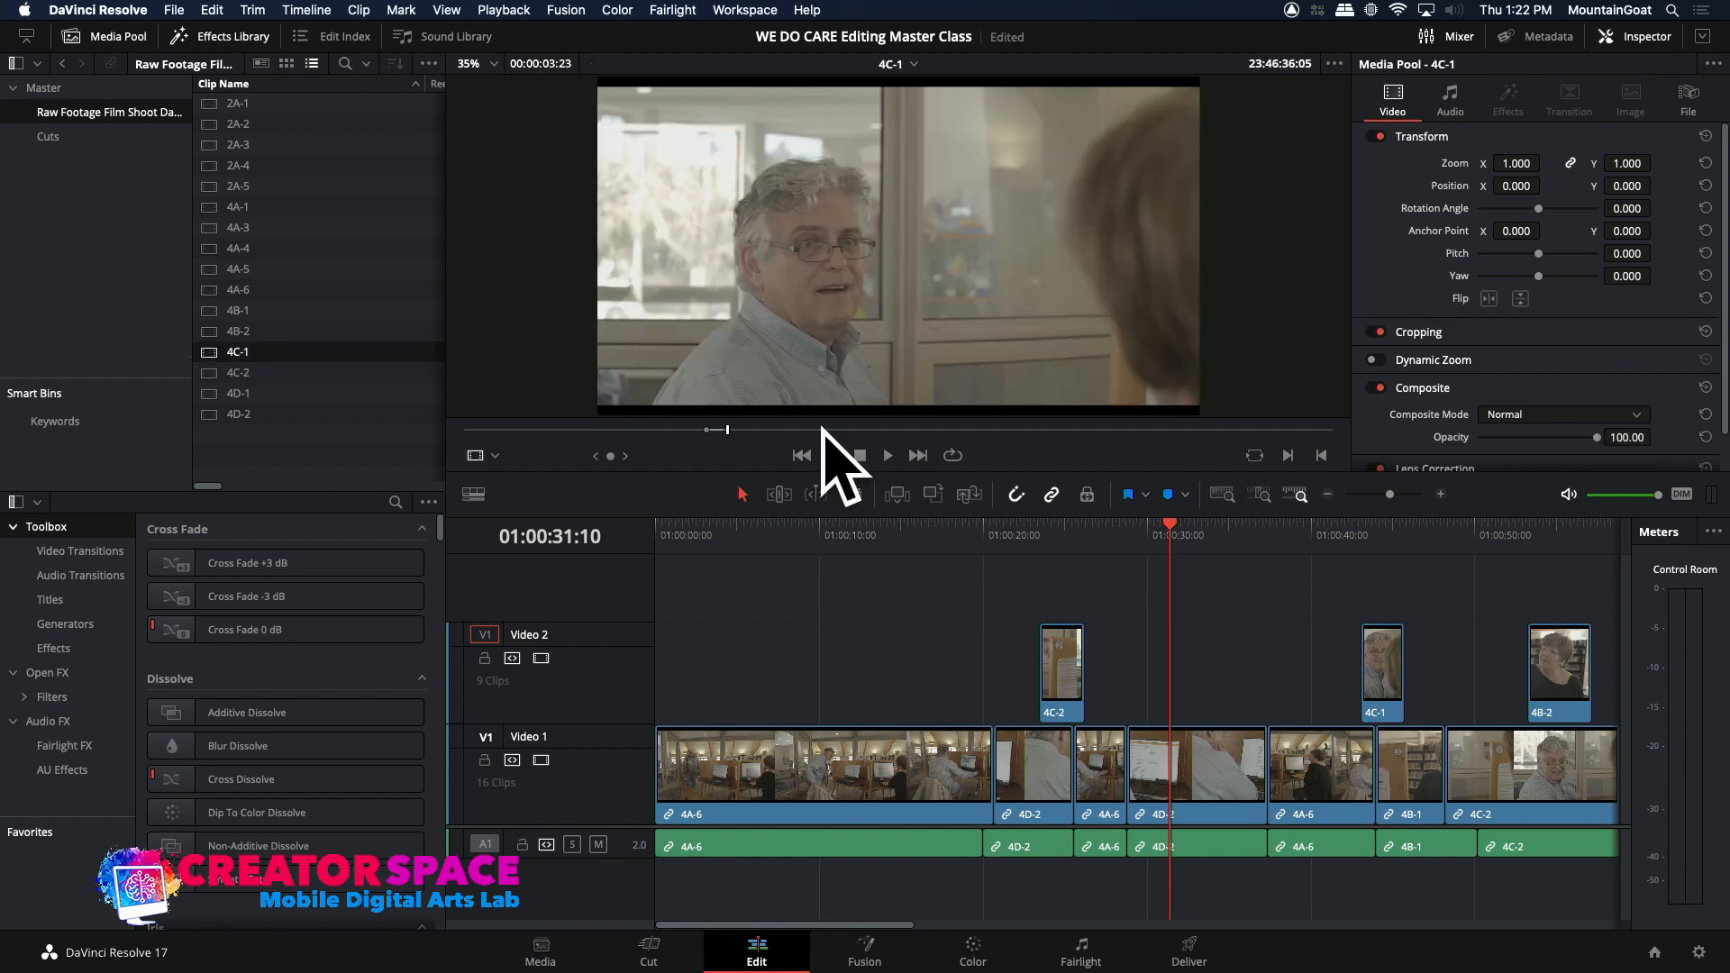
click(652, 435)
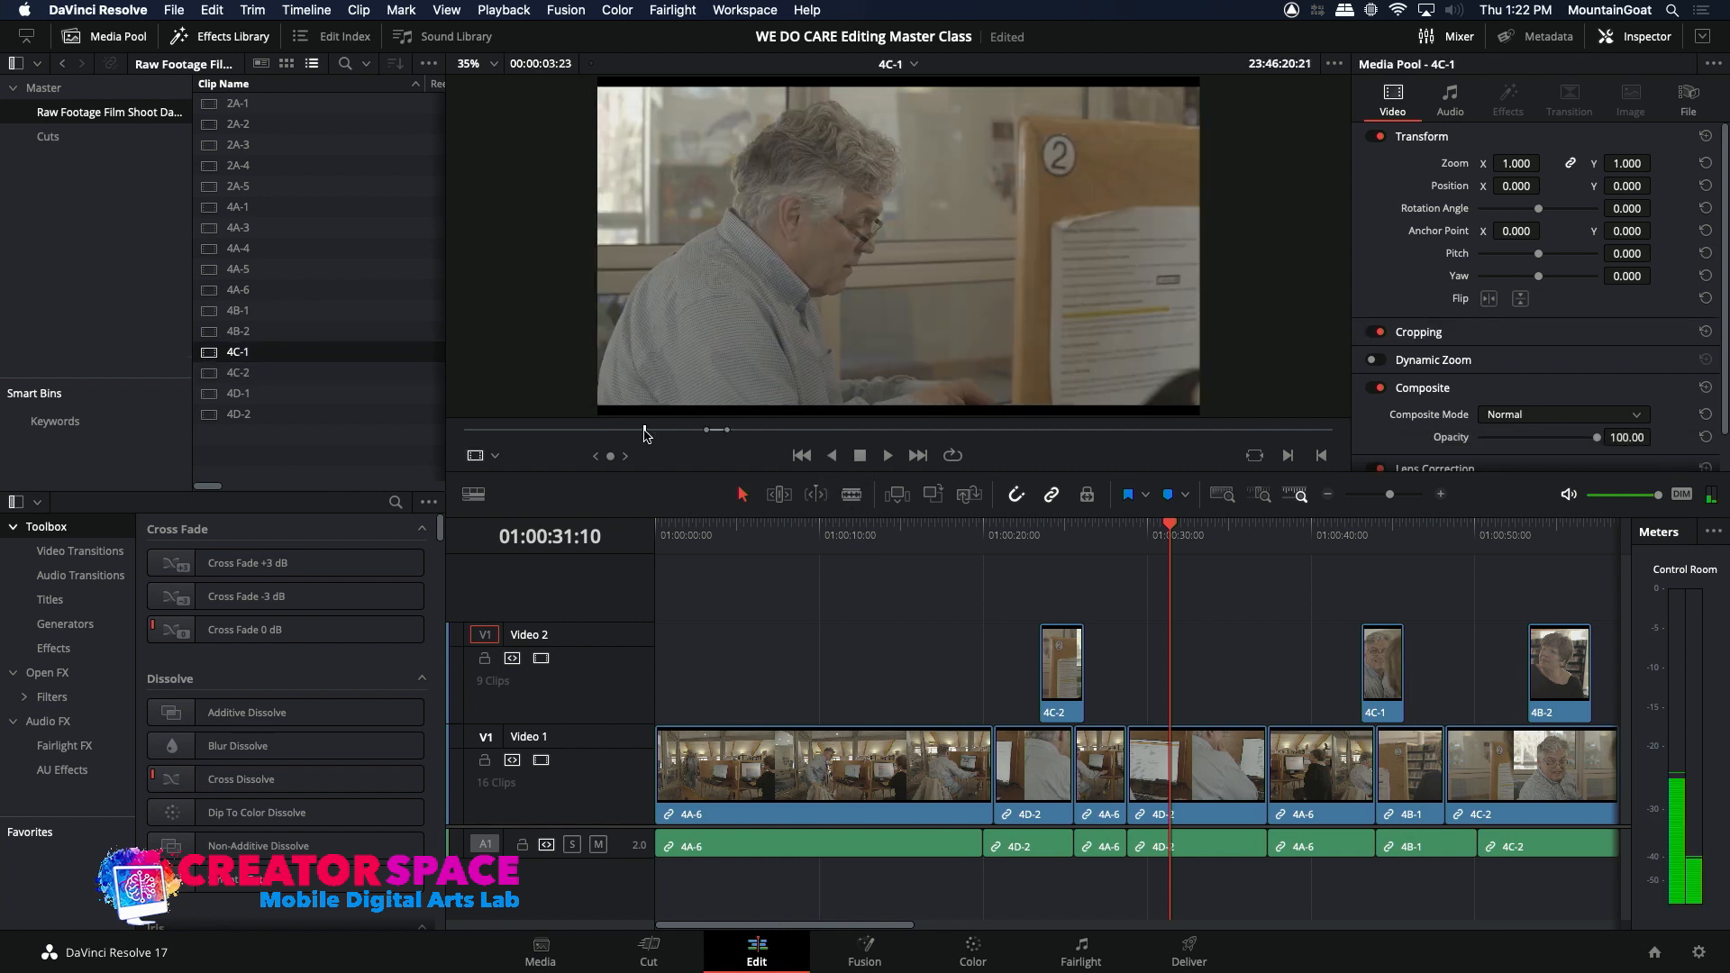
key(i)
key(space)
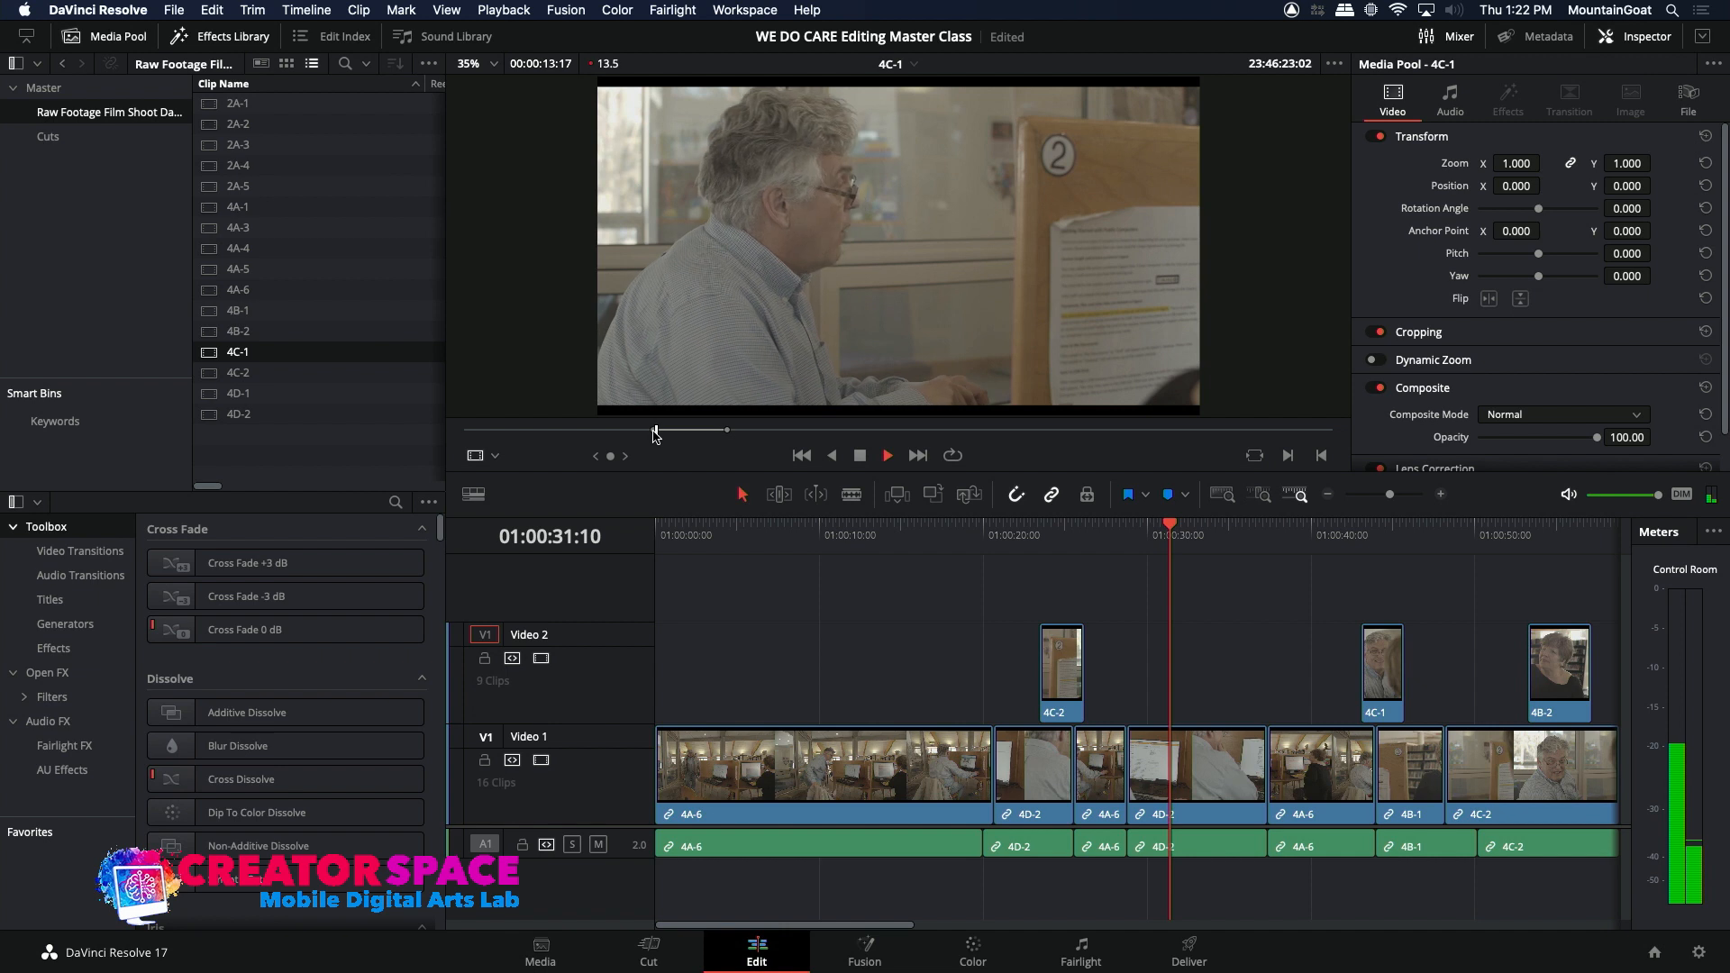
key(space)
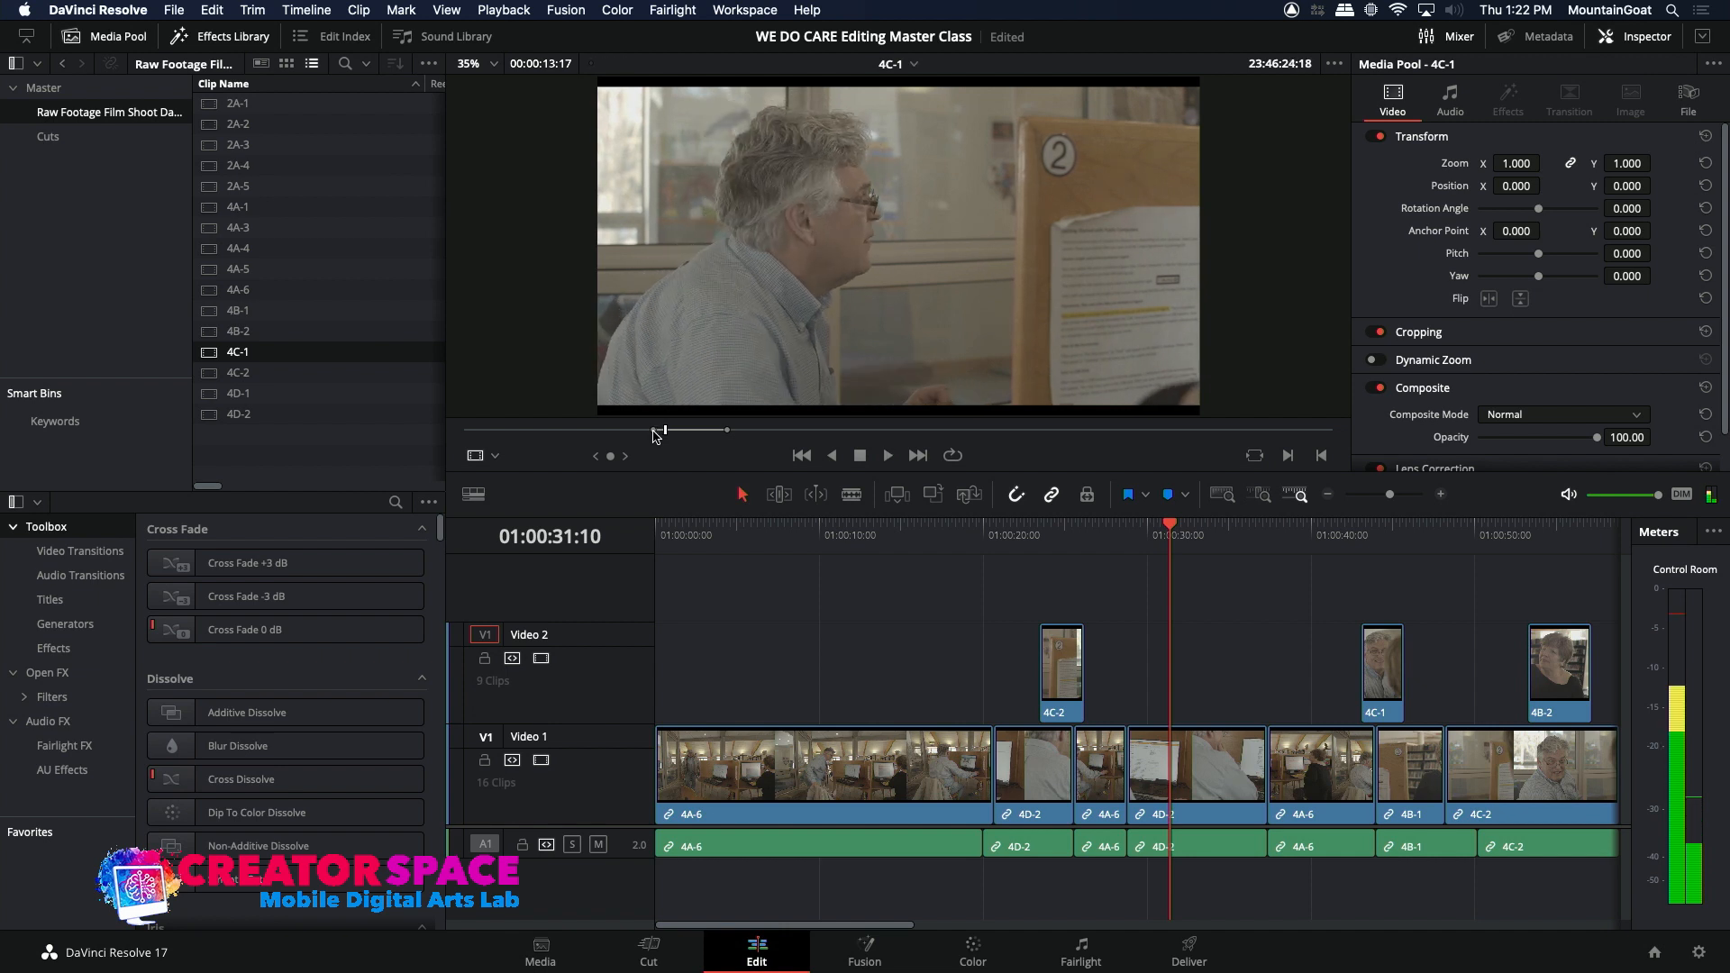
Step: Overwrite the marked 4C-1 section onto Video 2 at 01:00:28:01, bridging the second 4A-6 and 4D-2 clips, and play the edit
click(1108, 537)
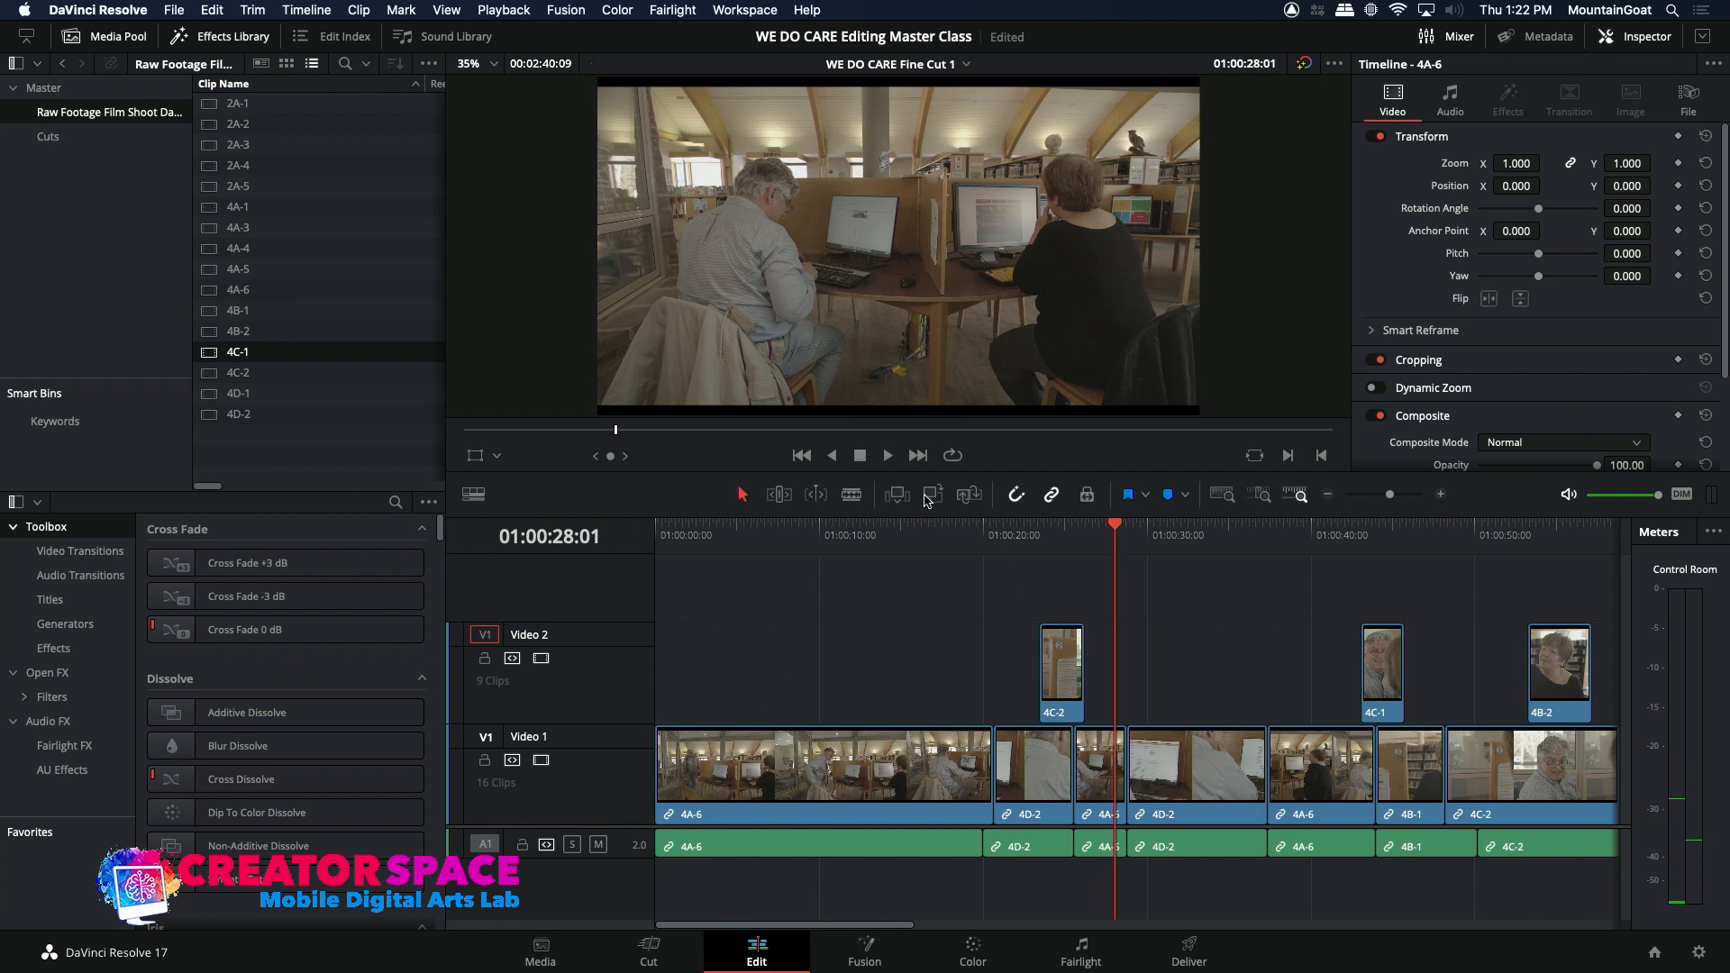
click(931, 494)
click(1090, 537)
key(space)
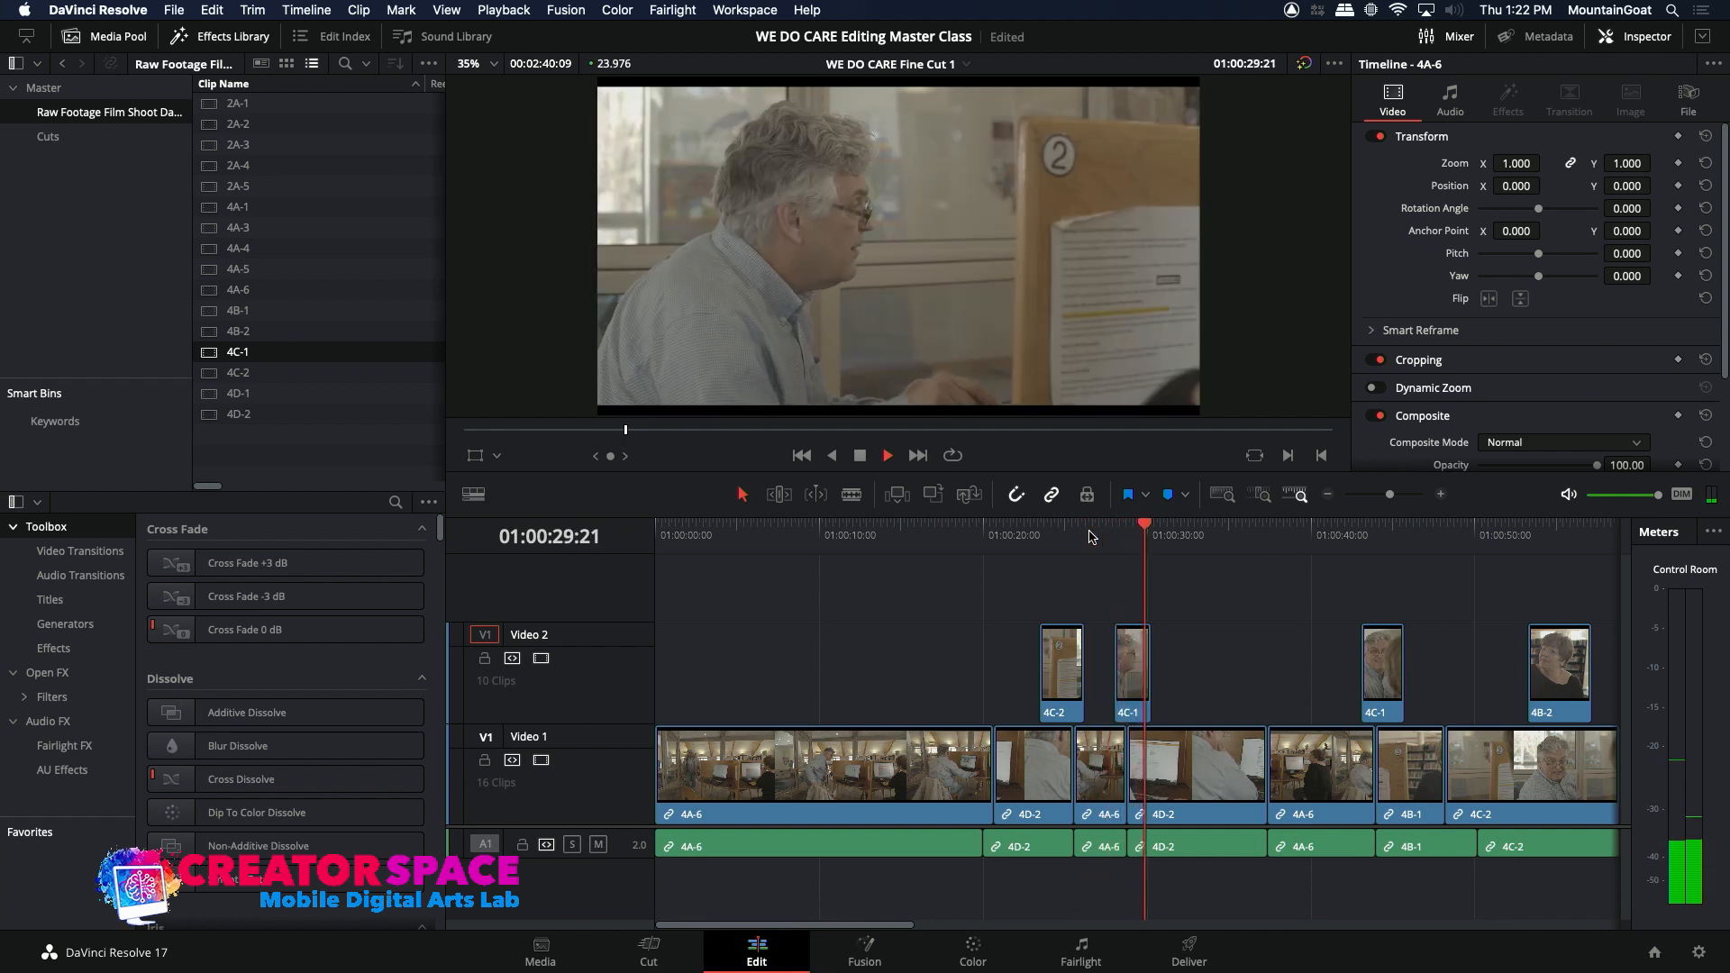
key(space)
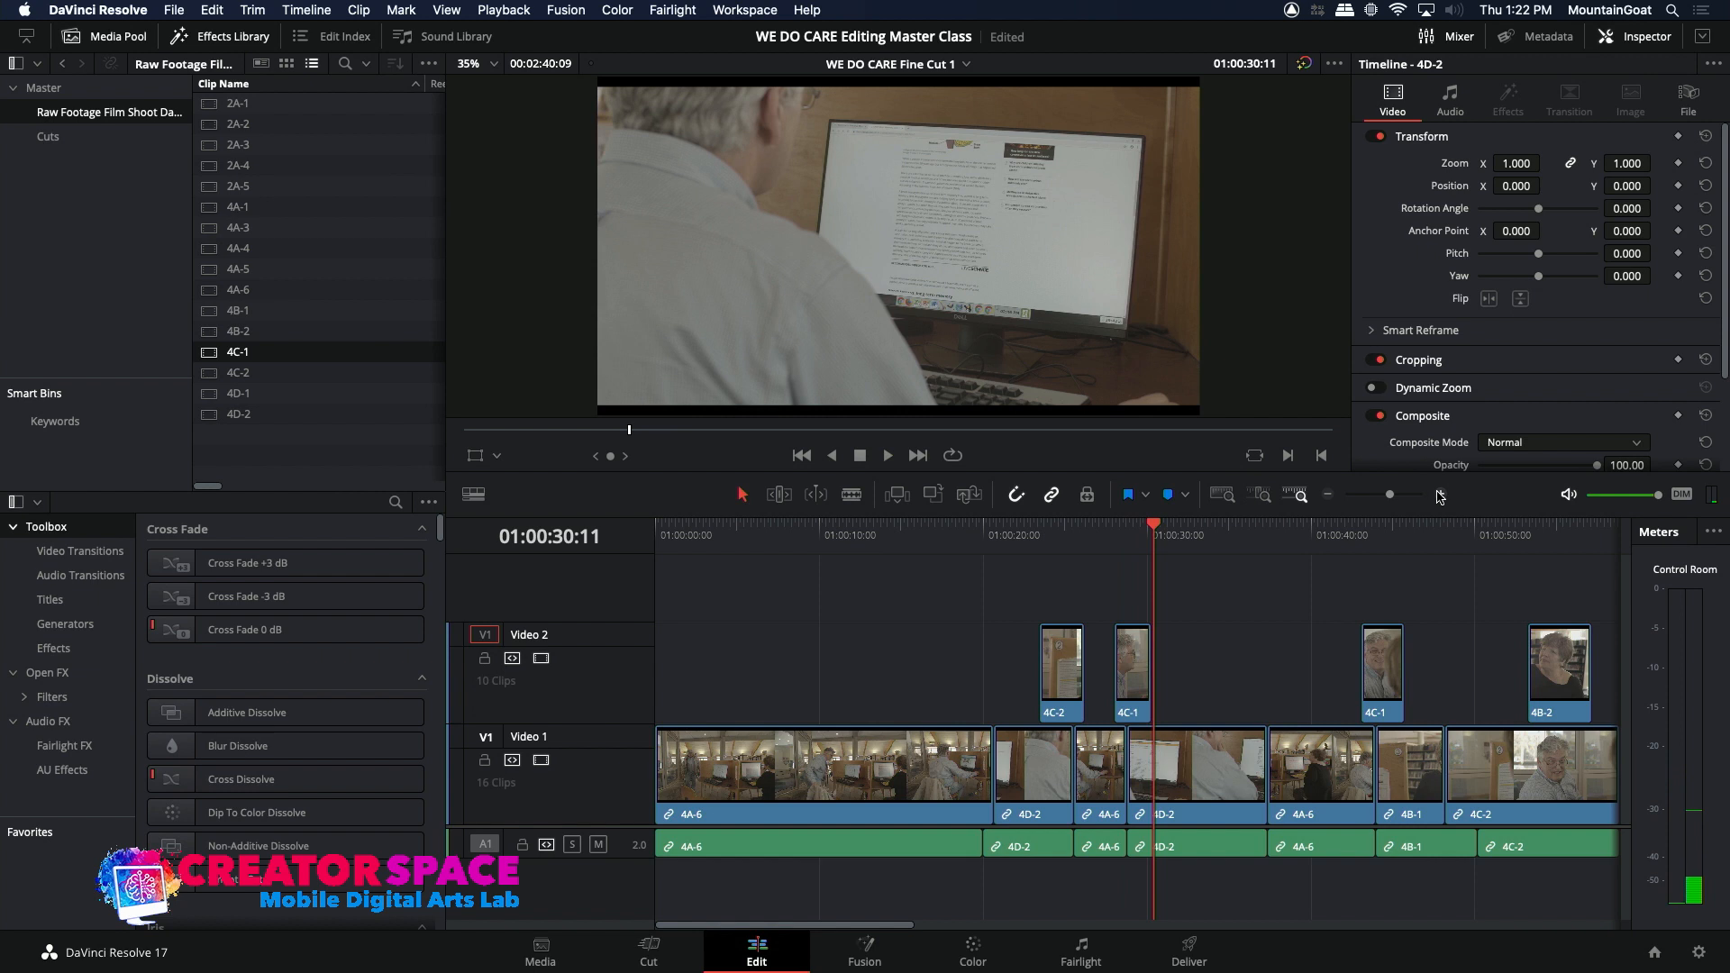
click(1440, 496)
click(1439, 495)
click(1330, 497)
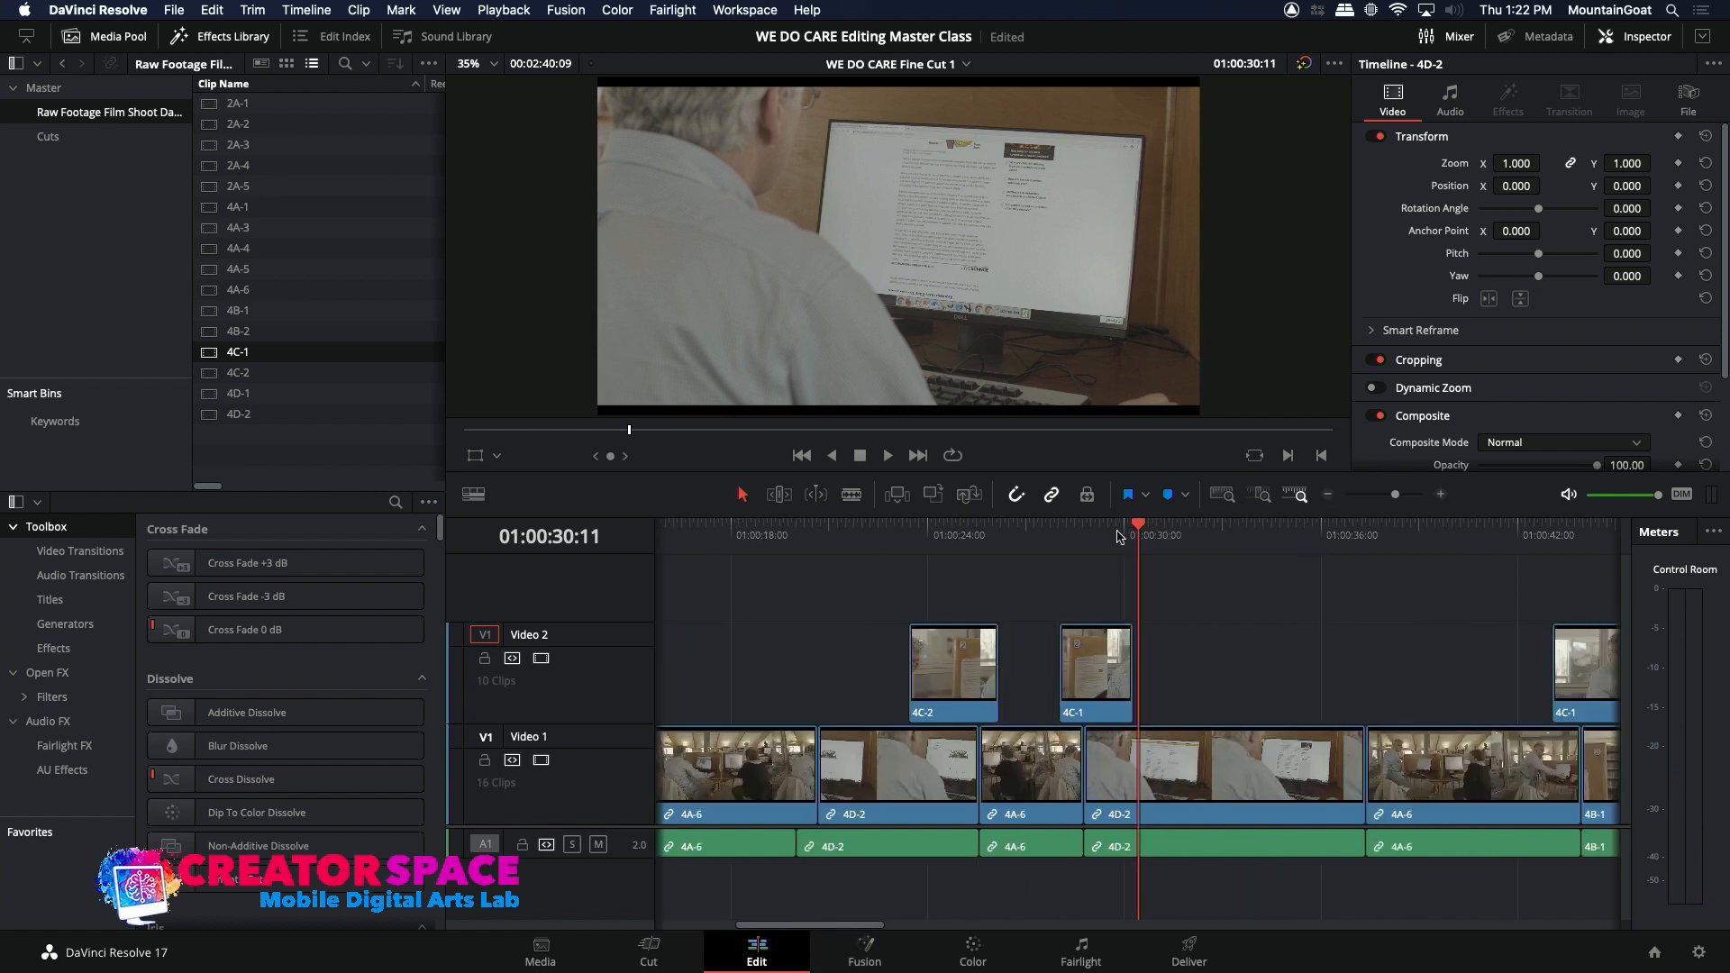
Step: Shift the new 4C-1 insert on Video 2 15 frames earlier and trim it to end where the second 4D-2 clip starts
click(1006, 532)
key(space)
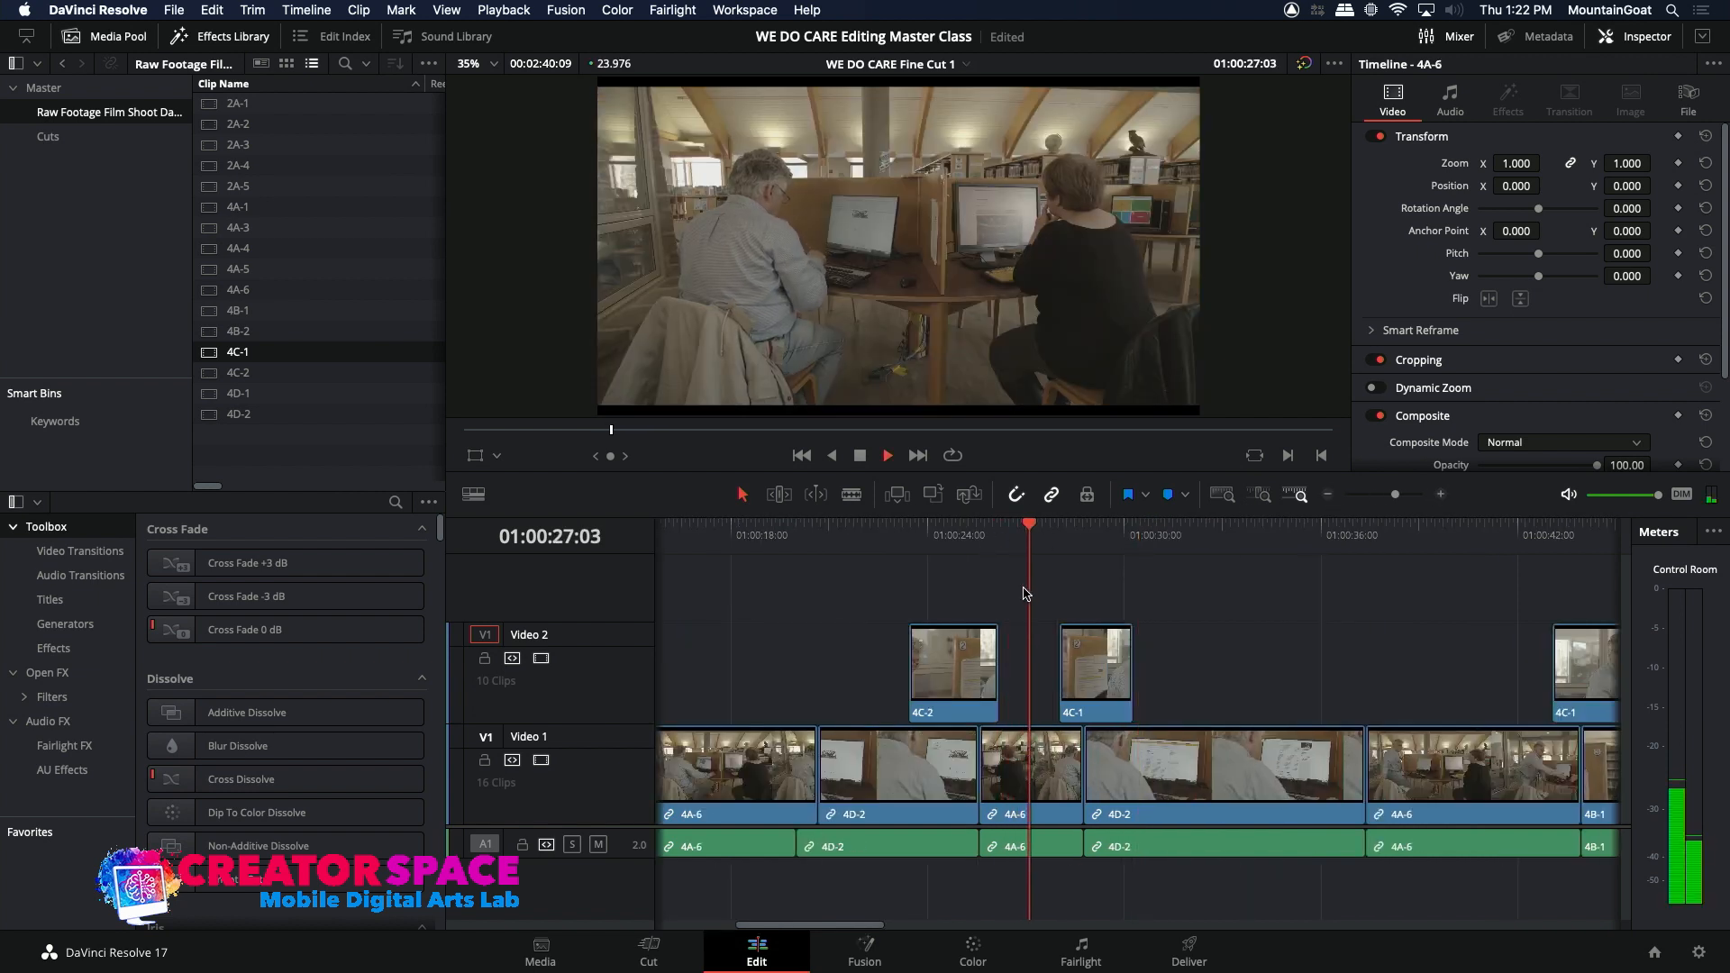
drag(1080, 659, 1068, 659)
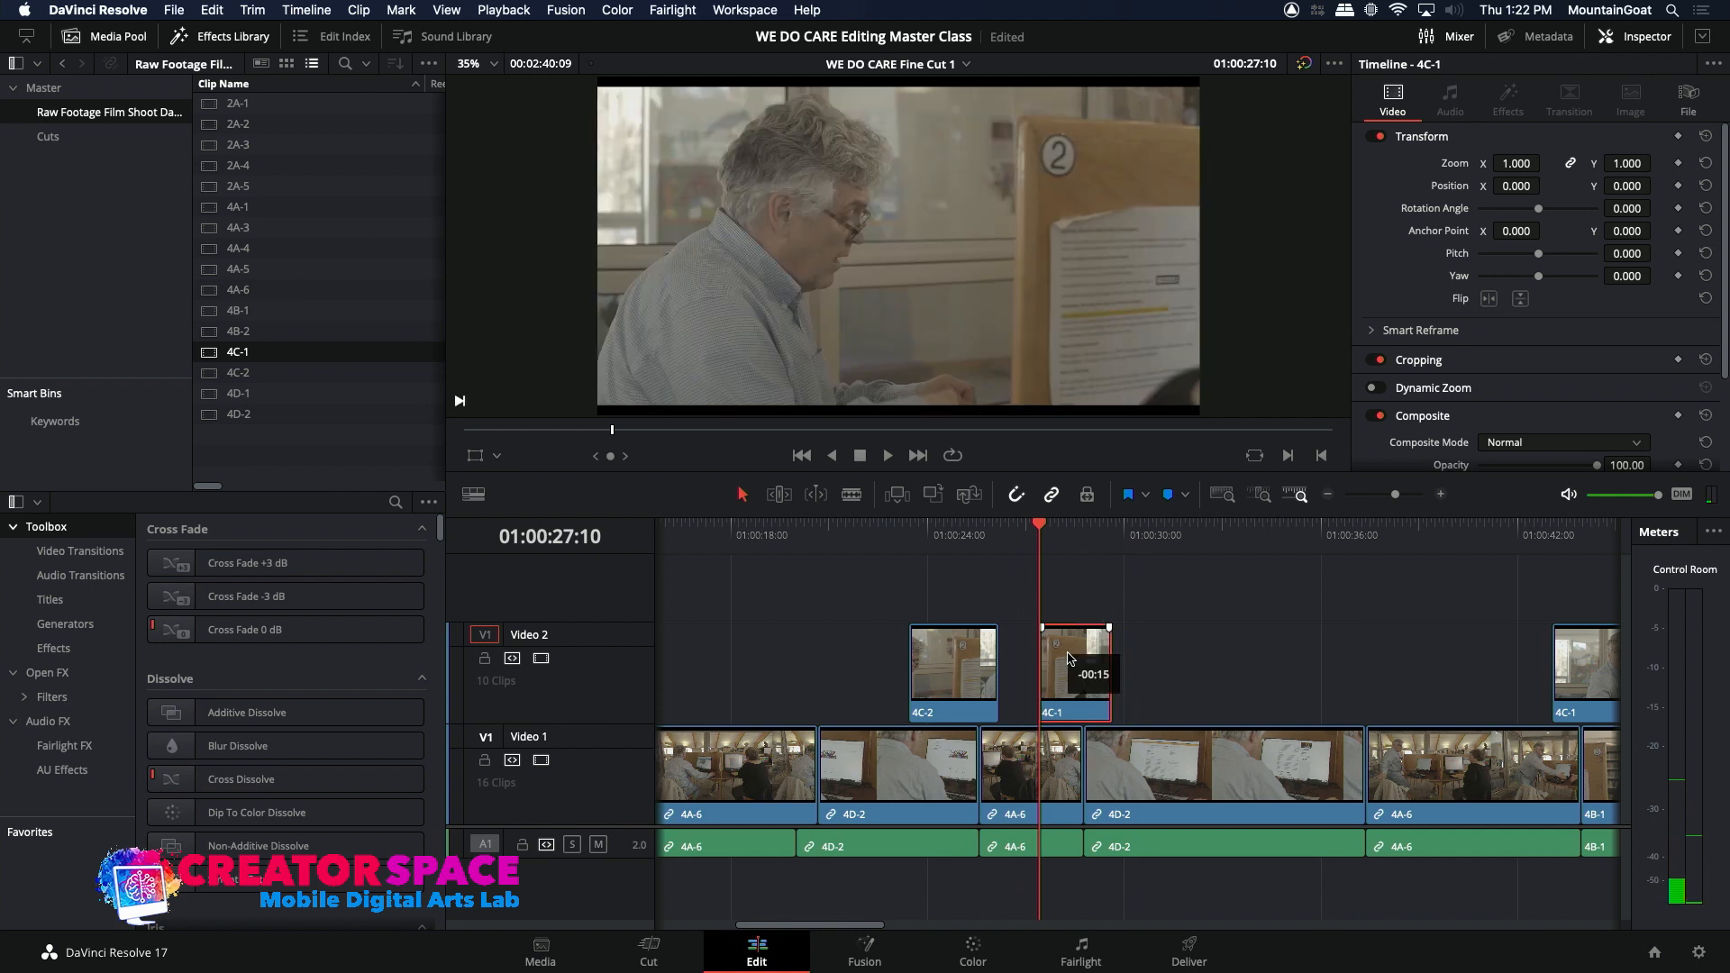
key(space)
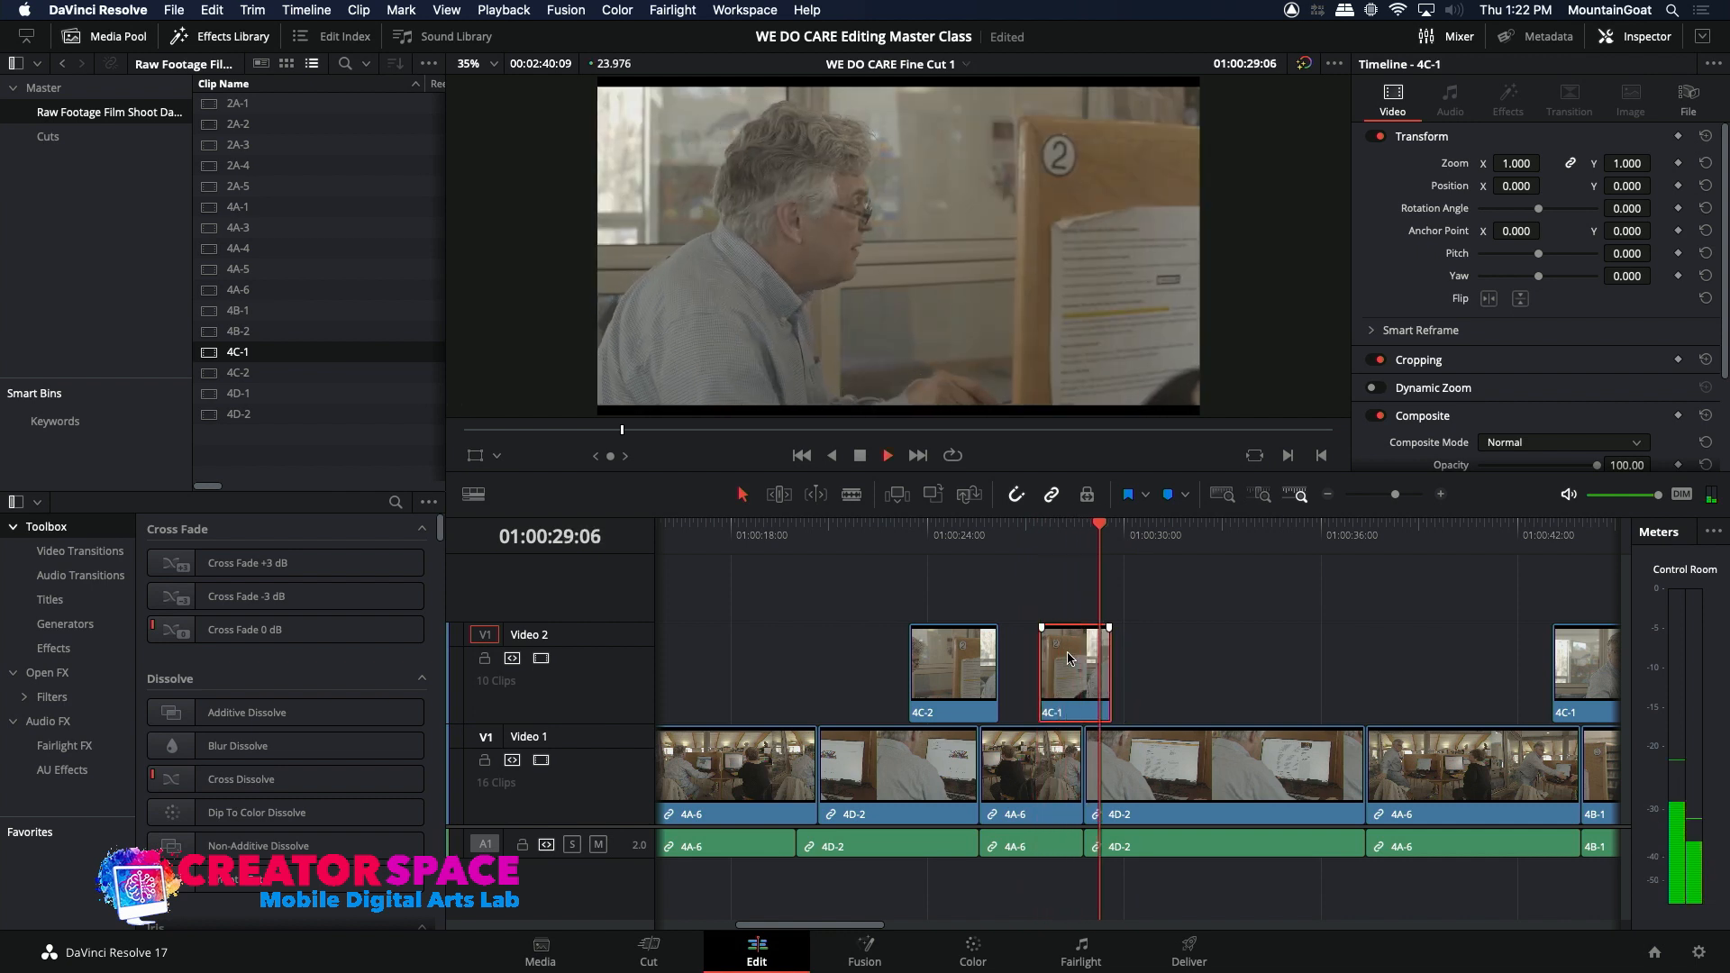
key(space)
drag(1078, 673, 1042, 667)
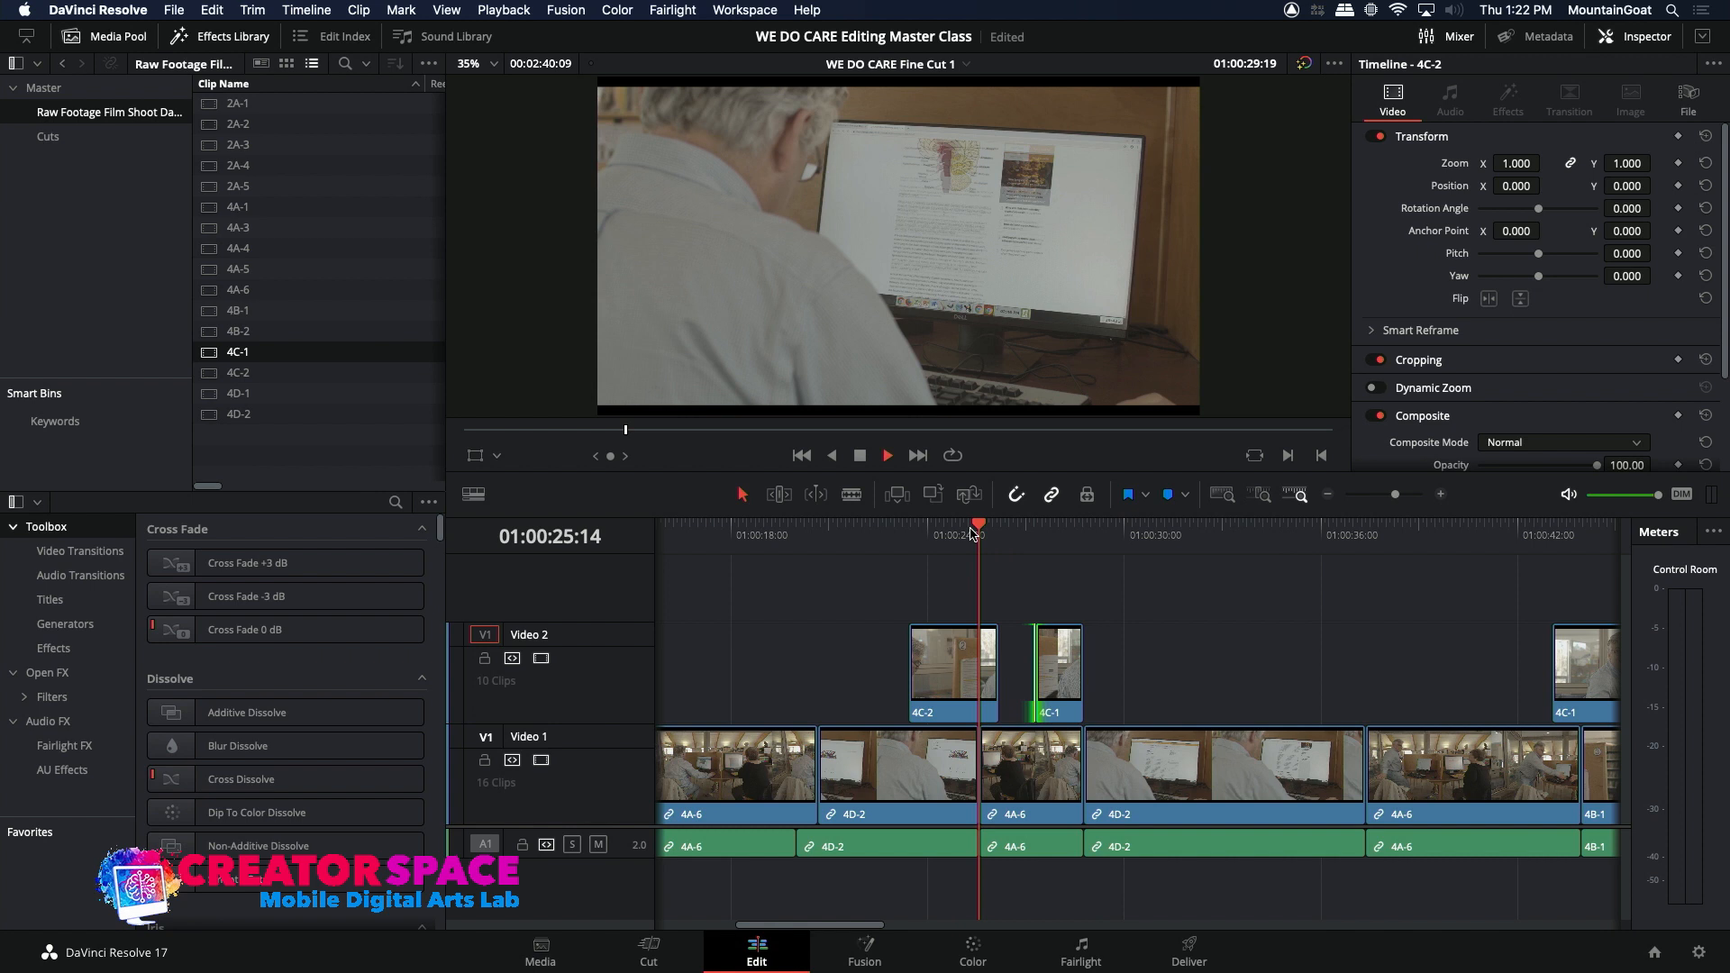
Step: Play the sequence through the 4C-2 and trimmed 4C-1 inserts into the second 4D-2 clip to check the cuts
key(space)
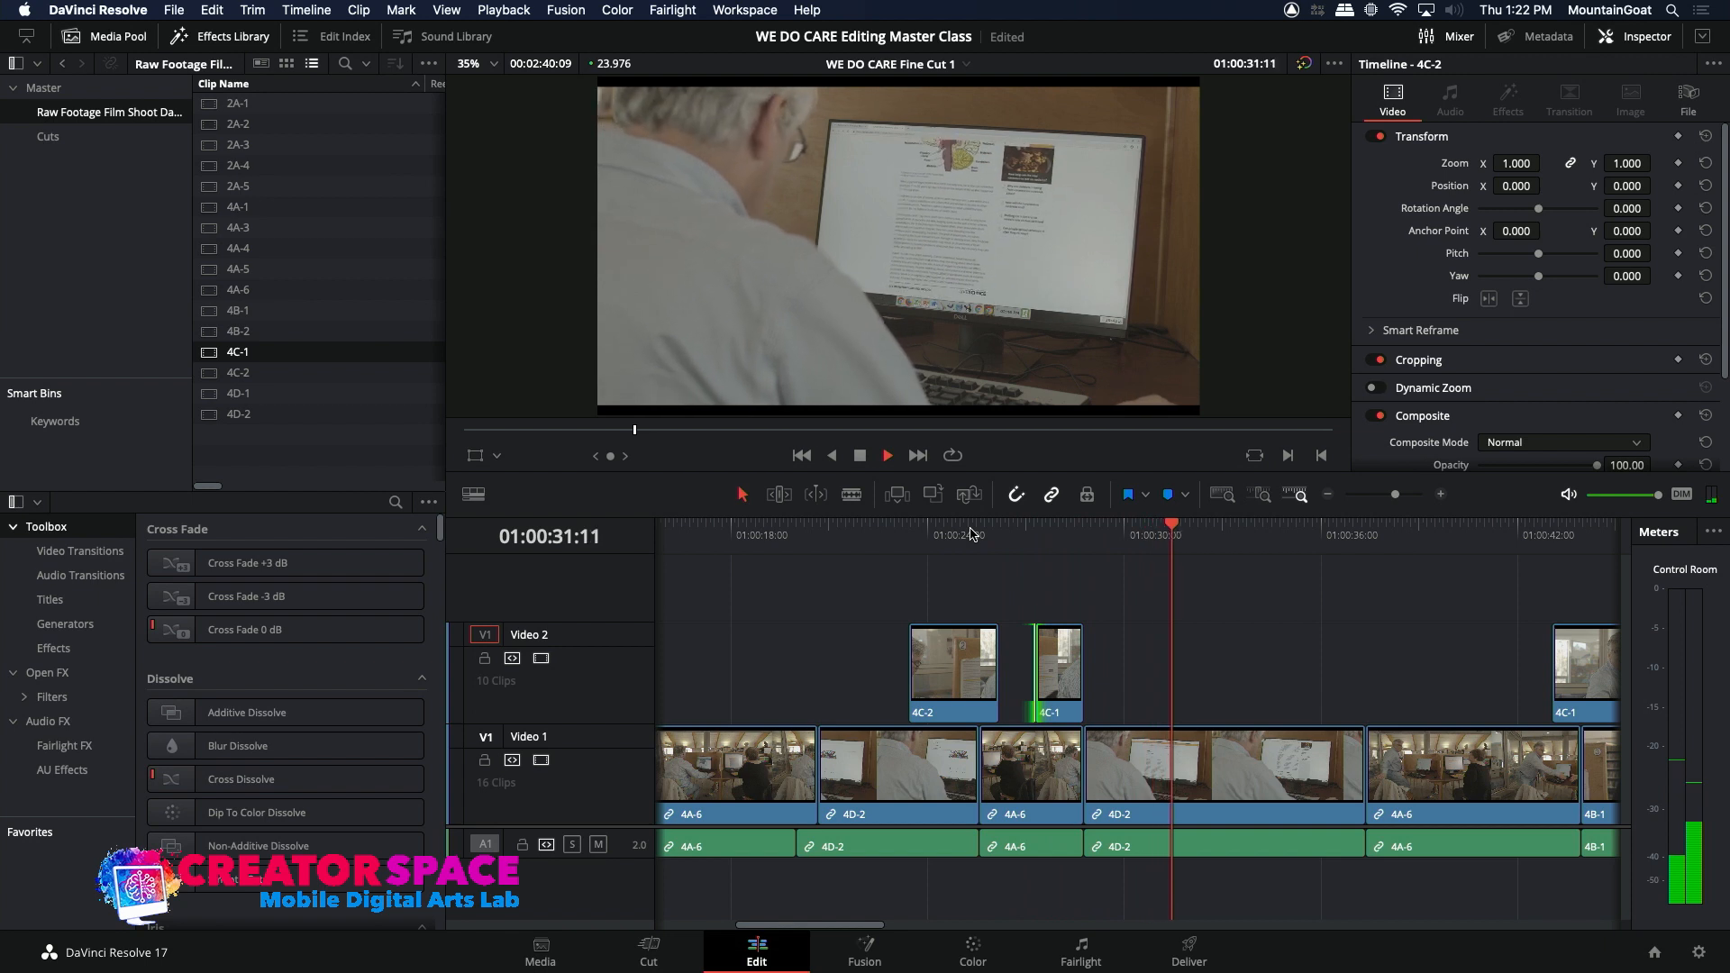
key(space)
click(850, 532)
key(space)
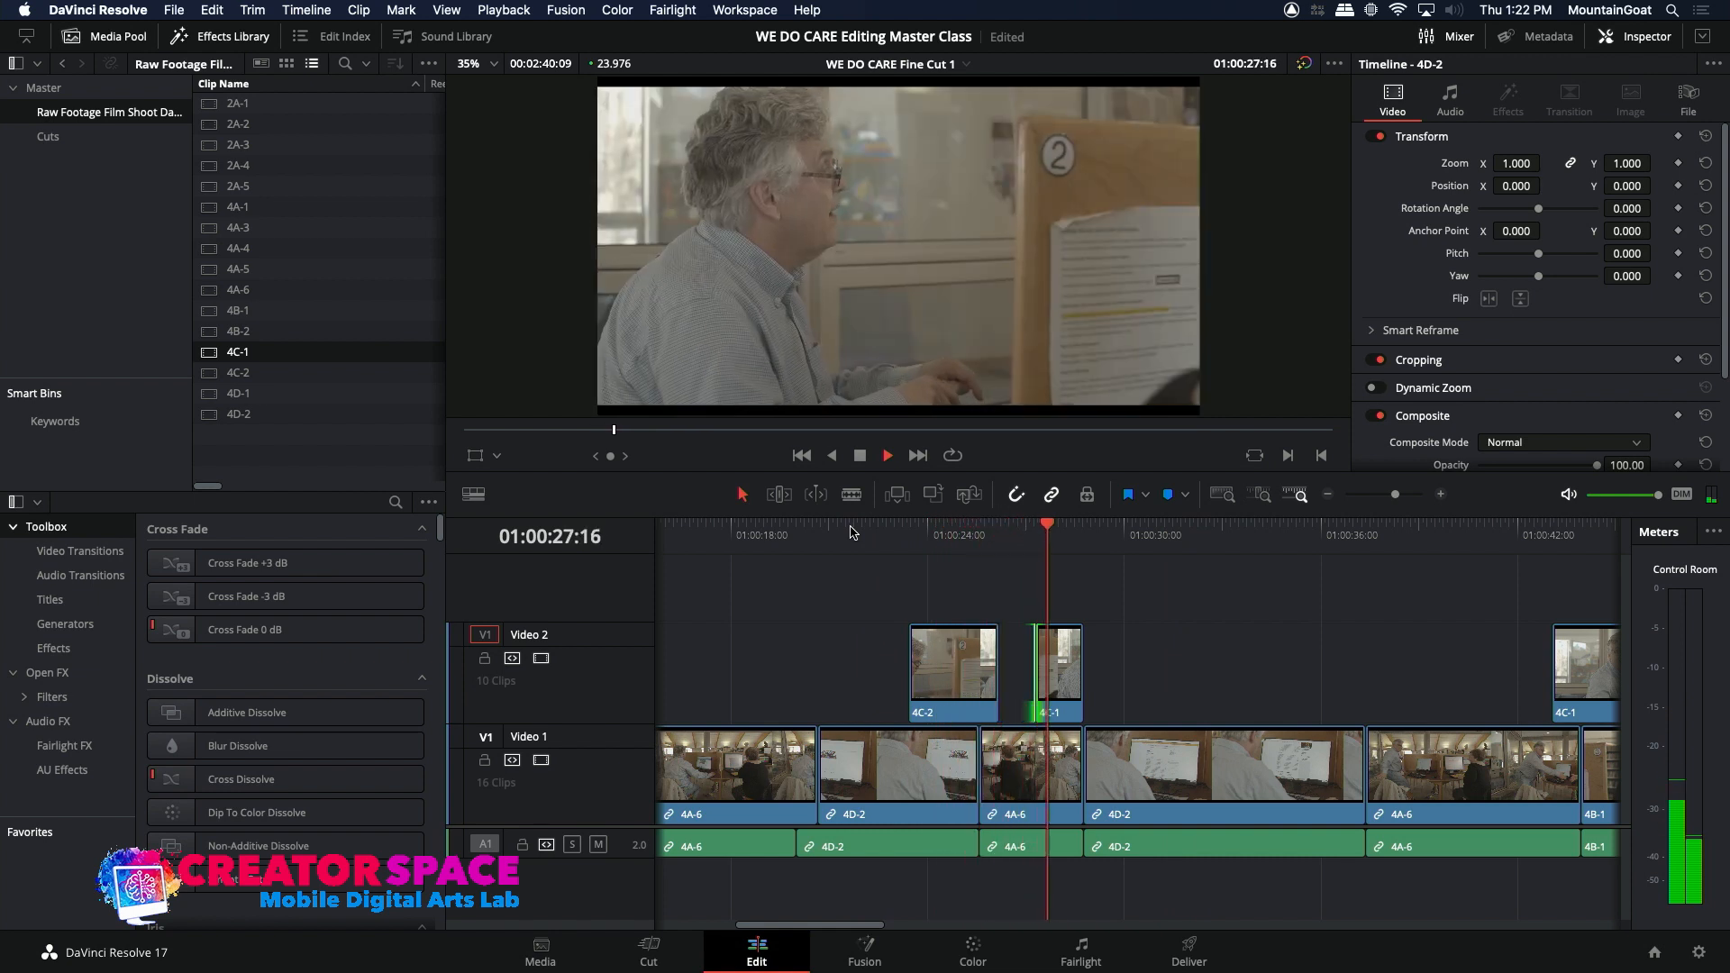
key(space)
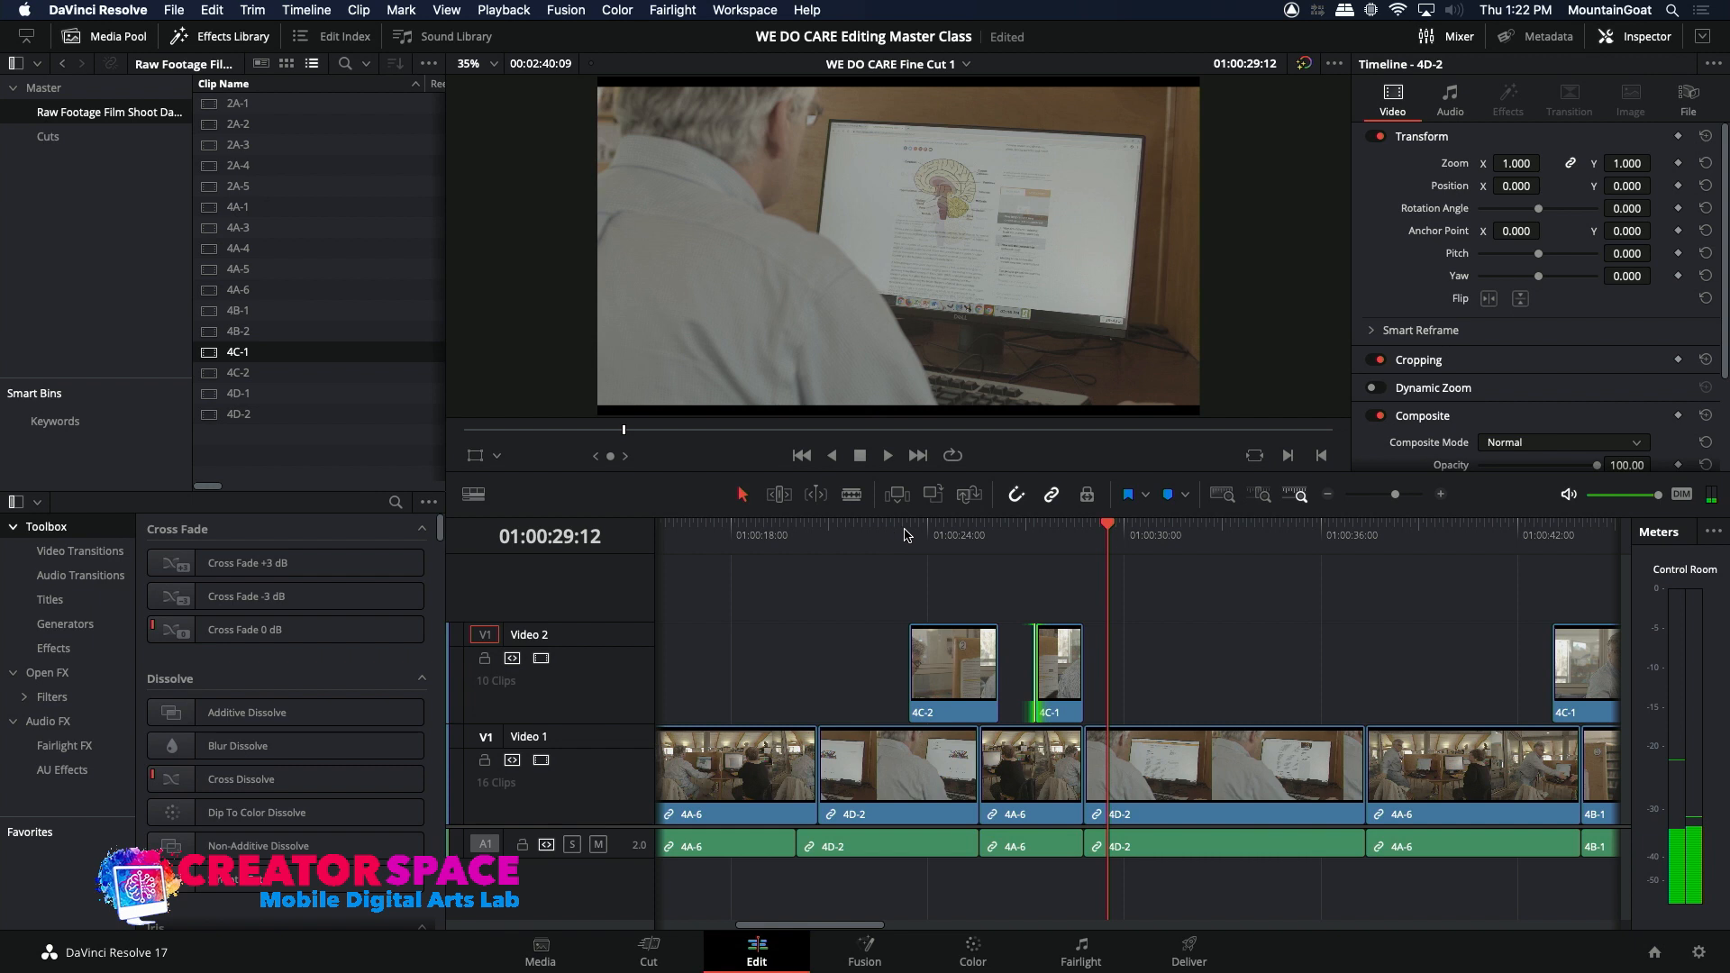
Step: Extend the start of the 4C-1 insert to about 01:00:26:21 and trim the 4C-2 insert to end where the second 4A-6 clip begins
click(993, 530)
key(space)
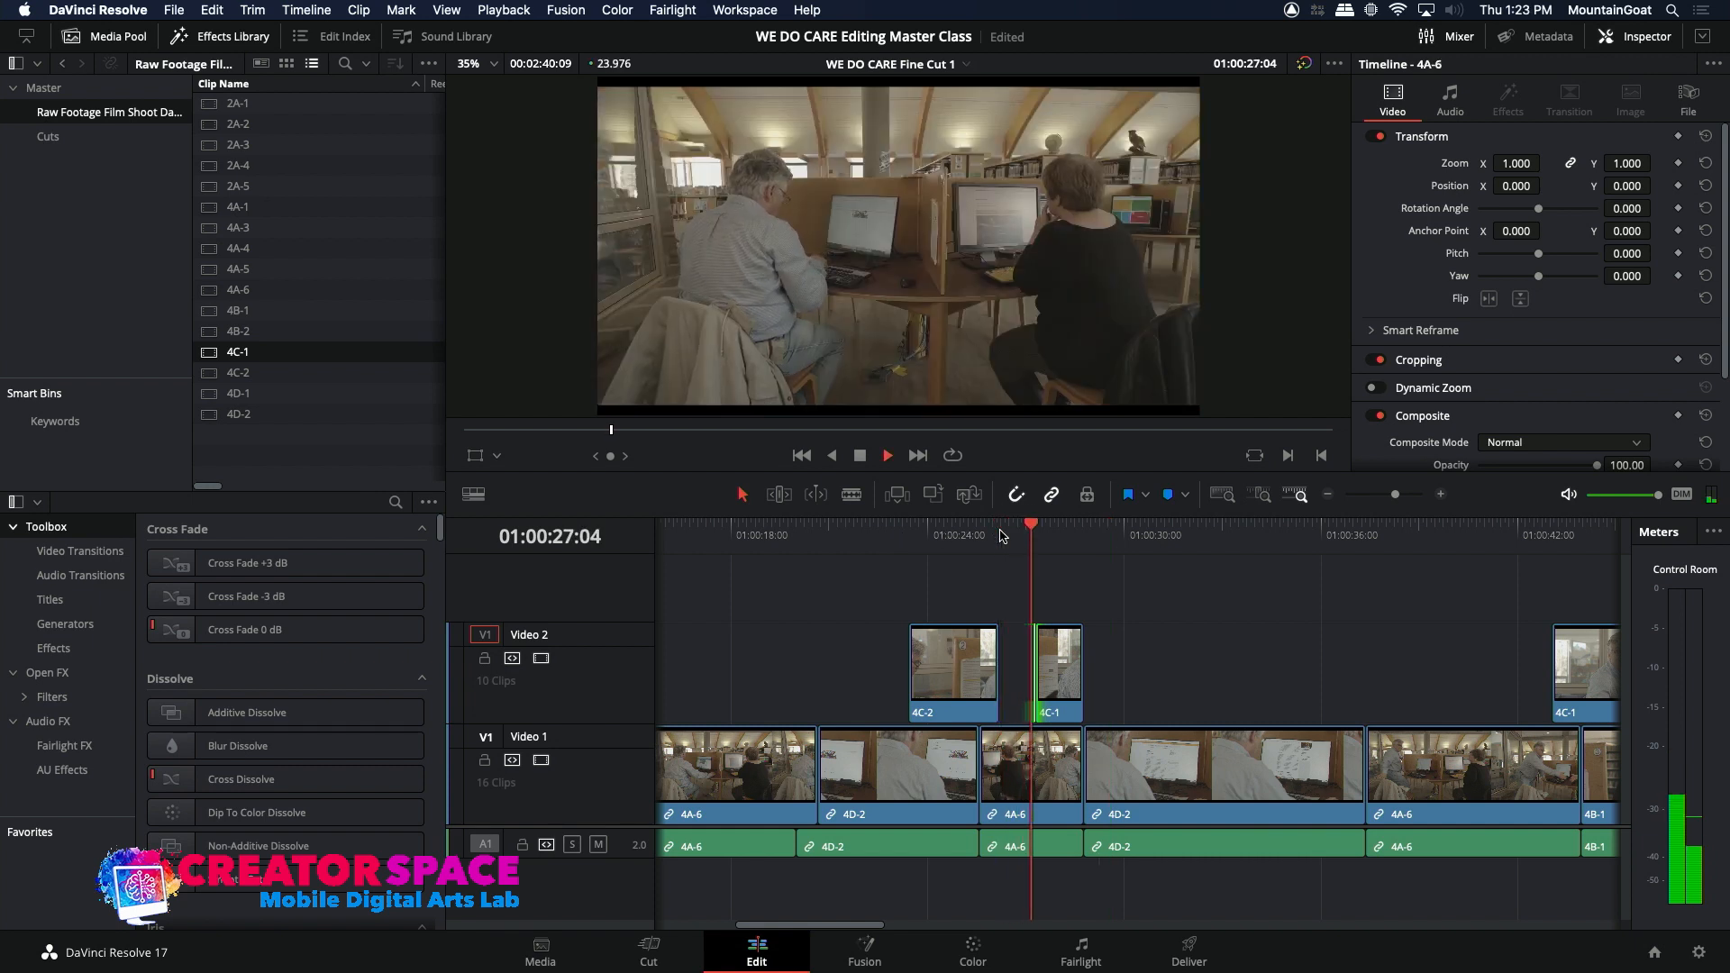
key(space)
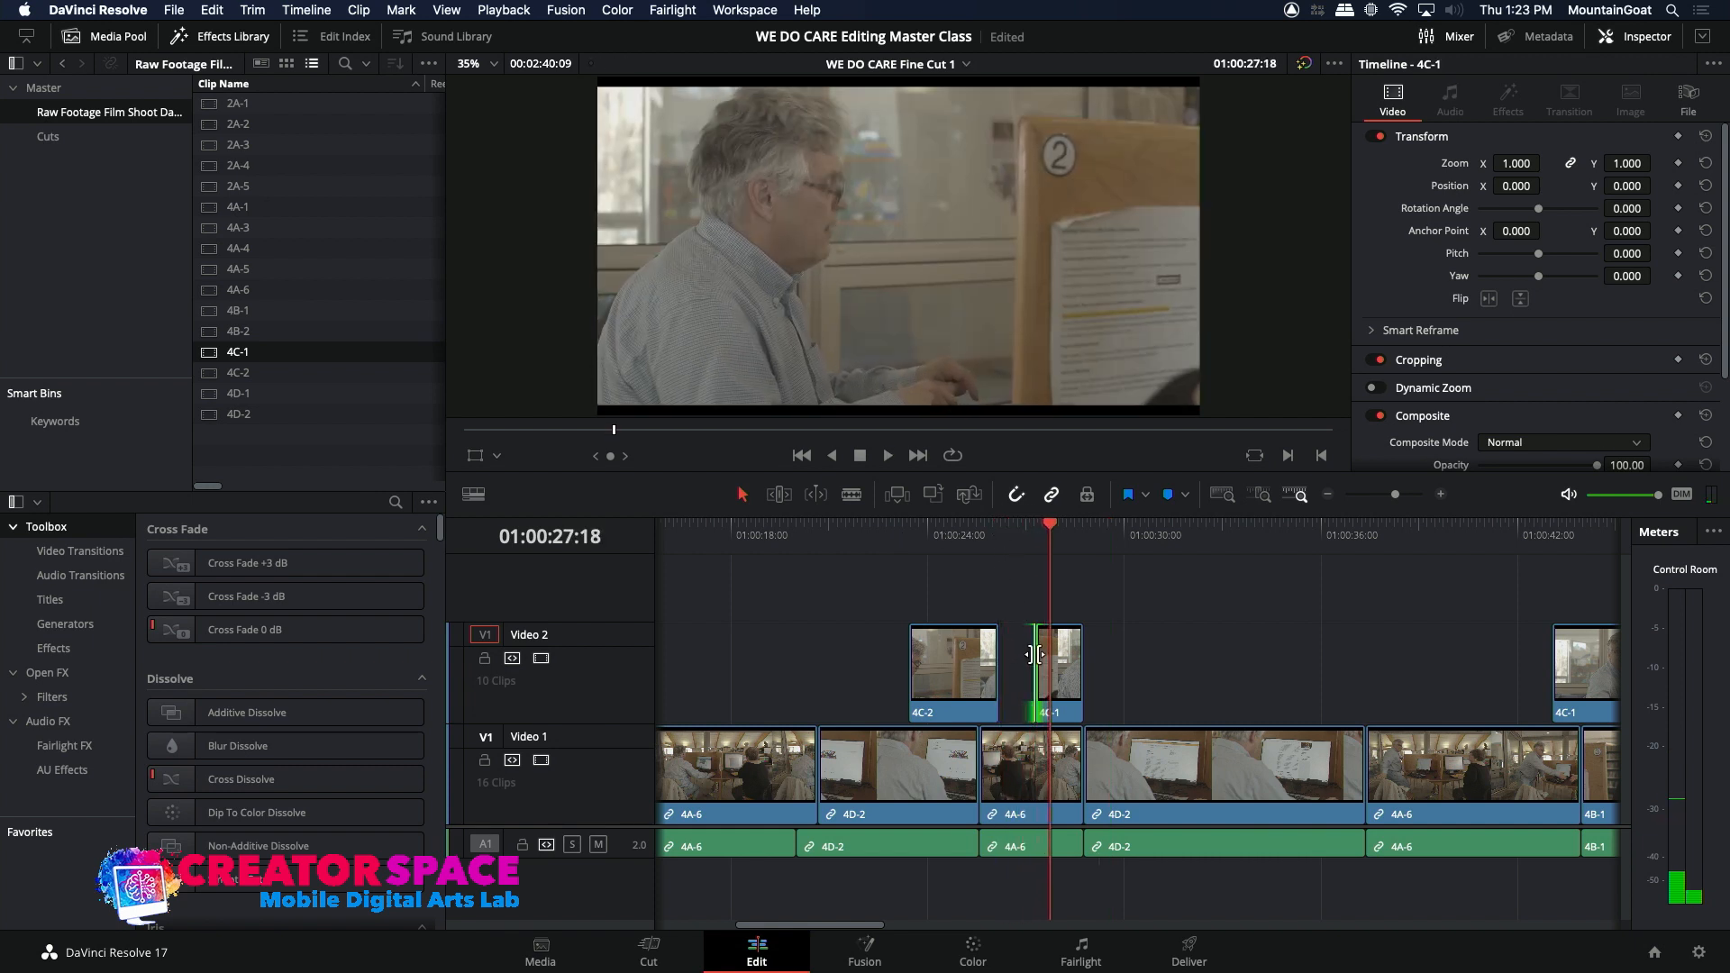
drag(1034, 654, 979, 667)
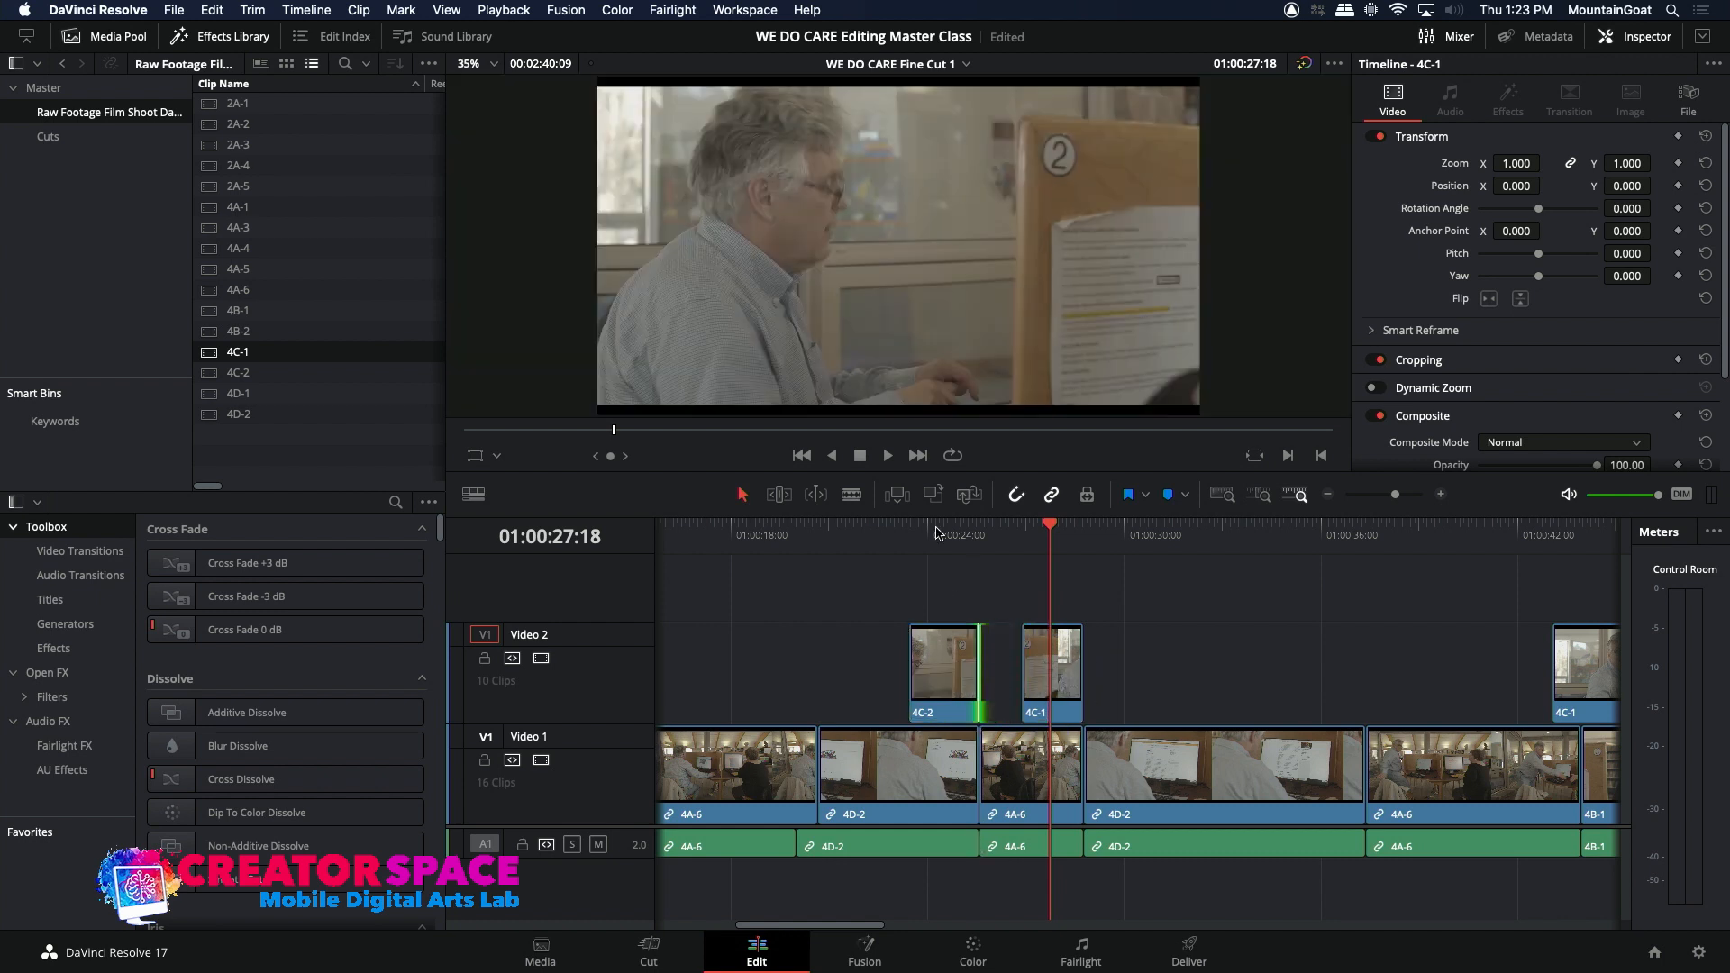
Step: Compare the man's position frame by frame across the end of the 4C-2 insert and the start of the 4C-1 insert
click(958, 534)
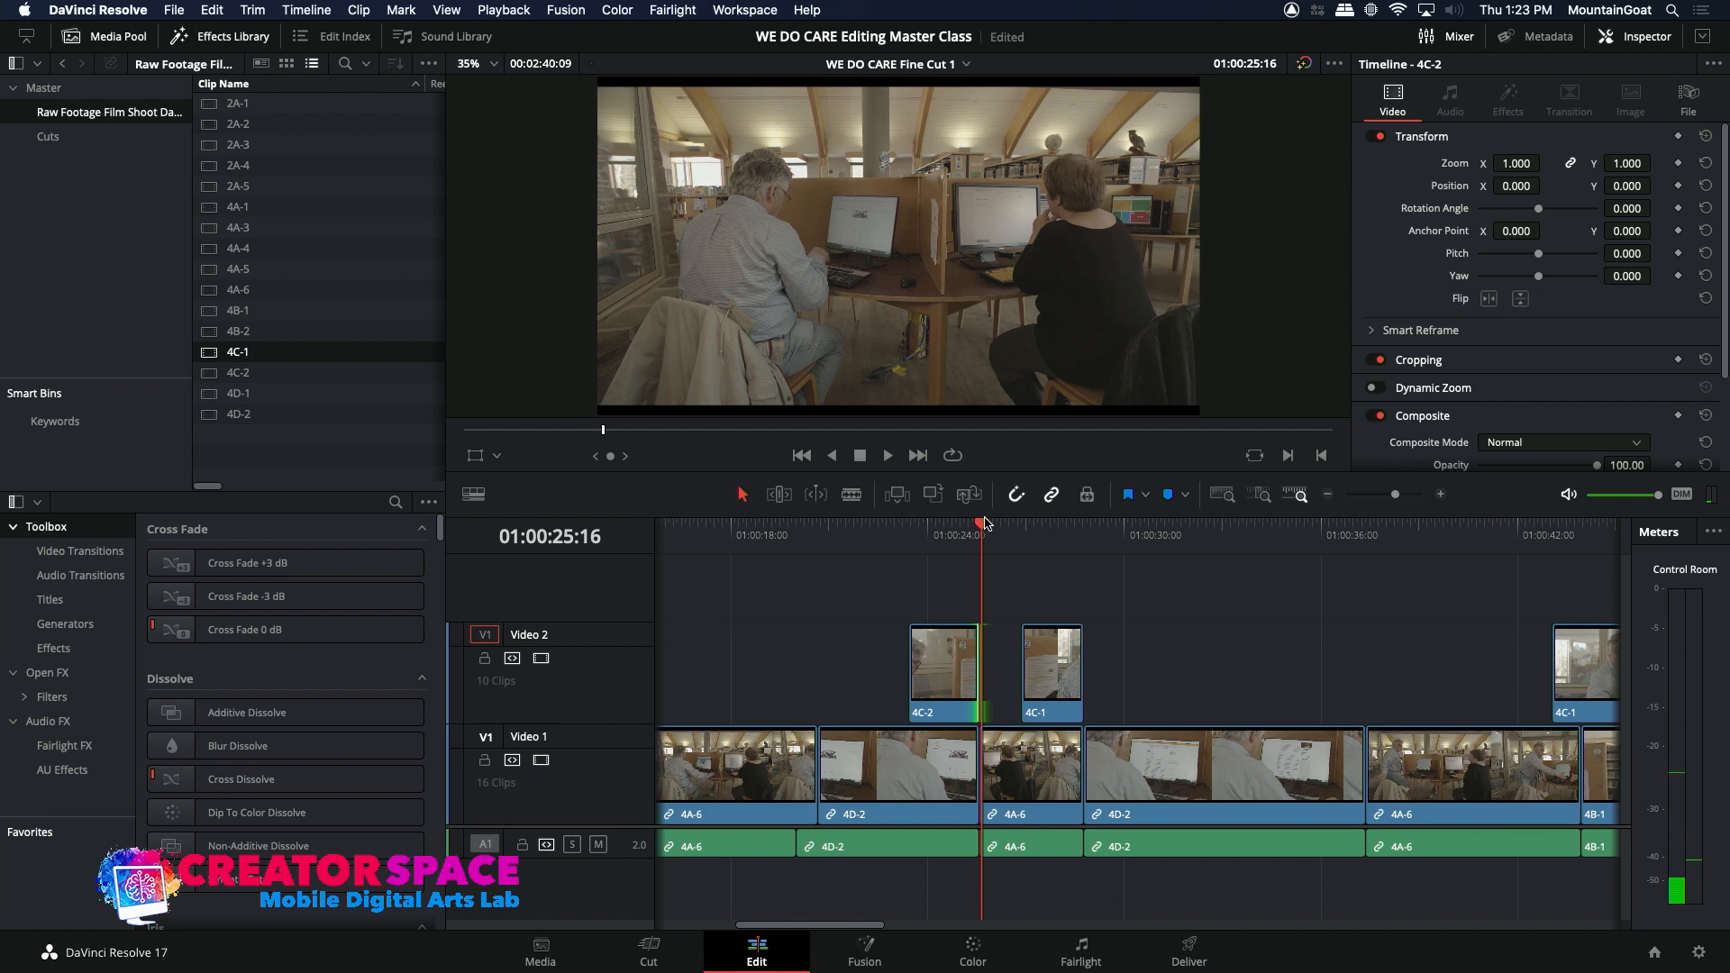
key(Left)
key(Left)
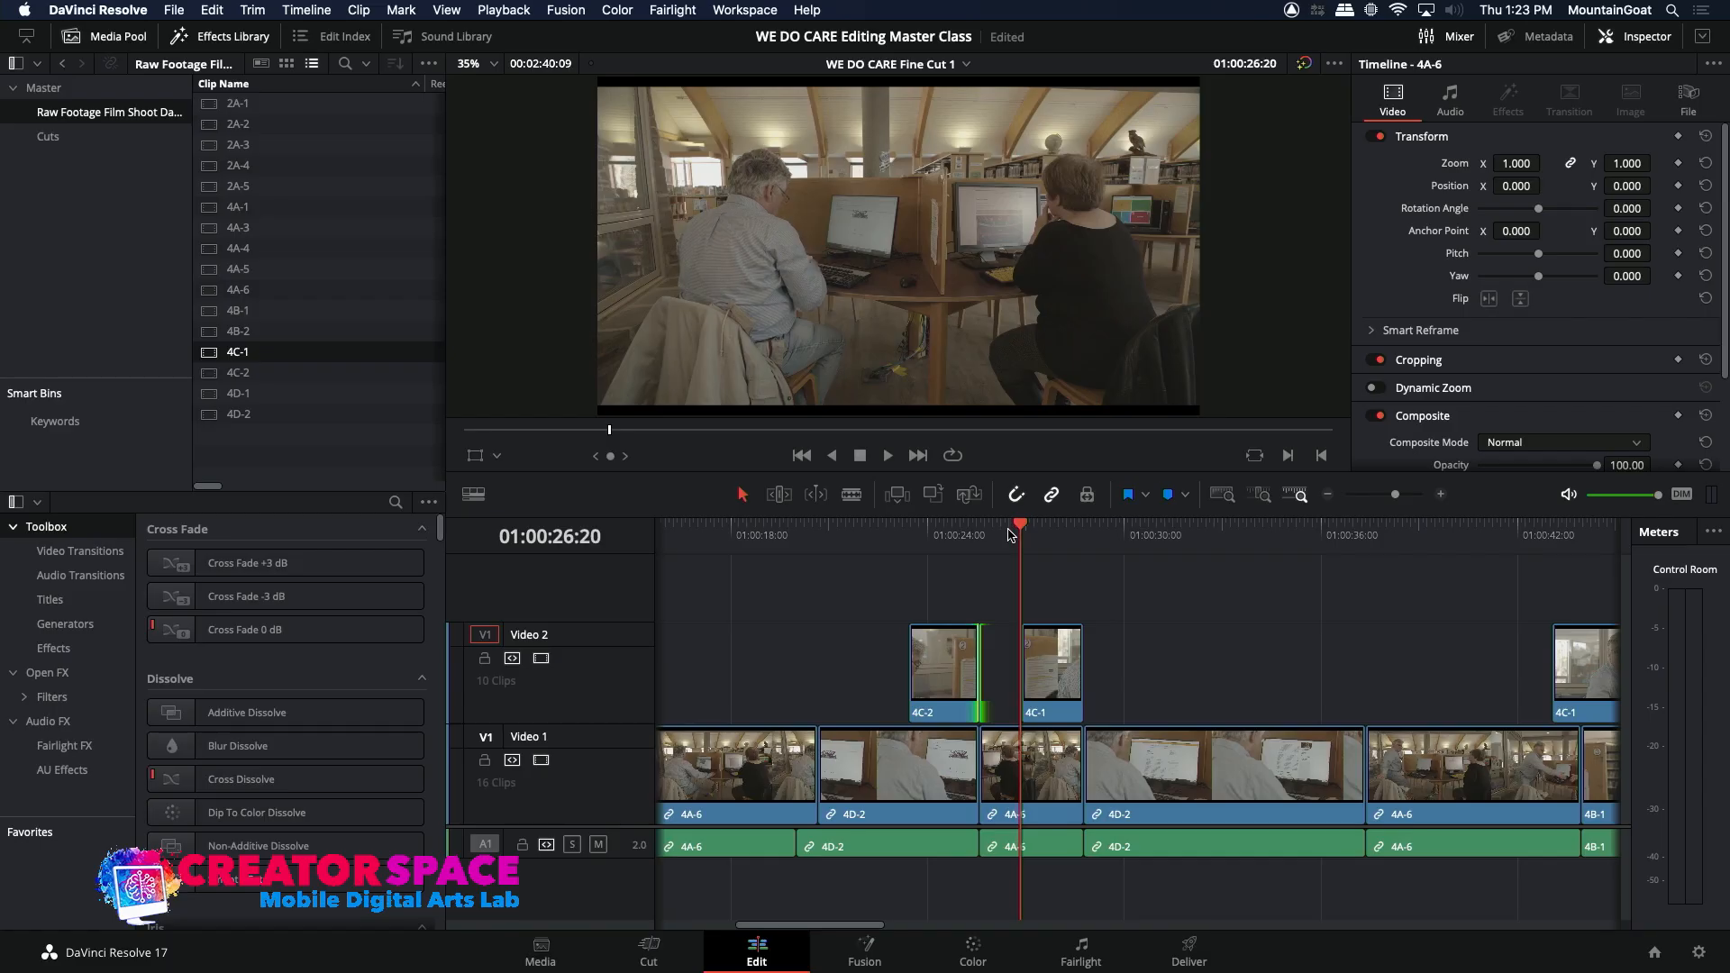
key(Right)
key(Right)
key(Left)
key(Left)
key(Left)
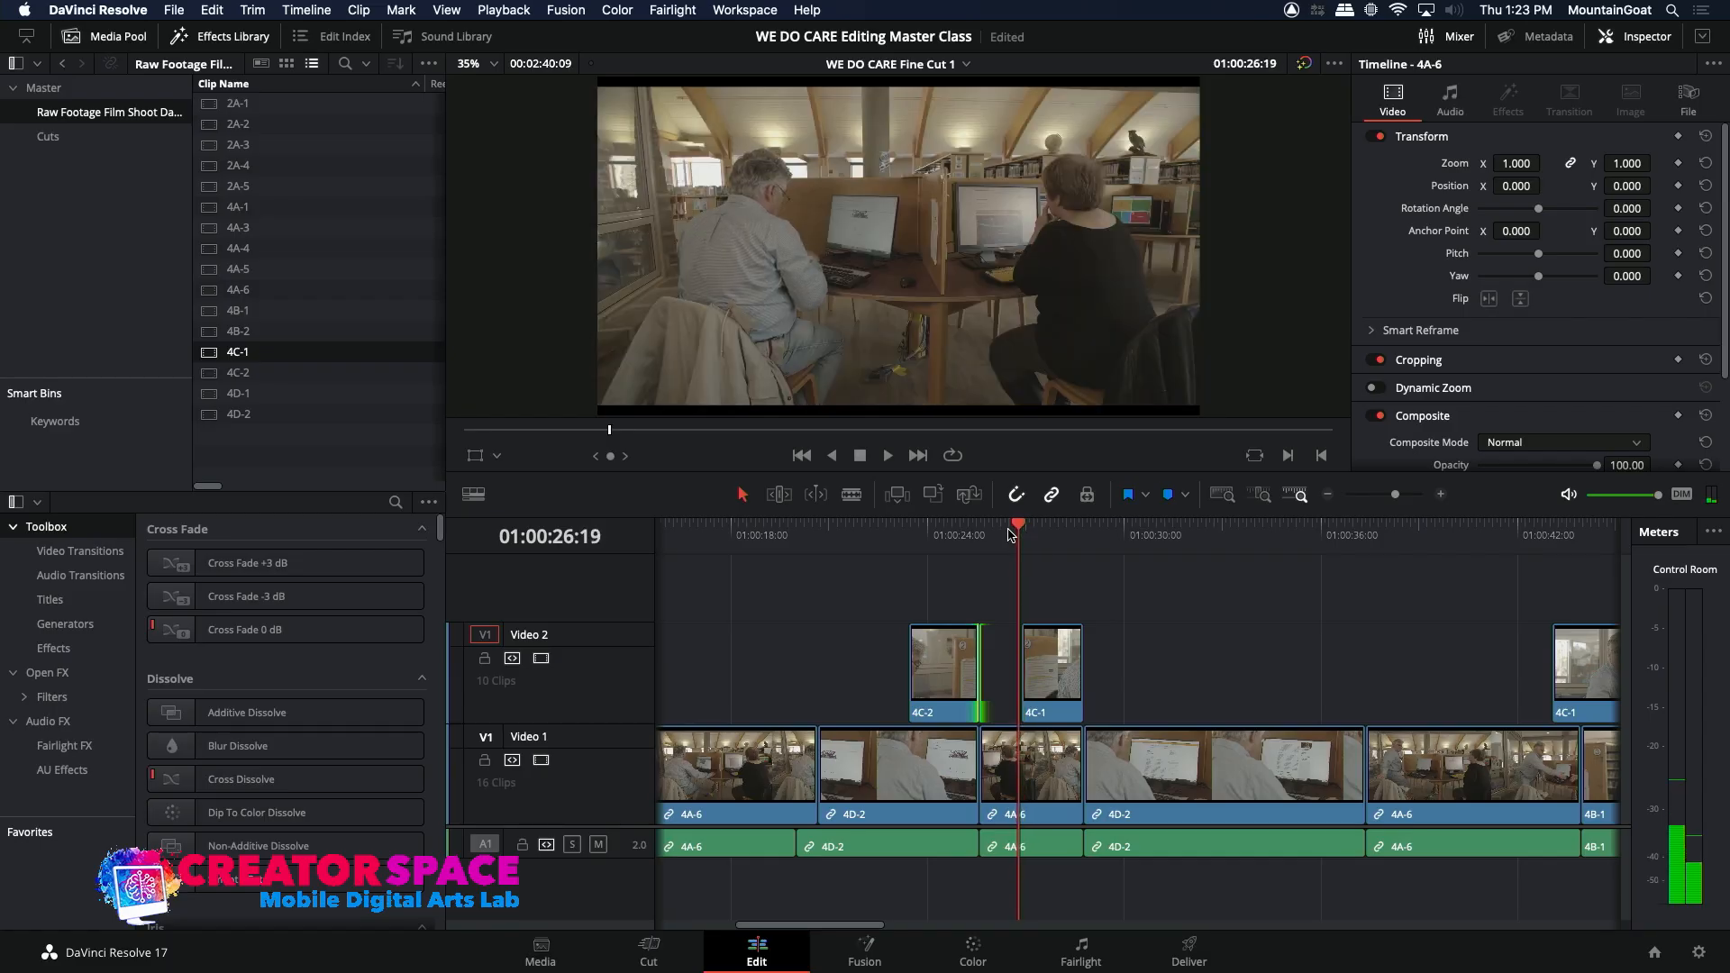
key(Right)
key(Right)
key(Right)
key(Right)
key(Right)
key(Right)
key(Right)
key(Left)
key(Left)
key(Left)
key(Left)
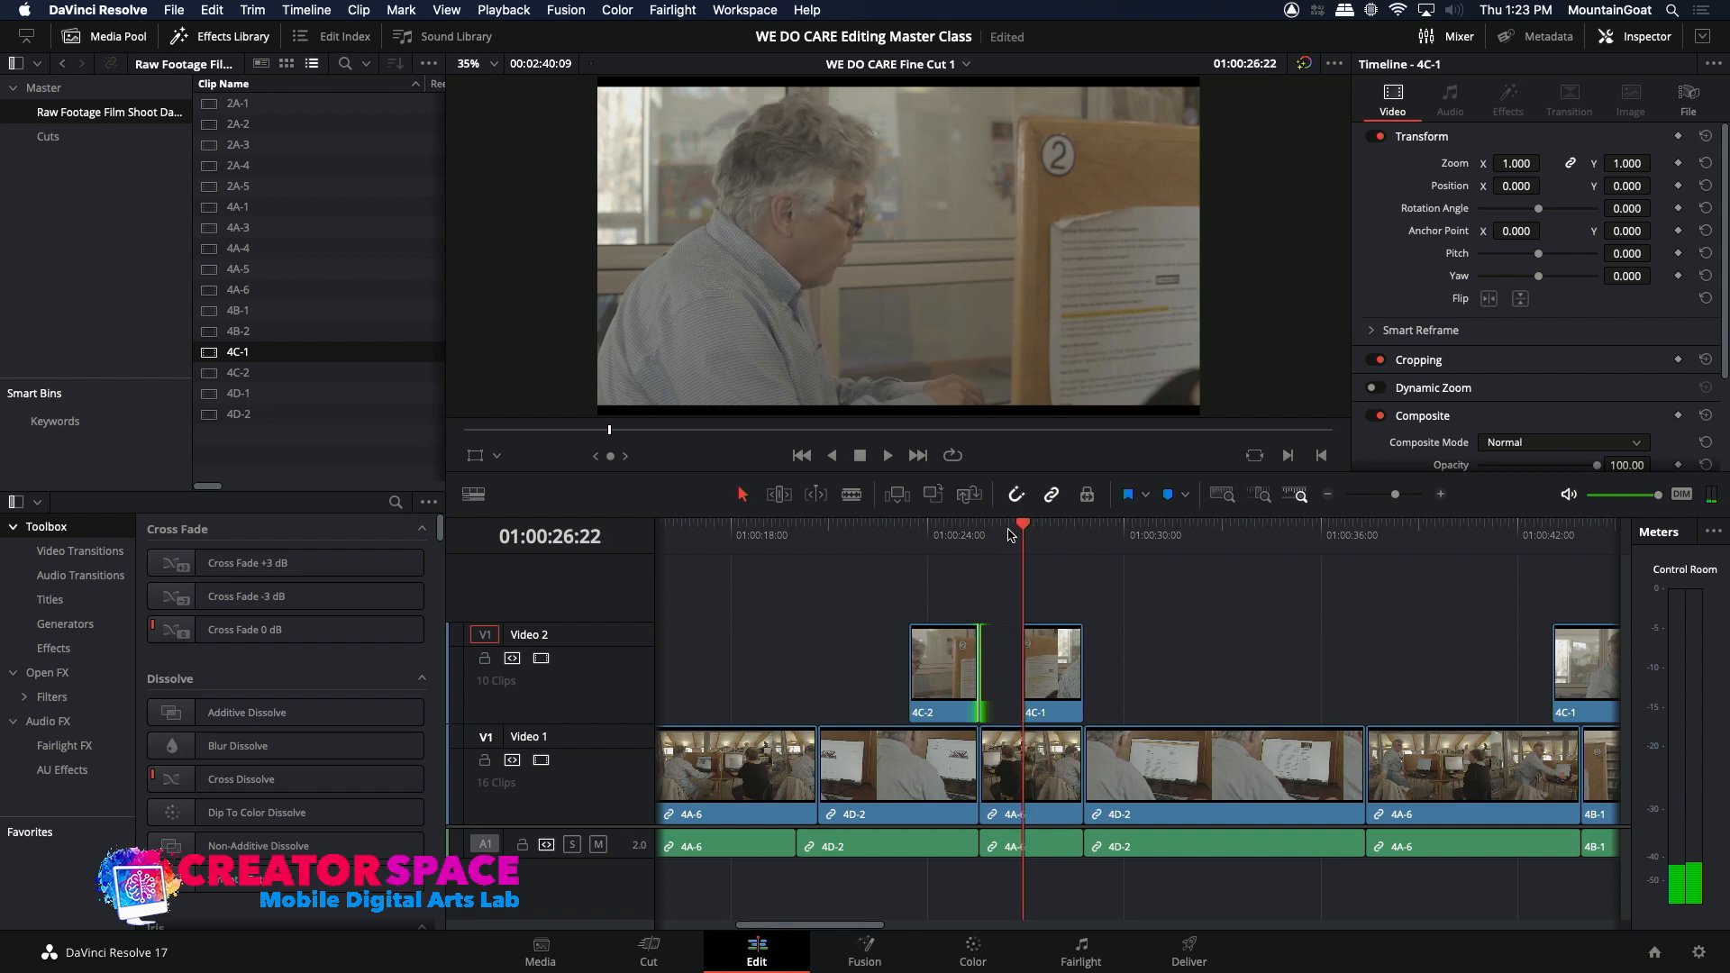
key(Left)
key(Left)
key(Left)
key(Up)
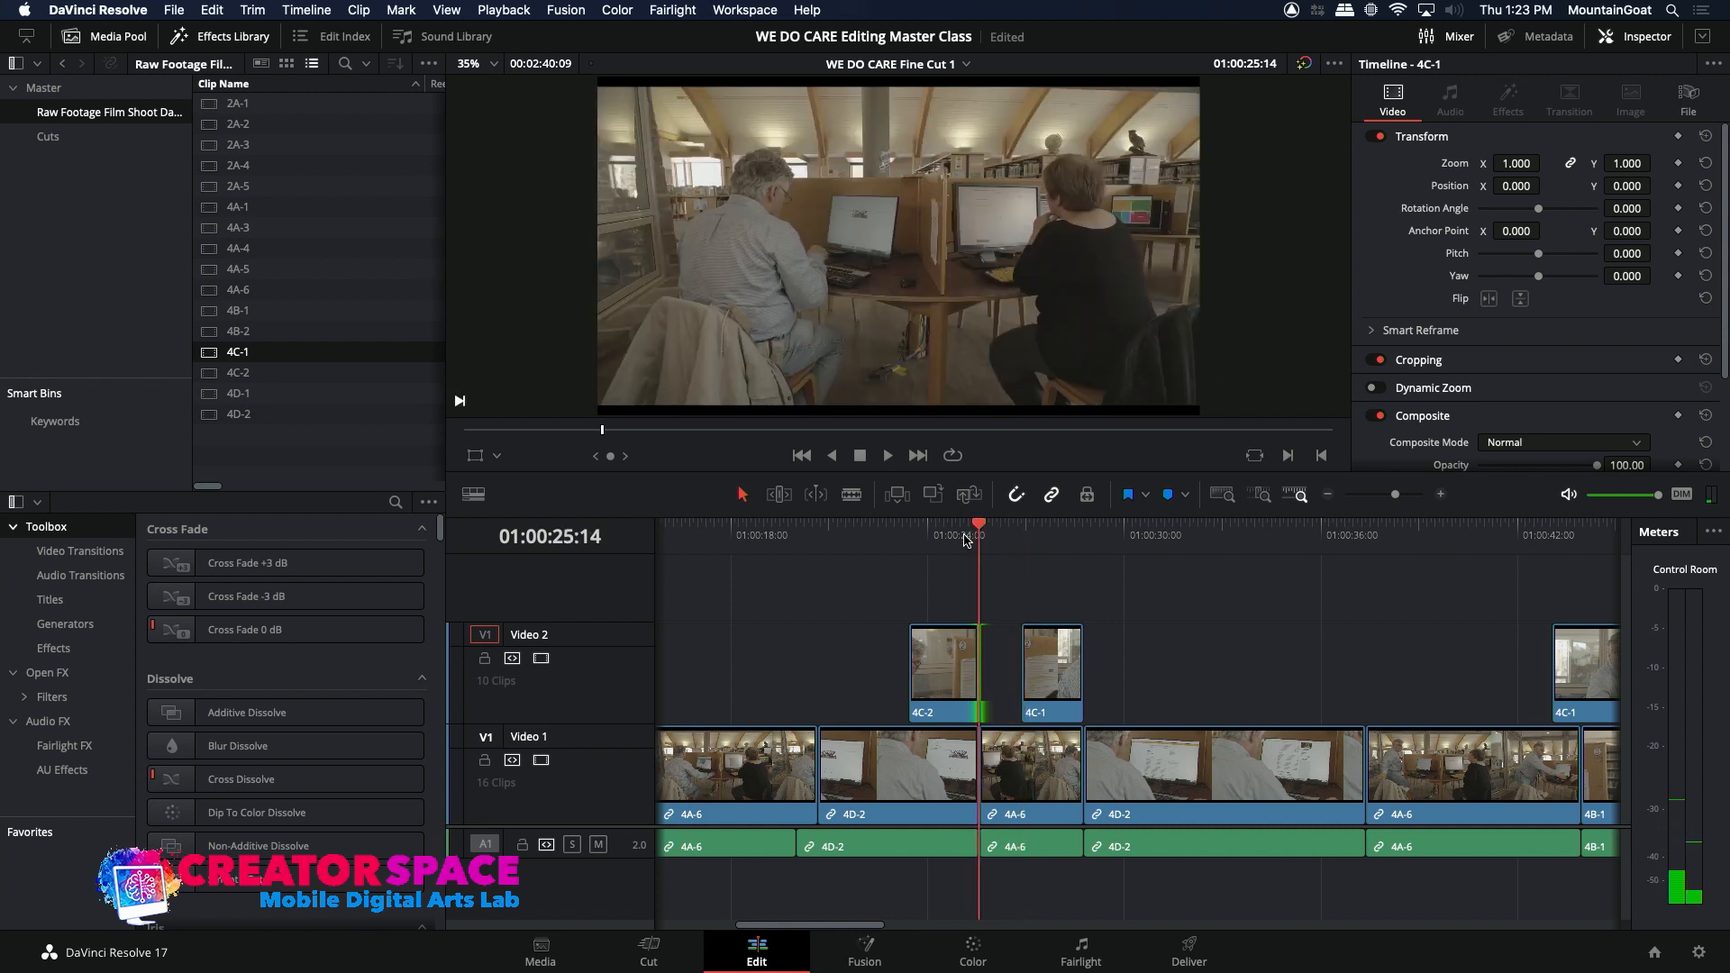
key(Left)
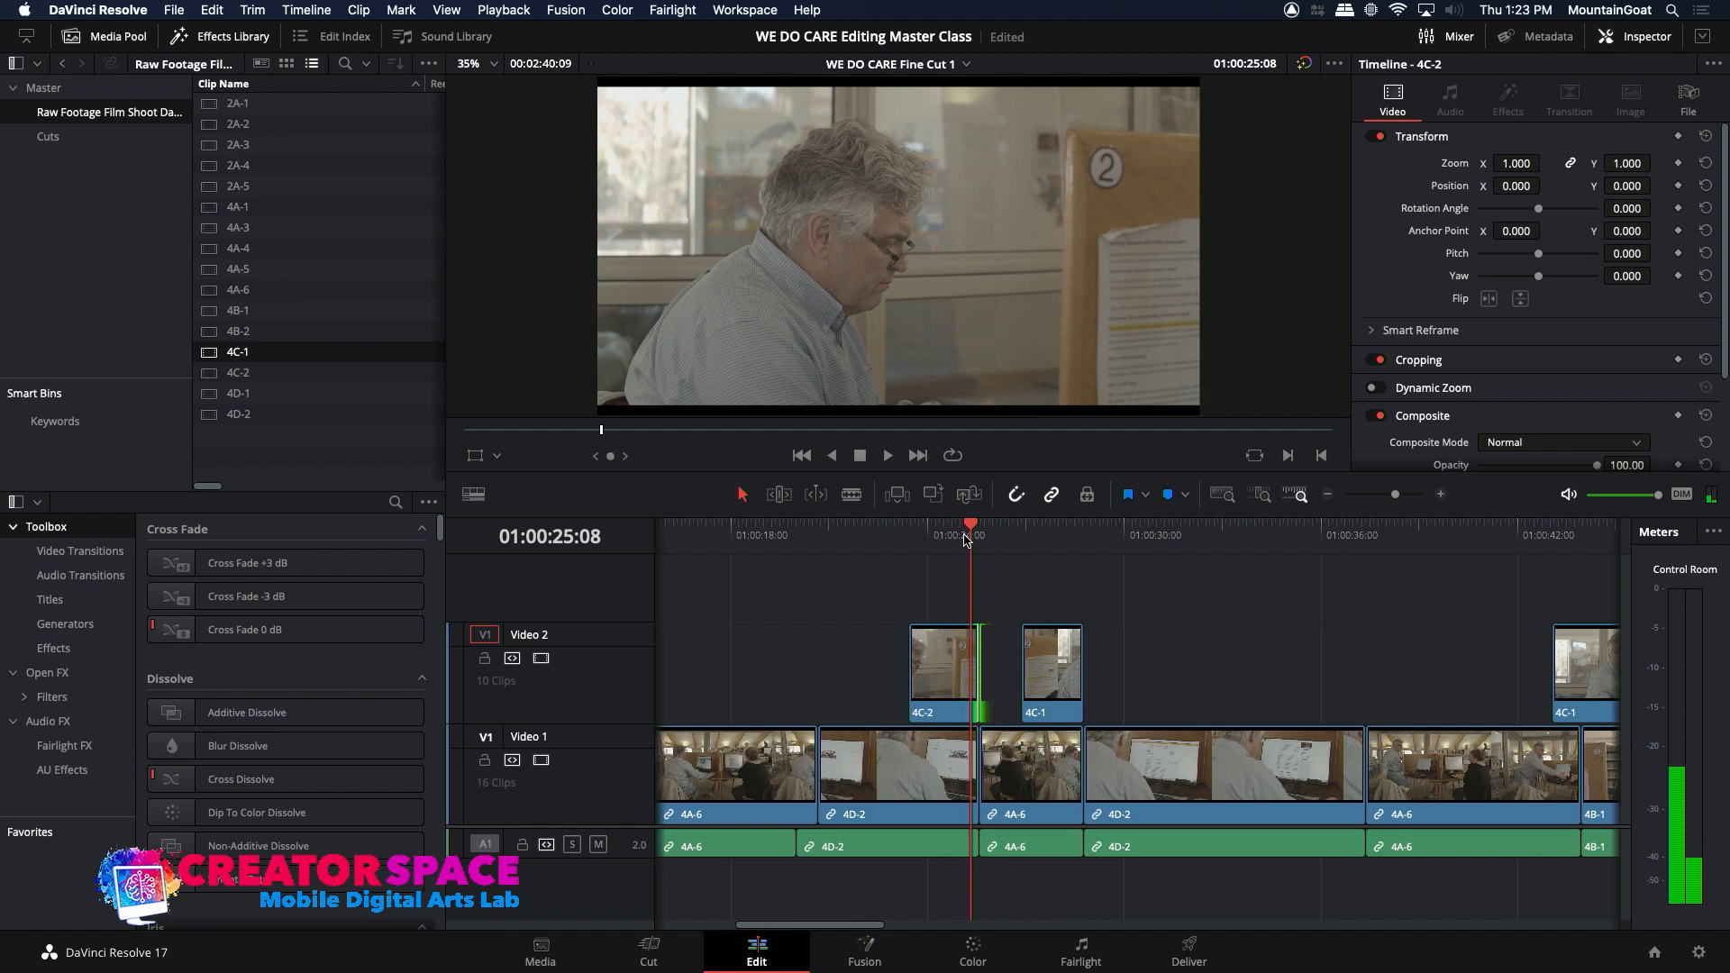
key(Right)
key(Right)
key(Right)
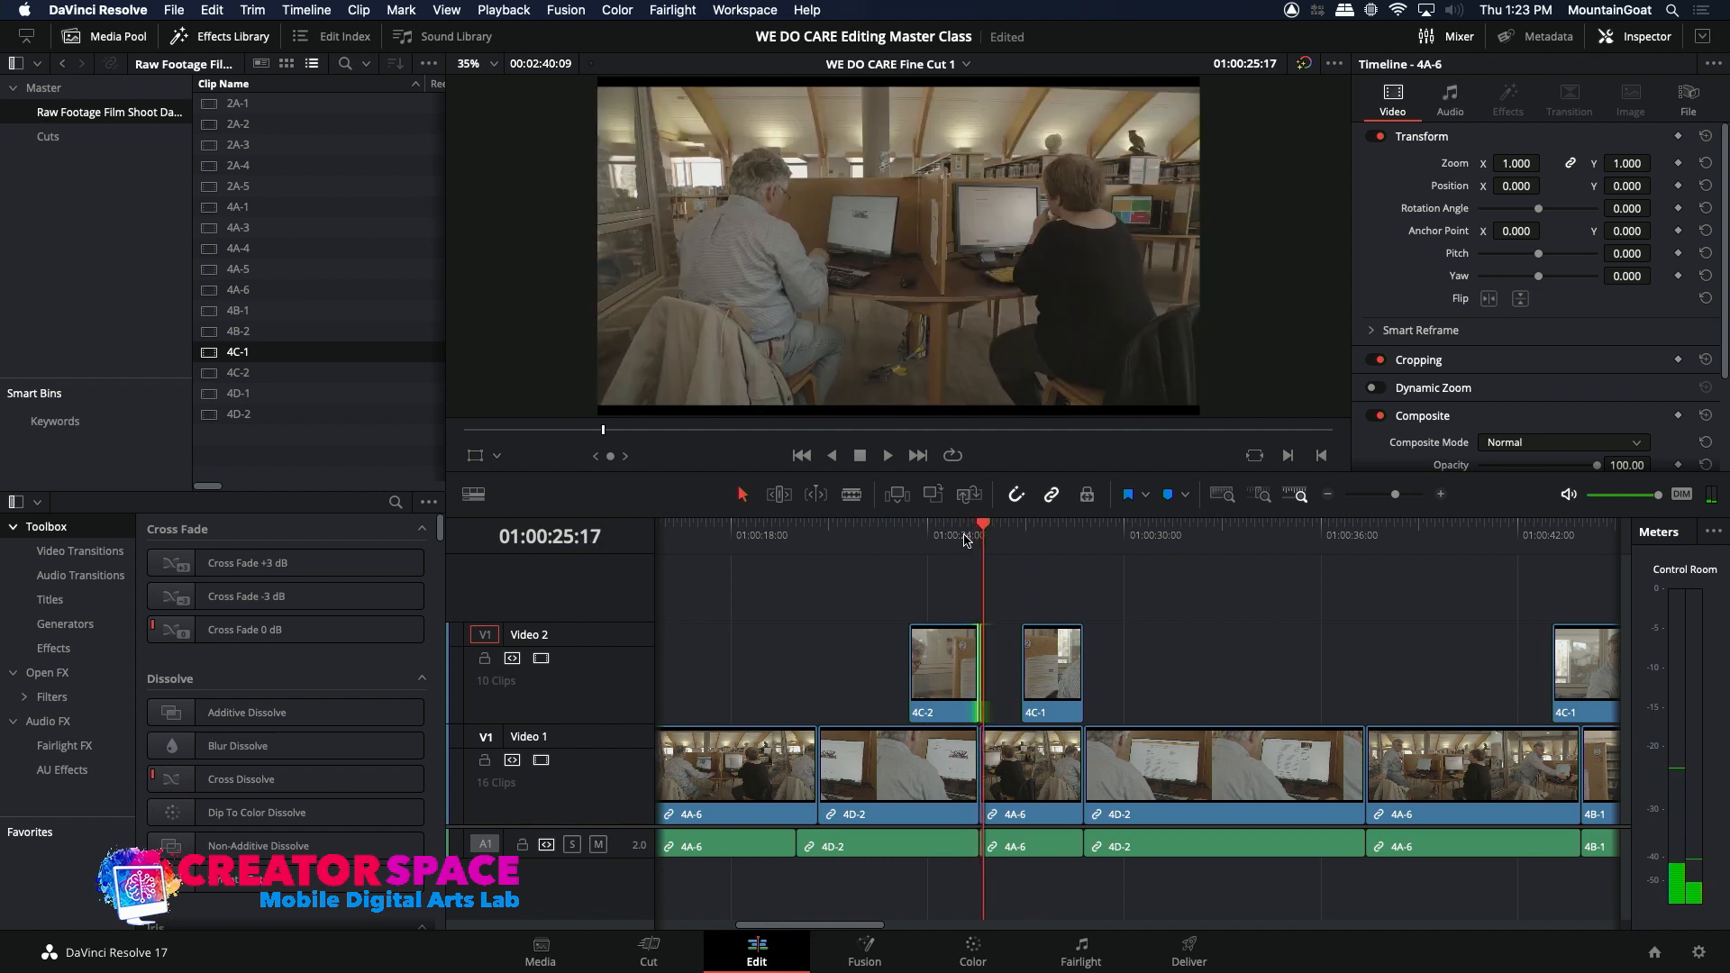
Step: Play the timeline from 01:00:22:23 through both adjusted inserts to 01:00:33:00 to judge the flow
click(894, 540)
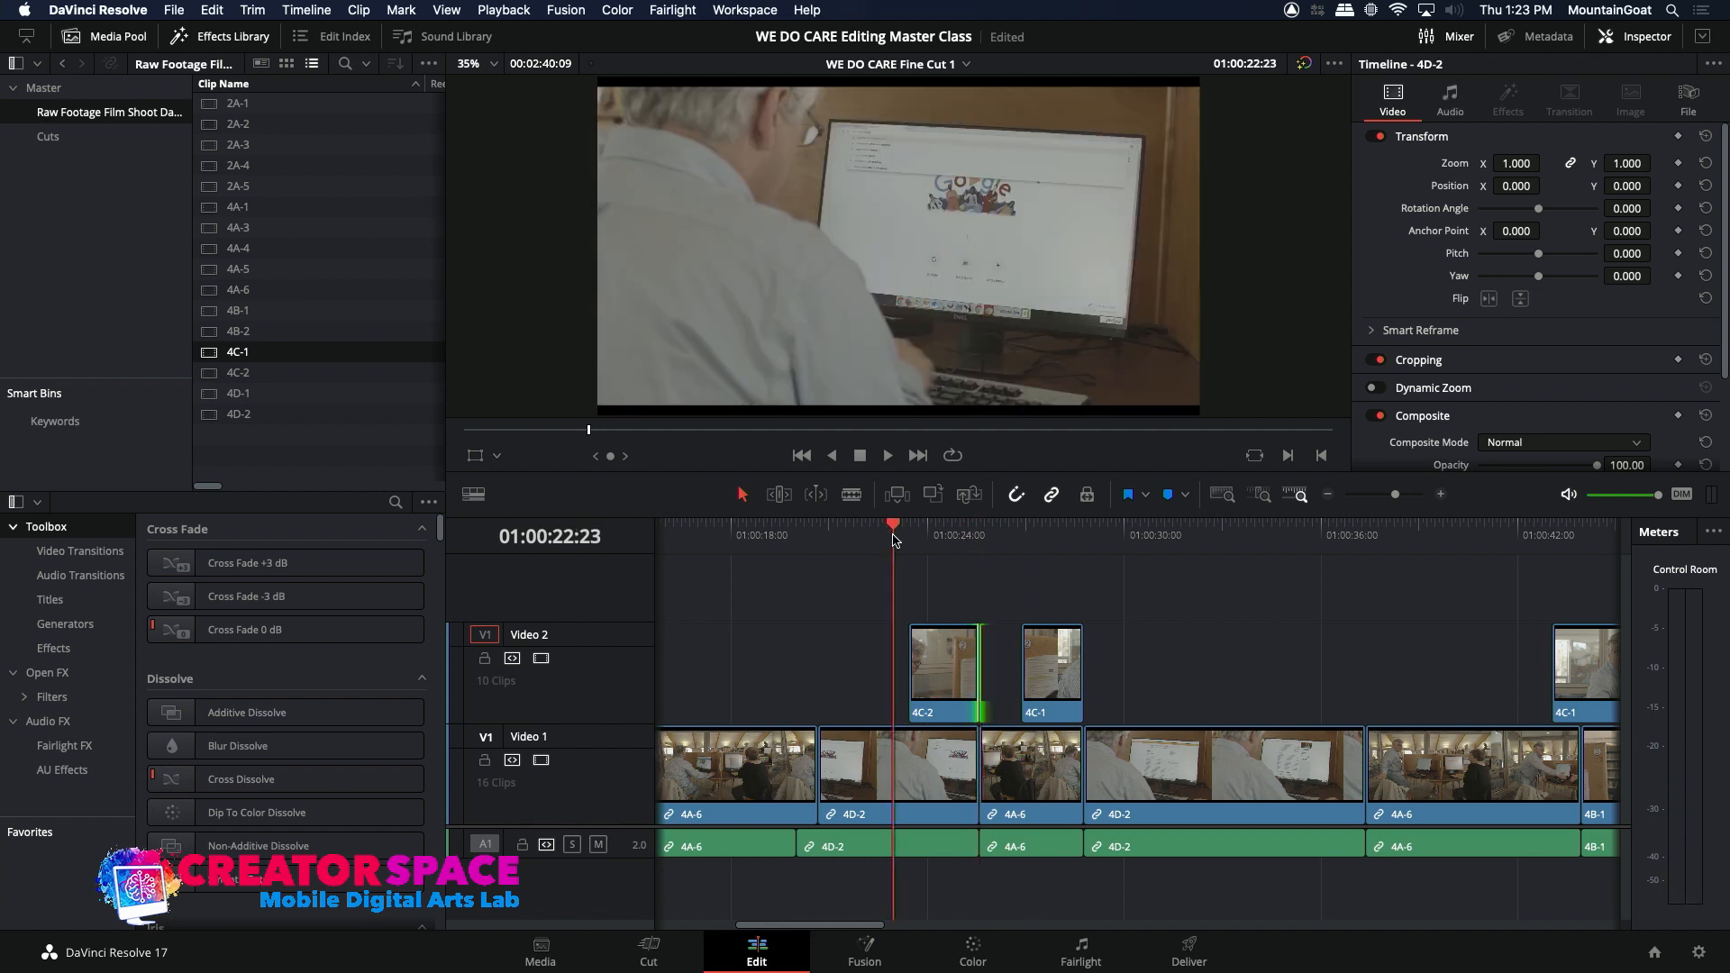
key(space)
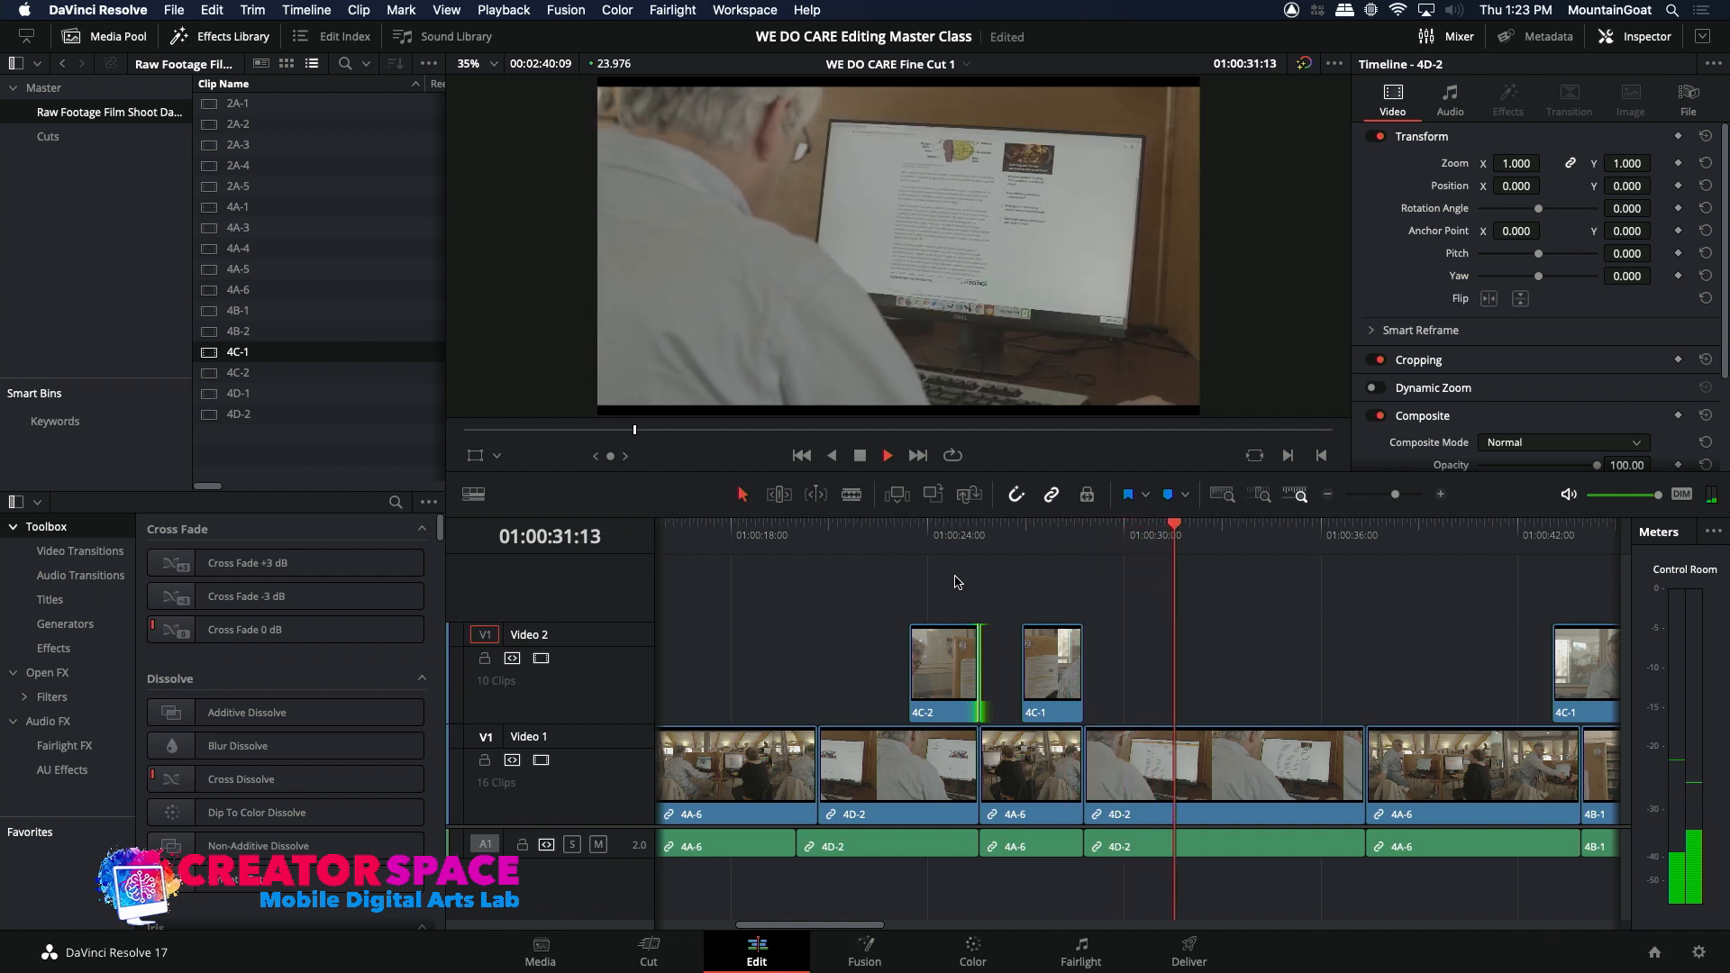
key(space)
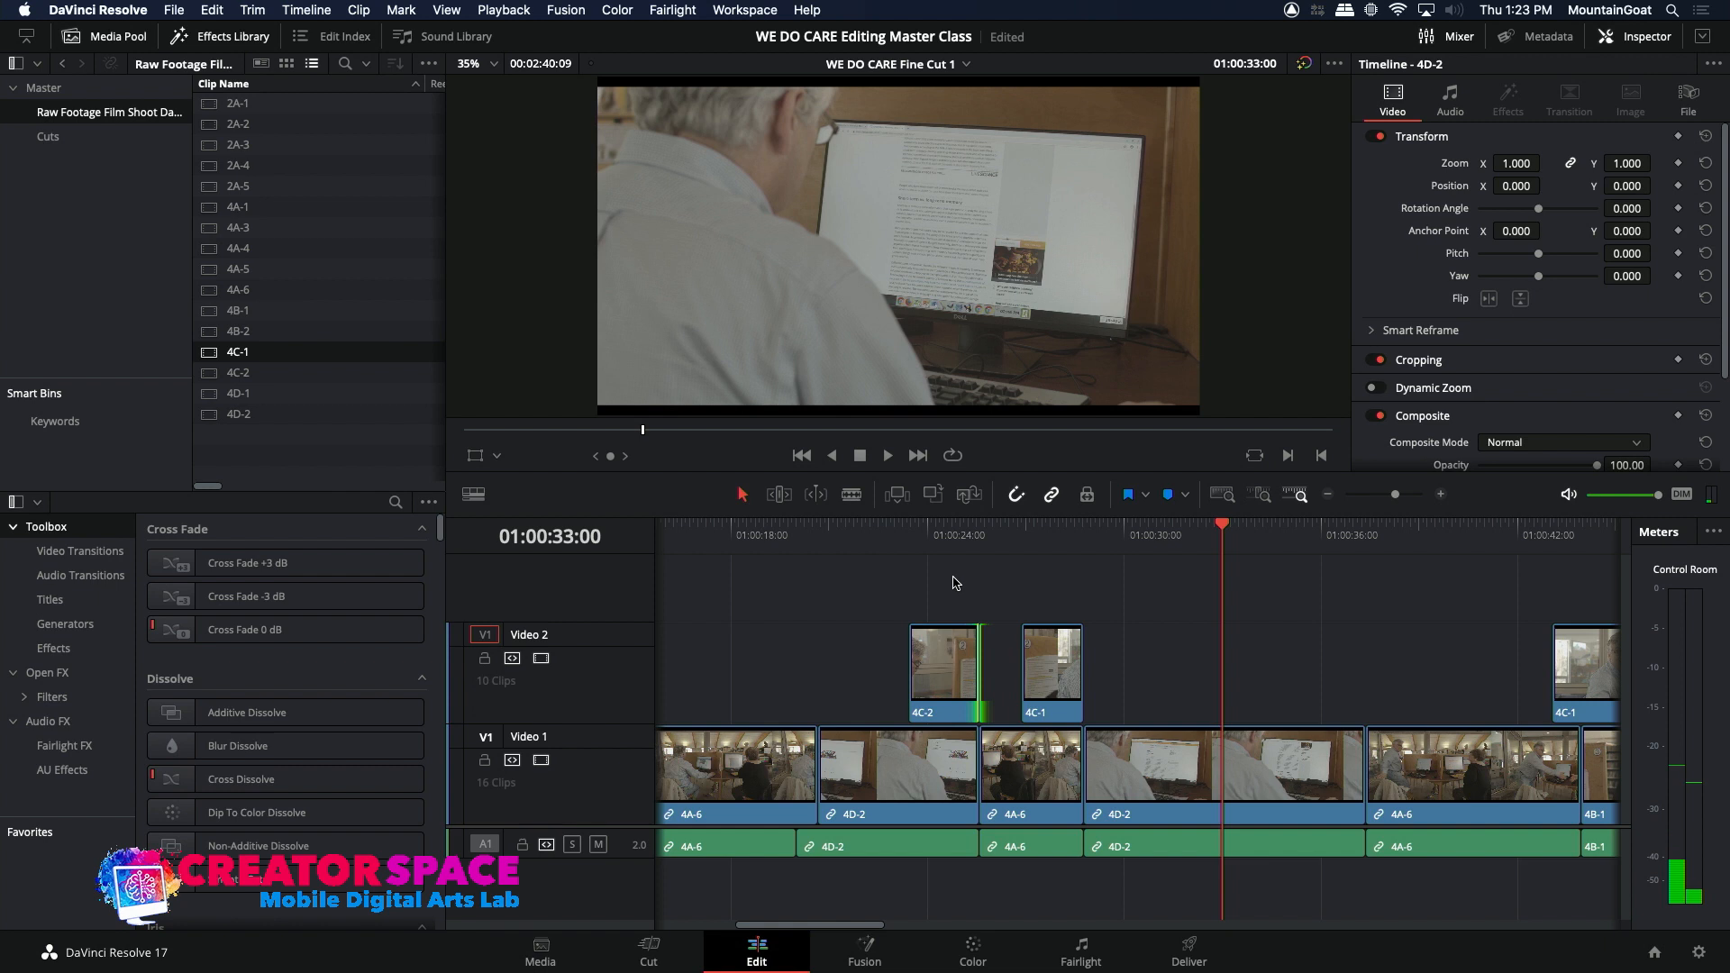
Step: Load source clip 4C-1 and mark a section of 00:00:01:13 ending at 23:46:28:00
double_click(213, 349)
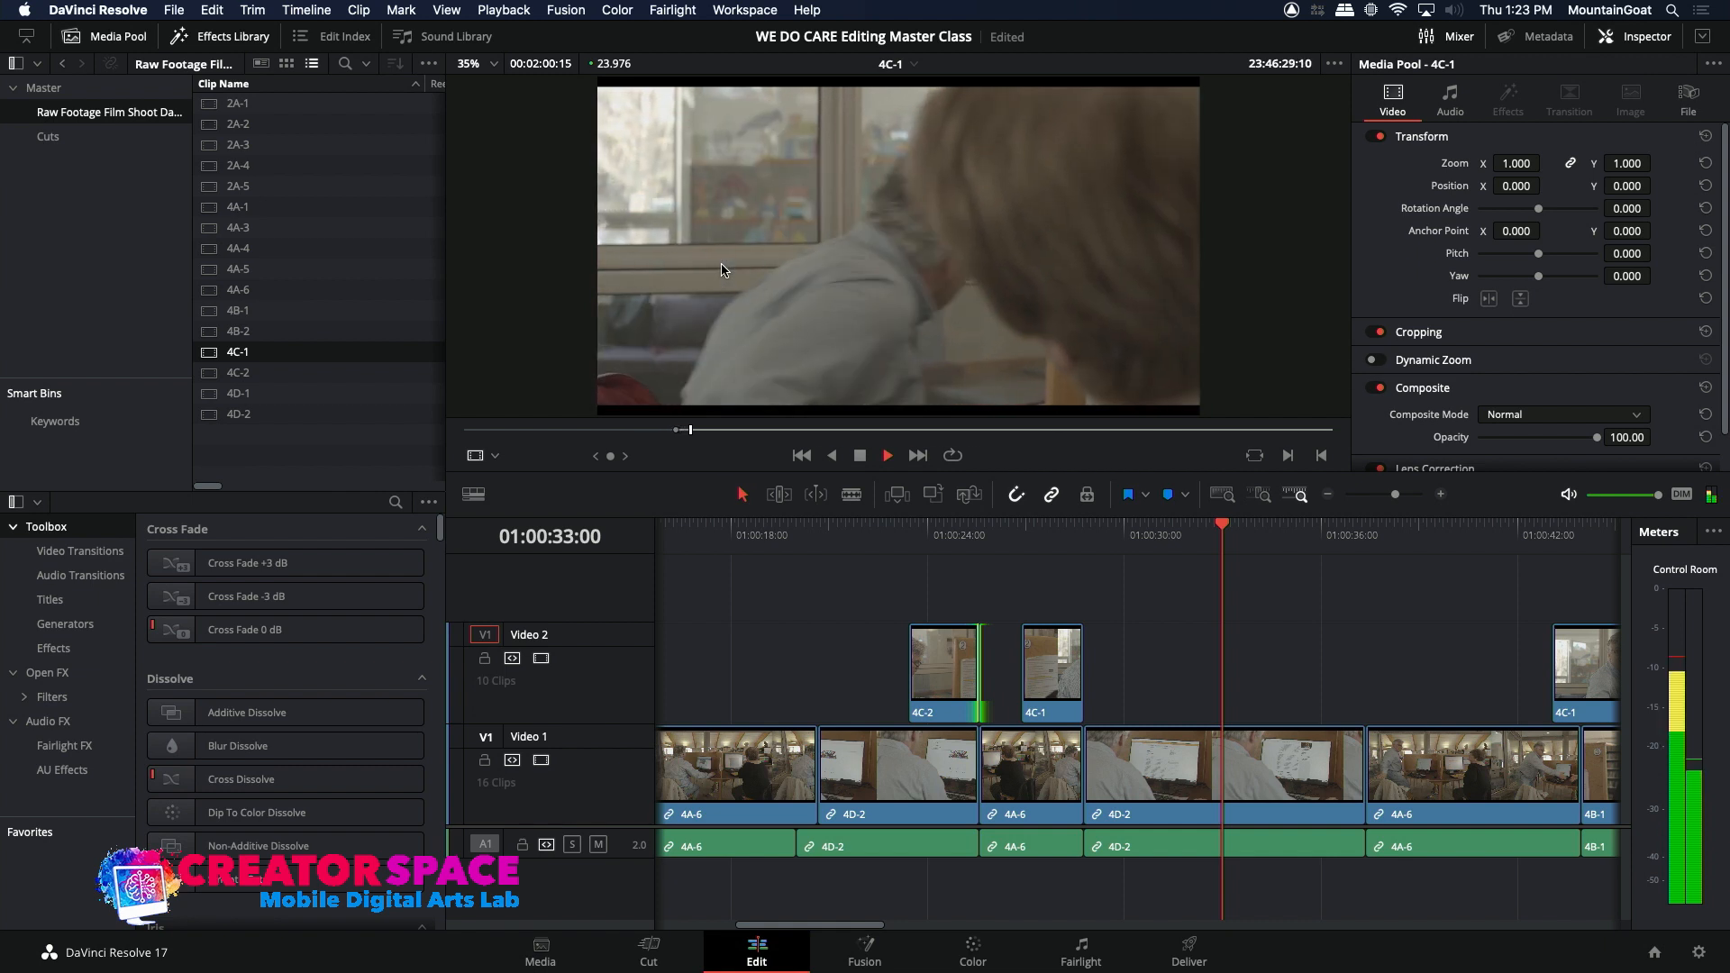
key(space)
drag(691, 436, 677, 436)
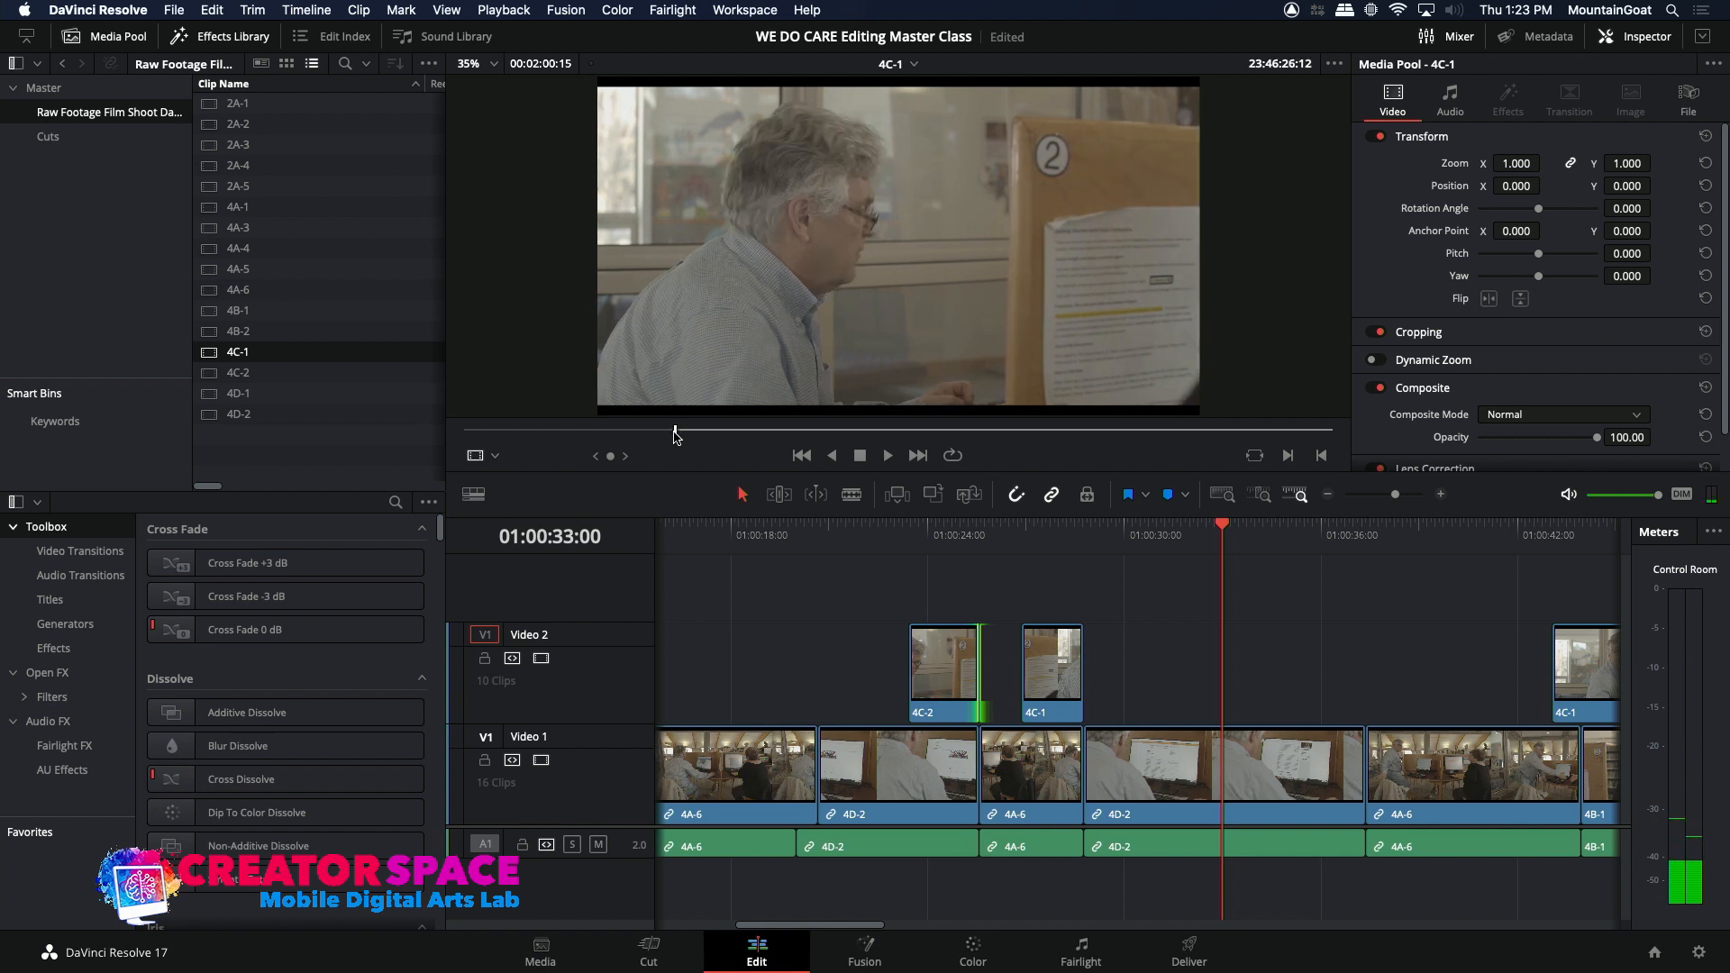
key(space)
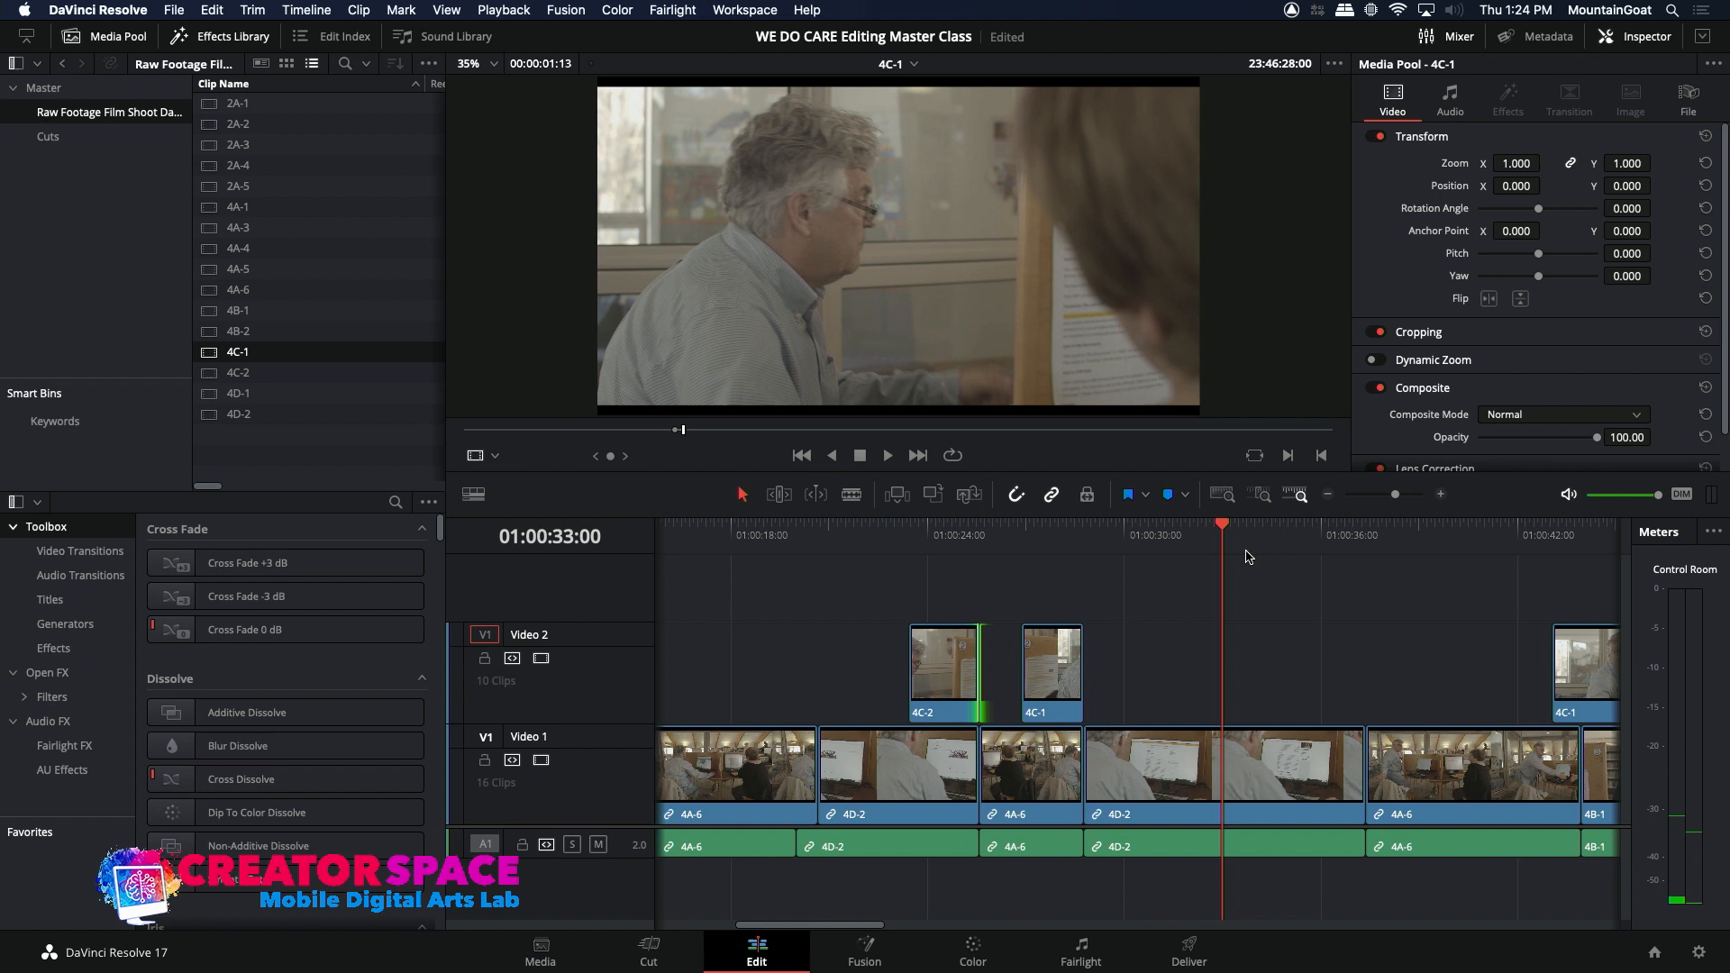
Step: Overwrite the marked 4C-1 section onto Video 2 at 01:00:32:19, over the second 4D-2 clip, and play the edit
mouse_move(1231, 541)
mouse_down()
mouse_move(1247, 542)
mouse_move(1200, 545)
mouse_move(1217, 547)
mouse_up()
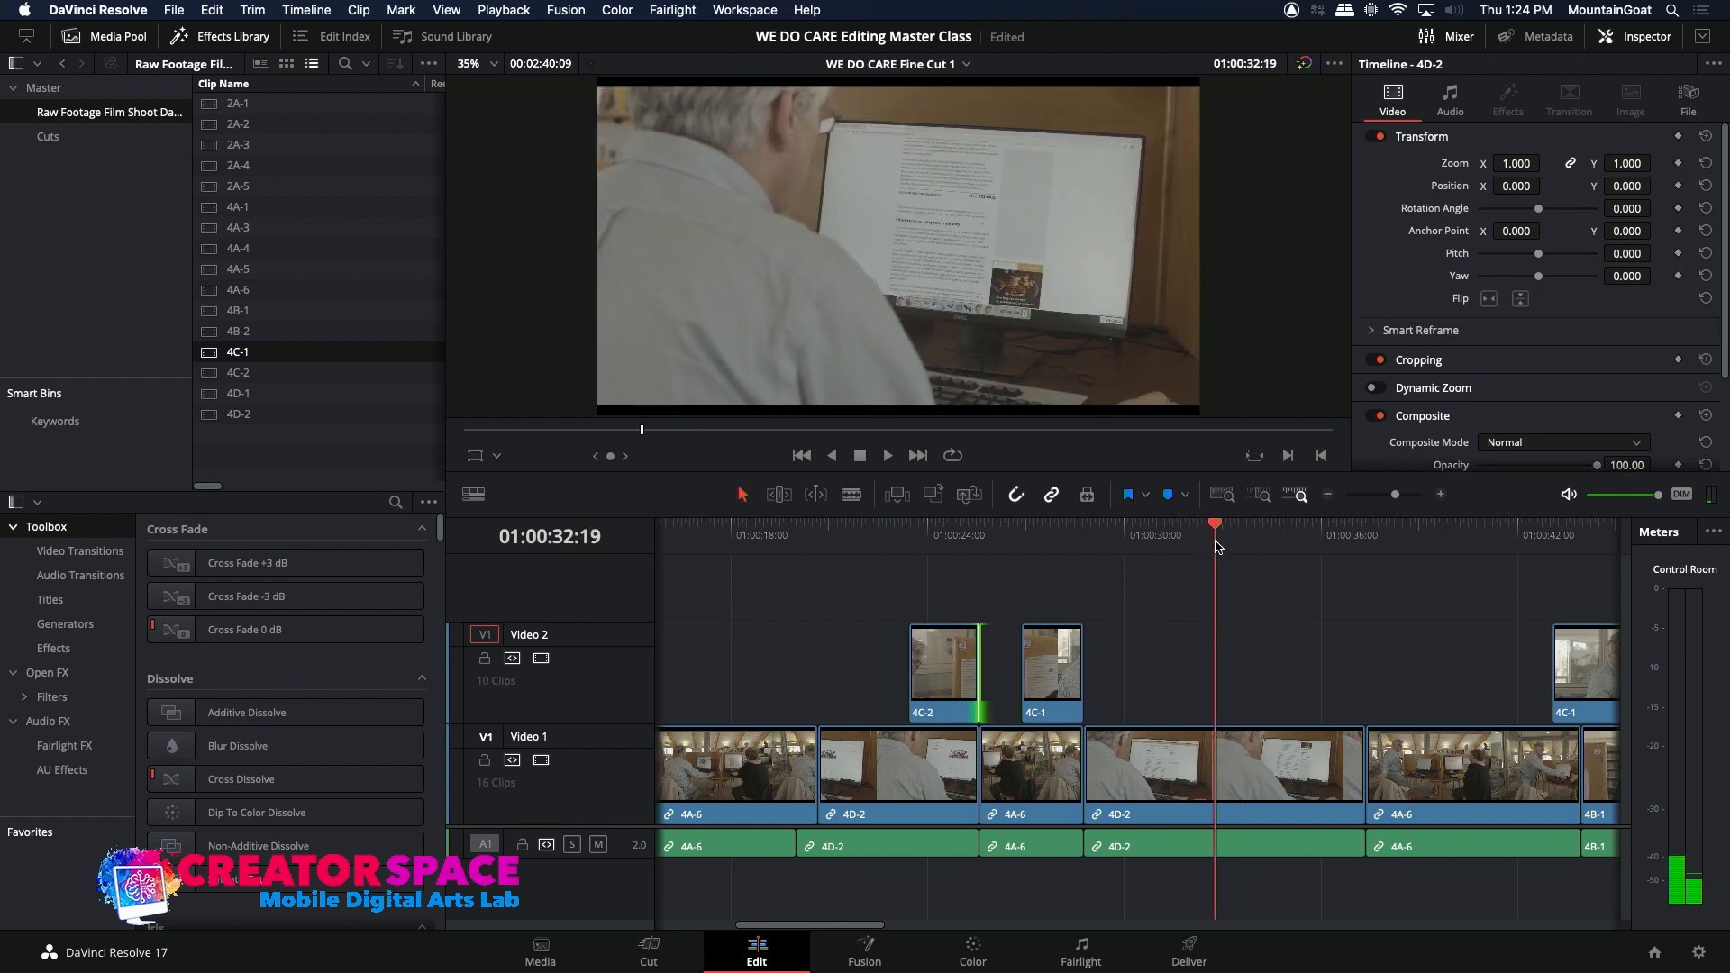
click(931, 495)
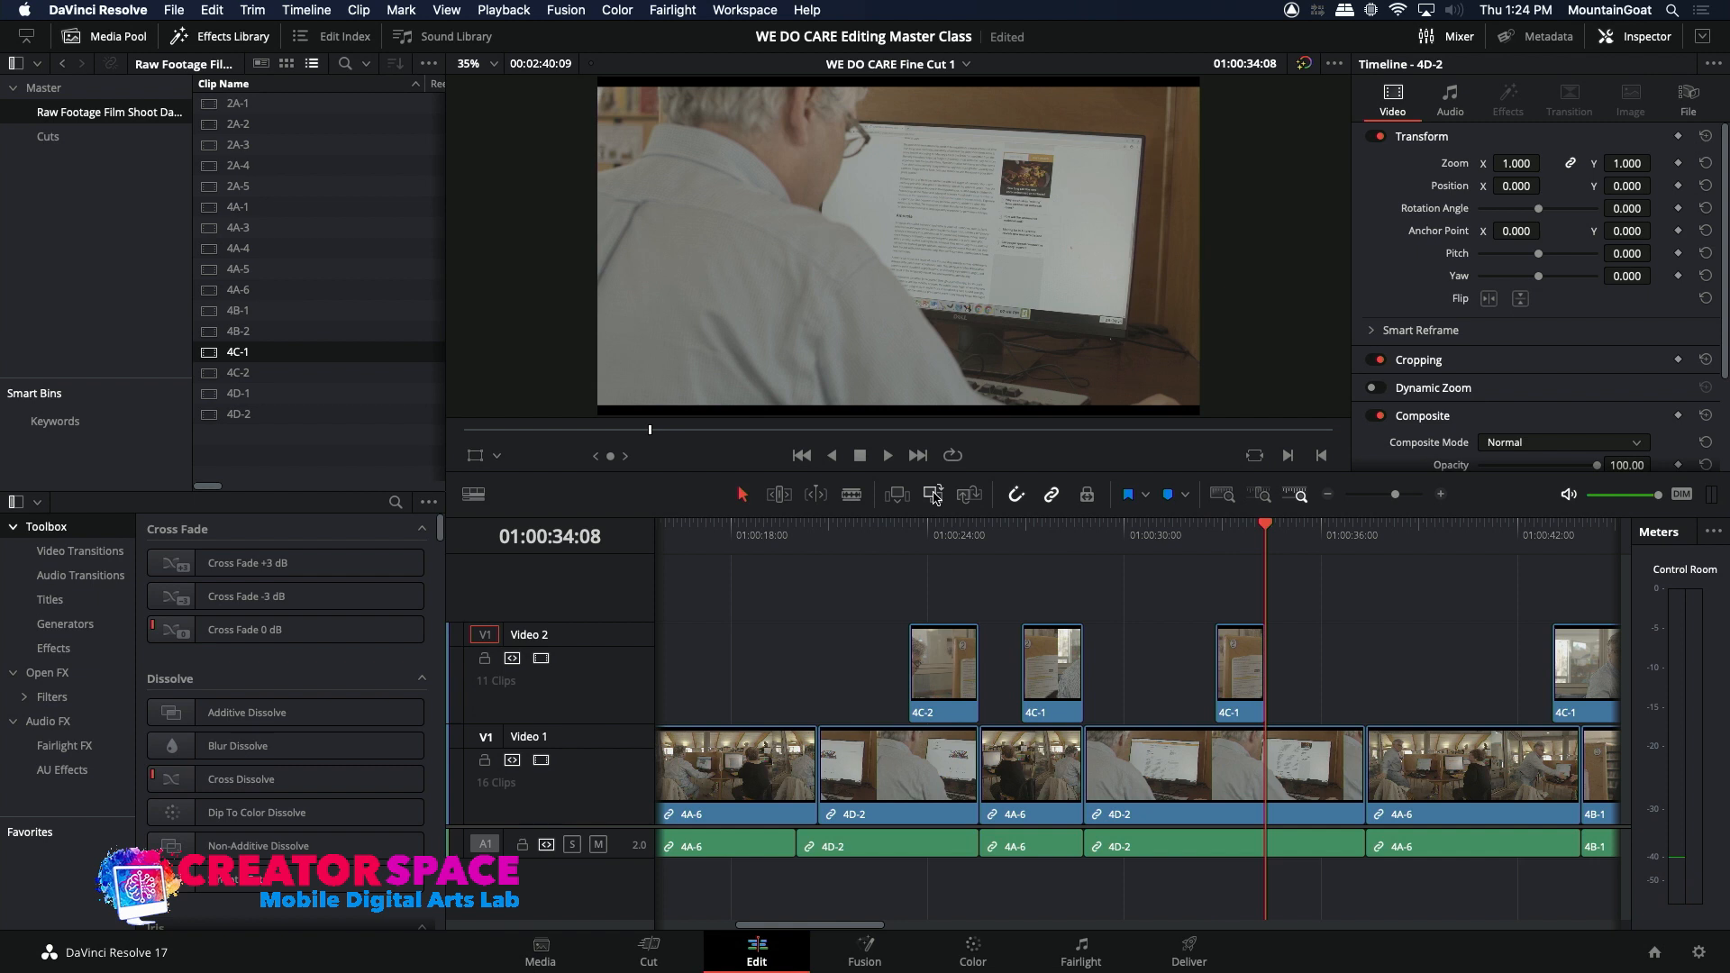
click(1168, 542)
key(space)
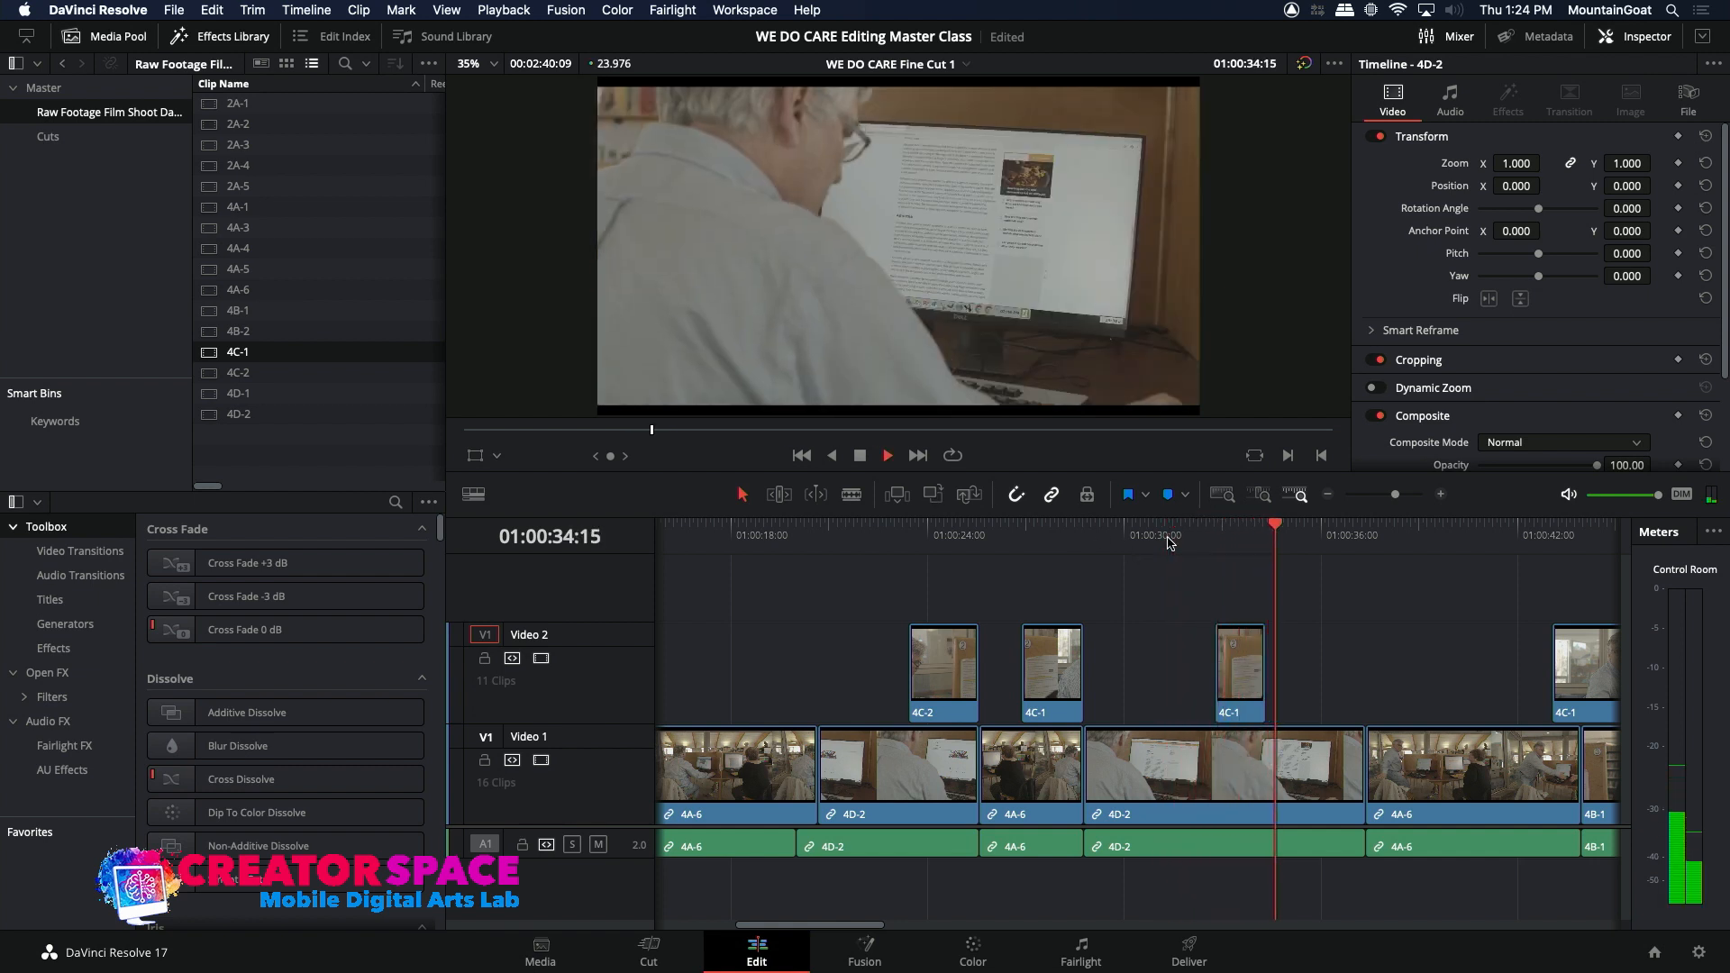
key(space)
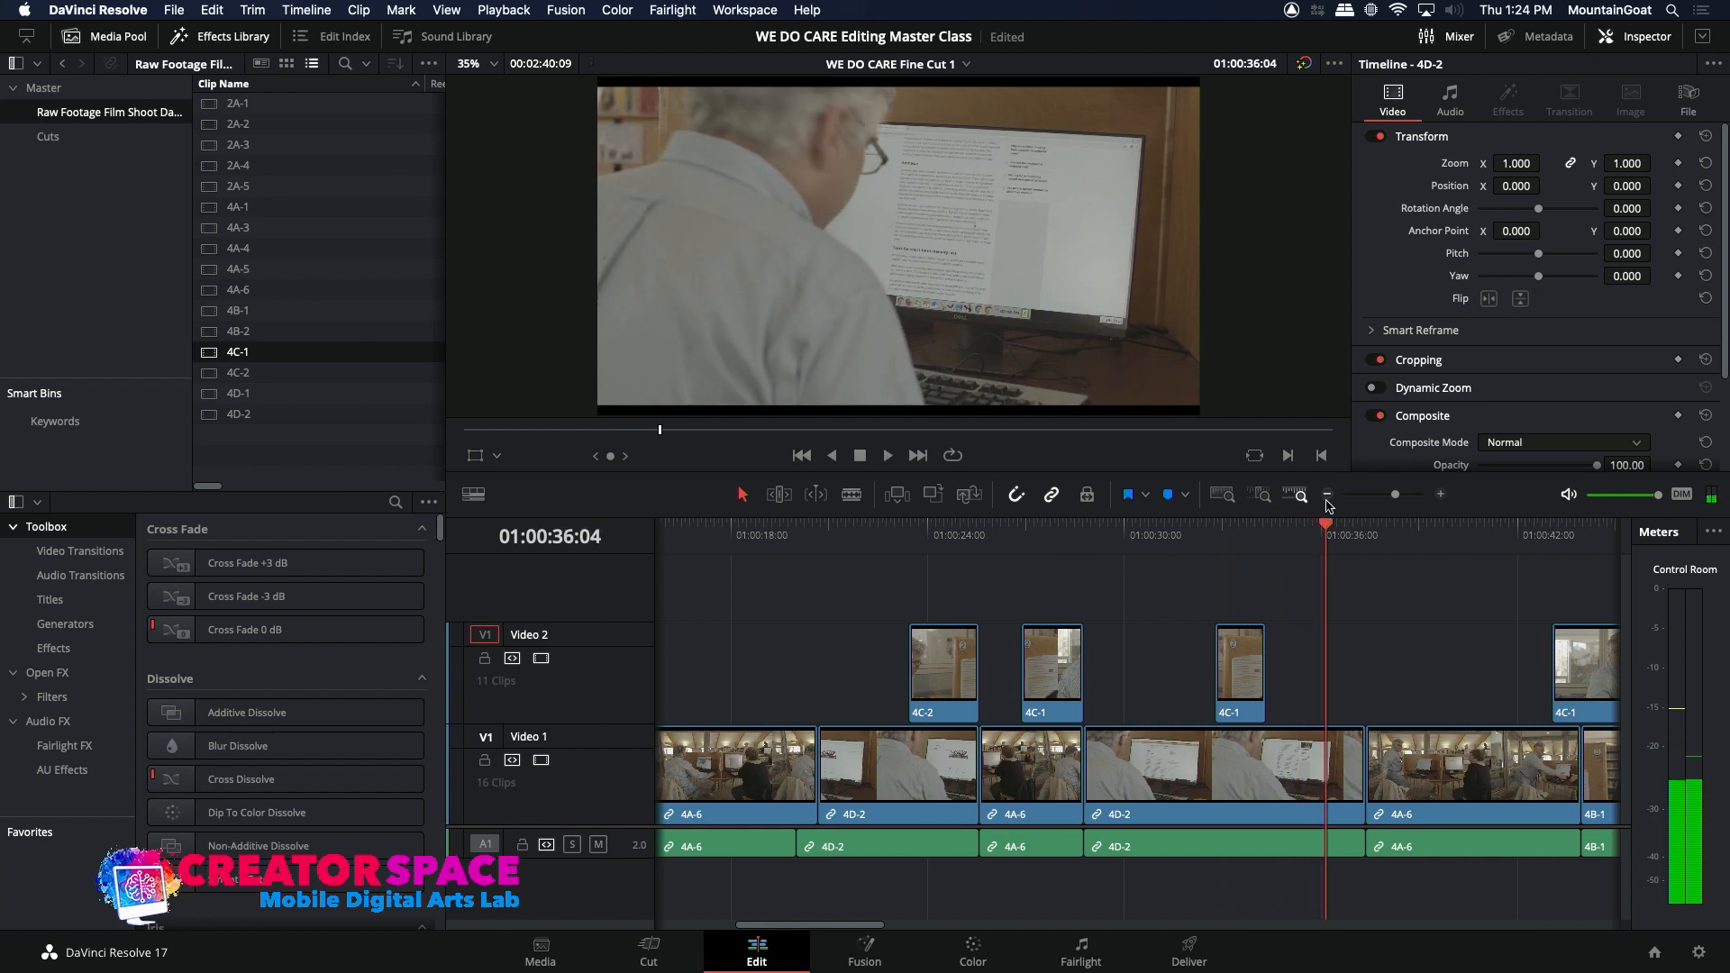
Step: Review a wider stretch of the timeline and play from 01:00:31:17 through the new 4C-1 insert to 01:00:36:09
click(1328, 494)
click(1069, 543)
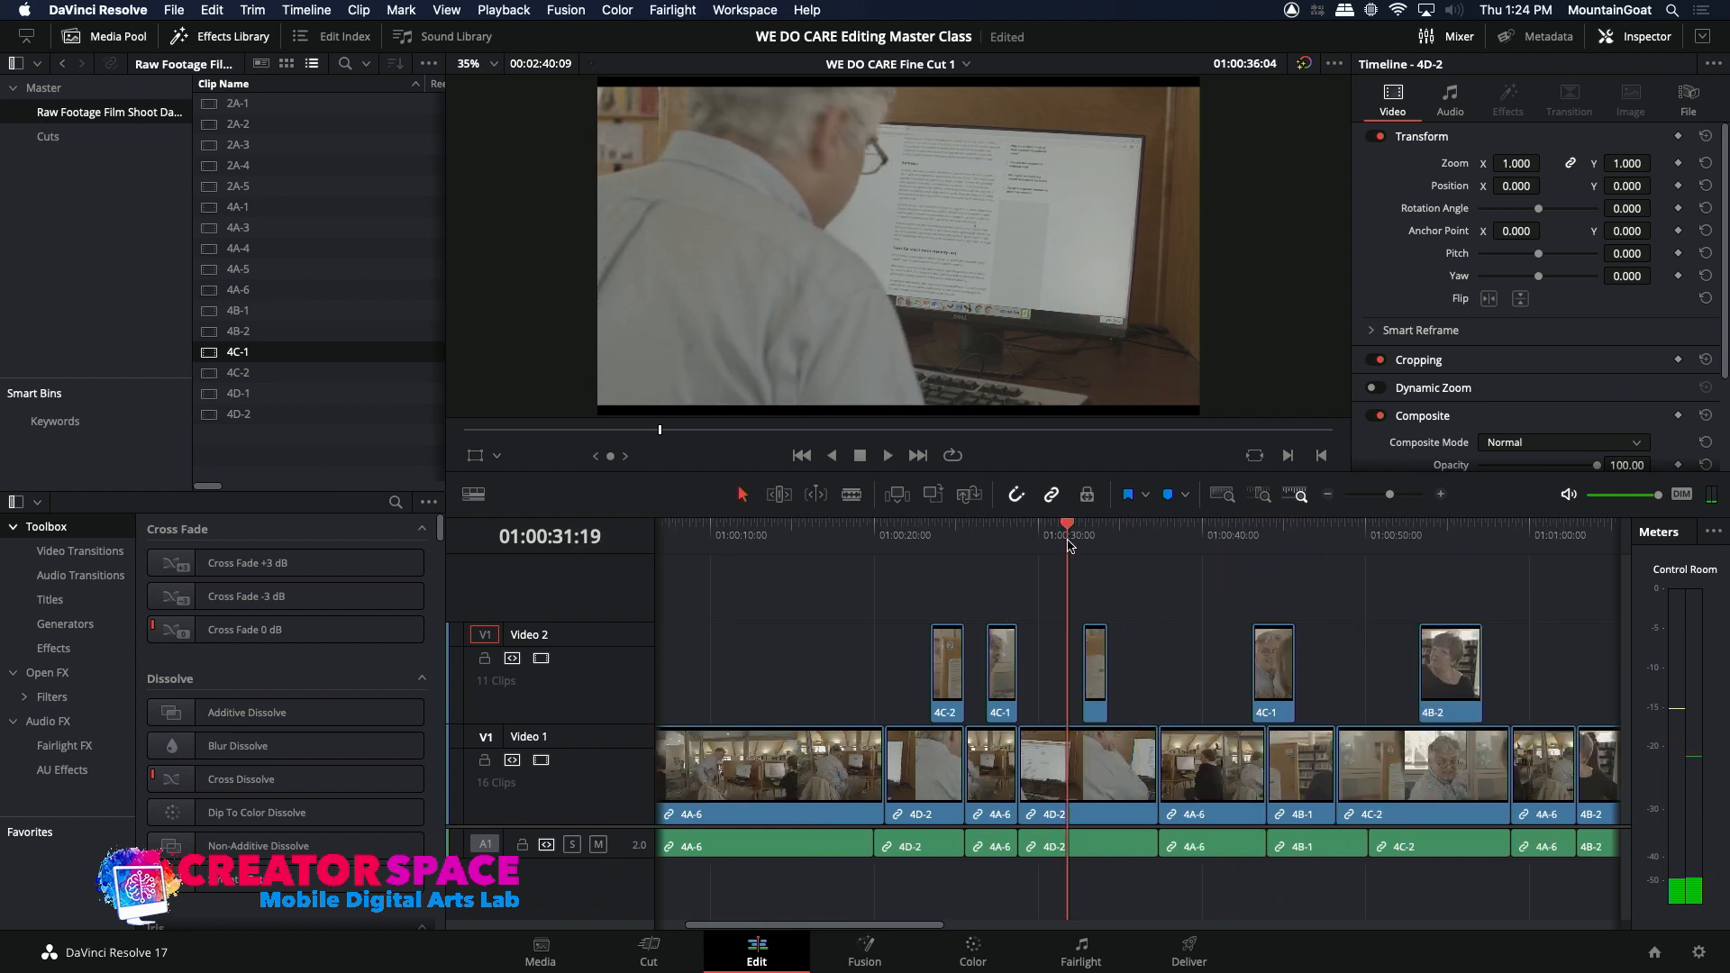
click(753, 543)
drag(759, 548, 823, 555)
click(1066, 546)
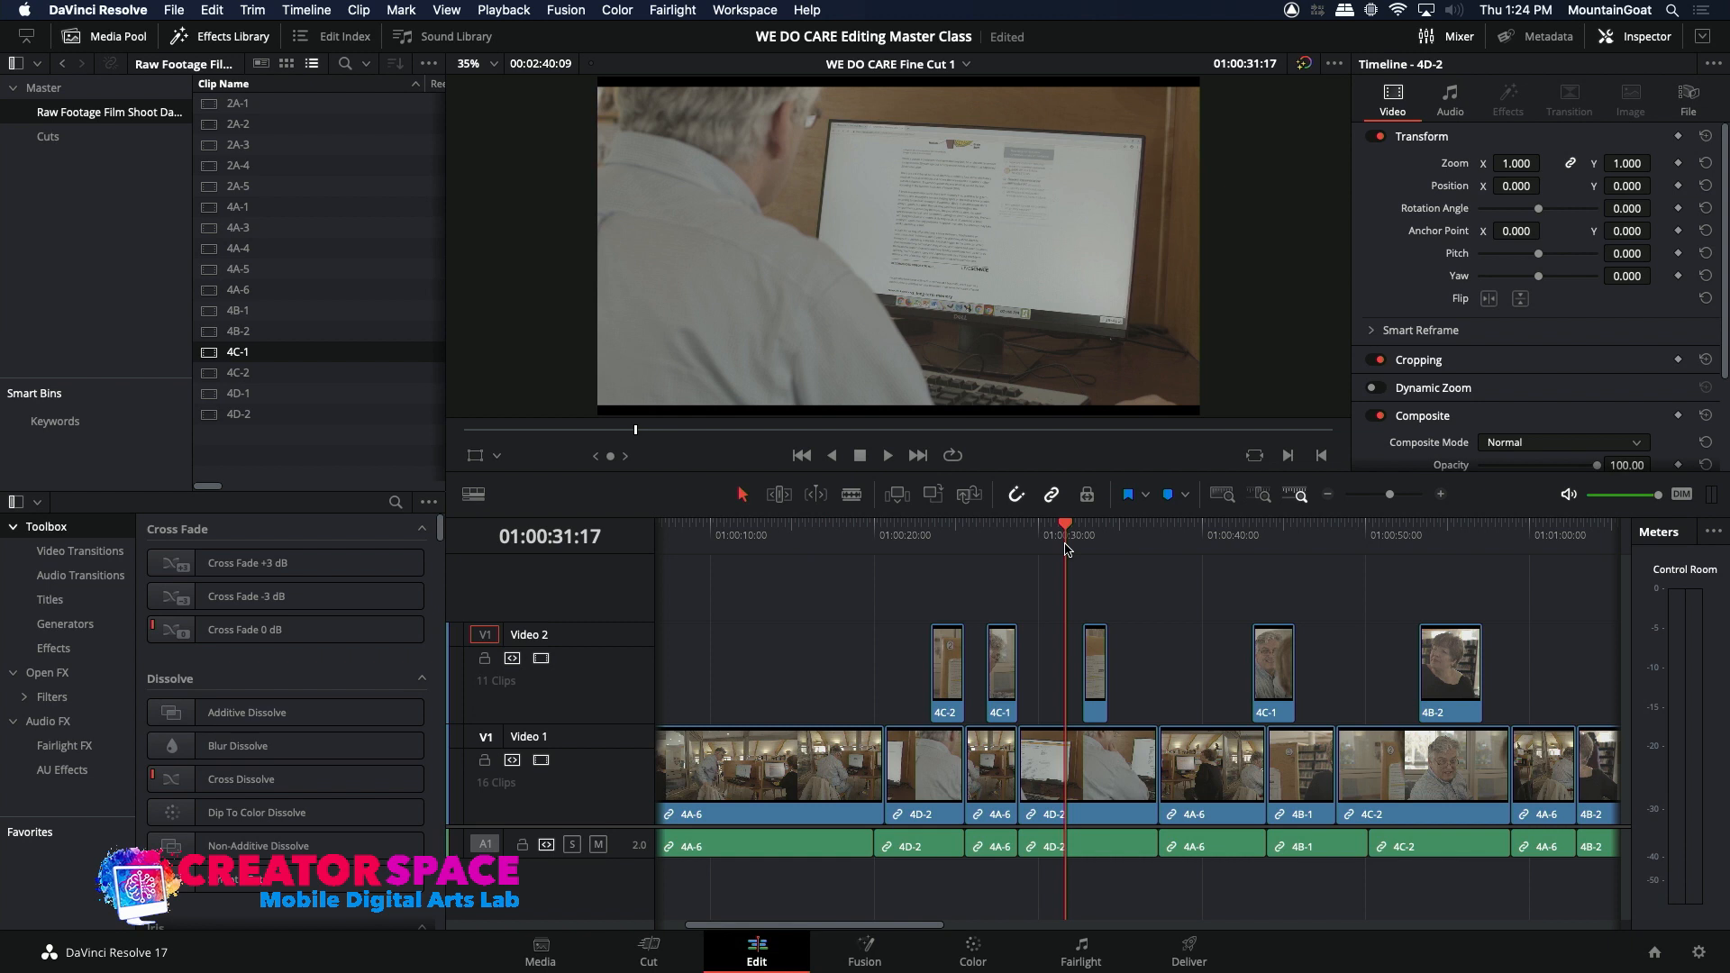
key(space)
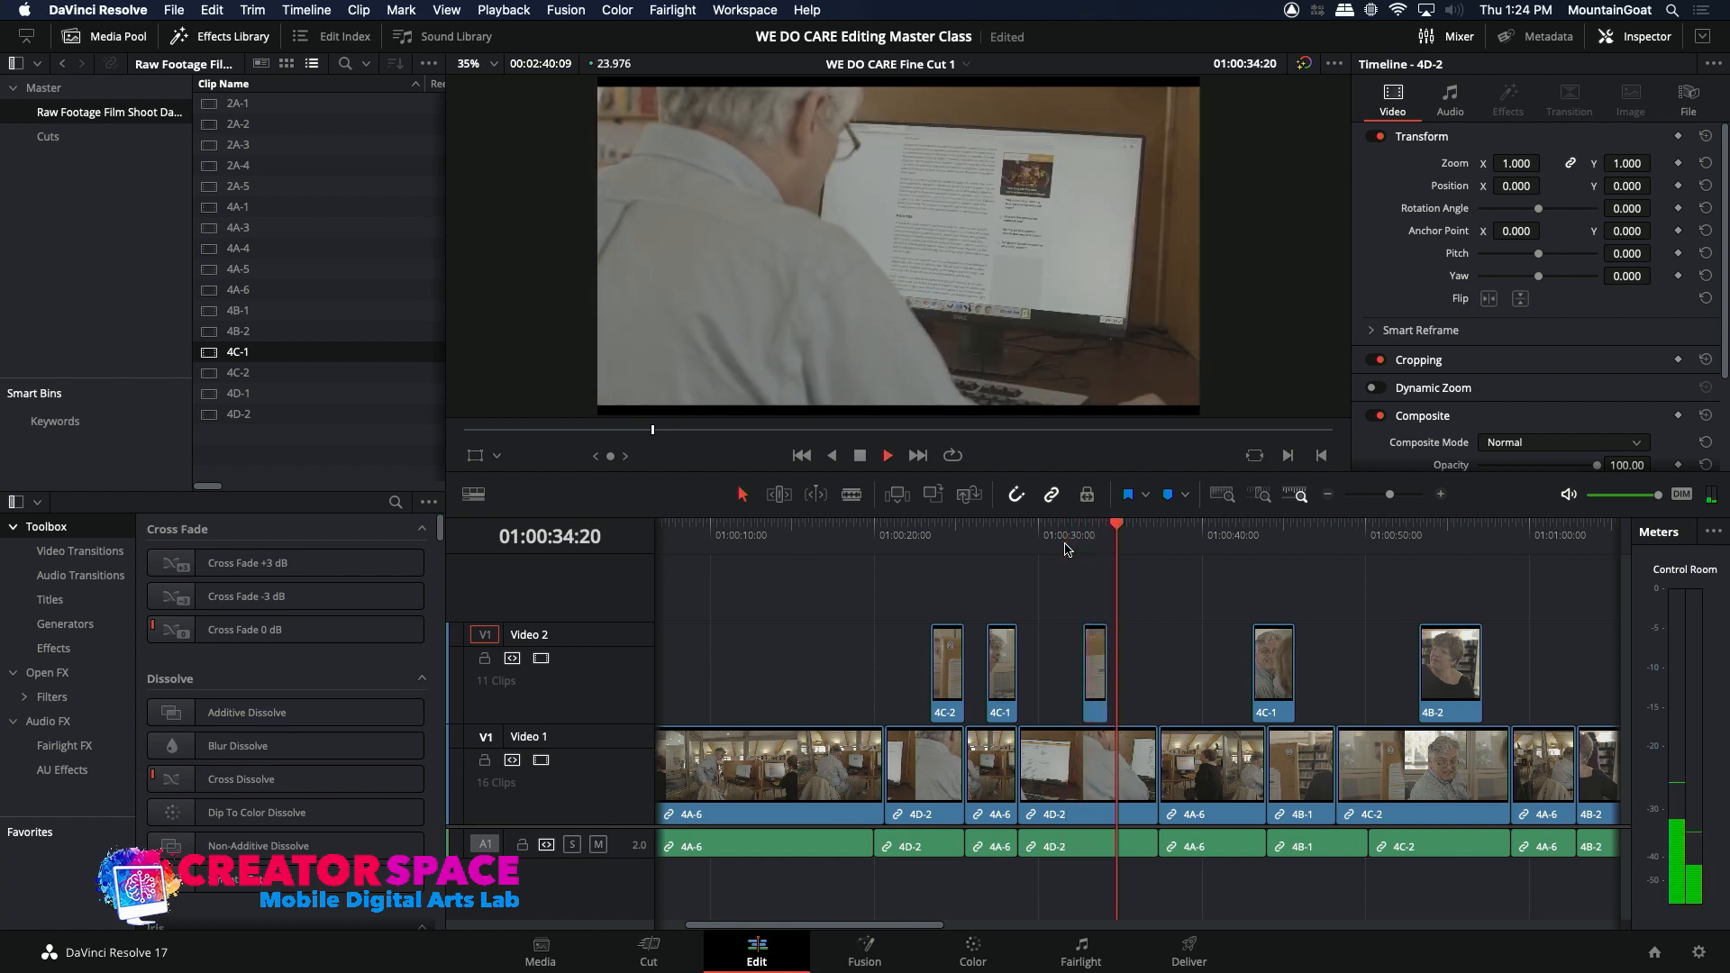
key(space)
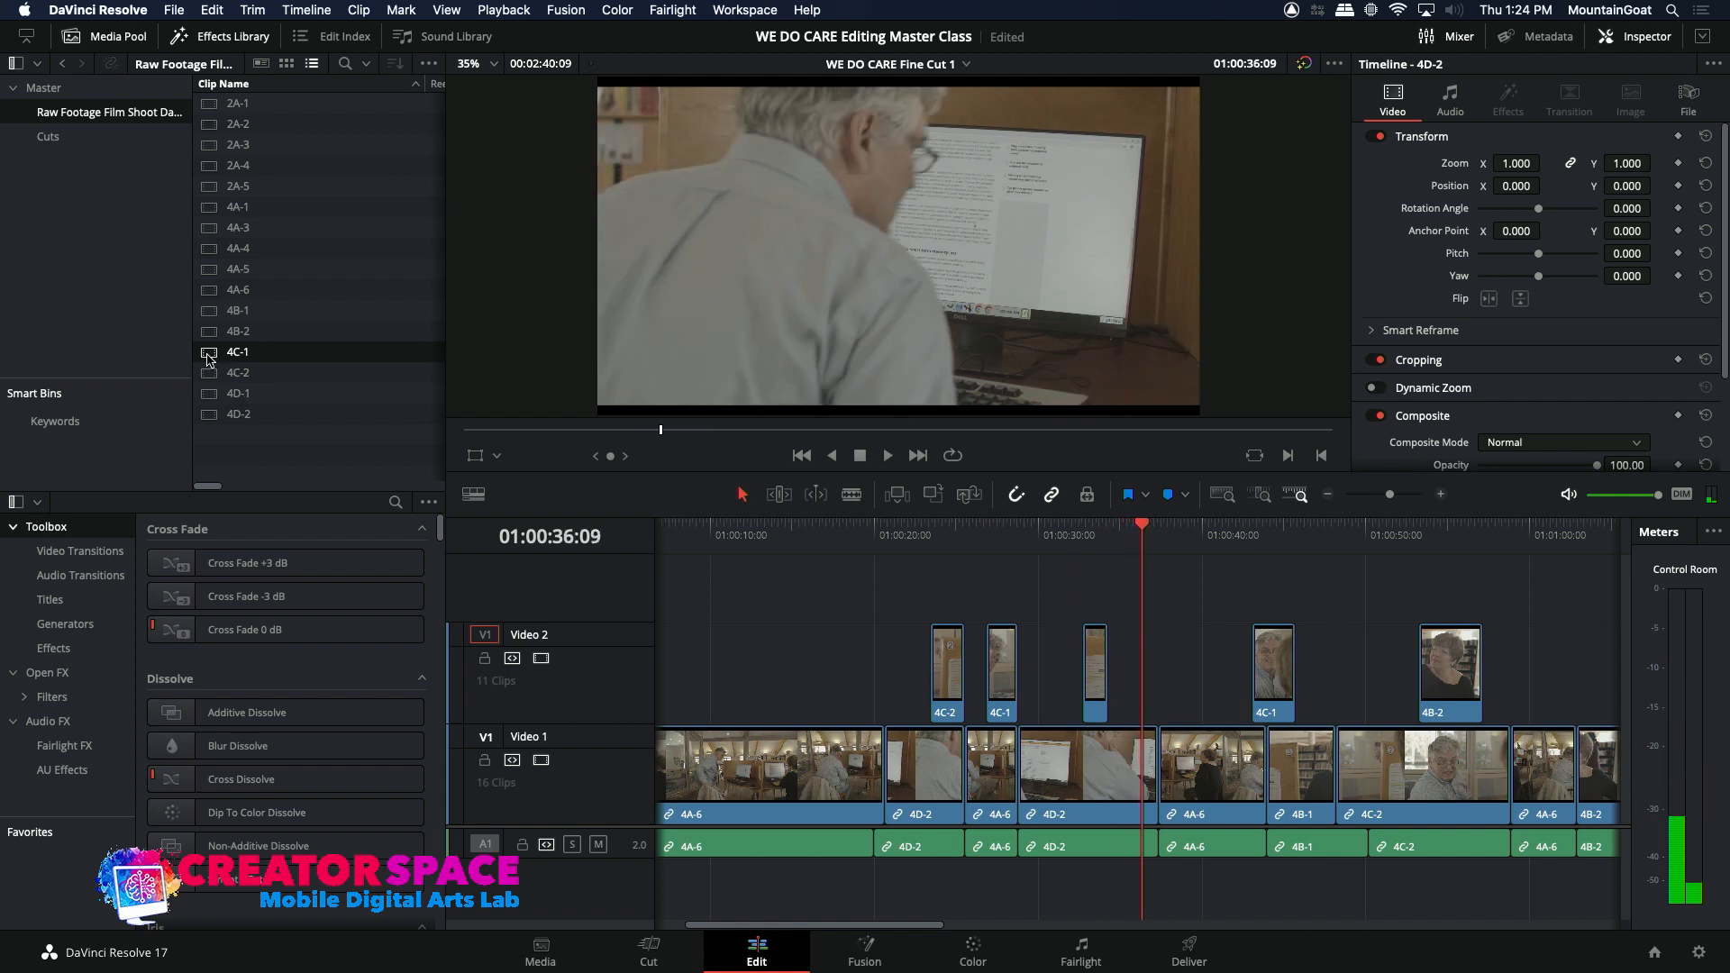
Step: Load source clip 4C-1 and mark a section of 00:00:01:08 ending at 23:46:29:23, showing the man getting up
double_click(208, 358)
key(space)
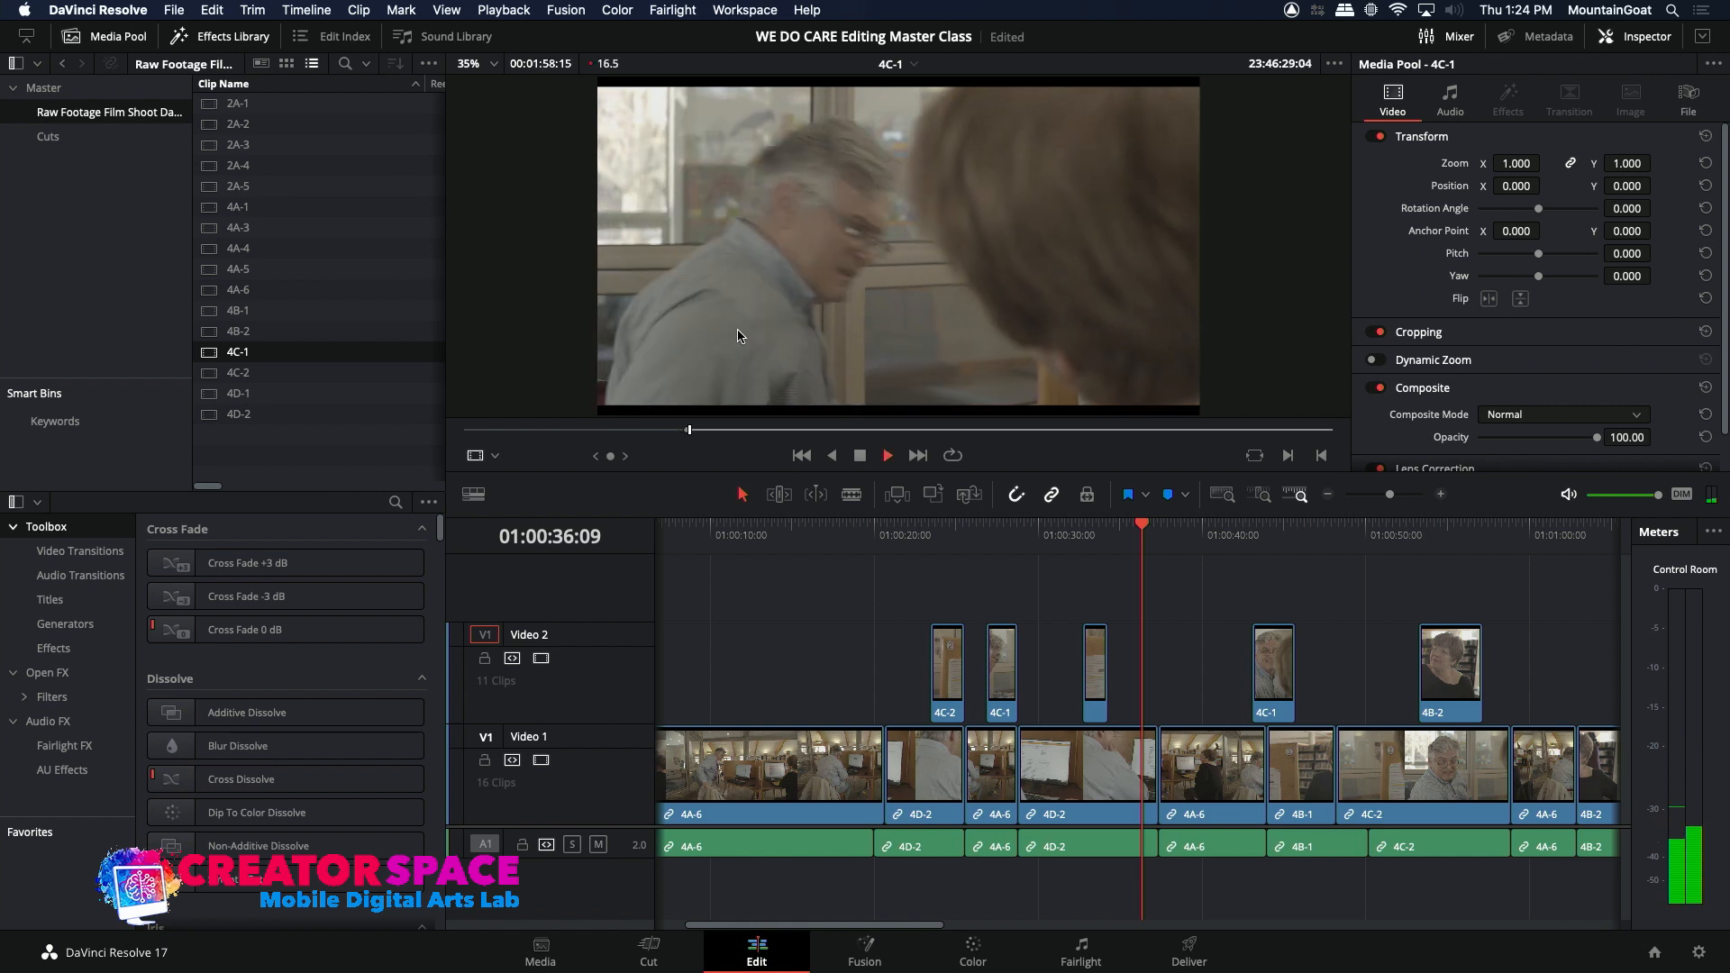
key(space)
key(o)
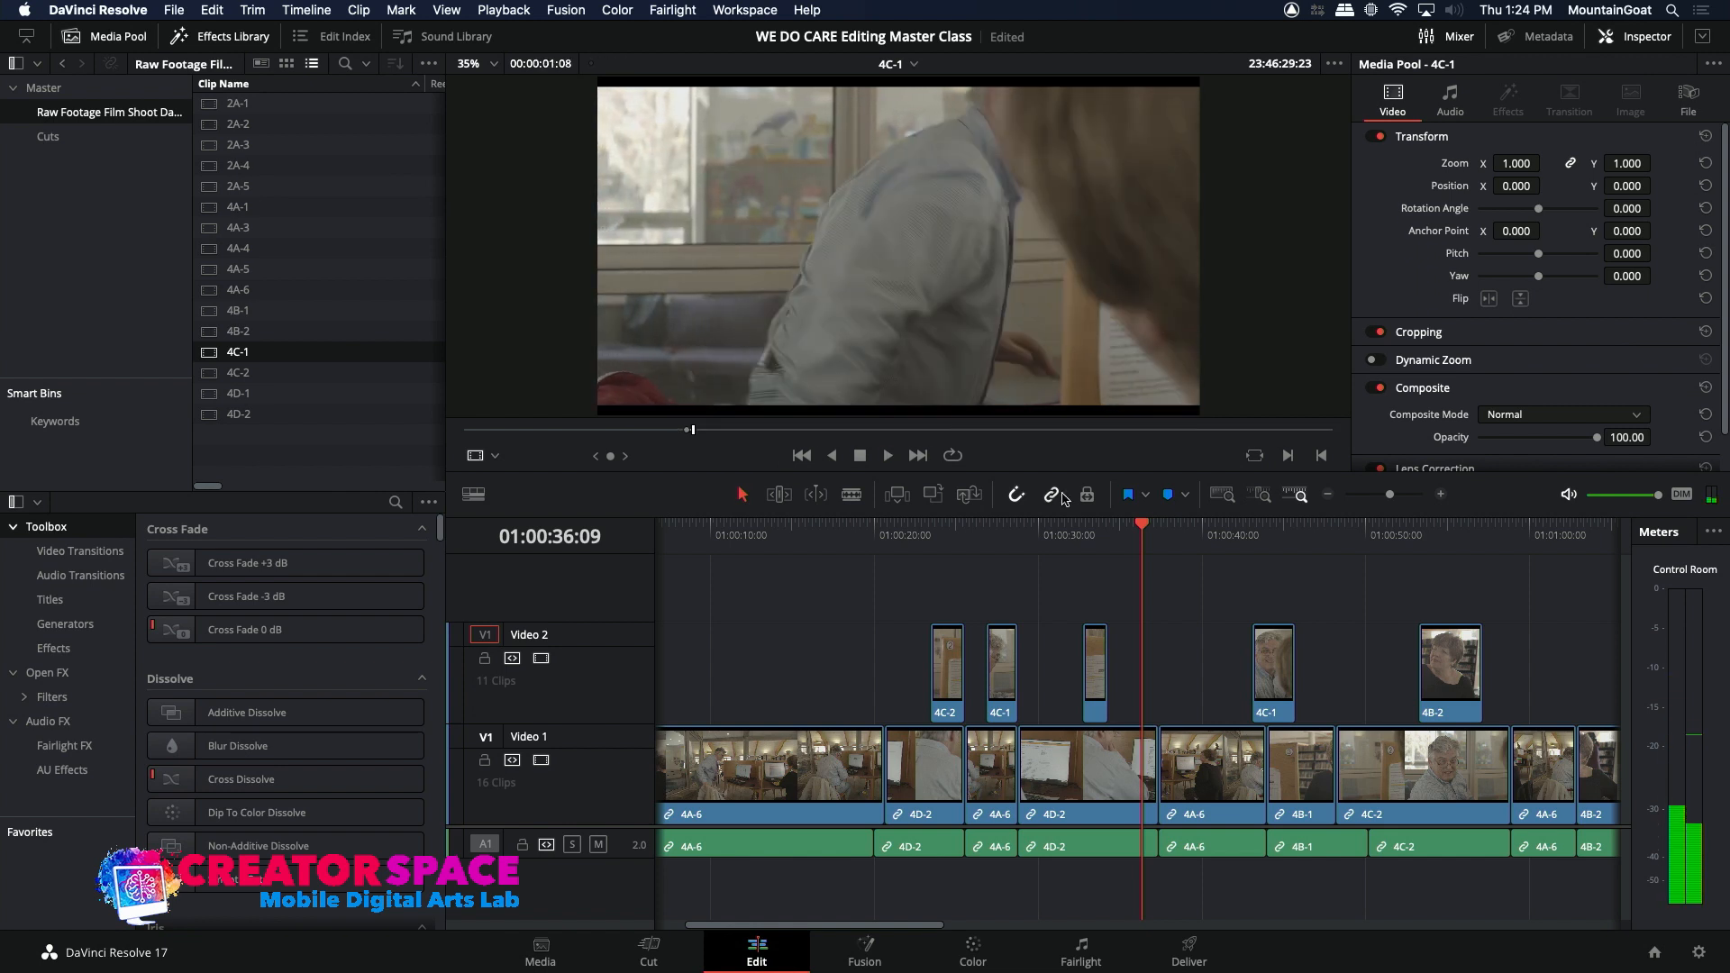
Step: Overwrite the marked 4C-1 section onto Video 2 at 01:00:36:08, bridging the second 4D-2 clip and the following 4A-6 clip
click(1126, 529)
key(space)
key(space)
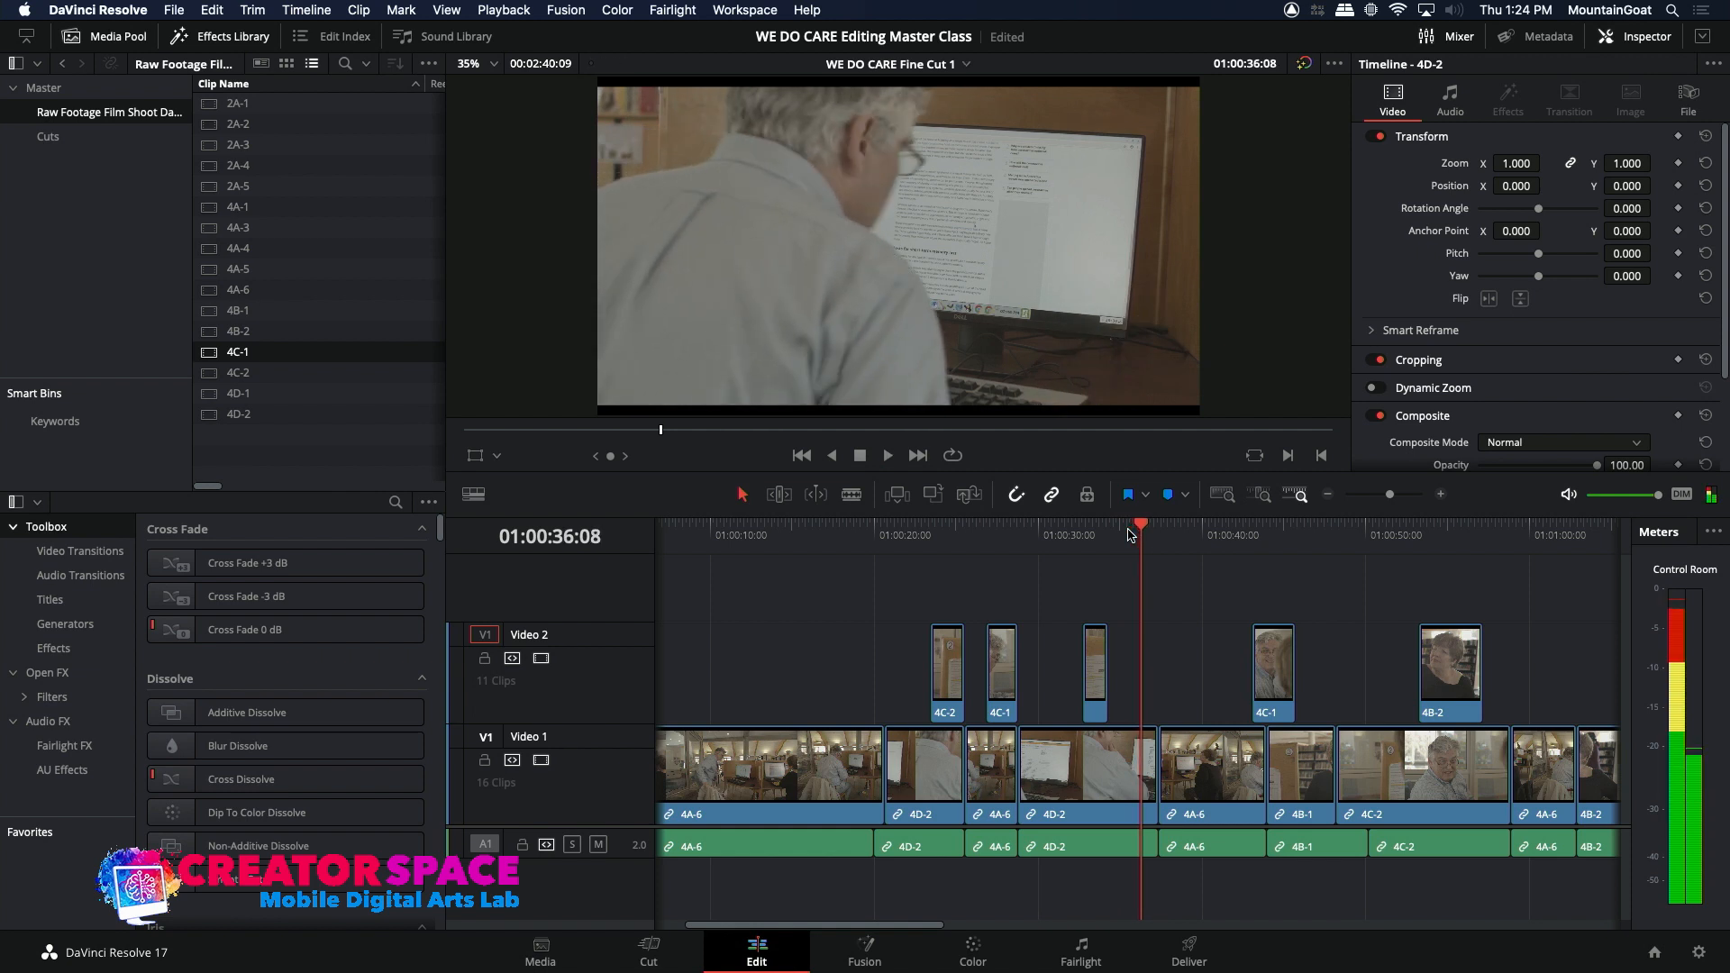
click(935, 495)
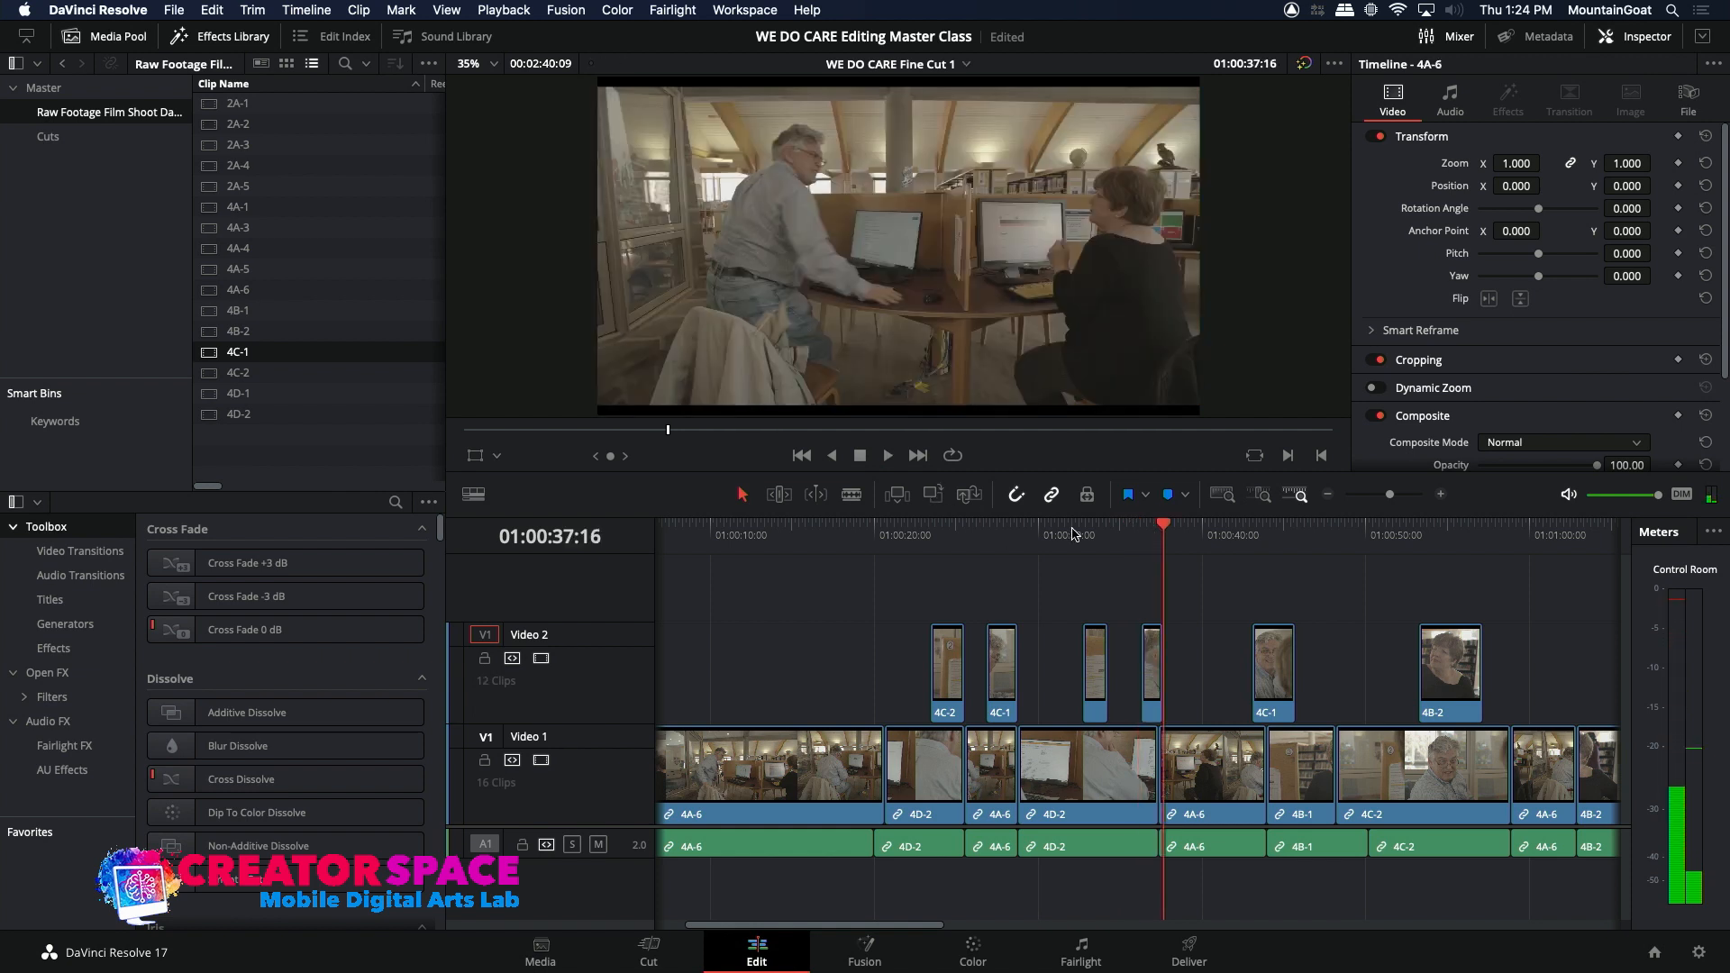
Step: Play the cuts around the 4C-1 insert that bridges the second 4D-2 clip and the following 4A-6 clip
key(Up)
key(Up)
key(space)
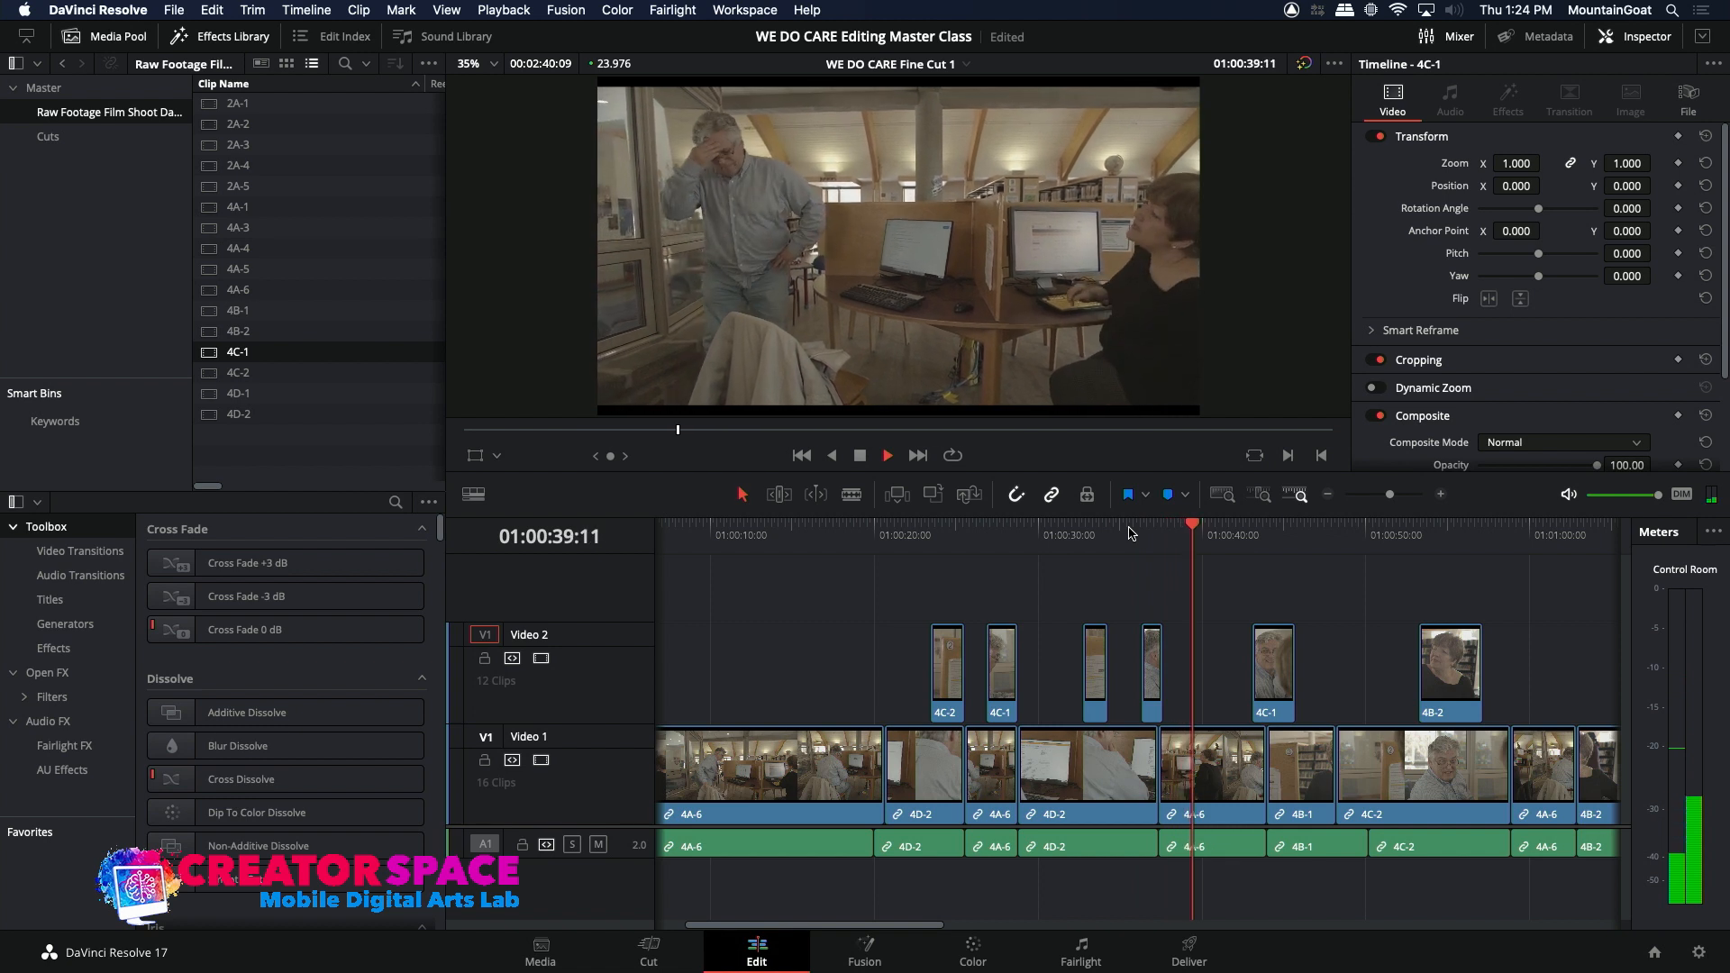
click(1117, 533)
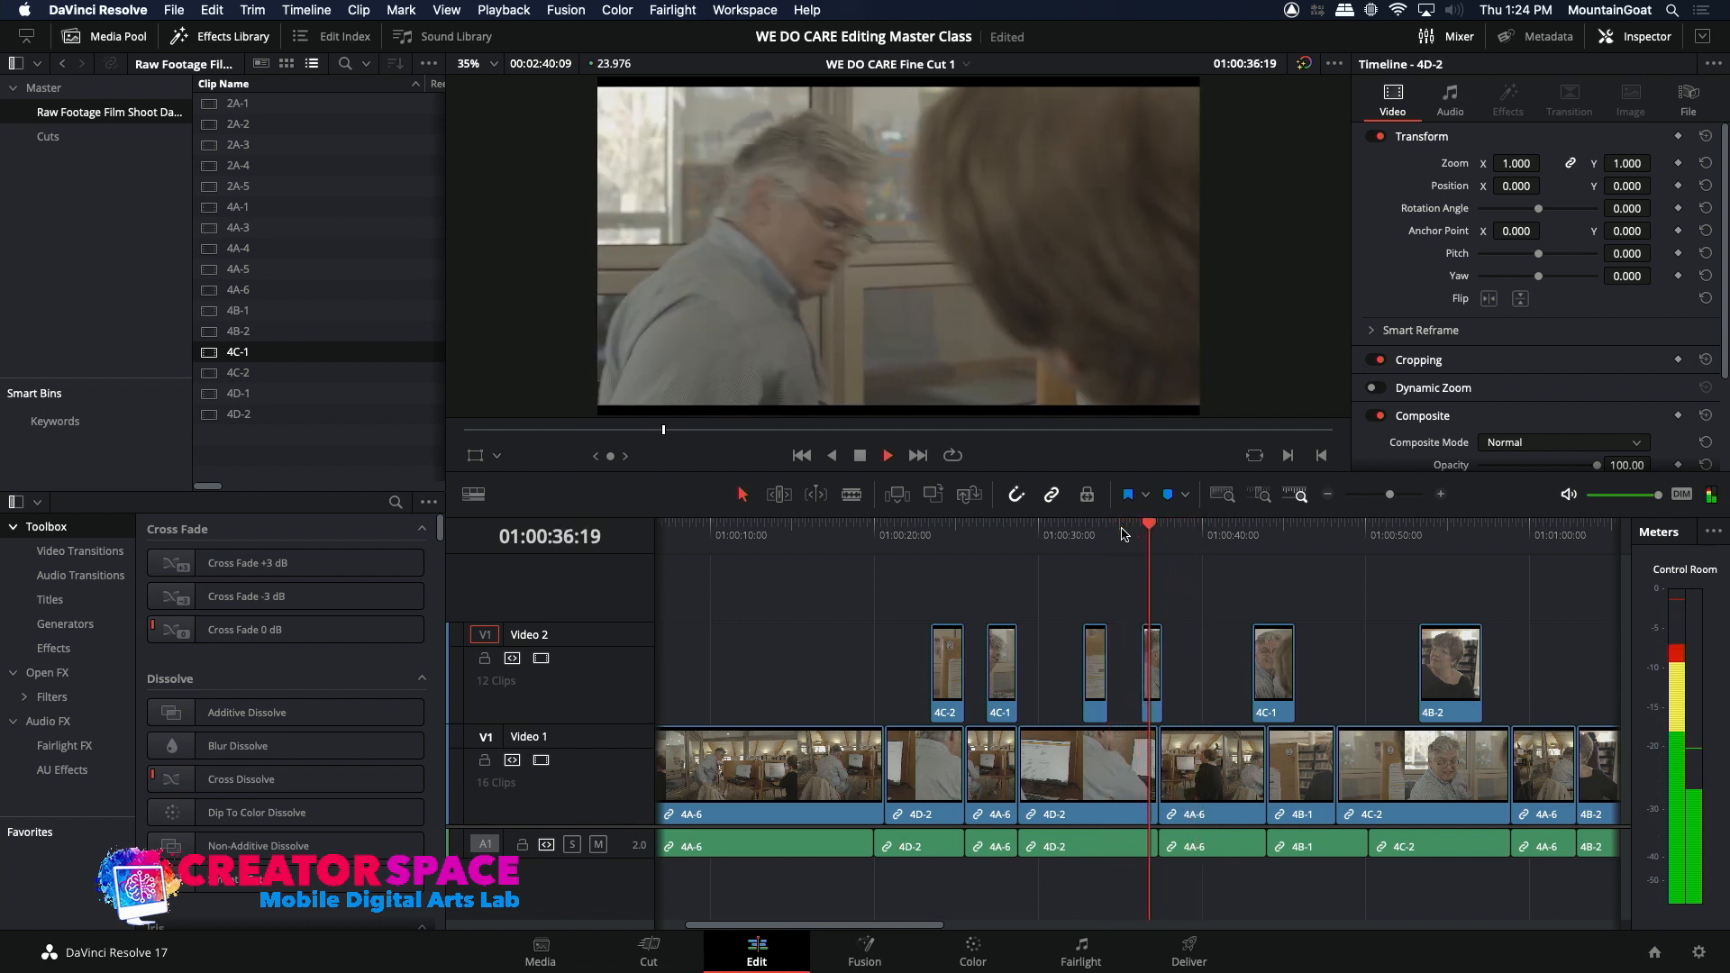
key(space)
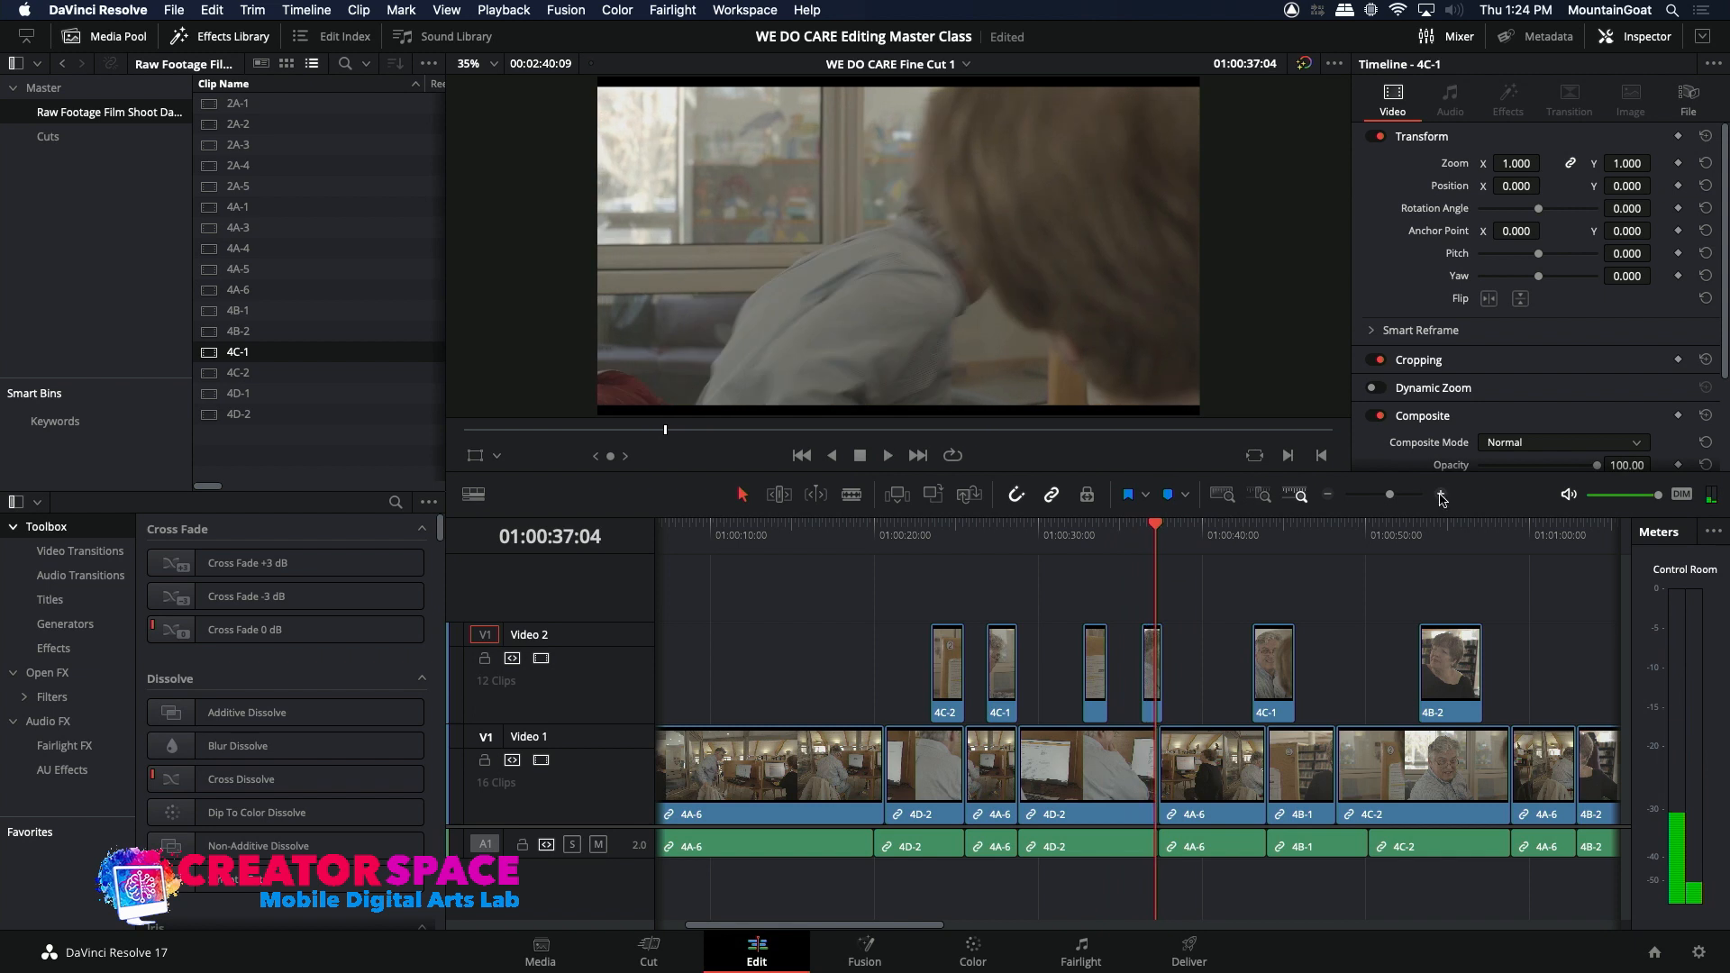
Step: Nudge the 4C-1 insert at 01:00:36:08 on Video 2 a few frames earlier
click(1440, 495)
click(1074, 537)
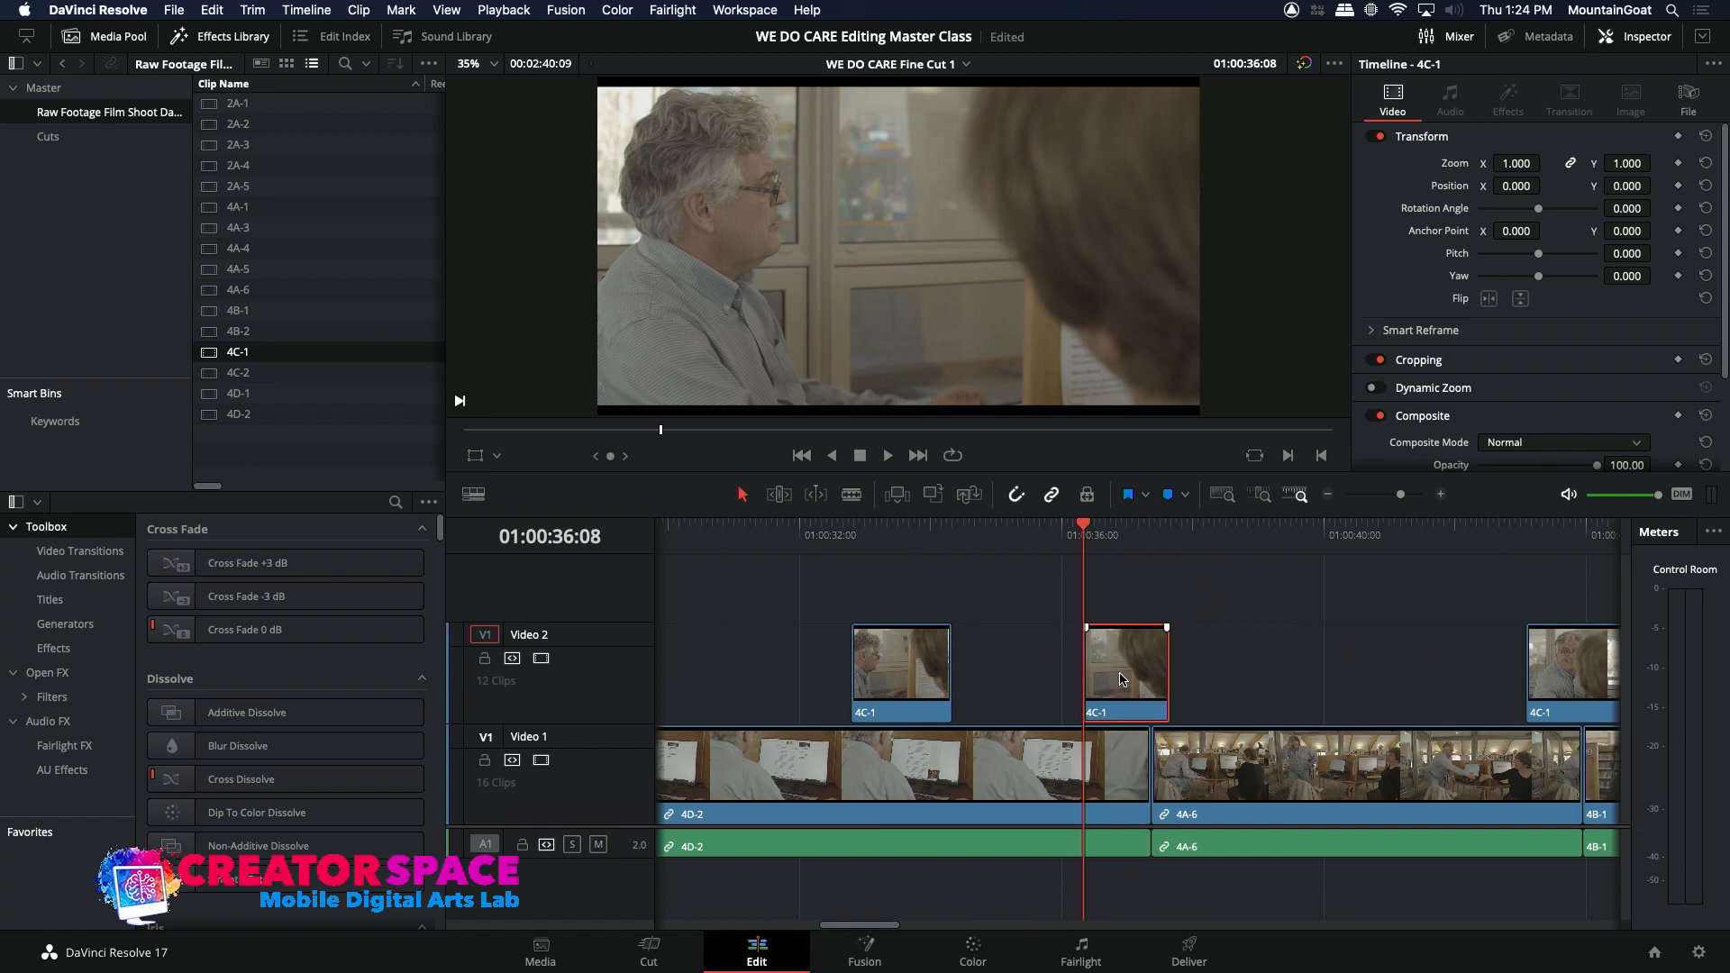
key(comma)
key(period)
key(comma)
key(comma)
key(comma)
key(comma)
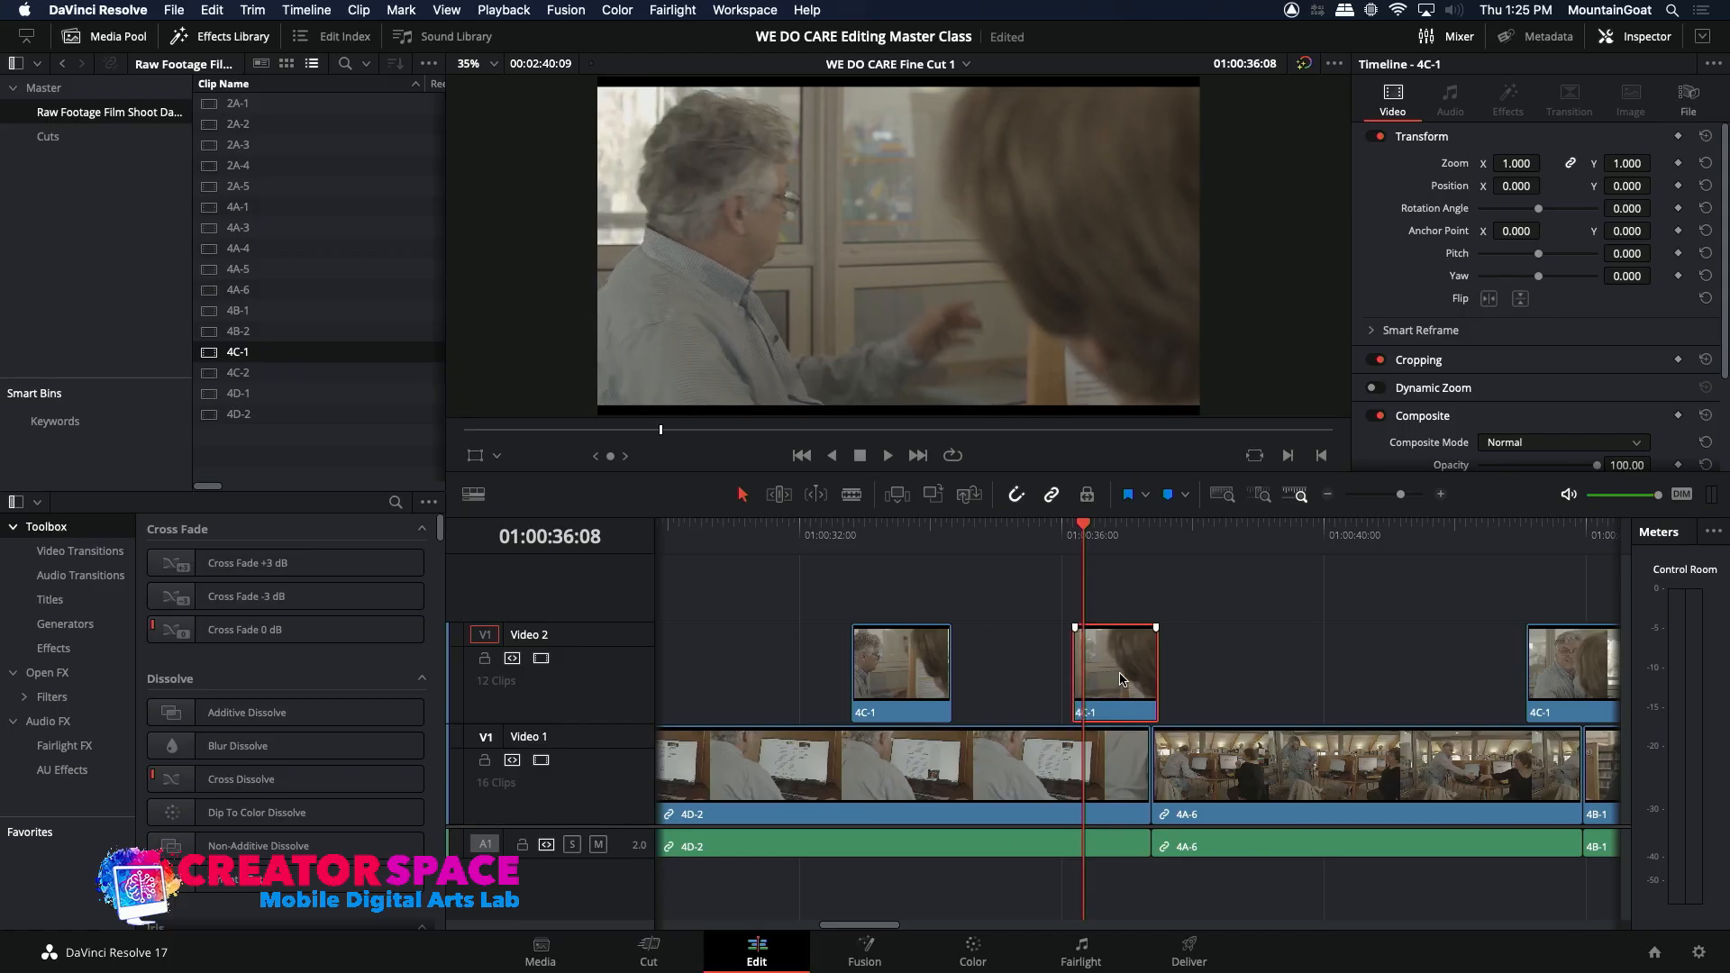
Step: Step through the frames around the nudged 4C-1 insert's start and play the edit from 01:00:35:15 into the 4A-6 clip
key(Left)
key(Left)
key(Left)
key(Left)
key(Left)
key(Left)
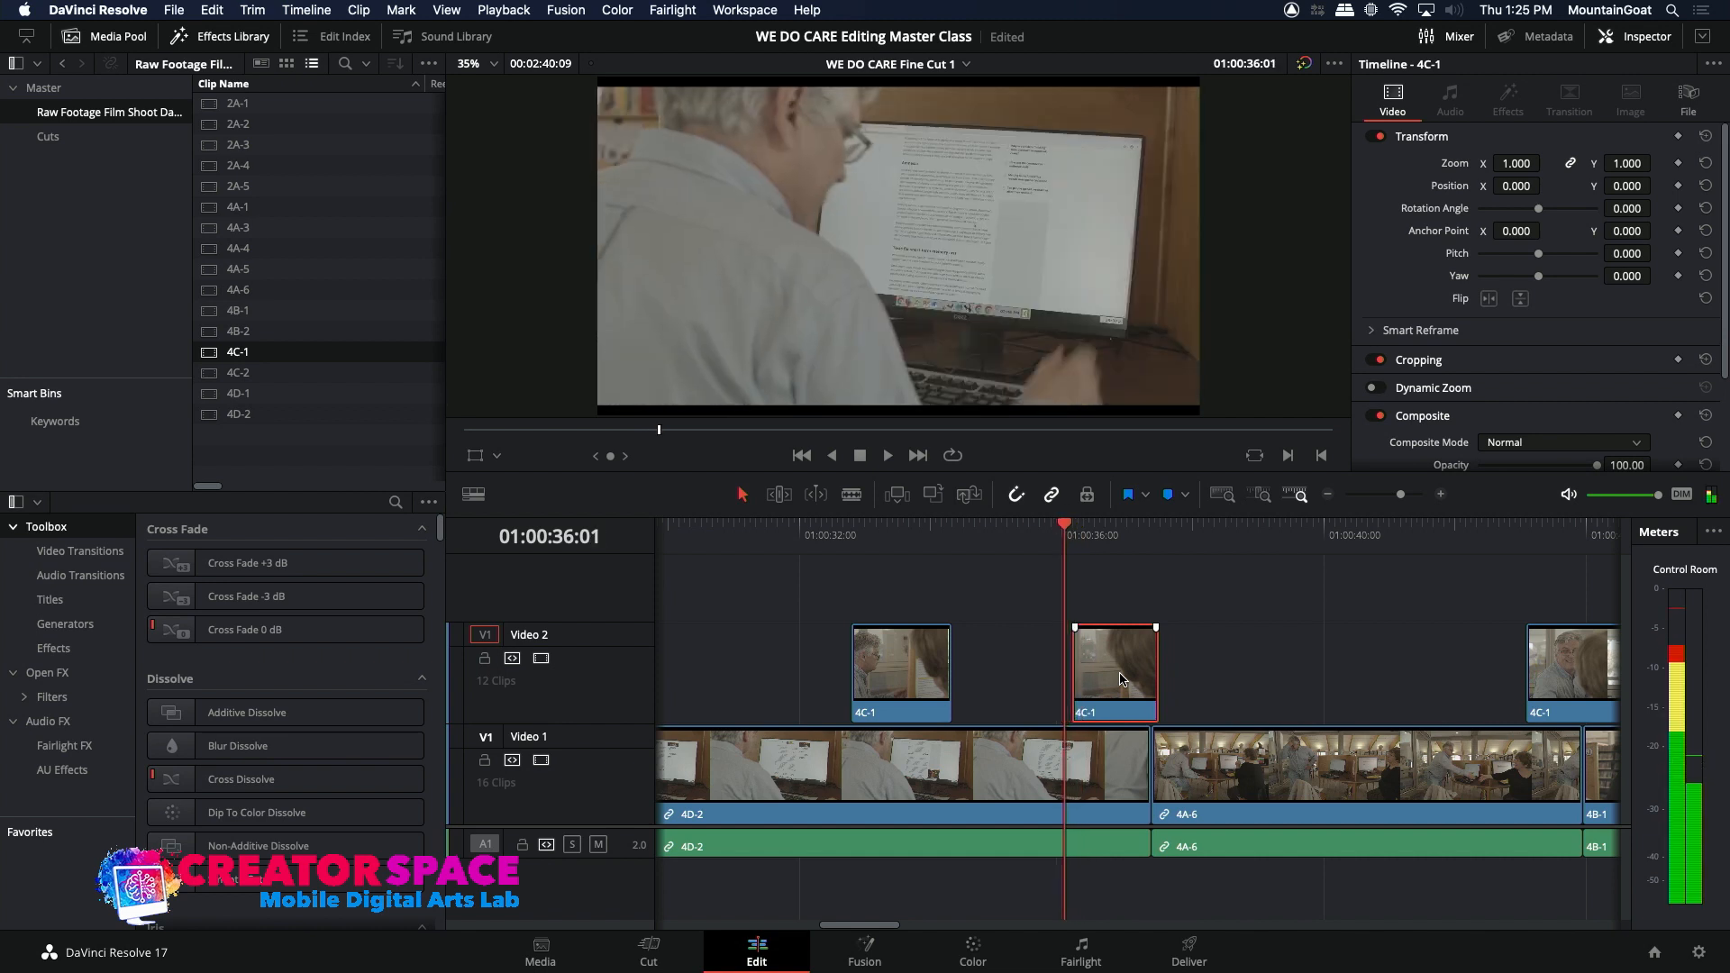
key(Right)
key(Right)
key(Right)
key(Right)
key(Right)
key(Right)
key(Right)
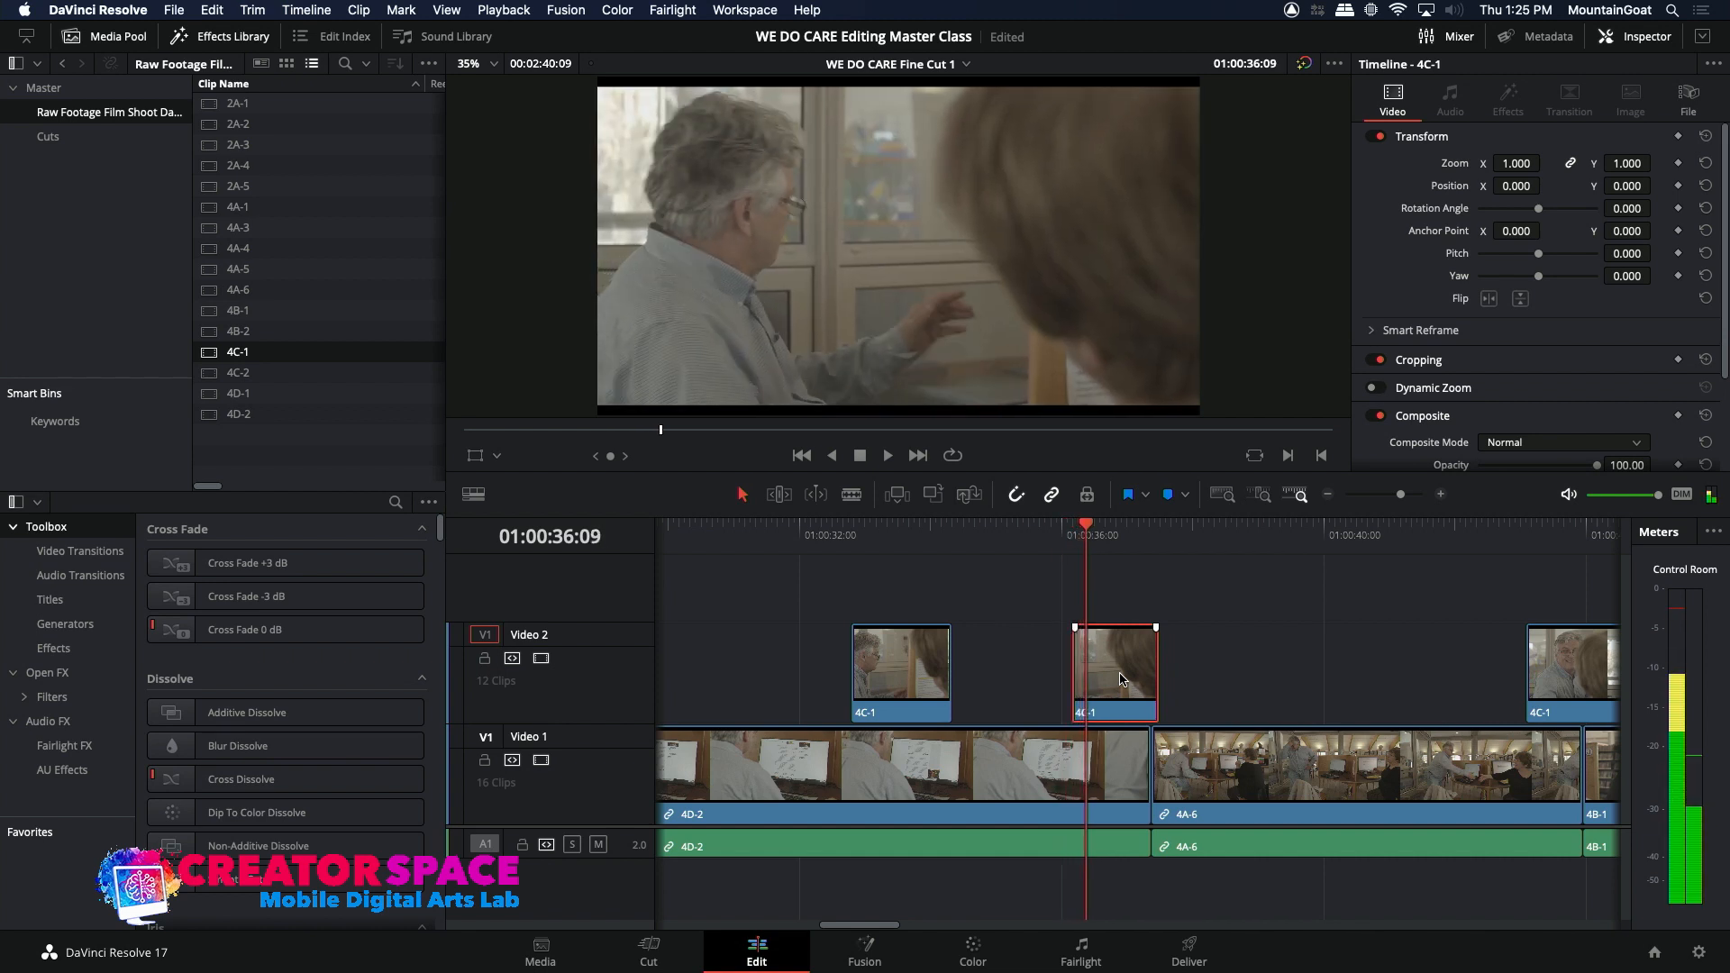
click(1043, 549)
key(space)
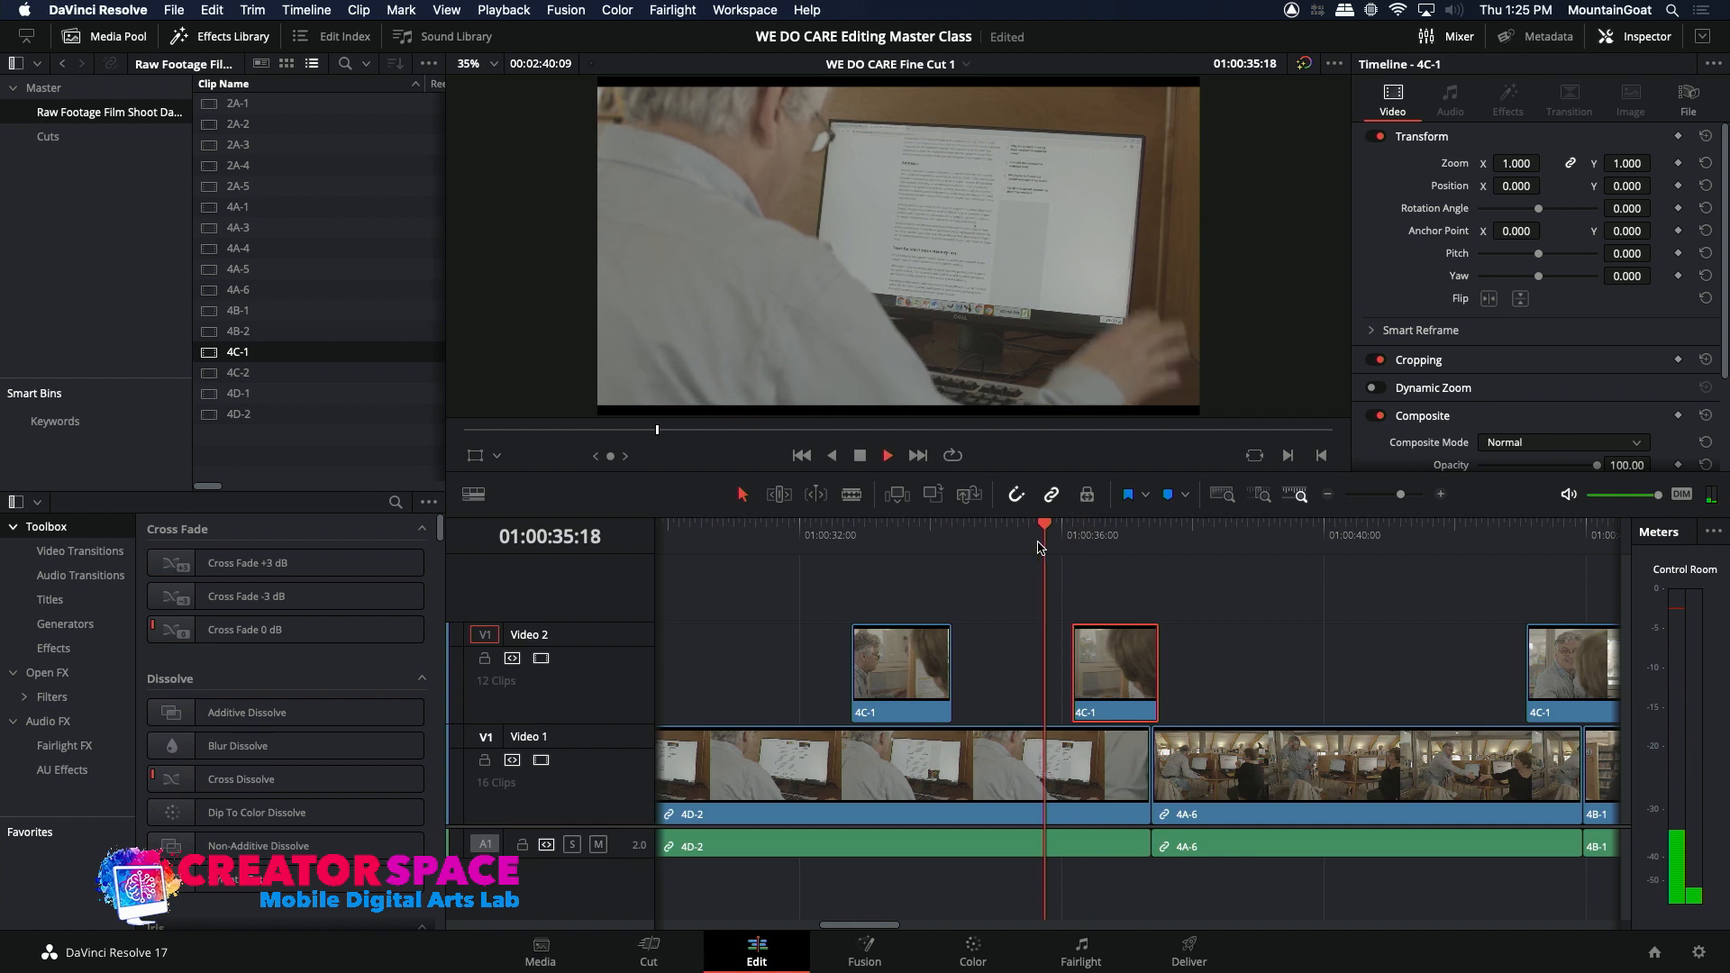
click(1040, 547)
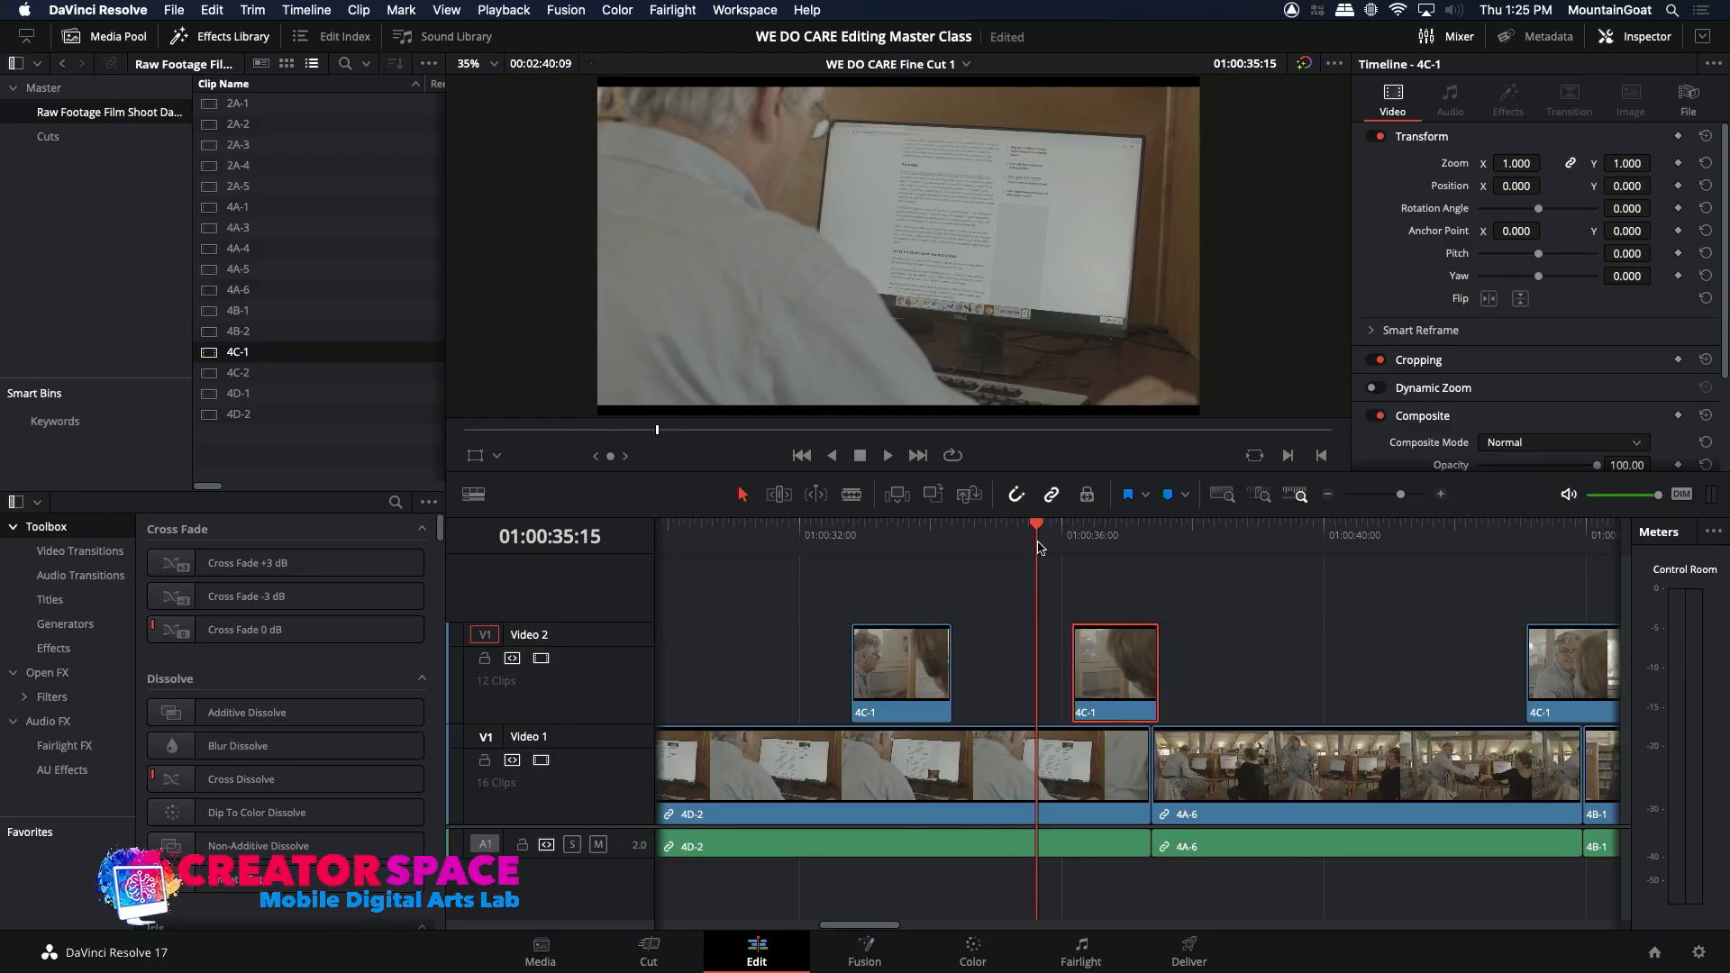
key(space)
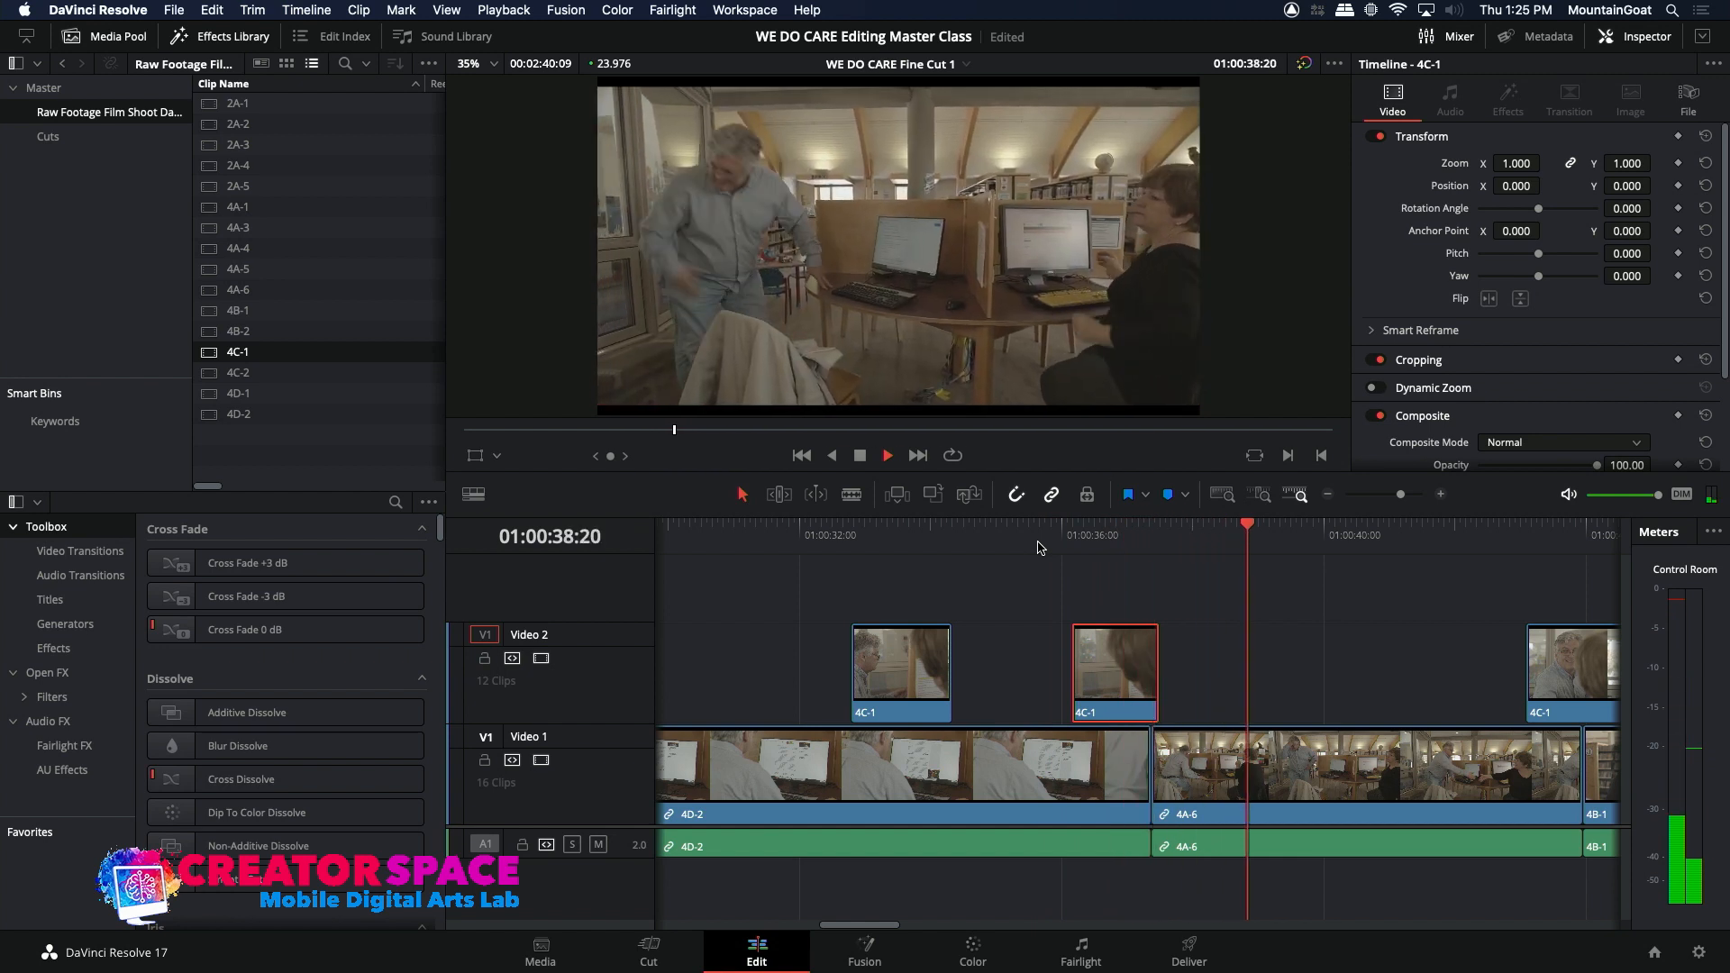
key(space)
Step: Review the first 4A-6 clip on a wider timeline and park the playhead at 01:00:12:09
click(1326, 496)
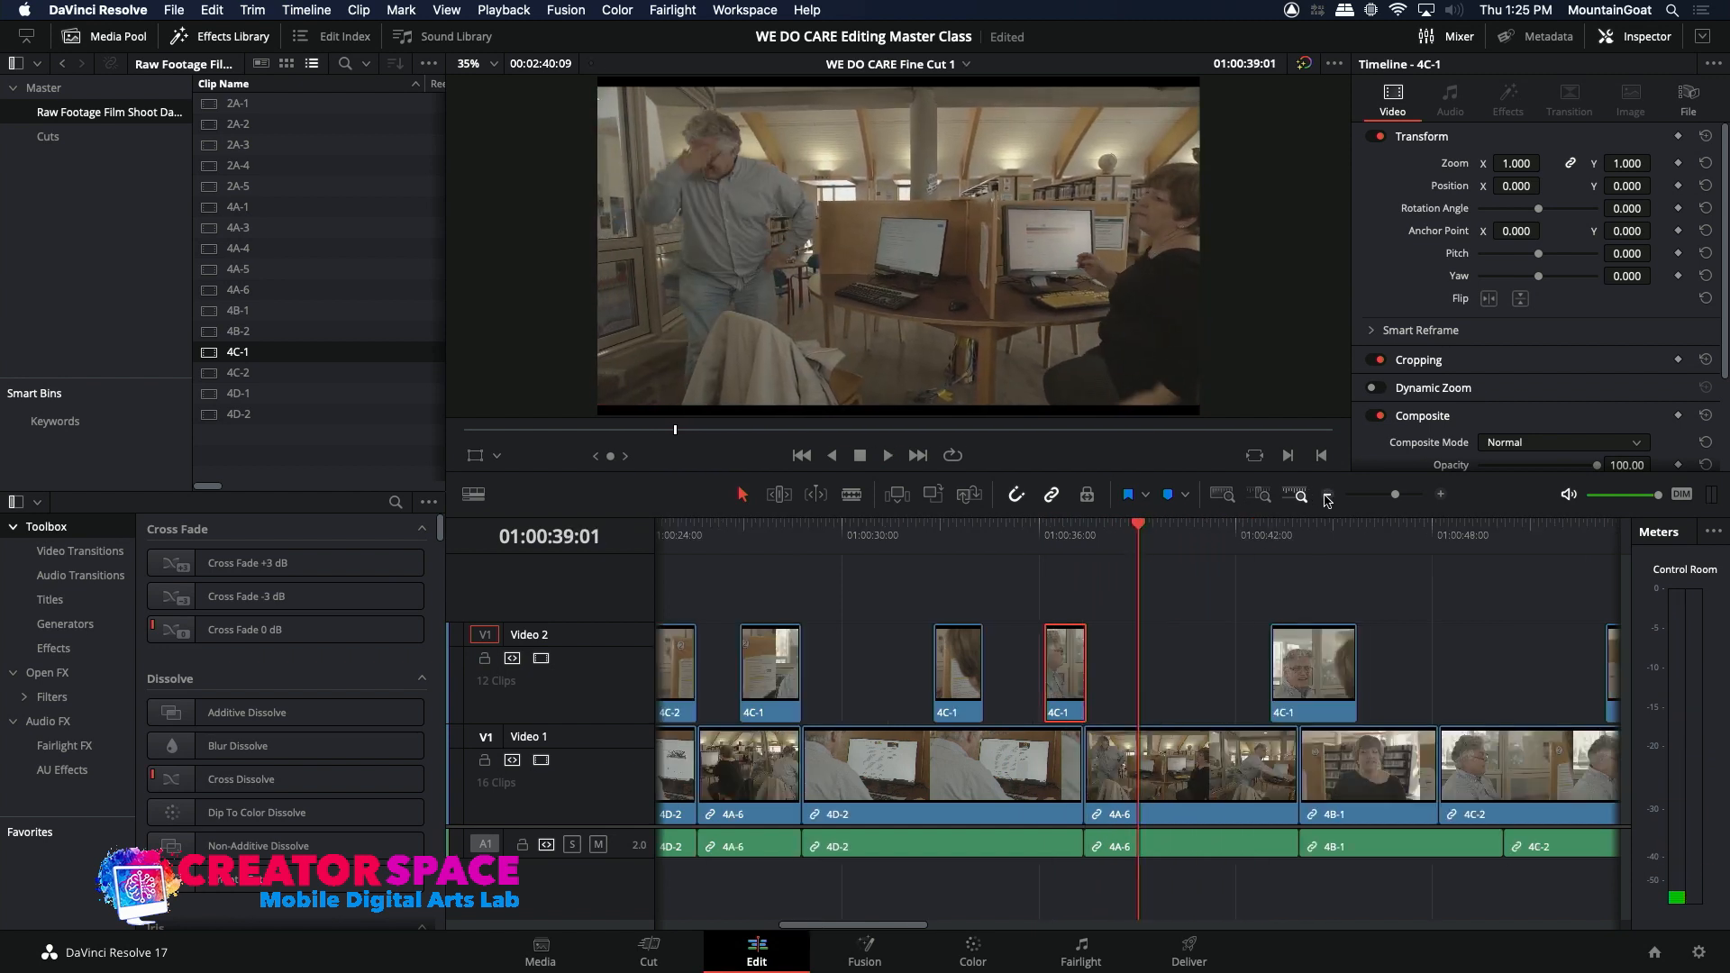
click(1326, 497)
drag(748, 537, 786, 545)
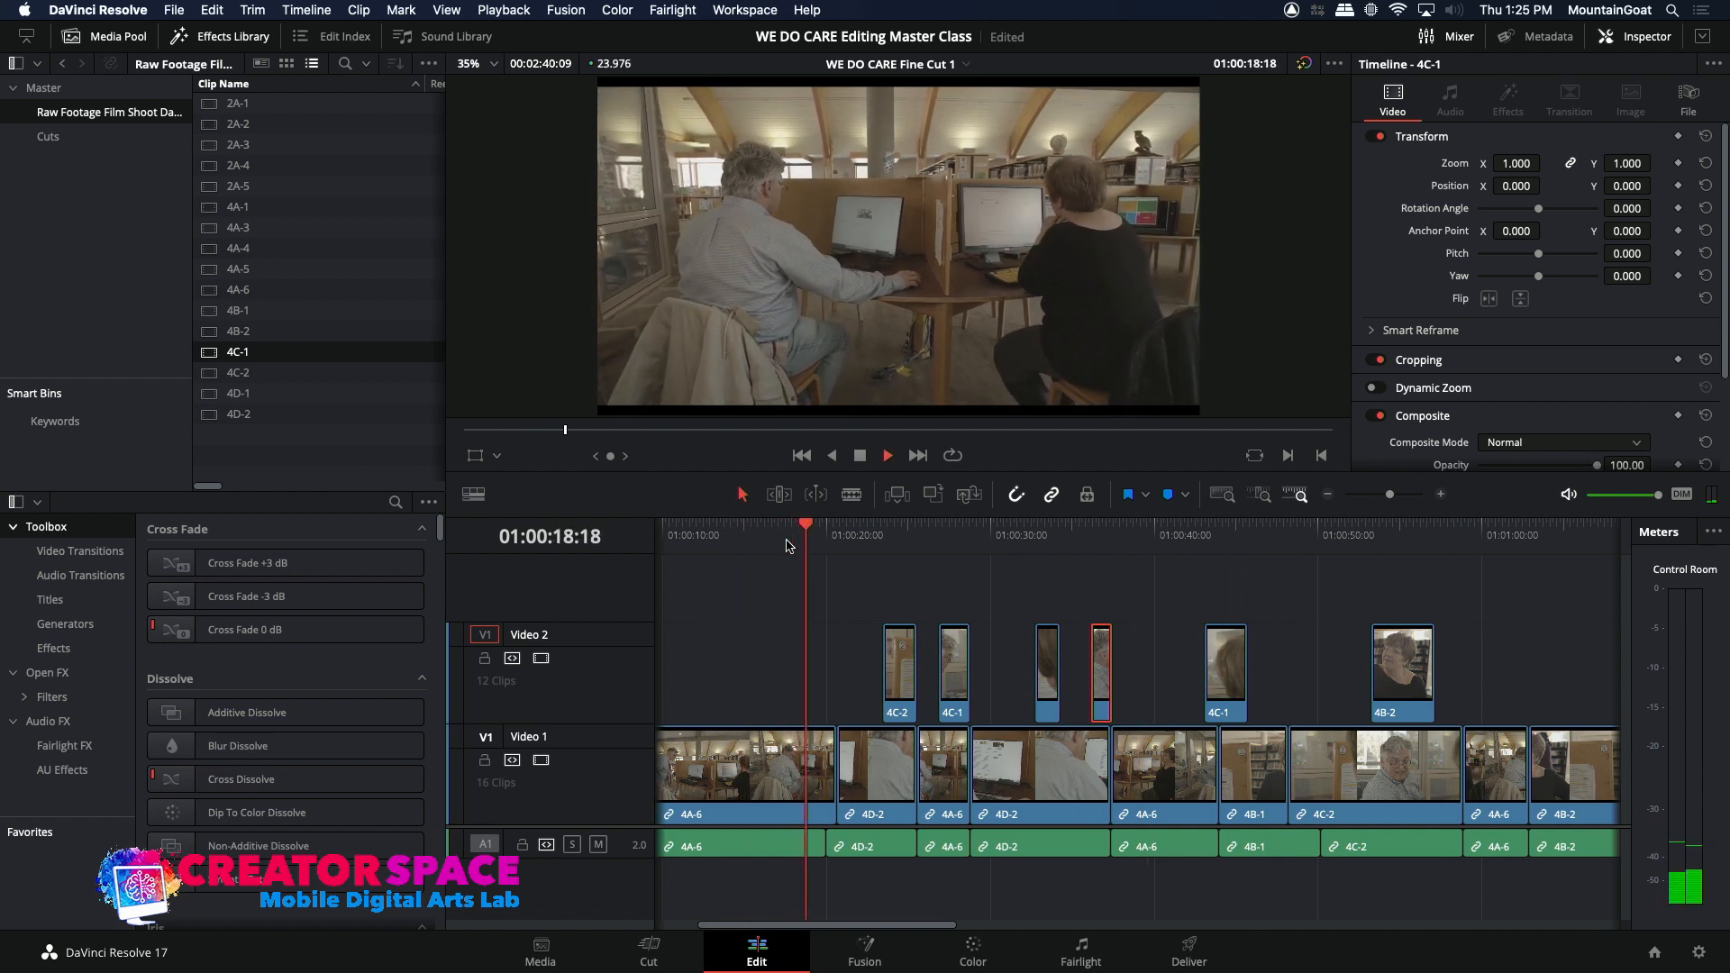
drag(752, 543, 694, 537)
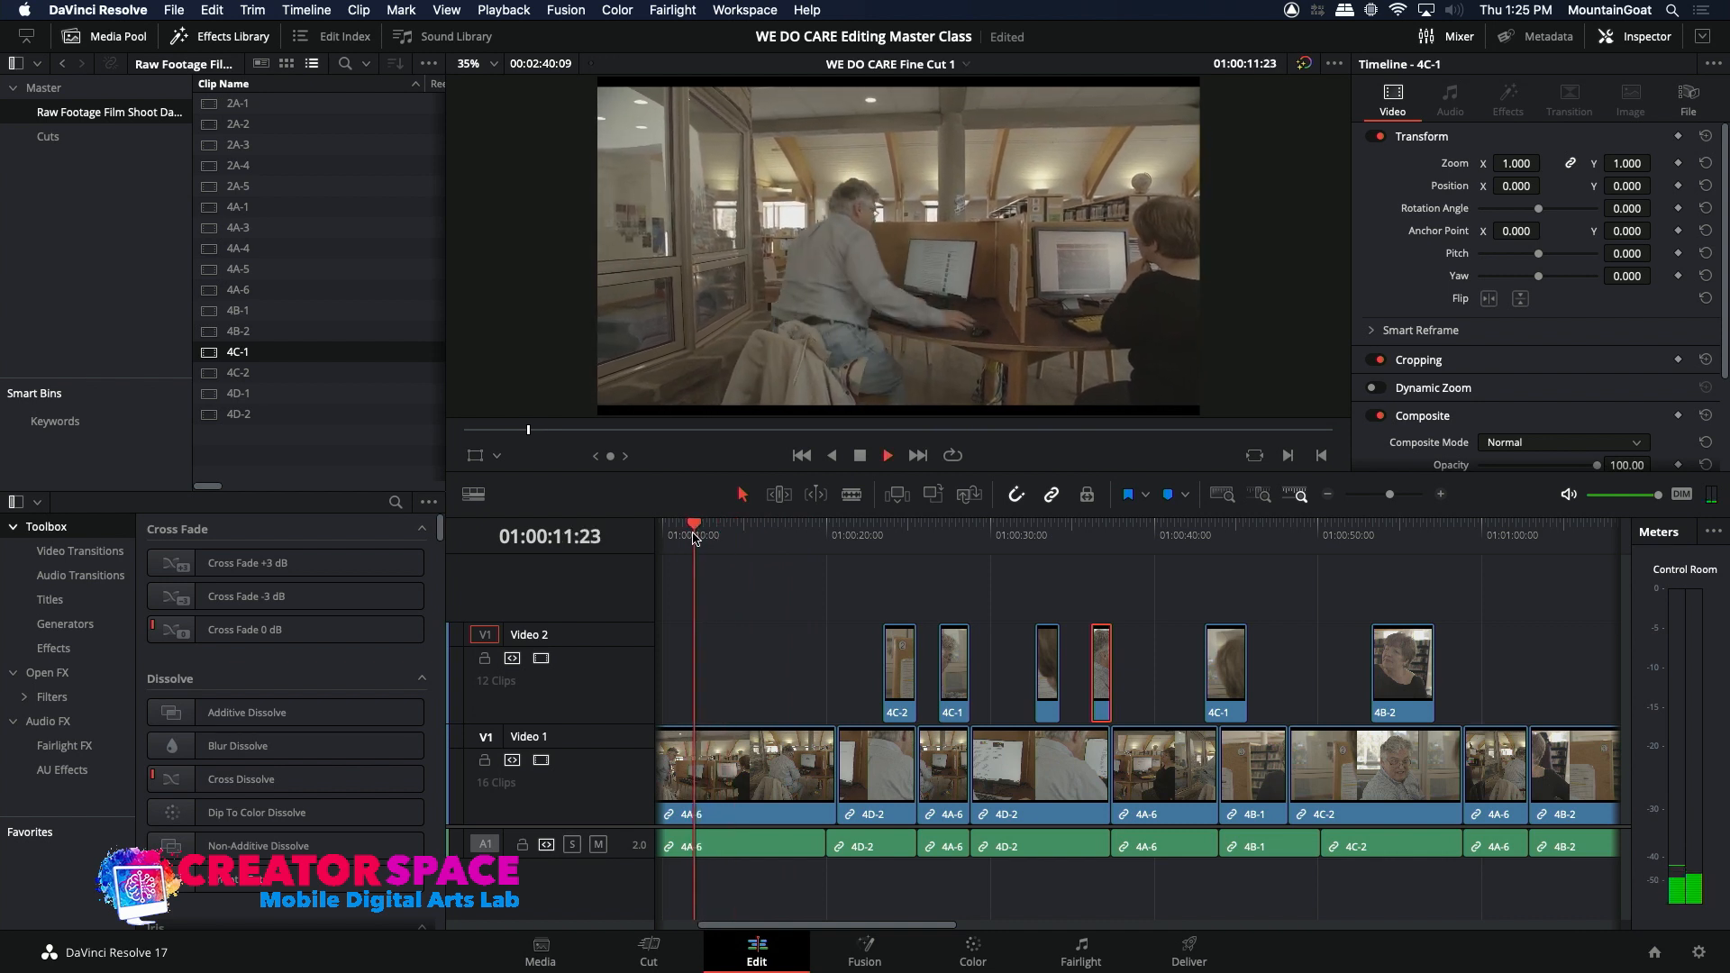
key(space)
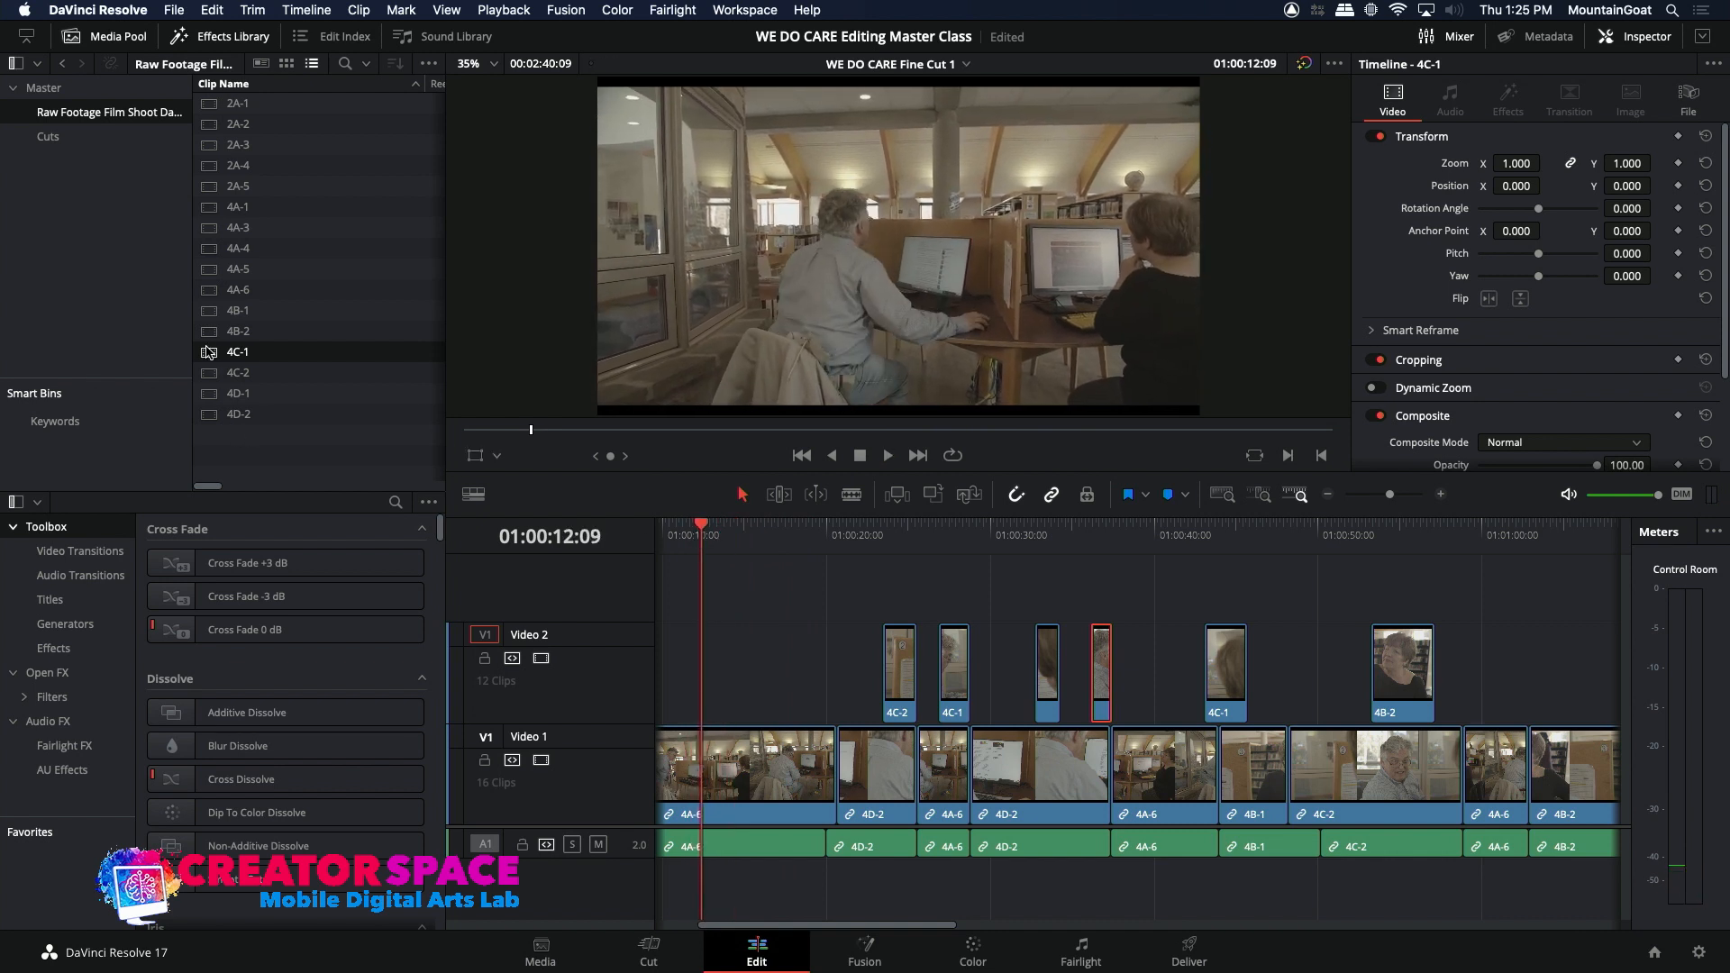
Step: Mark a 00:00:03:10 section of source clip 4C-1 ending at 23:46:13:12 and overwrite it onto Video 2 at 01:00:12:09
double_click(208, 351)
drag(641, 430, 578, 422)
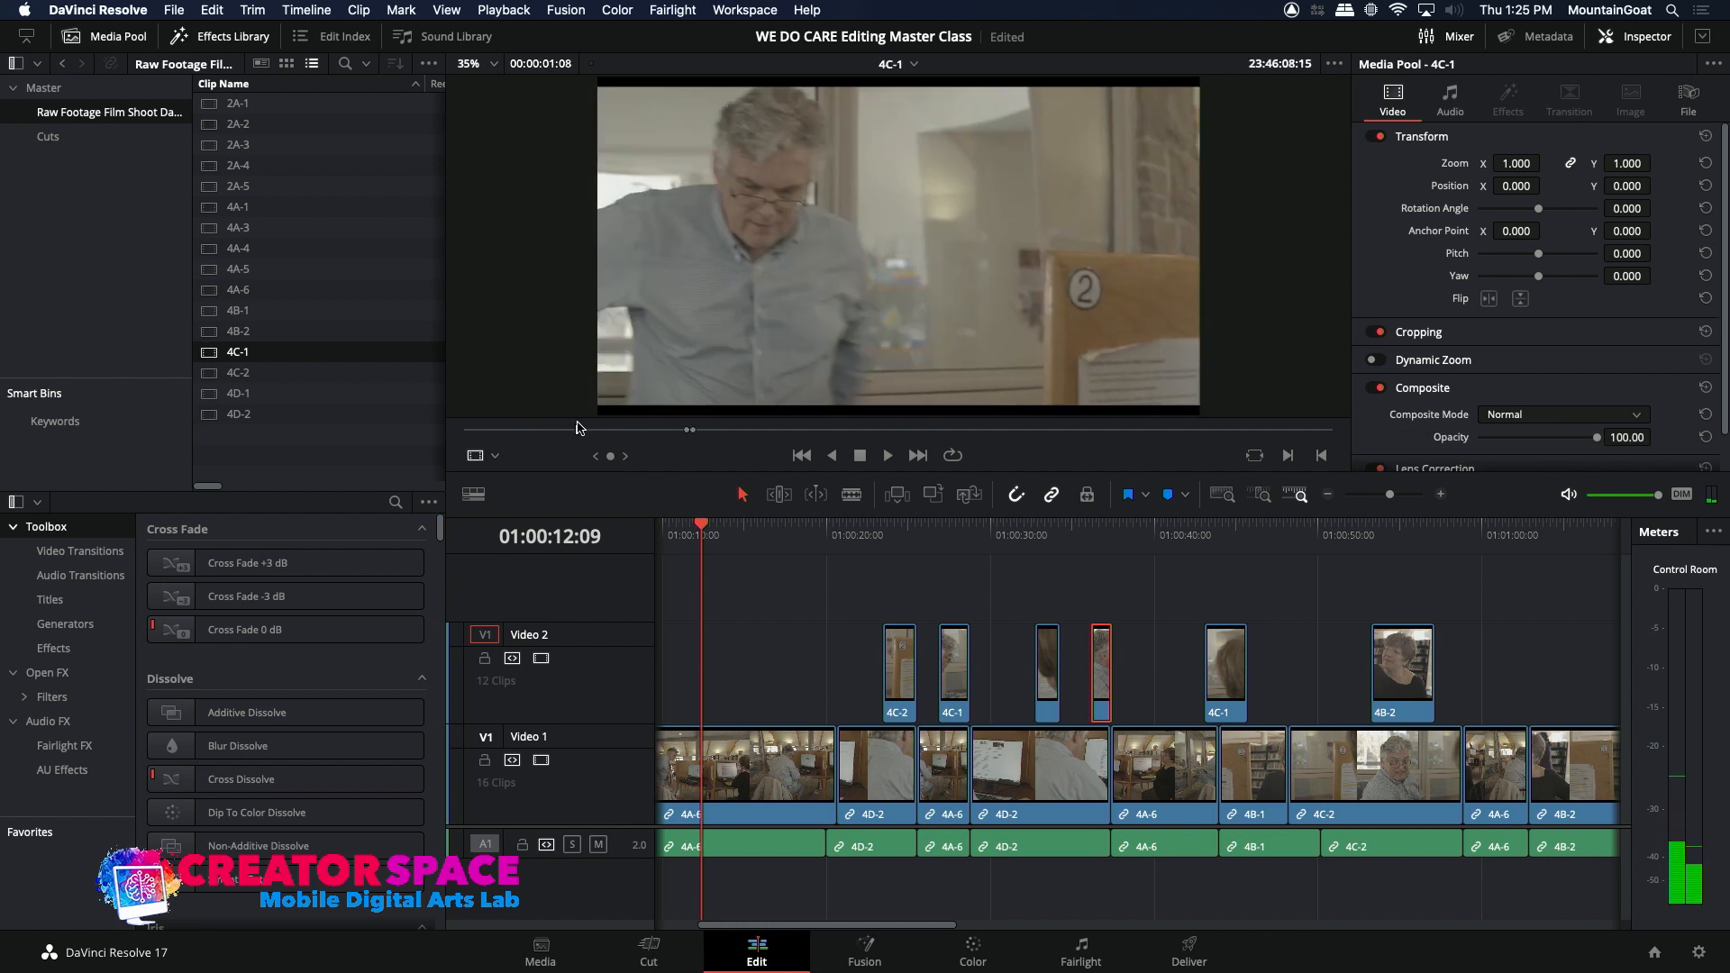
key(space)
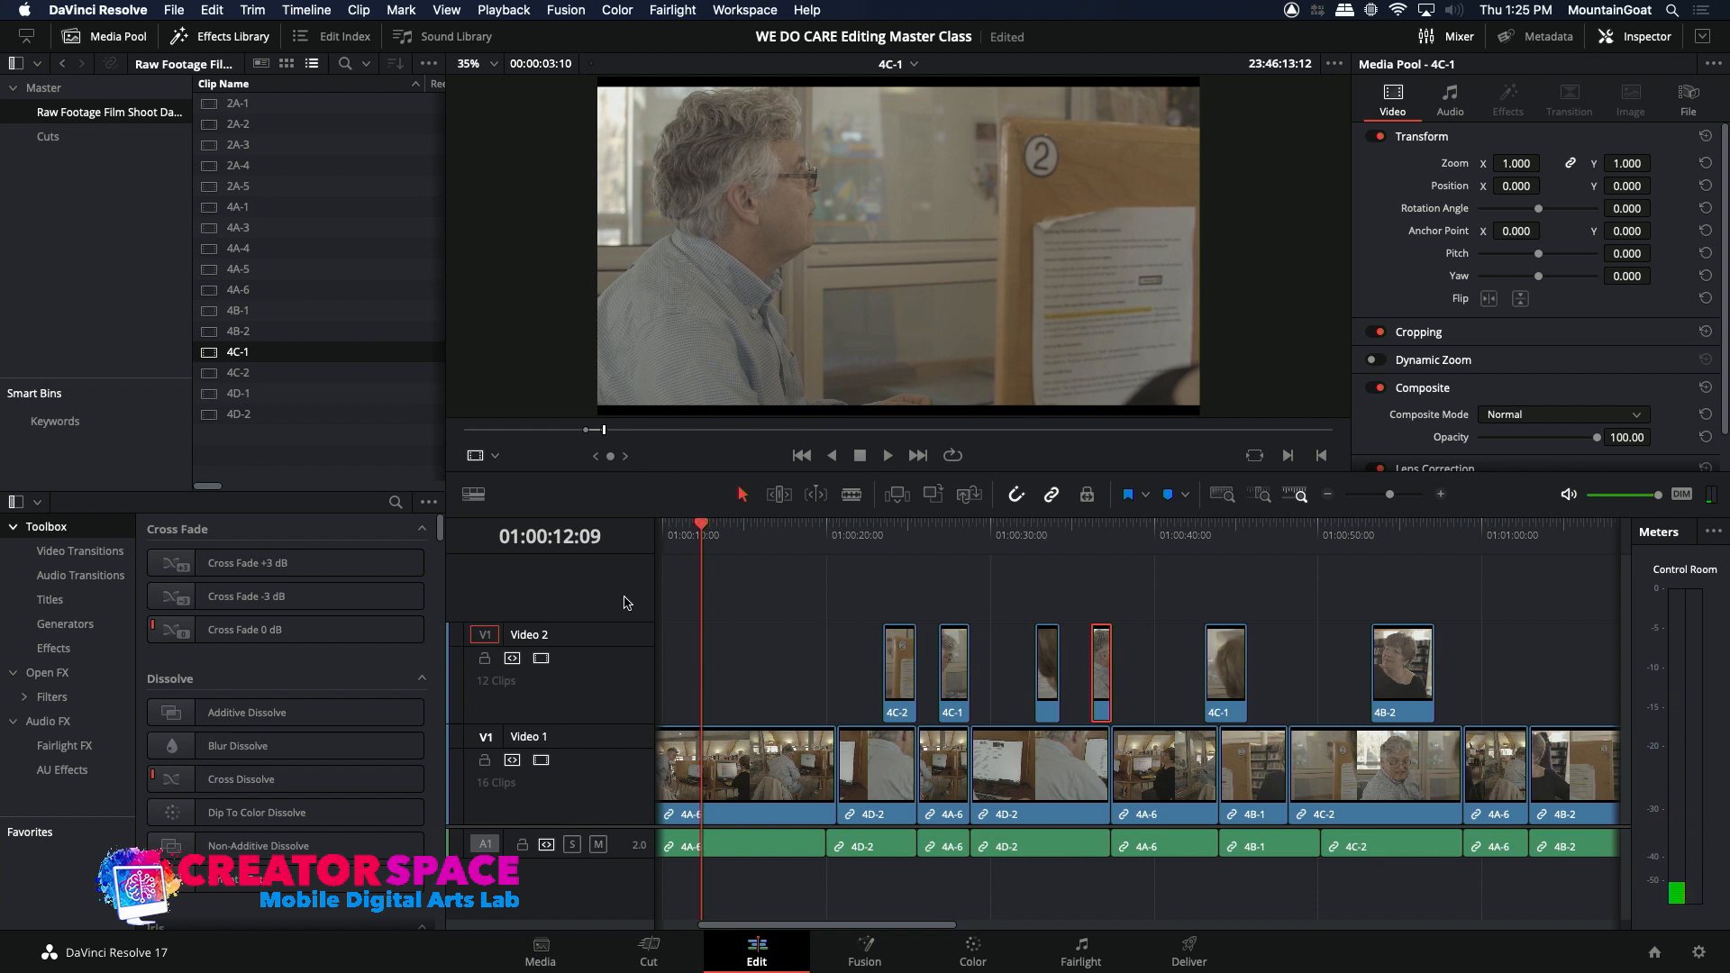
click(932, 495)
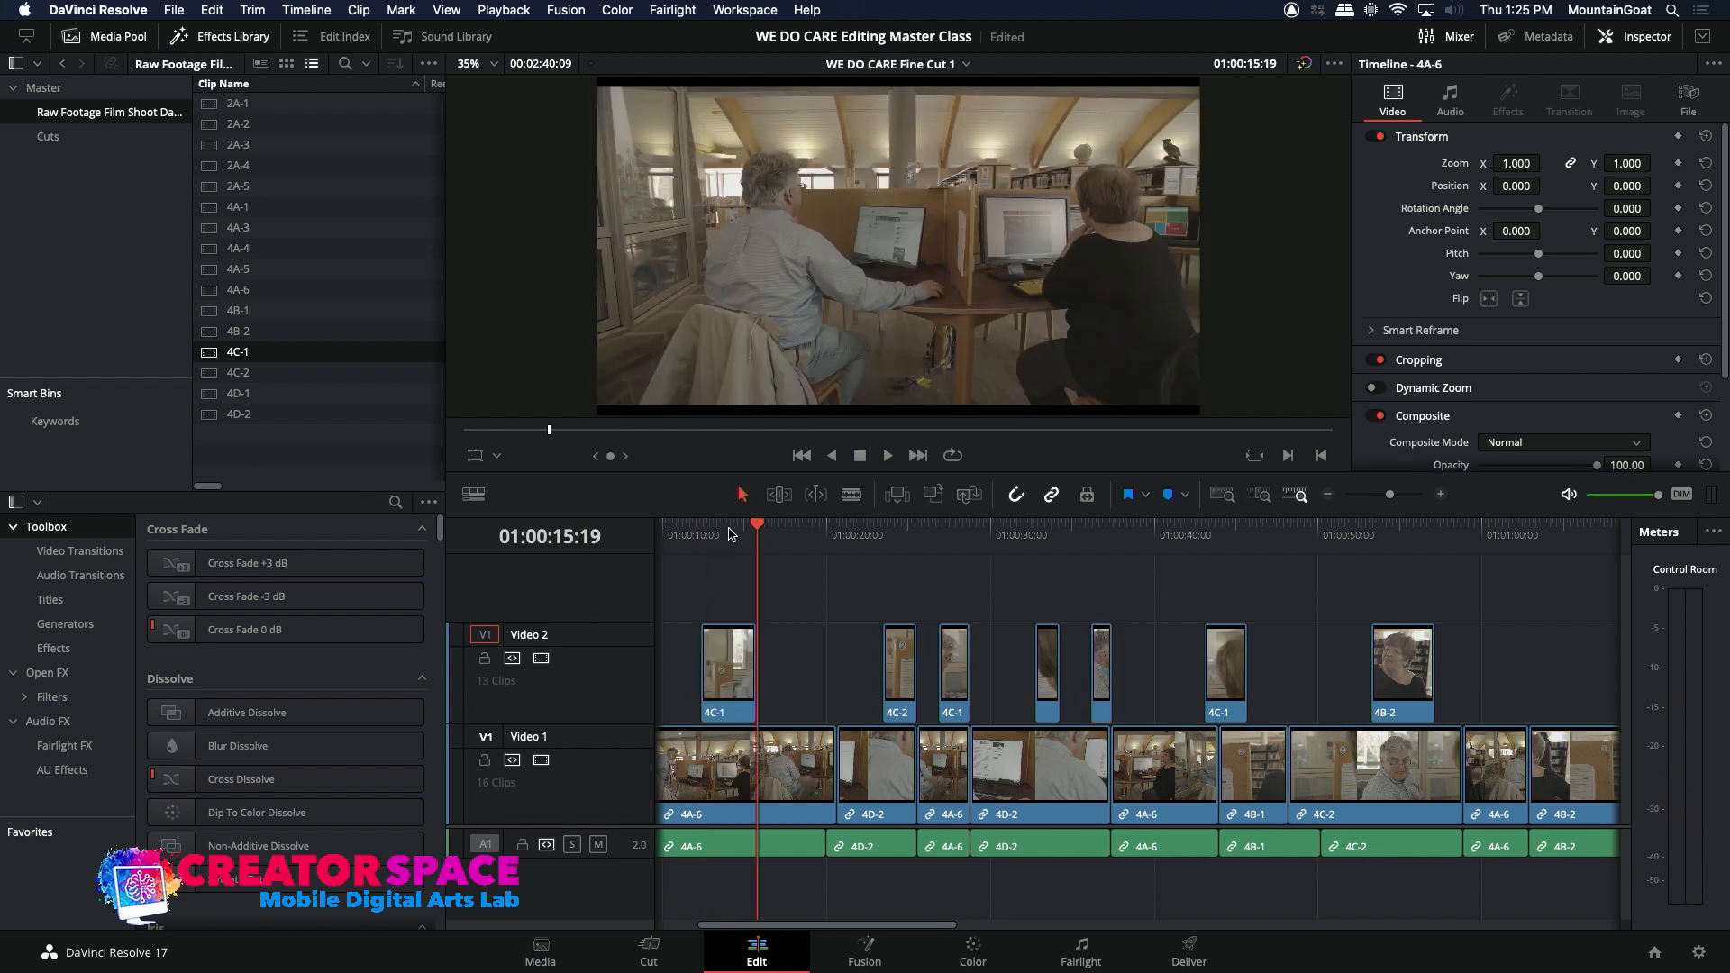
Step: Play the new 4C-1 insert, move it earlier on Video 2 to start at 01:00:11:11, and play the edit again
key(Up)
key(space)
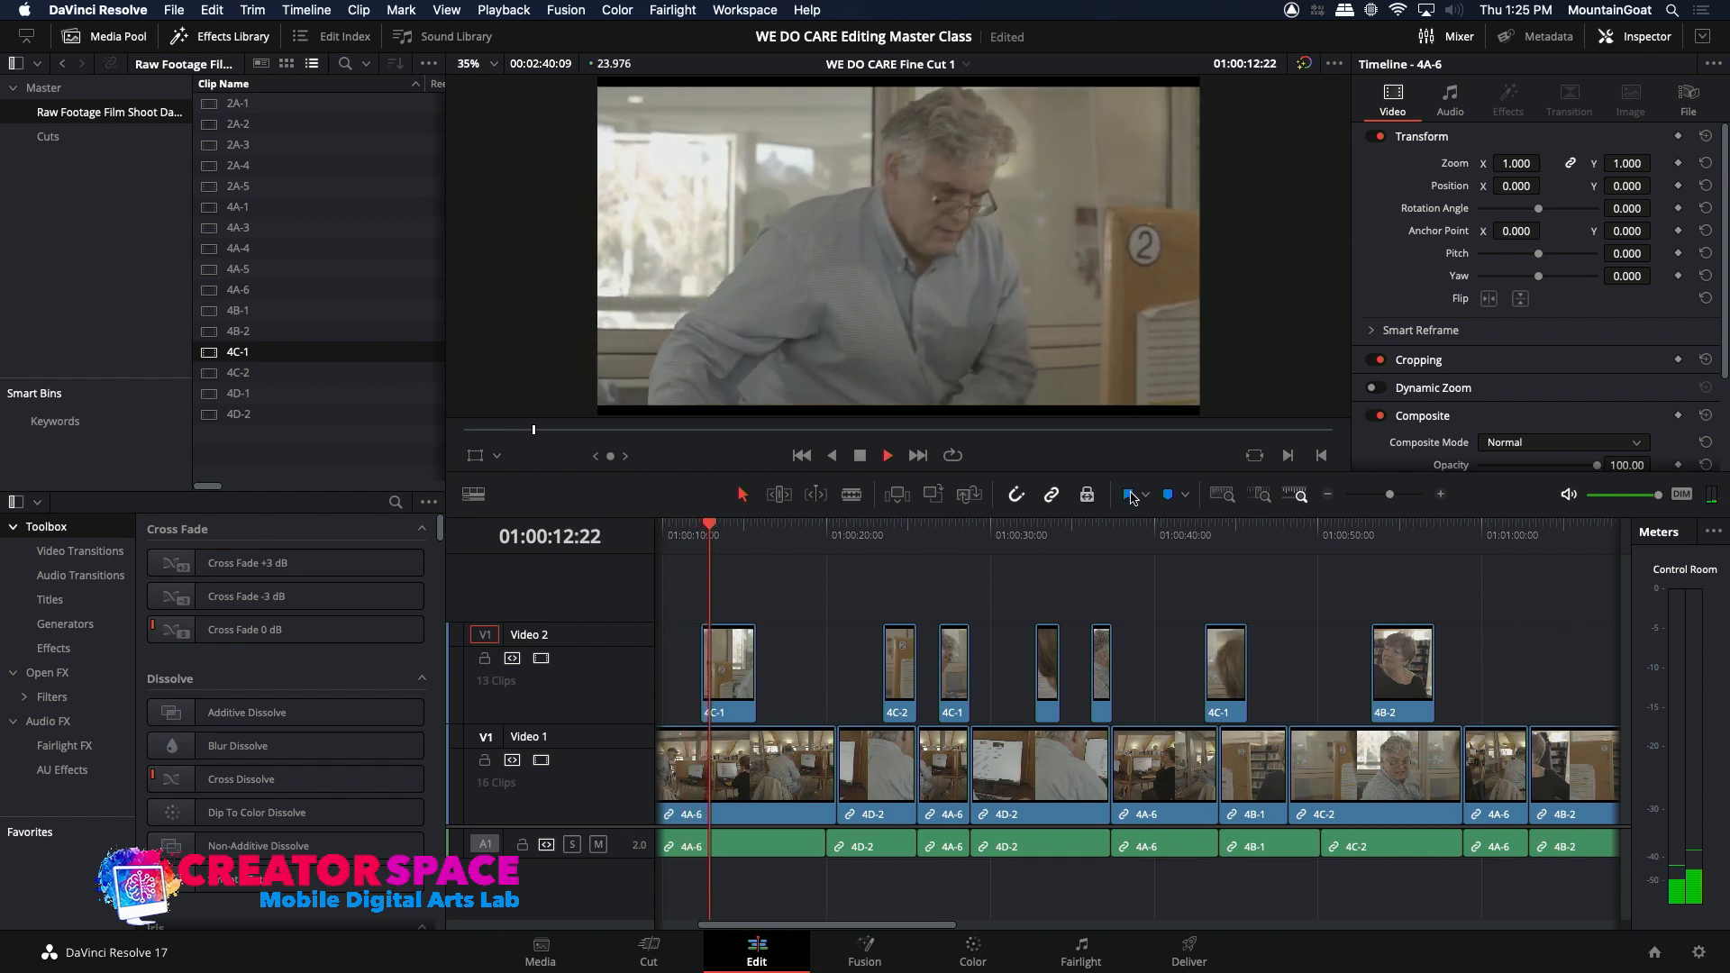
key(space)
click(1441, 495)
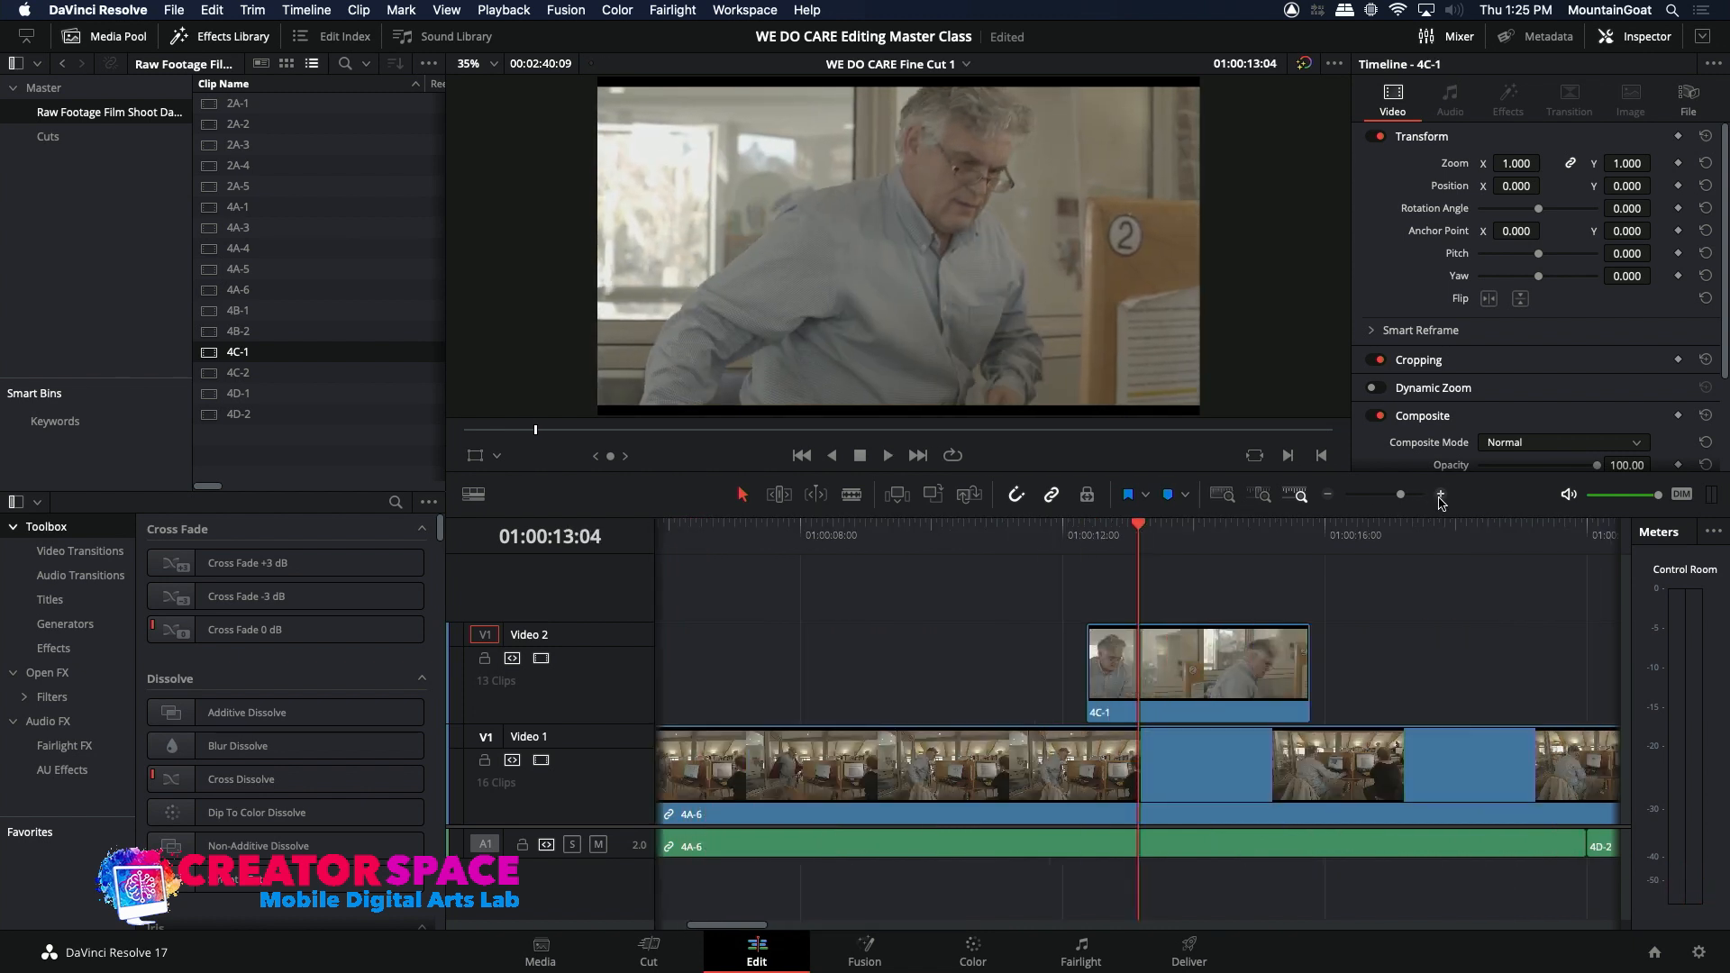
click(1050, 540)
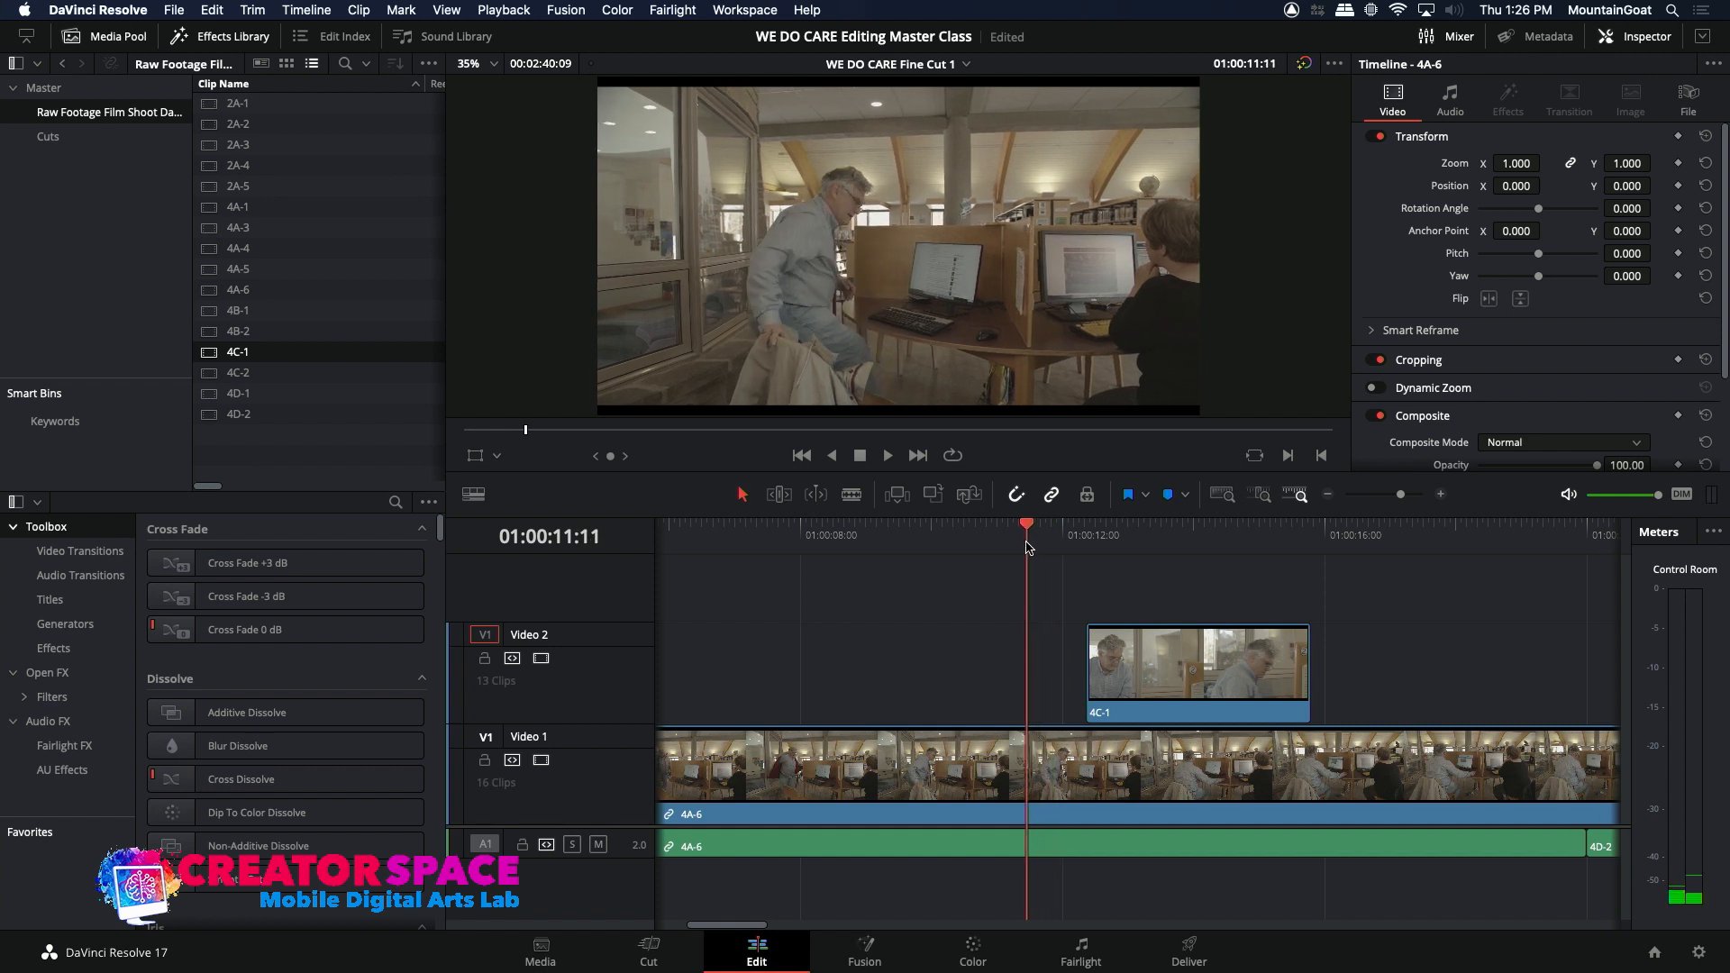
drag(1124, 693, 1071, 693)
key(space)
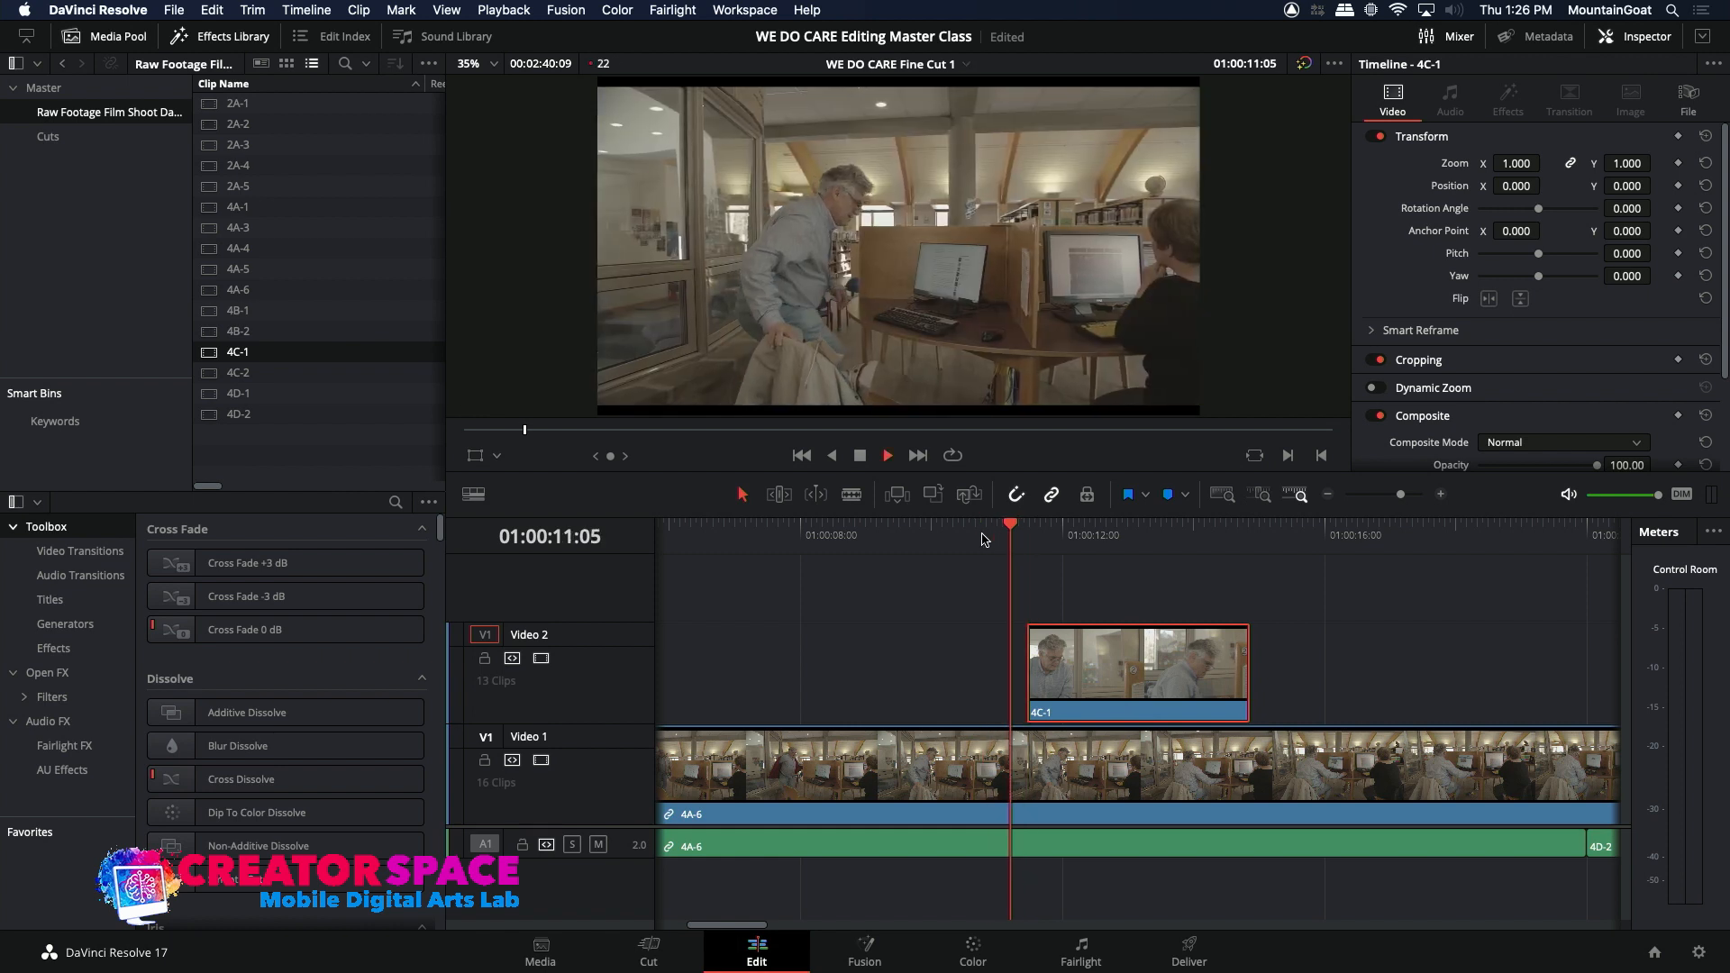
click(982, 540)
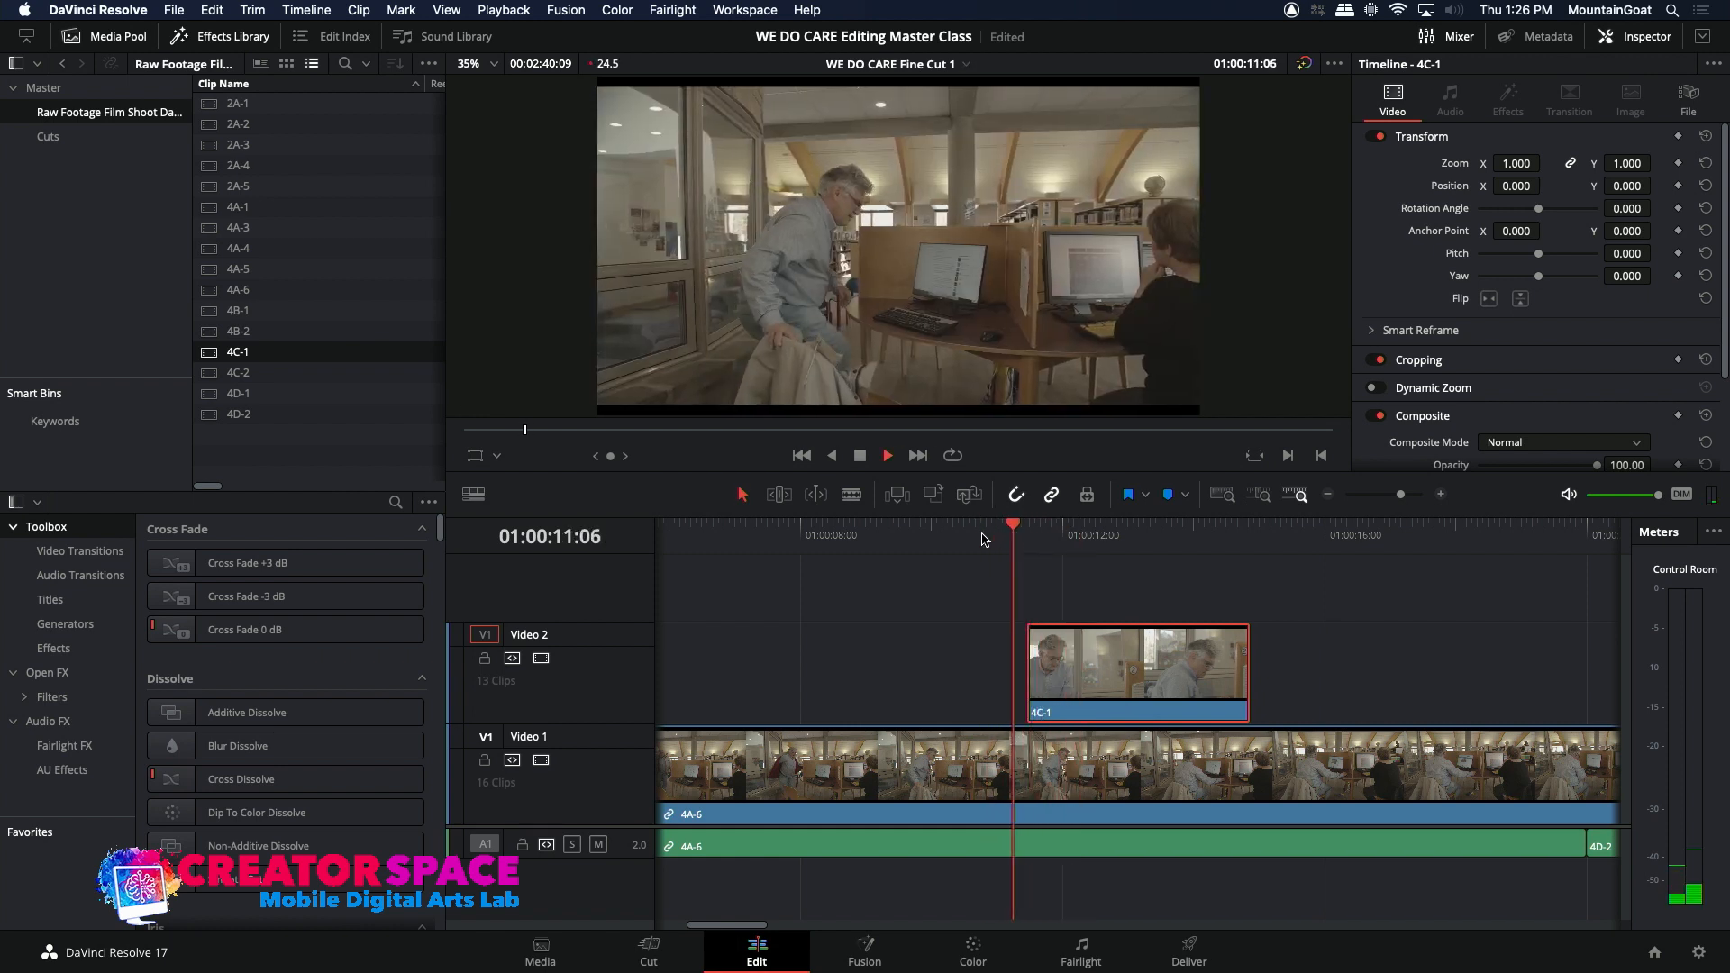
key(space)
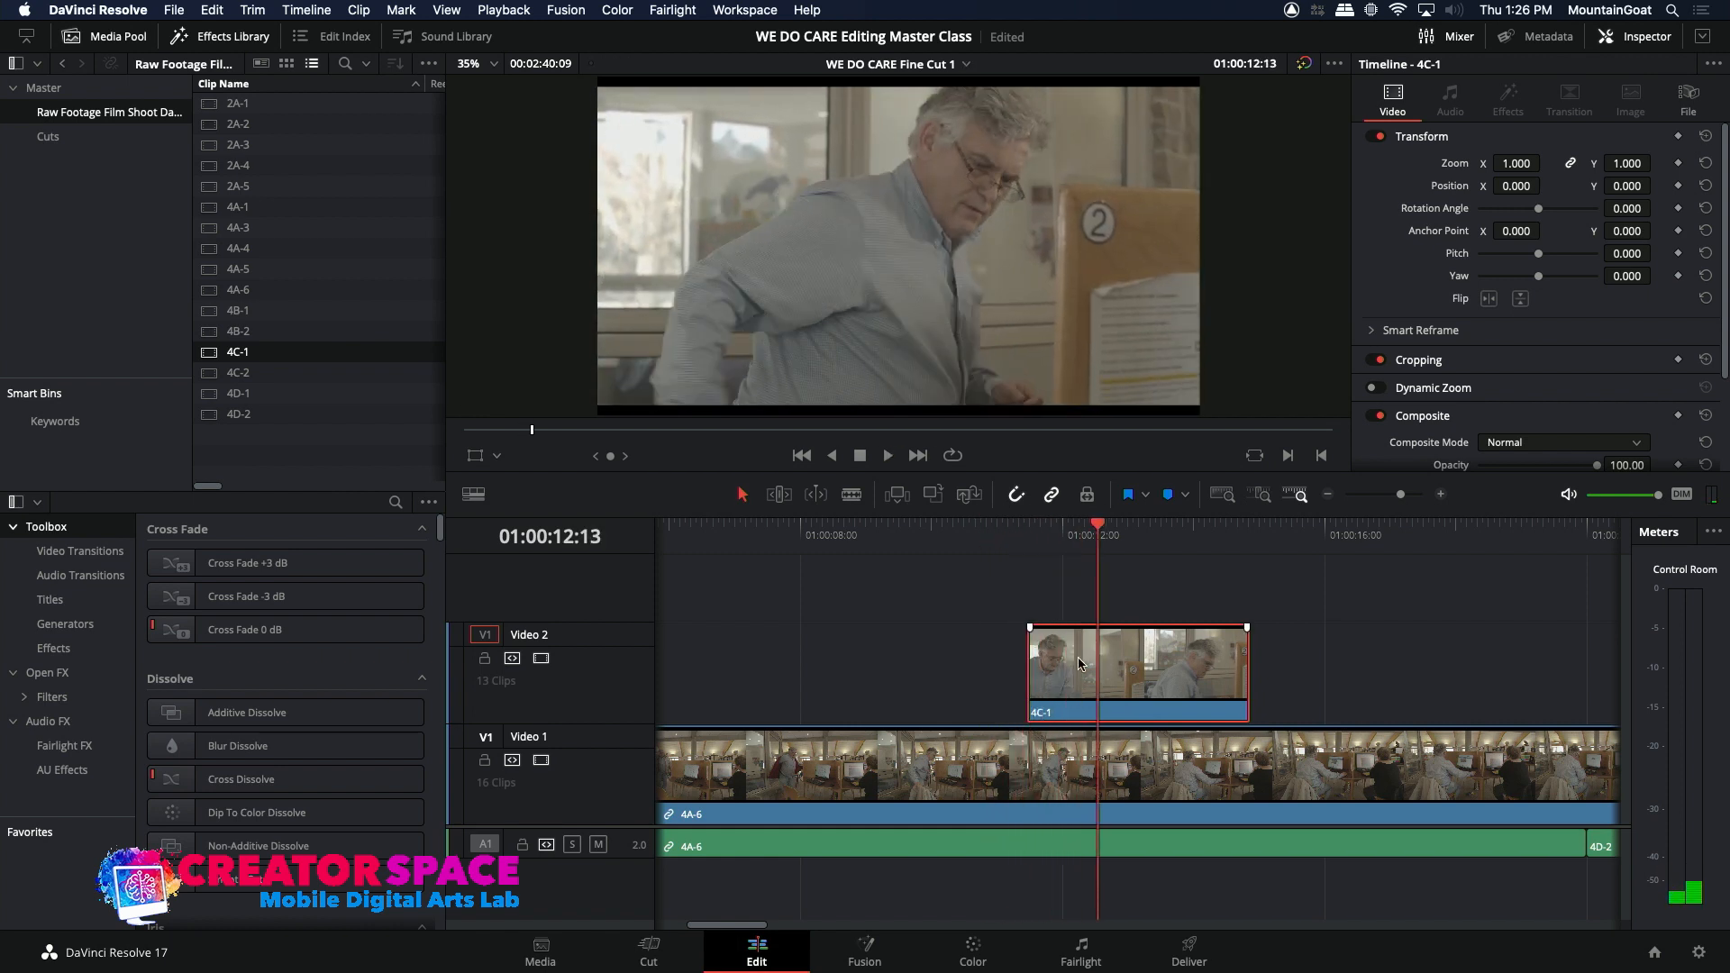
Step: Shift the first 4C-1 insert about four frames earlier and play the edit from about 01:00:10:00
drag(1081, 664, 1069, 664)
click(928, 538)
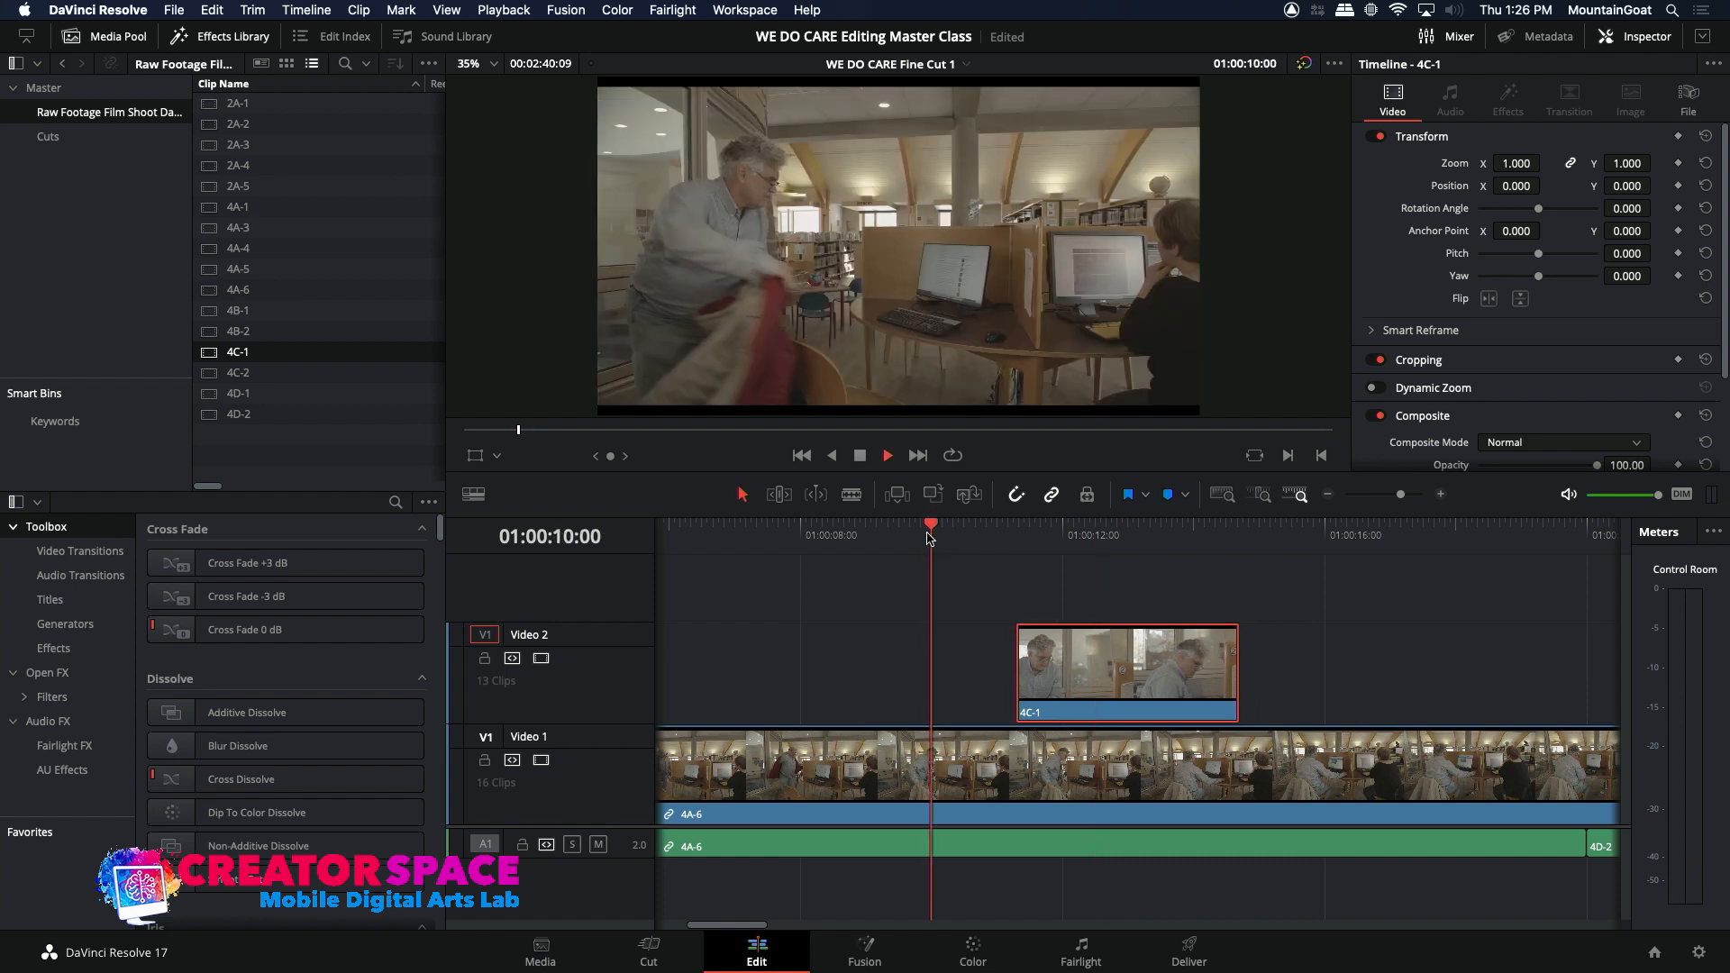
key(space)
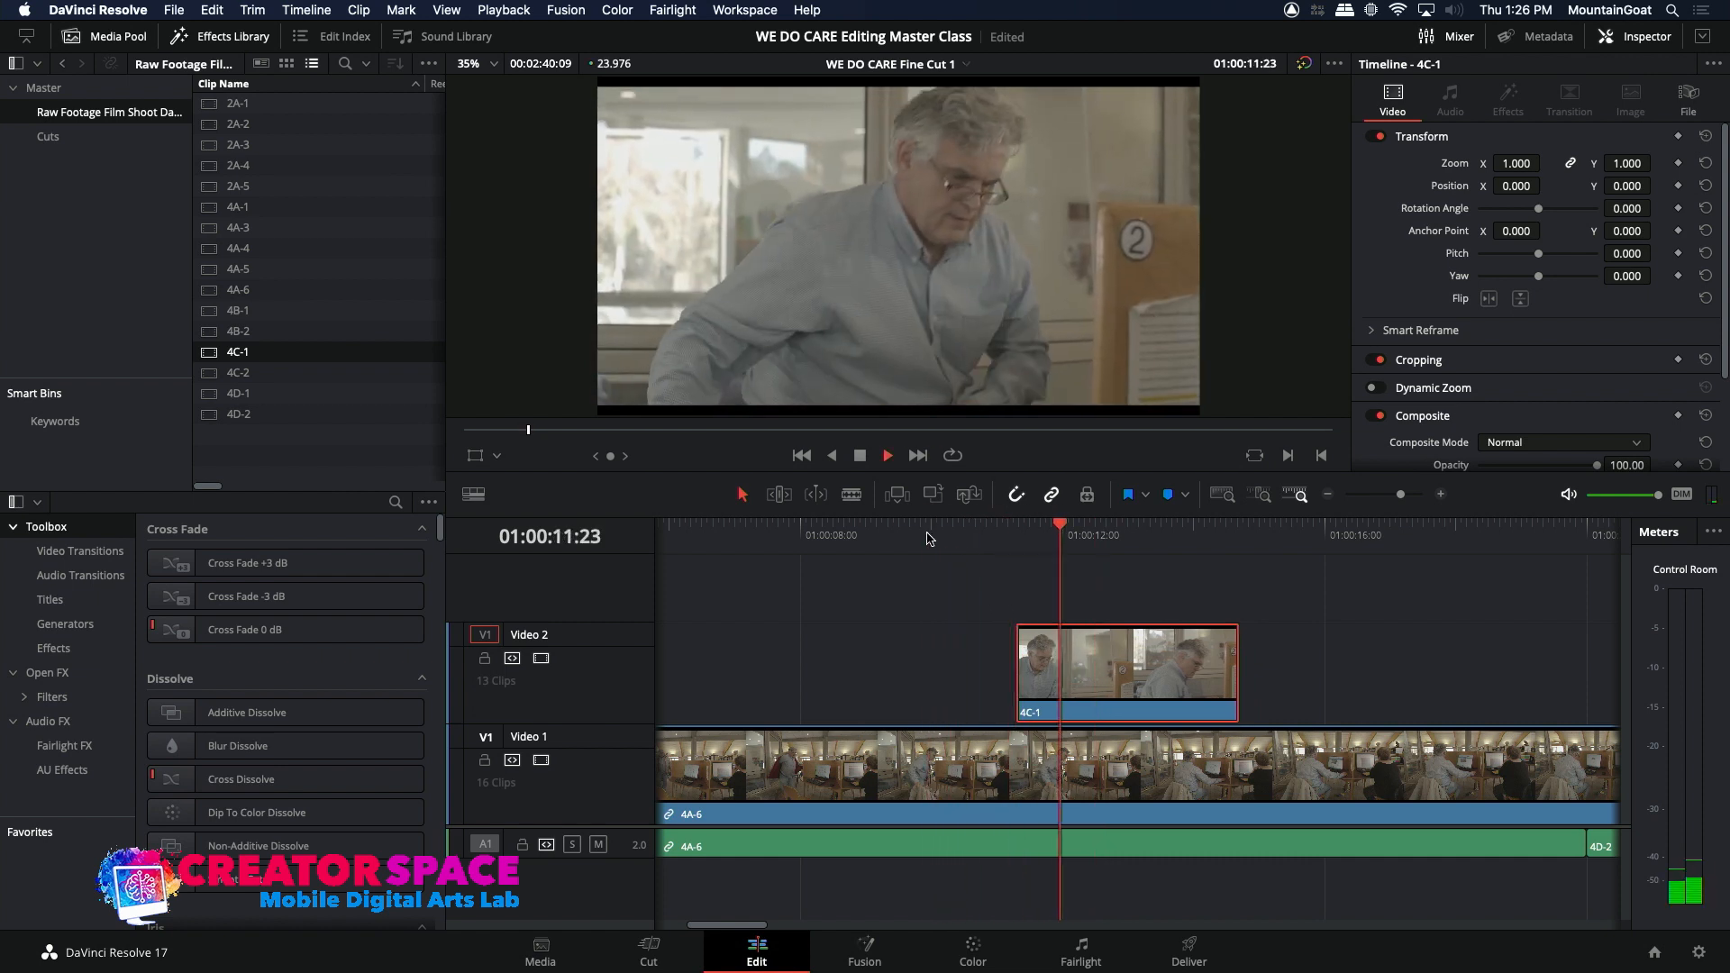
key(space)
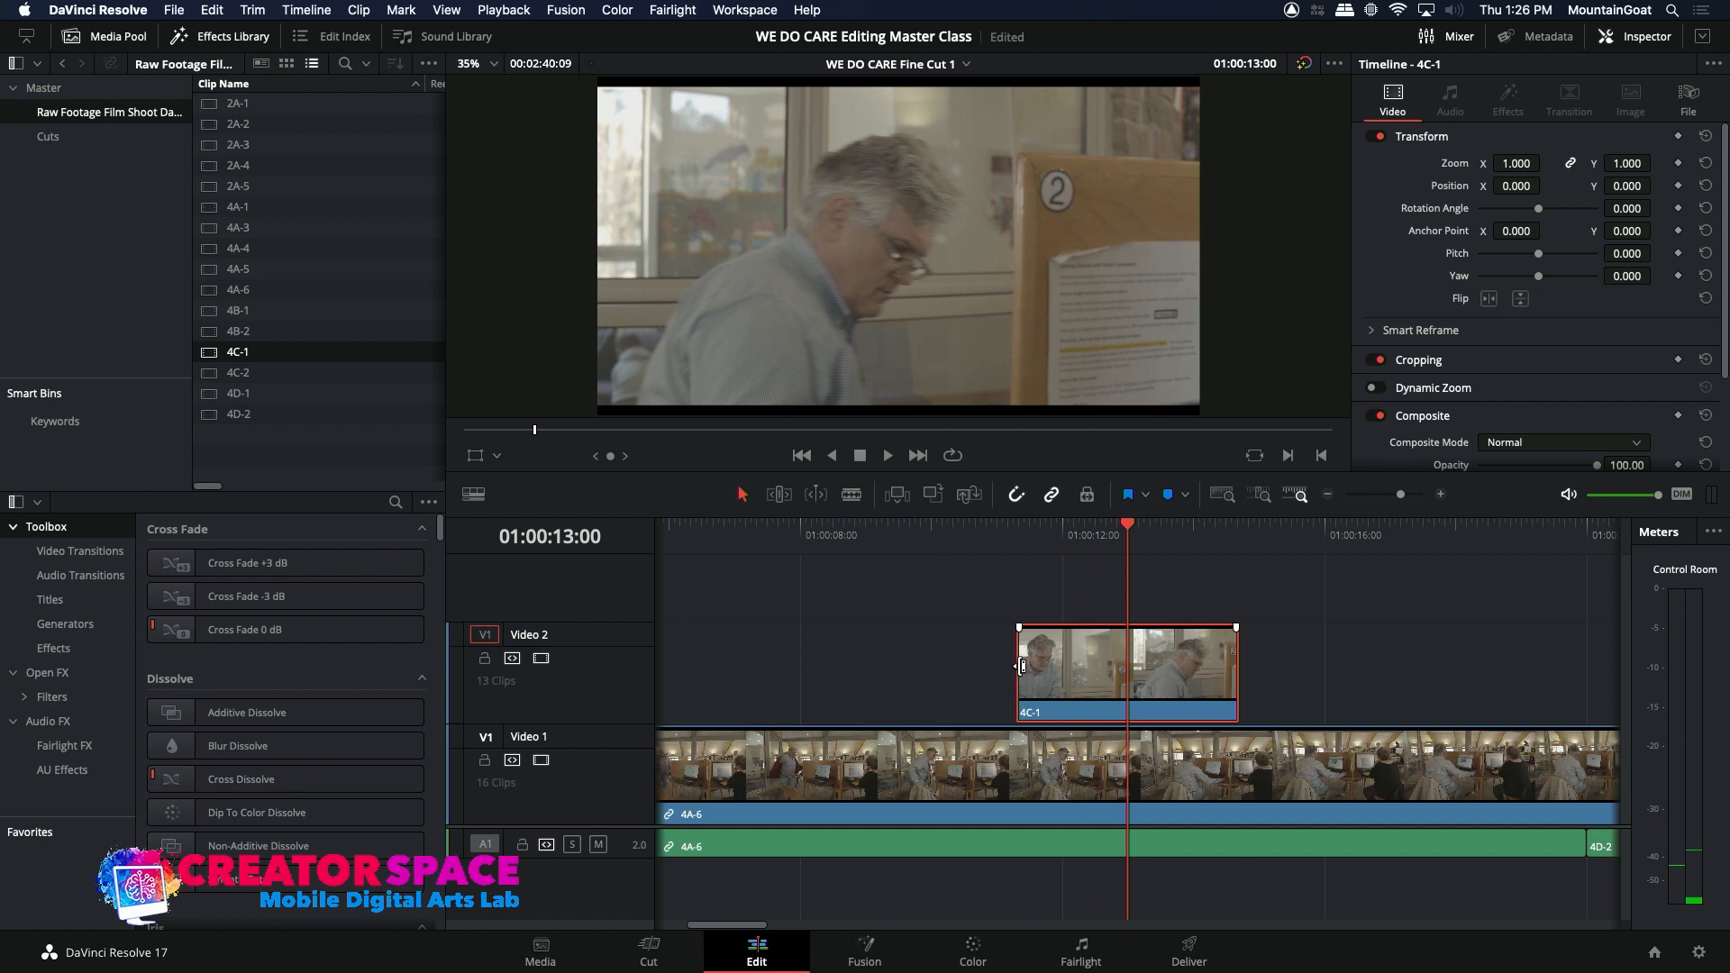
Step: Extend the first 4C-1 insert's start by about 14 frames, move the whole clip about eight frames earlier, and play the cut
drag(1017, 665, 980, 665)
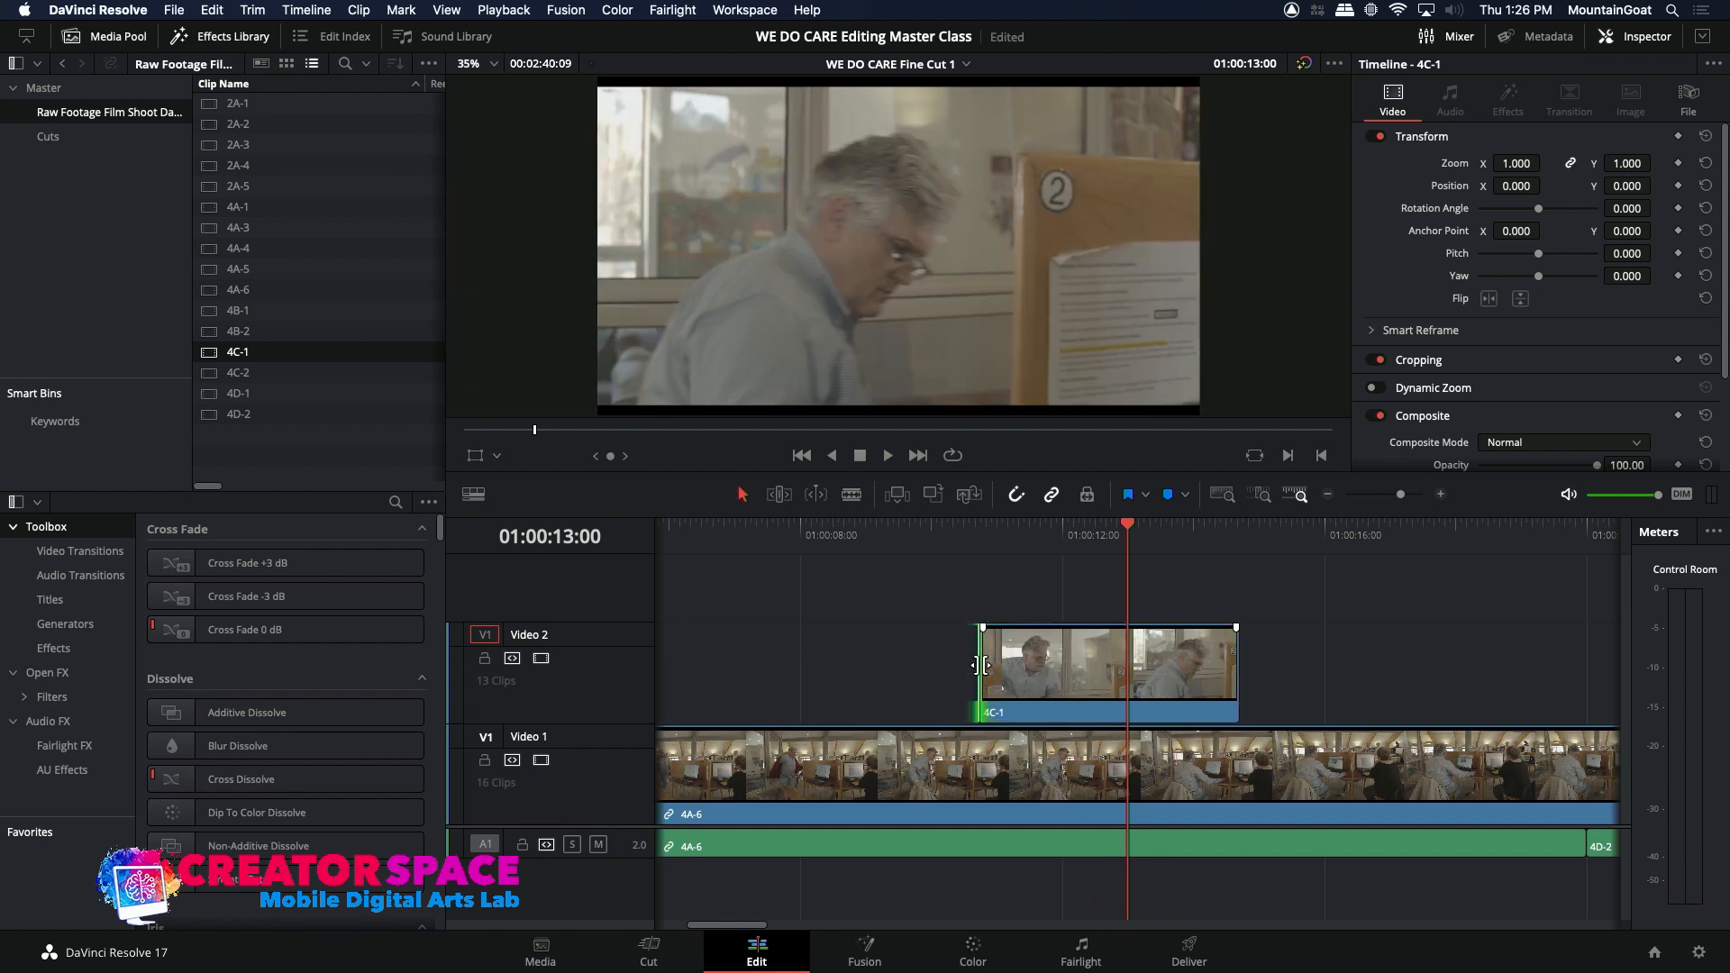
drag(1010, 664, 989, 664)
click(924, 535)
key(space)
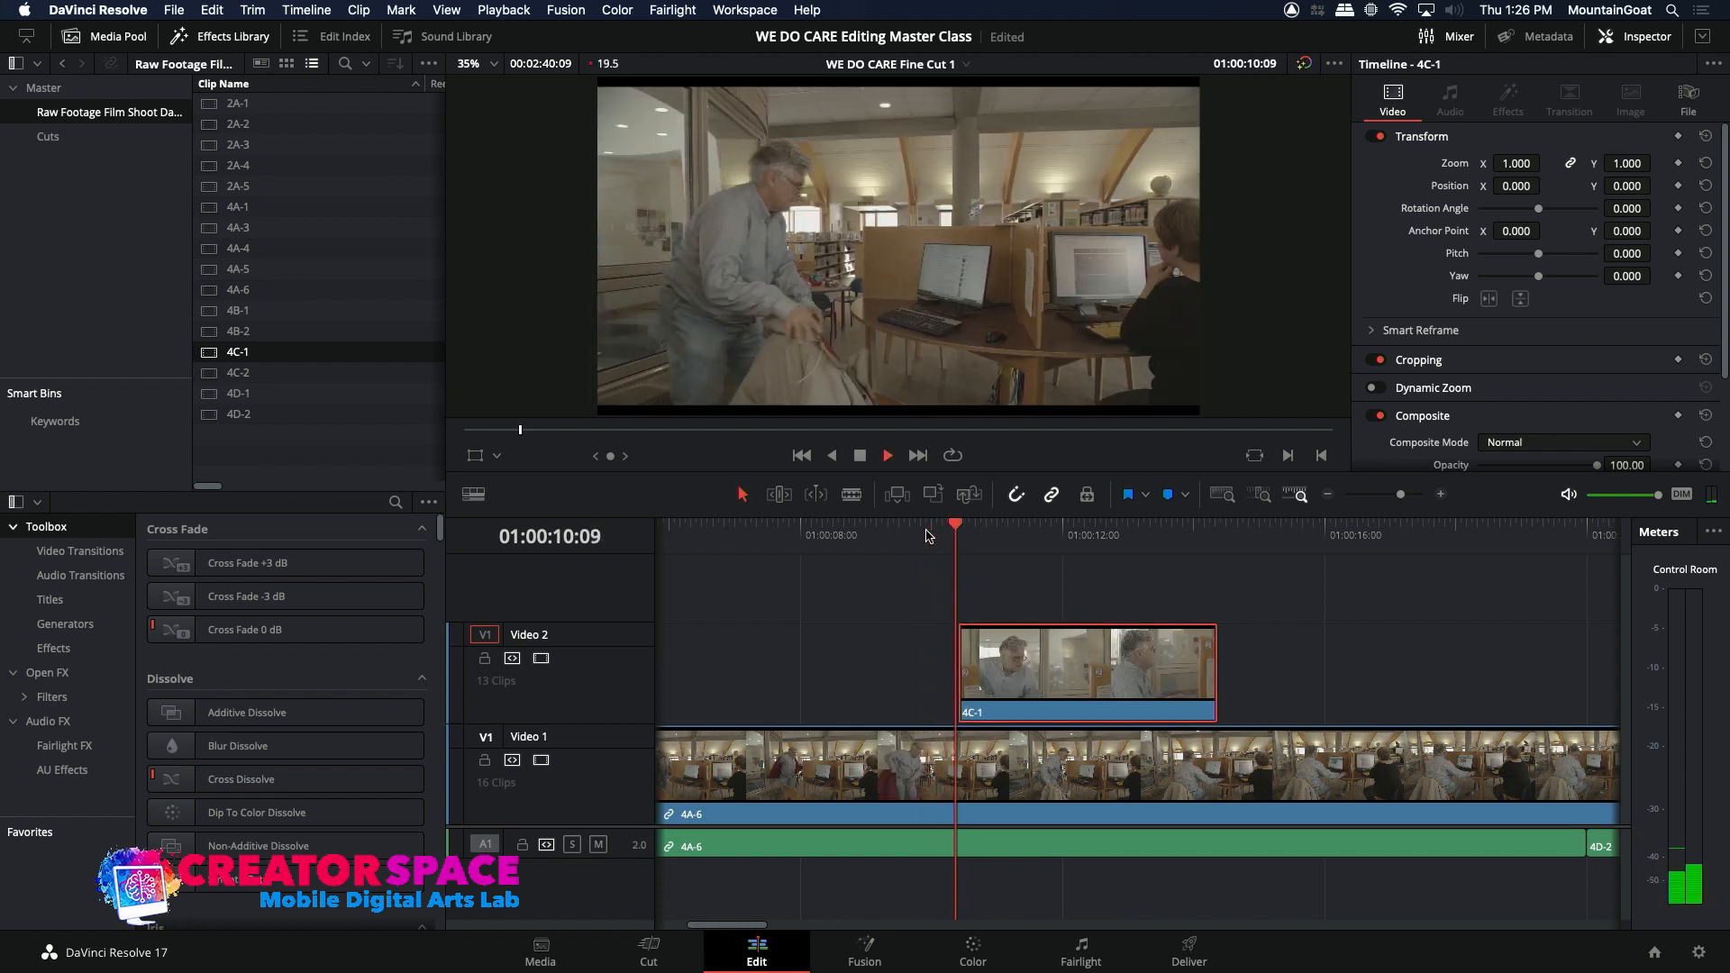
key(space)
Step: Move the extended 4C-1 insert about five frames earlier and play the cut from 01:00:09:08
drag(995, 671, 982, 669)
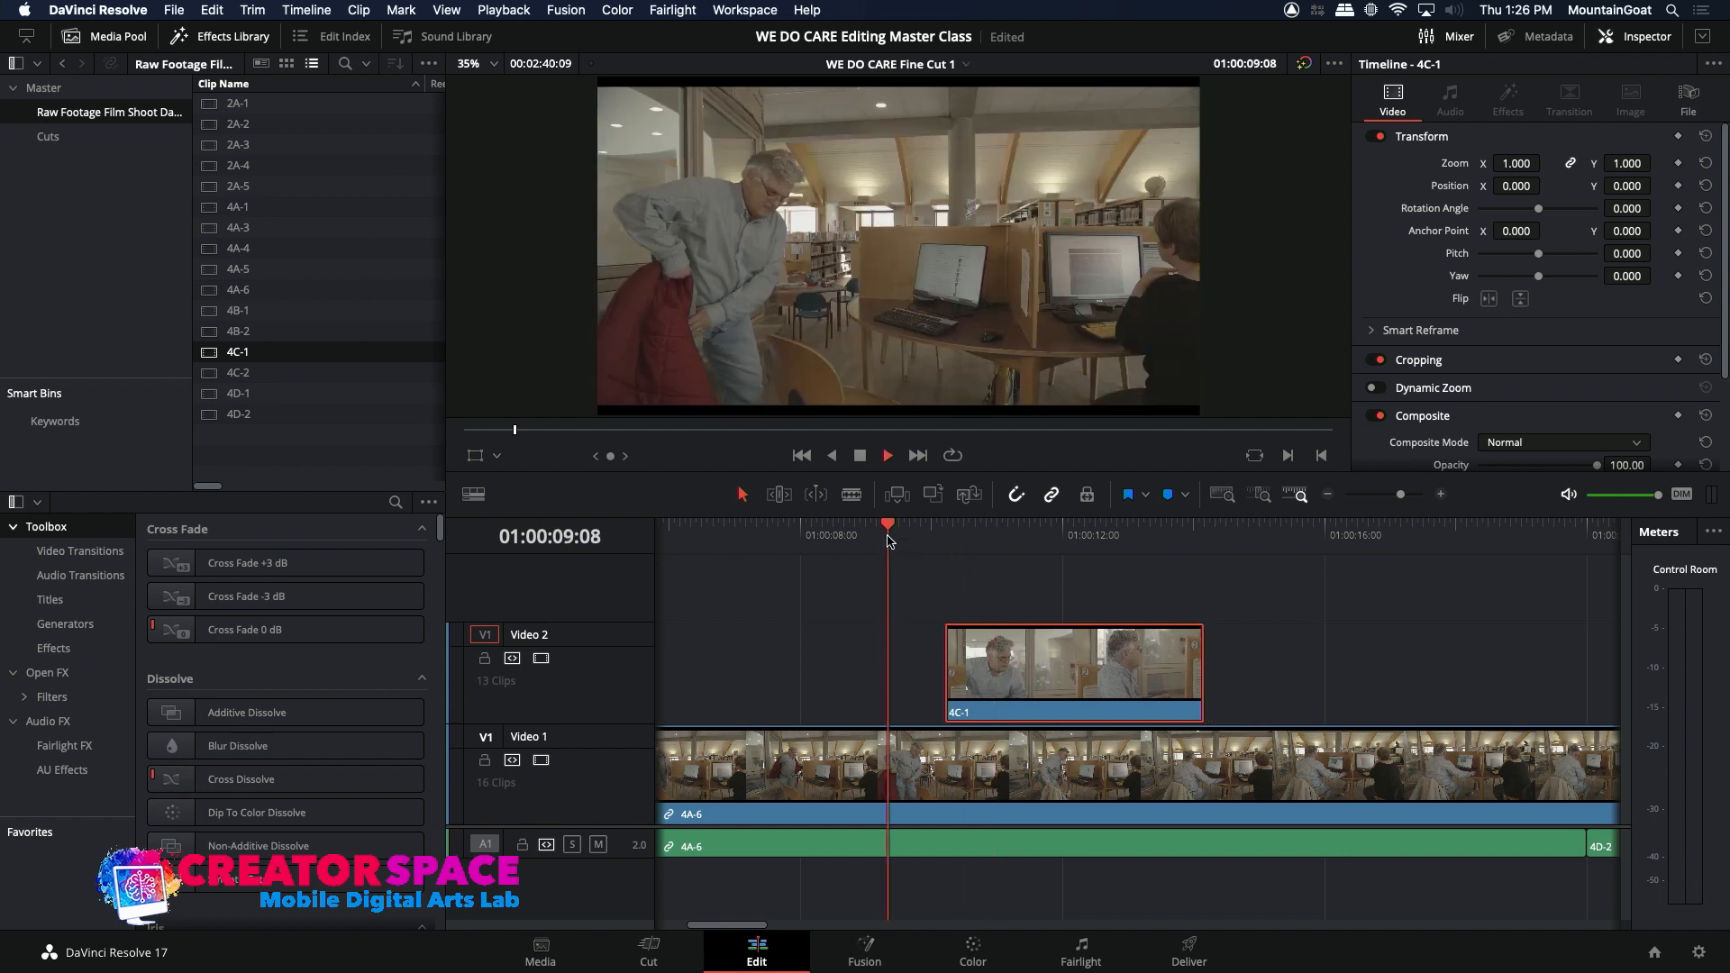
click(887, 539)
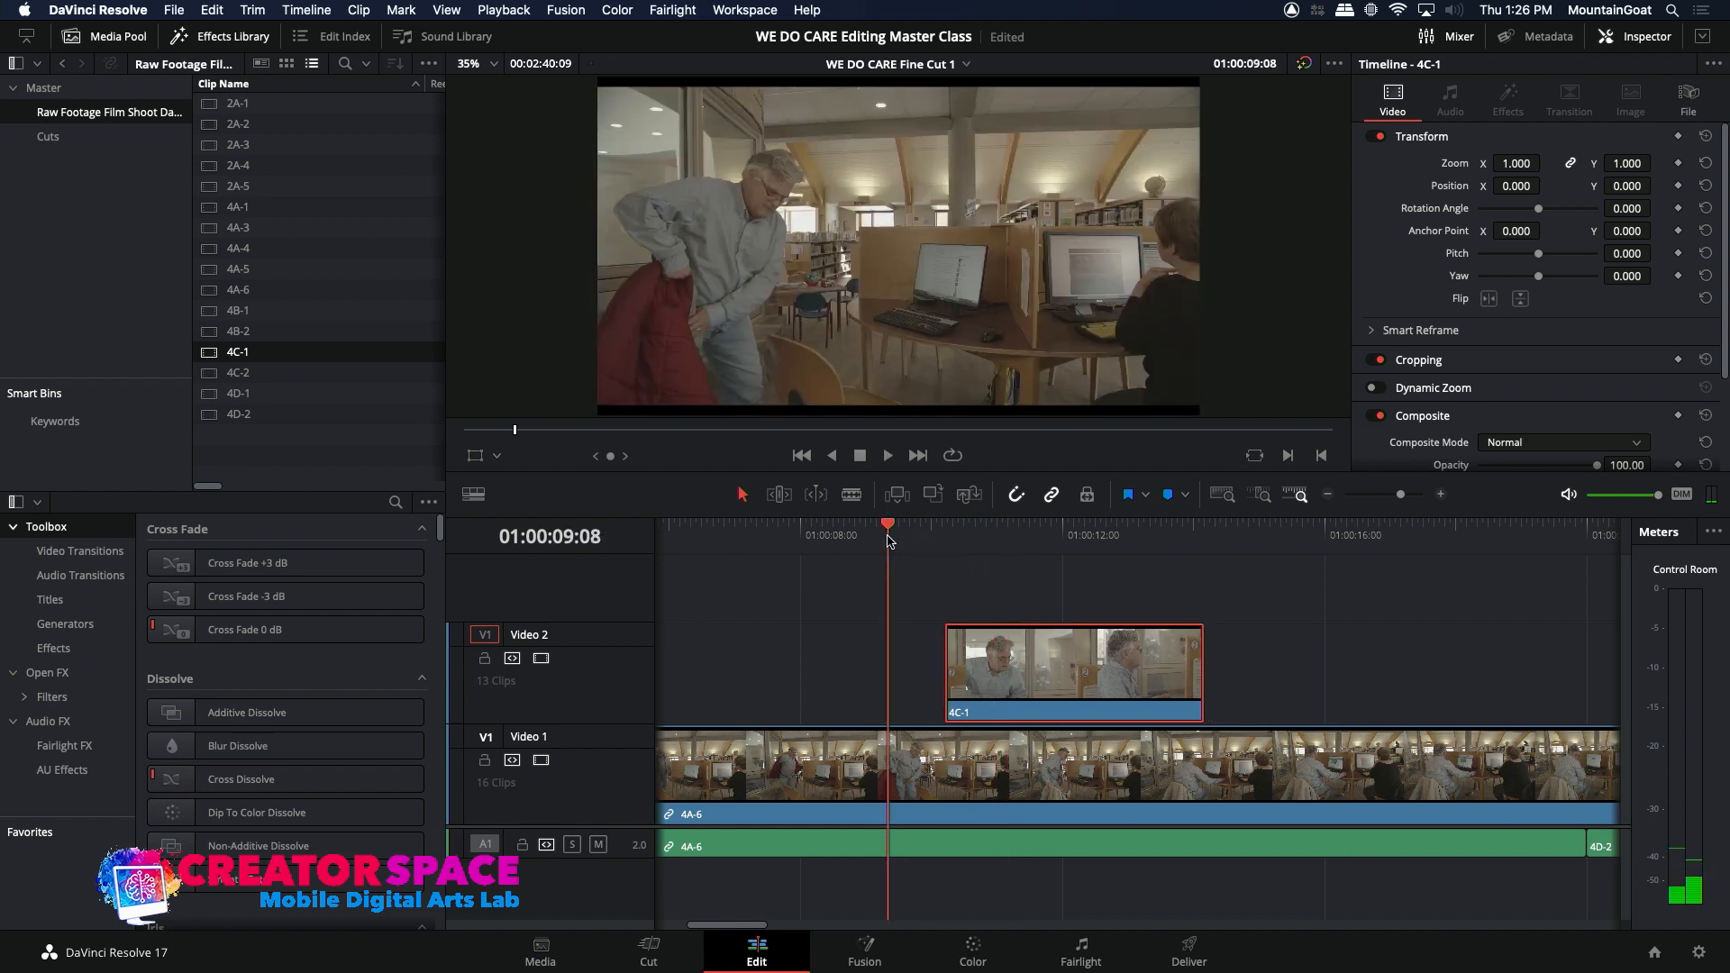
key(space)
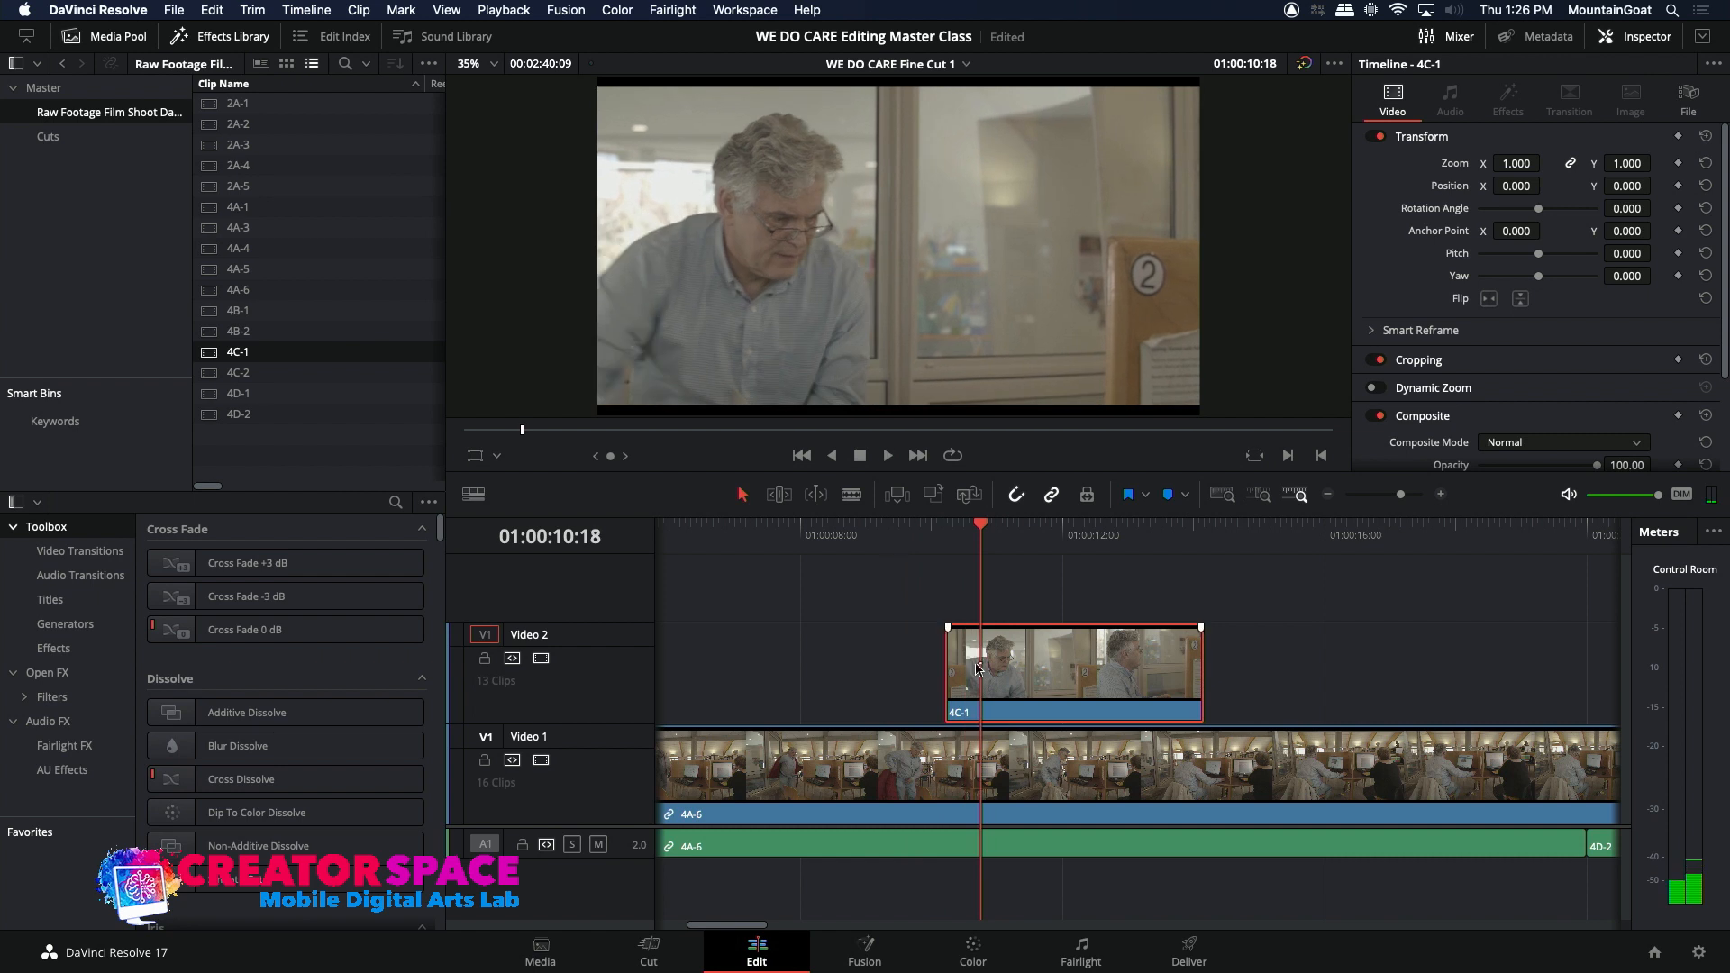
Step: Nudge the first 4C-1 insert two frames later and play its opening cut
key(period)
key(period)
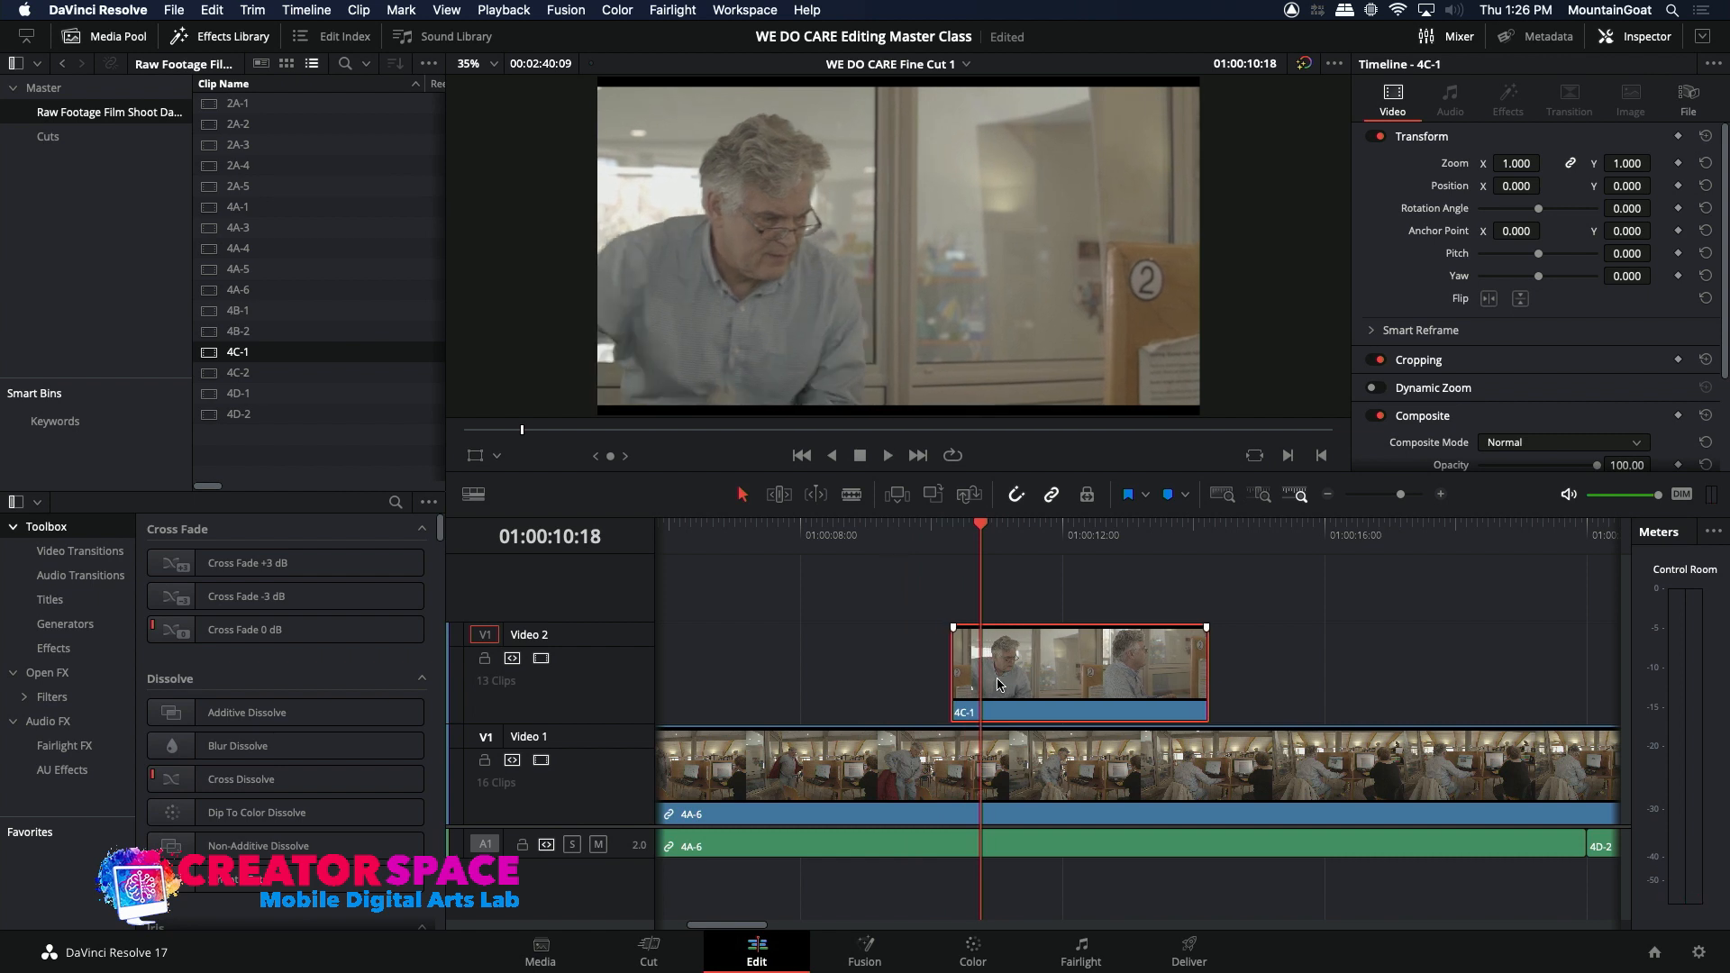
click(908, 530)
key(space)
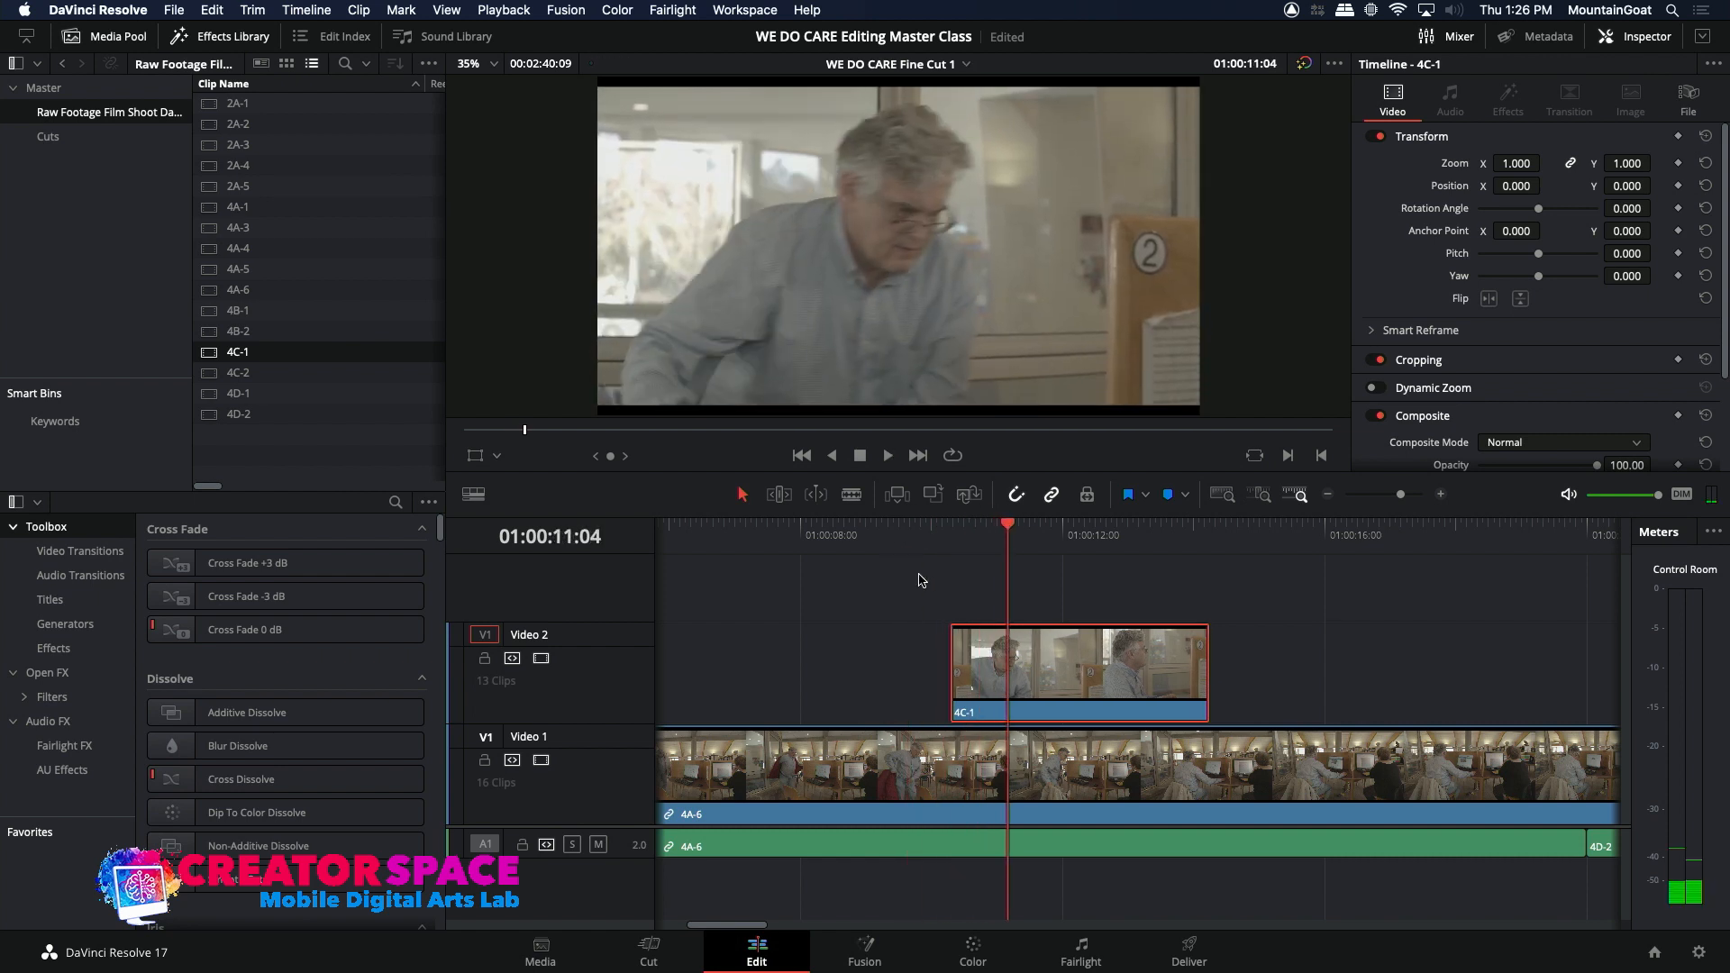
Step: Move the first 4C-1 insert earlier to start just after 01:00:10:00 and play through it into the first 4D-2 clip
drag(973, 672, 958, 672)
click(896, 540)
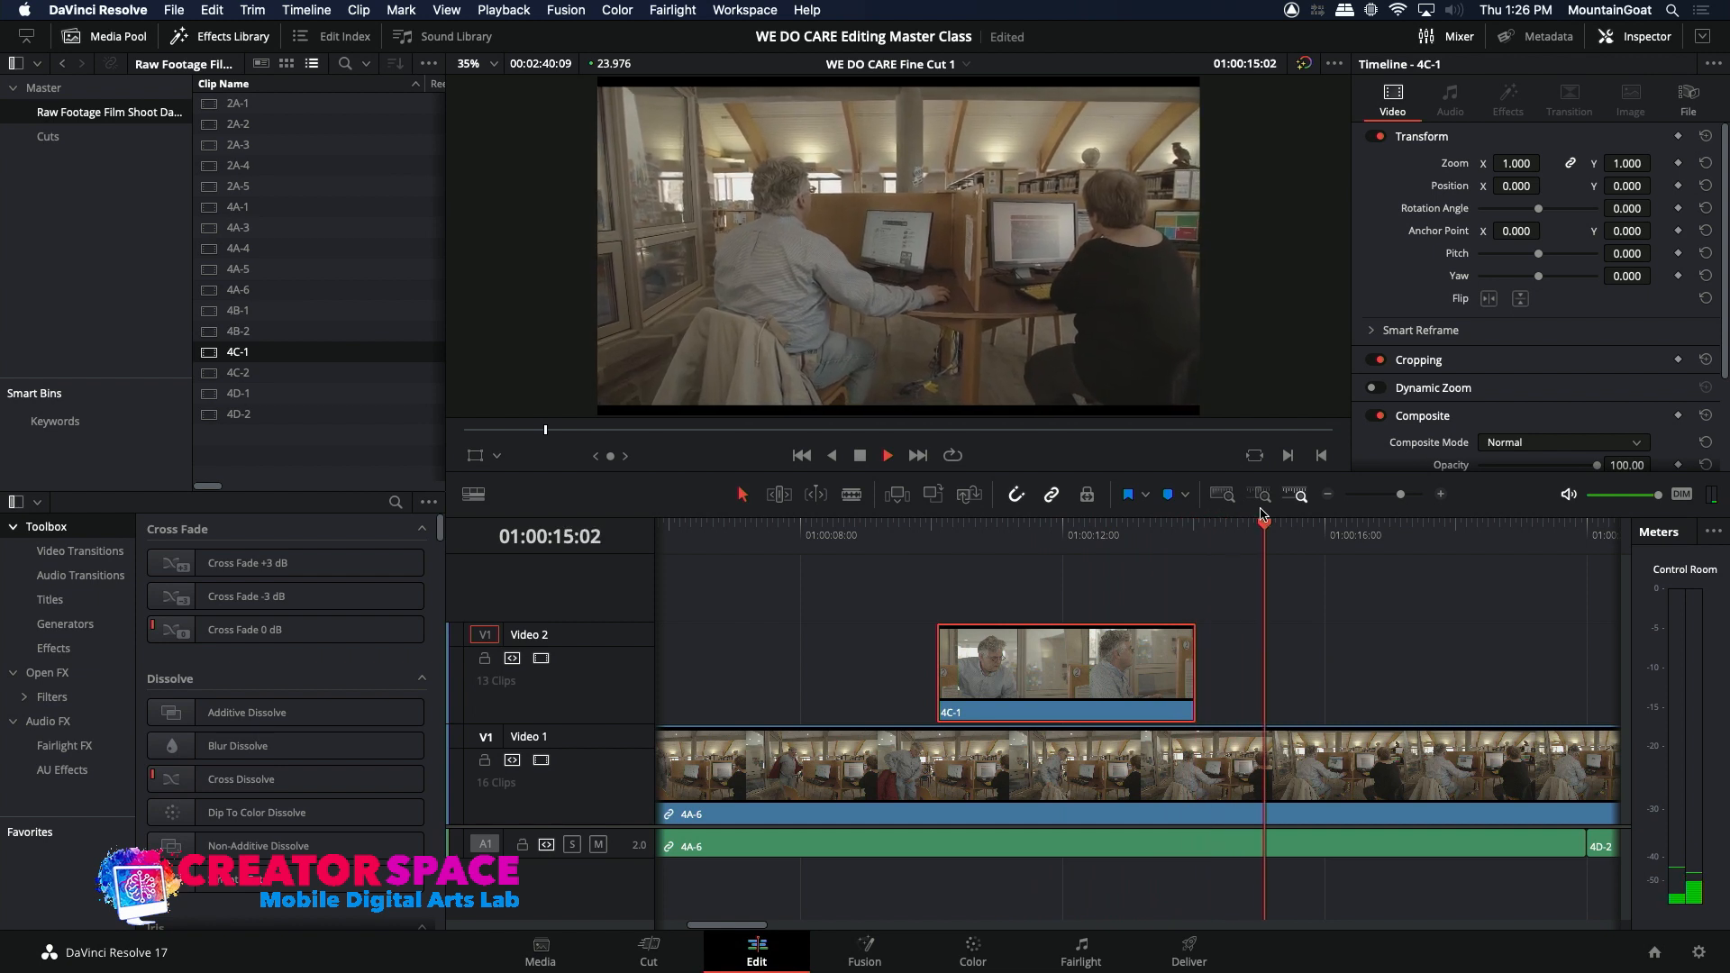
click(1329, 495)
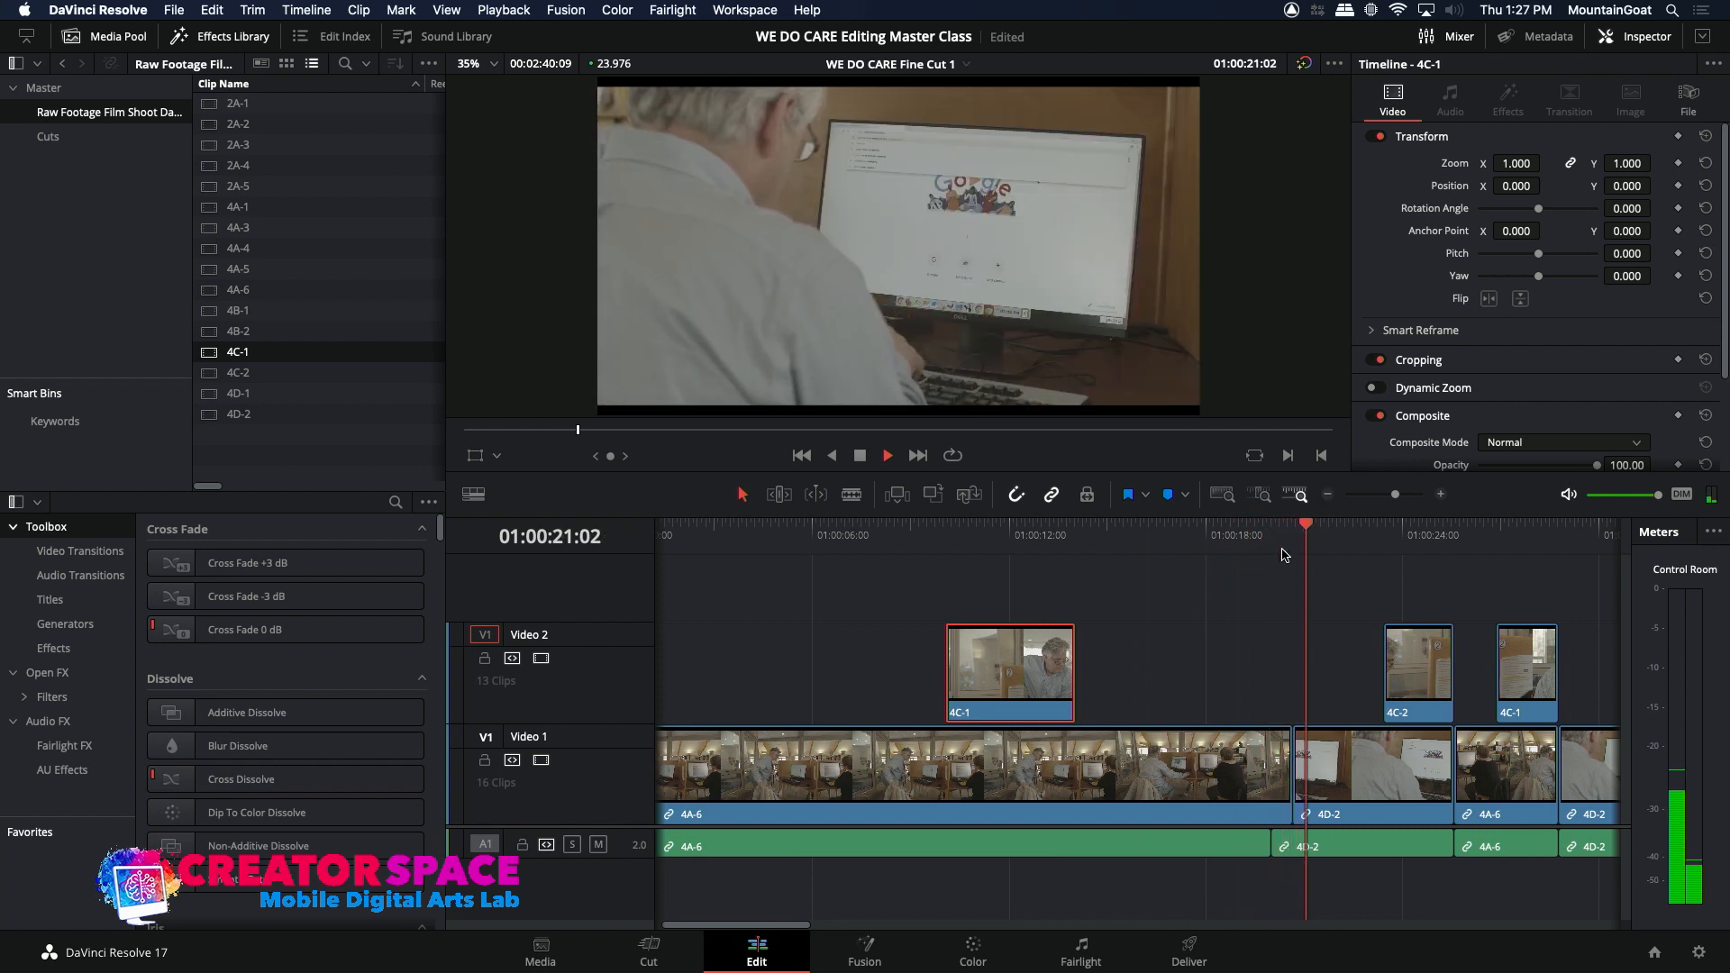
Step: Extend the end of the first 4C-1 insert to about 01:00:14:14 and play the cut back to 4A-6
key(space)
mouse_move(1075, 674)
mouse_down()
mouse_move(1187, 683)
mouse_move(1097, 689)
mouse_up()
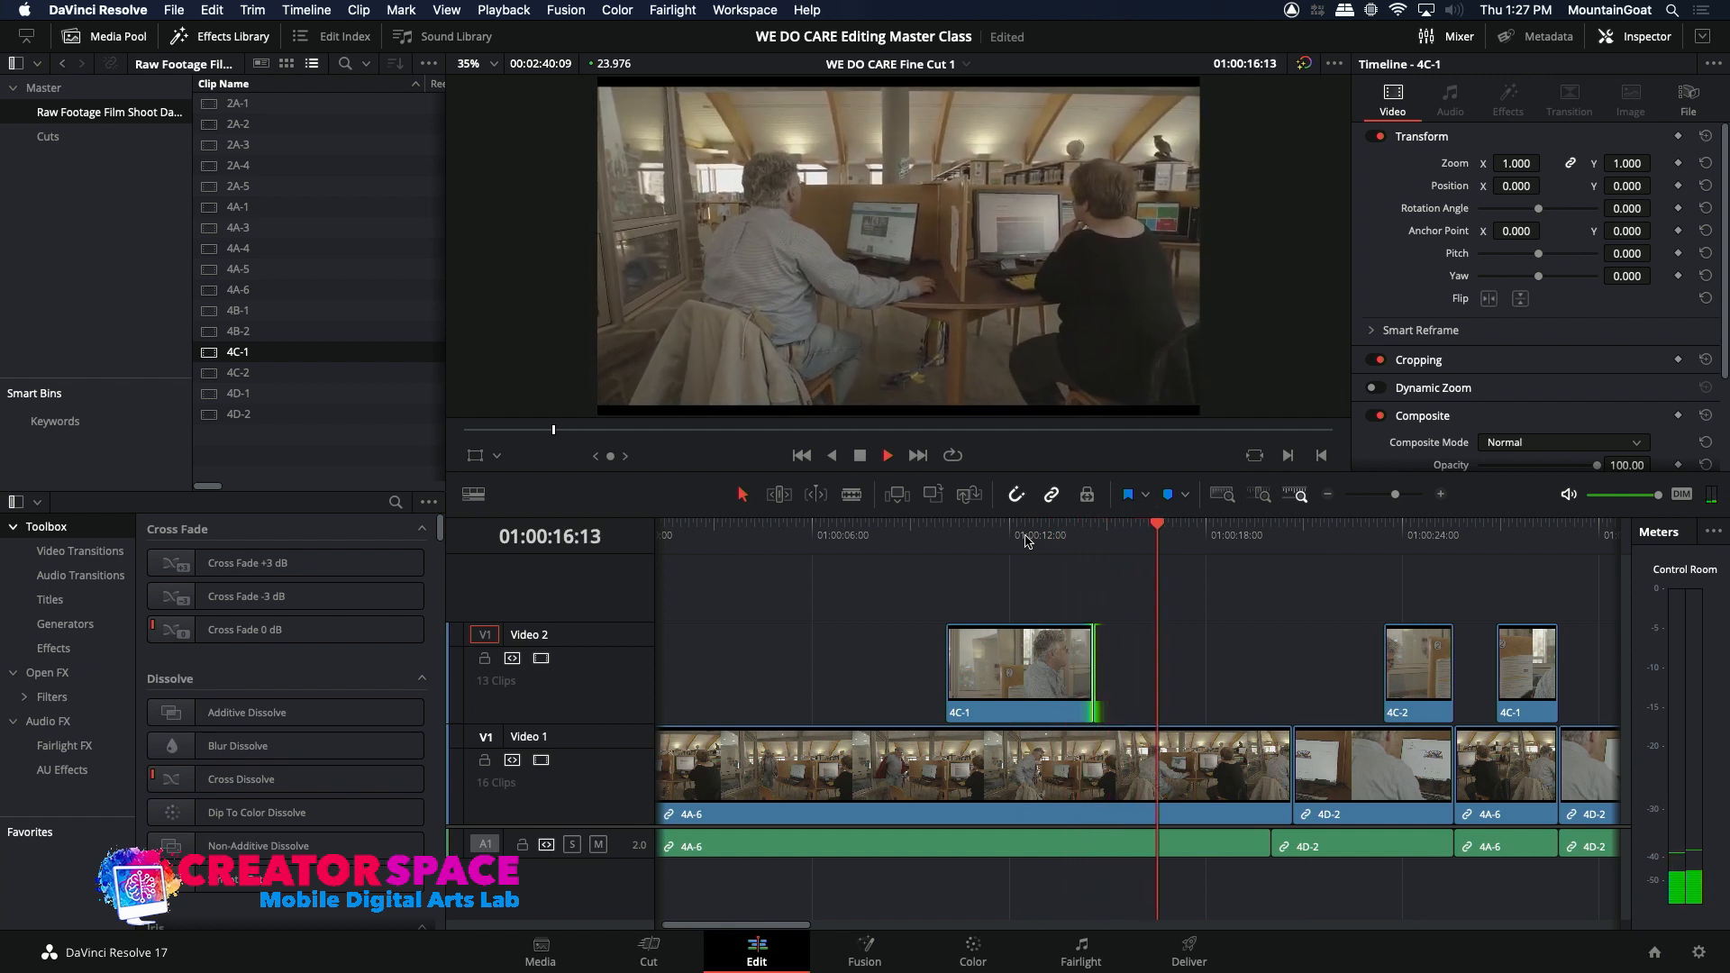
key(space)
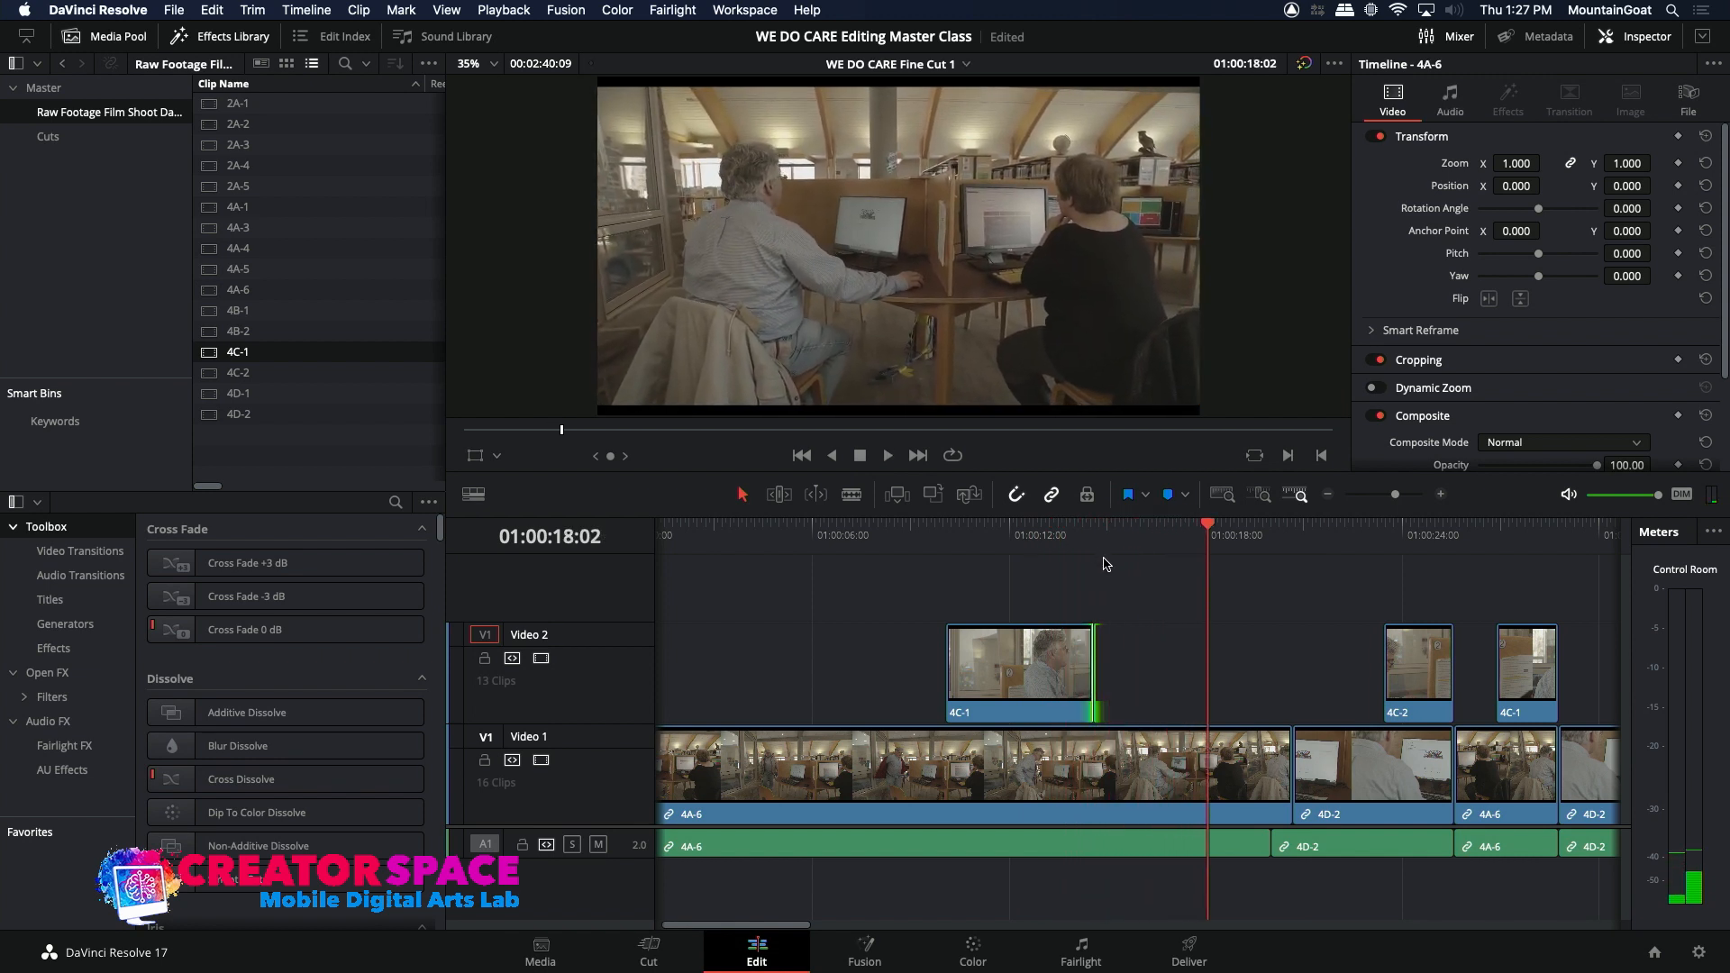
click(1092, 533)
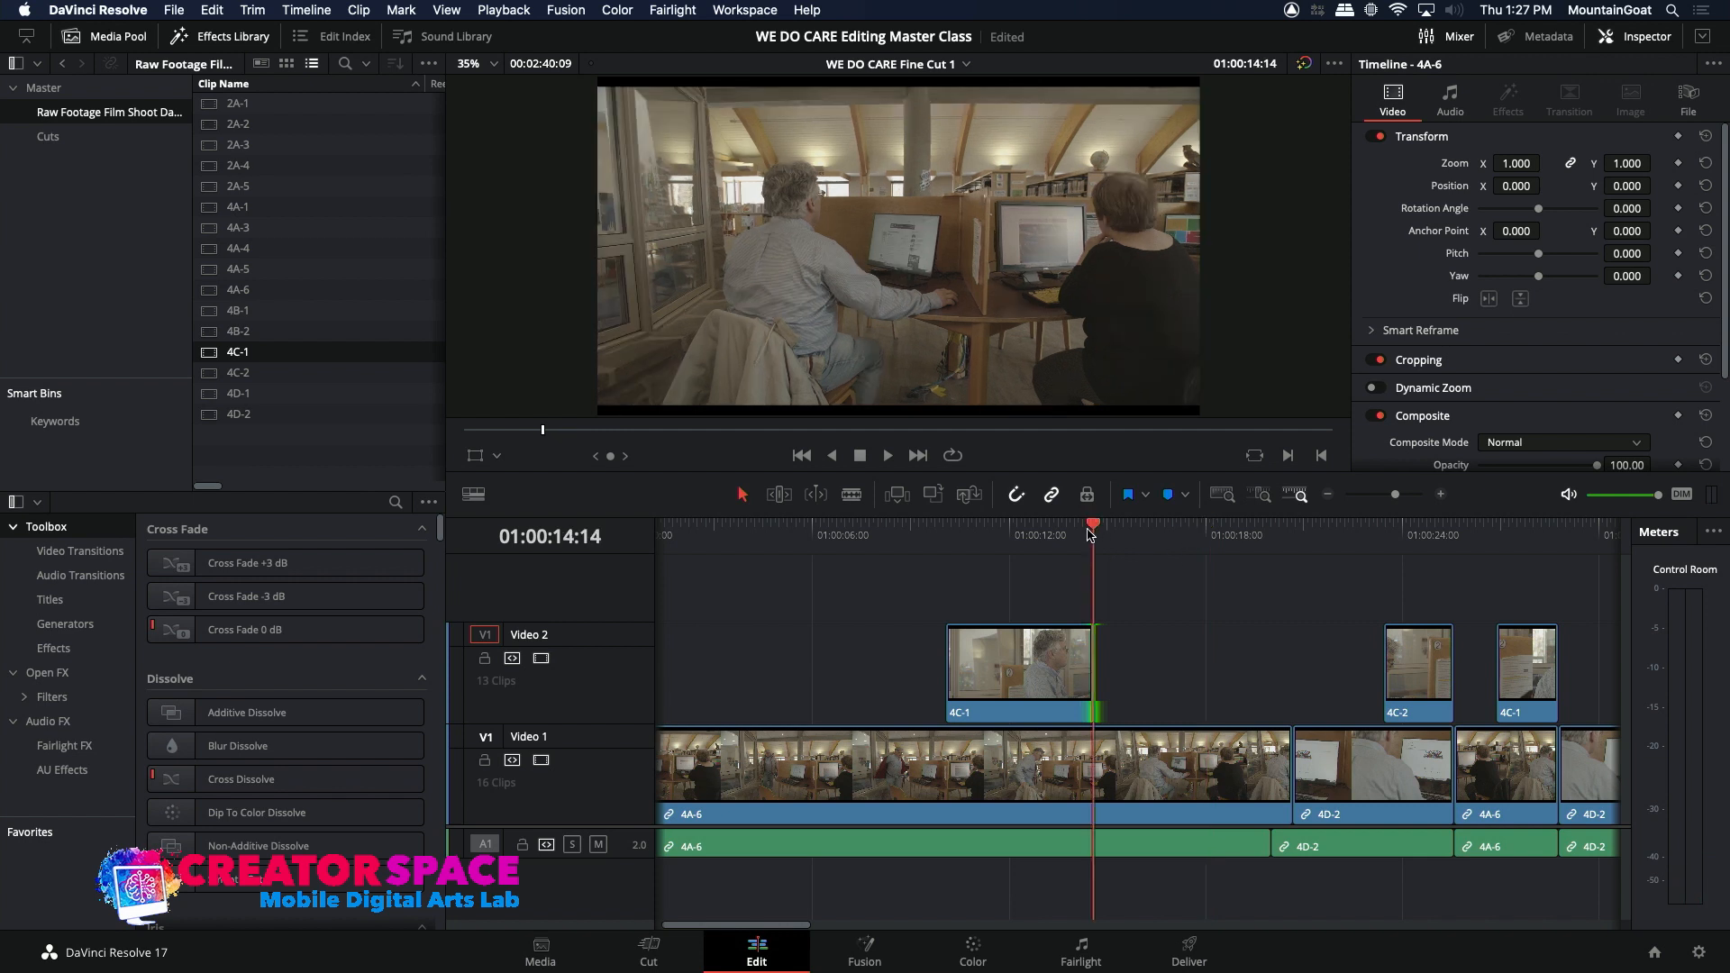
click(1072, 534)
Step: Ripple cut the timeline range from 01:00:14:14 to 01:00:18:02 in the first 4A-6 clip and play the new cut
drag(1078, 535, 1209, 546)
key(o)
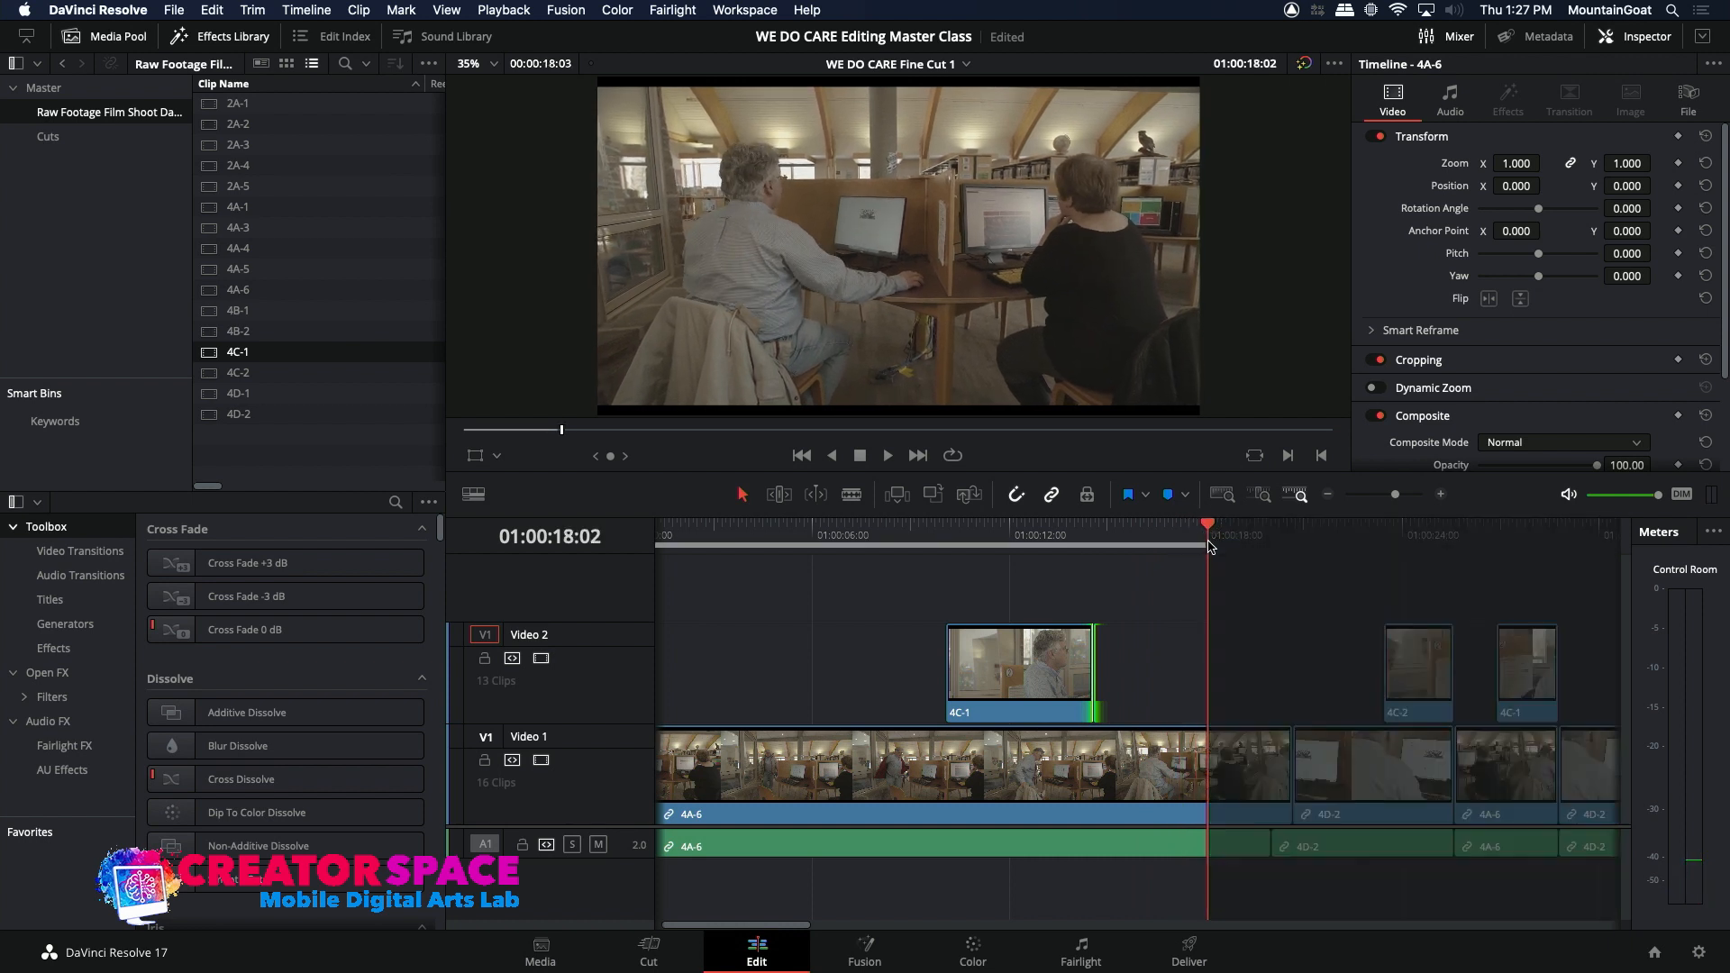
drag(1210, 546, 1097, 547)
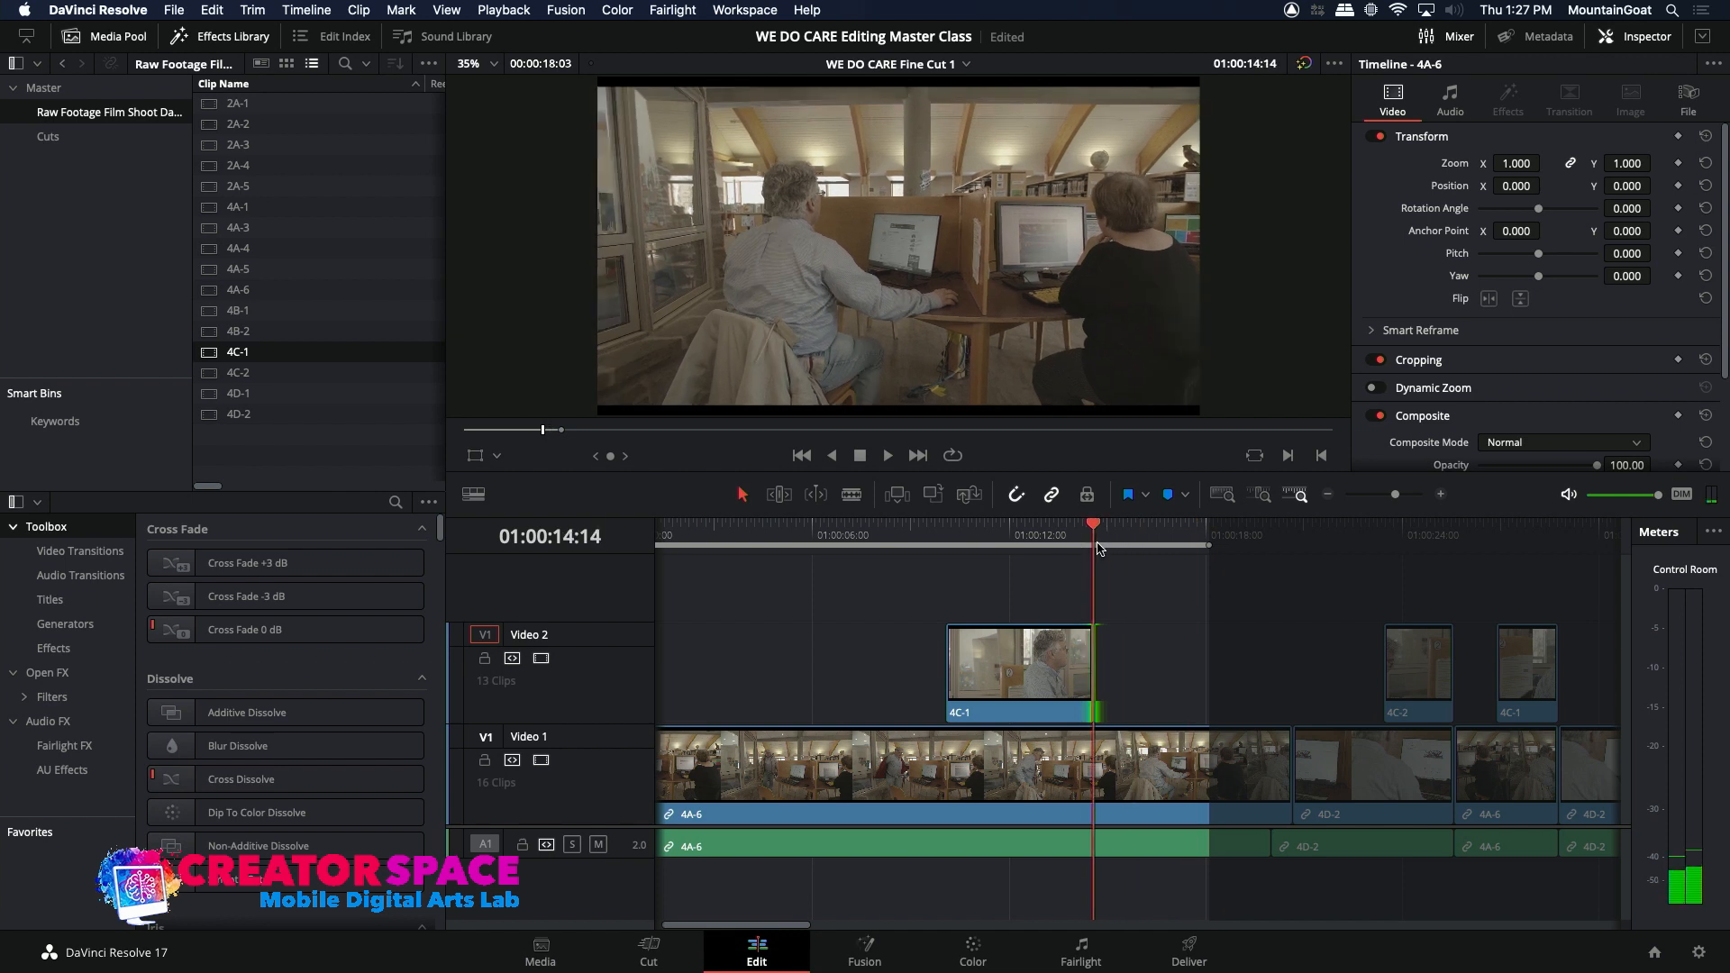
key(i)
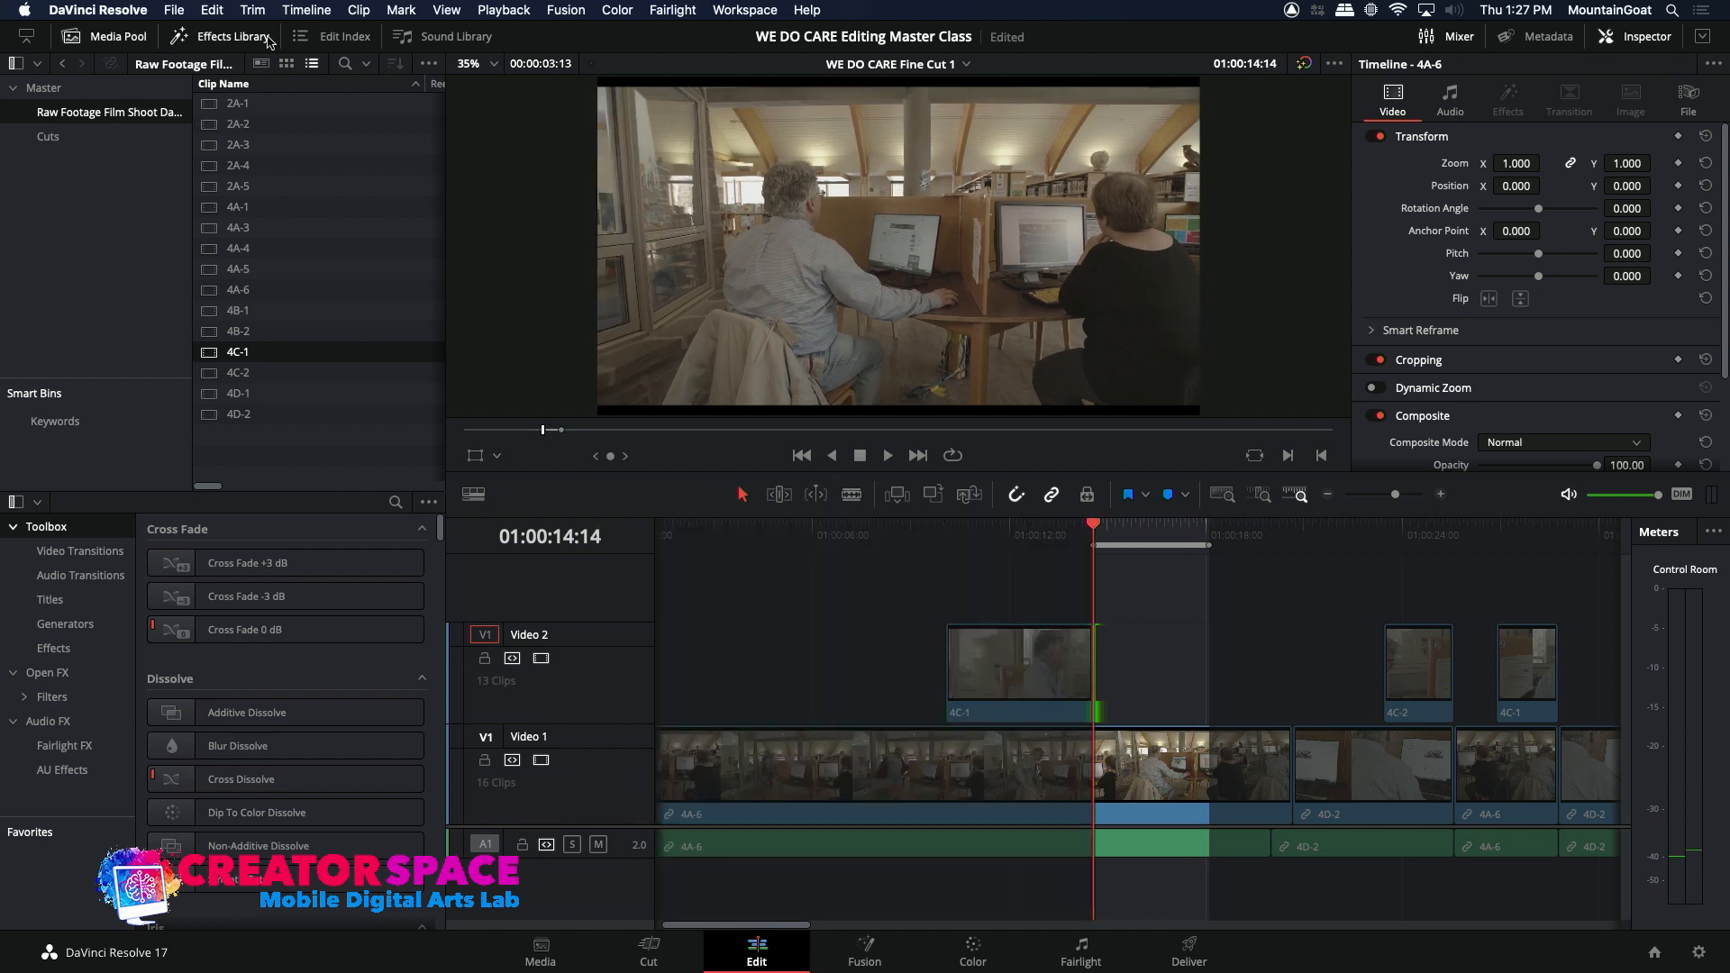
click(220, 13)
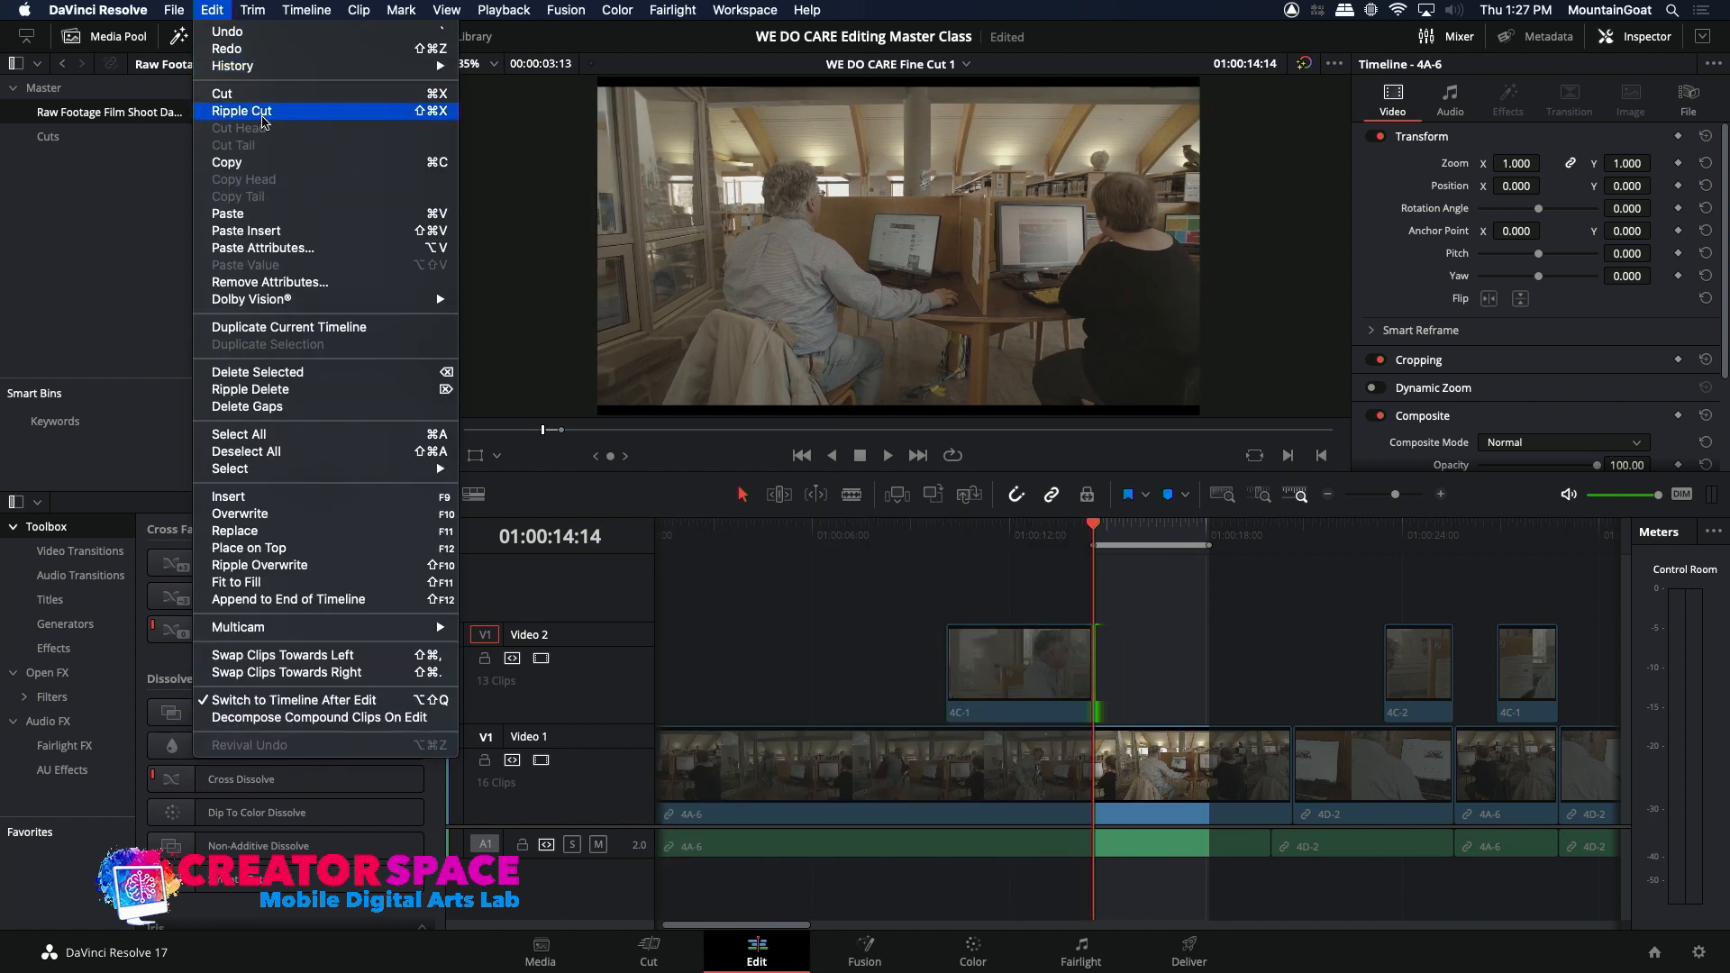
click(263, 112)
click(1064, 544)
key(space)
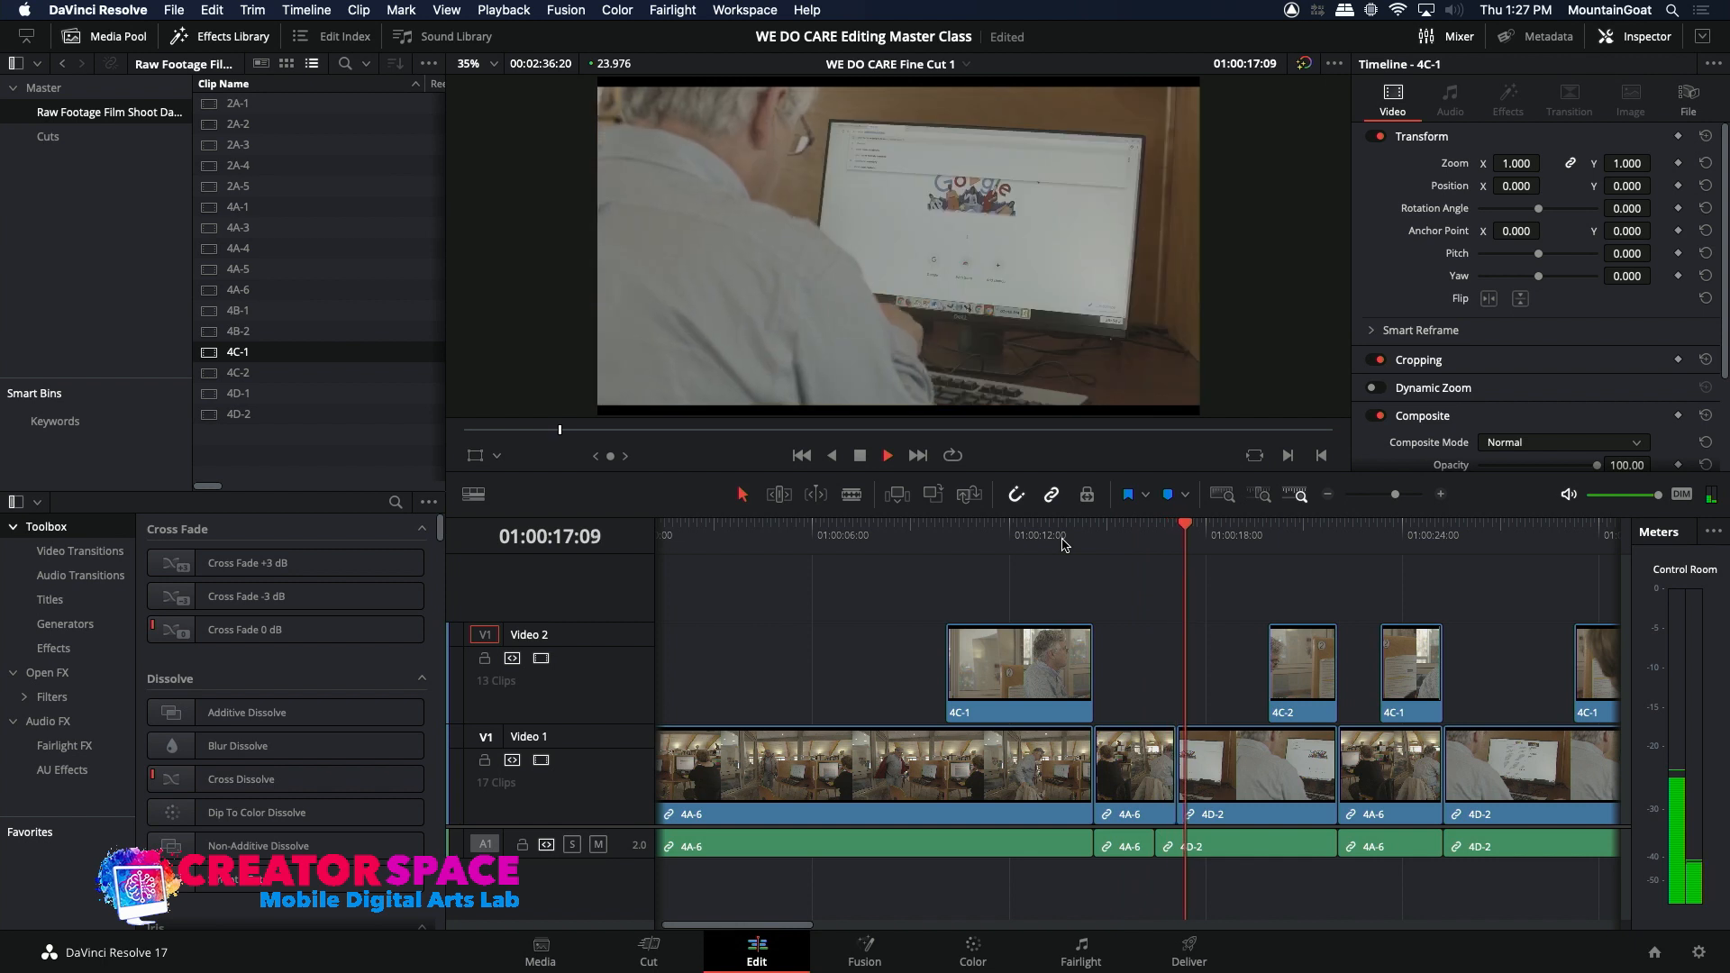
click(1064, 544)
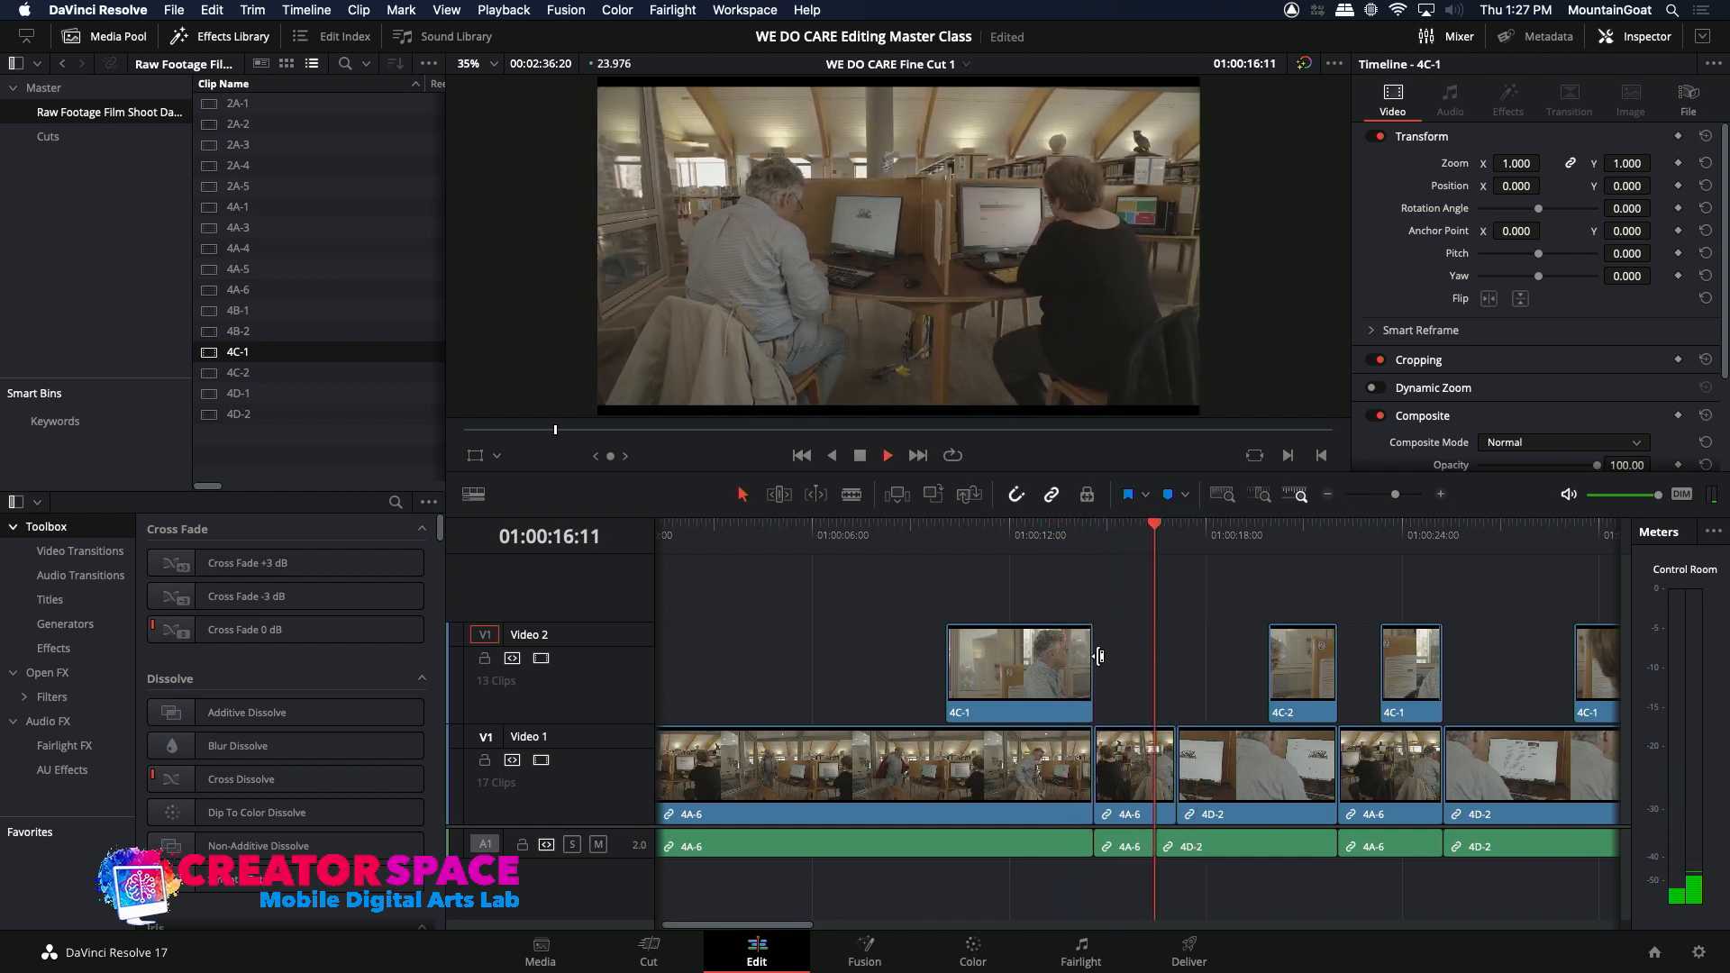
Step: Extend the end of the first 4C-1 insert to the start of the first 4D-2 clip and play the transition
drag(1091, 665, 1176, 669)
click(1073, 548)
key(space)
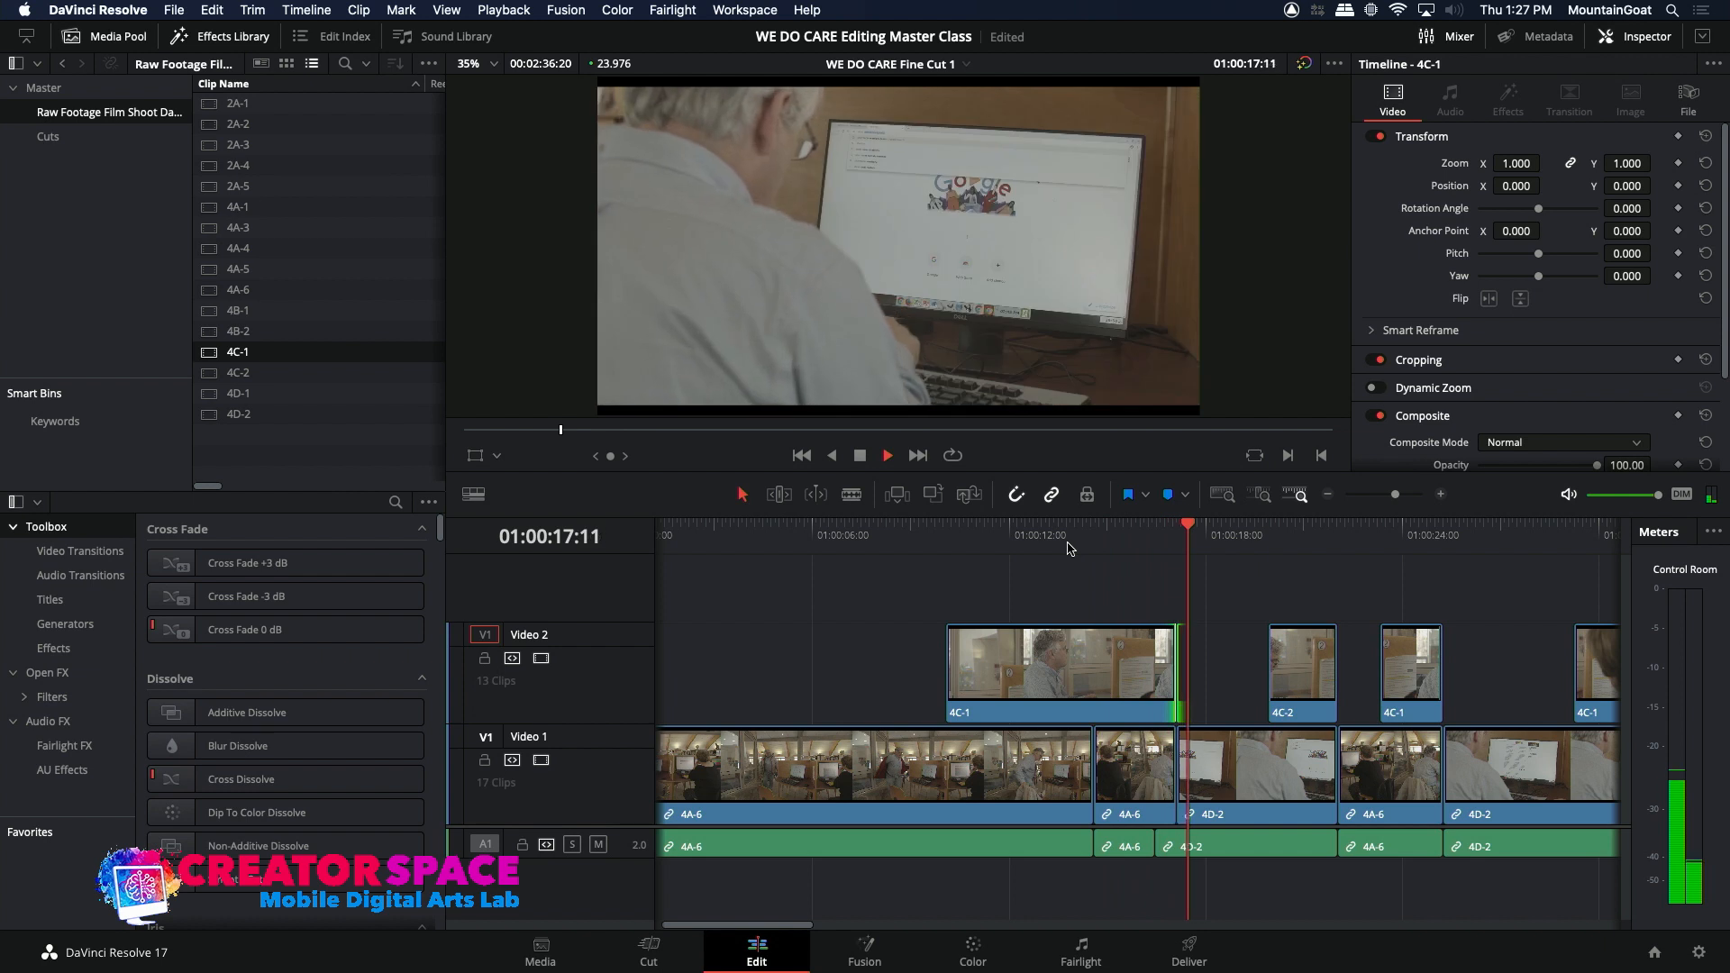
key(space)
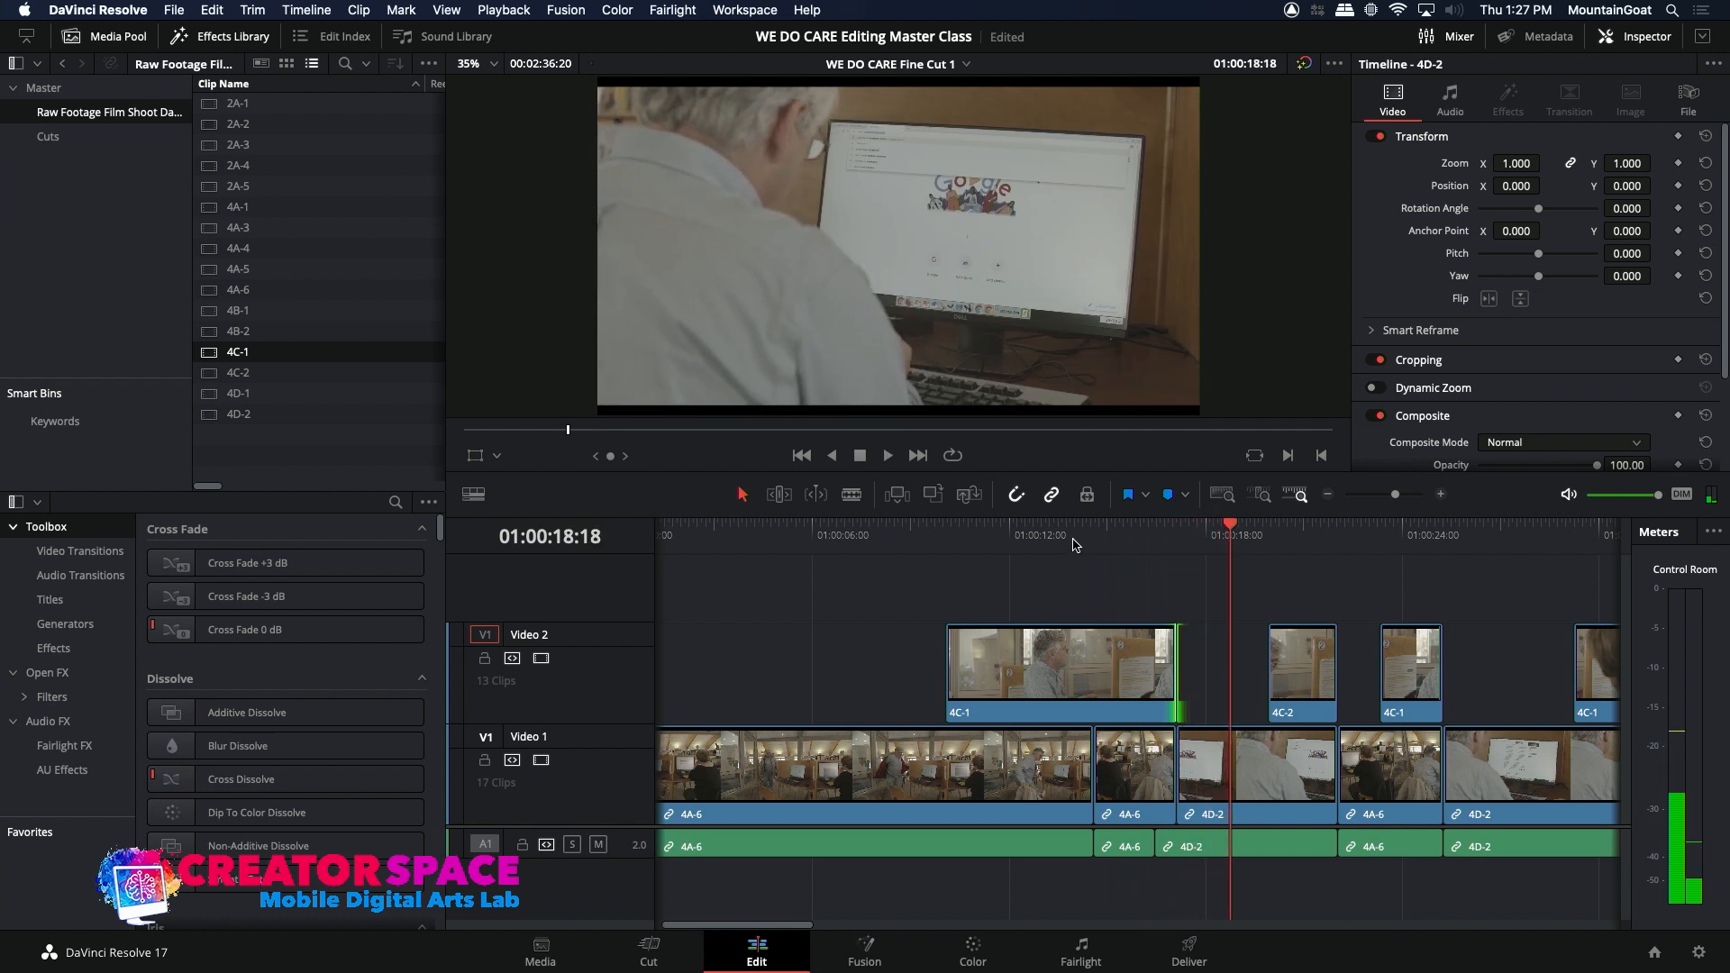
click(1072, 544)
key(space)
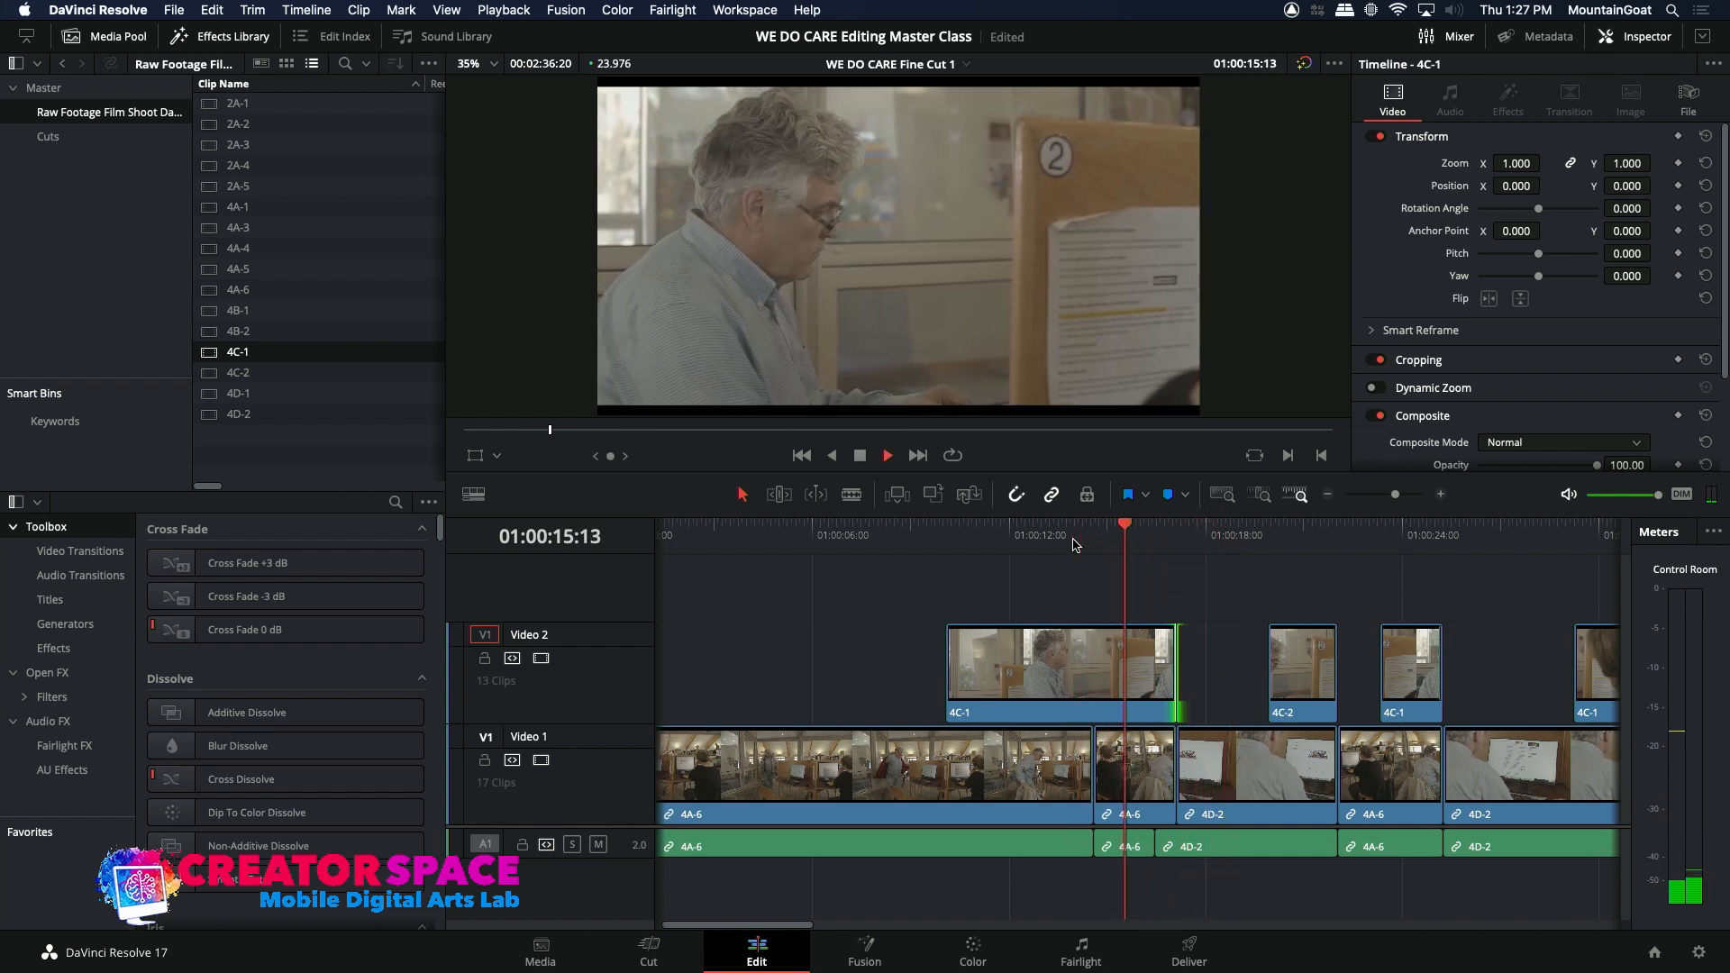
Step: Enable A1 as the source audio destination and mark the first 4C-1 insert's timeline range from 01:00:10:02 to 01:00:17:03
drag(991, 524, 945, 524)
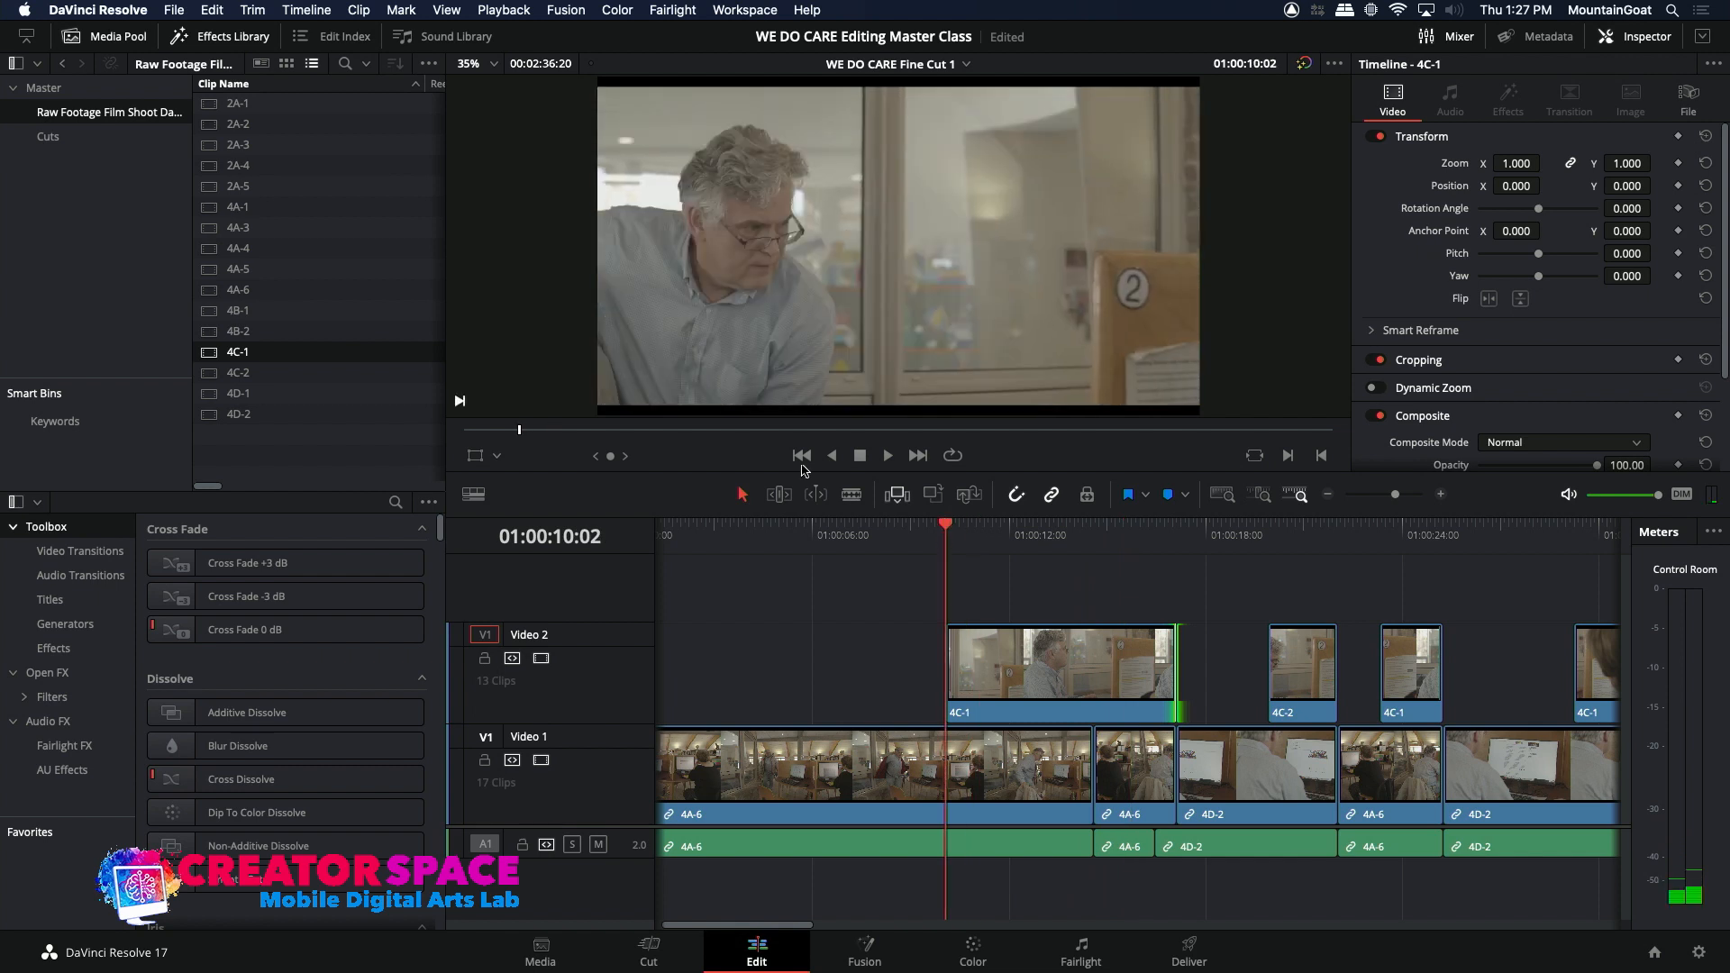
double_click(207, 354)
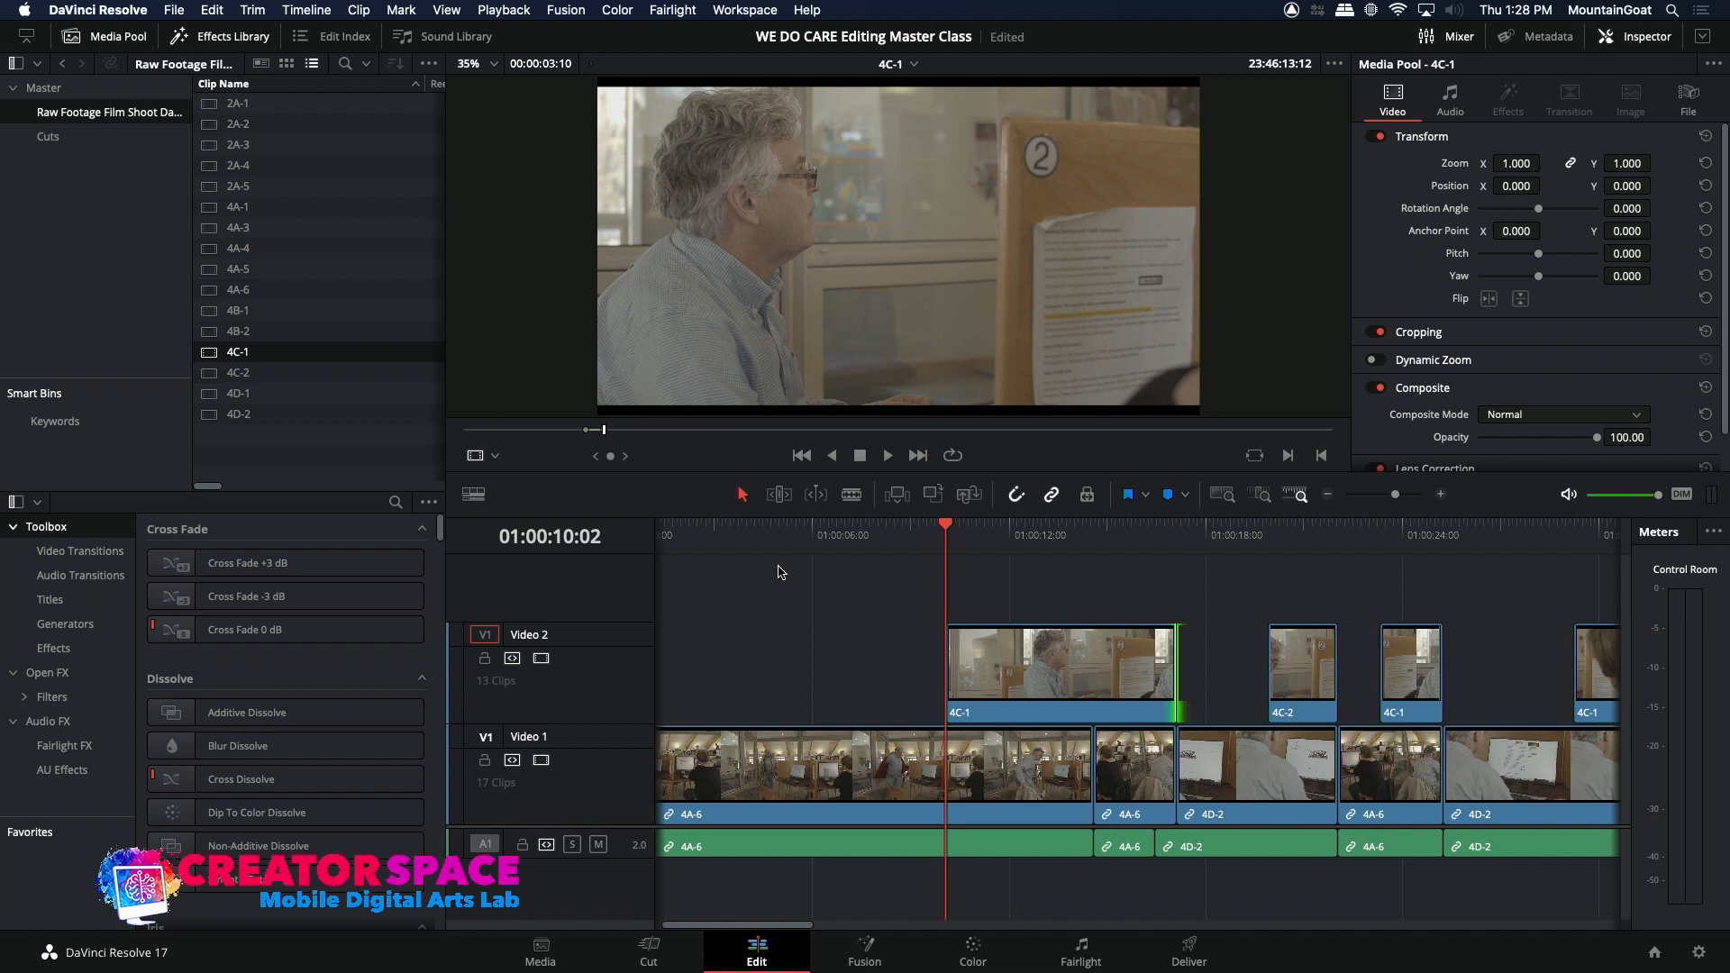
click(485, 847)
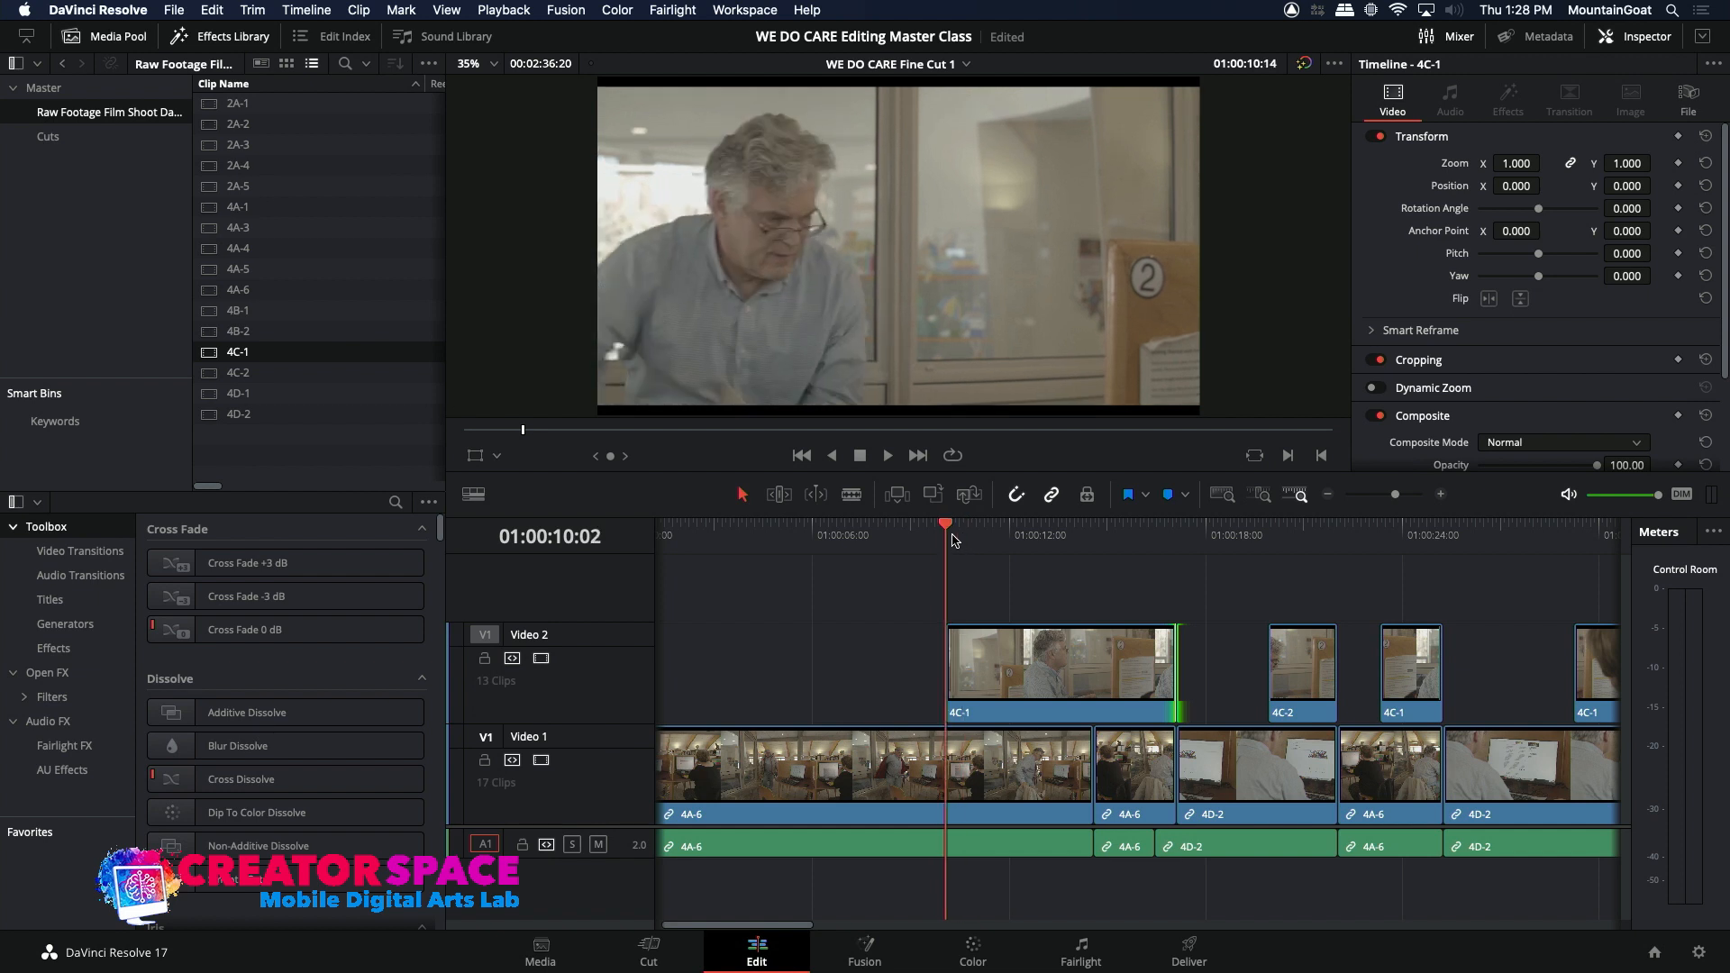
key(i)
drag(977, 538, 1176, 556)
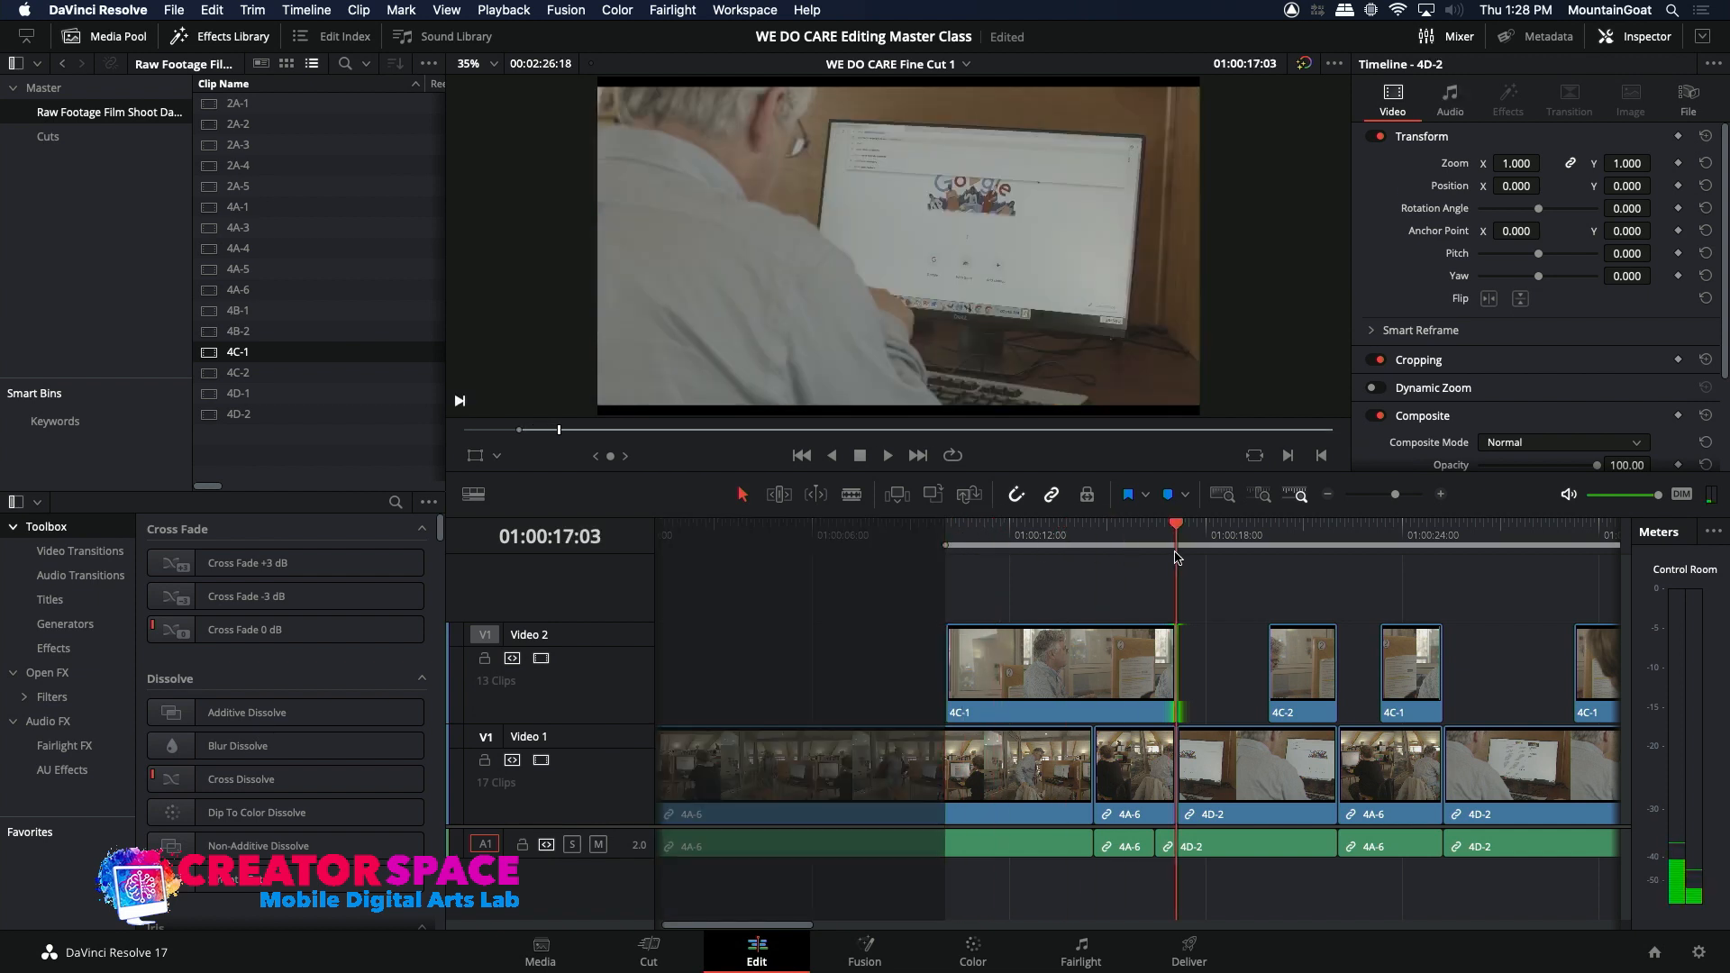
key(o)
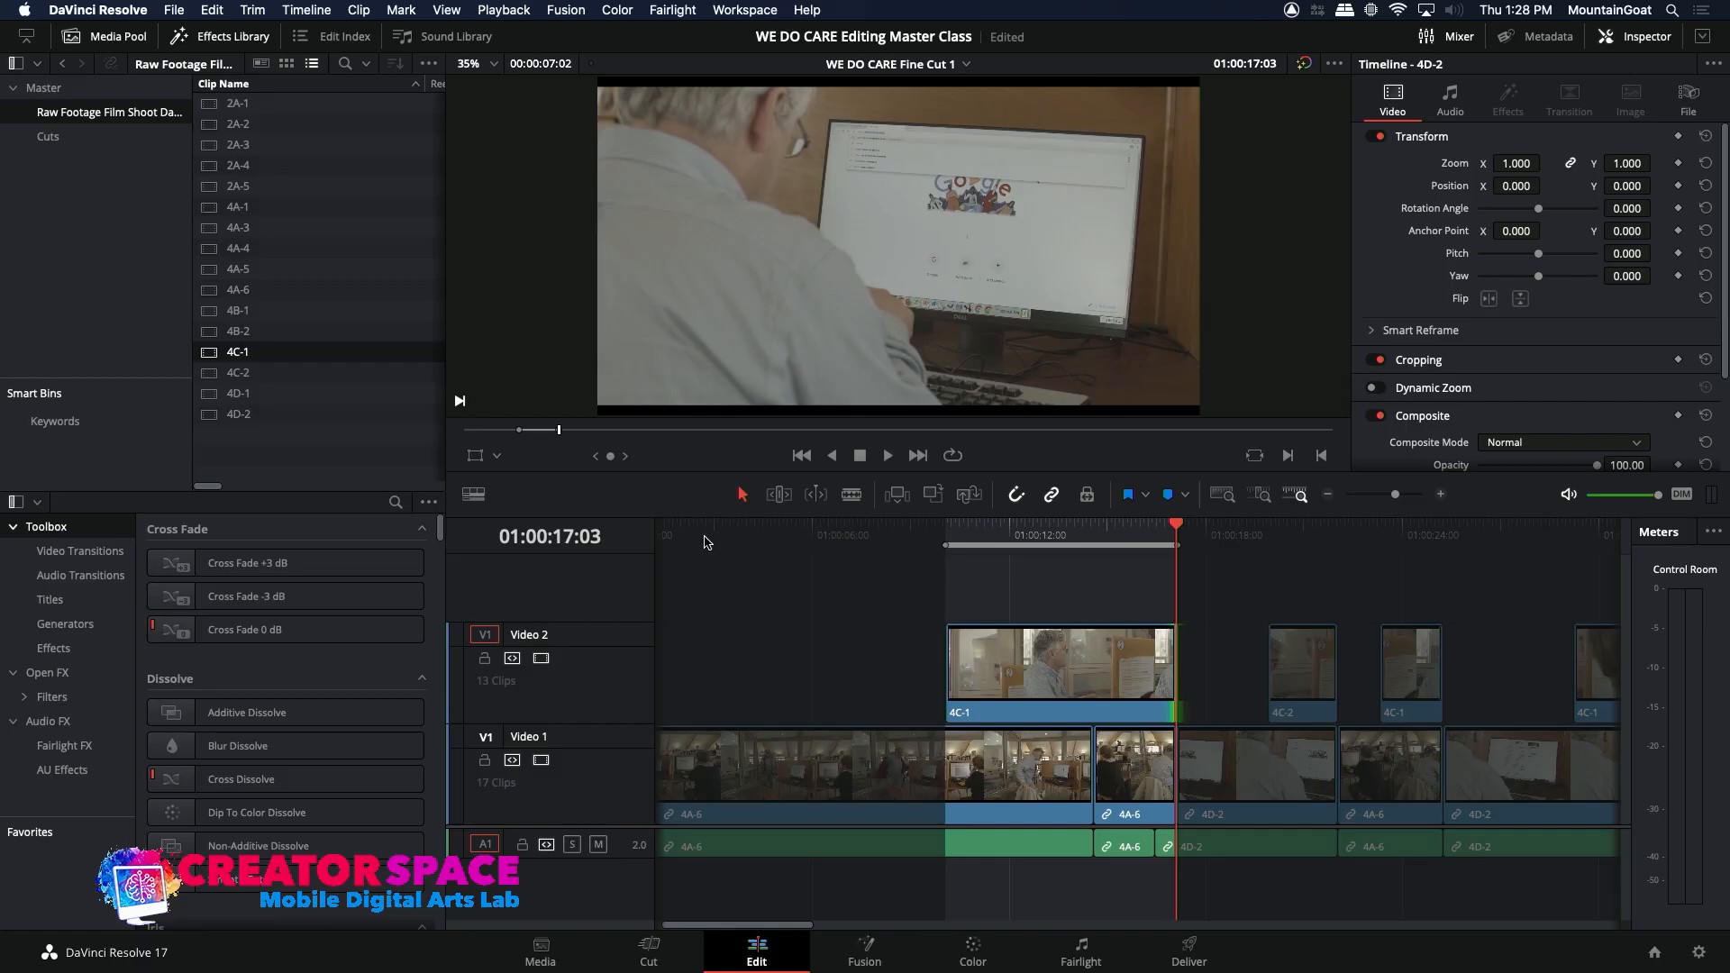
Step: Overwrite the insert with source clip 4C-1 including audio, extend its end to the first 4D-2 clip, and play the sequence
double_click(215, 357)
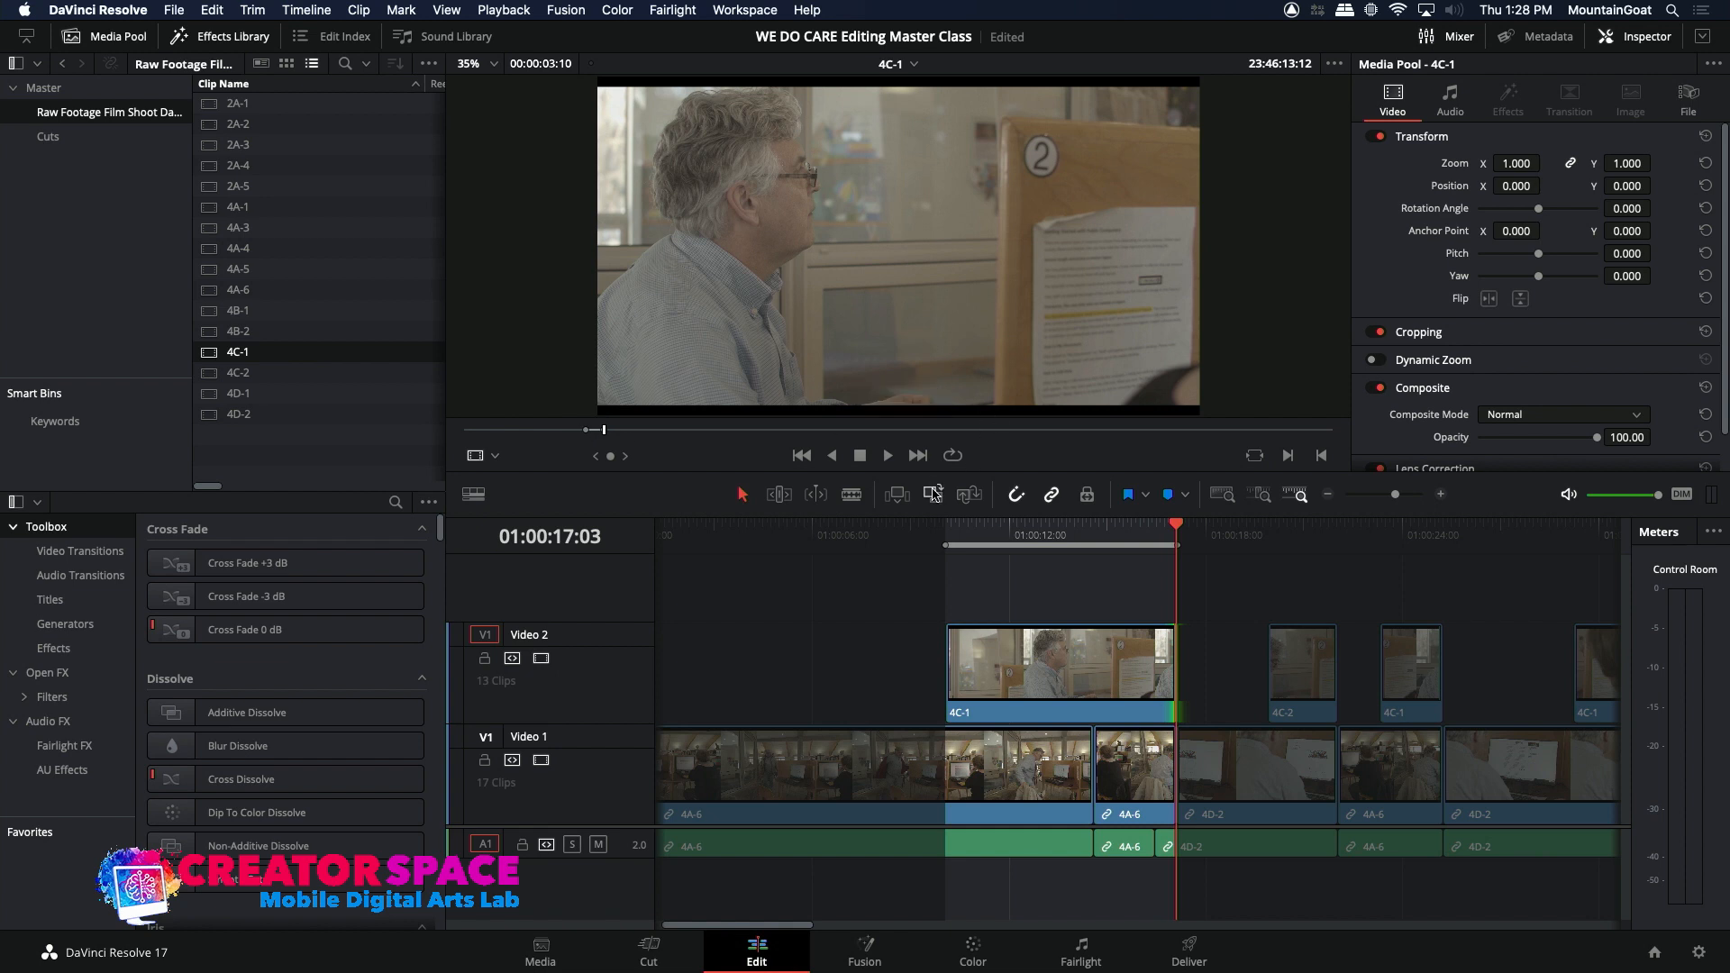
click(933, 494)
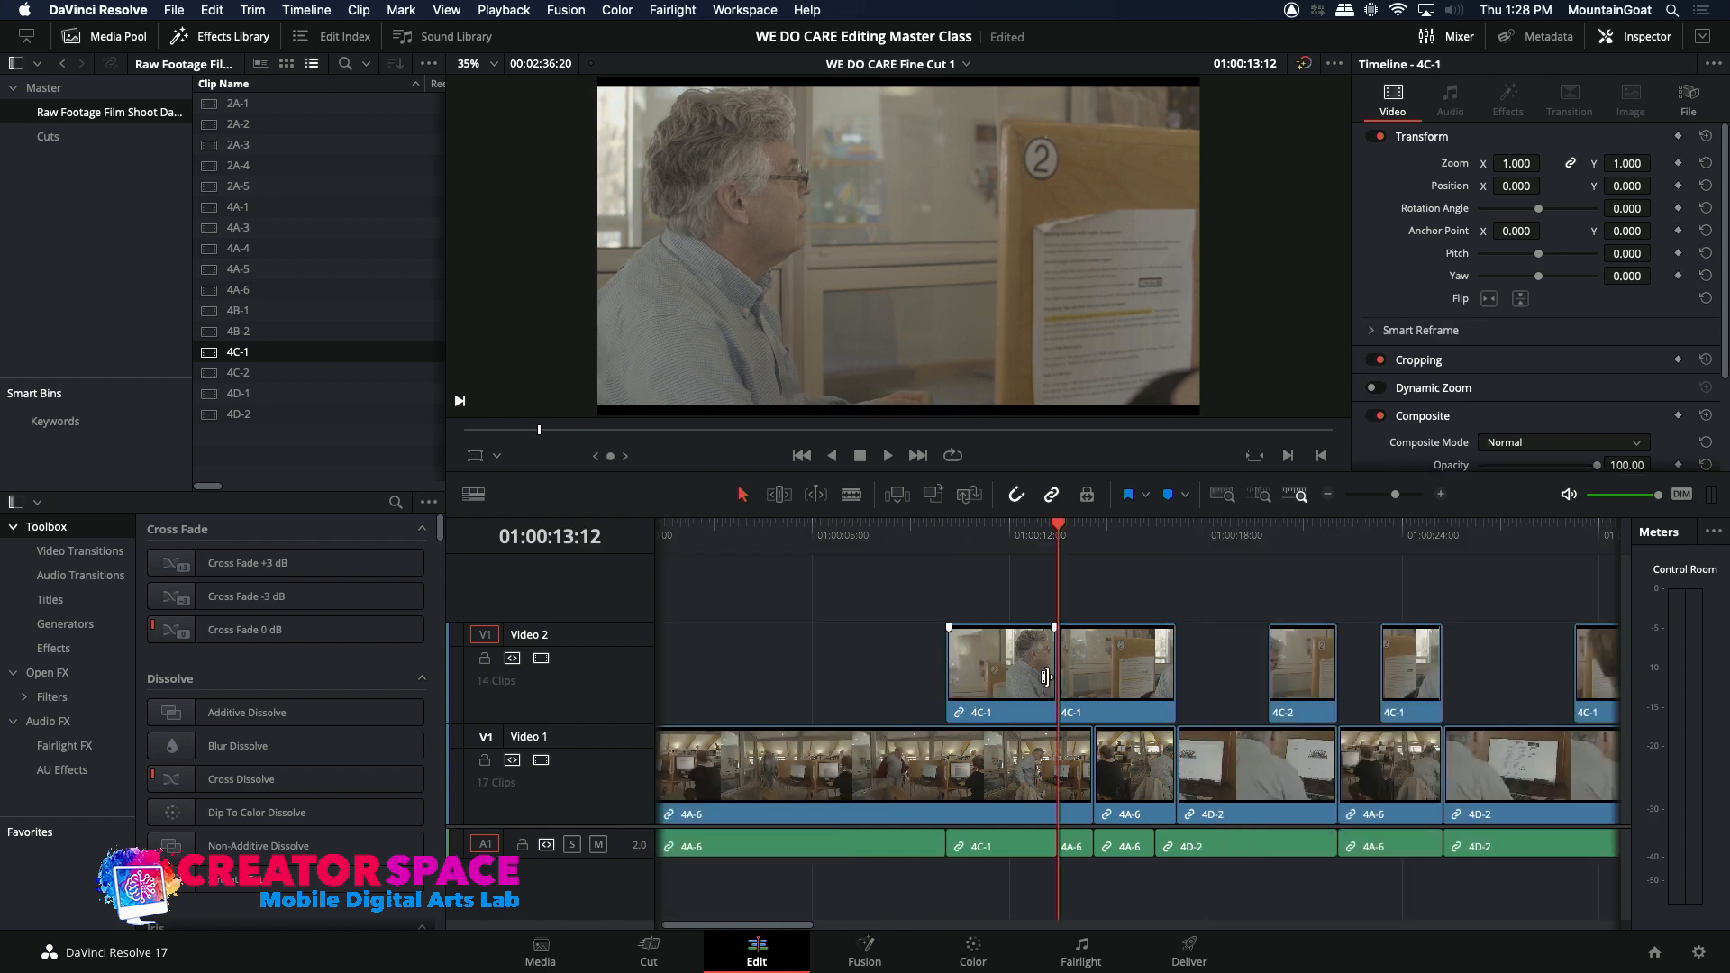
drag(1057, 675, 1176, 676)
click(926, 545)
key(space)
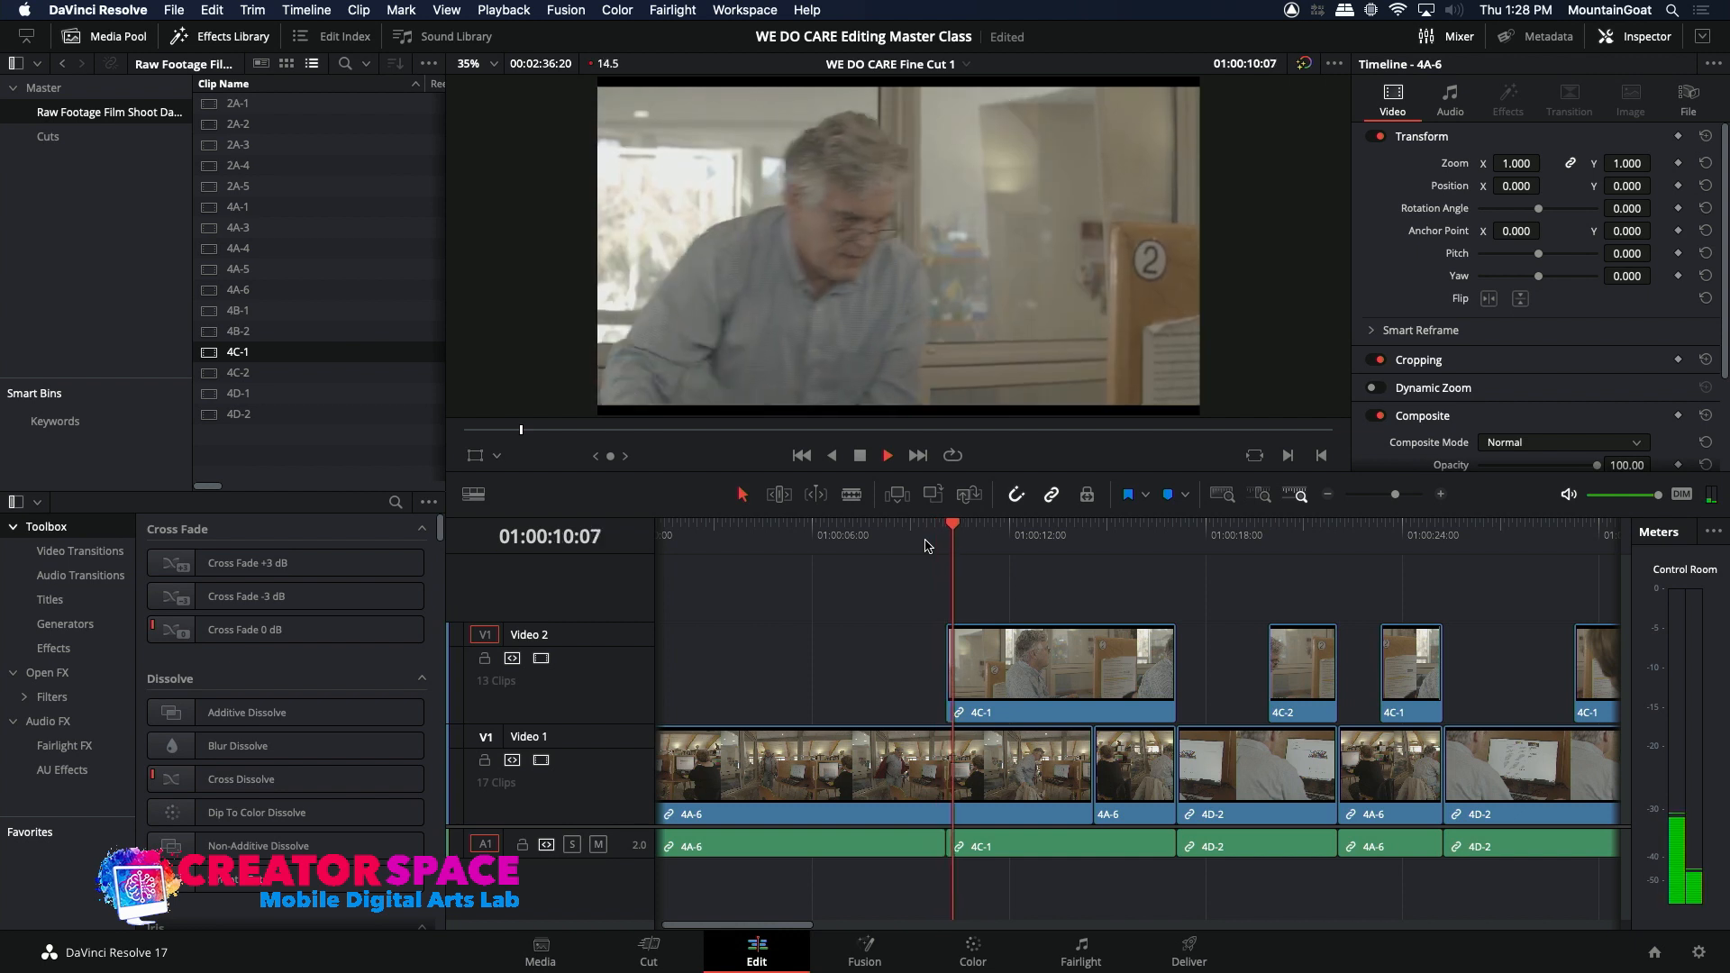
click(924, 546)
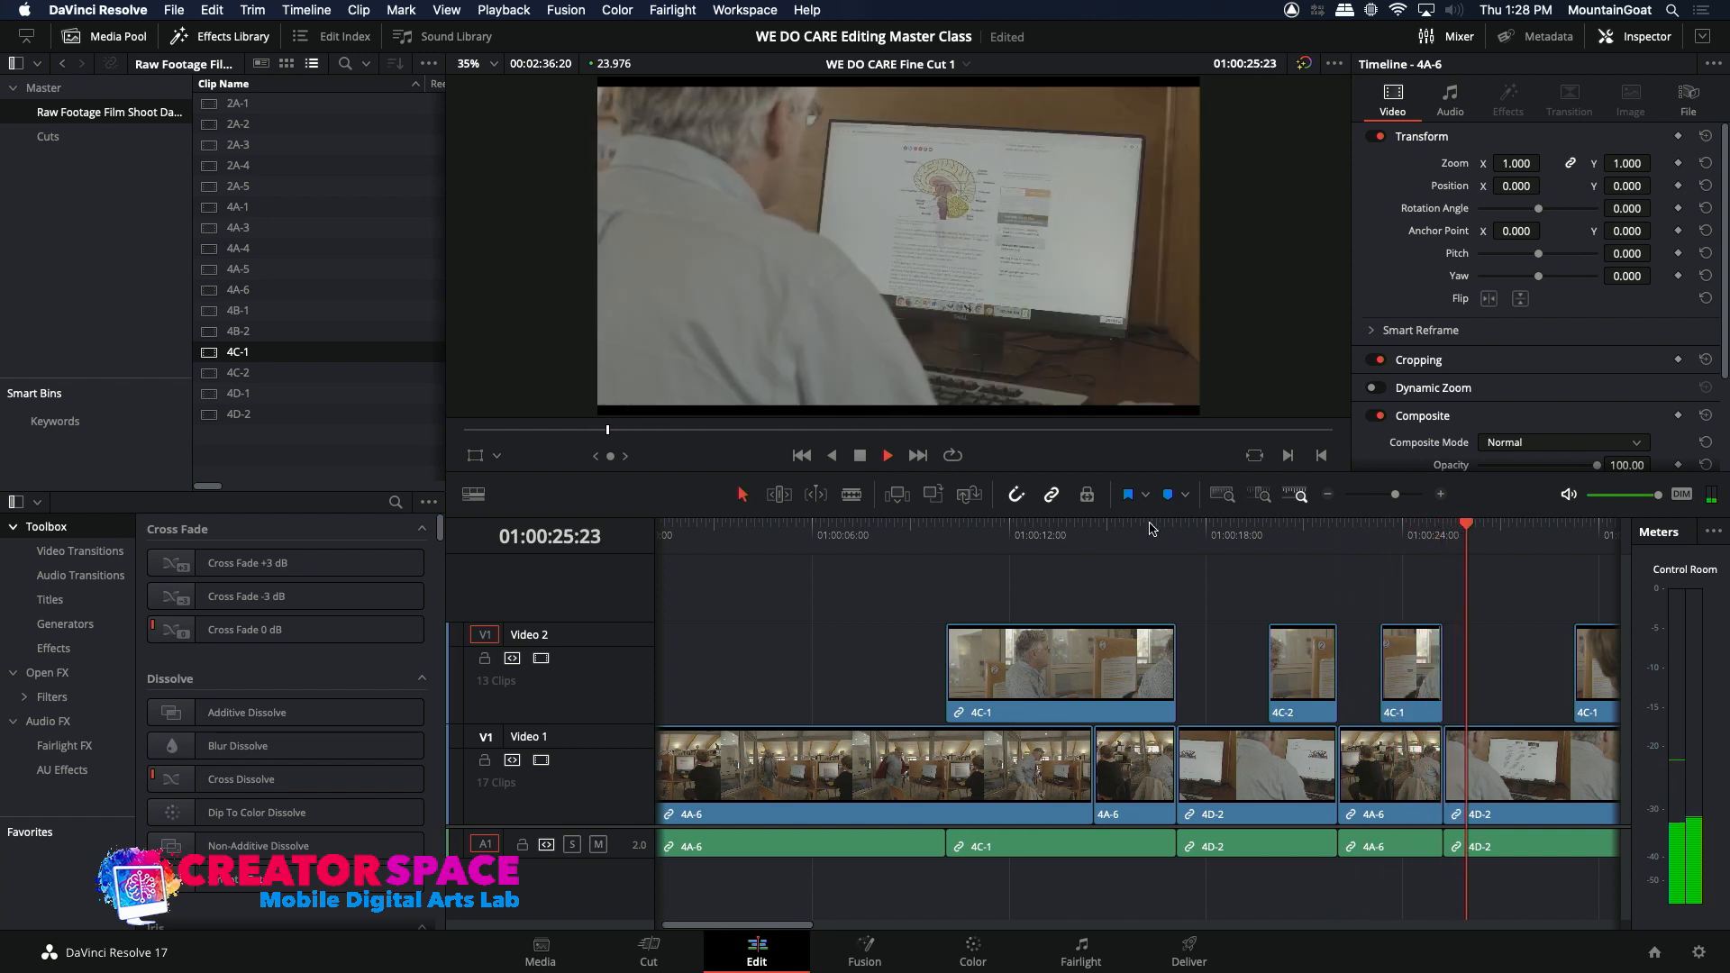
Step: Review playback through the later 4D-2, 4A-6 and 4C-1 shots, replaying the 4A-6 shot around 01:00:37 to find an insert point
click(1302, 496)
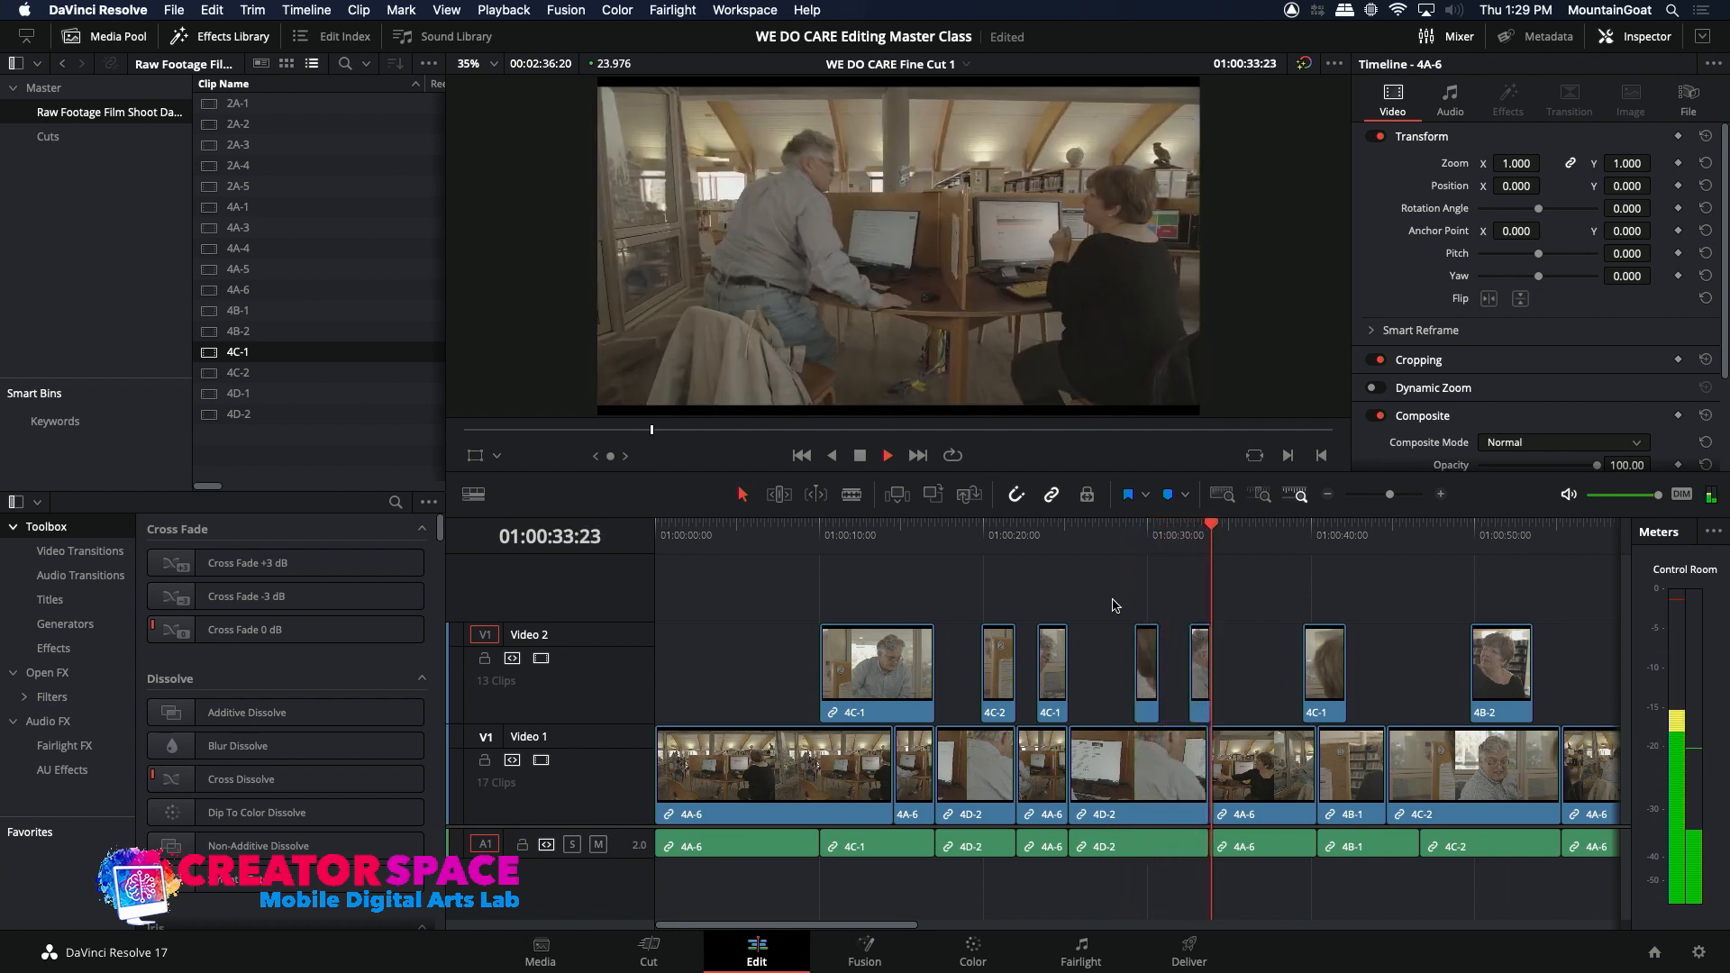
key(space)
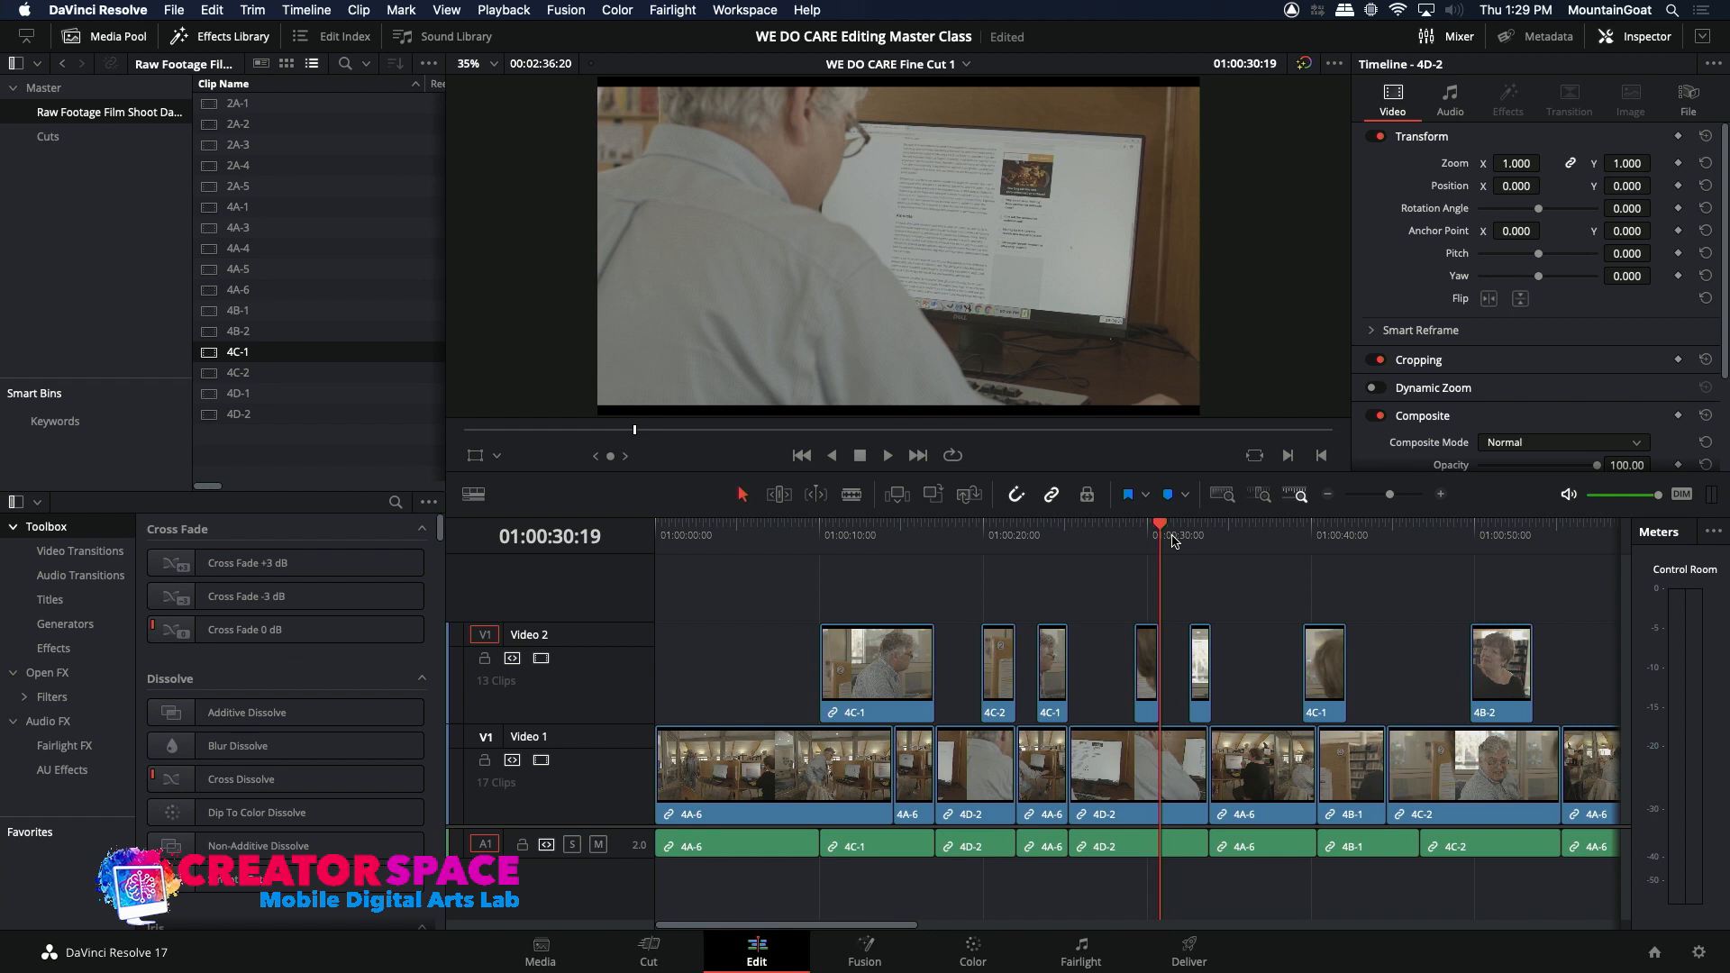
key(space)
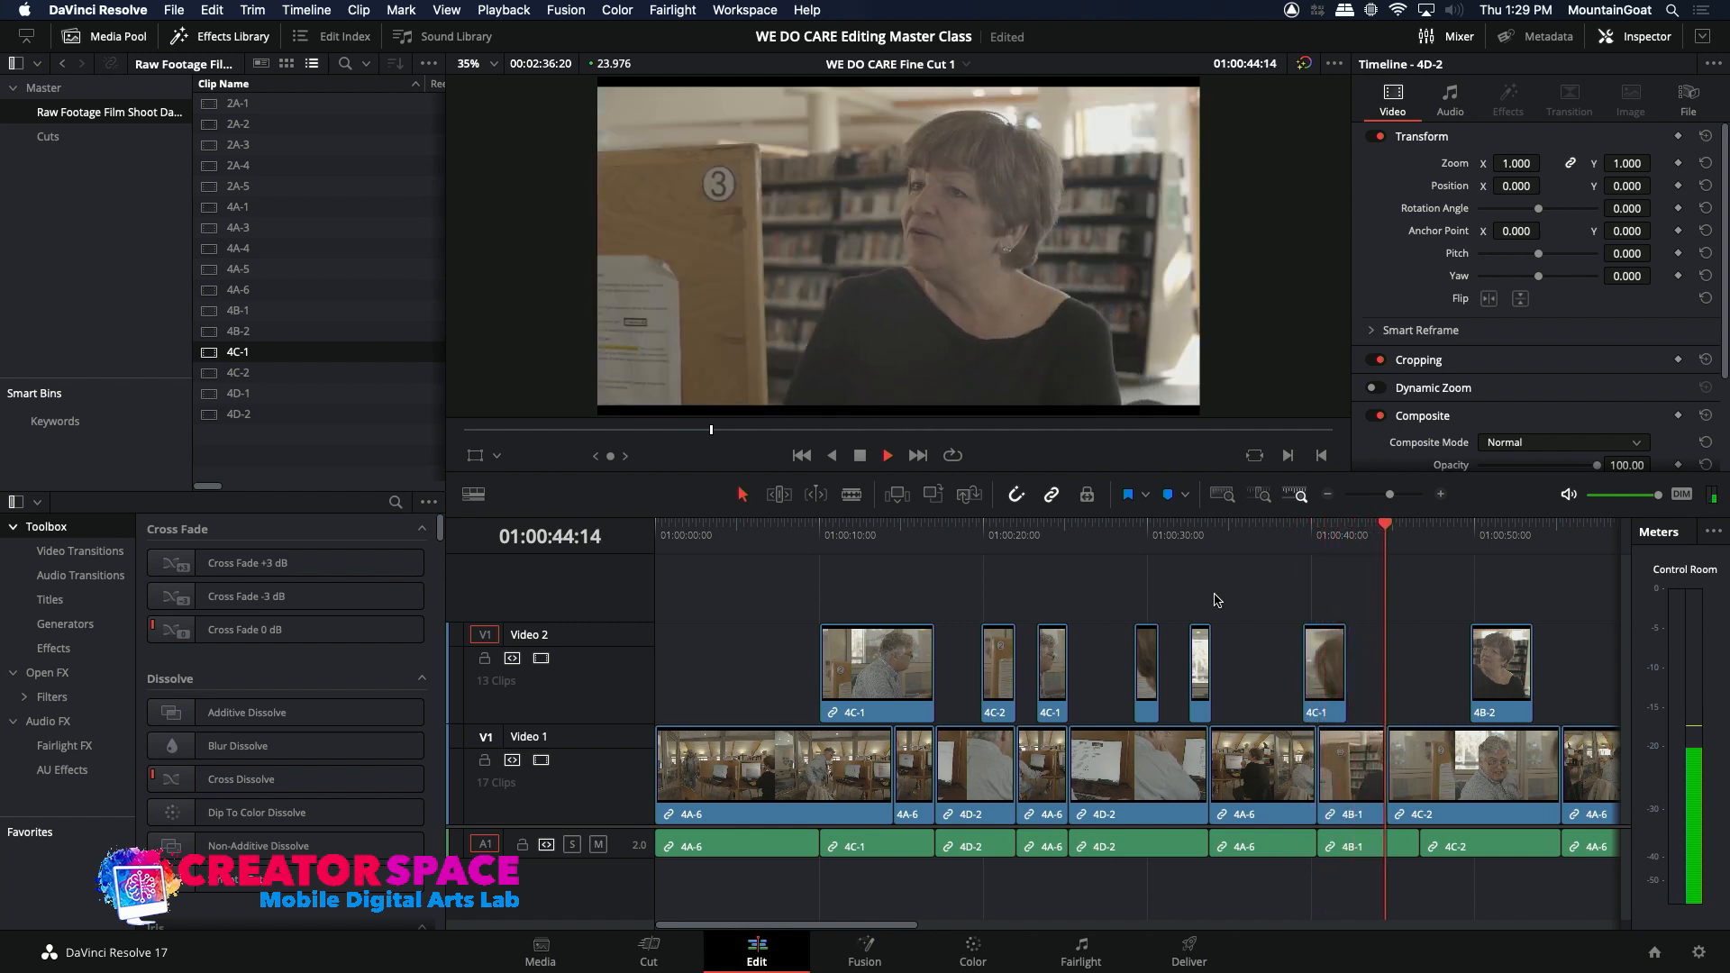
click(1250, 544)
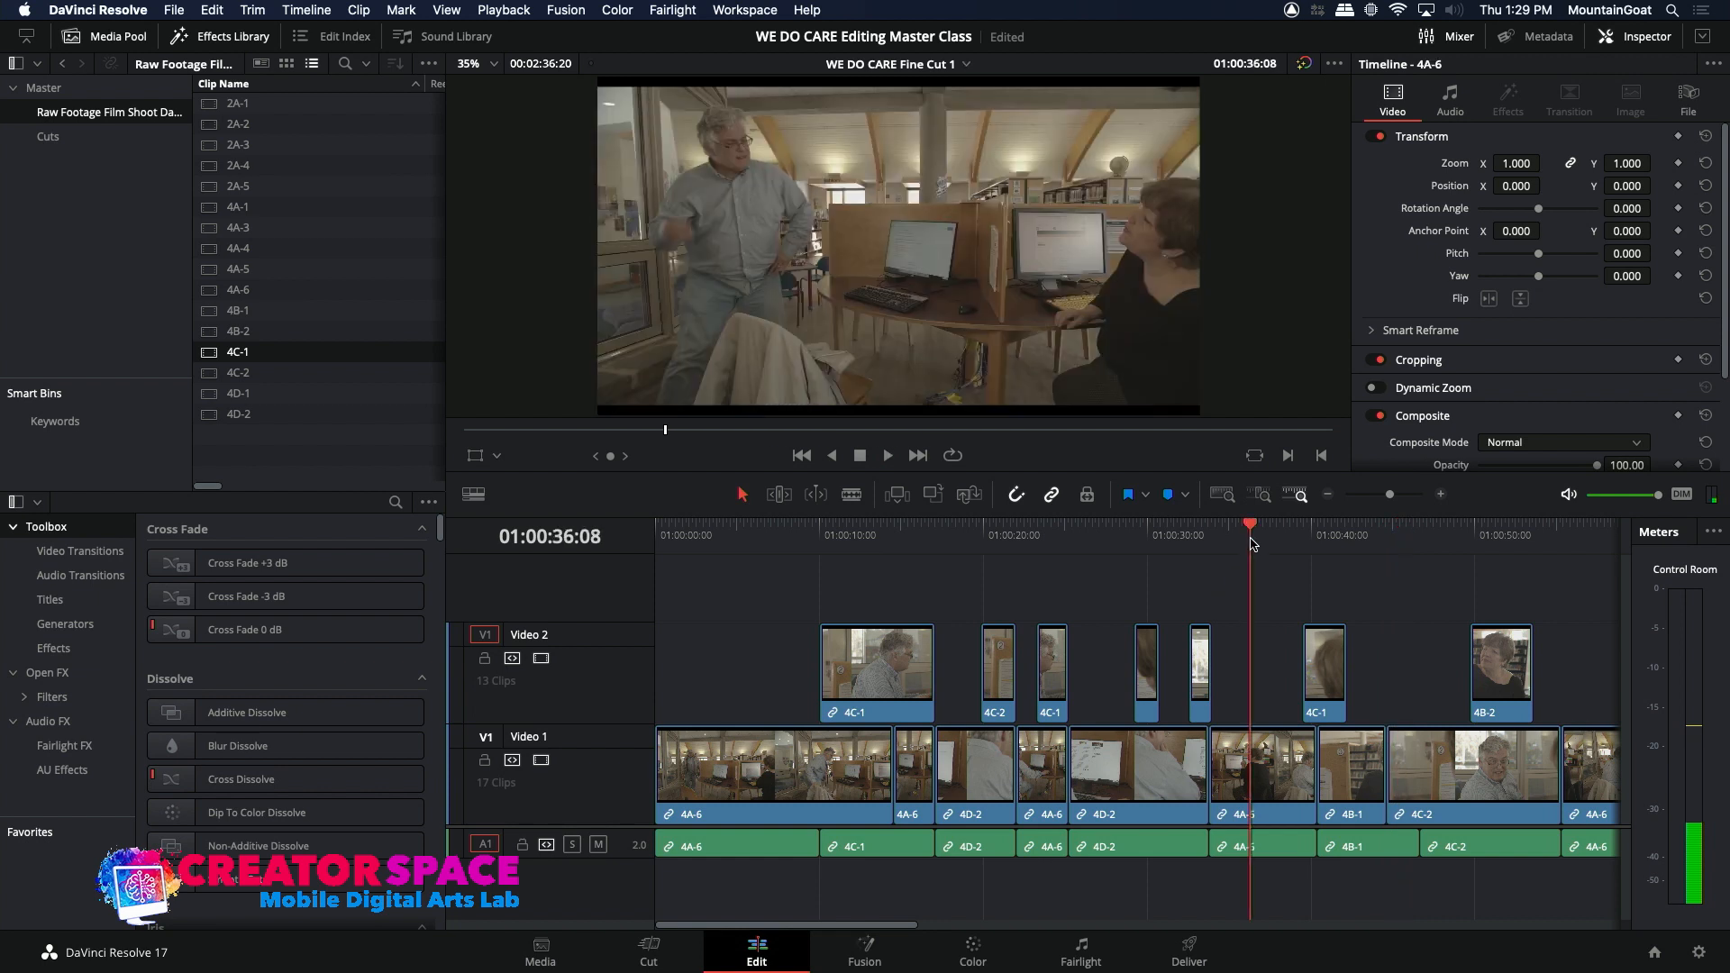
drag(1240, 544, 1231, 544)
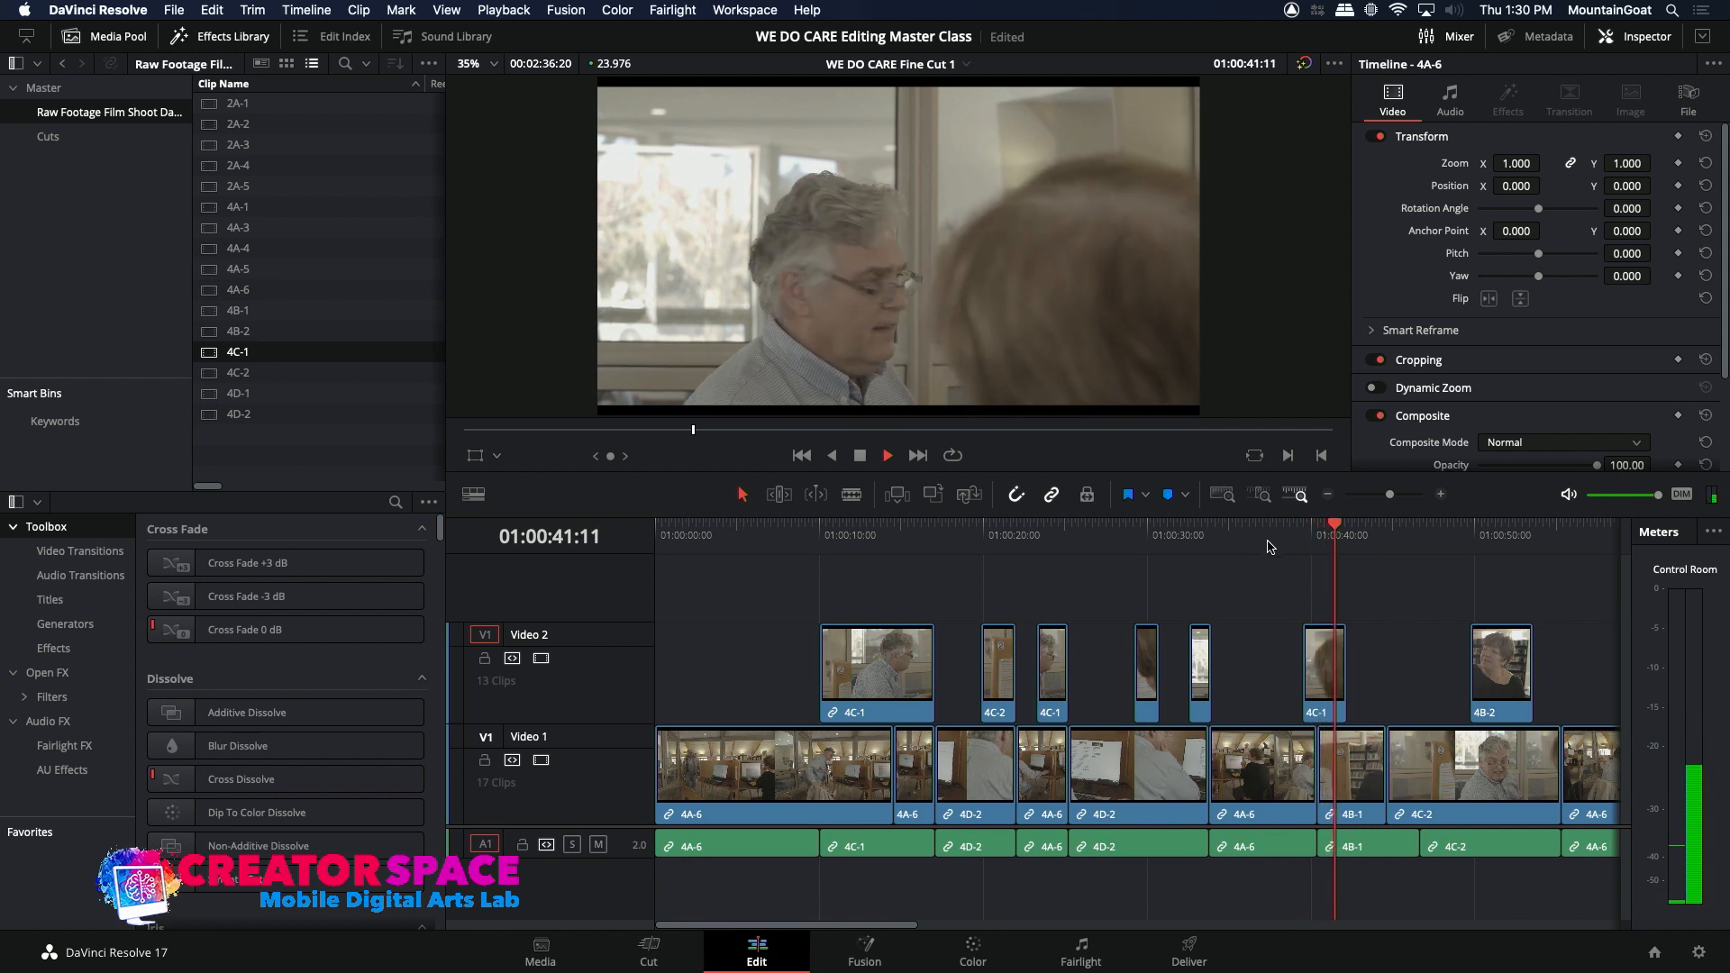
drag(1274, 545, 1265, 545)
key(space)
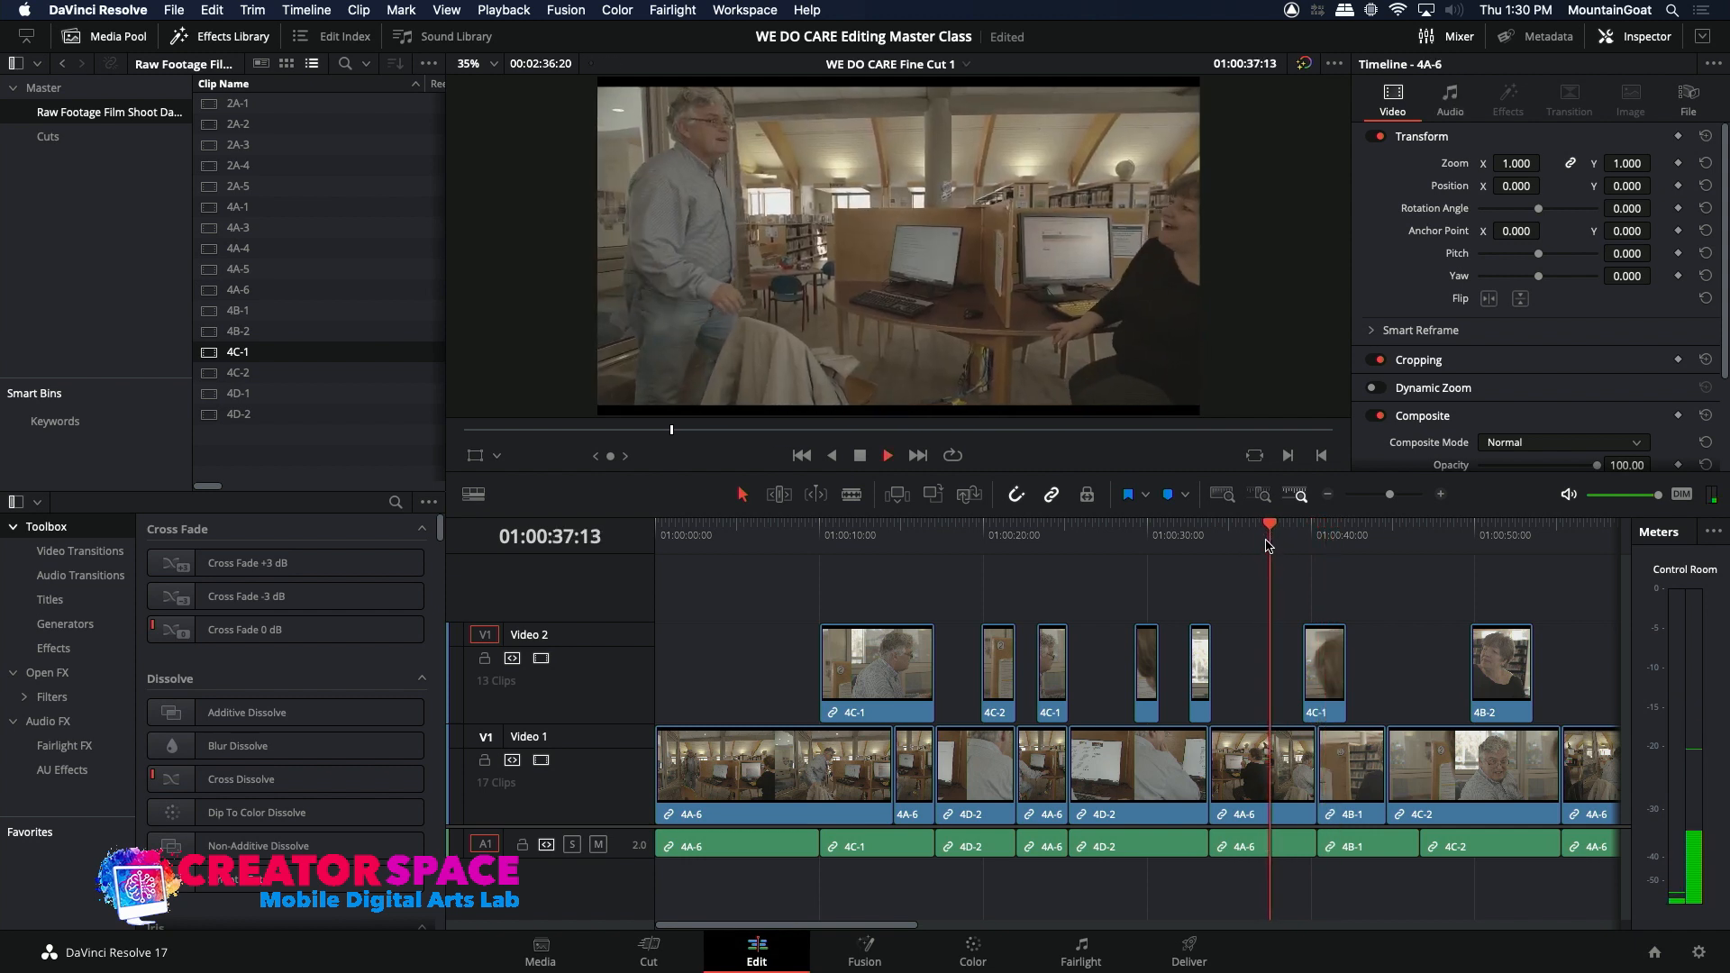
click(1258, 545)
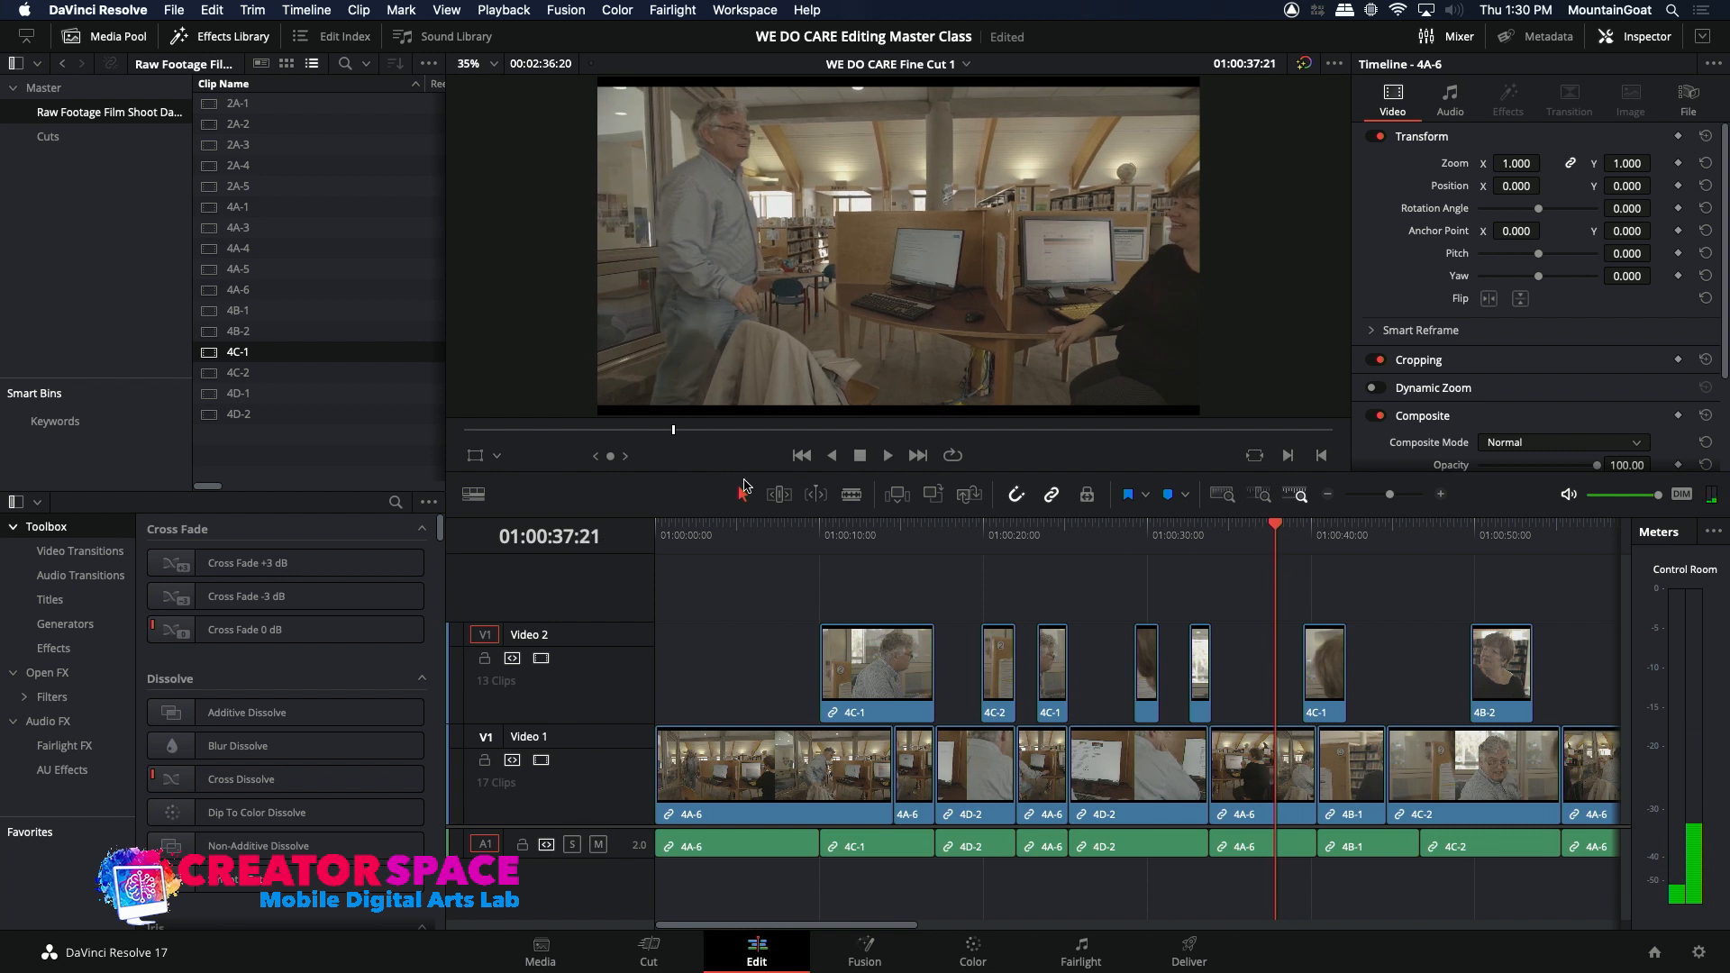
Step: Load source clip 4B-2 and mark a 00:00:01:13 range of the woman's smiling reaction ending at 23:39:38:06
click(212, 335)
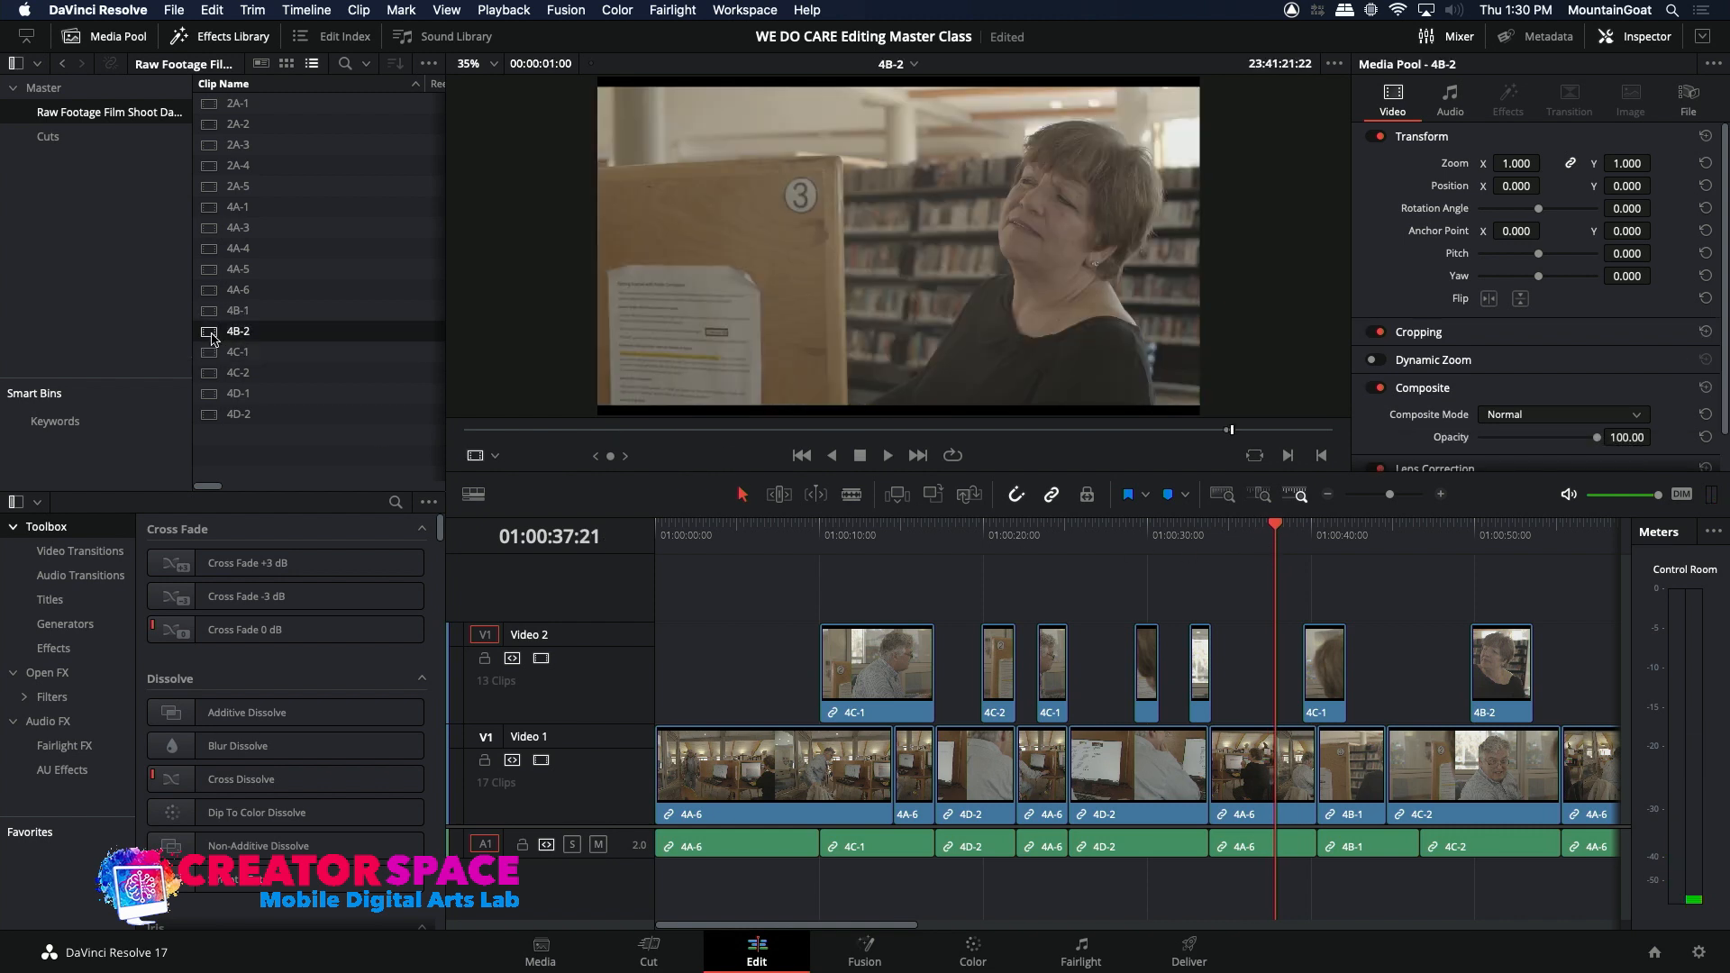
drag(641, 432, 593, 430)
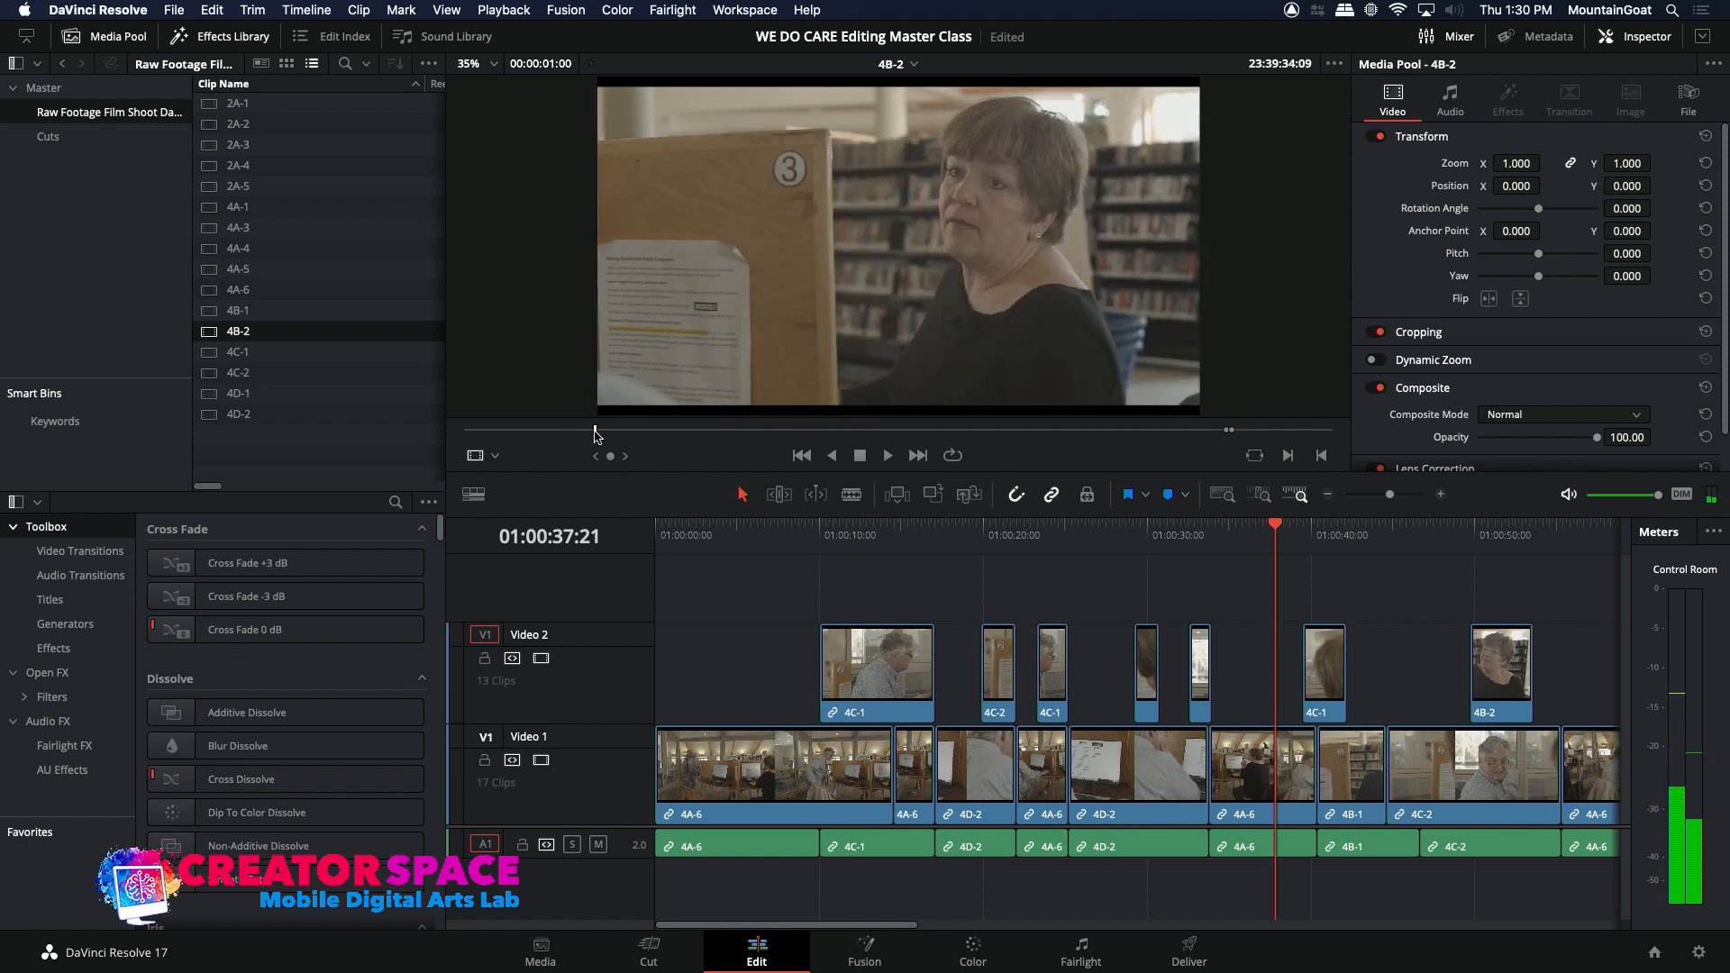
key(space)
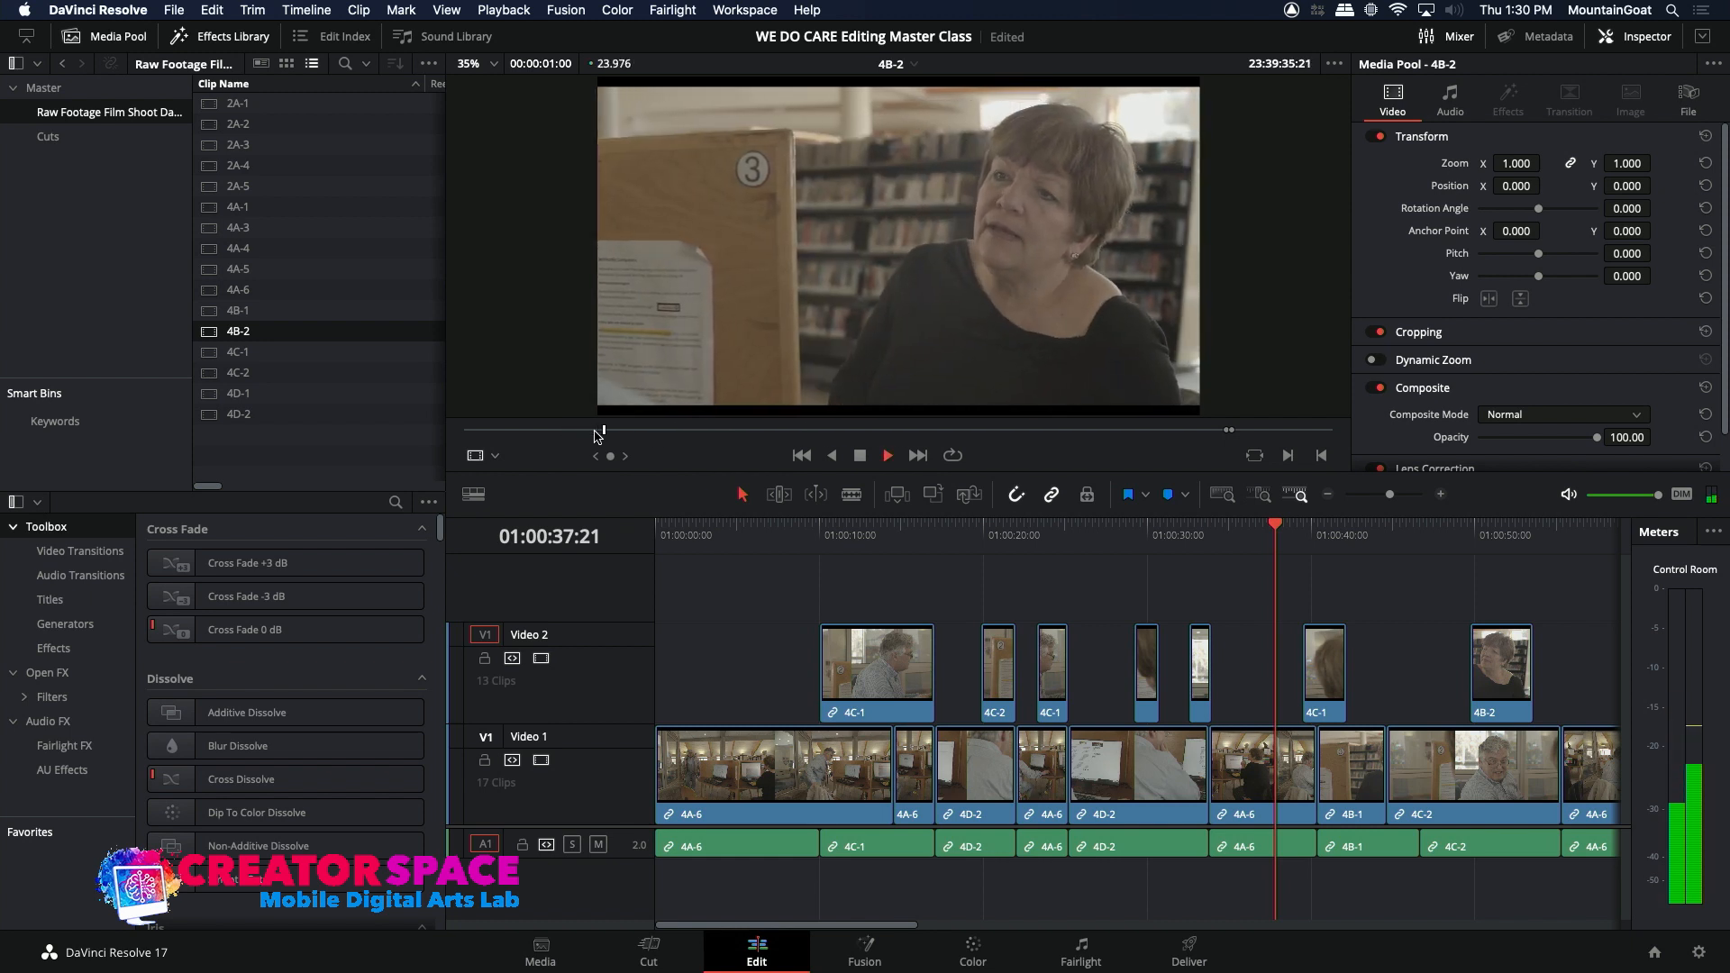
key(space)
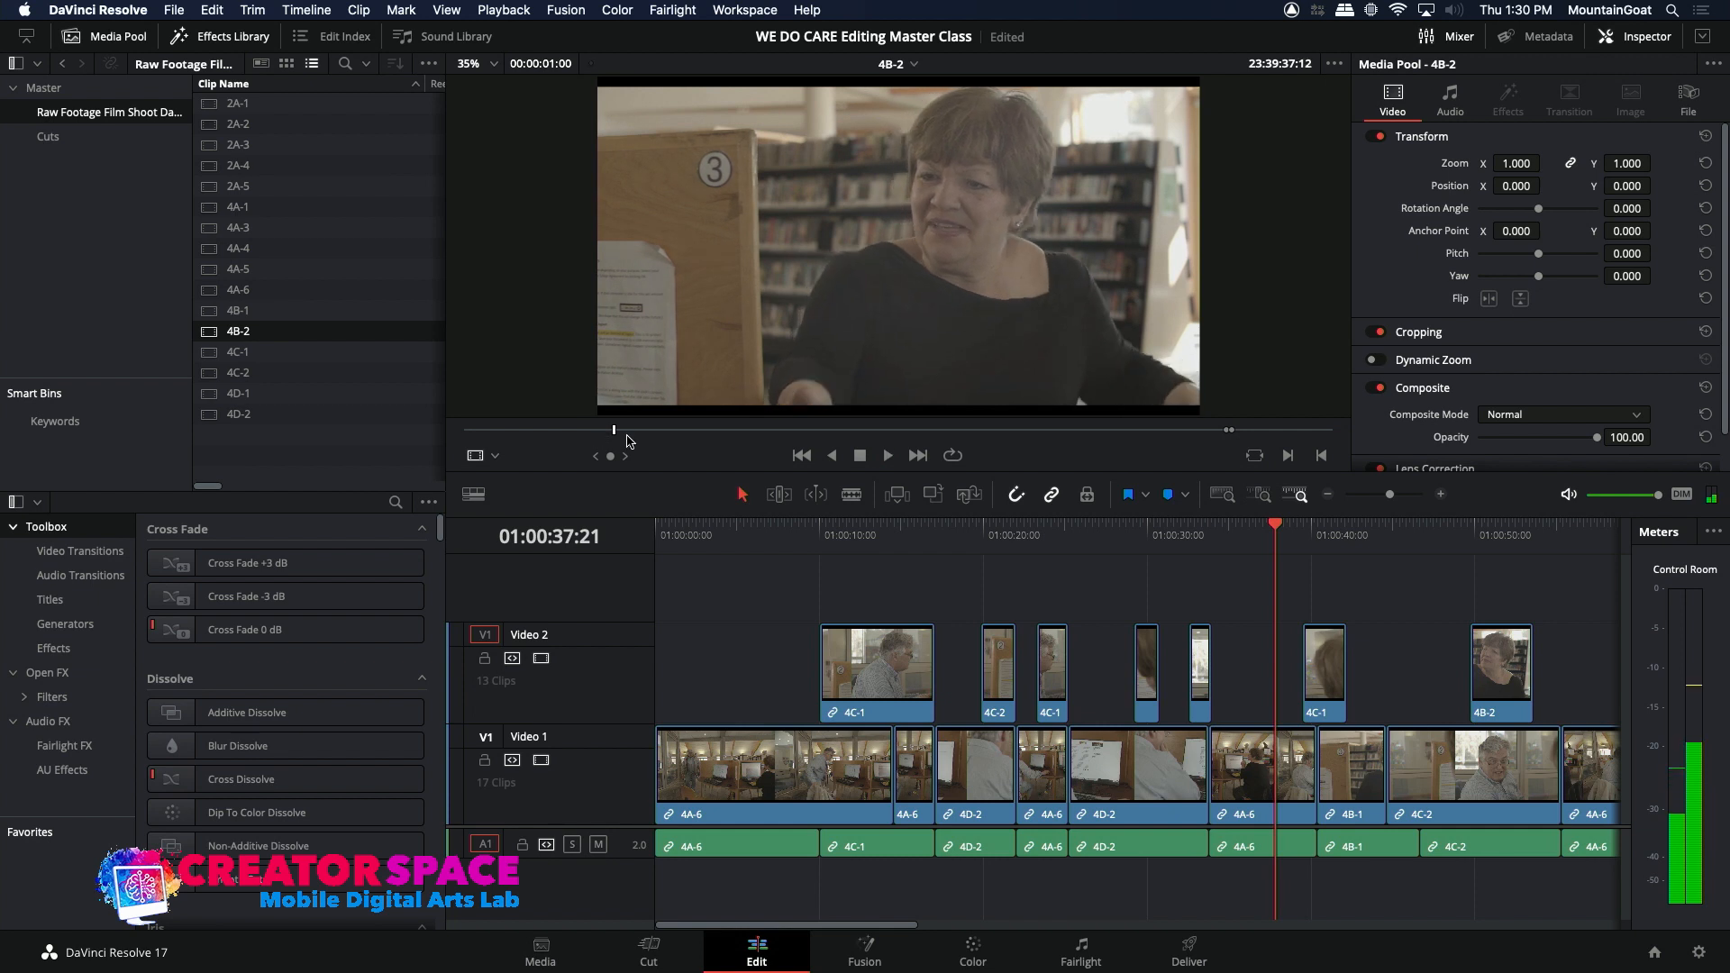
drag(613, 431, 603, 430)
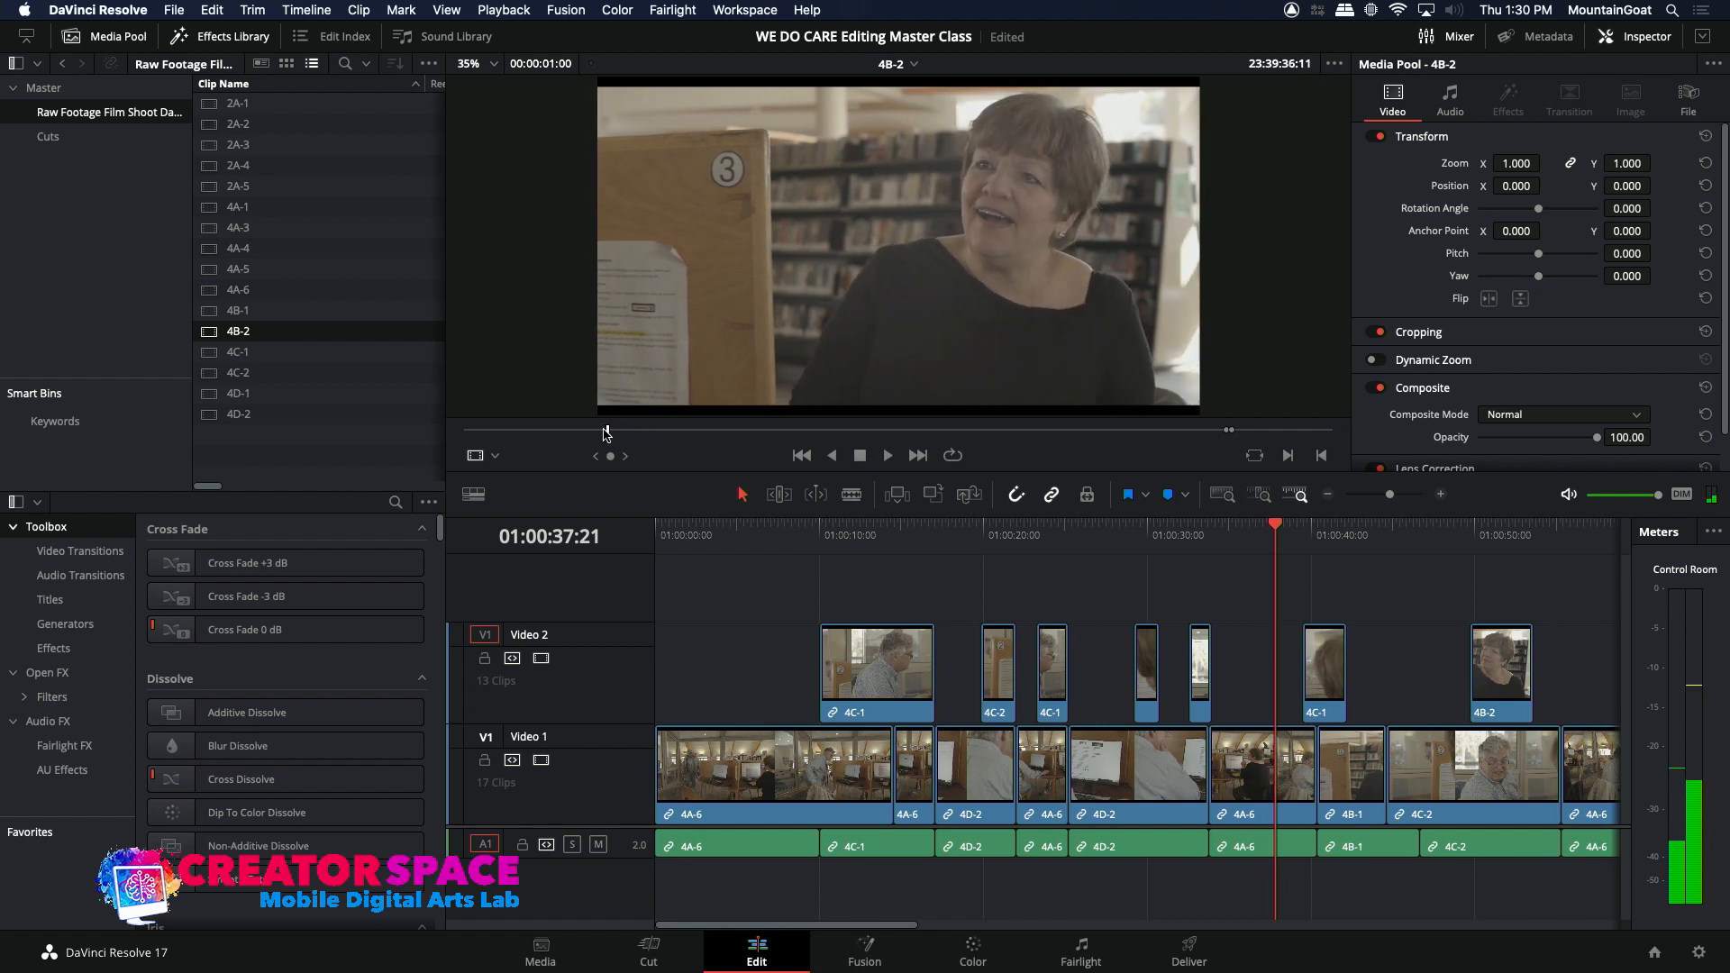
key(space)
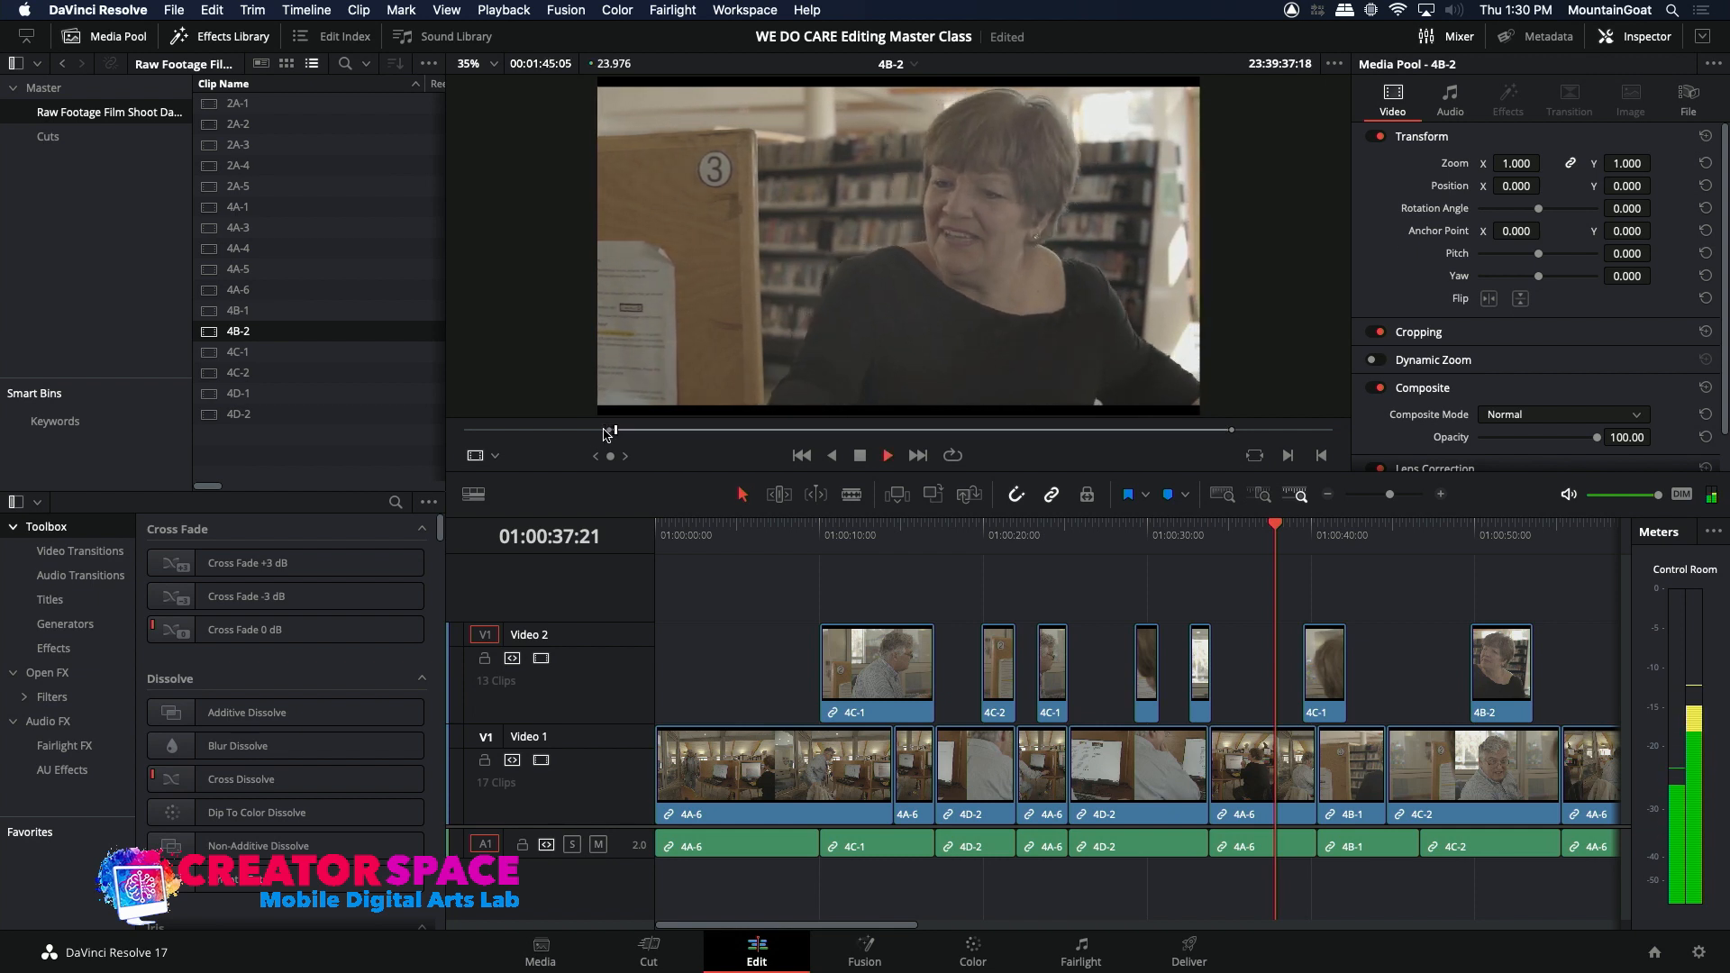
key(space)
key(o)
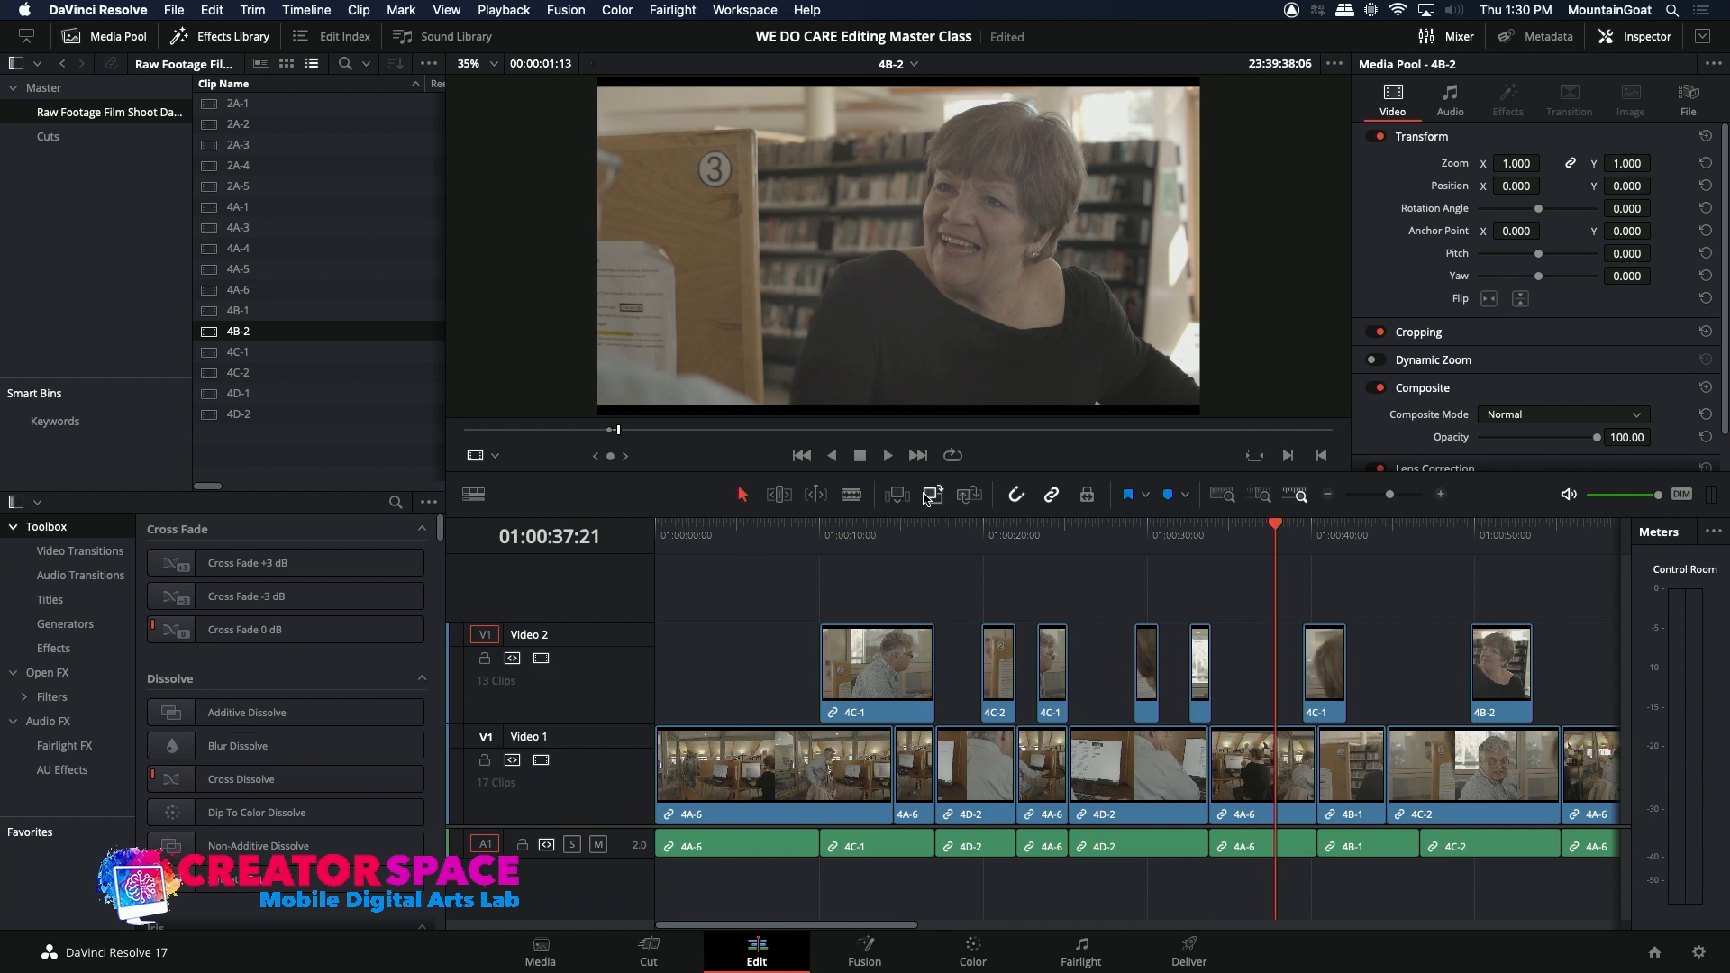
Step: Overwrite the marked 4B-2 reaction, with its audio, onto Video 2 at 01:00:37:21 and play the new insert
click(928, 496)
key(space)
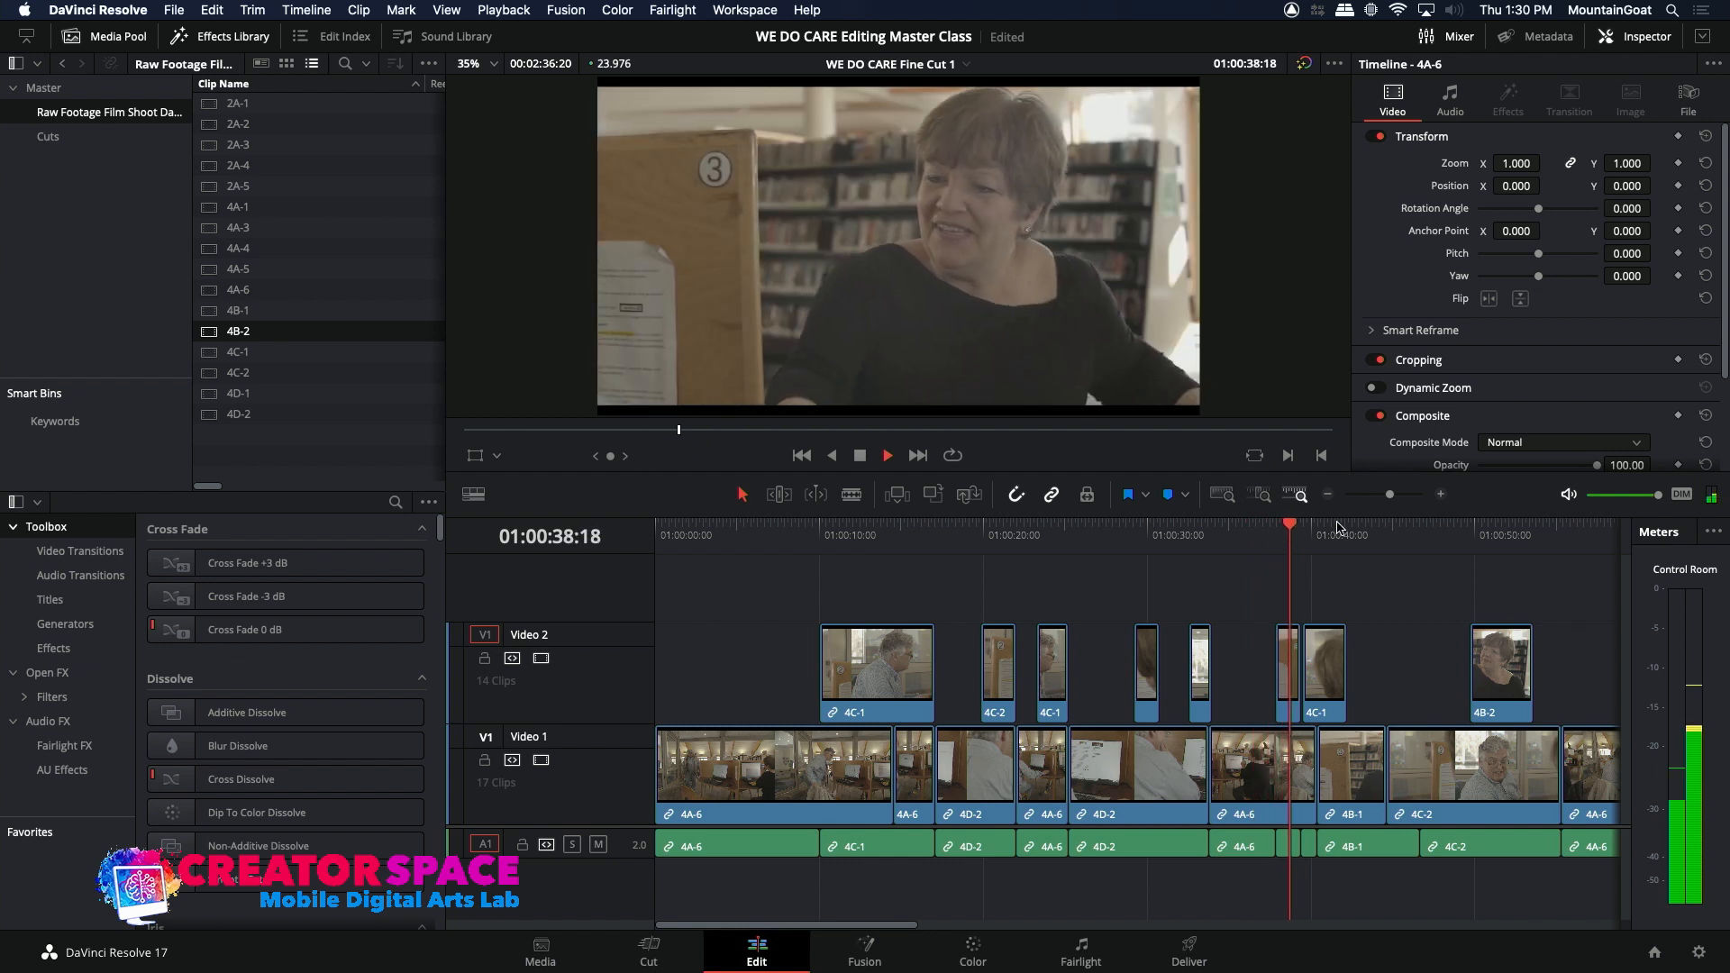
key(space)
click(1440, 495)
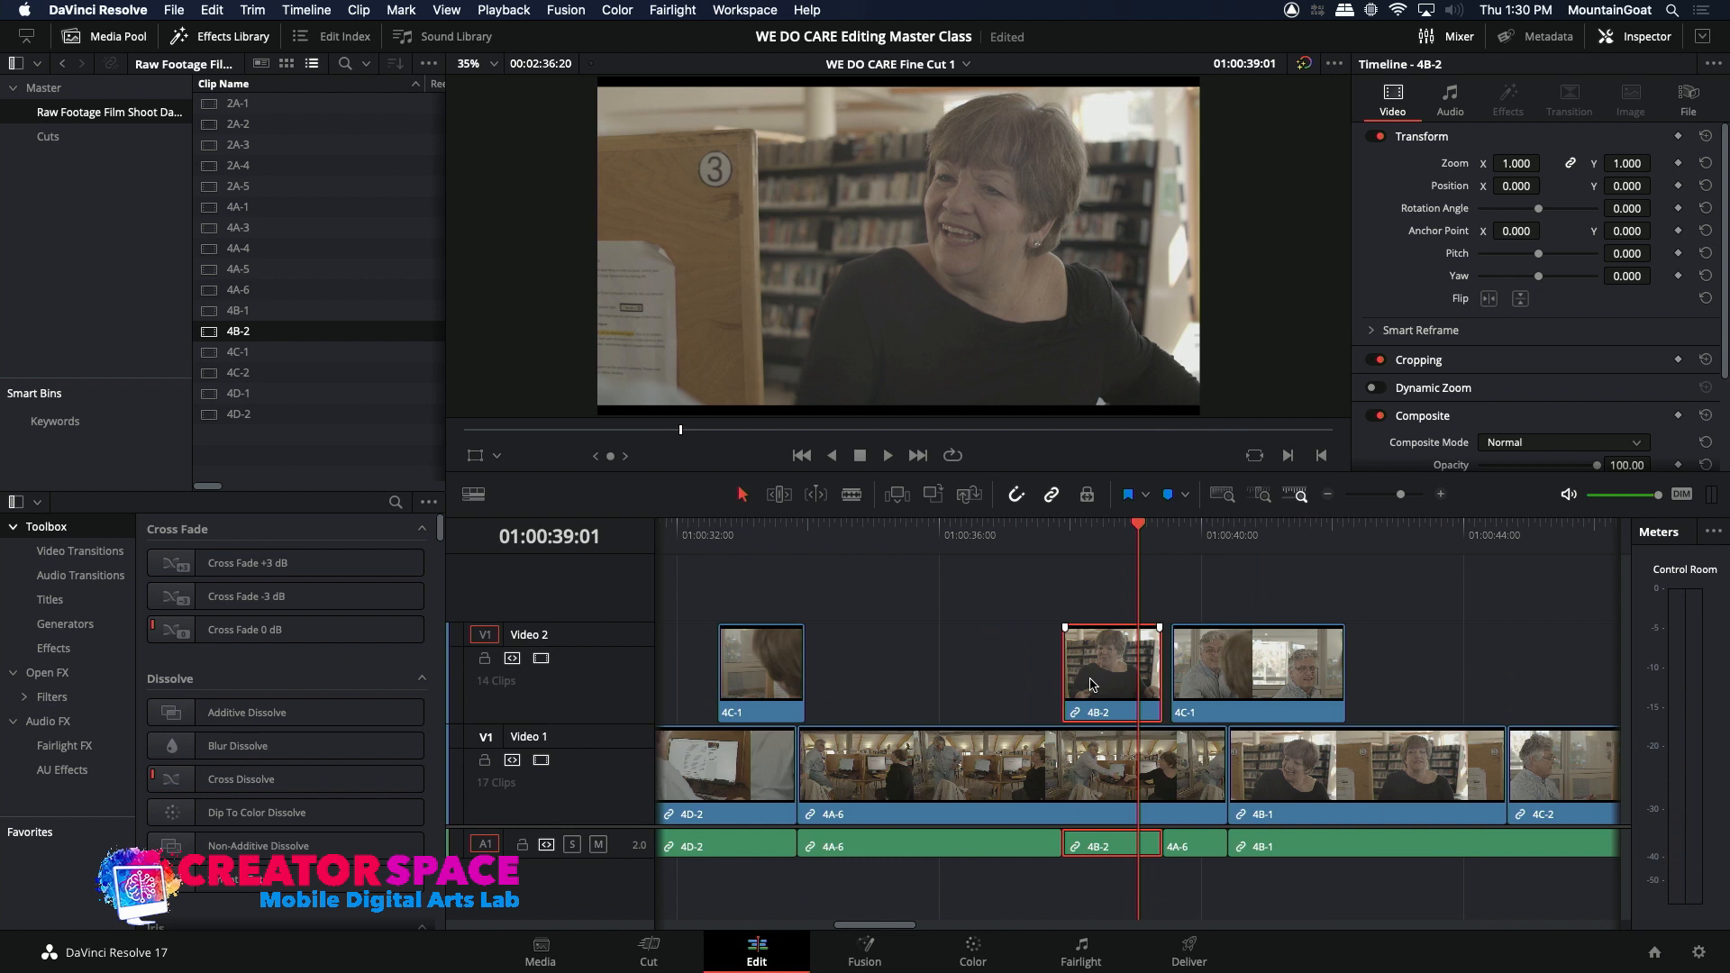
Step: Try the 4B-2 insert slightly earlier over the 4A-6 shot, play across the cut, and shift it back
drag(1090, 685, 1085, 685)
click(980, 536)
key(space)
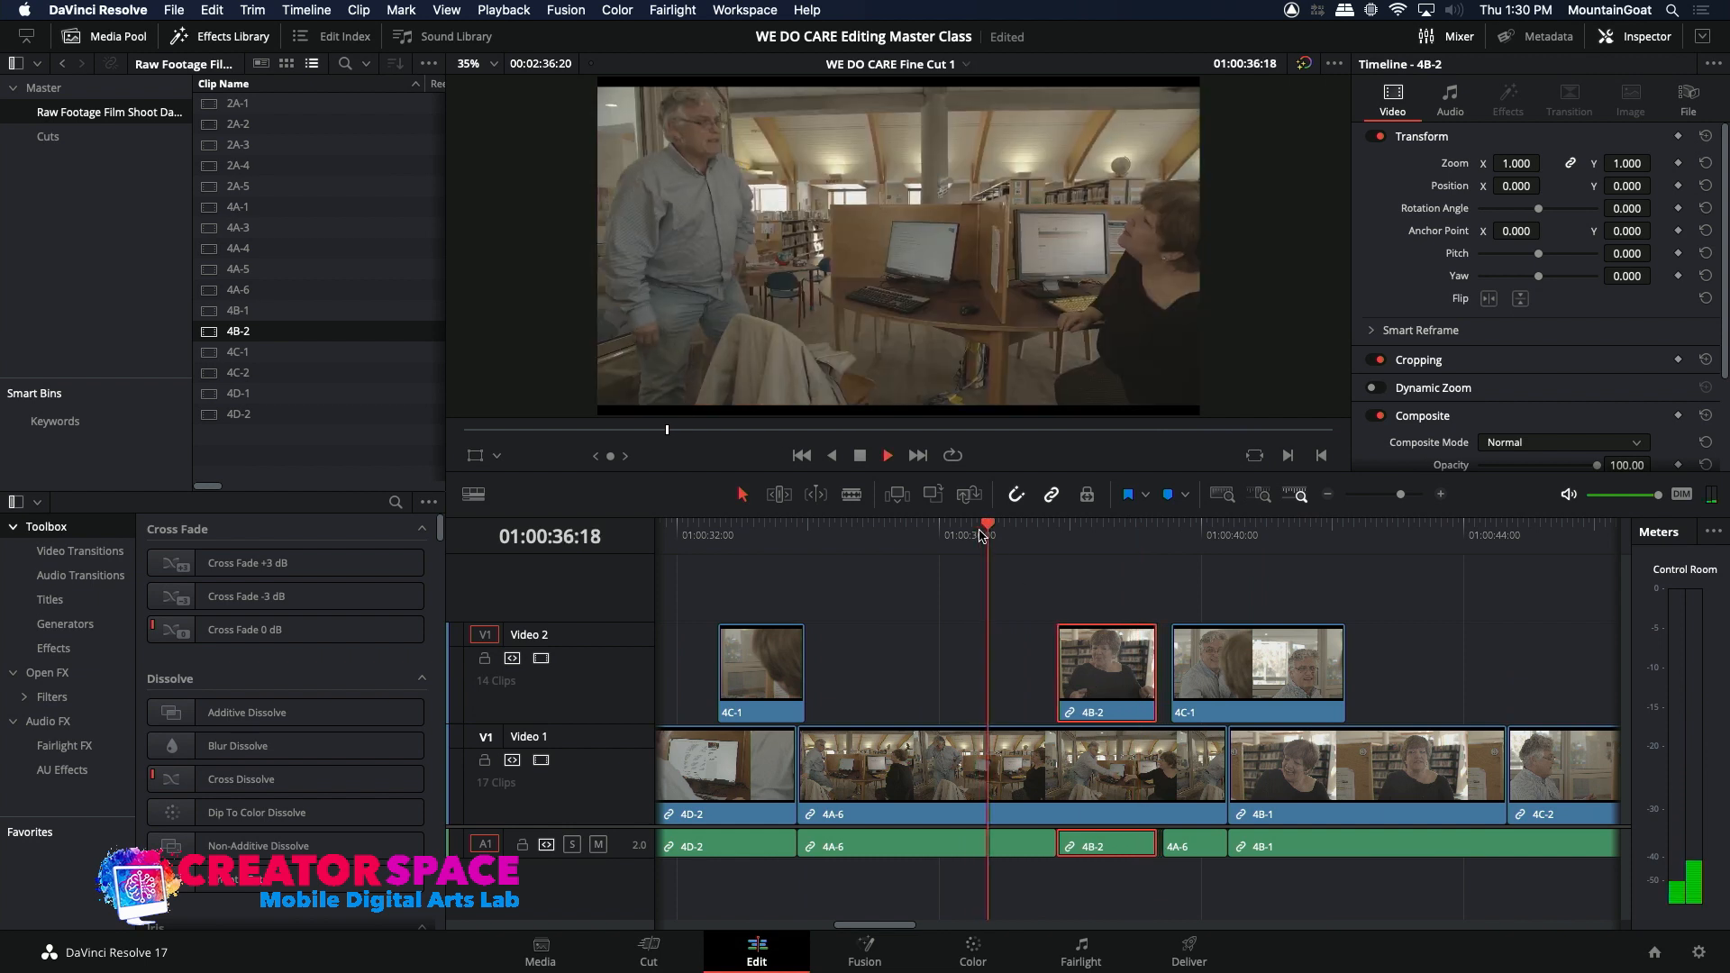
key(space)
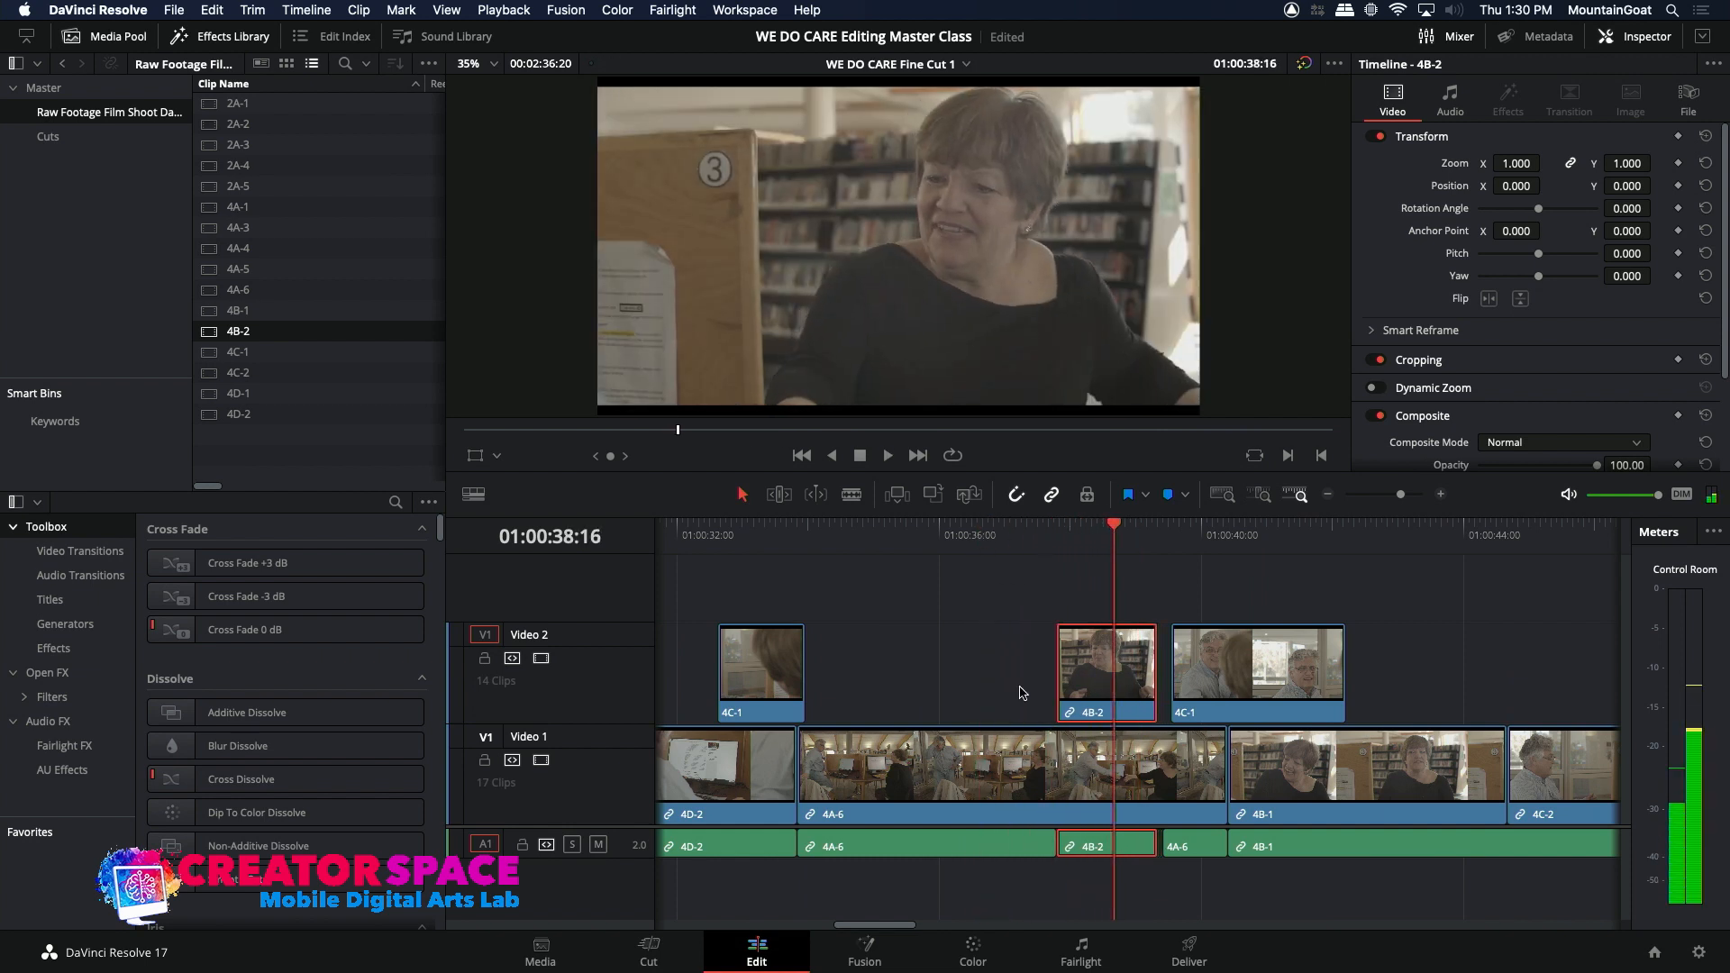
key(period)
key(period)
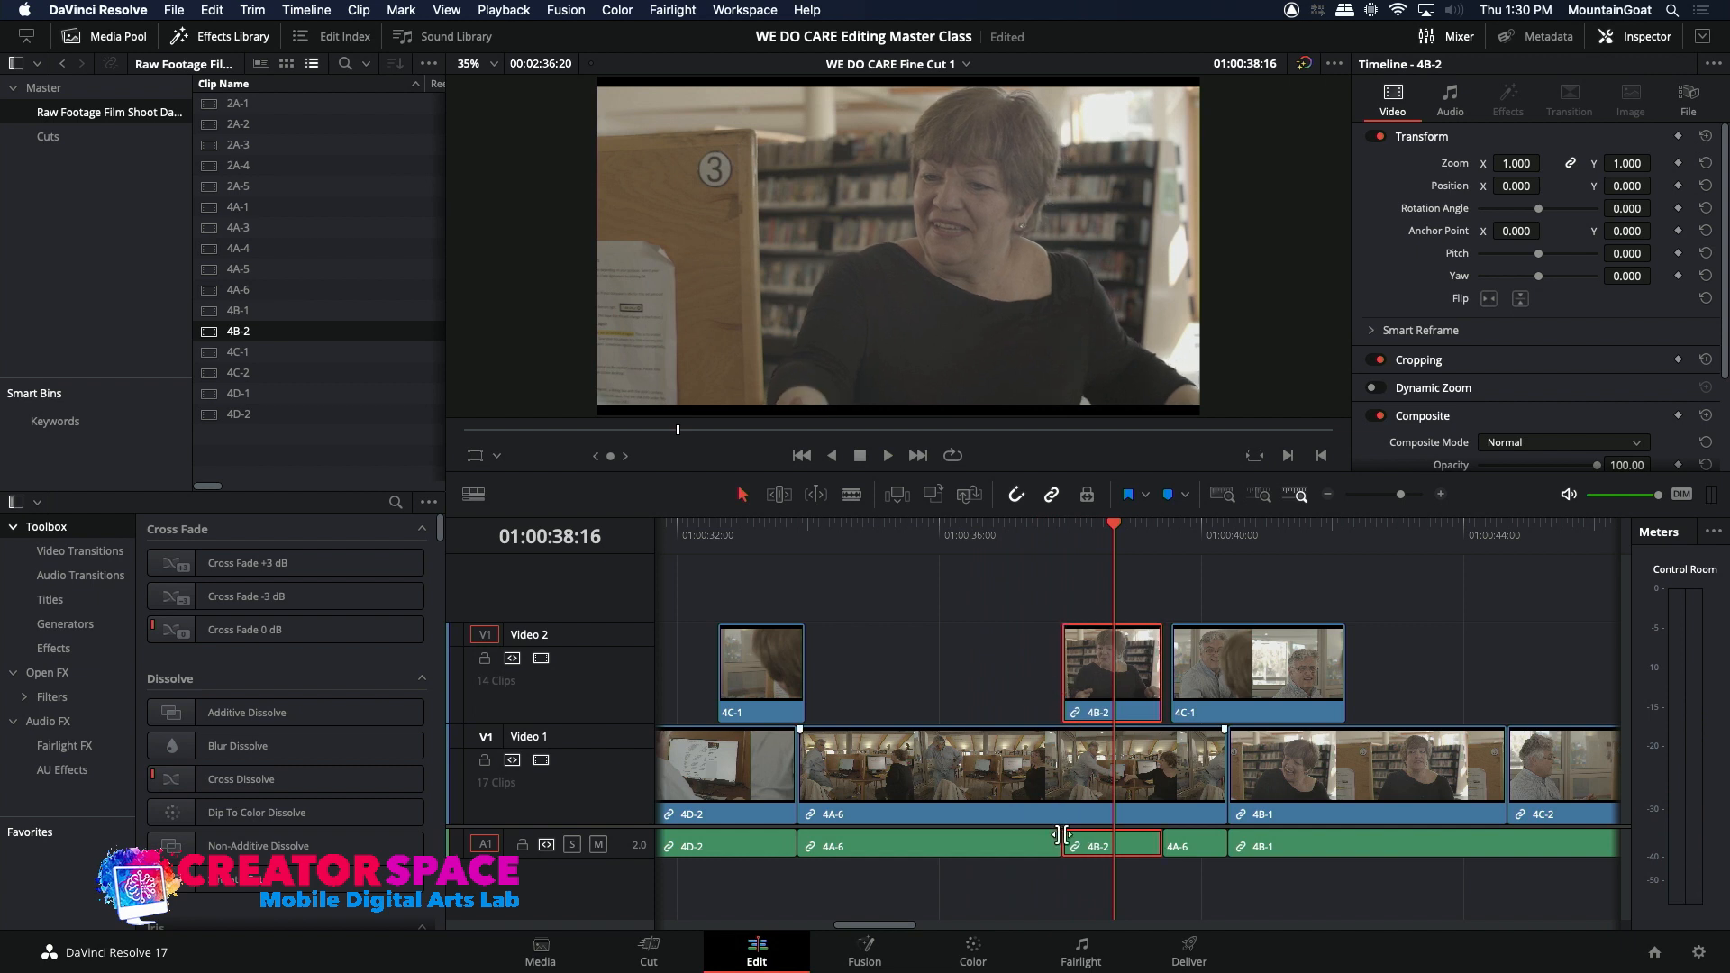
Step: Extend the start of the 4B-2 insert a few frames earlier and play the cut from about 01:00:36
drag(1061, 835, 1059, 774)
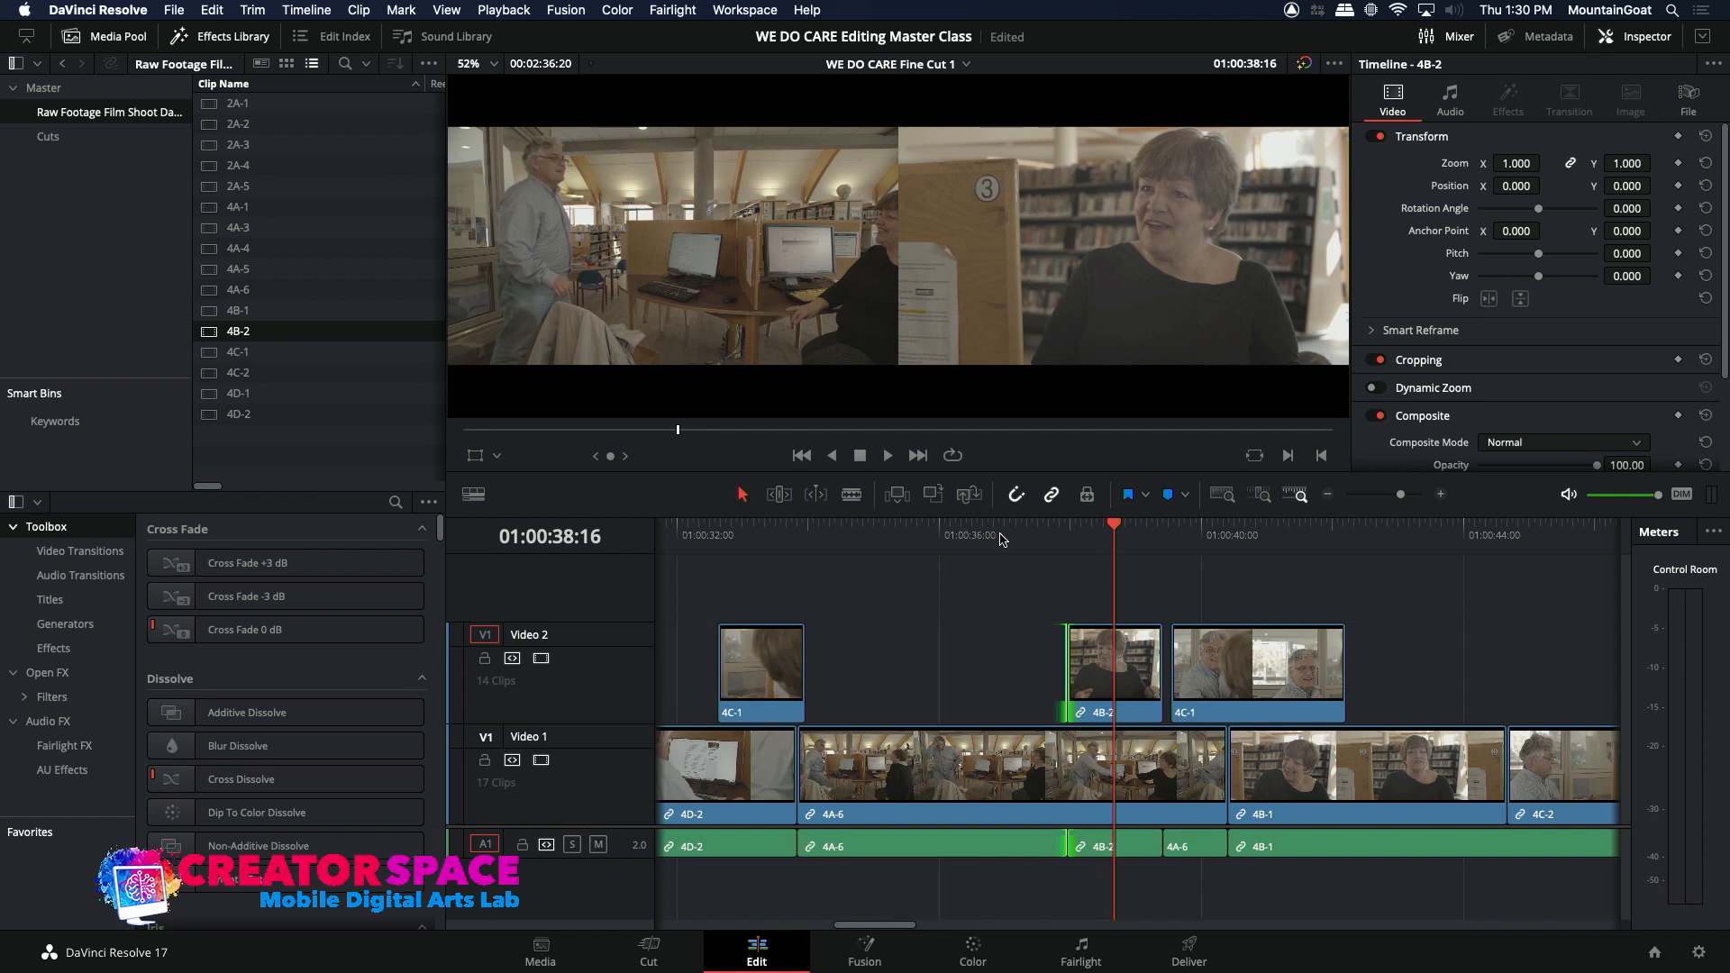
key(space)
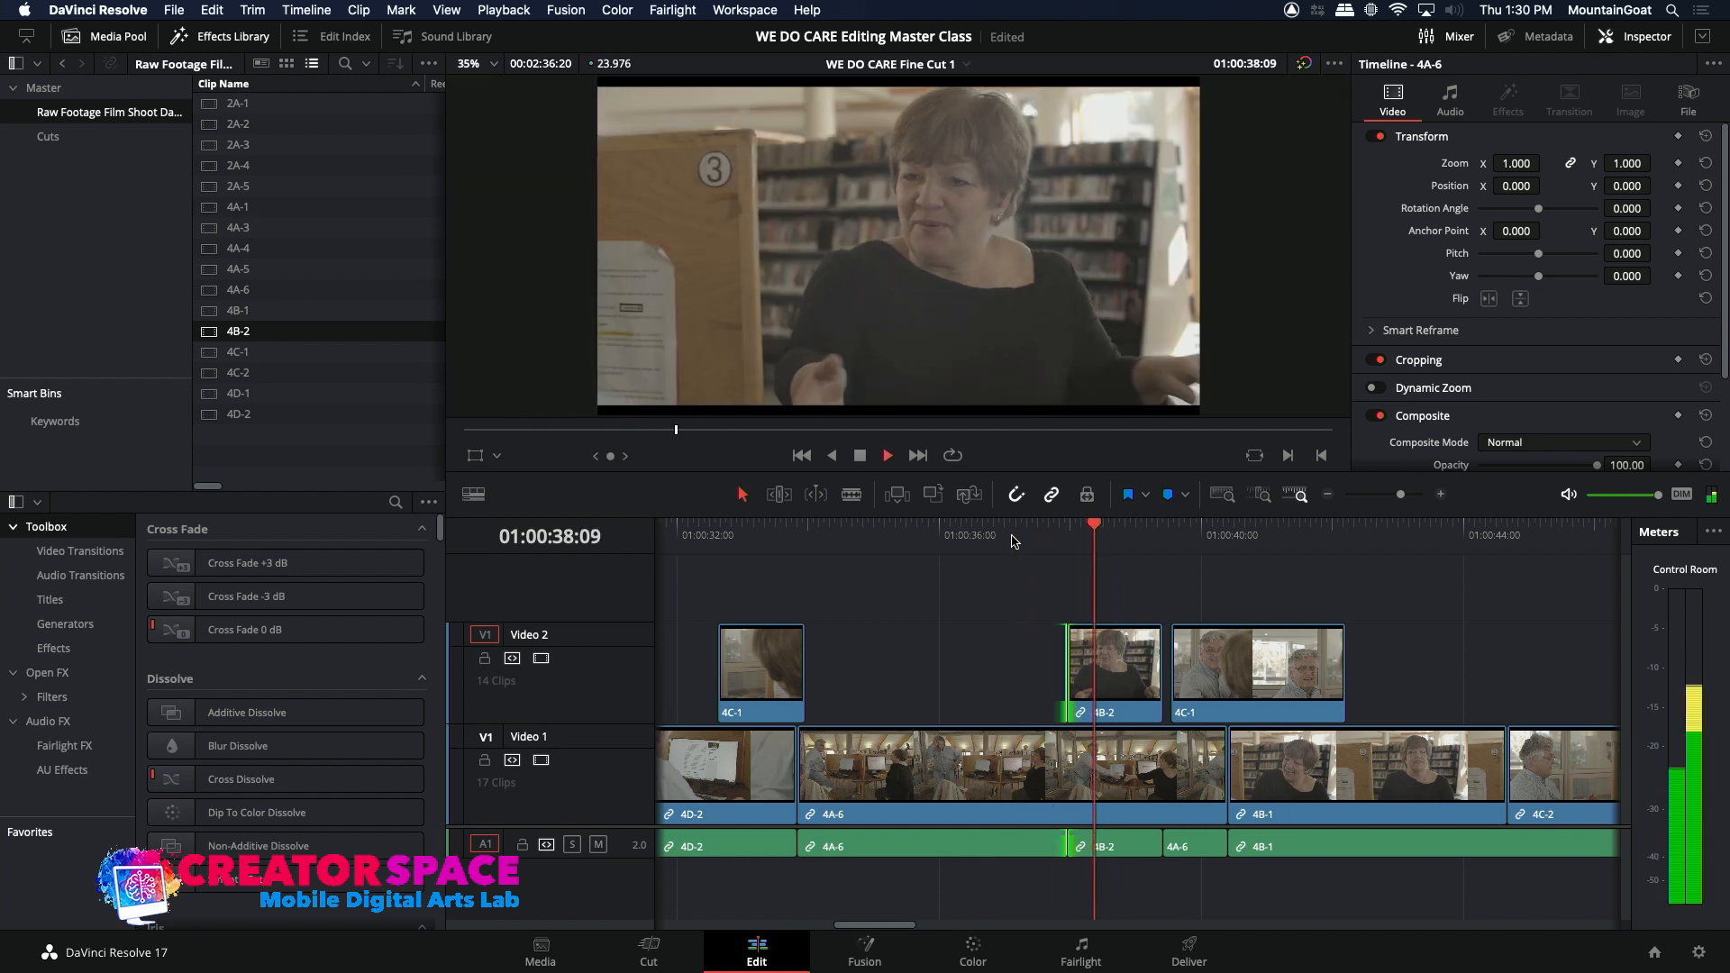
key(comma)
key(comma)
key(comma)
click(995, 536)
key(space)
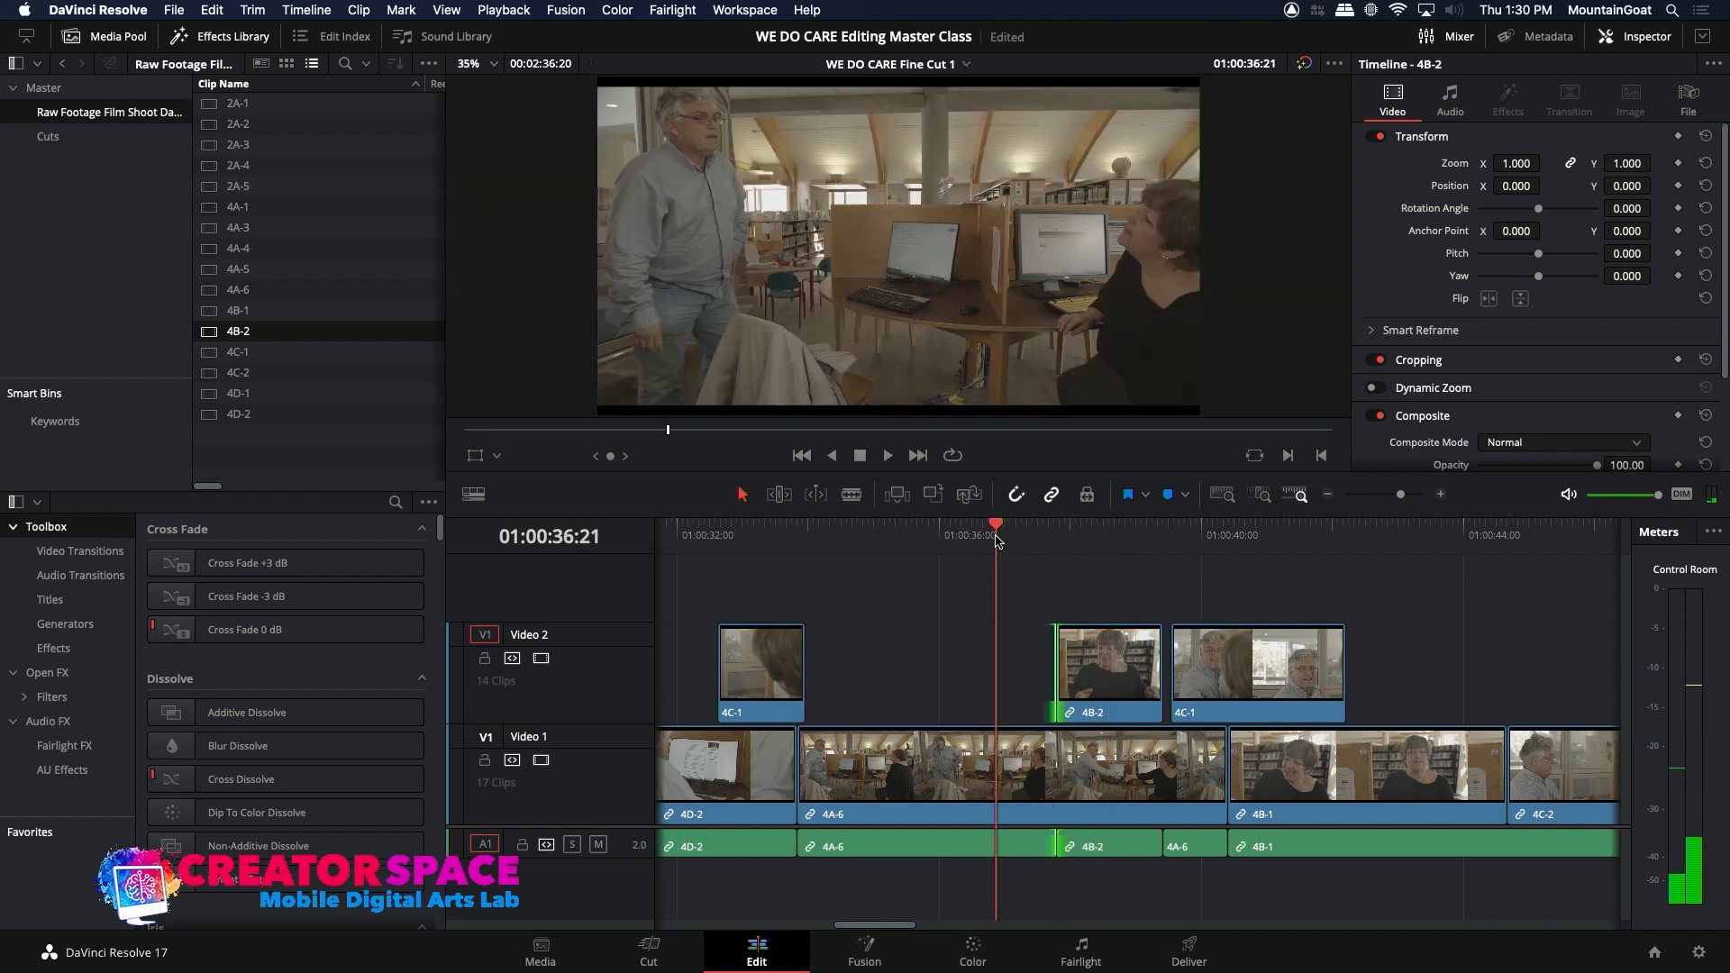
key(space)
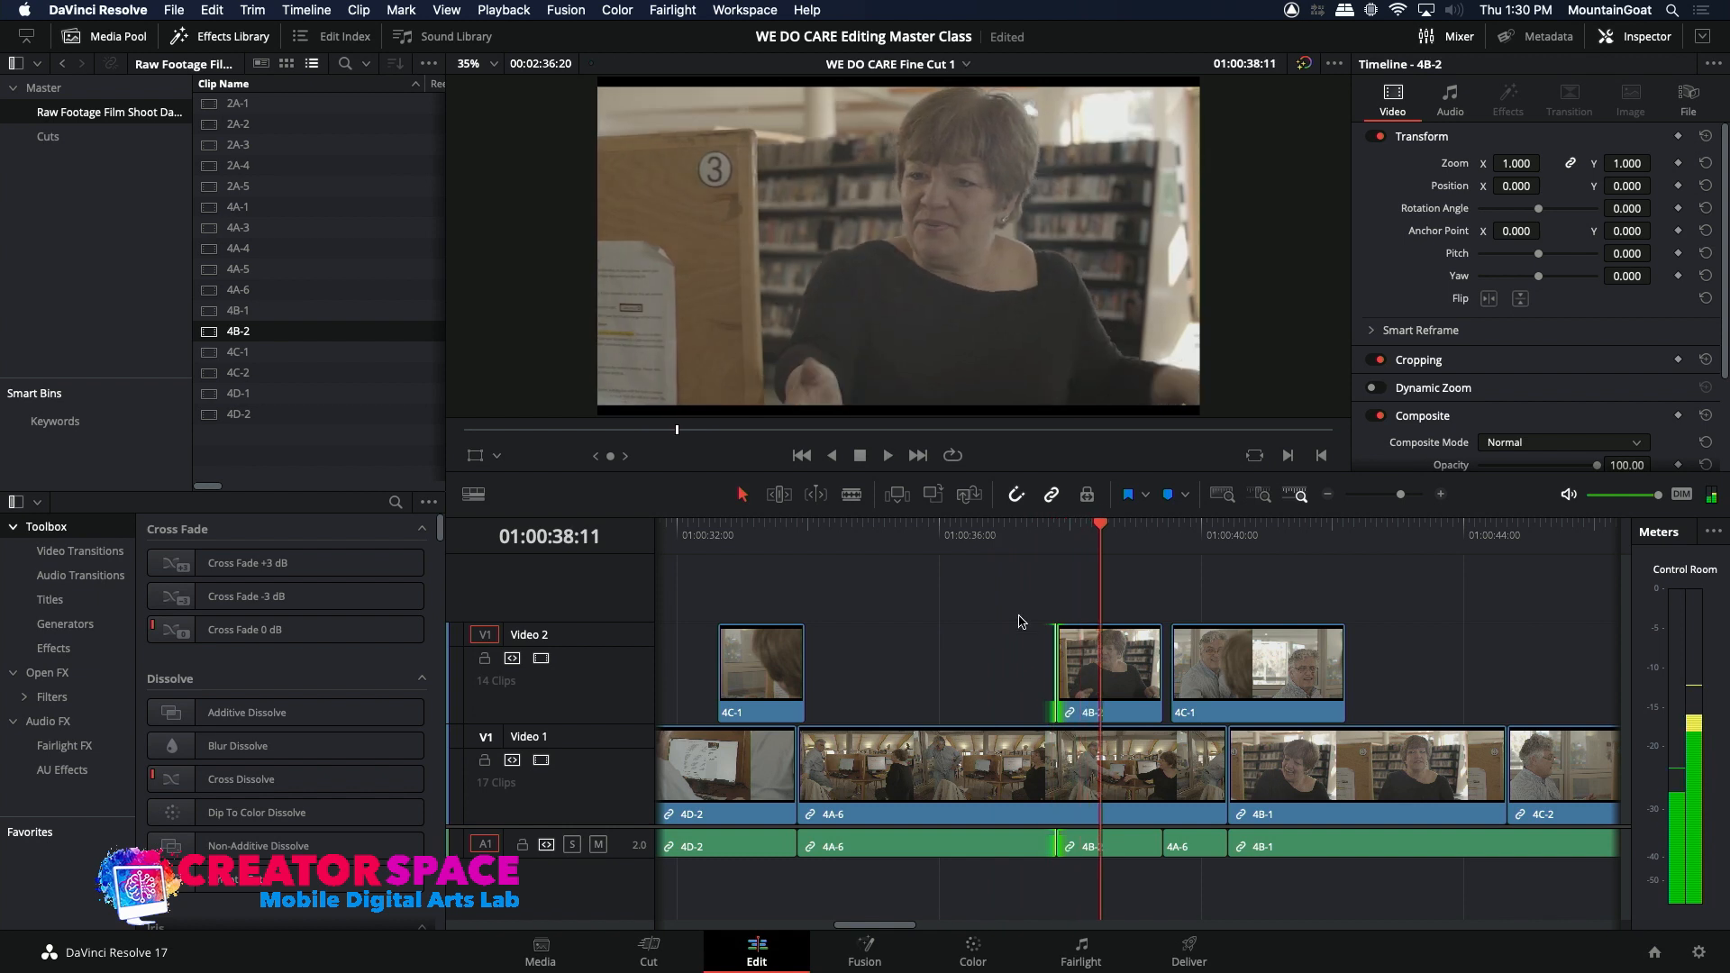
Step: Nudge the whole 4B-2 insert one frame earlier and replay the transition from the 4A-6 wide shot into 4C-1
click(1013, 536)
key(space)
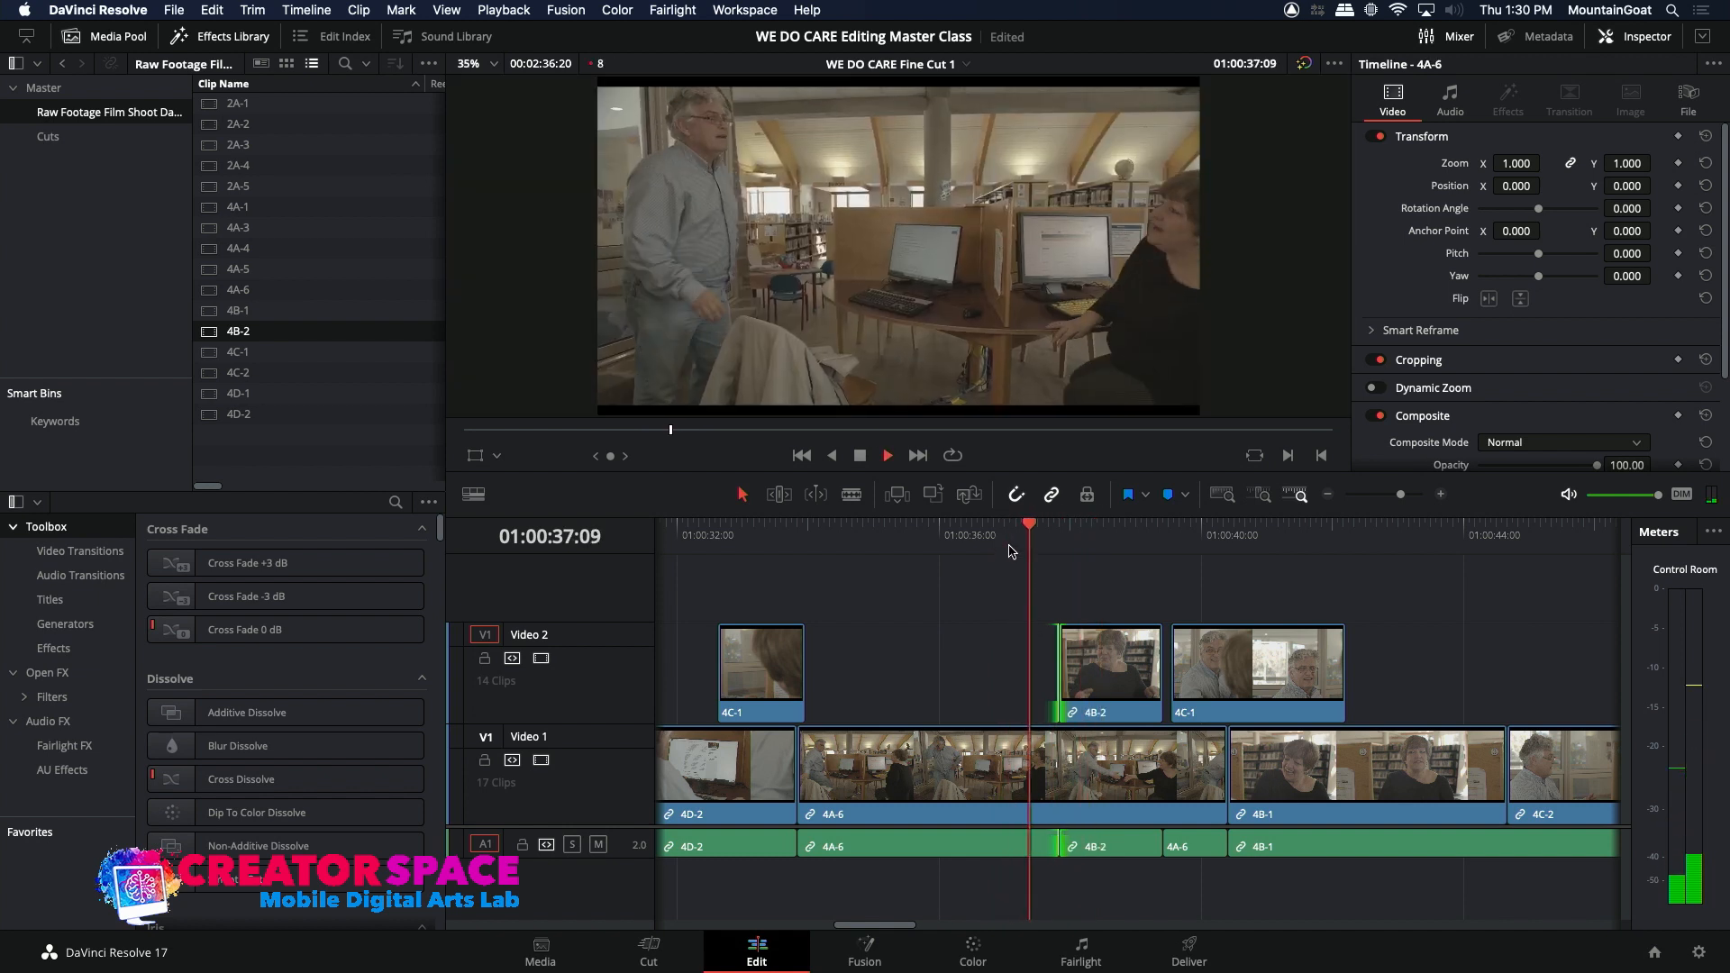
key(space)
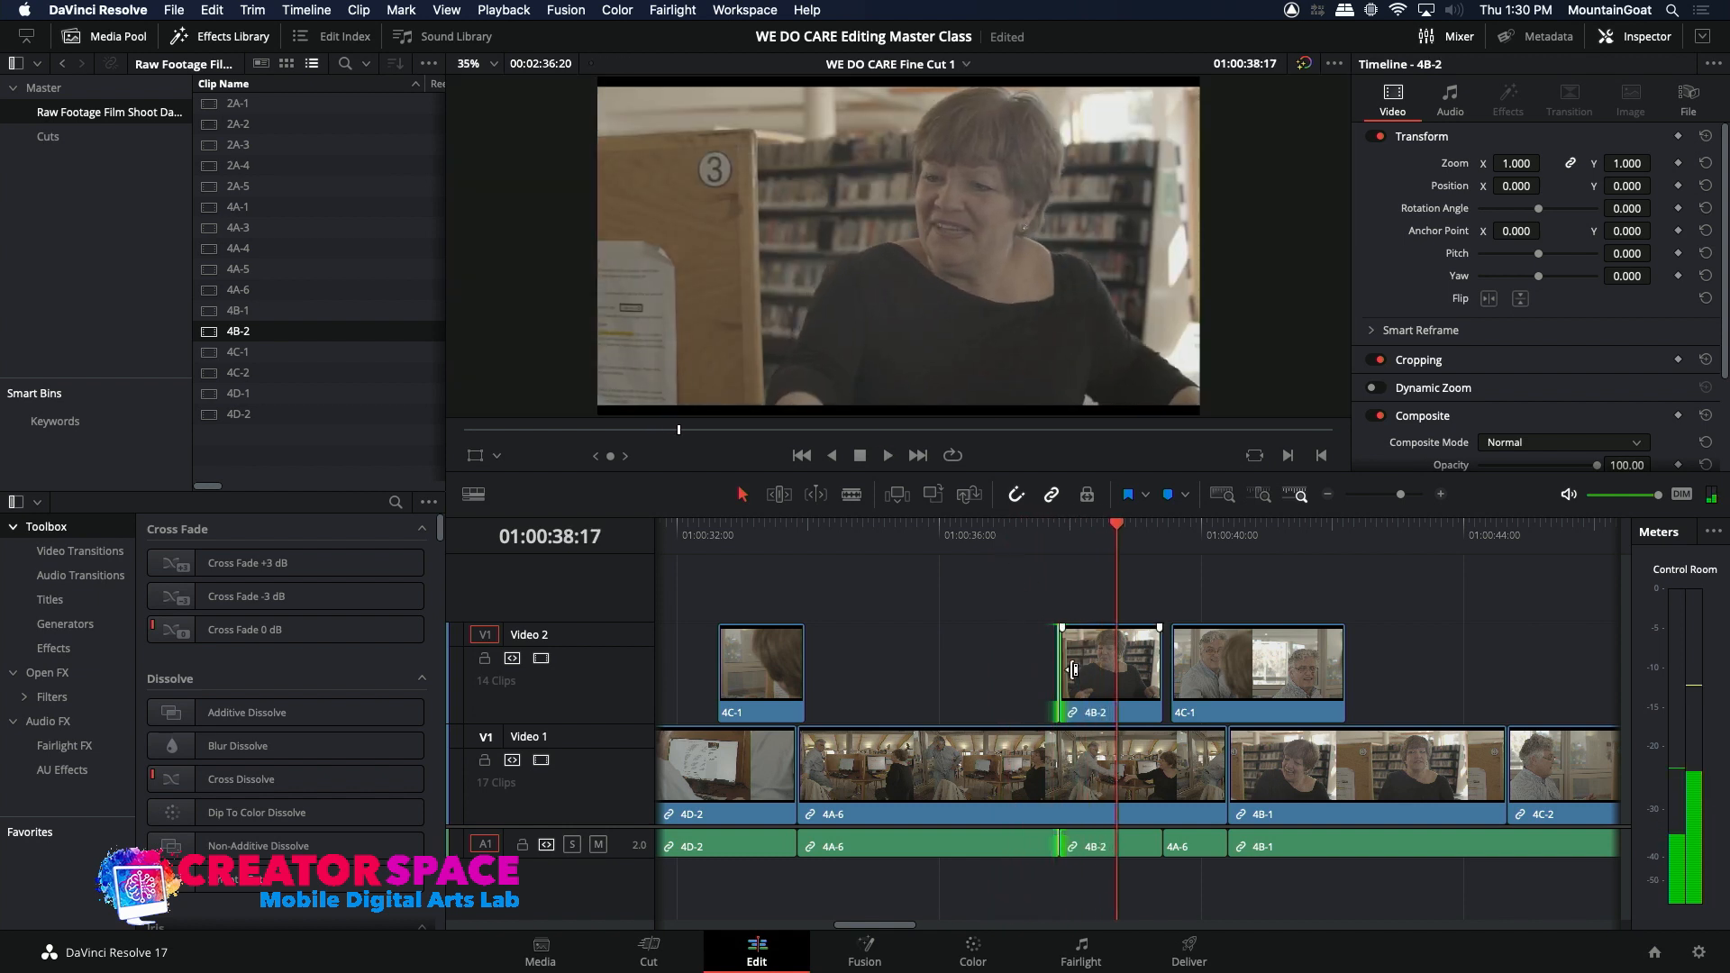
key(comma)
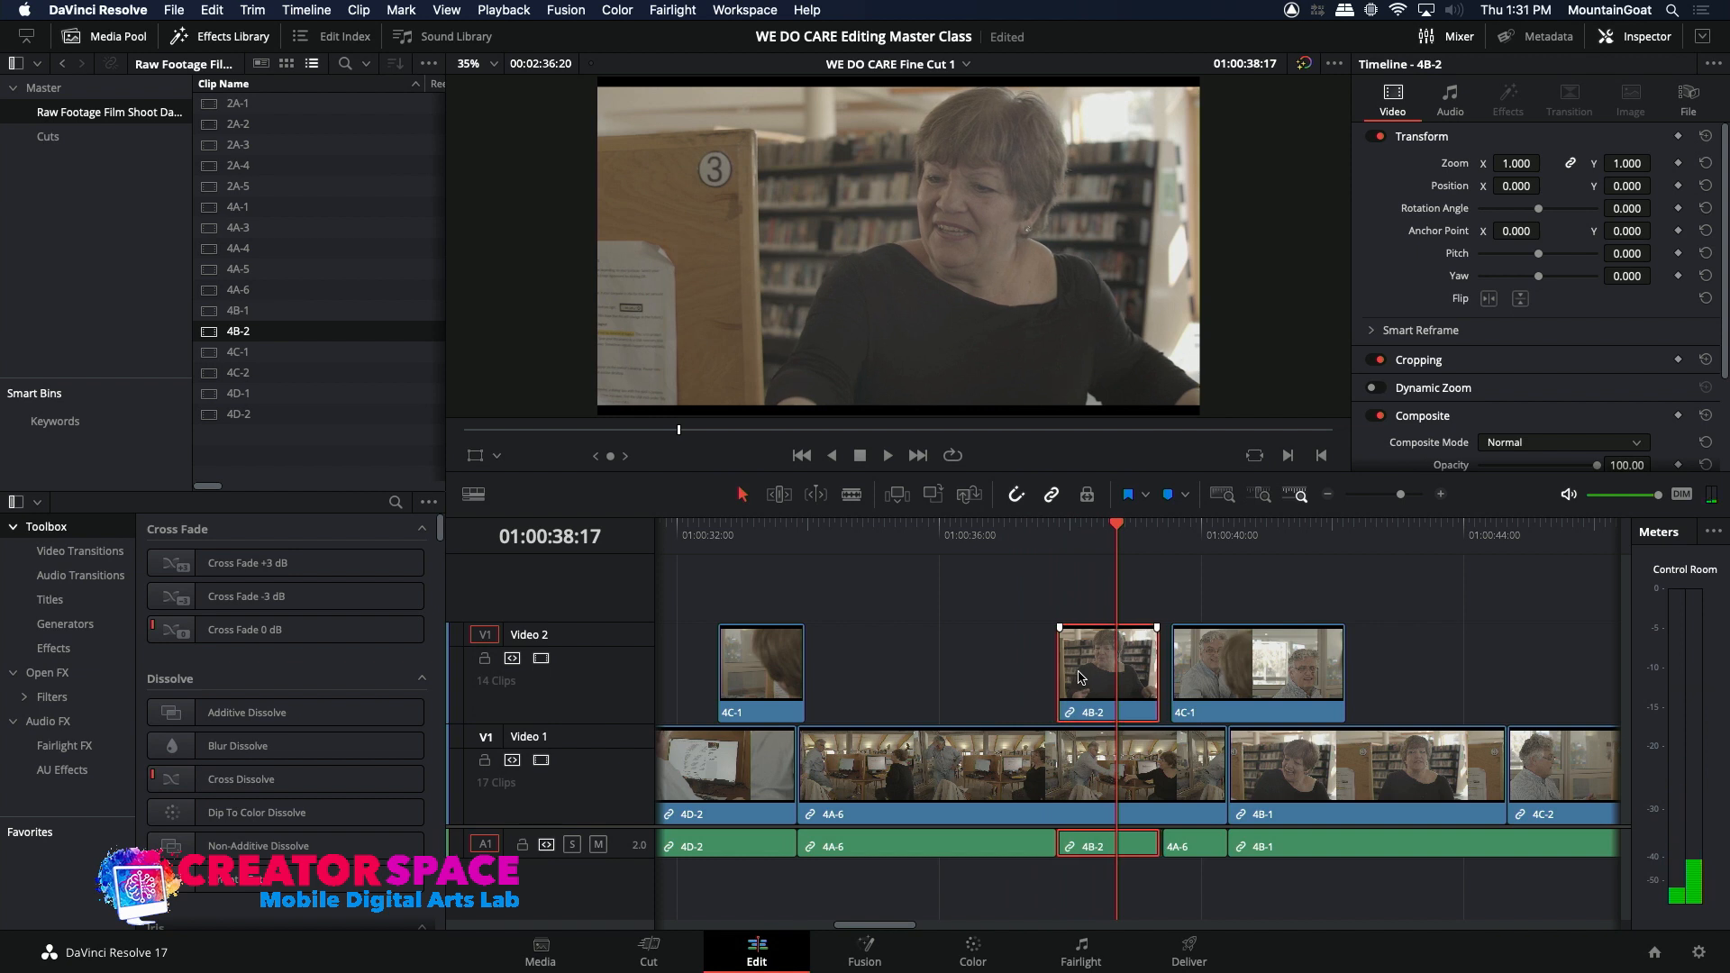
click(1015, 535)
key(space)
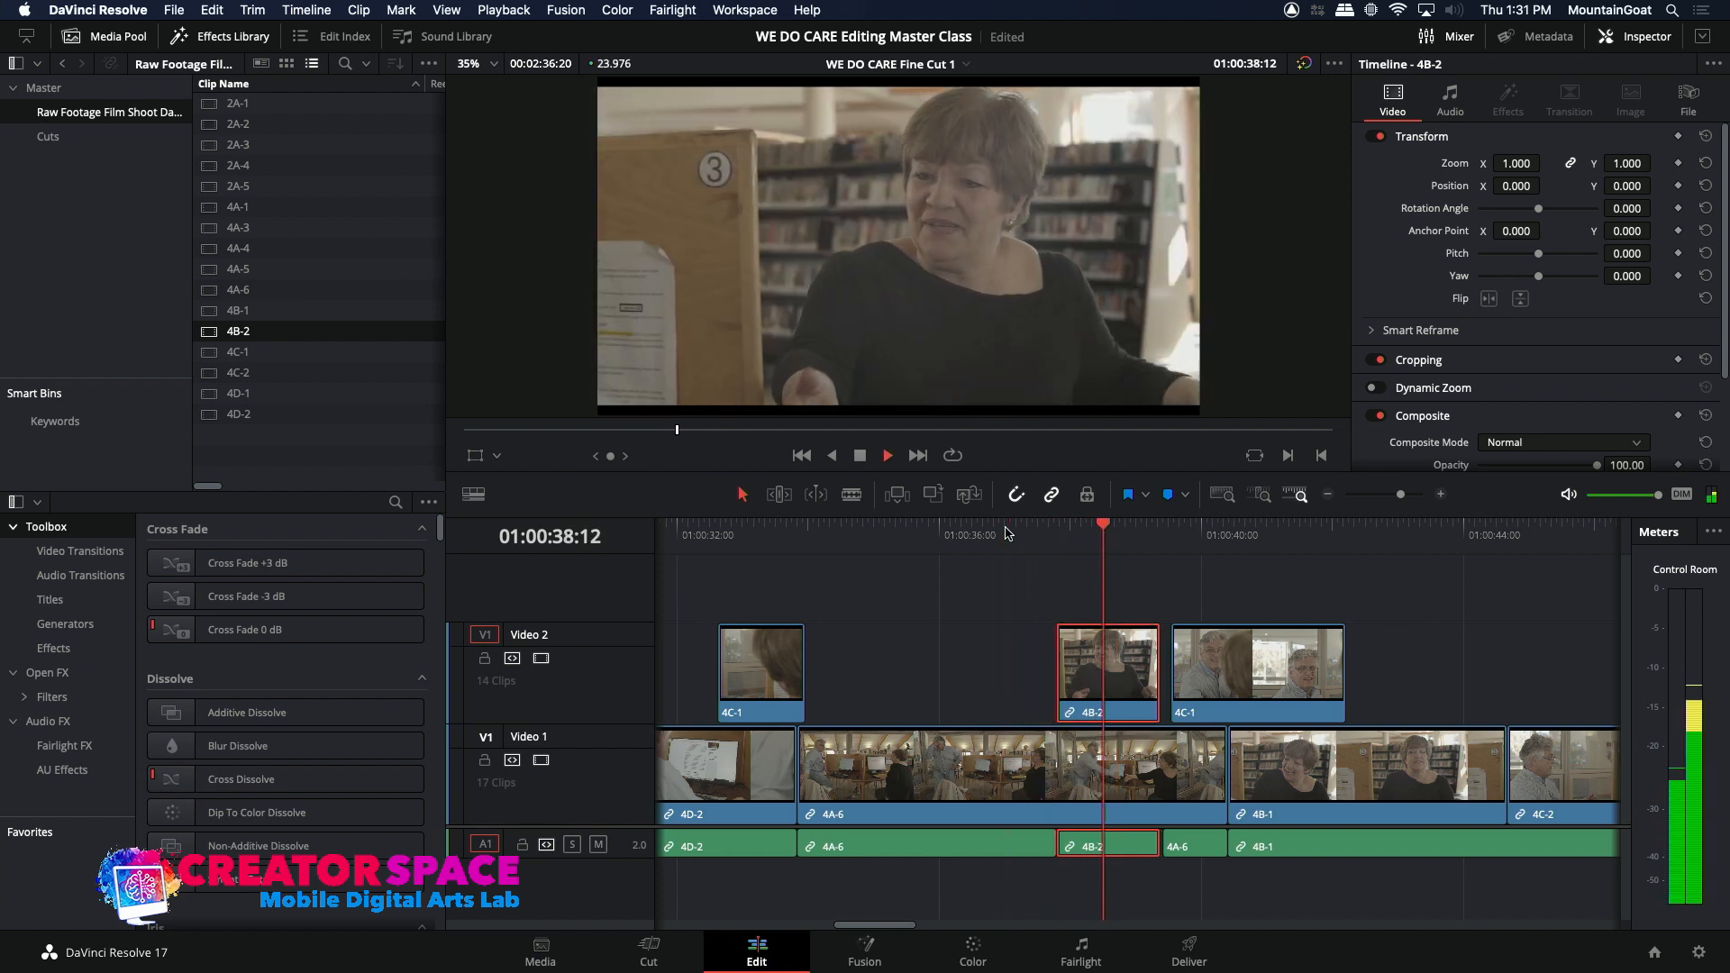
key(space)
click(994, 534)
key(space)
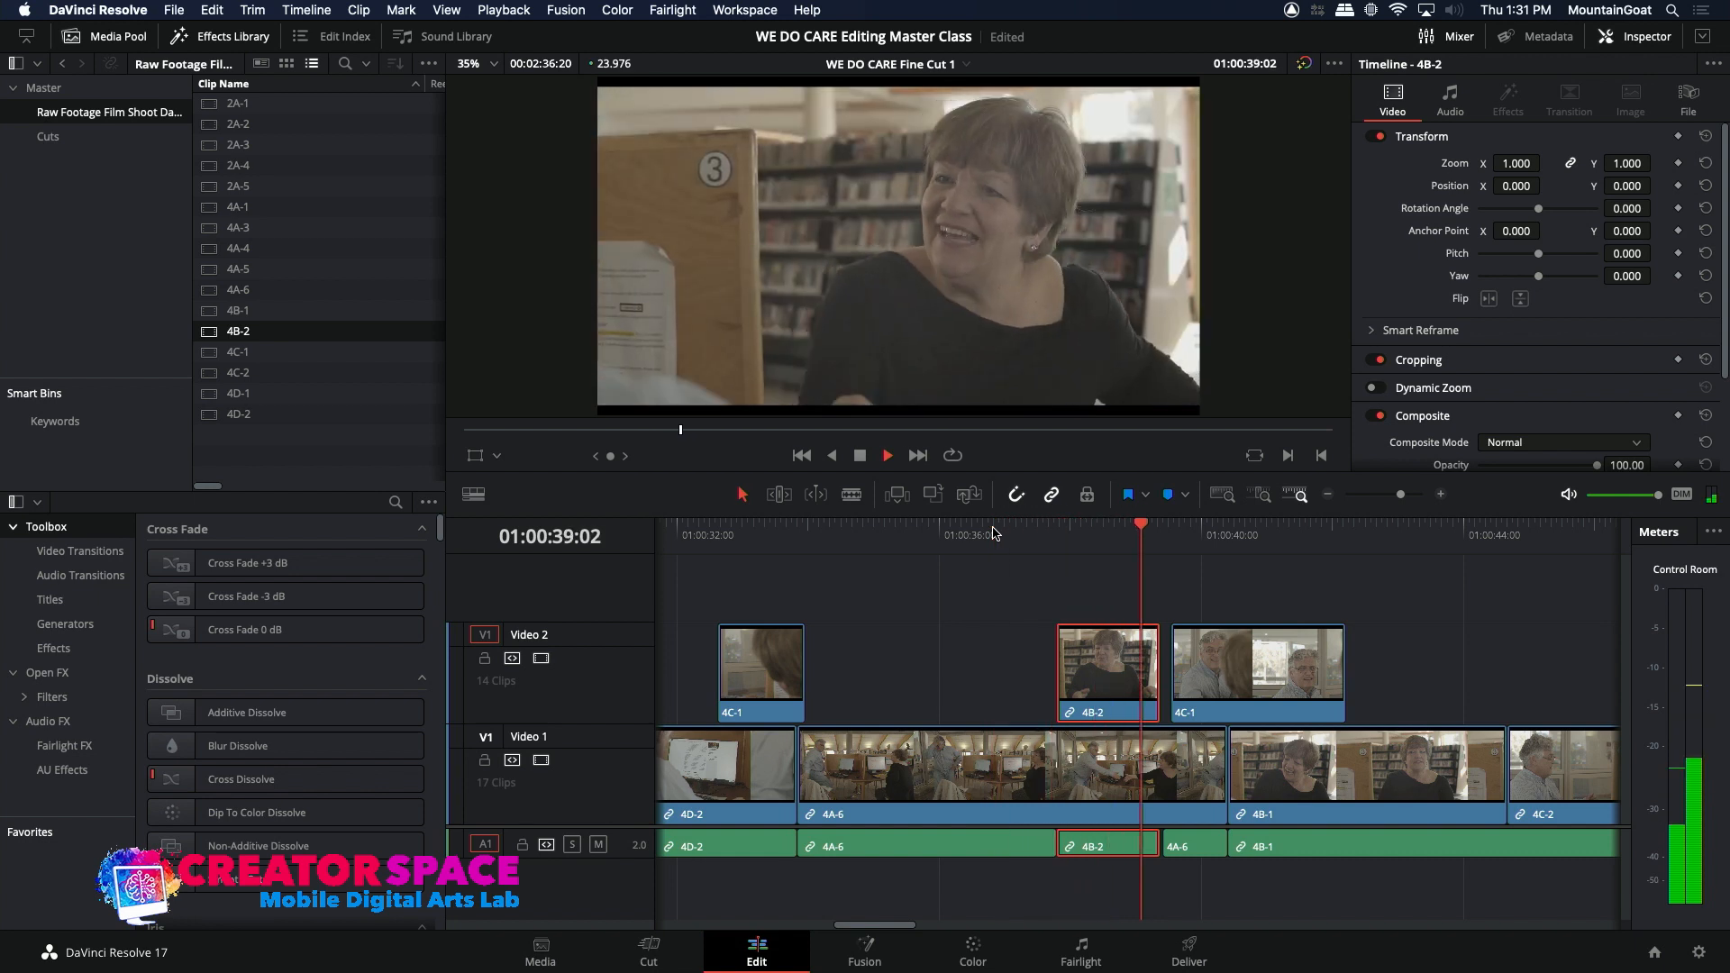
key(space)
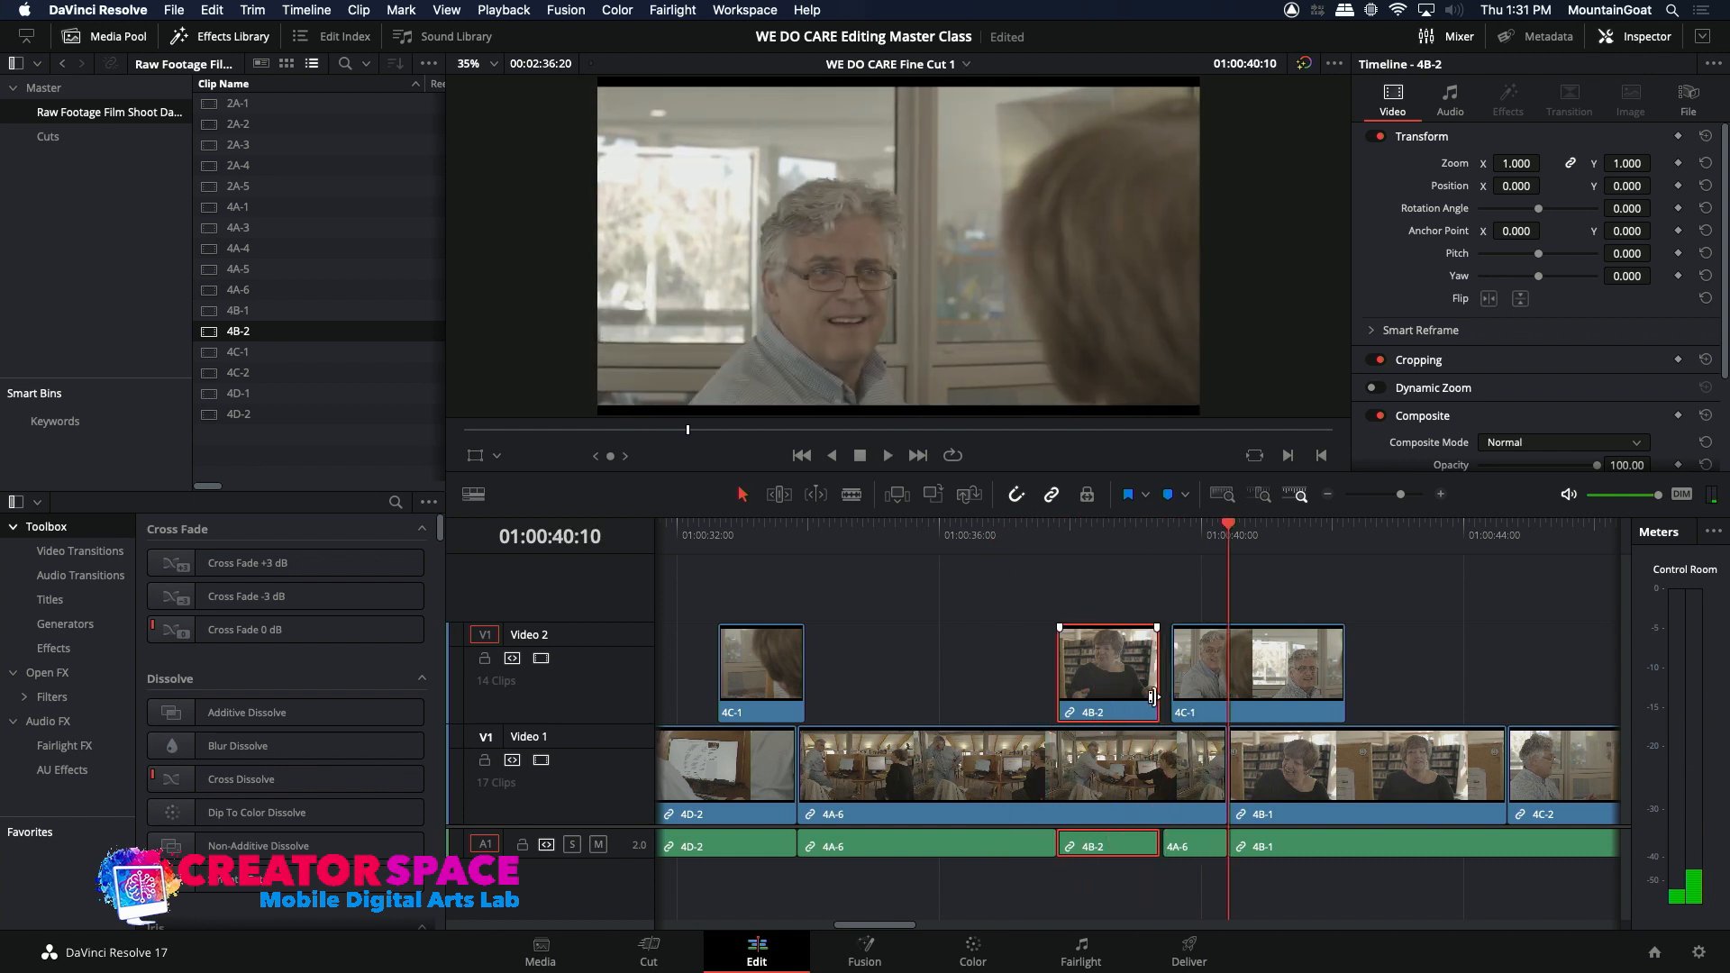
Step: Extend the end of the 4B-2 insert to meet the following 4C-1 insert on Video 2 and play the cut
drag(1159, 694, 1166, 698)
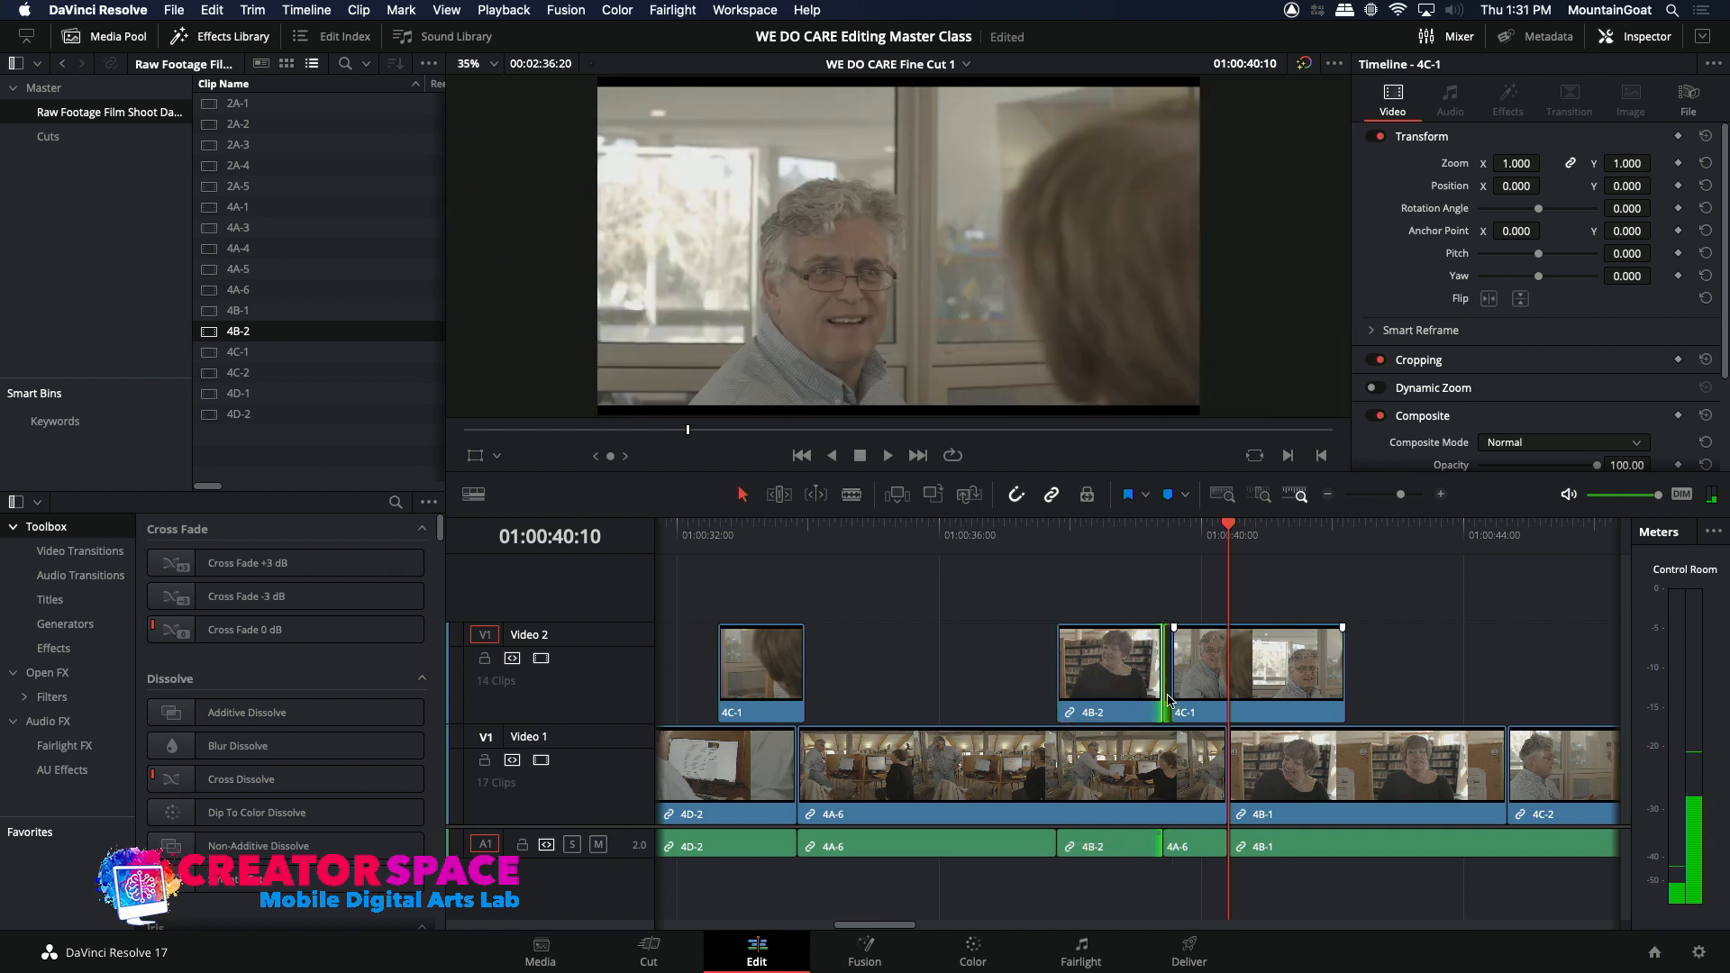
click(1204, 839)
drag(1162, 695, 1171, 695)
click(993, 526)
key(space)
key(space)
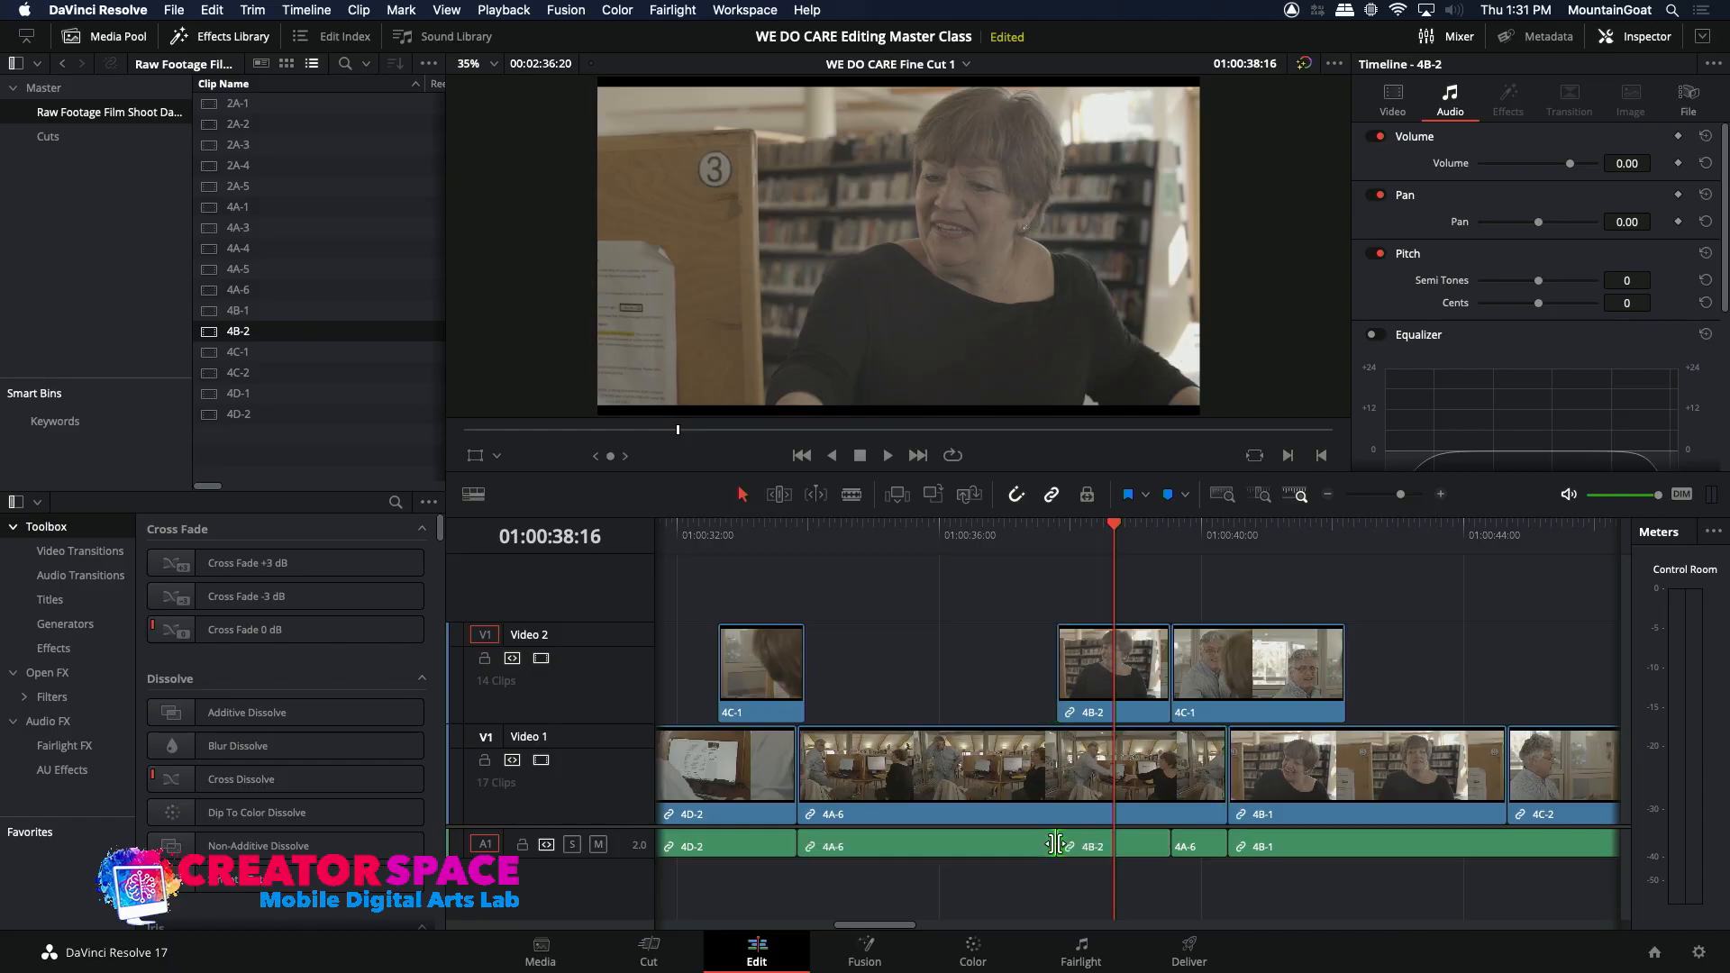
Step: Extend the start of the 4B-2 insert's audio back to about 01:00:37:00 and play through to the 4C-2 shot
drag(1055, 843, 1009, 843)
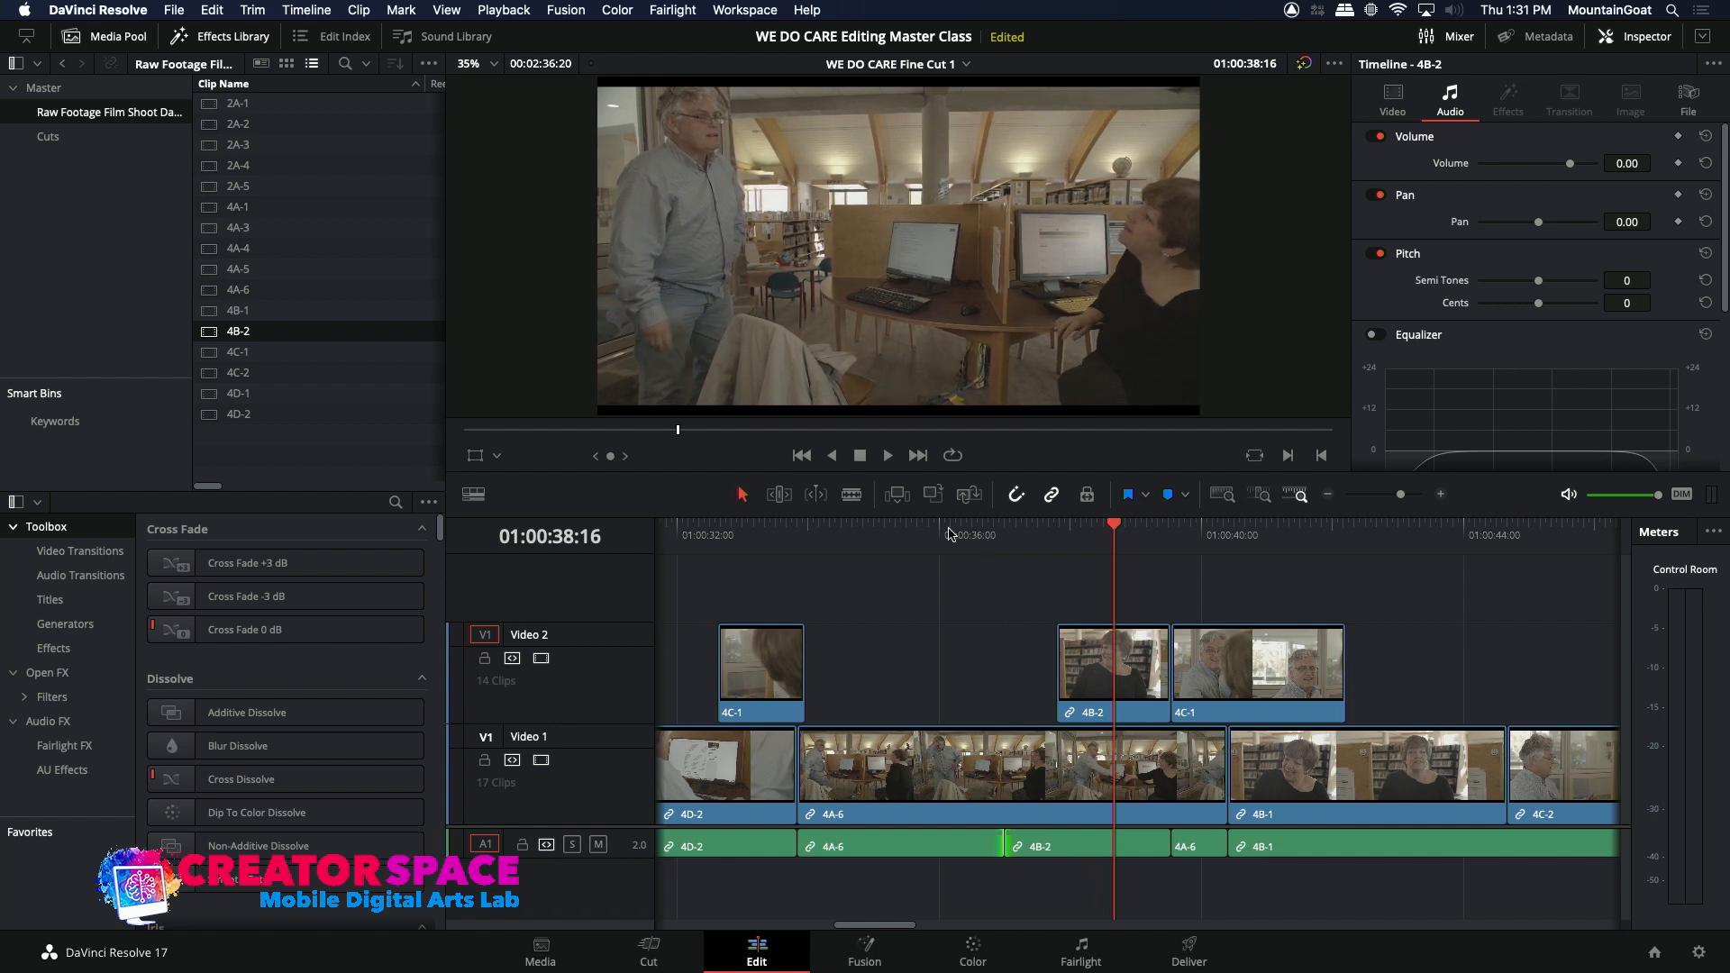
click(949, 534)
key(space)
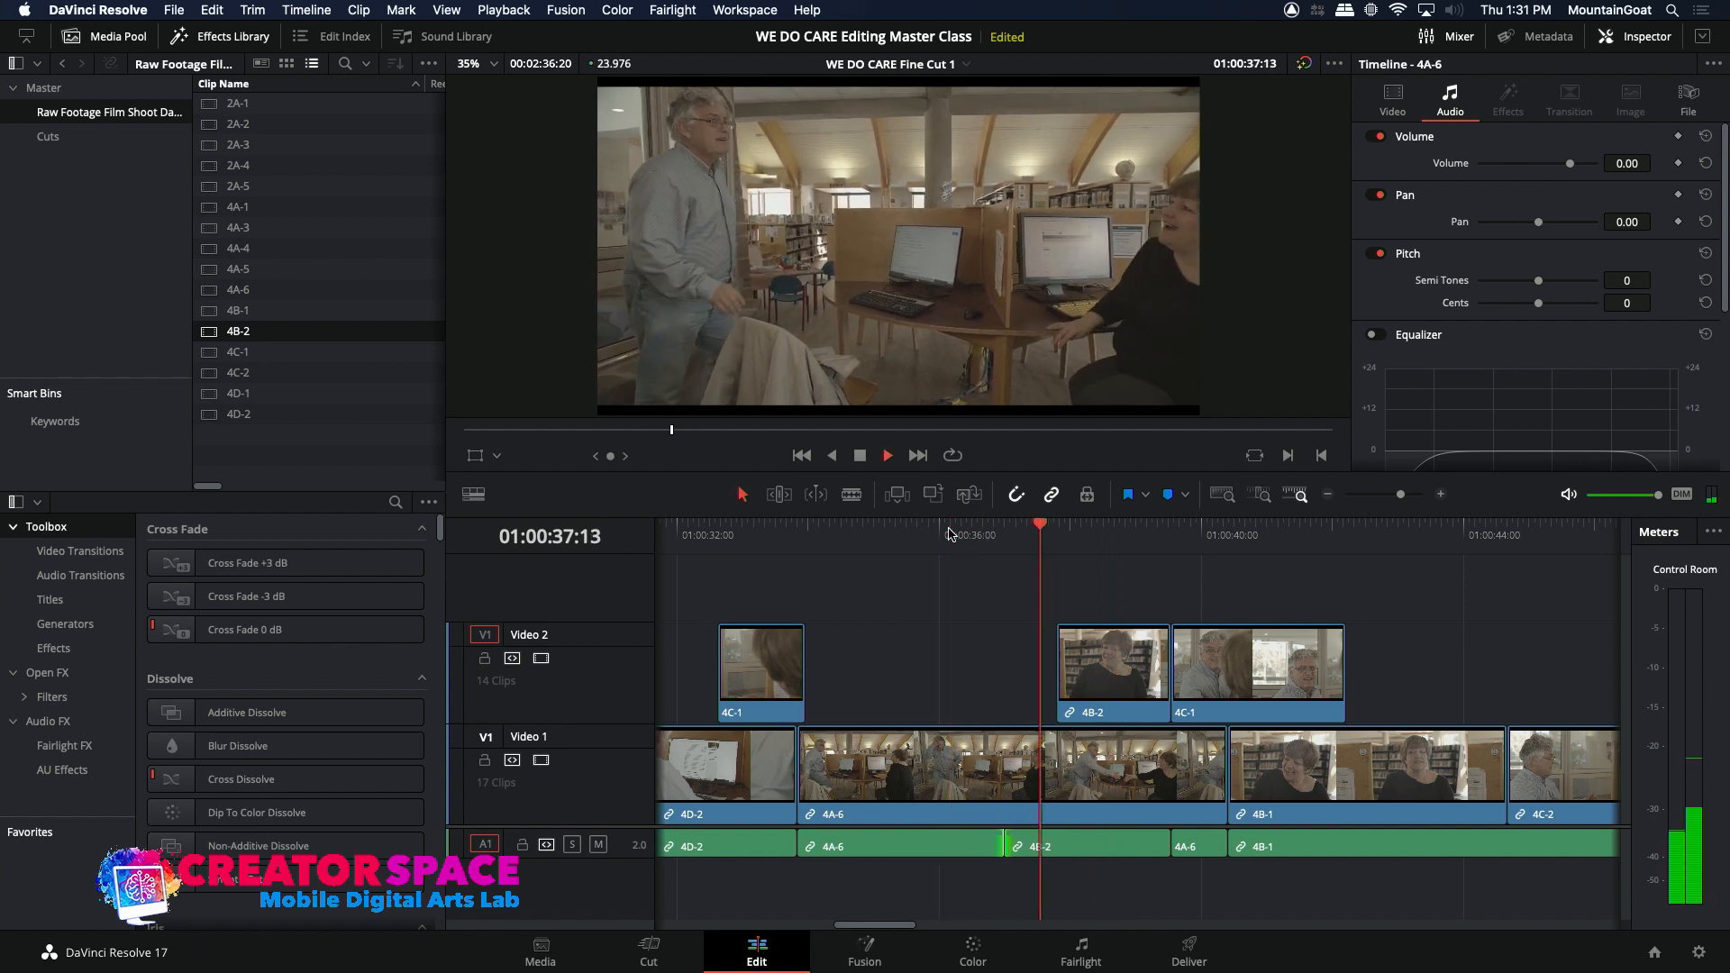
click(949, 534)
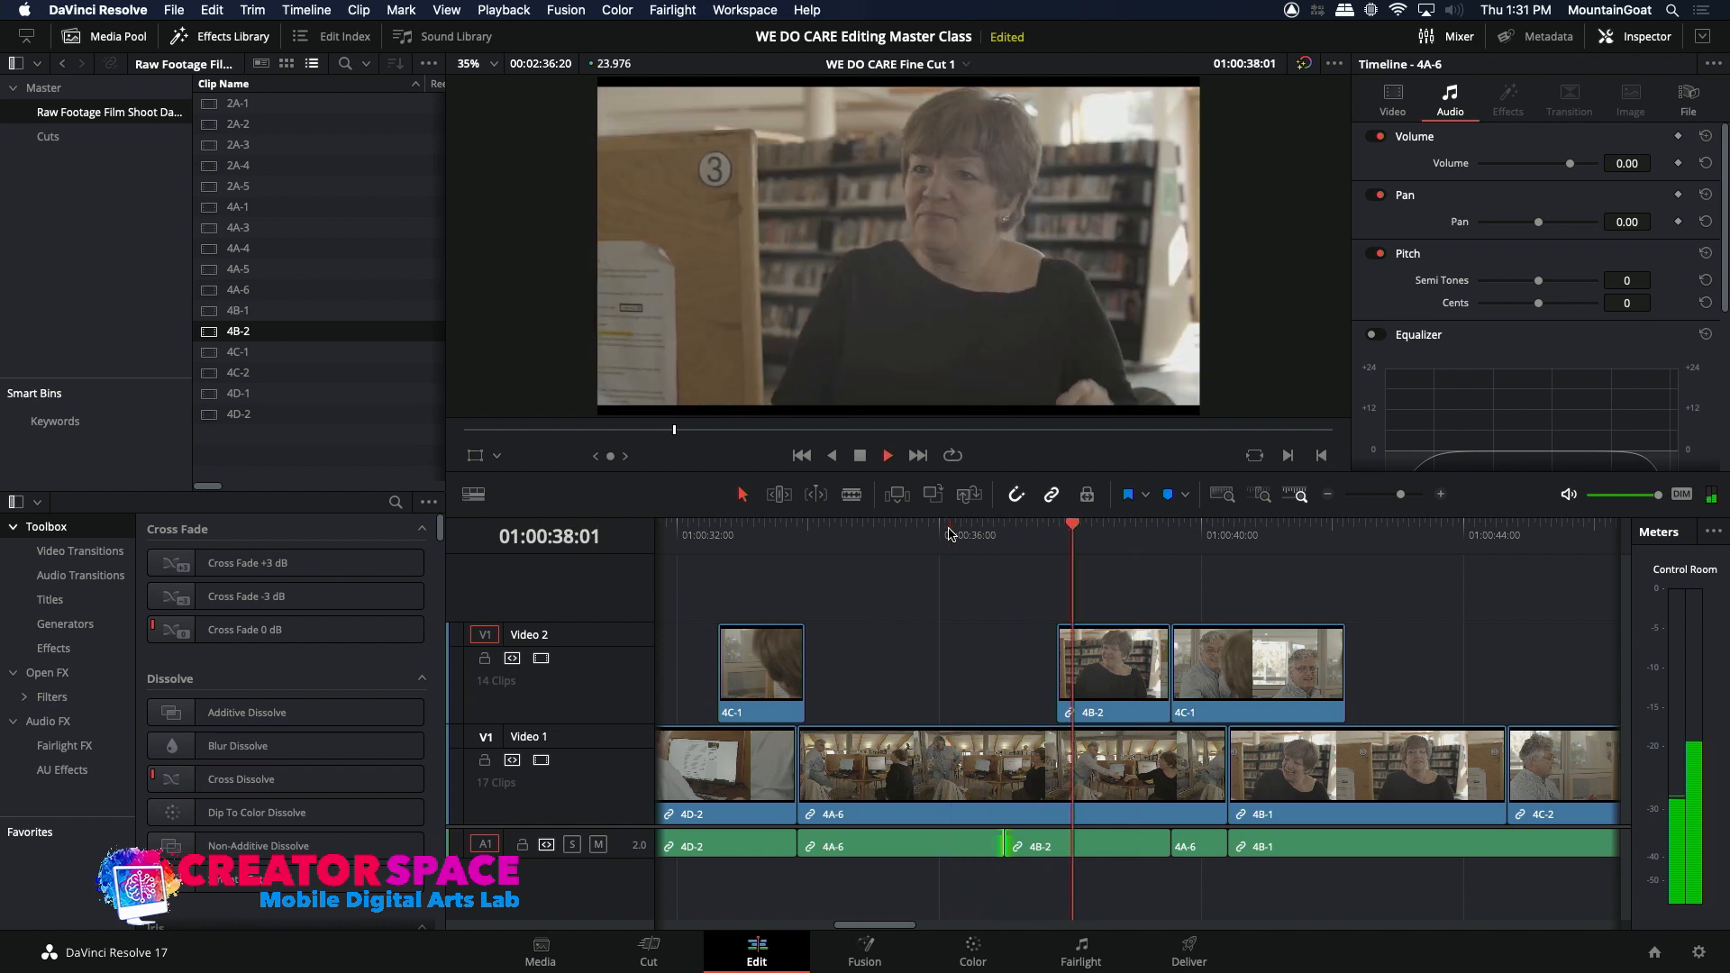
click(949, 534)
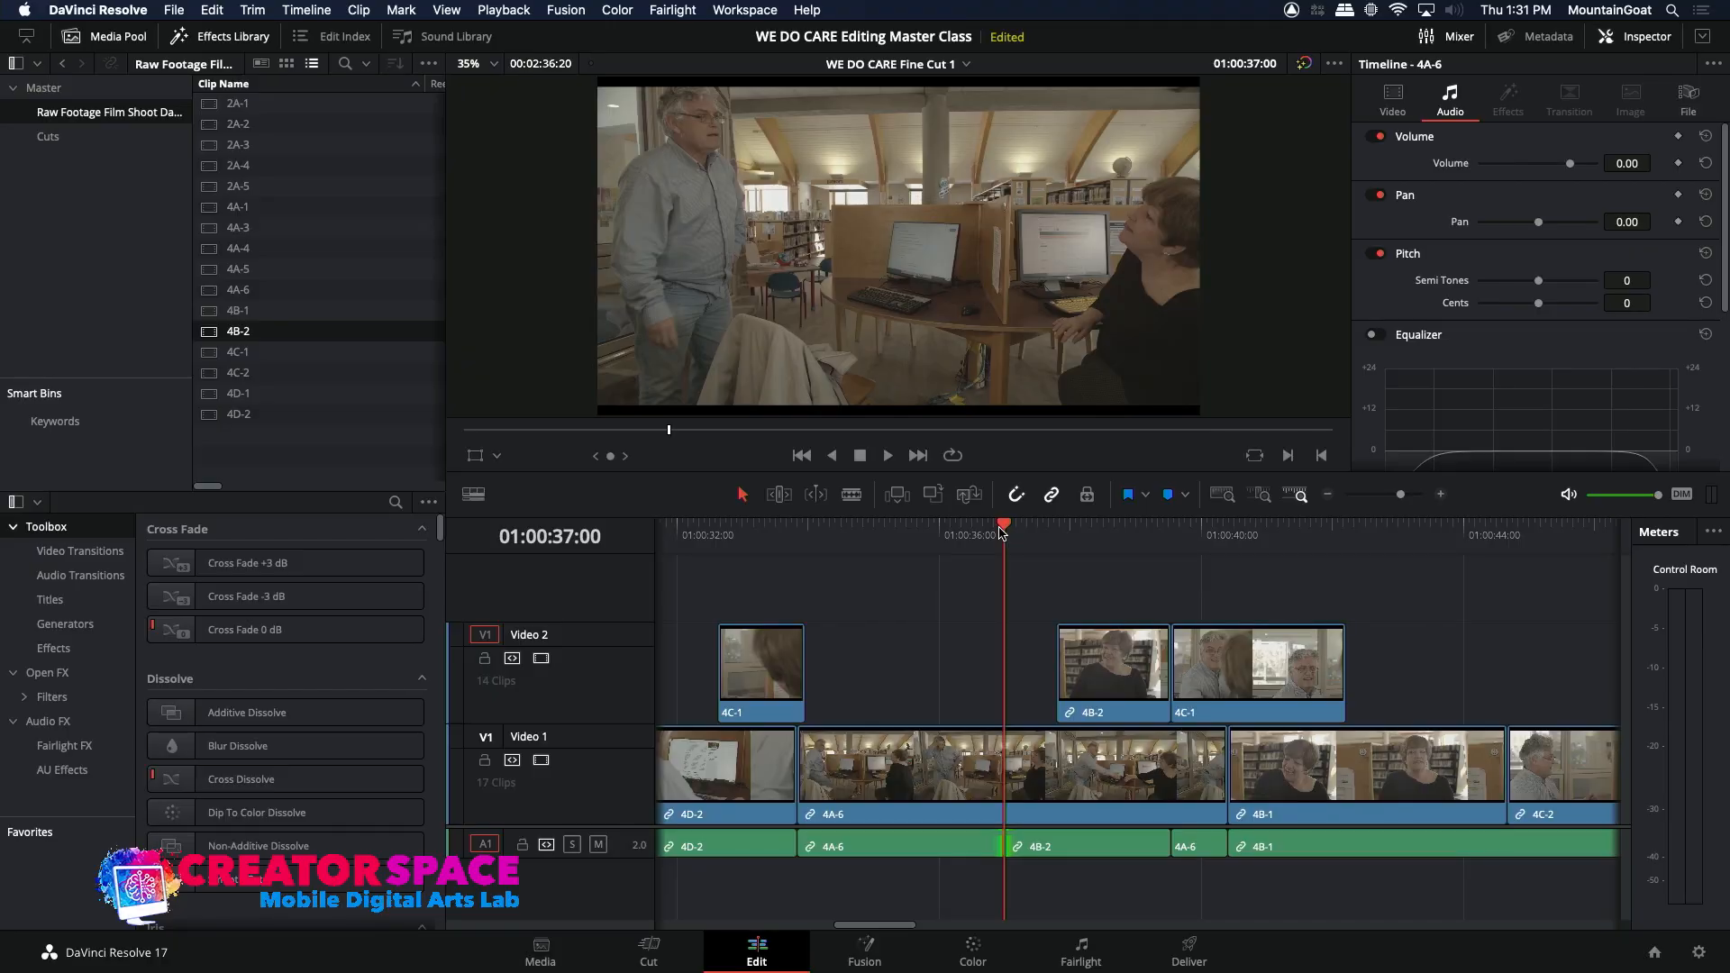
click(978, 529)
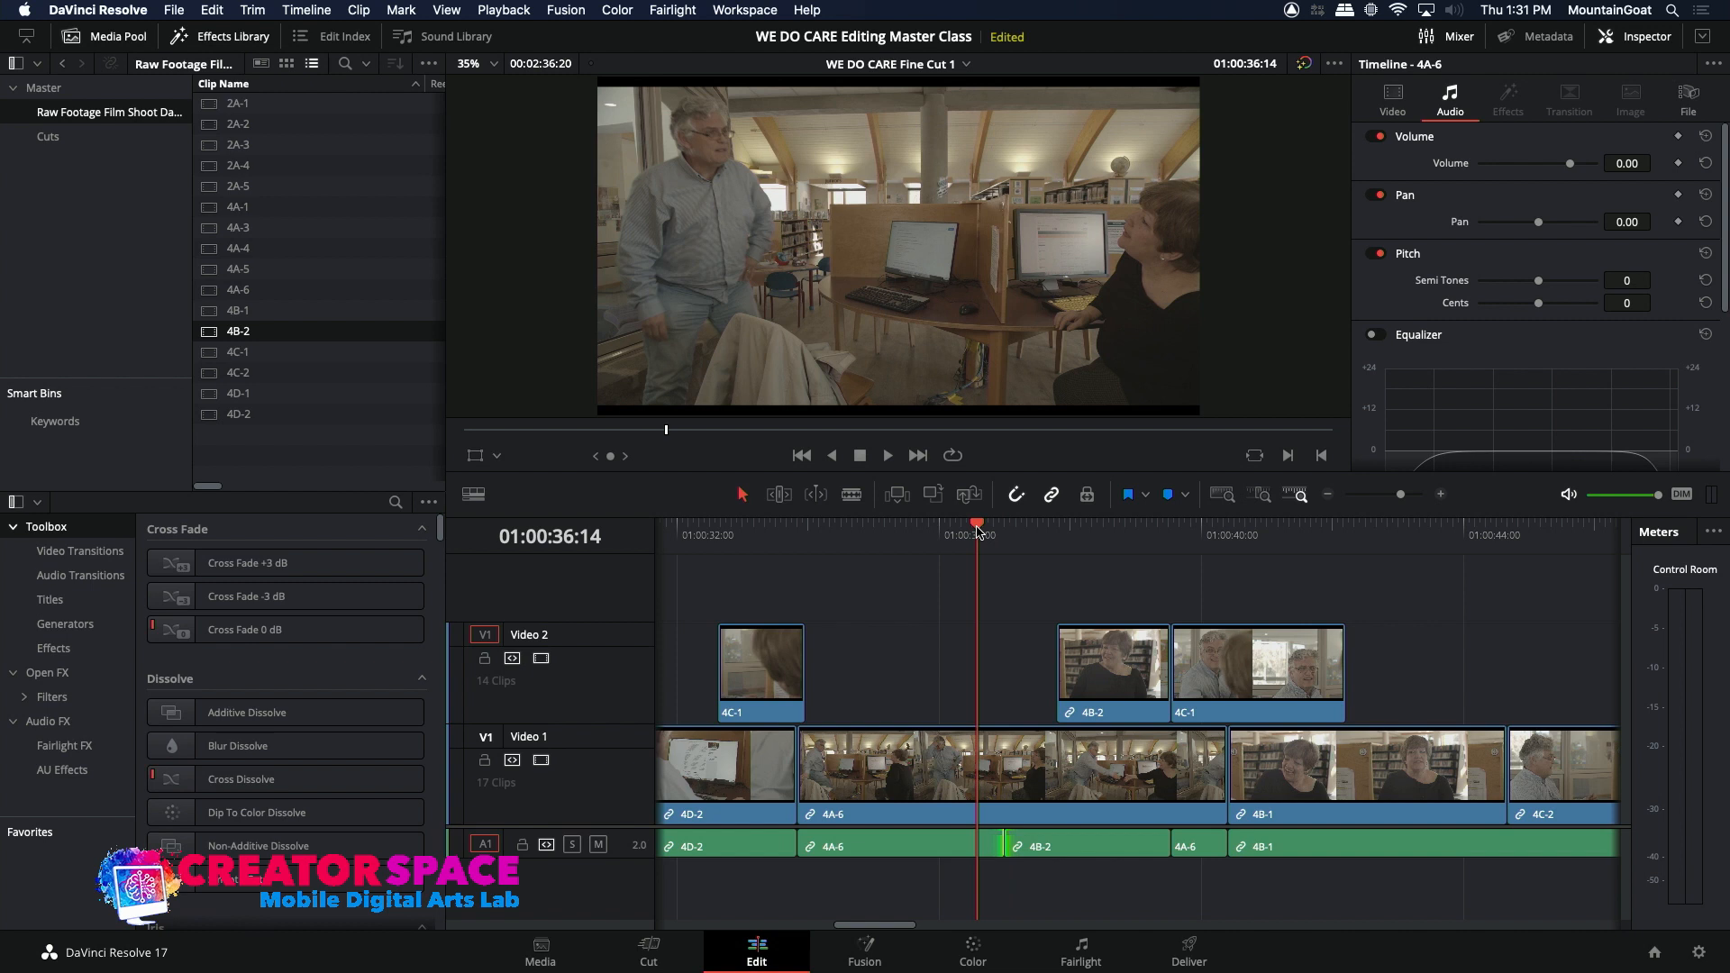
key(space)
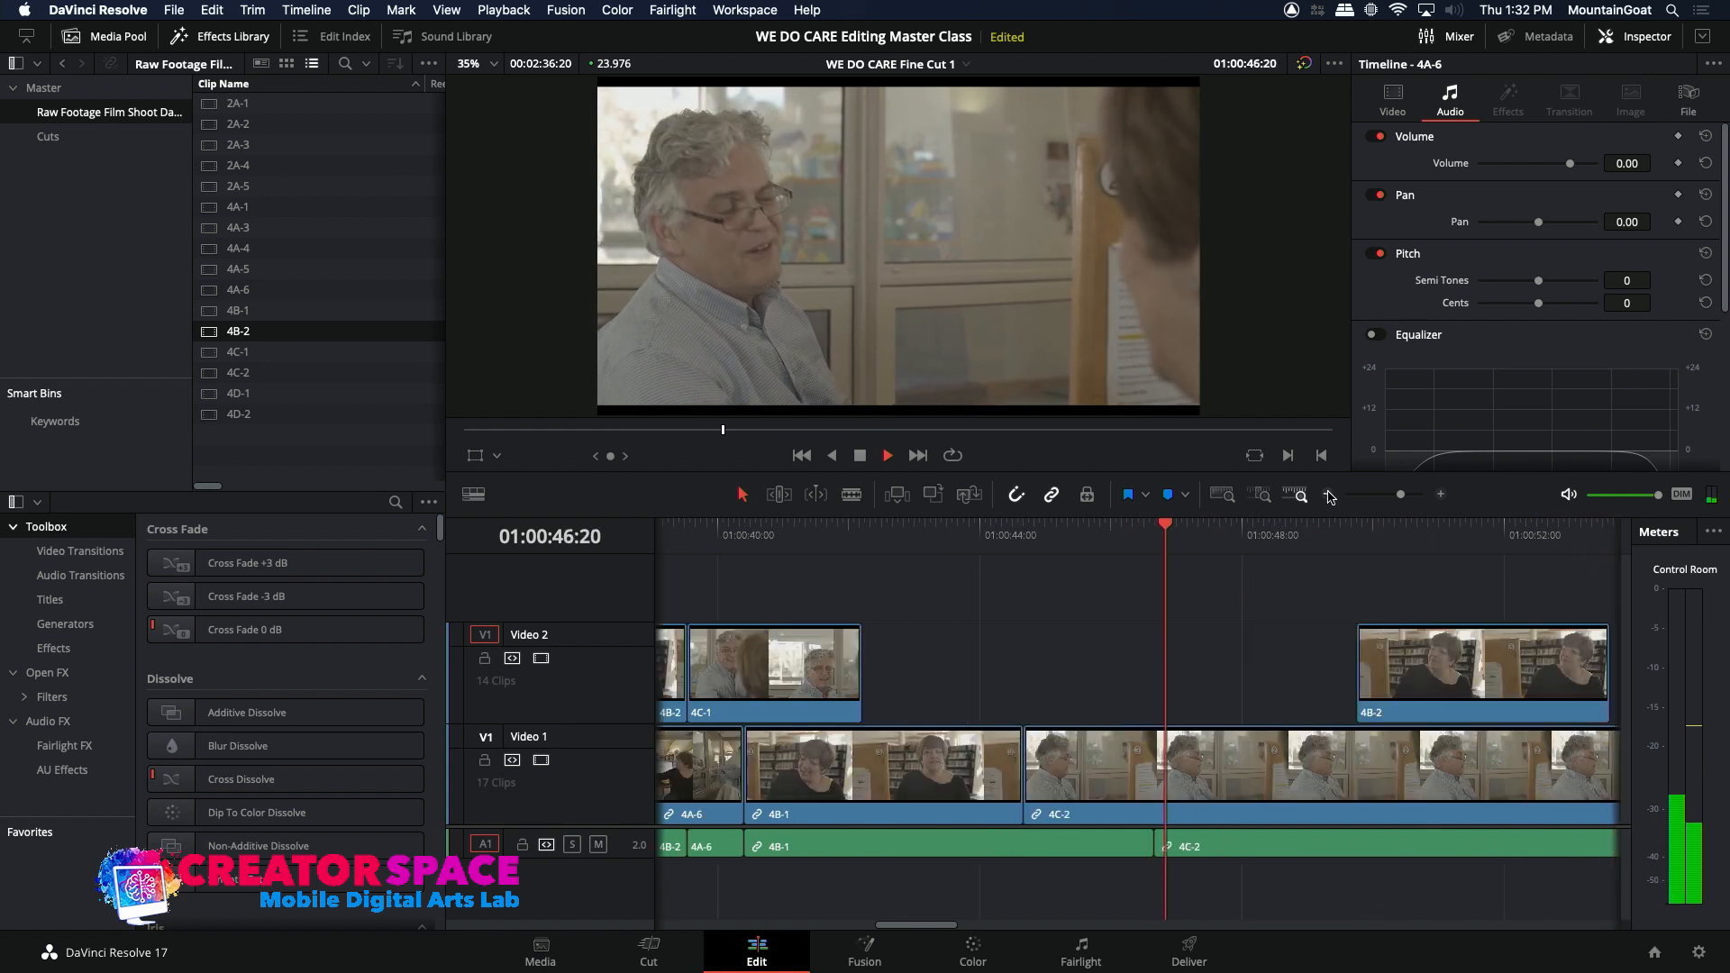
key(space)
Step: Shift all clips from the 4C-2 shot after 4B-1 to the sequence end about 19 frames later, opening a gap
click(1327, 494)
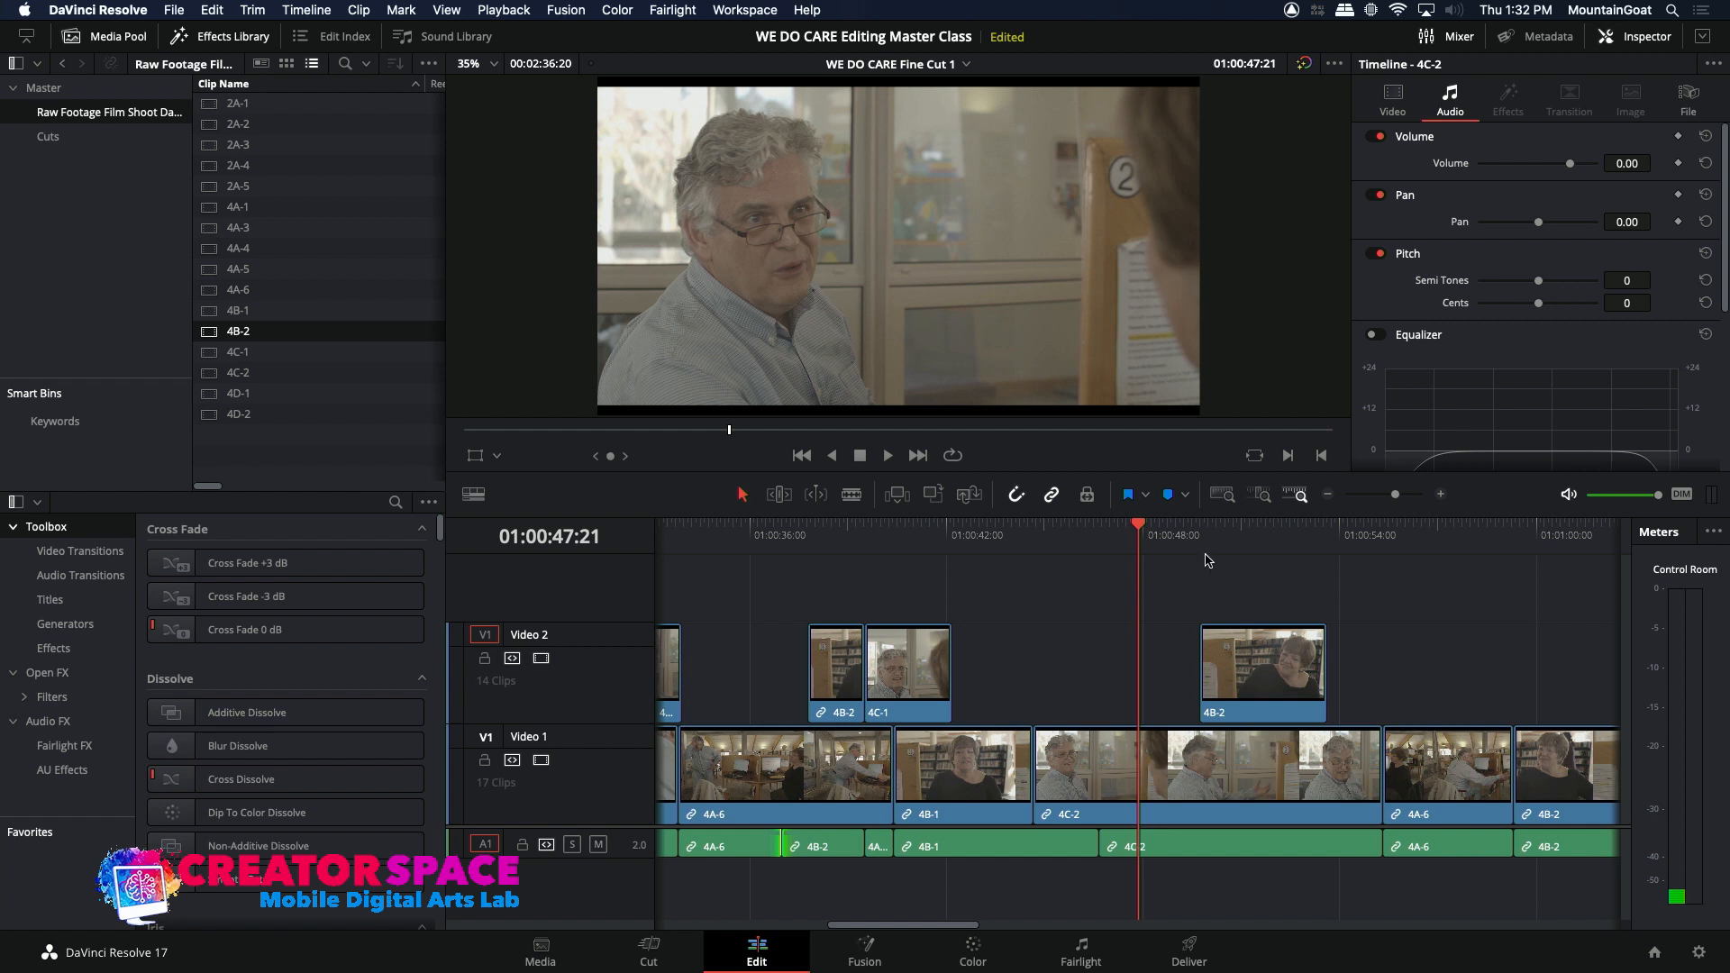
click(1328, 495)
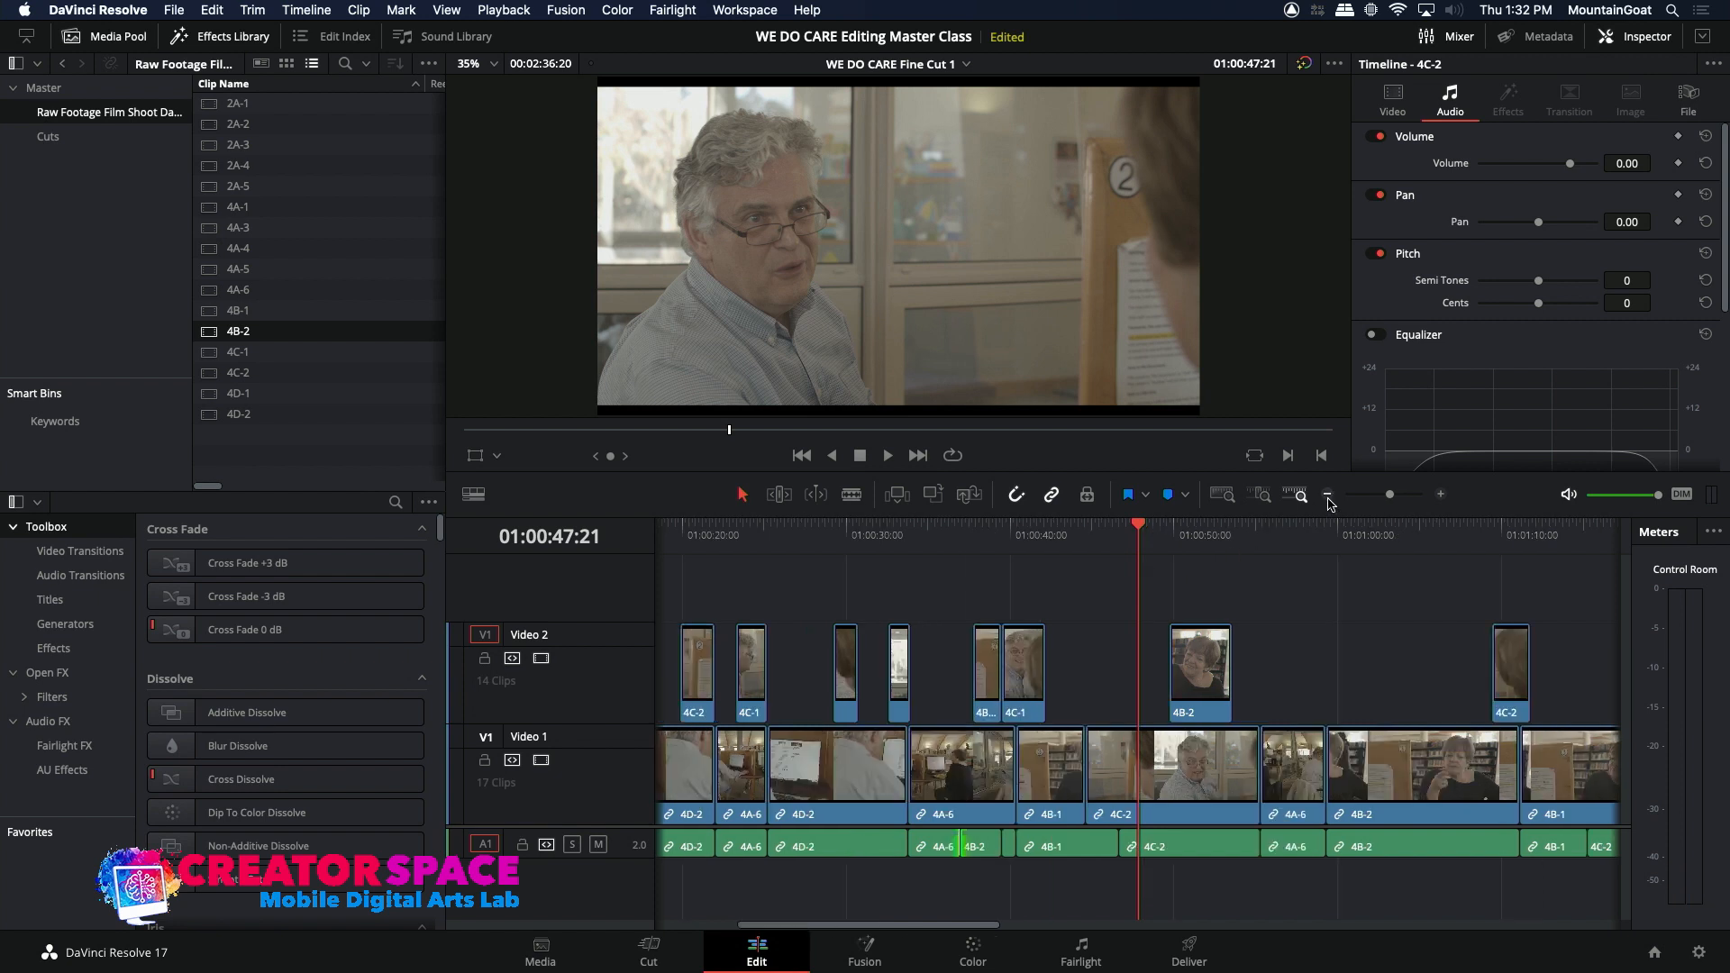
click(1327, 494)
click(1328, 495)
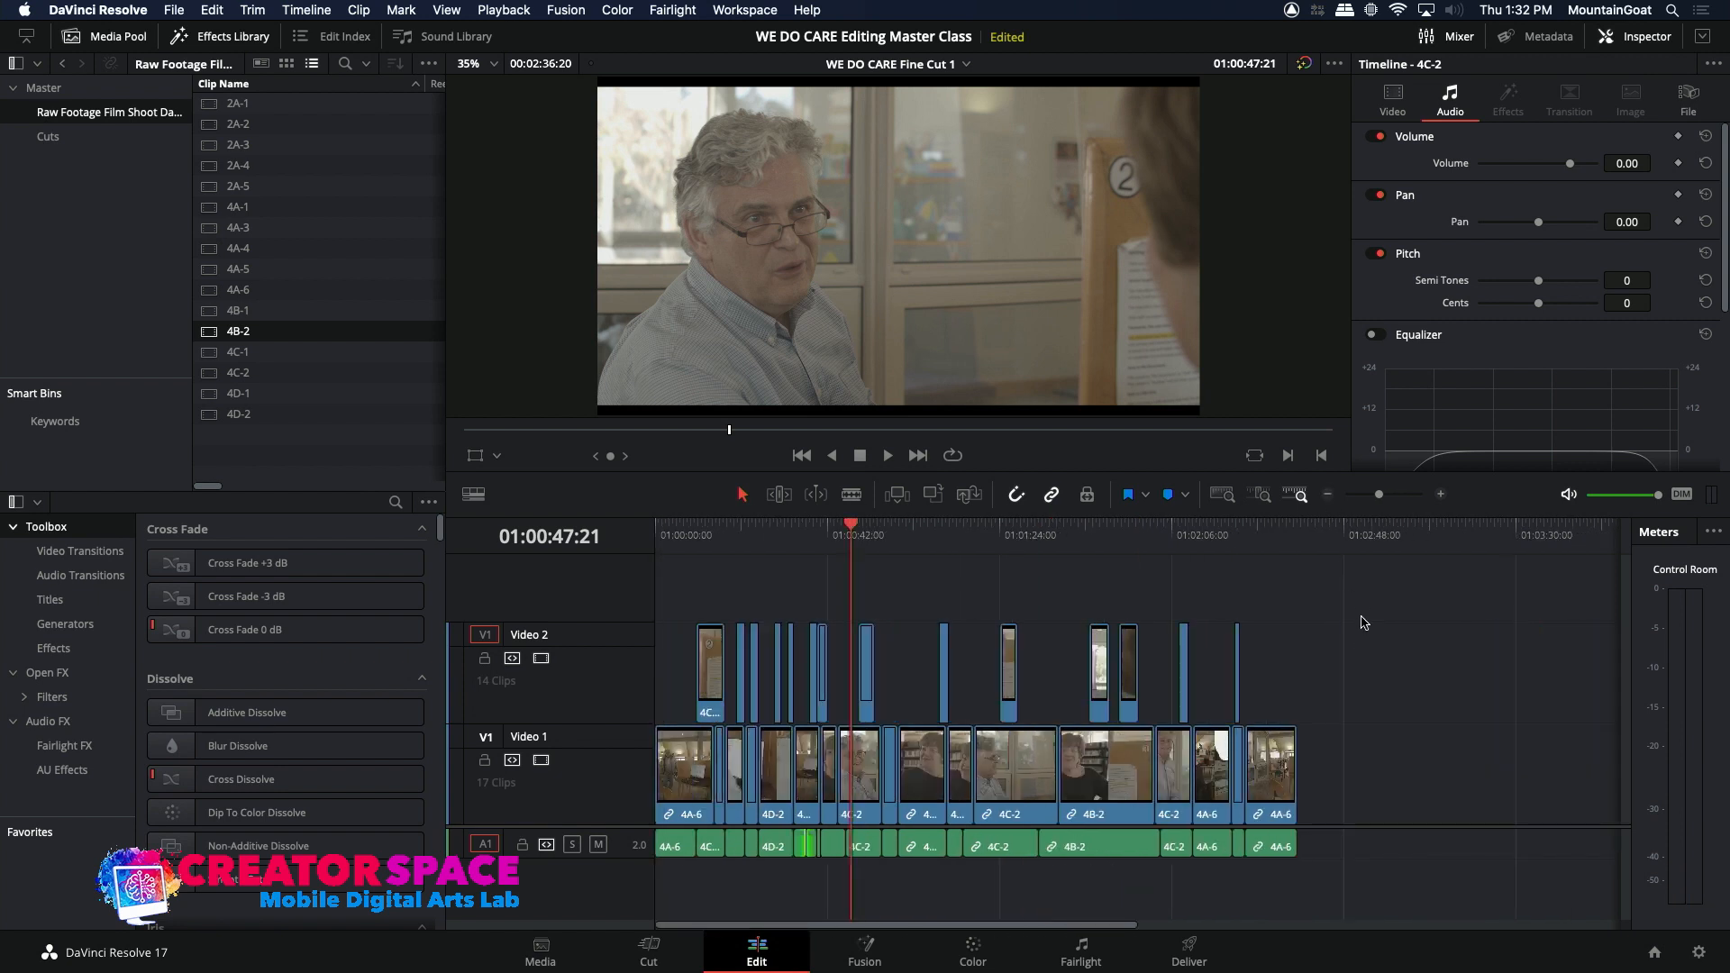
drag(1358, 618, 867, 851)
key(period)
key(period)
key(period)
key(period)
key(period)
key(period)
key(period)
key(period)
key(period)
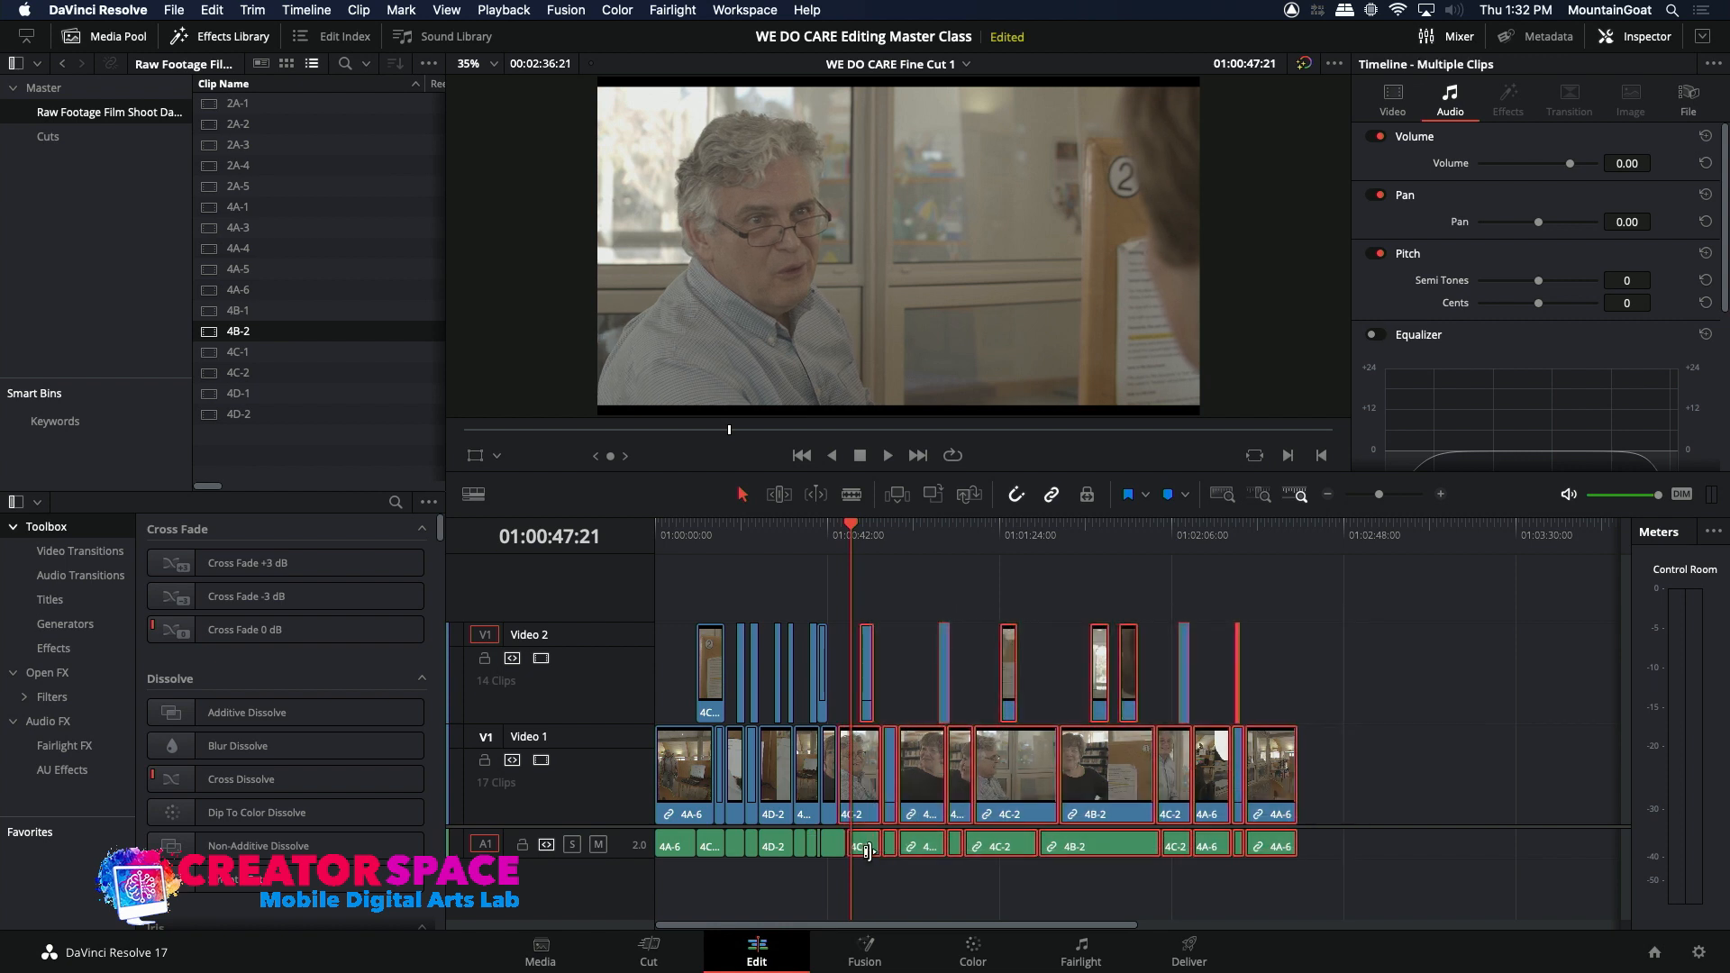
key(period)
key(period)
key(period)
key(period)
key(period)
key(period)
key(period)
key(period)
key(period)
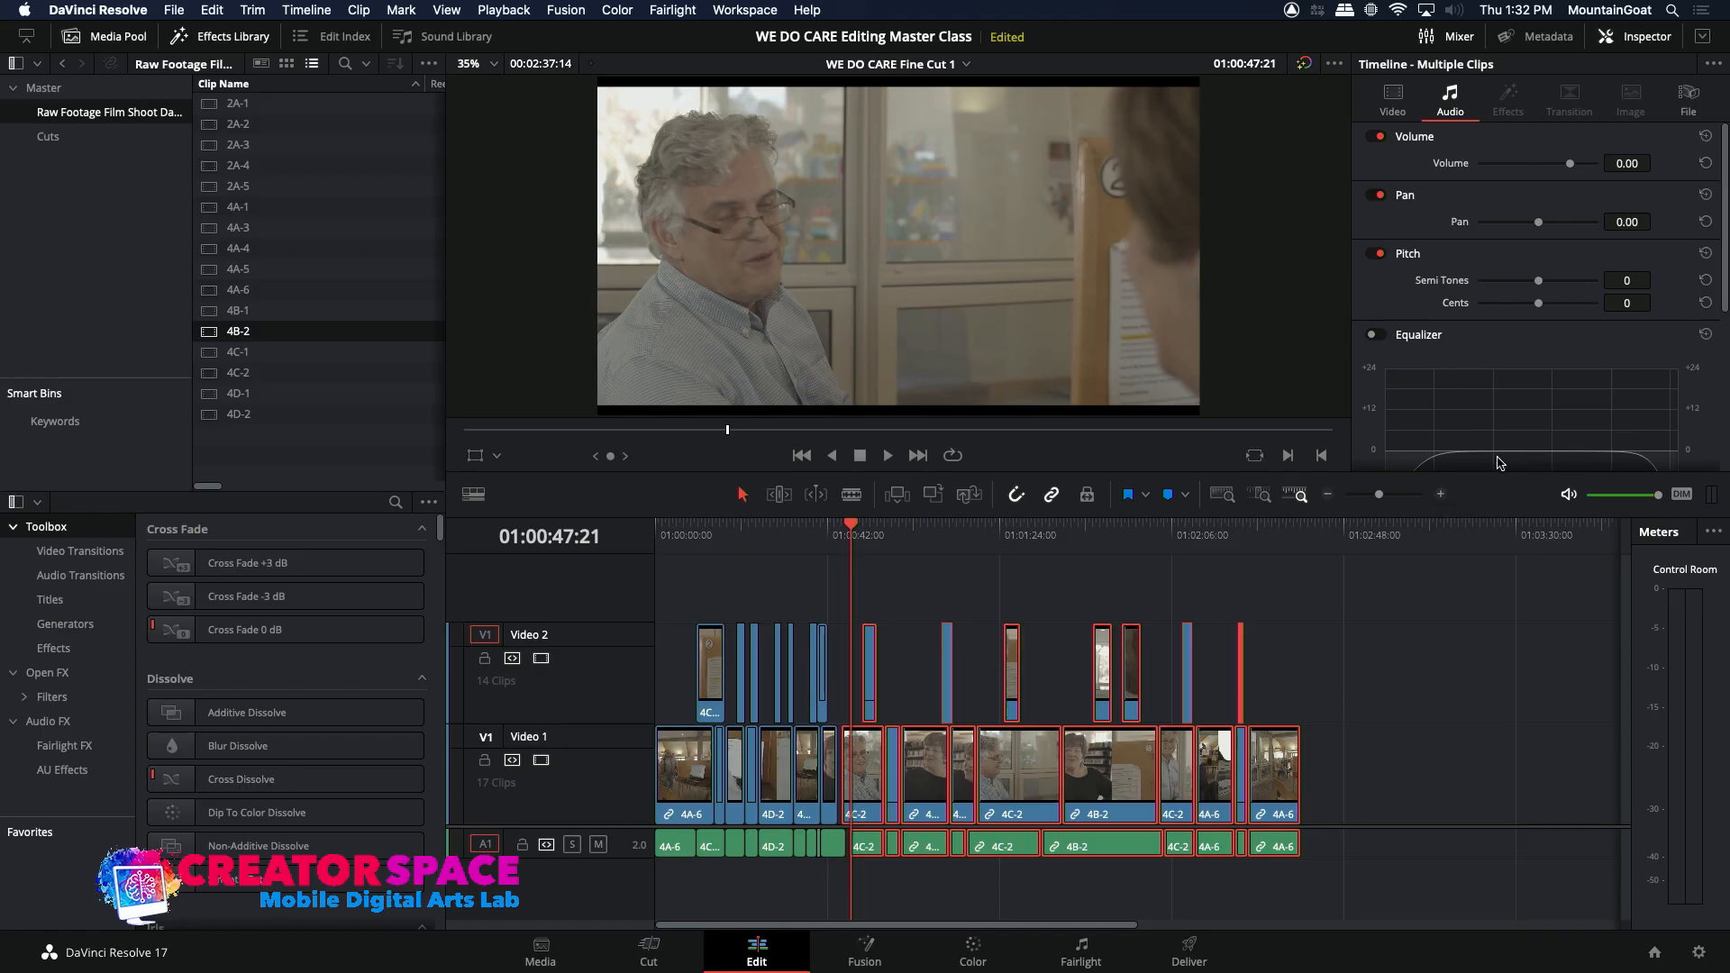
Step: Play across the gap after 4B-1, extend the start of the 4C-2 video back to 4B-1, and replay the cut
click(1440, 494)
click(1441, 494)
click(1441, 495)
click(997, 551)
key(space)
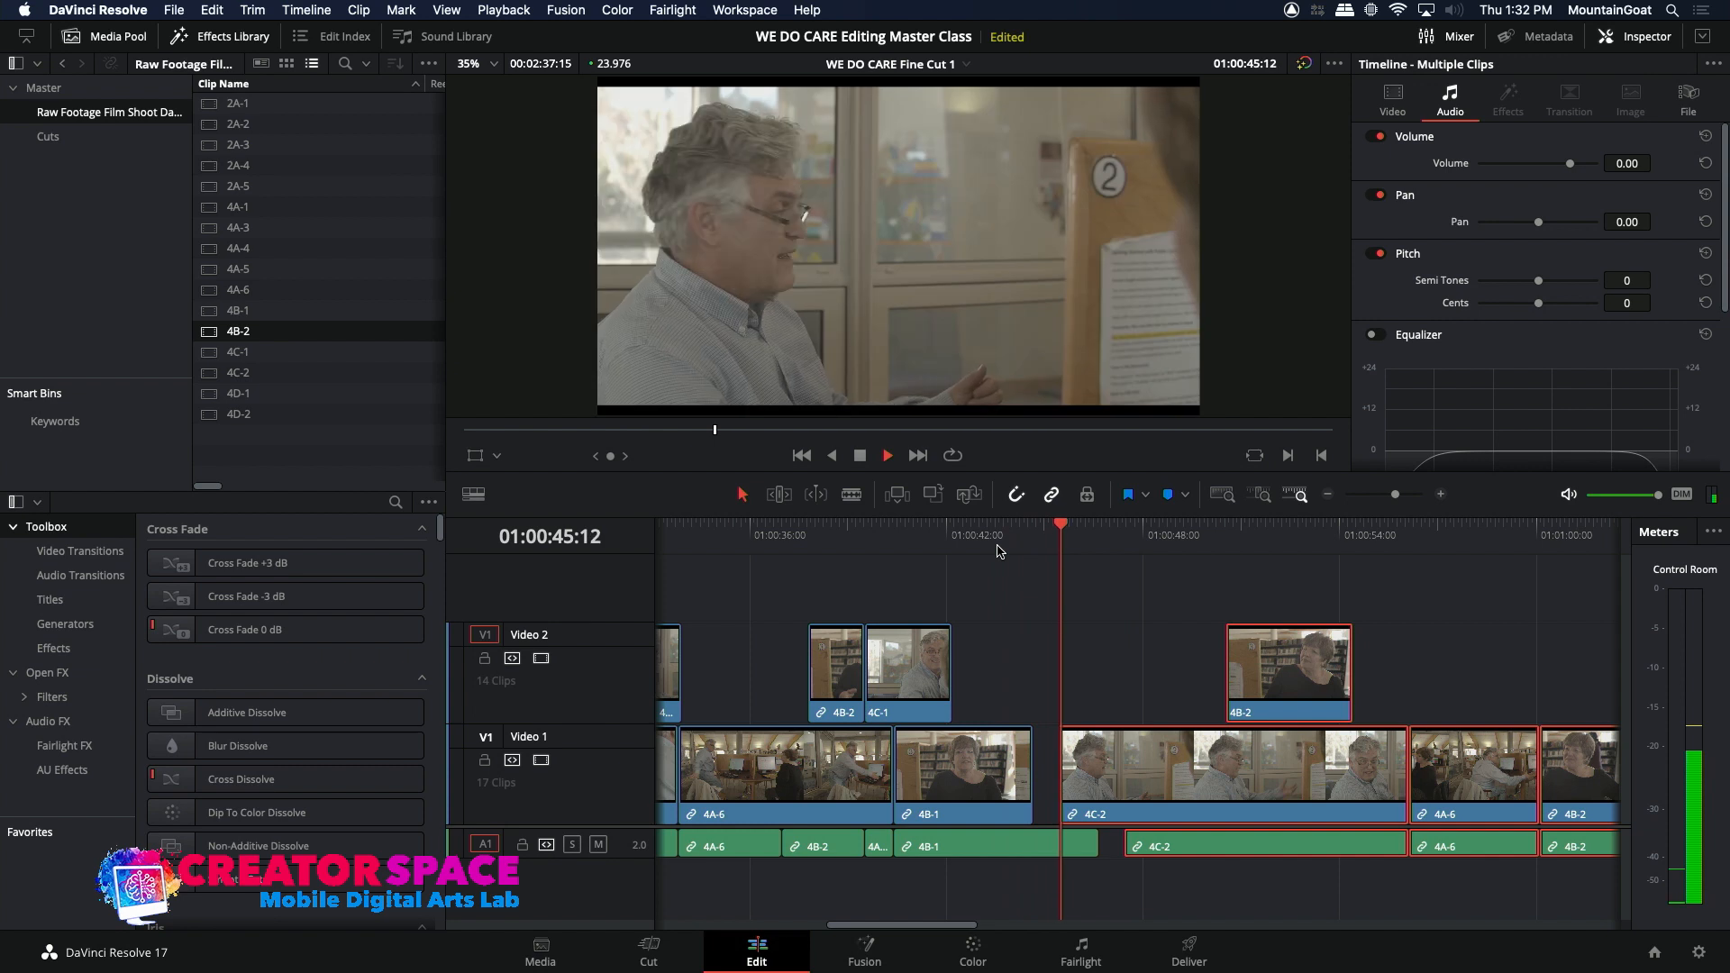
key(space)
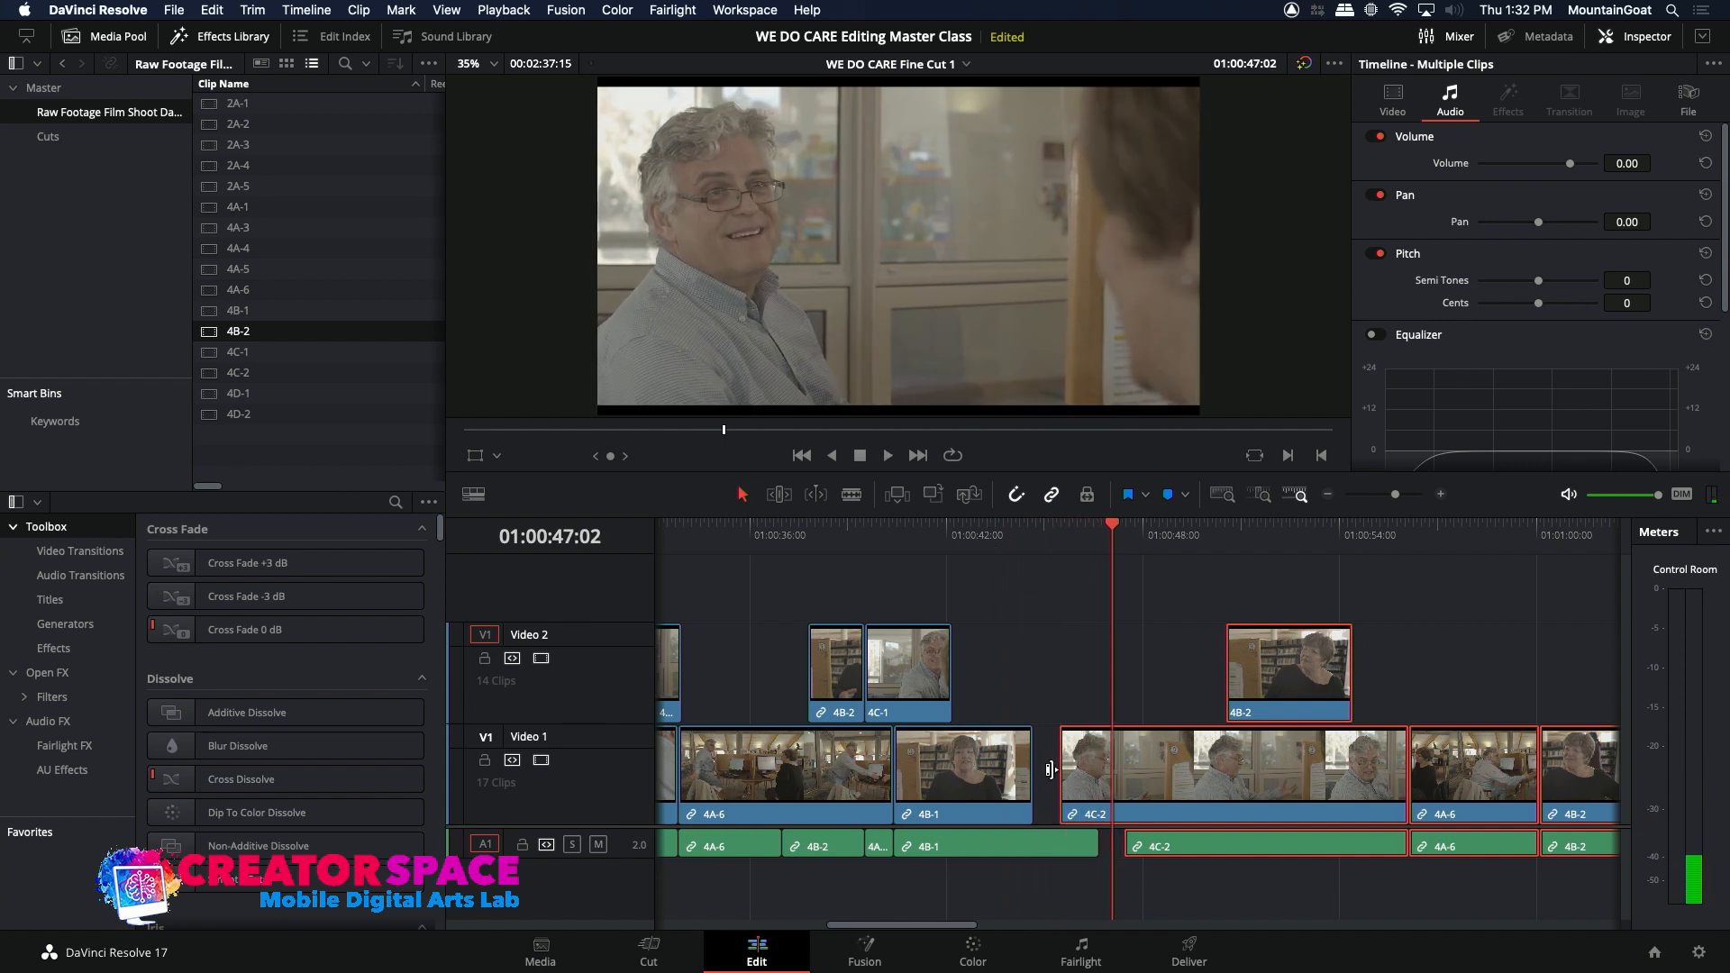
drag(1061, 772, 1035, 772)
click(1004, 546)
key(space)
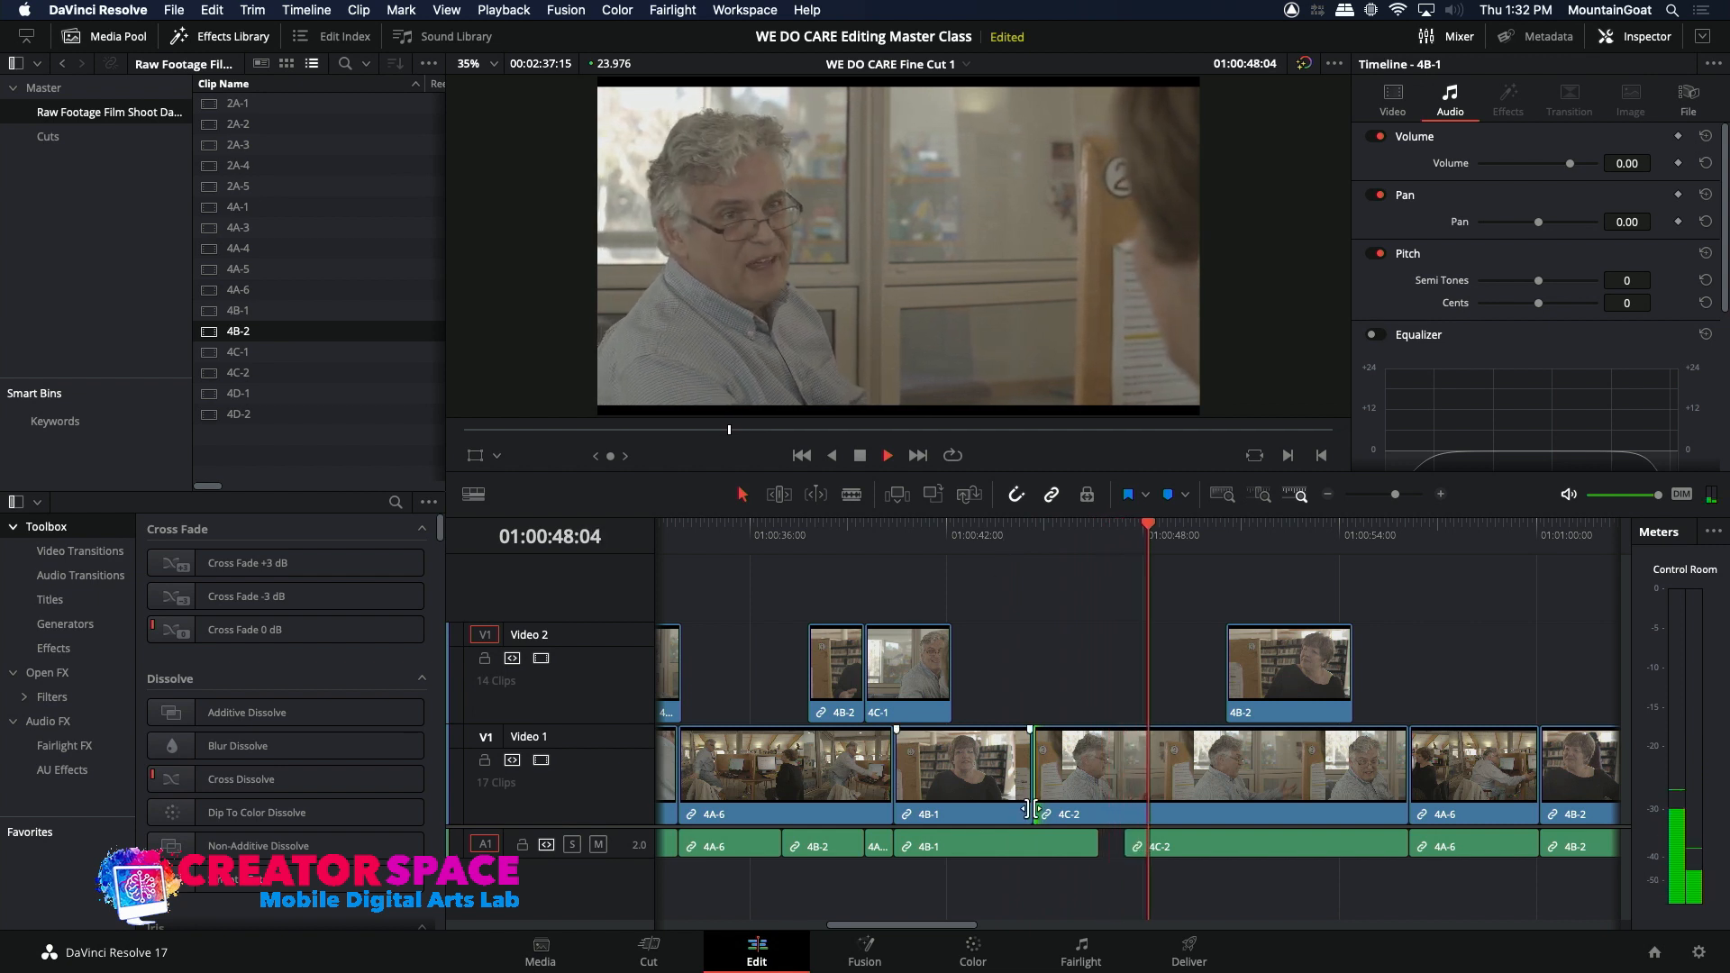
key(space)
Step: Try extending the start of the 4C-2 audio toward the end of the 4B-1 audio and play the cut
click(1126, 848)
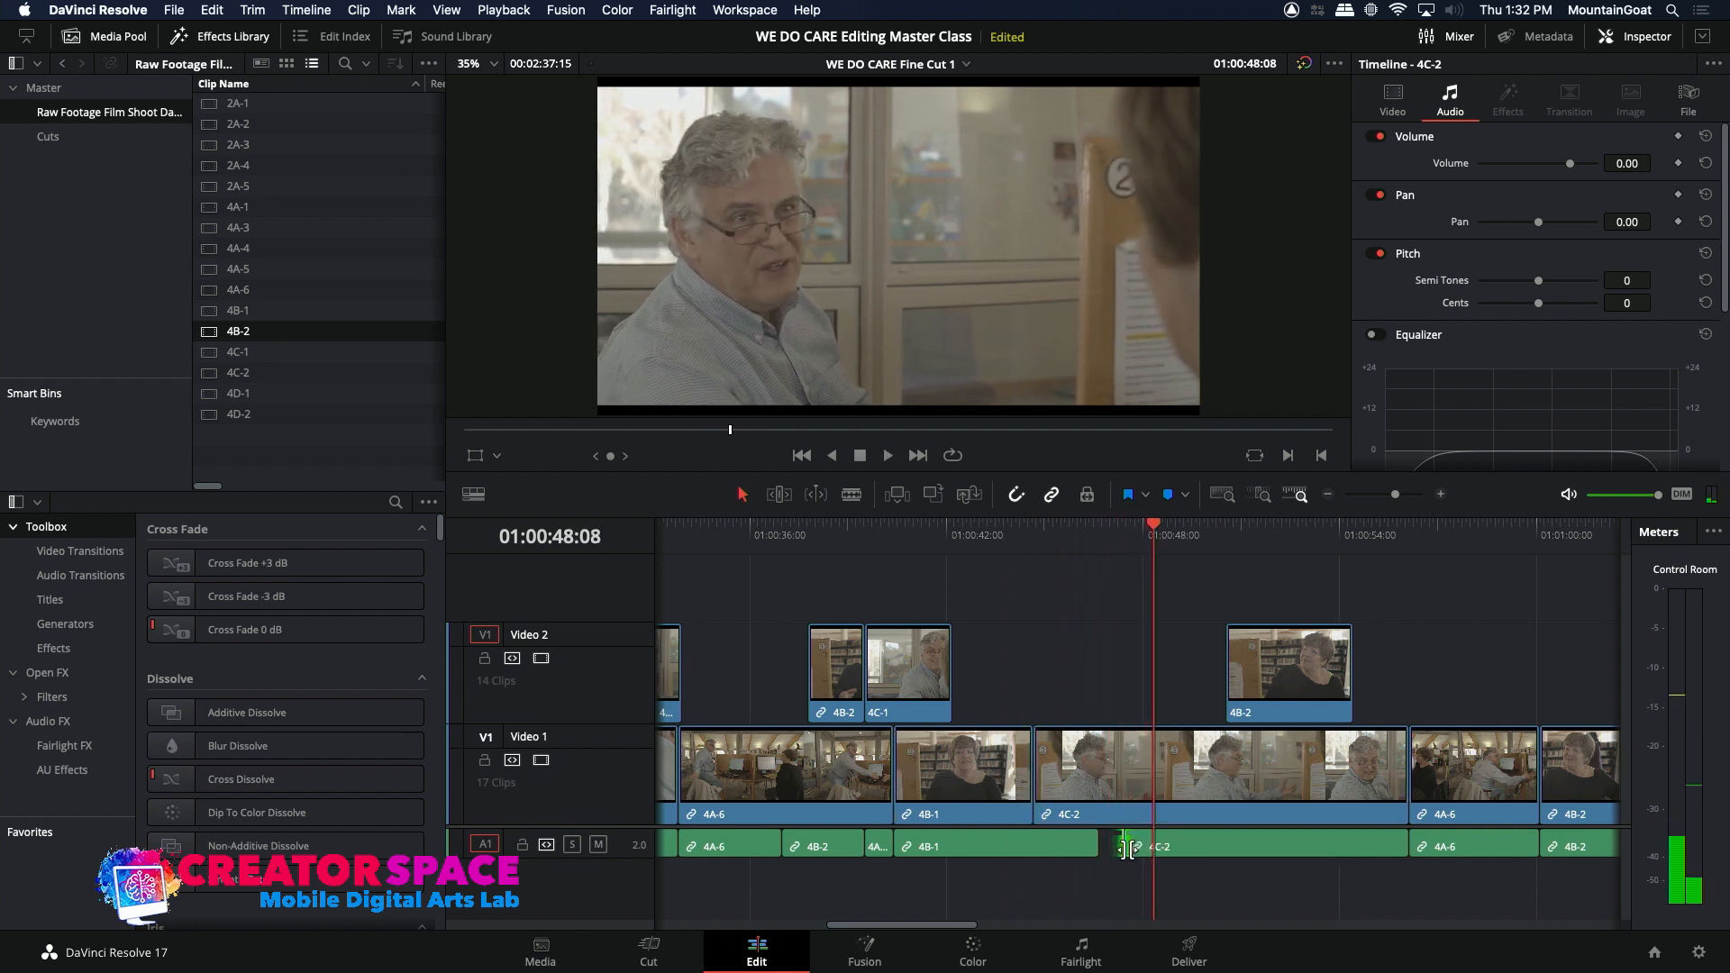
drag(1128, 850, 1115, 796)
click(971, 539)
key(space)
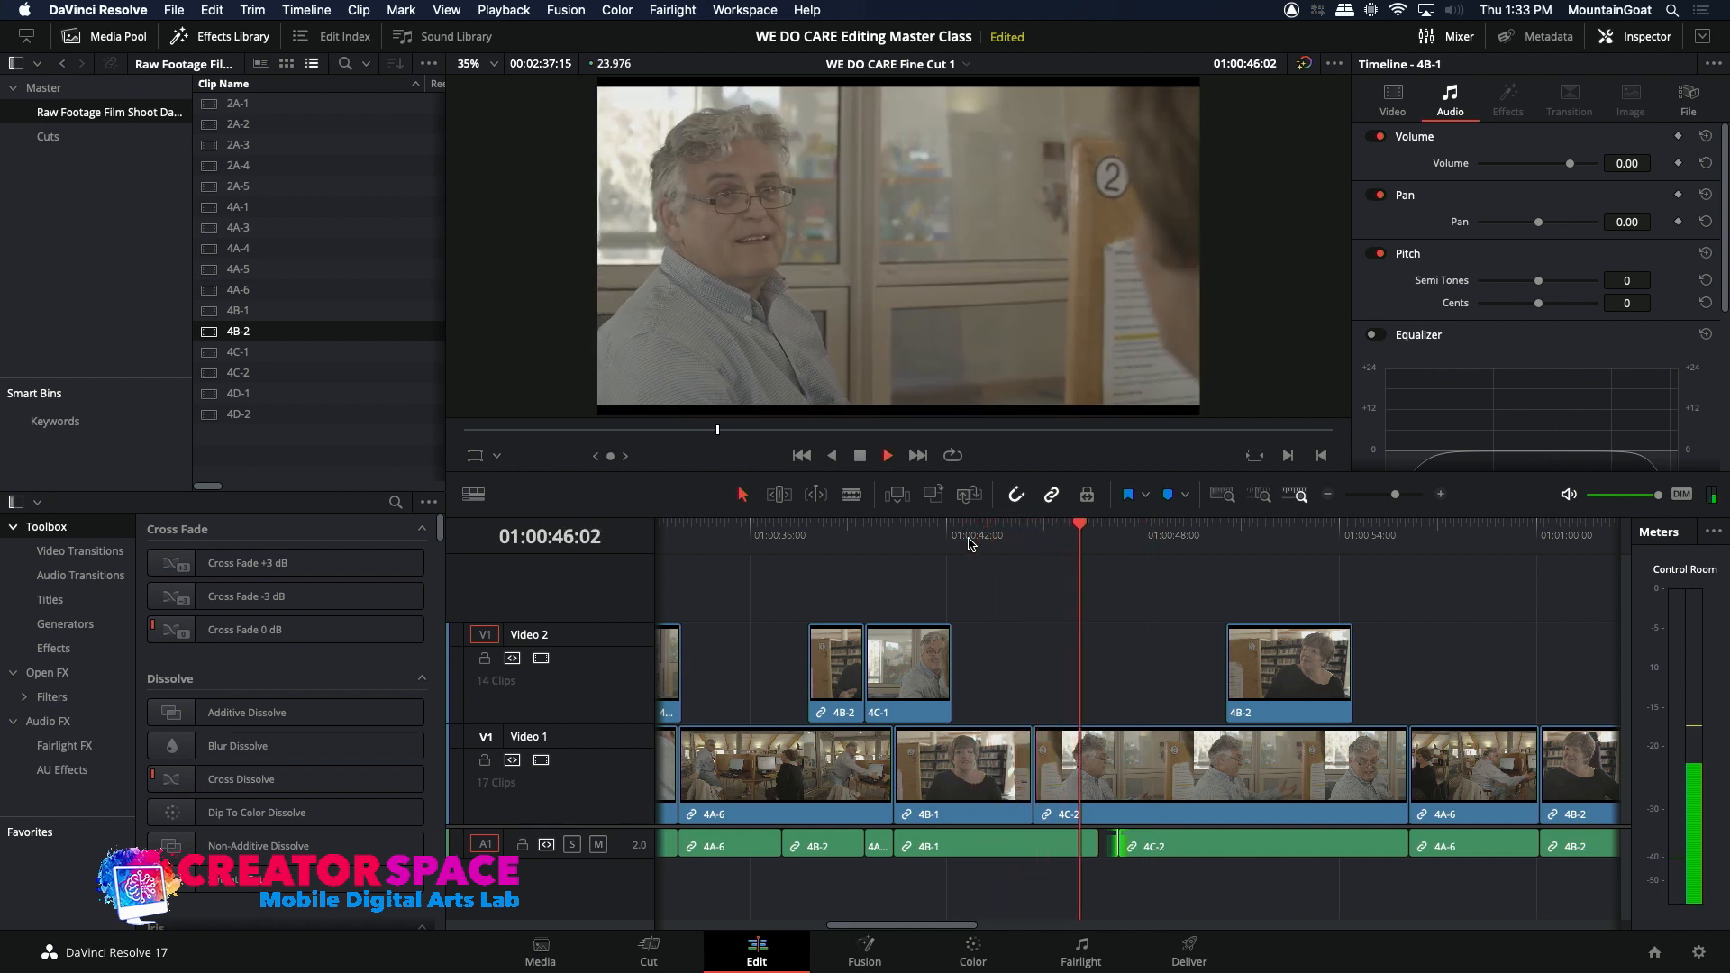
key(space)
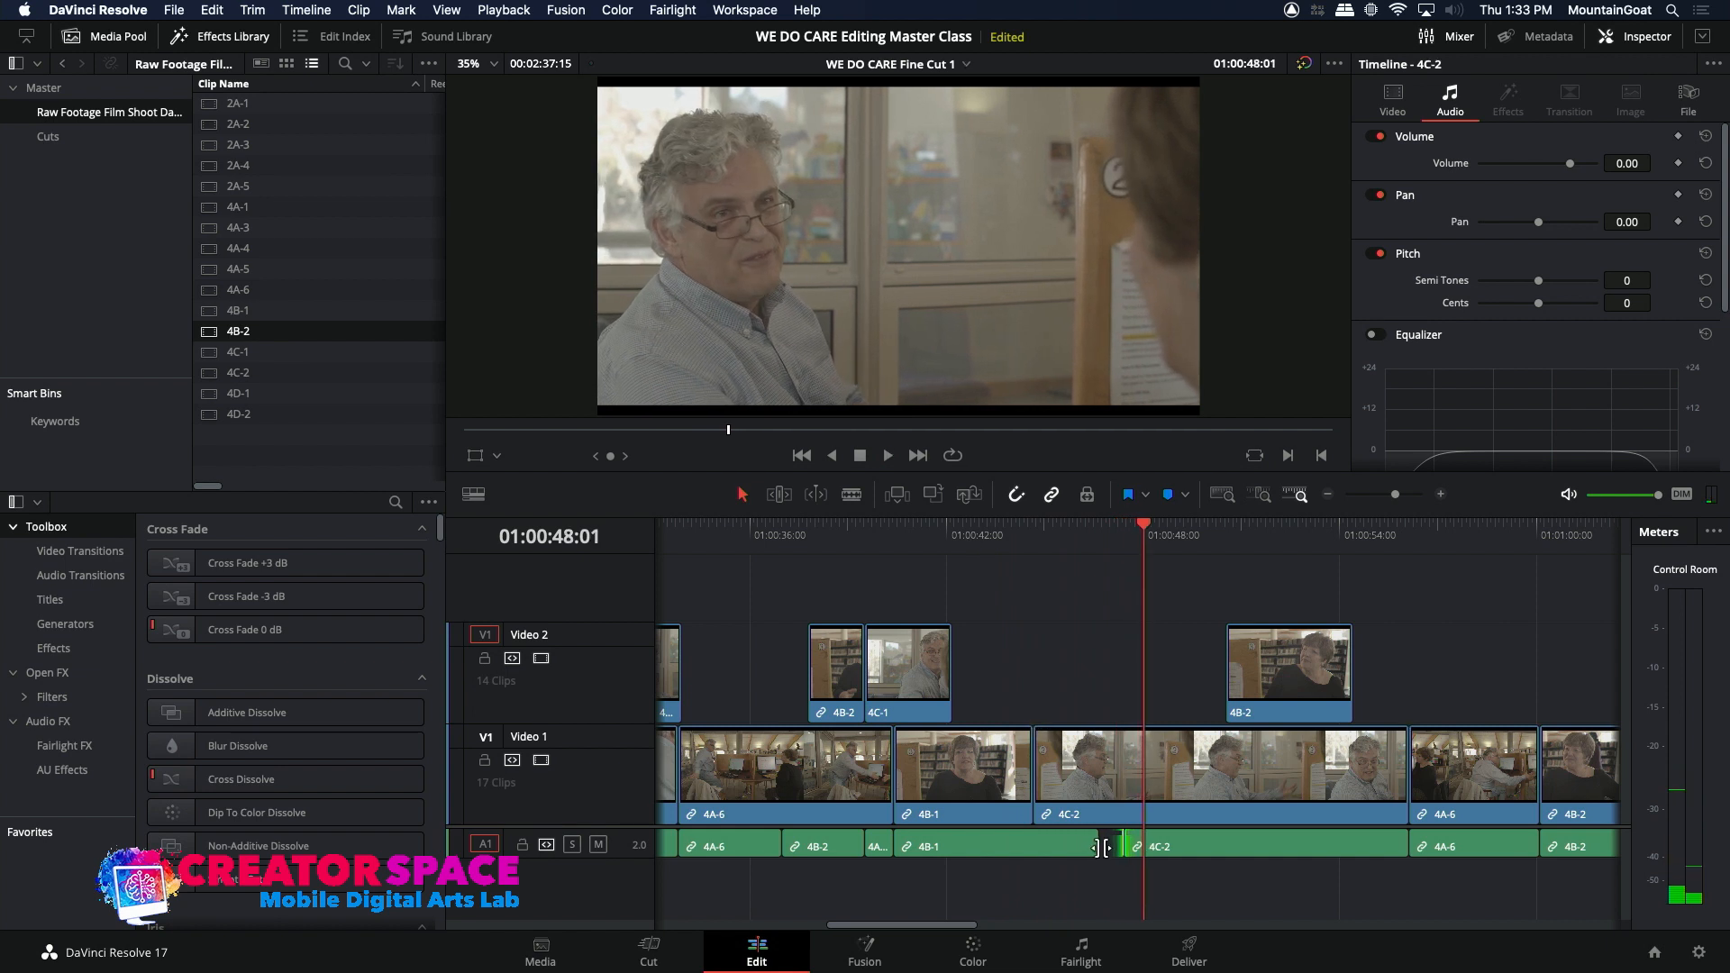
Step: Play the sequence from about 01:00:43:00 through the 4C-2 shot into the following 4A-6 shot
click(990, 542)
key(space)
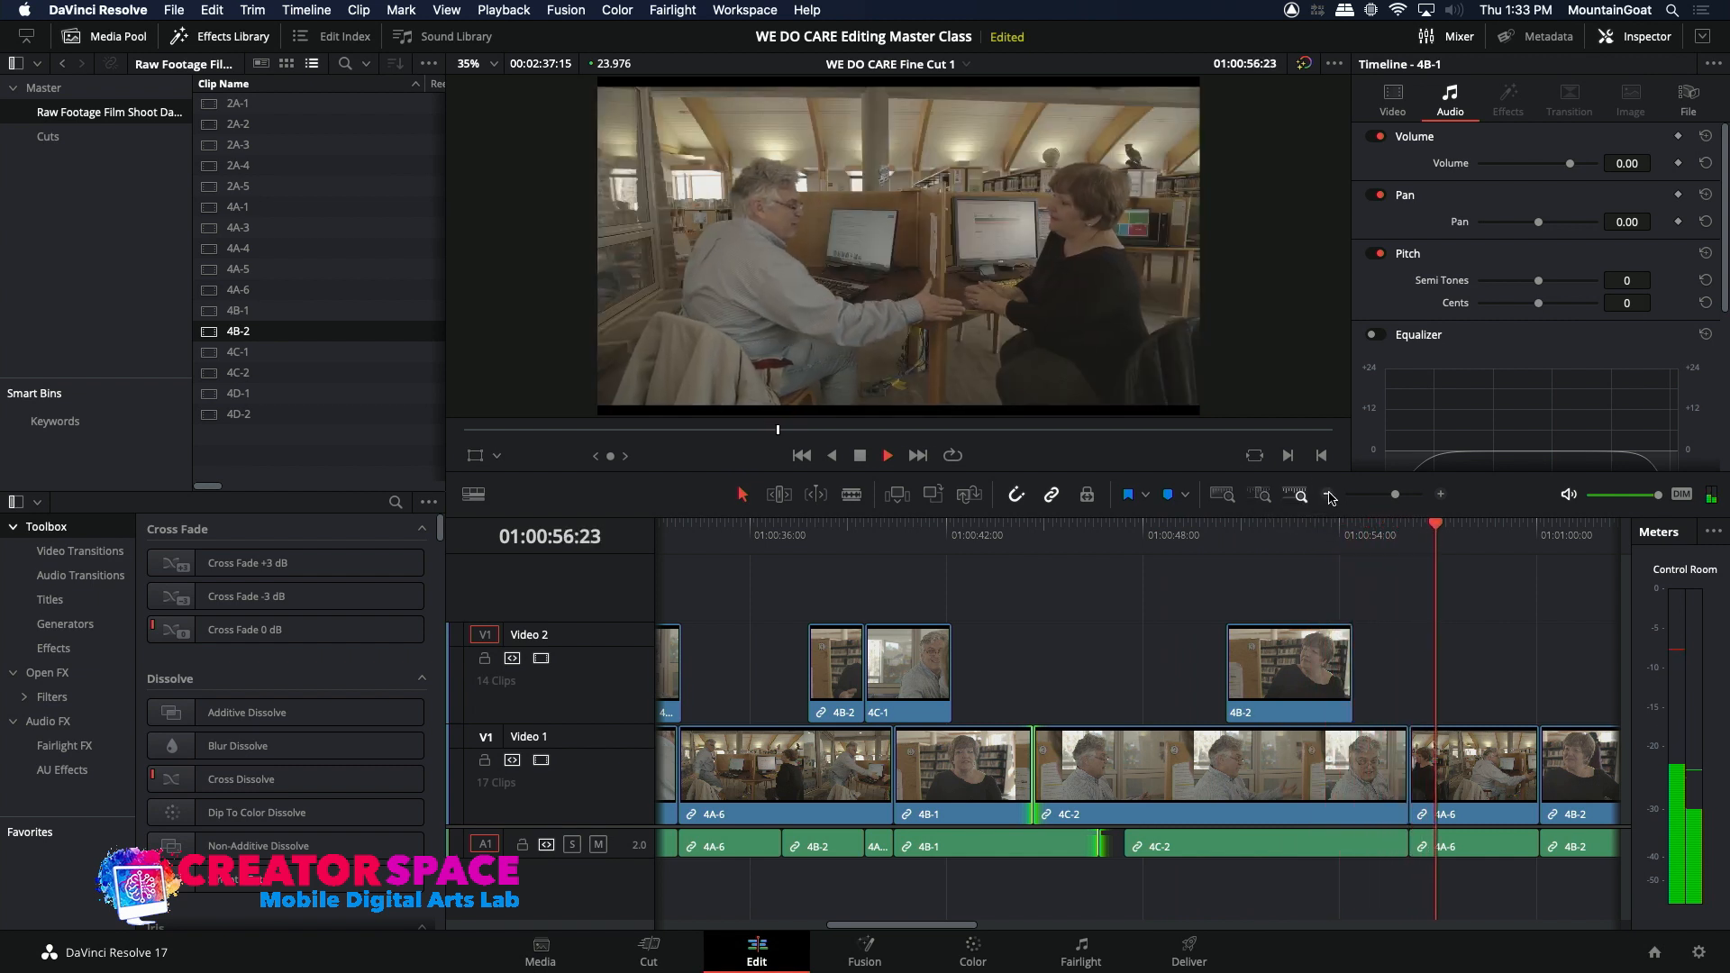
key(space)
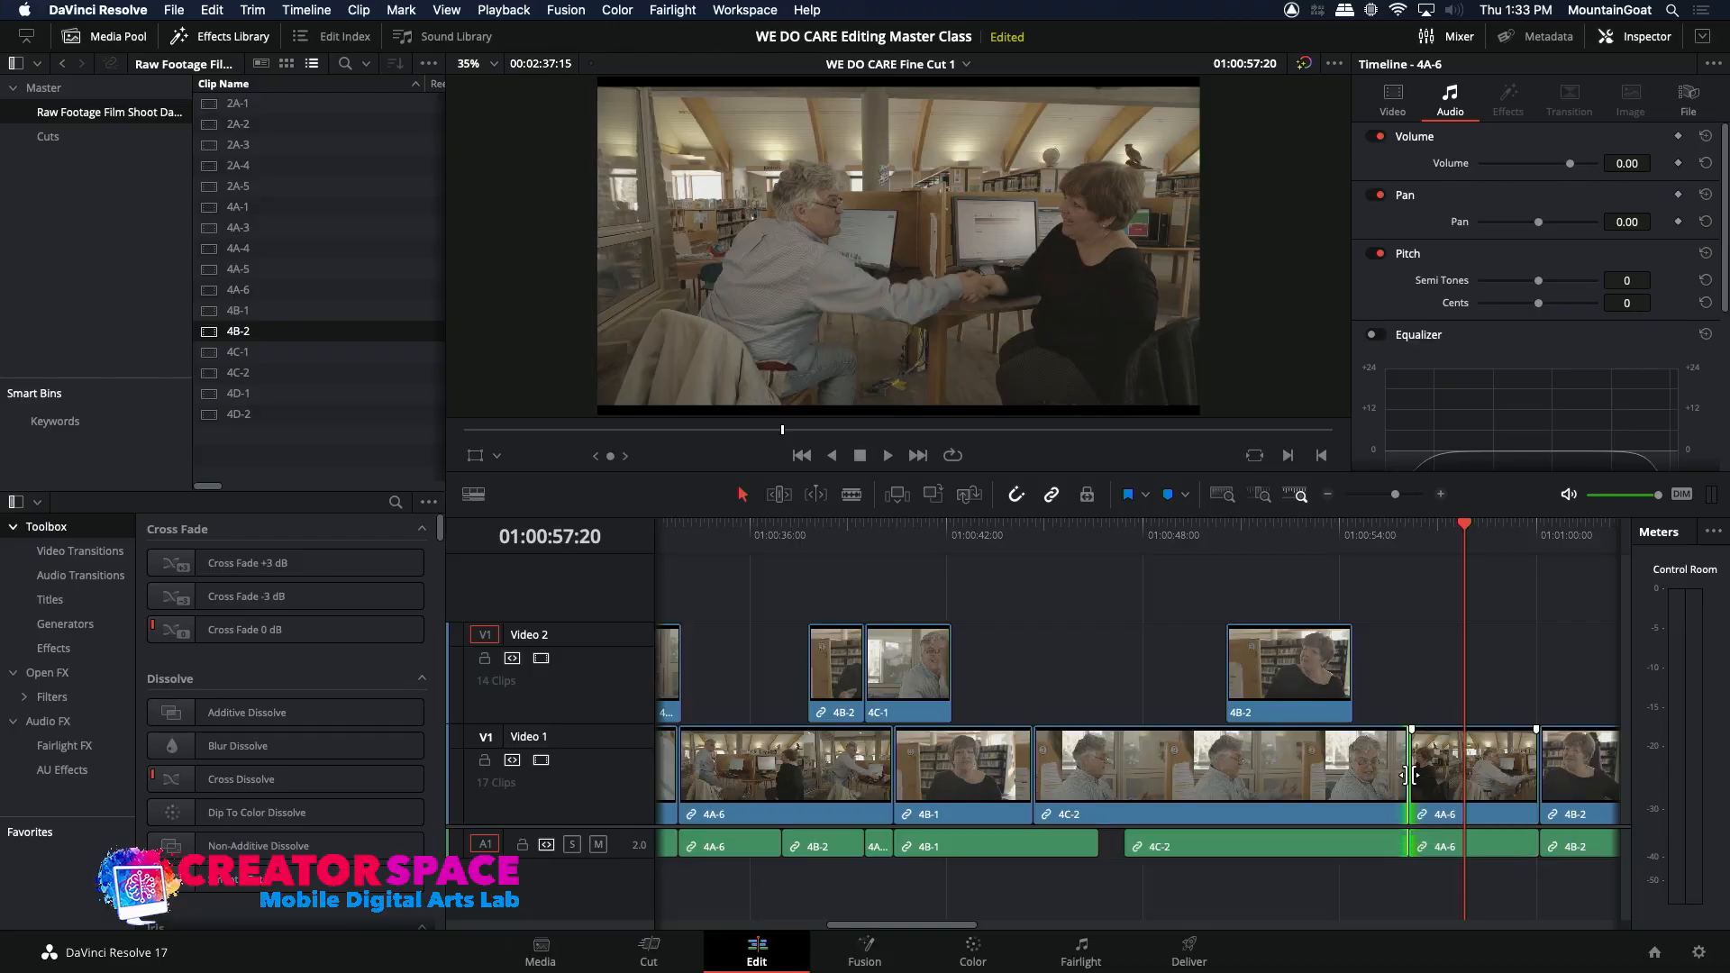
Step: Try rolling only the video cut between 4C-2 and 4A-6 to about 01:00:57:00, then undo the roll
drag(1410, 775, 1438, 775)
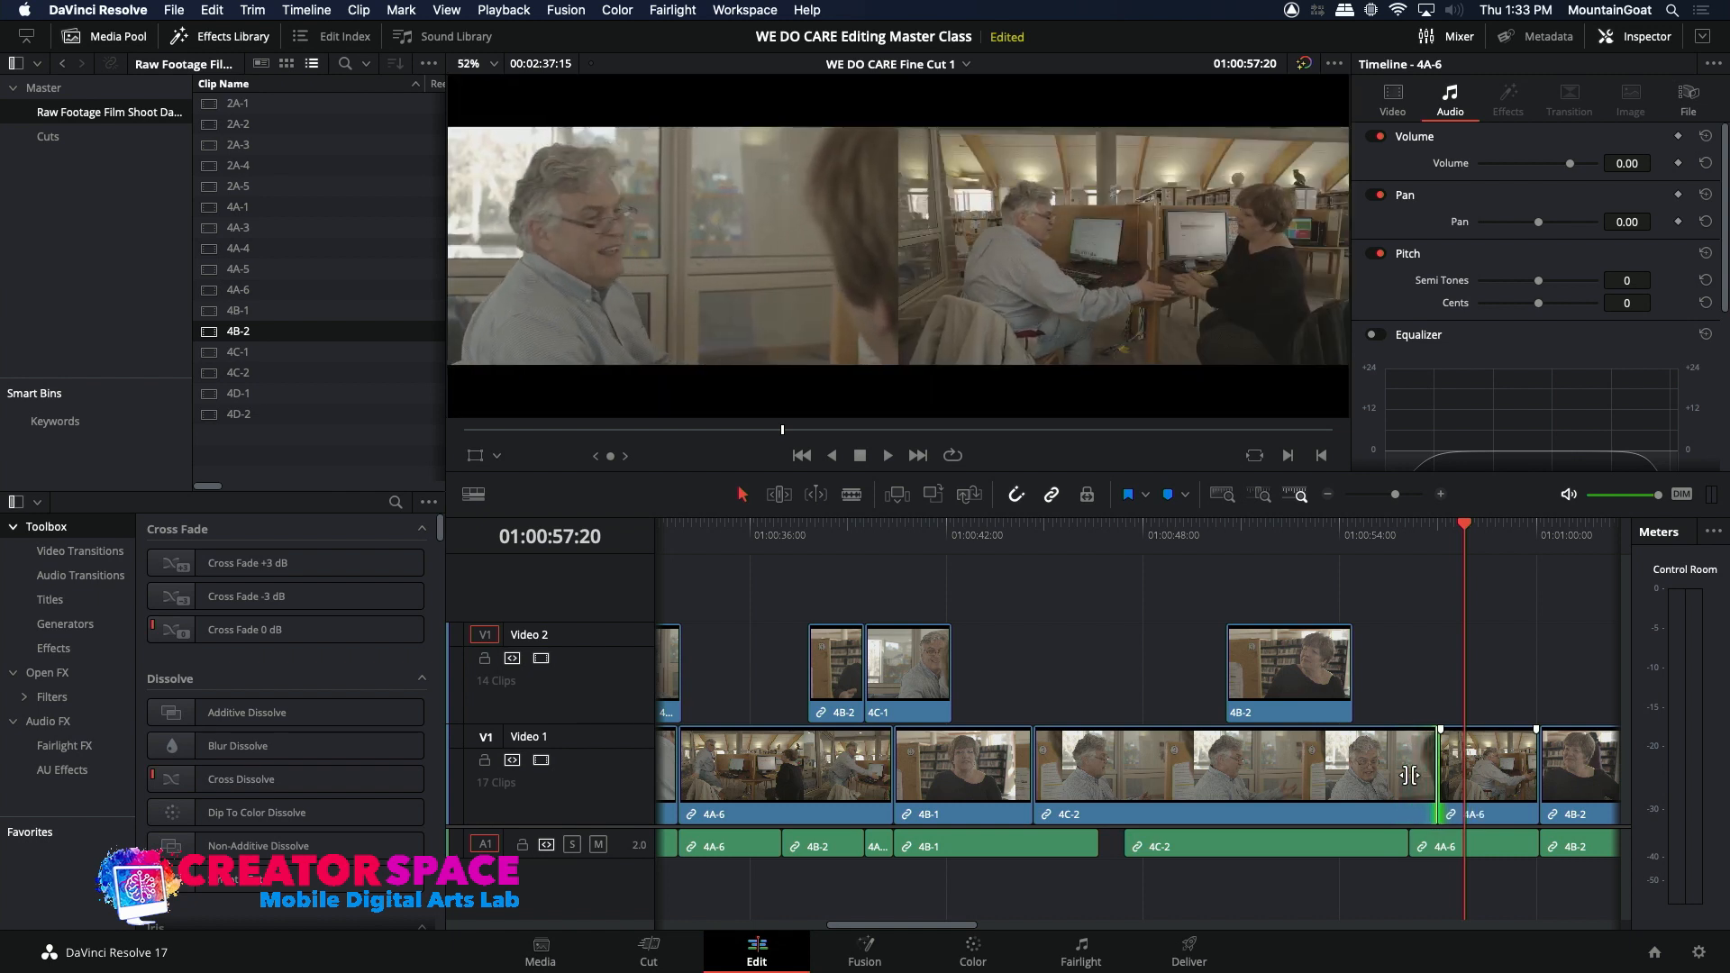
click(1383, 533)
key(space)
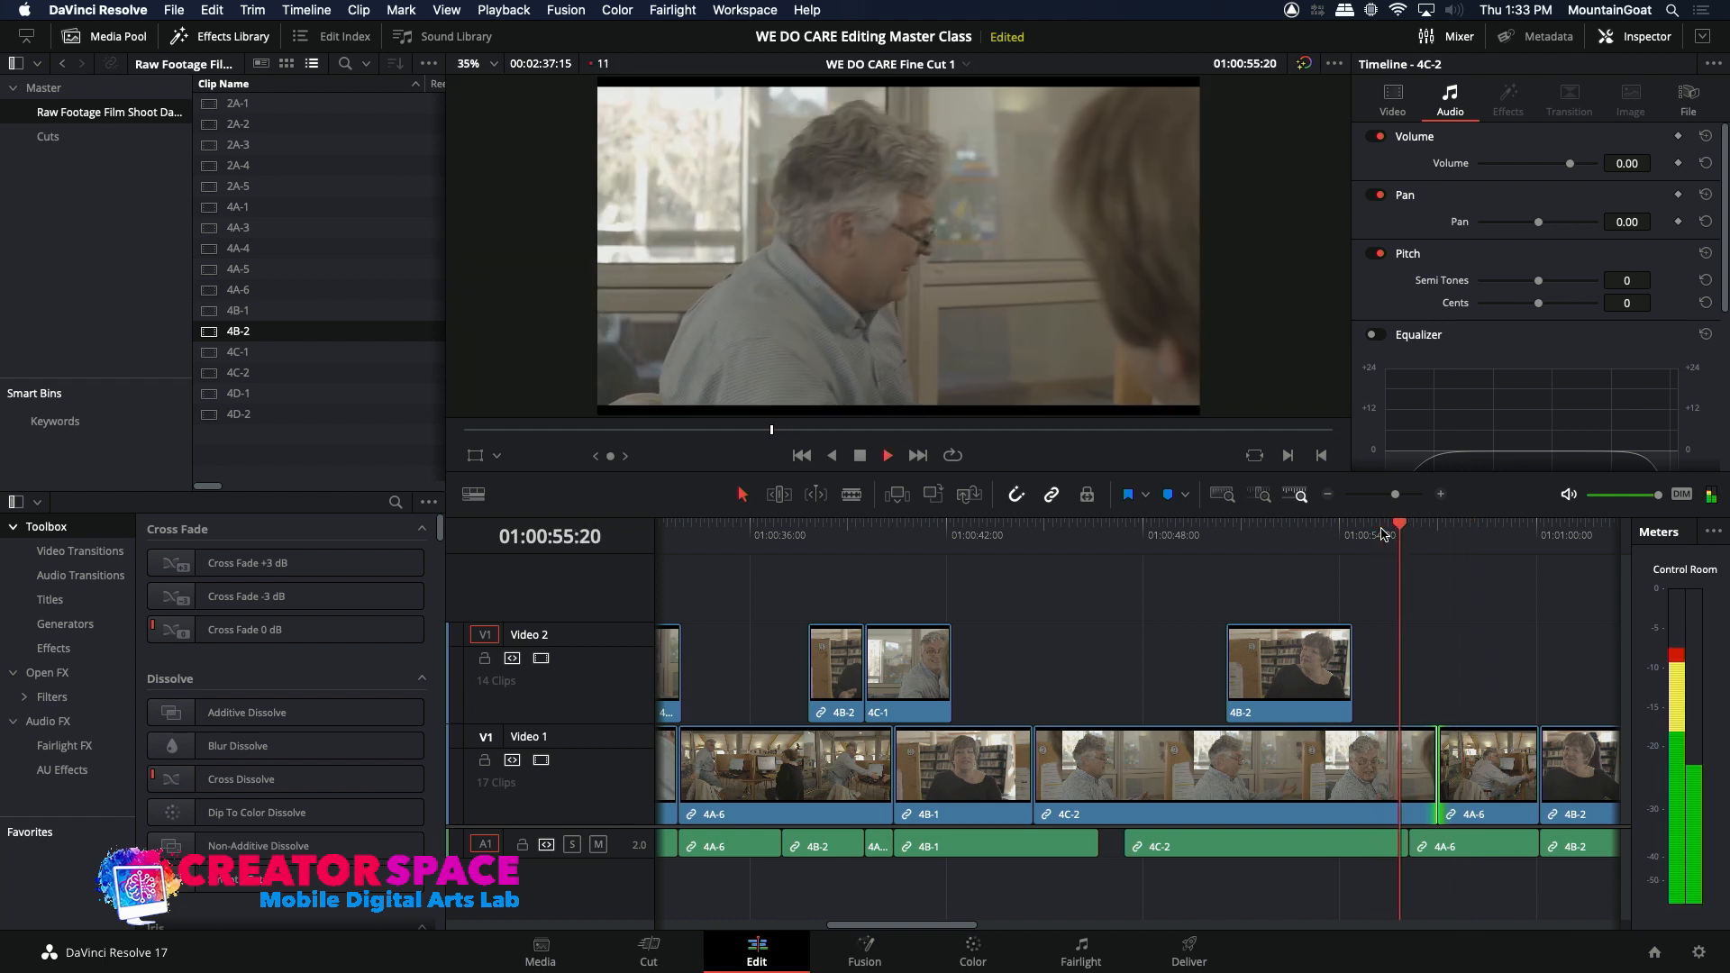
key(space)
click(1330, 495)
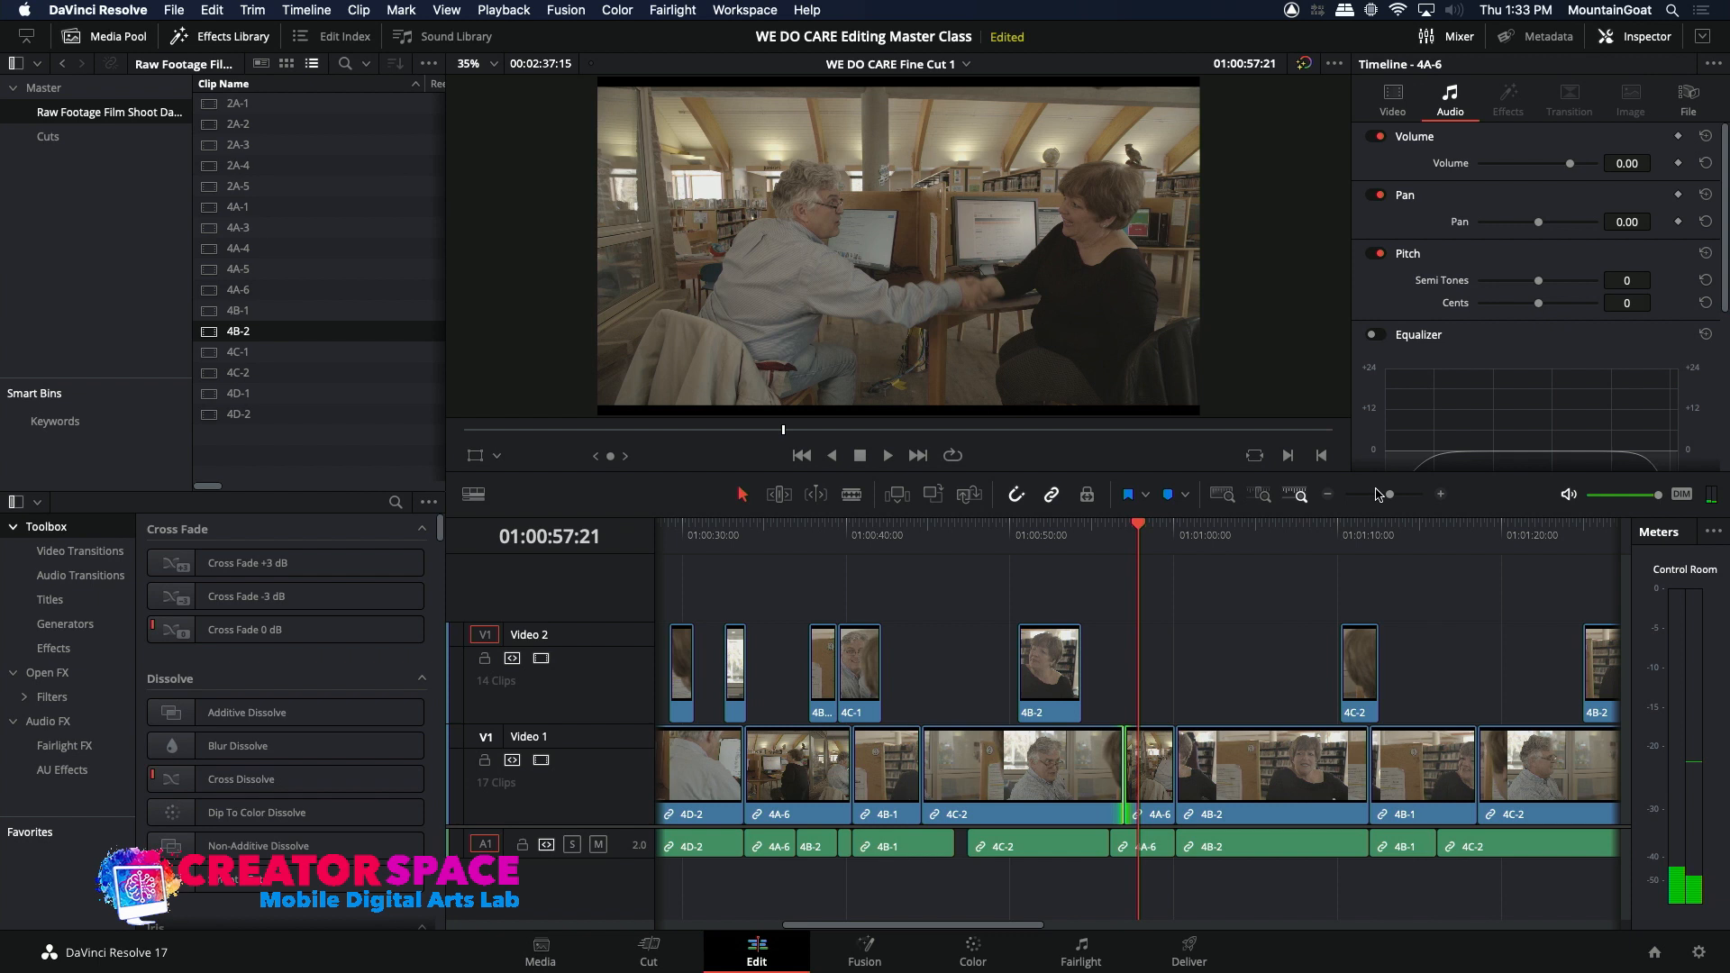
click(1441, 495)
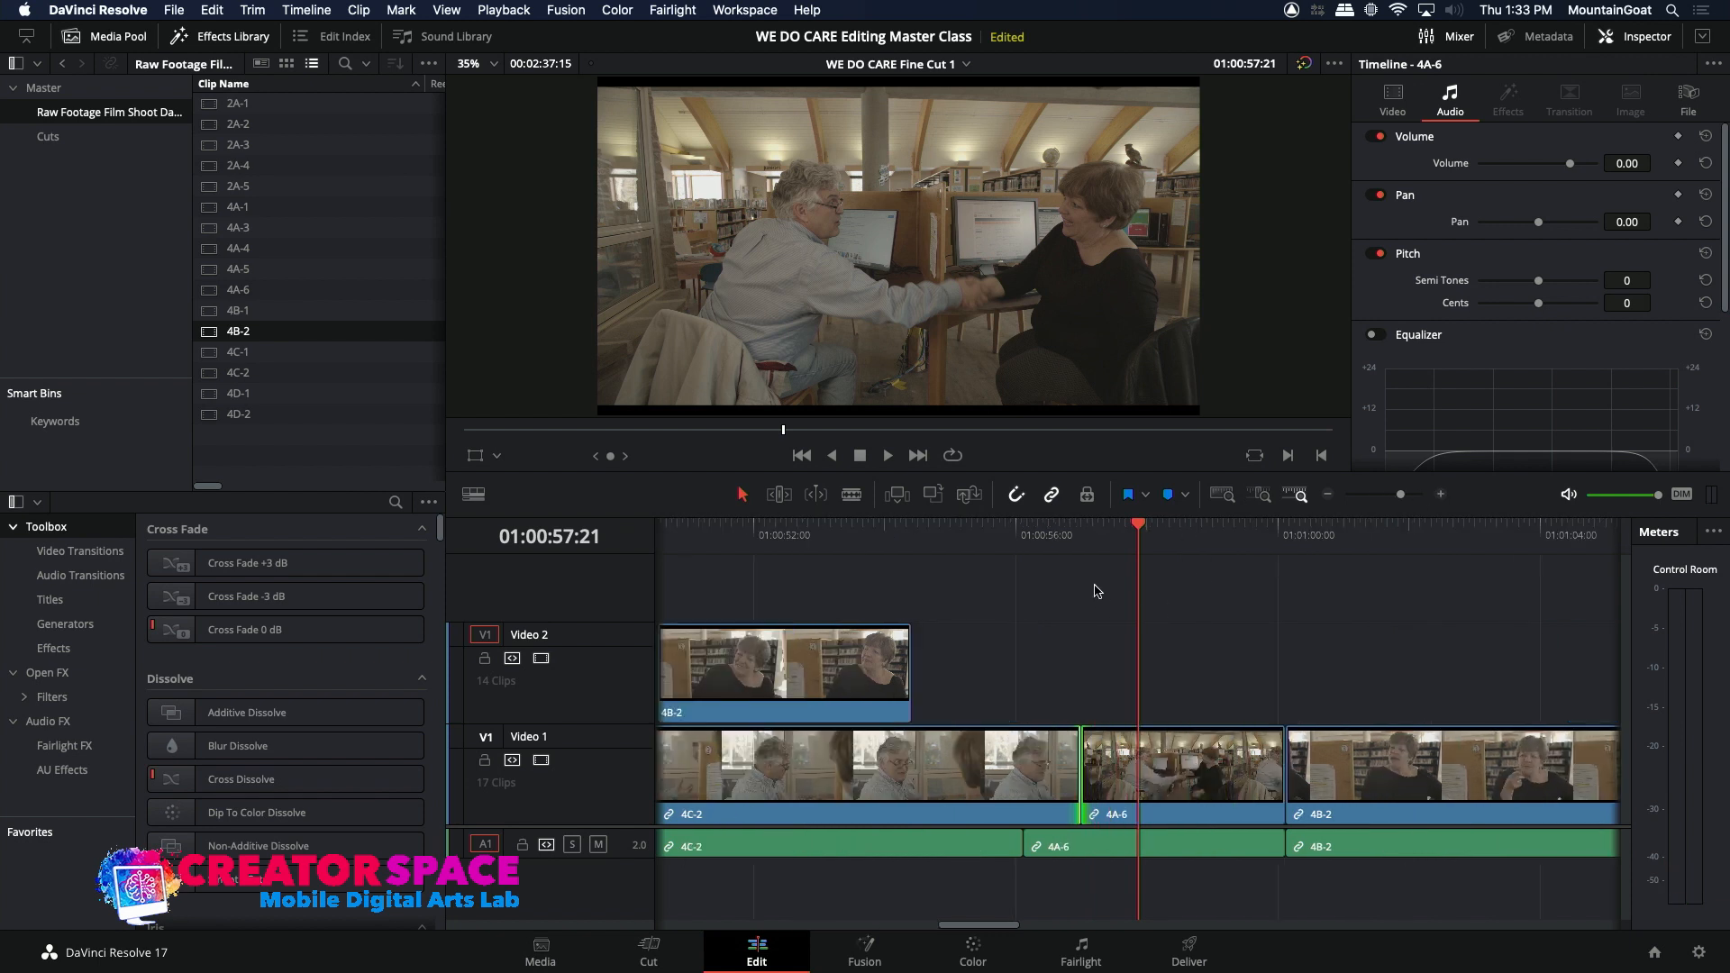
key(super+z)
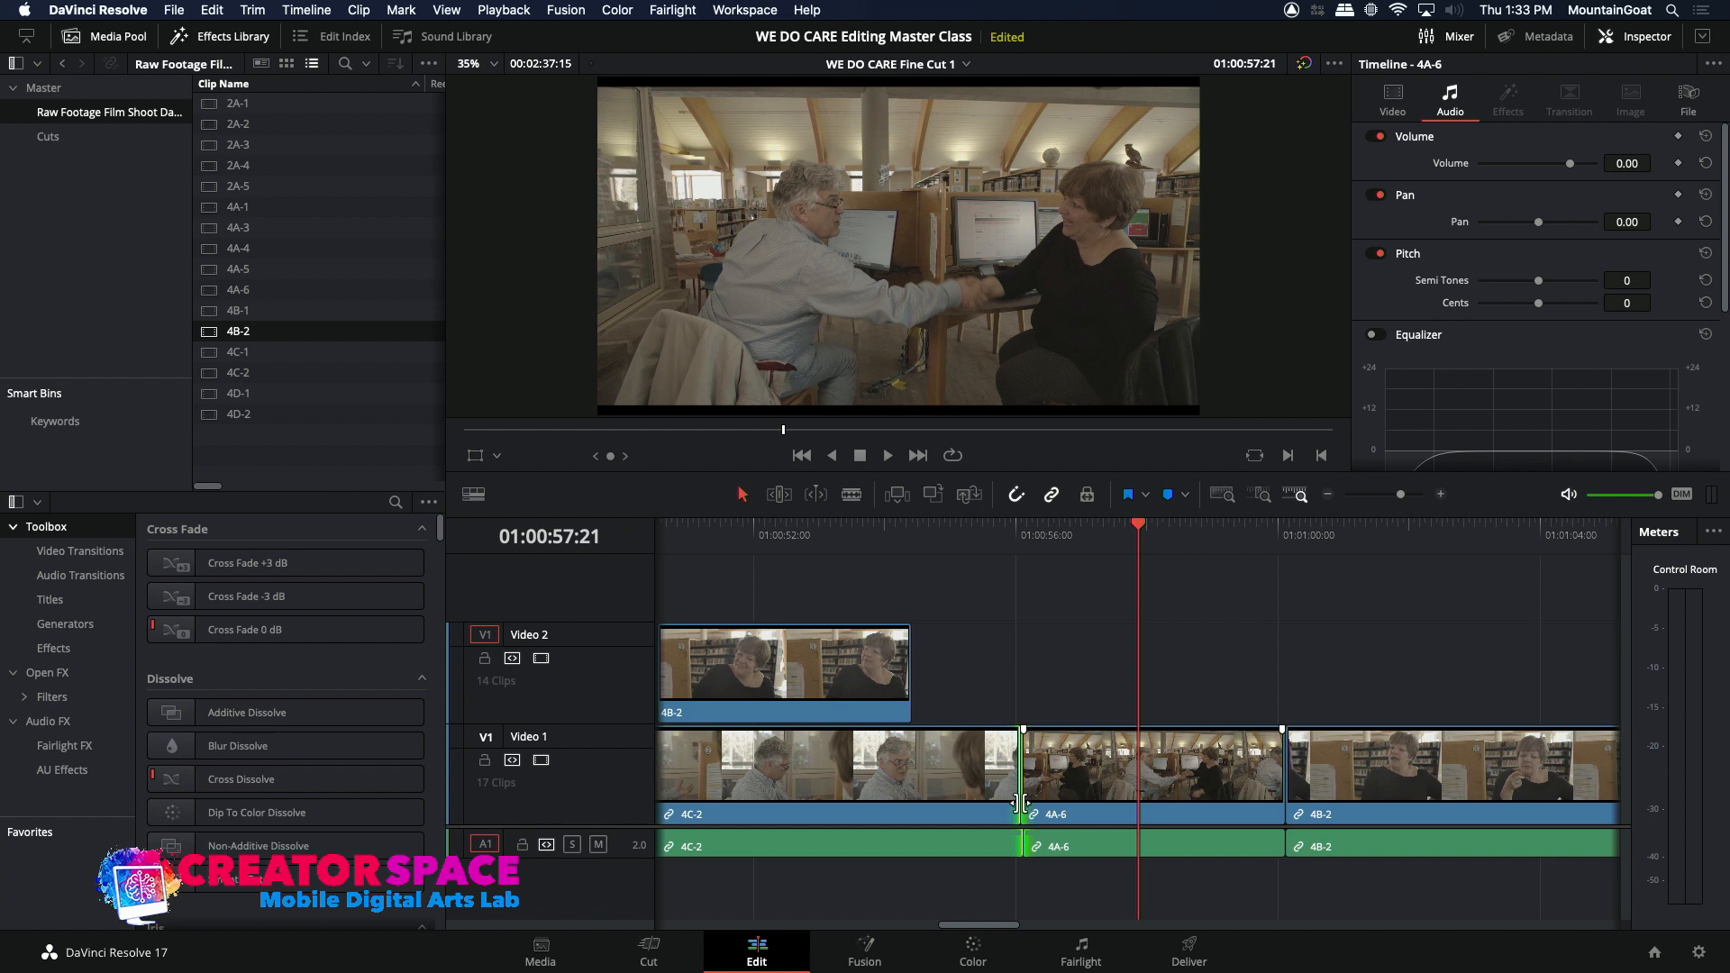
Step: Try rolling the video and audio cut between 4C-2 and 4A-6 together to about 01:00:57:04, then undo it
drag(1020, 803, 1096, 803)
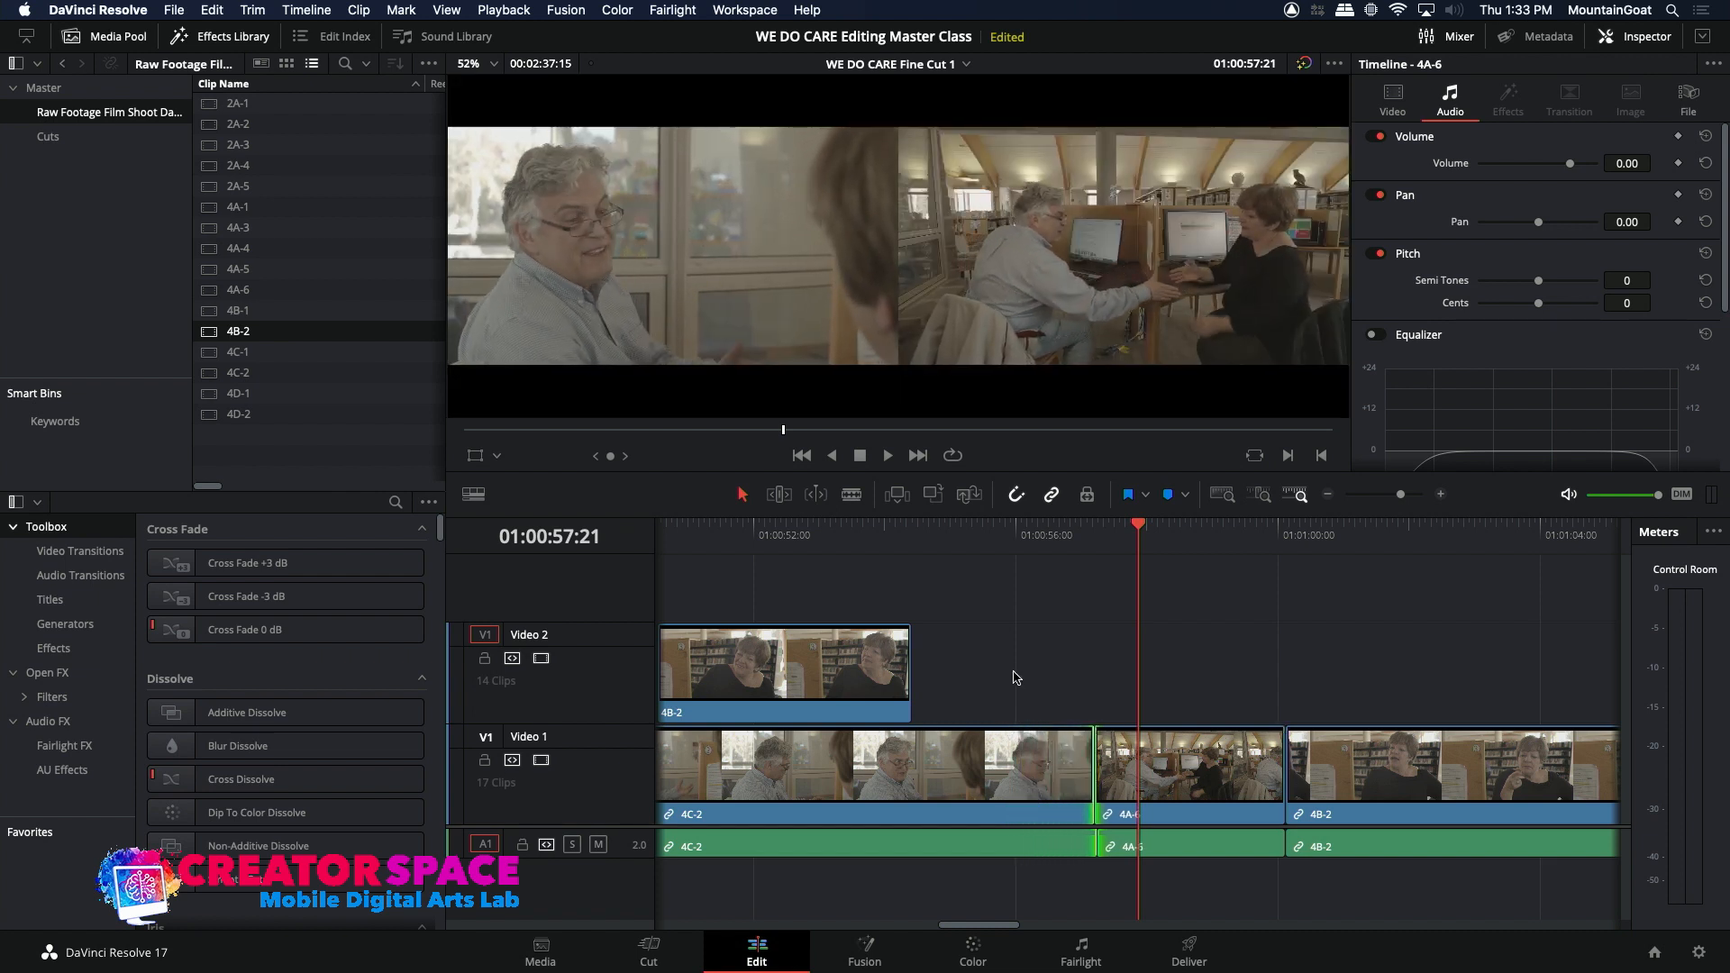
click(1030, 535)
key(space)
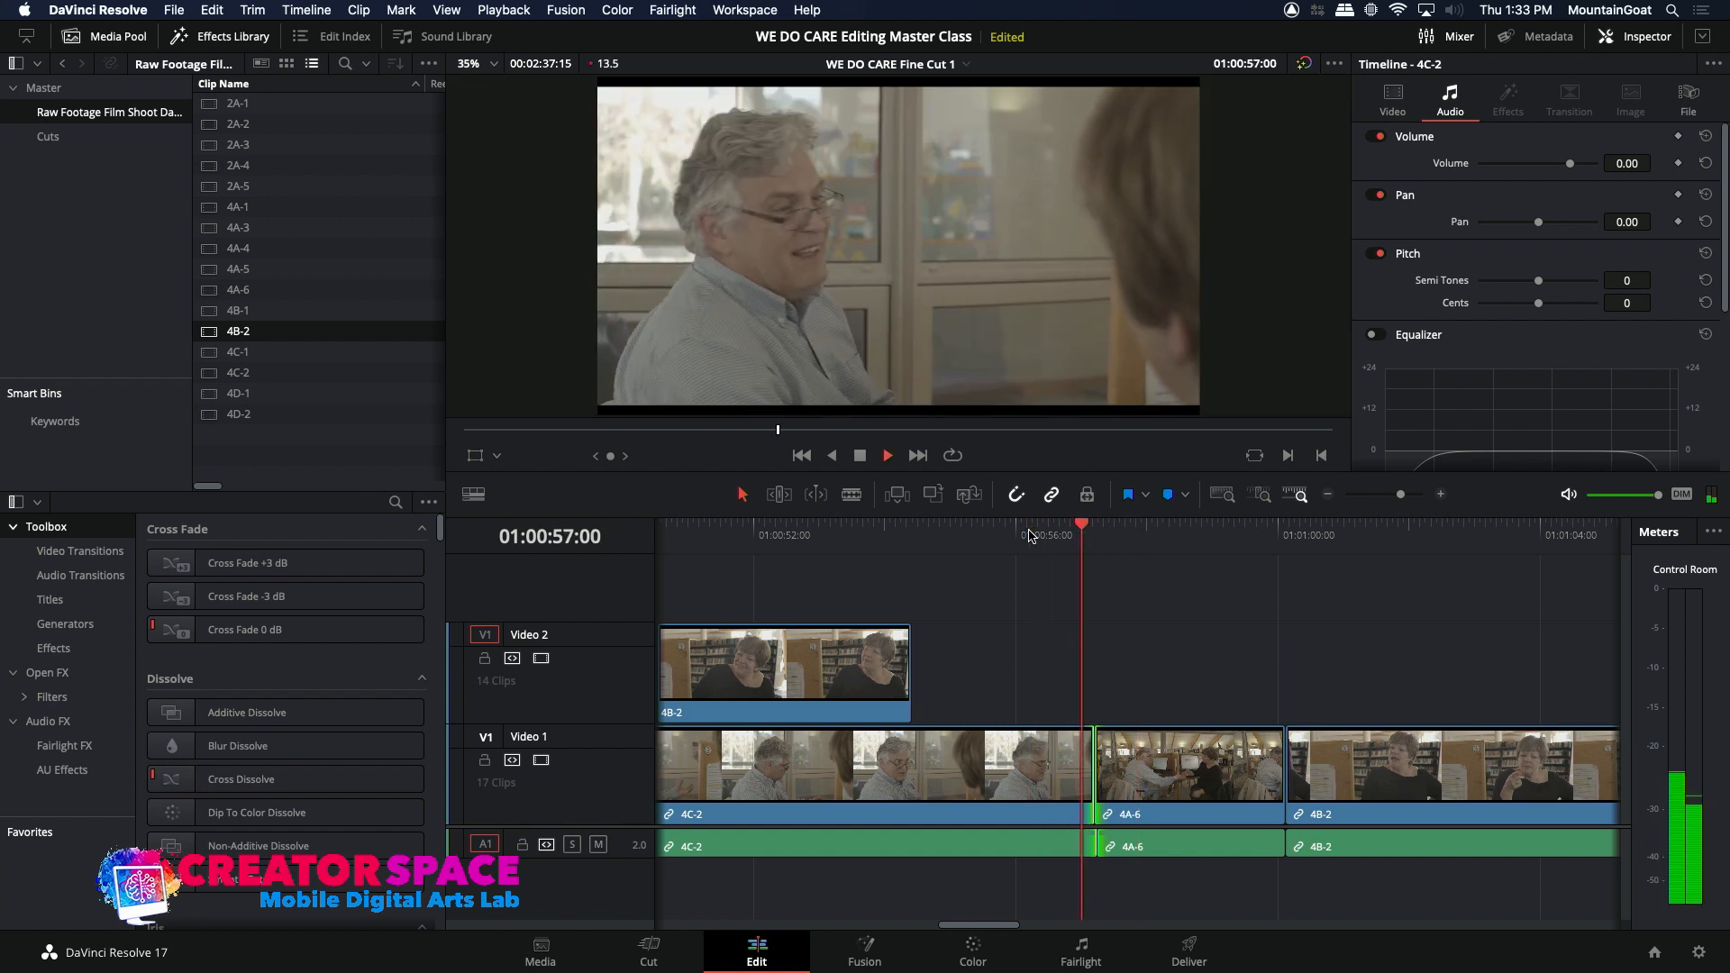
key(space)
key(super+z)
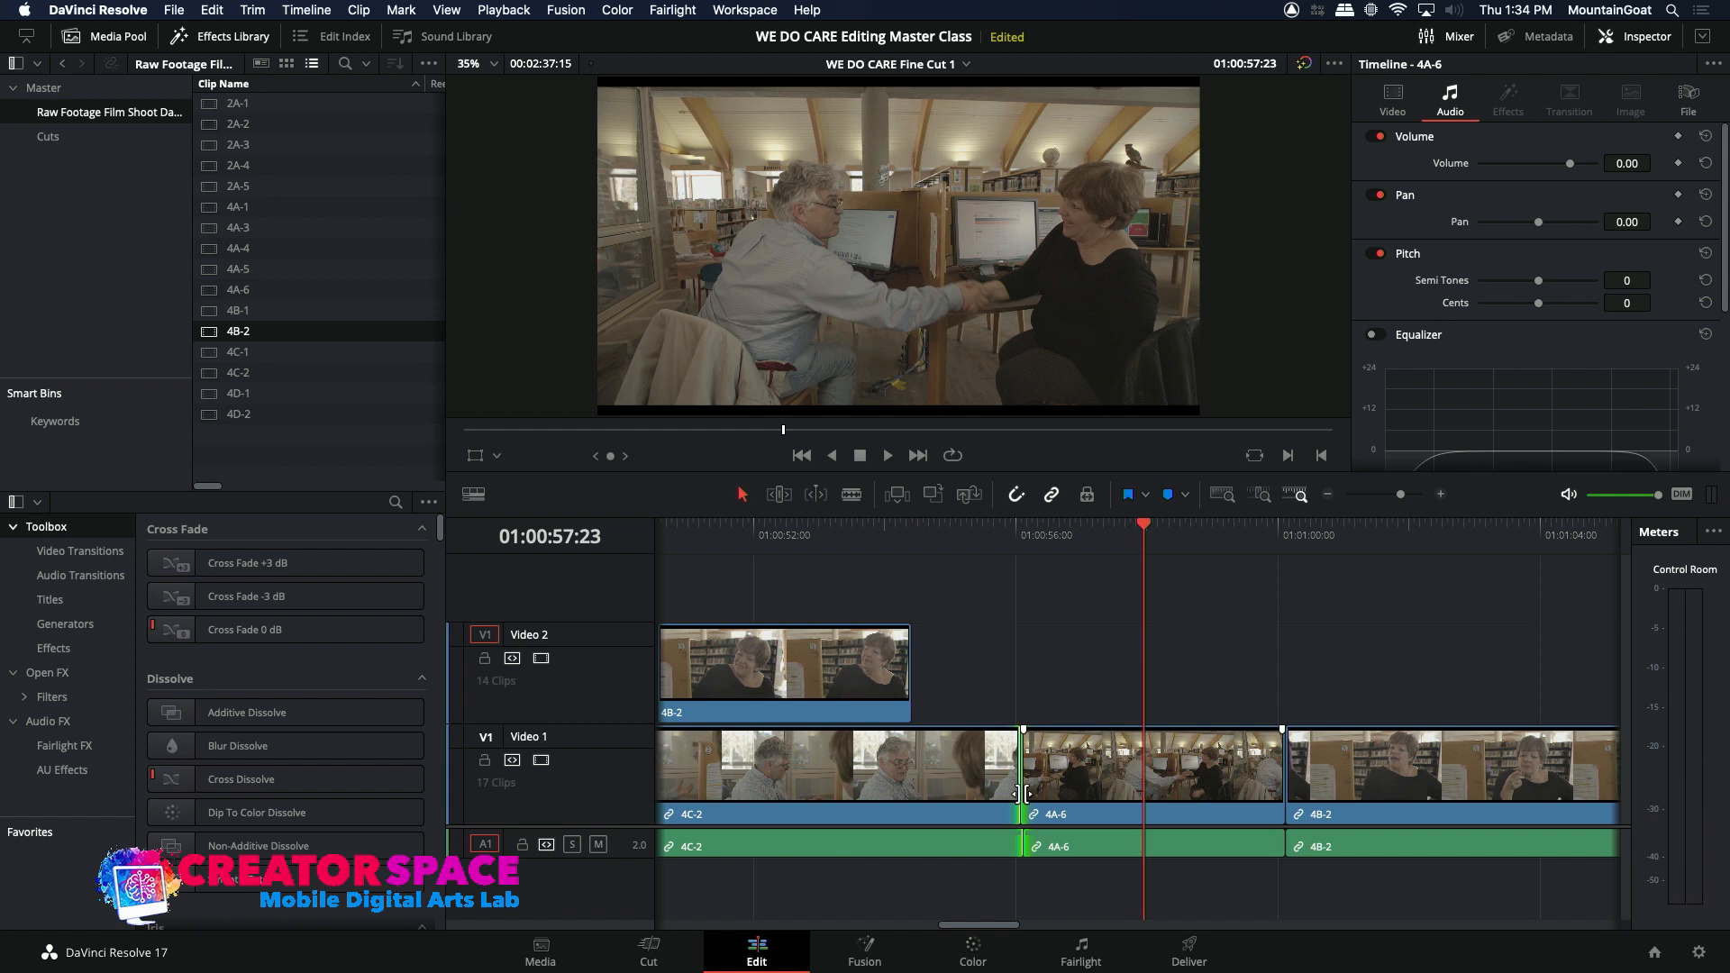
Step: Play across the original cut from 4C-2 to 4A-6 twice to judge its timing
click(965, 538)
key(space)
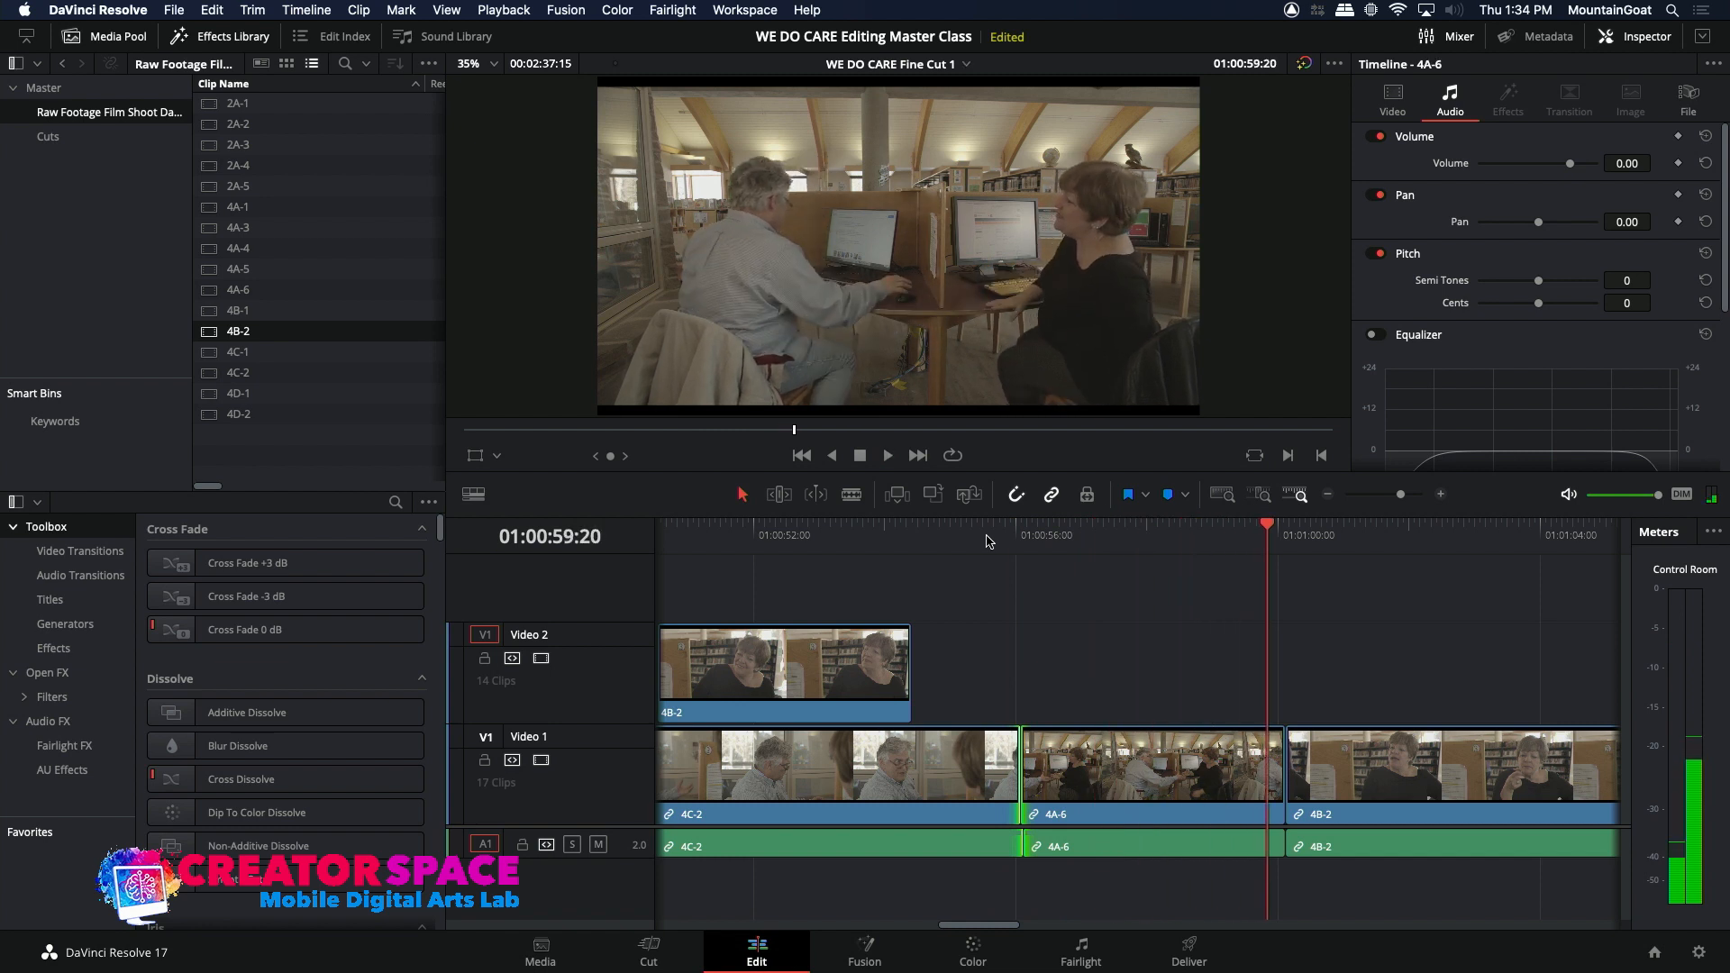
click(987, 541)
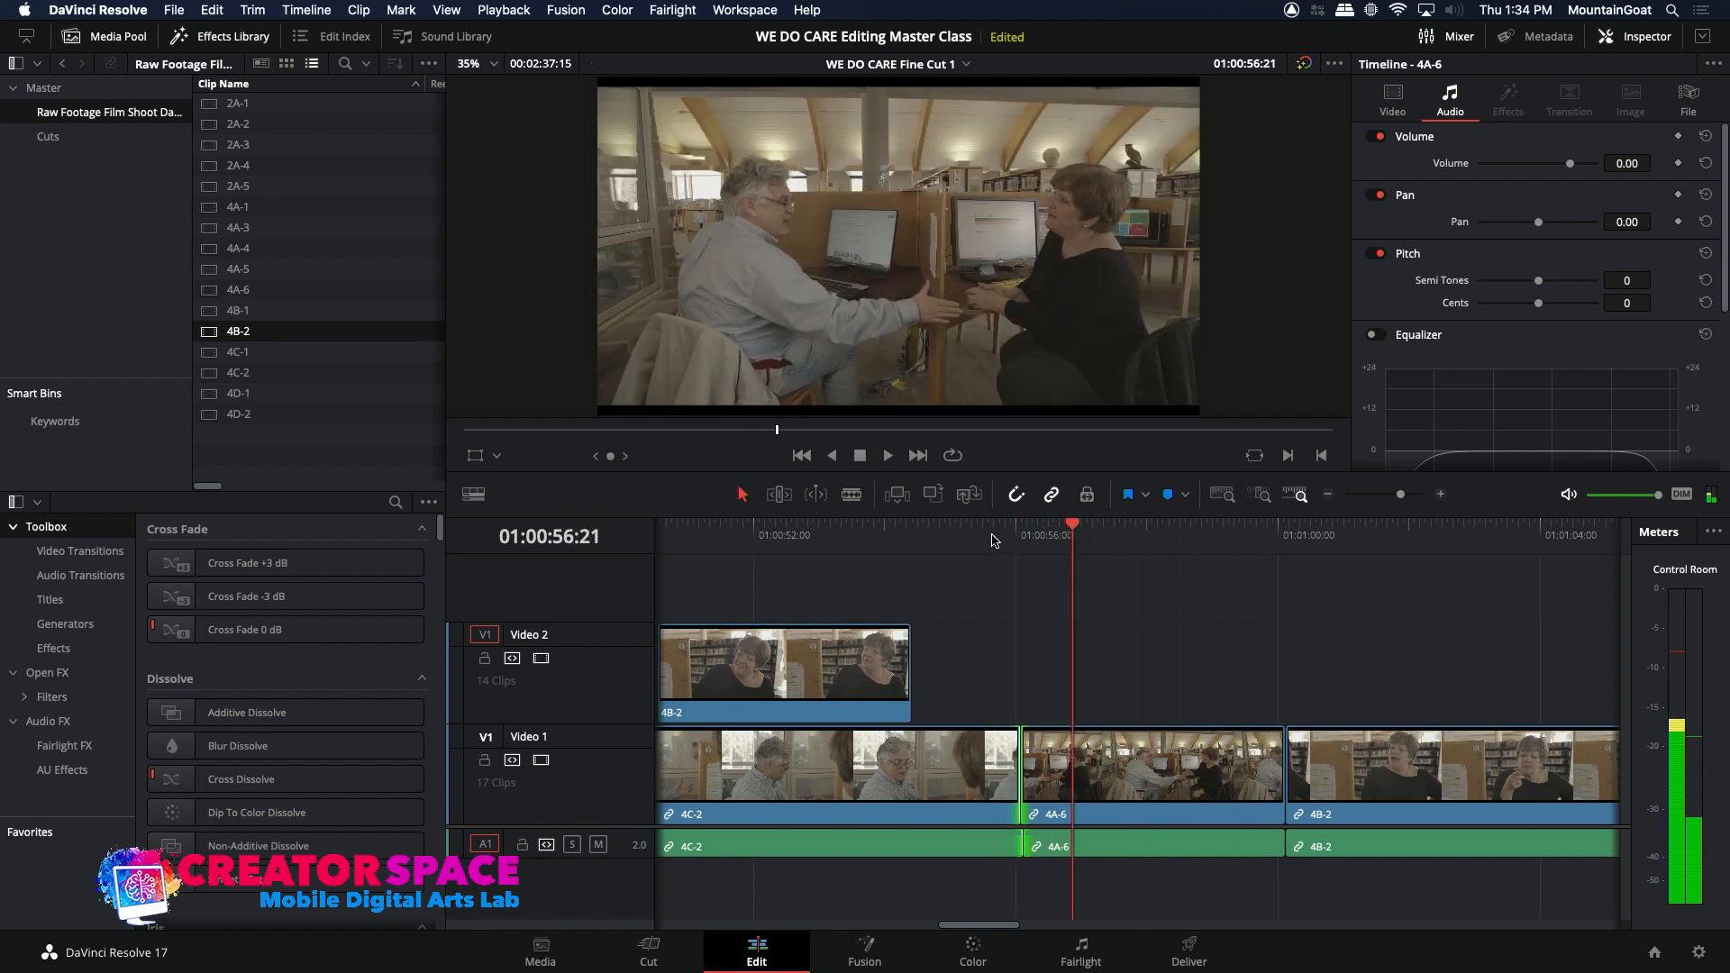
key(space)
Step: Ripple-extend the end of the 4C-2 video before 4A-6 by about 8 frames and replay the cut
click(1011, 537)
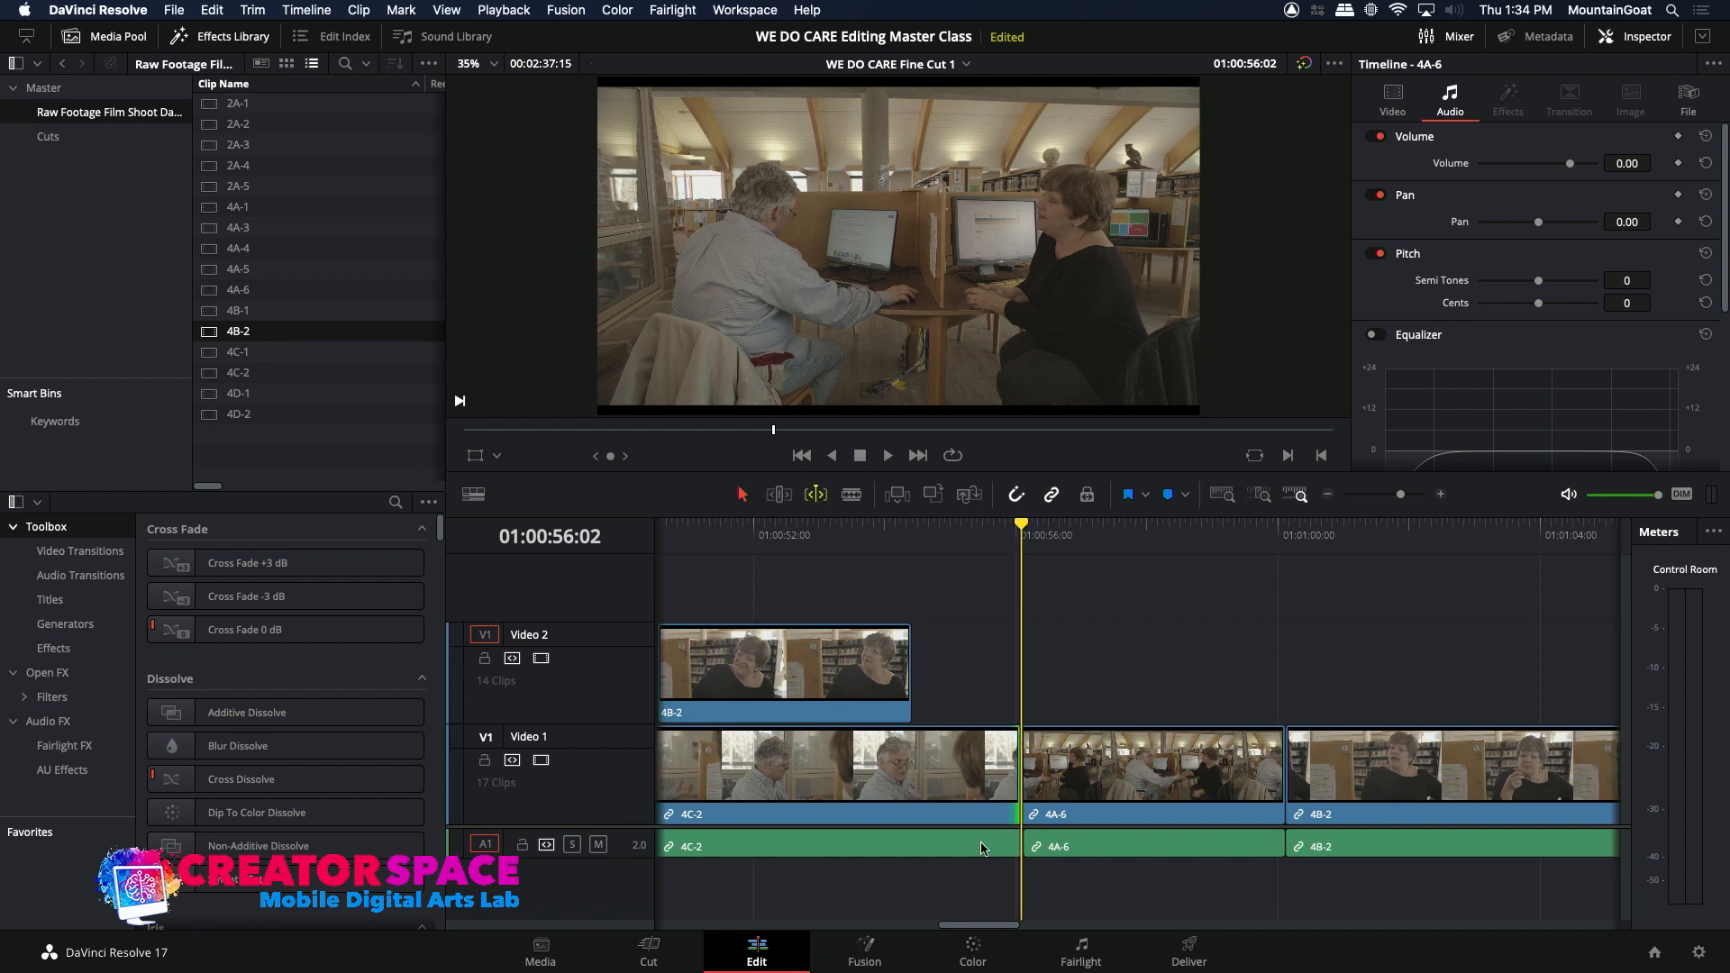
click(1014, 804)
key(comma)
key(comma)
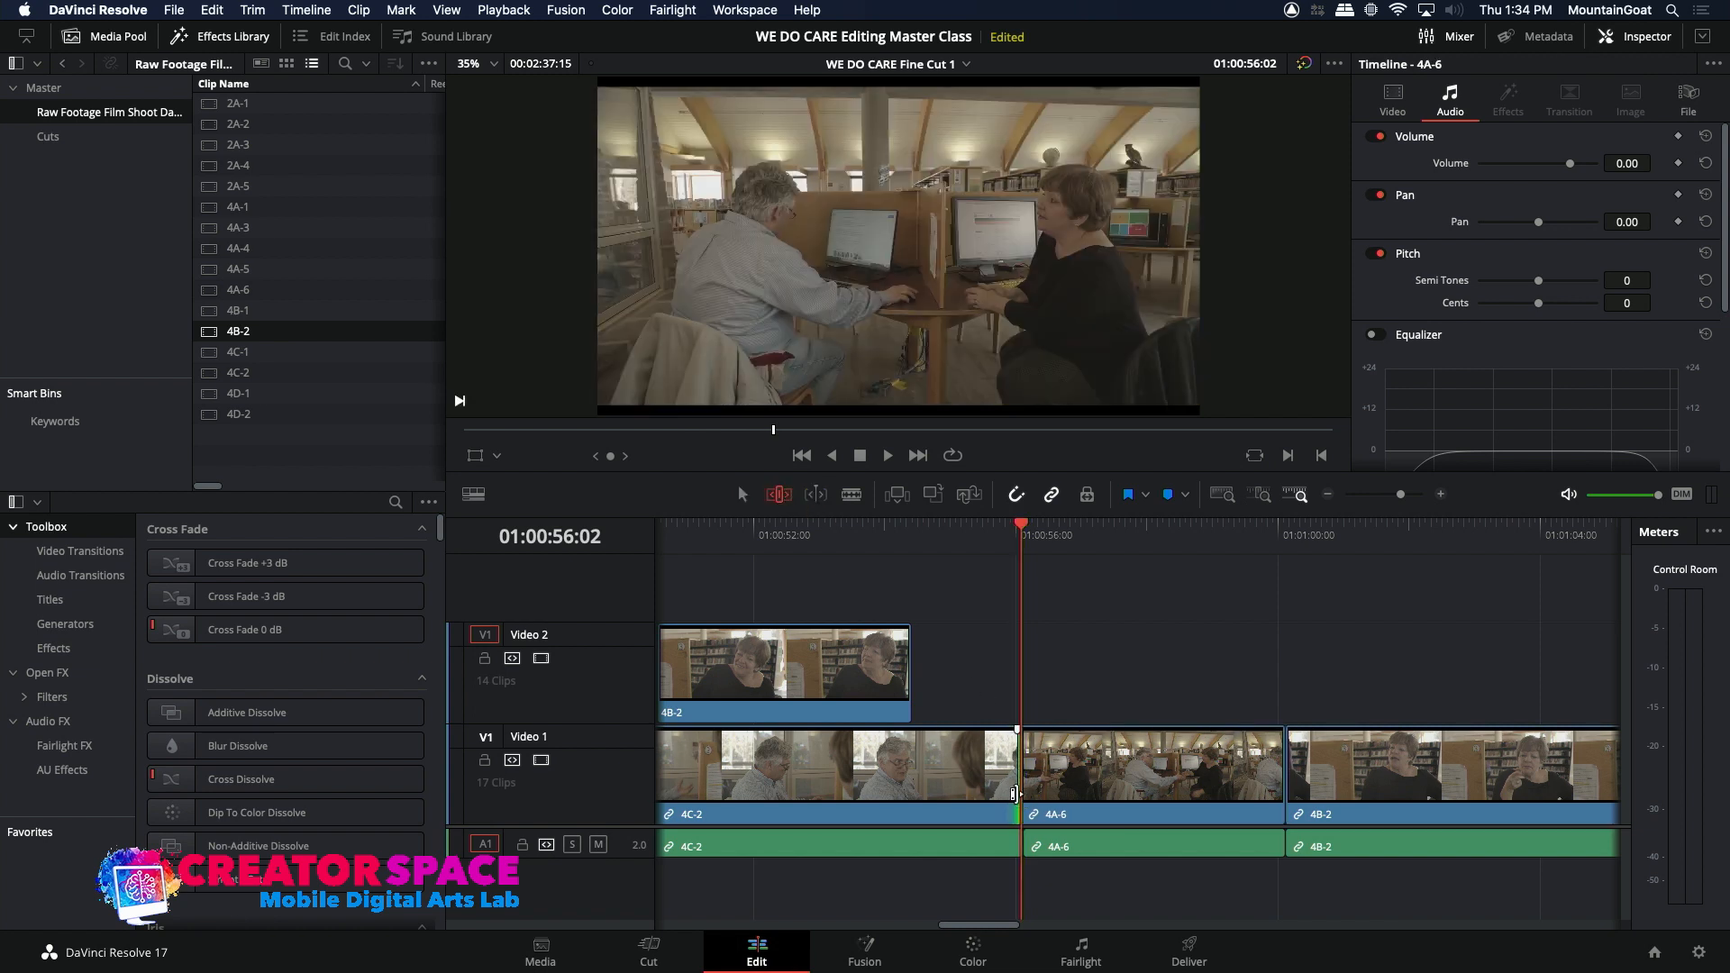
key(period)
key(period)
key(period)
key(period)
key(period)
key(period)
key(period)
key(period)
key(period)
key(period)
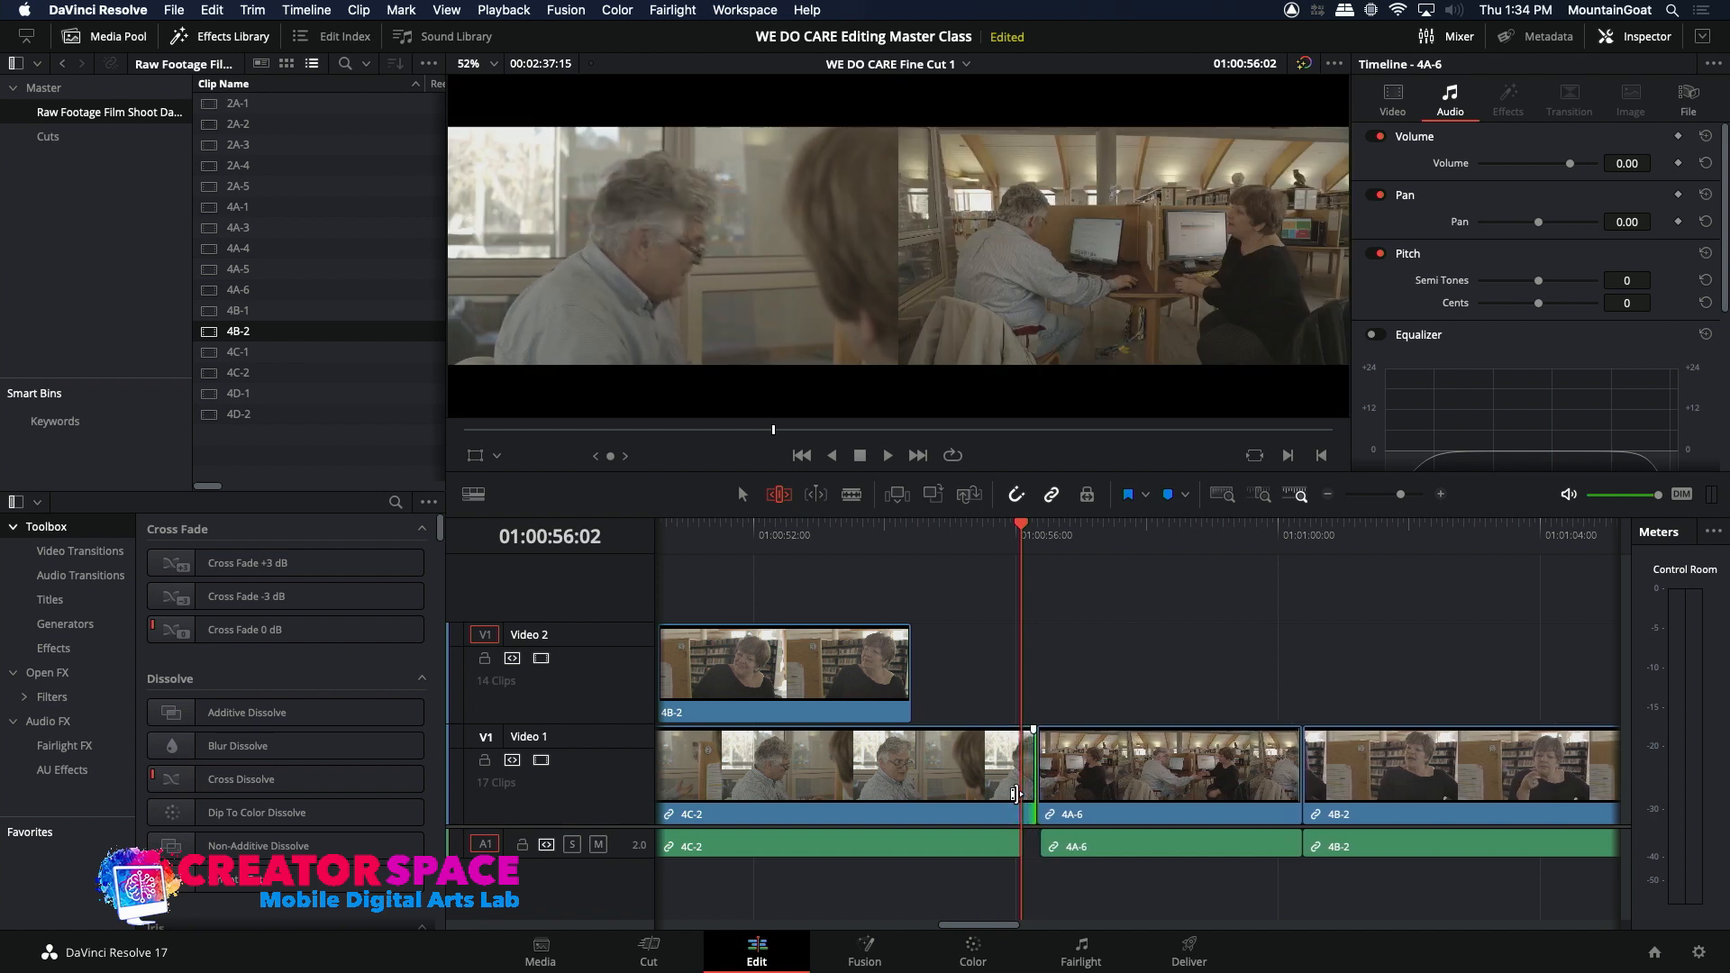
key(period)
key(comma)
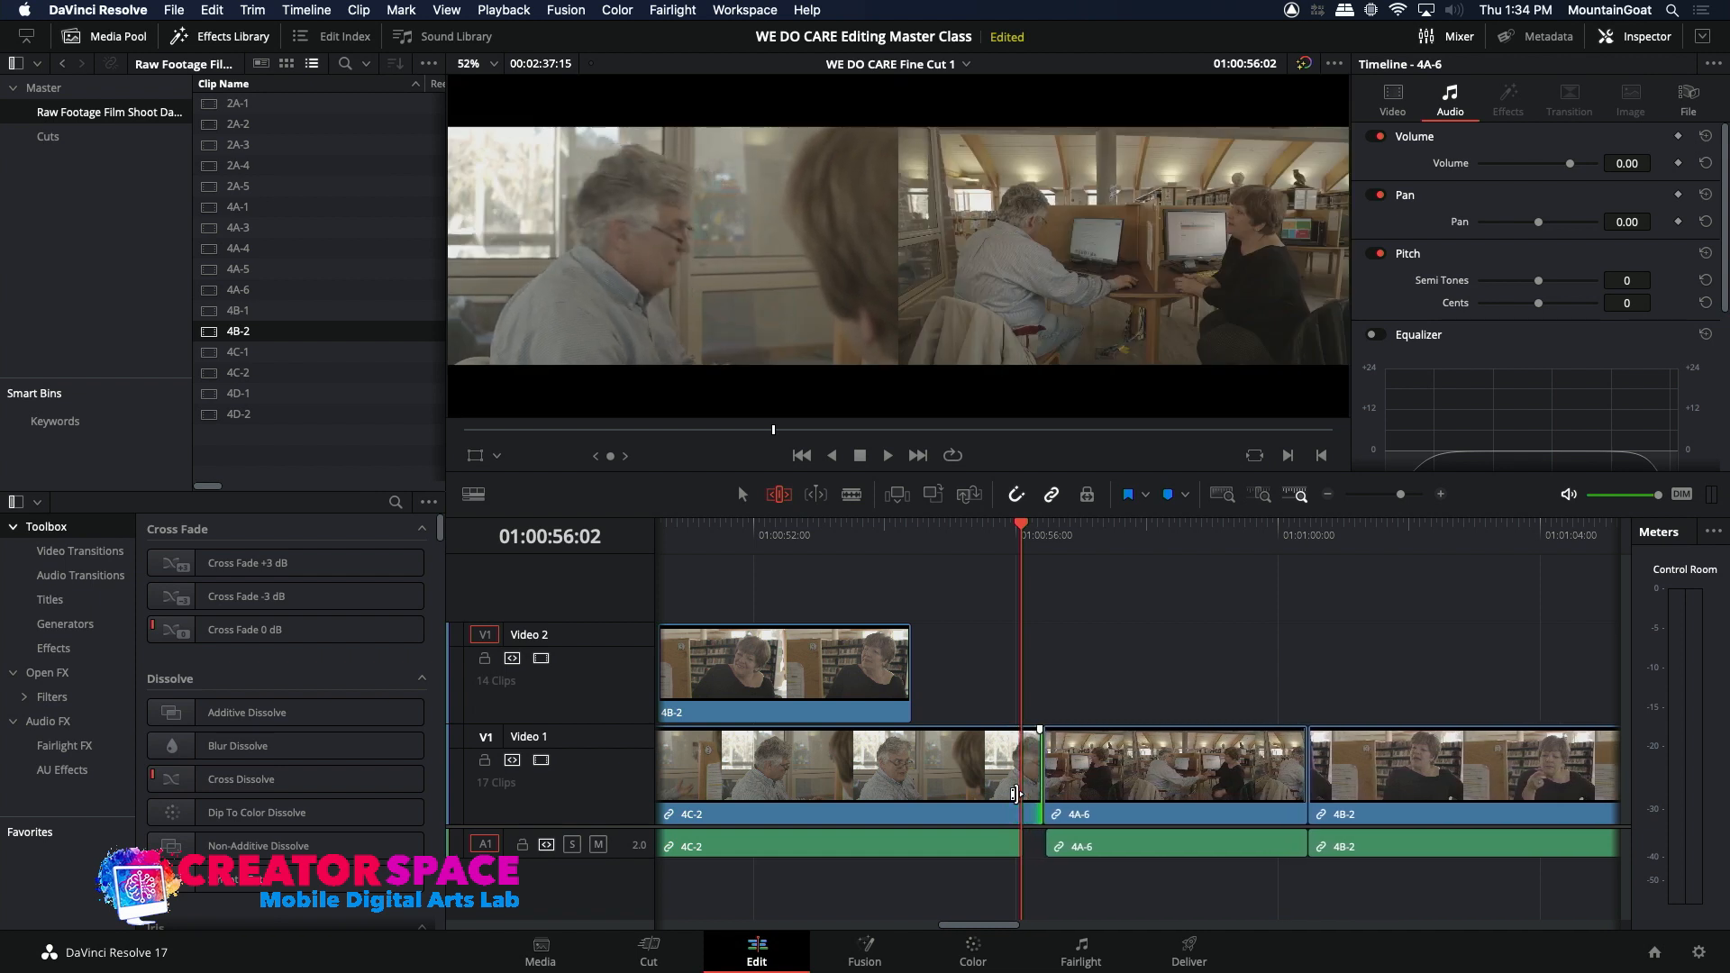
click(981, 544)
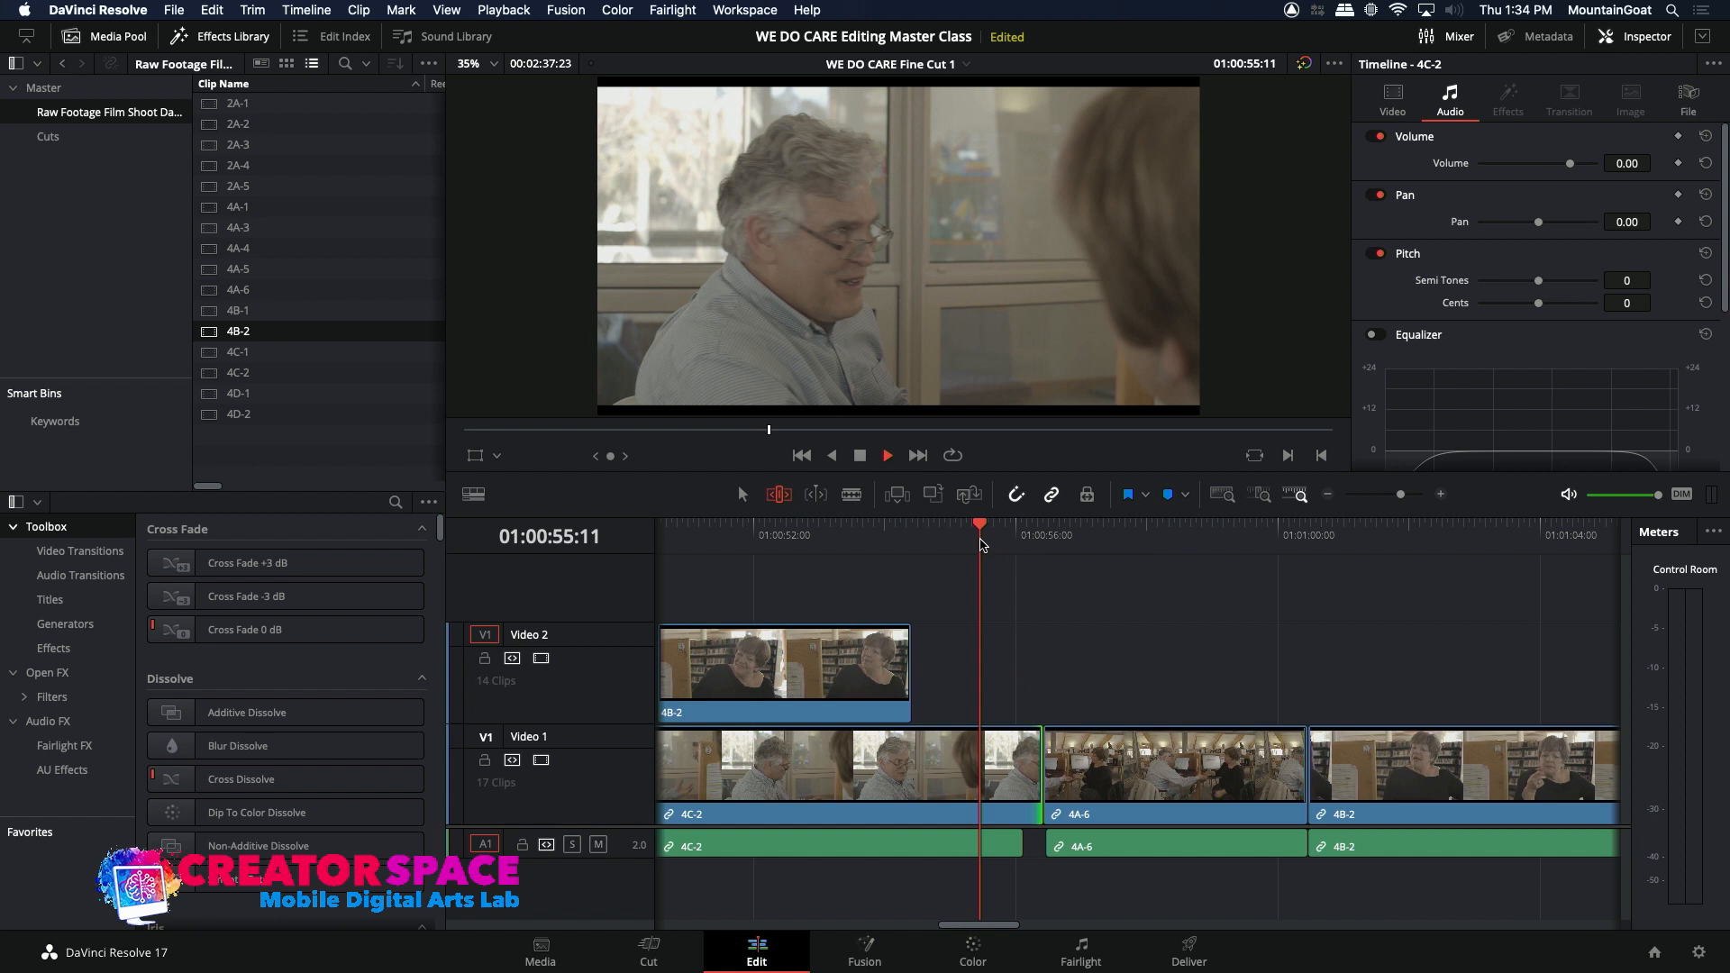
key(space)
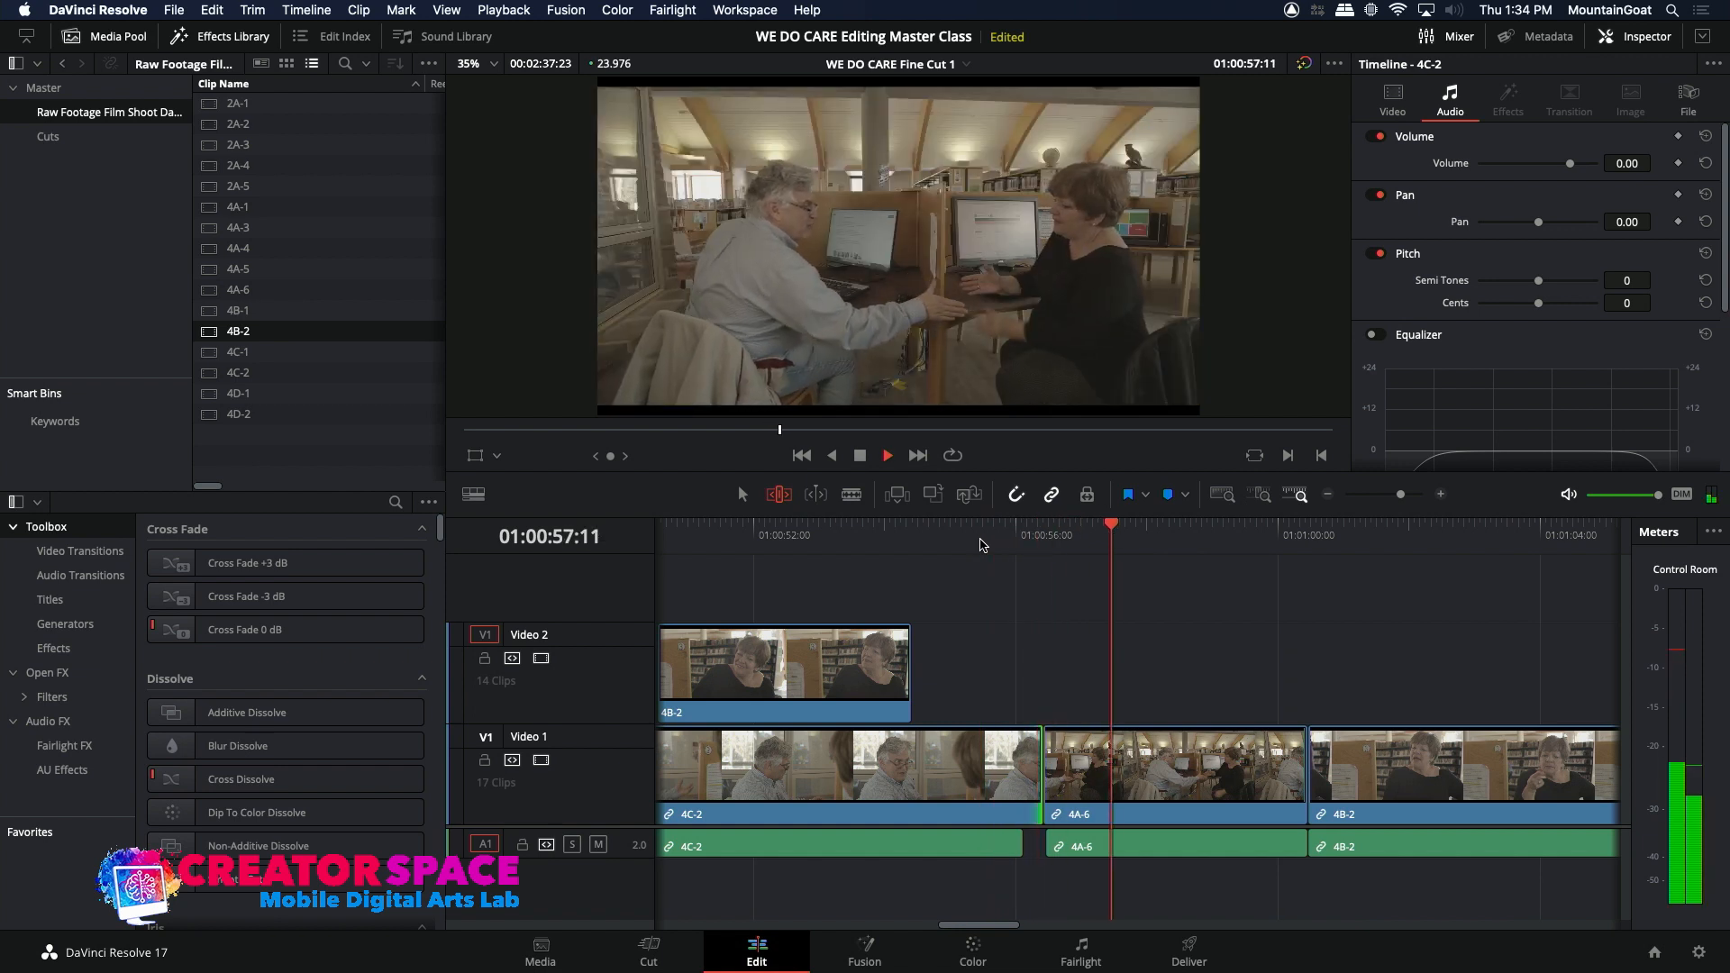
click(980, 544)
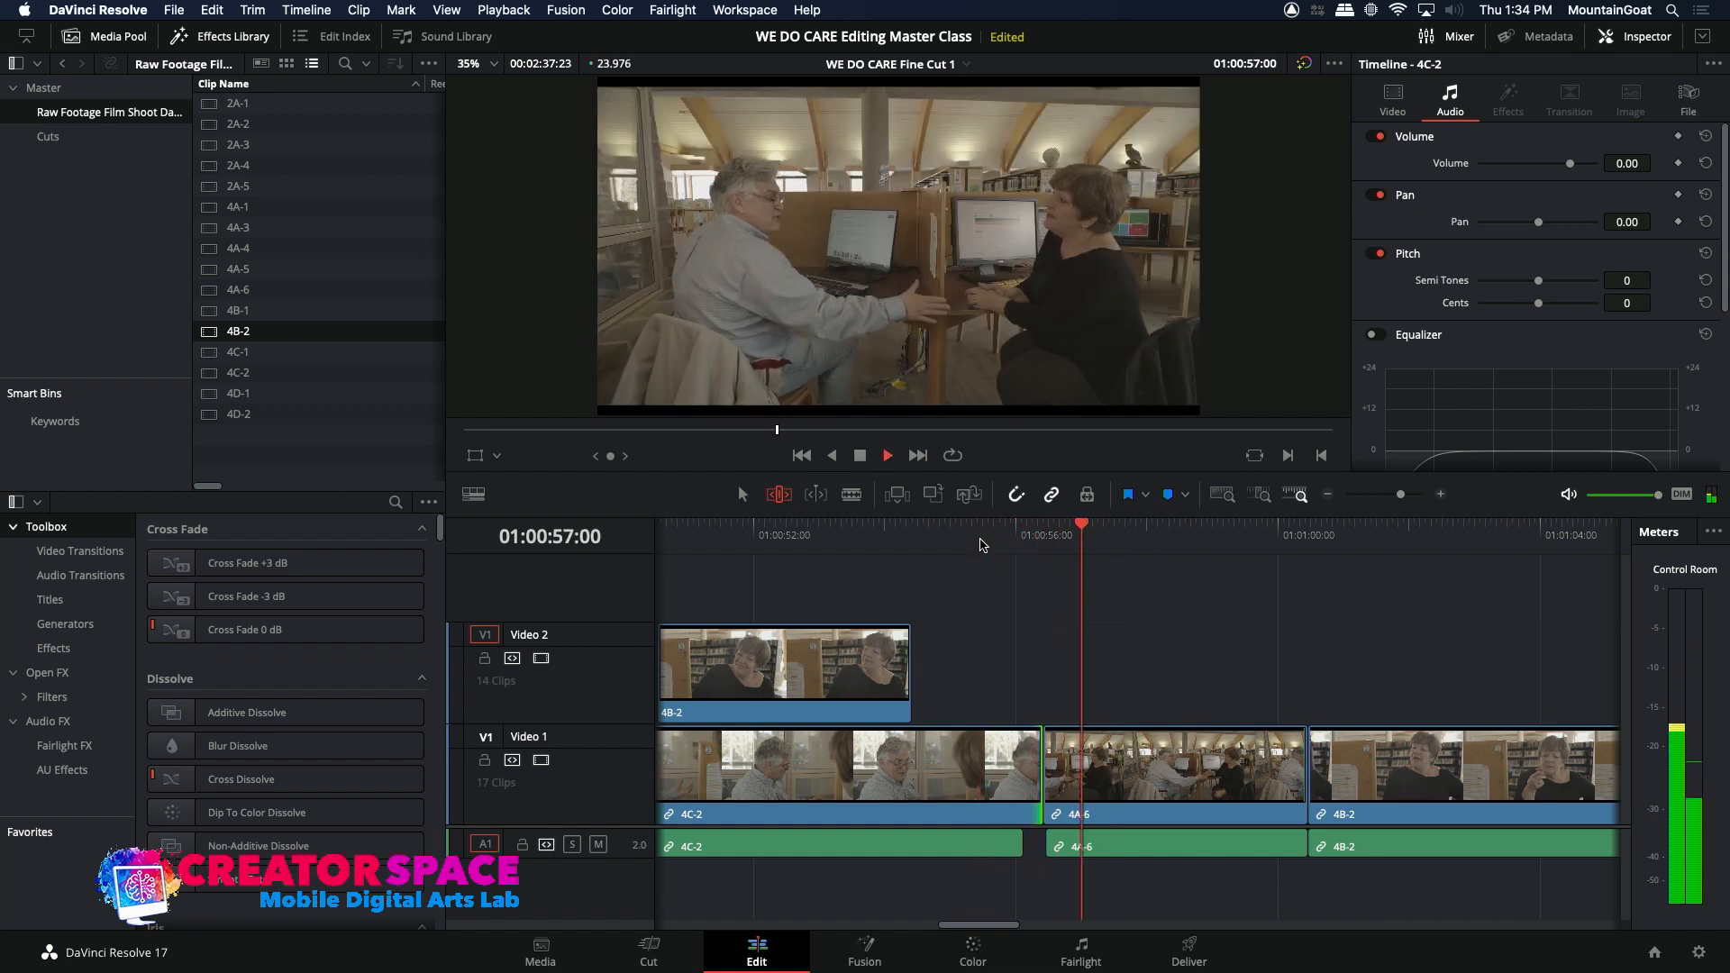
click(980, 545)
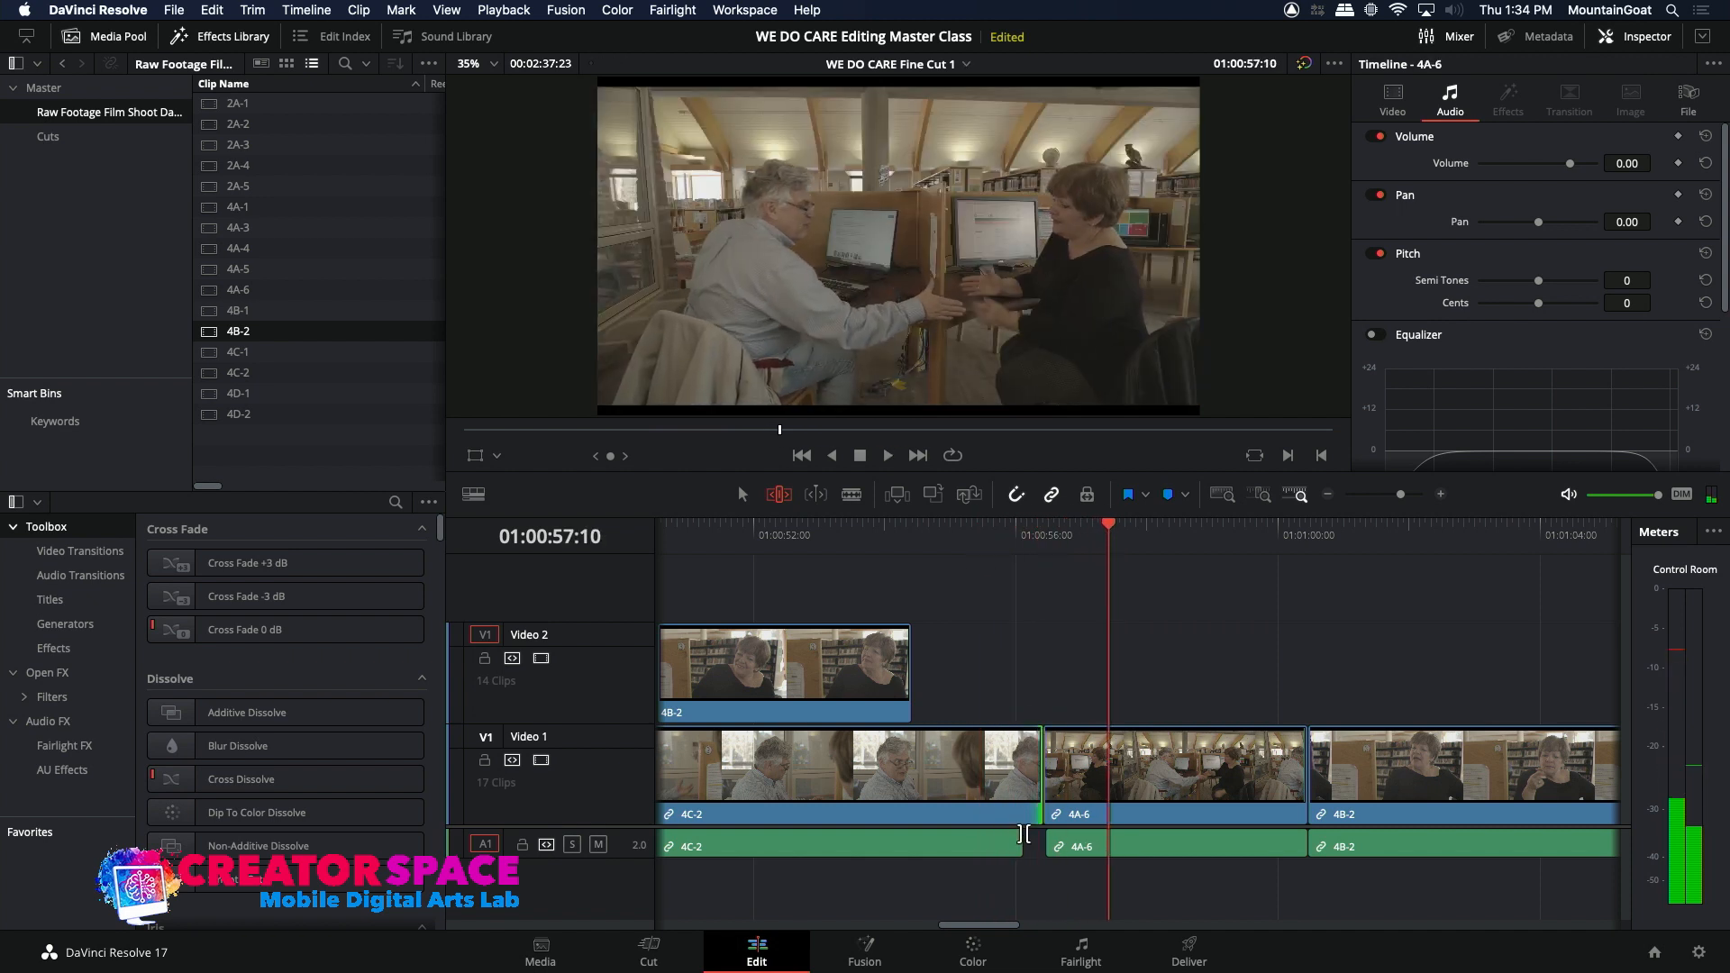
Step: Extend the end of the 4C-2 audio to the 4A-6 audio, closing the gap, and play through to 4B-2
drag(1030, 840, 1051, 841)
click(947, 541)
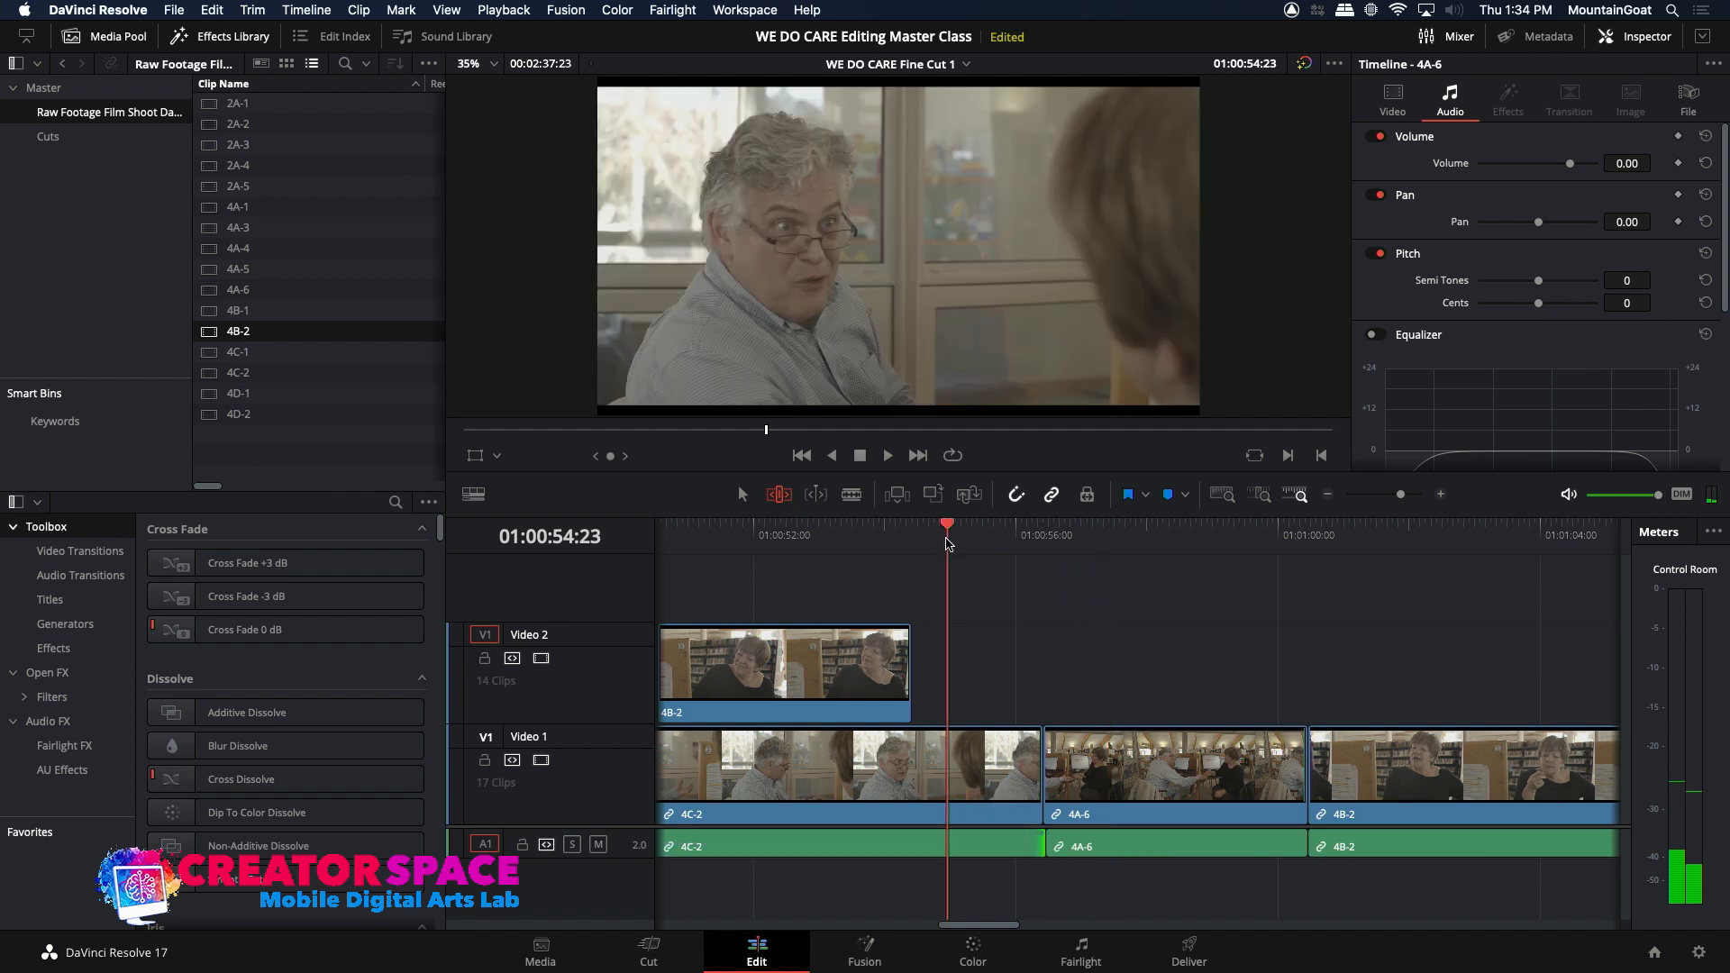
key(space)
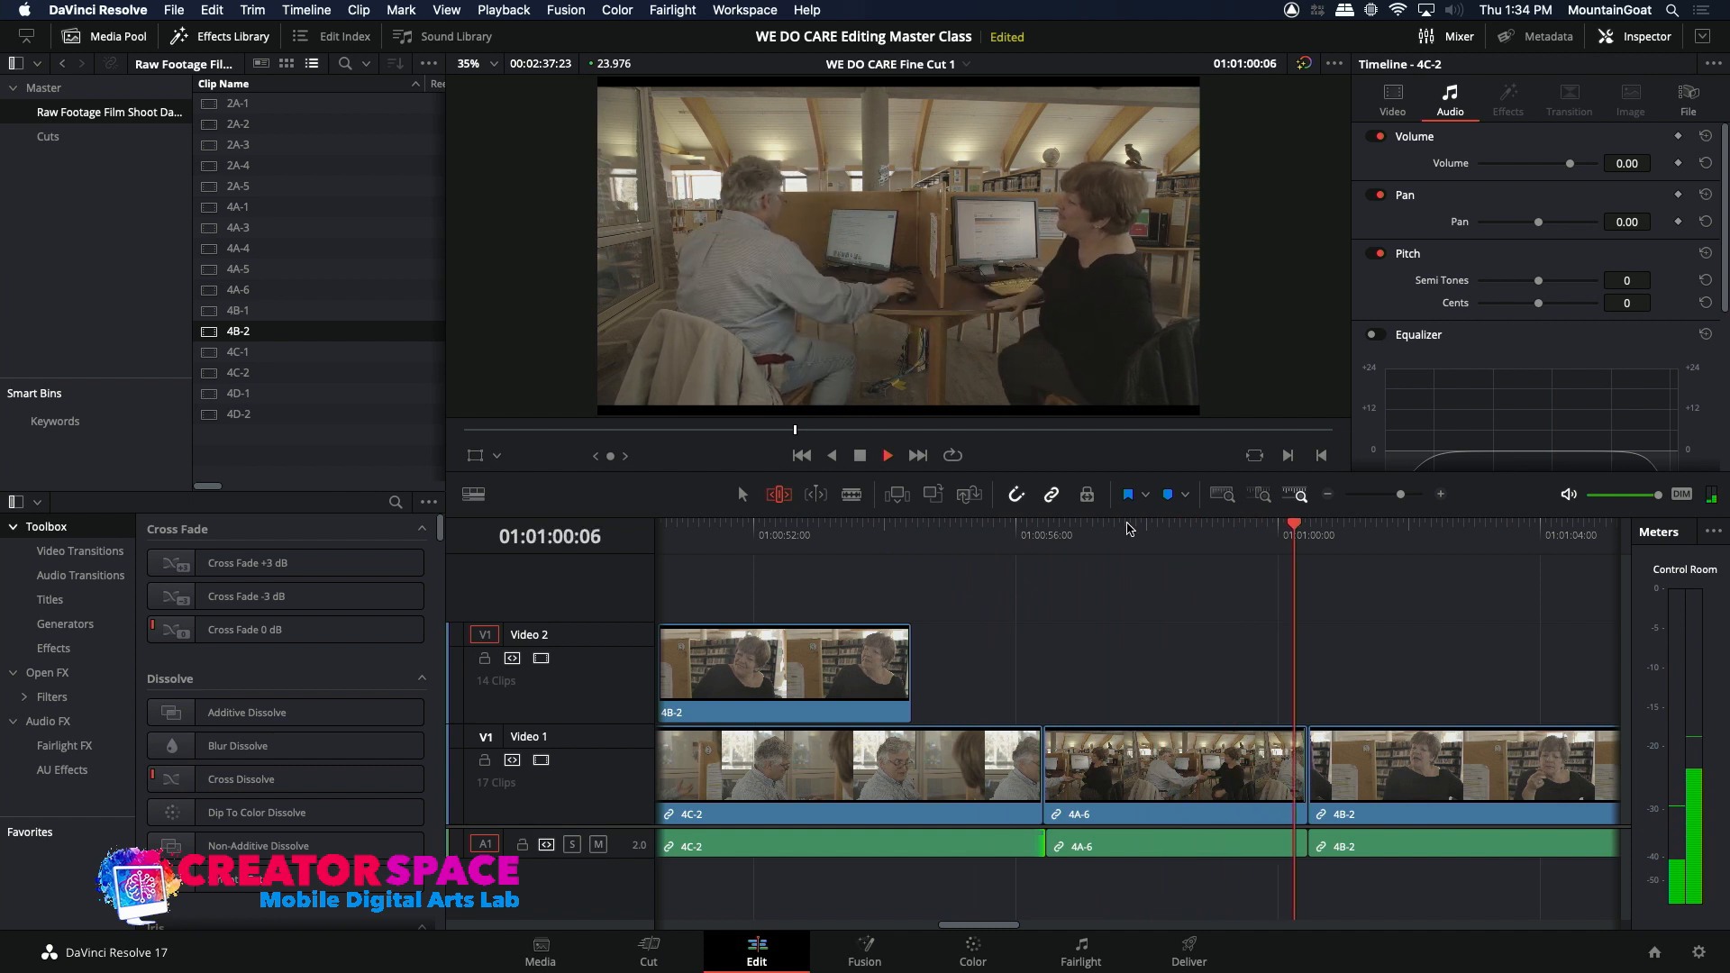
key(space)
Step: Try rolling the video cut between 4A-6 and 4B-2 back to about 01:00:59:16 and play across it
click(1306, 773)
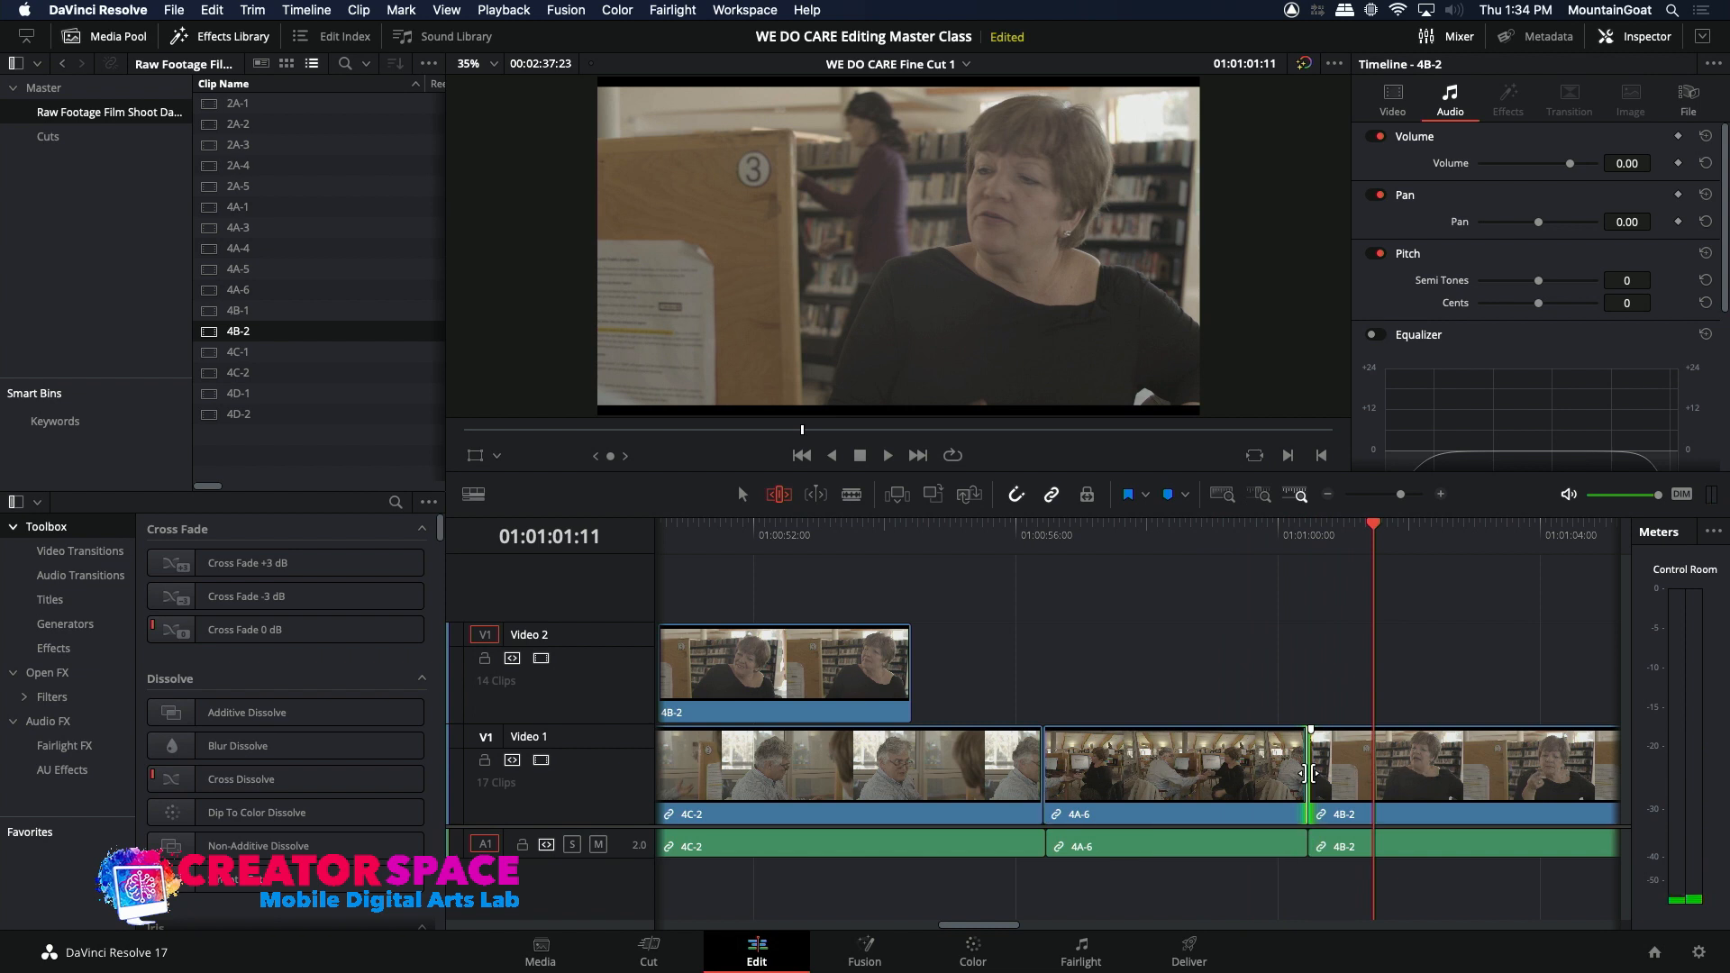
drag(1307, 773, 1222, 533)
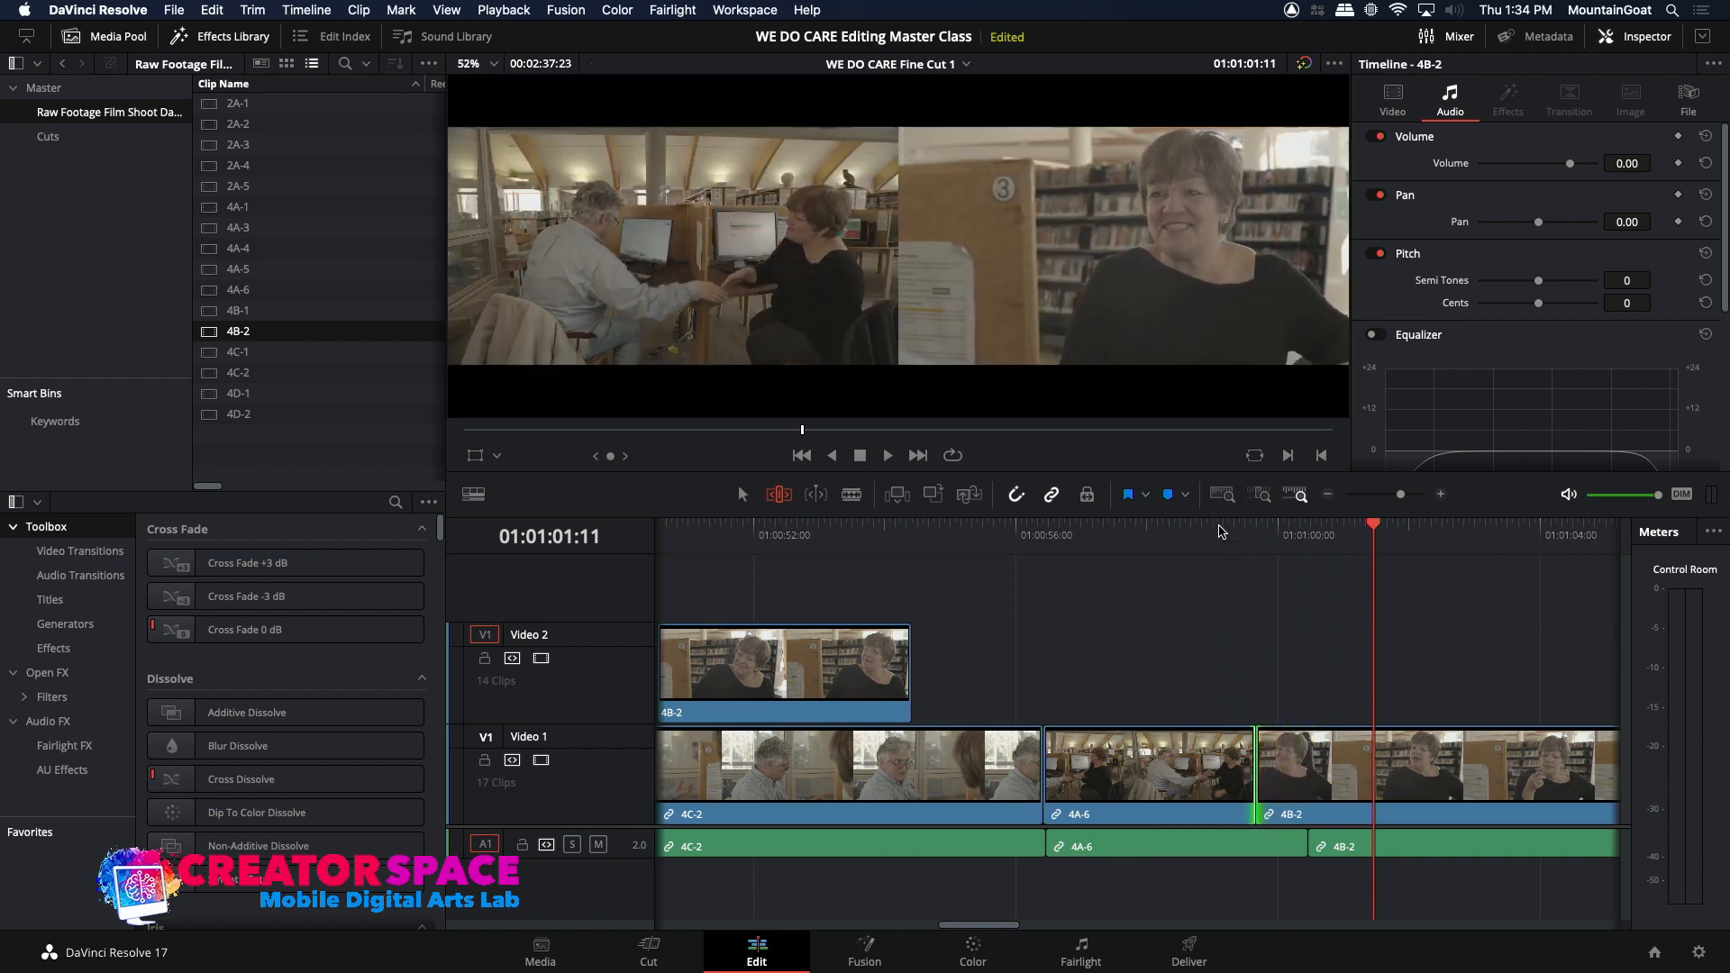
click(1216, 534)
key(space)
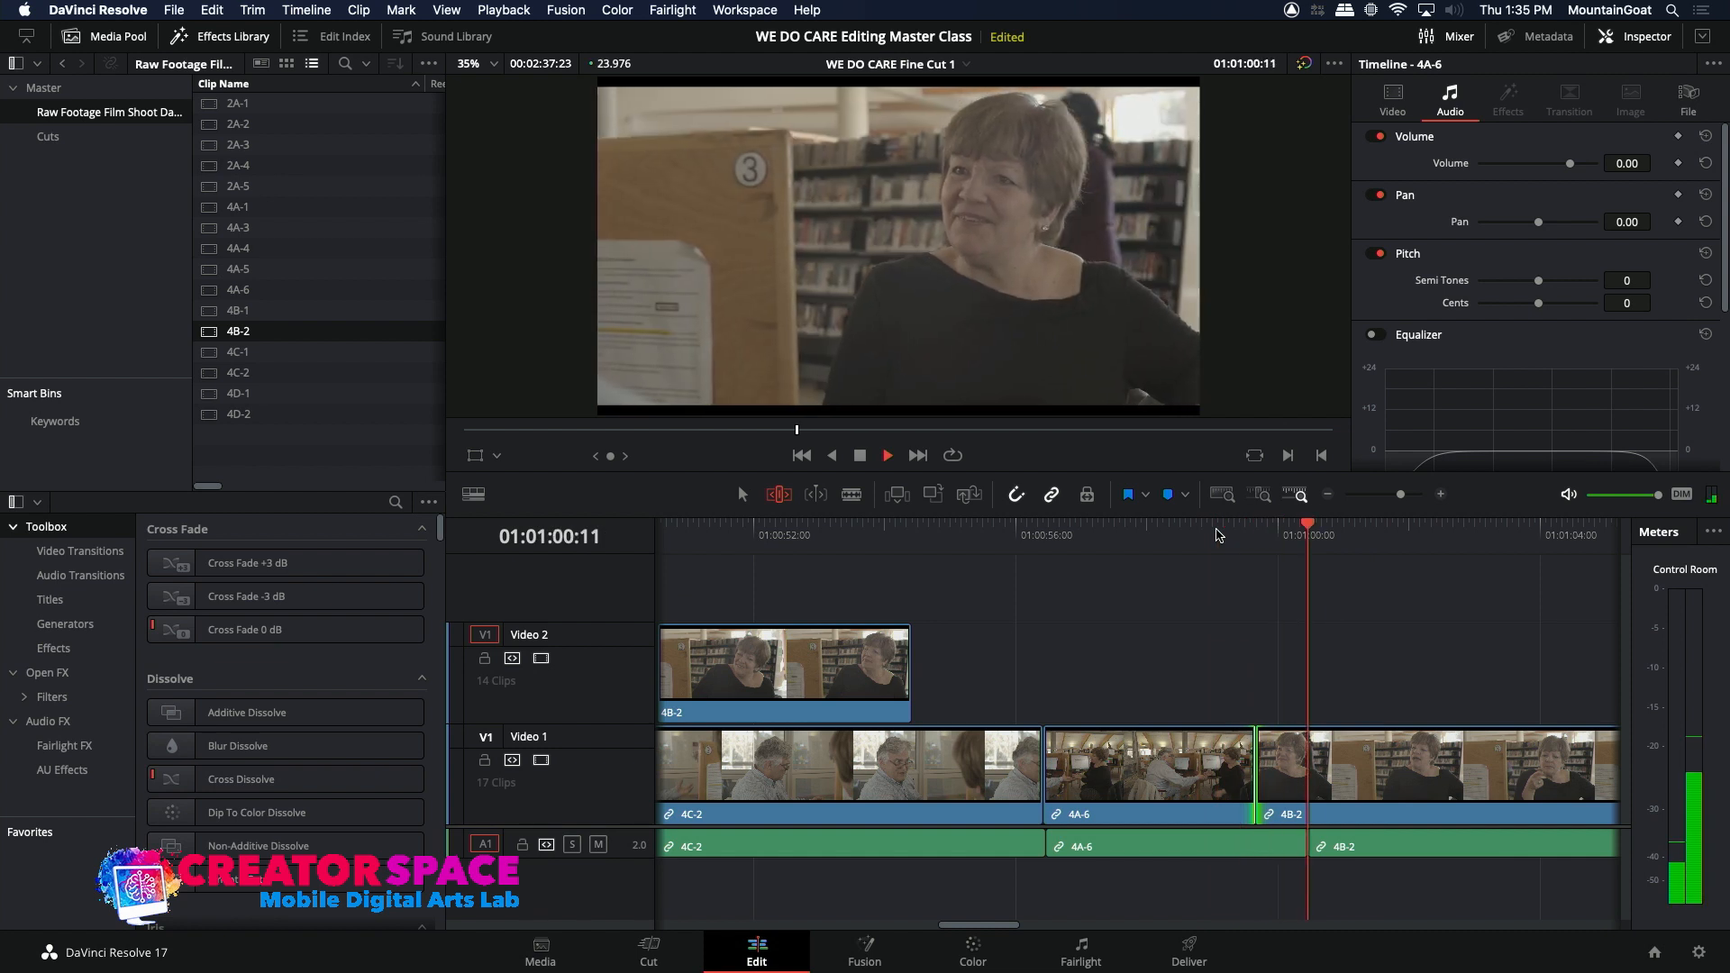
click(1216, 534)
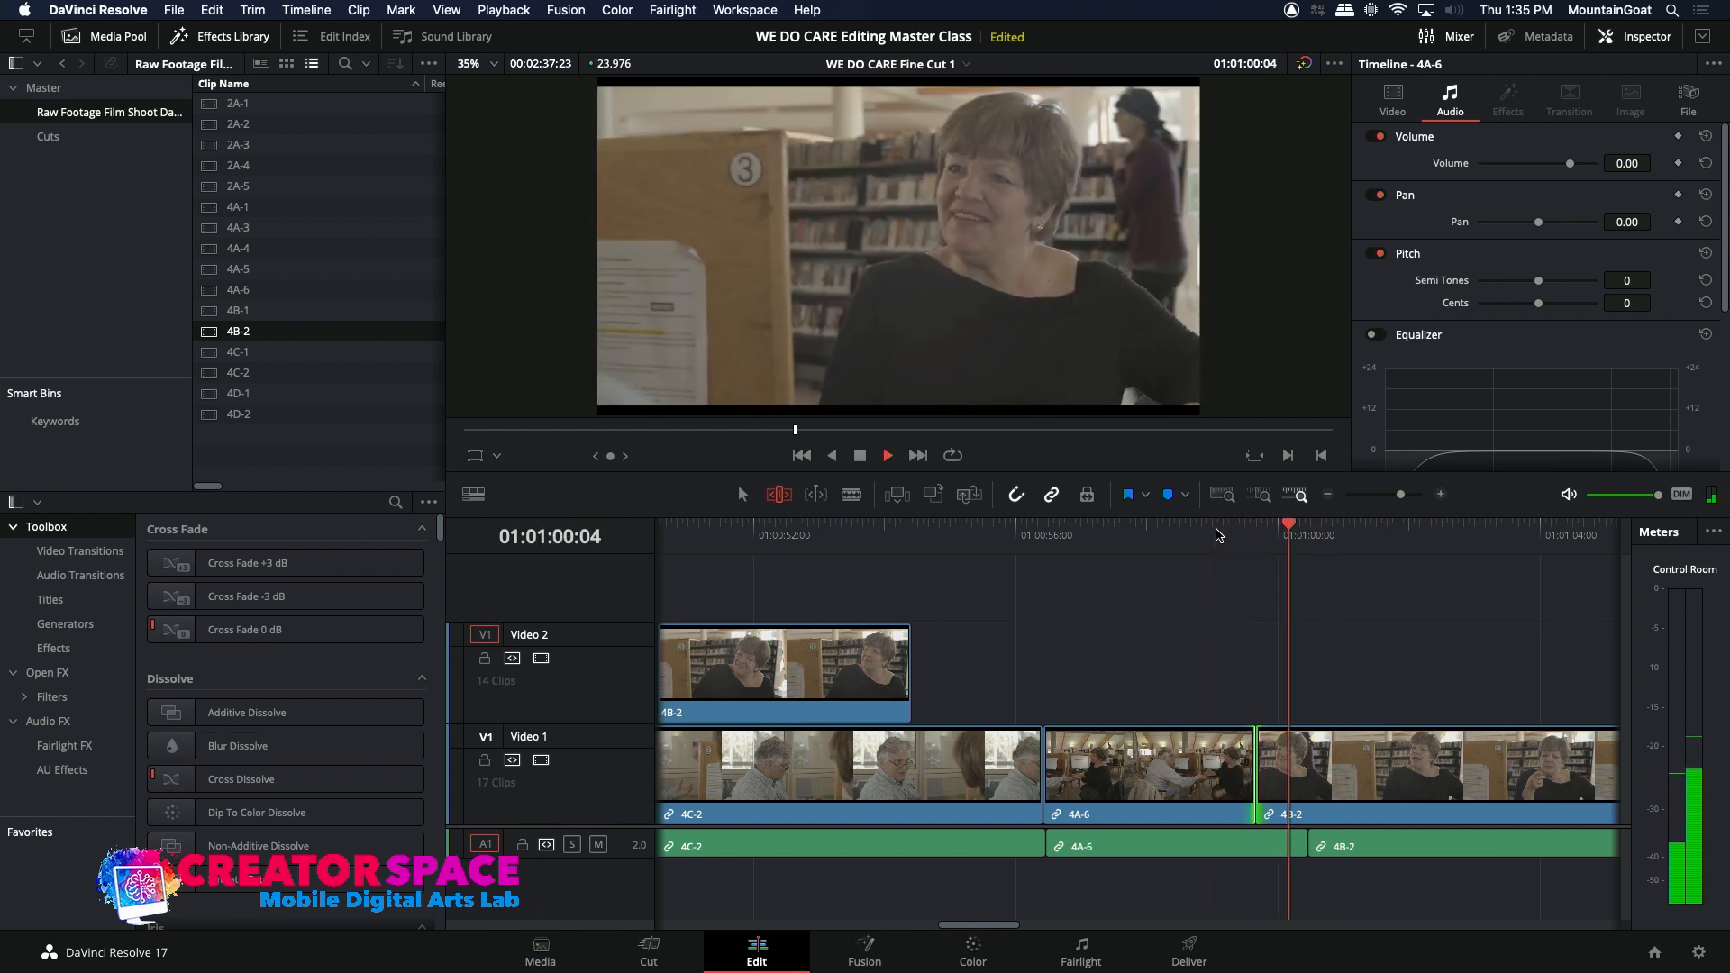
key(space)
Step: Roll the video cut between 4A-6 and 4B-2 in small increments to about 01:01:00:06, replaying after each adjustment
drag(1250, 761, 1291, 762)
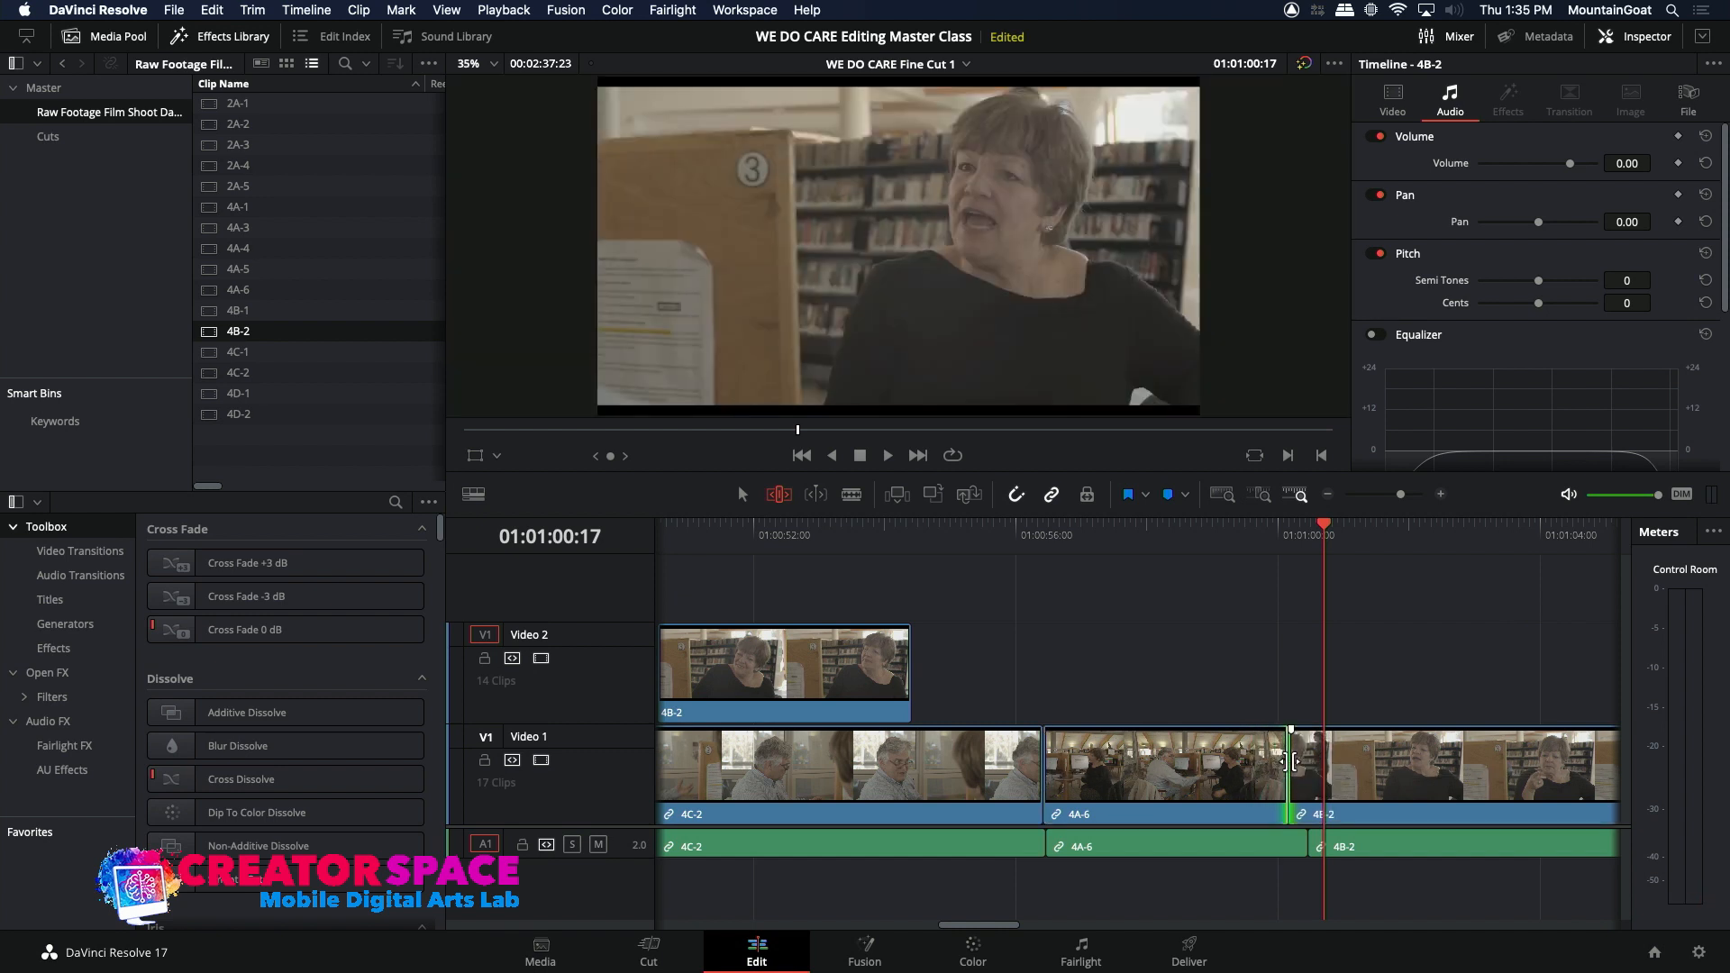
click(1232, 541)
key(space)
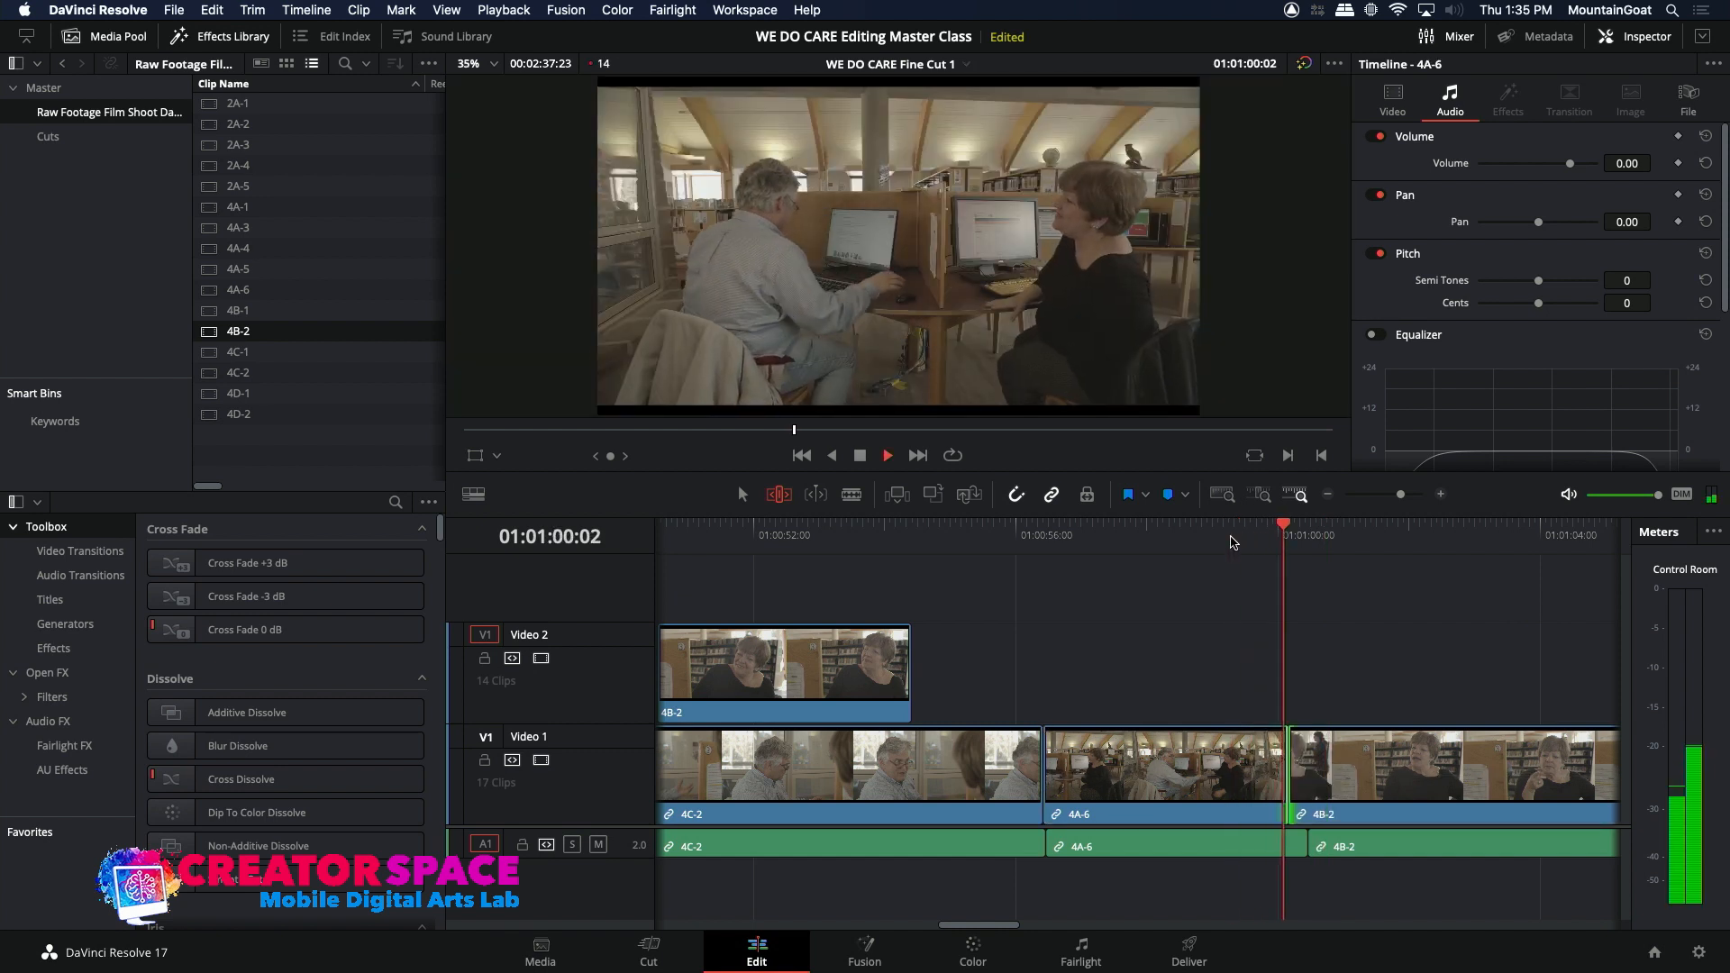
click(1232, 541)
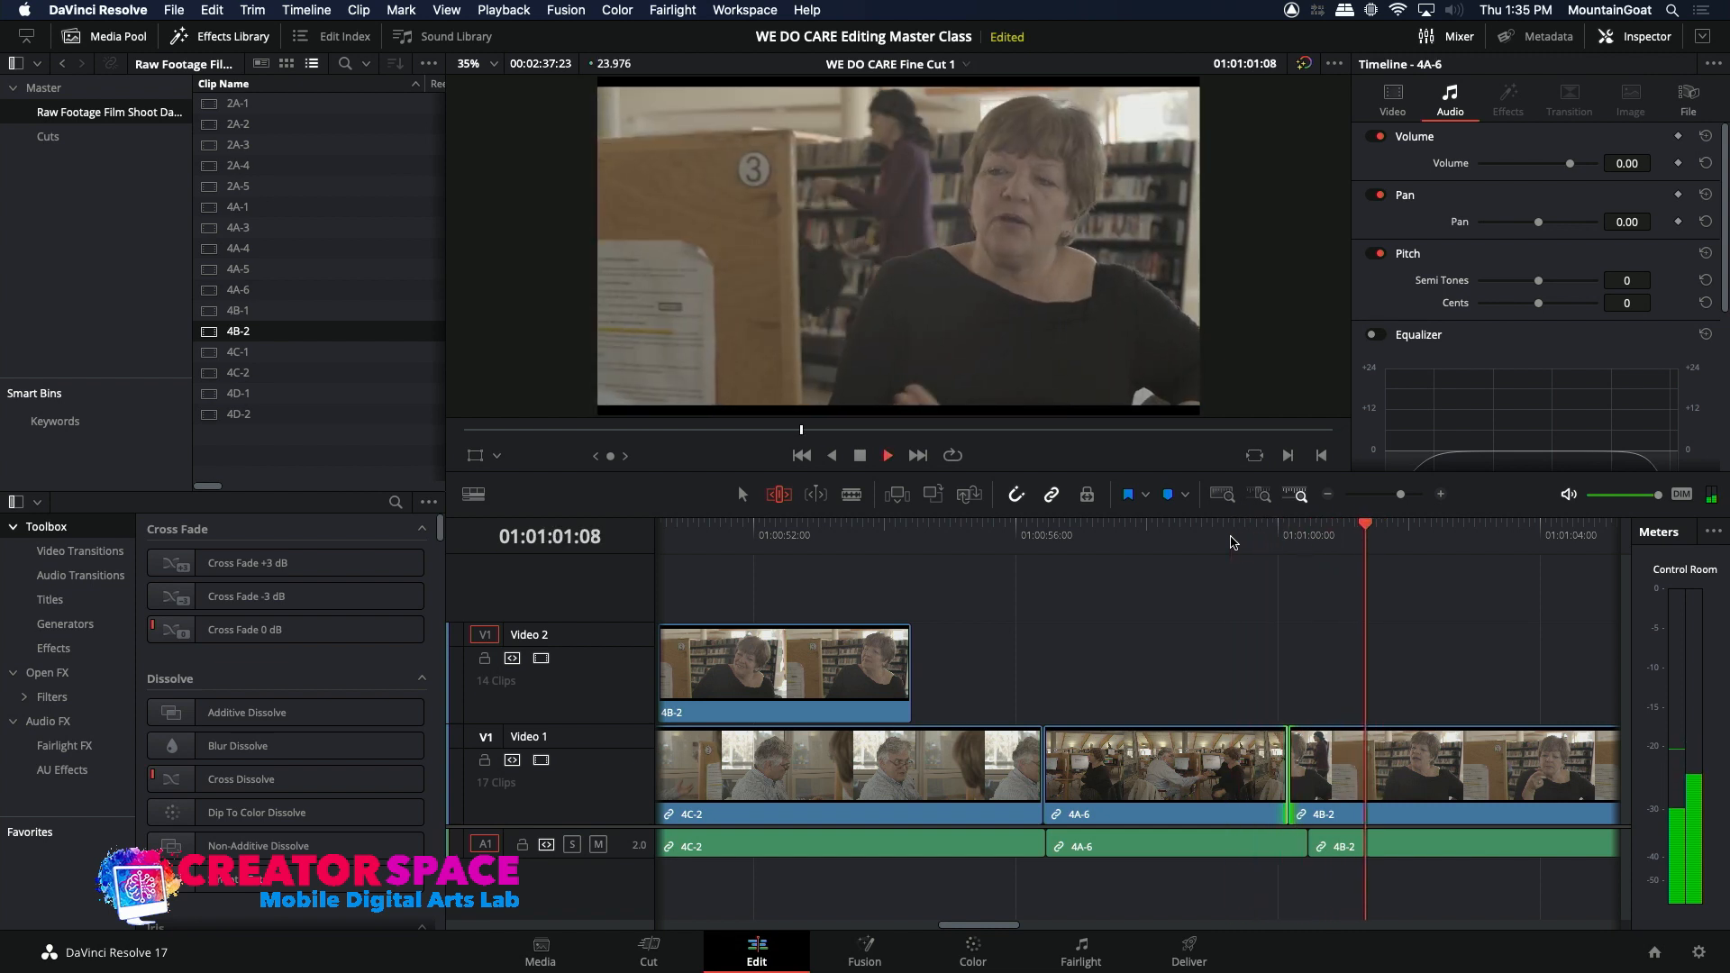
key(space)
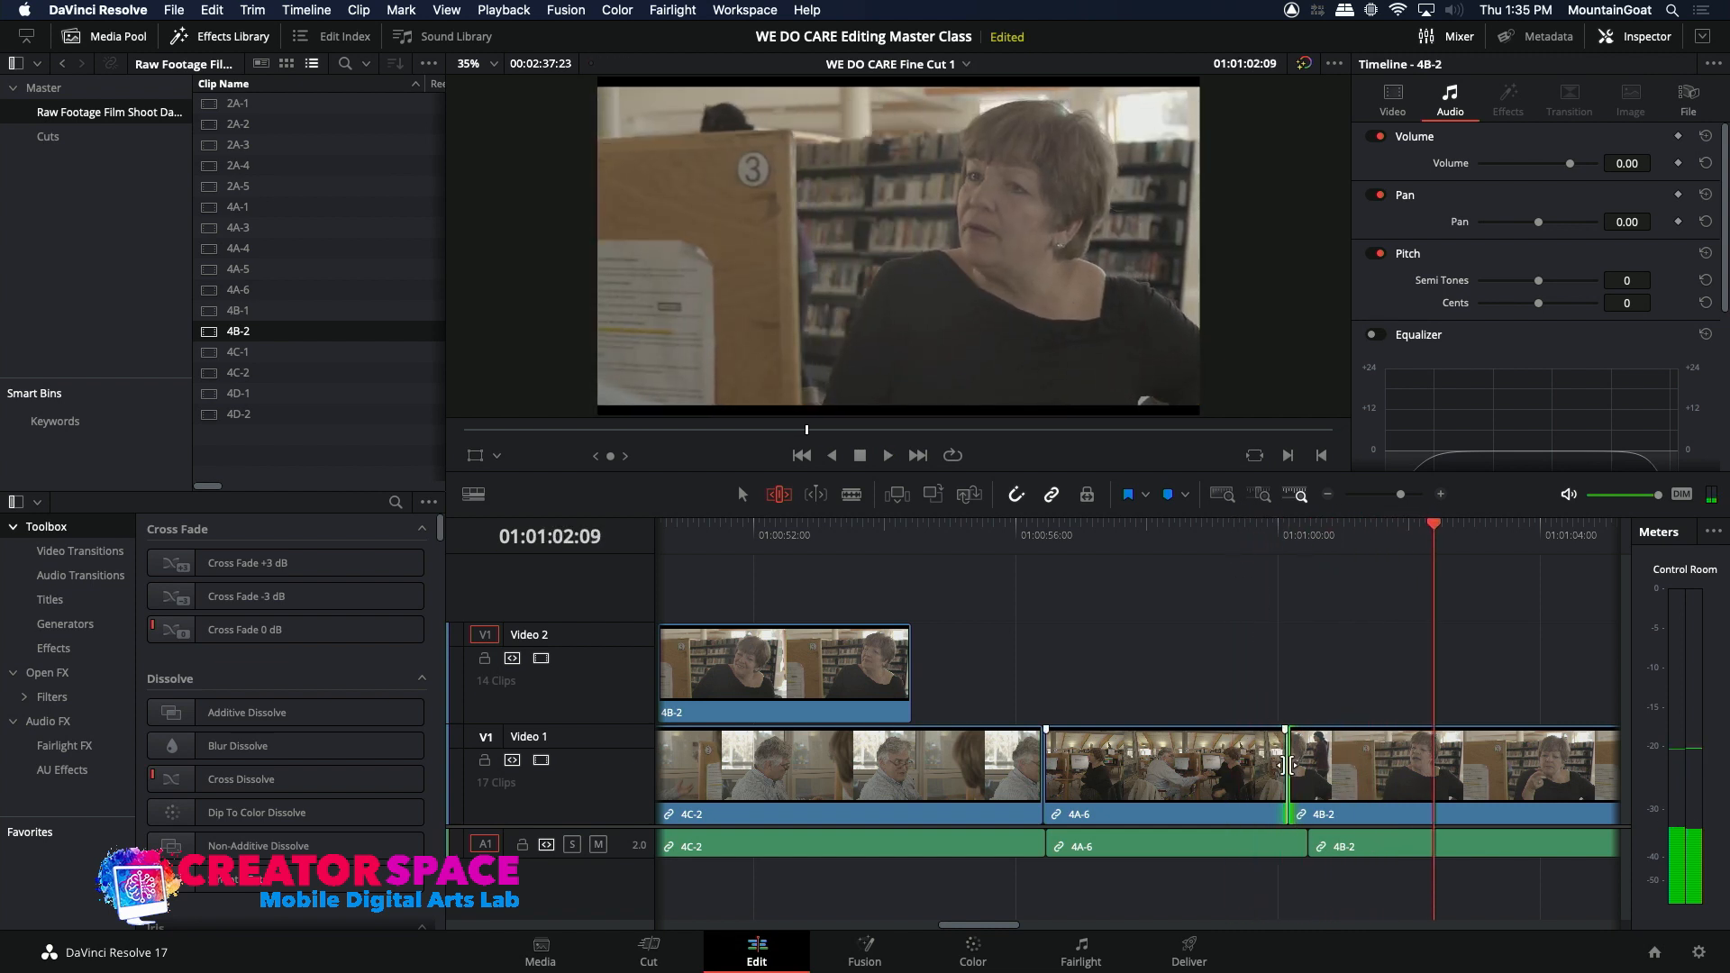
drag(1286, 765, 1296, 765)
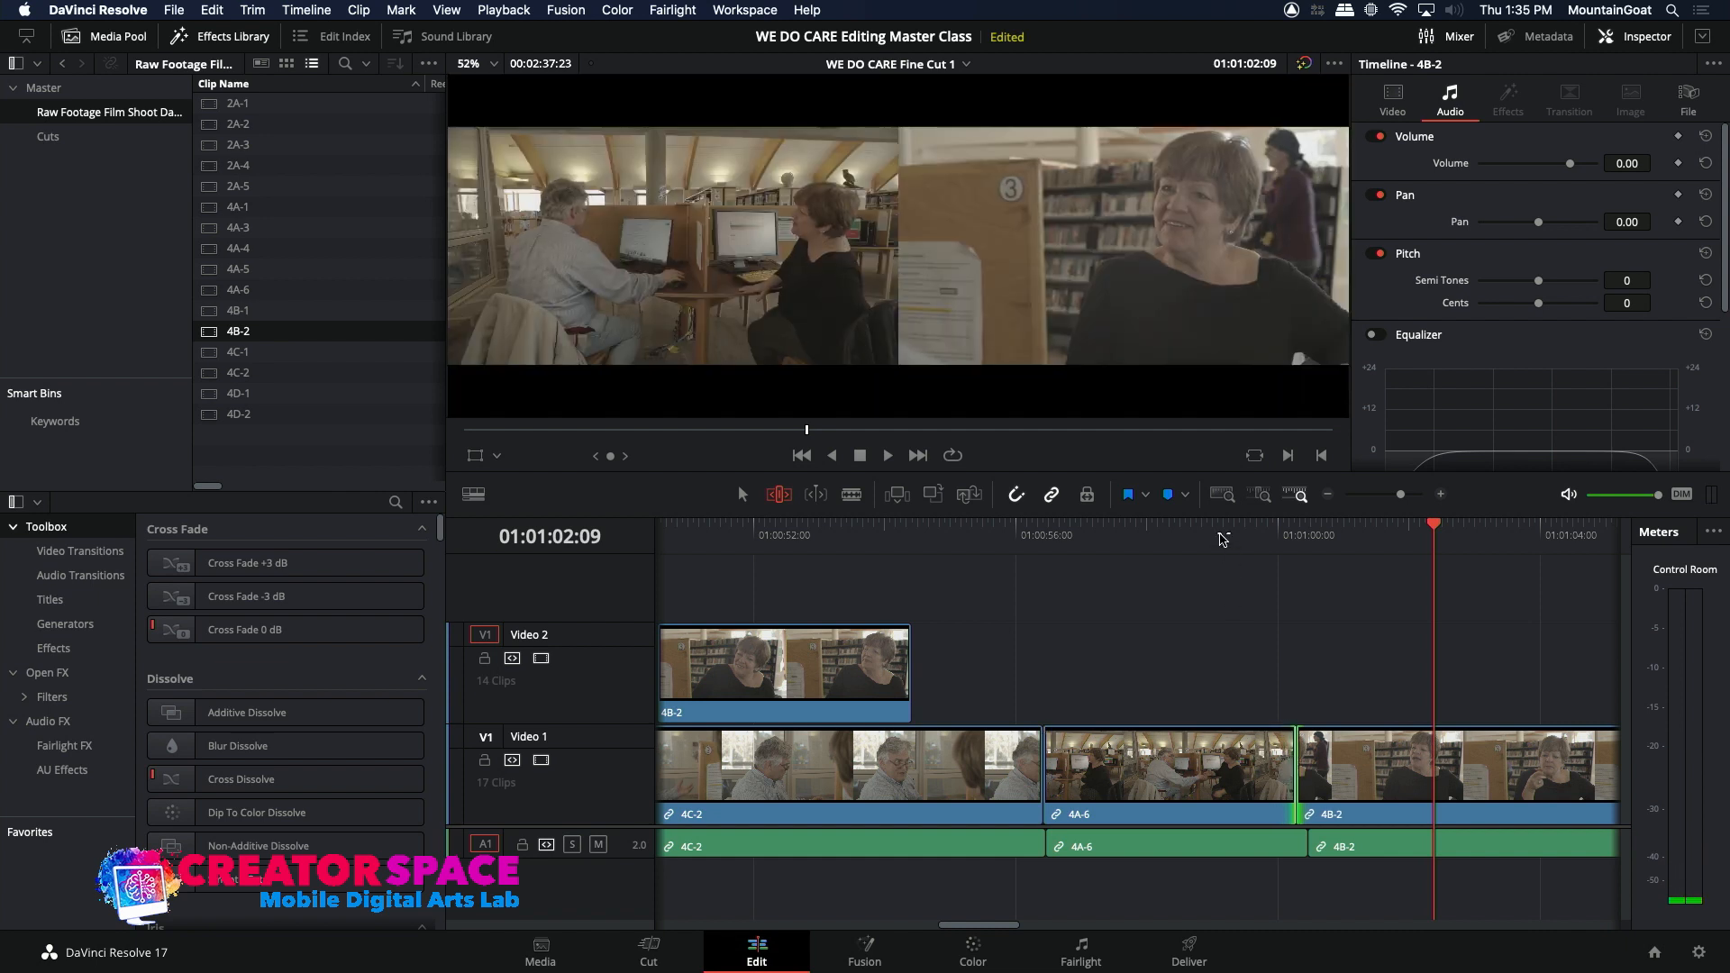
click(1222, 540)
key(space)
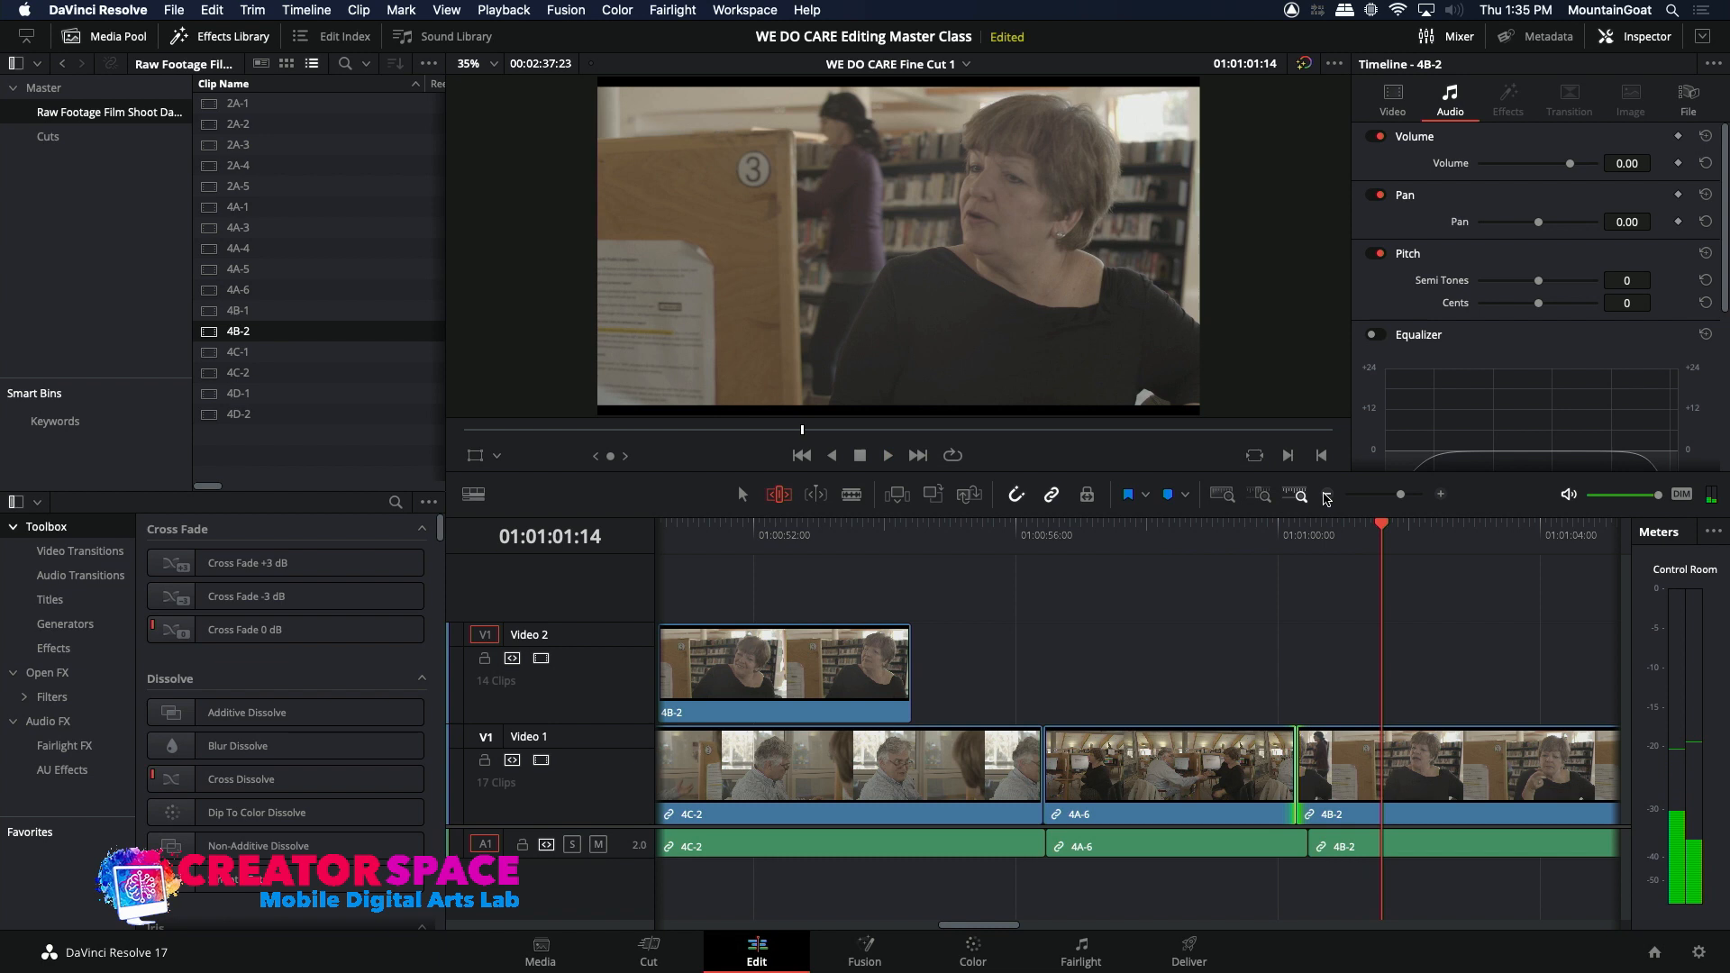
Step: Park the playhead at 01:00:59:11 in the 4A-6 shot and open the 4B-2 source clip for viewing
click(1326, 496)
click(1071, 538)
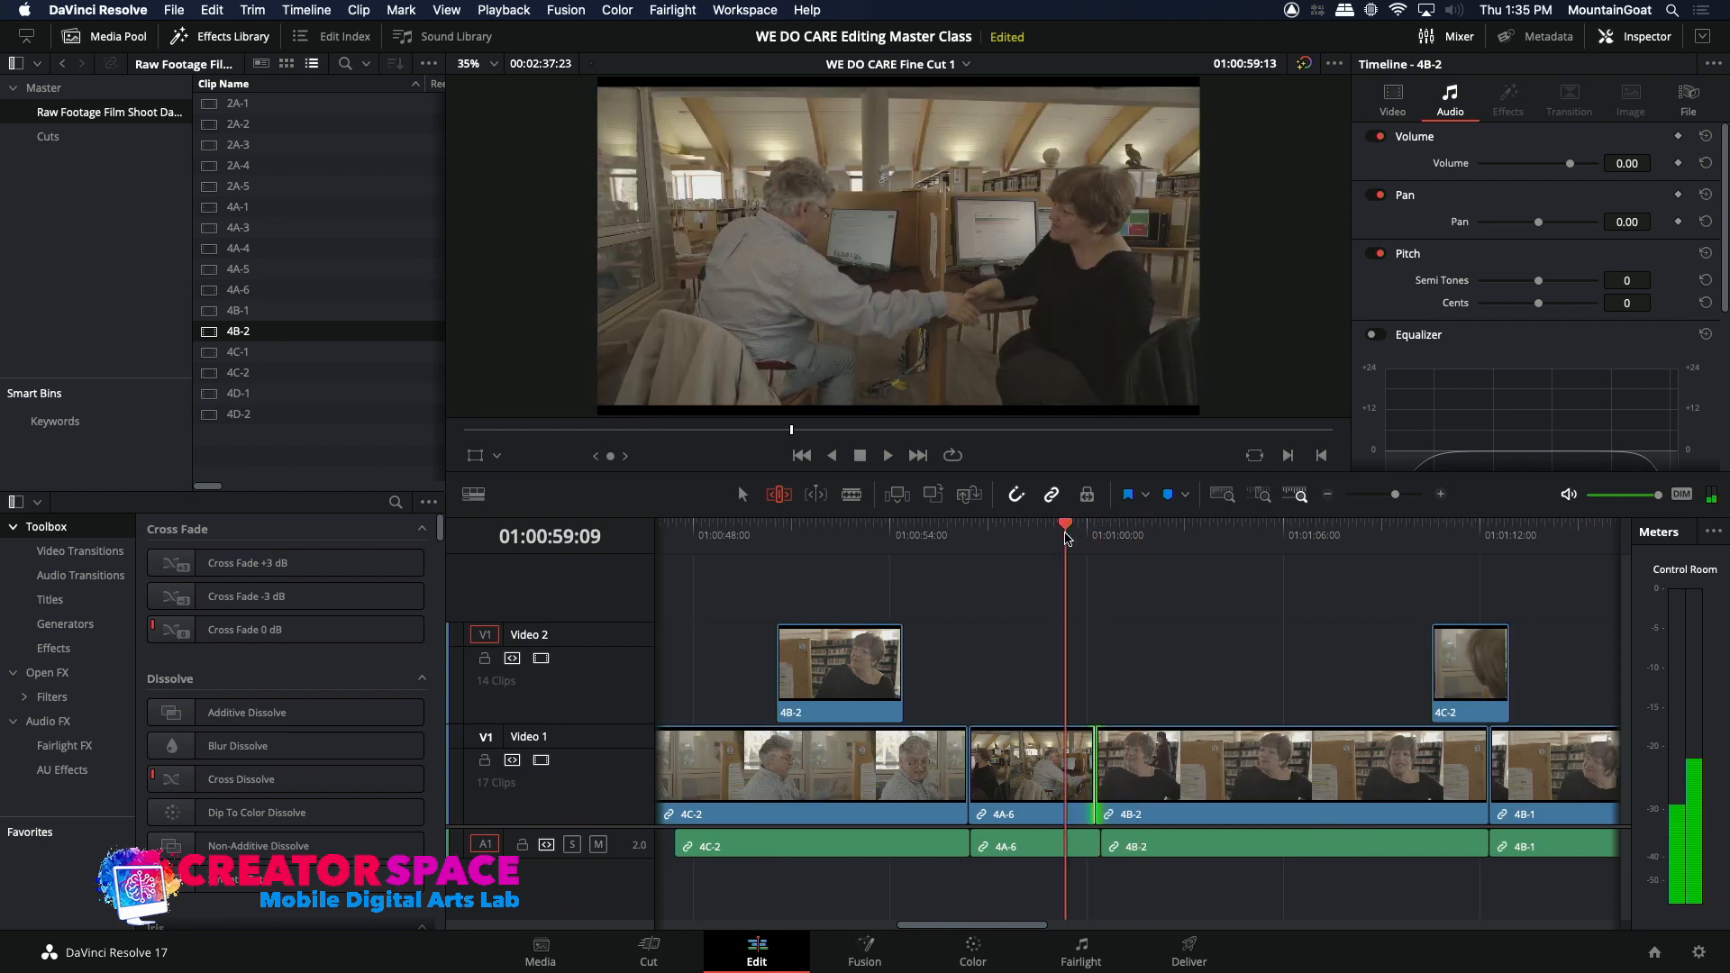
drag(1075, 539, 1069, 538)
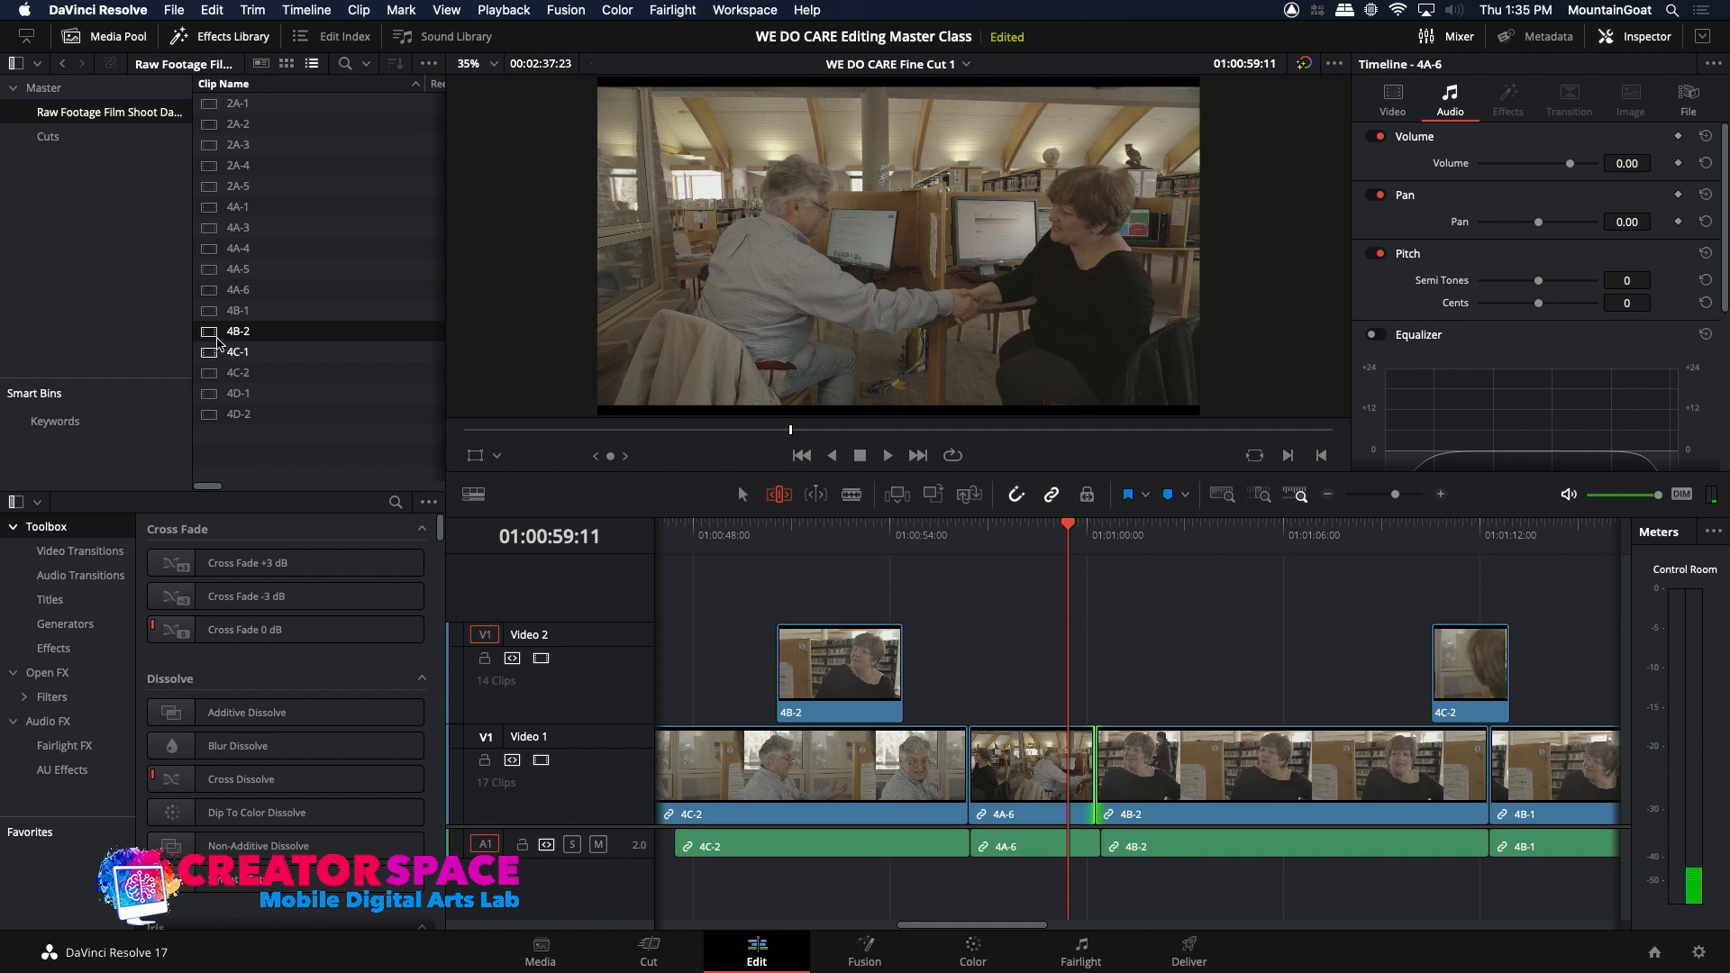
double_click(214, 335)
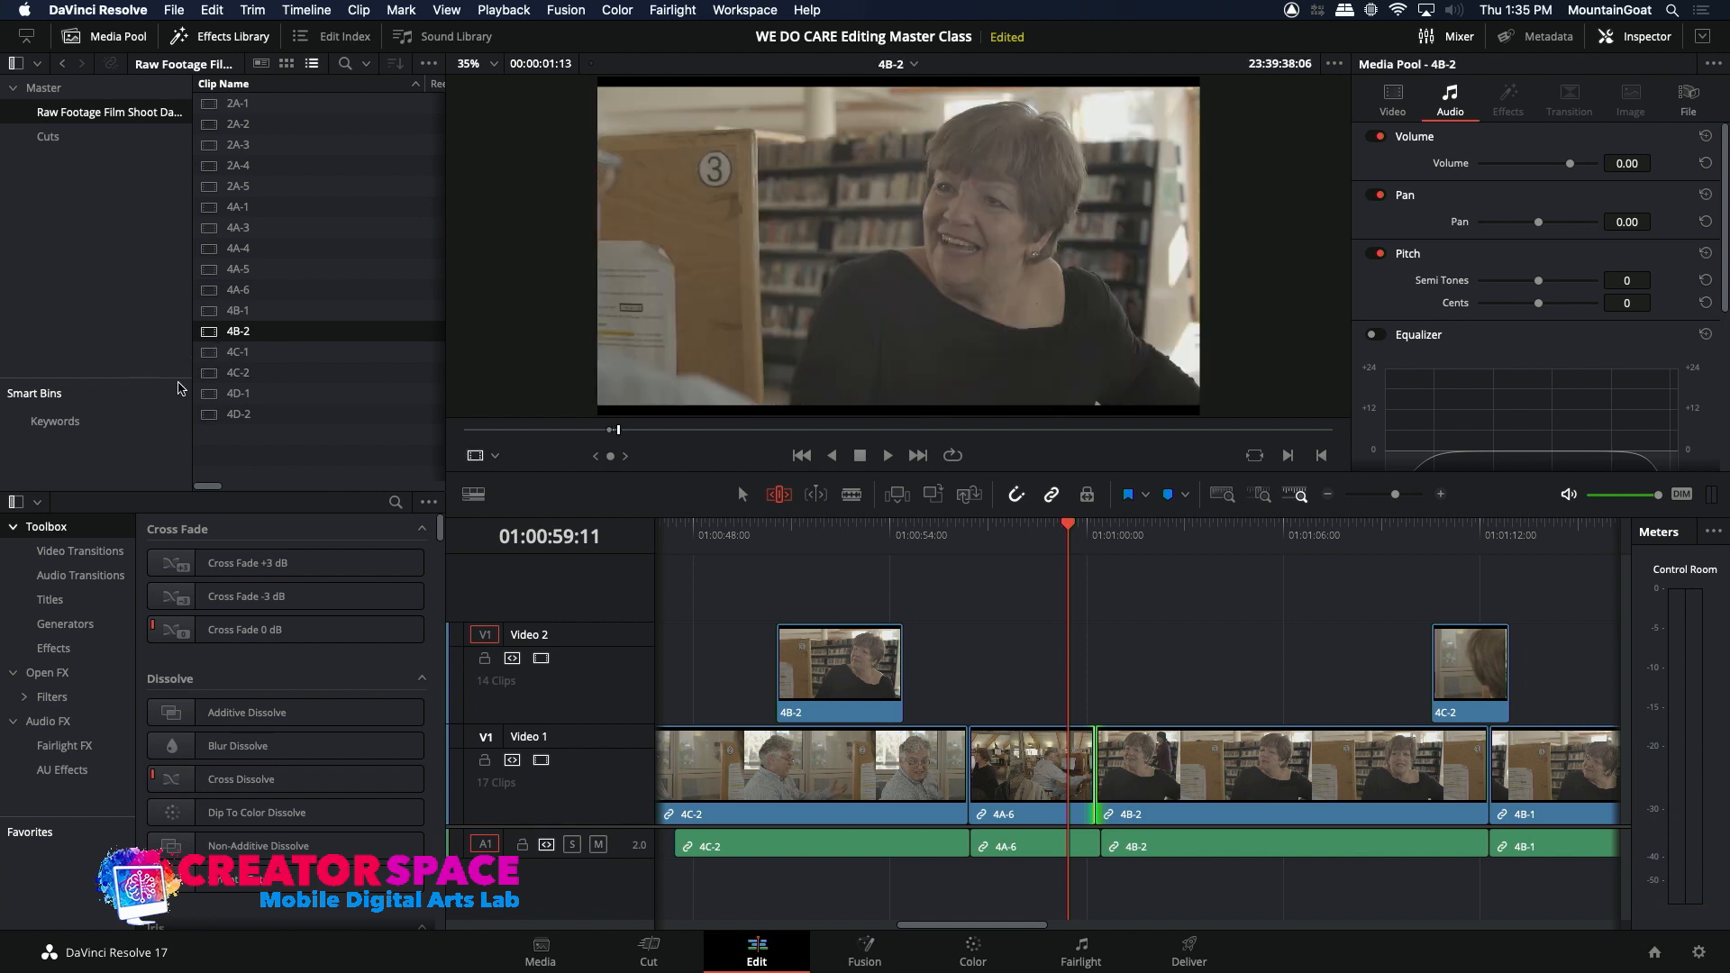
Step: Open the 4C-2 source clip and mark a range of 00:00:02:10 where the man looks down beside the numbered partition
double_click(216, 372)
mouse_move(725, 432)
mouse_down()
mouse_move(813, 449)
mouse_move(702, 439)
mouse_move(714, 447)
mouse_up()
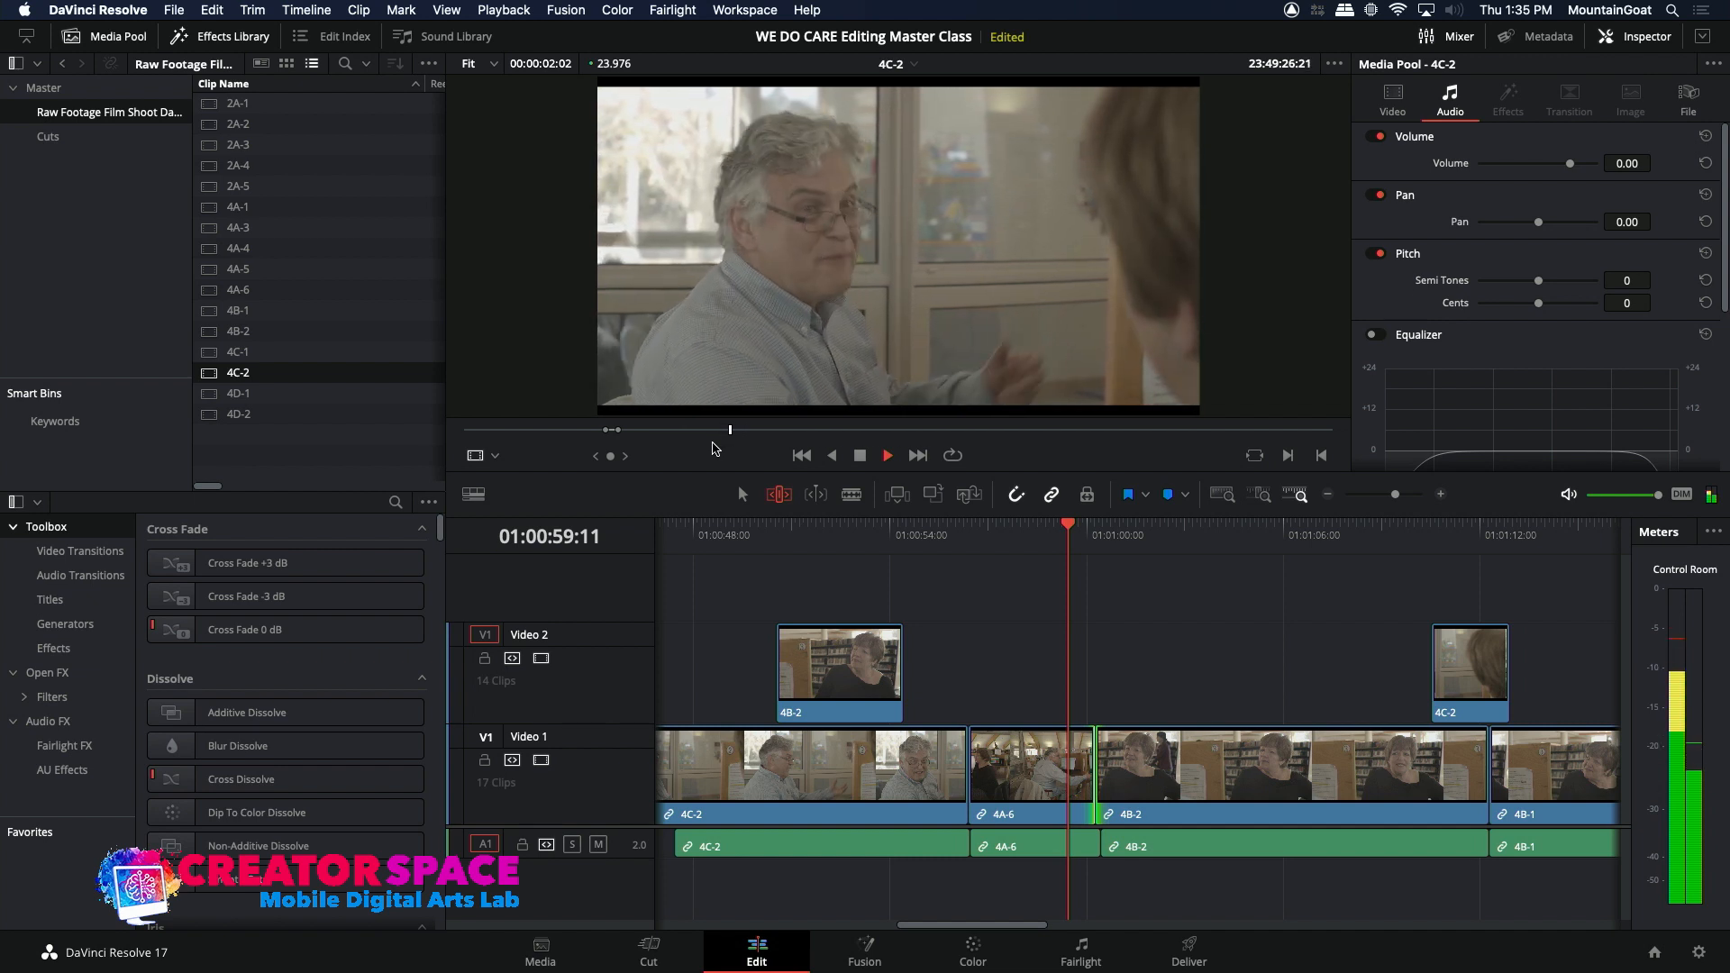
drag(740, 439, 767, 435)
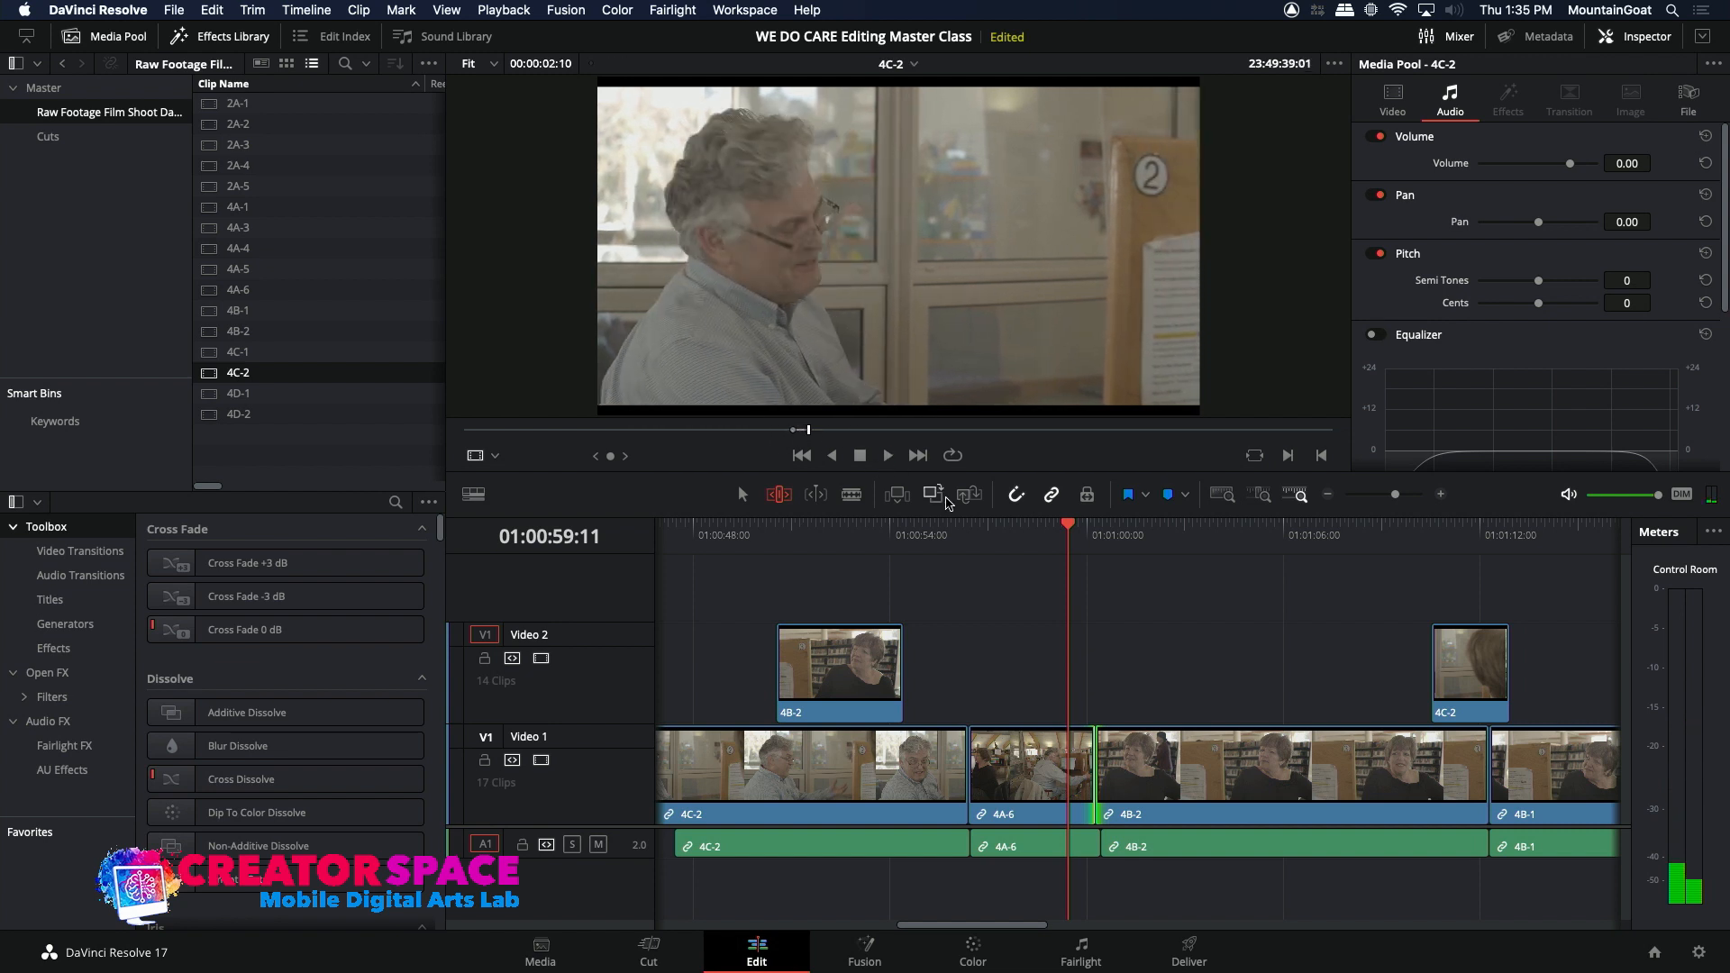
Step: Overwrite the marked 4C-2 range without audio onto Video 2 at 01:00:59:11, then play across it
click(487, 845)
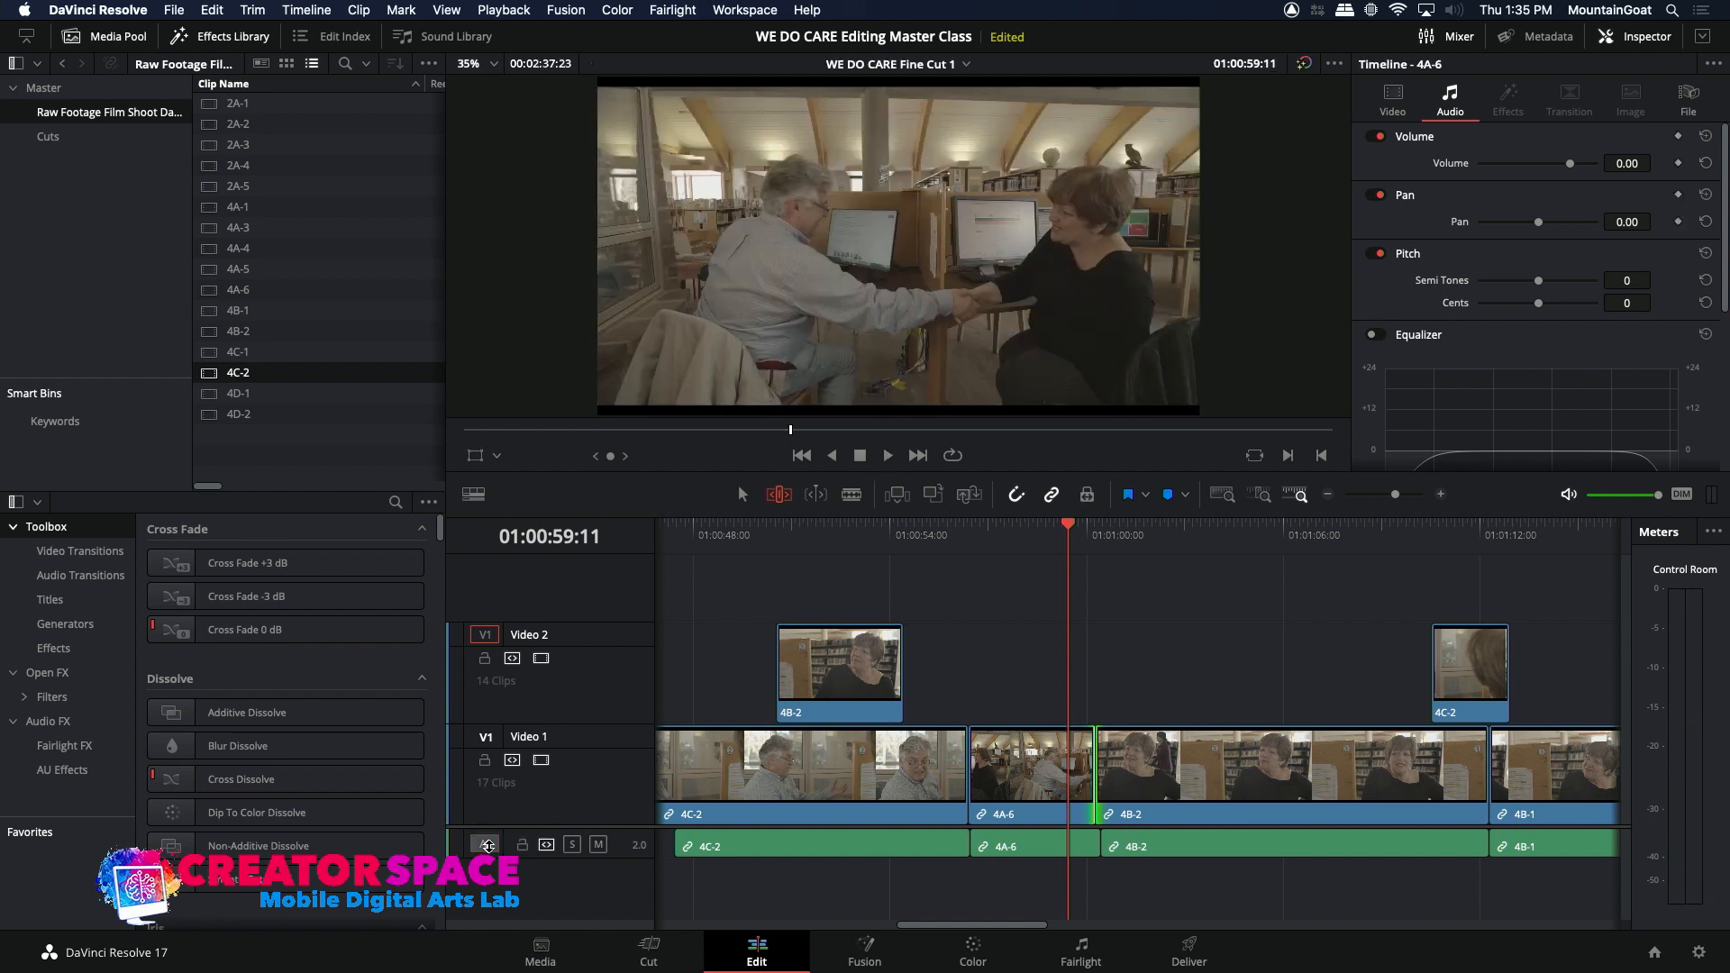
click(932, 497)
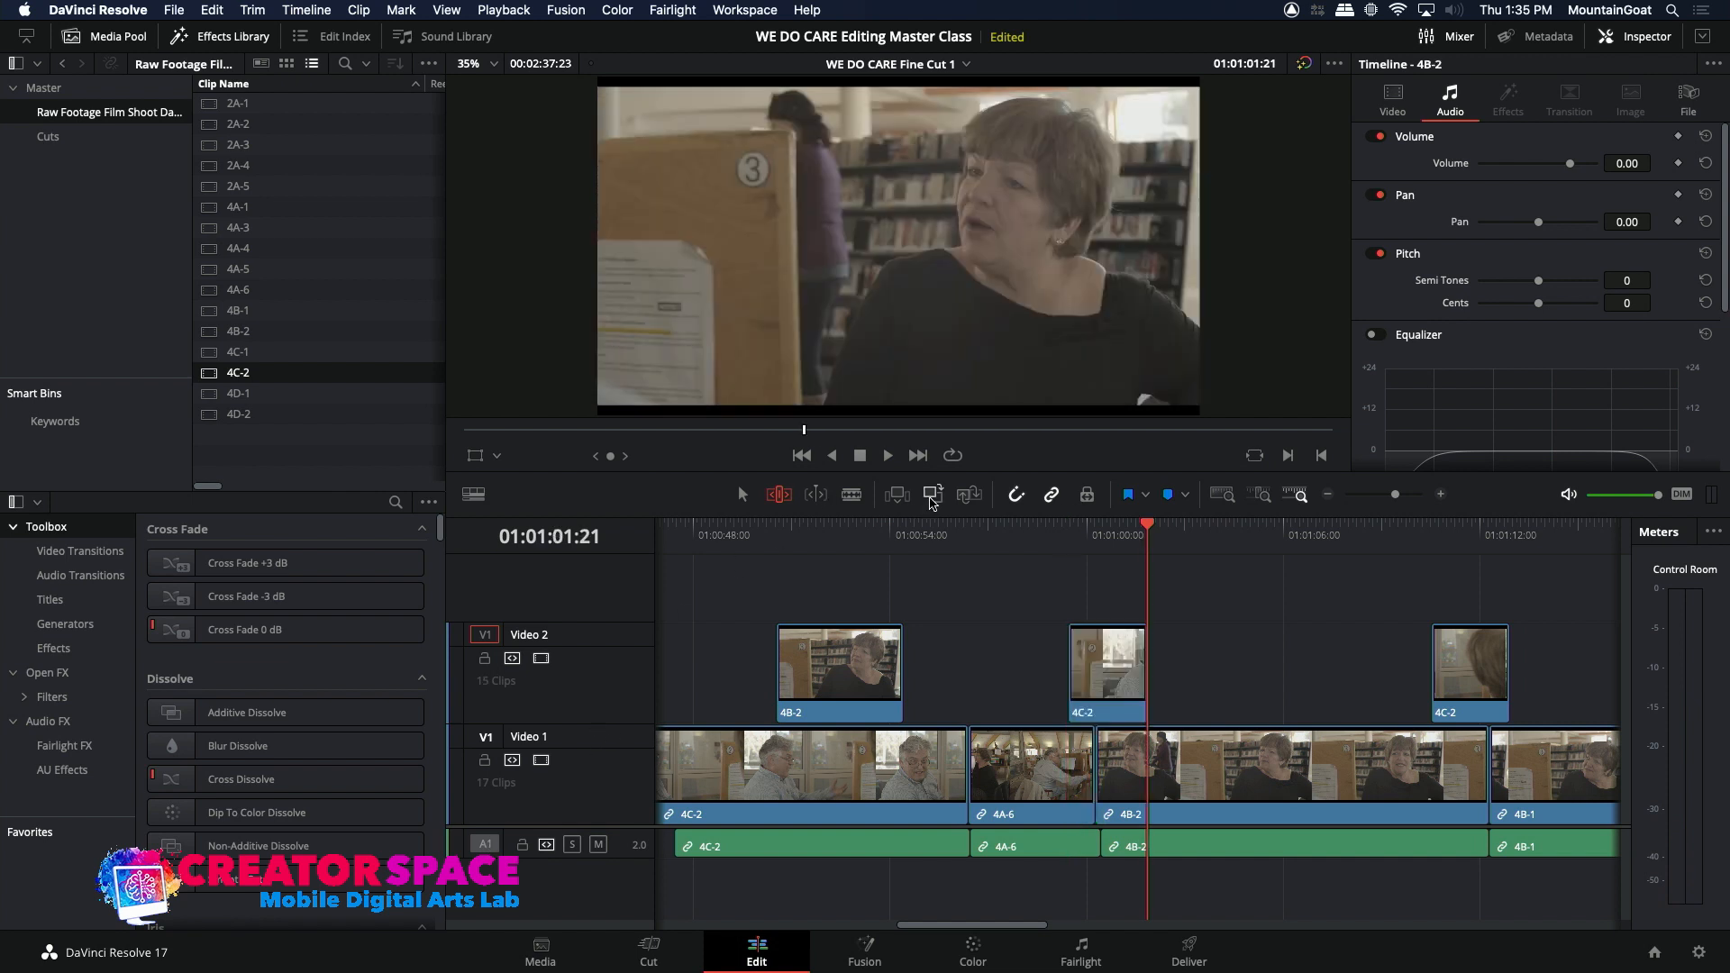
click(1042, 537)
key(space)
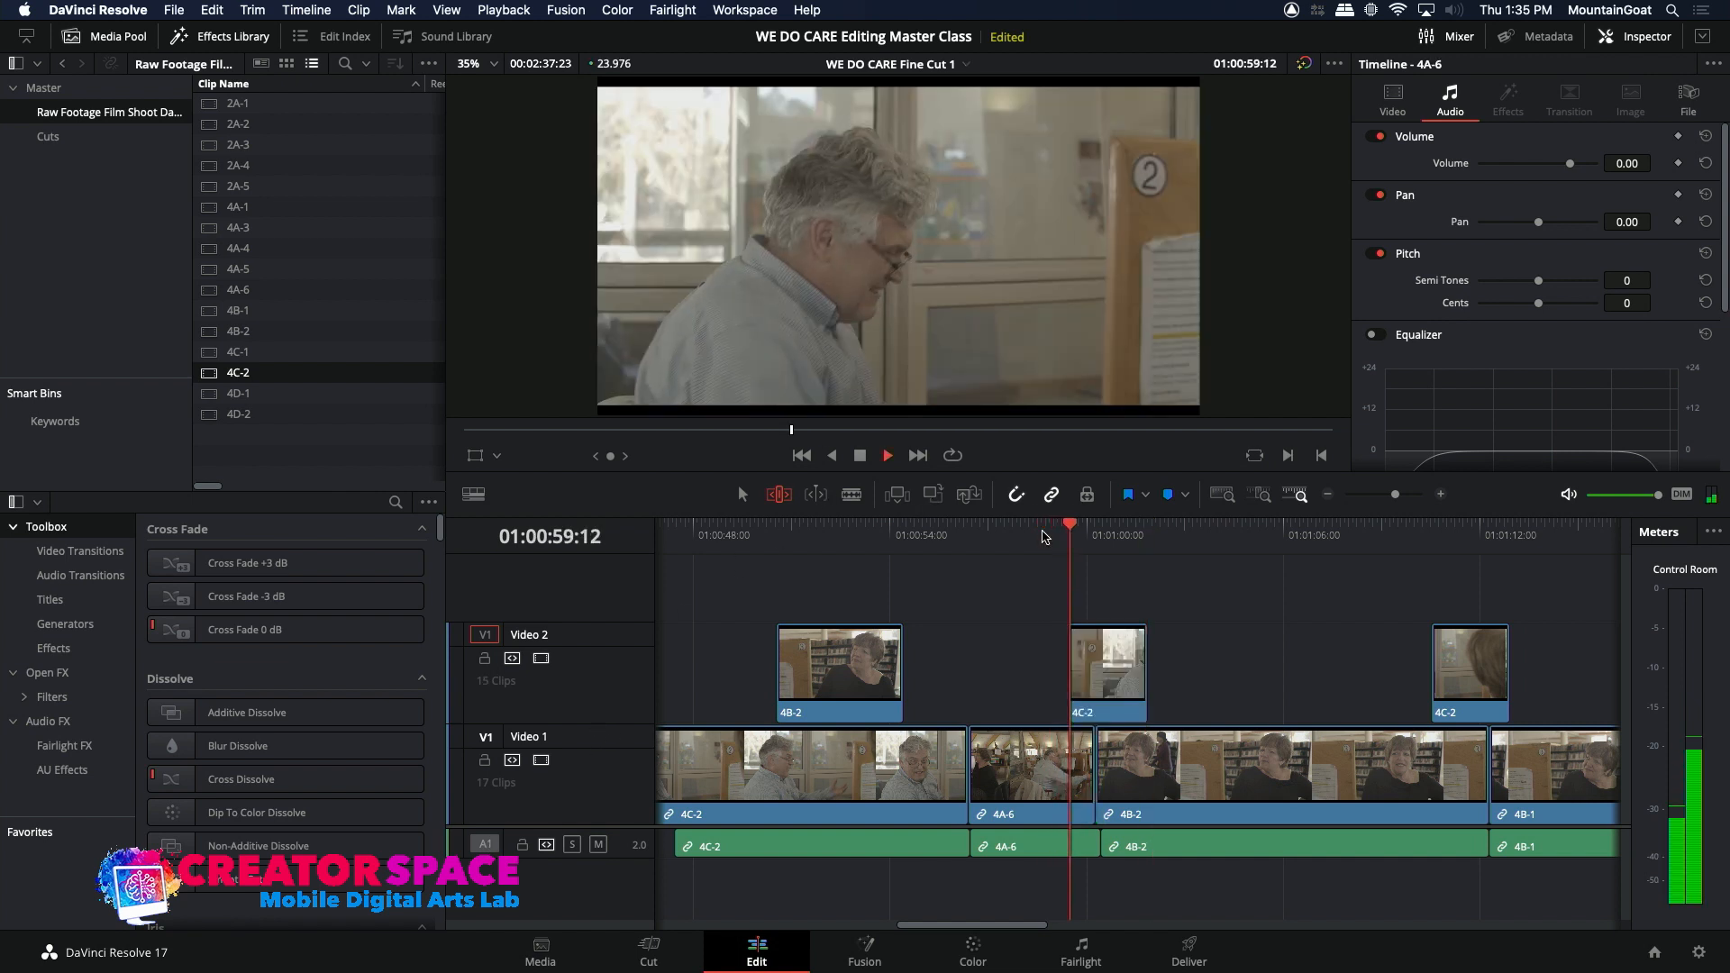
Step: Nudge the new 4C-2 clip on Video 2 slightly later over the 4A-6 to 4B-2 cut and park the playhead at 01:00:58:22
click(1092, 669)
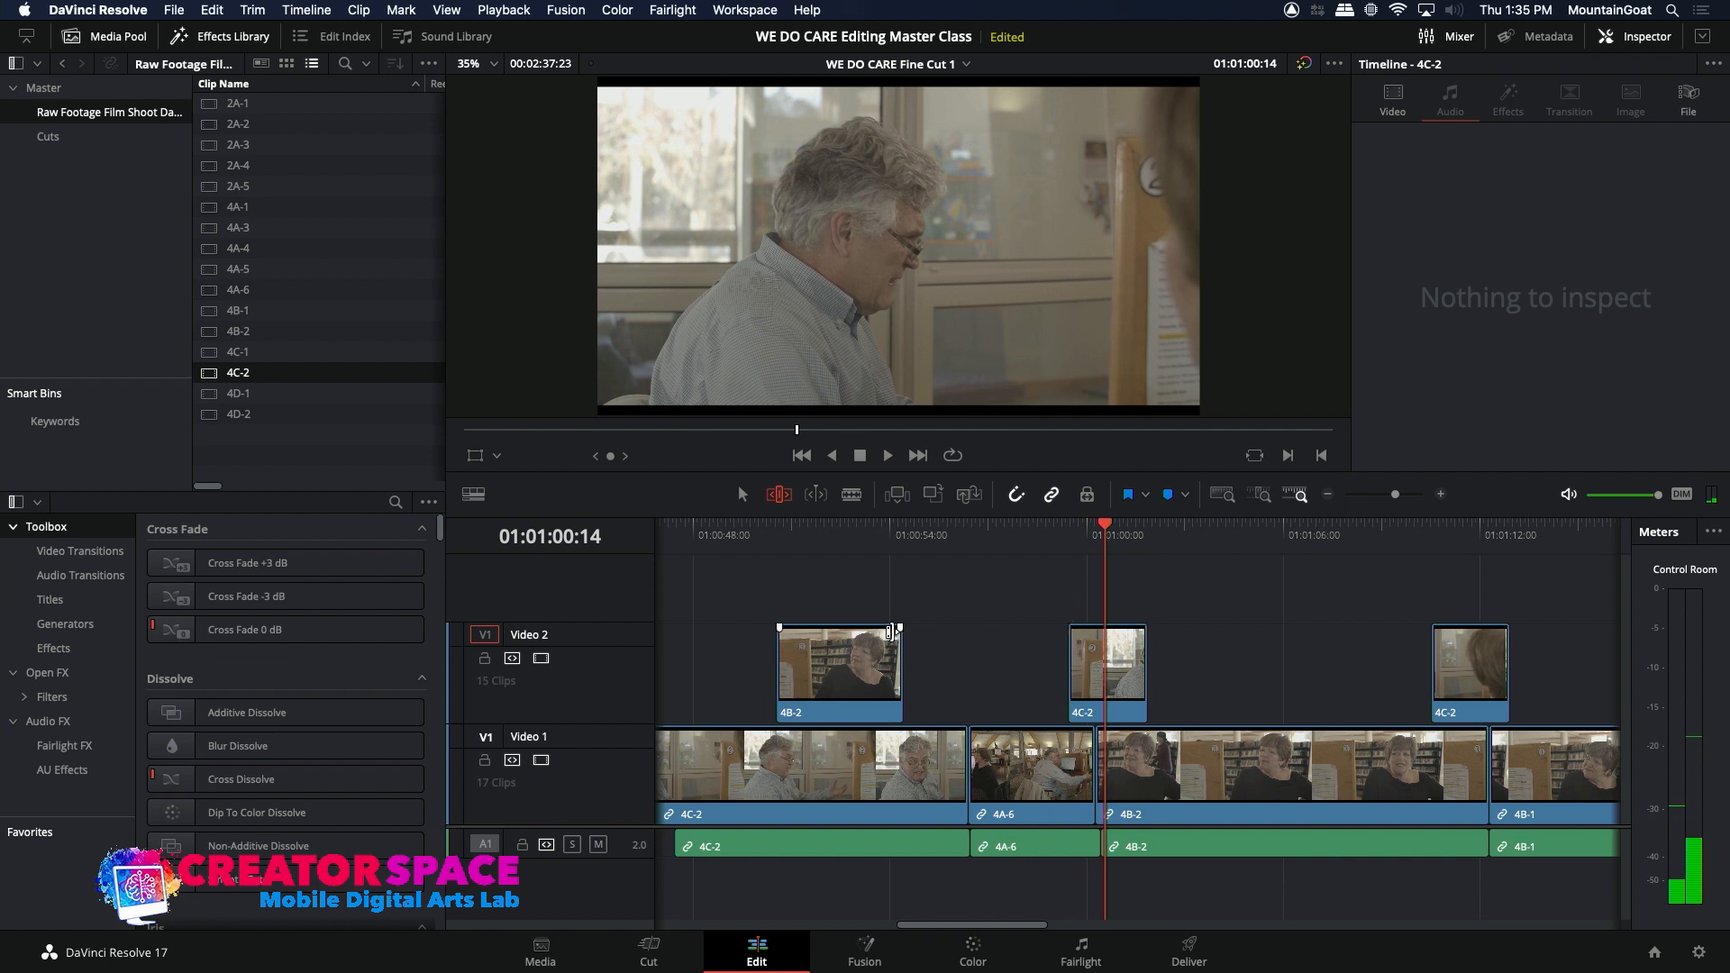
click(1120, 667)
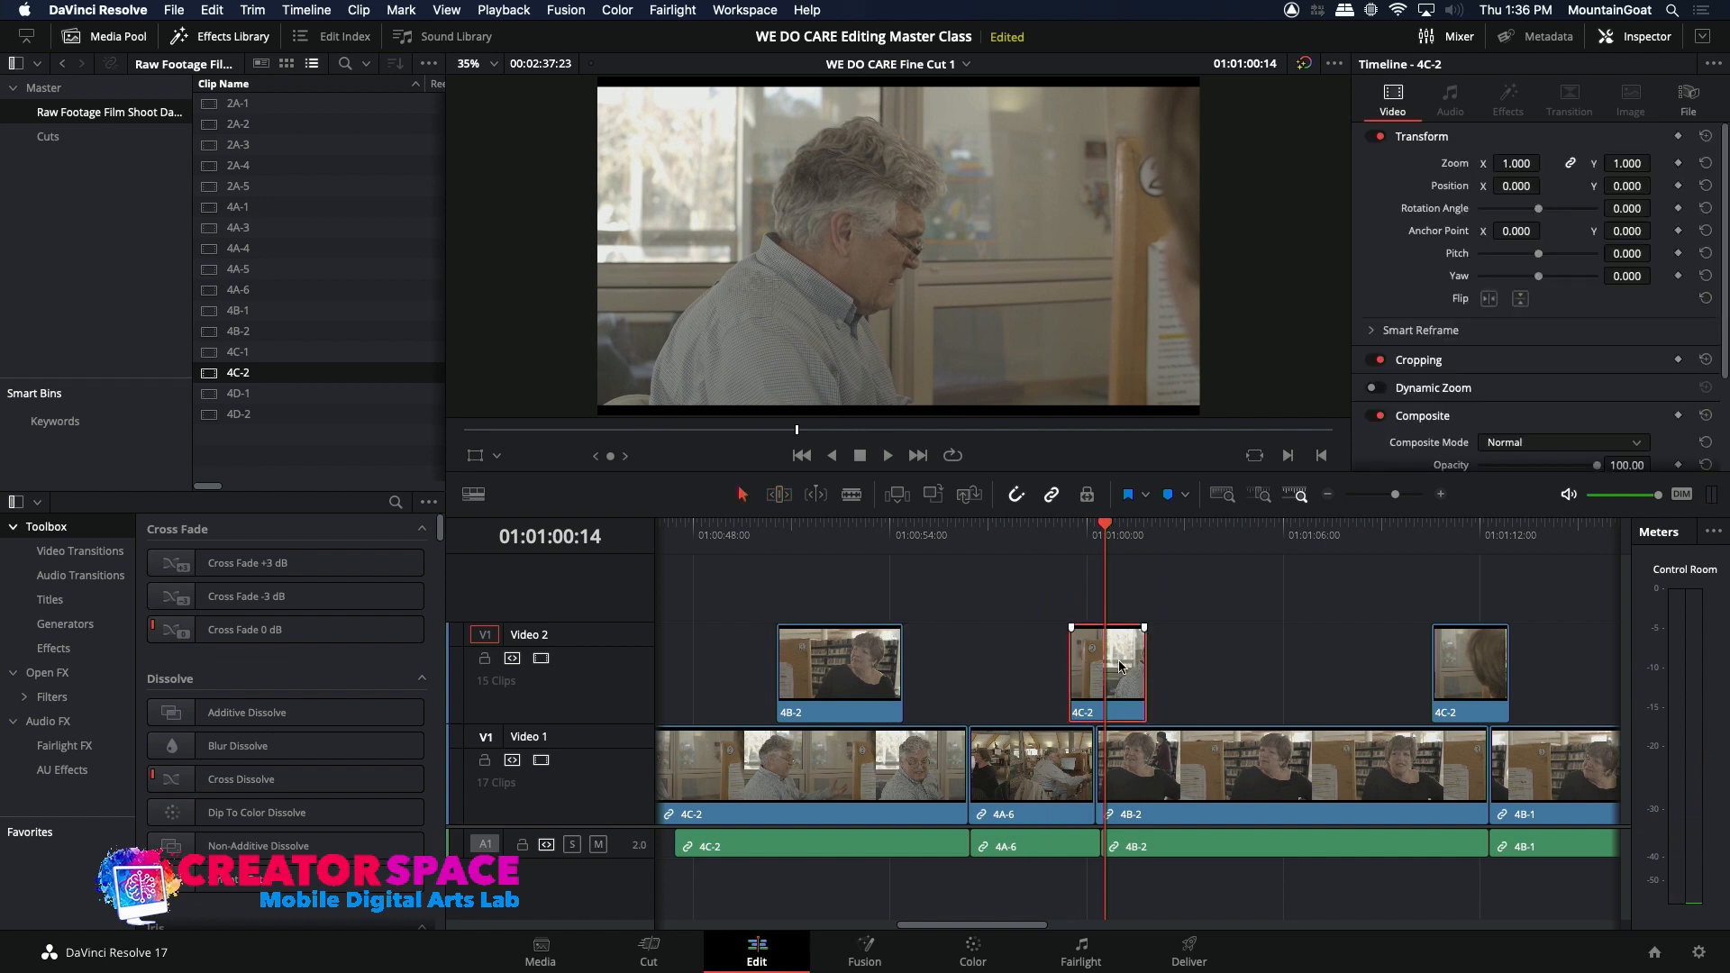
key(period)
key(period)
key(period)
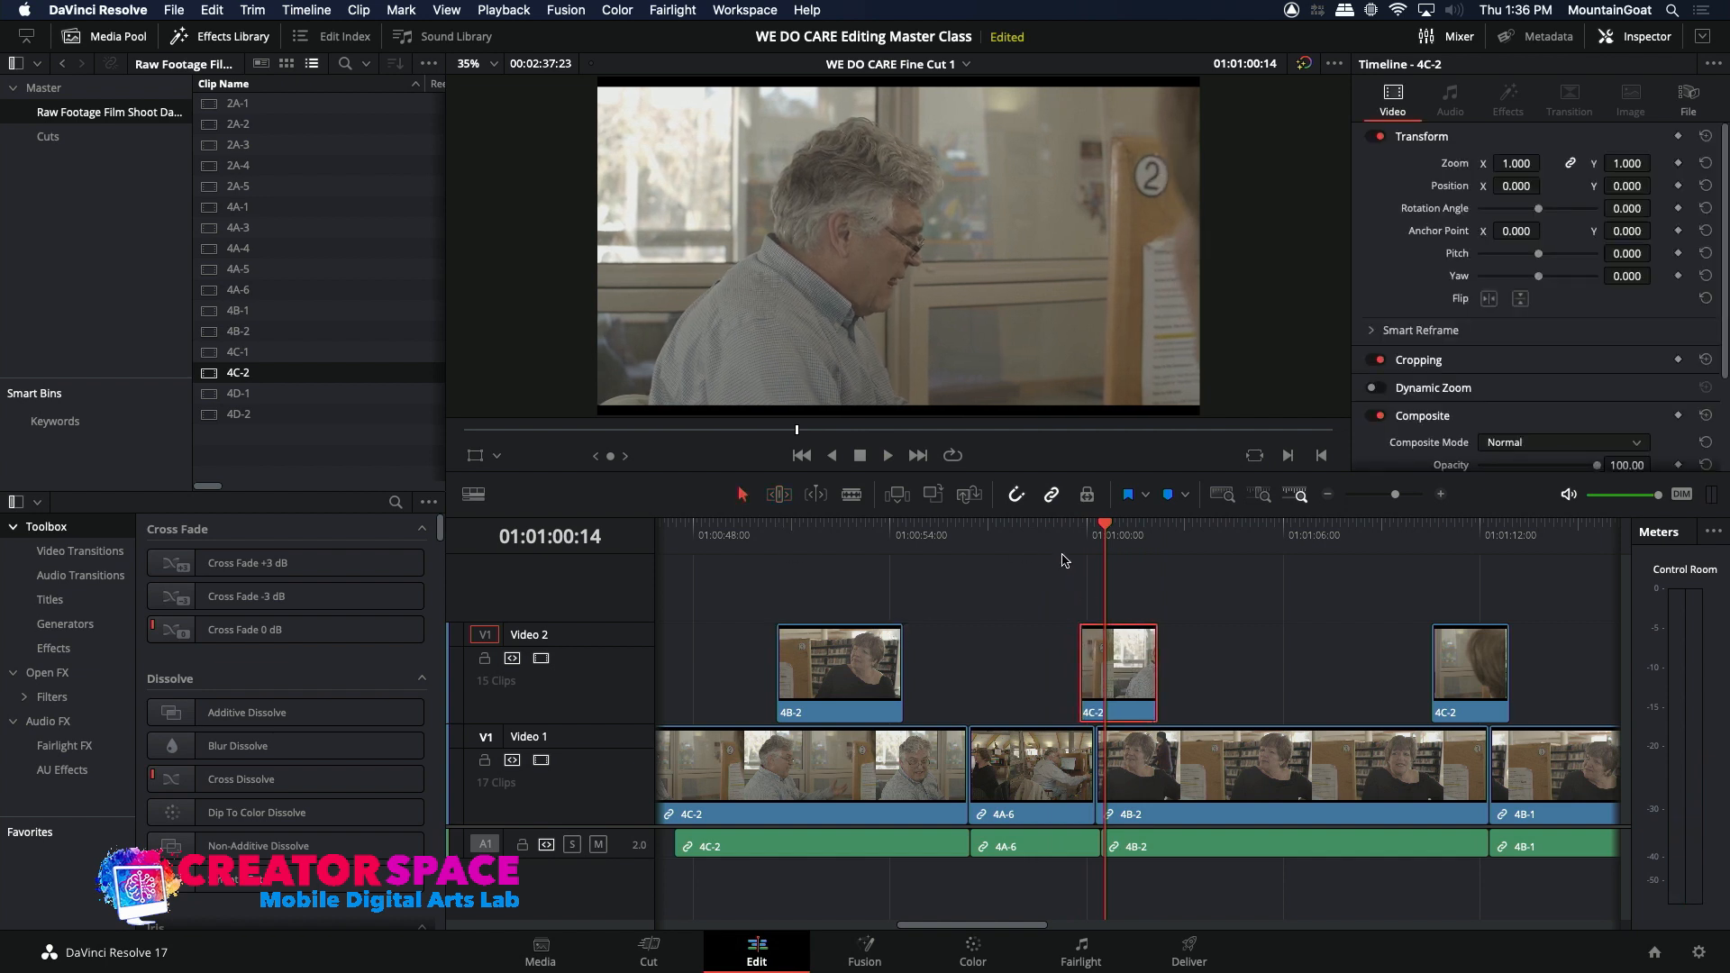
click(1052, 531)
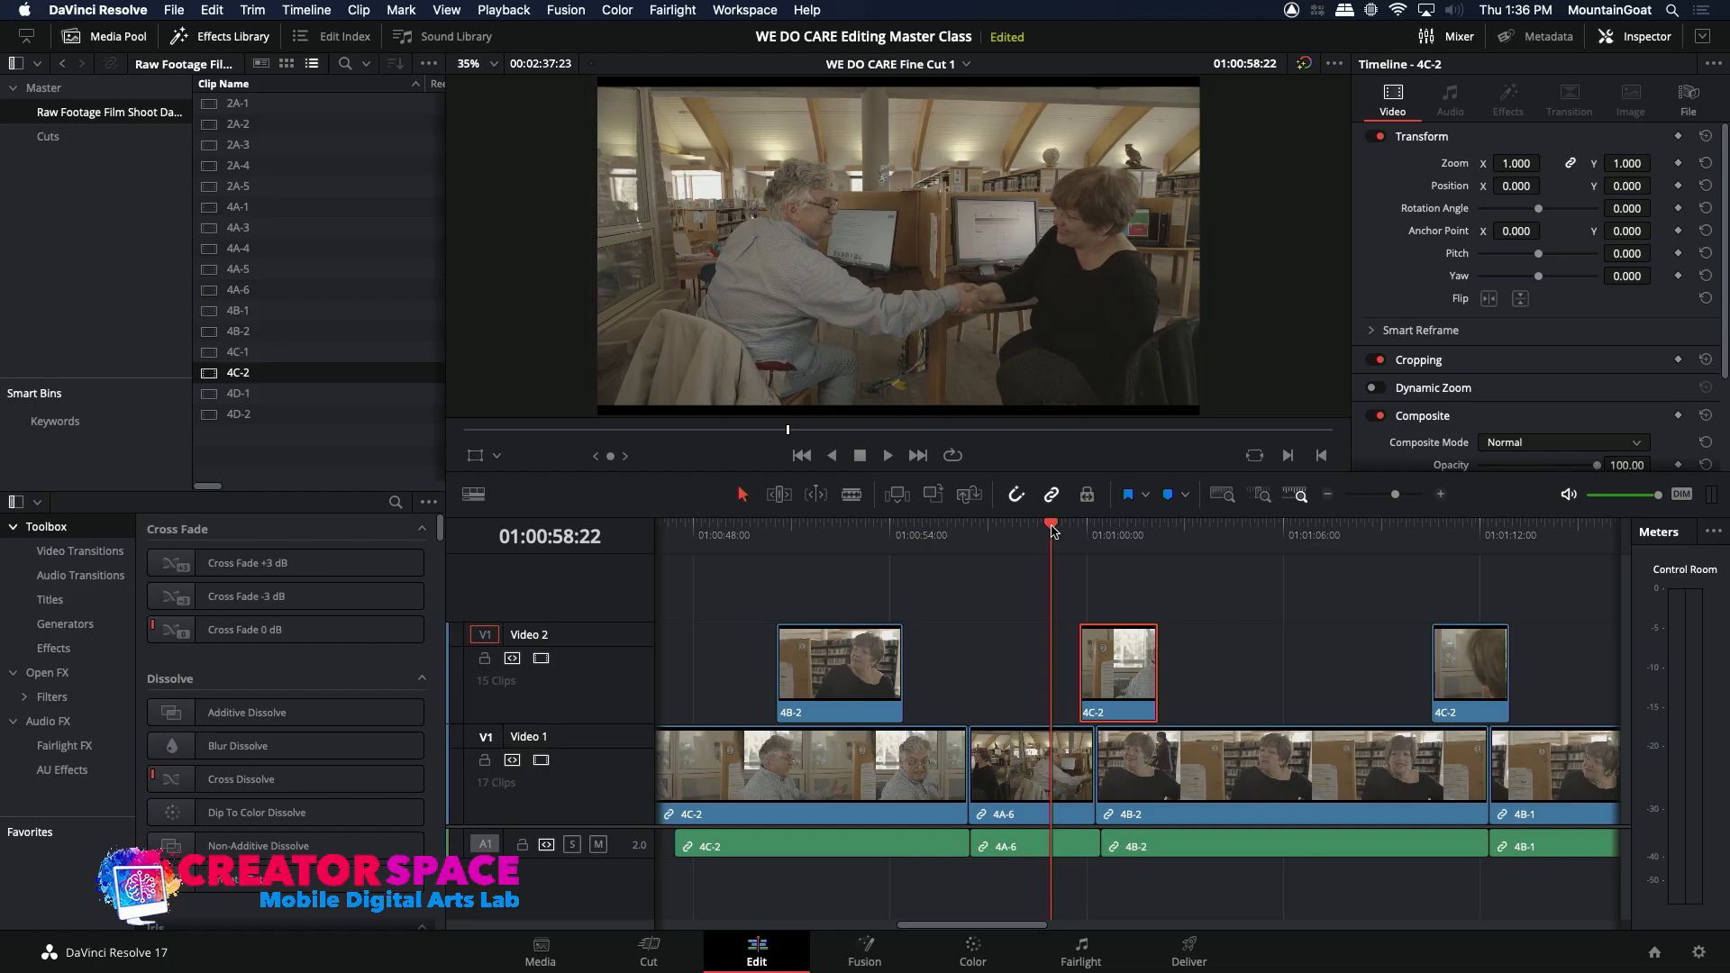
Step: Play across the new 4C-2 clip on Video 2 from 01:00:58:17, then extend its end over the 4B-2 shot to about 01:01:05
drag(1049, 527, 1044, 527)
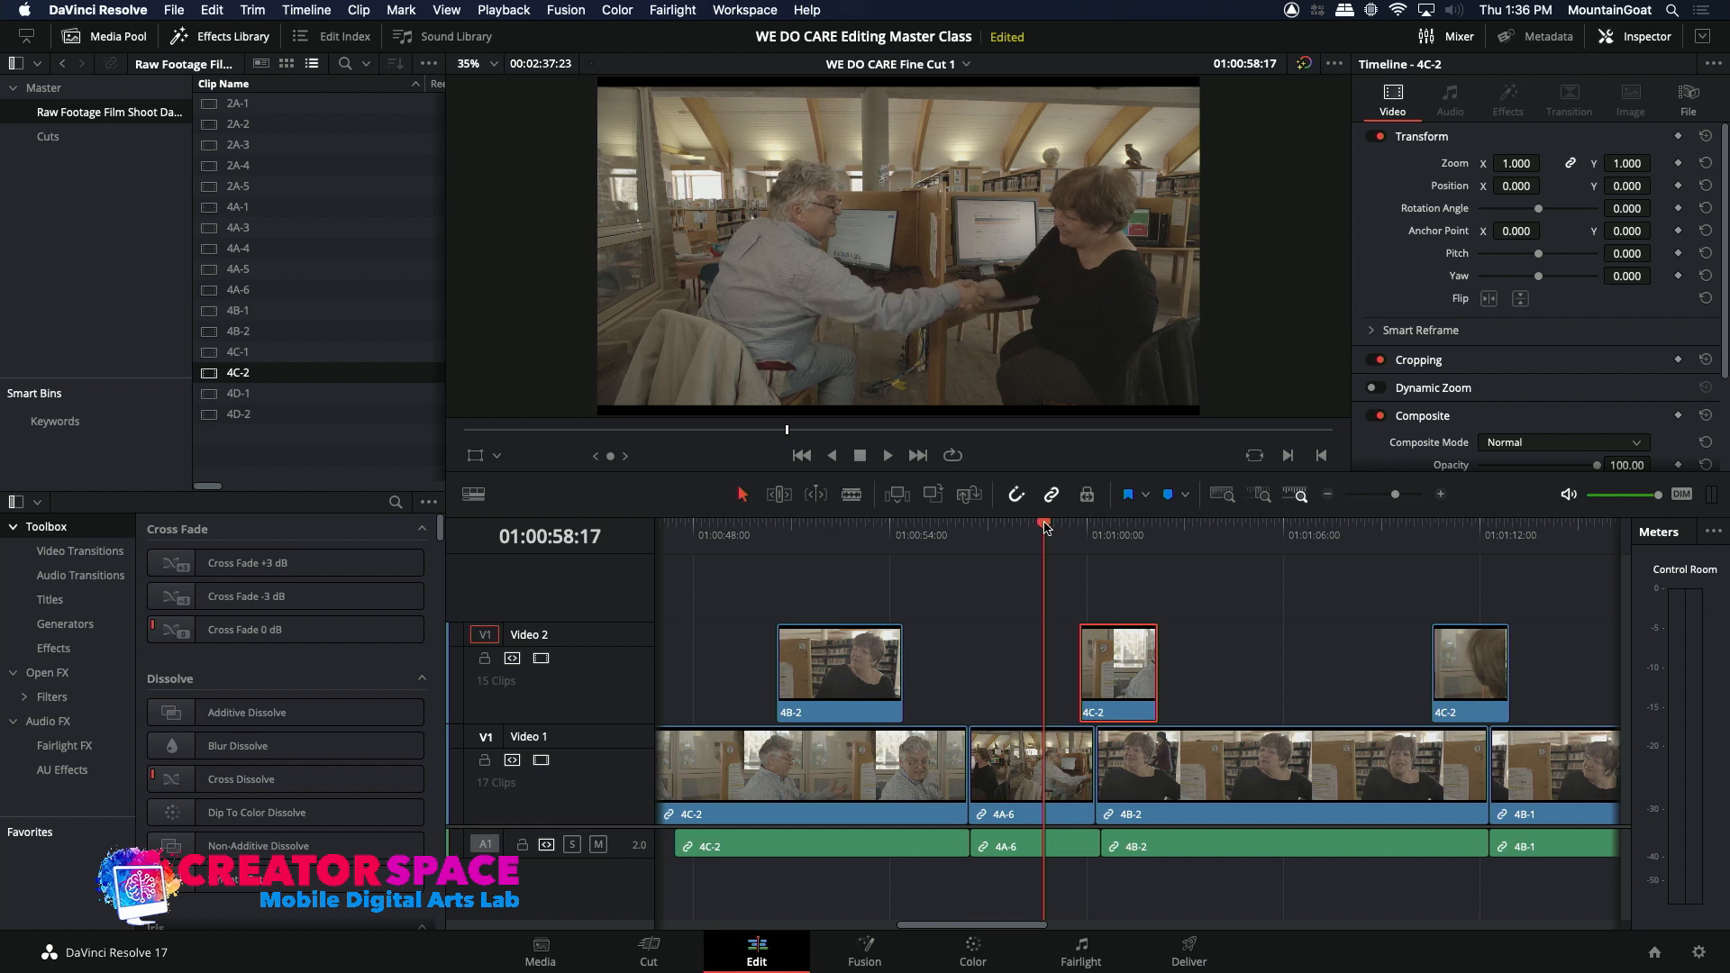
key(space)
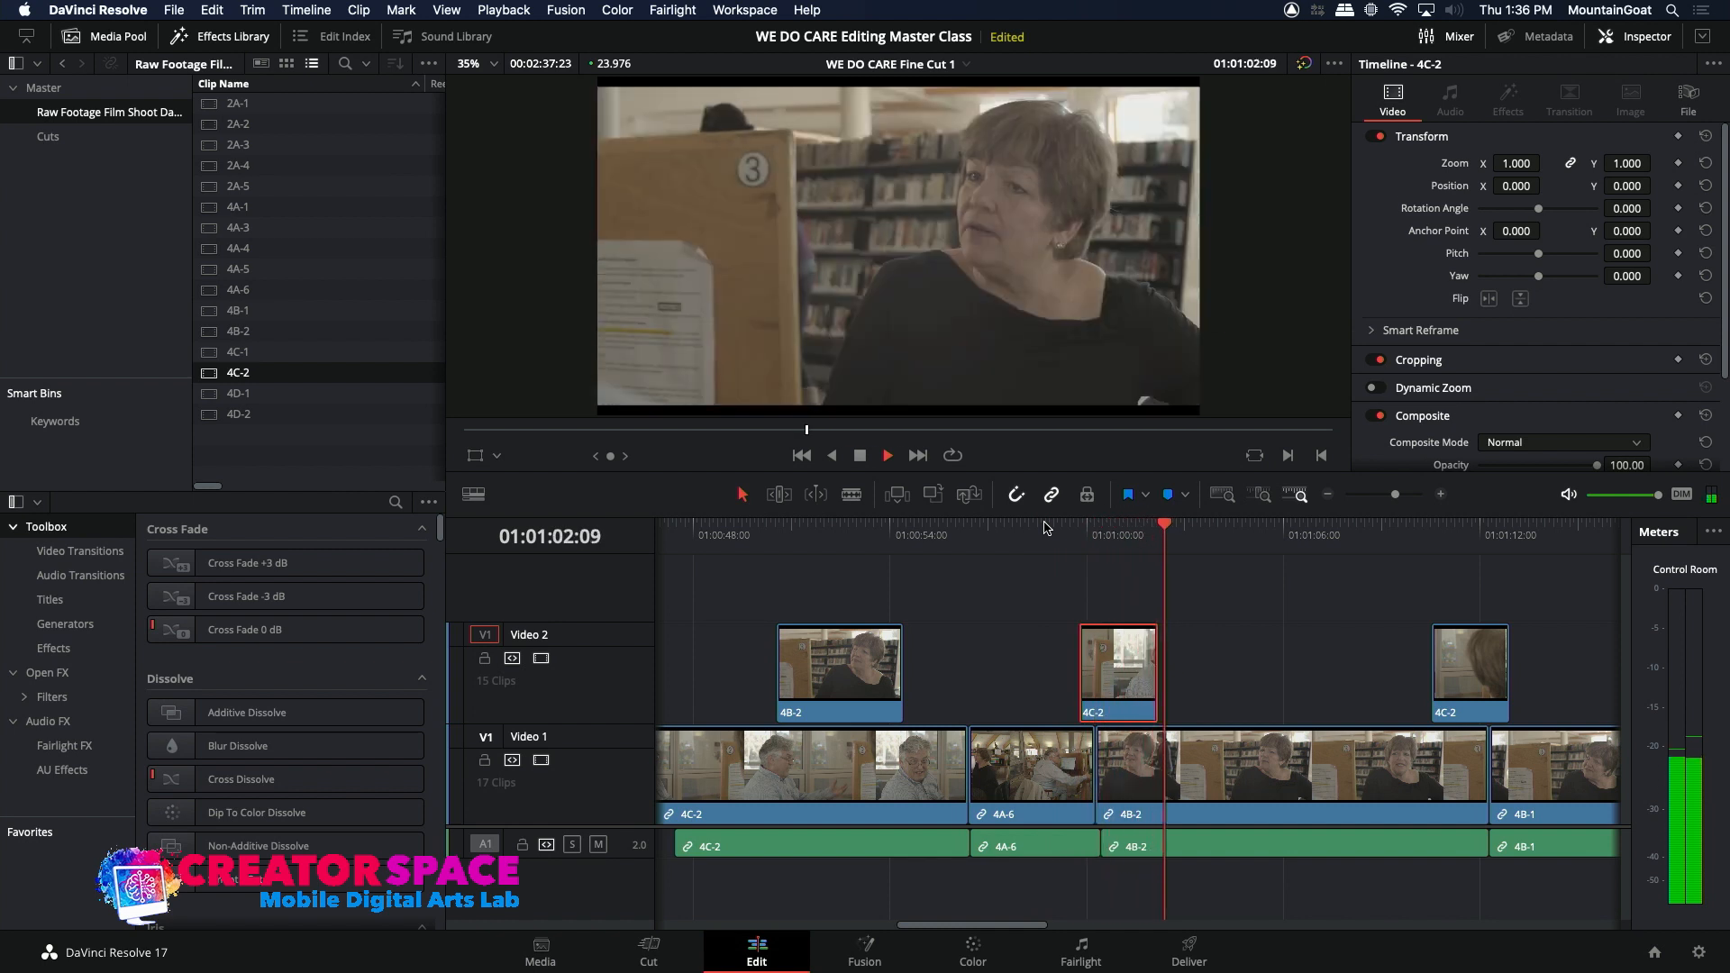
key(space)
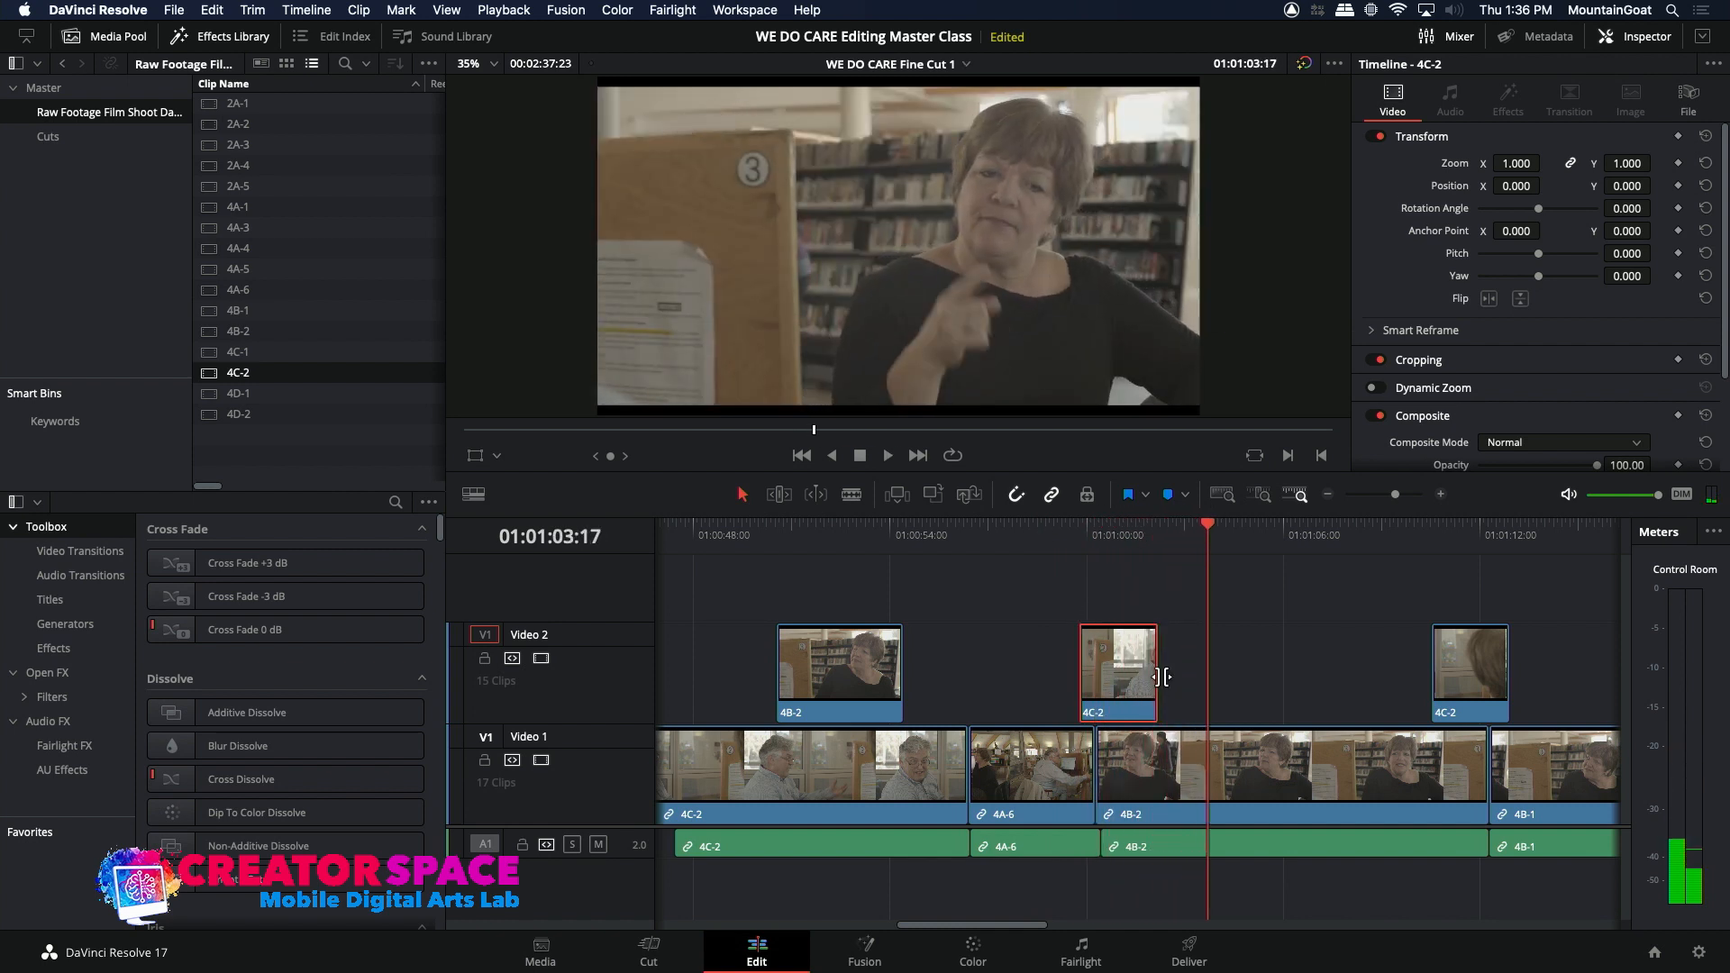
drag(1160, 676, 1191, 685)
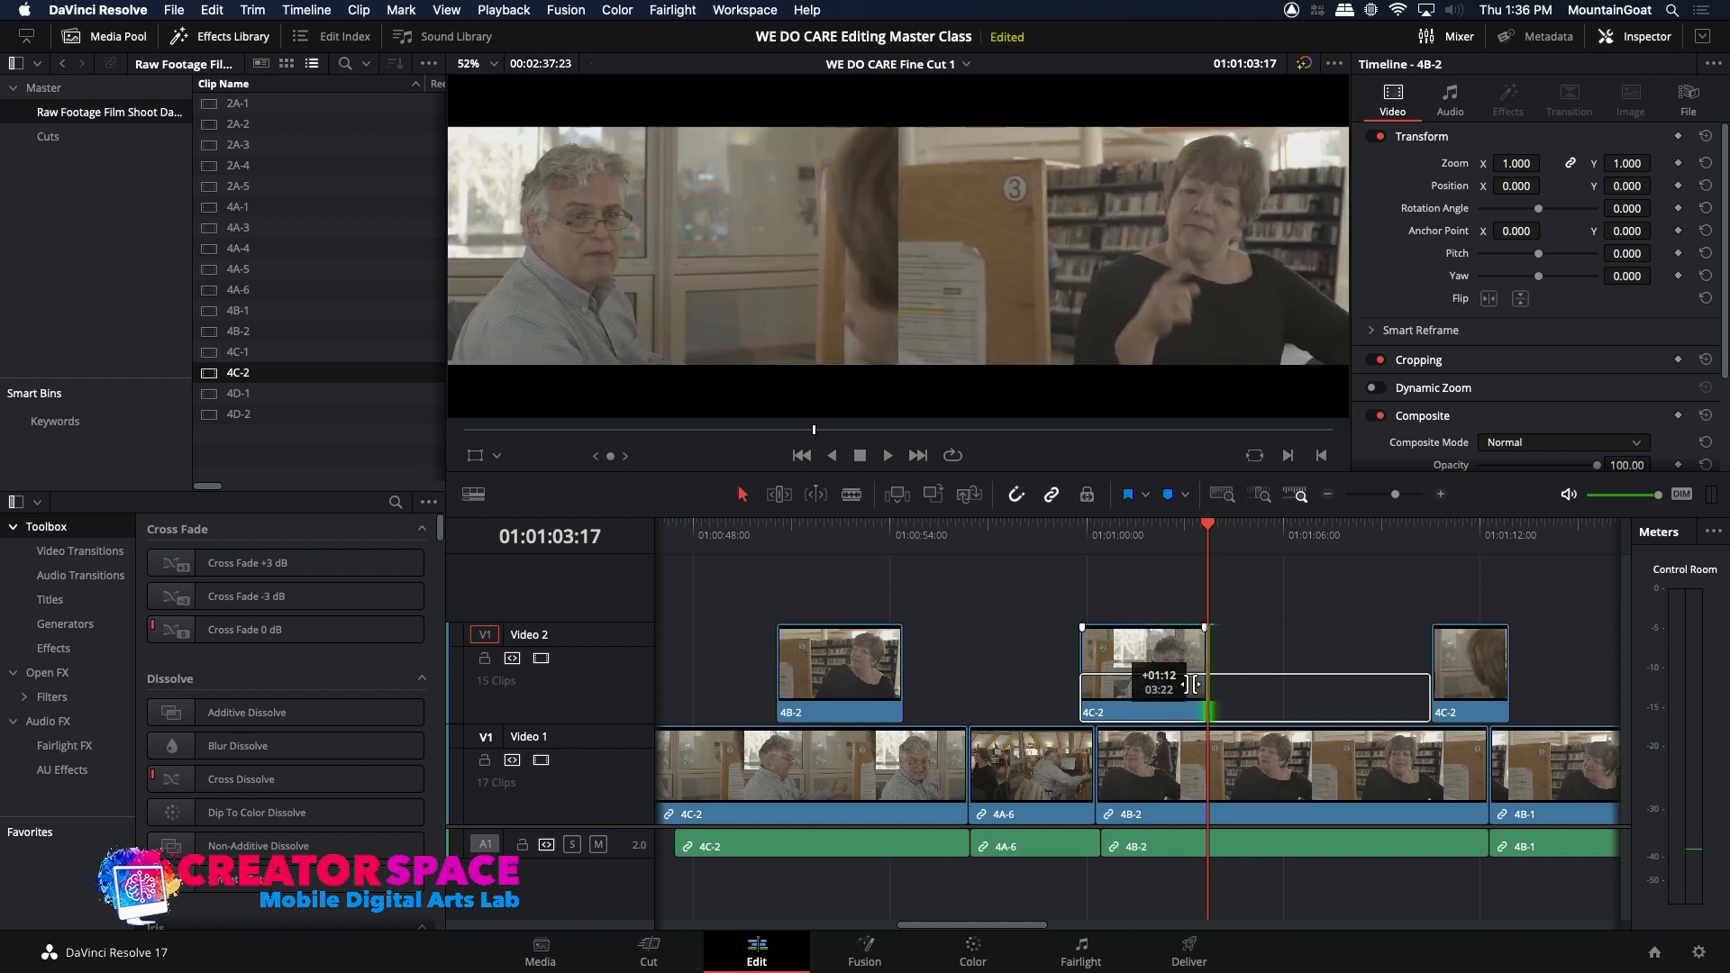
drag(1225, 685, 1258, 686)
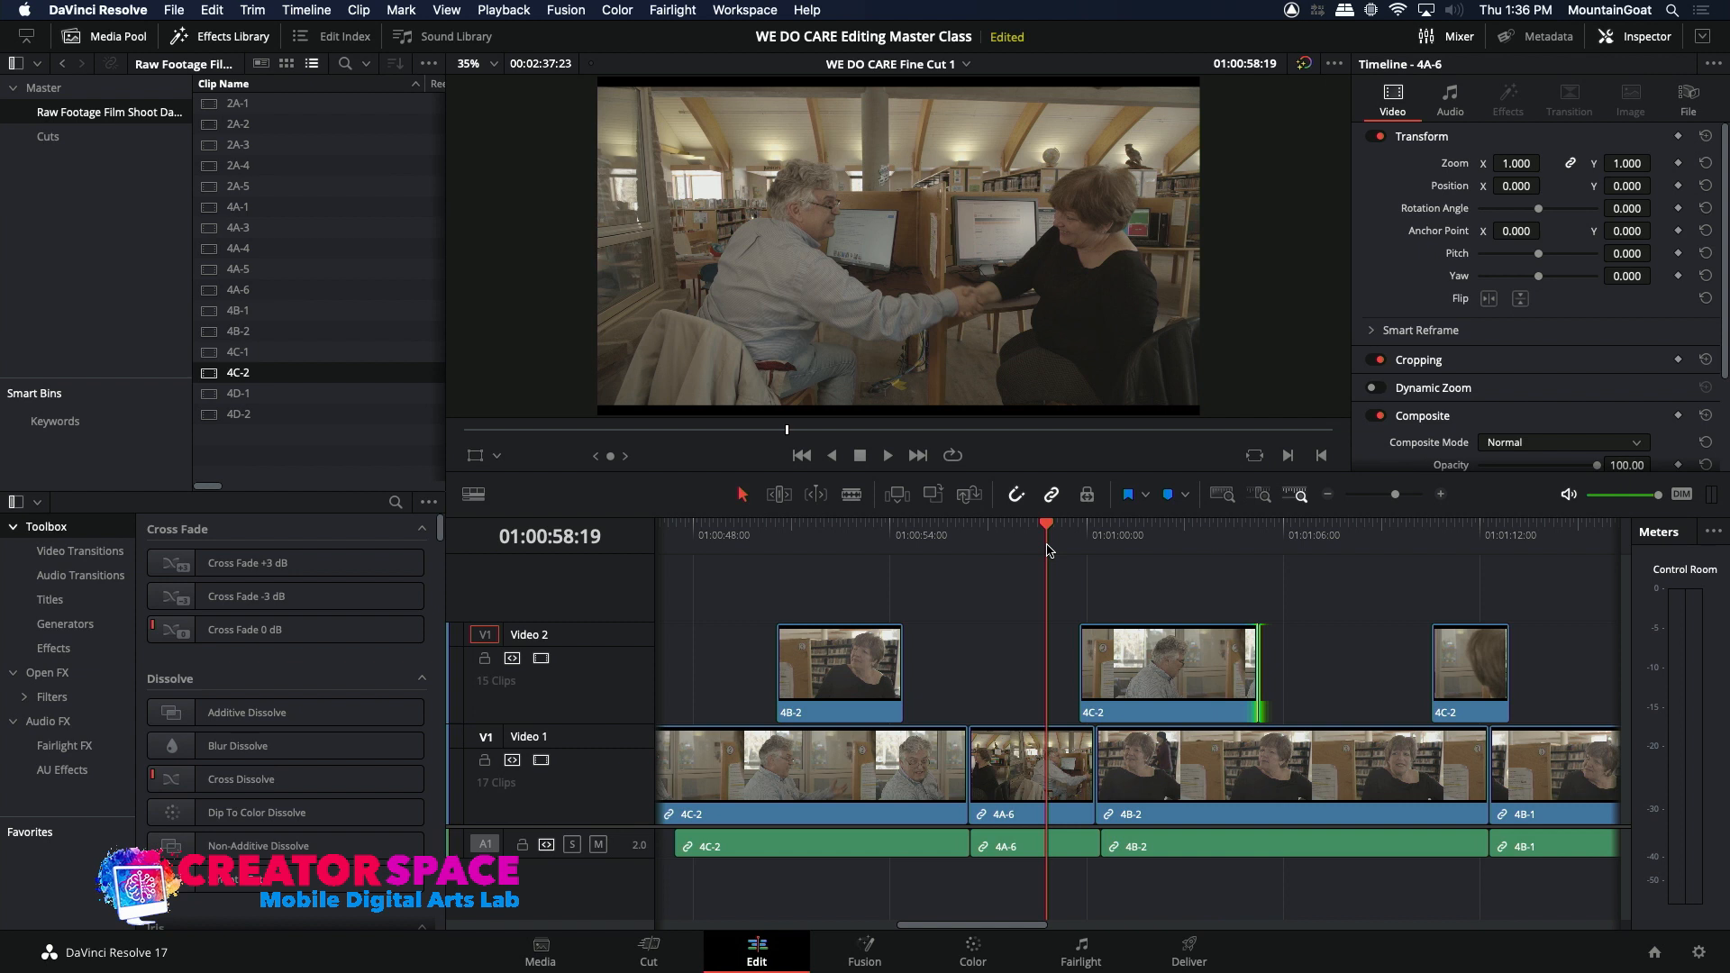
Step: Review the extended 4C-2 clip and the following shots, stopping on the smiling woman in 4B-1 at 01:01:15:12
key(space)
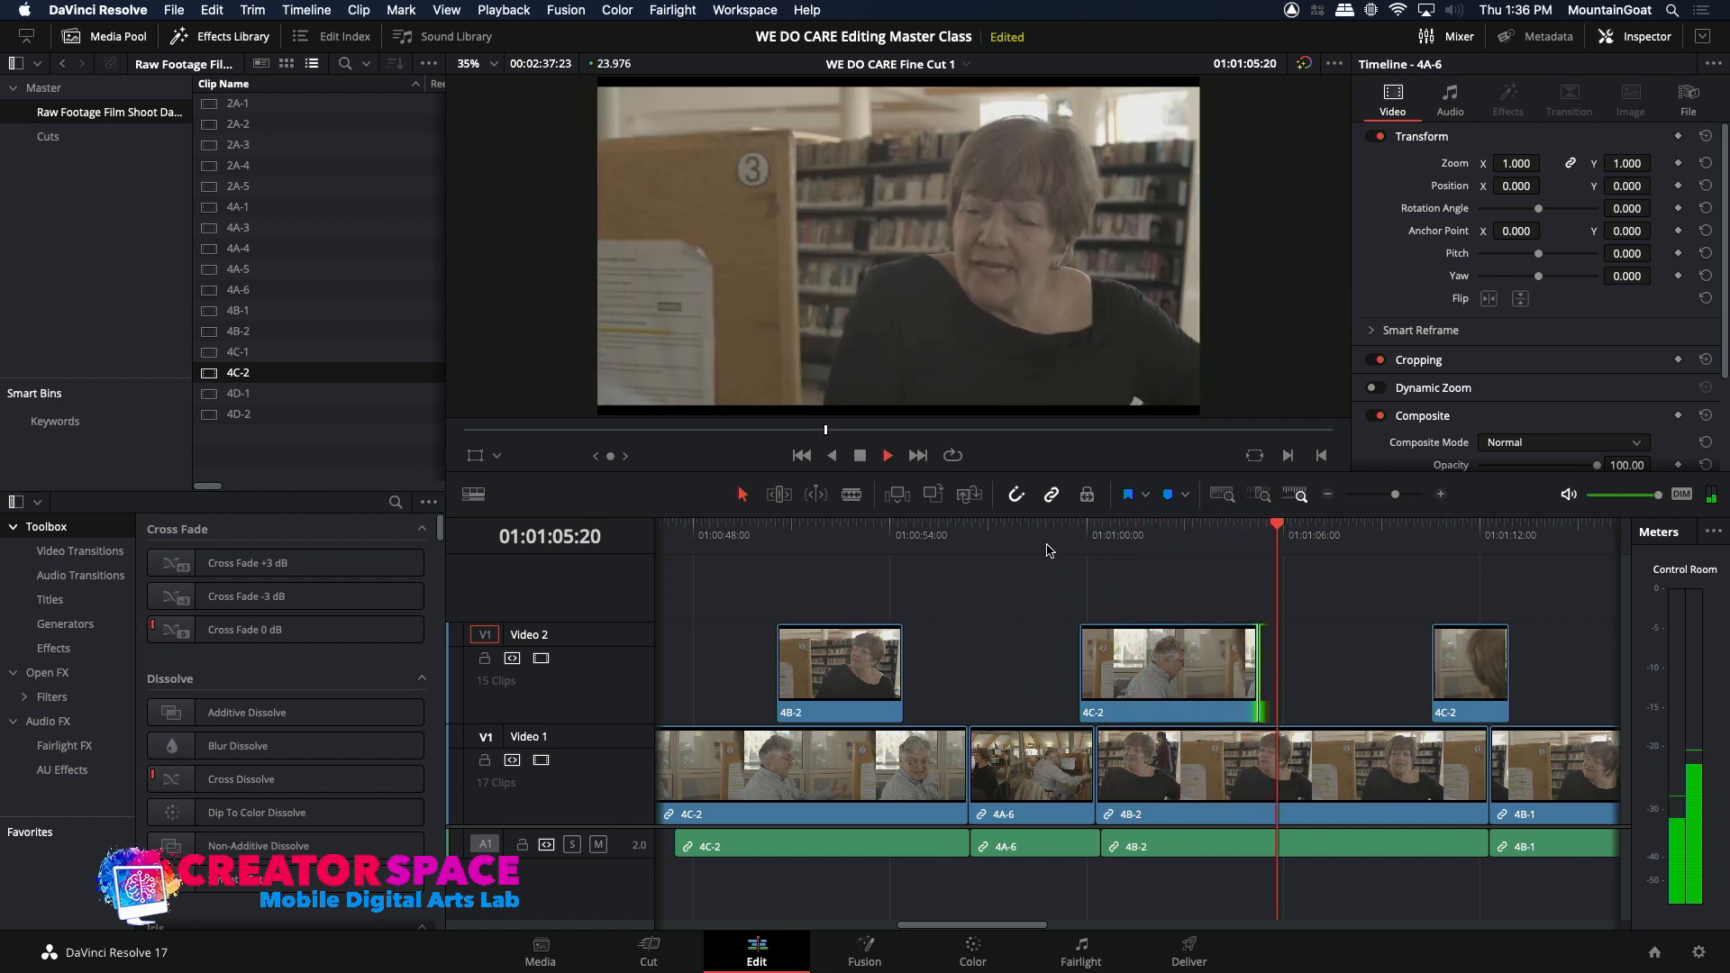
click(1163, 550)
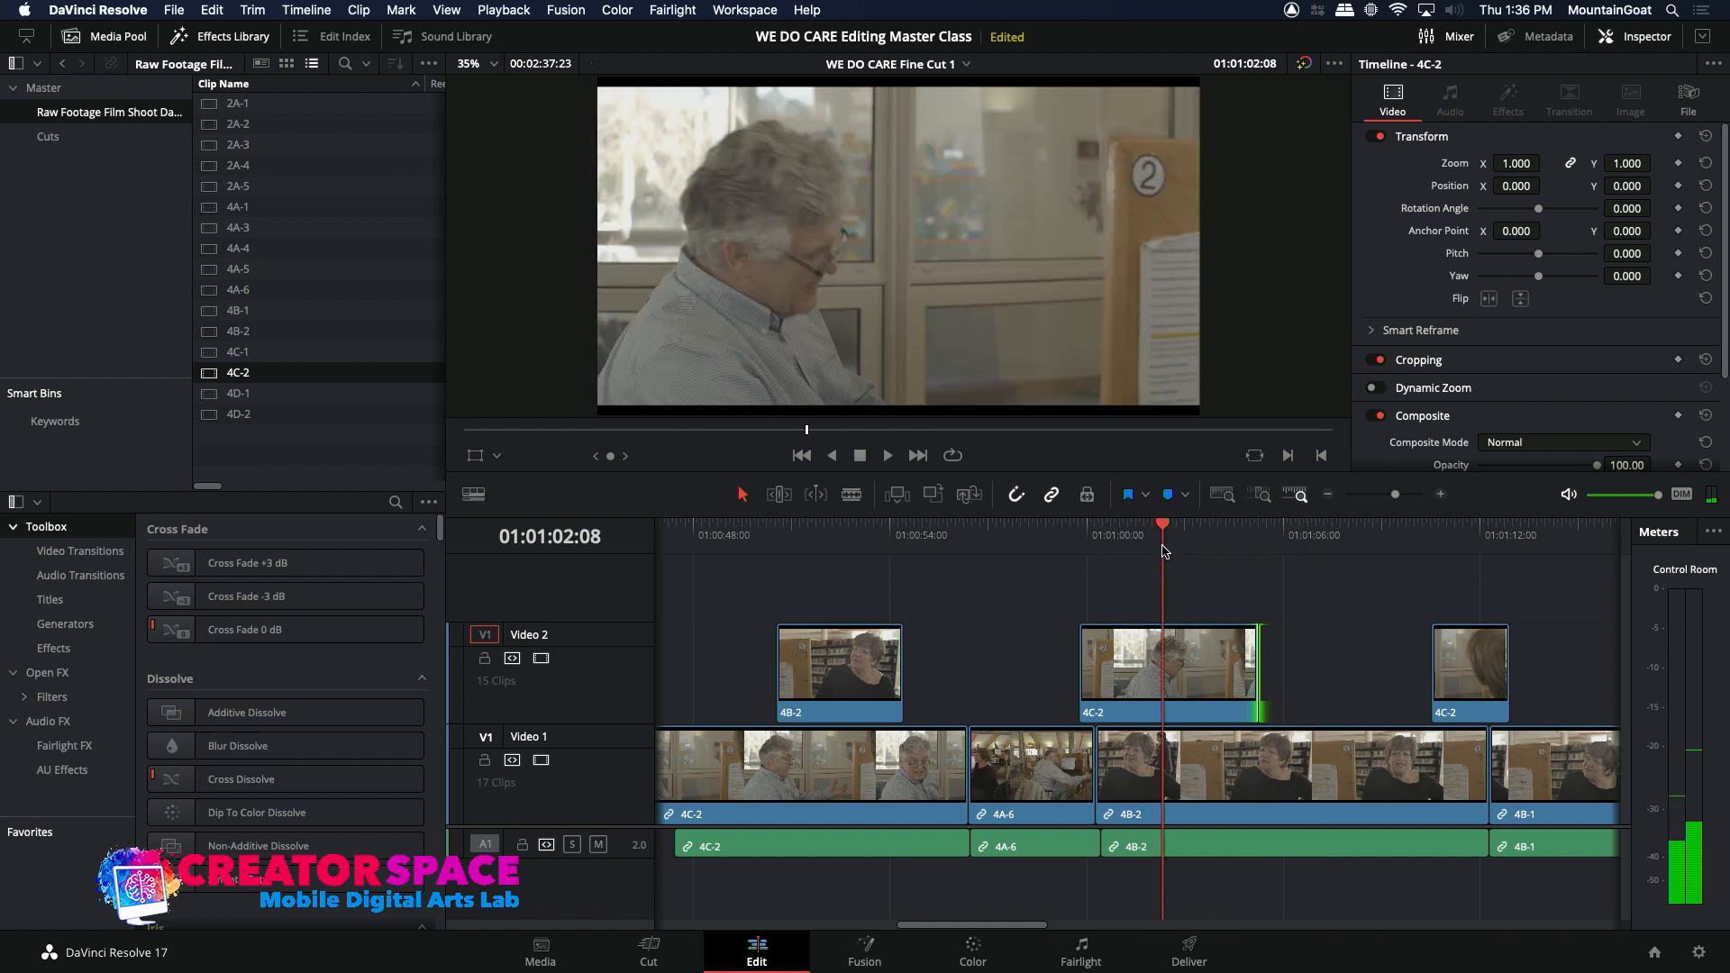
key(space)
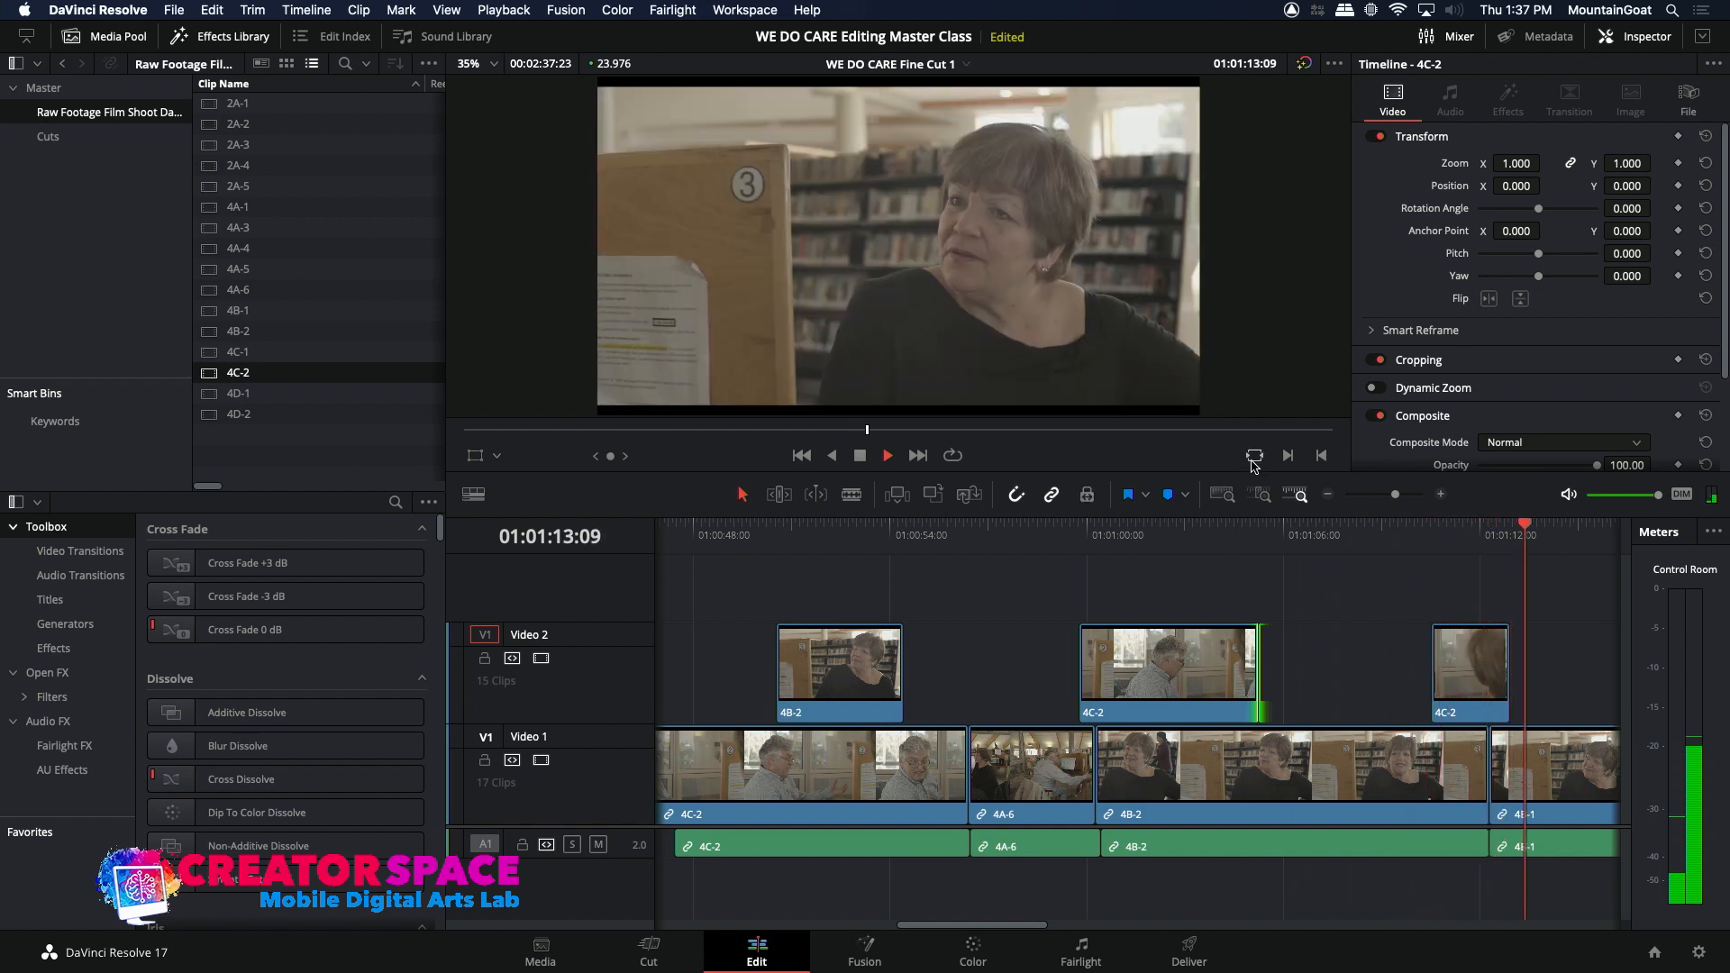
click(1326, 495)
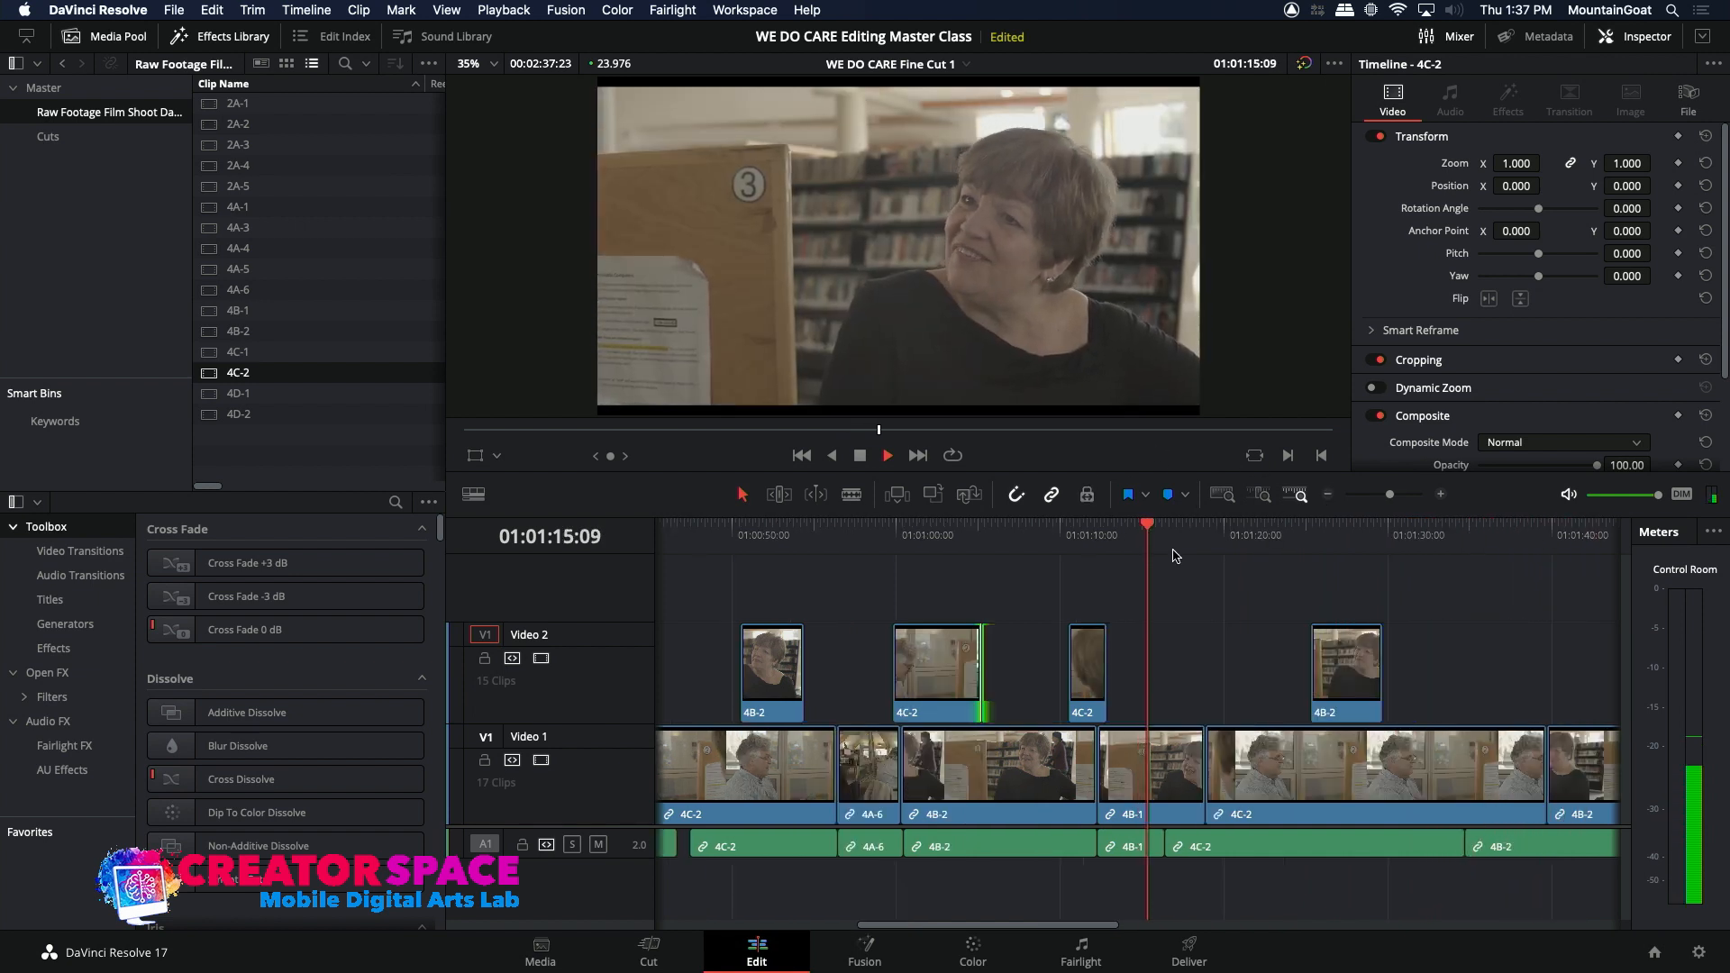
key(space)
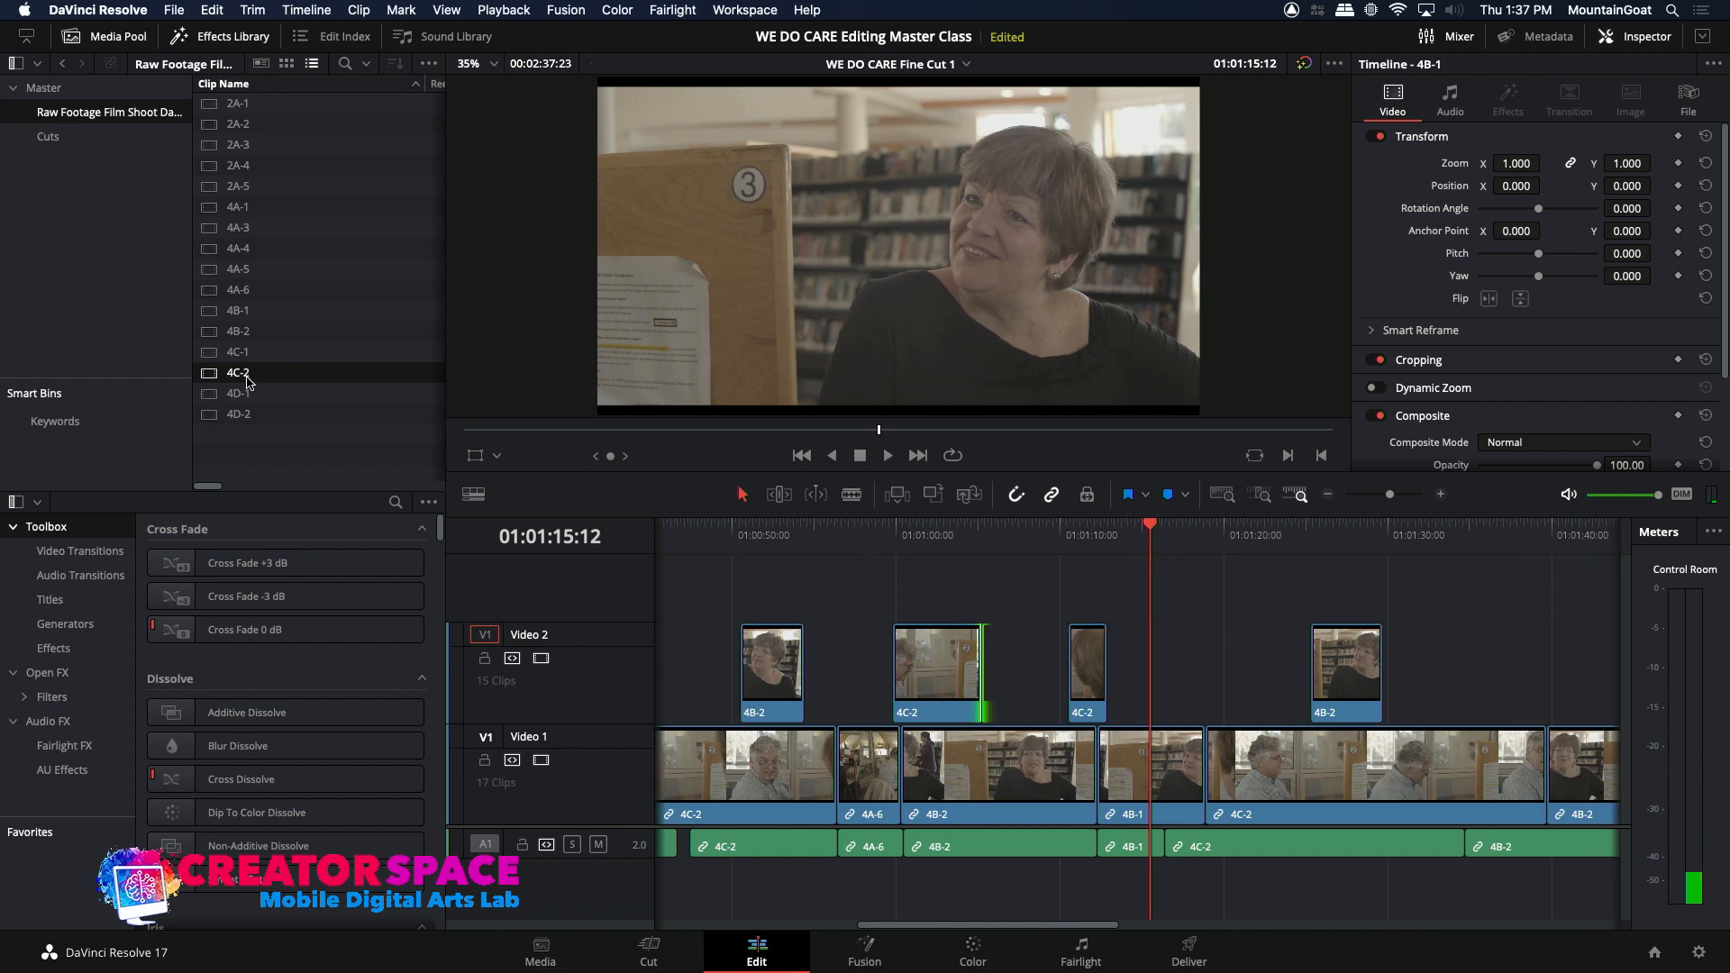
Step: Overwrite a 00:00:05:18 range of source clip 4C-1 without audio onto Video 2 at 01:01:10:13, replacing the short 4C-2 clip
double_click(217, 351)
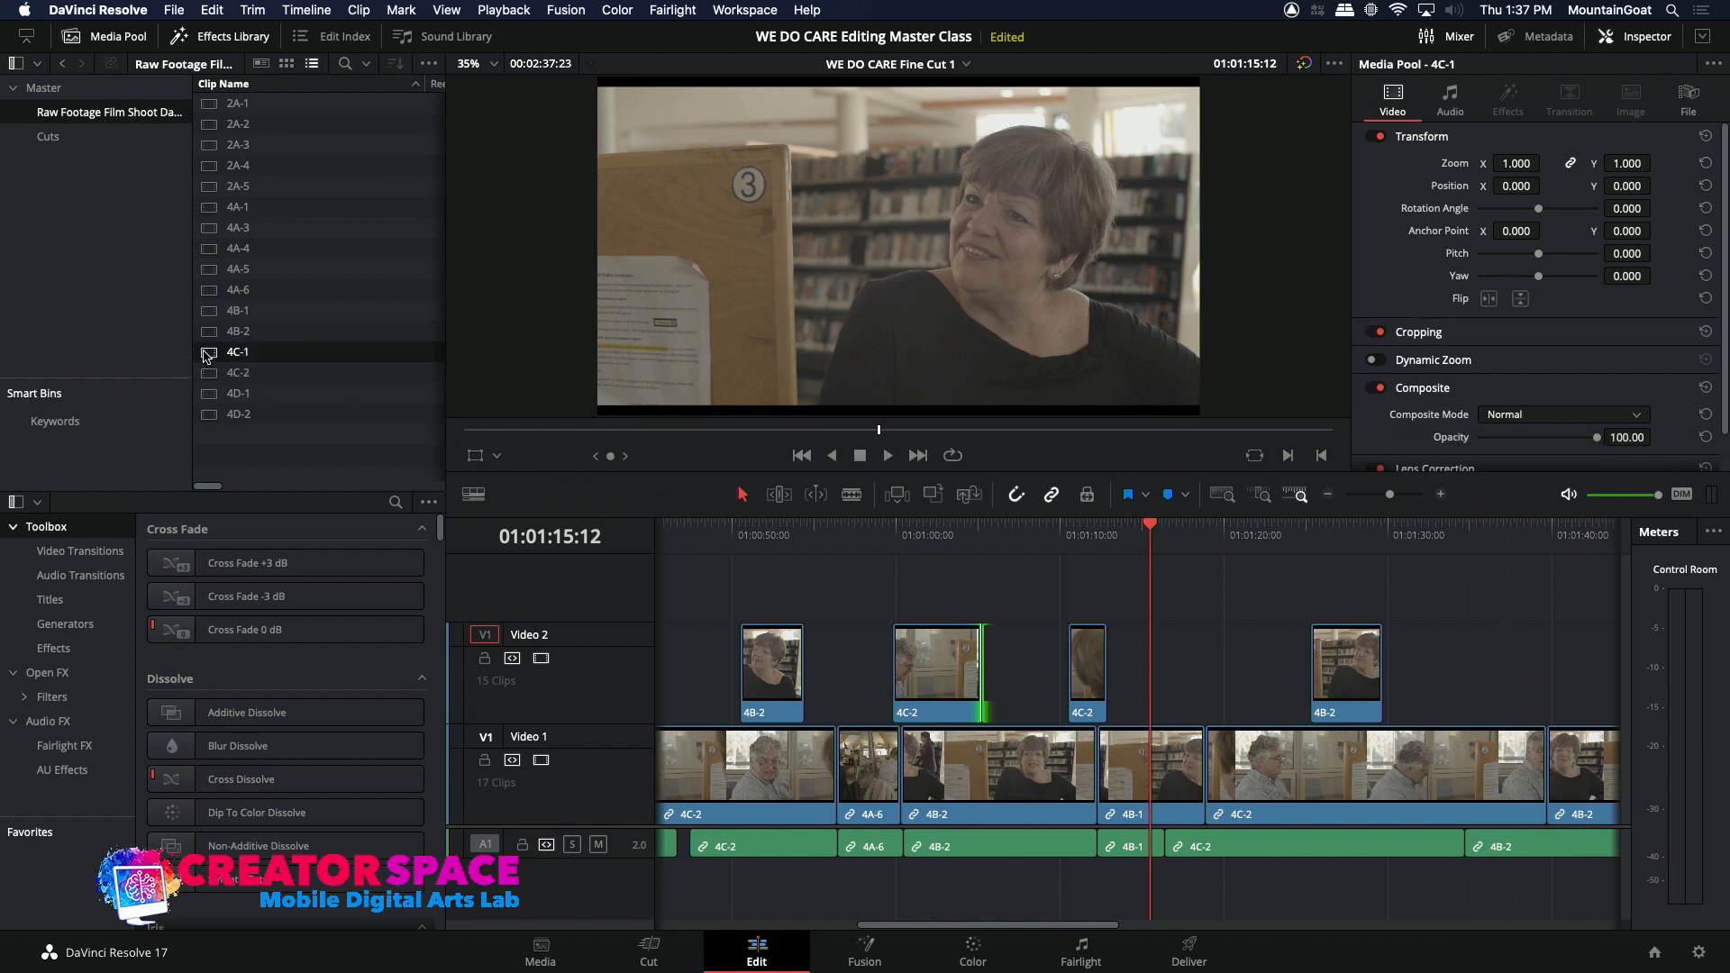
drag(766, 434, 885, 455)
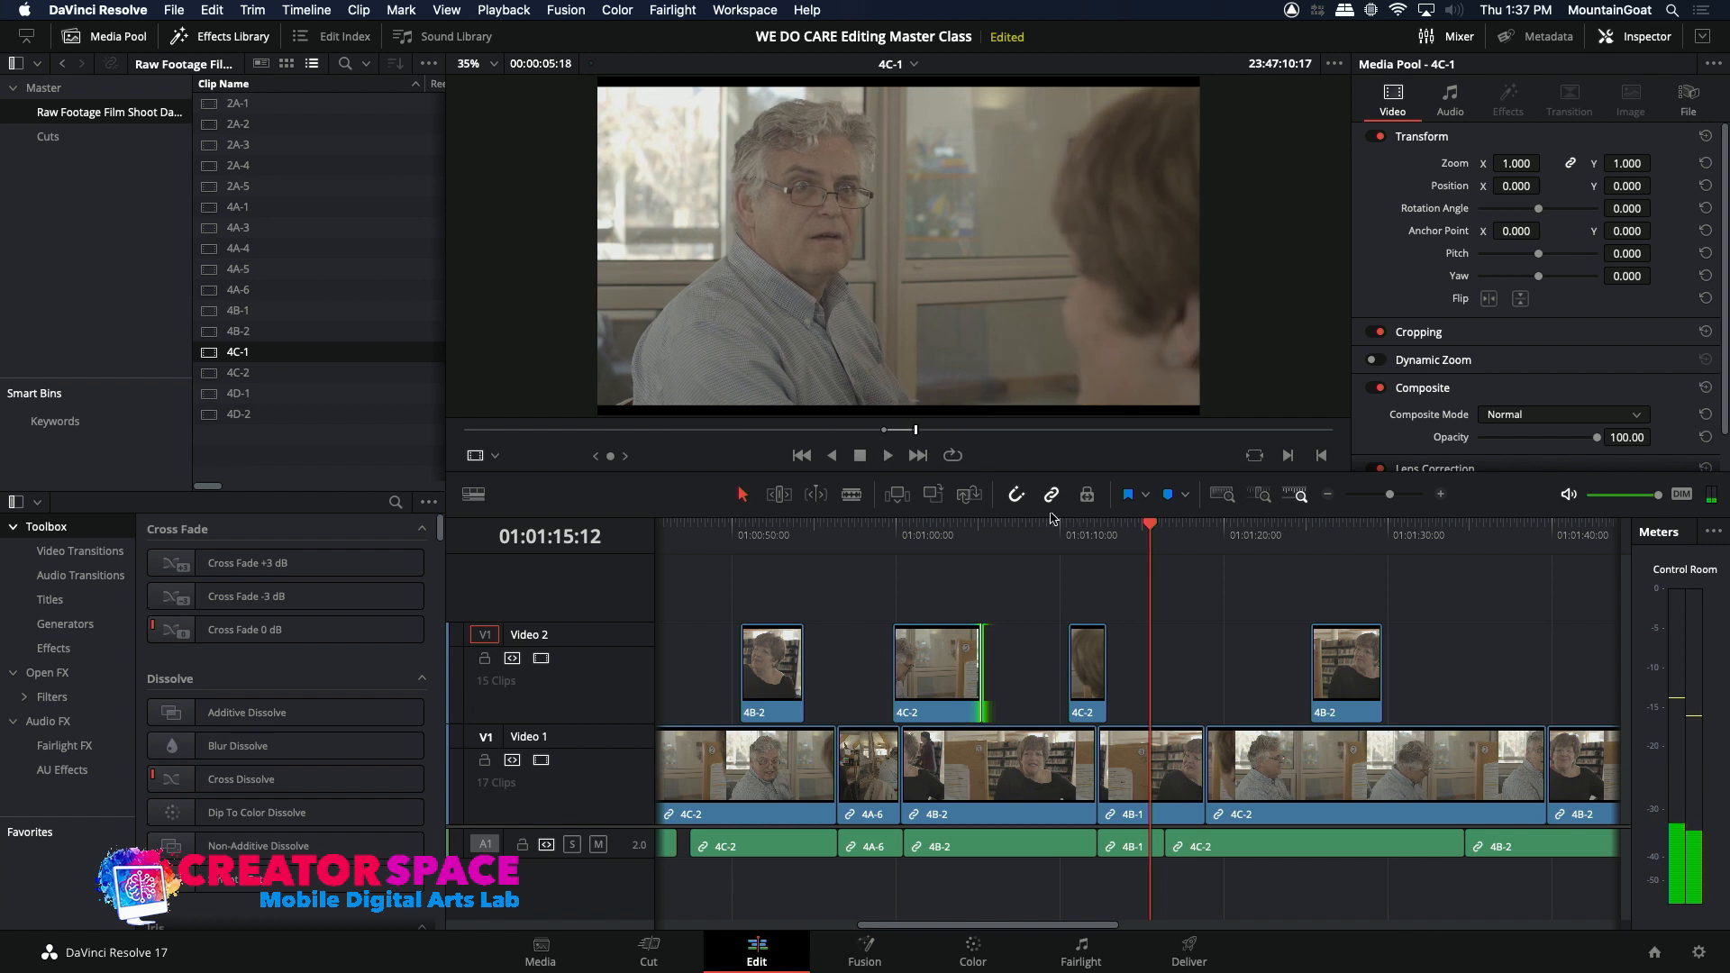
click(1066, 534)
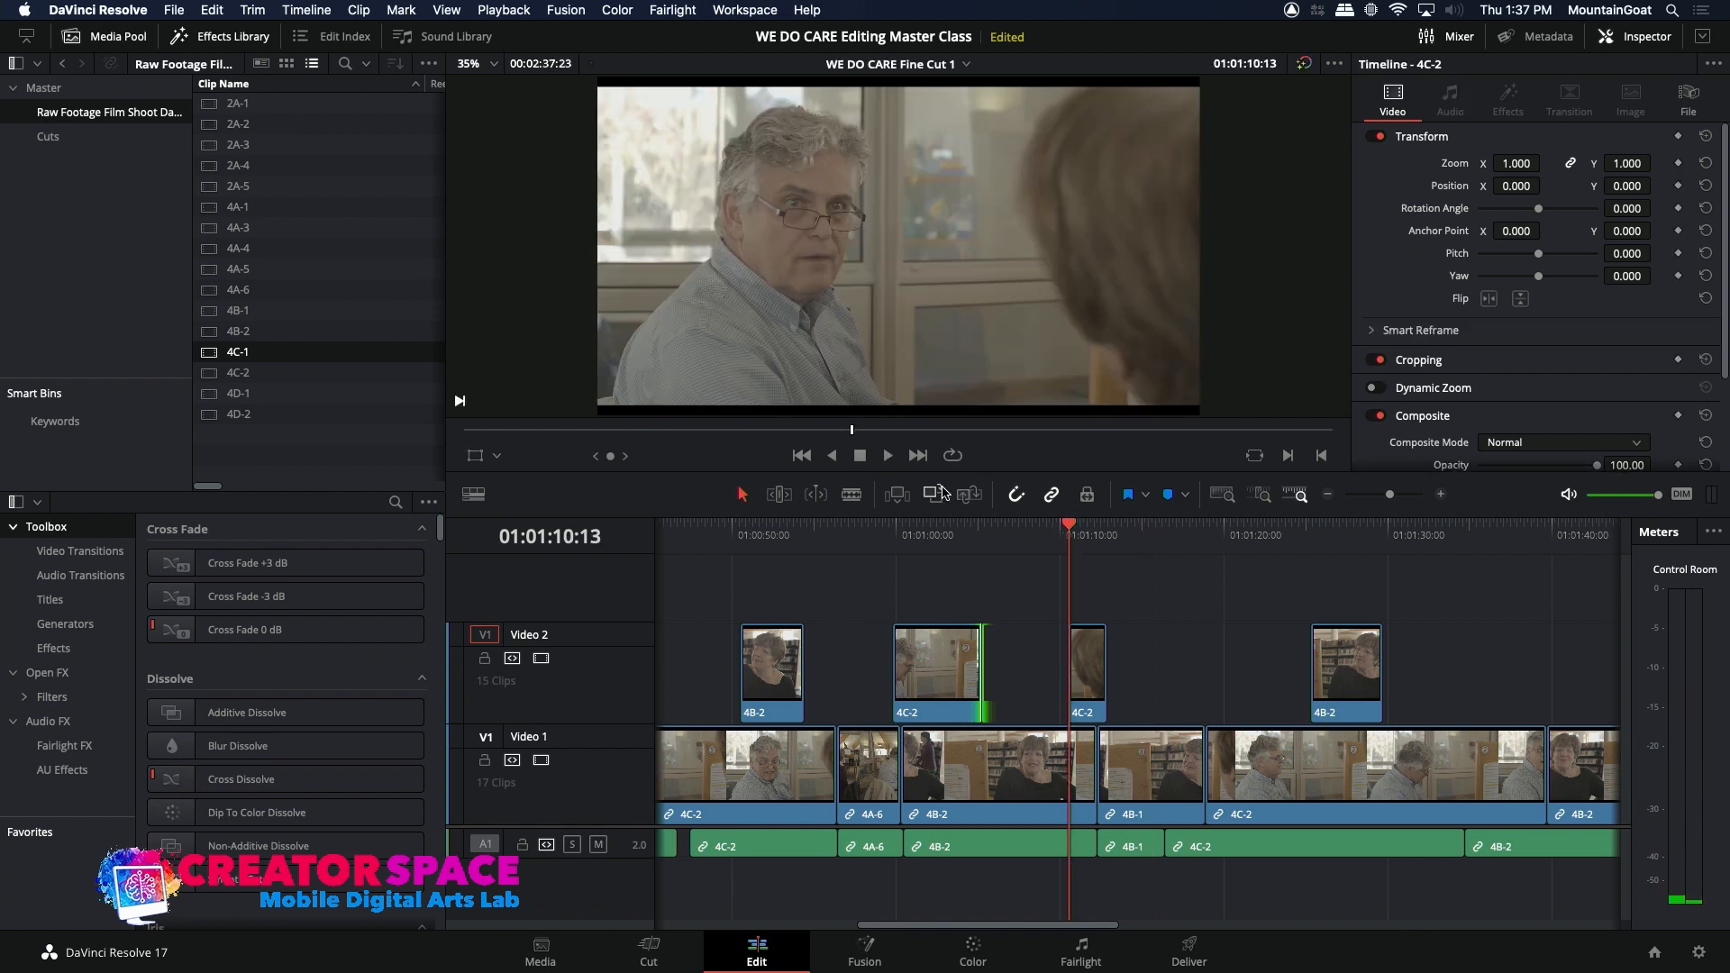
click(938, 497)
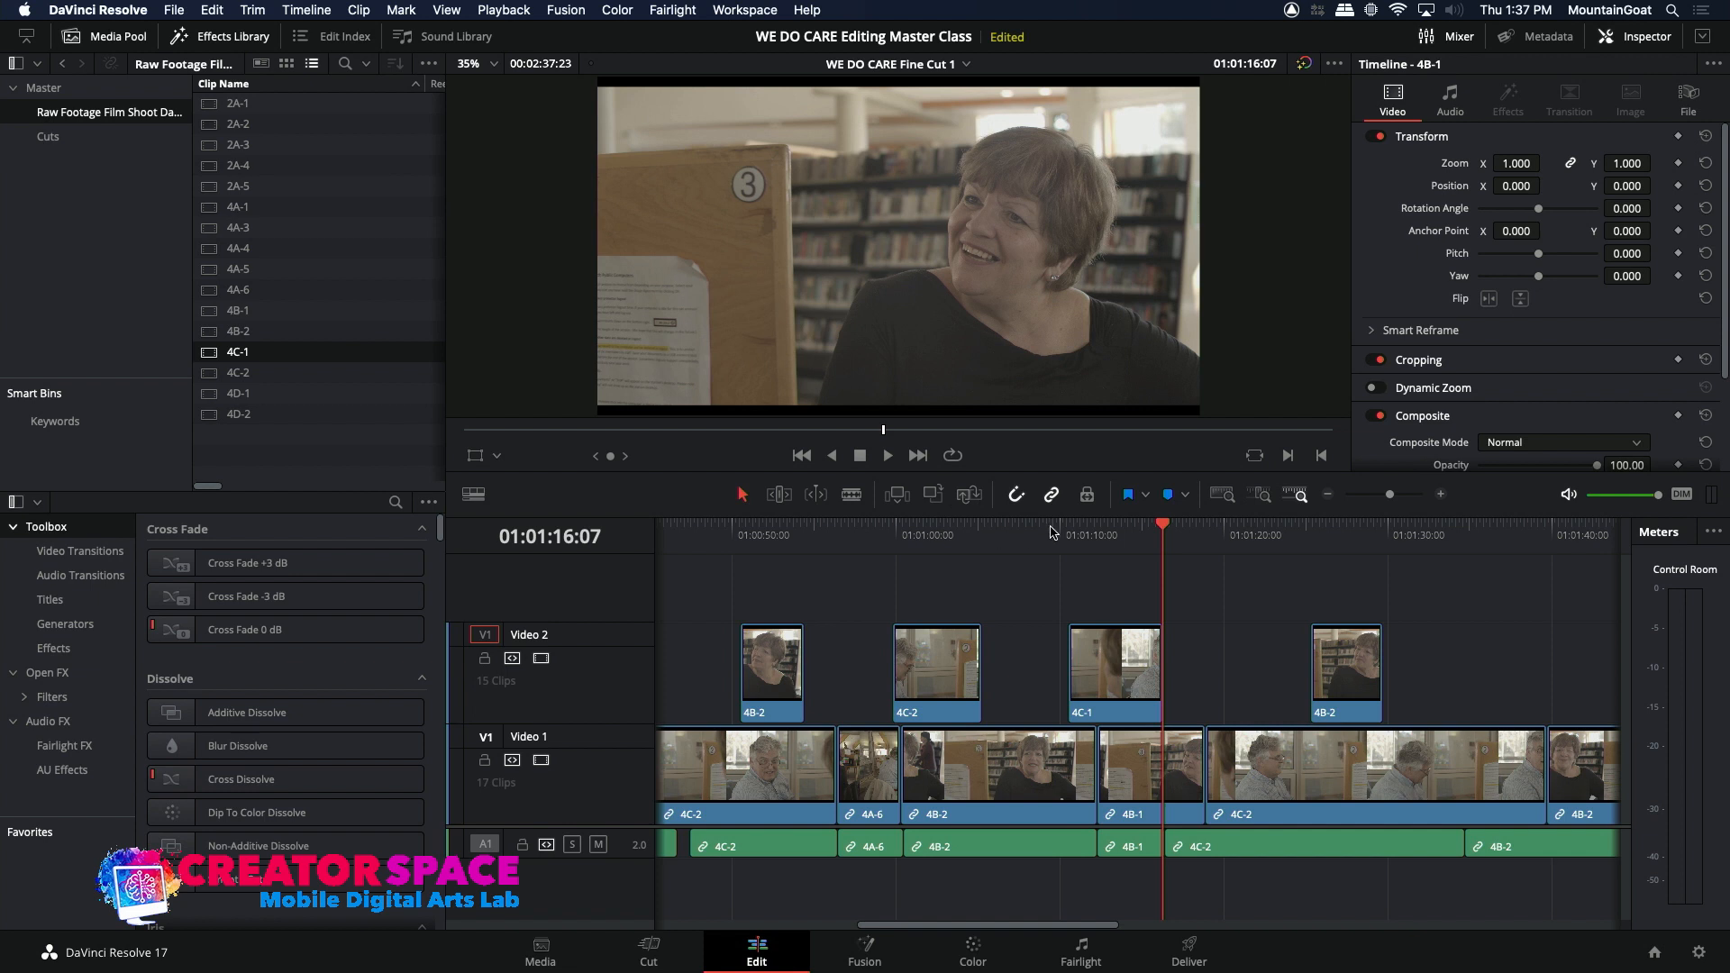
Step: Play across the 4C-1 clip on Video 2, lengthen its end by about three frames and review the result
click(1048, 531)
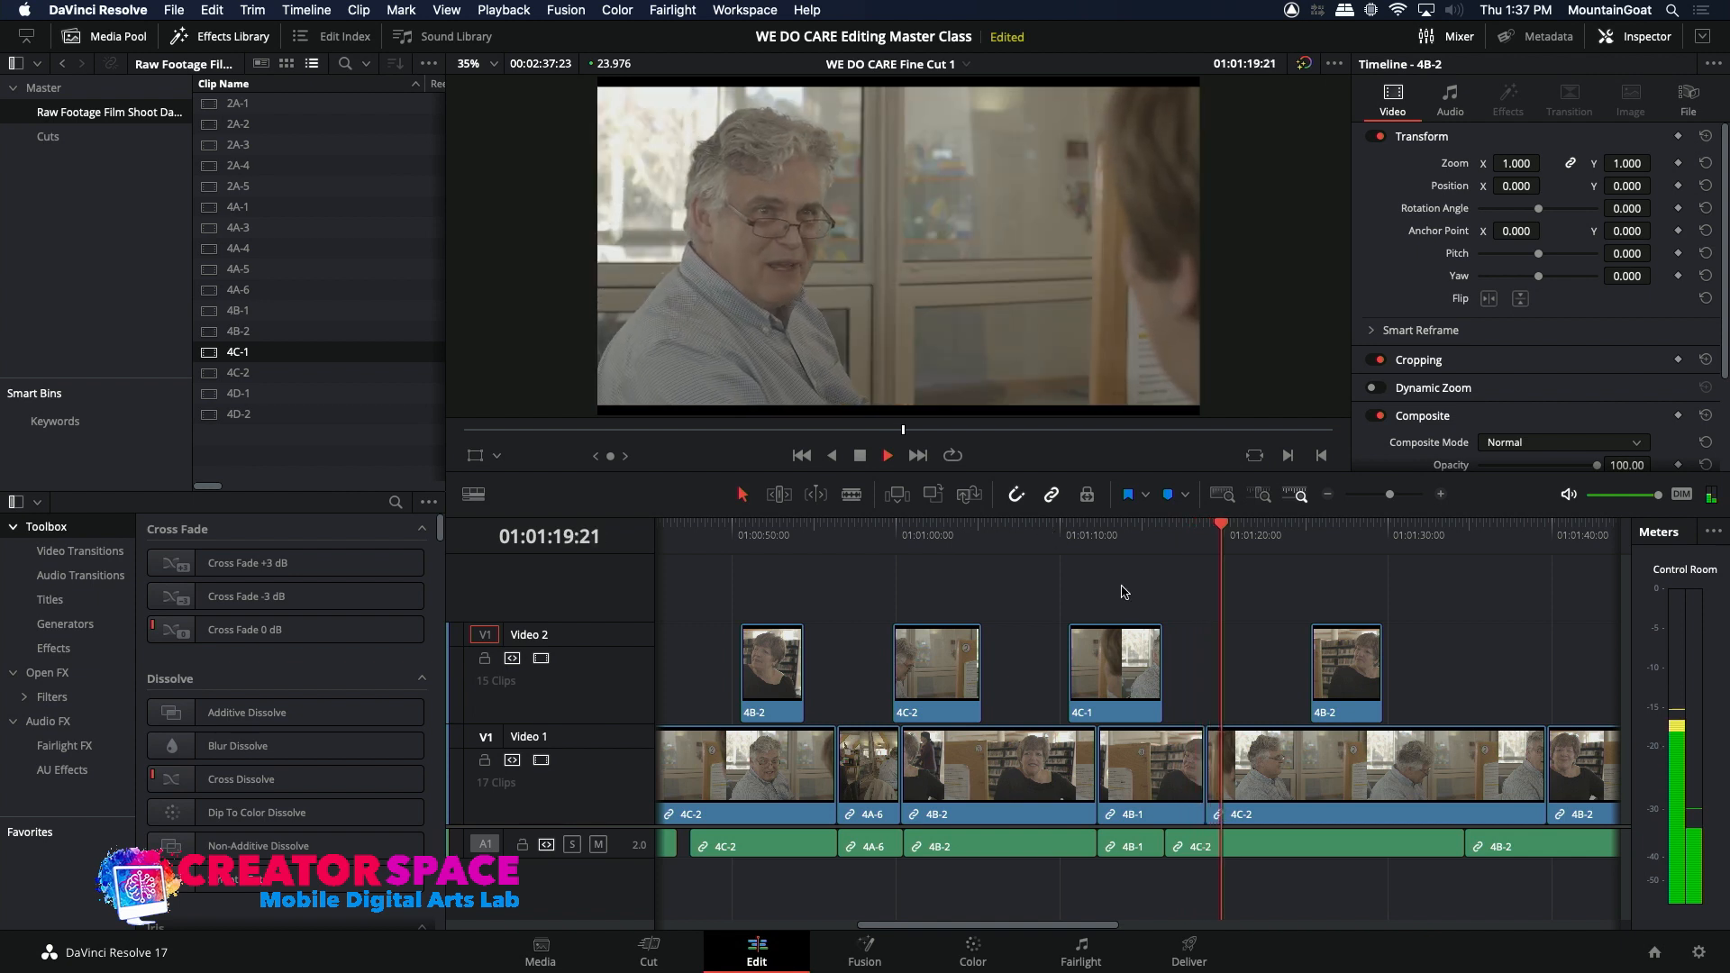
key(space)
drag(1165, 653, 1168, 652)
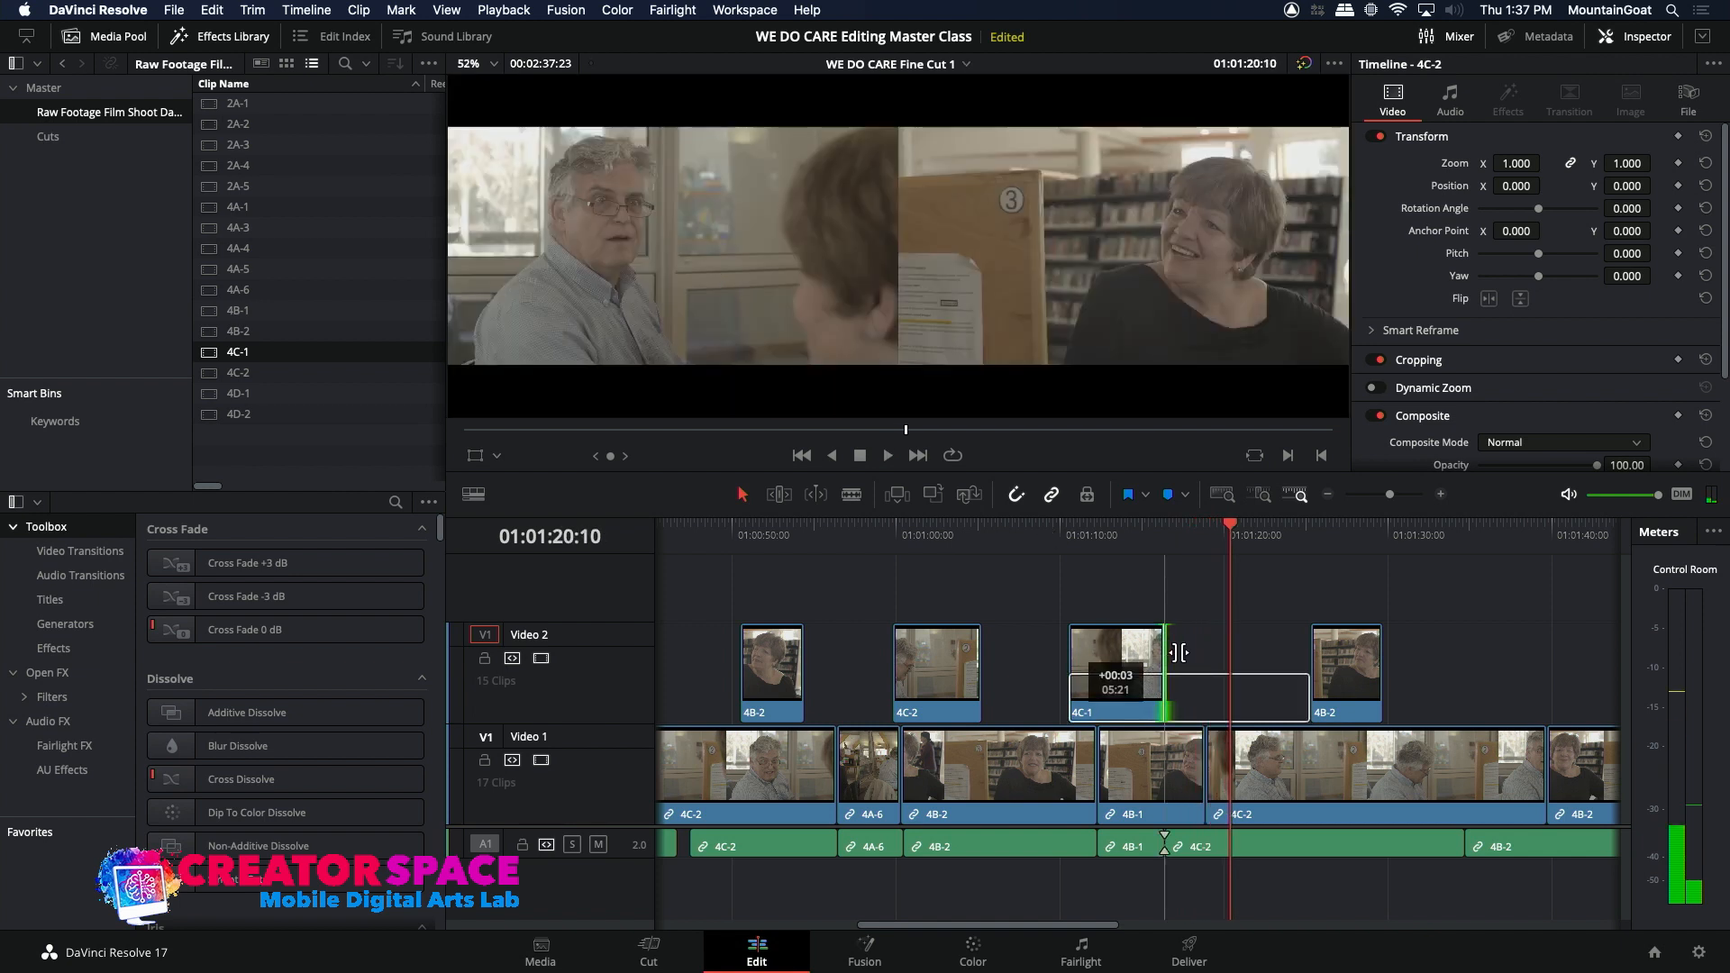
drag(1187, 653, 1175, 653)
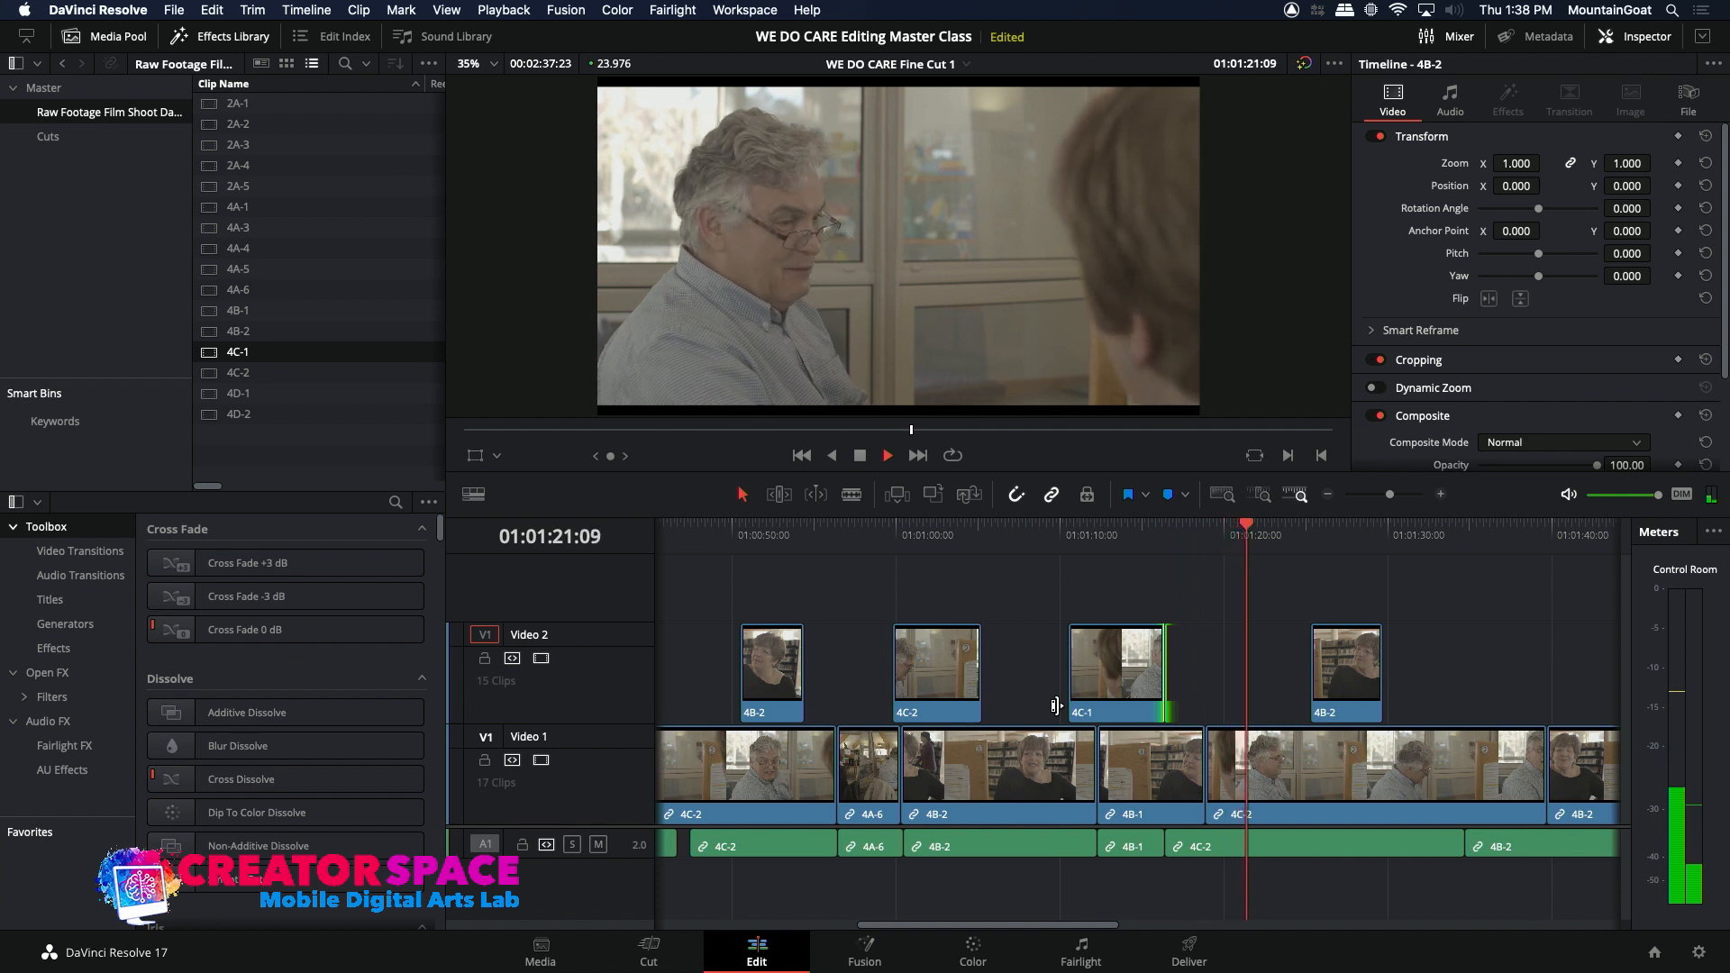
key(space)
Step: Roll the Video 1 picture cut between 4B-1 and 4C-2 slightly later, to about 01:01:19, and play across it
click(1206, 767)
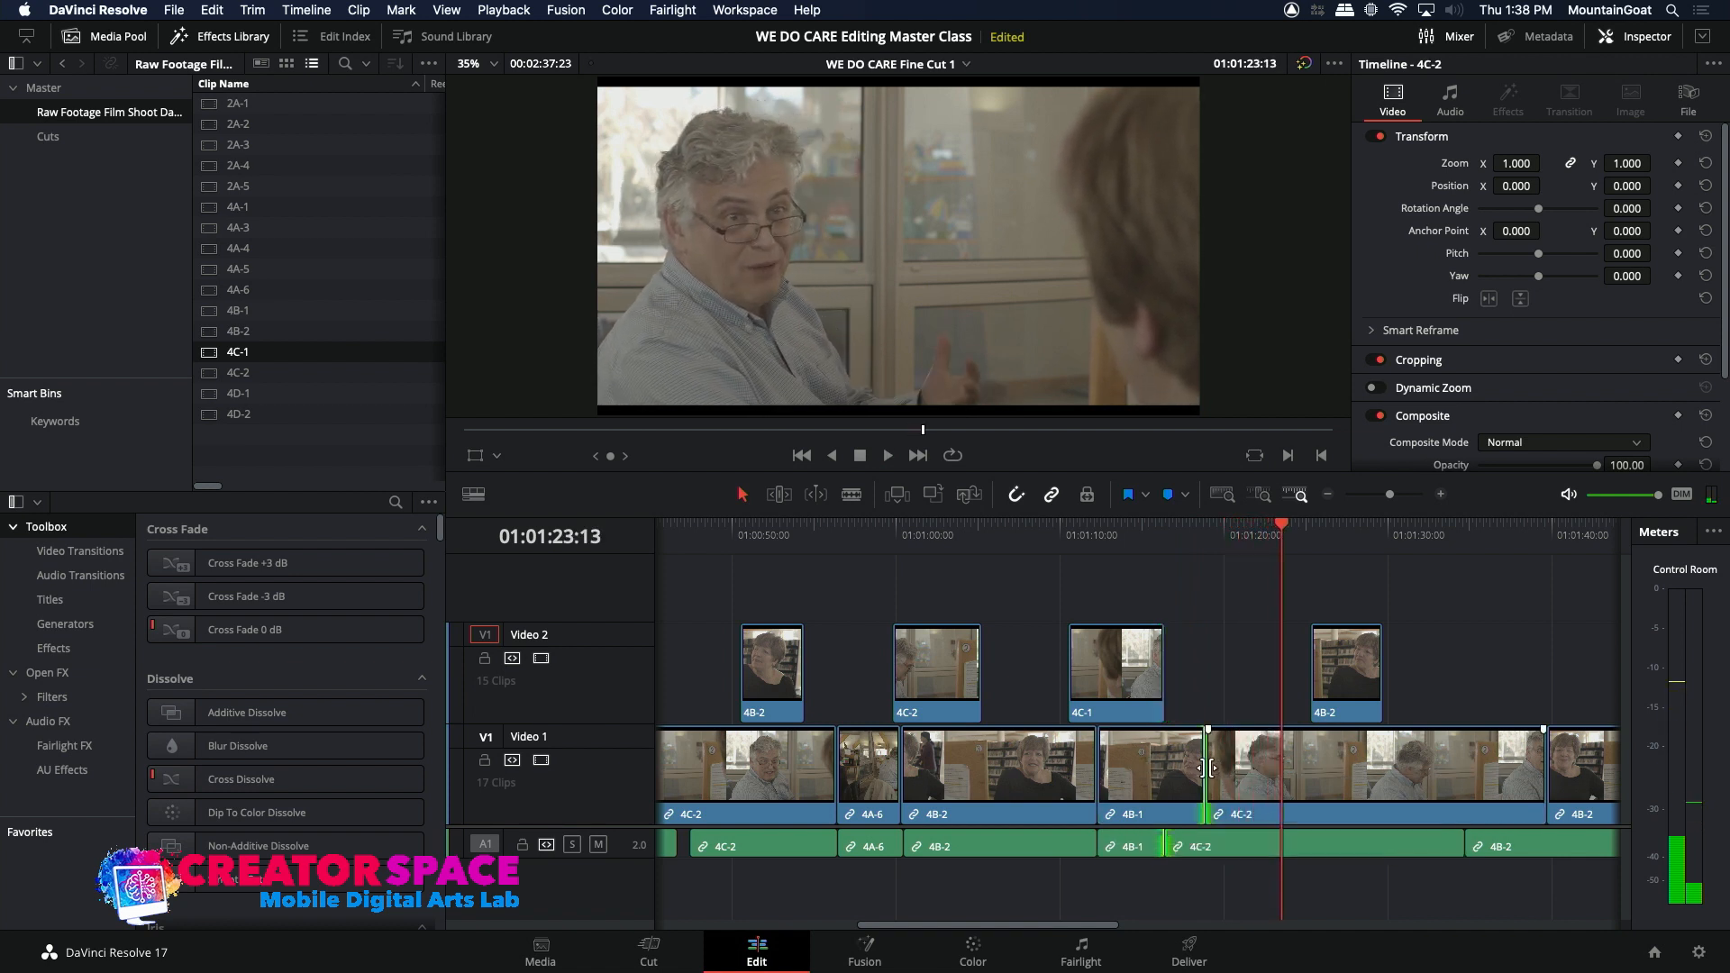
key(period)
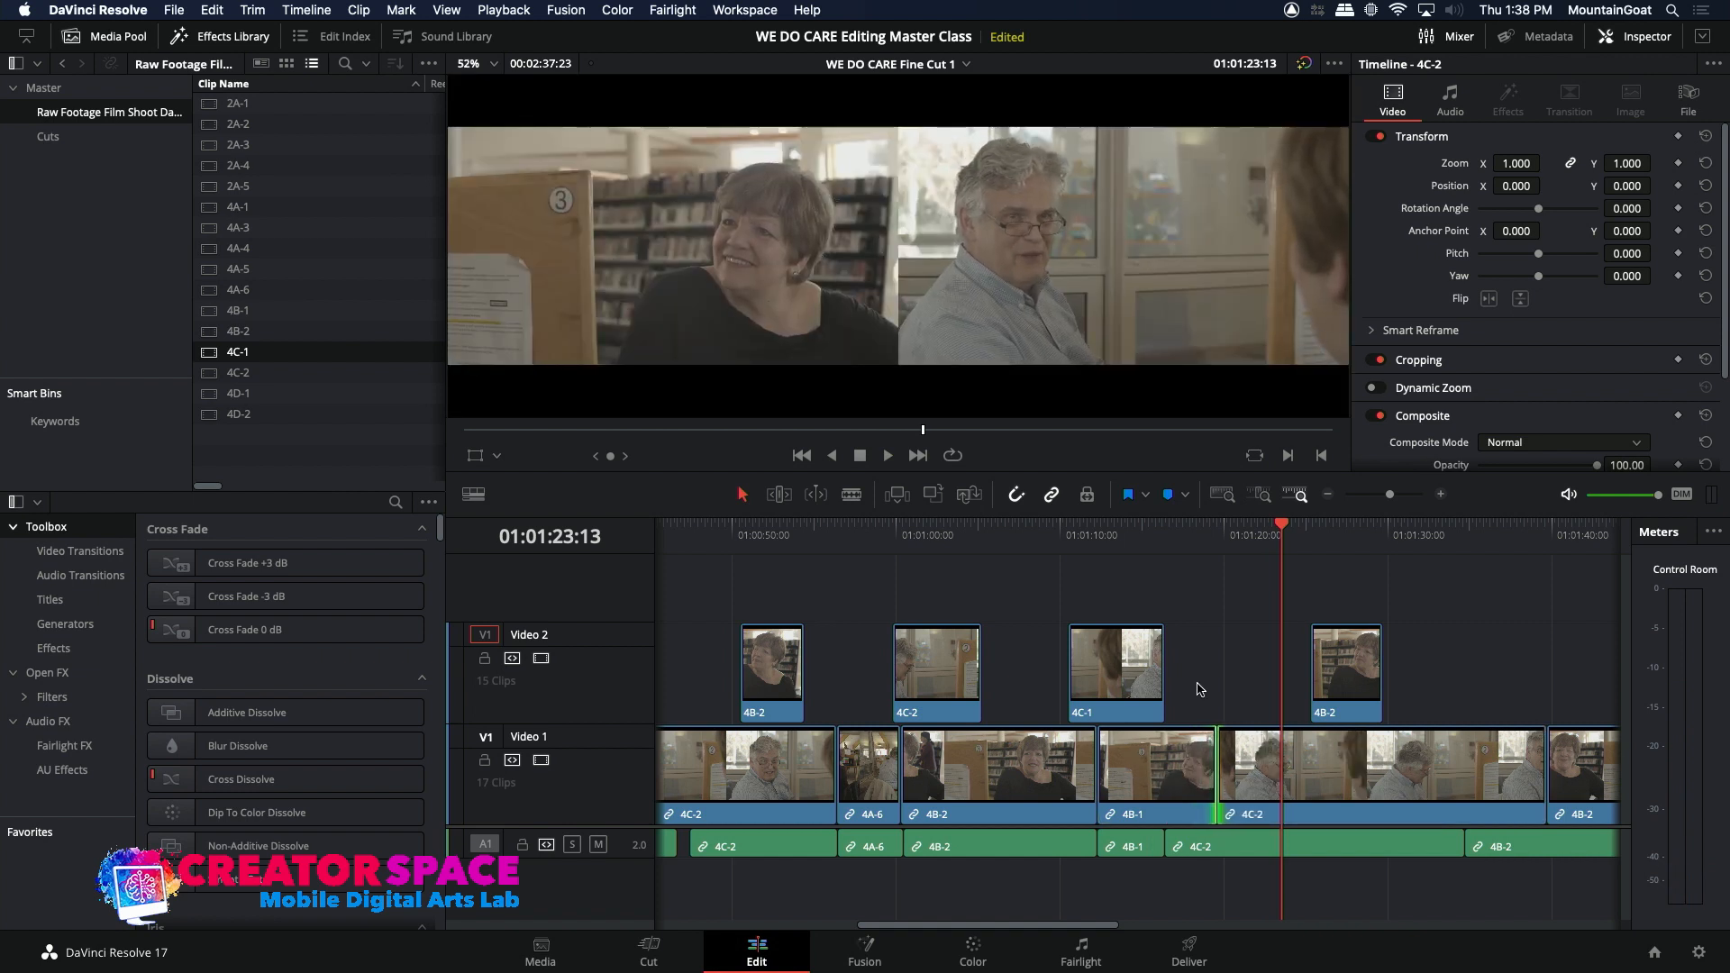
click(1191, 540)
key(space)
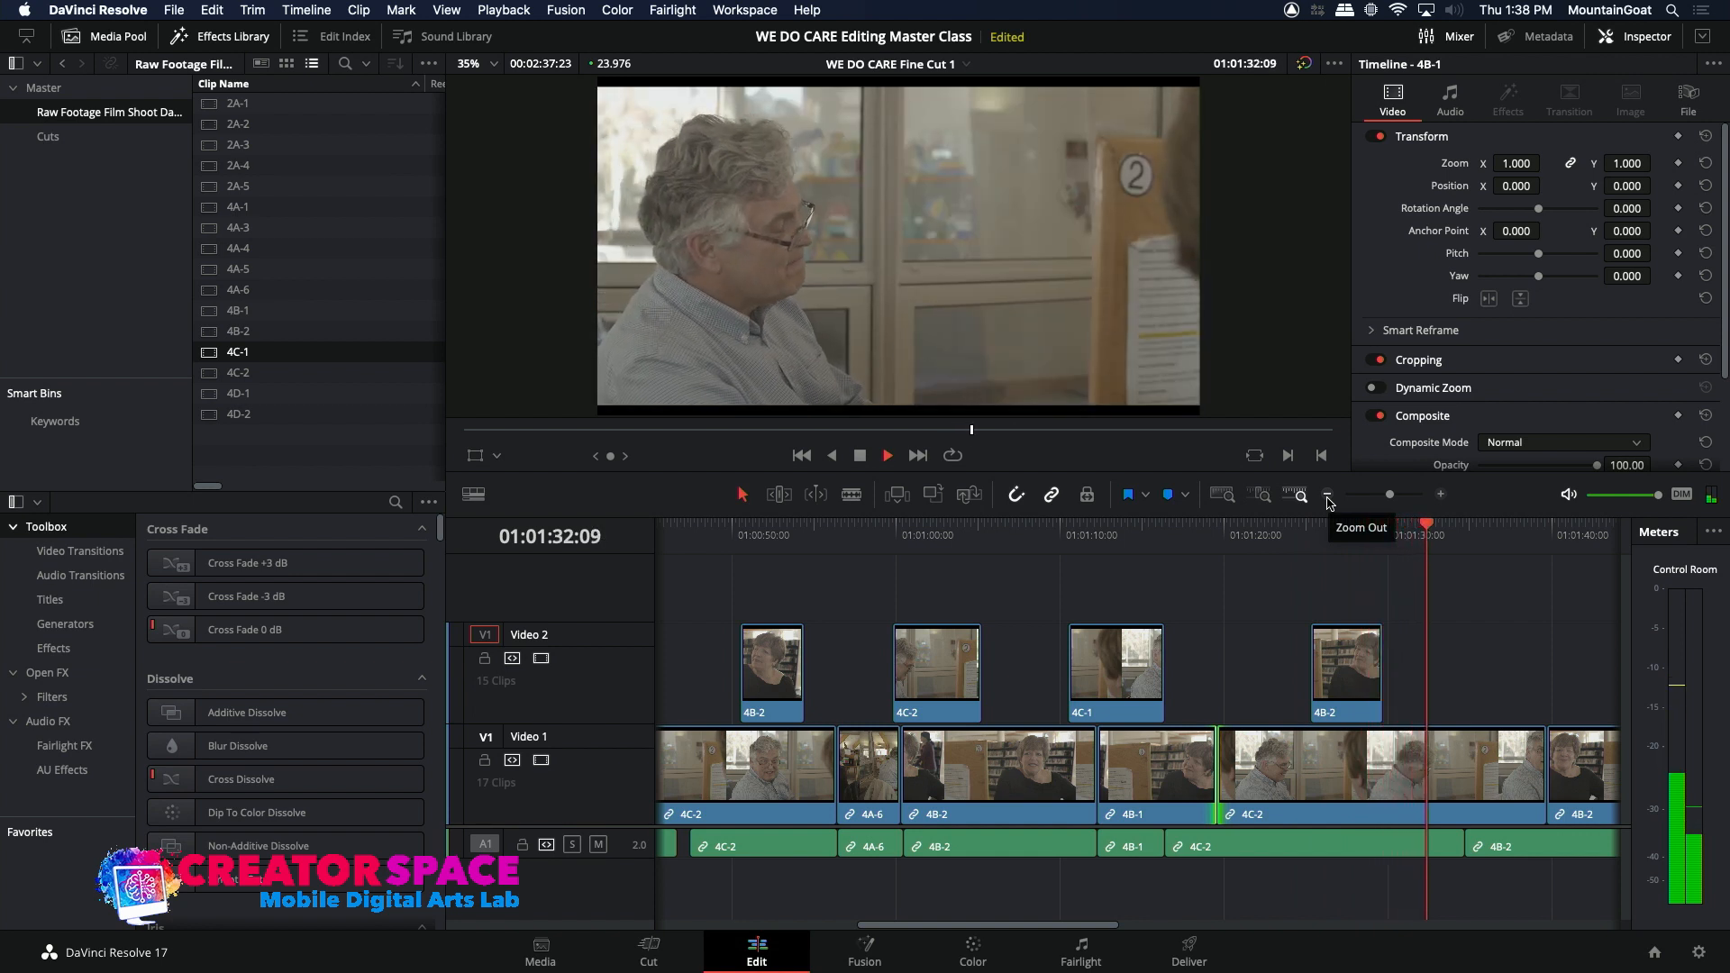
key(space)
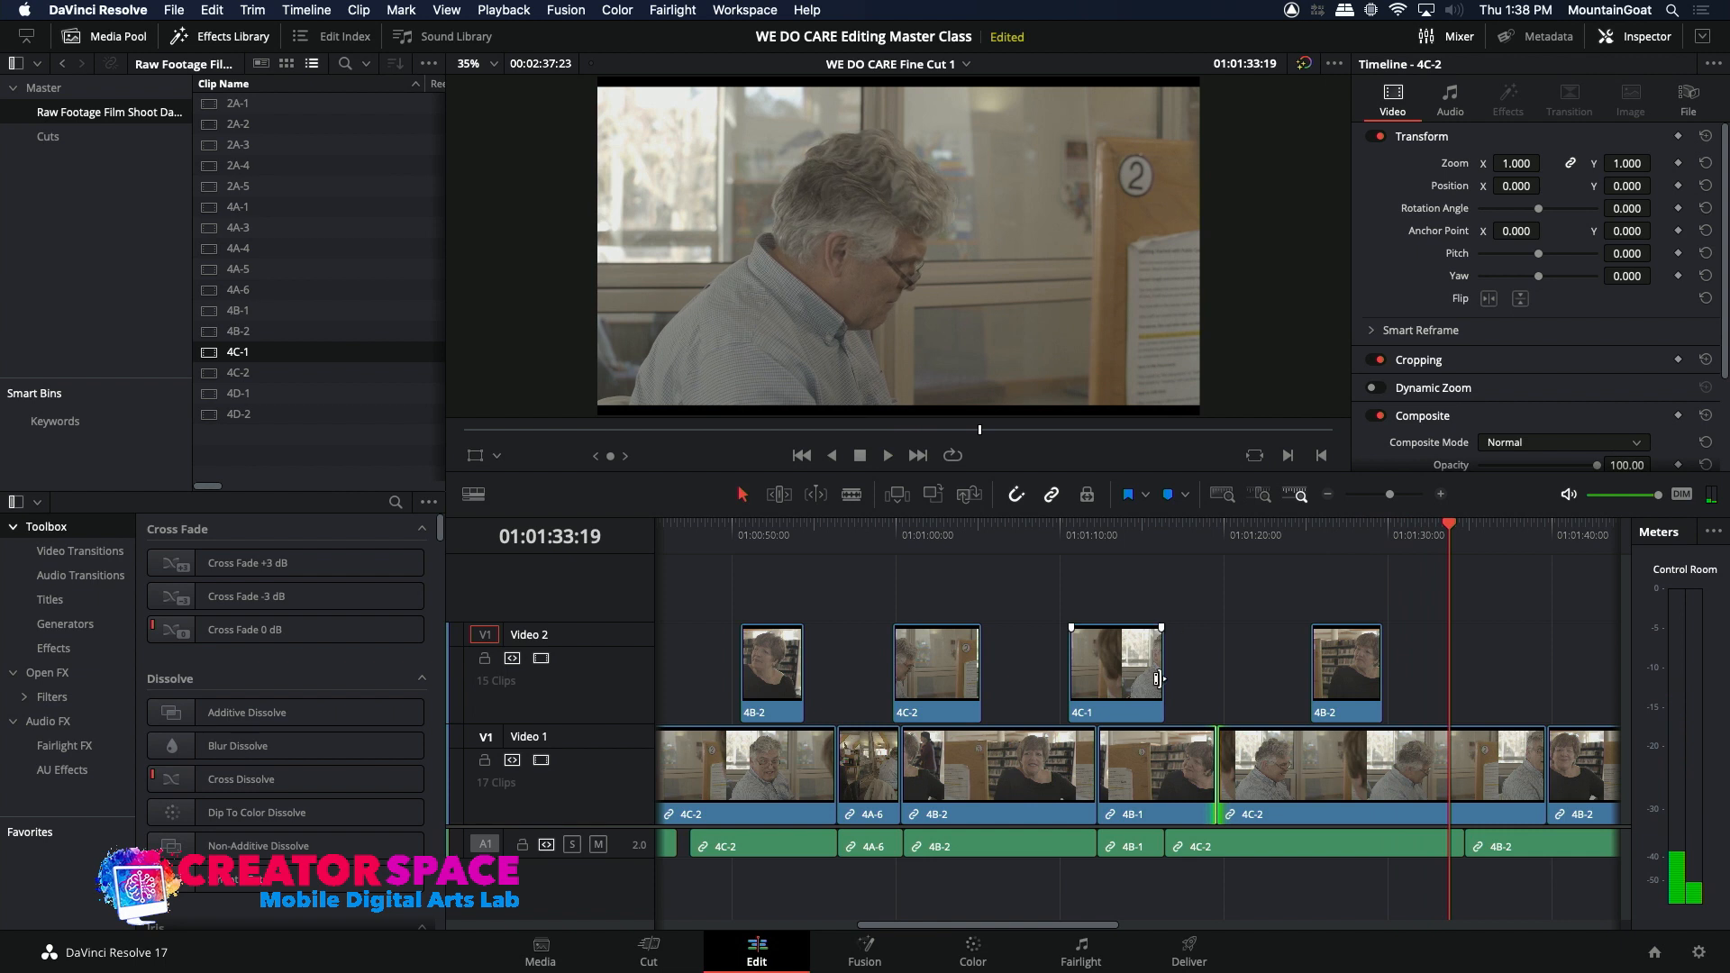
Step: Trim the end of the 4C-1 clip on Video 2 back to about 01:01:15 and play through the following shots
drag(1162, 677, 1146, 677)
click(1149, 538)
key(space)
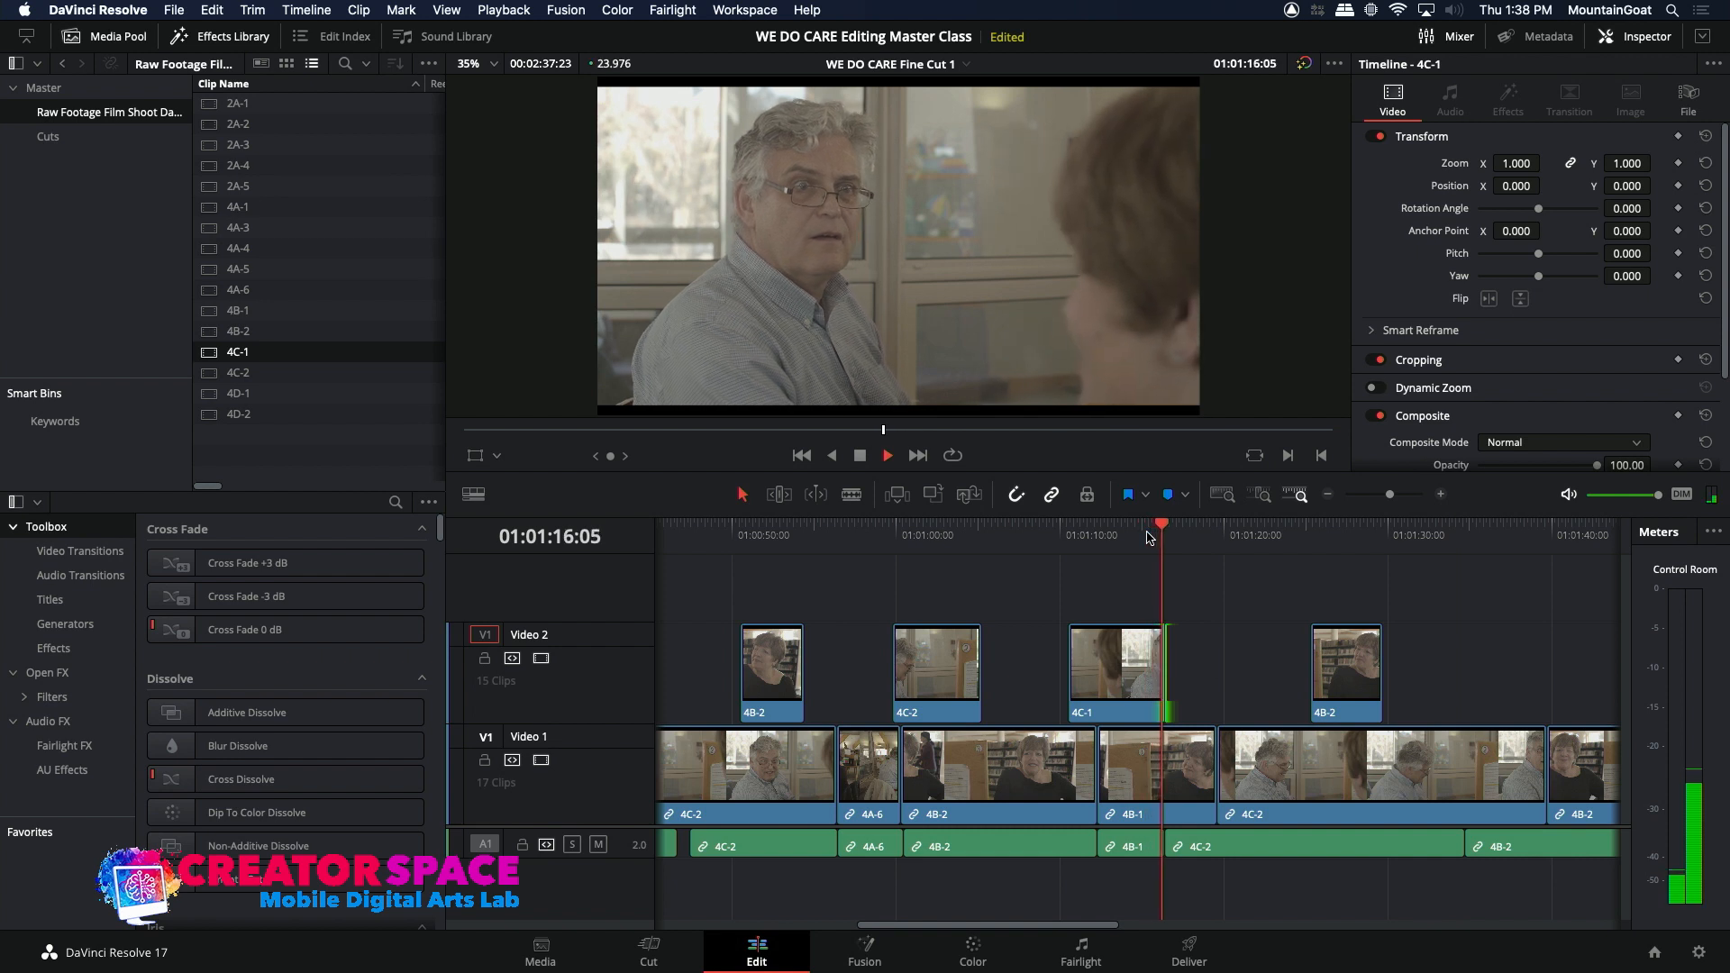
key(space)
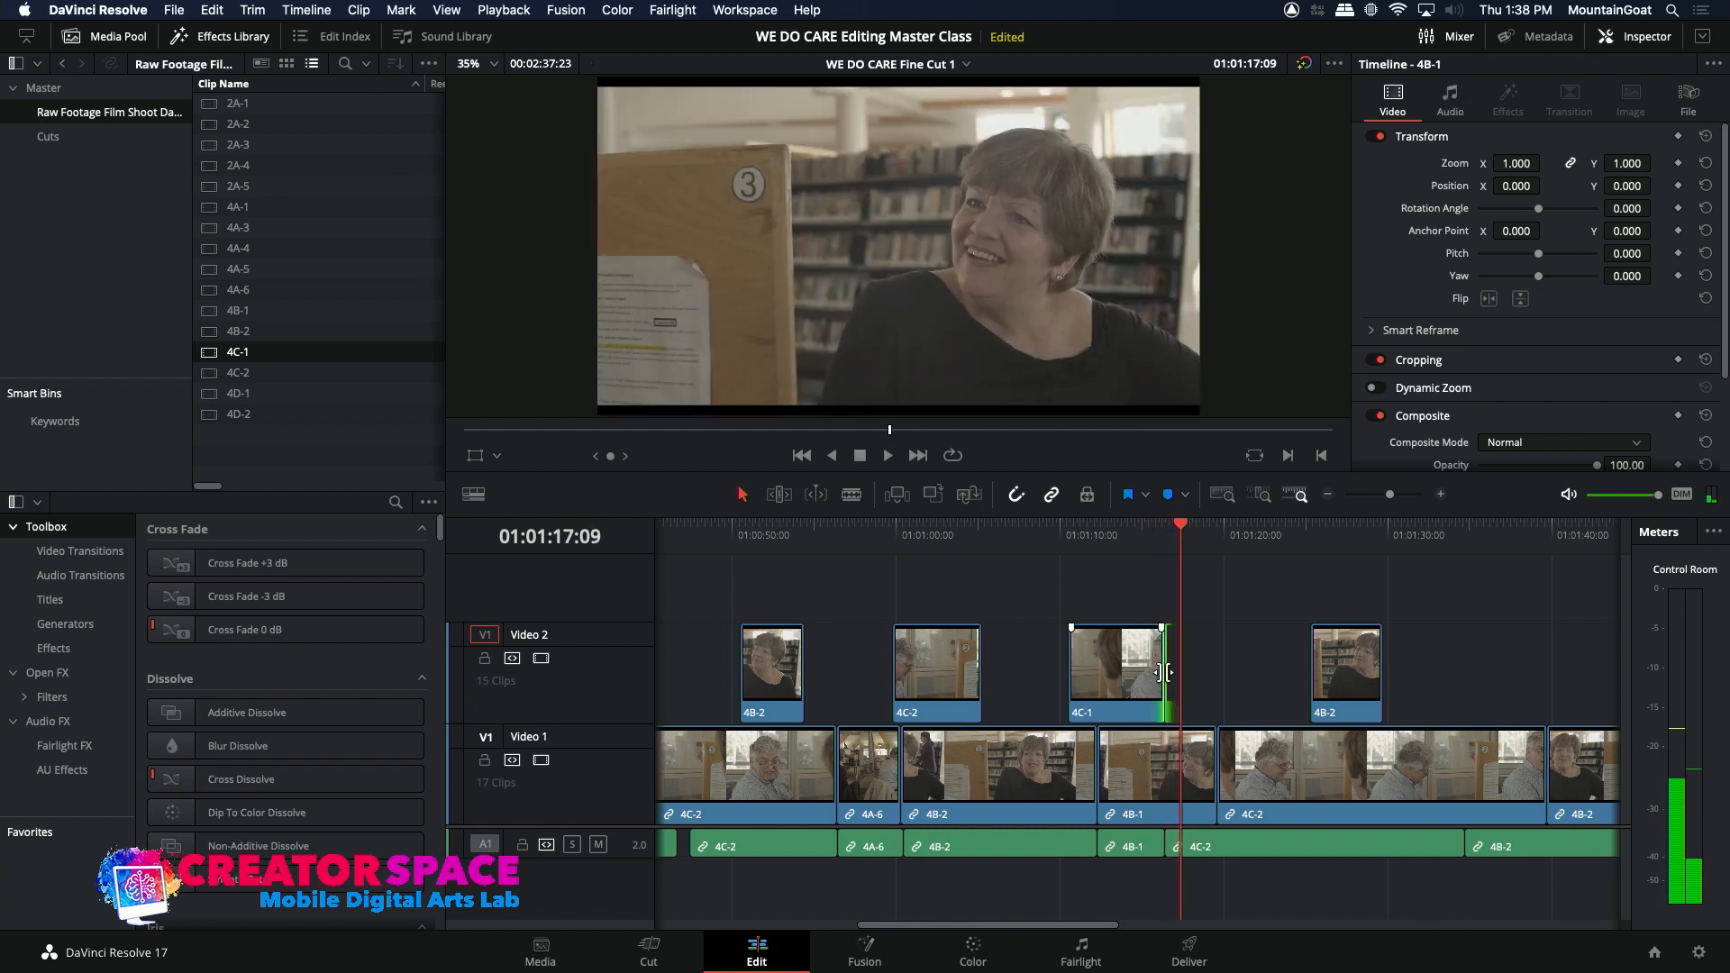
drag(1164, 672, 1164, 672)
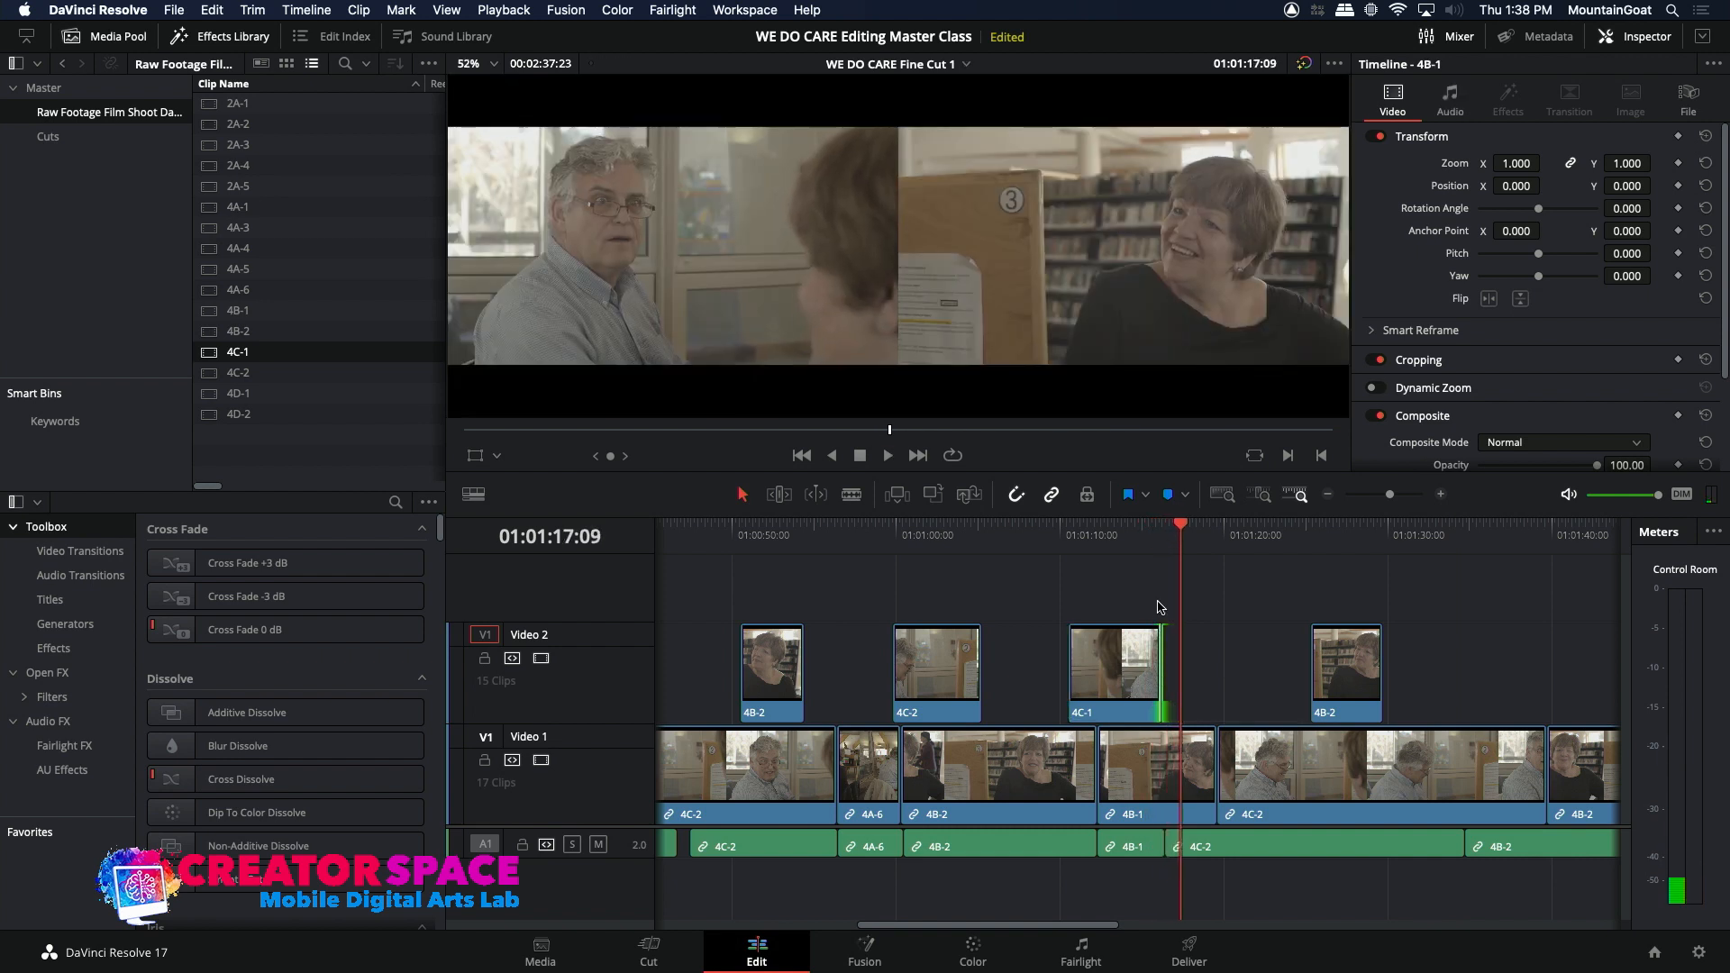
key(comma)
key(comma)
key(comma)
key(comma)
key(comma)
key(comma)
key(comma)
key(comma)
key(comma)
key(comma)
key(comma)
key(comma)
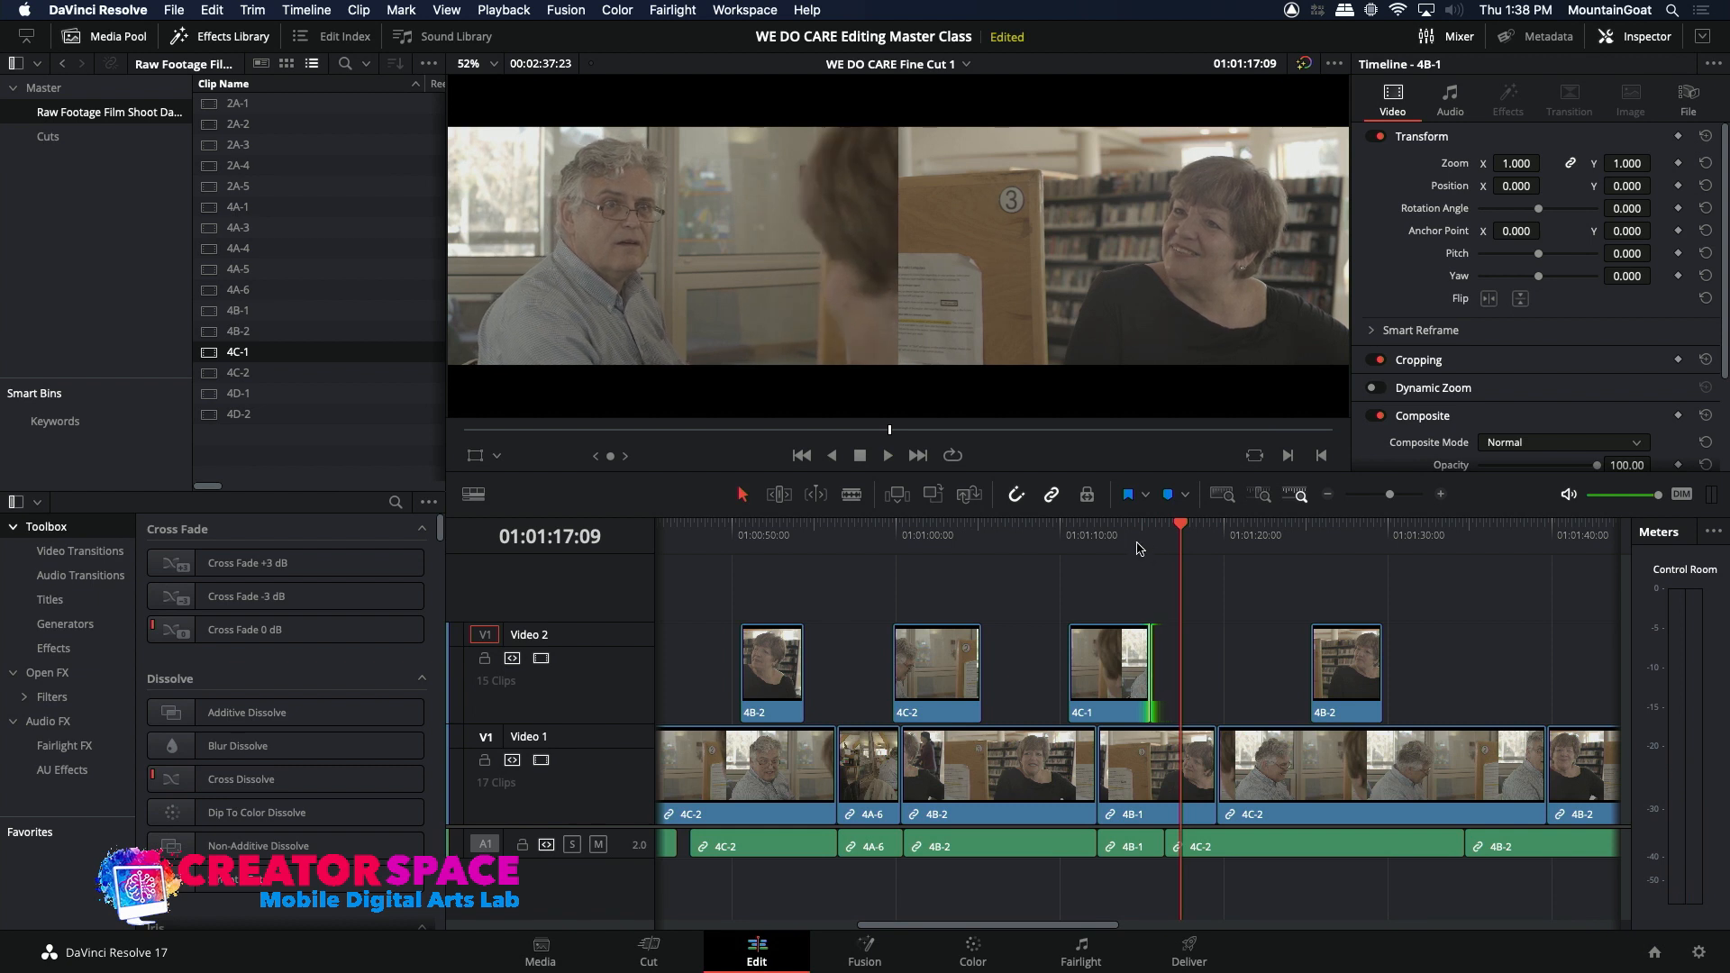
key(slash)
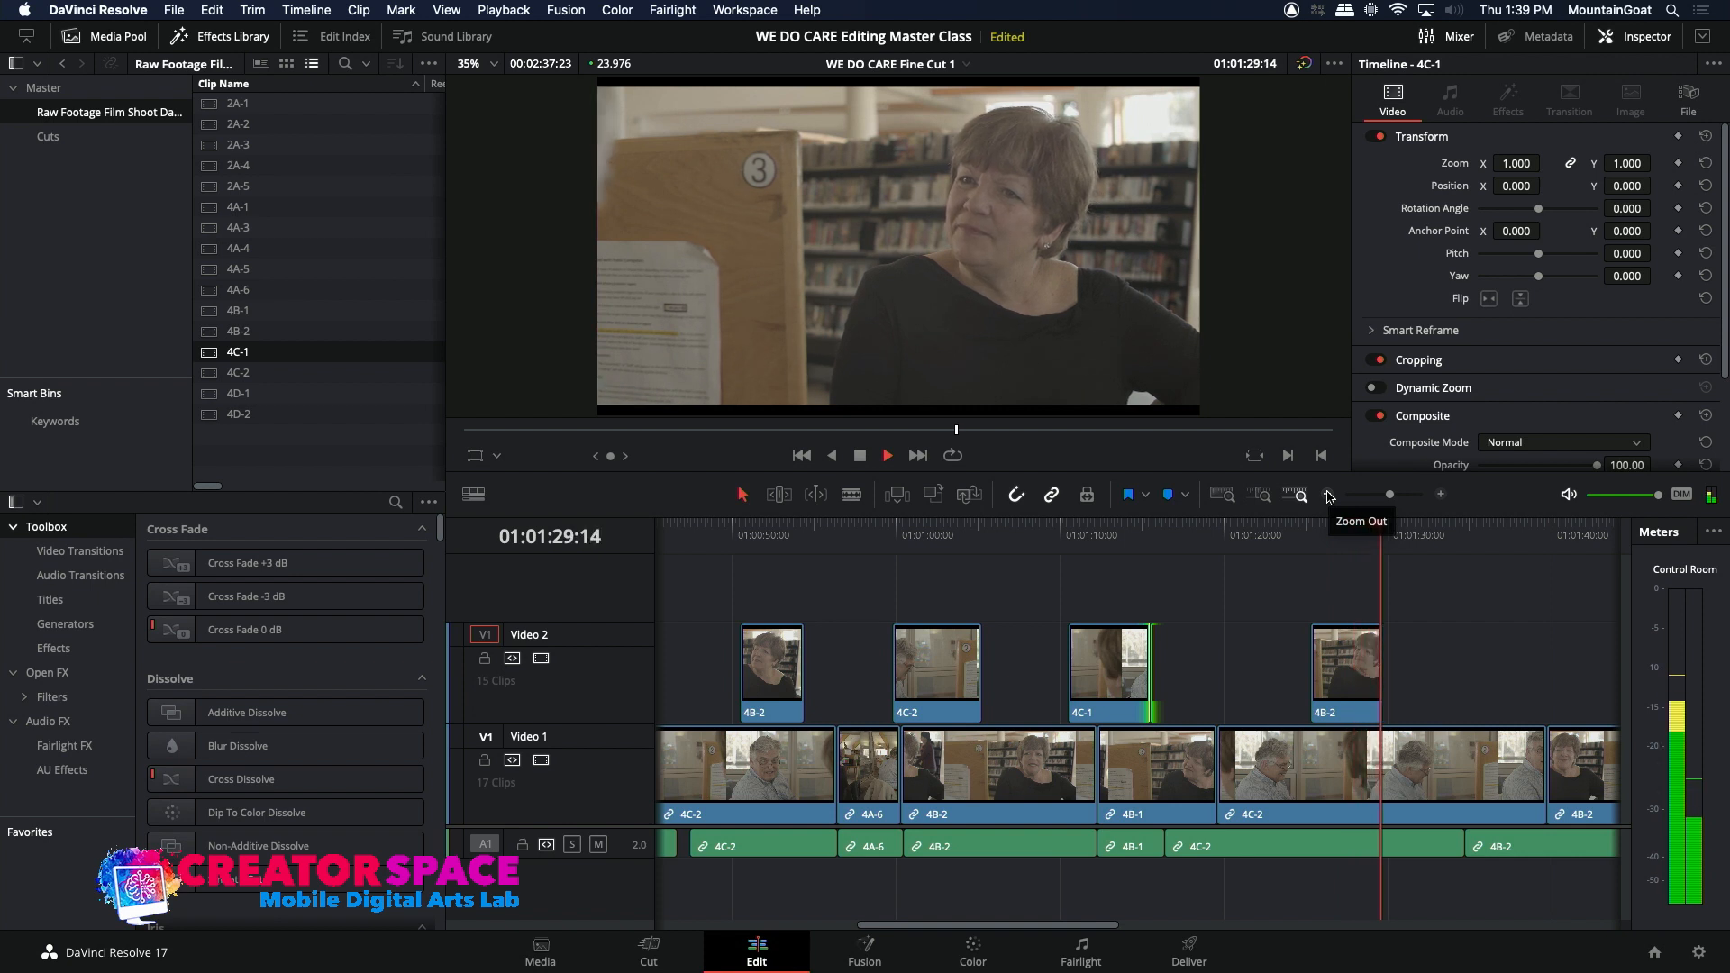
key(space)
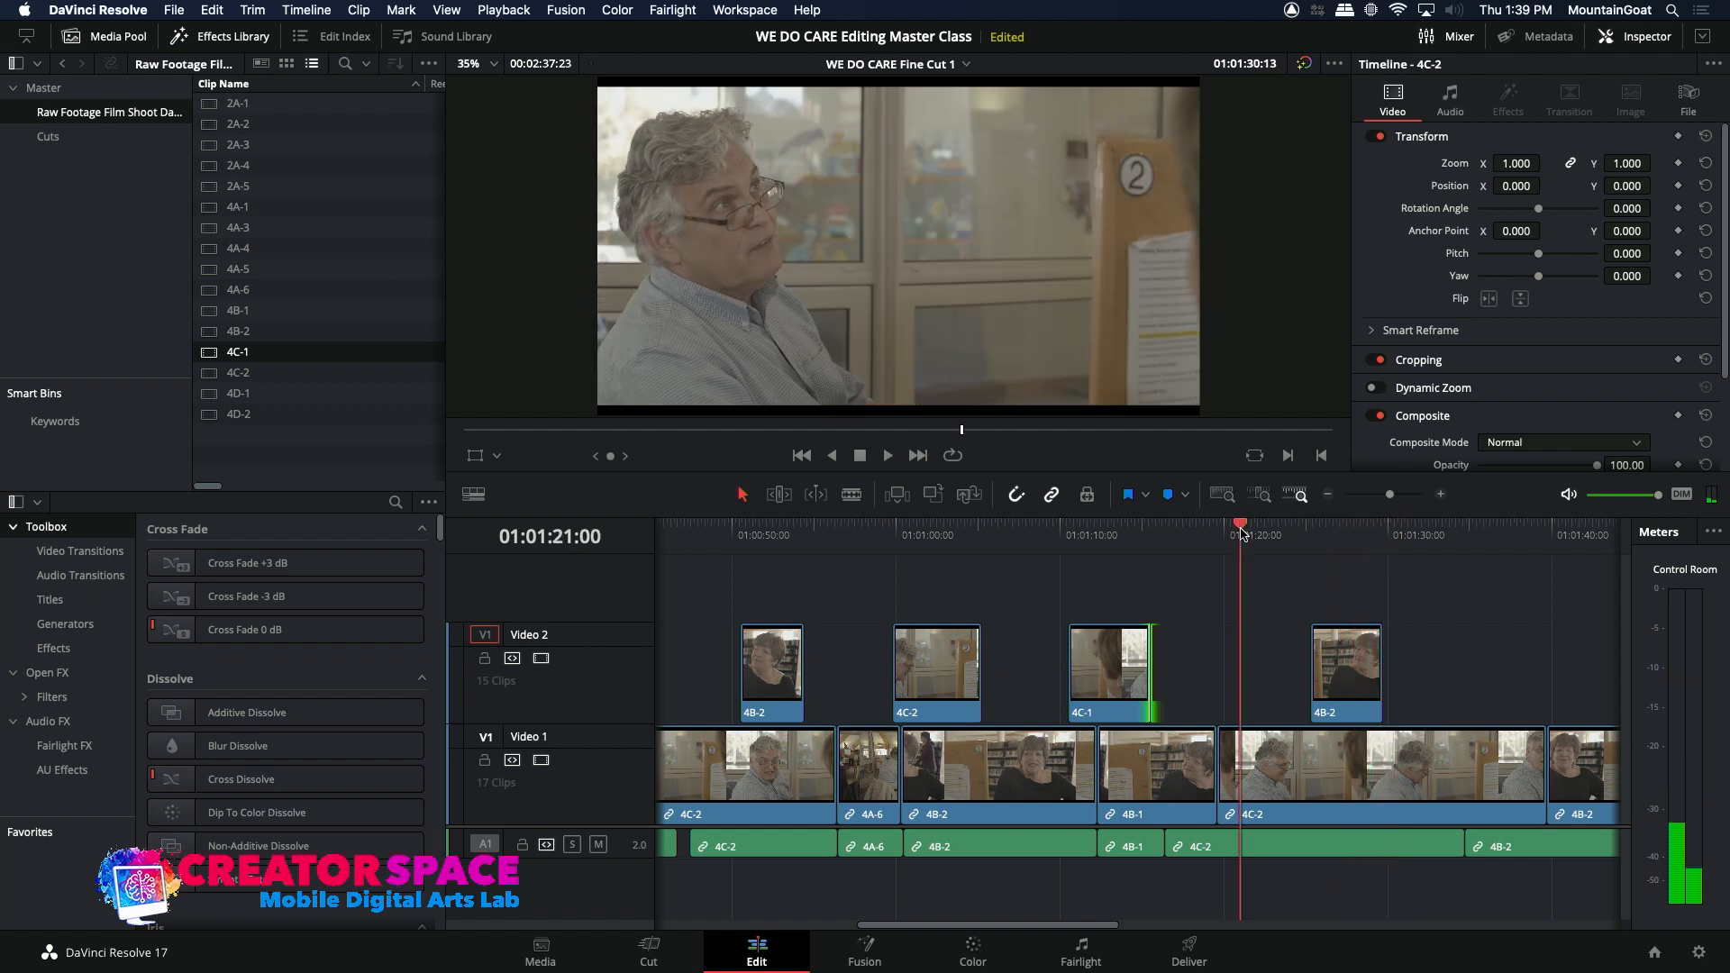
Step: Review the long 4C-2 shot from 01:01:21:00, replaying the part after the 4B-2 cutaway, and park the playhead at 01:01:31:20
click(1242, 533)
key(space)
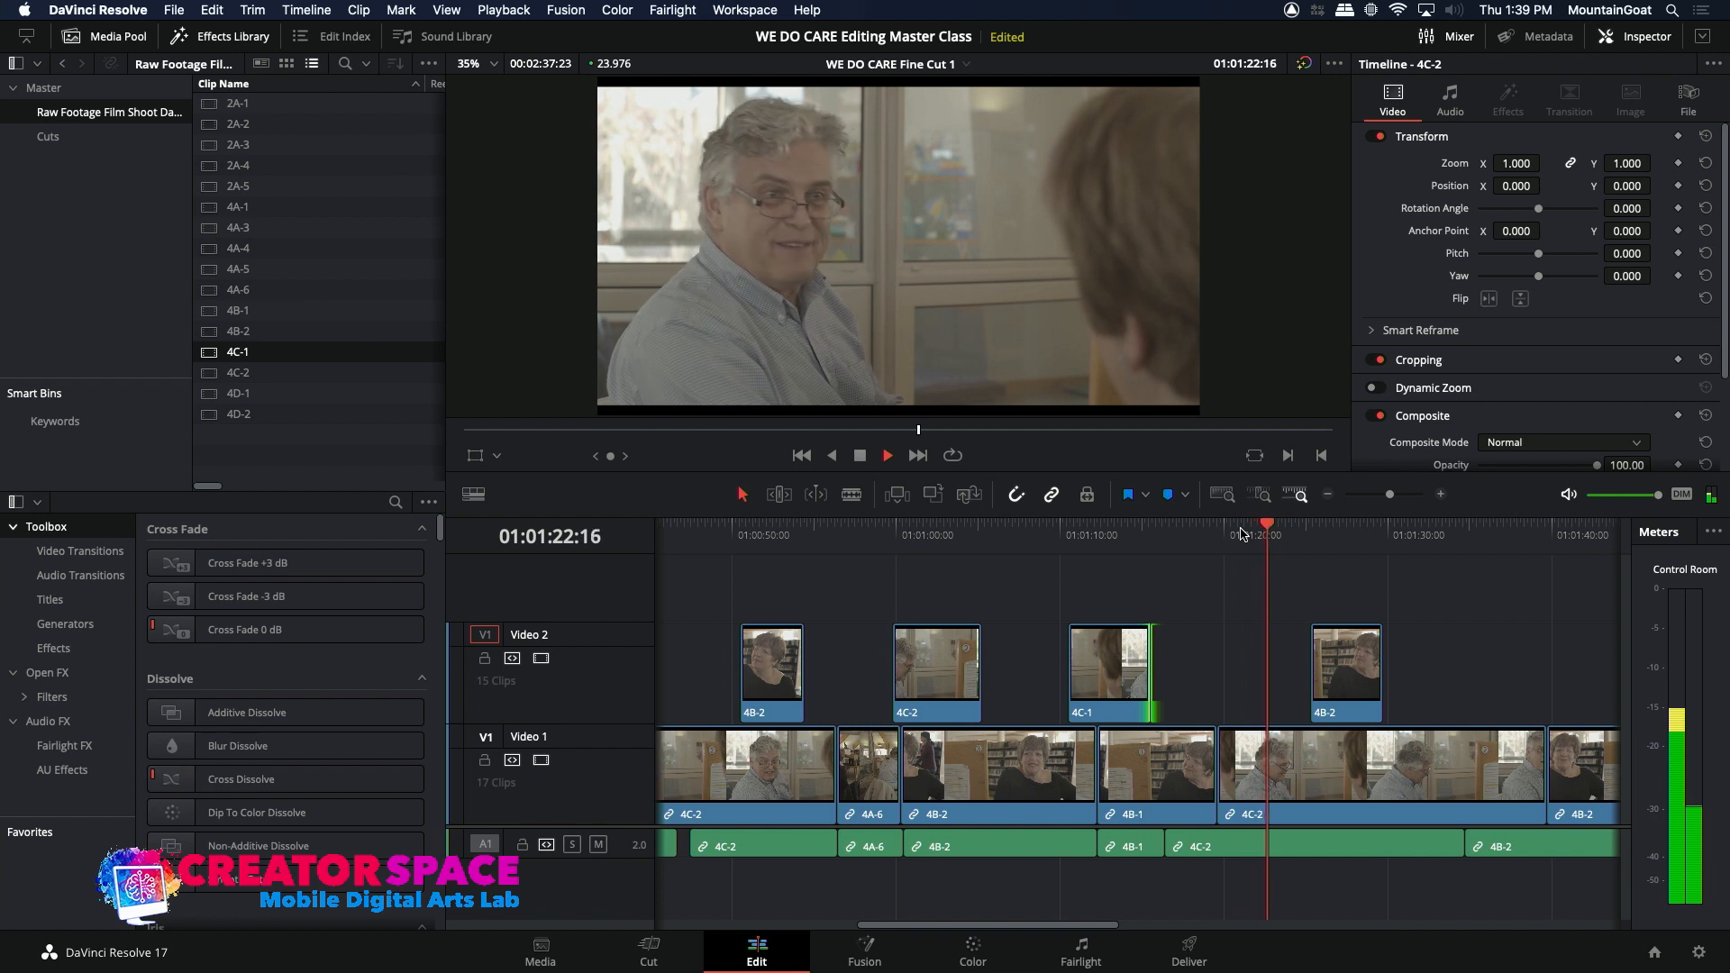
key(space)
drag(1061, 926, 1186, 929)
key(space)
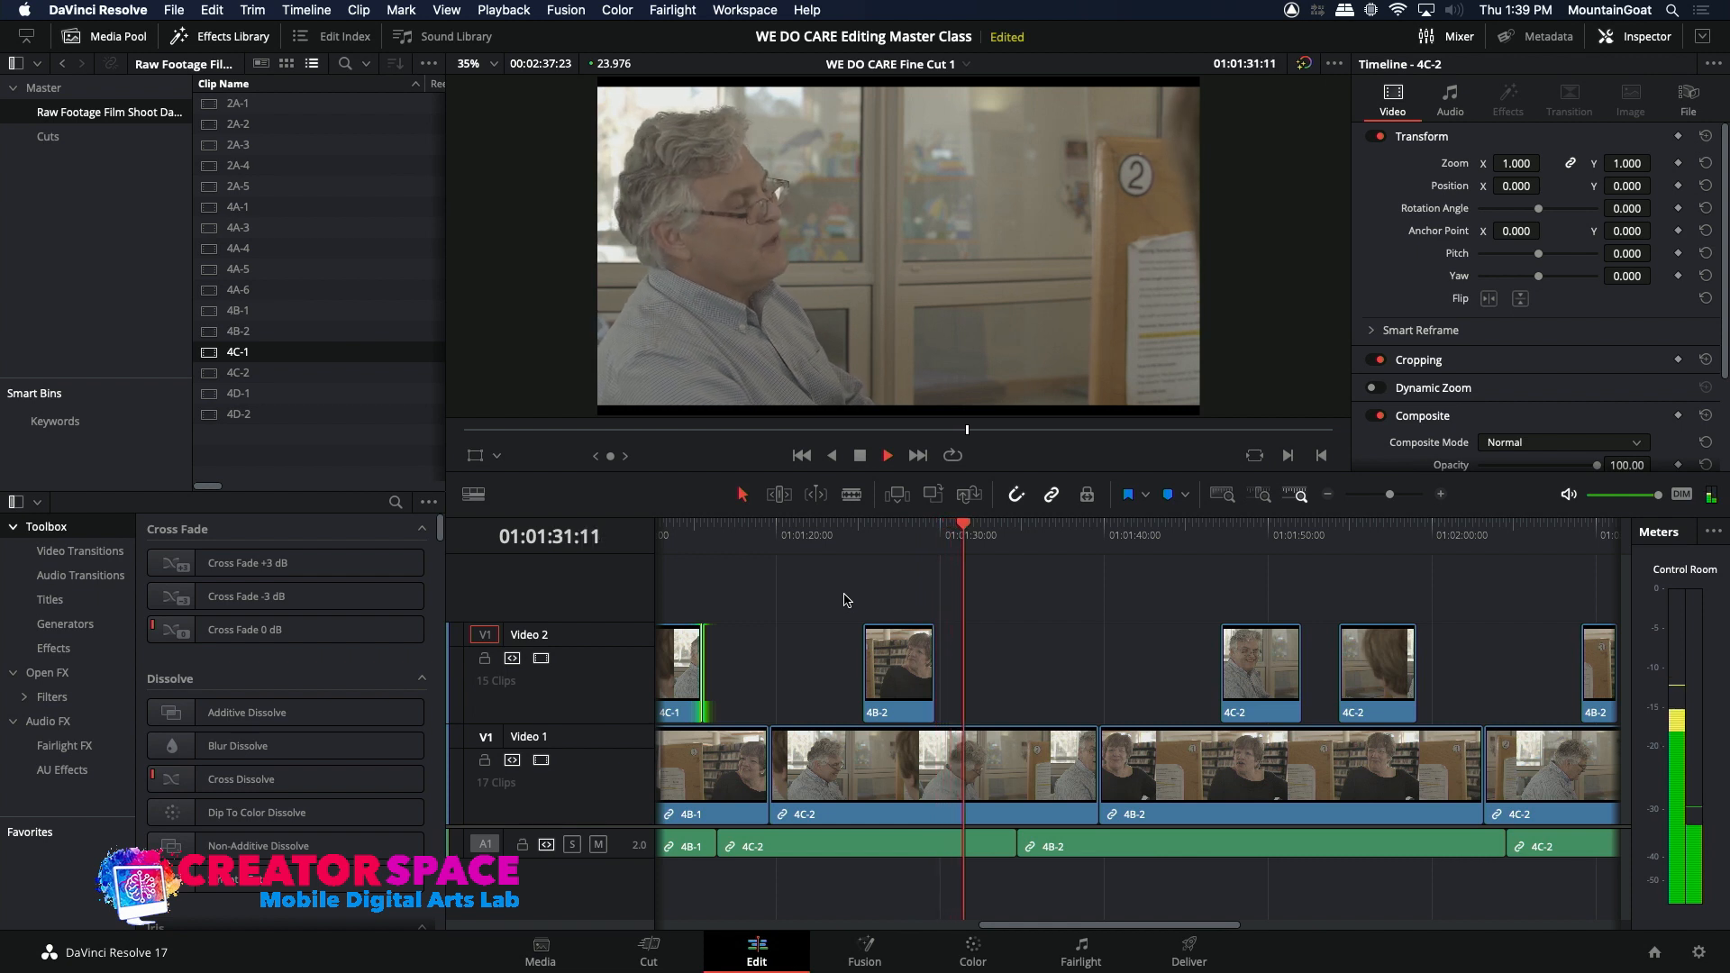
key(space)
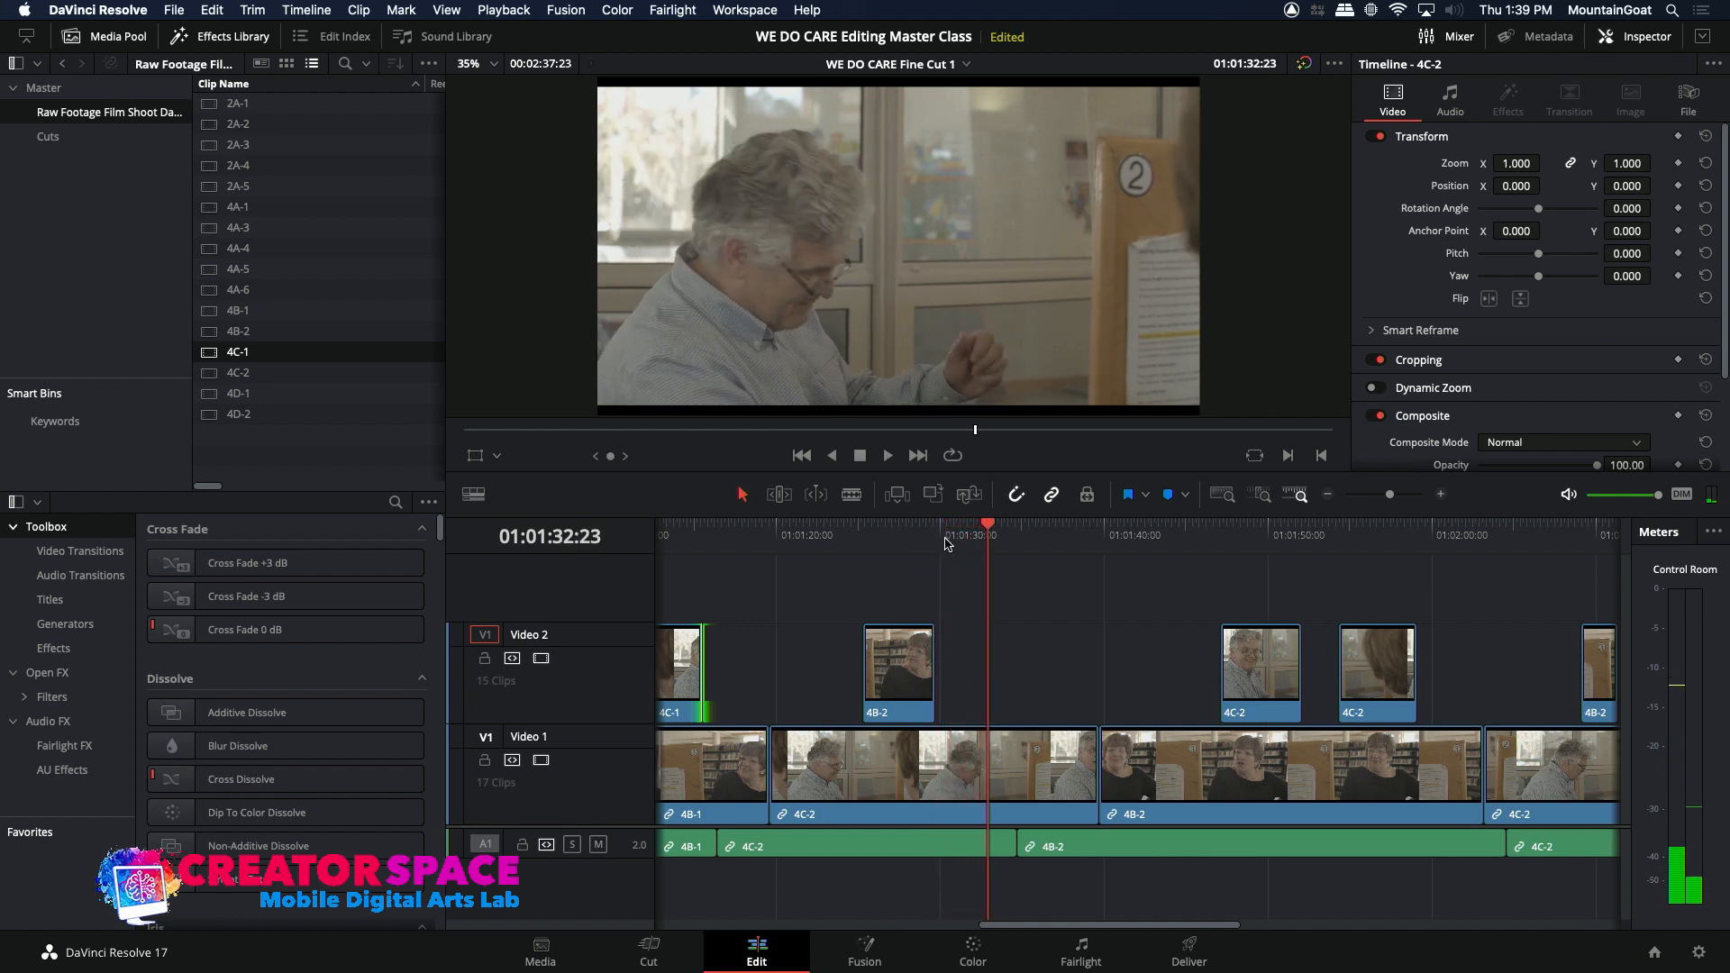
click(937, 539)
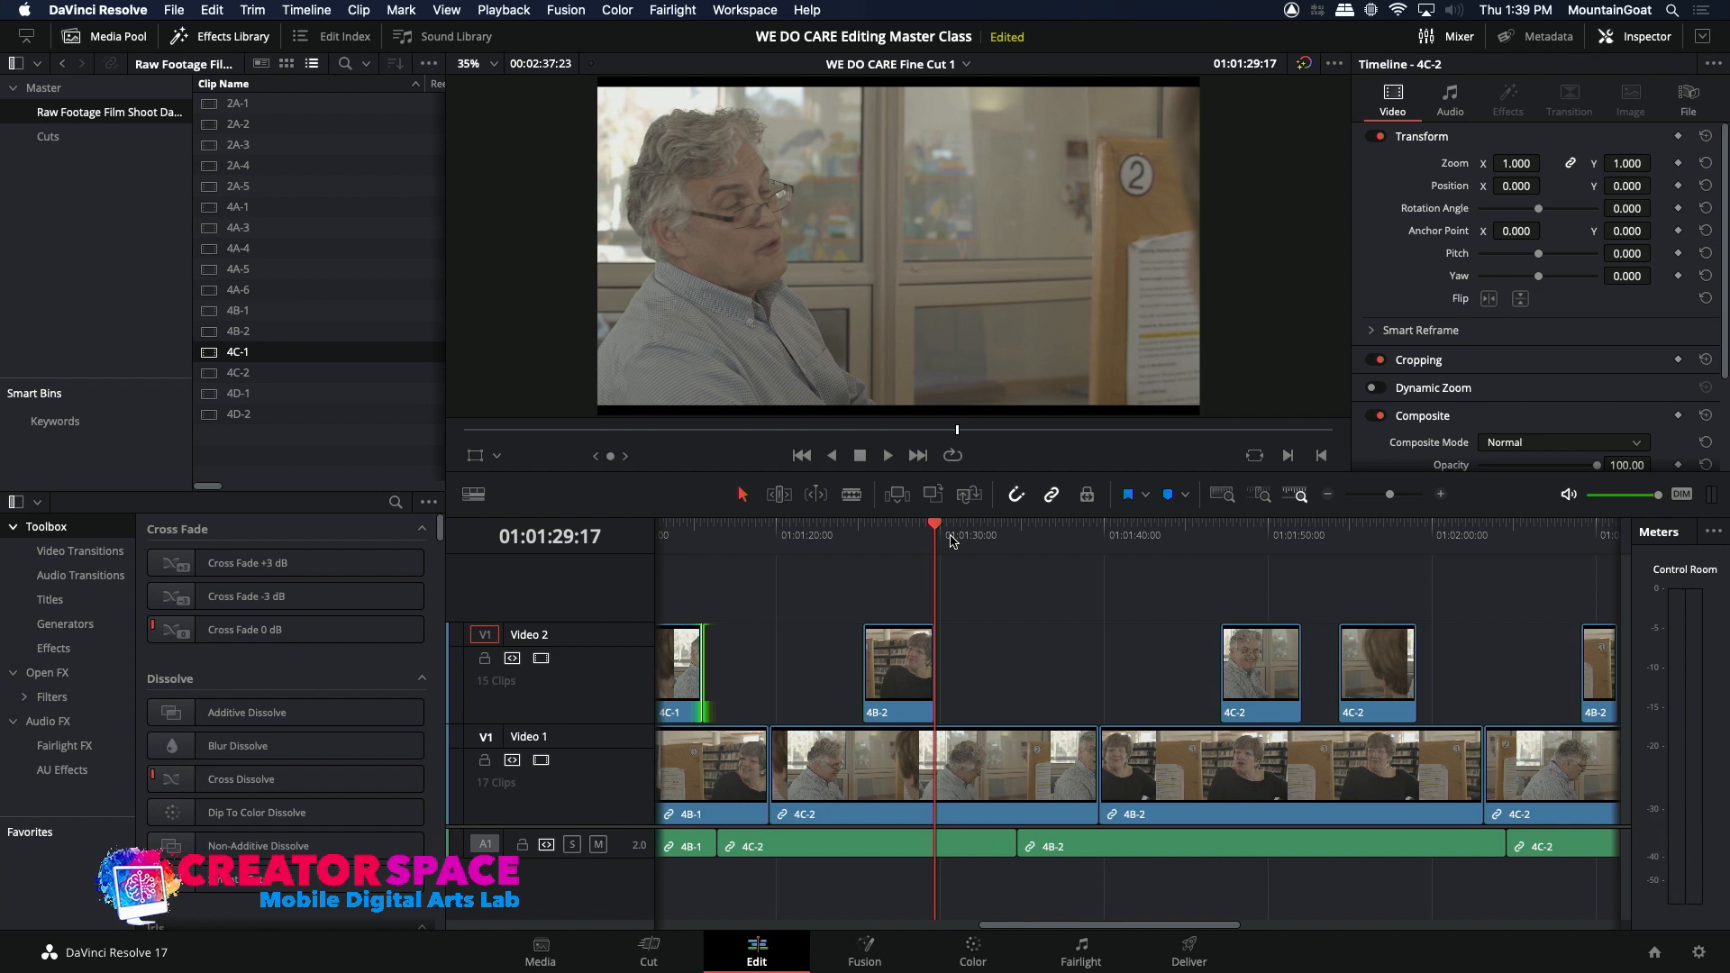
key(space)
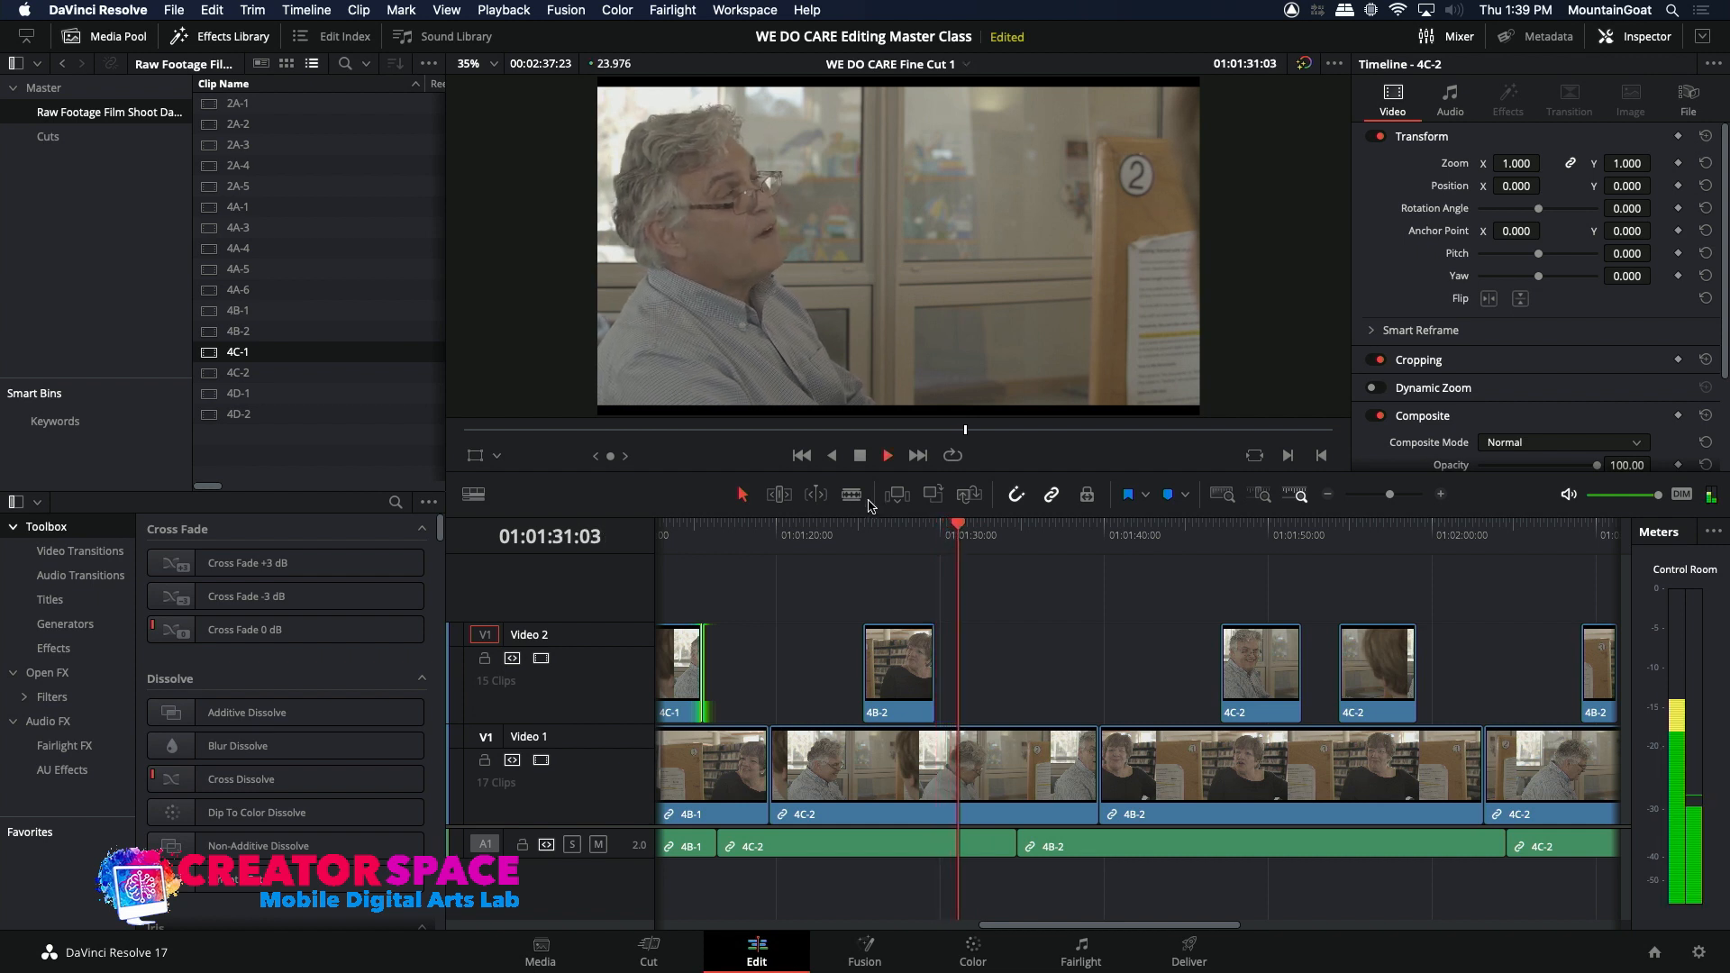
key(space)
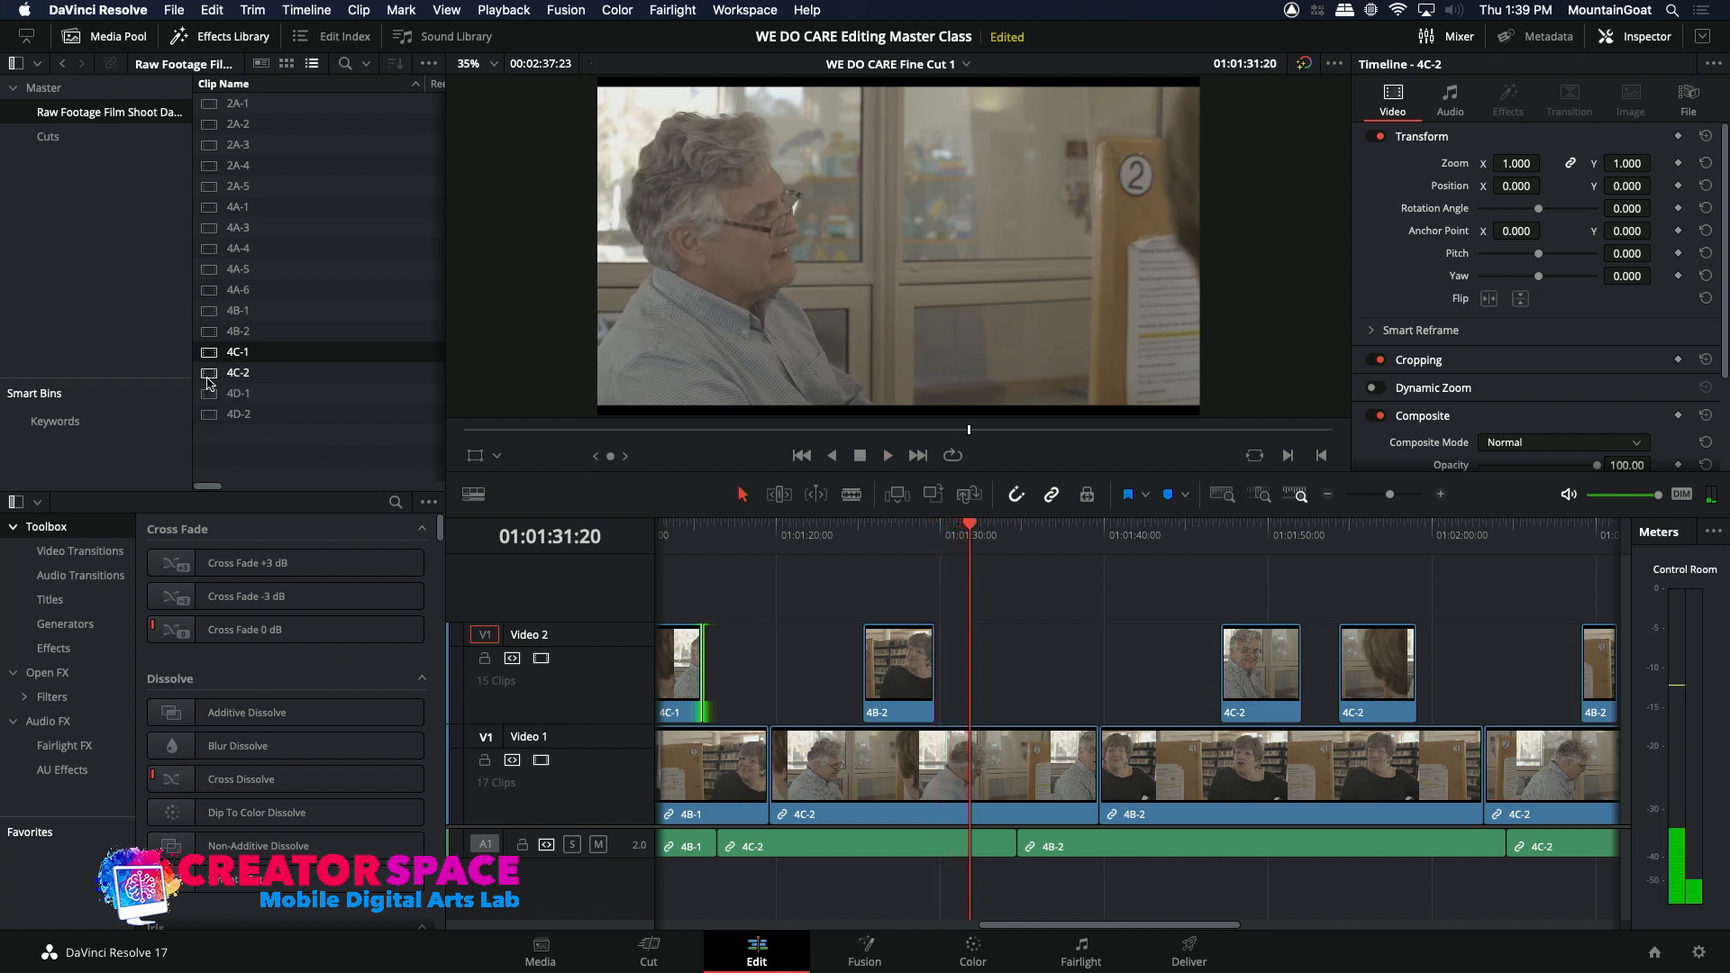
Step: Mark a short silent reaction of the woman in source clip 4B-2 and overwrite it onto Video 2 at 01:01:31:20
double_click(207, 332)
drag(971, 431, 895, 431)
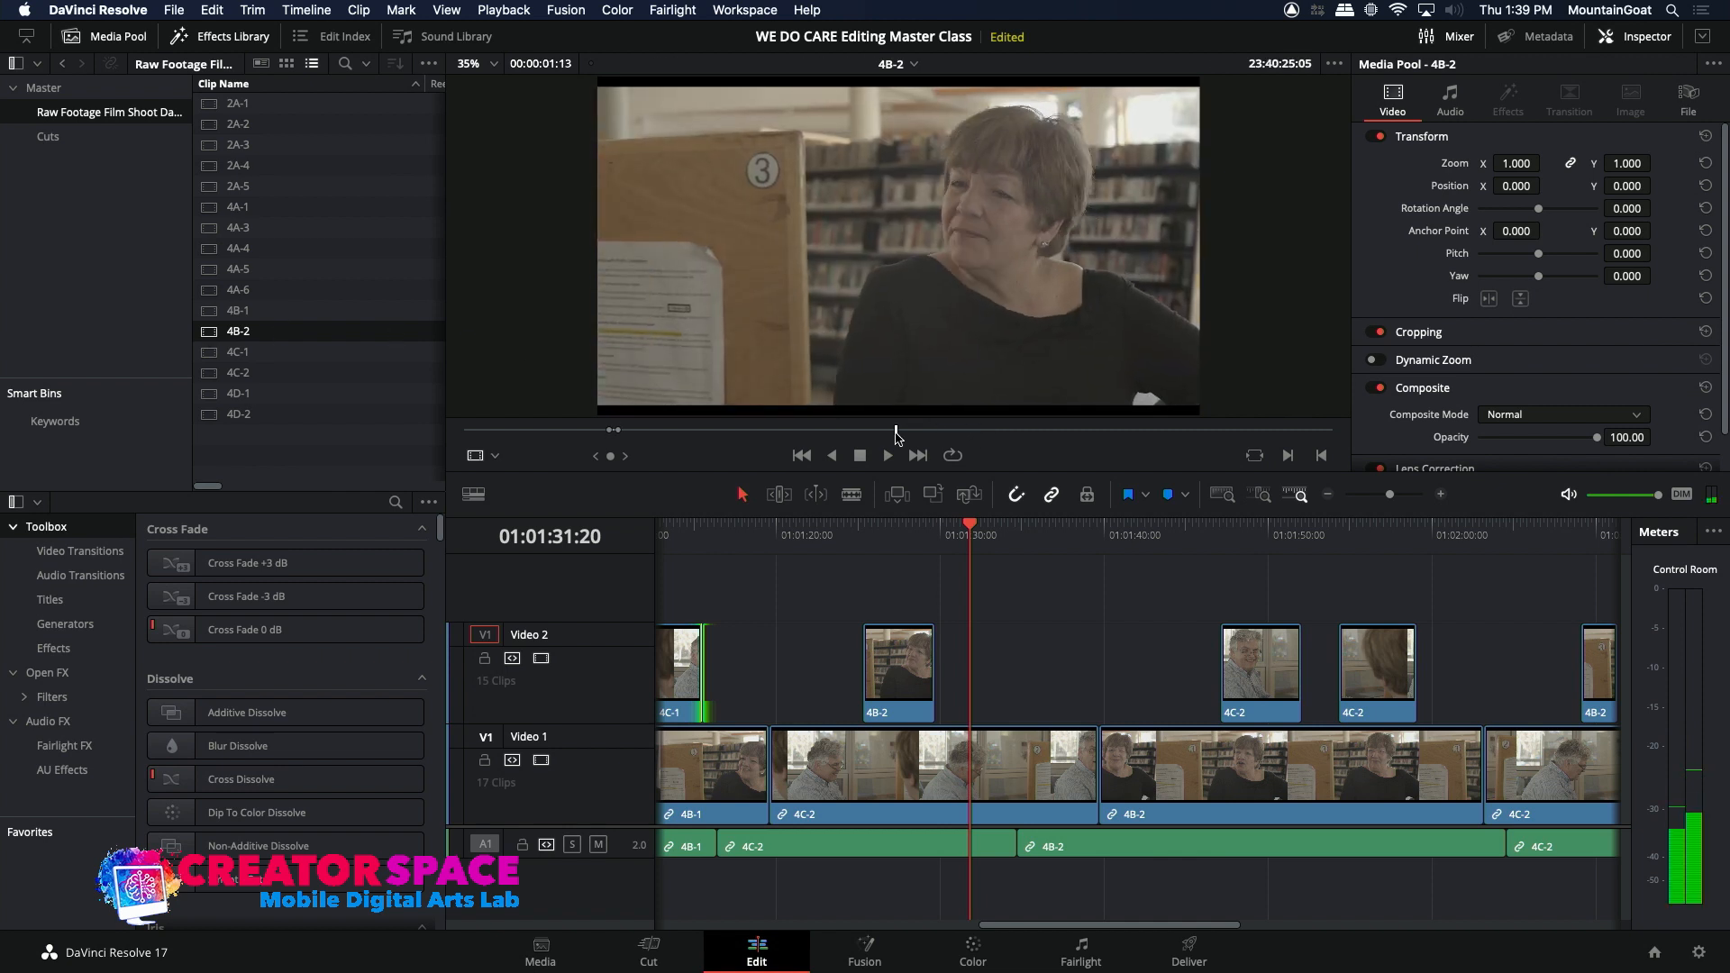
key(space)
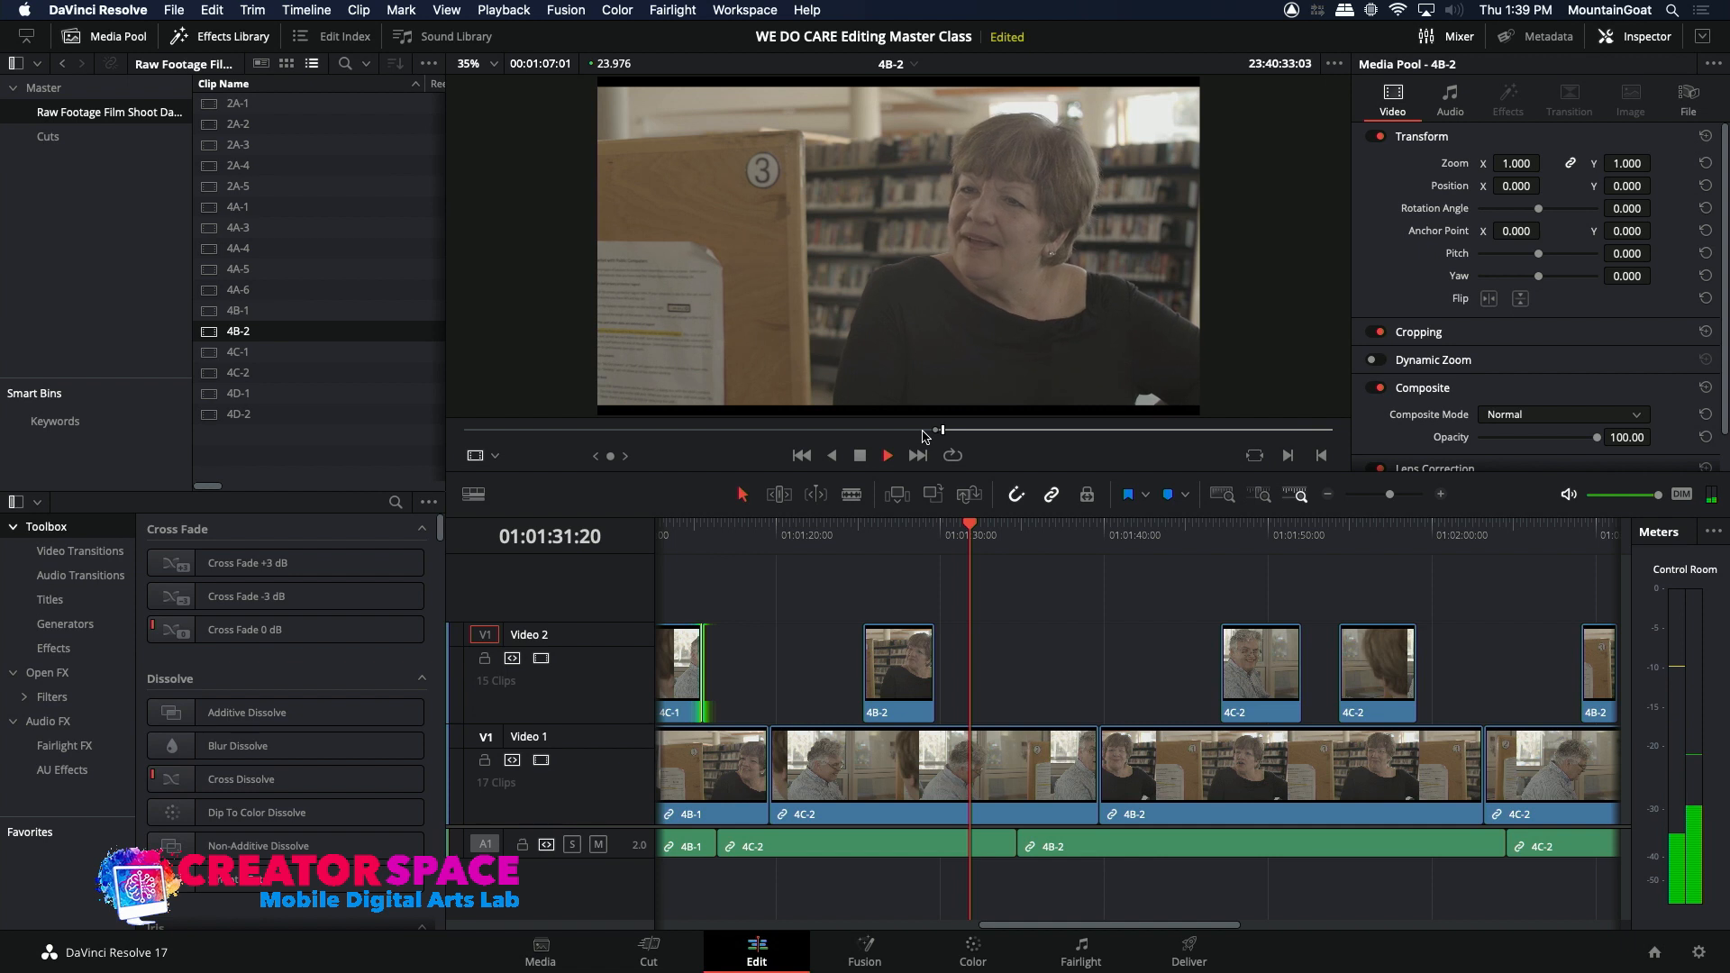
click(925, 430)
drag(923, 434, 913, 432)
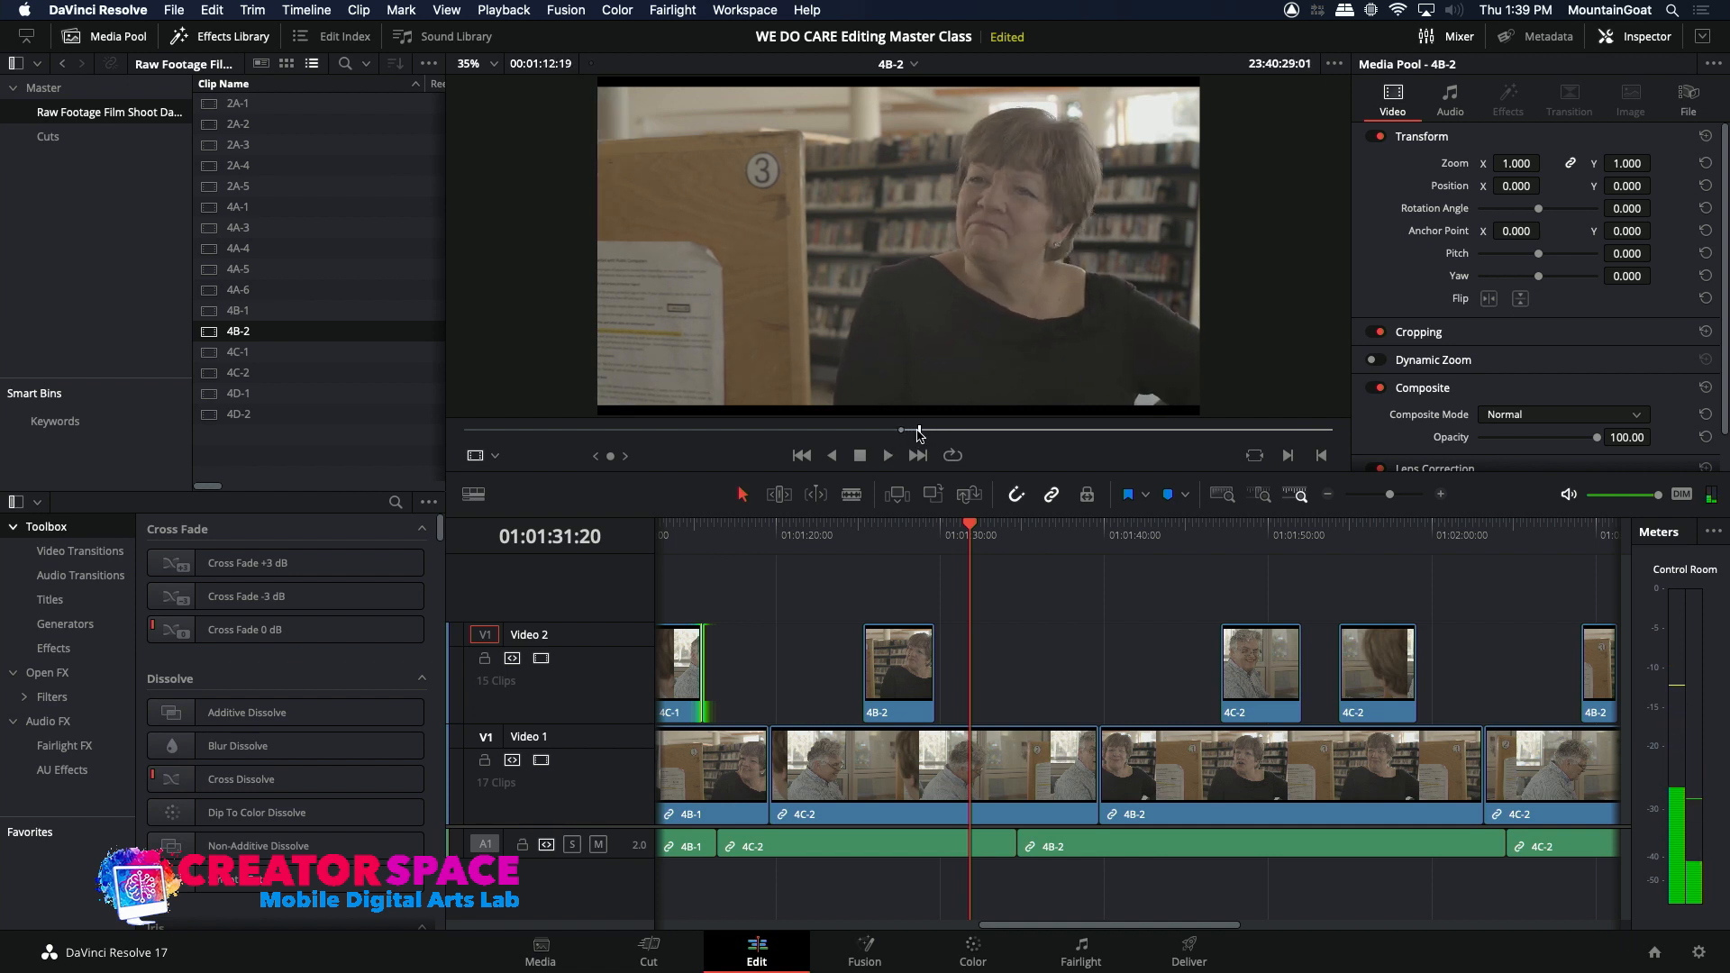
drag(918, 434, 900, 435)
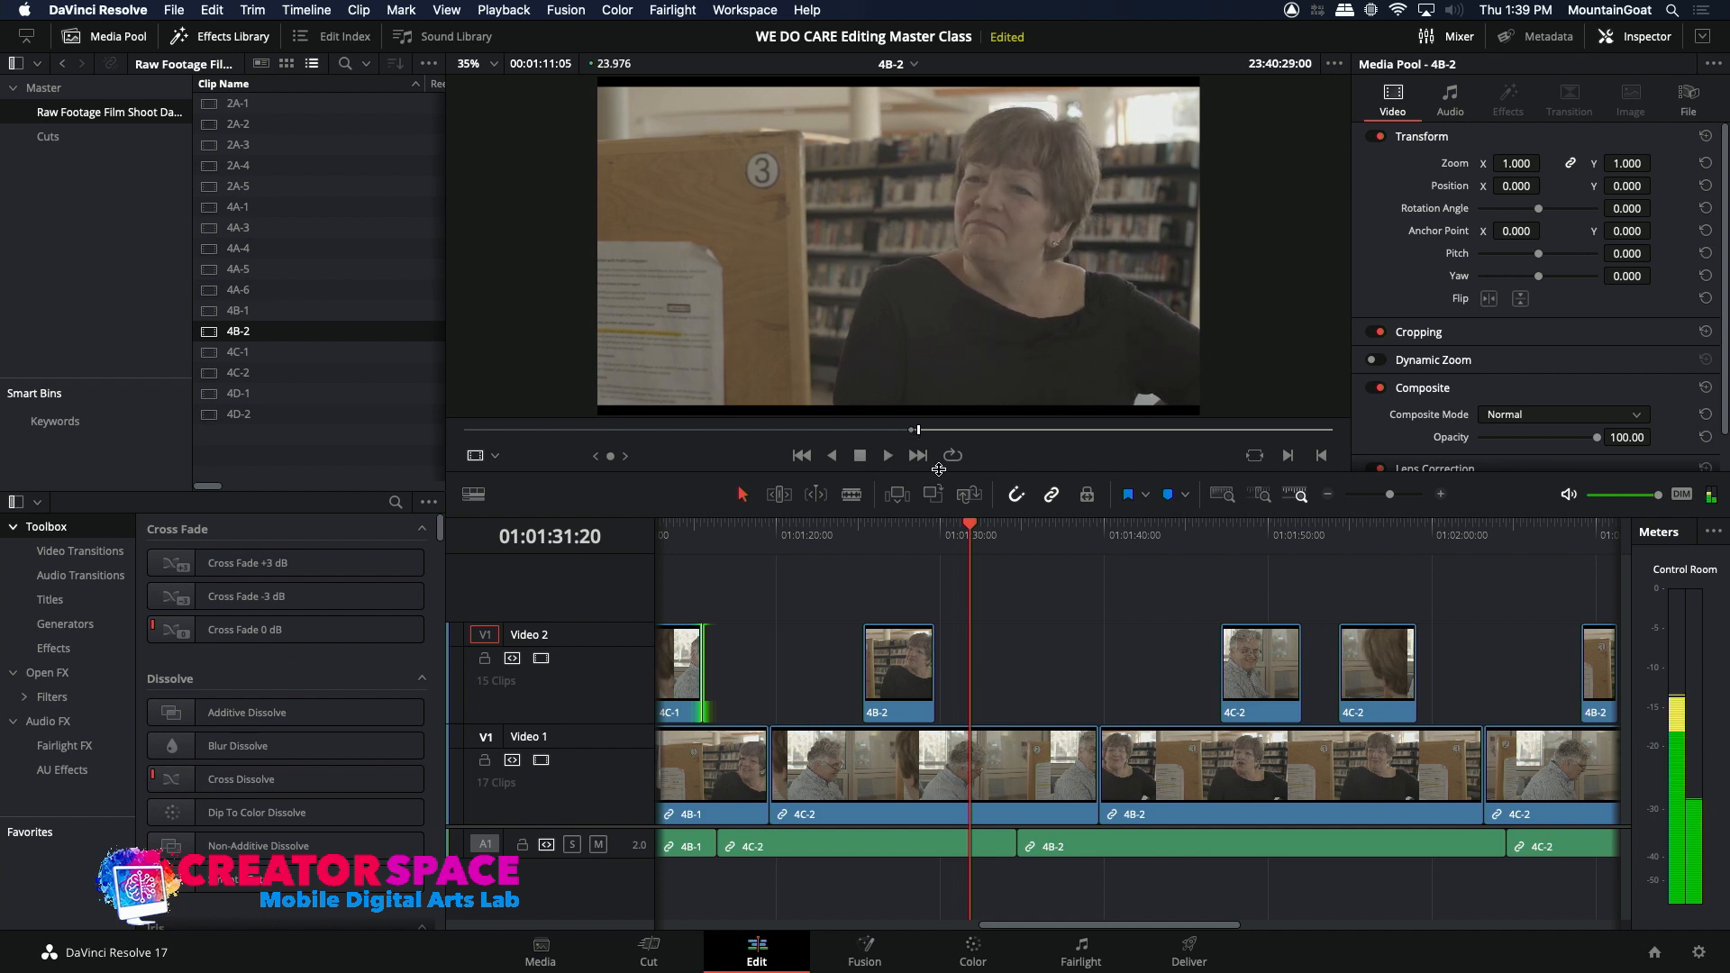
click(937, 496)
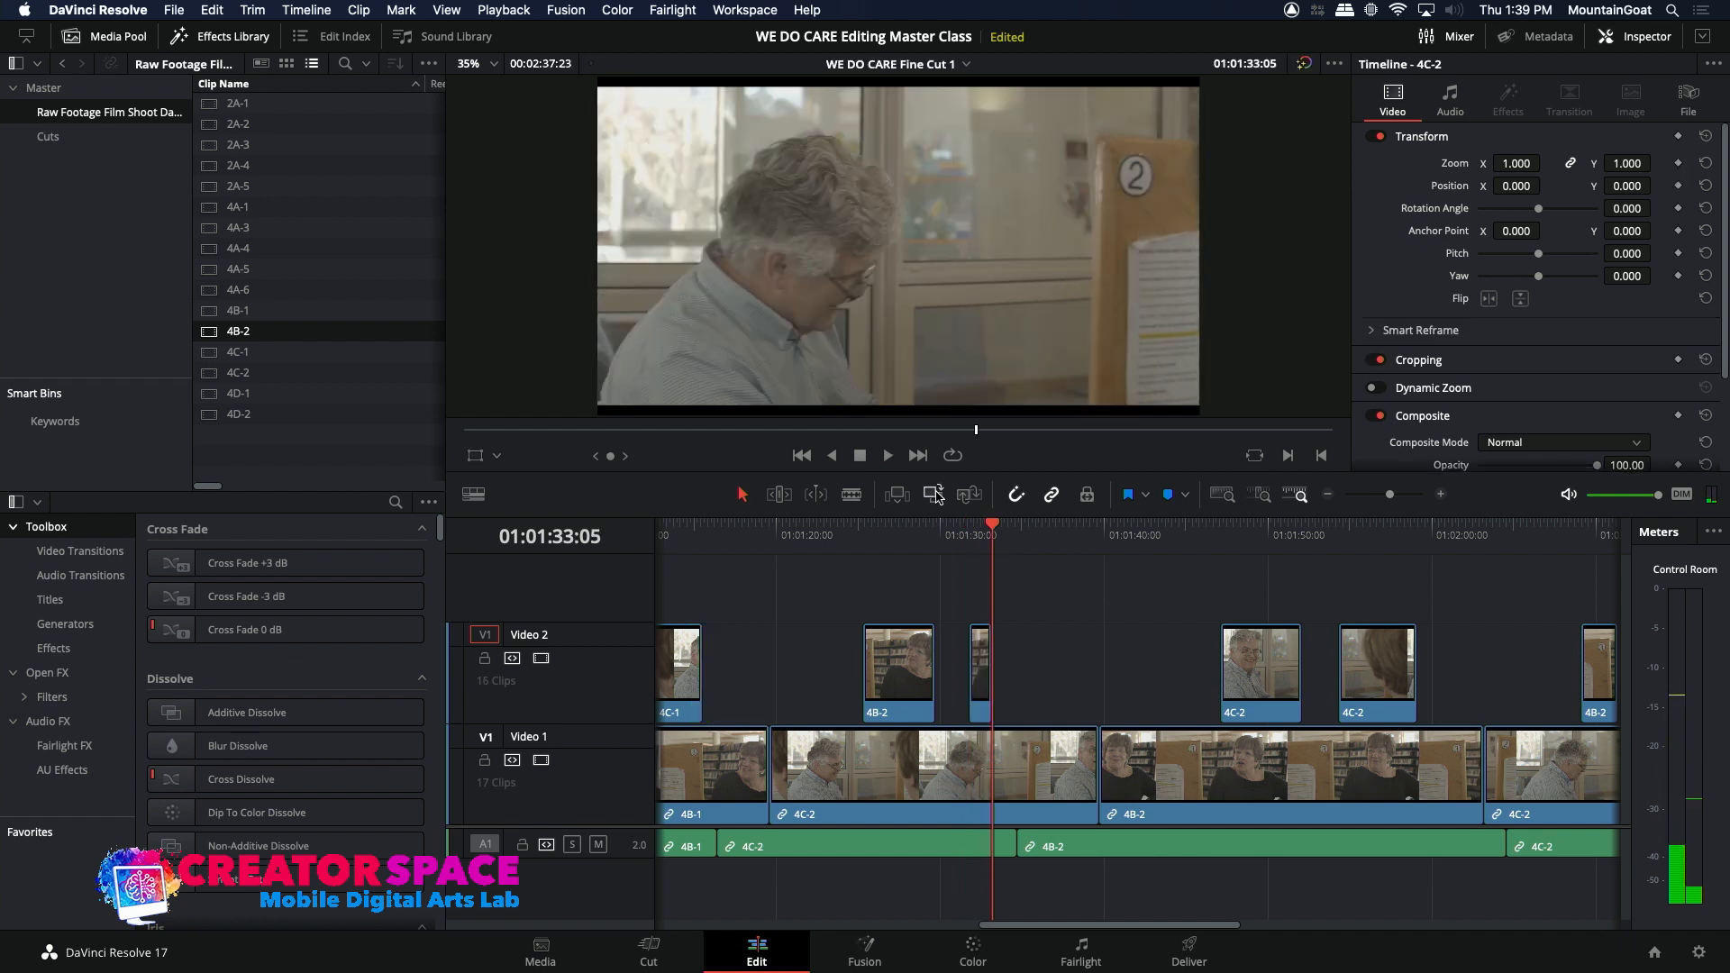
Step: Play through the new 4B-2 cutaway, then recheck the start of the 4C-2 shot from 01:01:19:15
click(952, 538)
key(space)
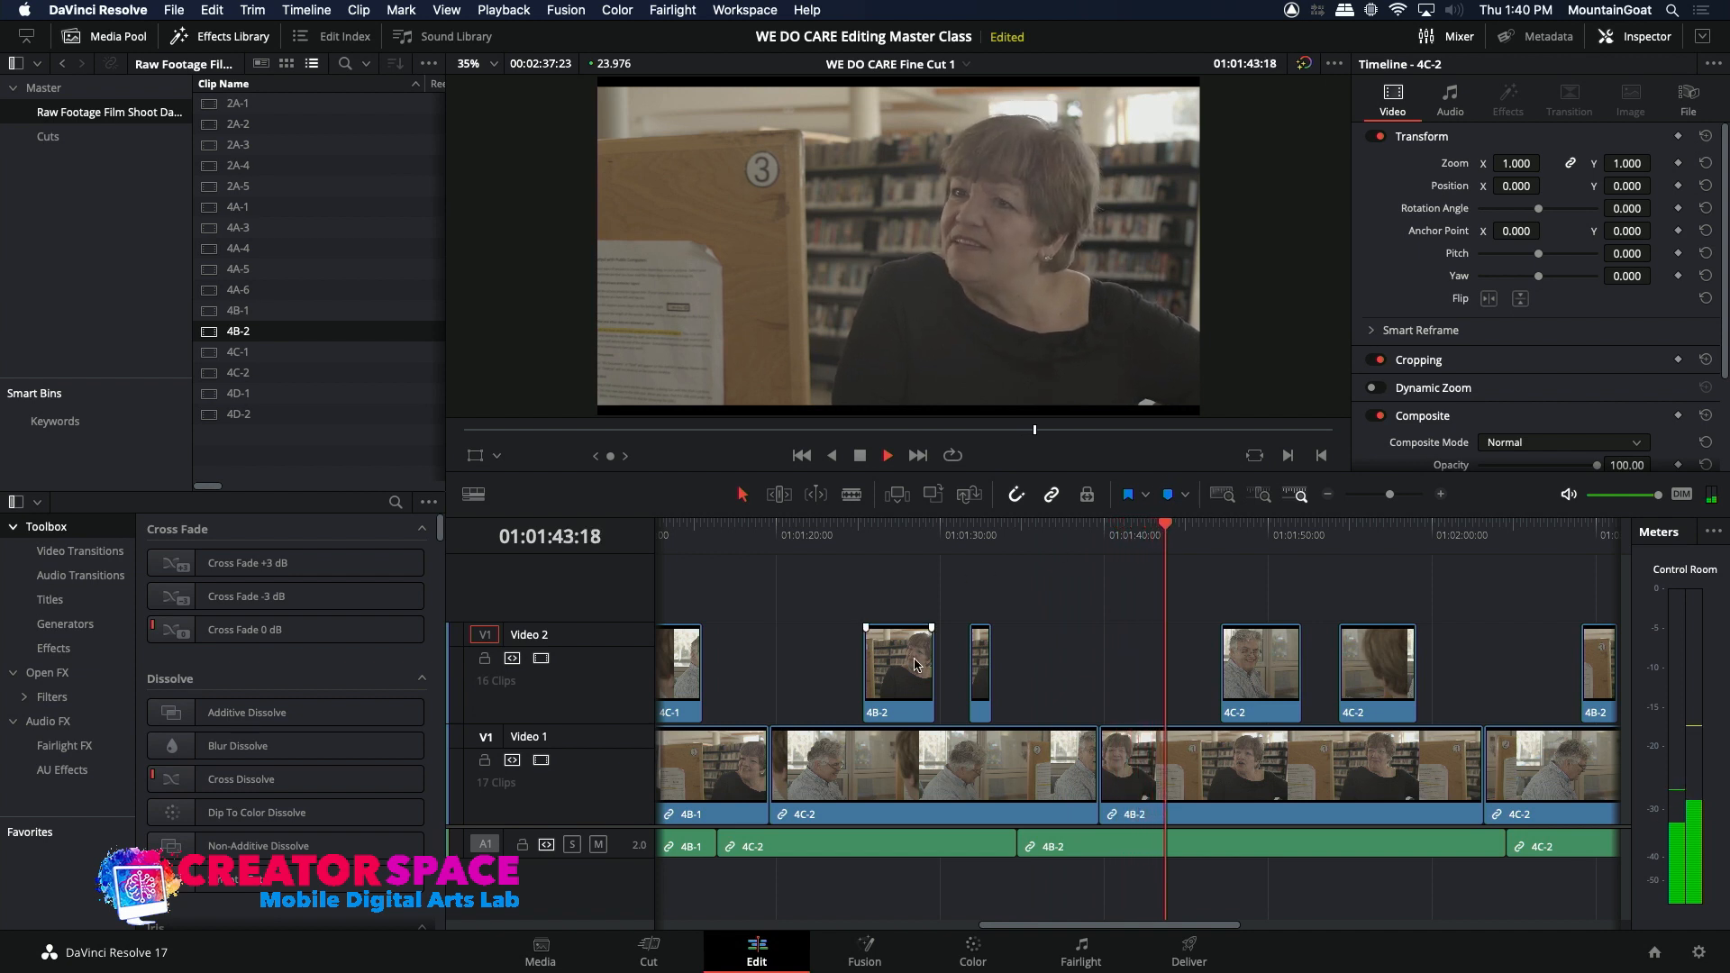
click(771, 540)
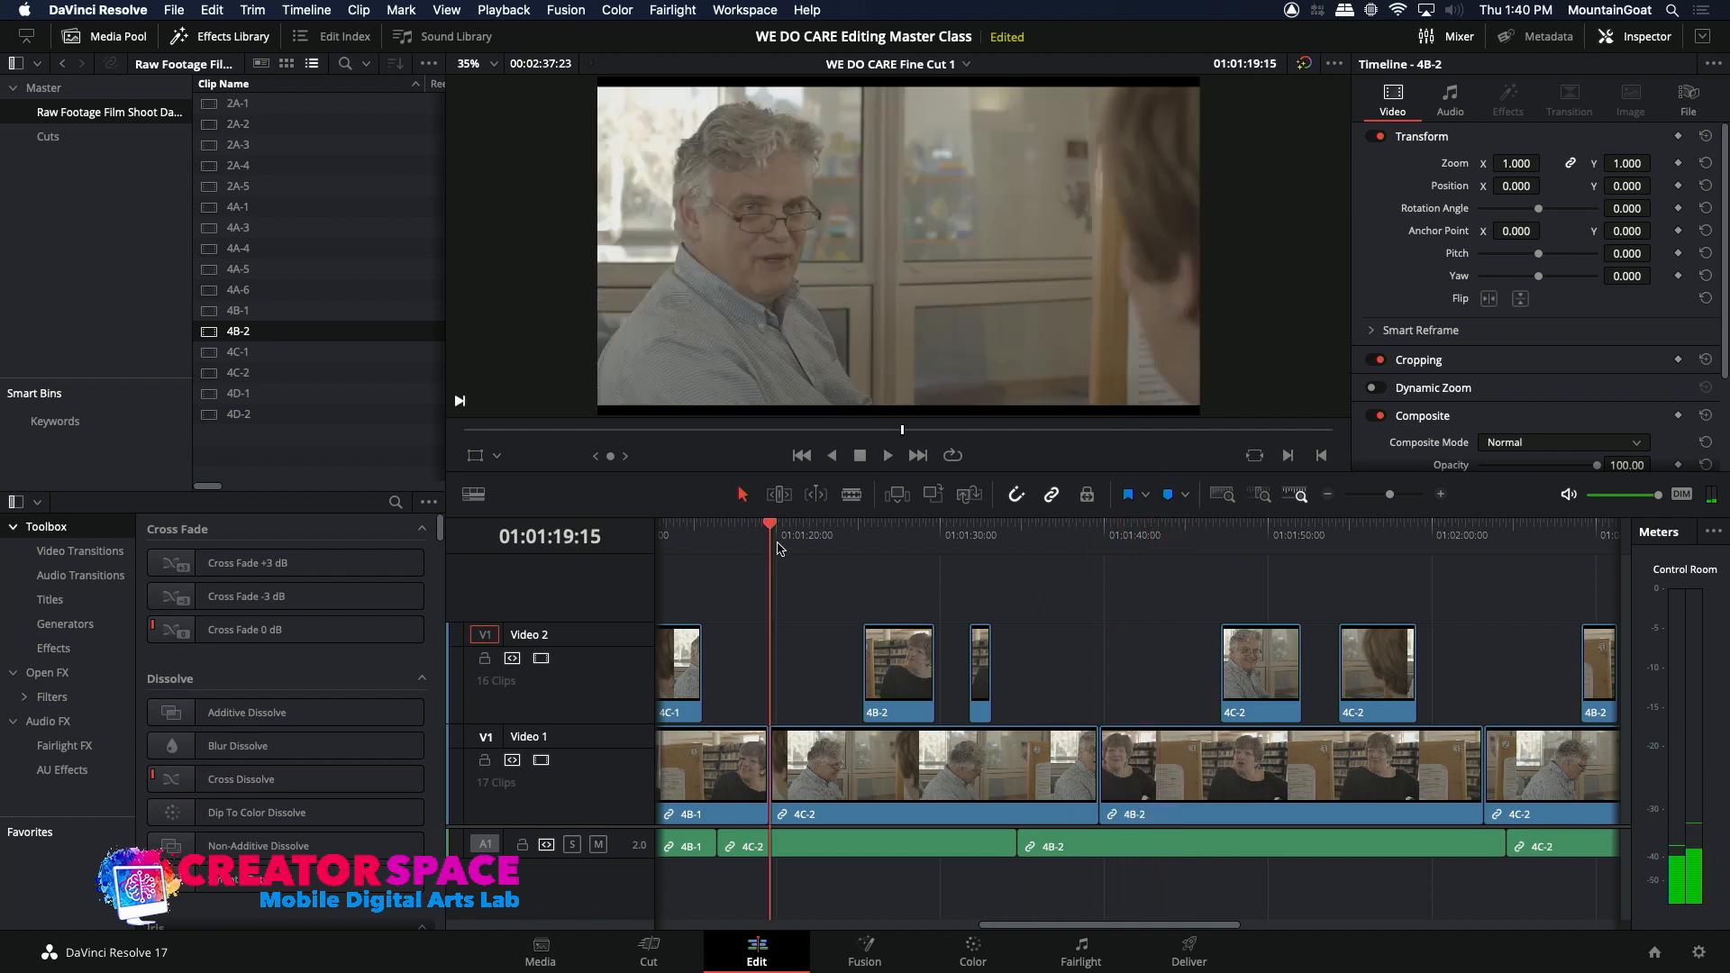
key(space)
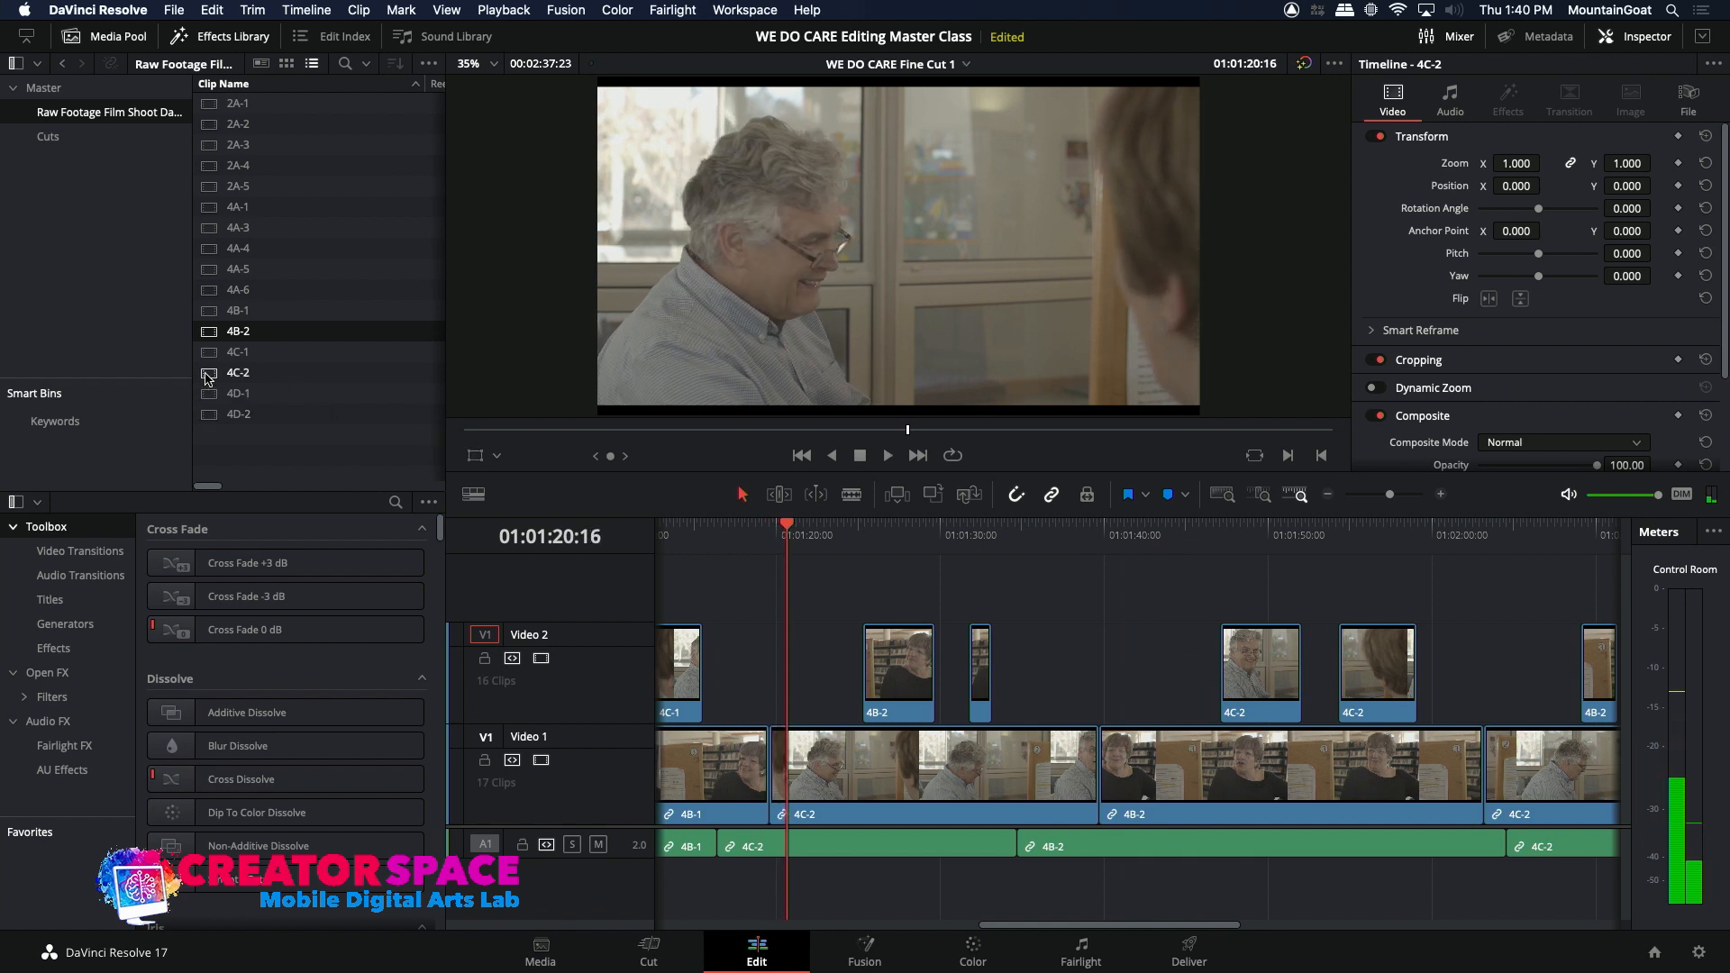
Step: Open source clip 4C-1, play the man's dialogue and mark a range ending at 23:47:24:02
double_click(207, 357)
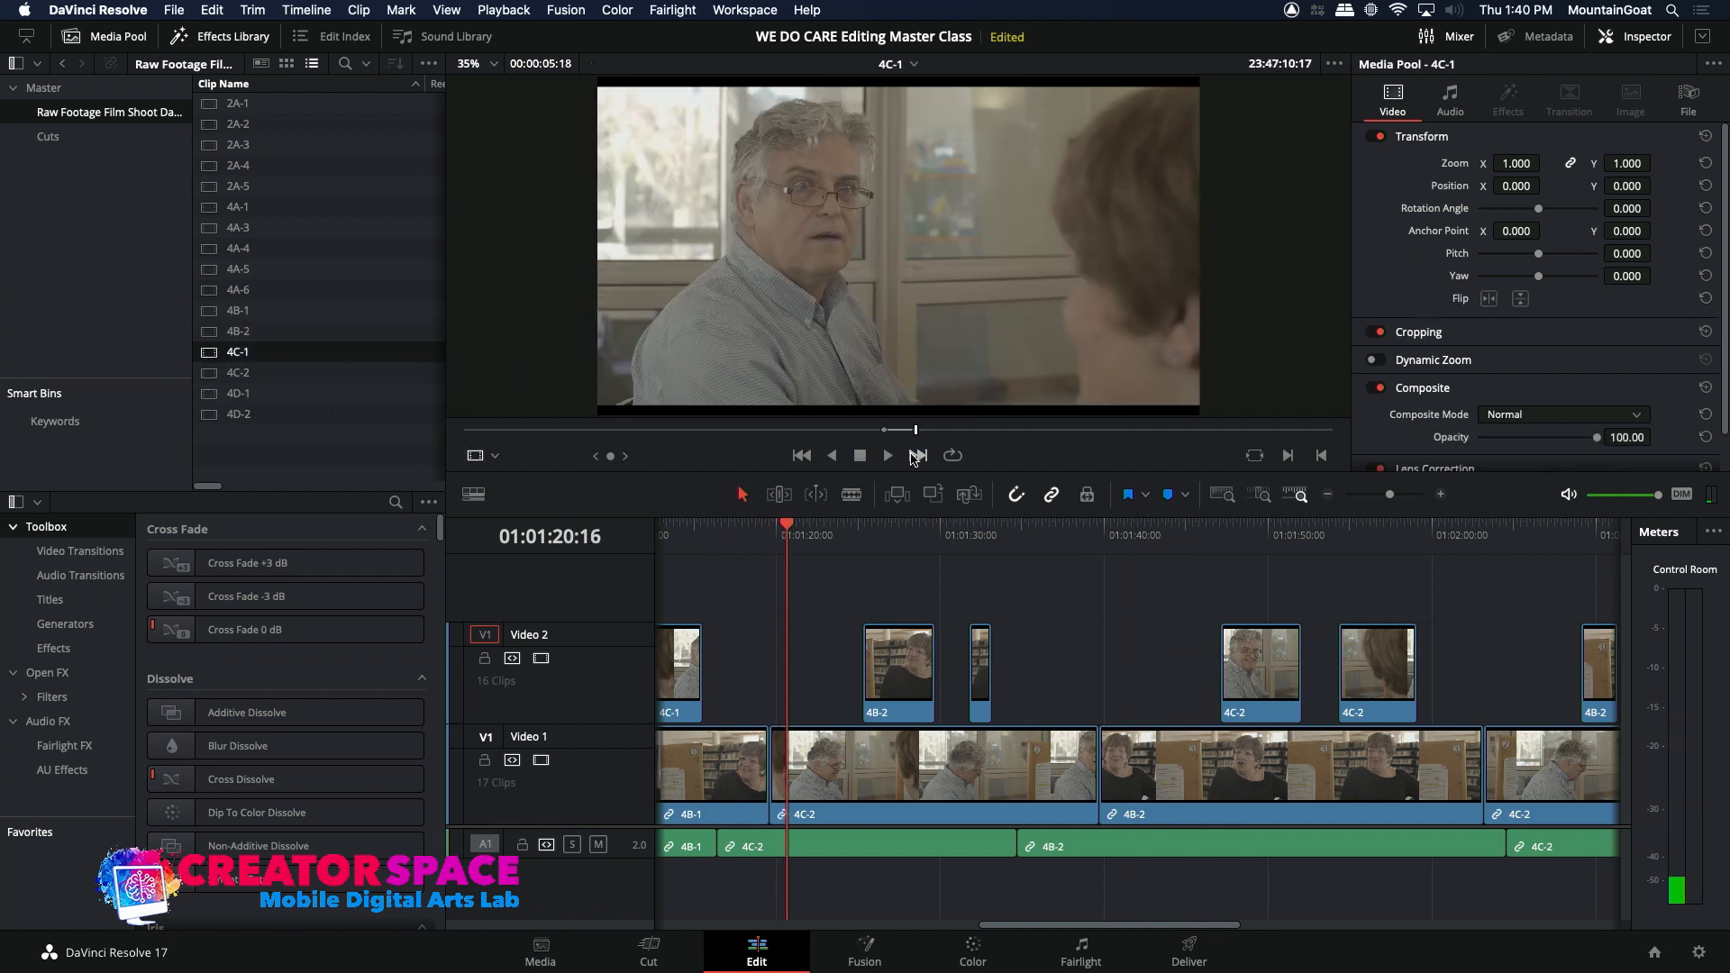
click(937, 430)
key(space)
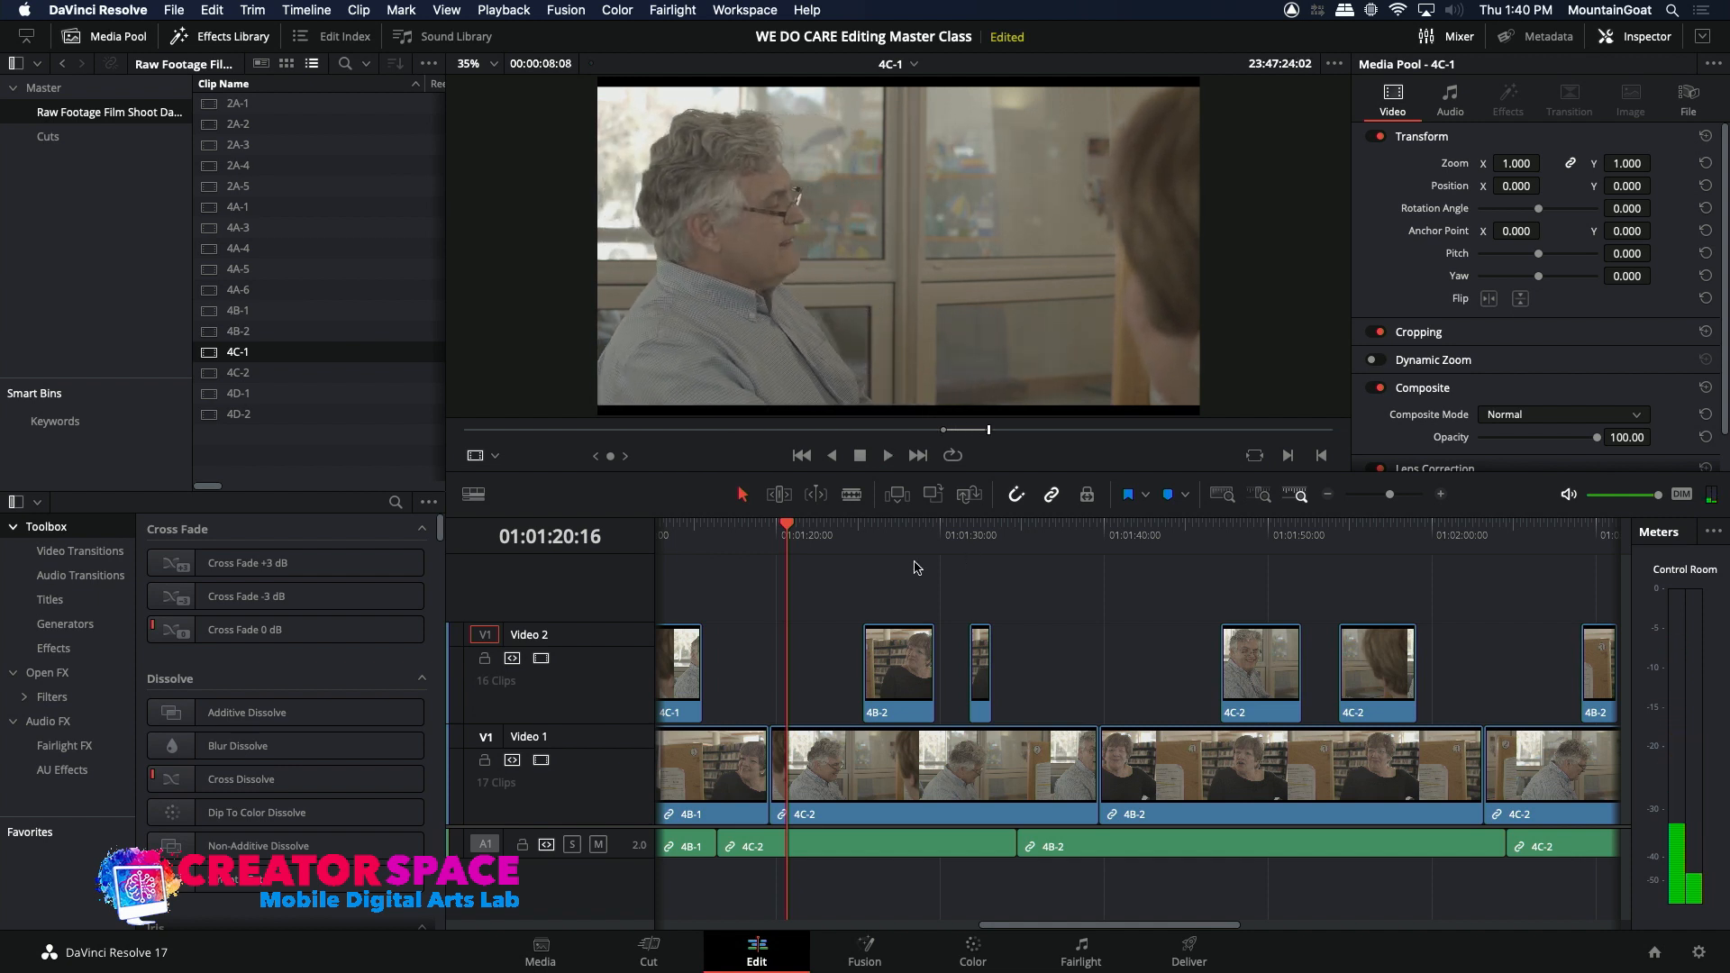
Step: Replay the end of the 4B-1 shot on Video 1 and park the playhead at 01:01:16:10
click(769, 529)
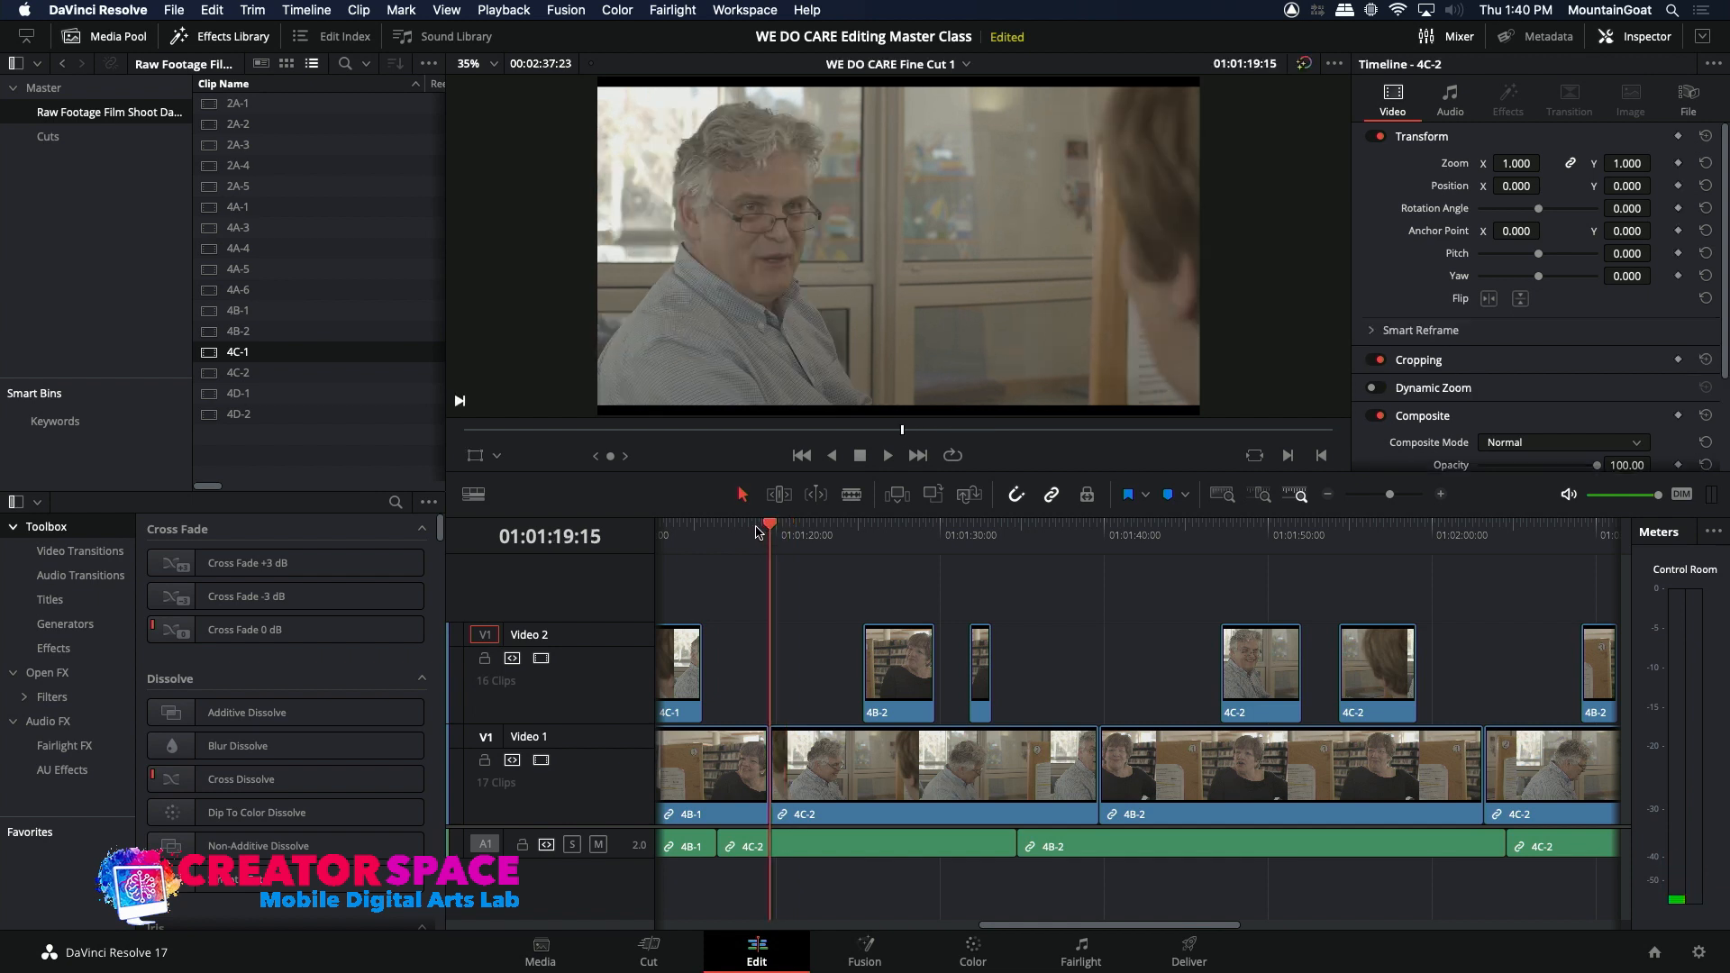
drag(746, 528, 717, 529)
key(space)
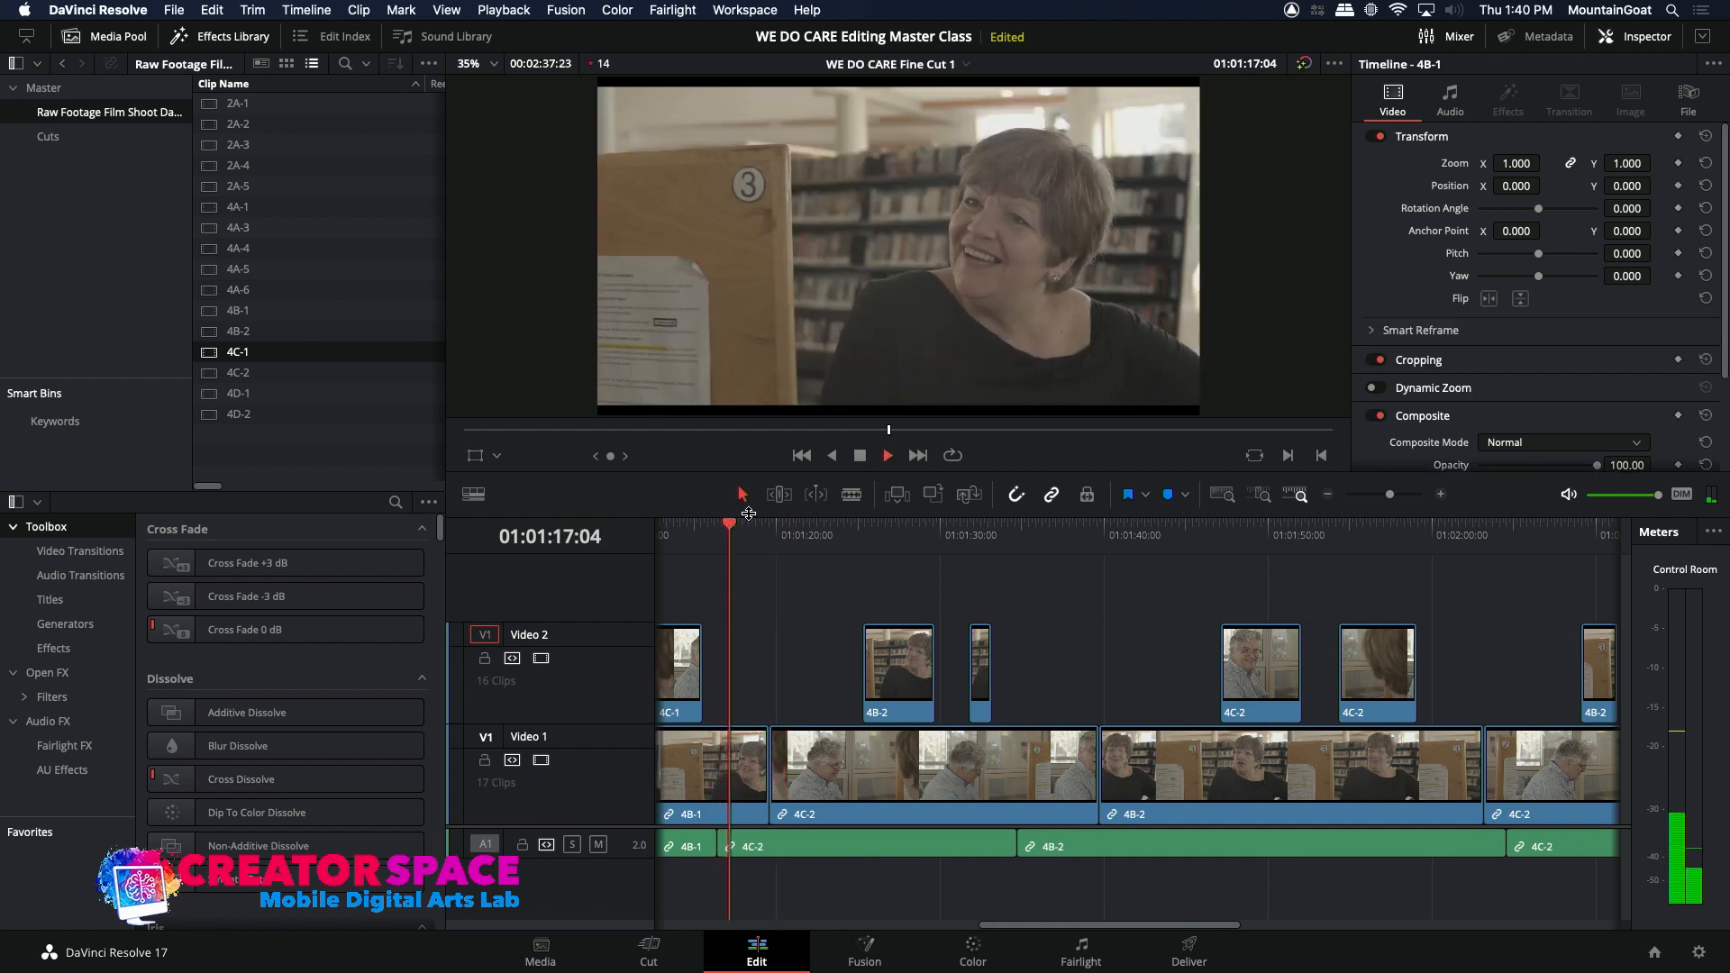
key(space)
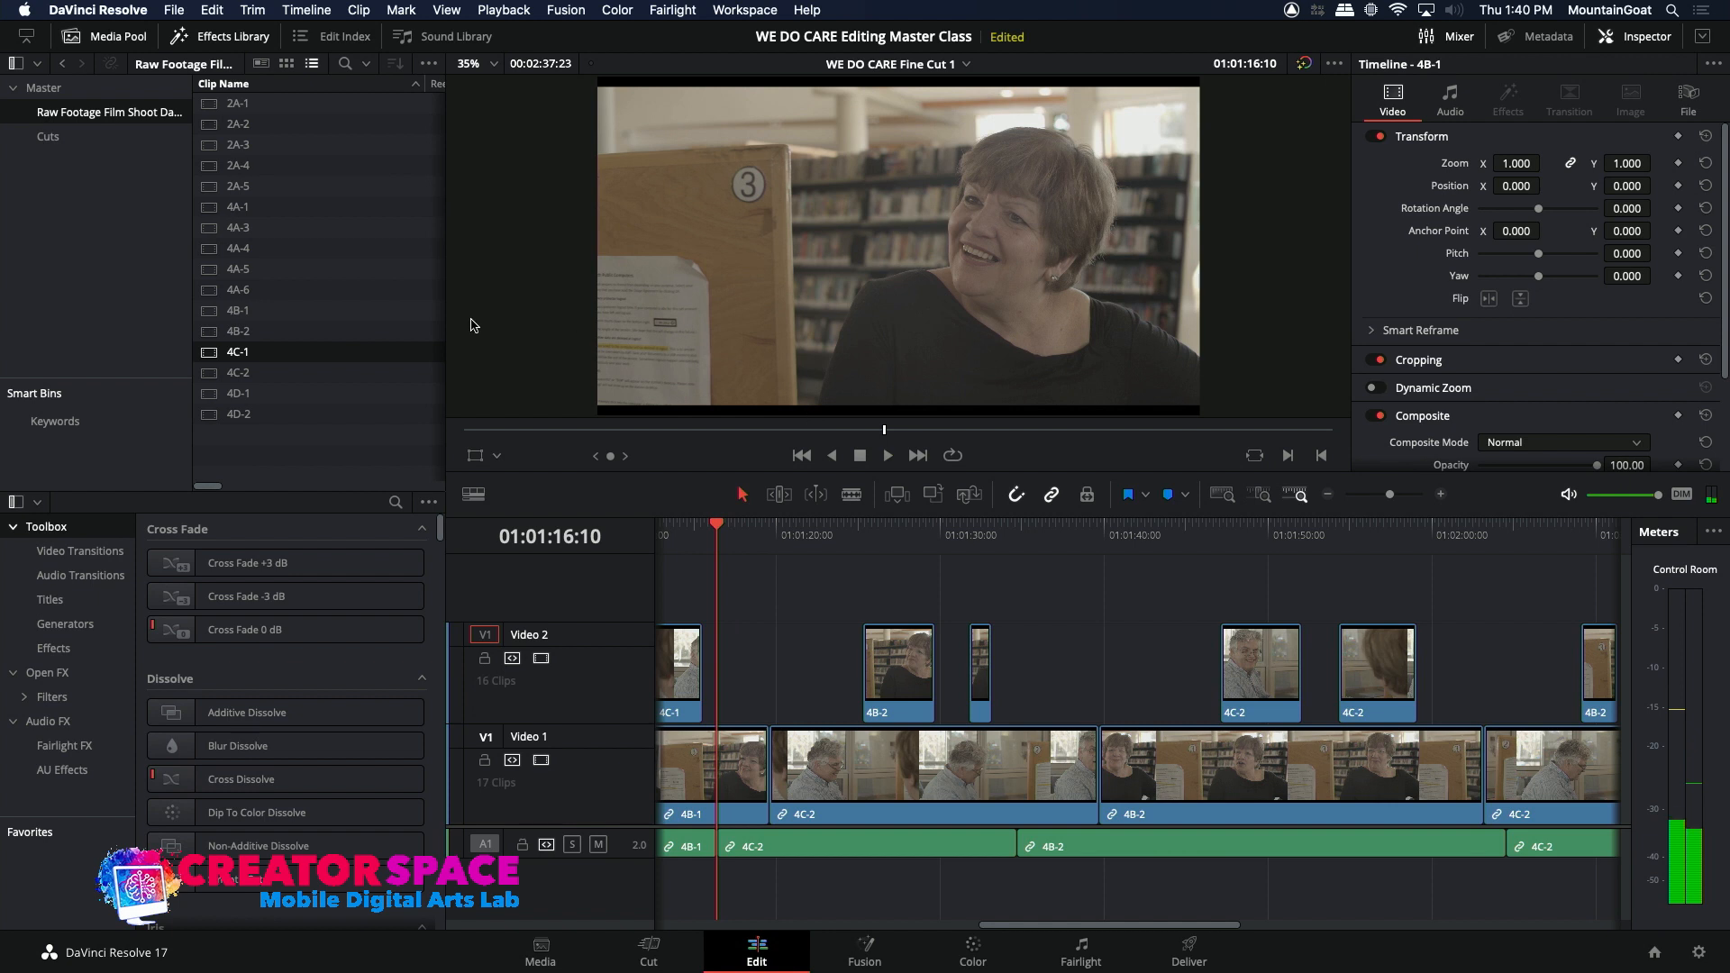
Step: Extend the marked 4C-1 range to 00:00:13:03 with an earlier in point and overwrite it onto Video 1 and Audio 1 at 01:01:16:10
double_click(200, 356)
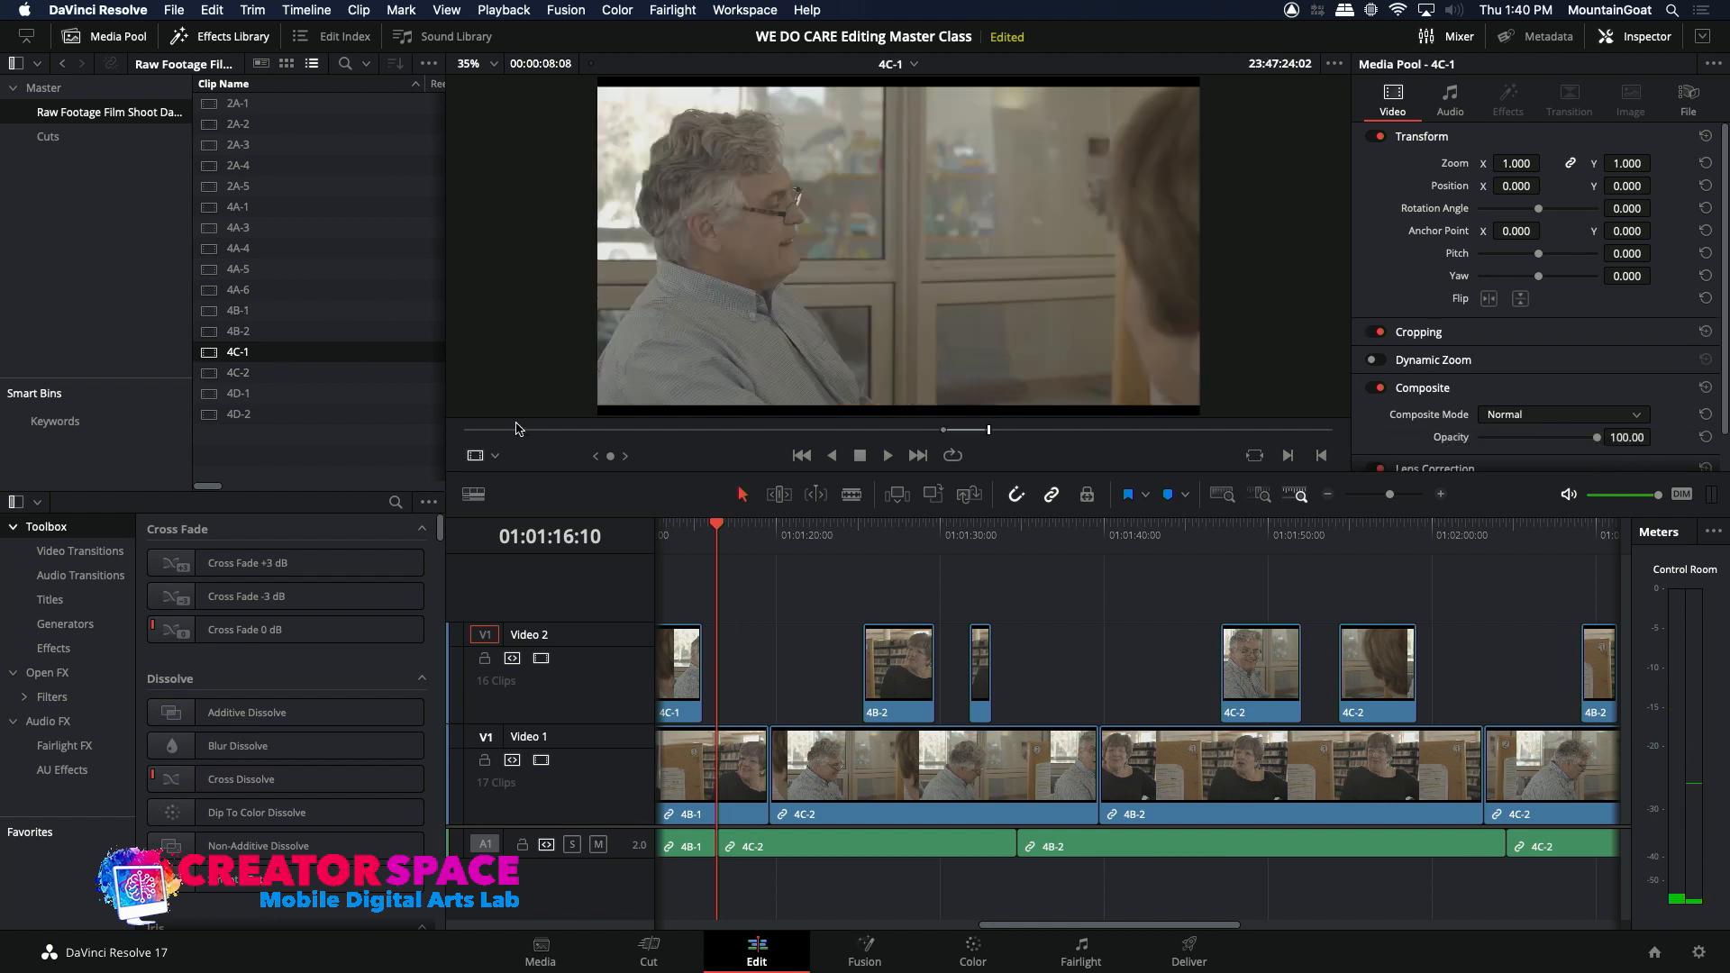
drag(976, 441, 919, 439)
key(space)
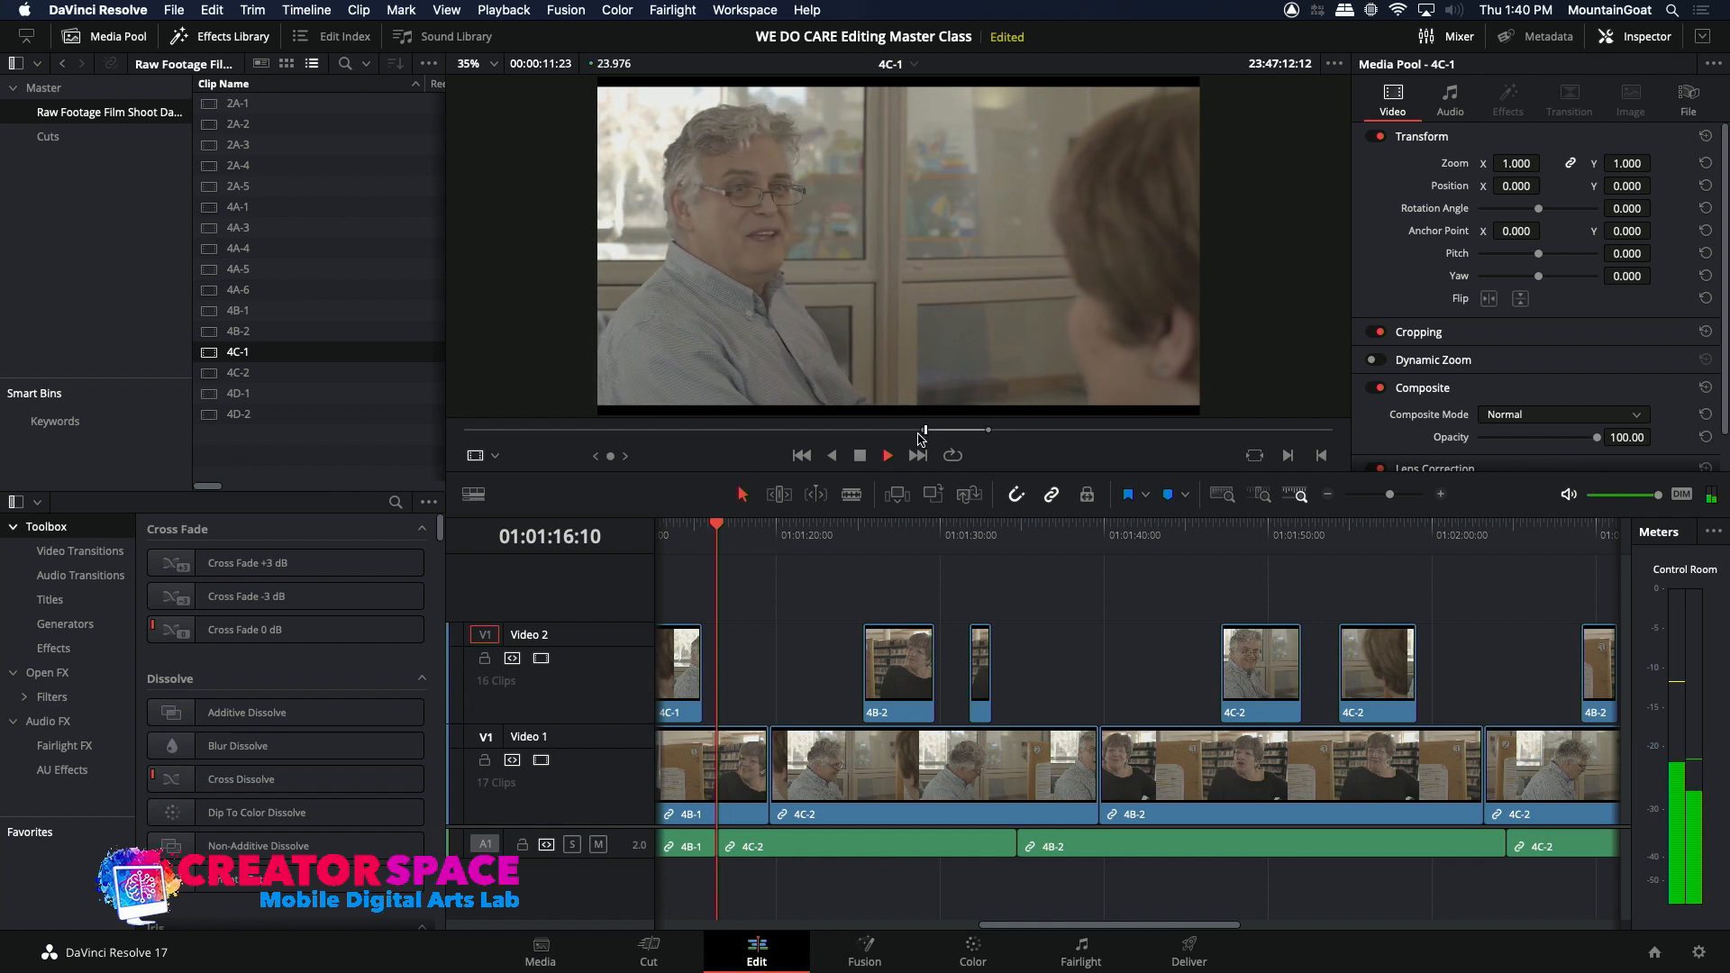
key(space)
key(space)
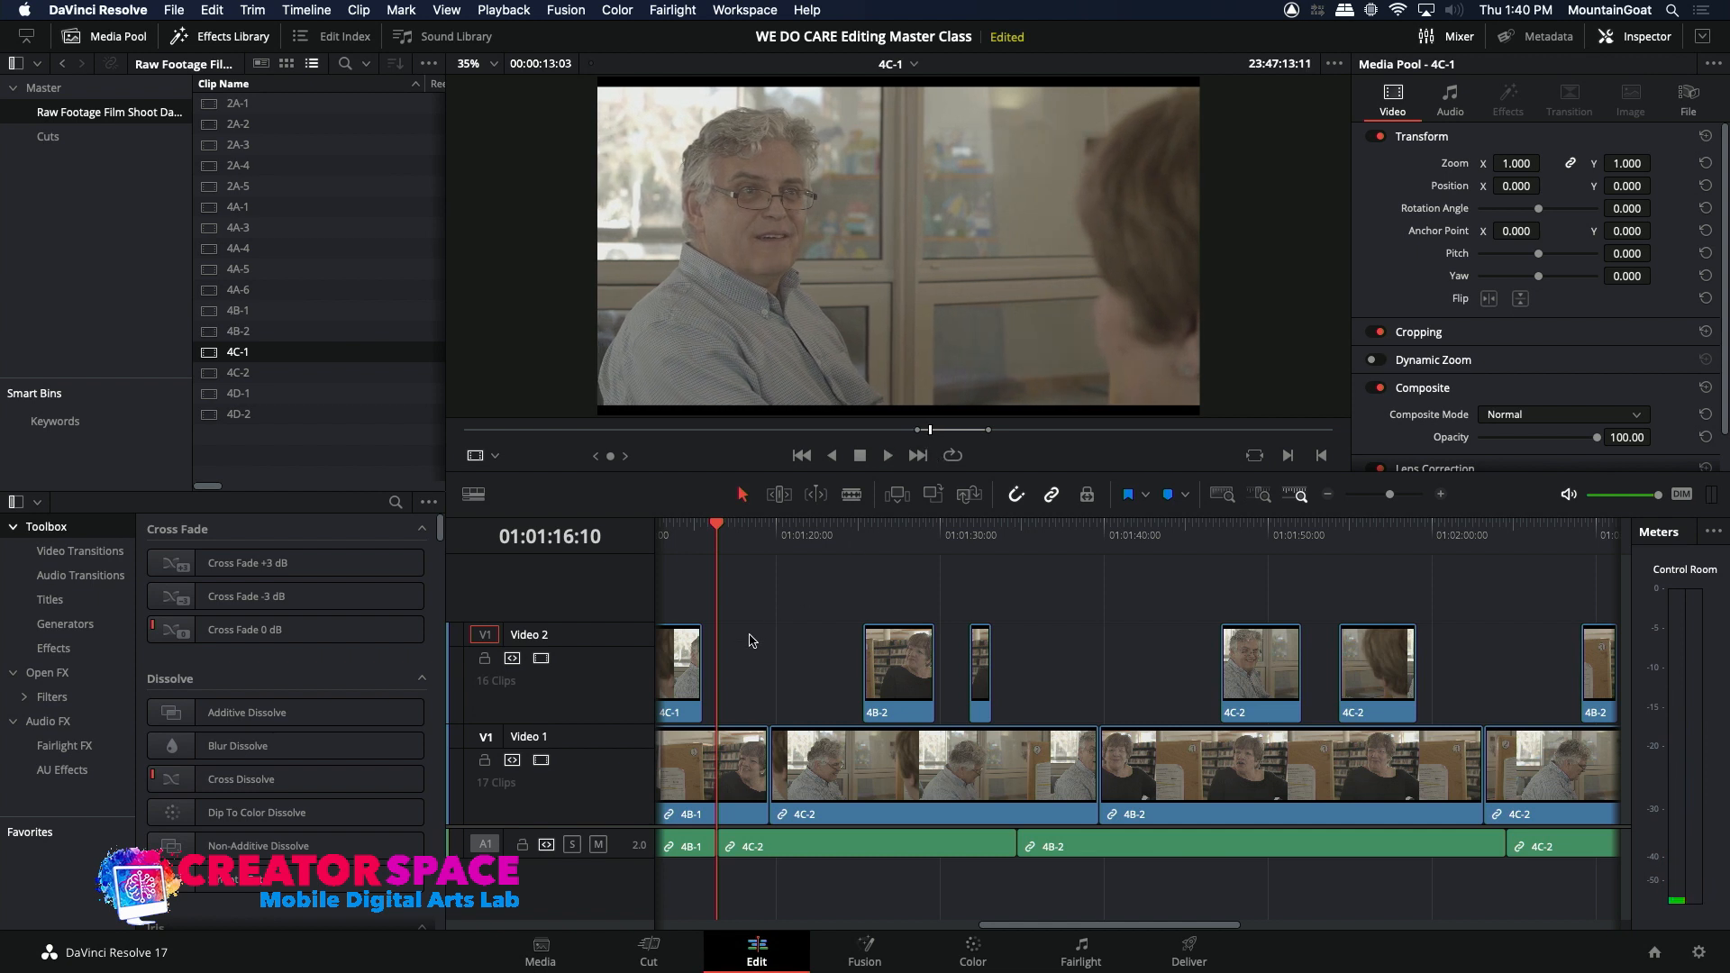
click(486, 736)
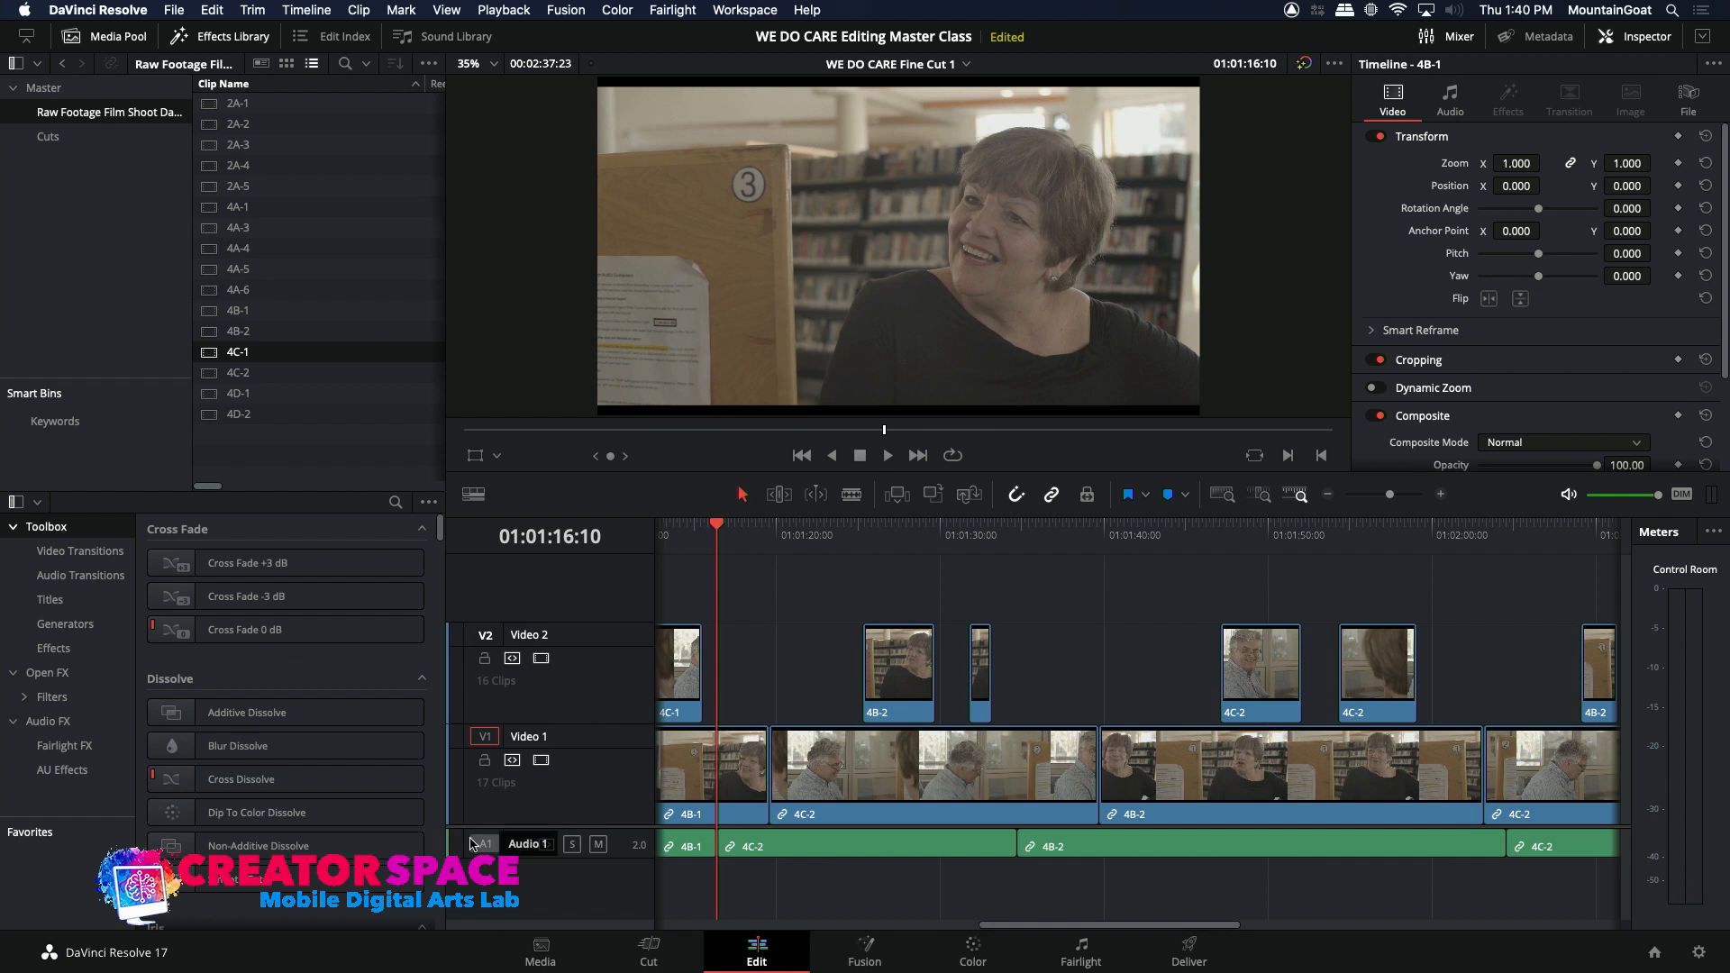
click(935, 495)
Step: Play across the new cut from 4B-1 to 4C-1 and park the playhead on it at 01:01:16:10
drag(738, 523, 695, 532)
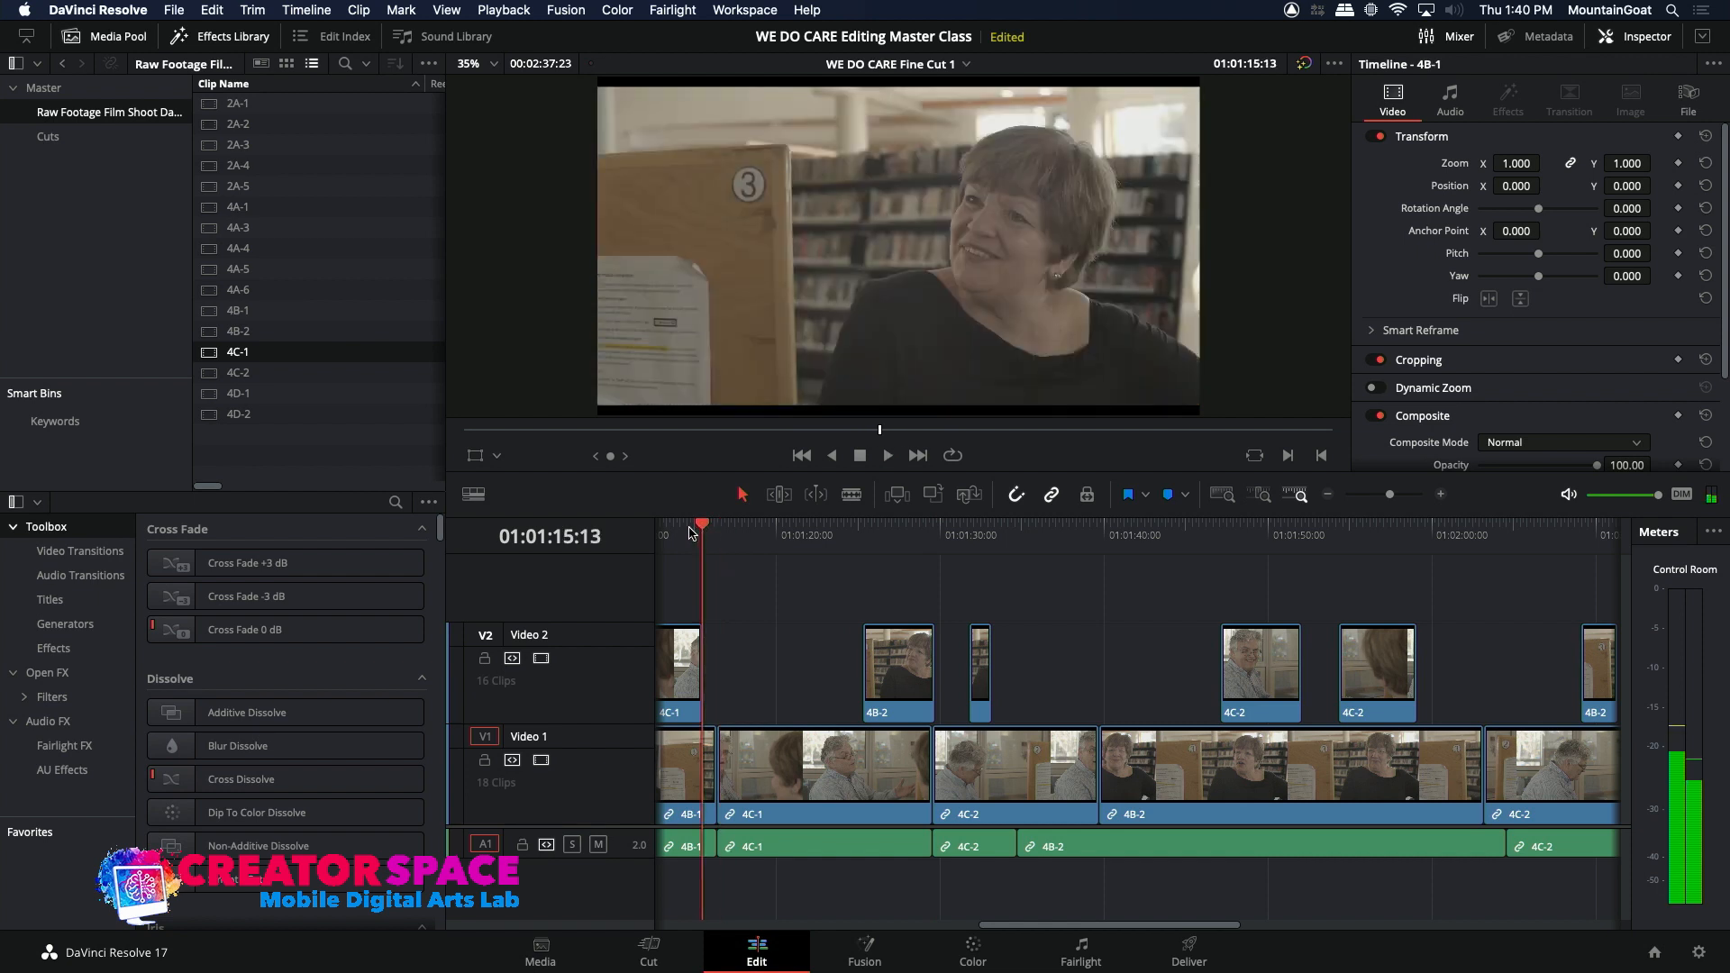
click(682, 532)
key(space)
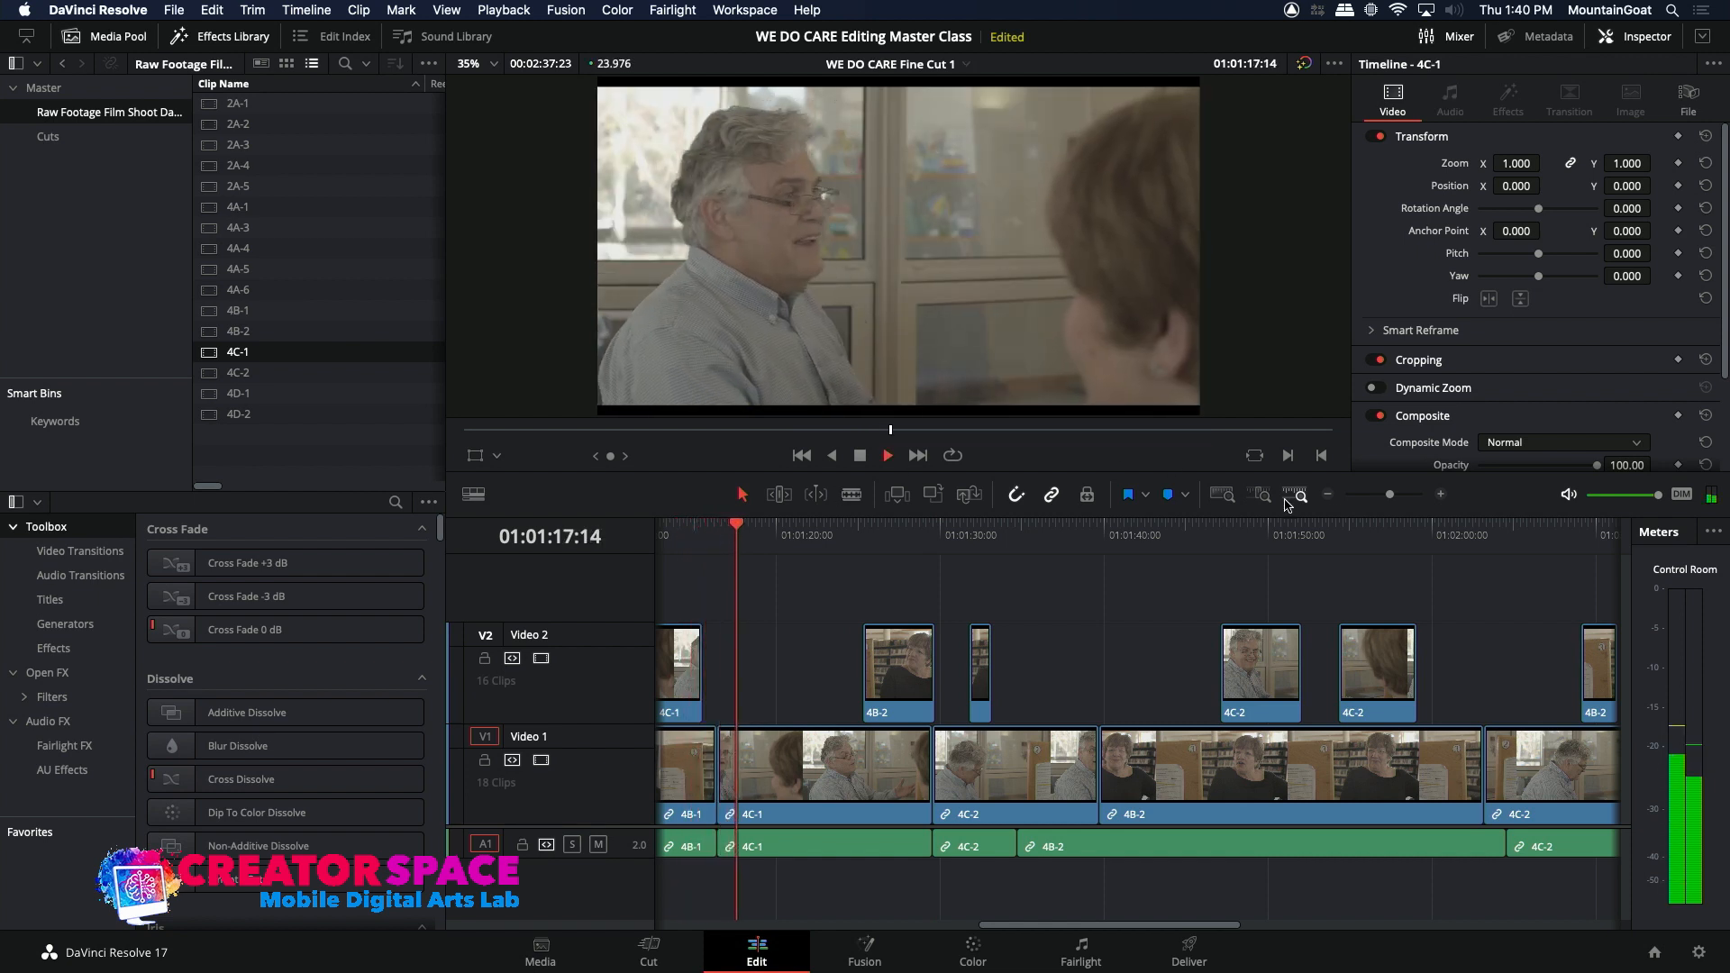
key(space)
click(1441, 496)
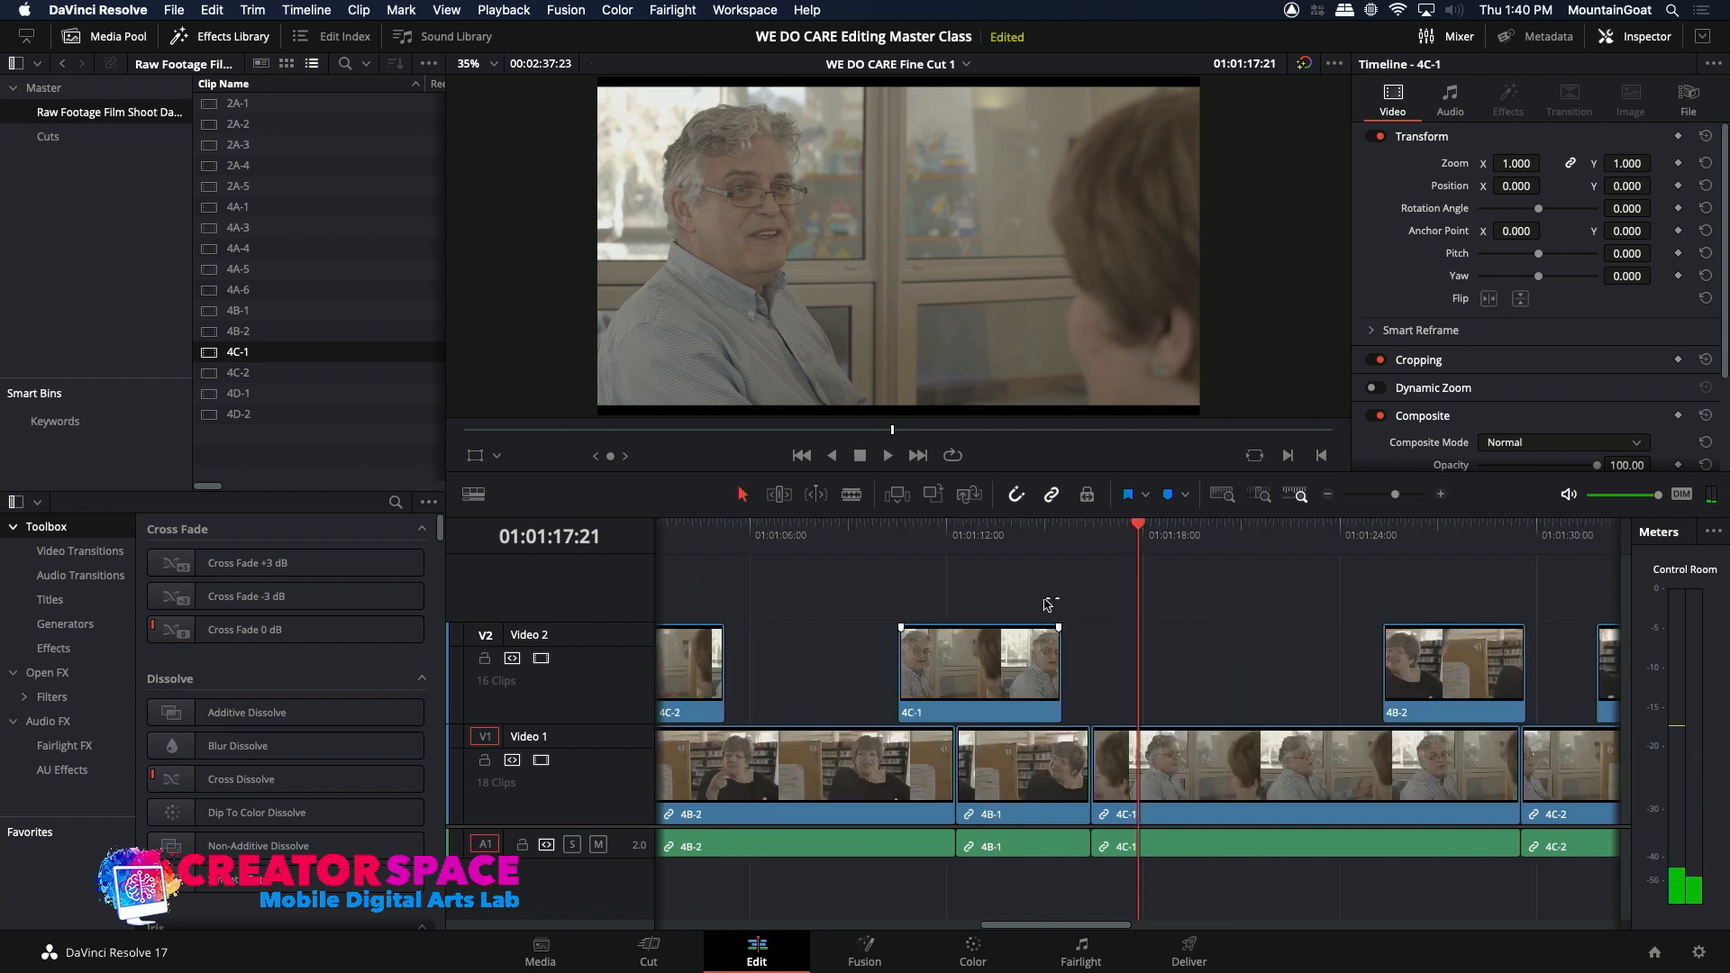
click(1090, 531)
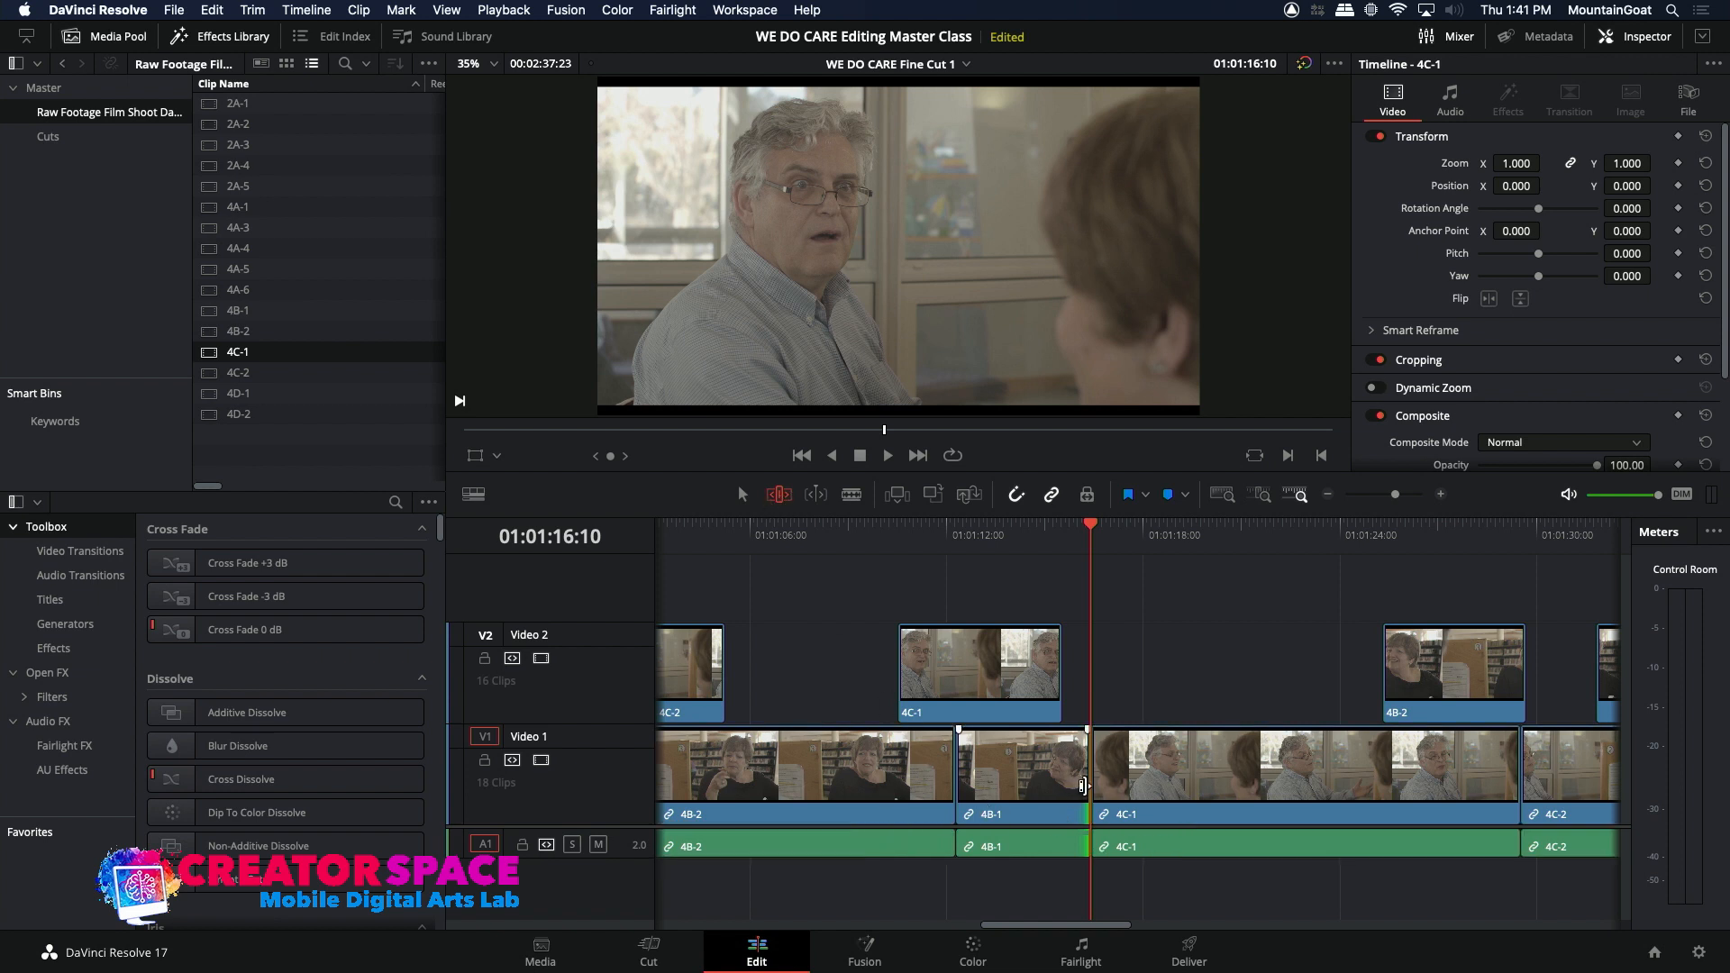
key(period)
key(period)
key(period)
key(period)
key(period)
key(period)
key(period)
key(period)
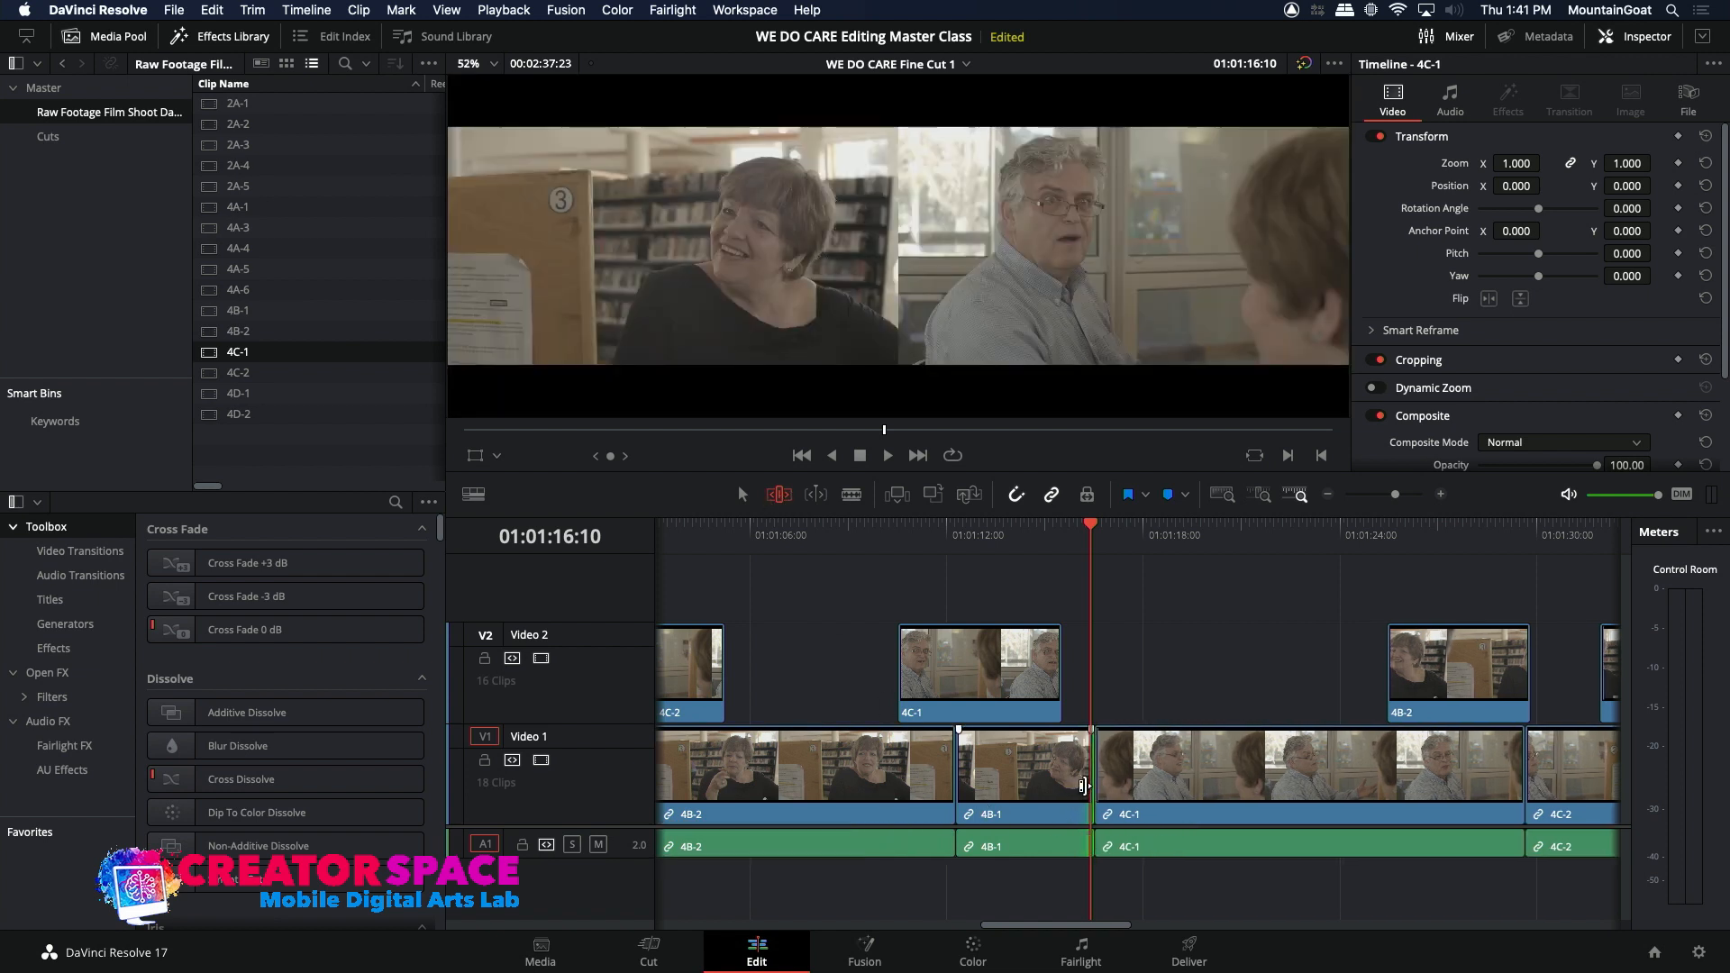
key(period)
key(period)
key(period)
key(period)
key(period)
key(period)
key(period)
key(period)
key(period)
key(period)
key(period)
key(period)
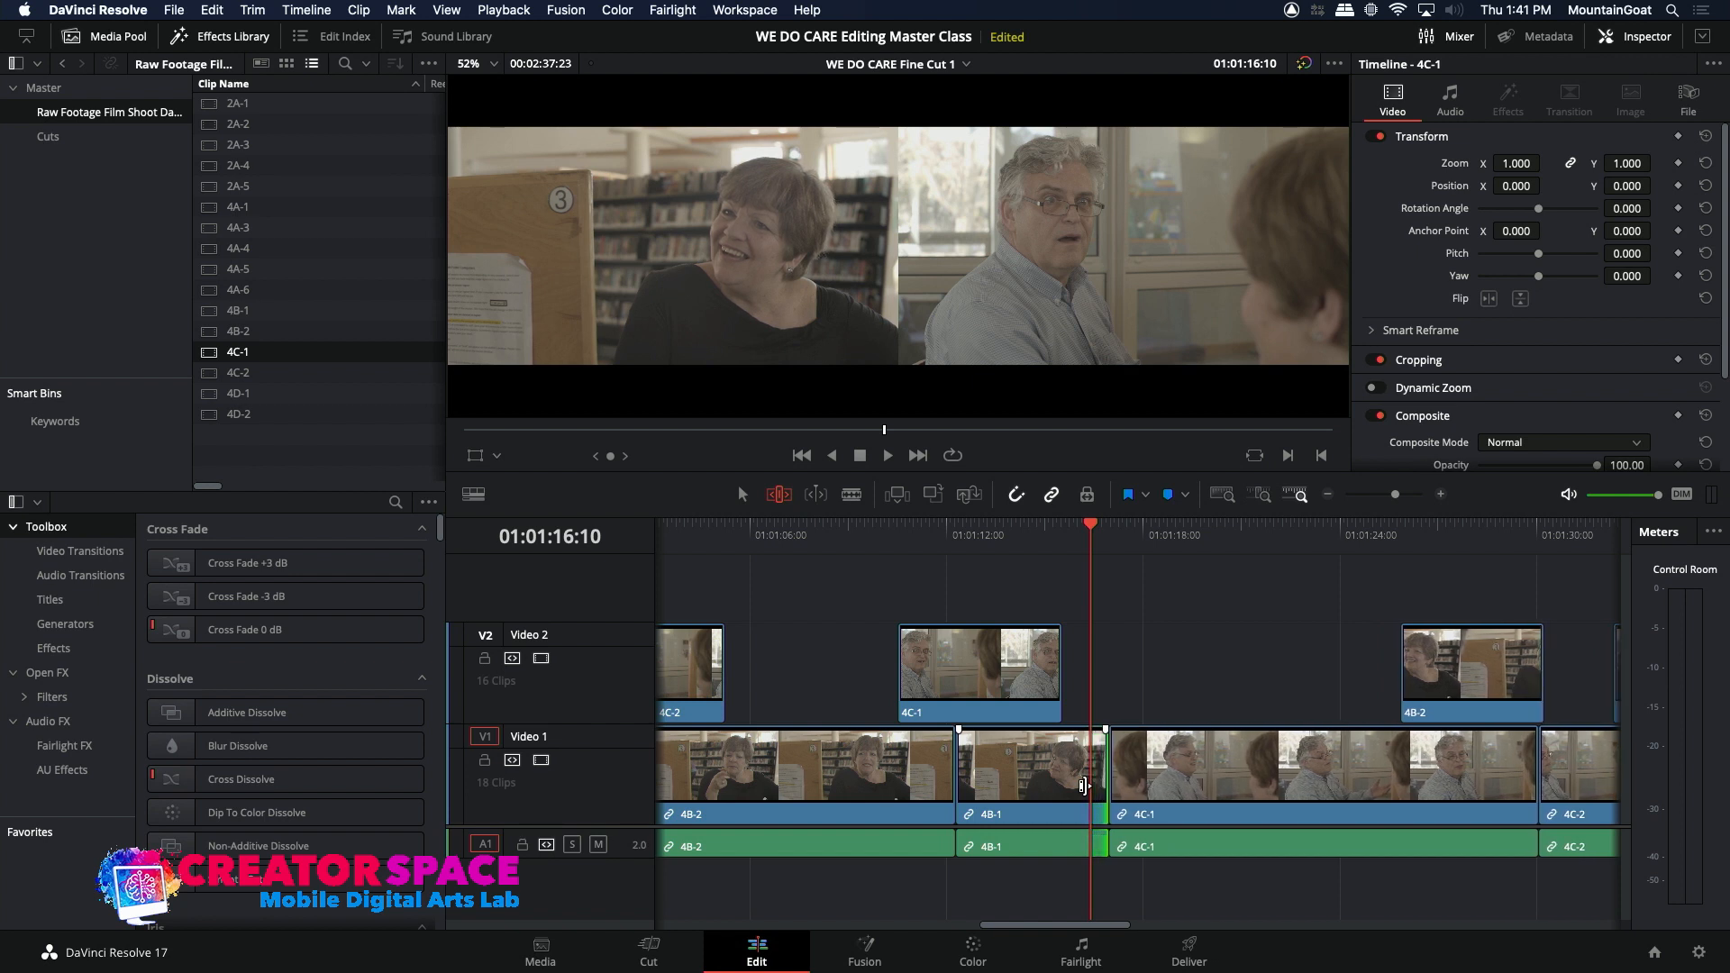
key(period)
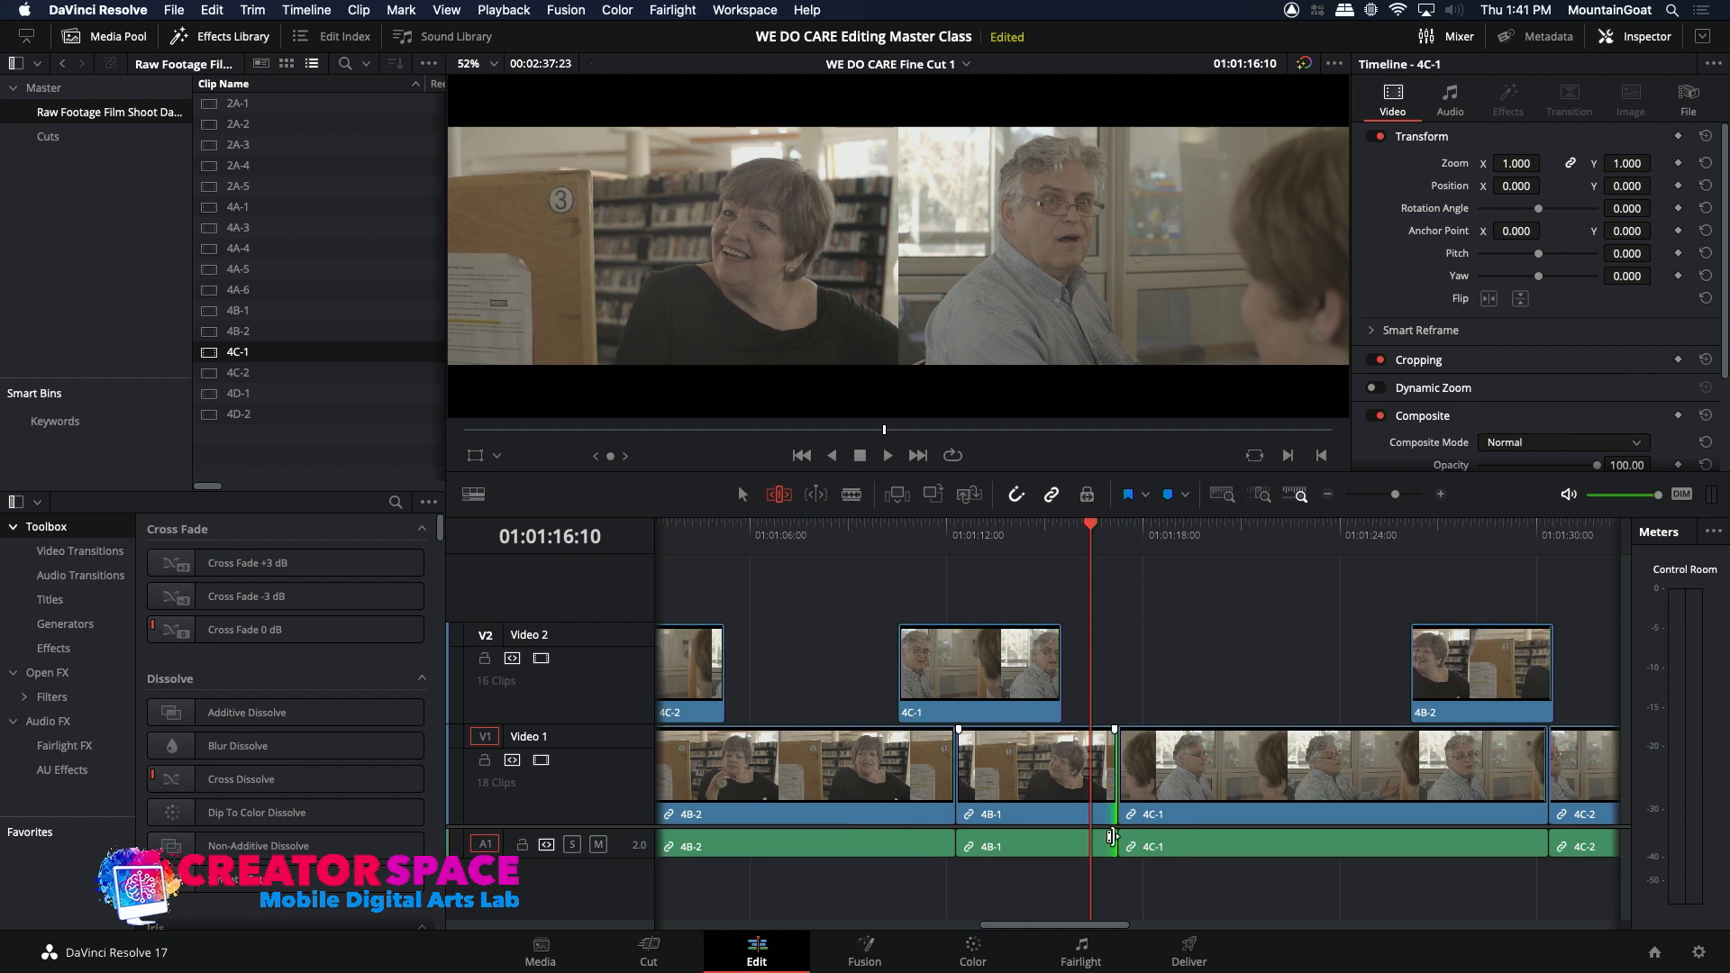
drag(1111, 836, 1093, 839)
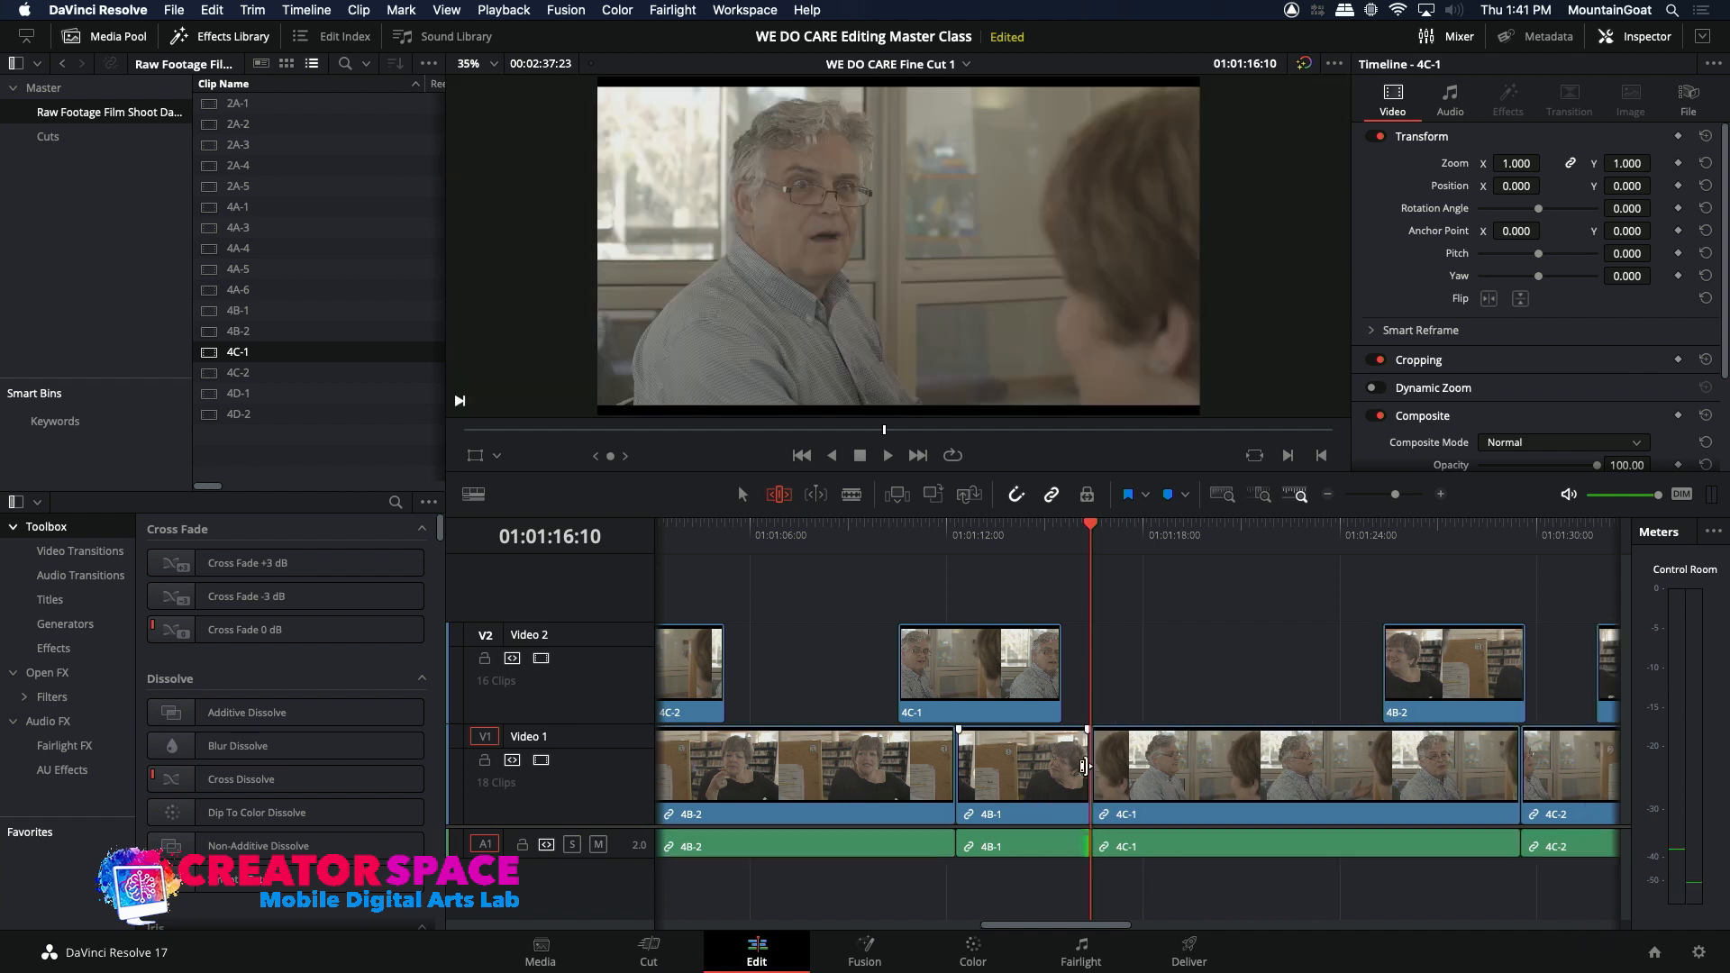
Step: Ripple-lengthen only the picture of 4B-1 on Video 1 to about 01:01:18:00 and play around the cut
key(period)
key(period)
key(period)
key(period)
key(period)
key(period)
key(period)
key(period)
key(period)
key(period)
key(period)
key(period)
key(period)
key(period)
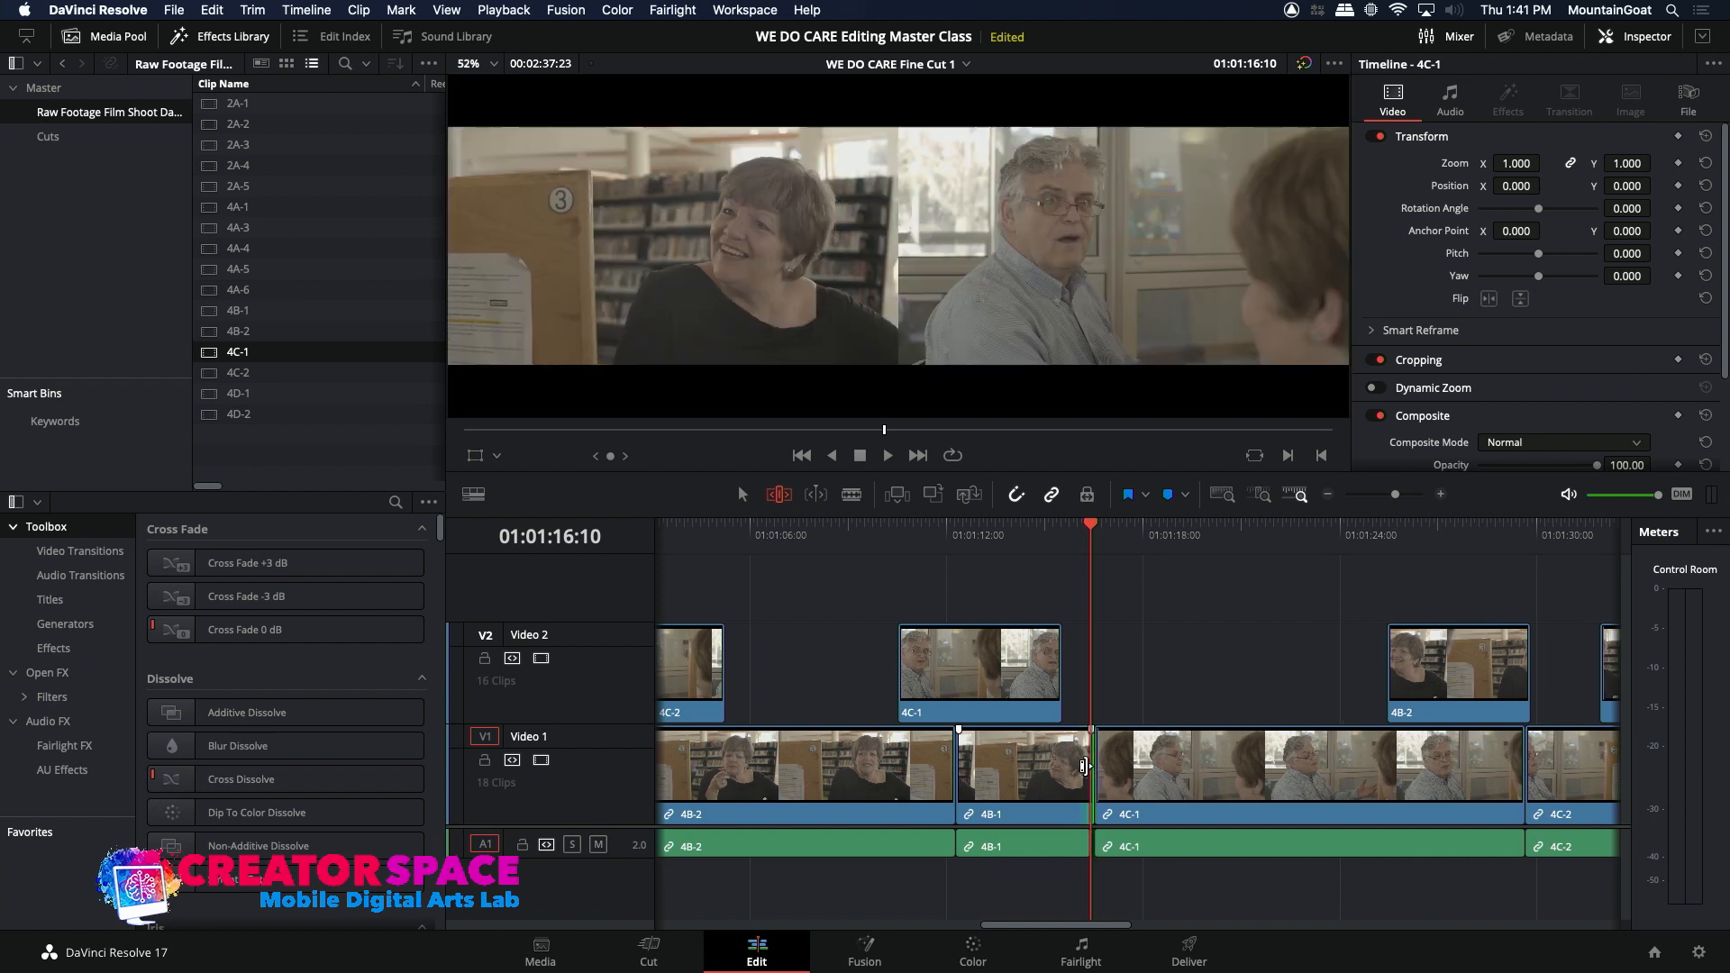
key(period)
key(period)
key(period)
key(period)
key(period)
key(period)
key(period)
key(period)
key(period)
key(period)
key(period)
key(period)
key(period)
key(period)
key(period)
key(period)
key(period)
key(period)
key(period)
key(period)
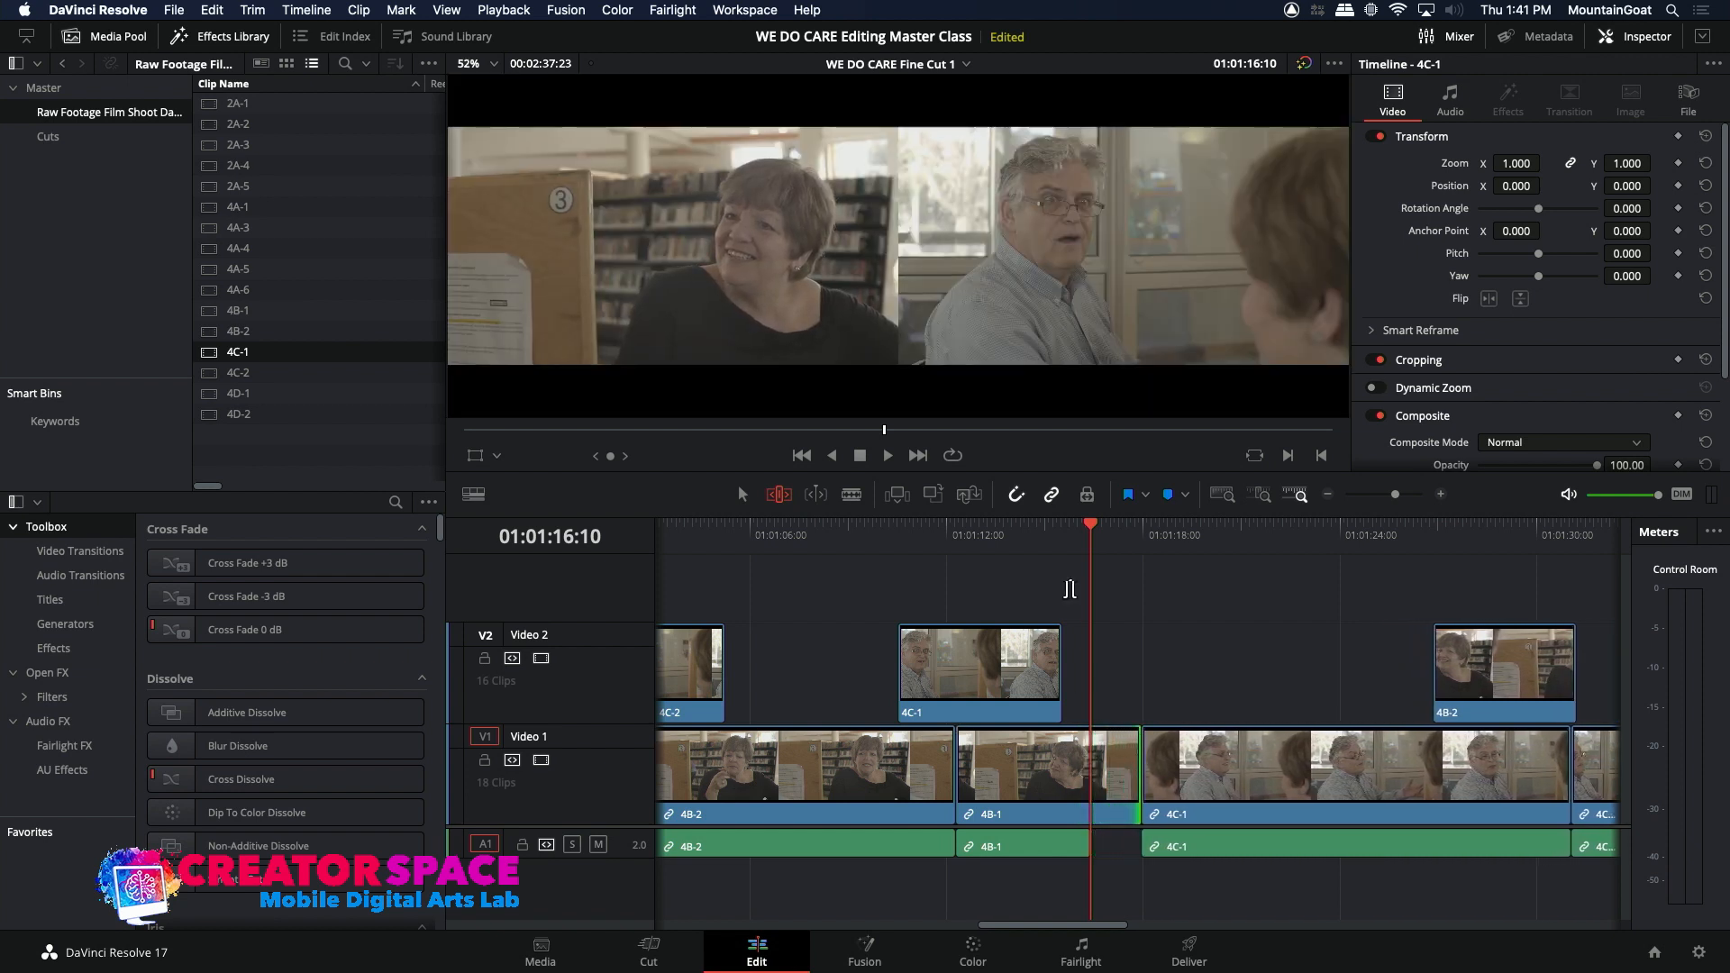
key(slash)
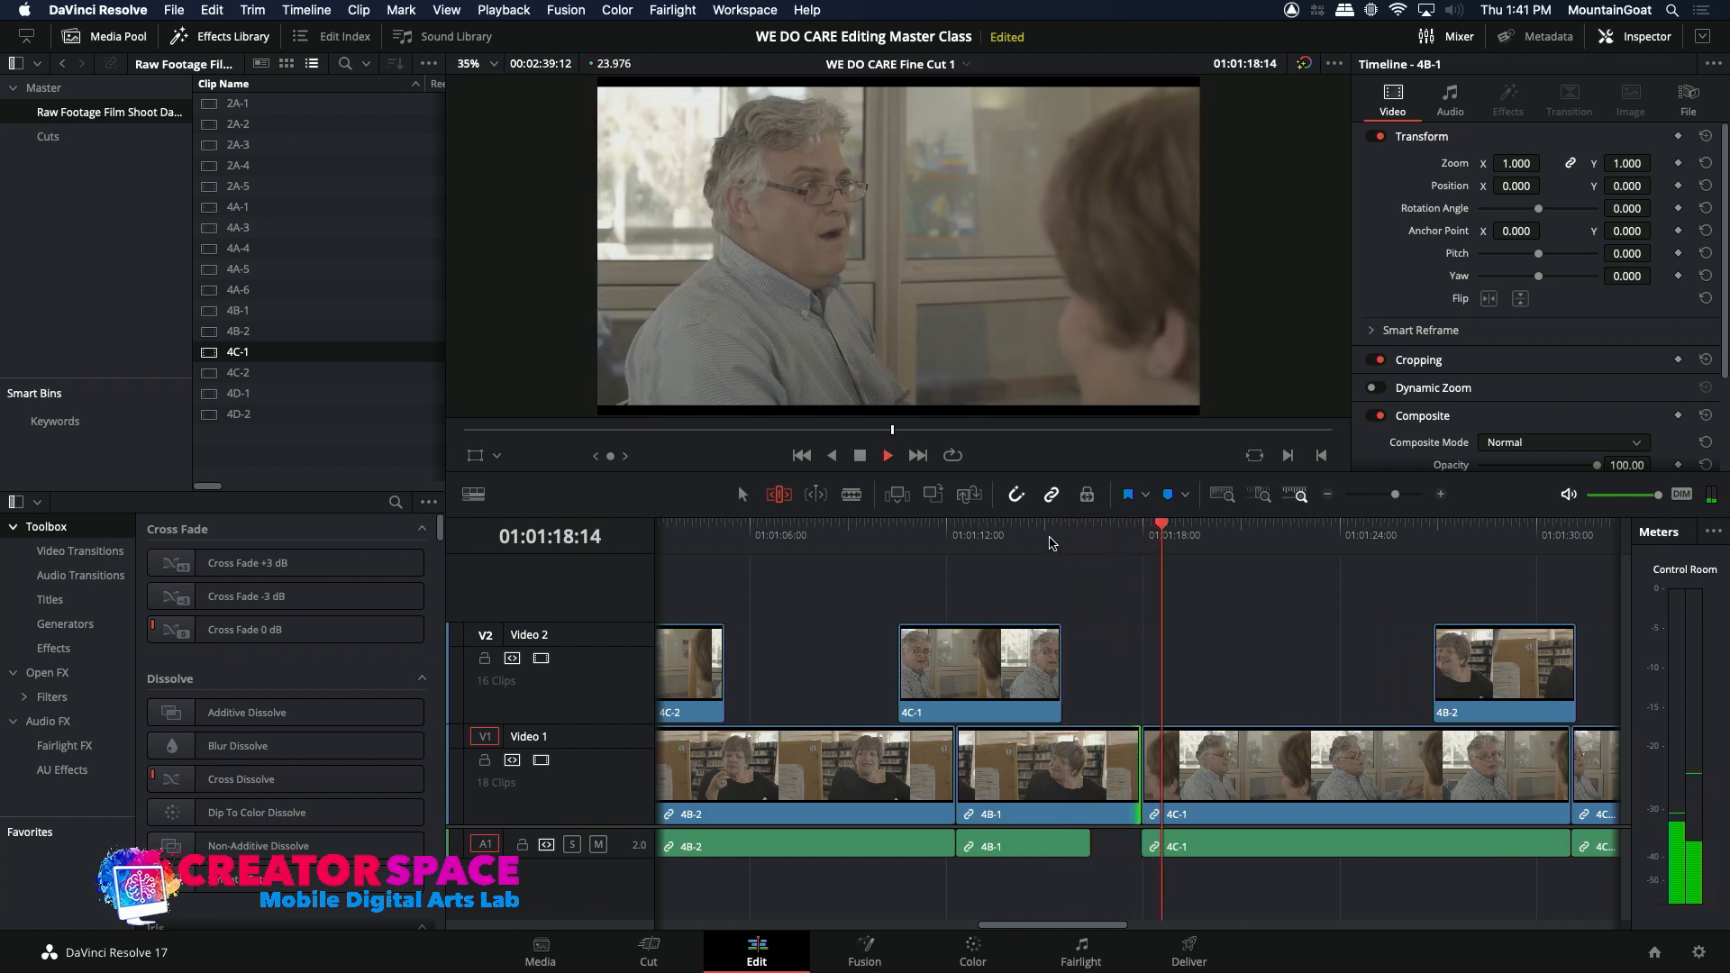
key(space)
Step: Ripple-trim the end of the 4B-1 picture back to about 01:01:17:10 and play around the cut
key(comma)
key(comma)
key(comma)
key(comma)
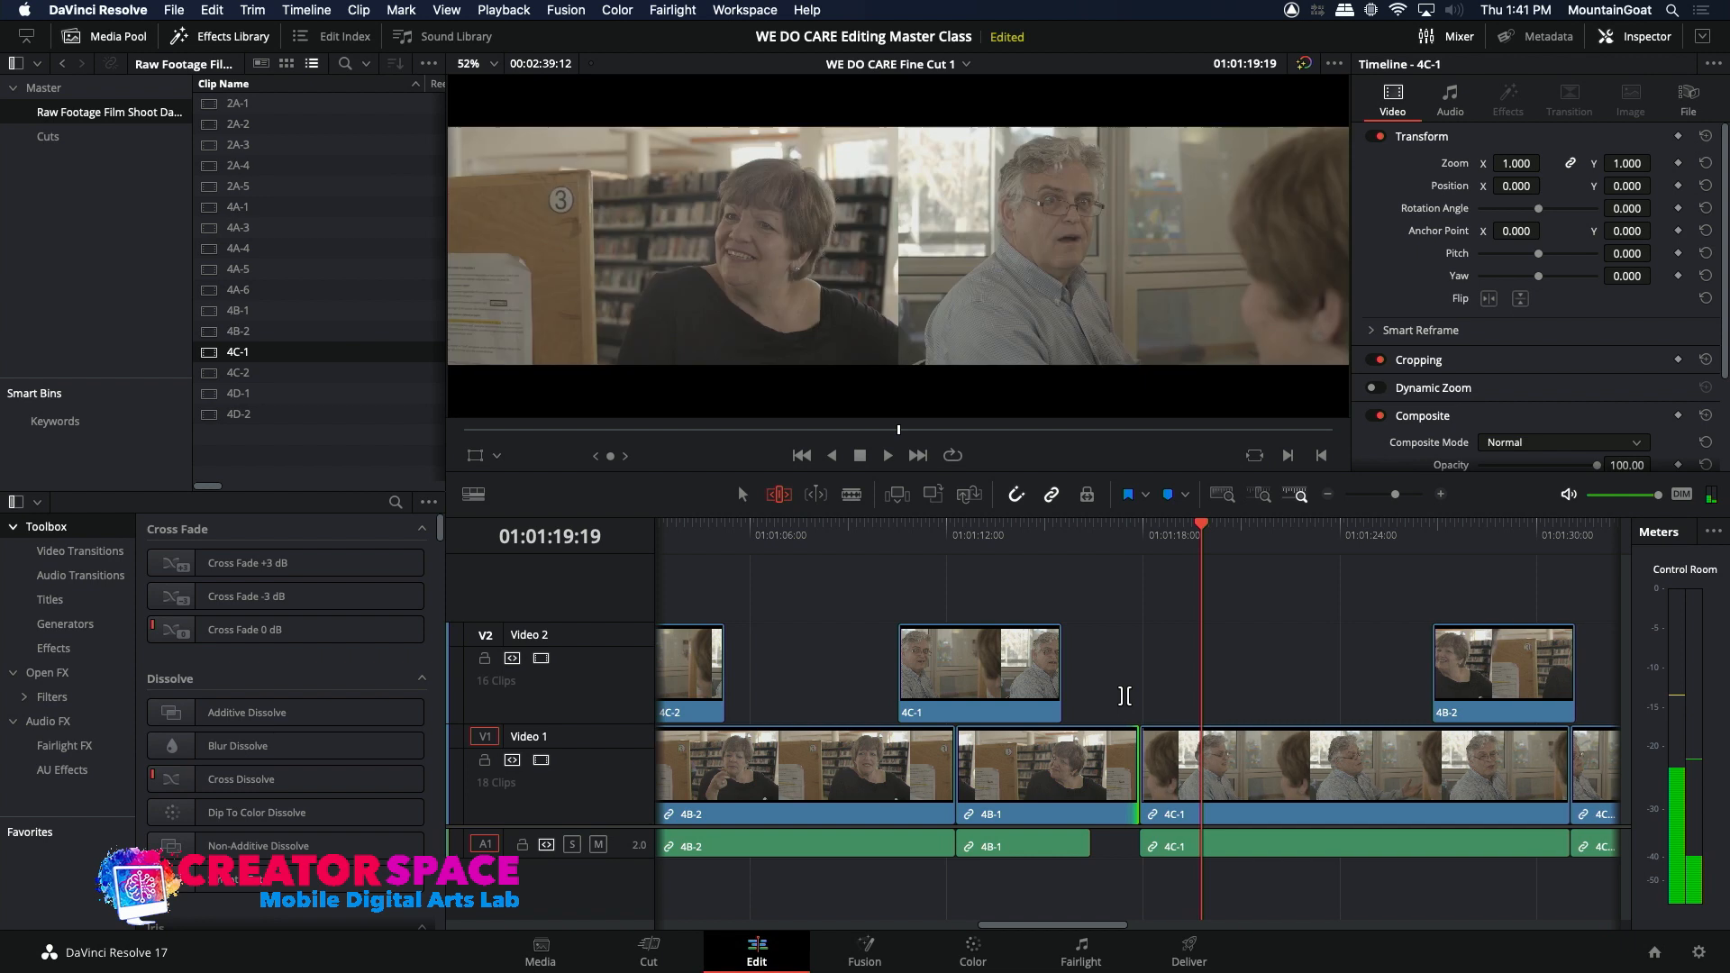
key(comma)
key(comma)
key(comma)
key(comma)
key(comma)
key(comma)
key(comma)
key(comma)
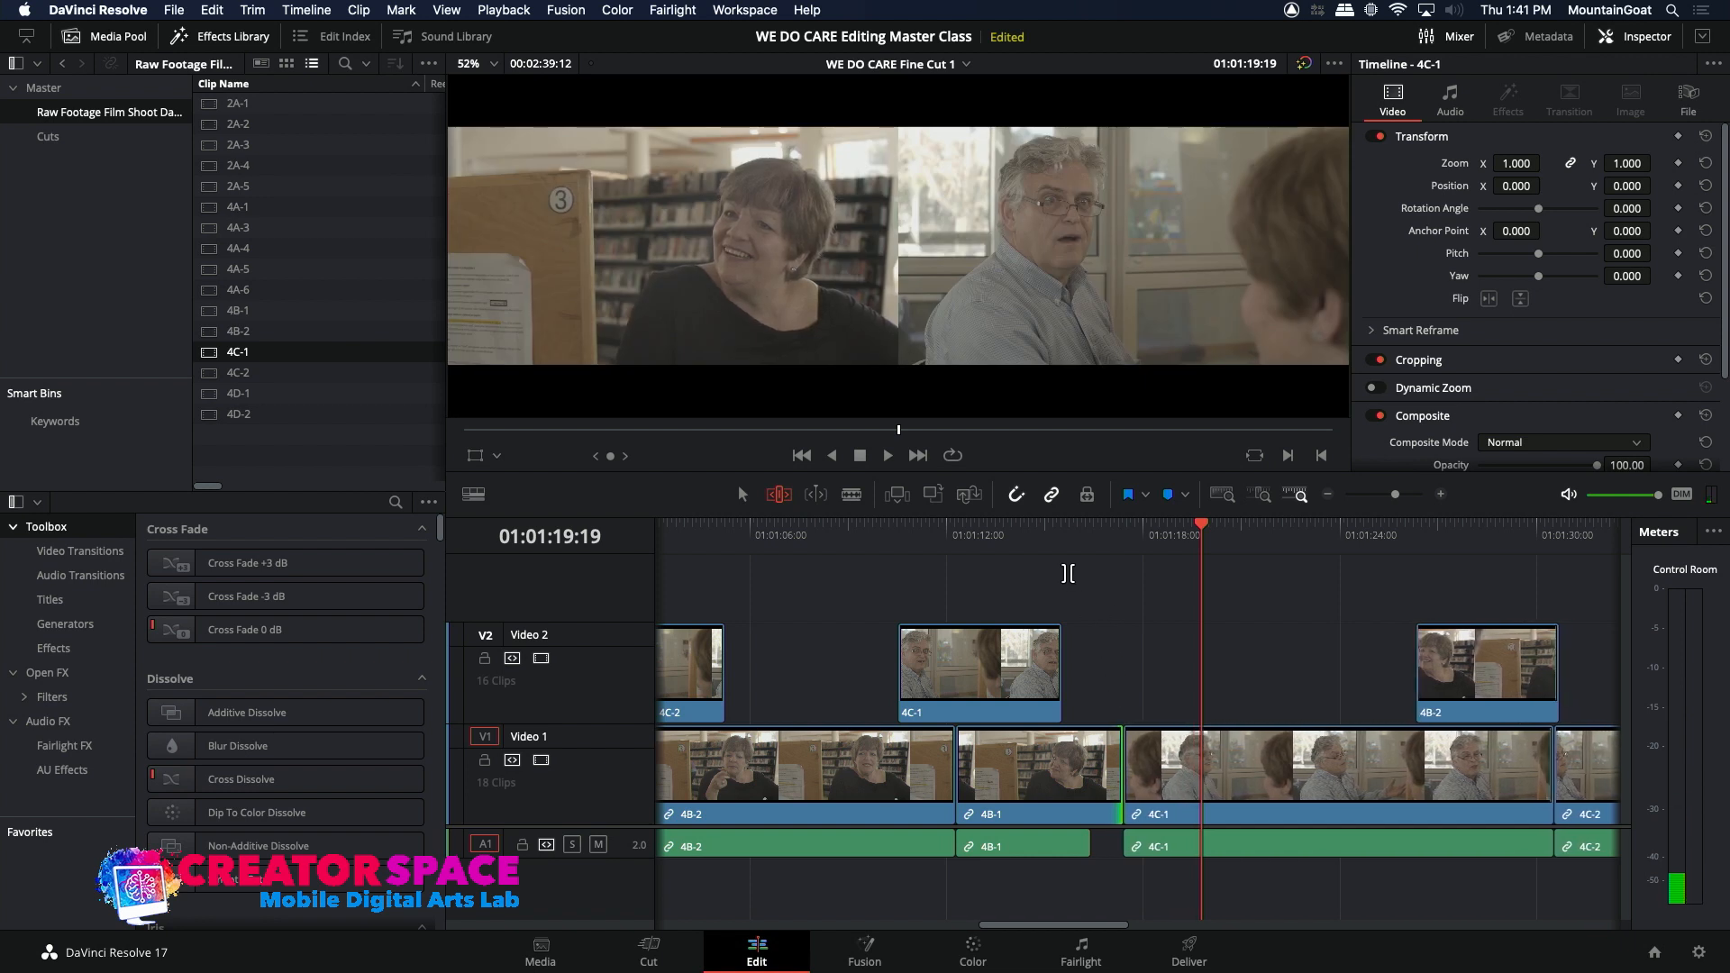
key(slash)
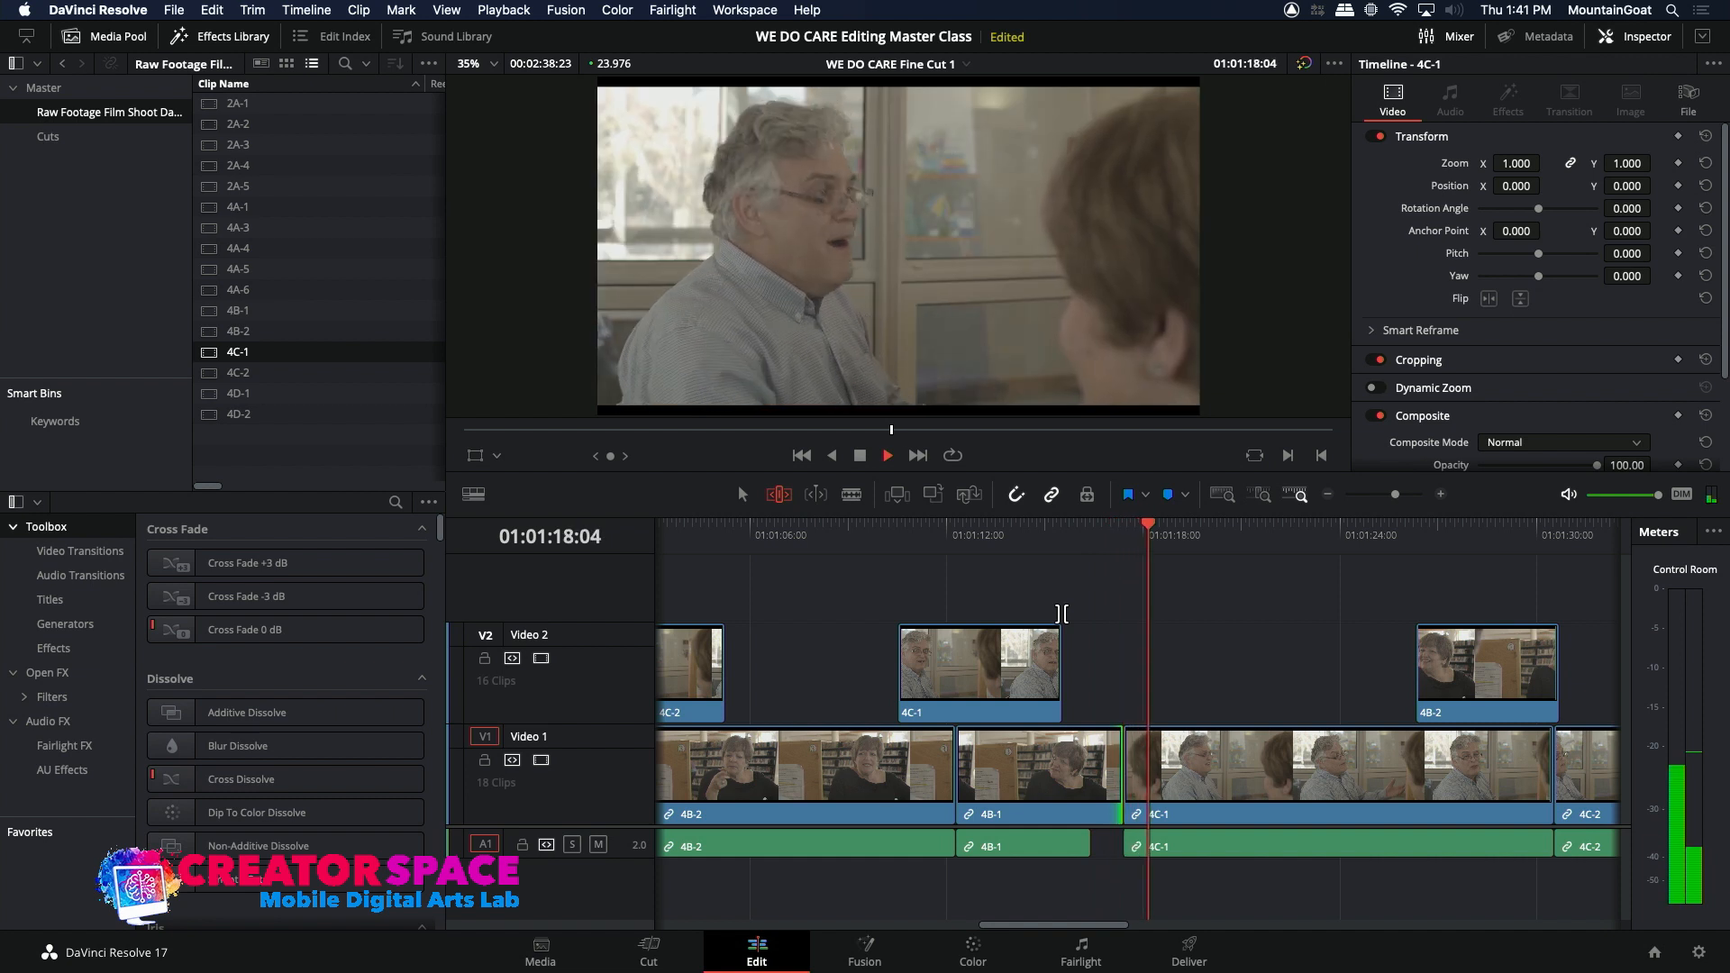
Step: Trim the end of the 4C-1 clip on Video 2 back to about 01:01:15:02 and play around the edit
key(space)
drag(1062, 685, 1050, 688)
key(slash)
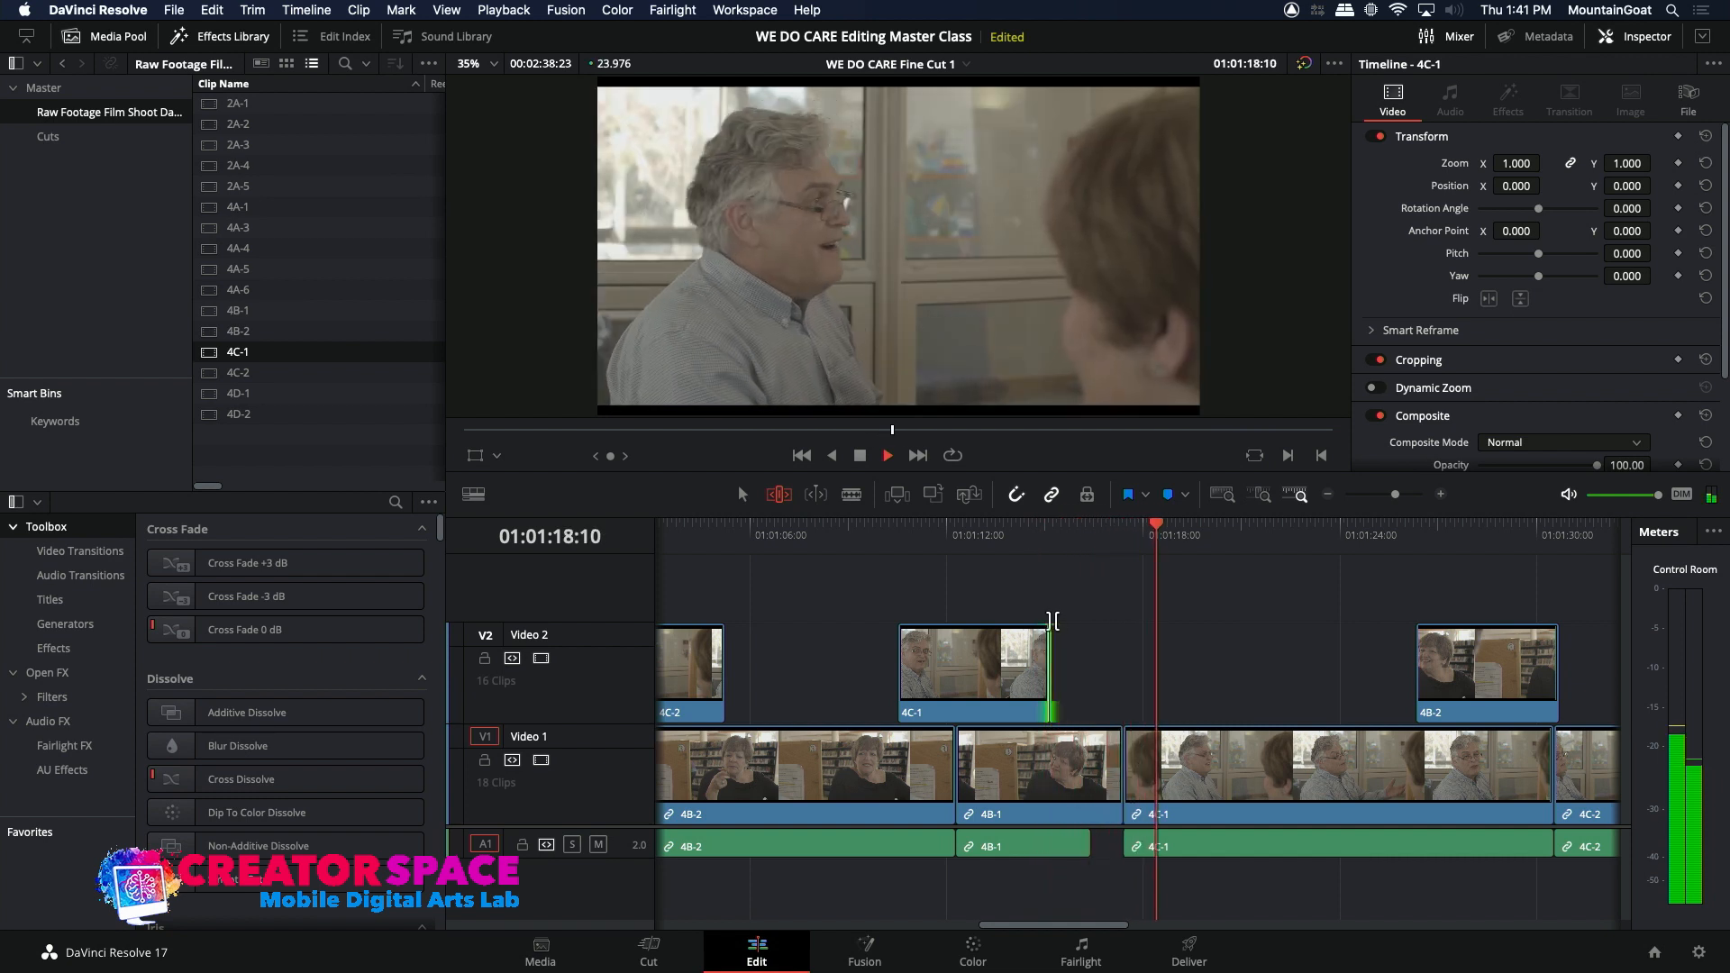
Step: Ripple-trim the 4B-1 picture on Video 1 to end at about 01:01:16:19, narrowing the audio gap before 4C-1
click(1113, 770)
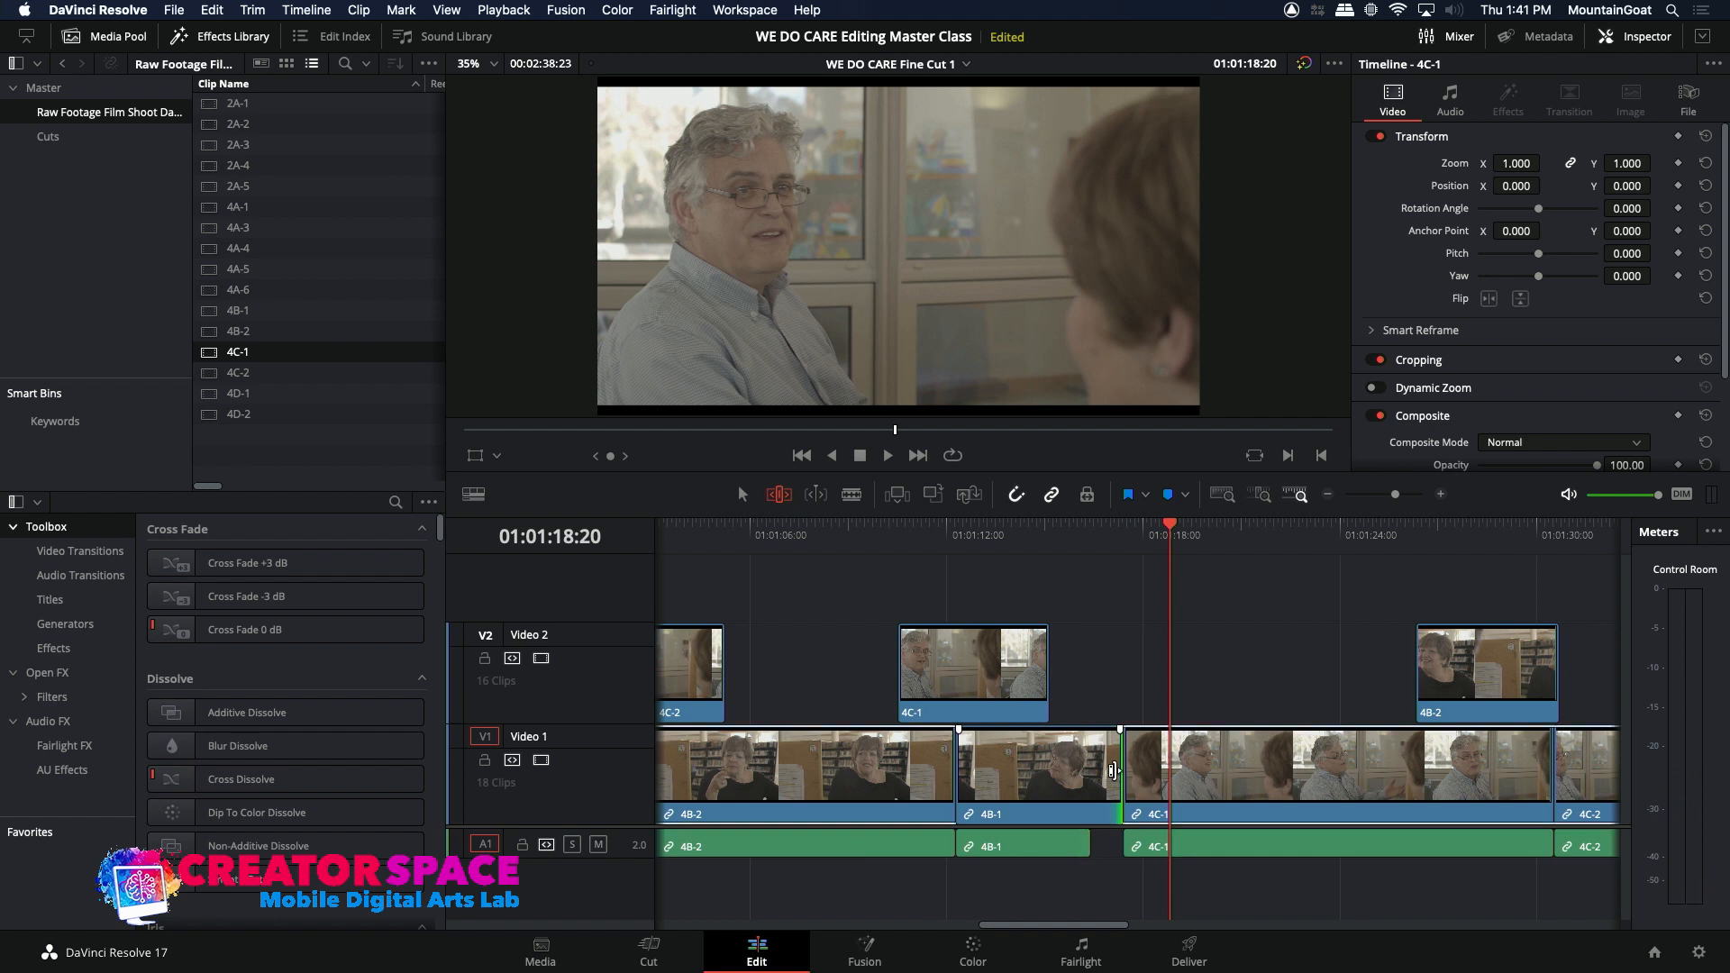
key(comma)
key(comma)
key(comma)
key(comma)
key(comma)
key(comma)
key(comma)
key(comma)
key(comma)
key(comma)
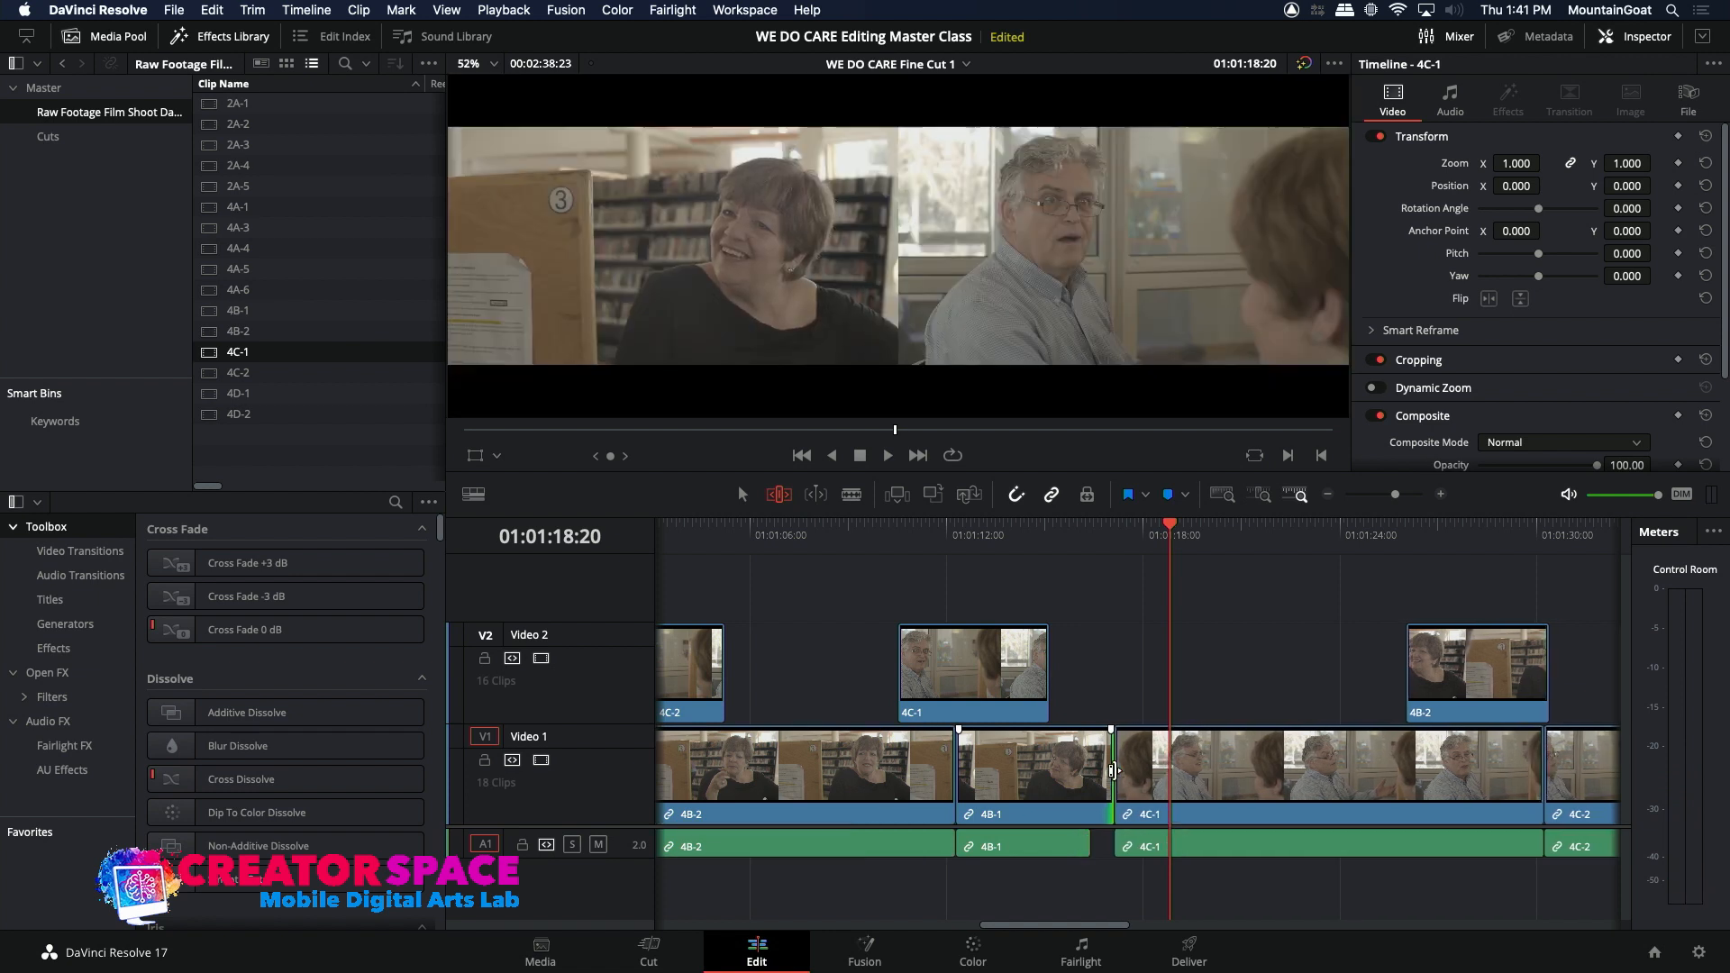
key(comma)
key(comma)
key(comma)
key(comma)
key(comma)
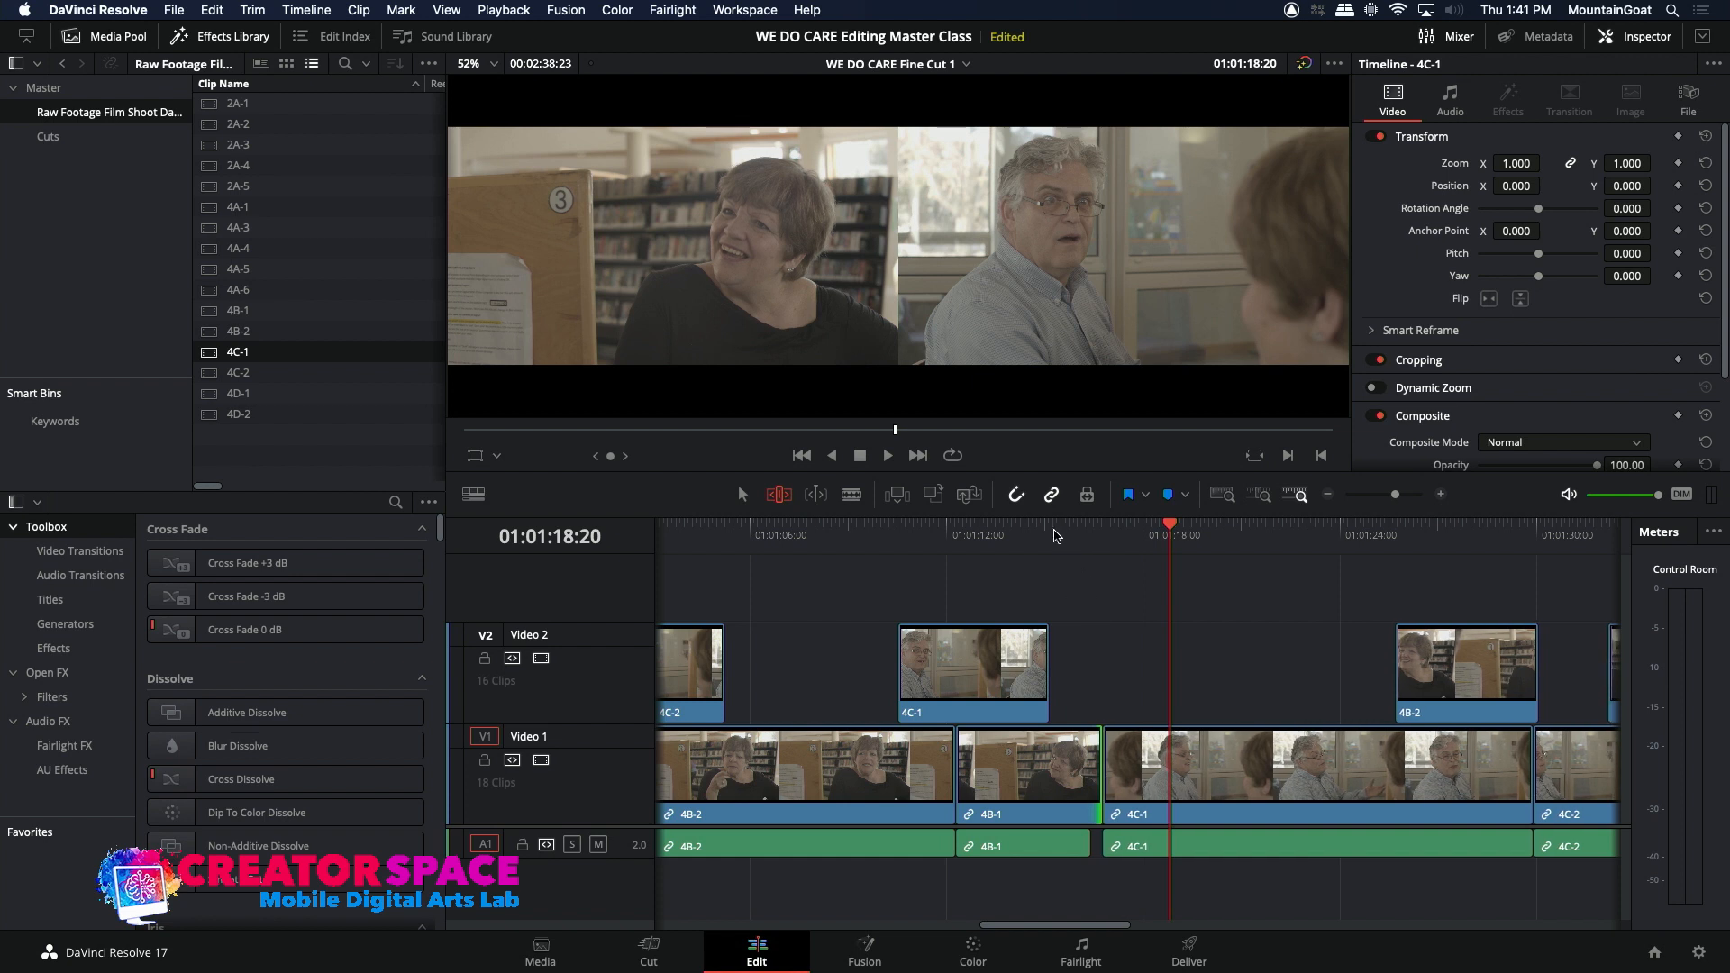
Step: Play around the 4B-1 to 4C-1 cut on Video 1, ripple-extend the head of 4C-1 by about 17 frames, and review the edit
click(1052, 533)
key(space)
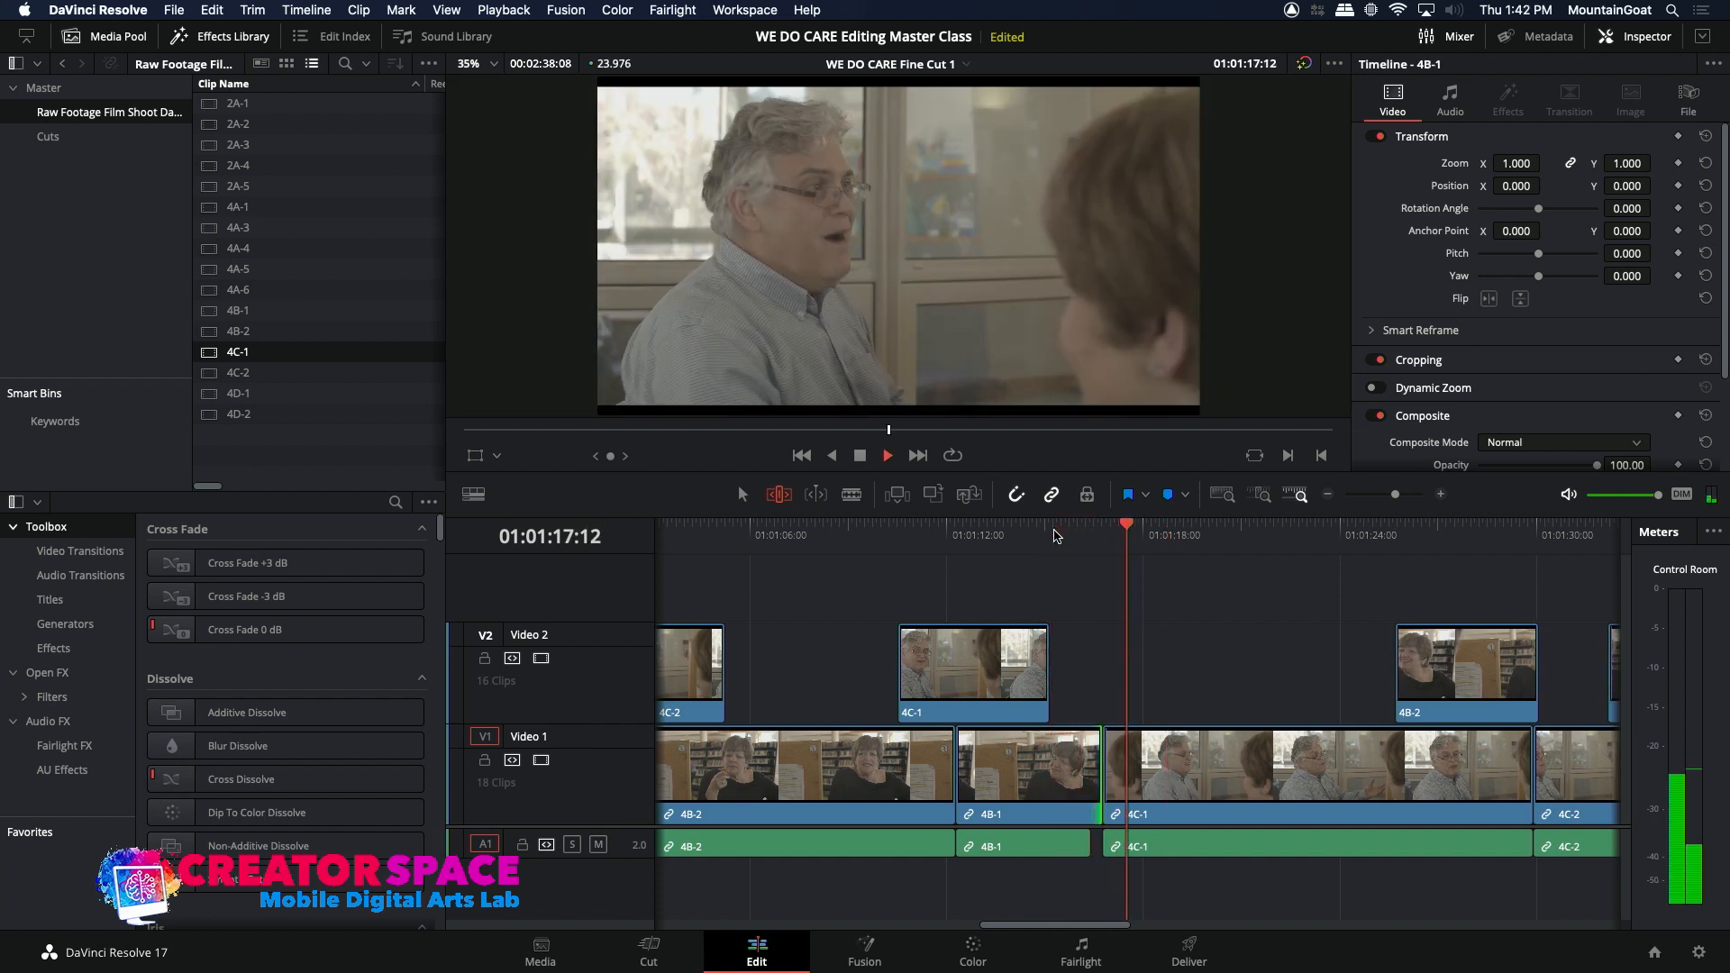
key(space)
click(1113, 772)
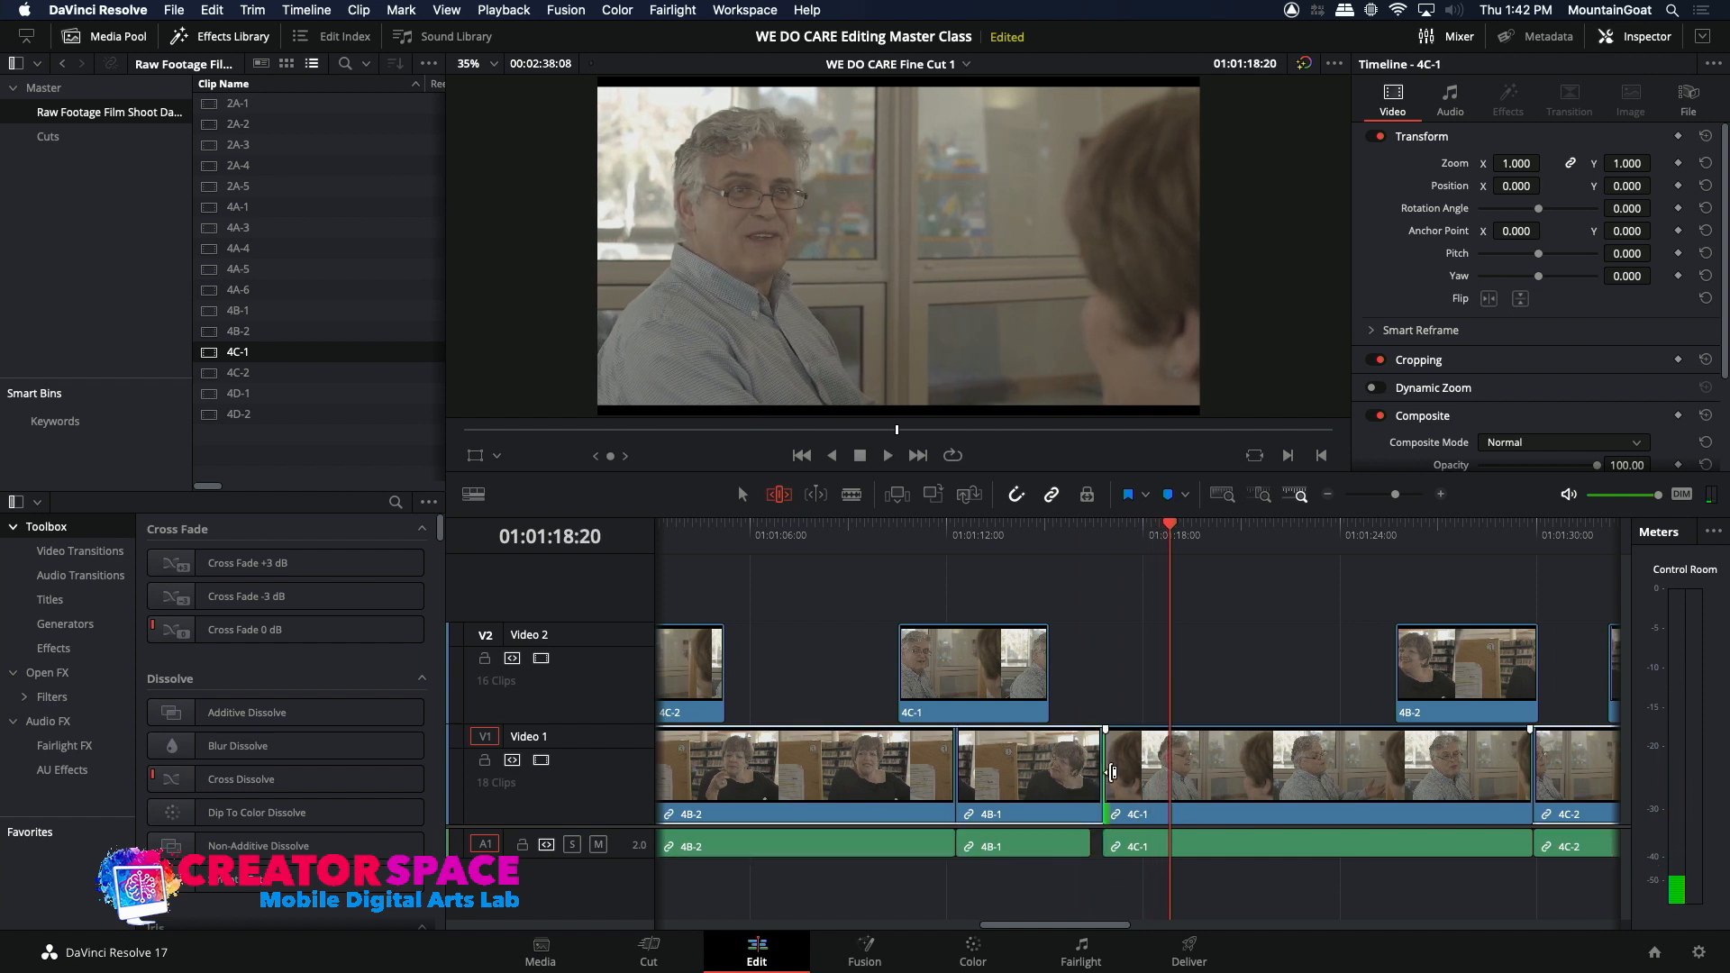
key(comma)
key(comma)
key(comma)
key(comma)
key(comma)
key(comma)
key(comma)
key(comma)
key(comma)
key(comma)
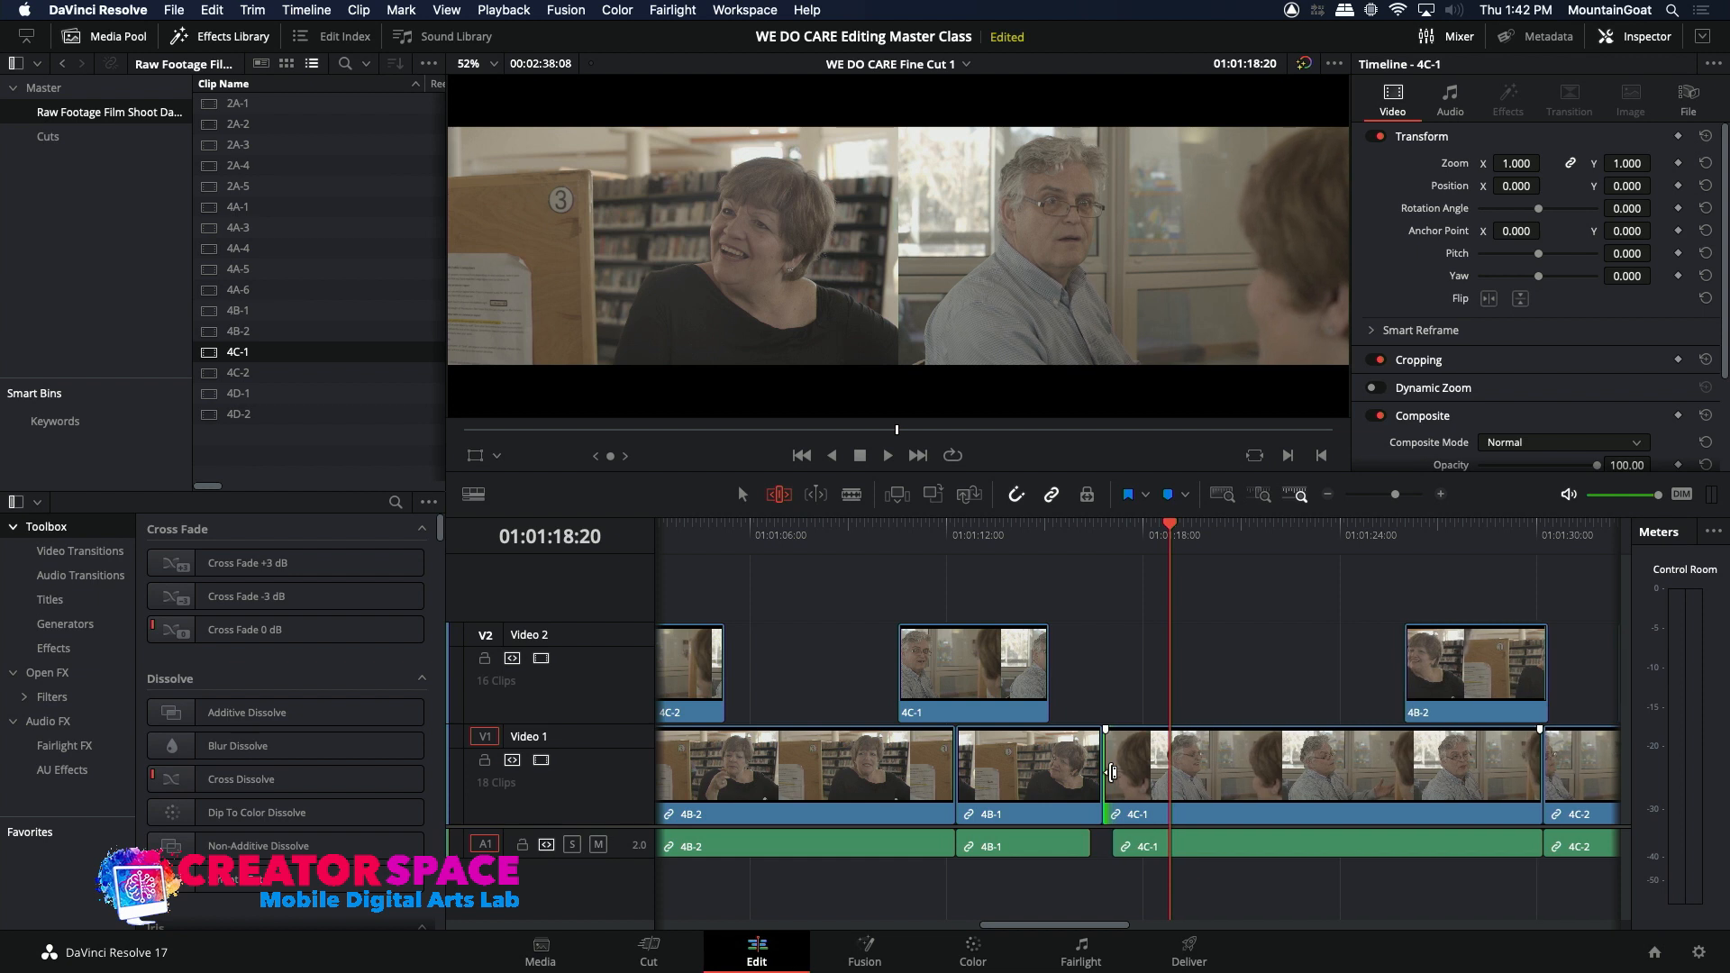
key(comma)
key(comma)
key(comma)
key(comma)
key(comma)
key(comma)
key(comma)
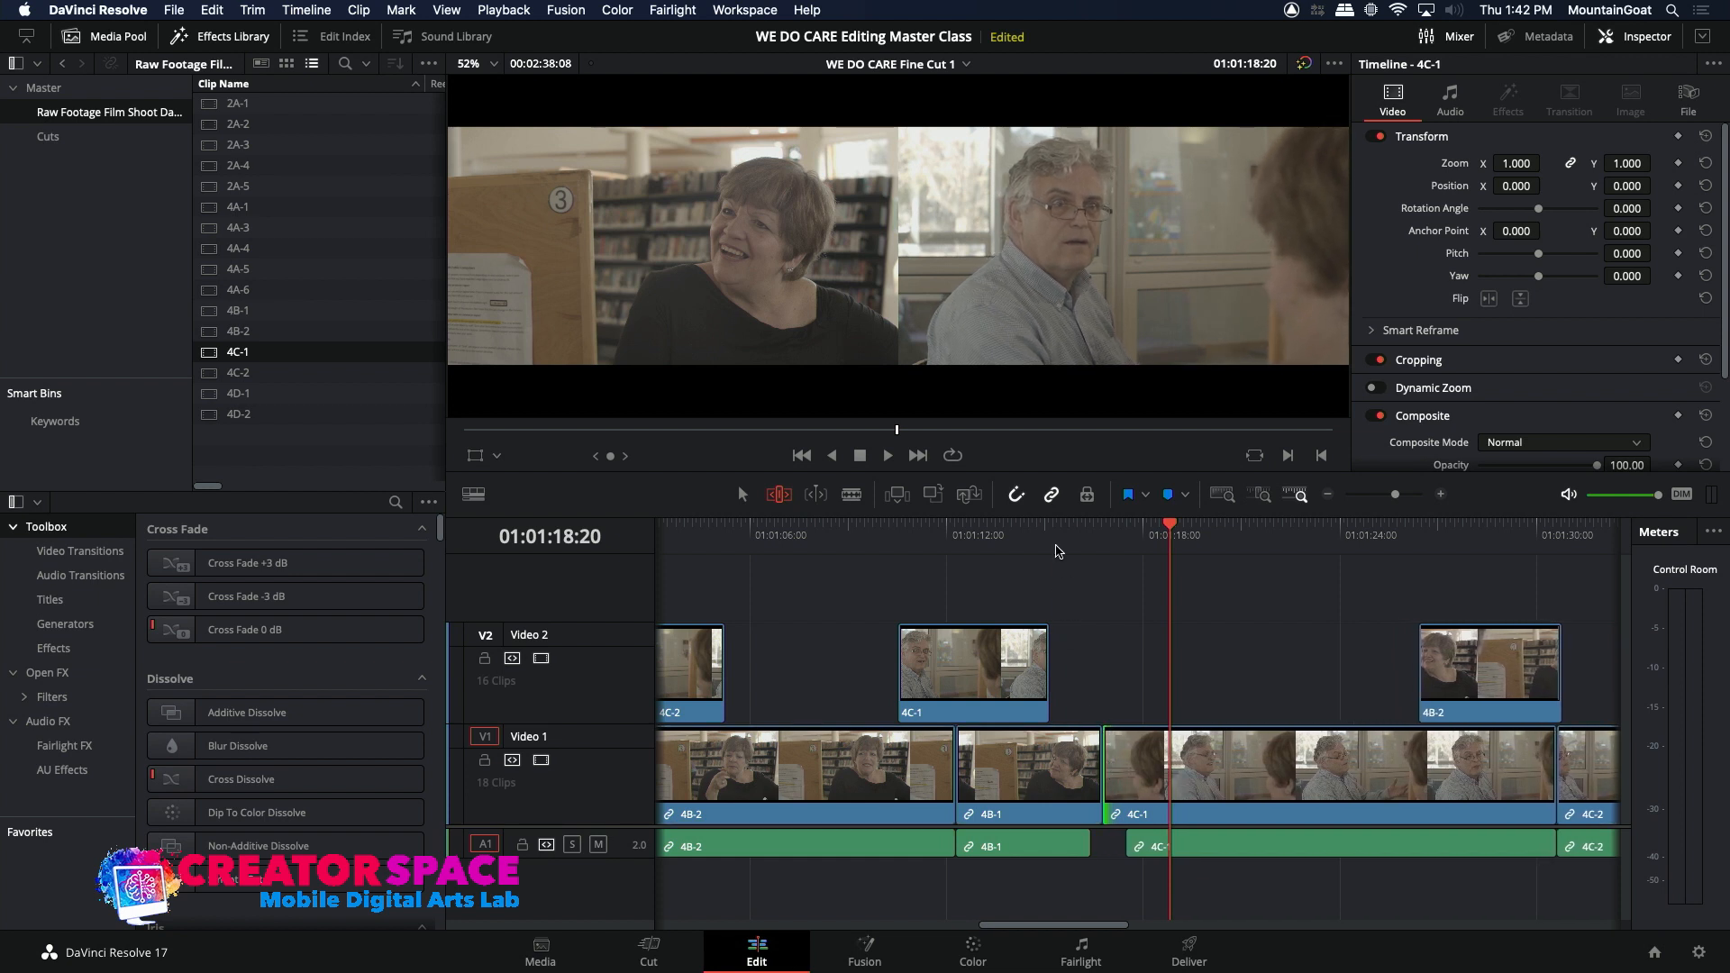
key(slash)
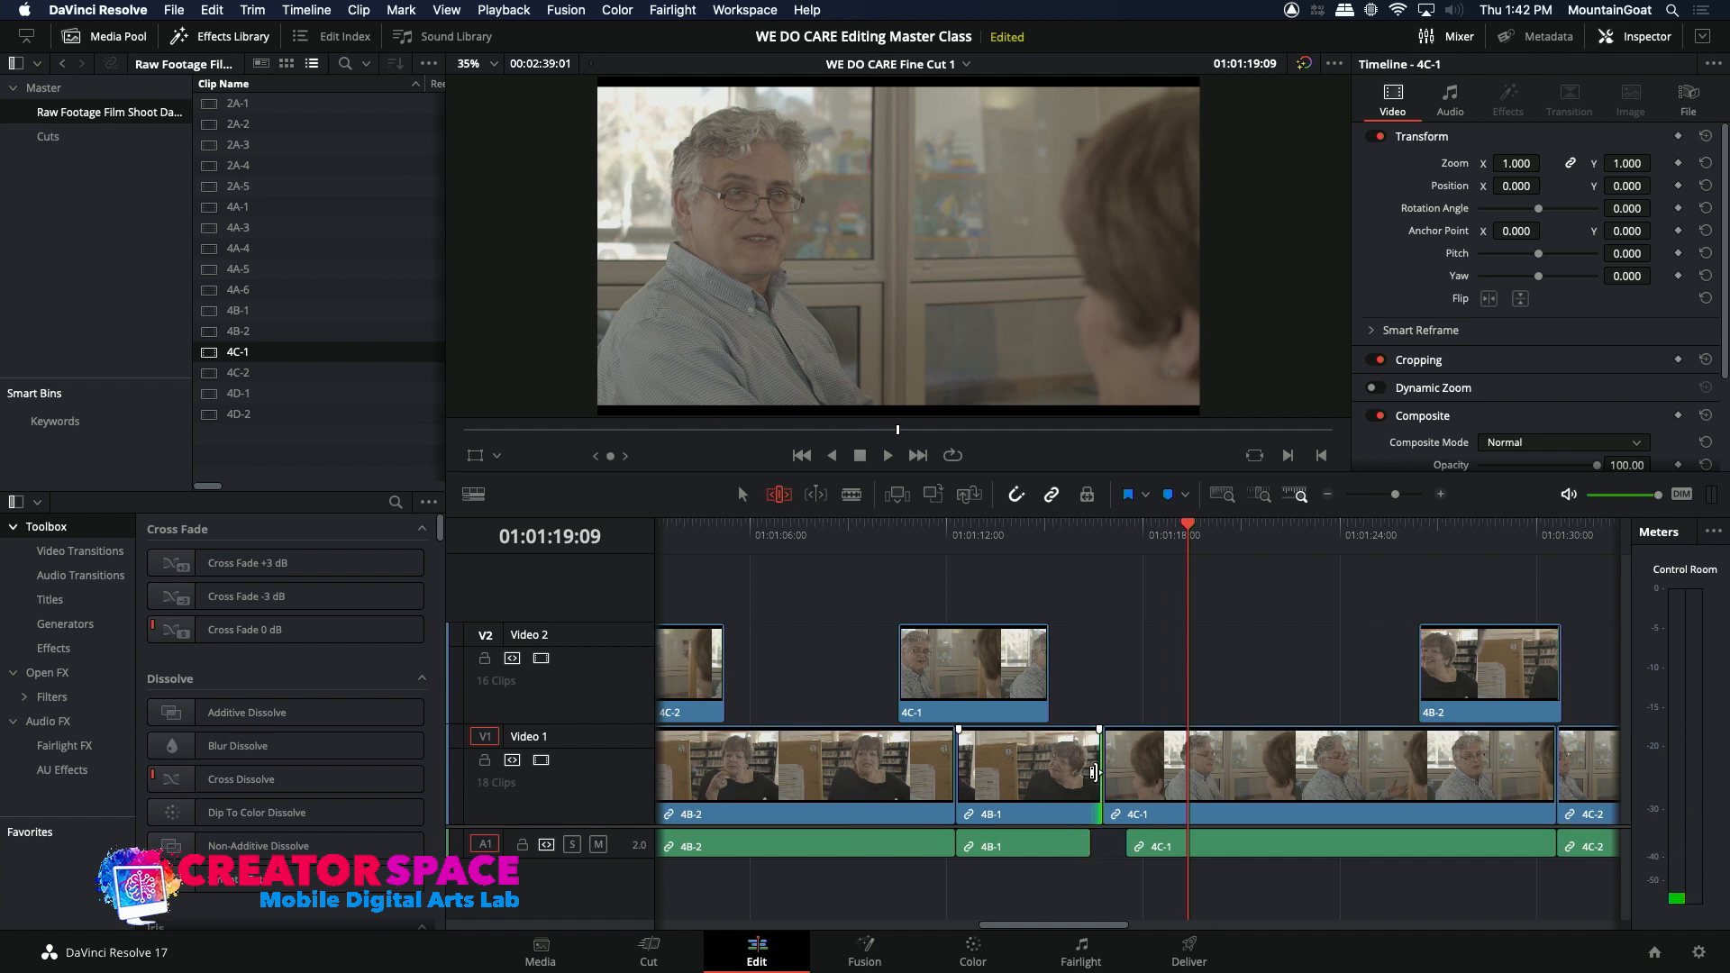
Step: Ripple-trim the end of the 4B-1 picture on Video 1 back to about 01:01:16:04 and play around the cut
key(comma)
key(comma)
key(comma)
key(comma)
key(comma)
key(comma)
key(comma)
key(comma)
key(comma)
key(comma)
key(comma)
key(comma)
key(comma)
key(comma)
click(1059, 527)
key(space)
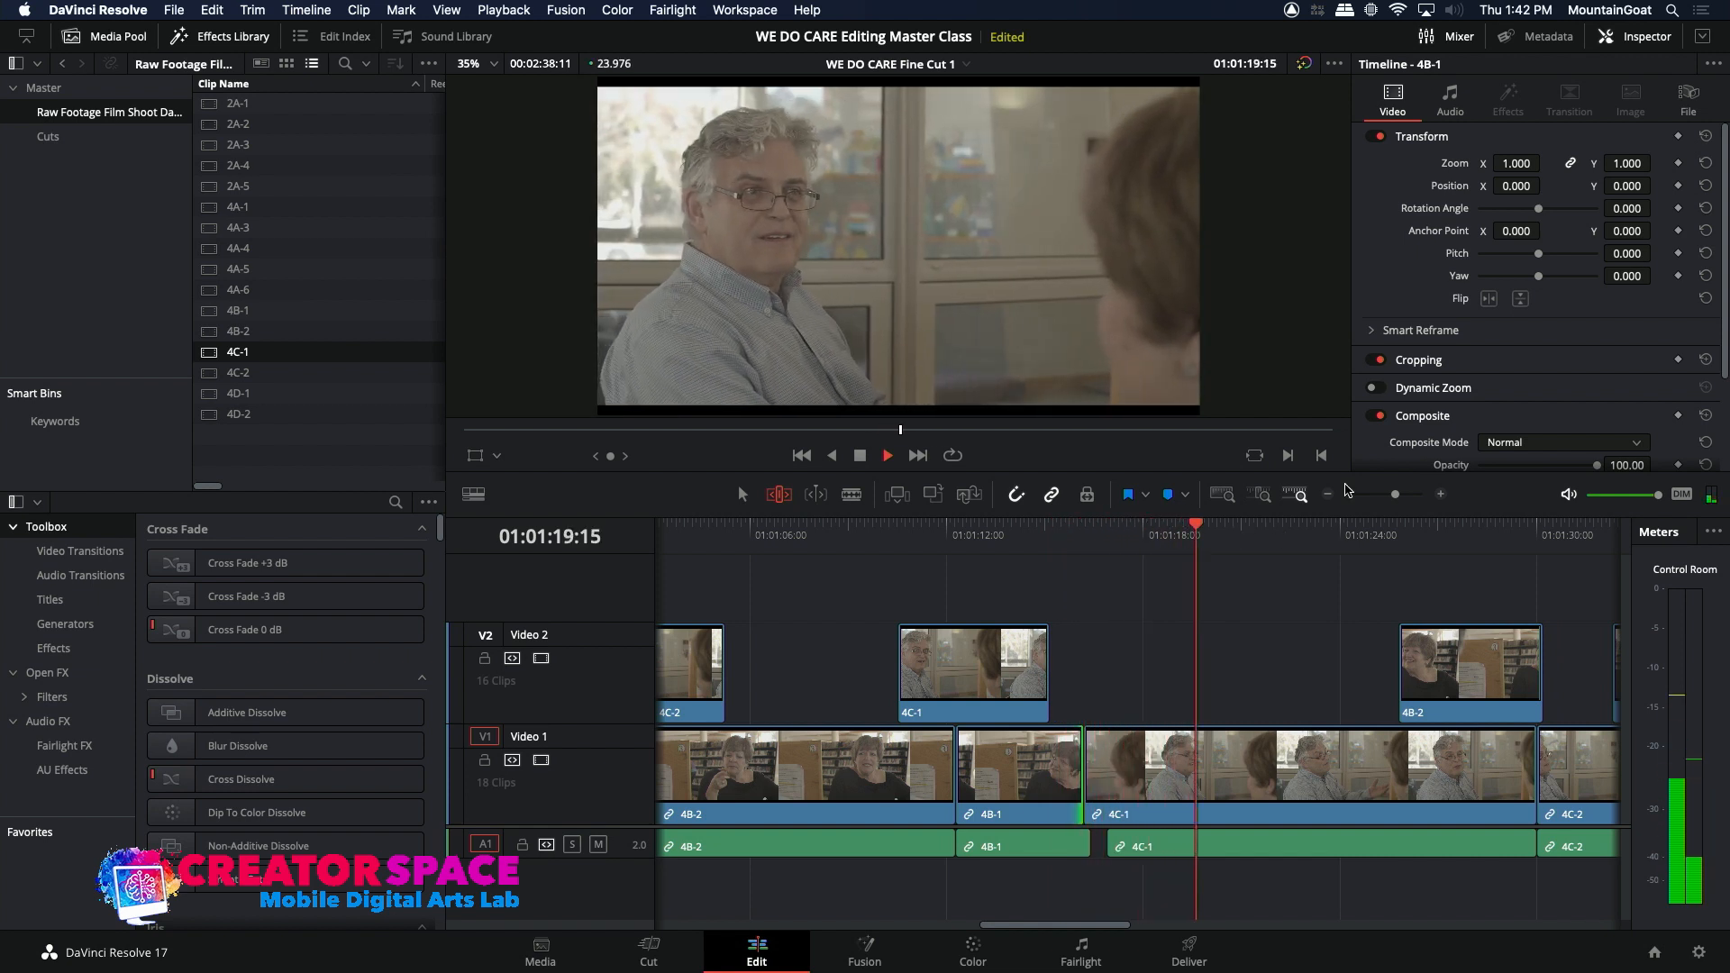
key(space)
Step: Trim the end of the 4C-1 clip on Video 2 back to about 01:01:14:15 and play on through about 01:01:32:10
drag(1049, 700, 1034, 697)
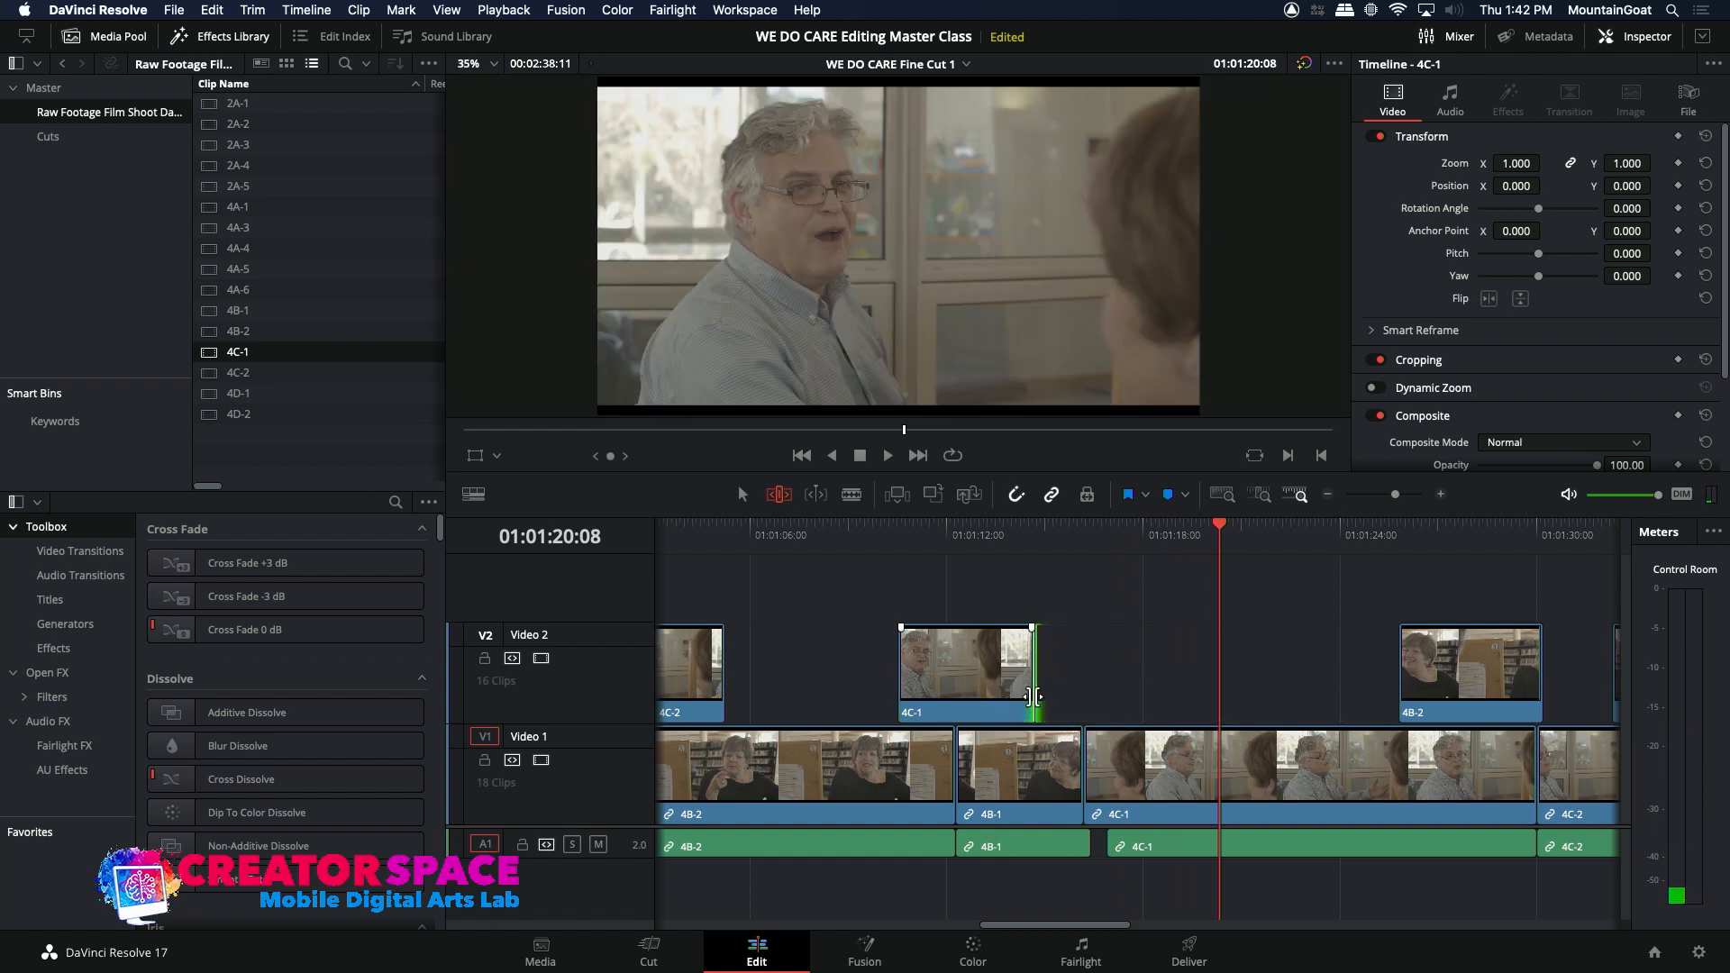
click(1008, 538)
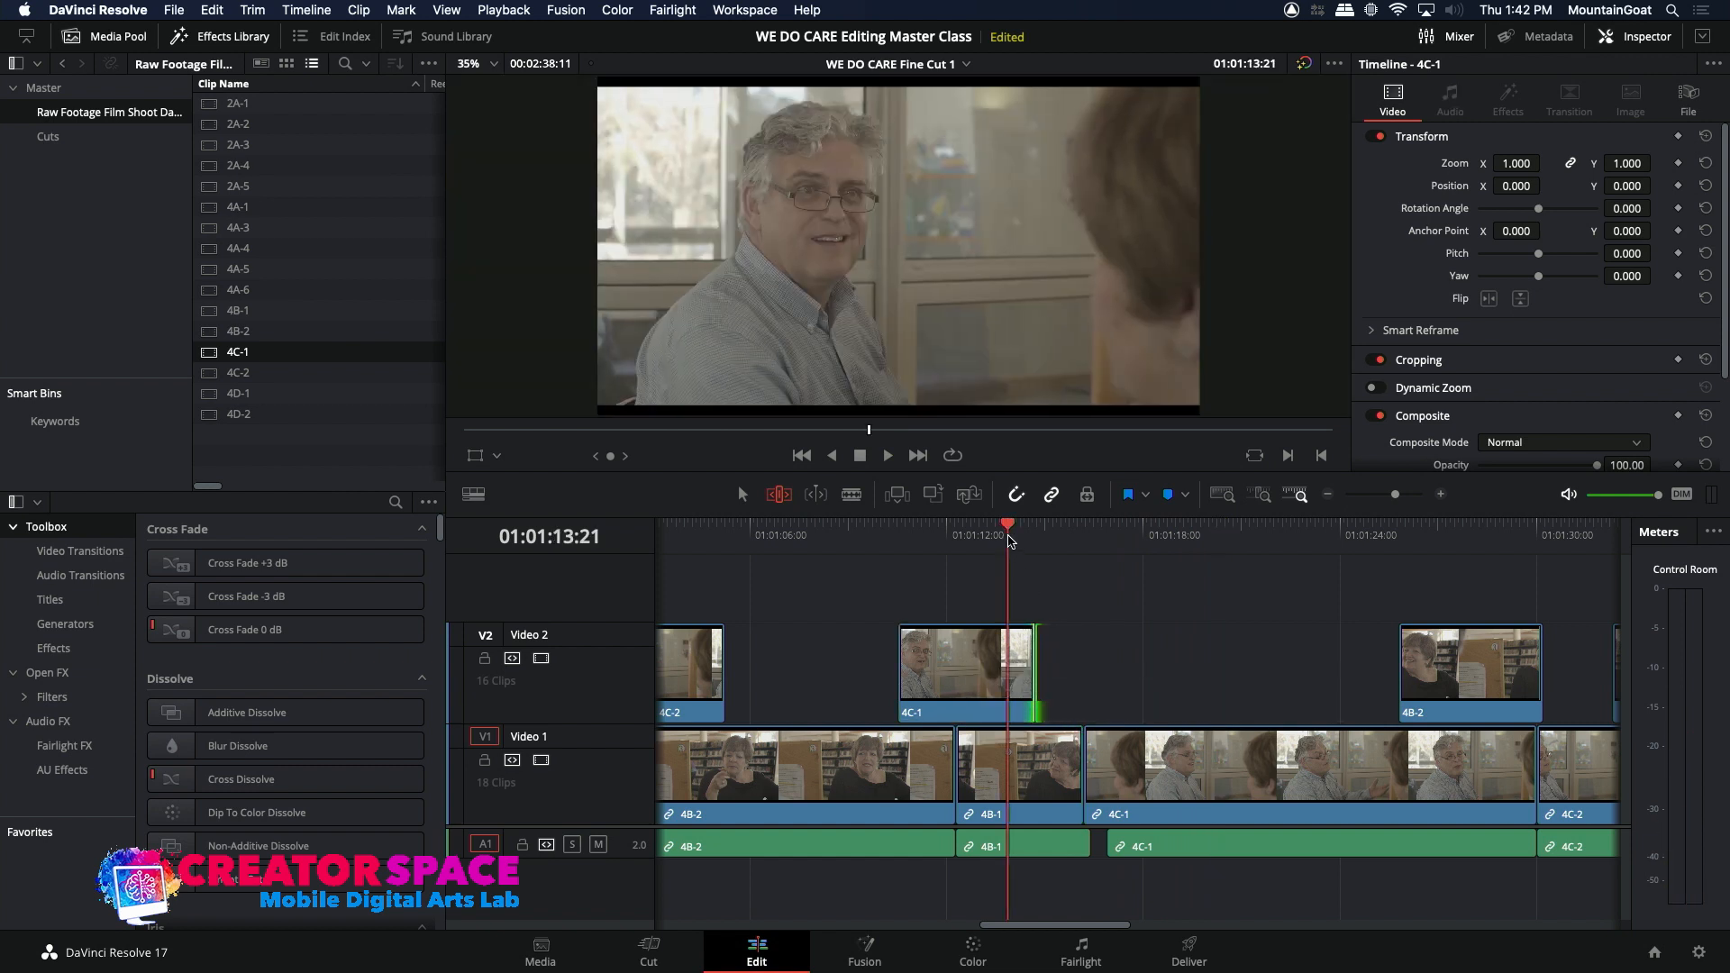
key(space)
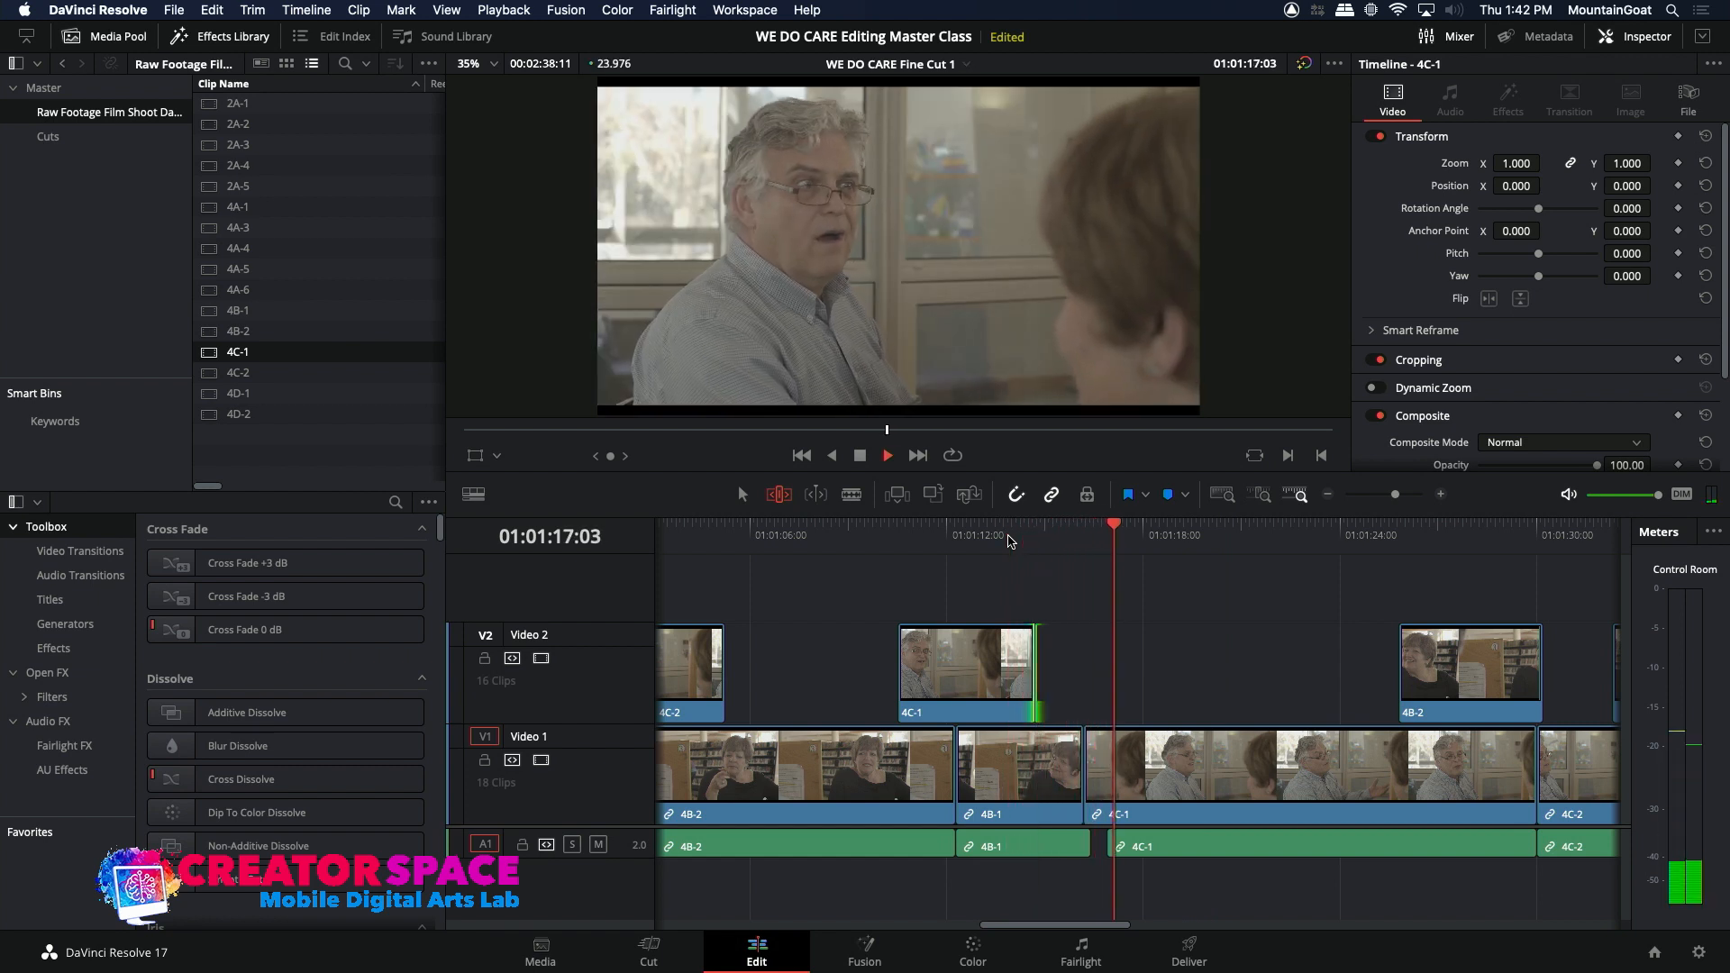
click(1328, 495)
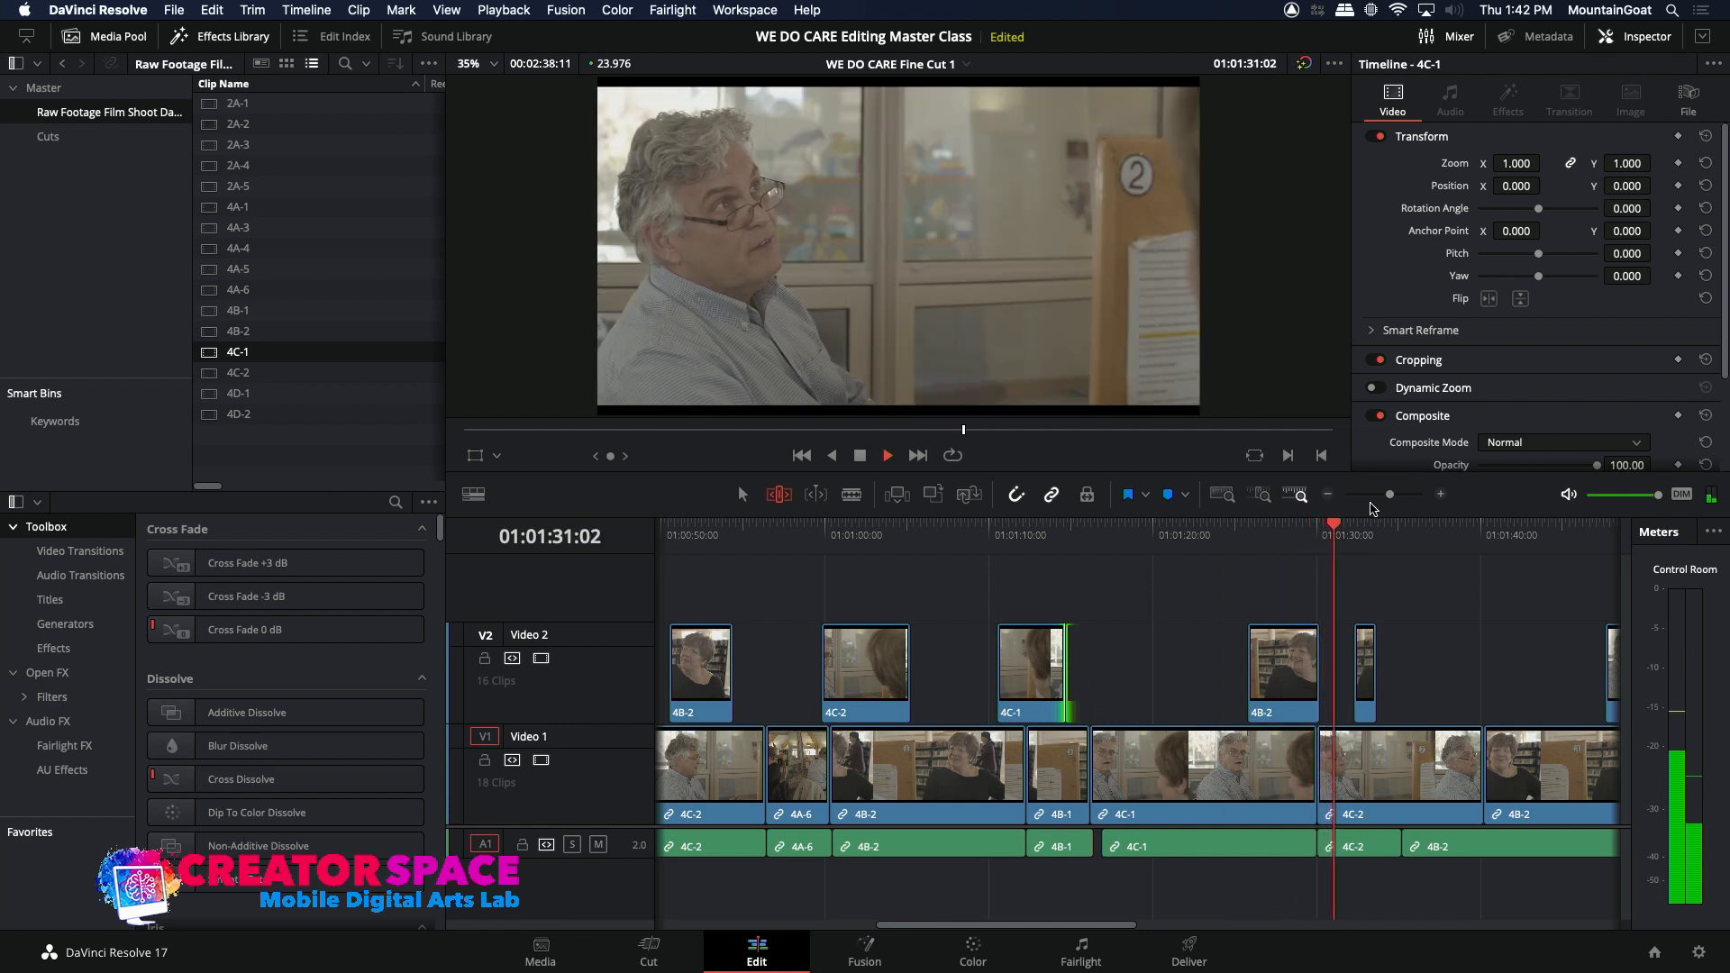
key(space)
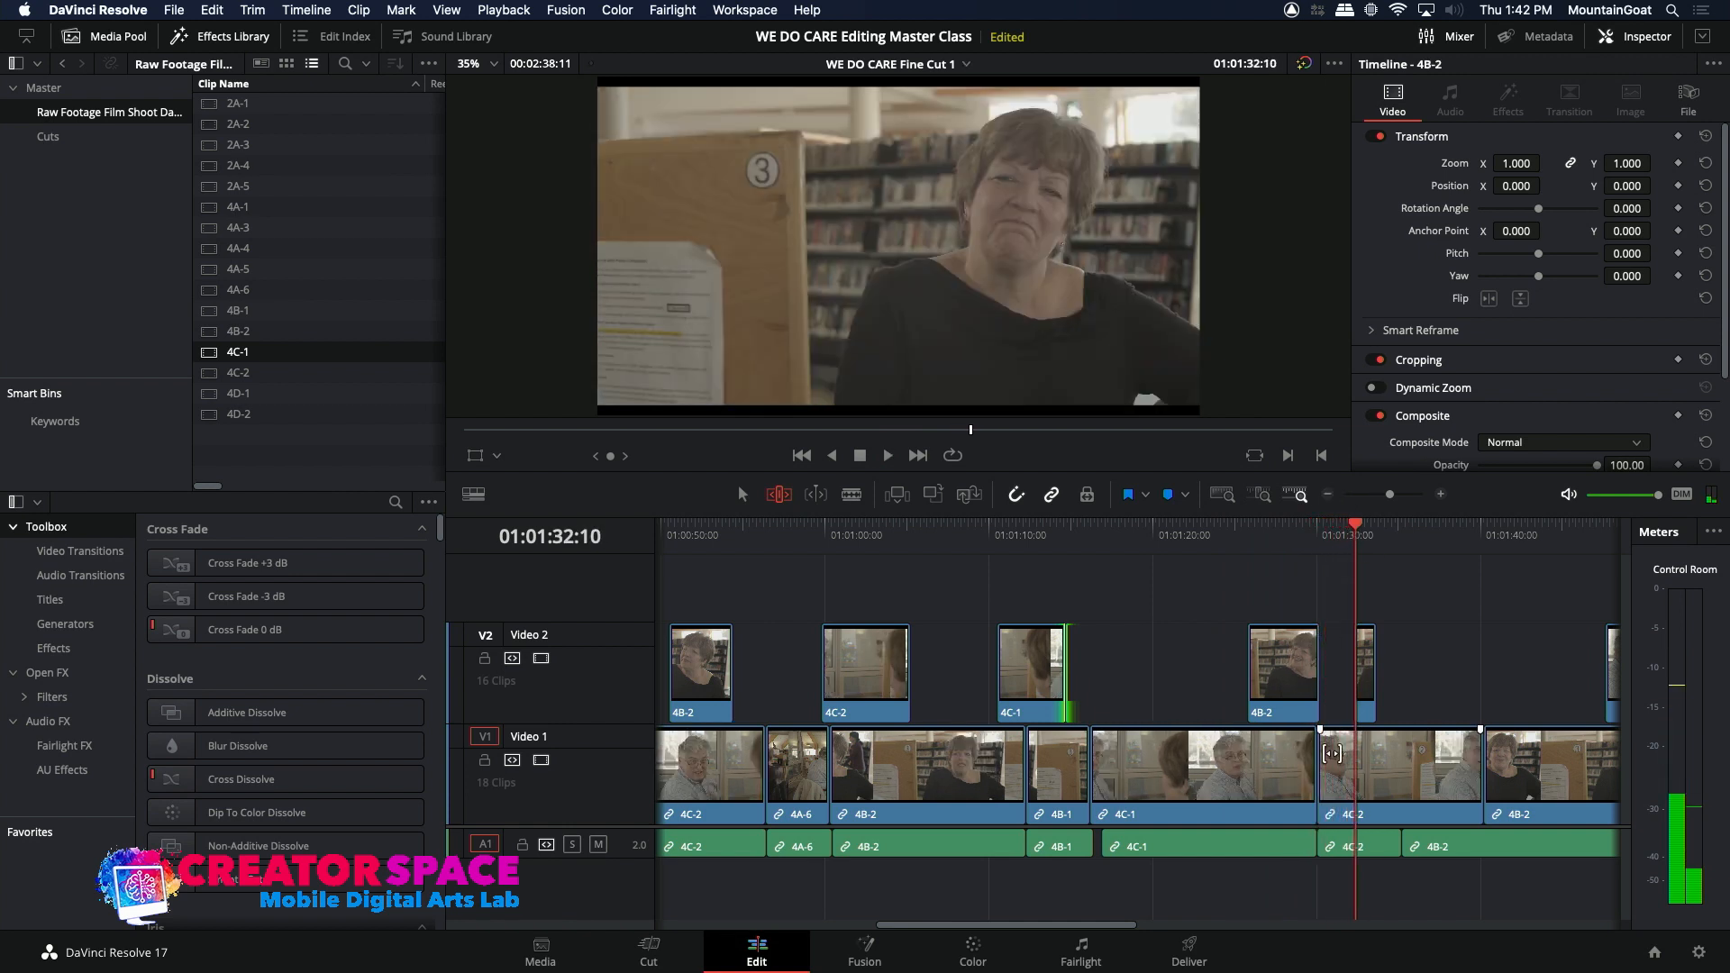
Step: Ripple-extend the head of the 4C-2 clip following 4C-1 on Video 1 by about 17 frames and play through the edit
click(1327, 757)
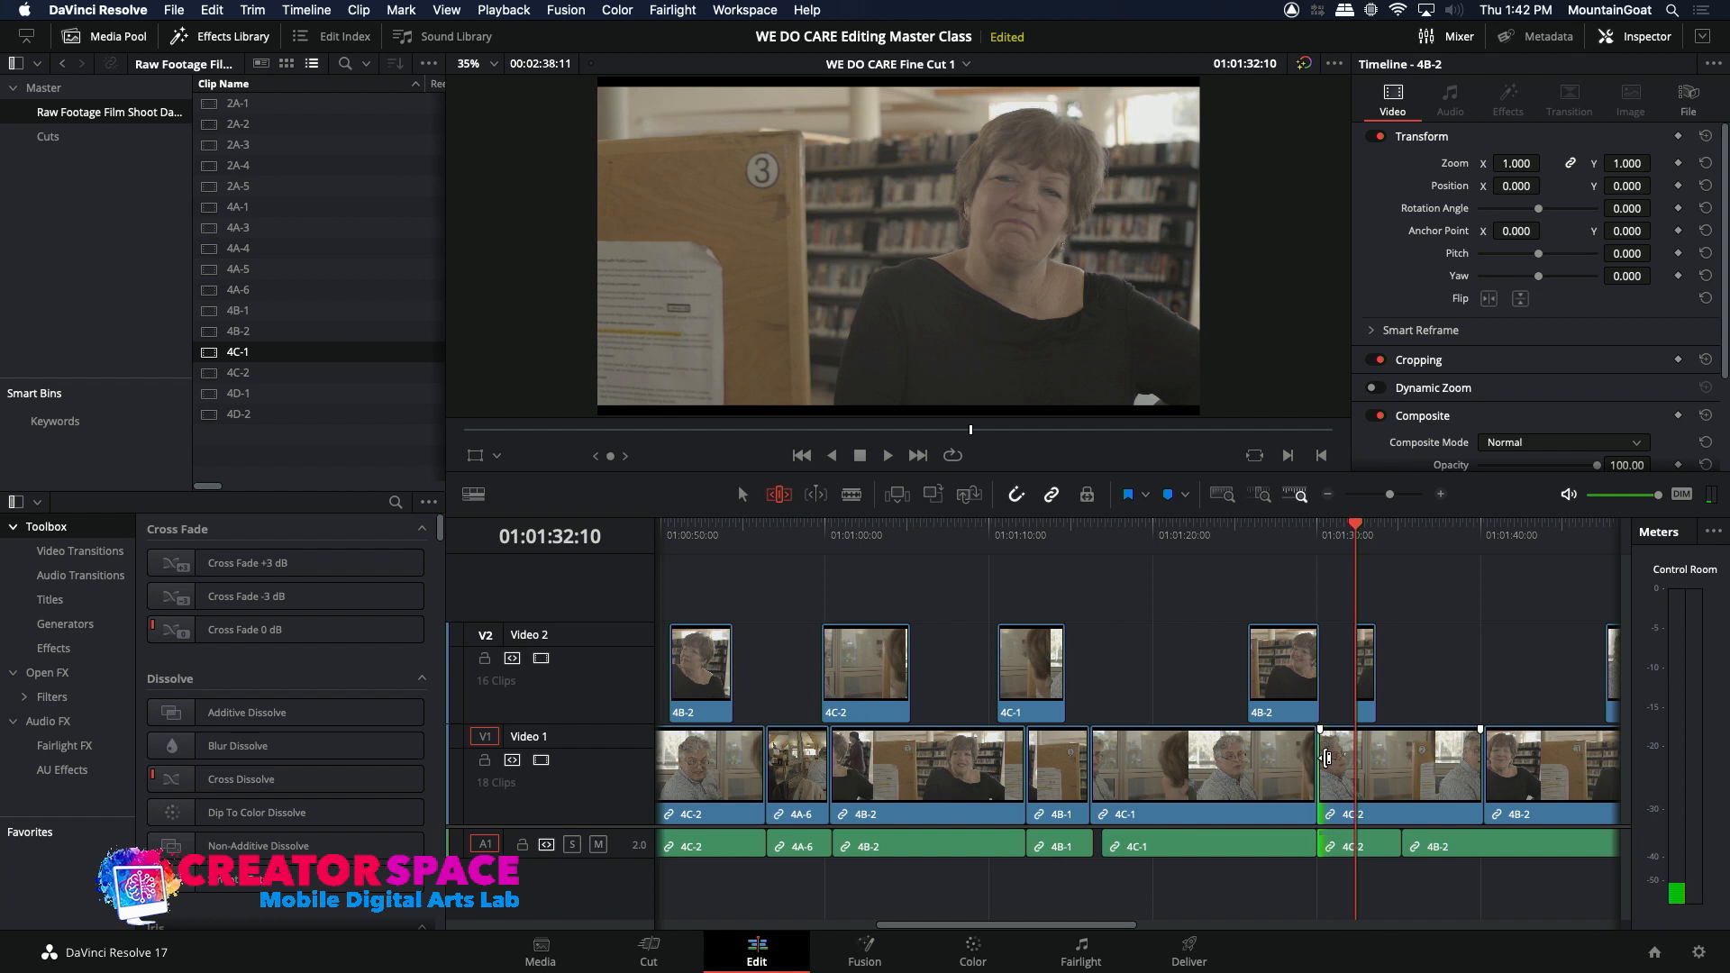
key(comma)
key(comma)
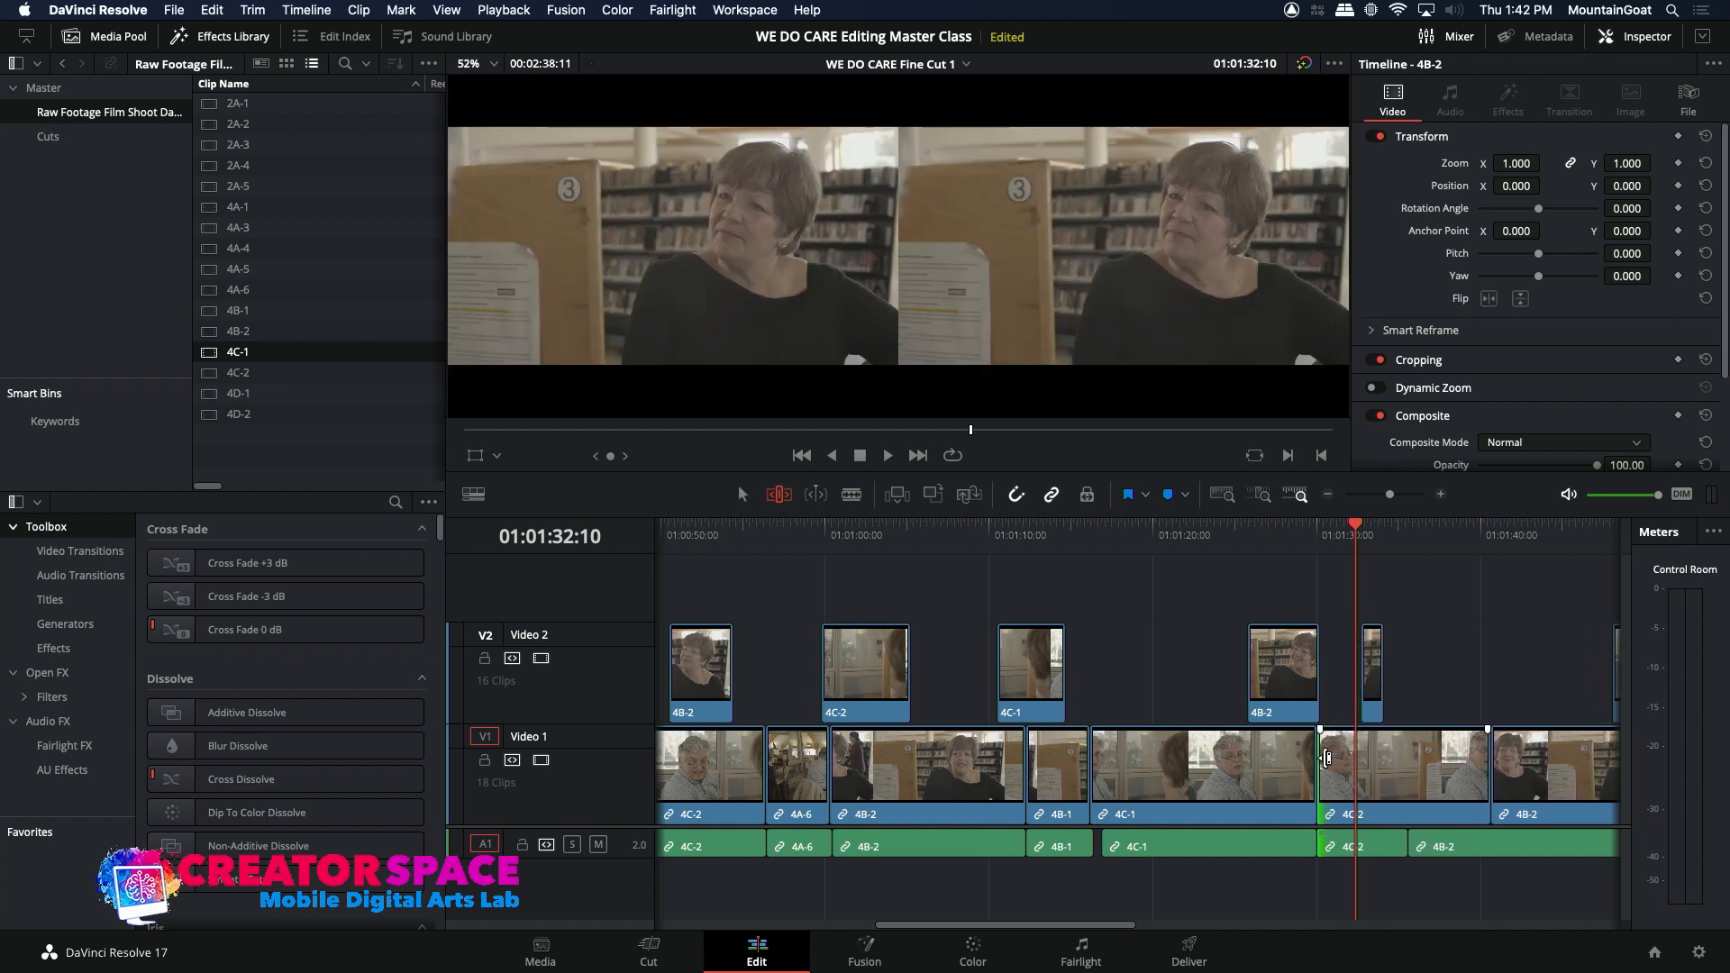
click(1295, 545)
key(space)
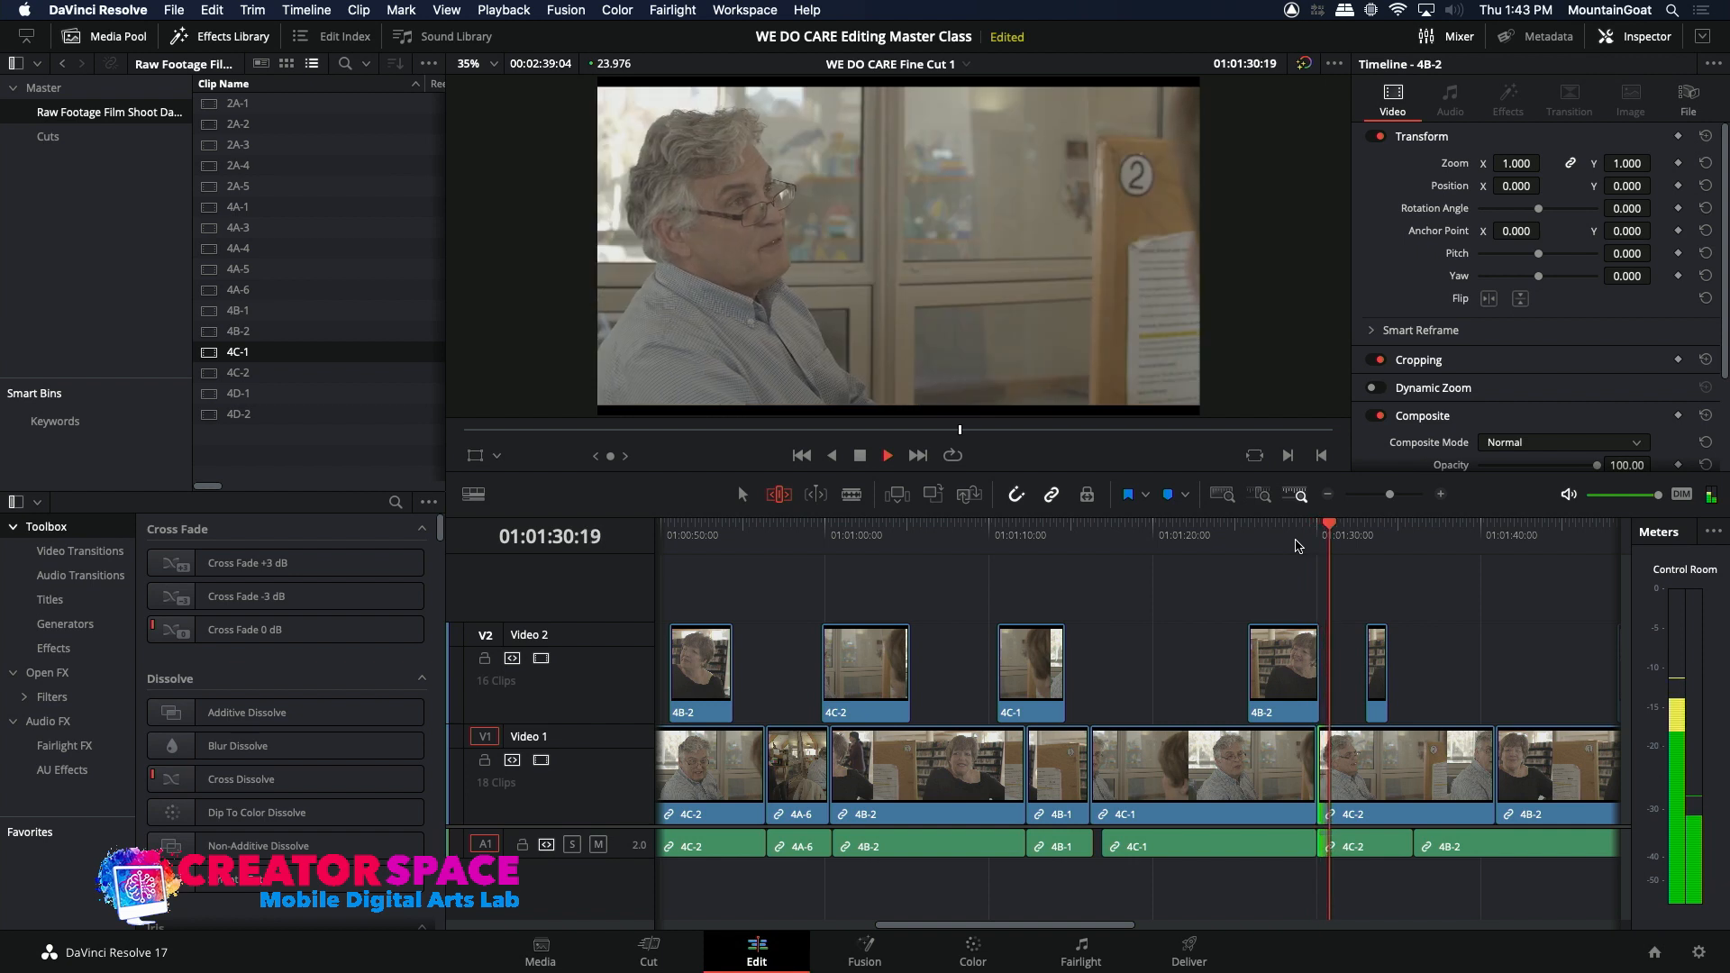
key(space)
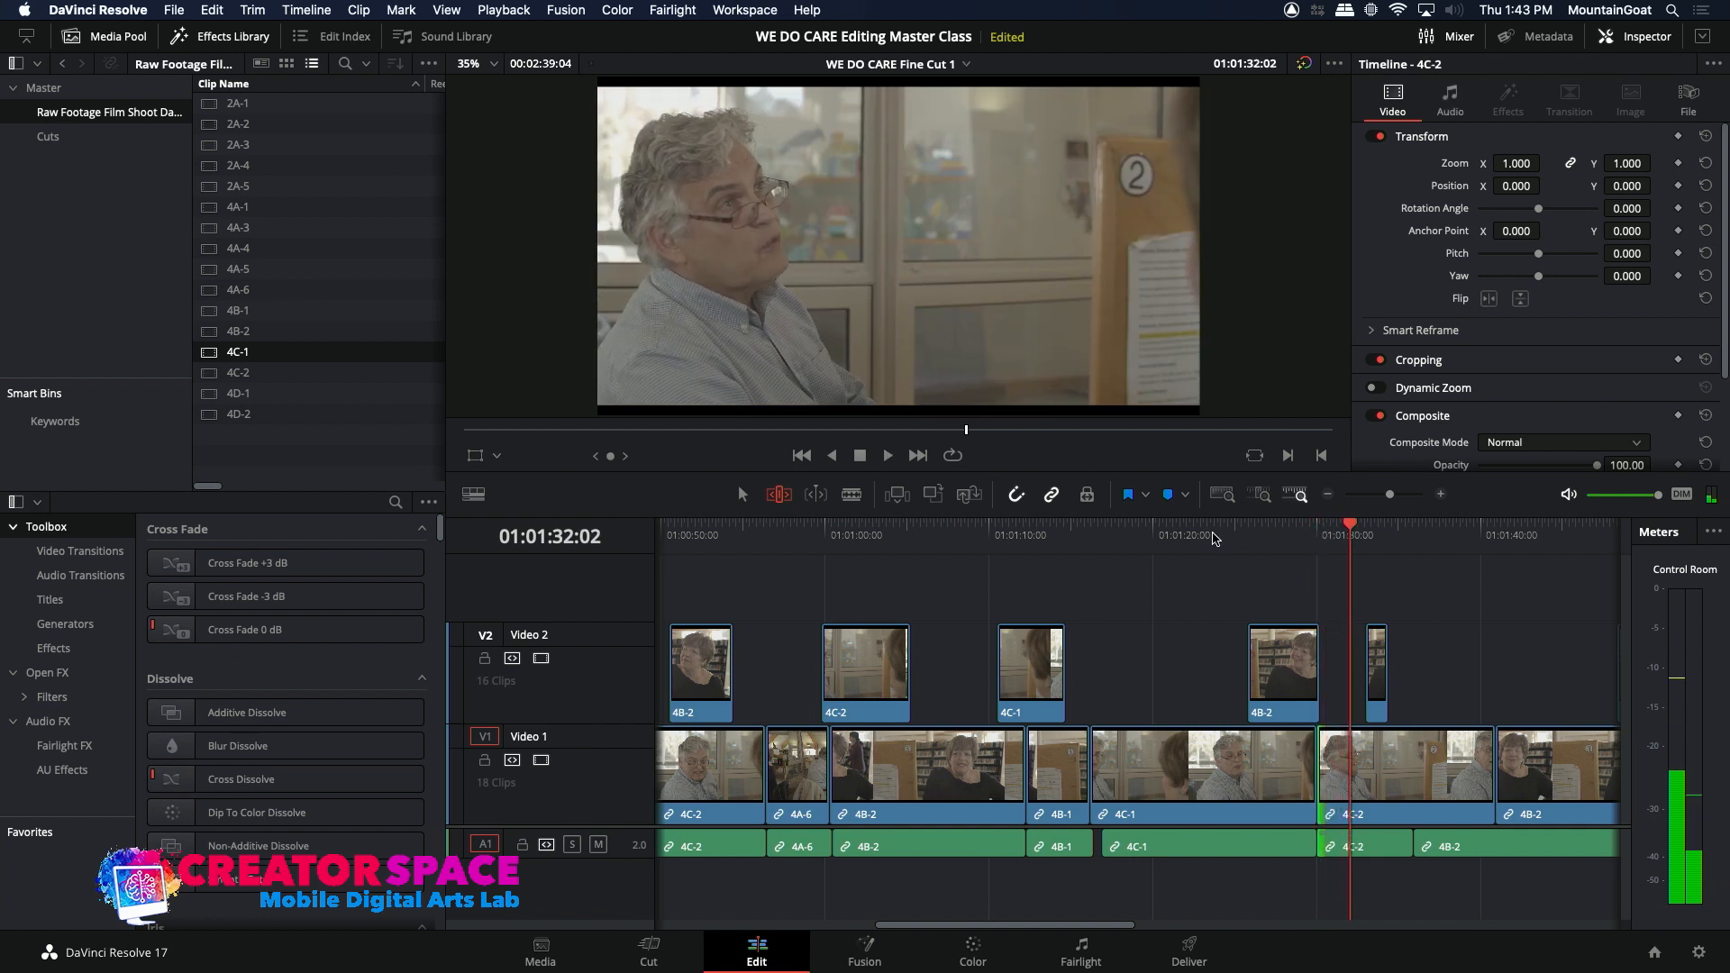
click(1213, 539)
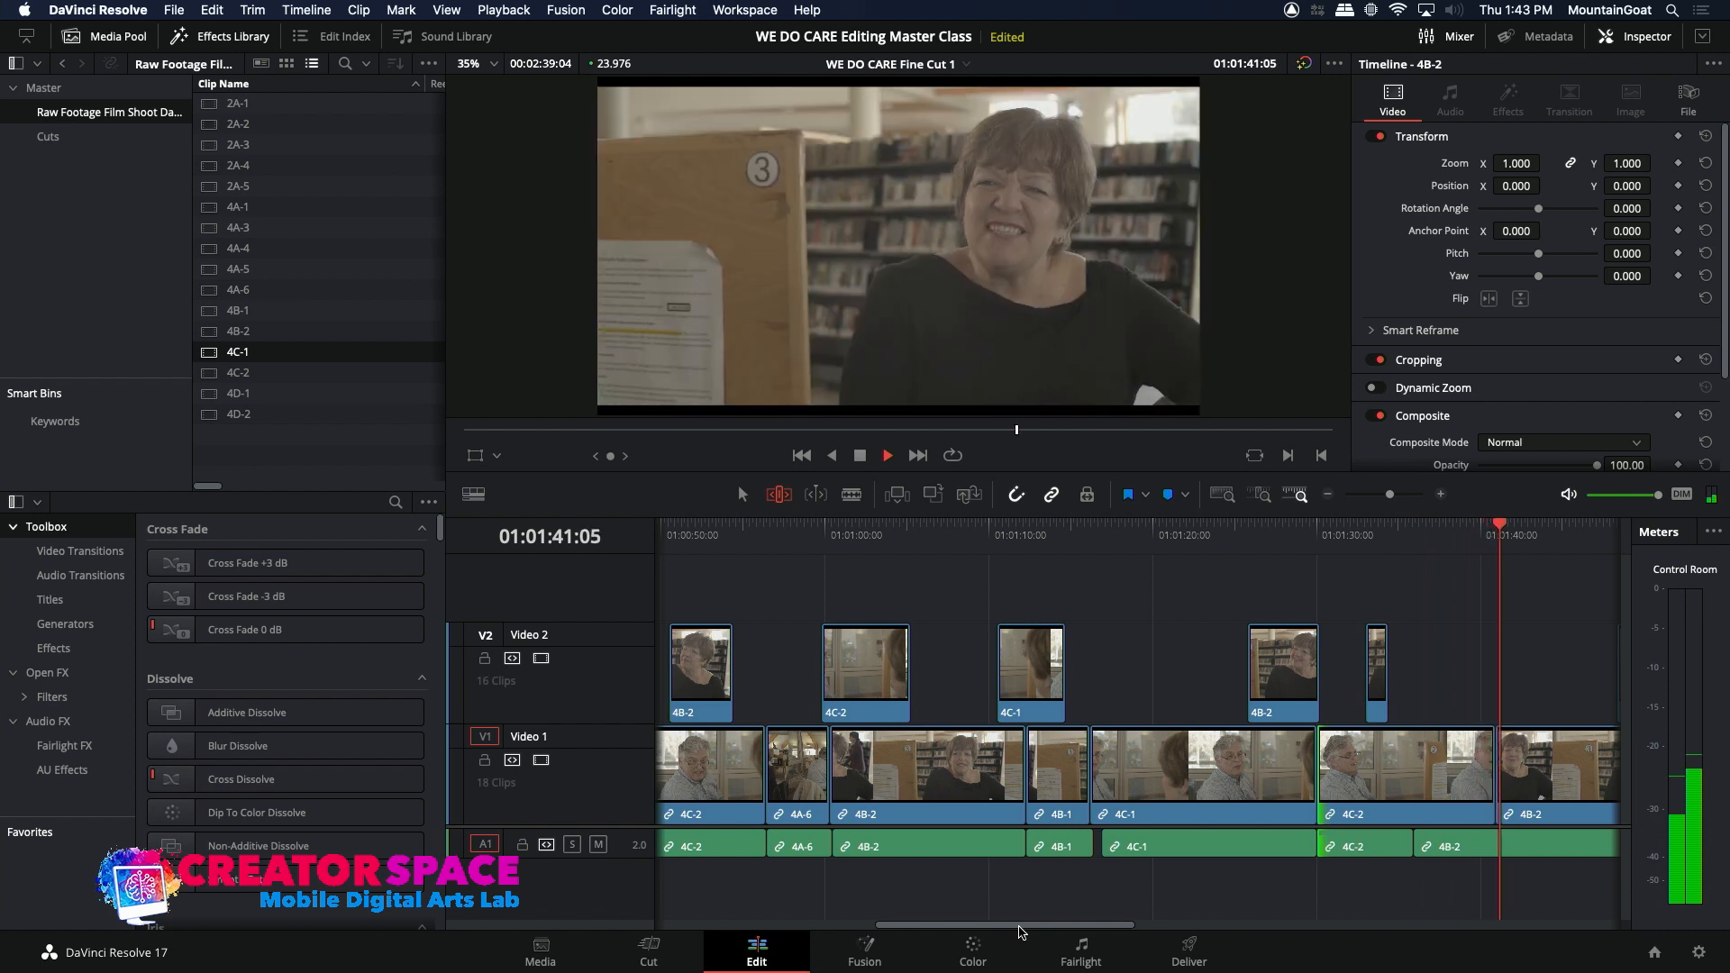
key(space)
Step: Play on through 4B-2, extend the start of the first 4C-2 reaction clip above it to about 01:01:45:12, and review it
drag(1019, 927, 1133, 940)
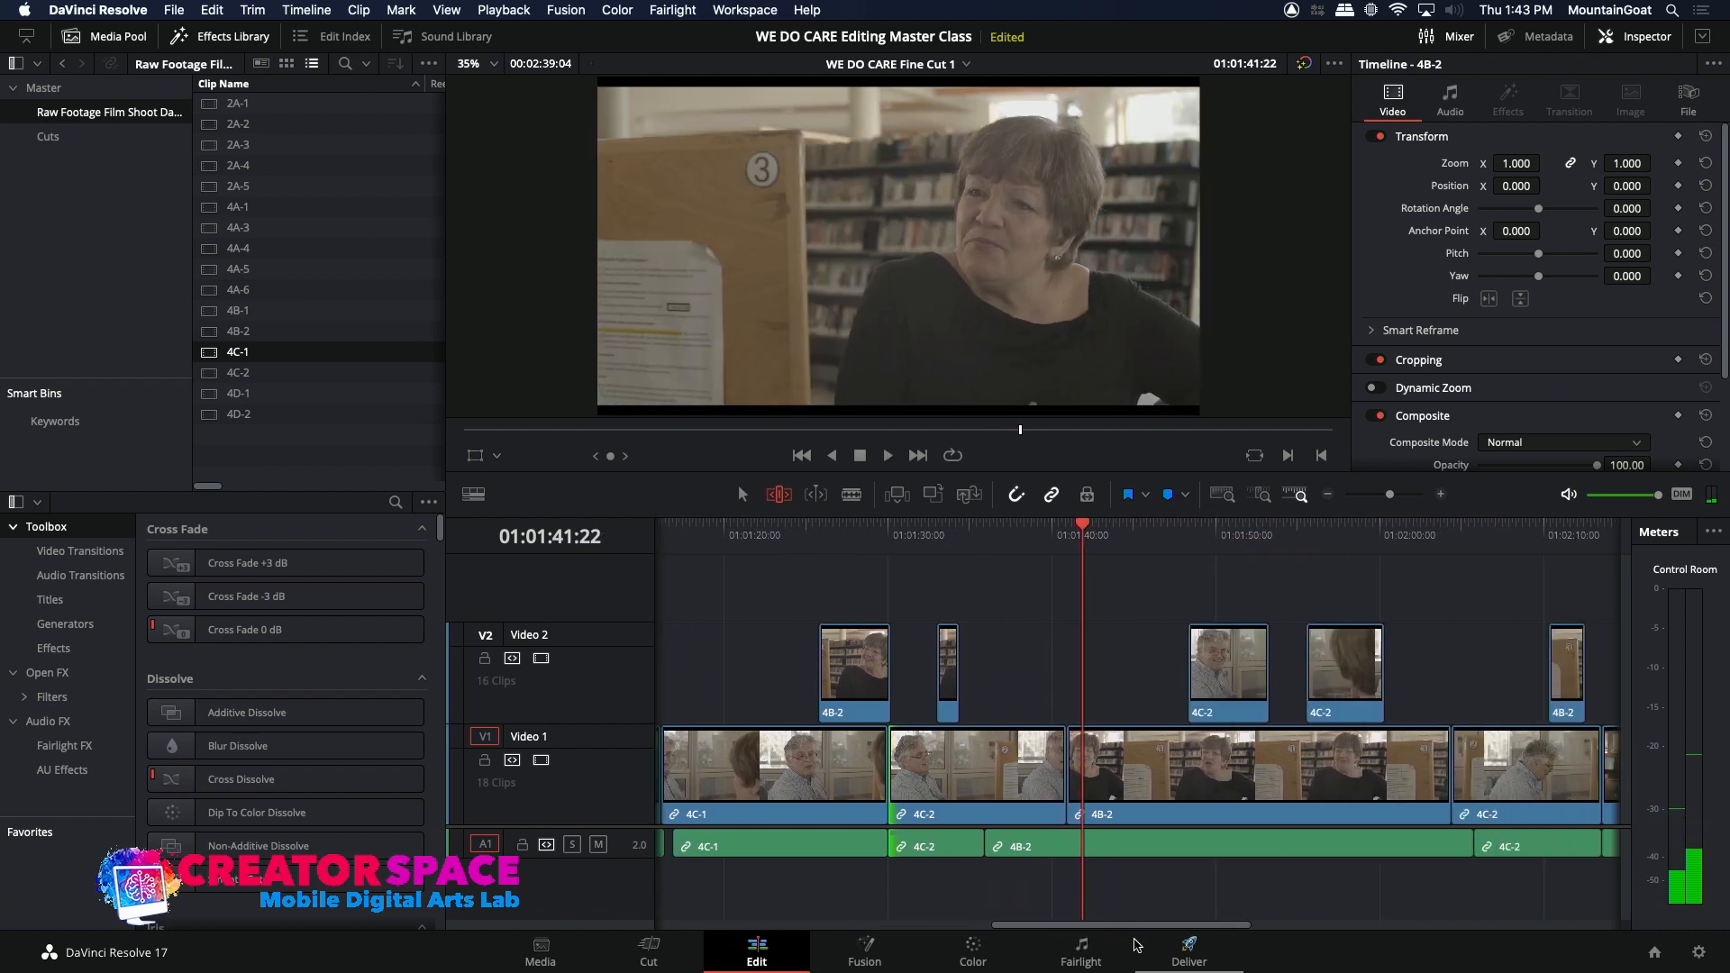
key(space)
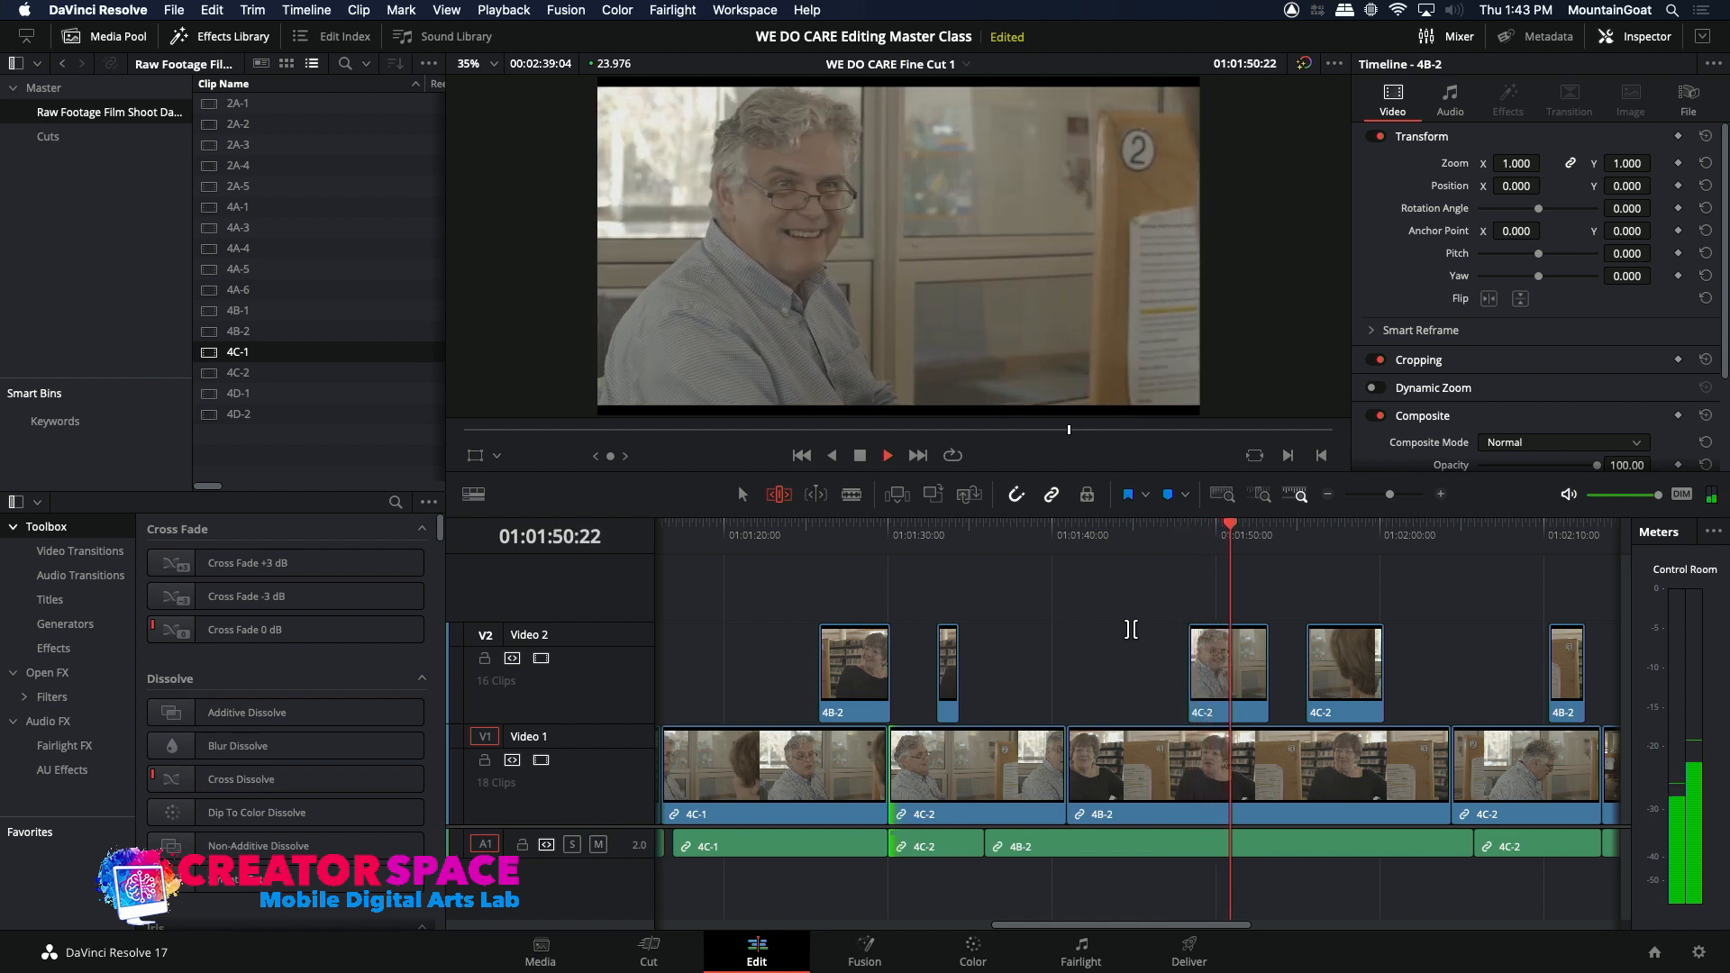
key(space)
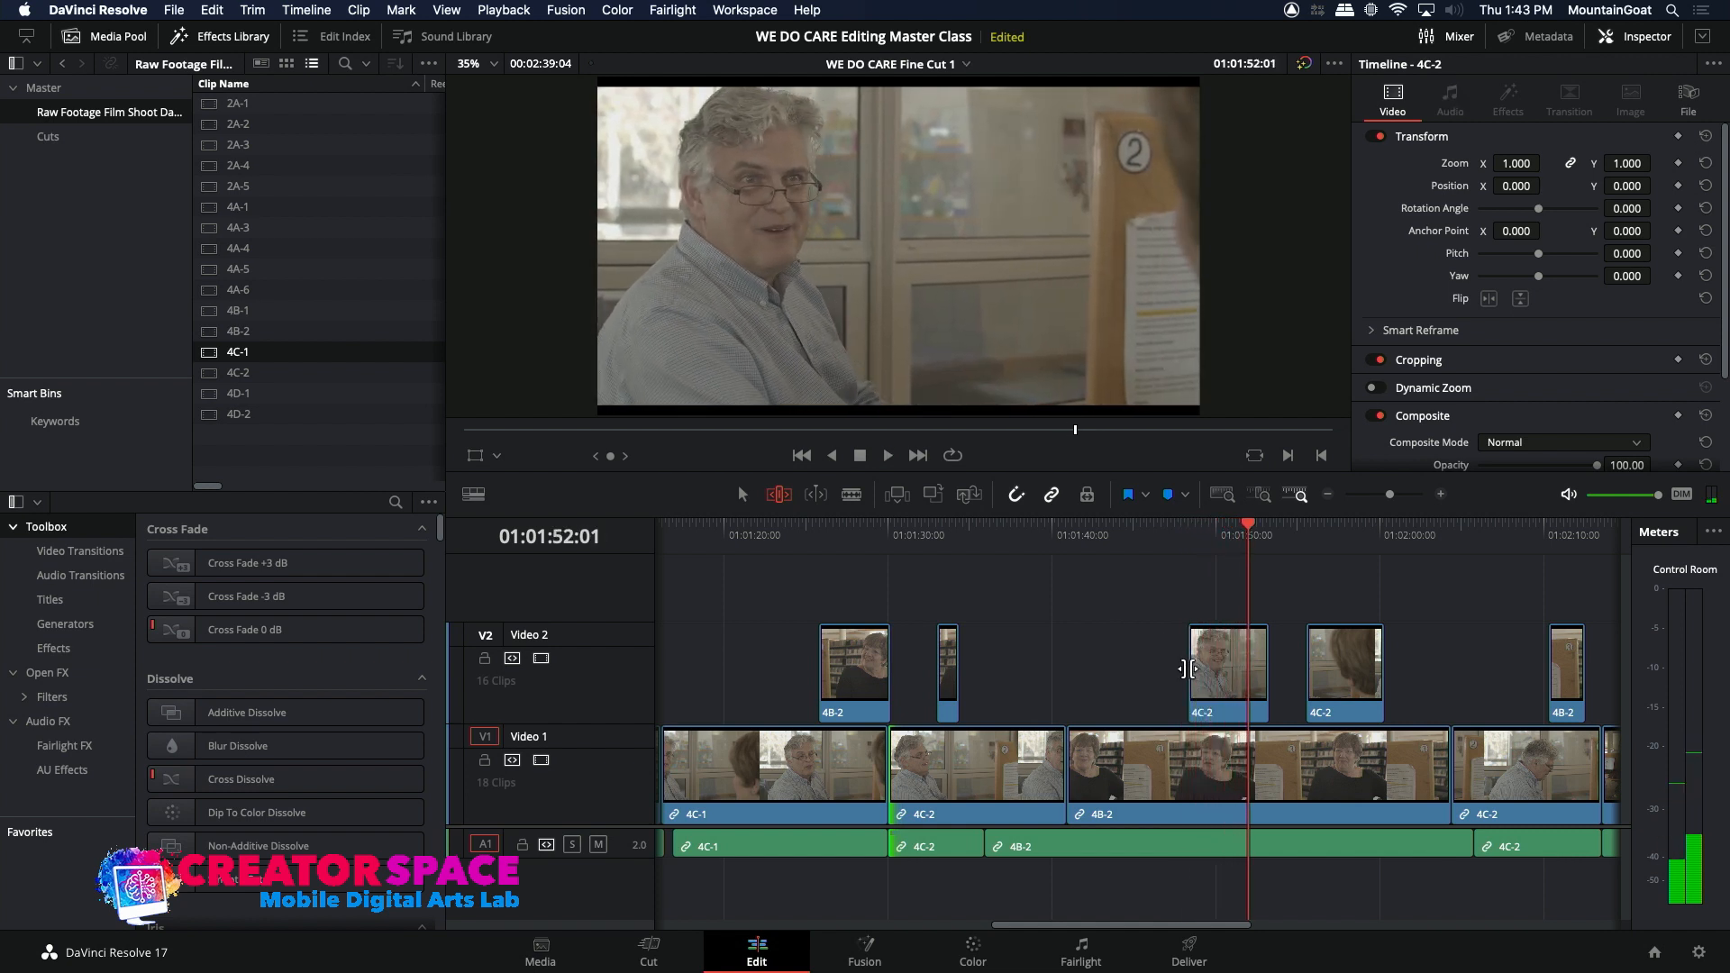
drag(1186, 668, 1141, 664)
click(1106, 530)
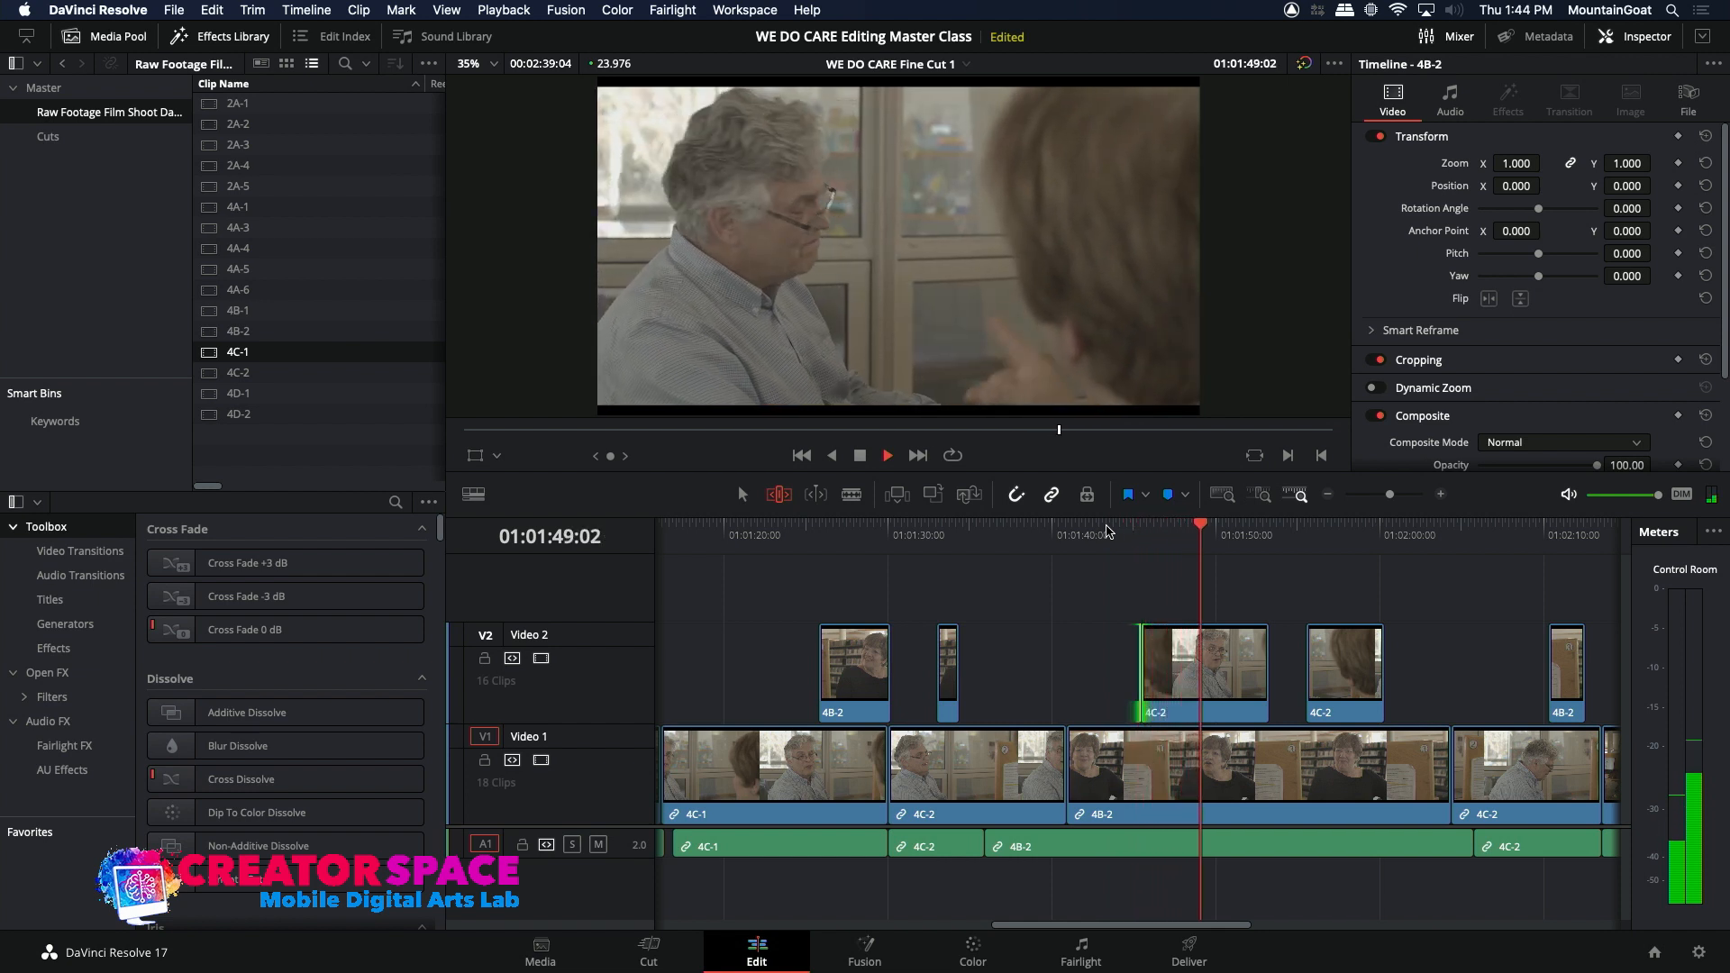
key(space)
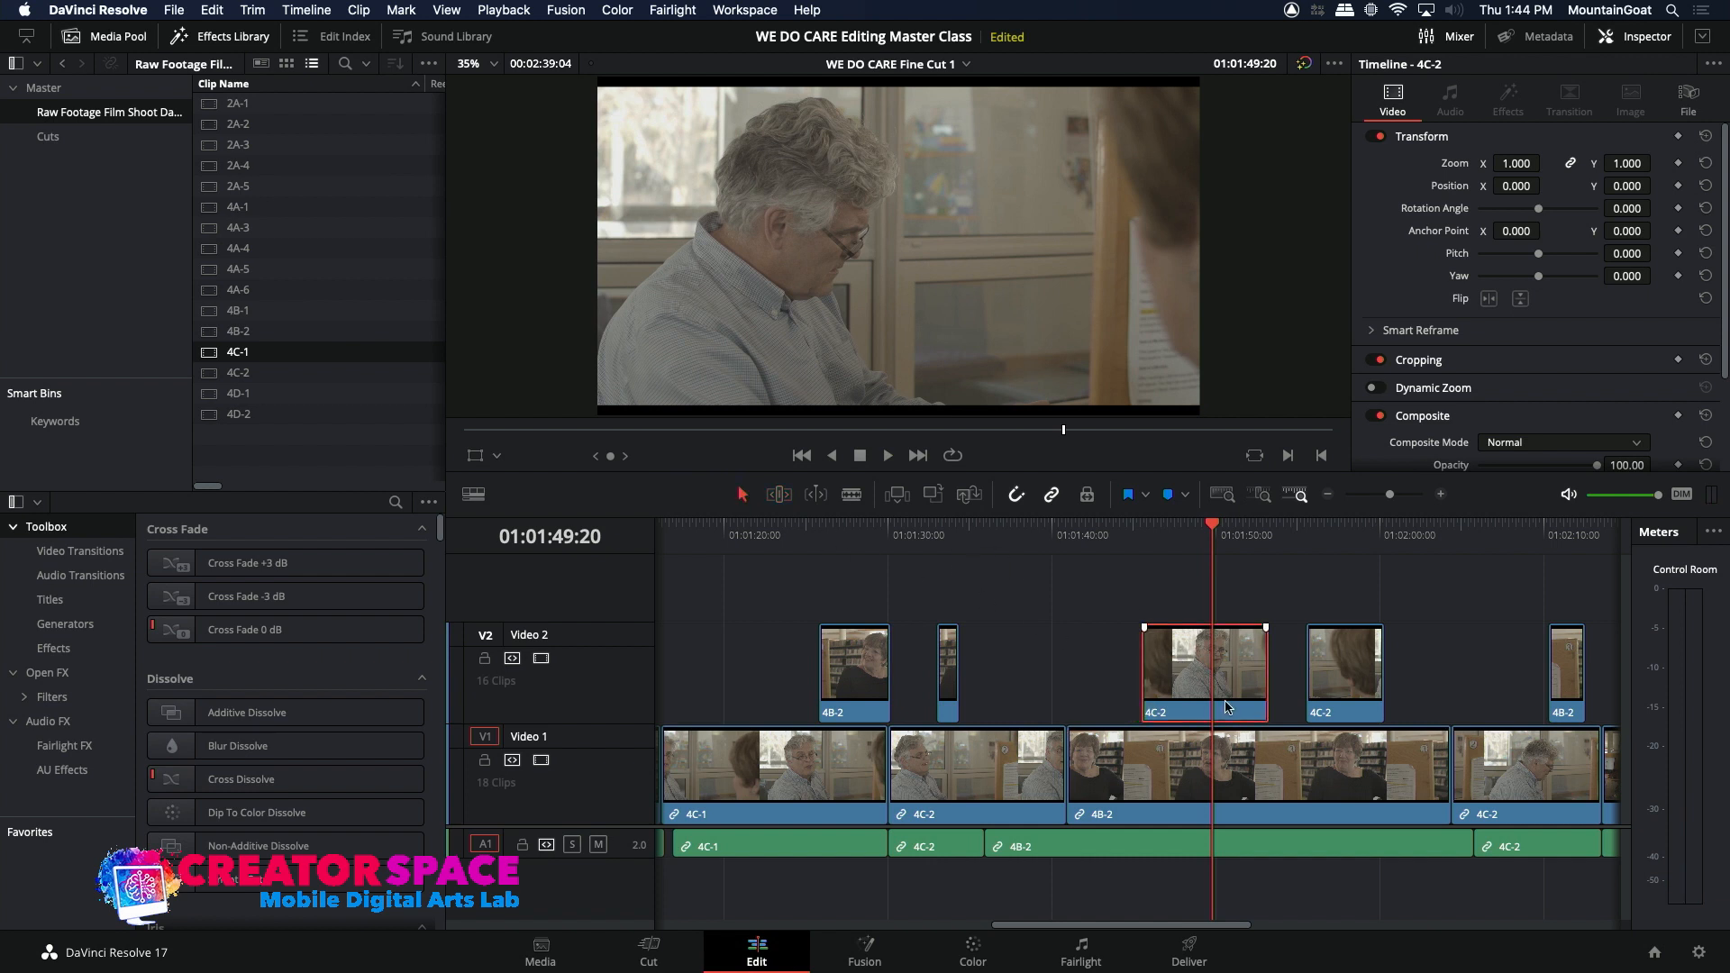
Step: Extend the start of that 4C-2 reaction clip on Video 2 further back to about 01:01:43:08 and play it
drag(1140, 662, 1106, 656)
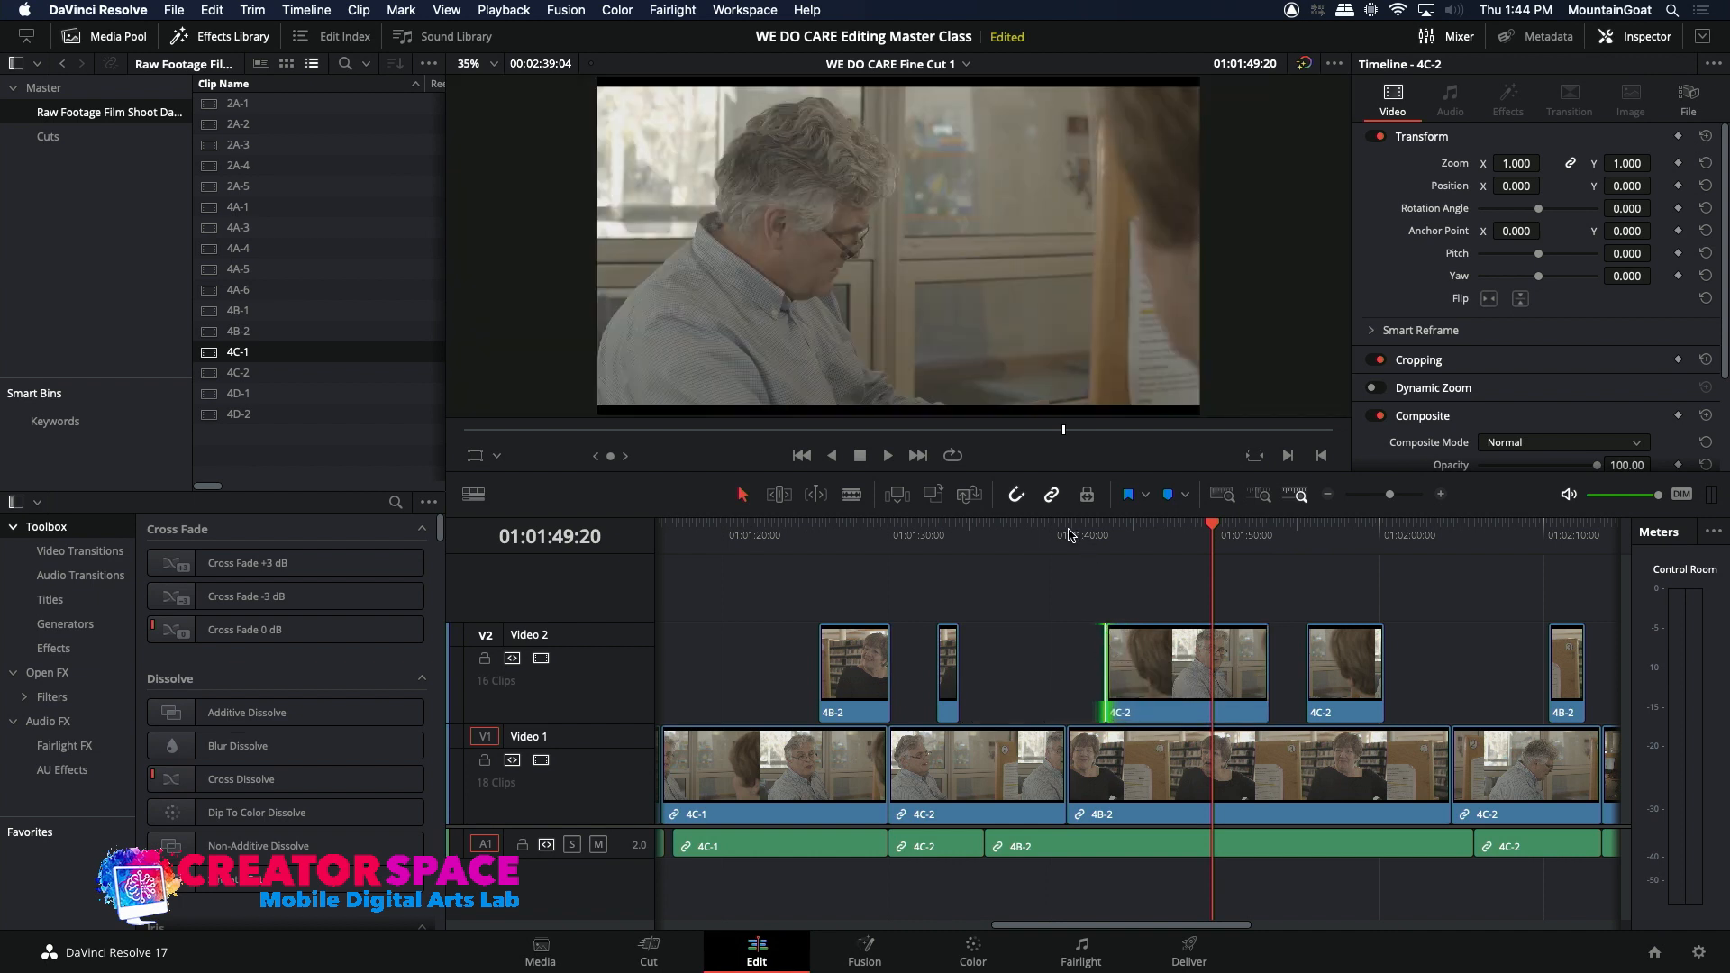
click(1069, 535)
key(space)
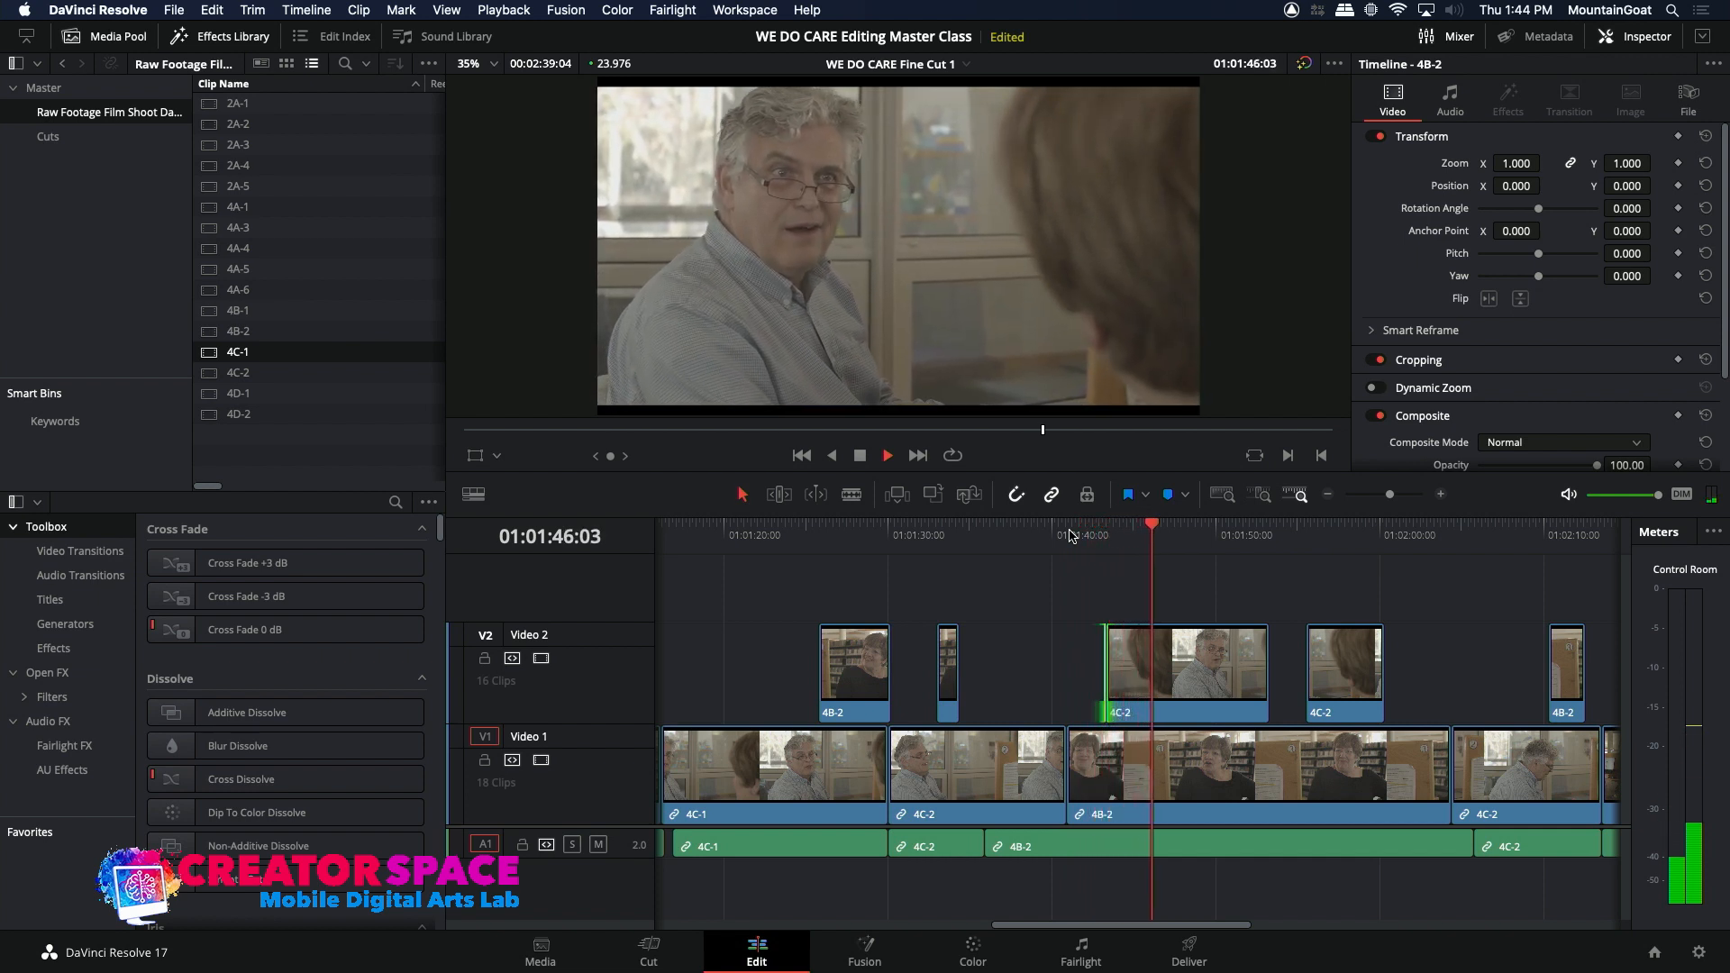
key(space)
key(space)
key(space)
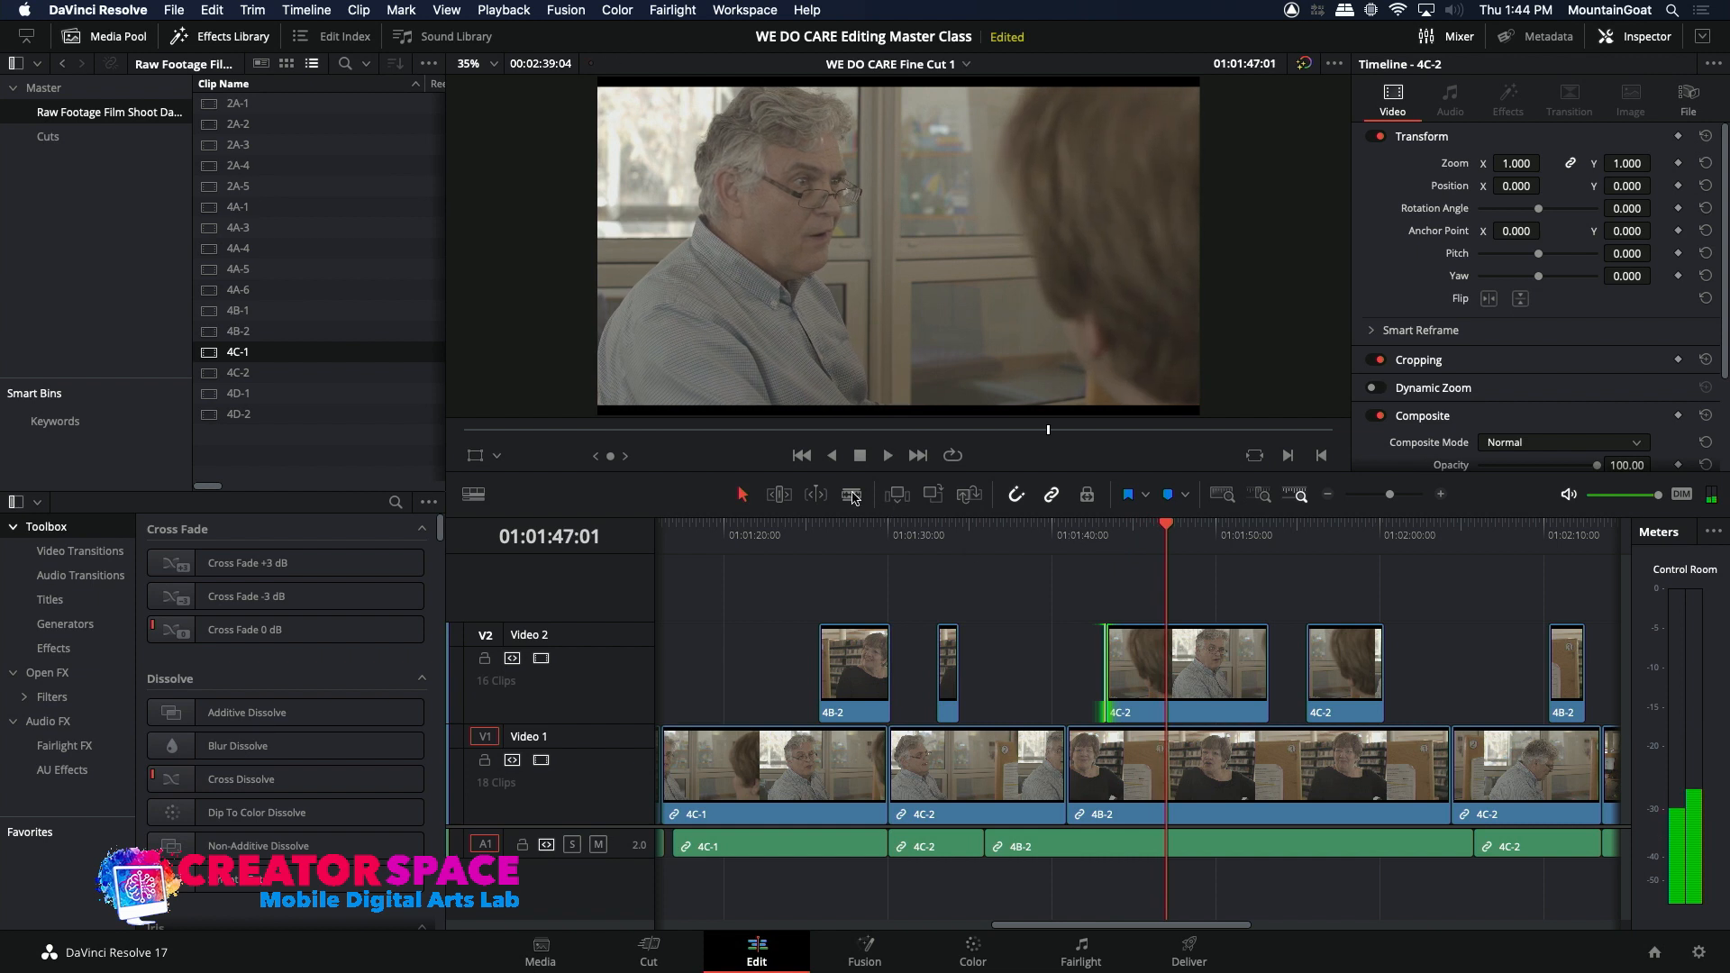
Step: Split the extended 4C-2 clip on Video 2 at 01:01:47:01 and about 01:01:48:20, cut out the middle piece, and play the result
click(1169, 697)
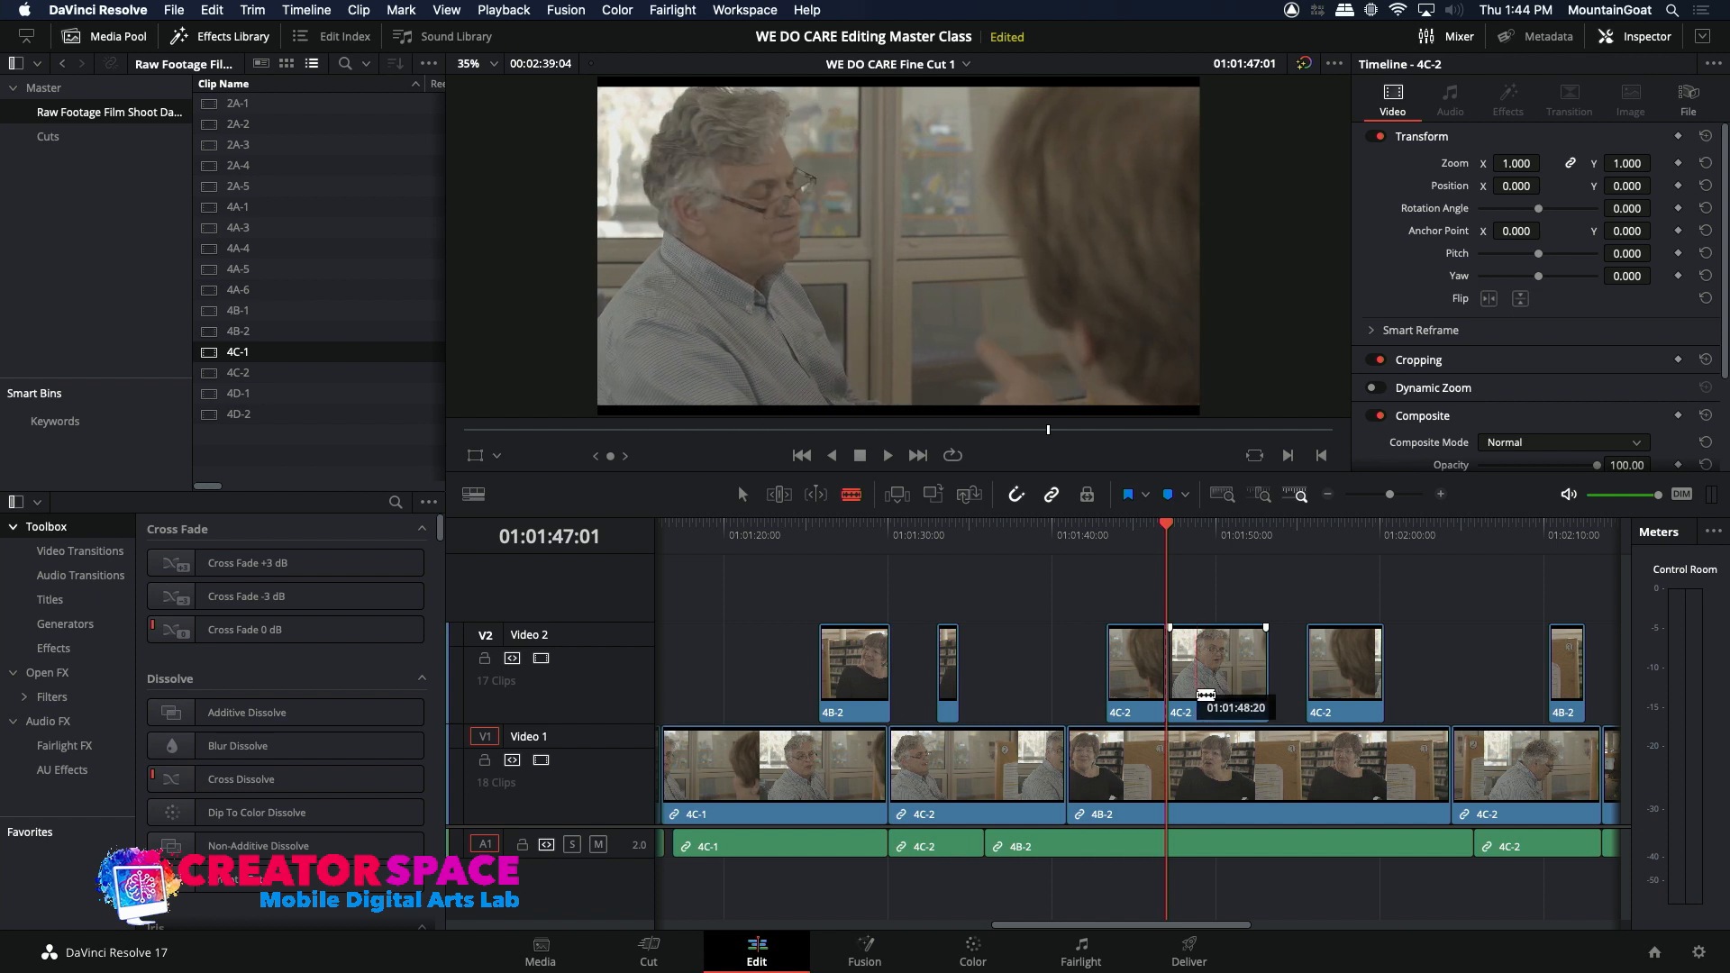
click(1197, 696)
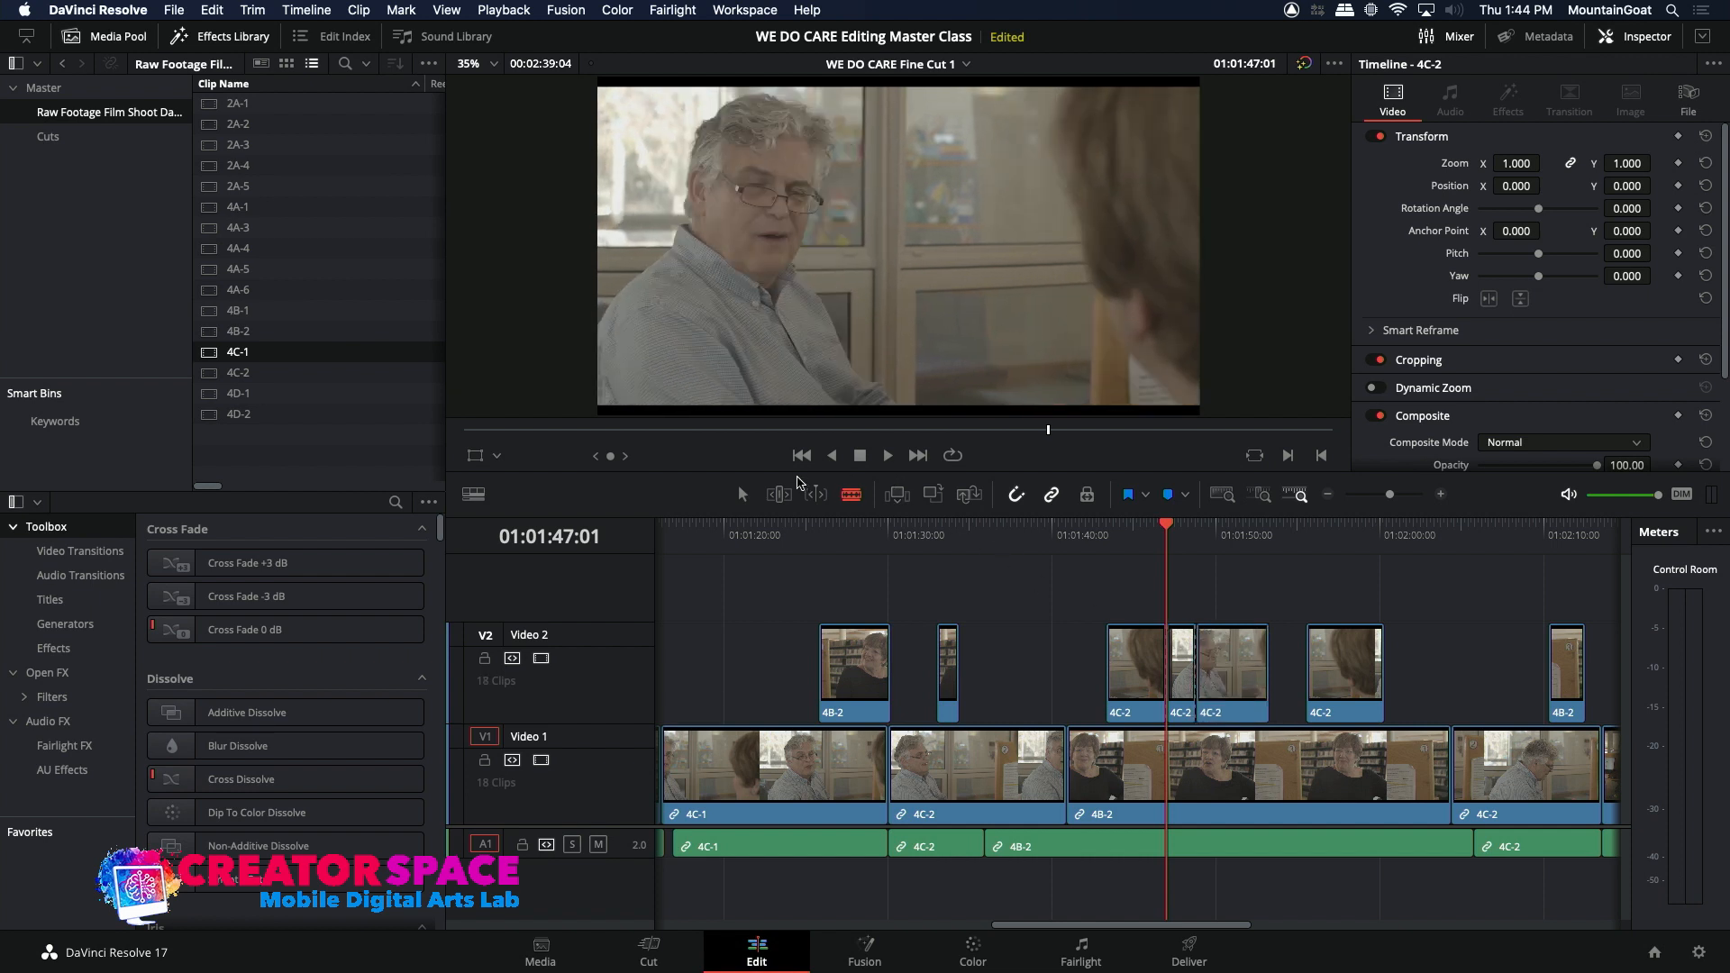
right_click(1184, 685)
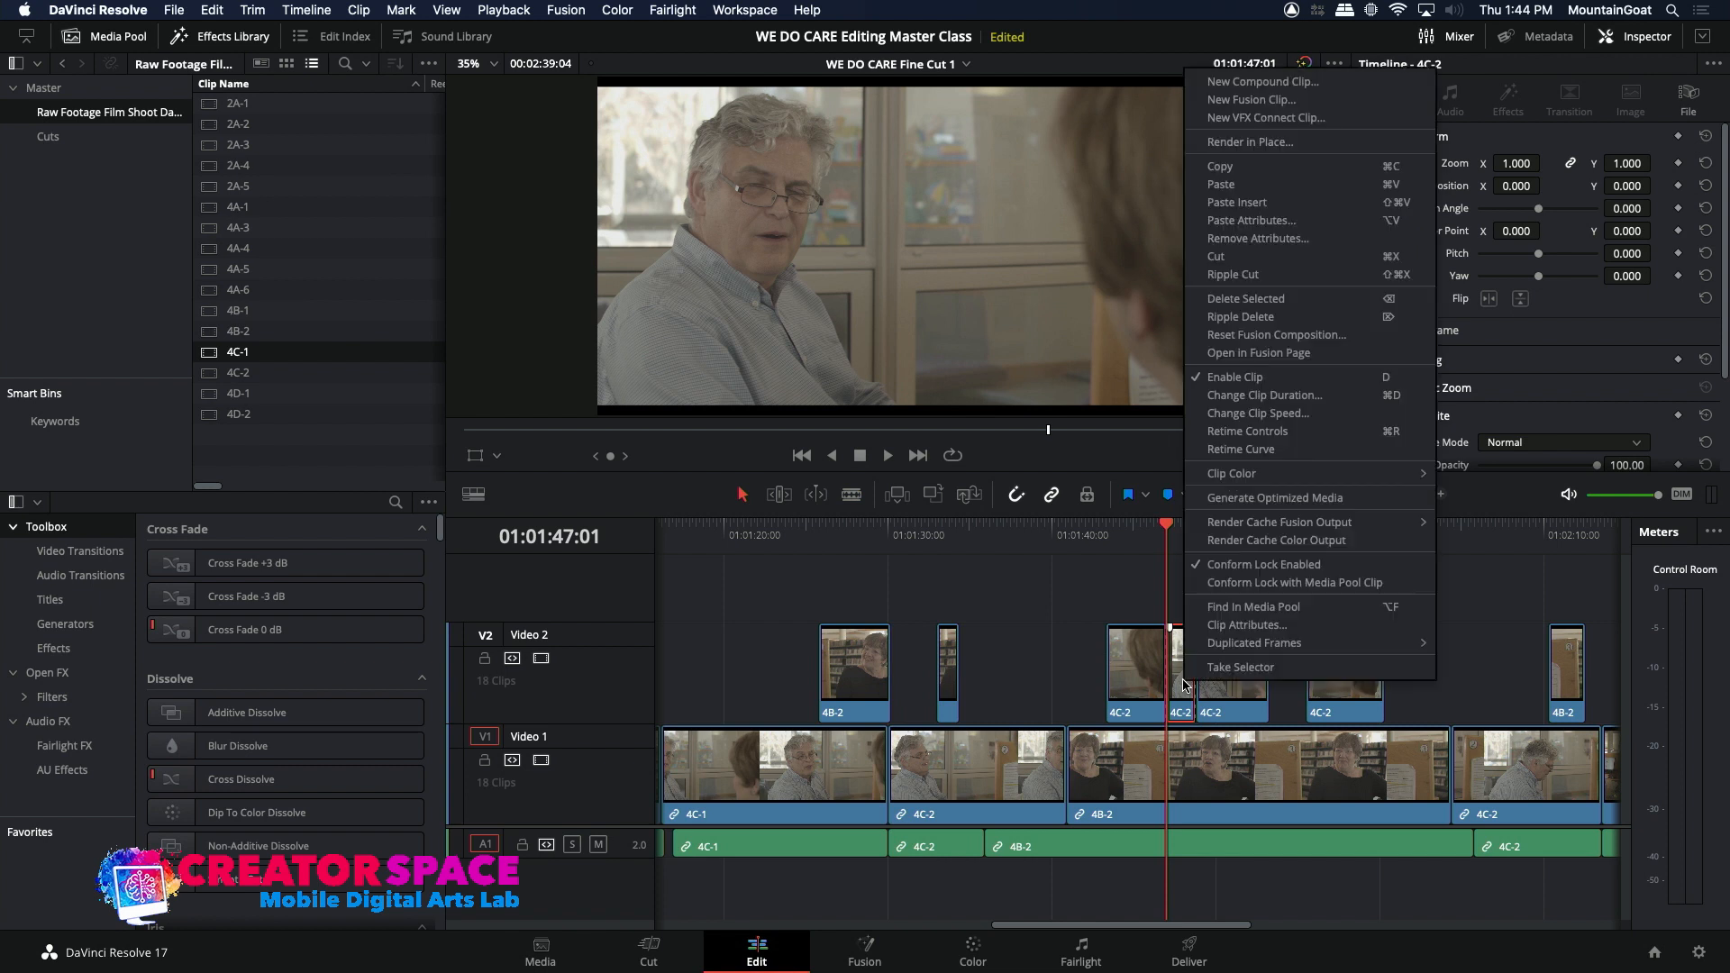
click(1216, 257)
click(1142, 549)
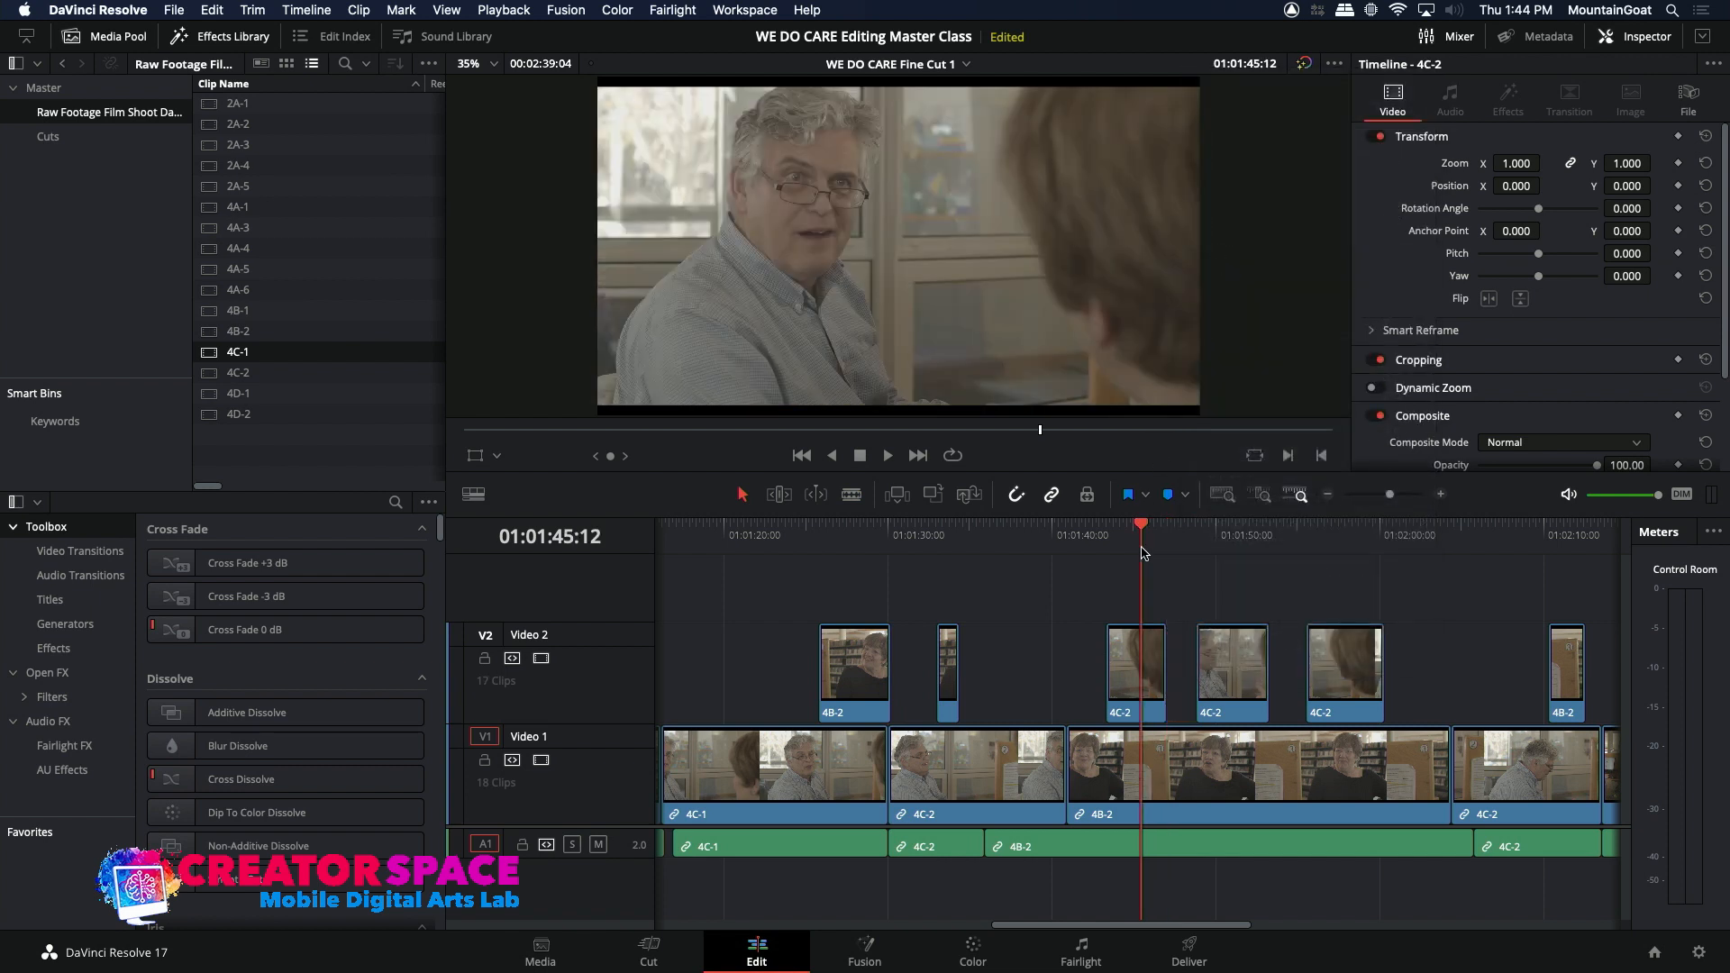
key(space)
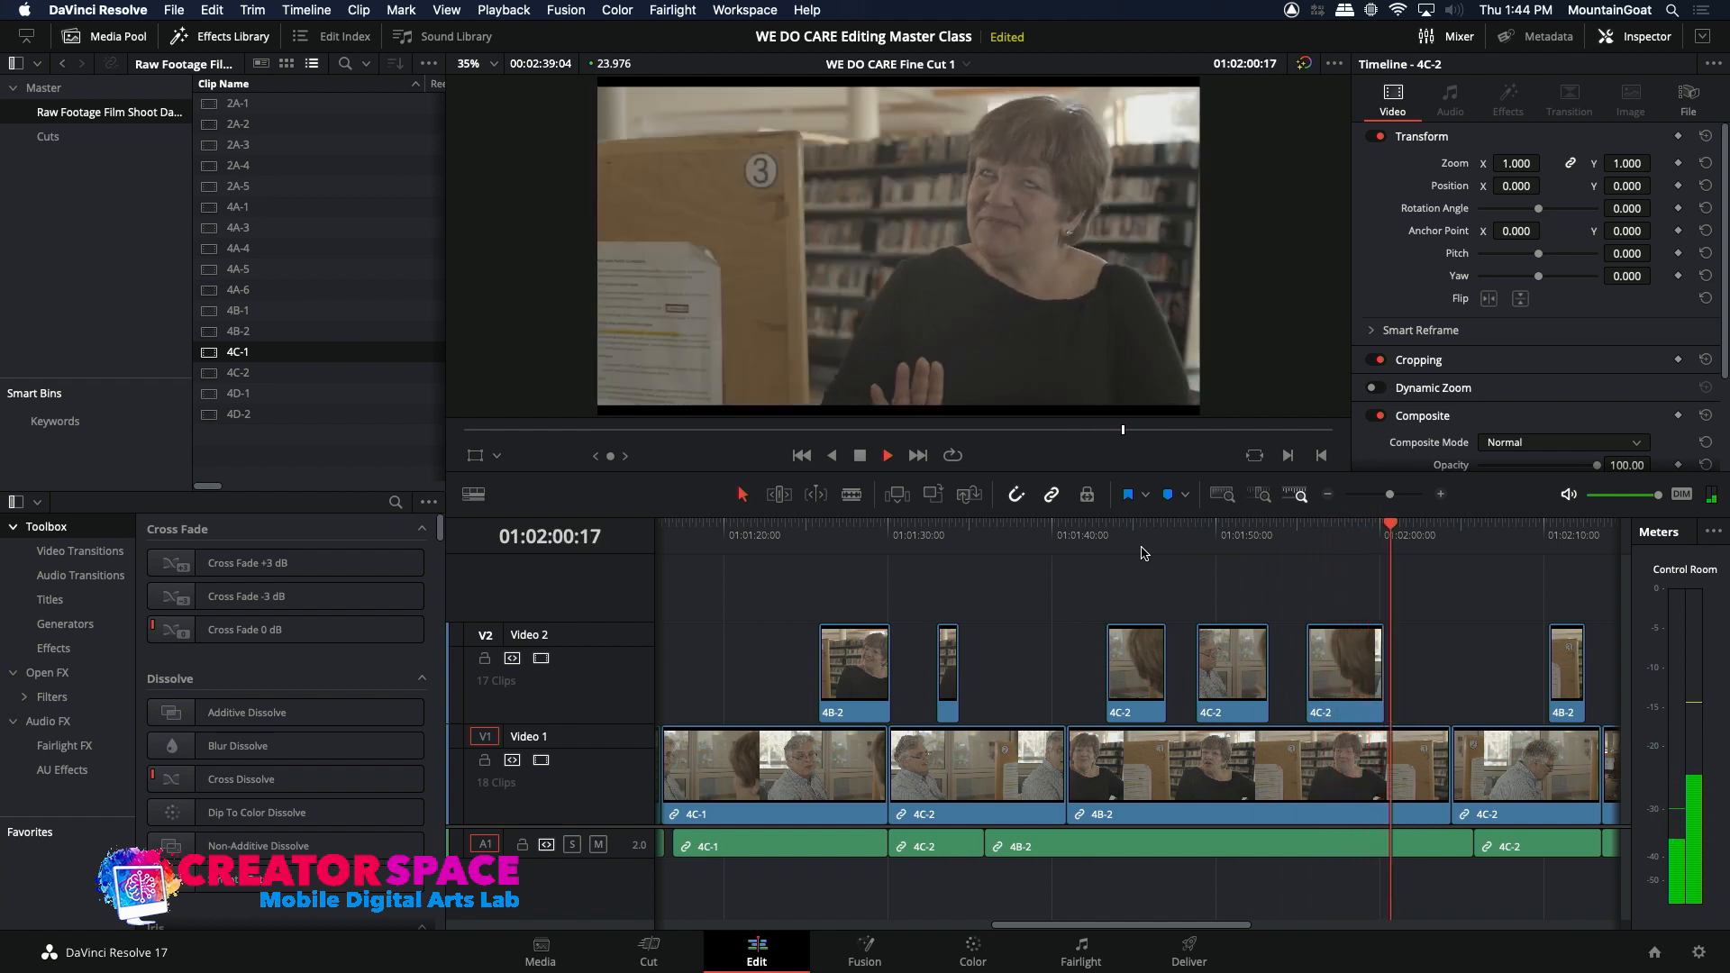
key(space)
Step: Mark a 3:20 smiling reaction ending at 23:47:53:02 in source clip 4C-1 and overwrite it, picture only, on Video 2 at 01:01:55:13
key(Up)
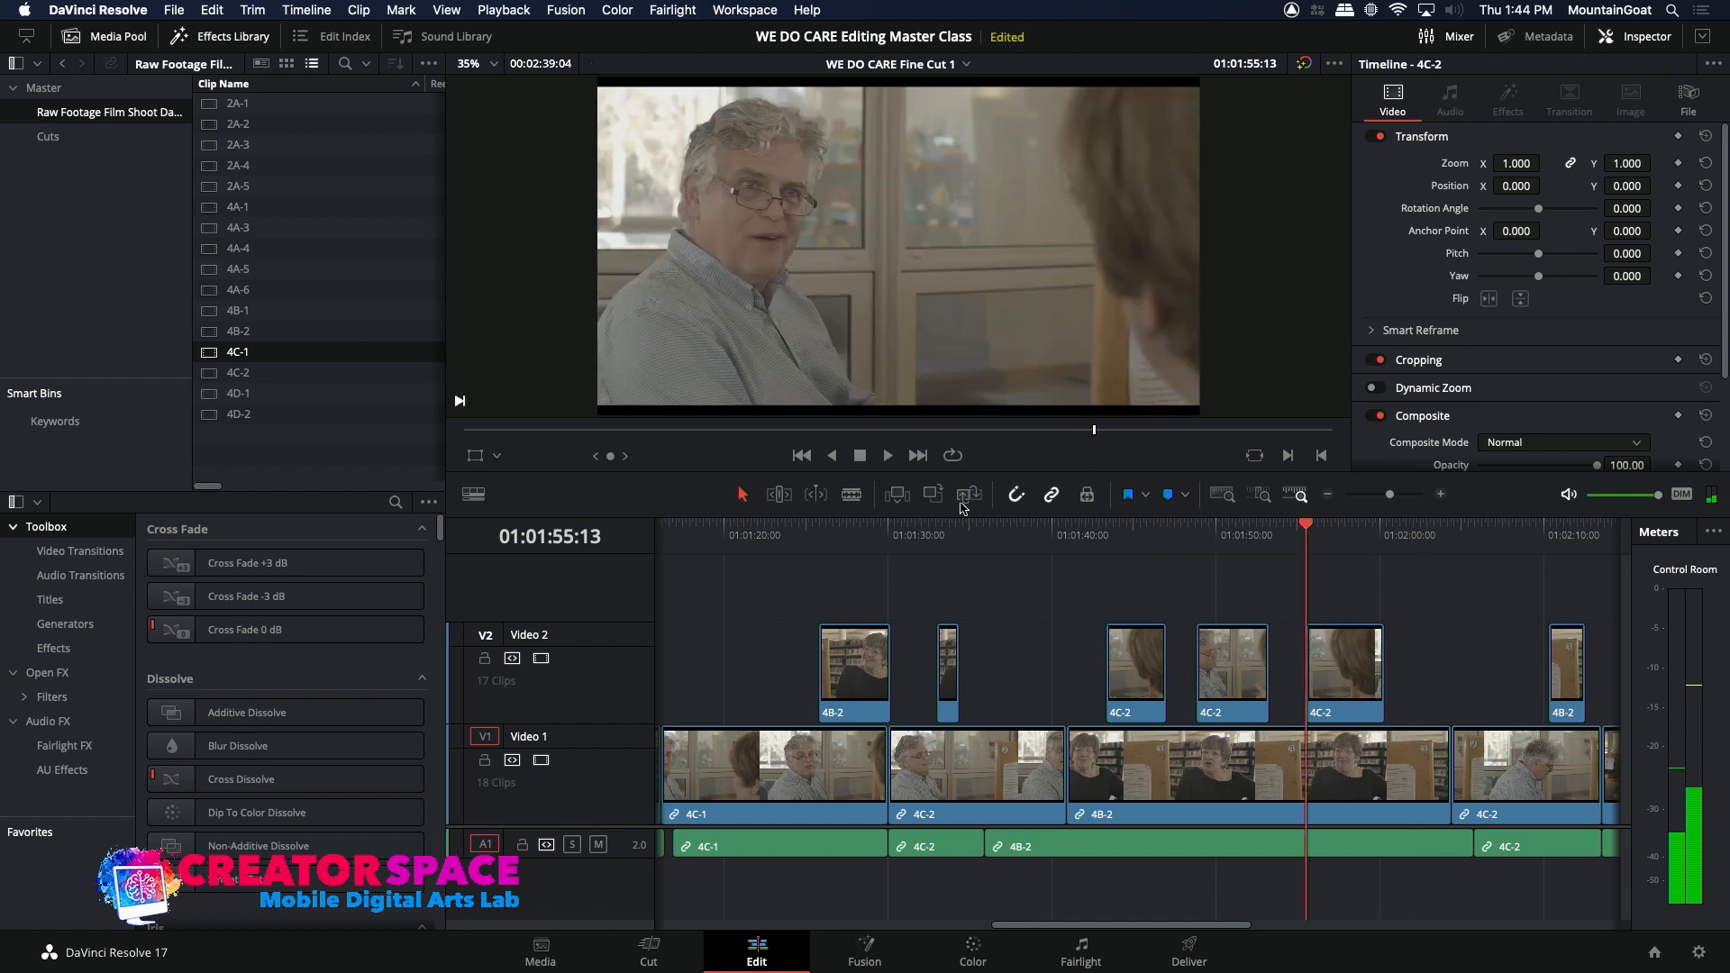
double_click(207, 355)
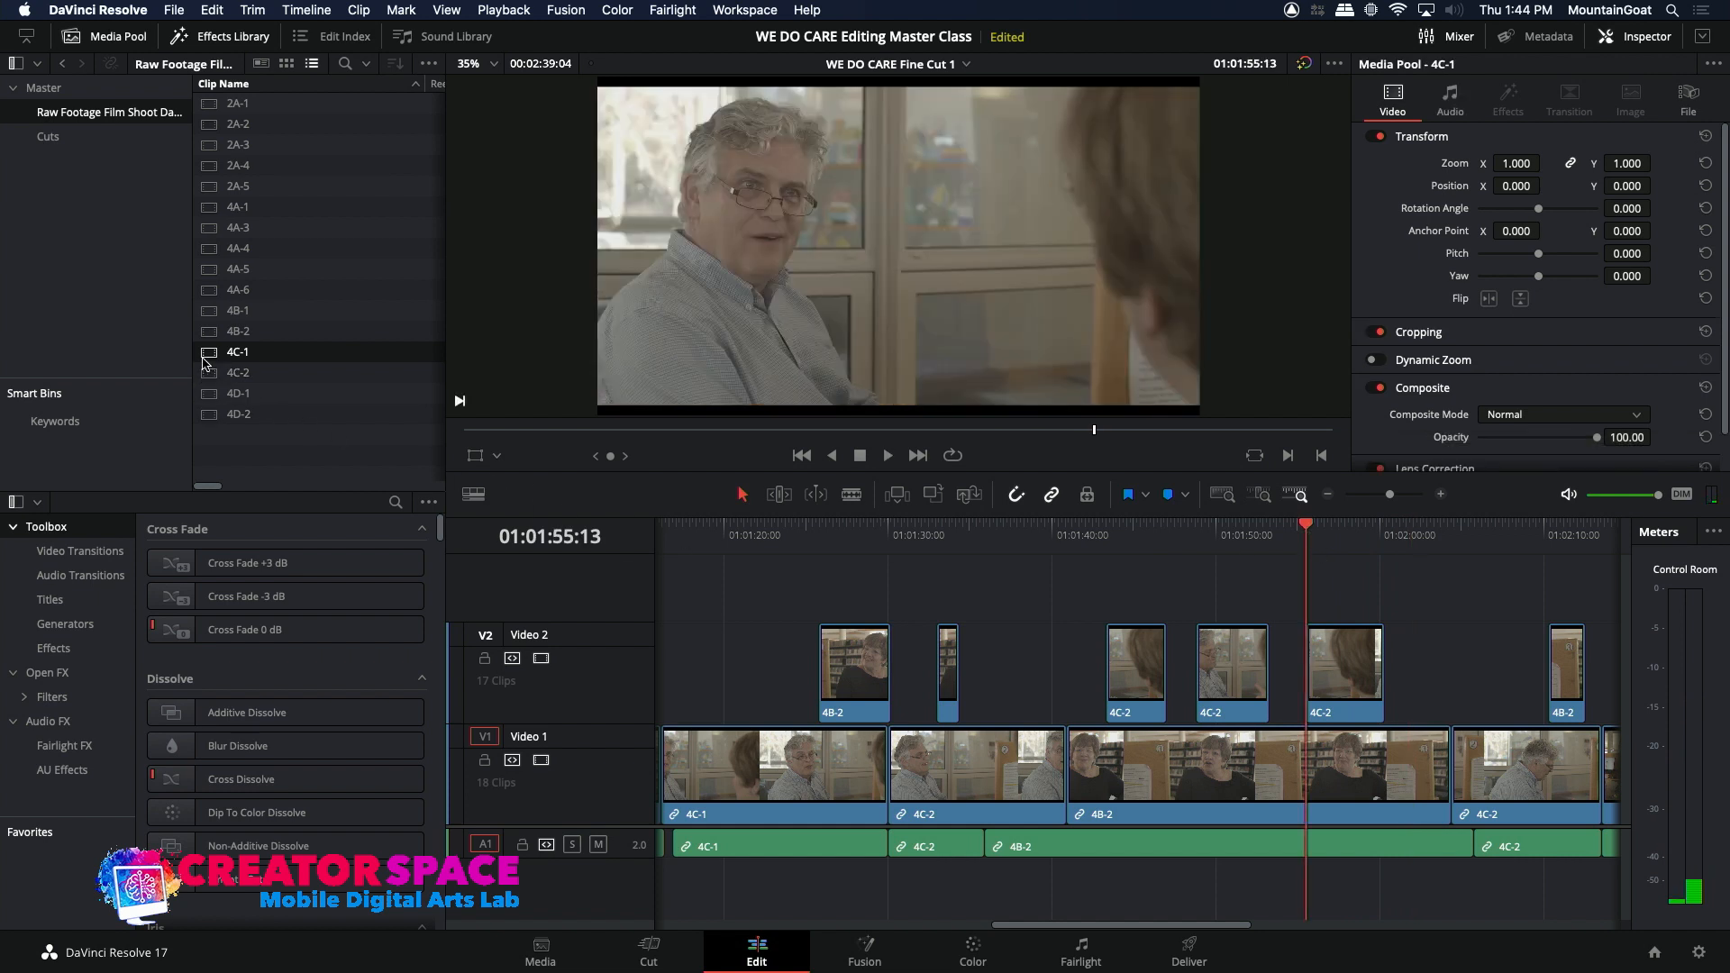
drag(1019, 431, 1104, 445)
key(alt+x)
key(space)
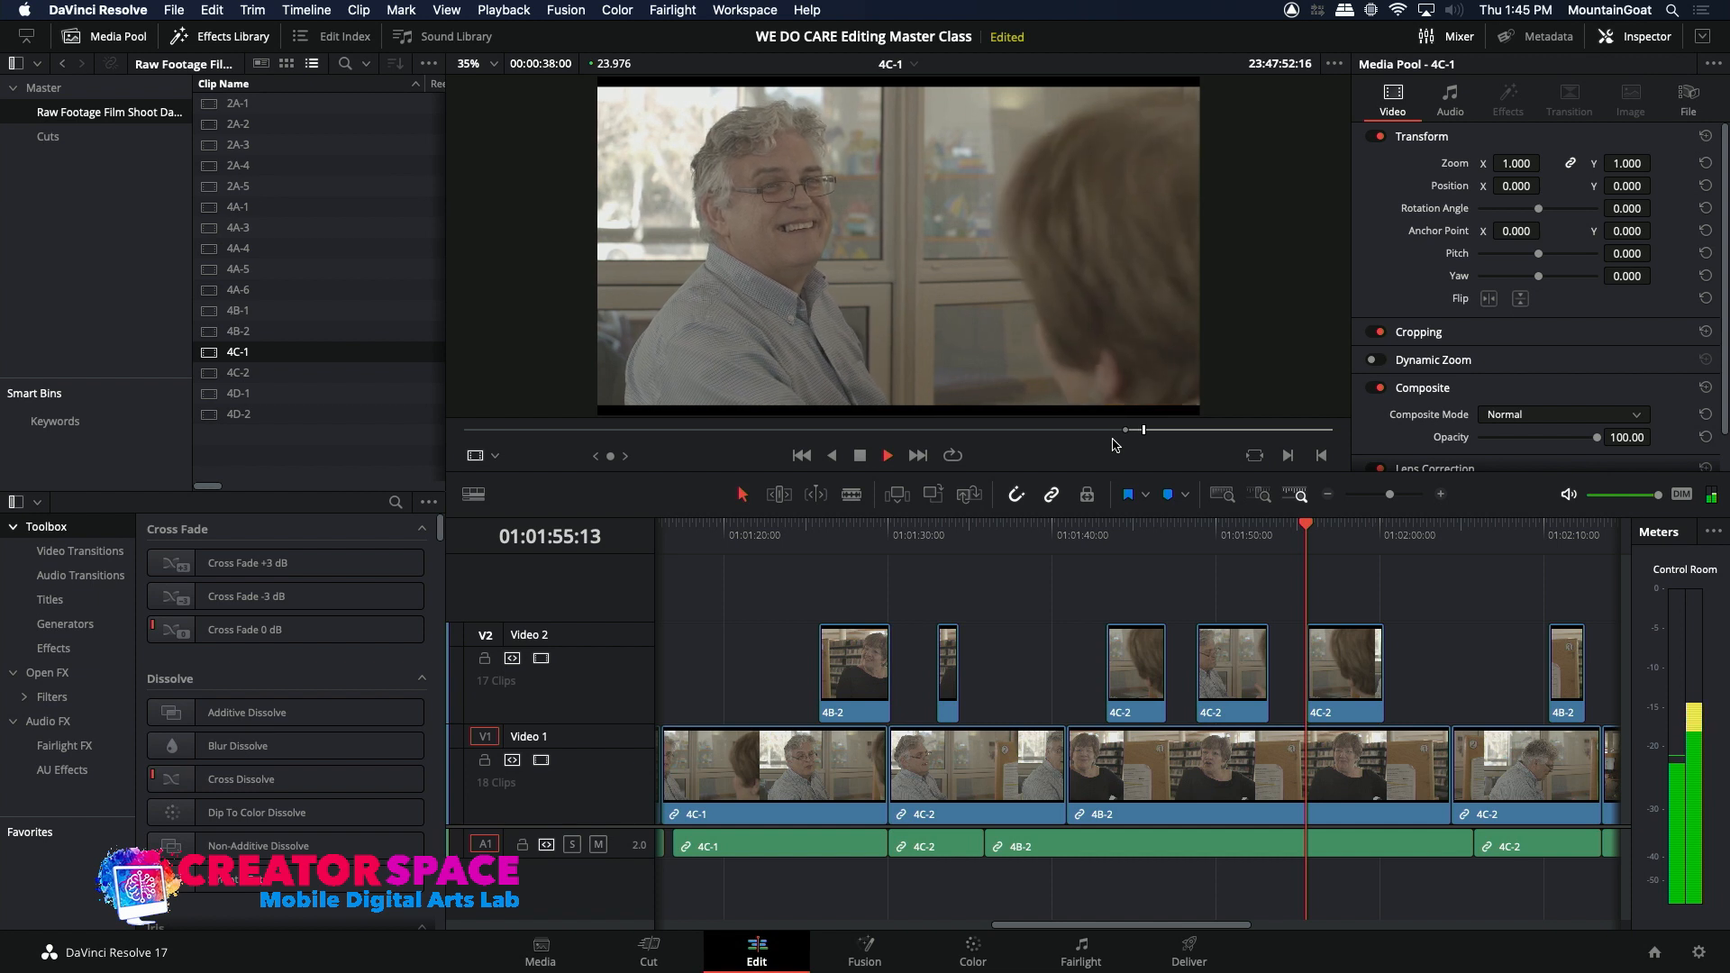
key(space)
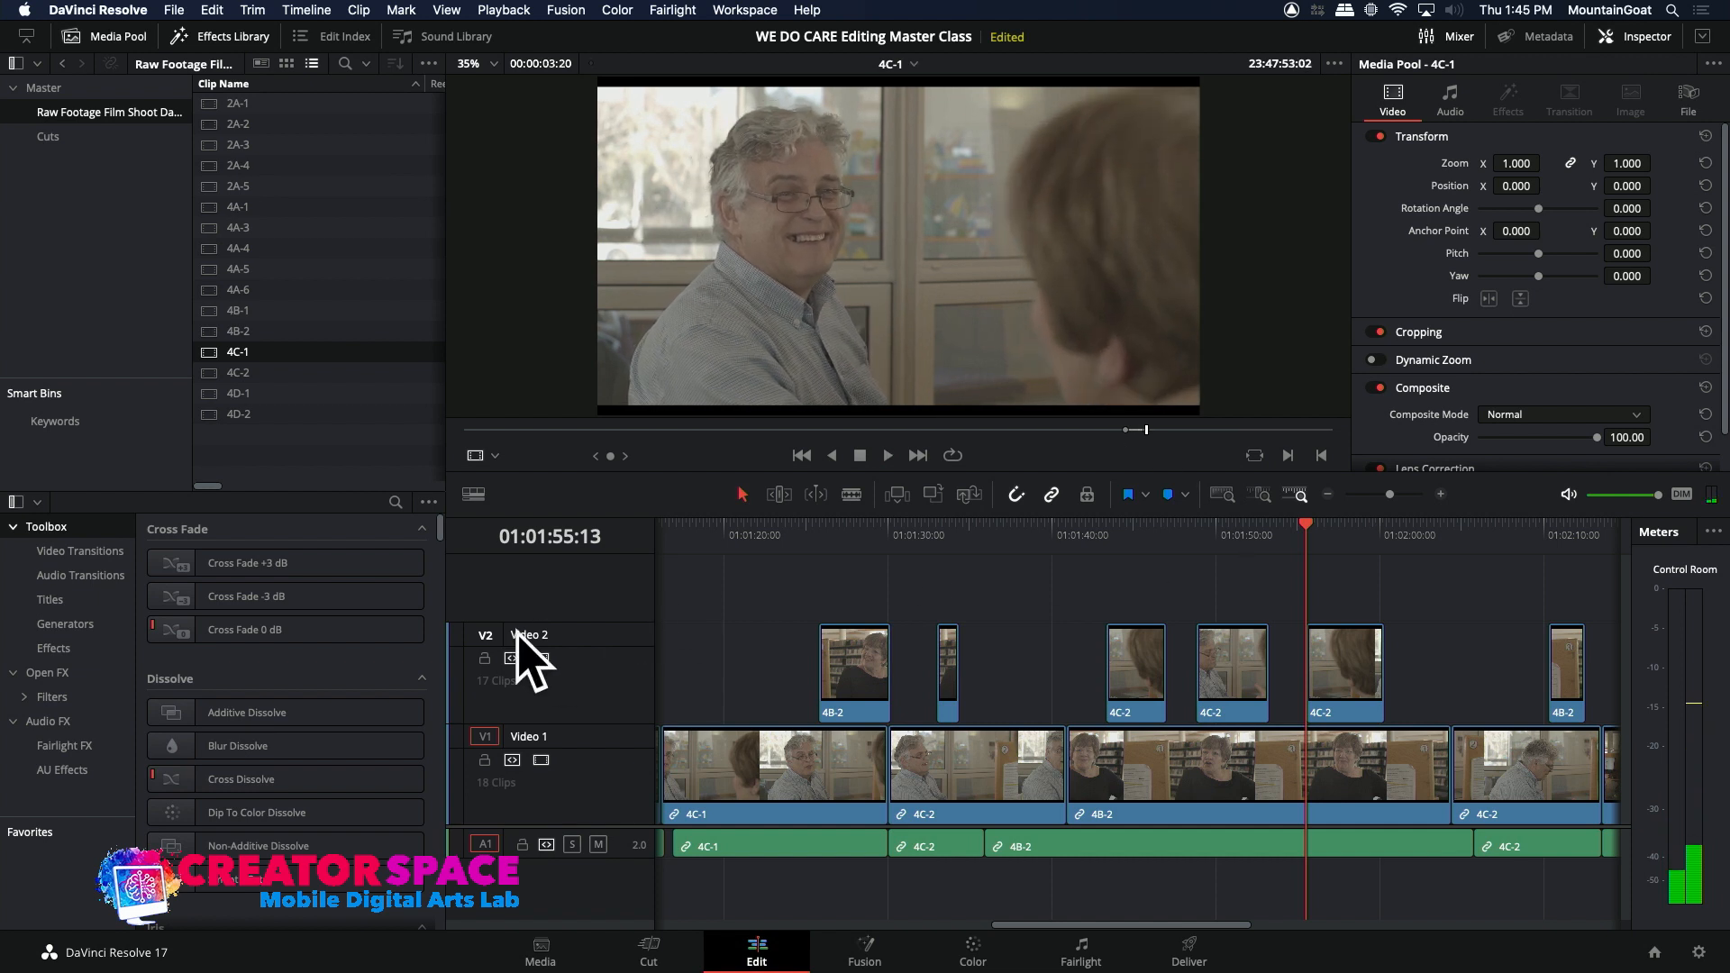
click(486, 635)
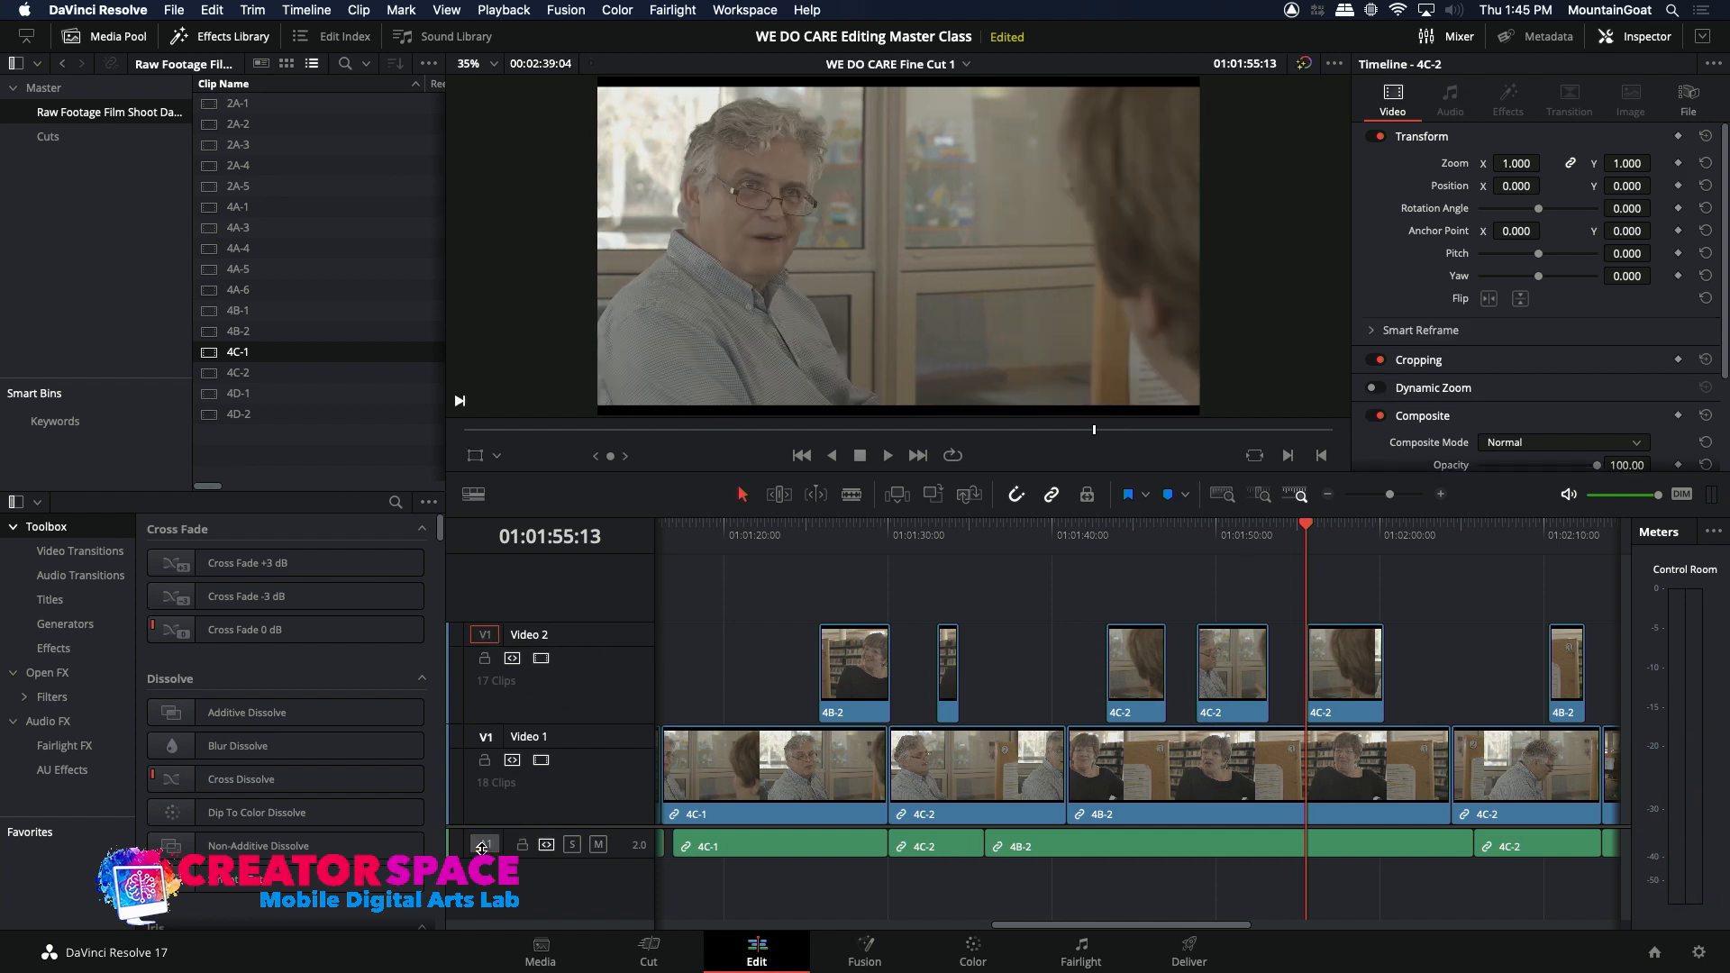
click(933, 495)
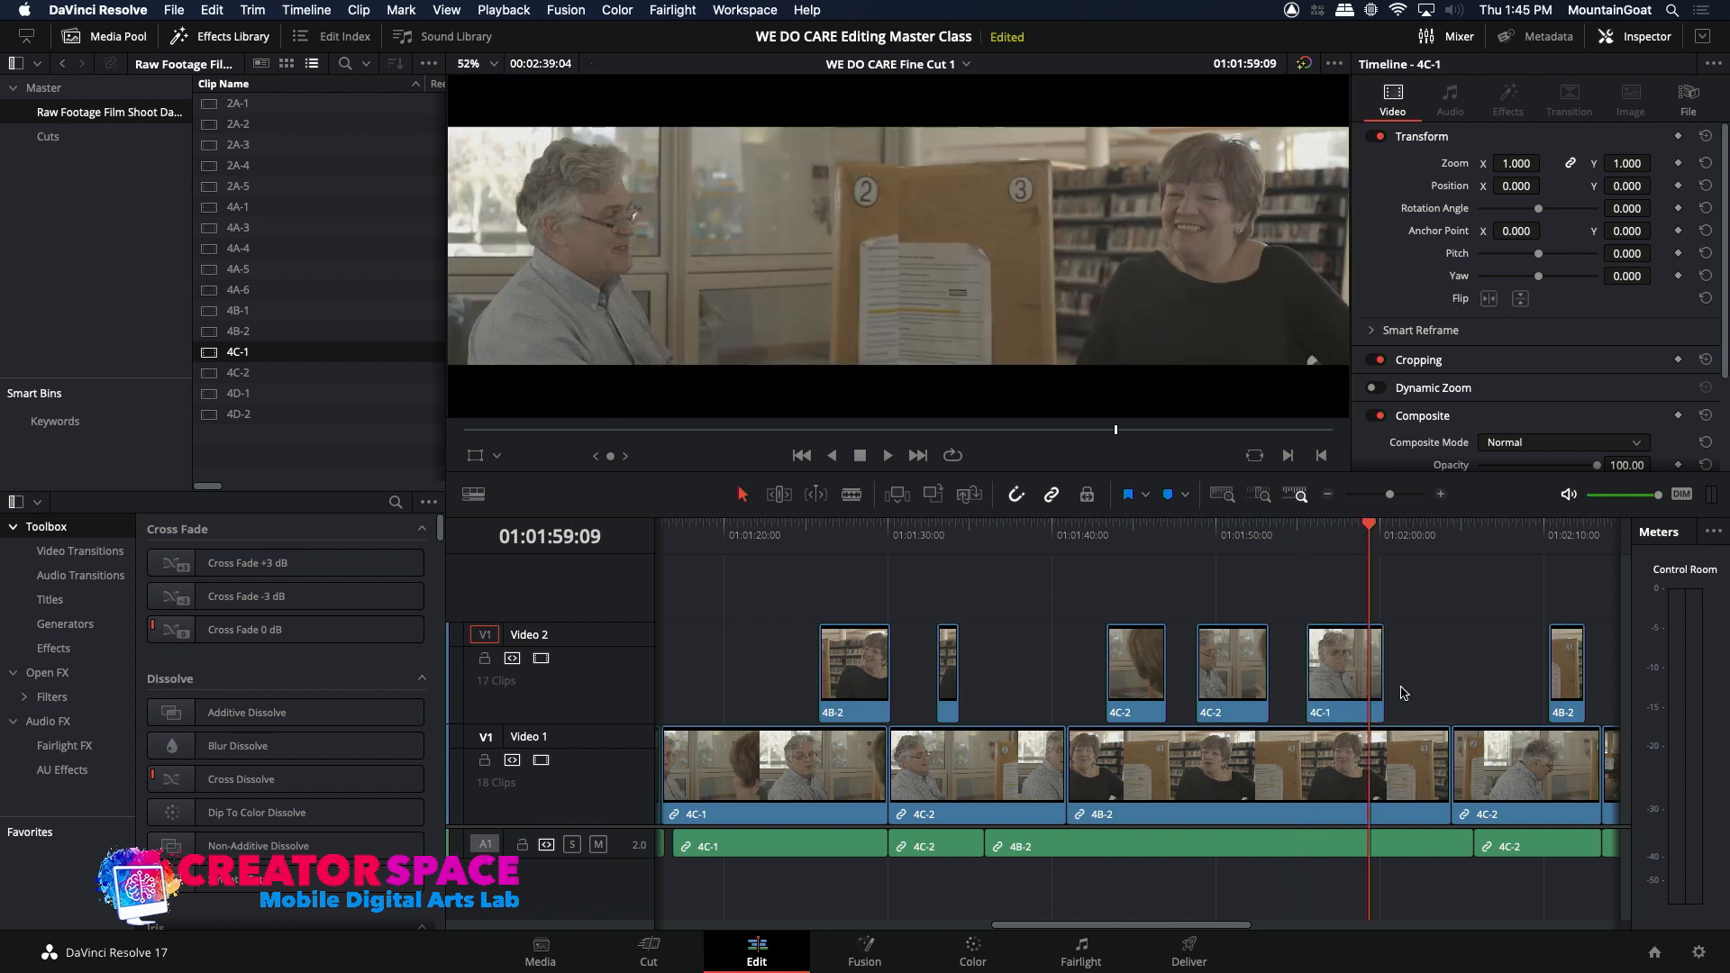
Step: Play on to 01:02:16:14, mark a 2:06 standing-up action ending at 23:48:14:18 in source clip 4C-1, and overwrite it on Video 1 there
click(1297, 537)
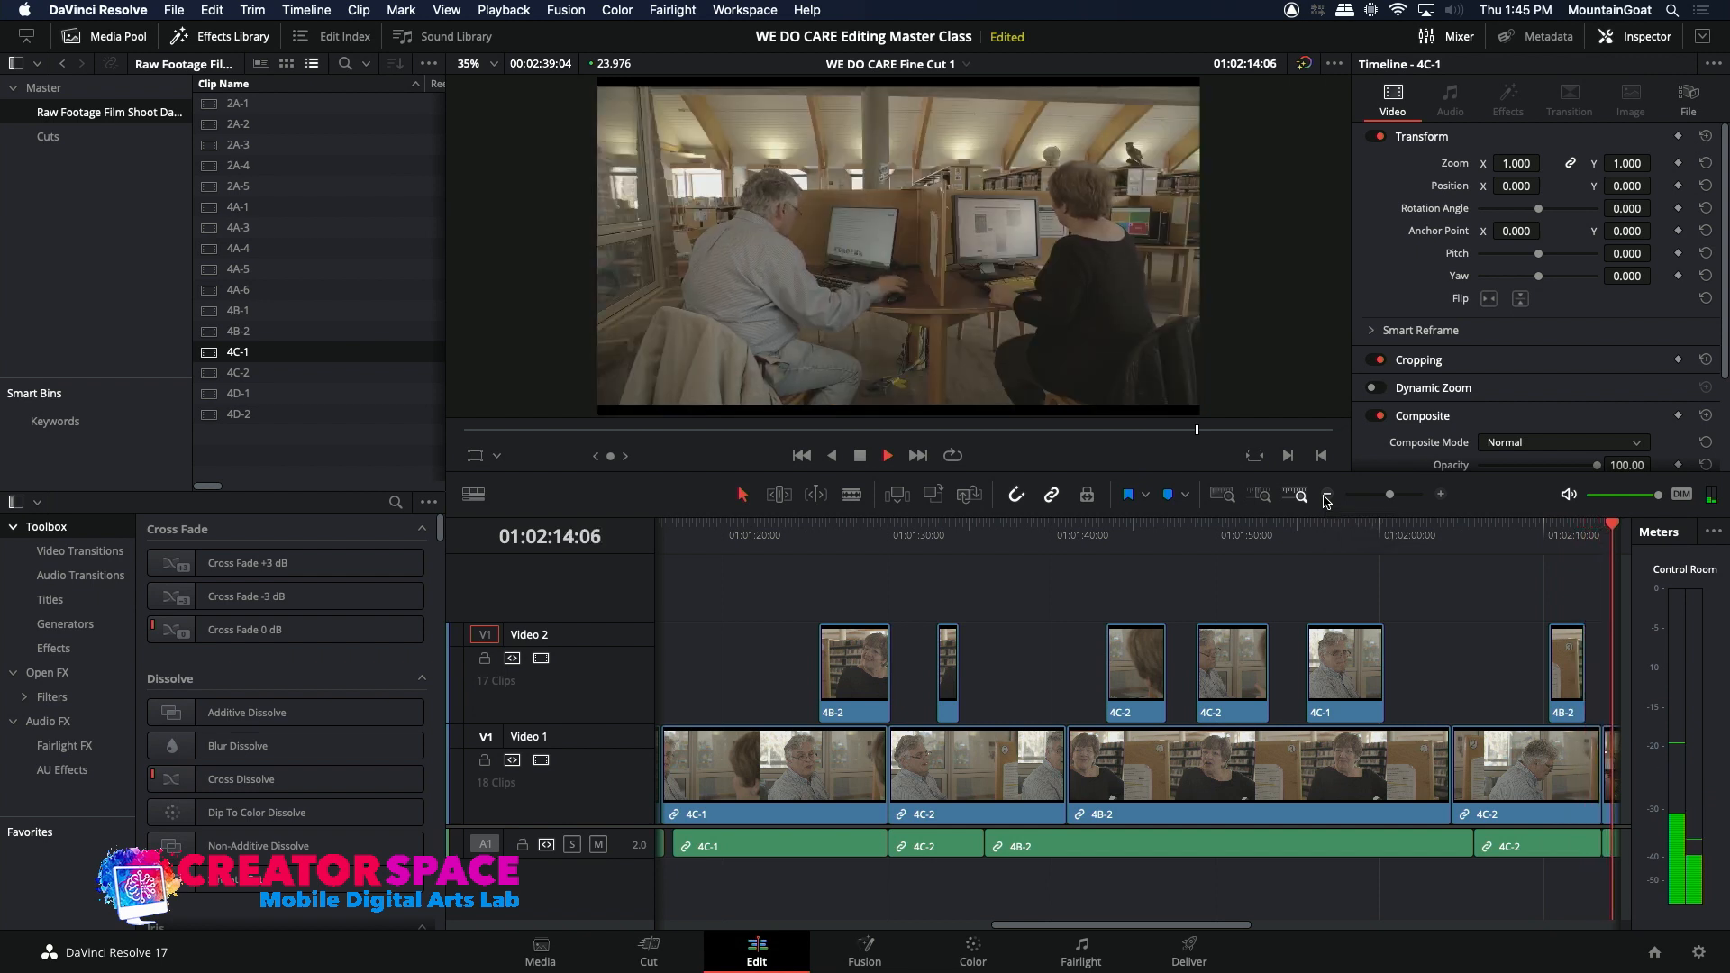
click(1326, 500)
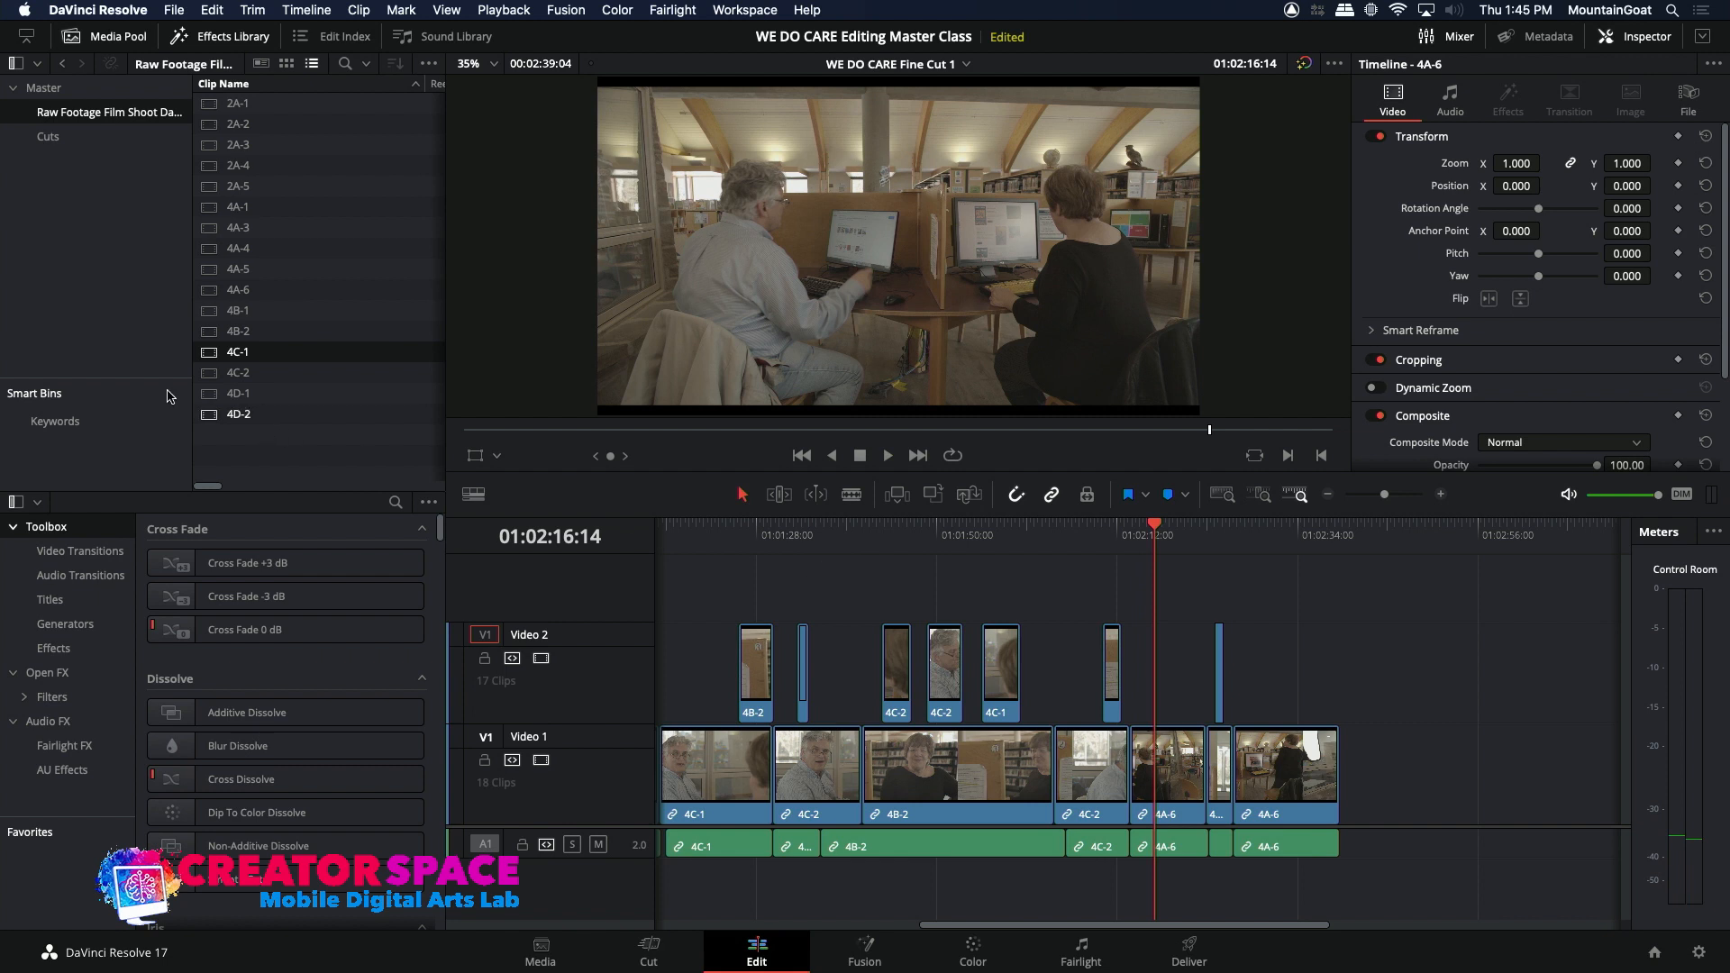
double_click(206, 357)
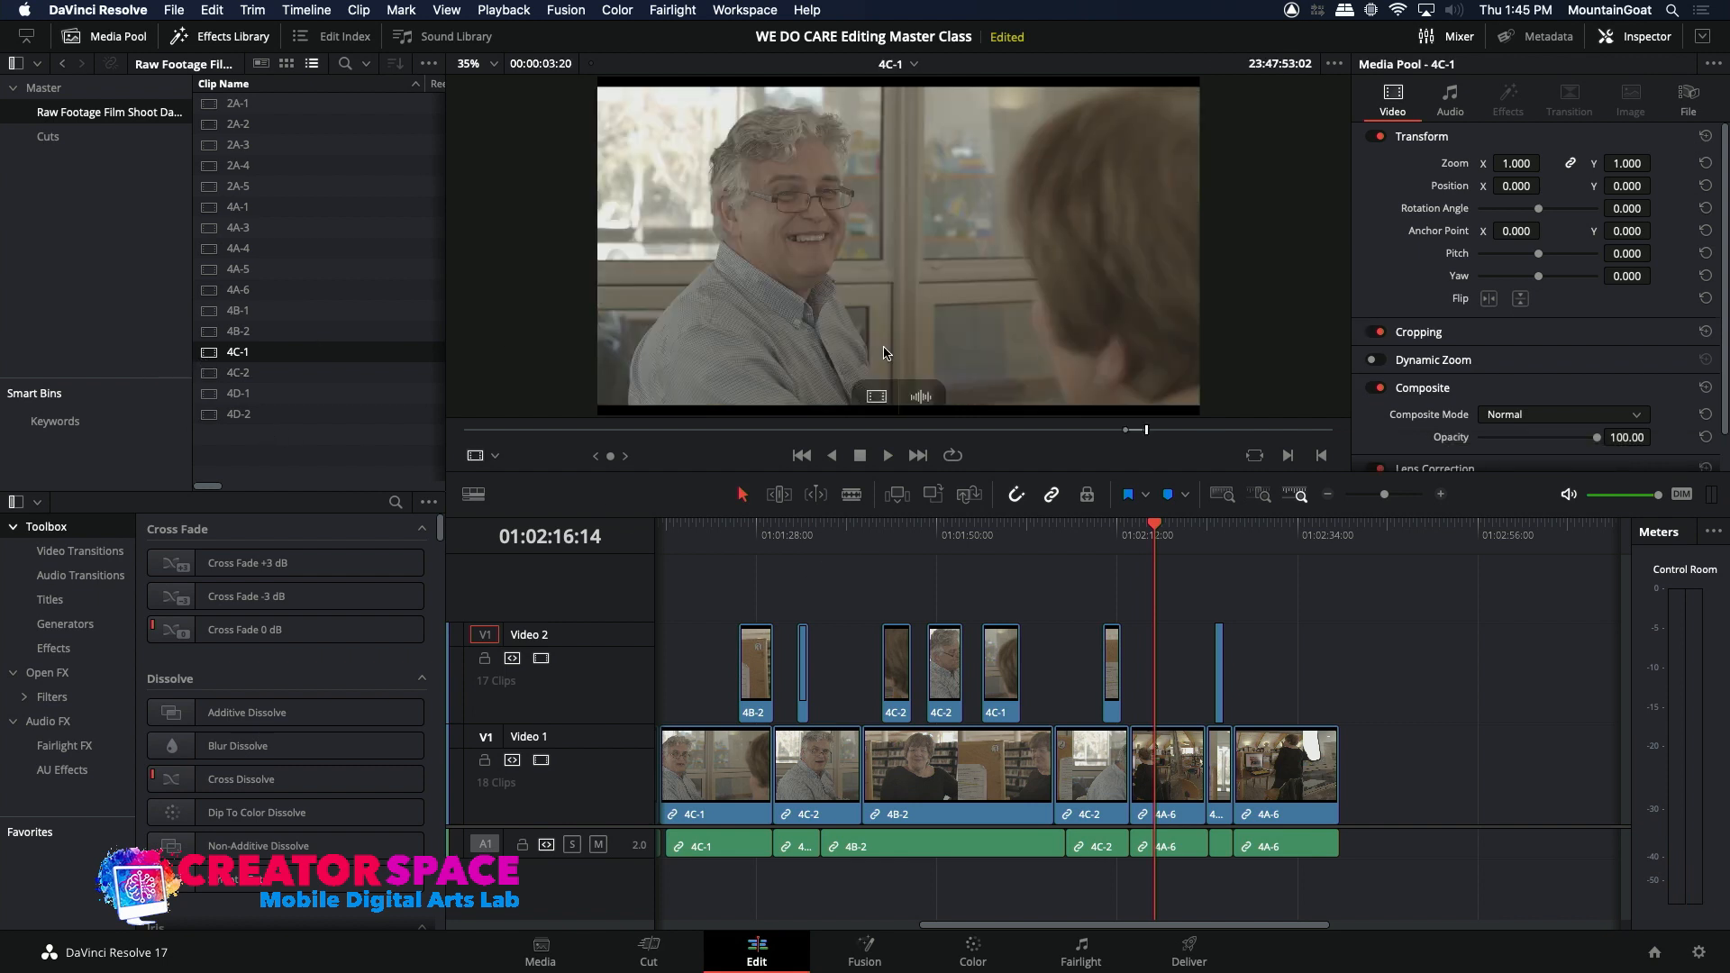
drag(1187, 437, 1258, 446)
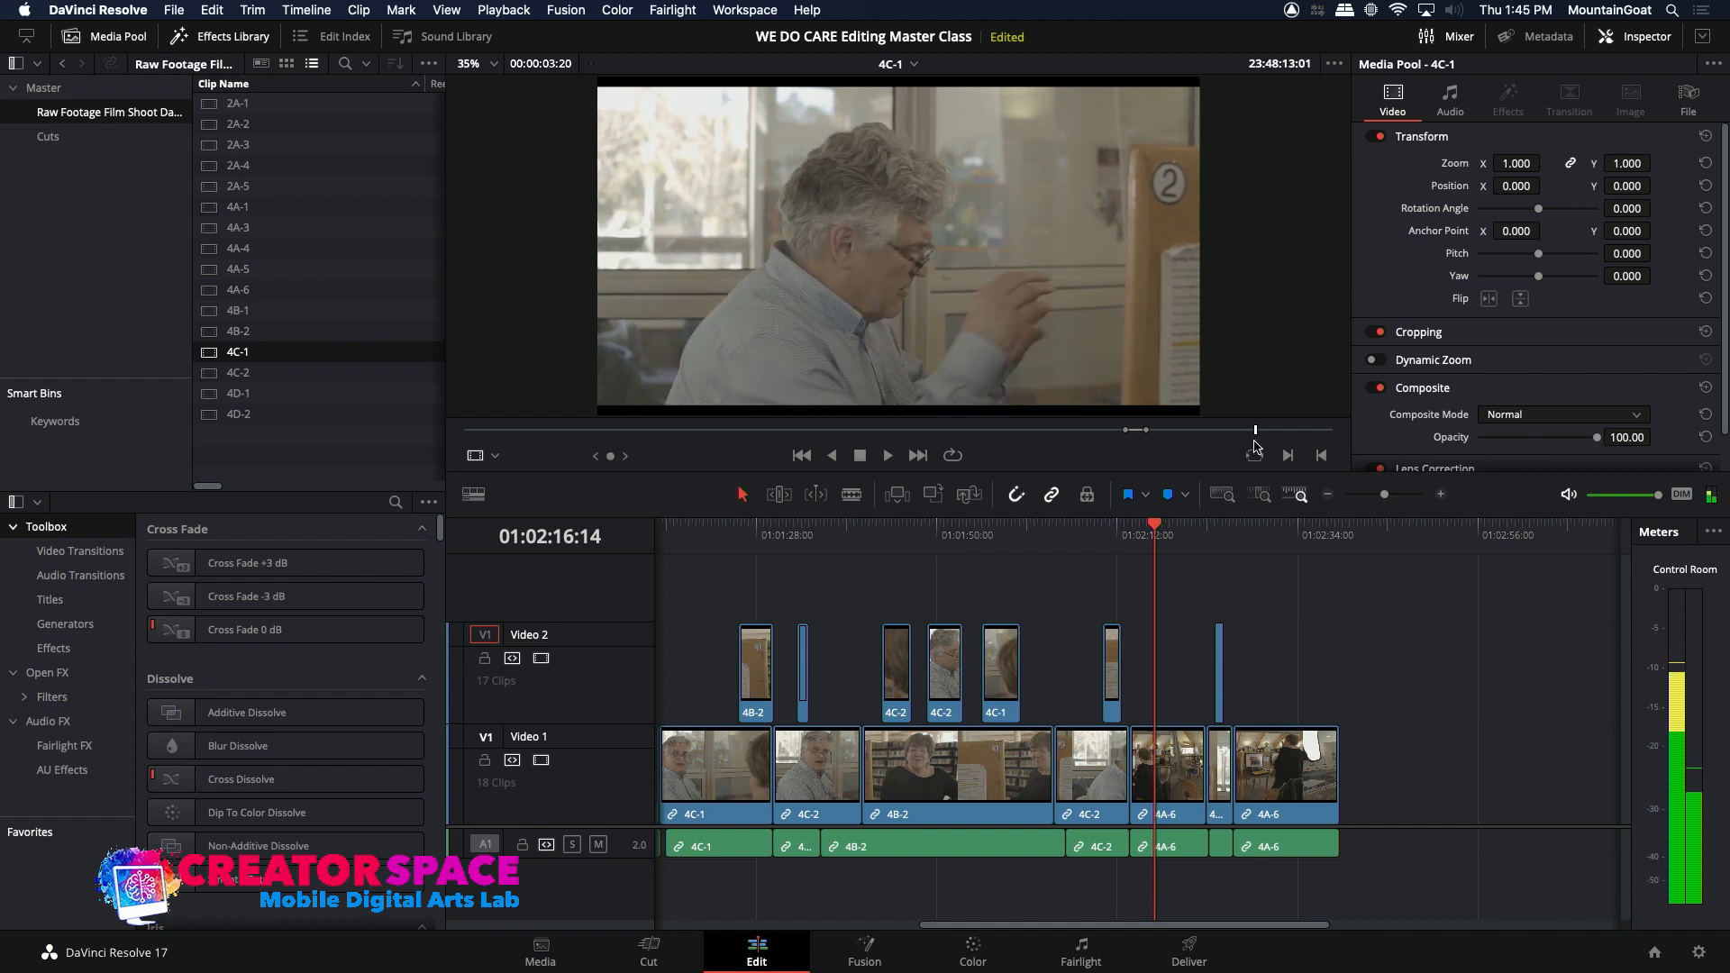
key(space)
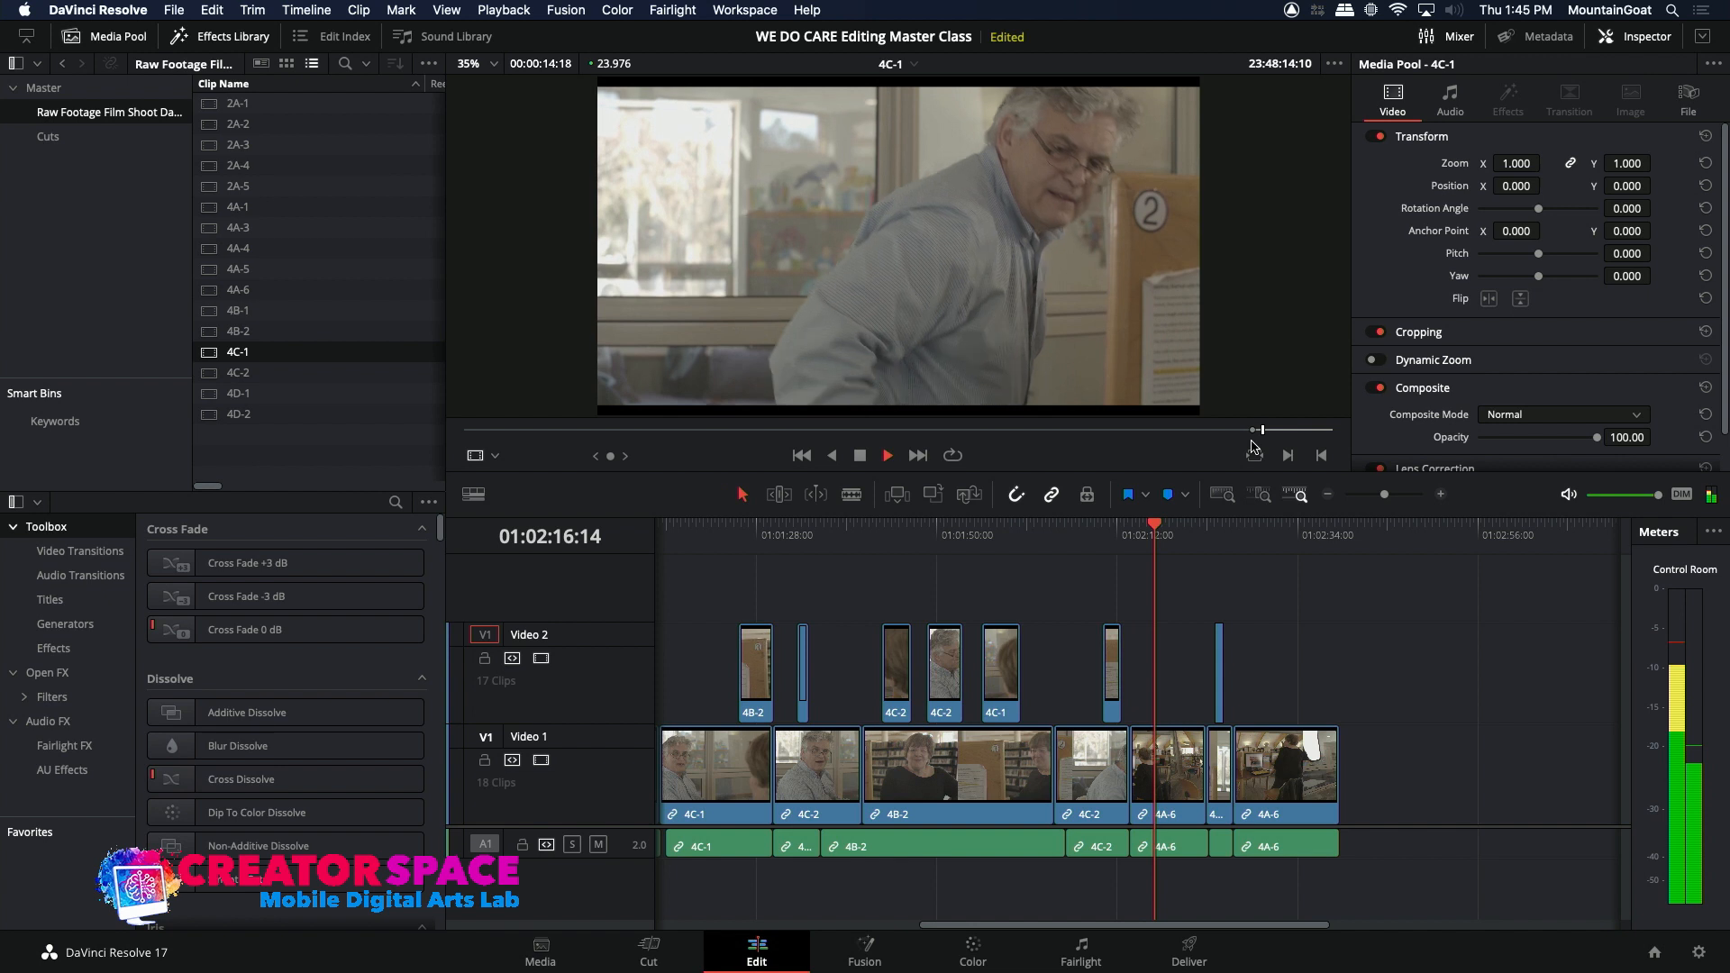
key(space)
drag(387, 746, 458, 740)
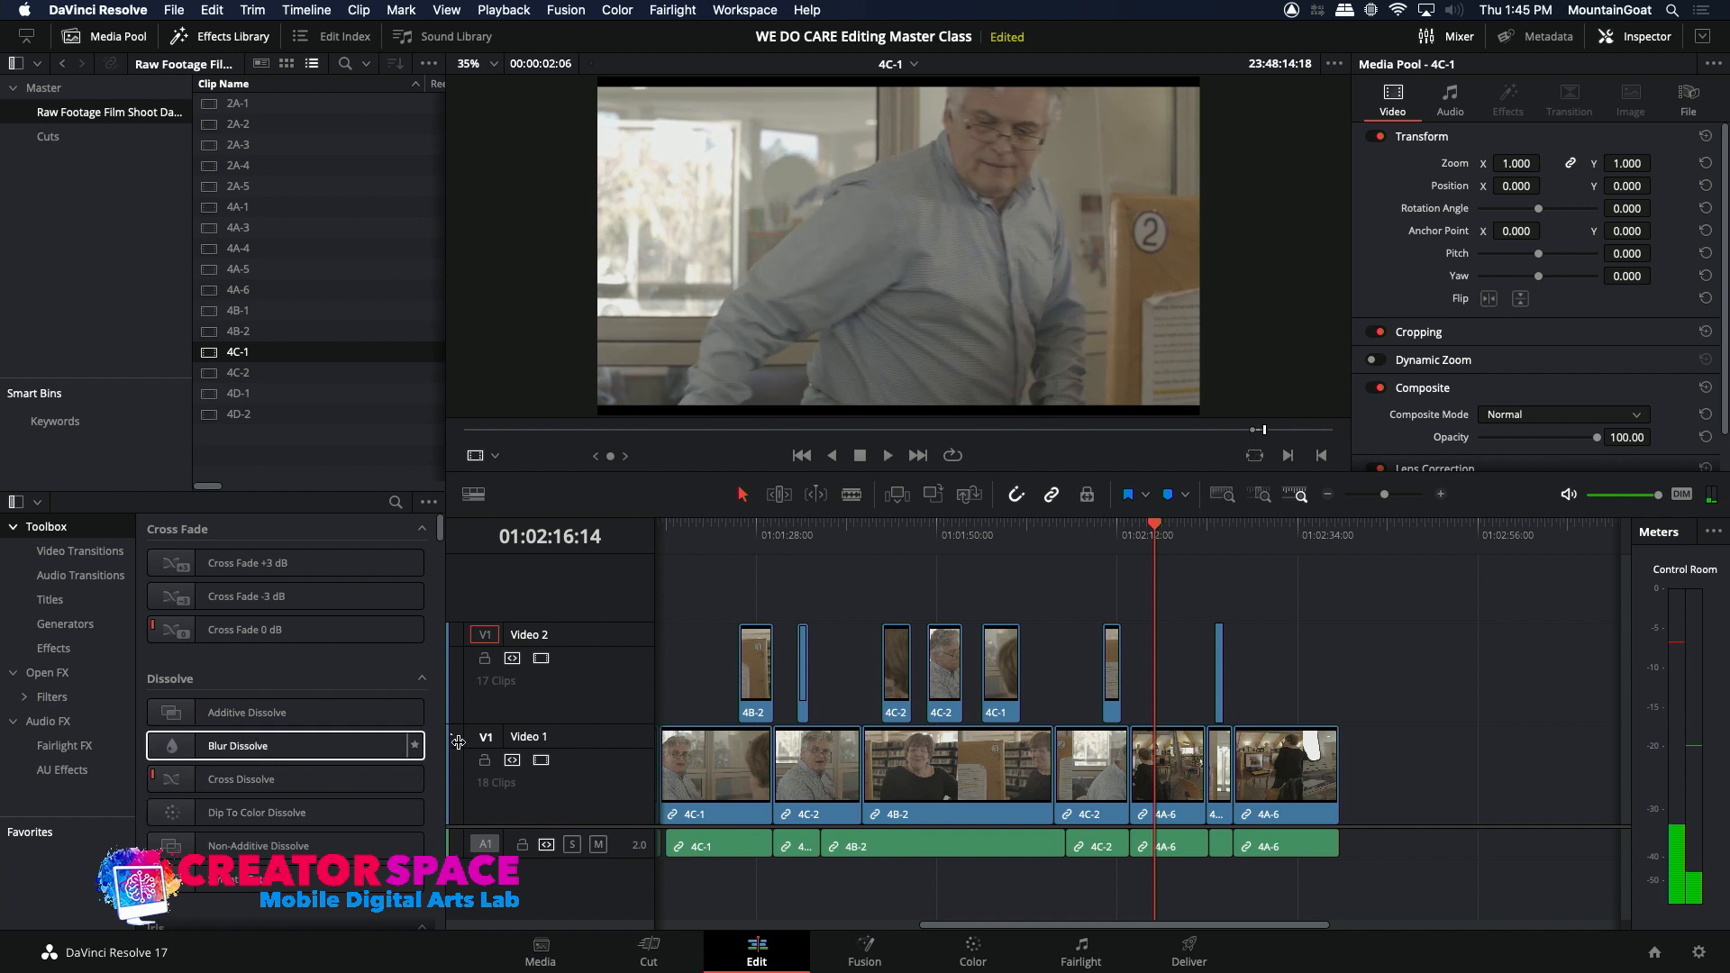
click(488, 737)
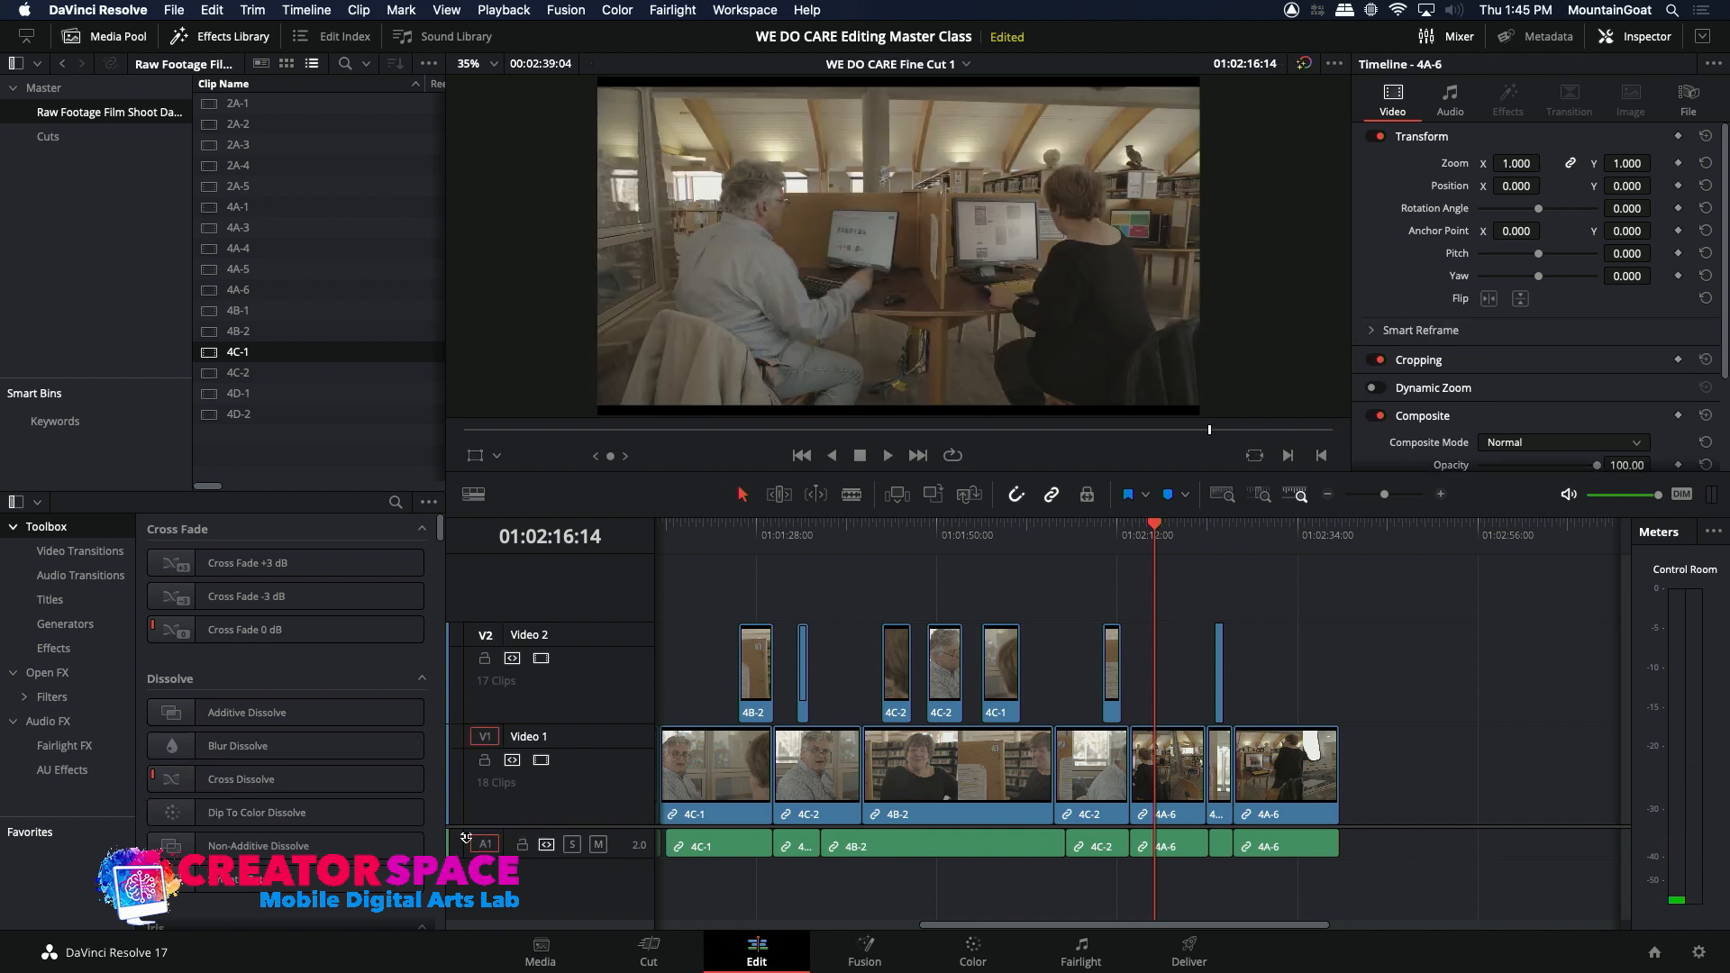
click(930, 499)
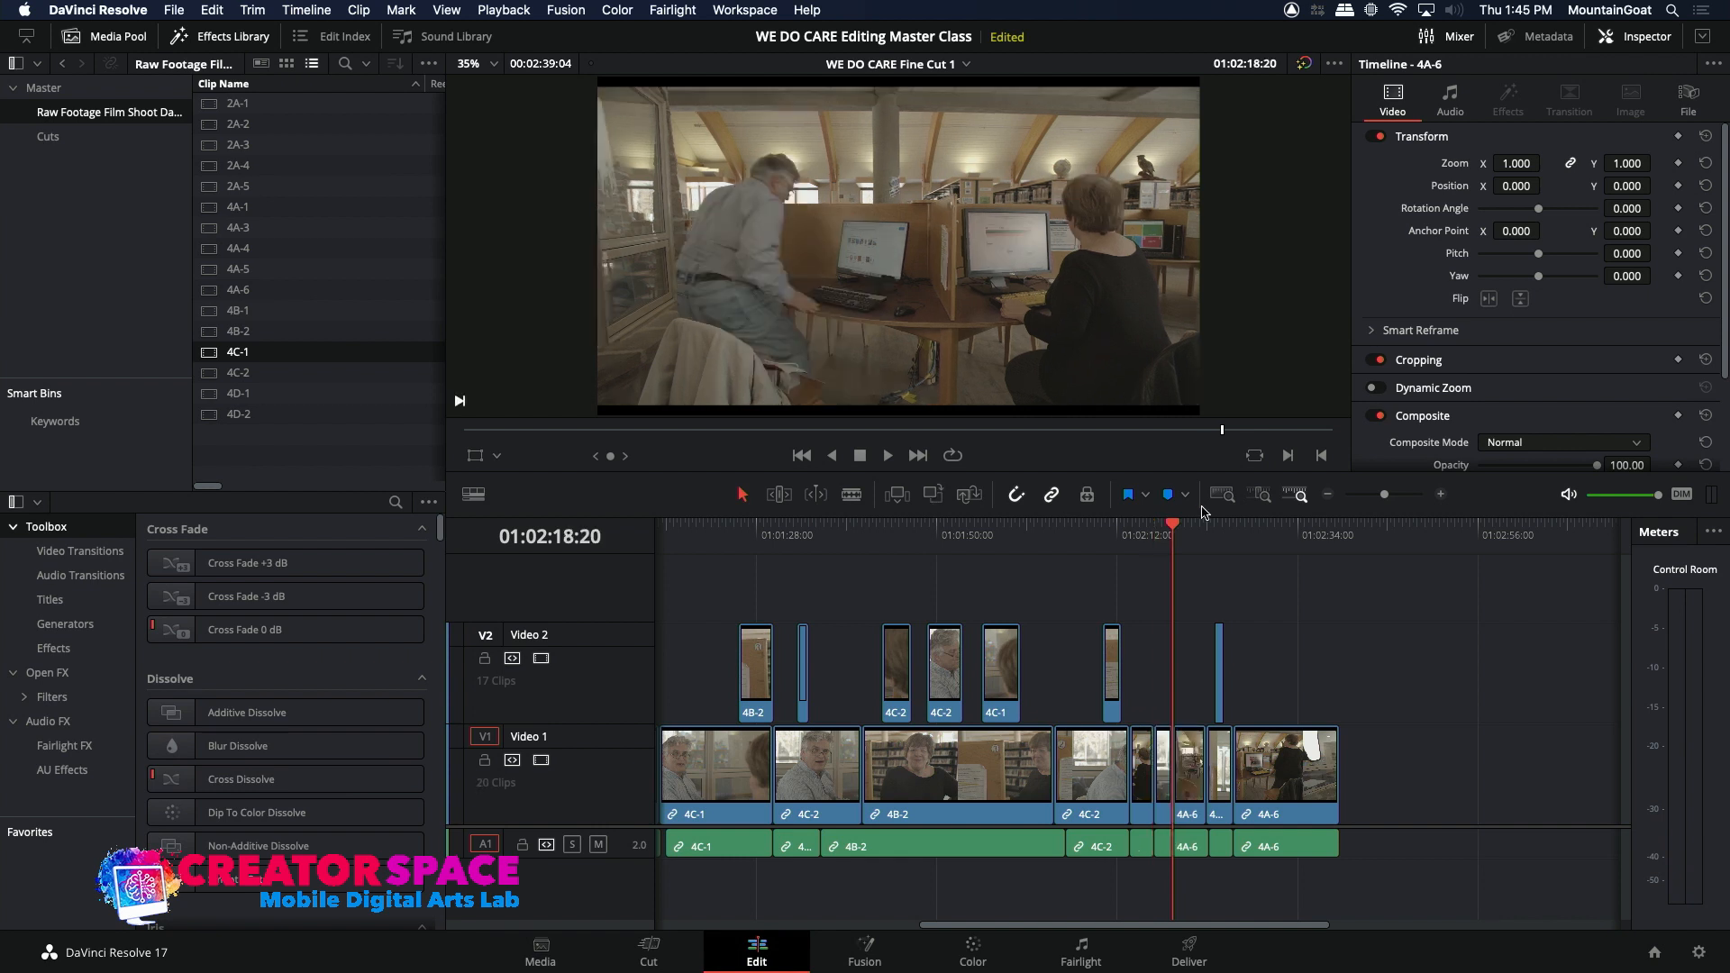
Step: Play the inserted 4C-1 shot and ripple-trim 5 frames off the start of the 4A-6 clip right after it
click(1132, 525)
key(space)
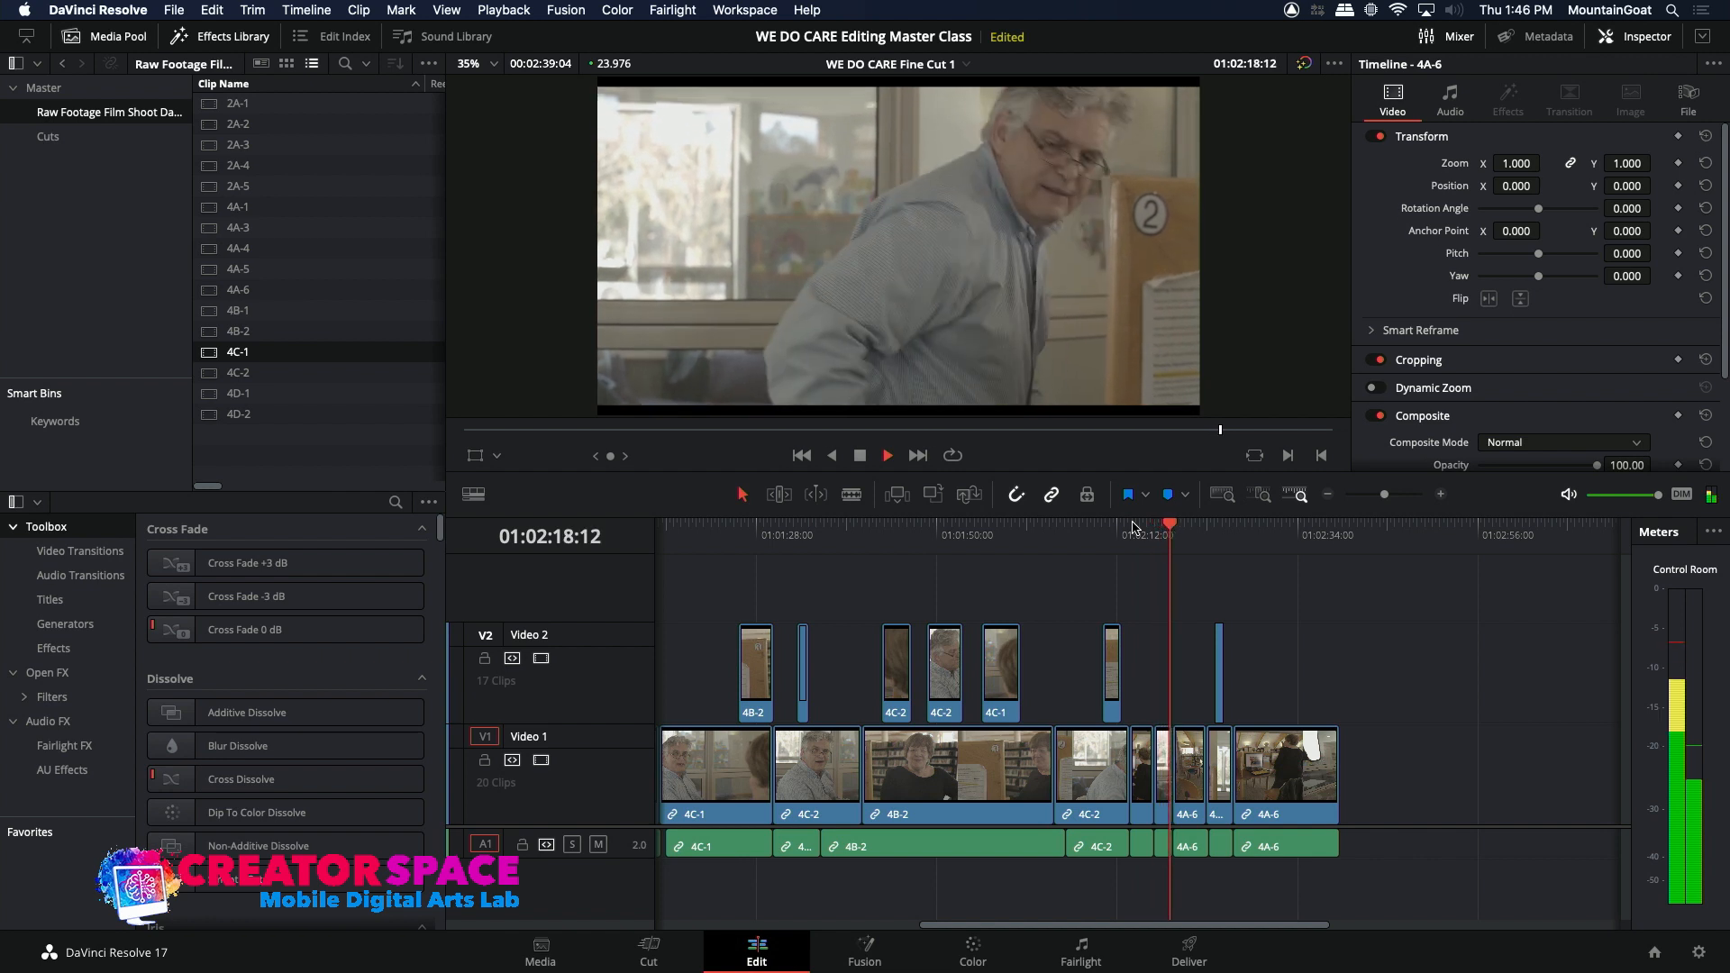
key(space)
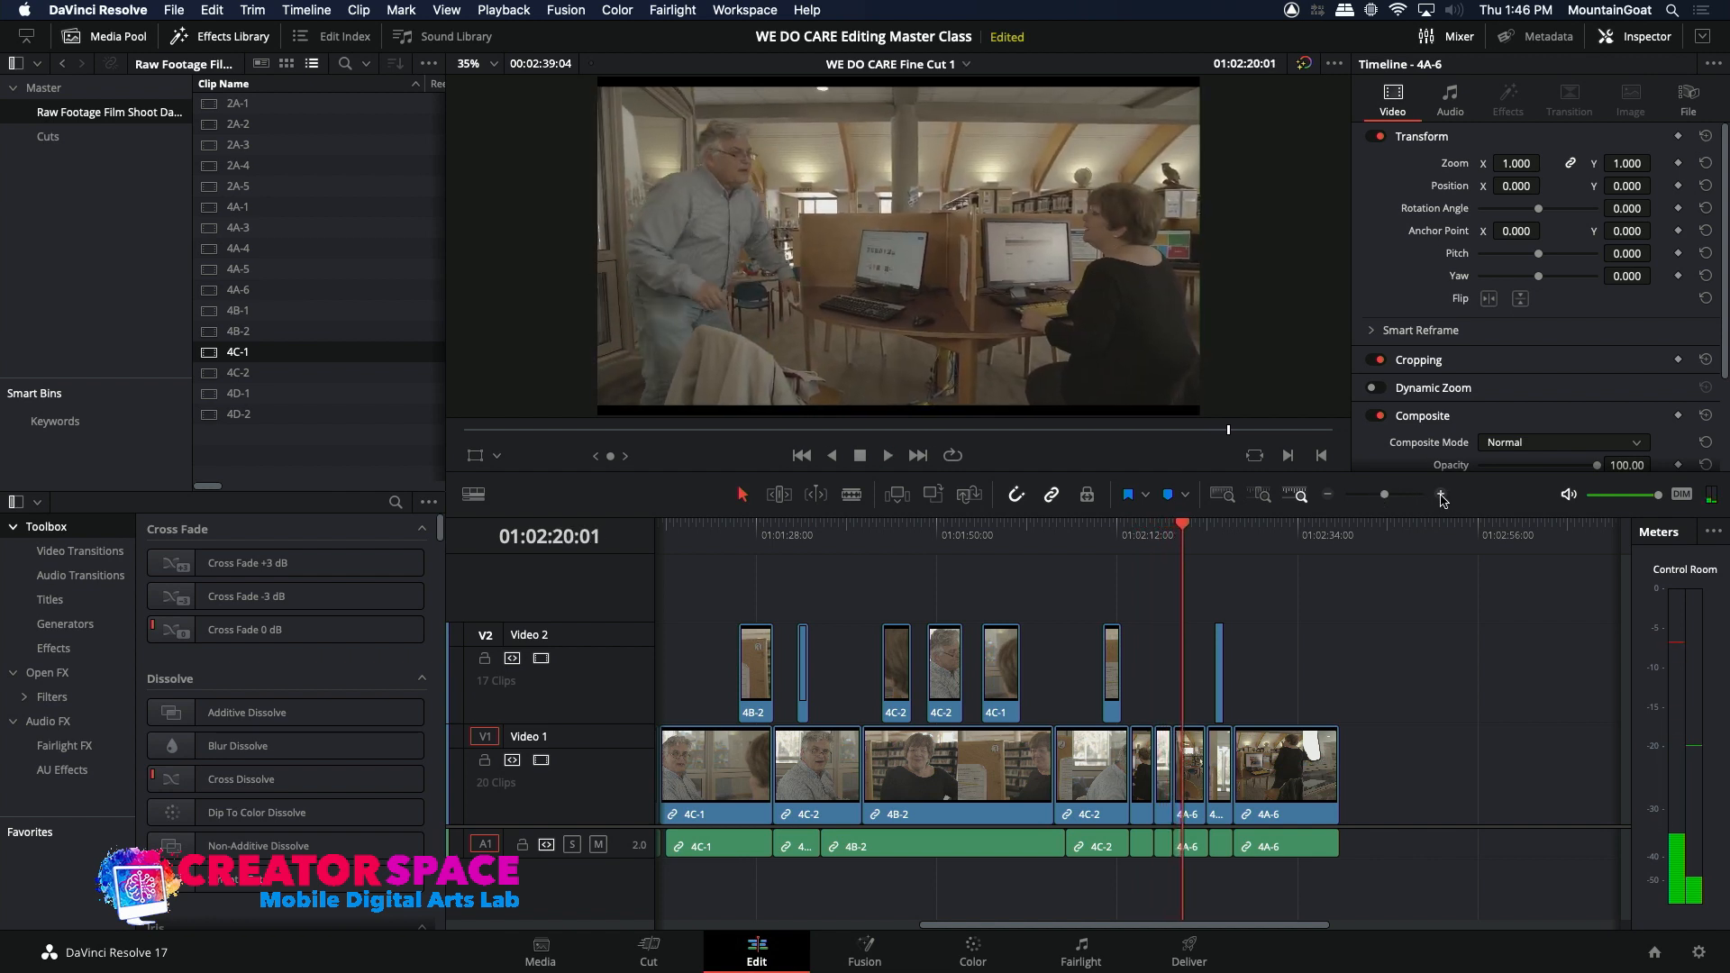
click(1441, 495)
click(1440, 494)
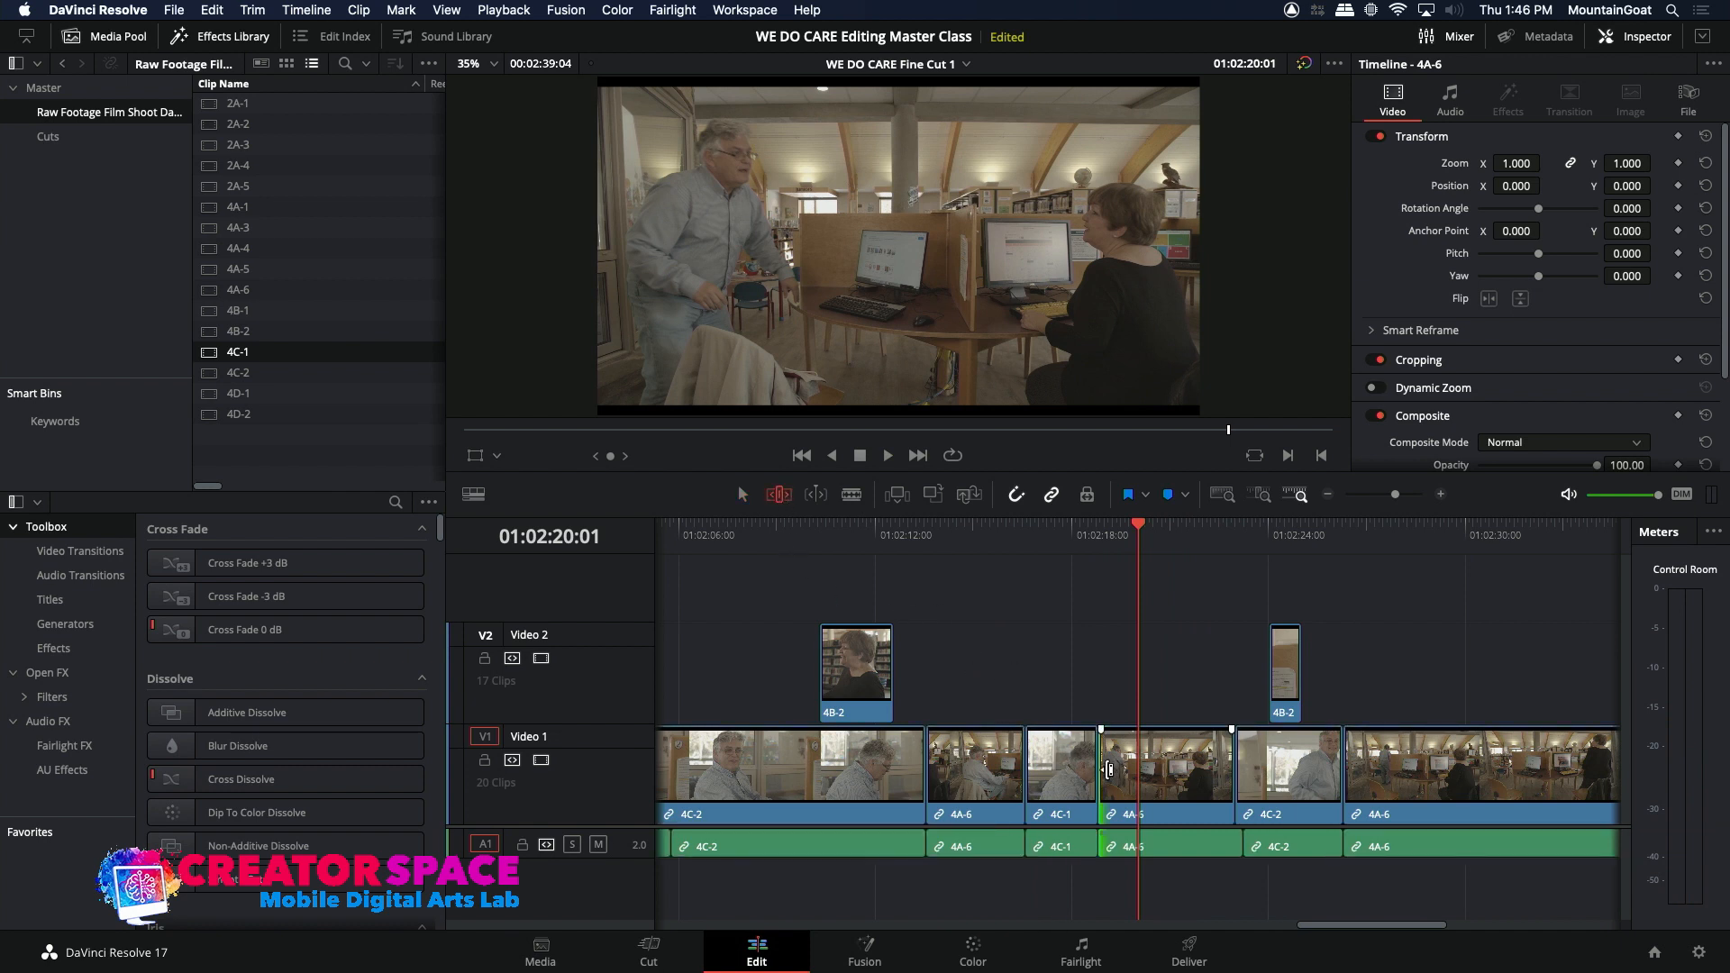
key(period)
key(period)
key(period)
key(period)
key(period)
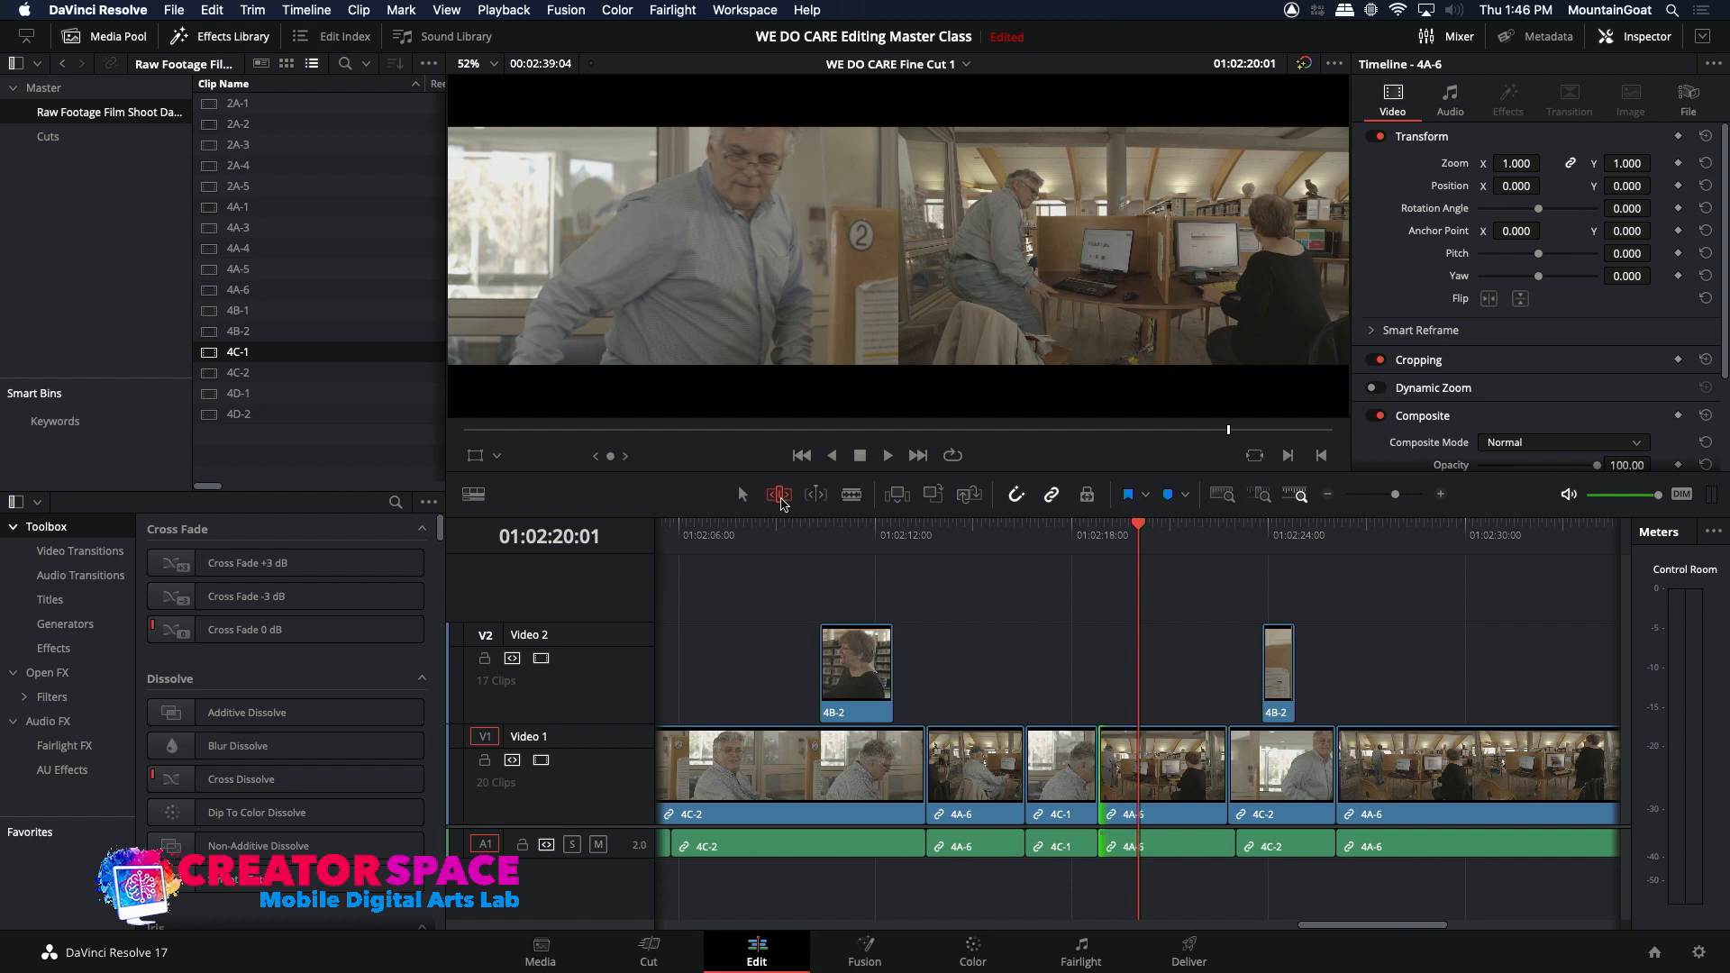
Step: Replay the cut from 01:02:18:02 and ripple-trim another 9 frames off the start of the 4A-6 clip after 4C-1
click(1073, 534)
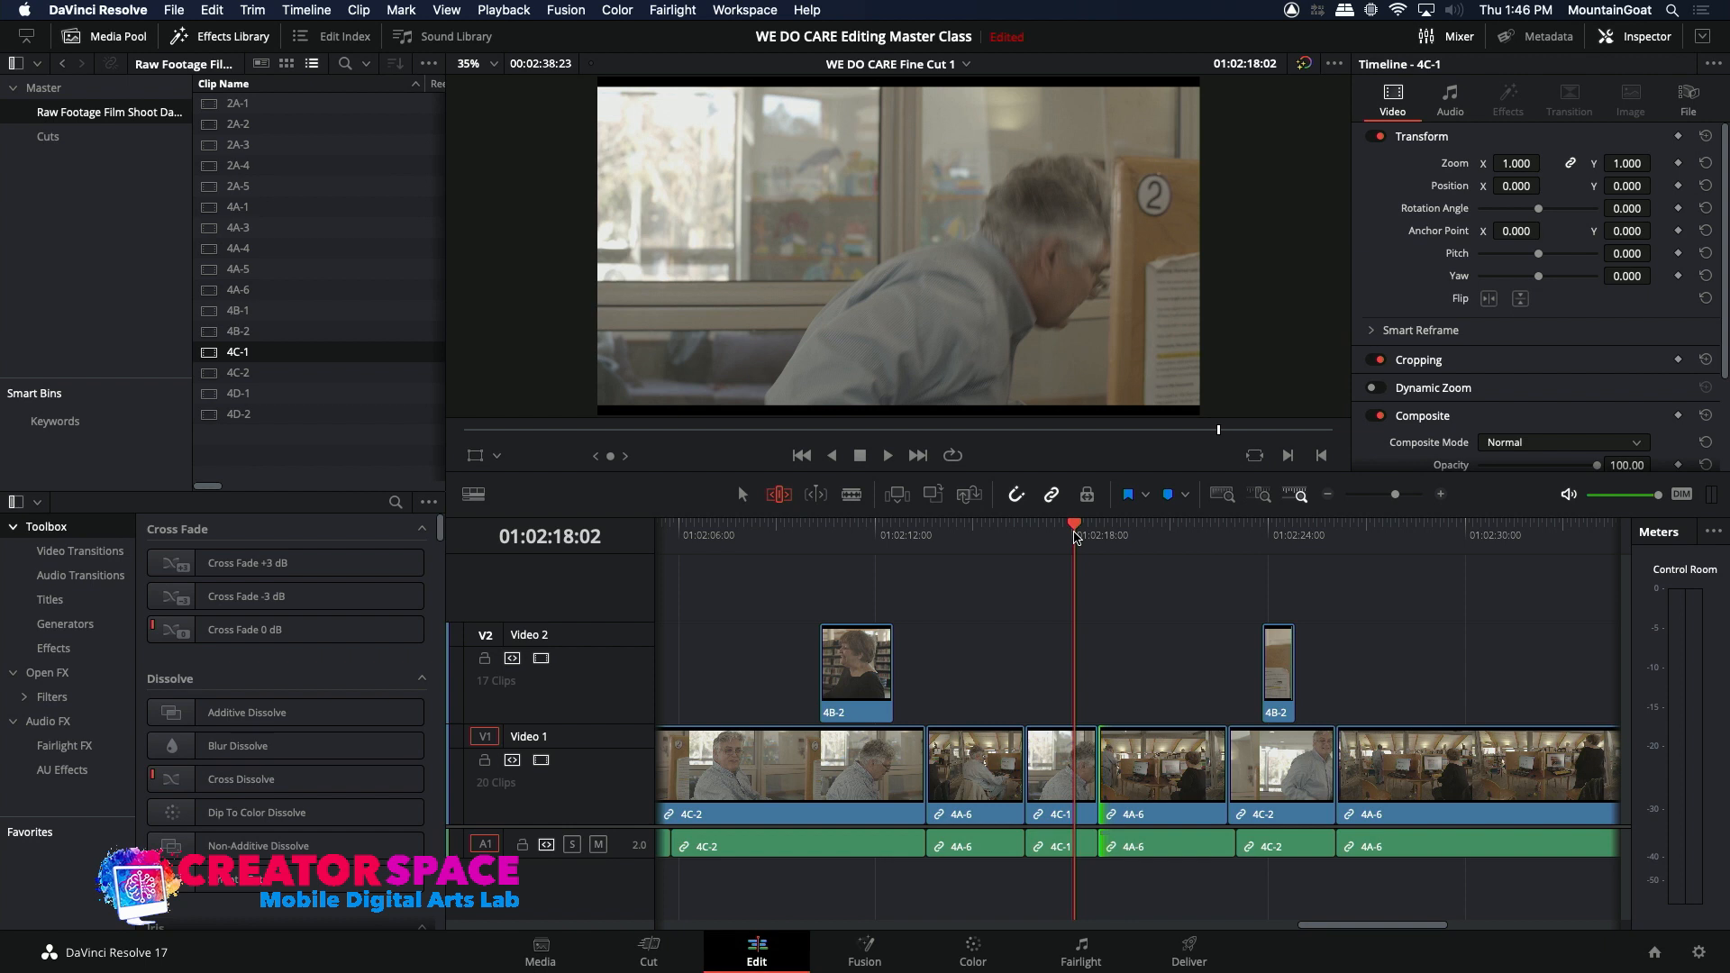
key(space)
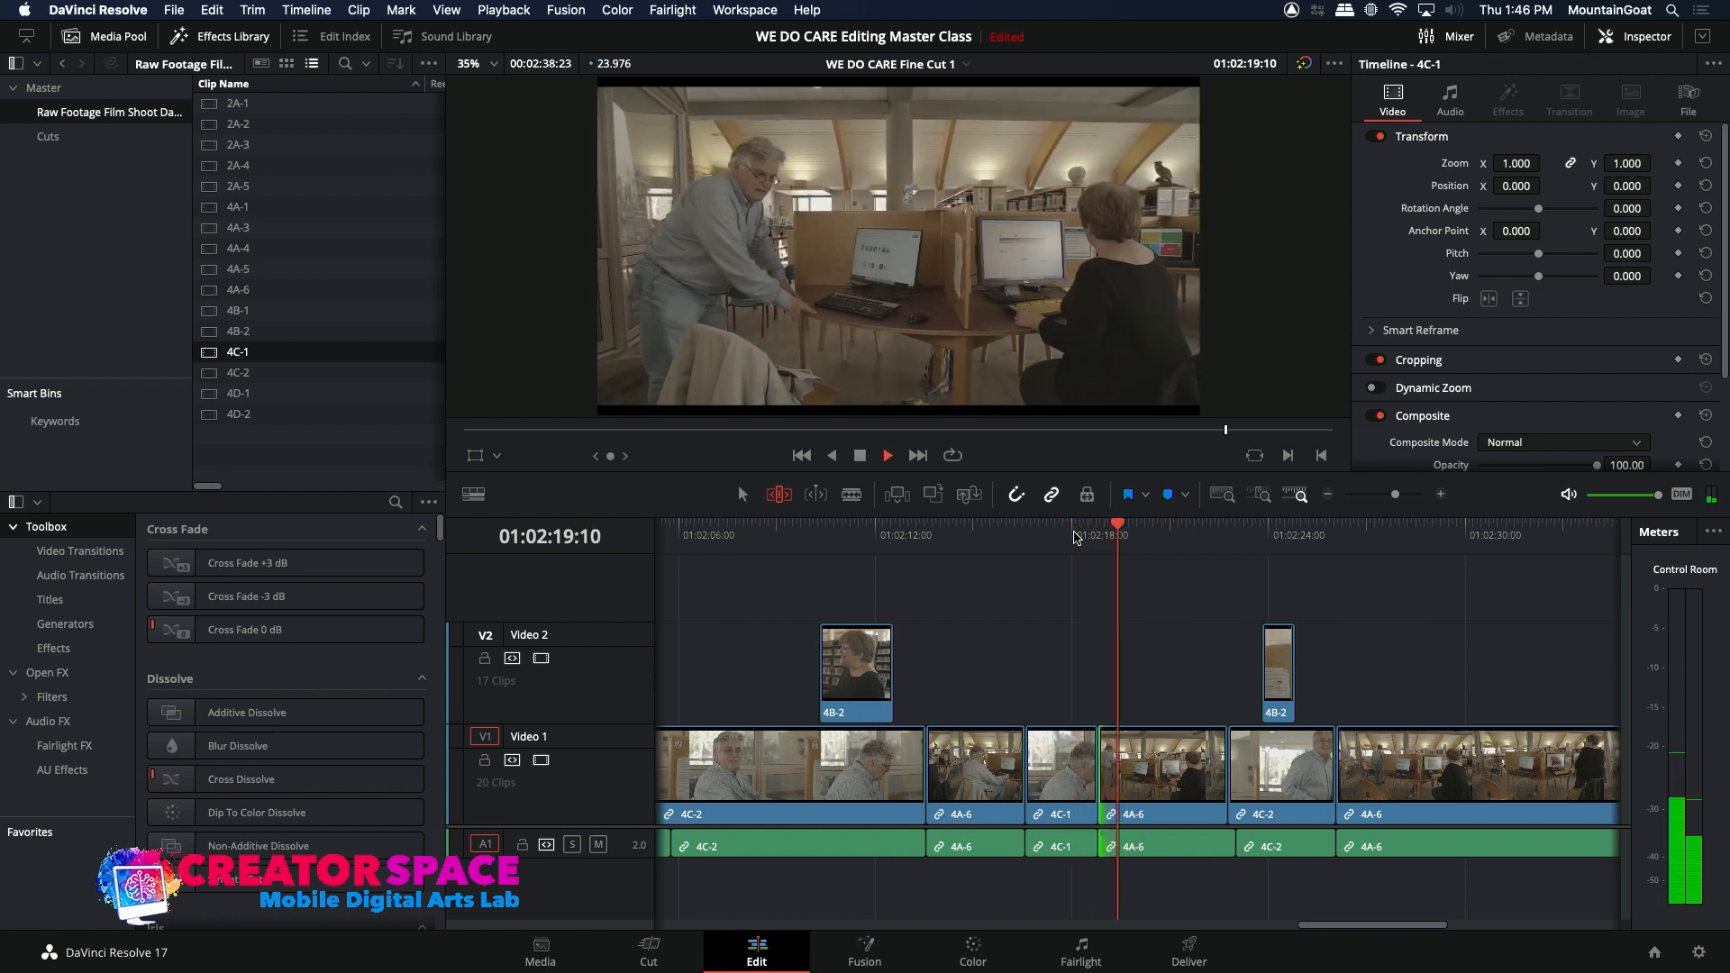
click(1075, 535)
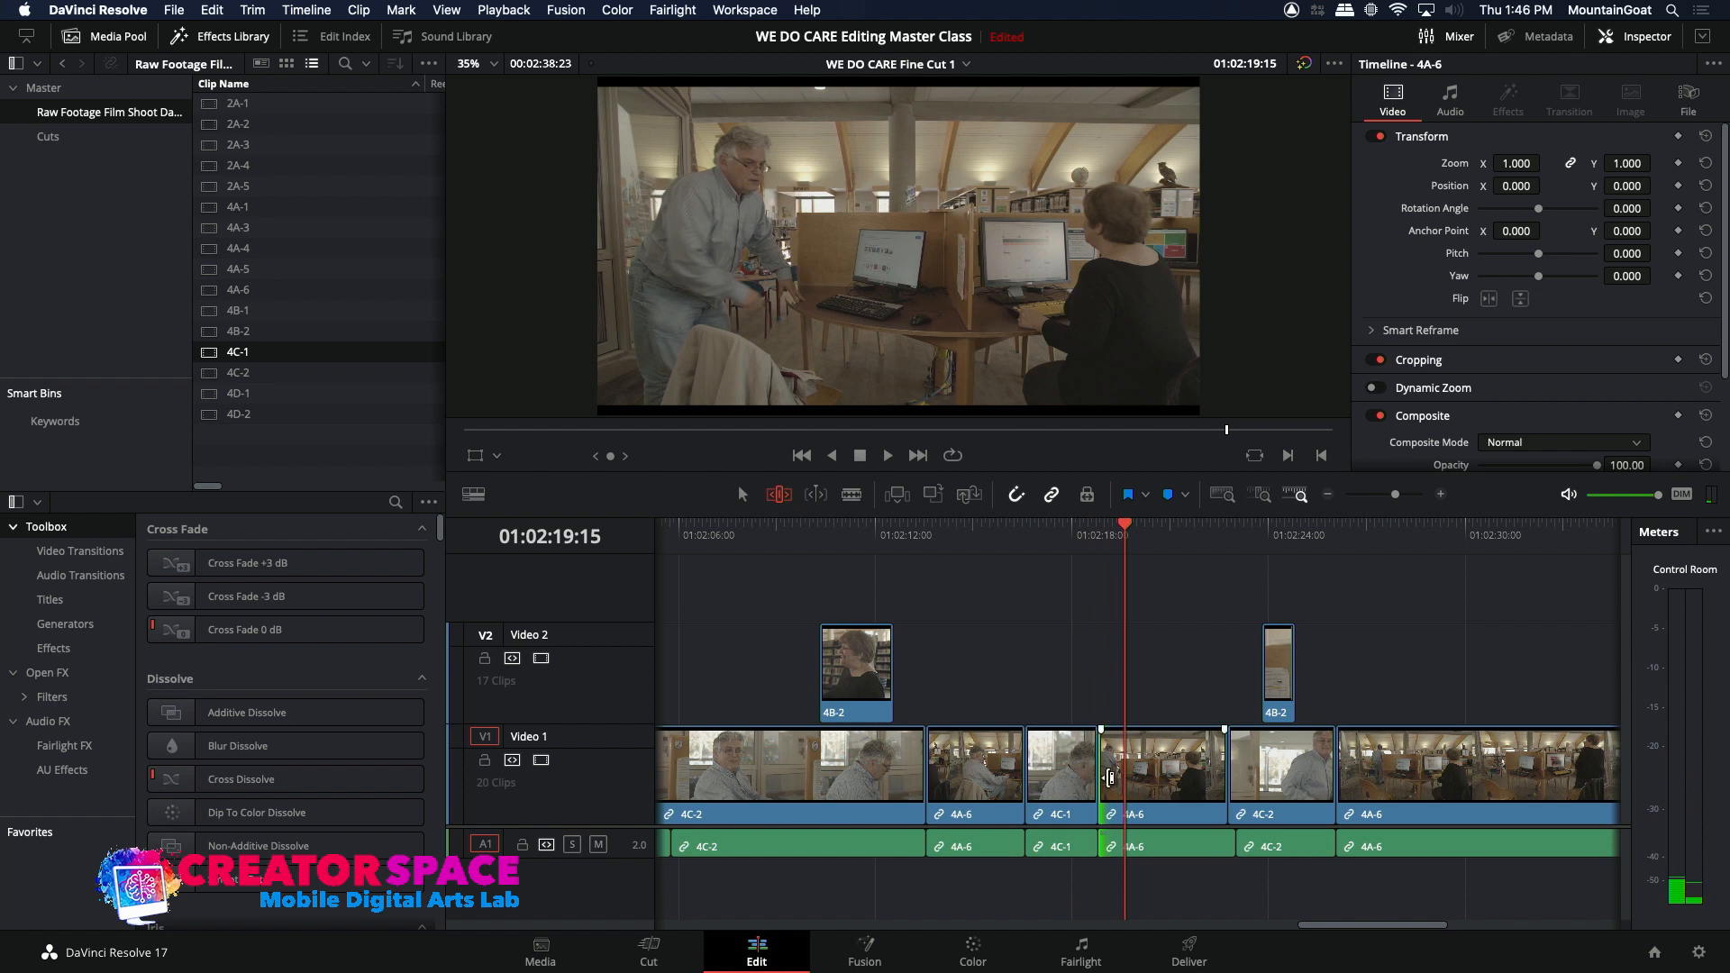
key(period)
key(period)
key(period)
key(period)
key(period)
key(period)
key(period)
key(period)
key(period)
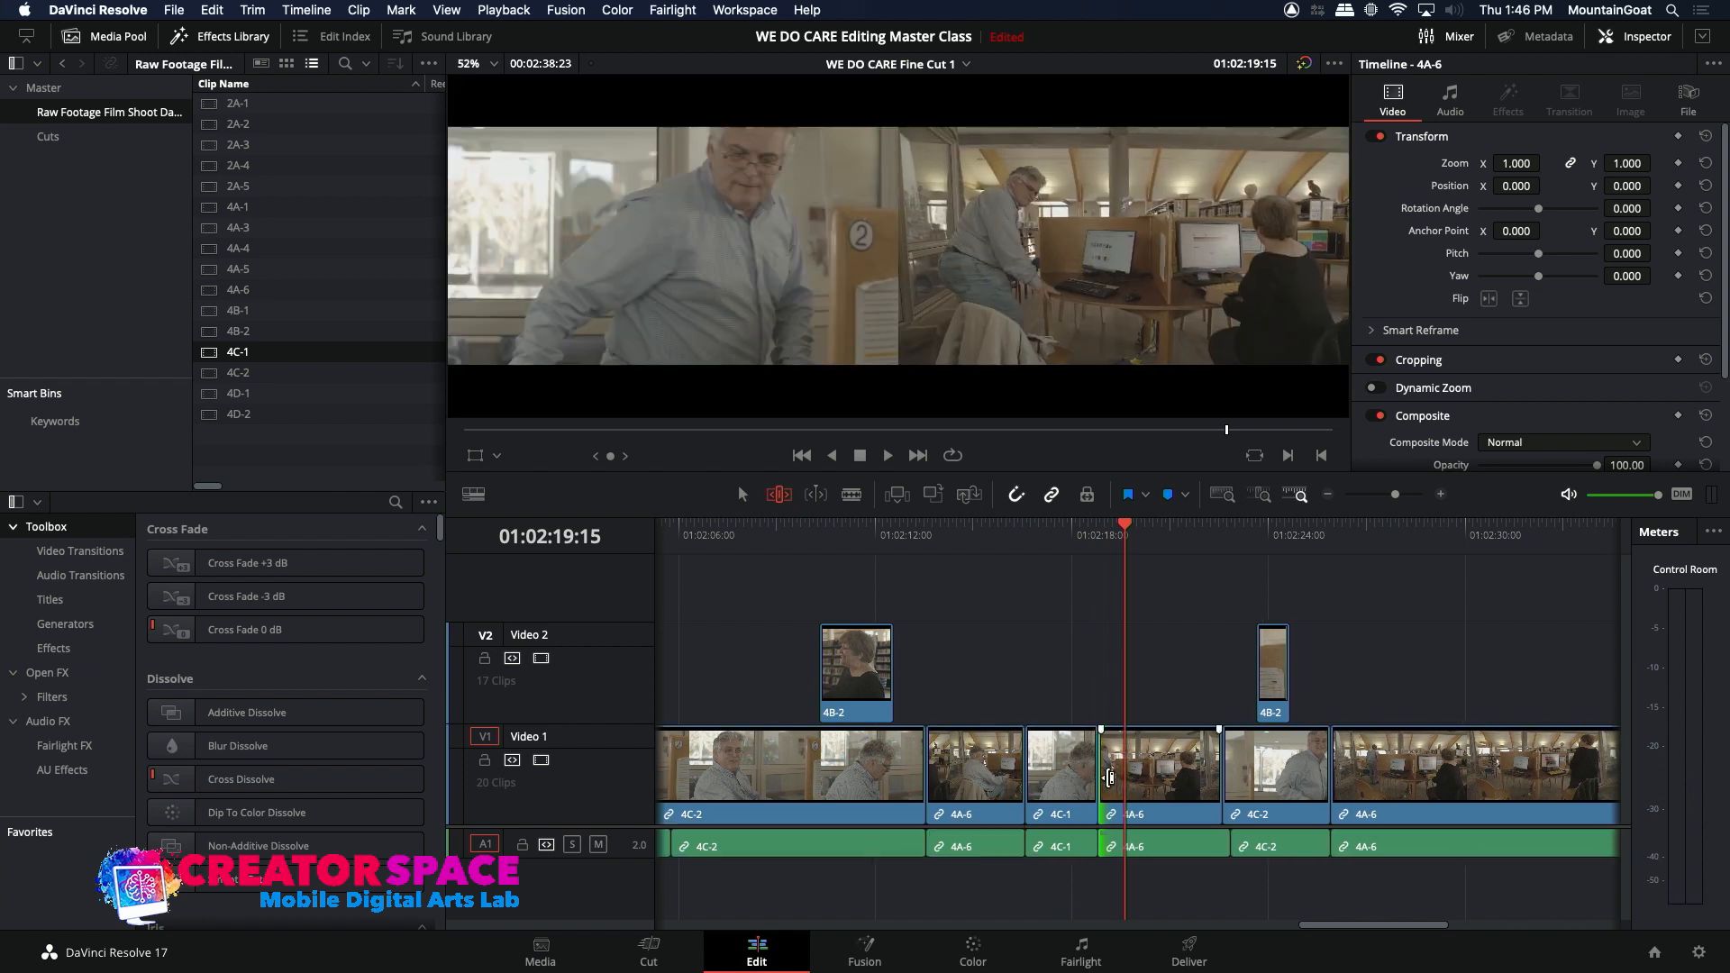
Step: Review the trimmed cut, roll the following edit from 4A-6 to 4C-2 earlier to about 01:02:21:20, and play the result
click(1074, 540)
key(space)
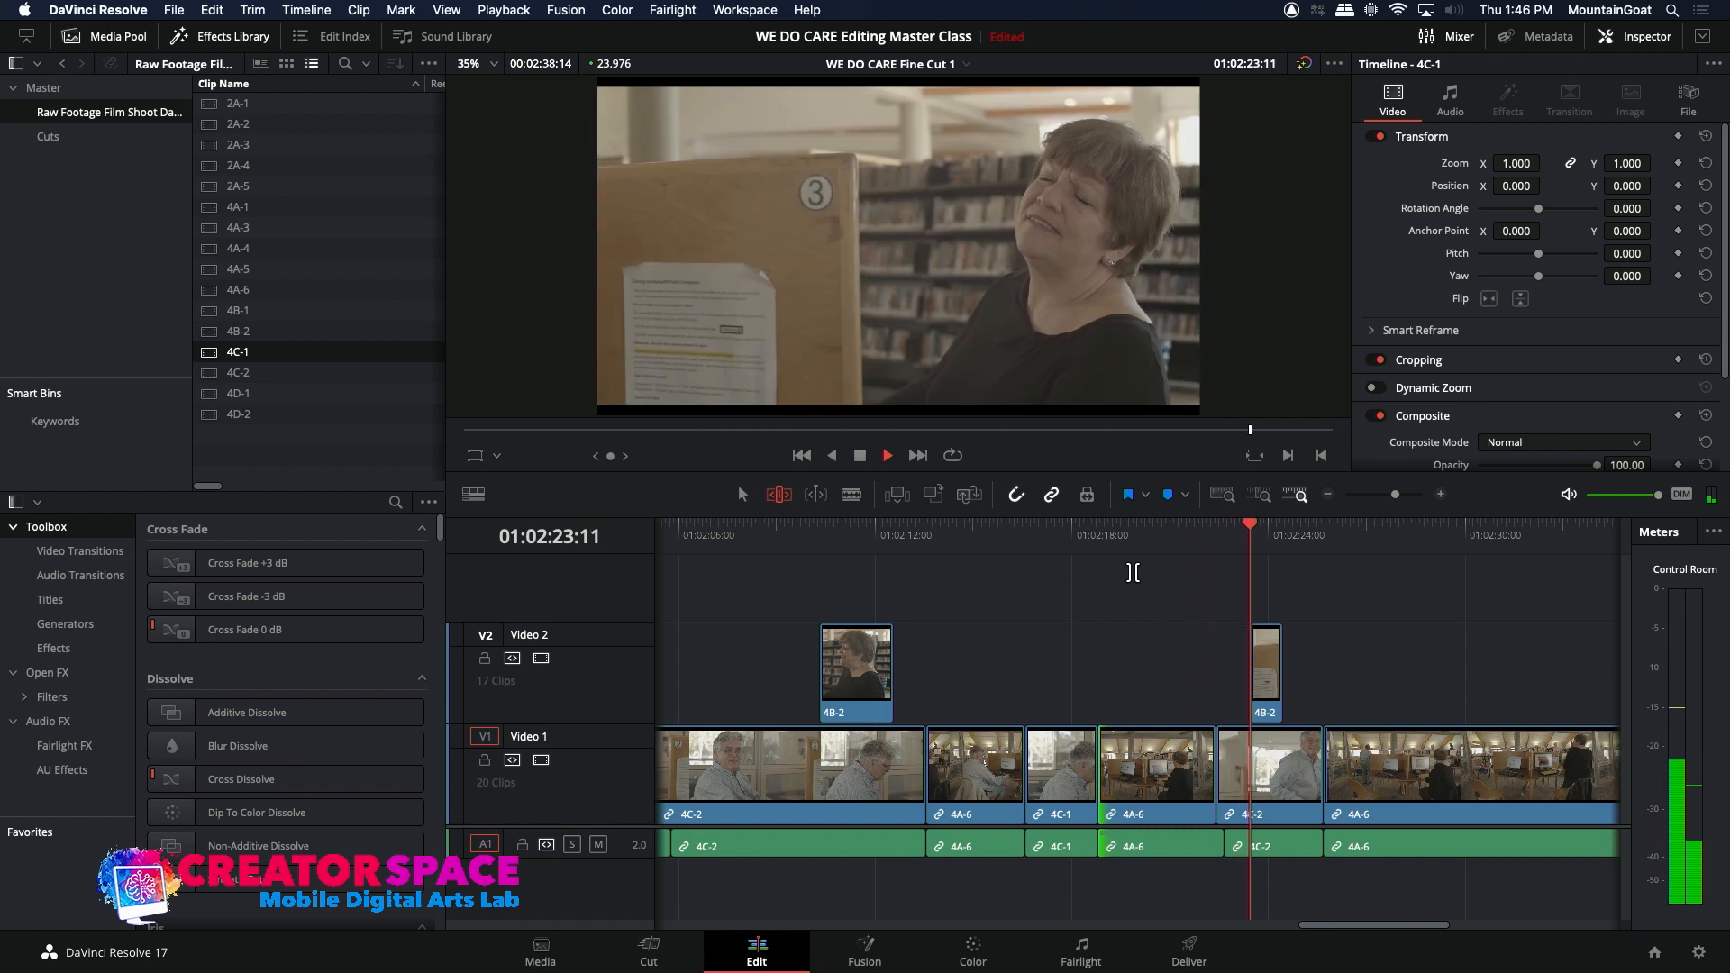
key(space)
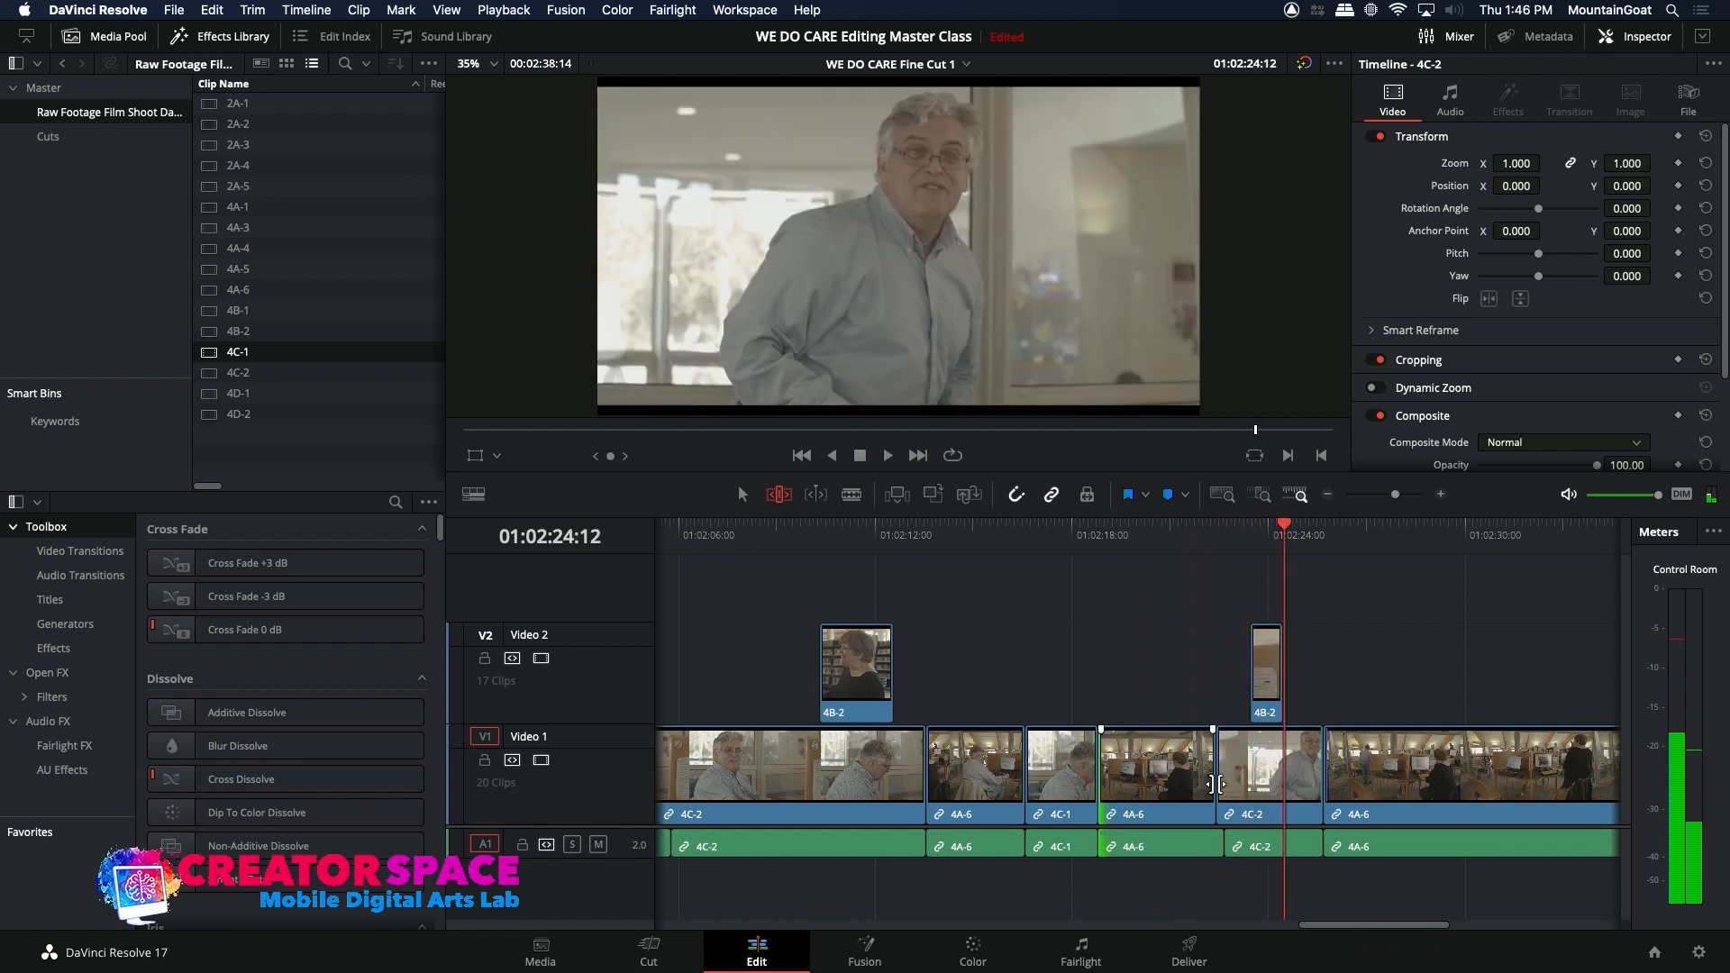
drag(1216, 784, 1196, 712)
click(1160, 540)
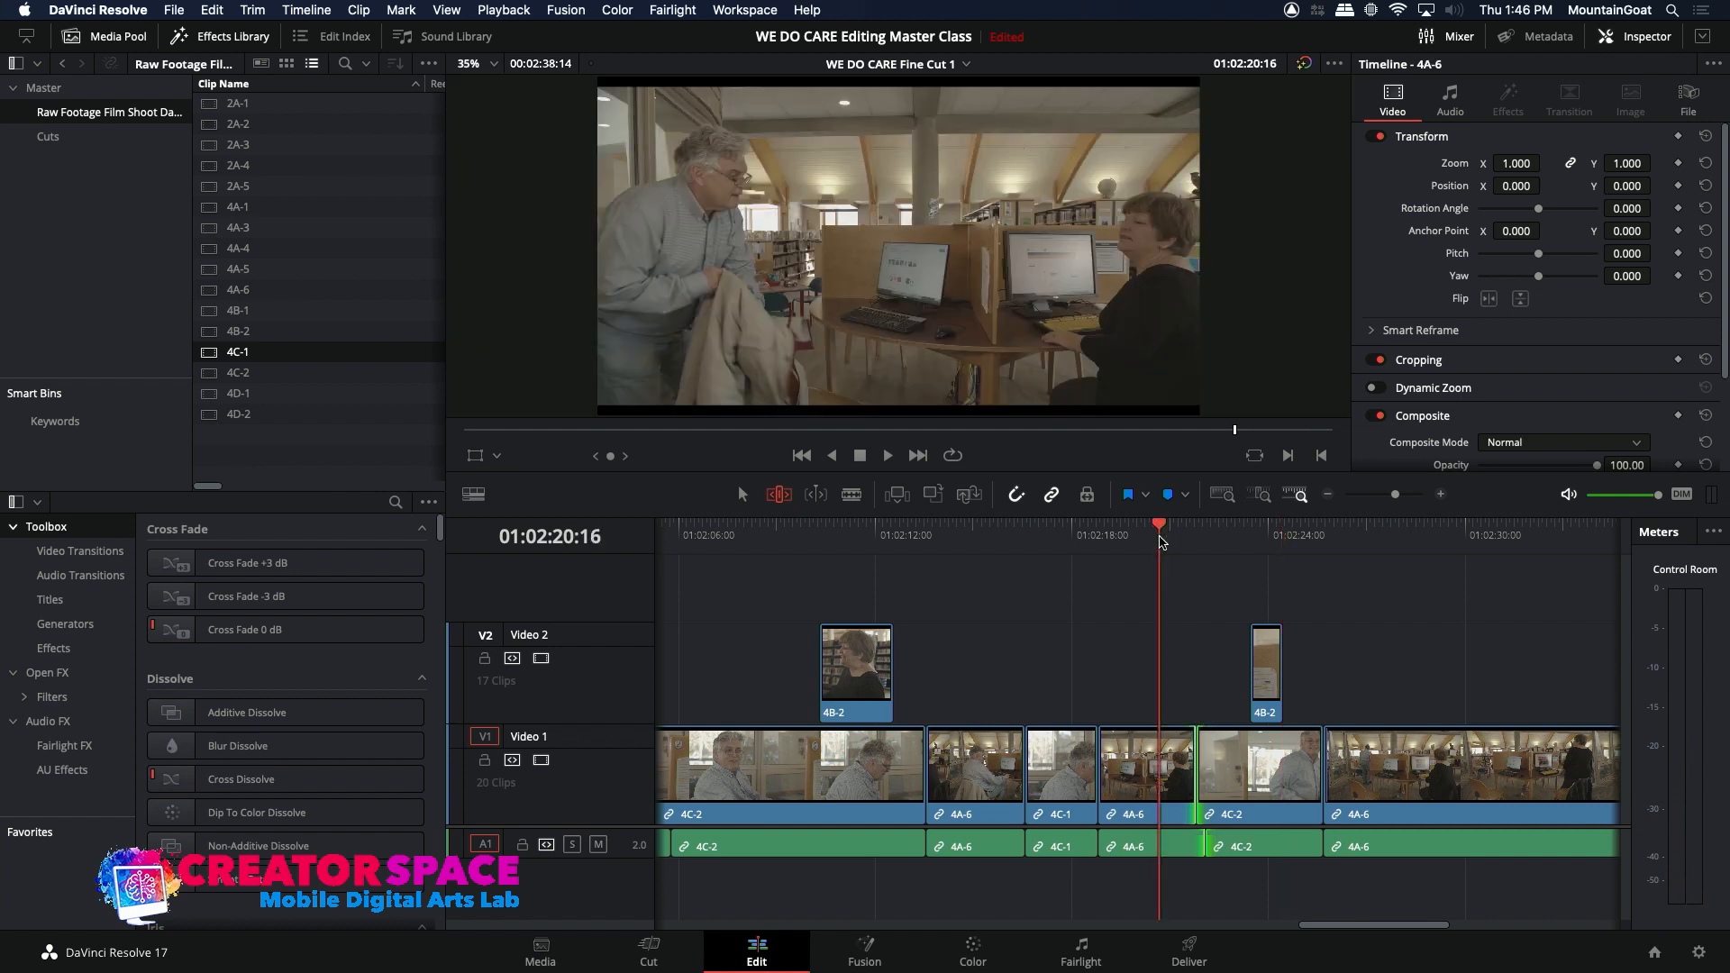
key(space)
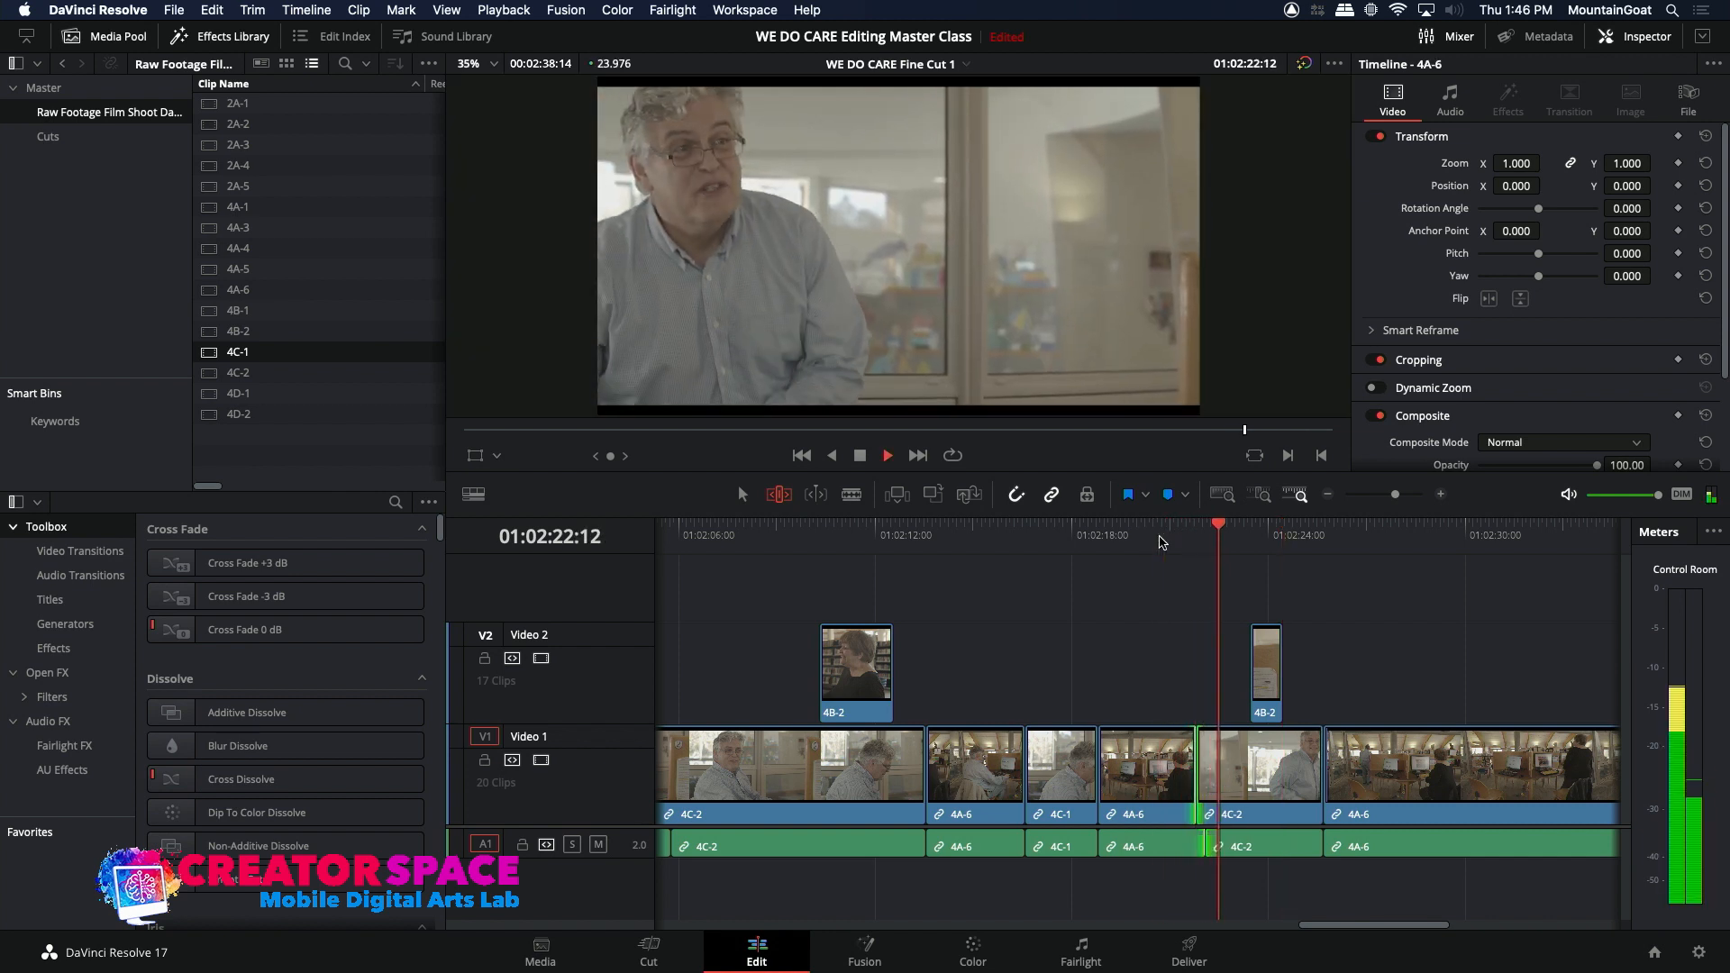
click(1159, 540)
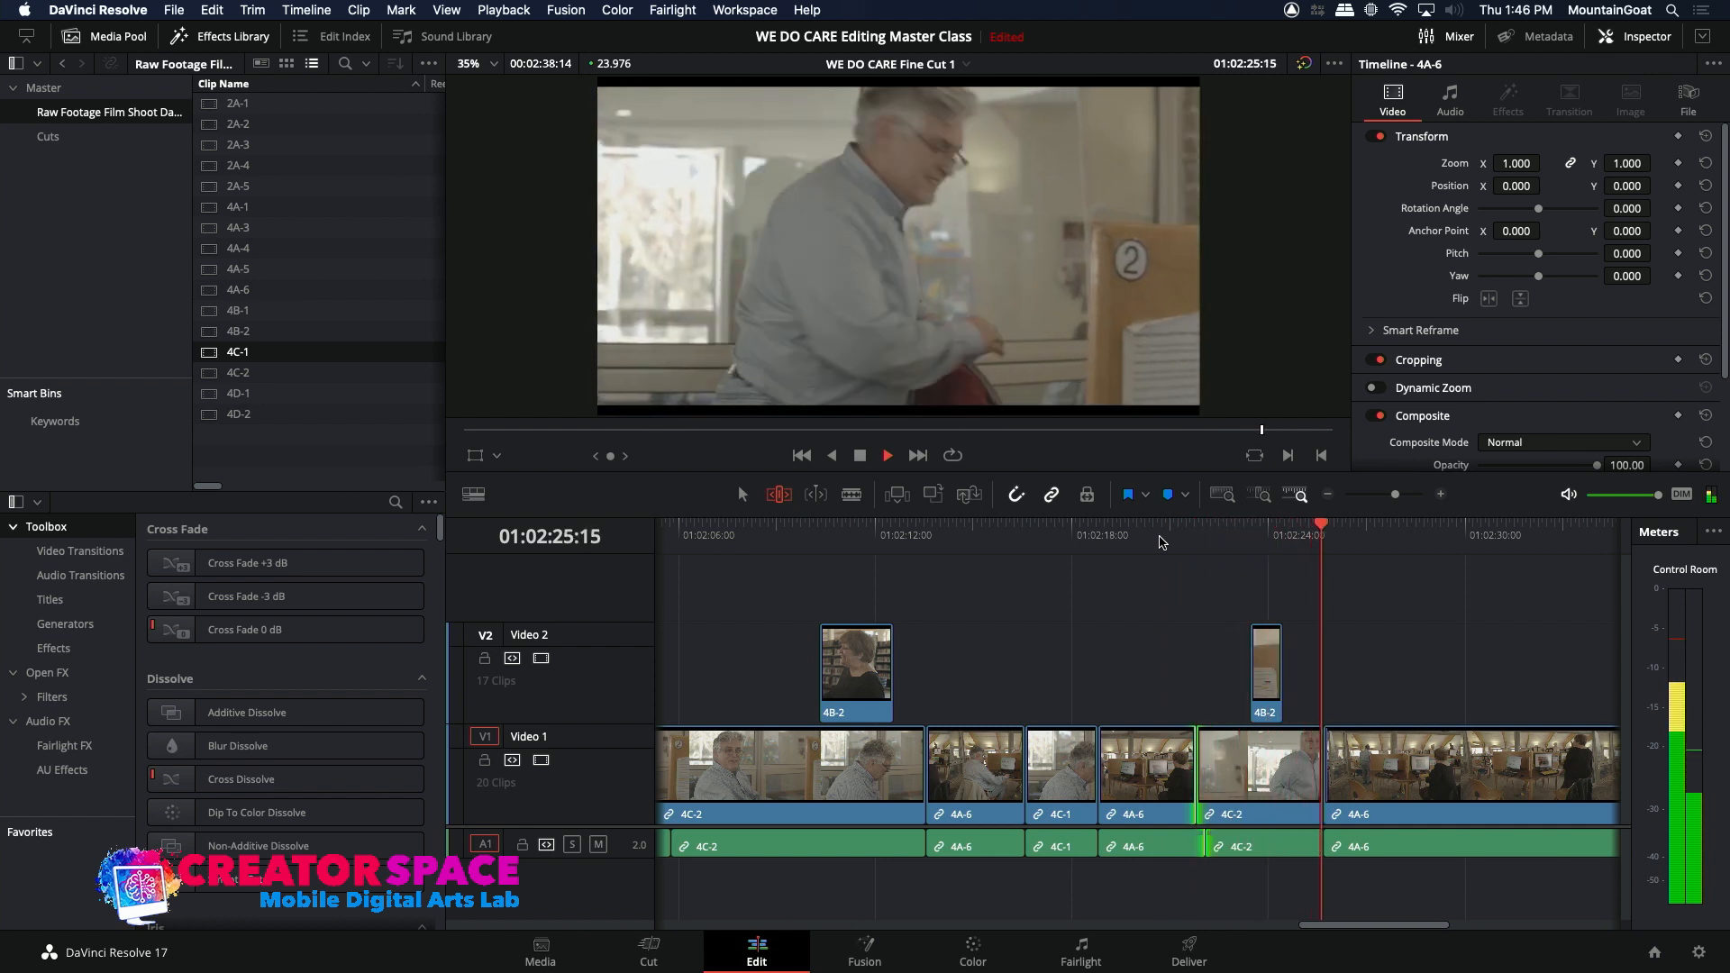
key(space)
Step: Play the last 4C-2 clip on Video 1 and split it at 01:02:23:04
click(1207, 535)
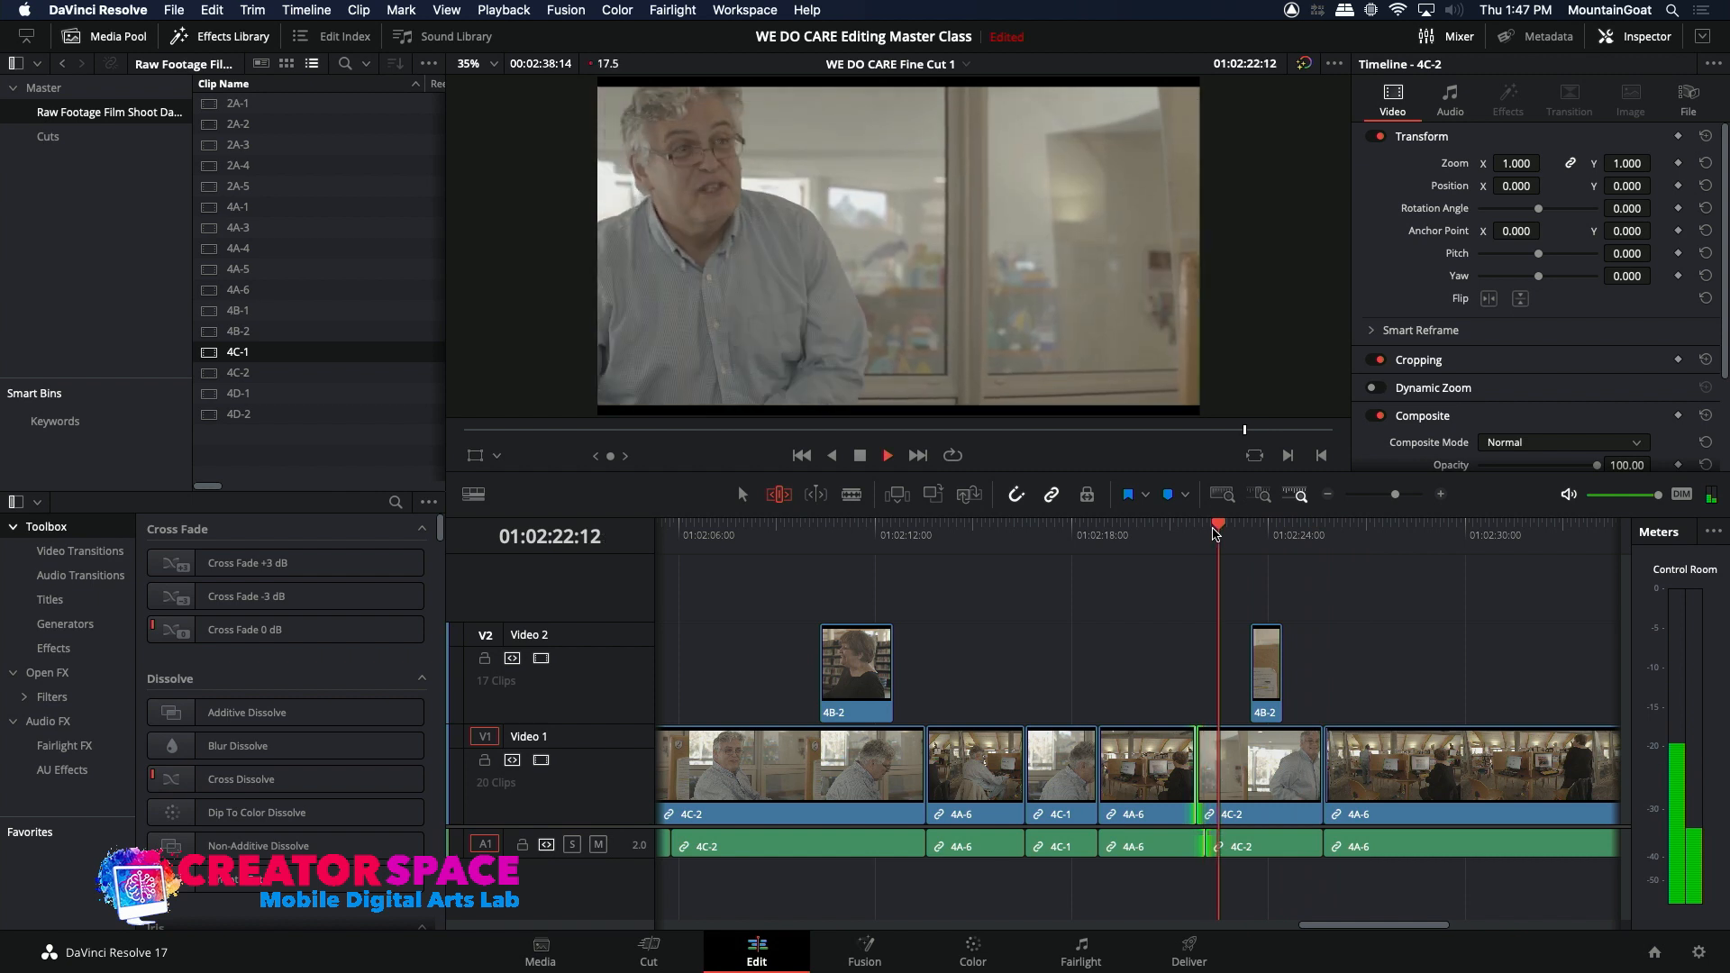
key(space)
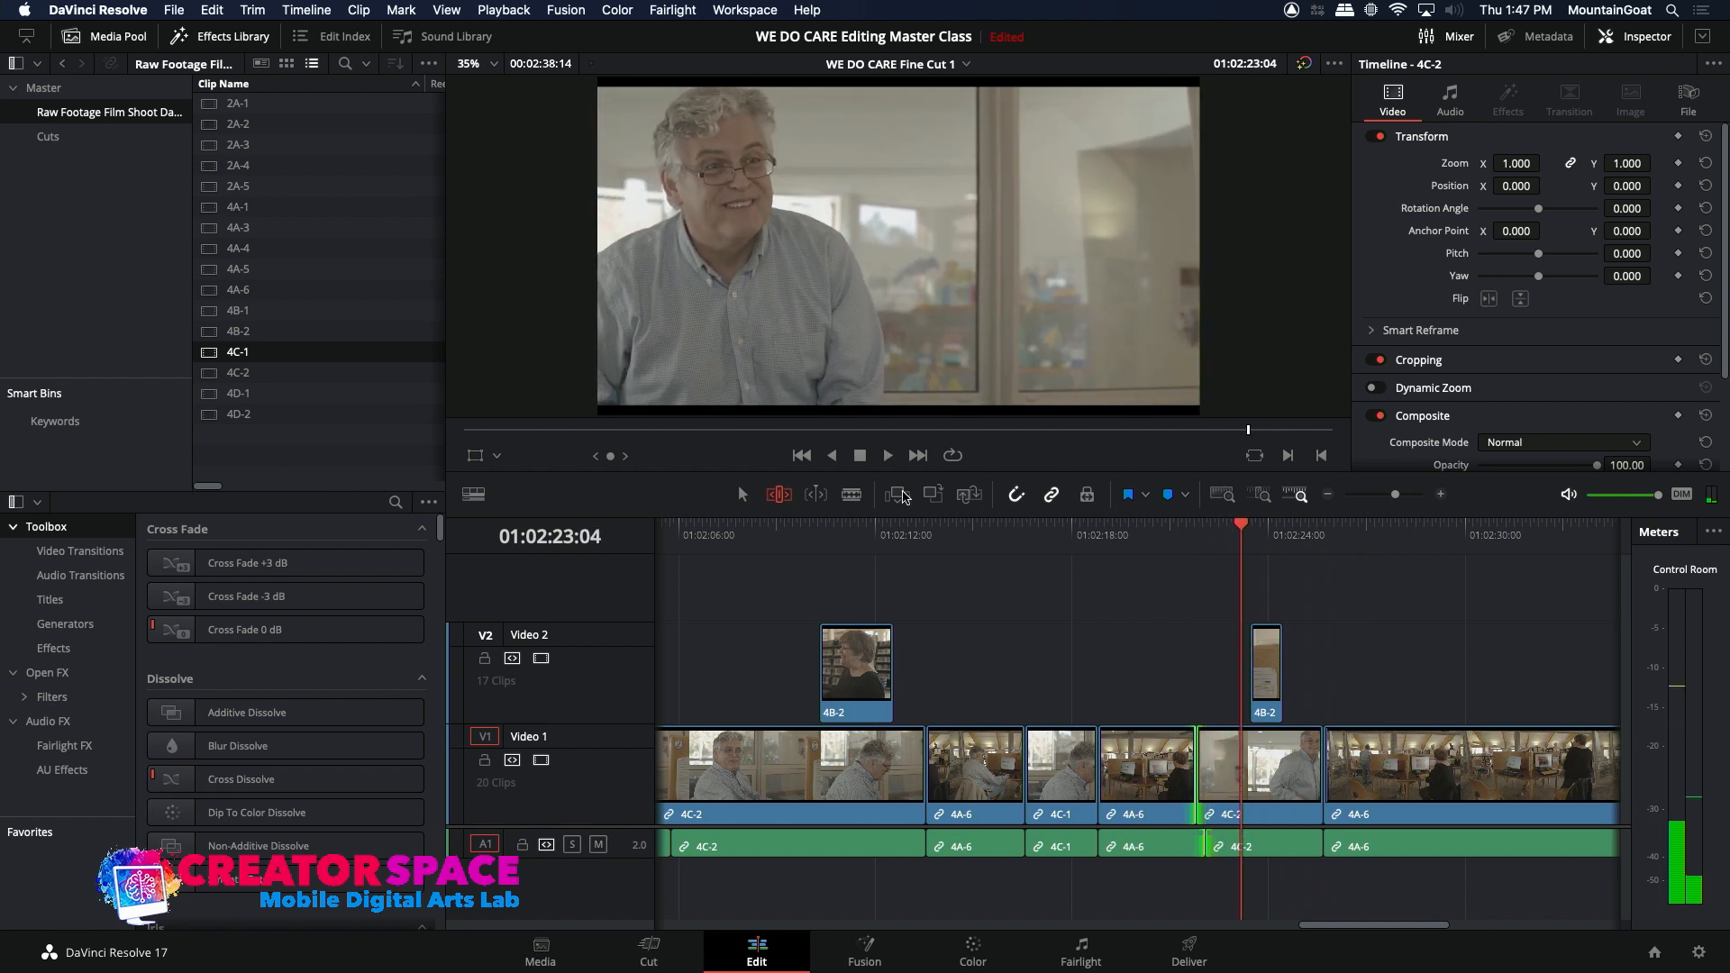
click(1330, 495)
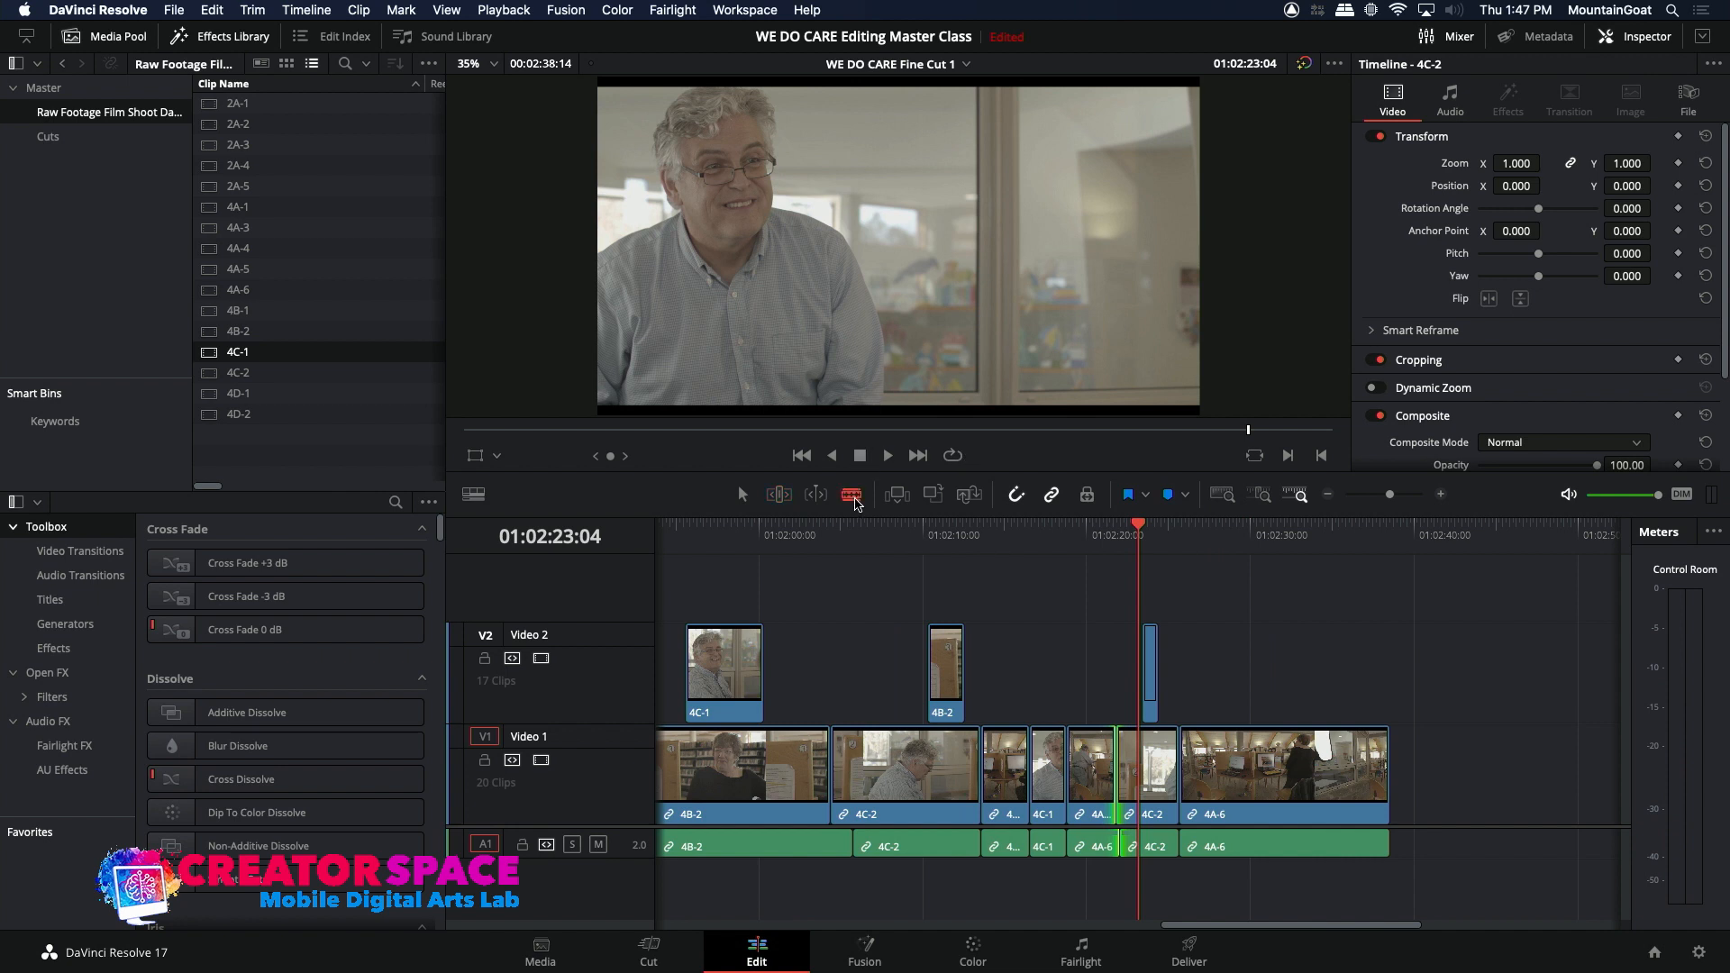
click(1141, 771)
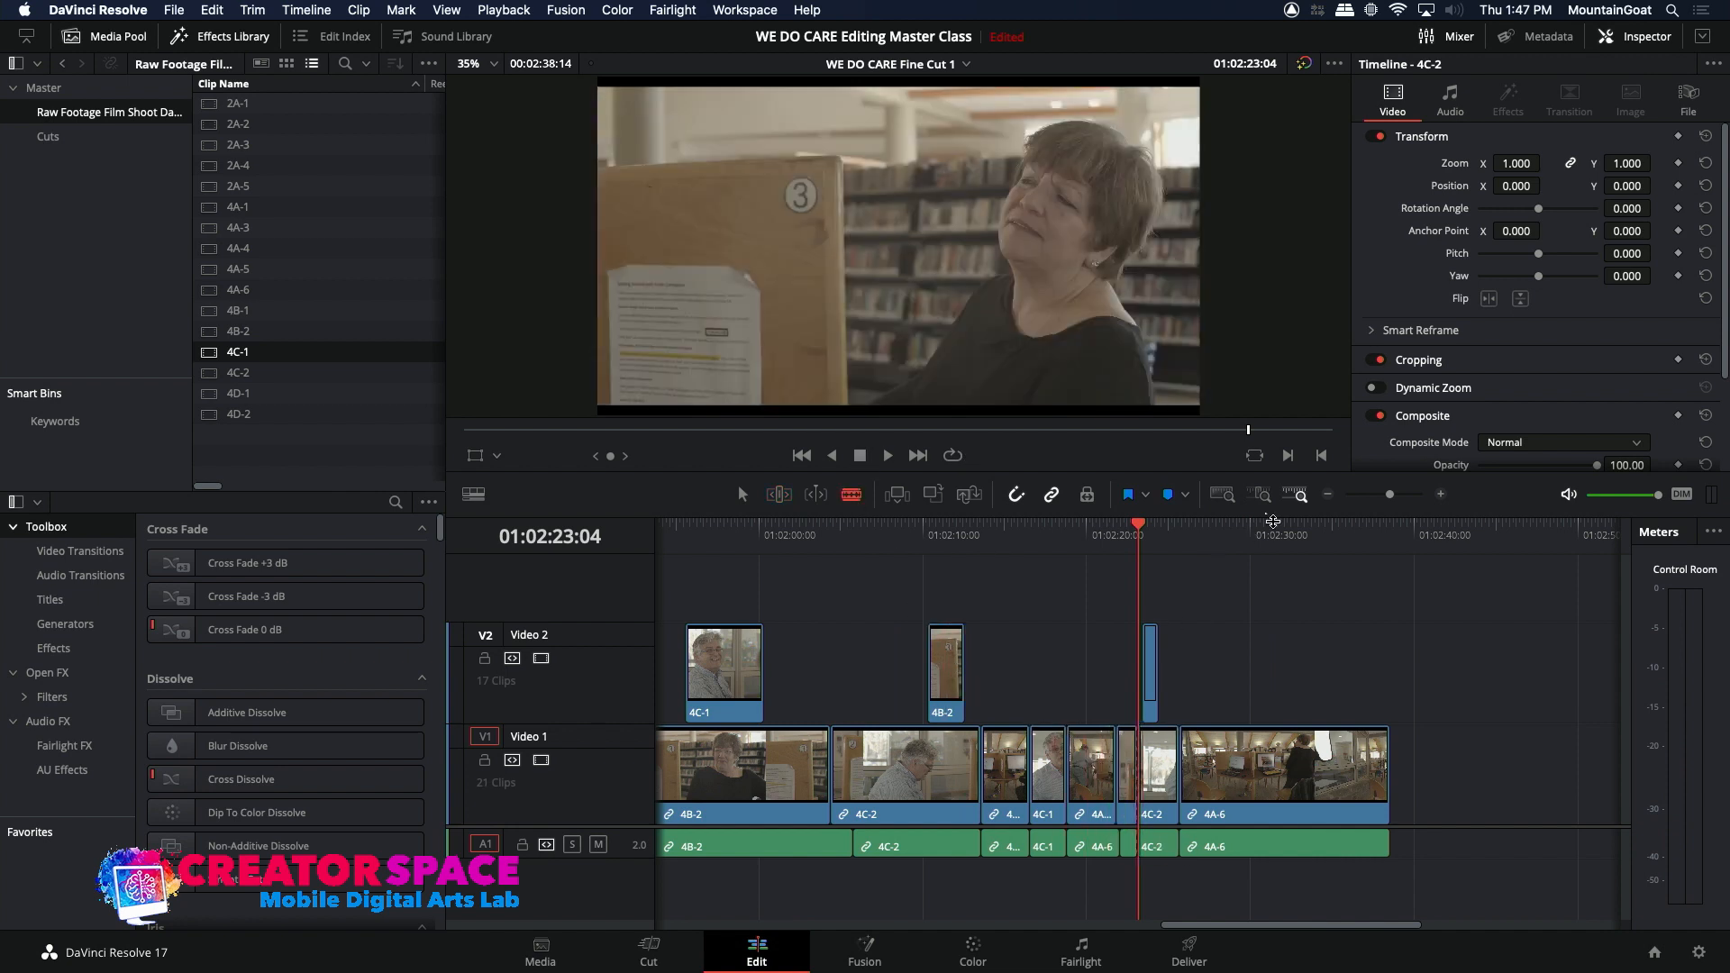
click(1441, 493)
click(1440, 494)
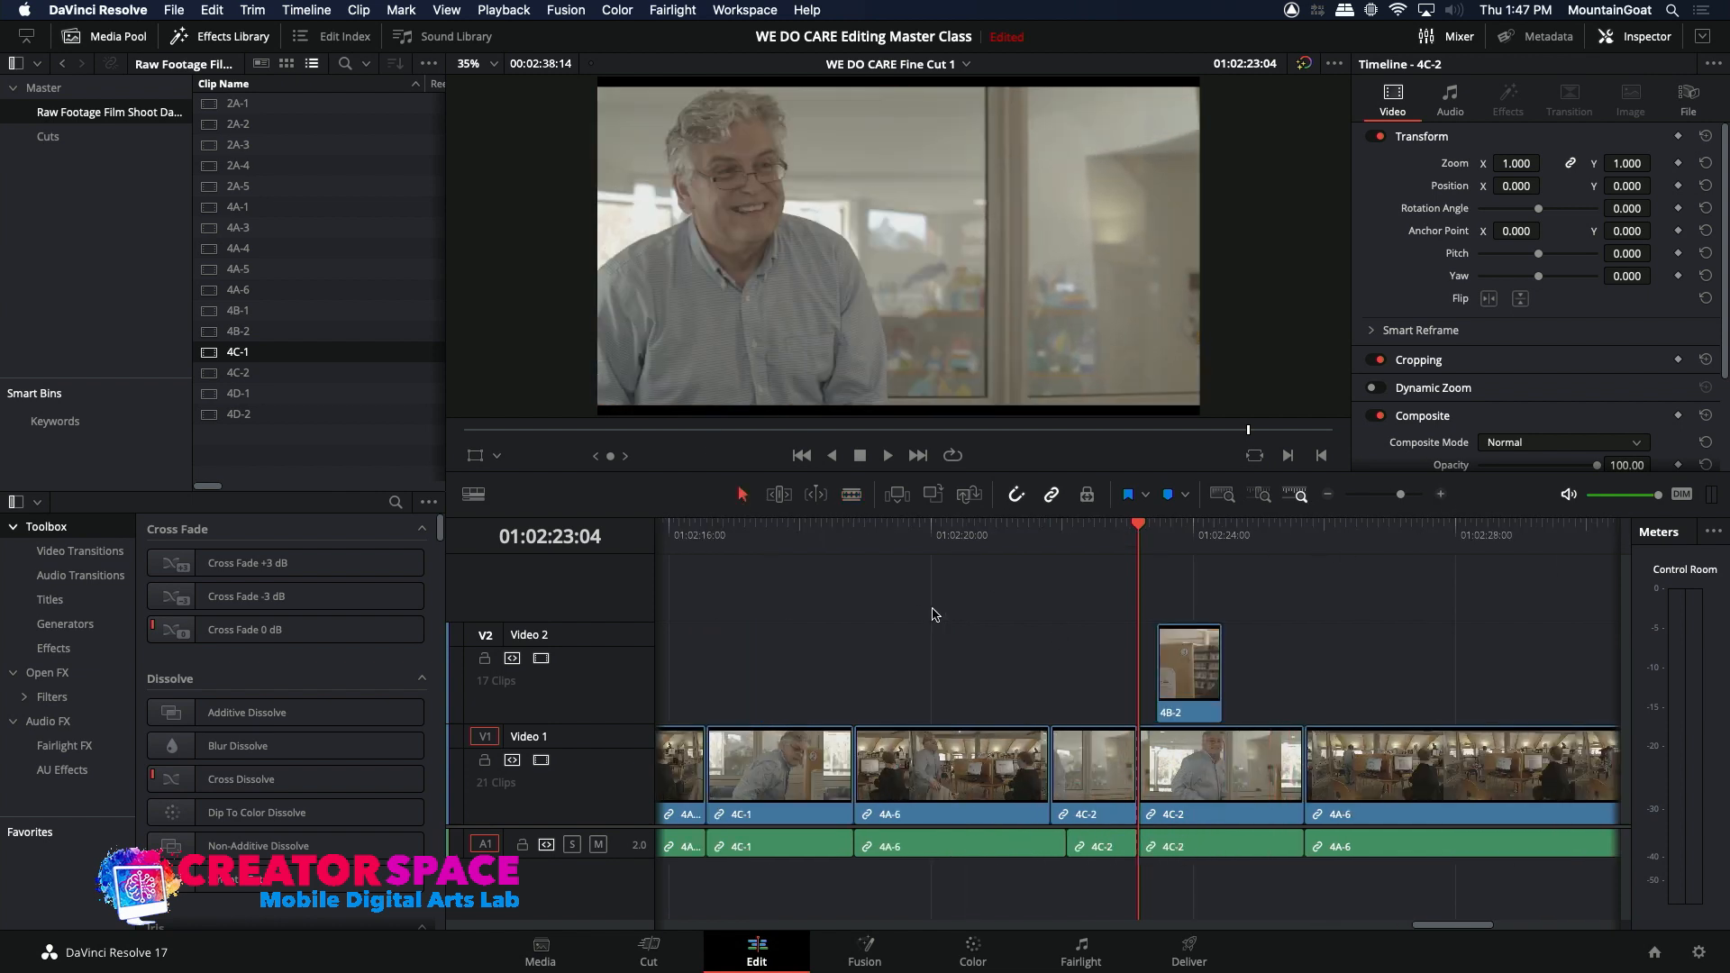
Step: Move the second part of the split 4C-2 clip and the final 4A-6 clip together 15 frames later
click(1227, 793)
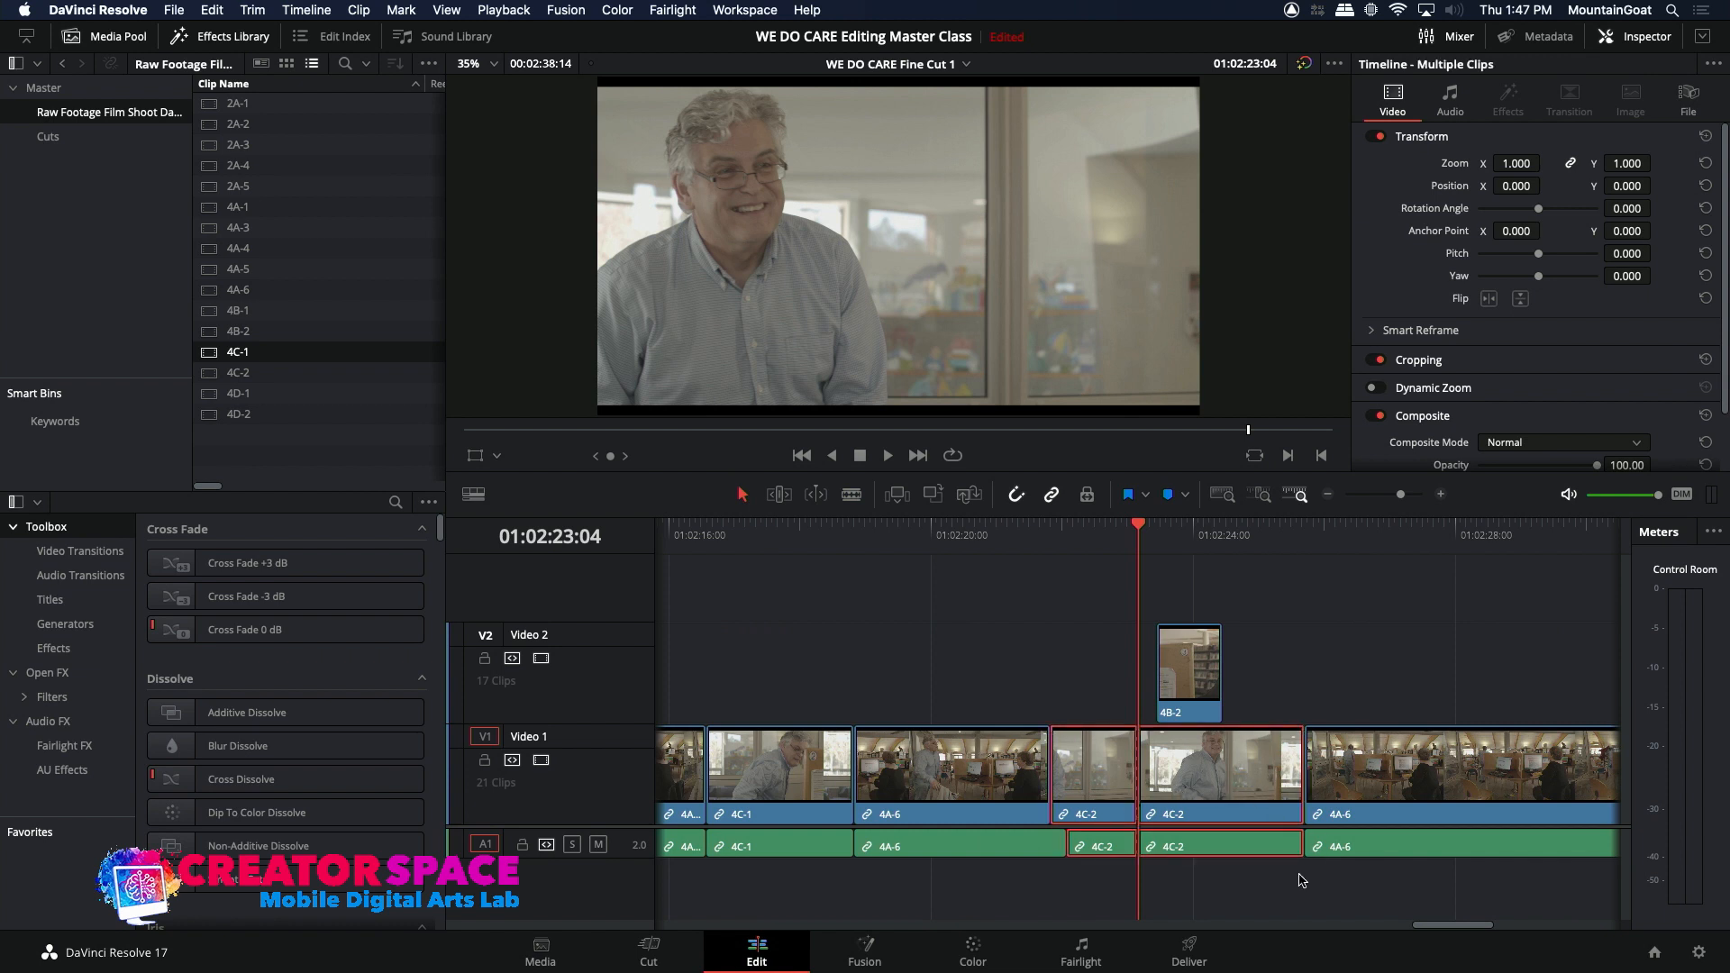
super+click(1334, 788)
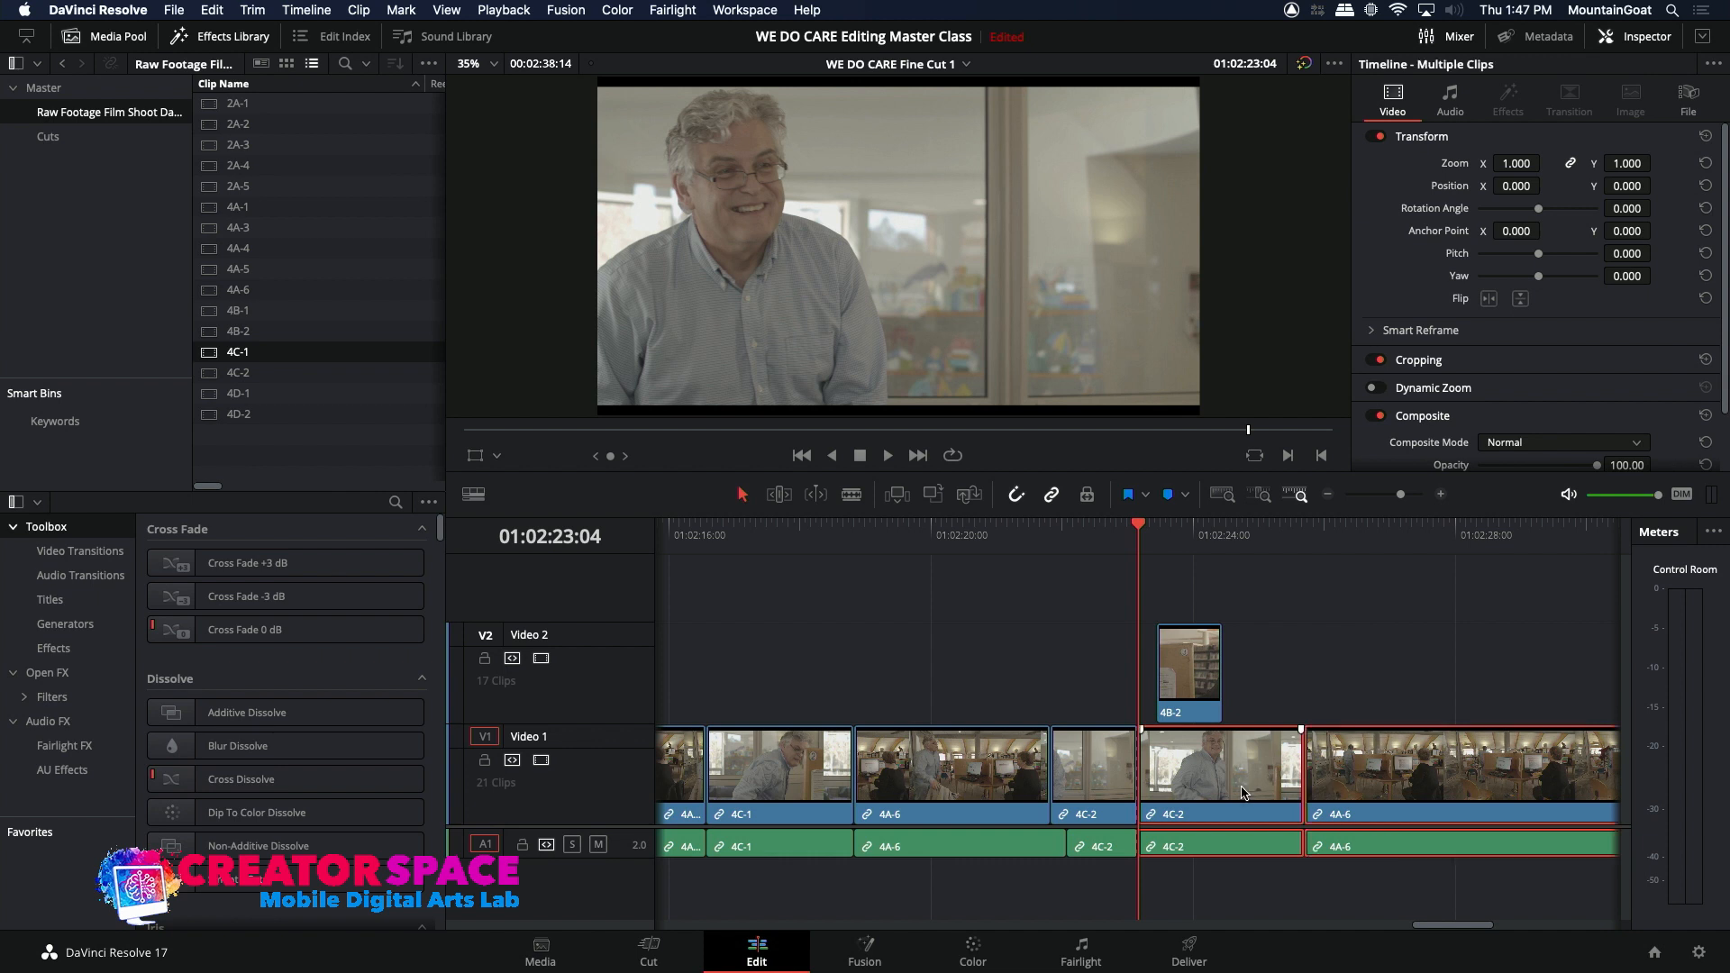
drag(1248, 797, 1287, 797)
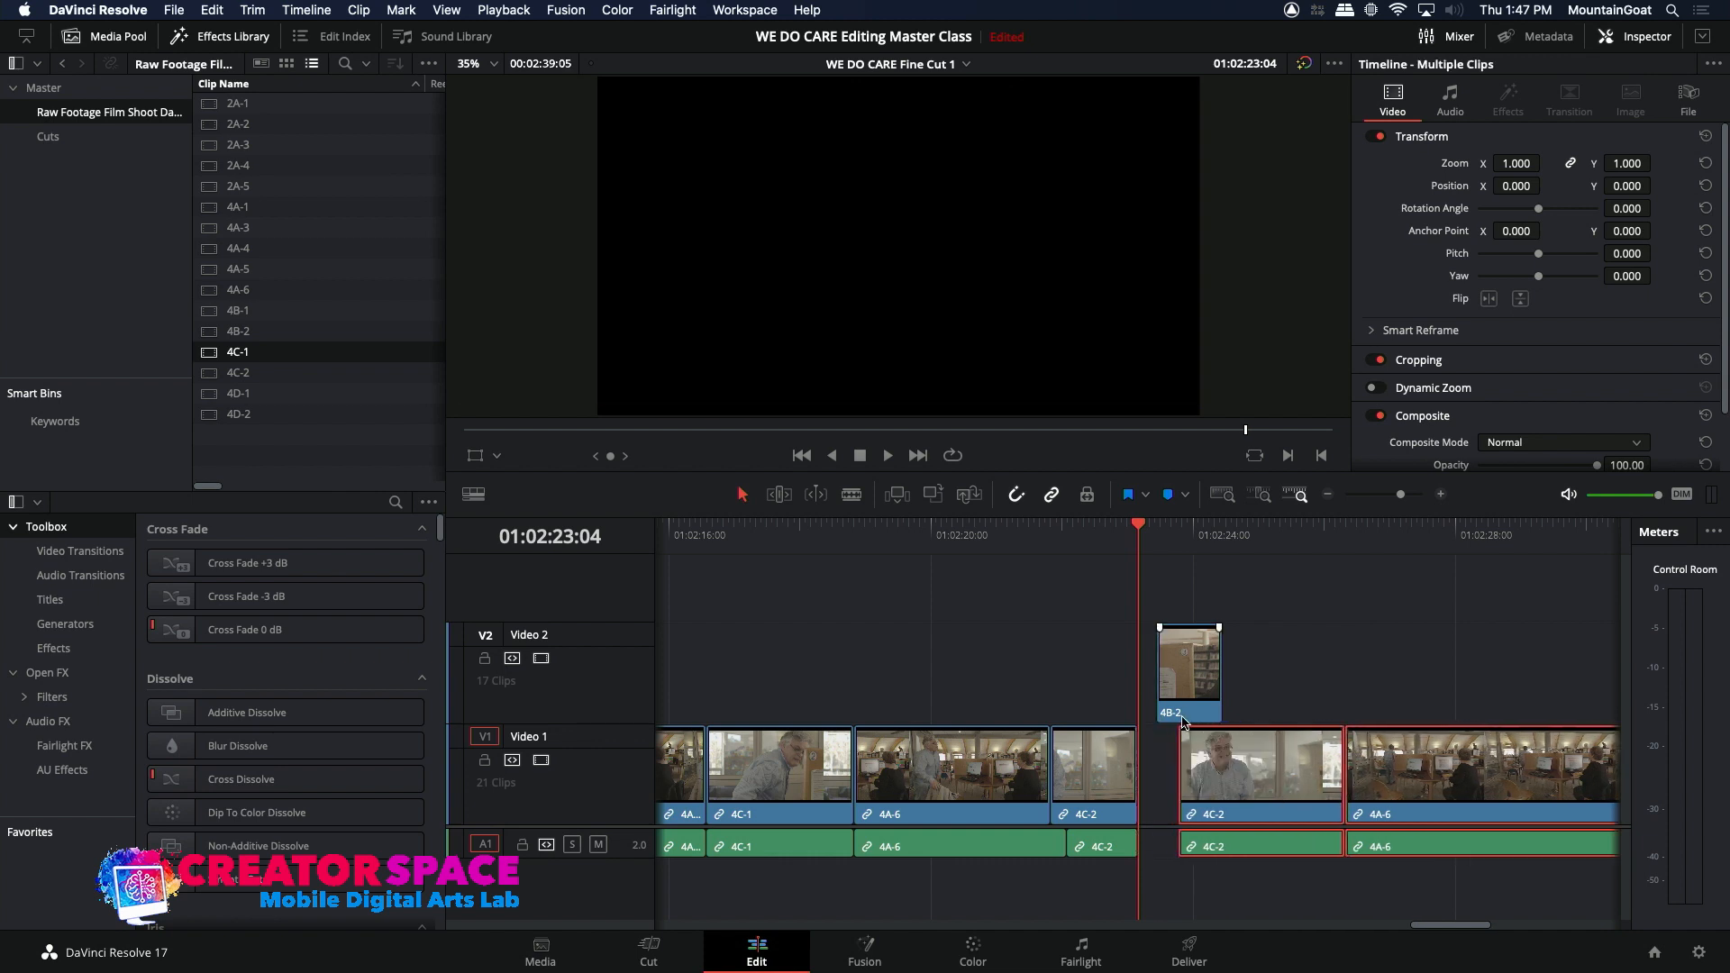
Step: Extend the start of the 4B-2 reaction clip on Video 2 back to 01:02:23:04, covering the gap, and play it
drag(1159, 688, 1131, 599)
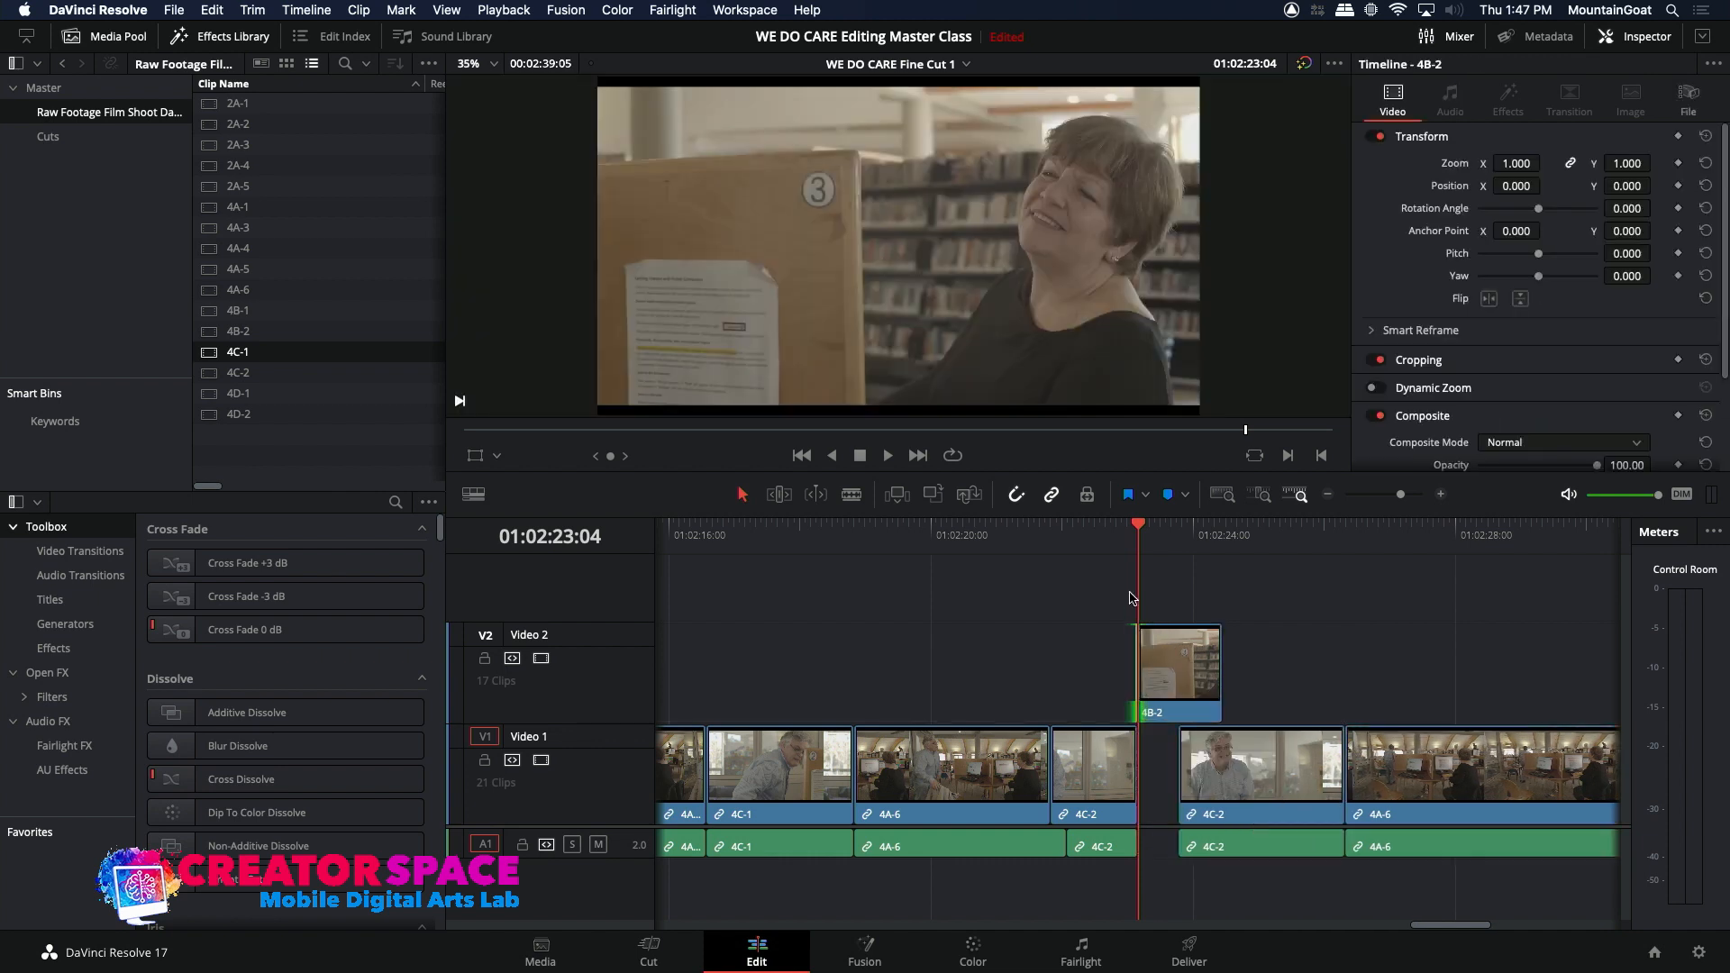
click(1111, 538)
key(space)
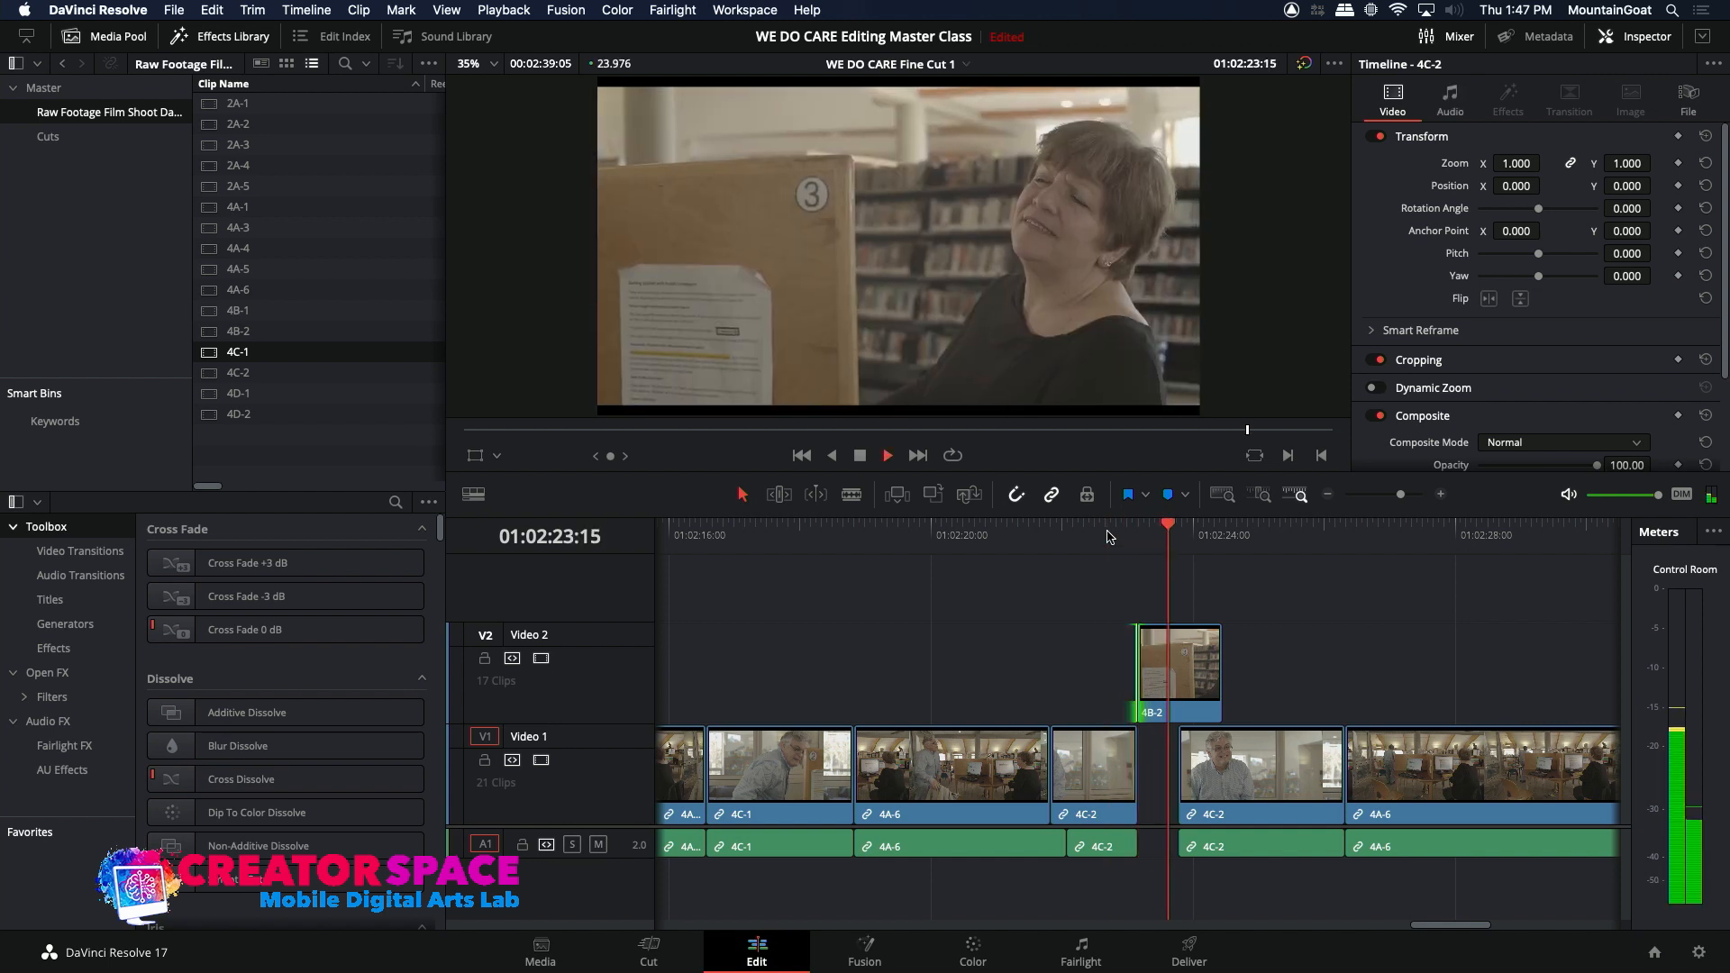
key(space)
Step: Shift the 4B-2 reaction clip on Video 2 about 15 frames later, extend its start back to 01:02:23:04, and play it
mouse_move(1167, 672)
mouse_down()
mouse_move(1211, 672)
mouse_move(1137, 667)
mouse_up()
click(1117, 536)
key(space)
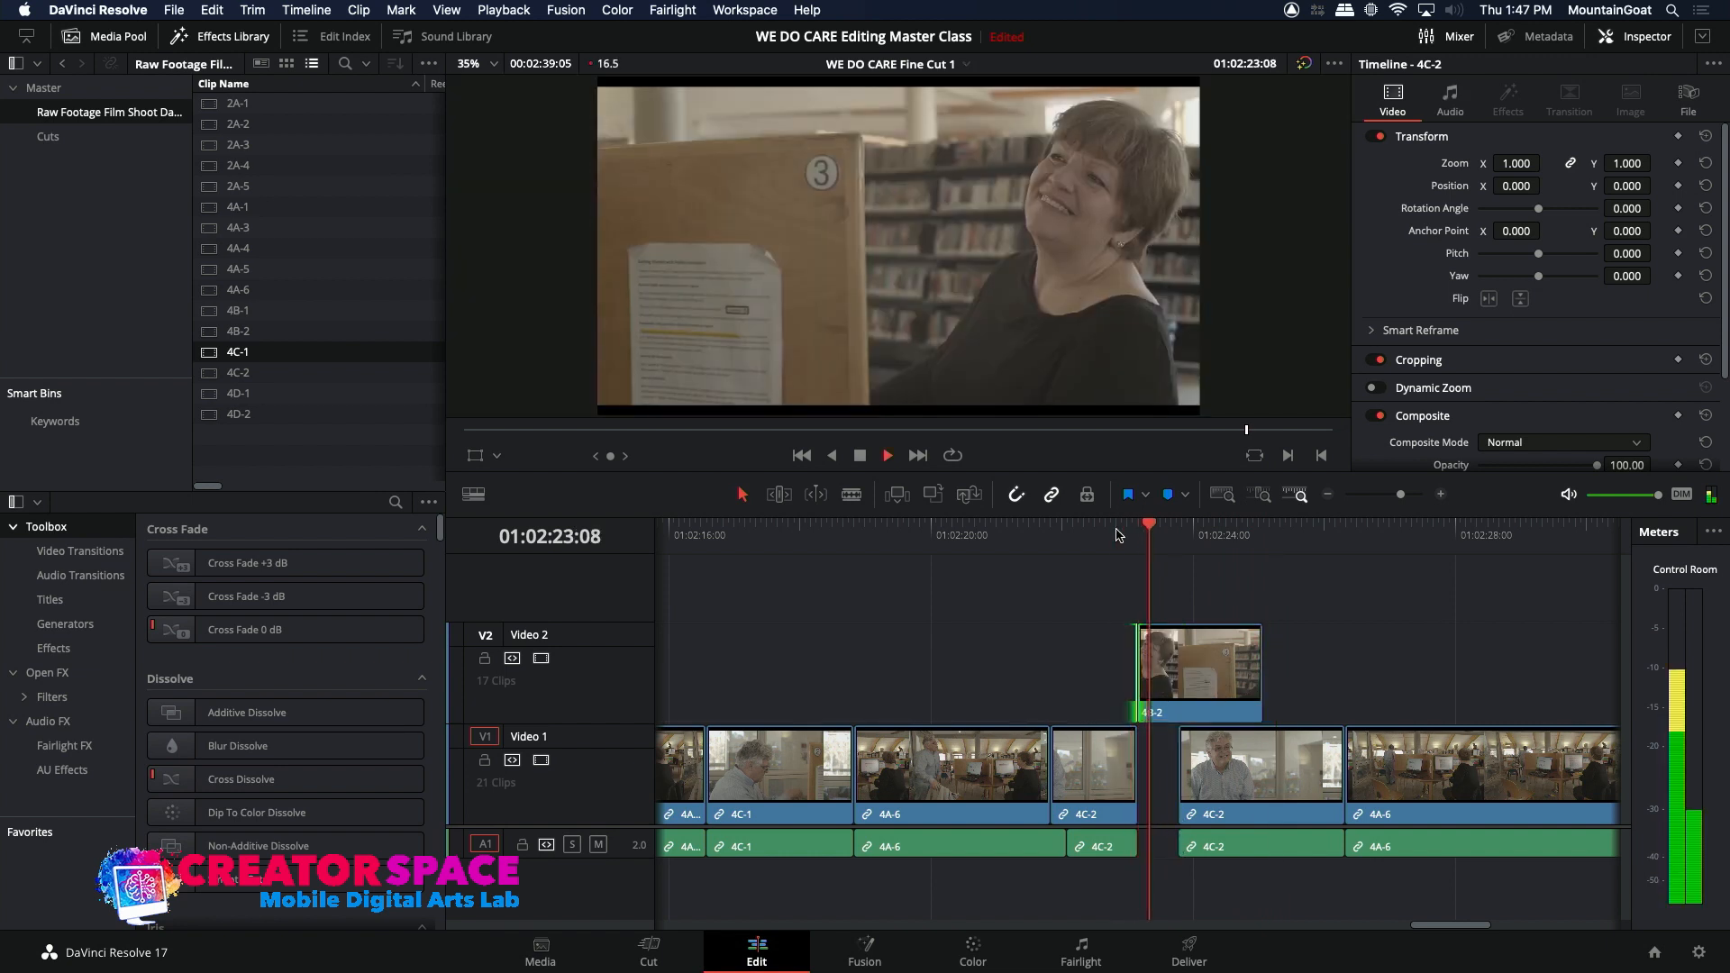
key(space)
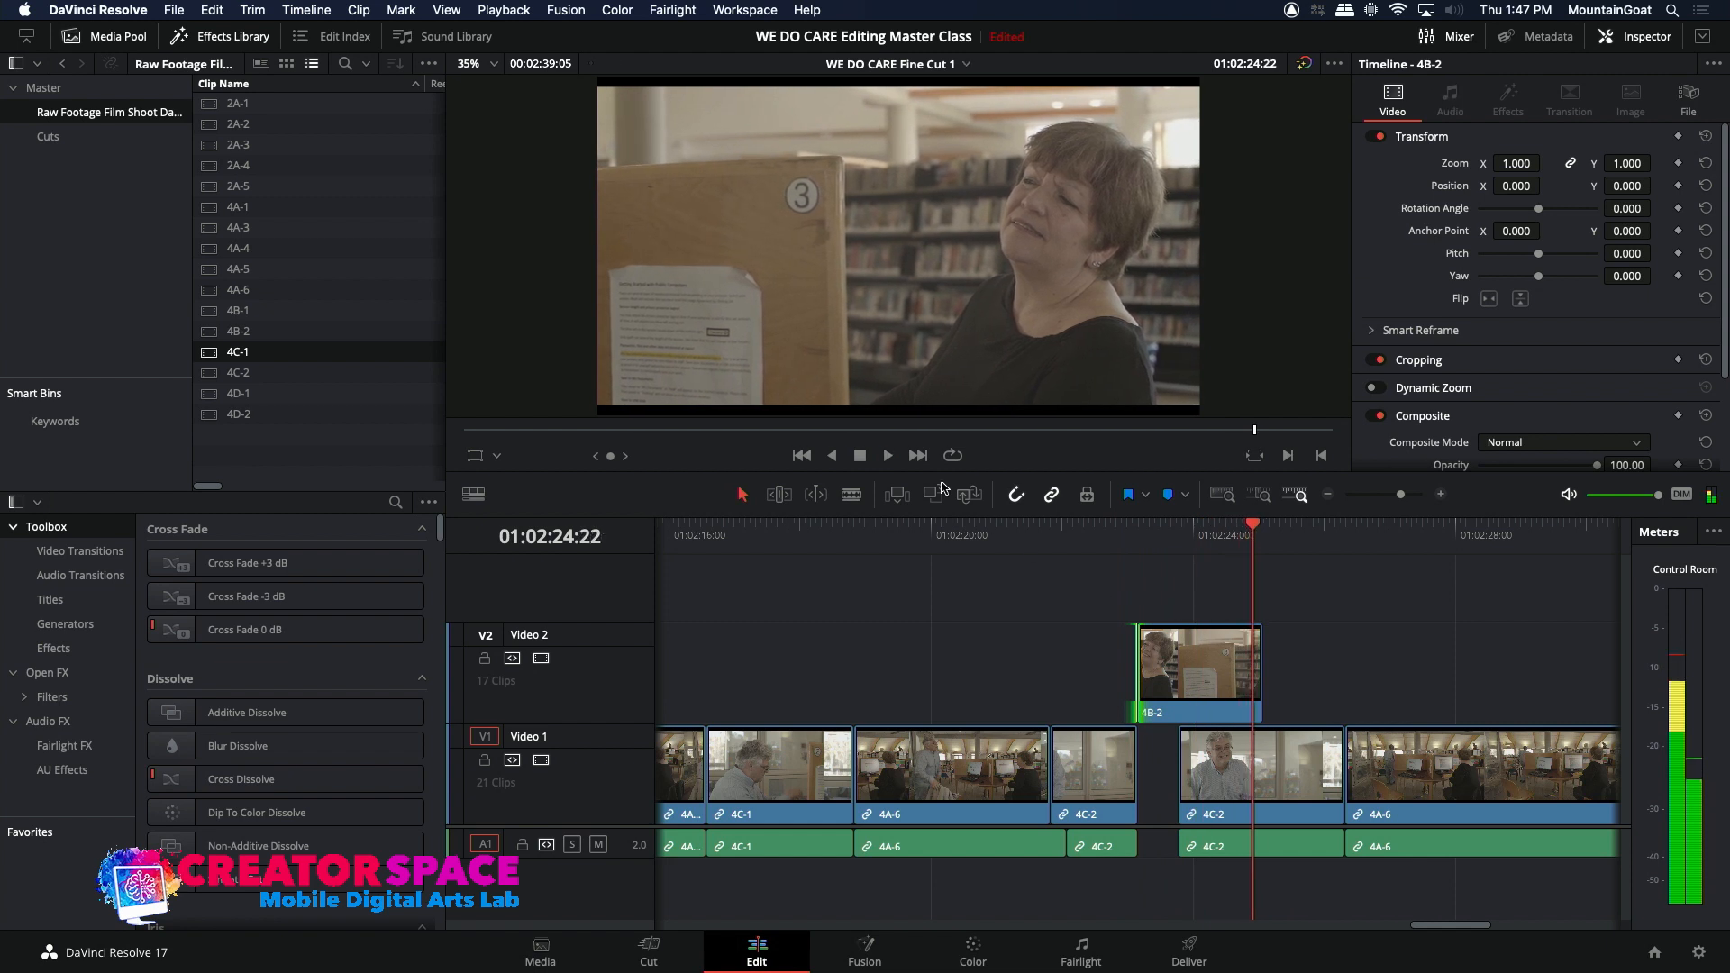
Step: Open raw clip 4B-1, play through its smiling reactions, and mark the one around 23:35:40:00 as the range to use
click(222, 312)
drag(1107, 433, 1199, 440)
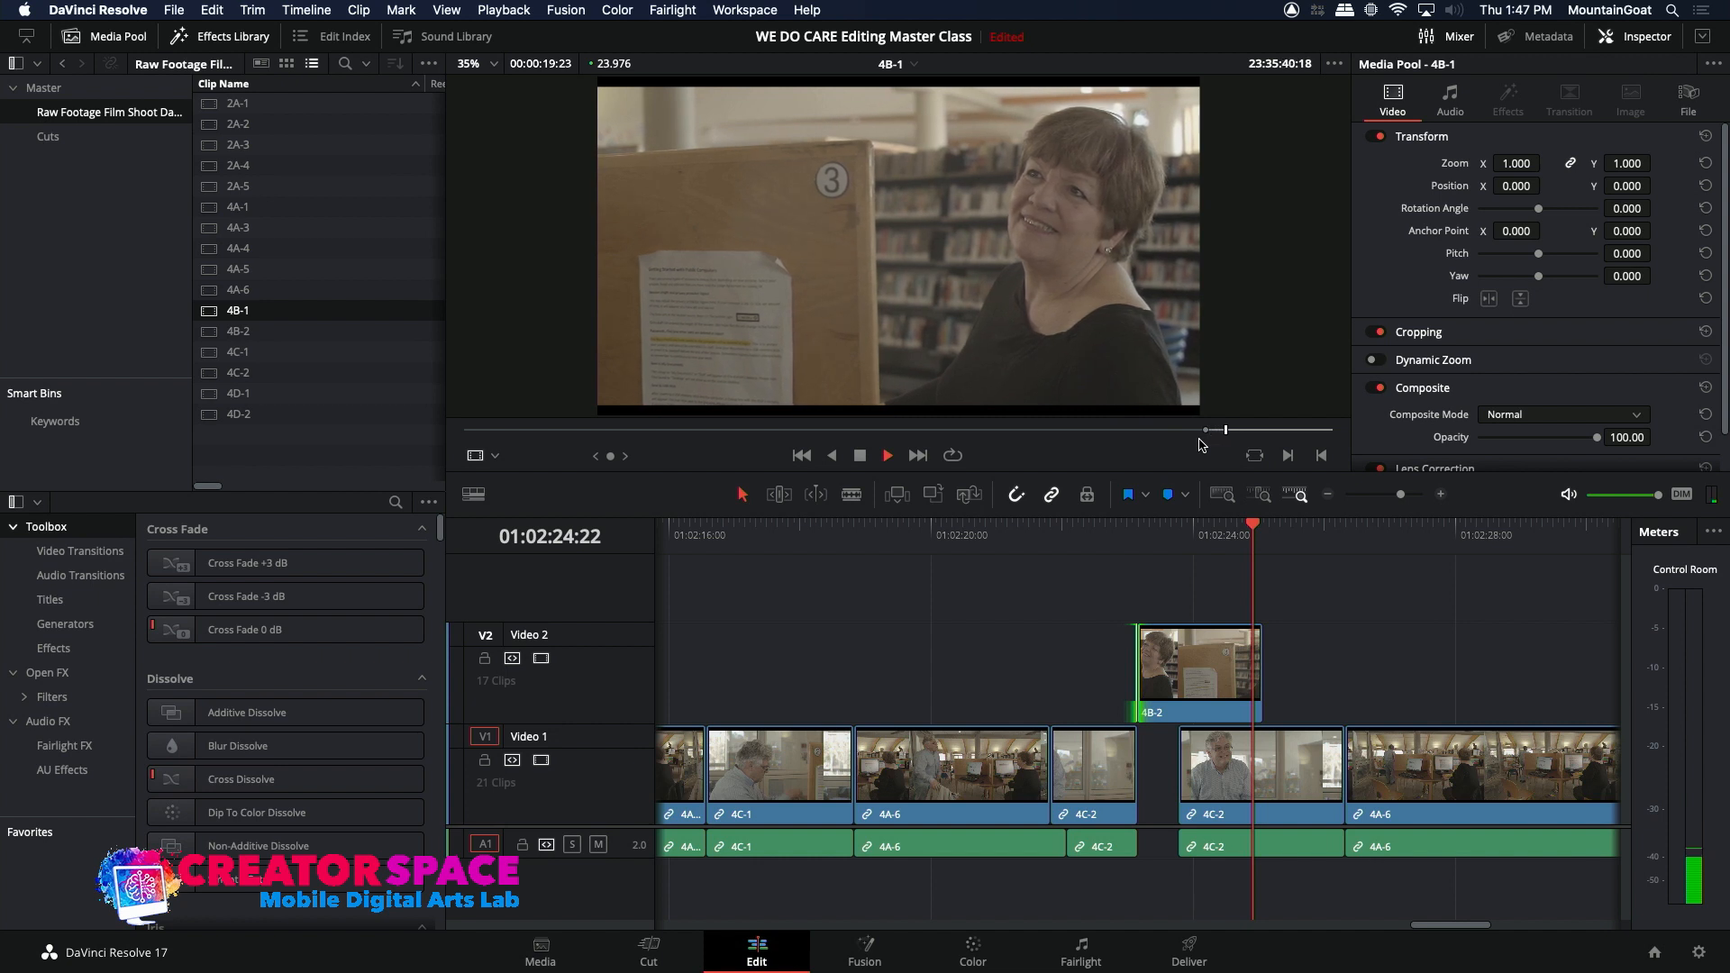
drag(1249, 432, 1245, 436)
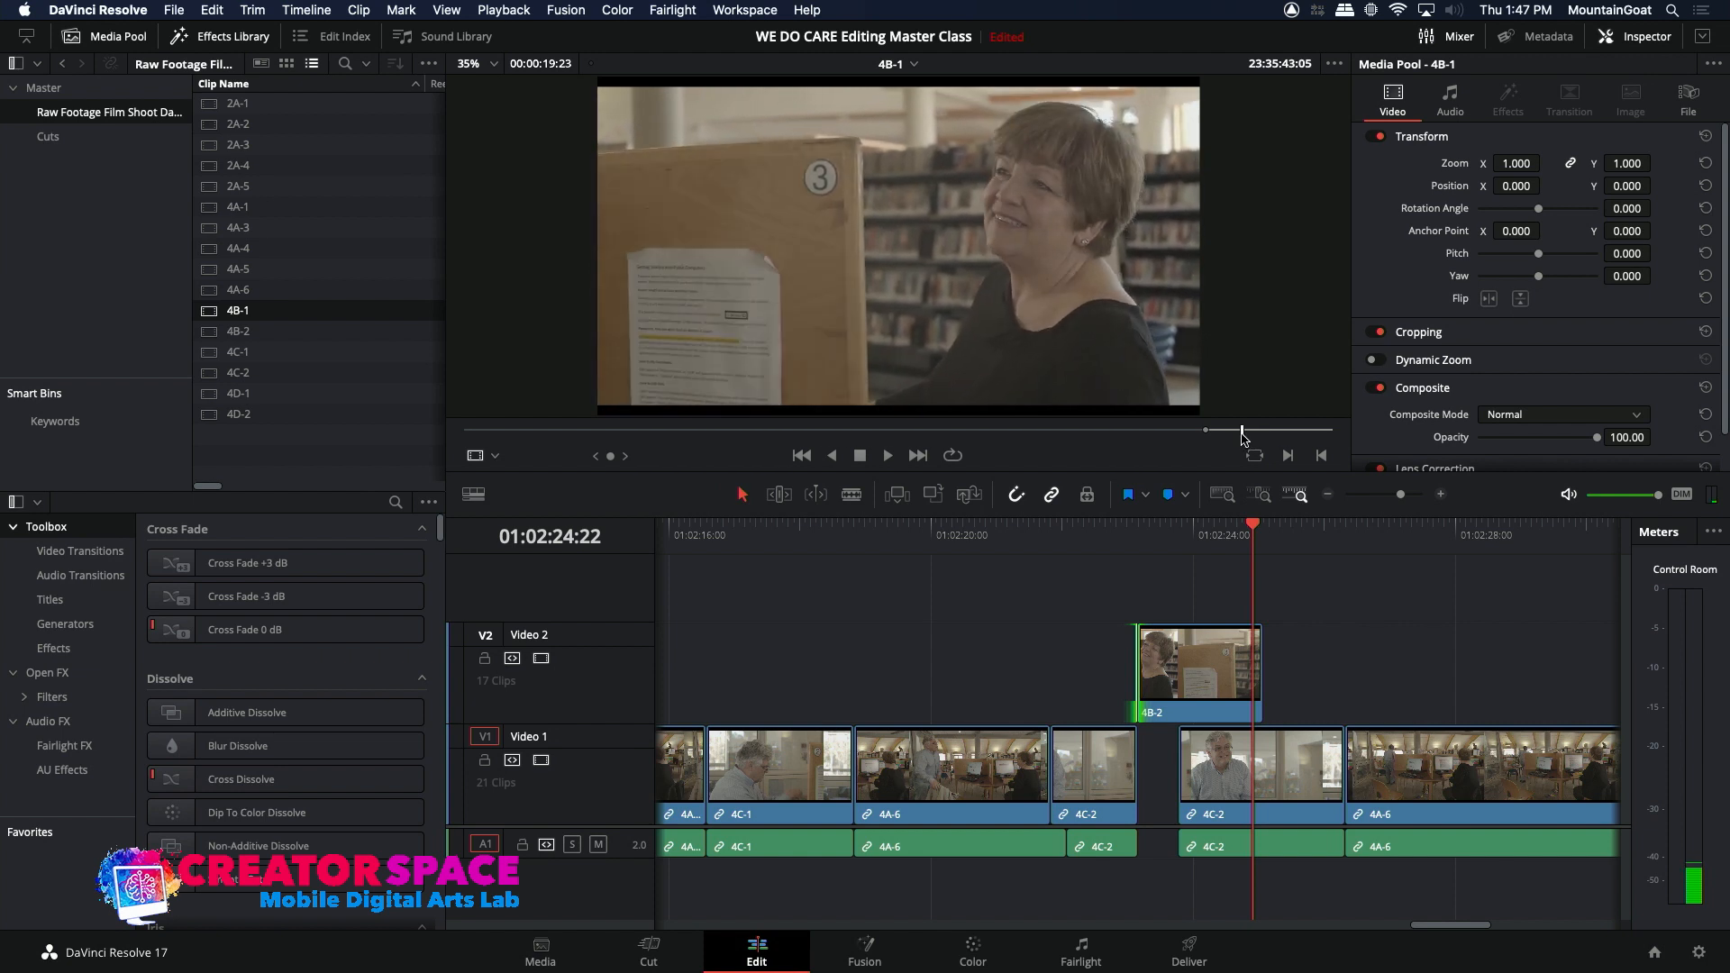
key(space)
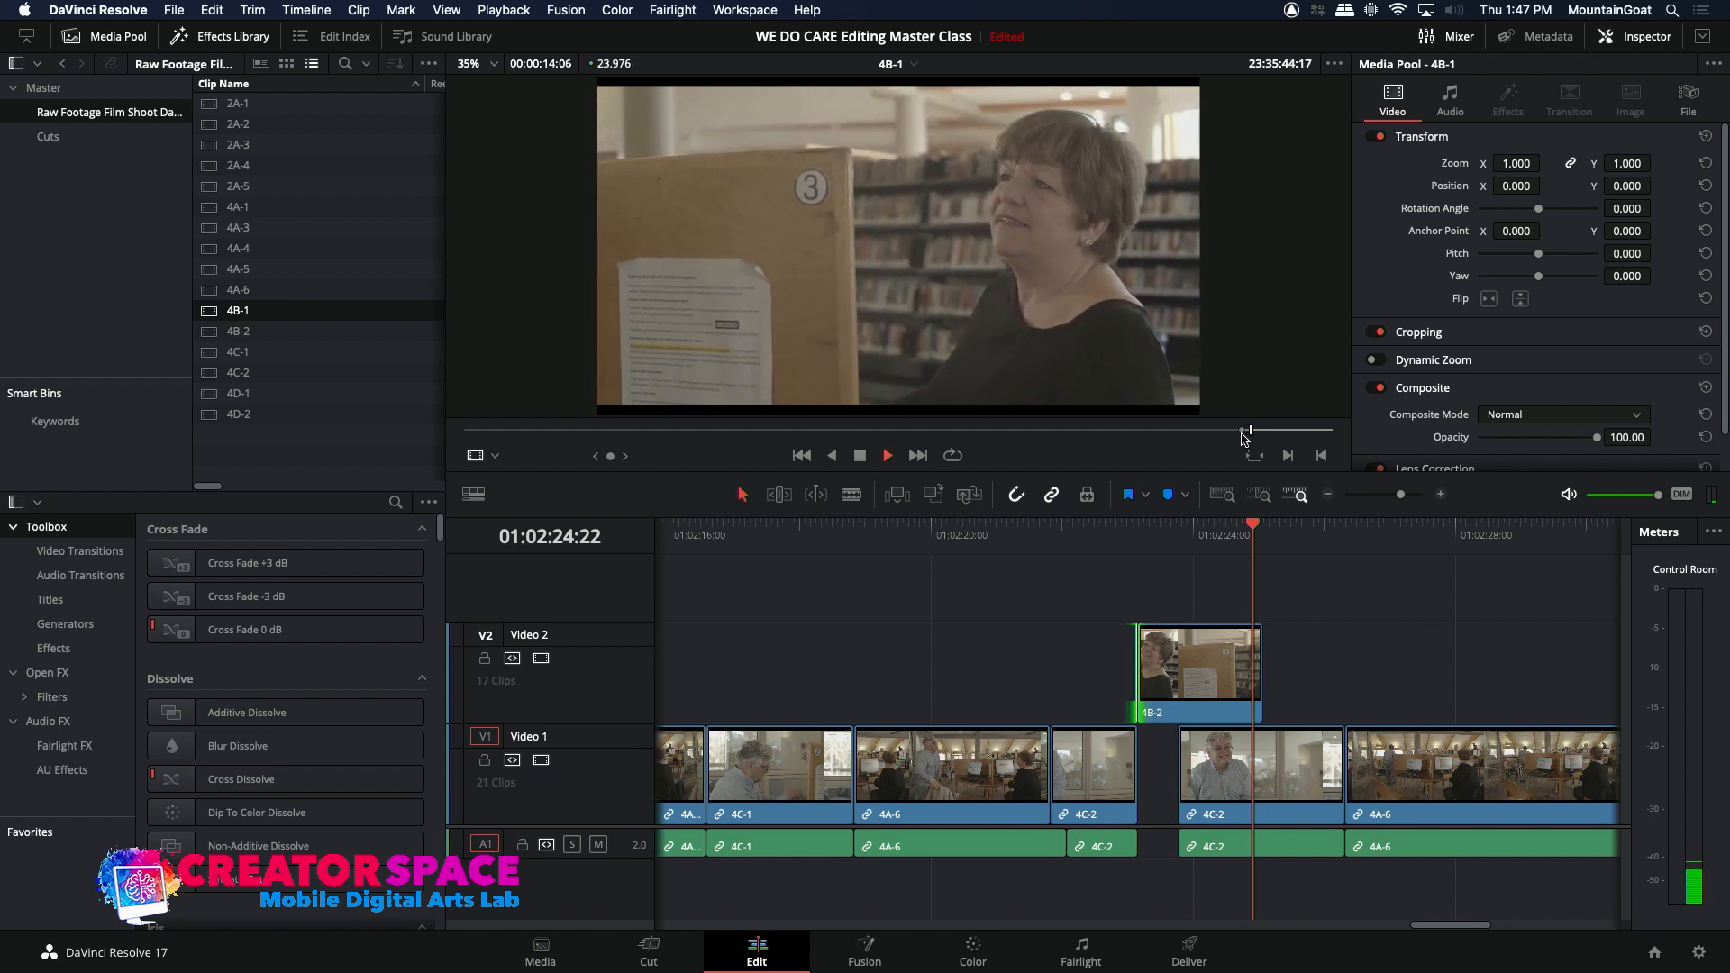
key(space)
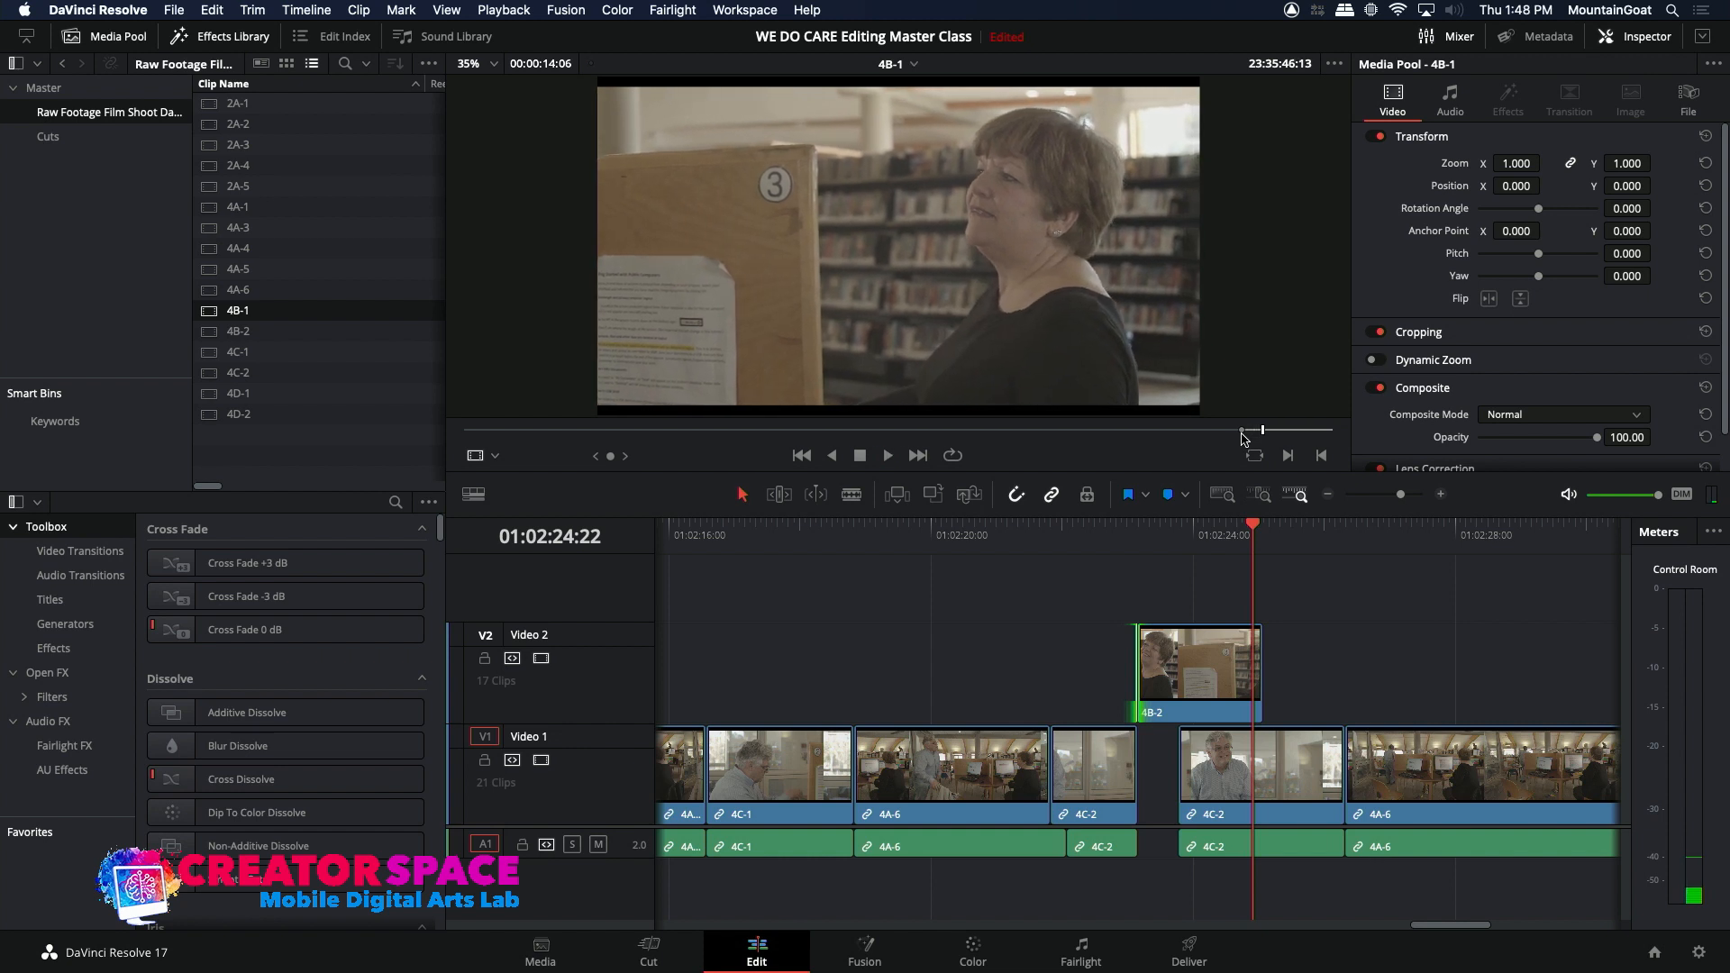
drag(1209, 434, 1195, 434)
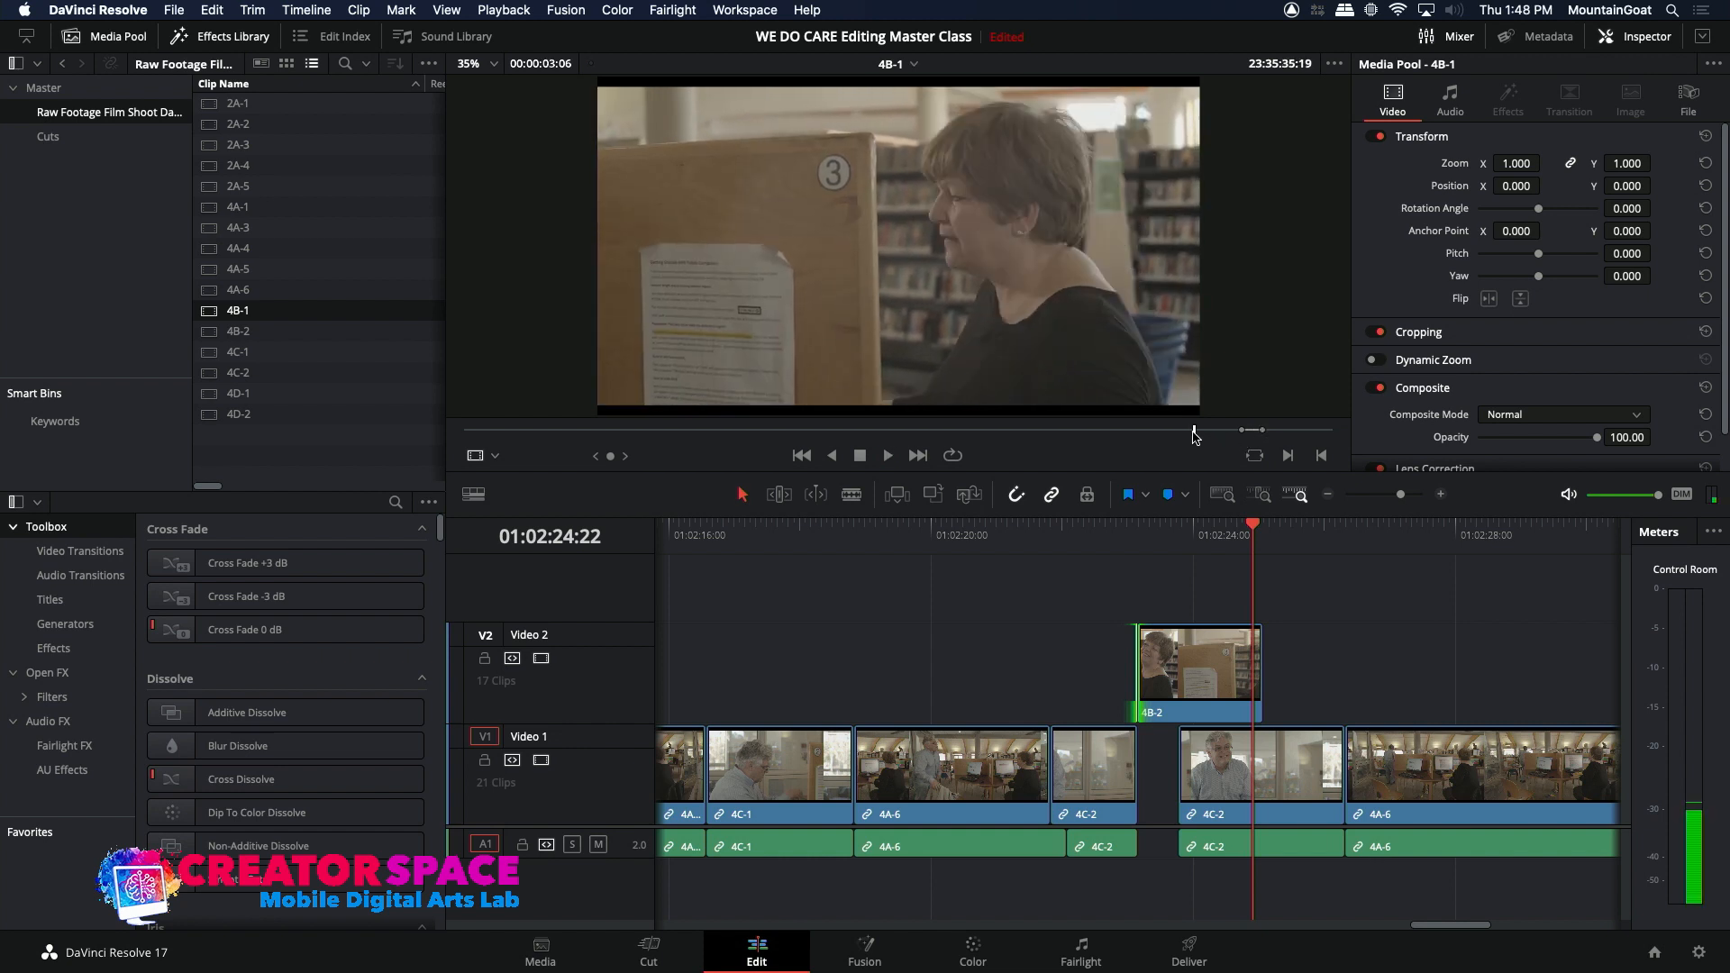
key(space)
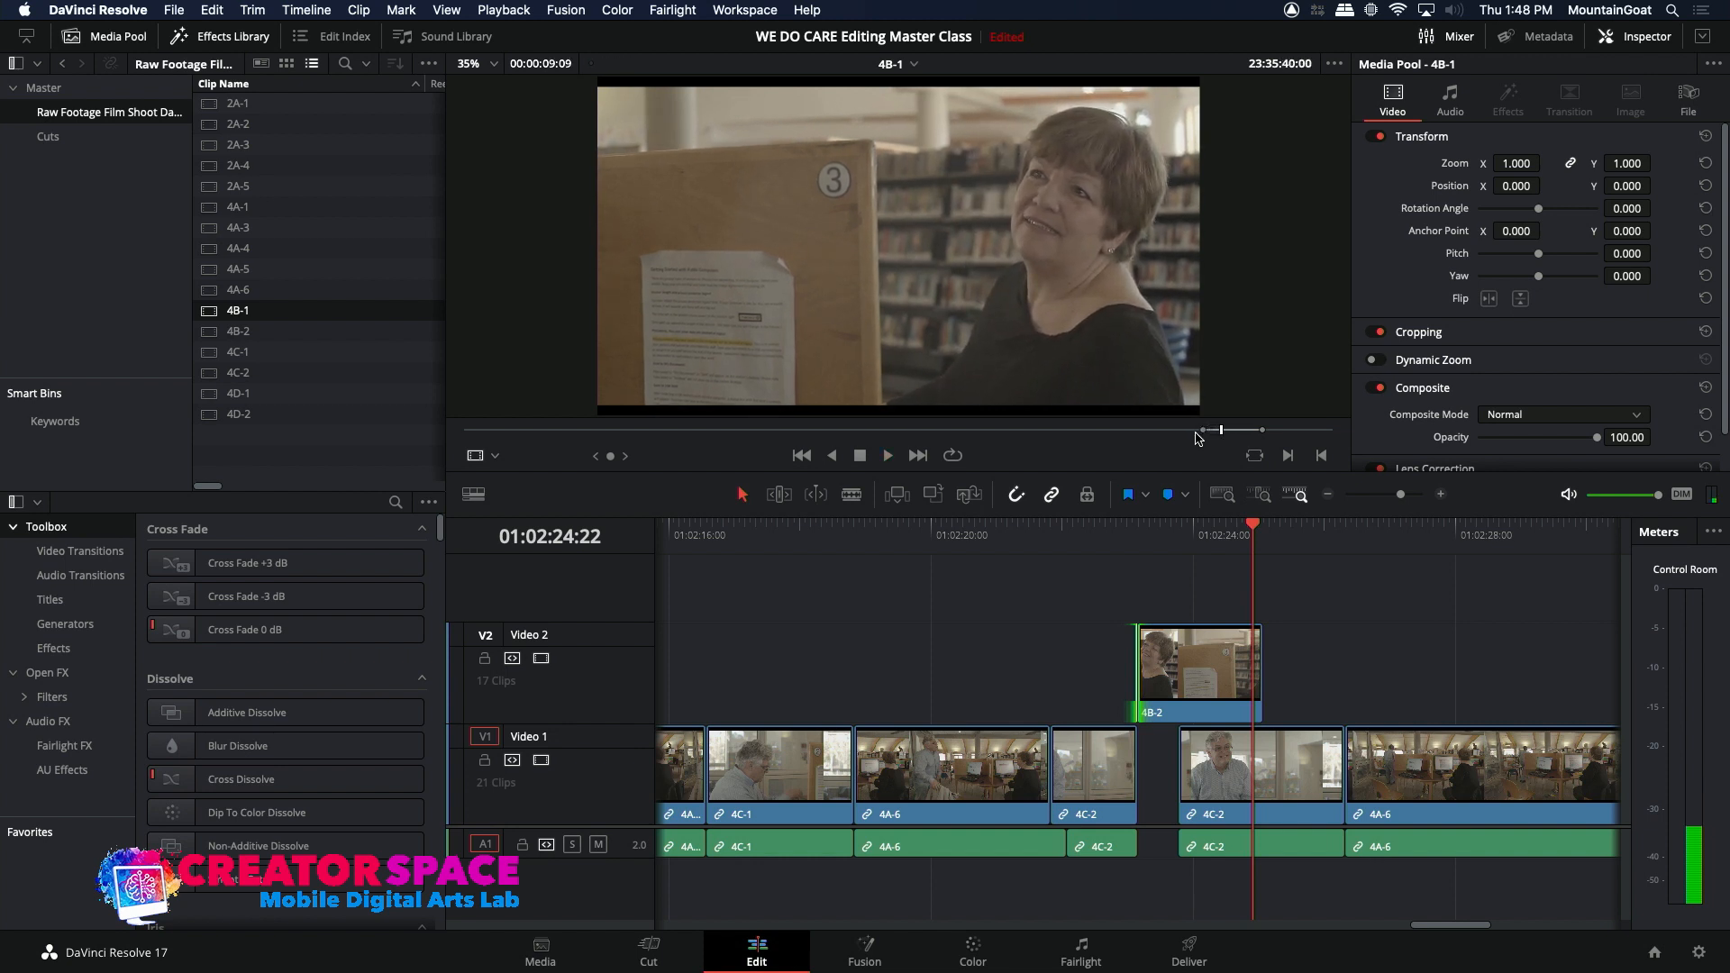
Step: Overwrite the 4B-2 reaction on Video 2 with the marked 4B-1 range at 01:02:23:04 and play the result
click(1140, 532)
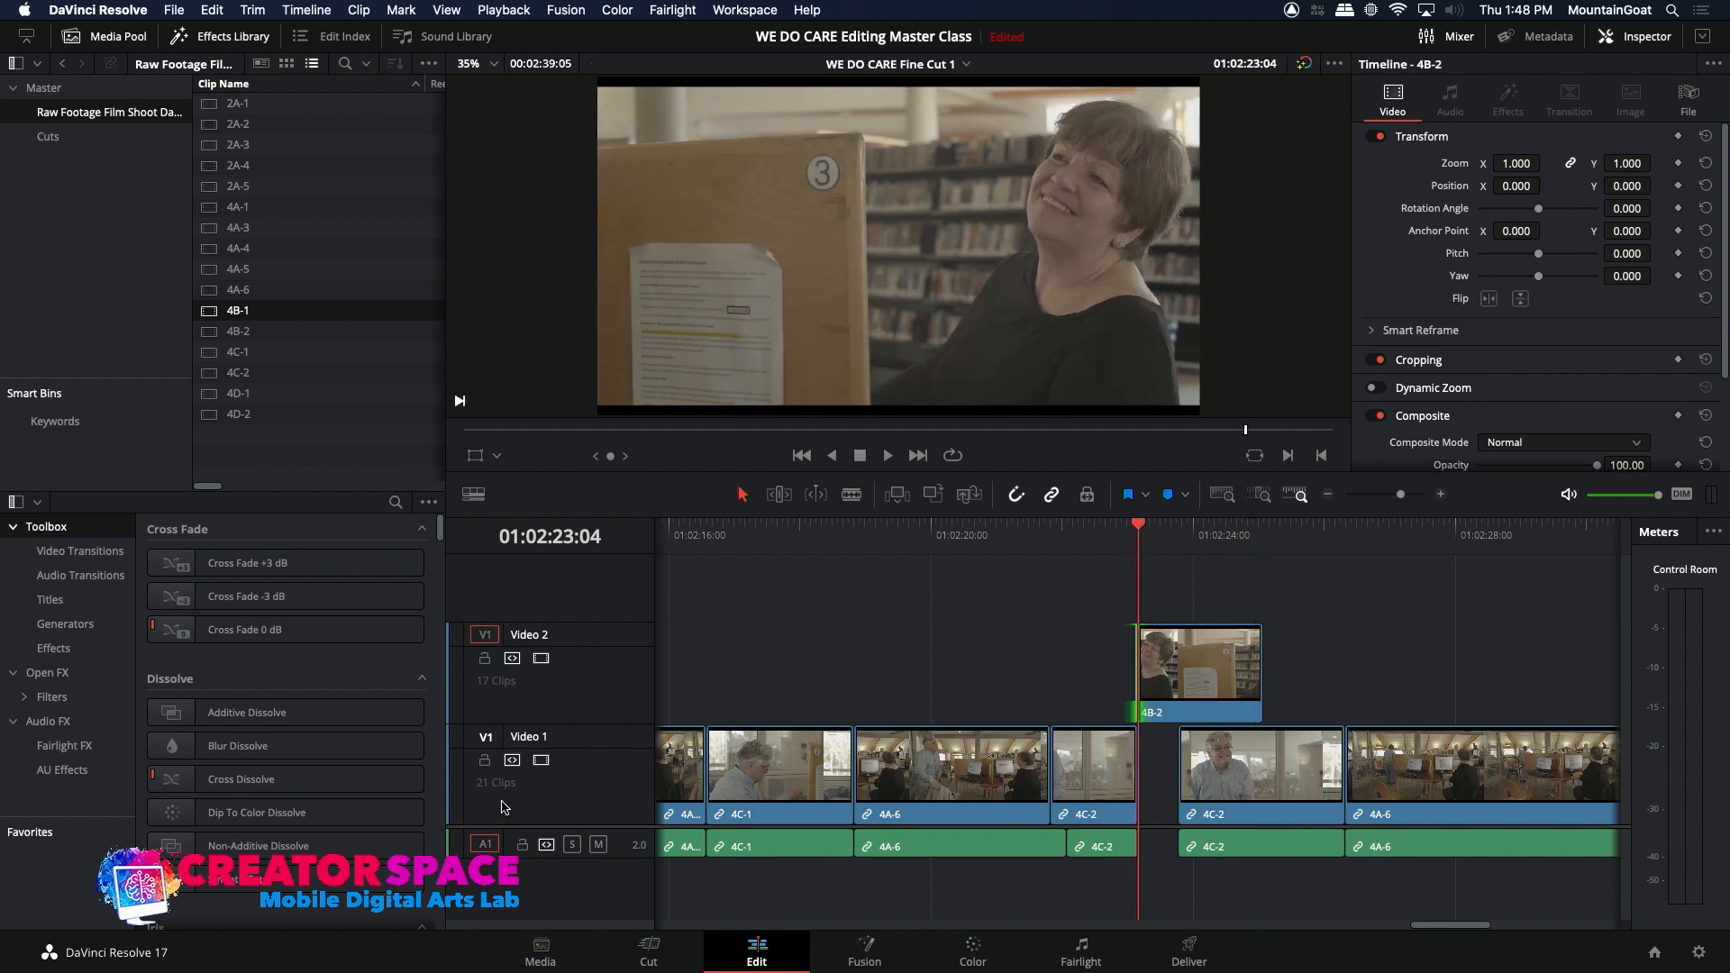
click(933, 495)
click(1114, 532)
key(space)
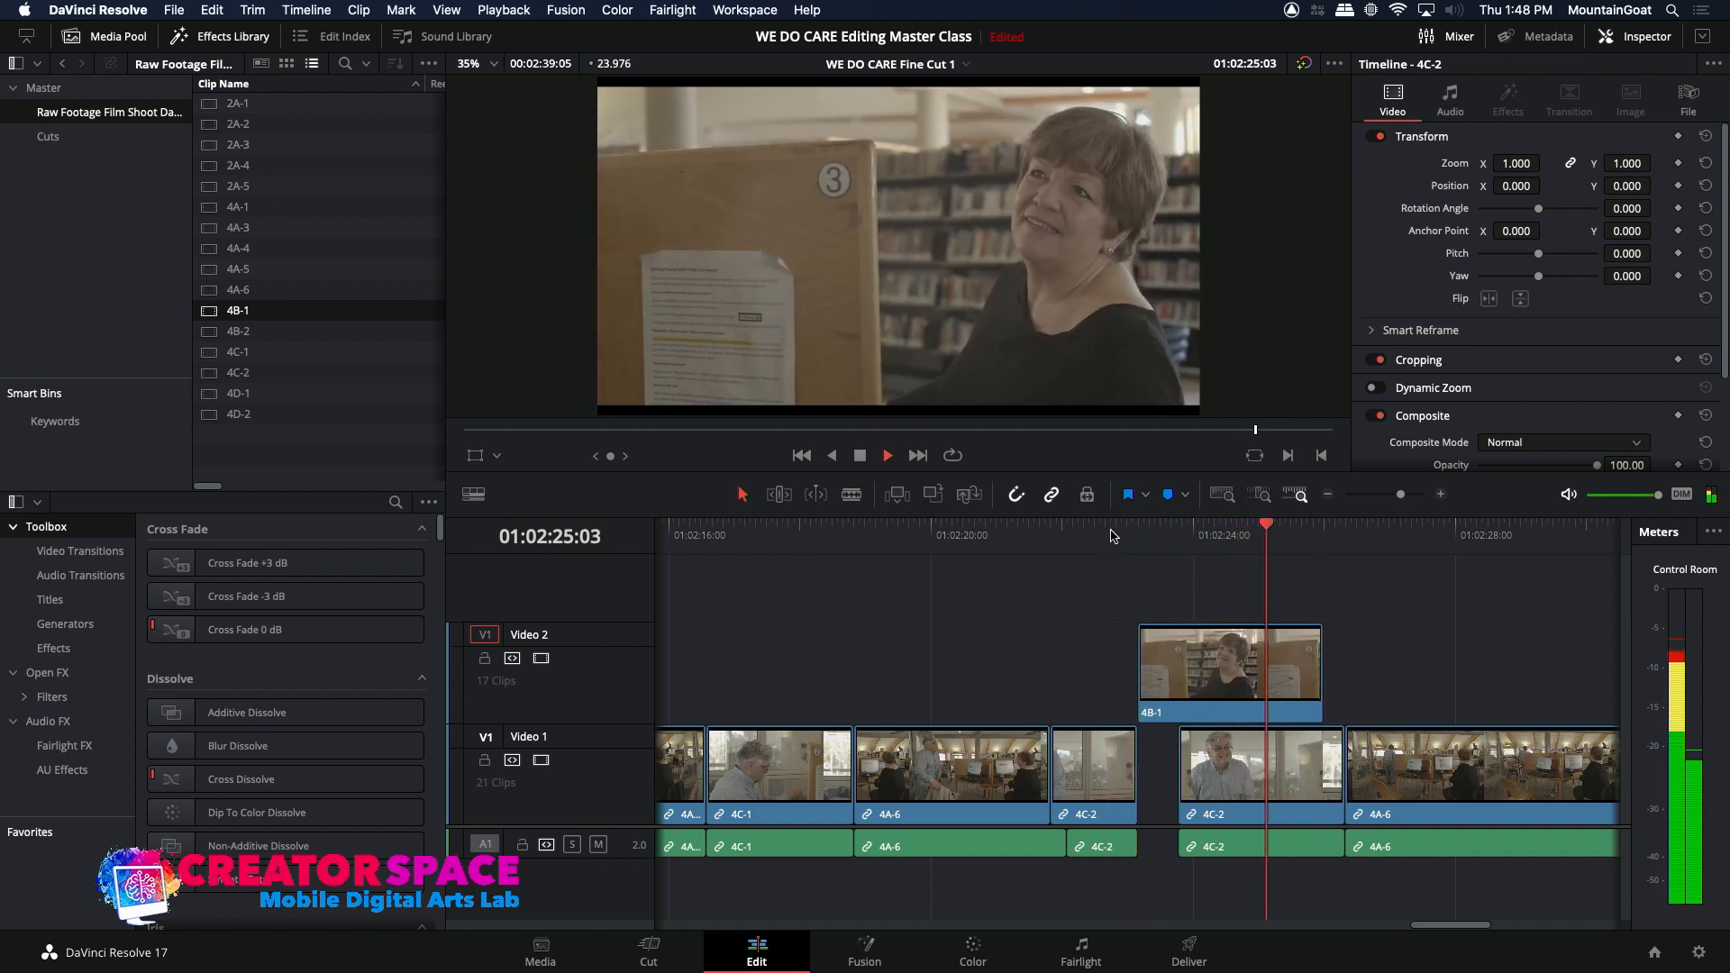
key(space)
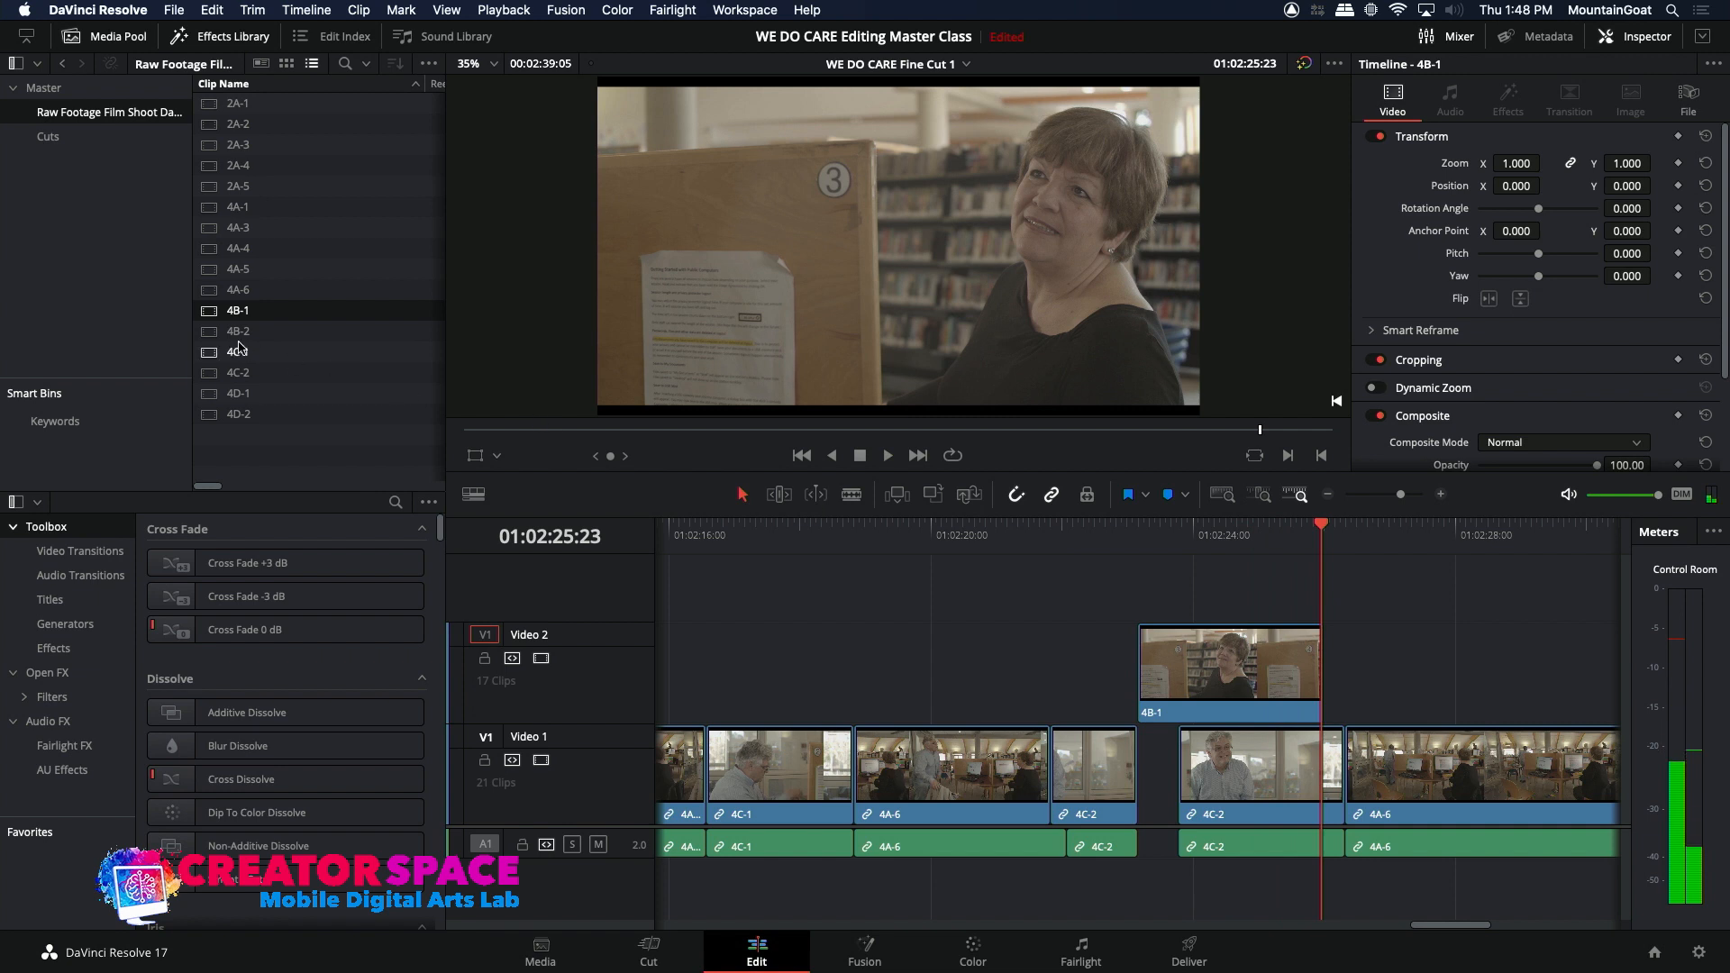
Step: Review the raw 4B-2 reaction, shorten the end of 4B-1 on Video 2 to about 01:02:24:15, and play the sequence
double_click(209, 333)
drag(1030, 434, 1192, 450)
key(space)
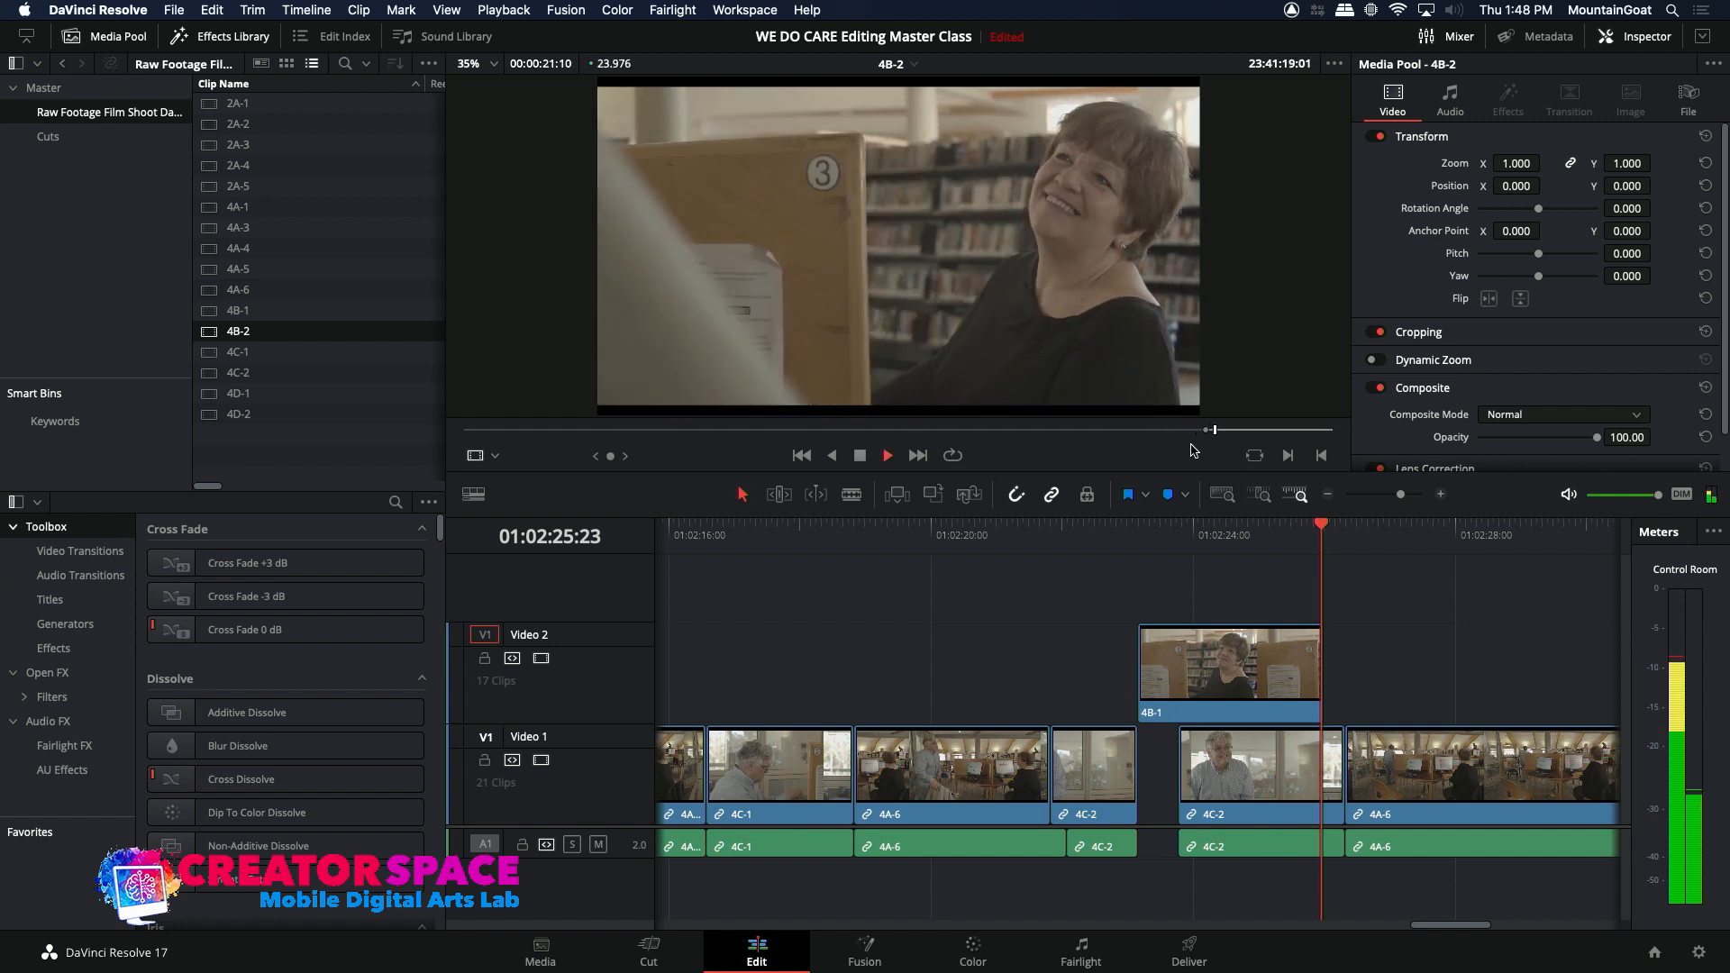
key(space)
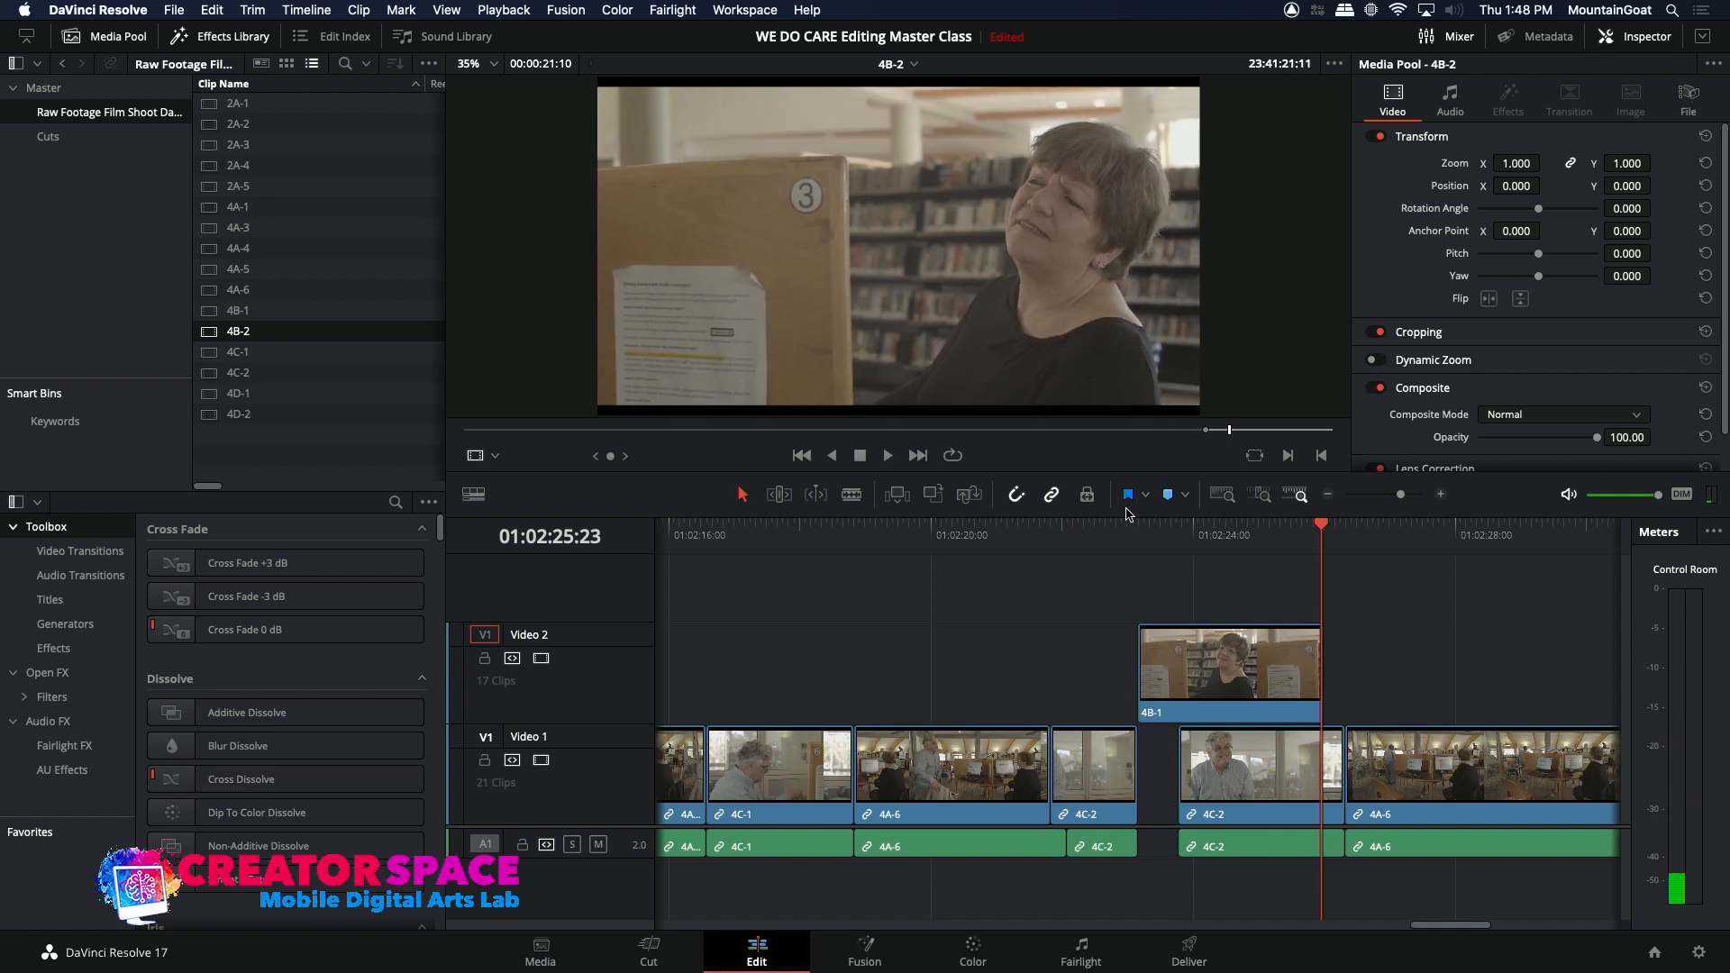
click(1109, 533)
key(space)
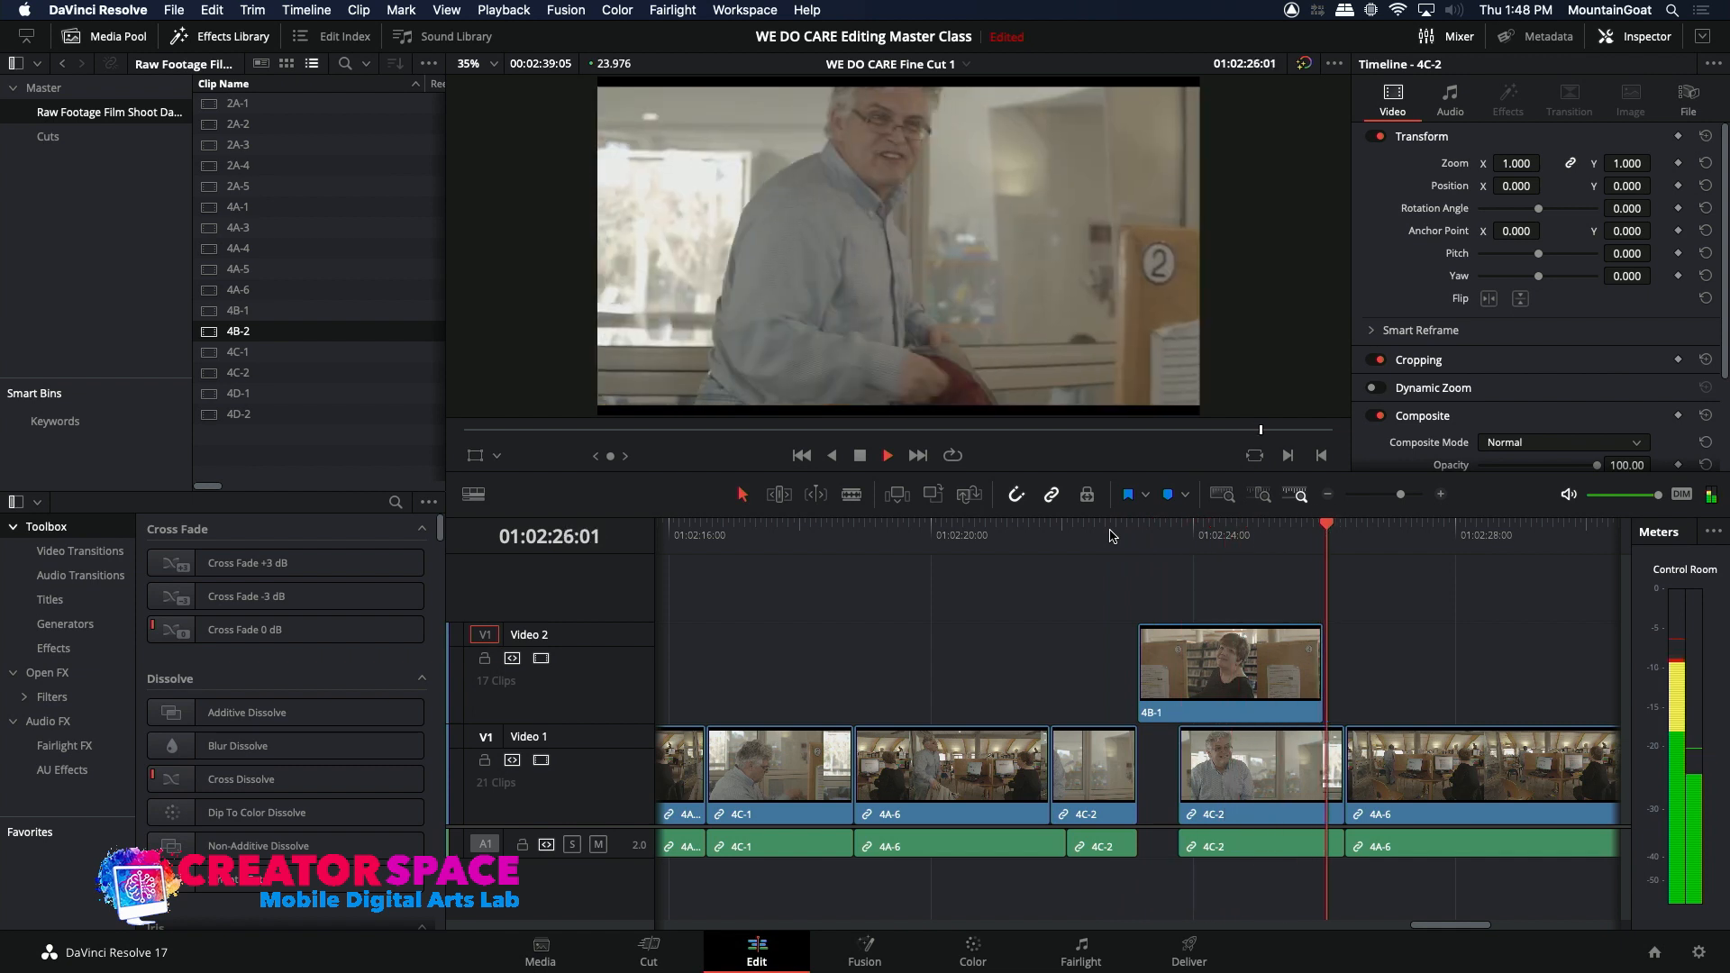
key(space)
drag(1321, 664, 1227, 668)
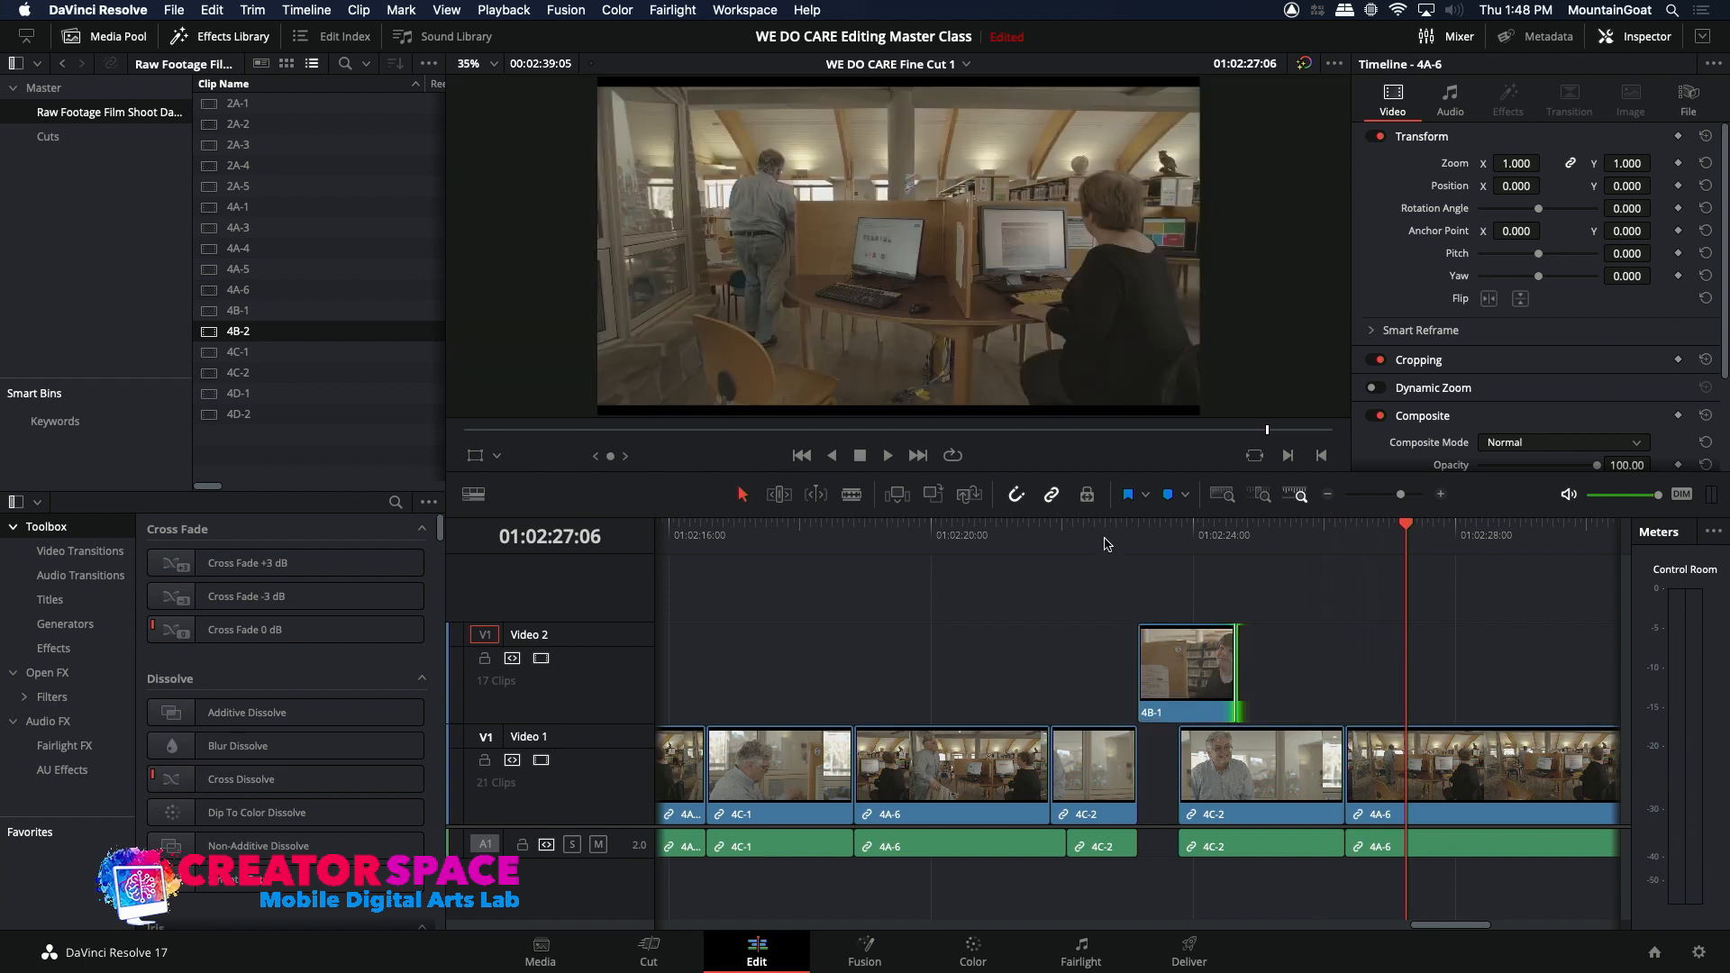
click(1107, 539)
key(space)
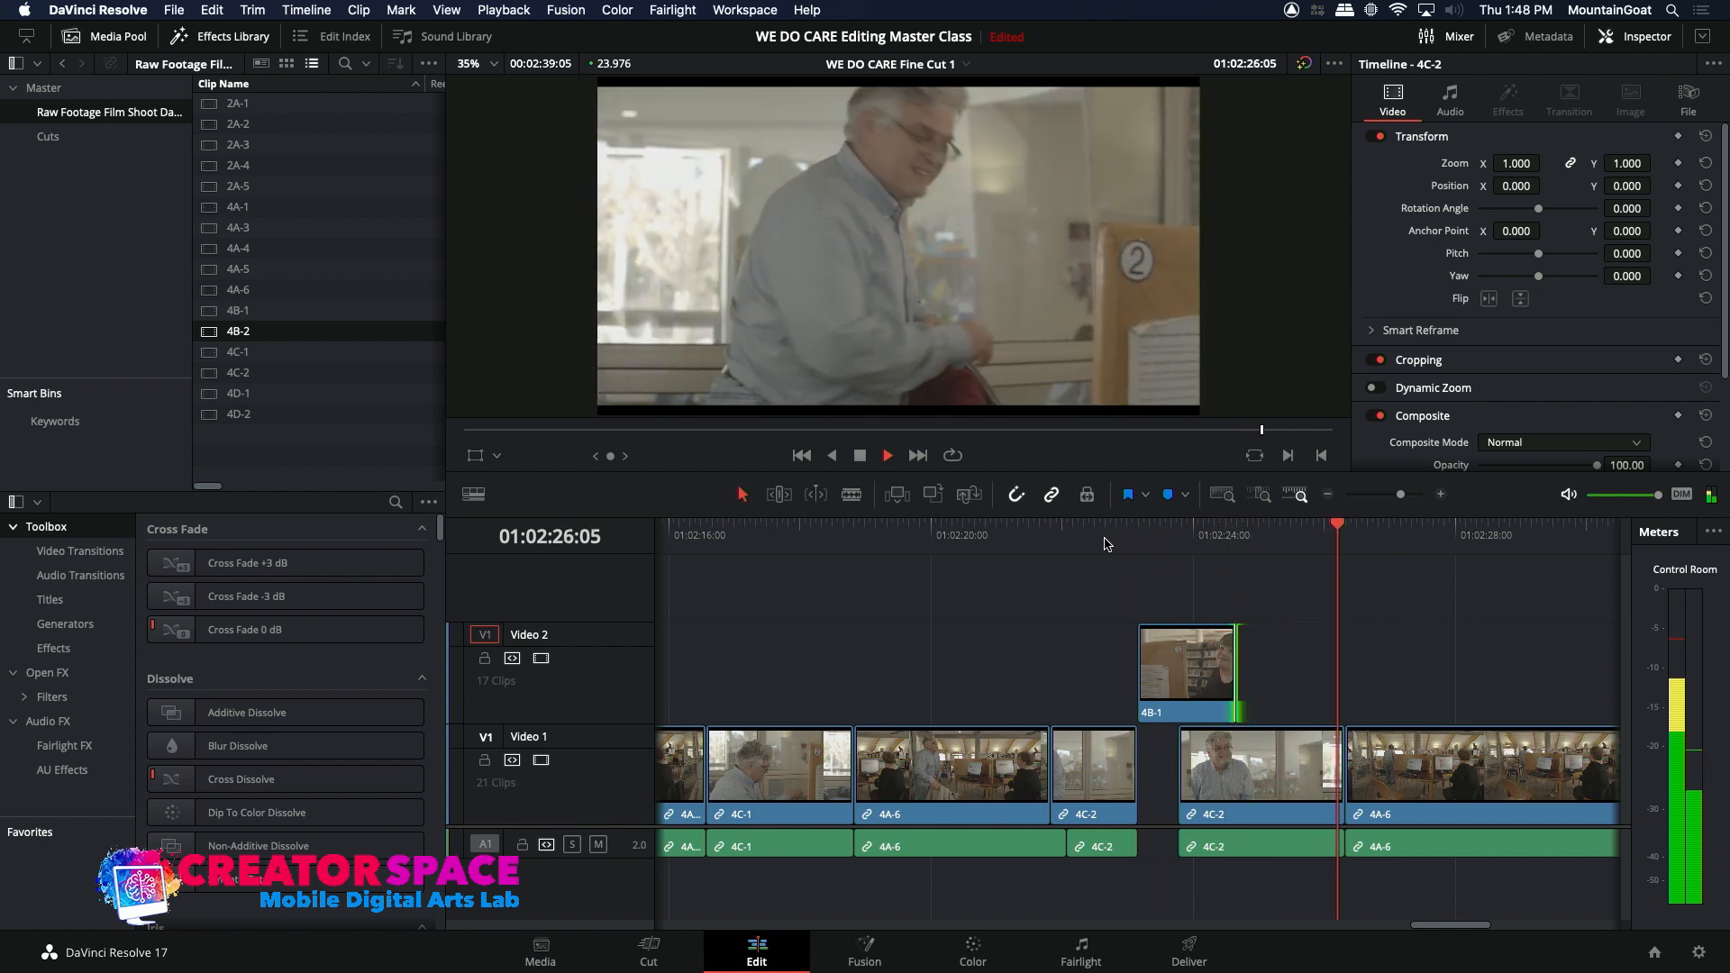
key(space)
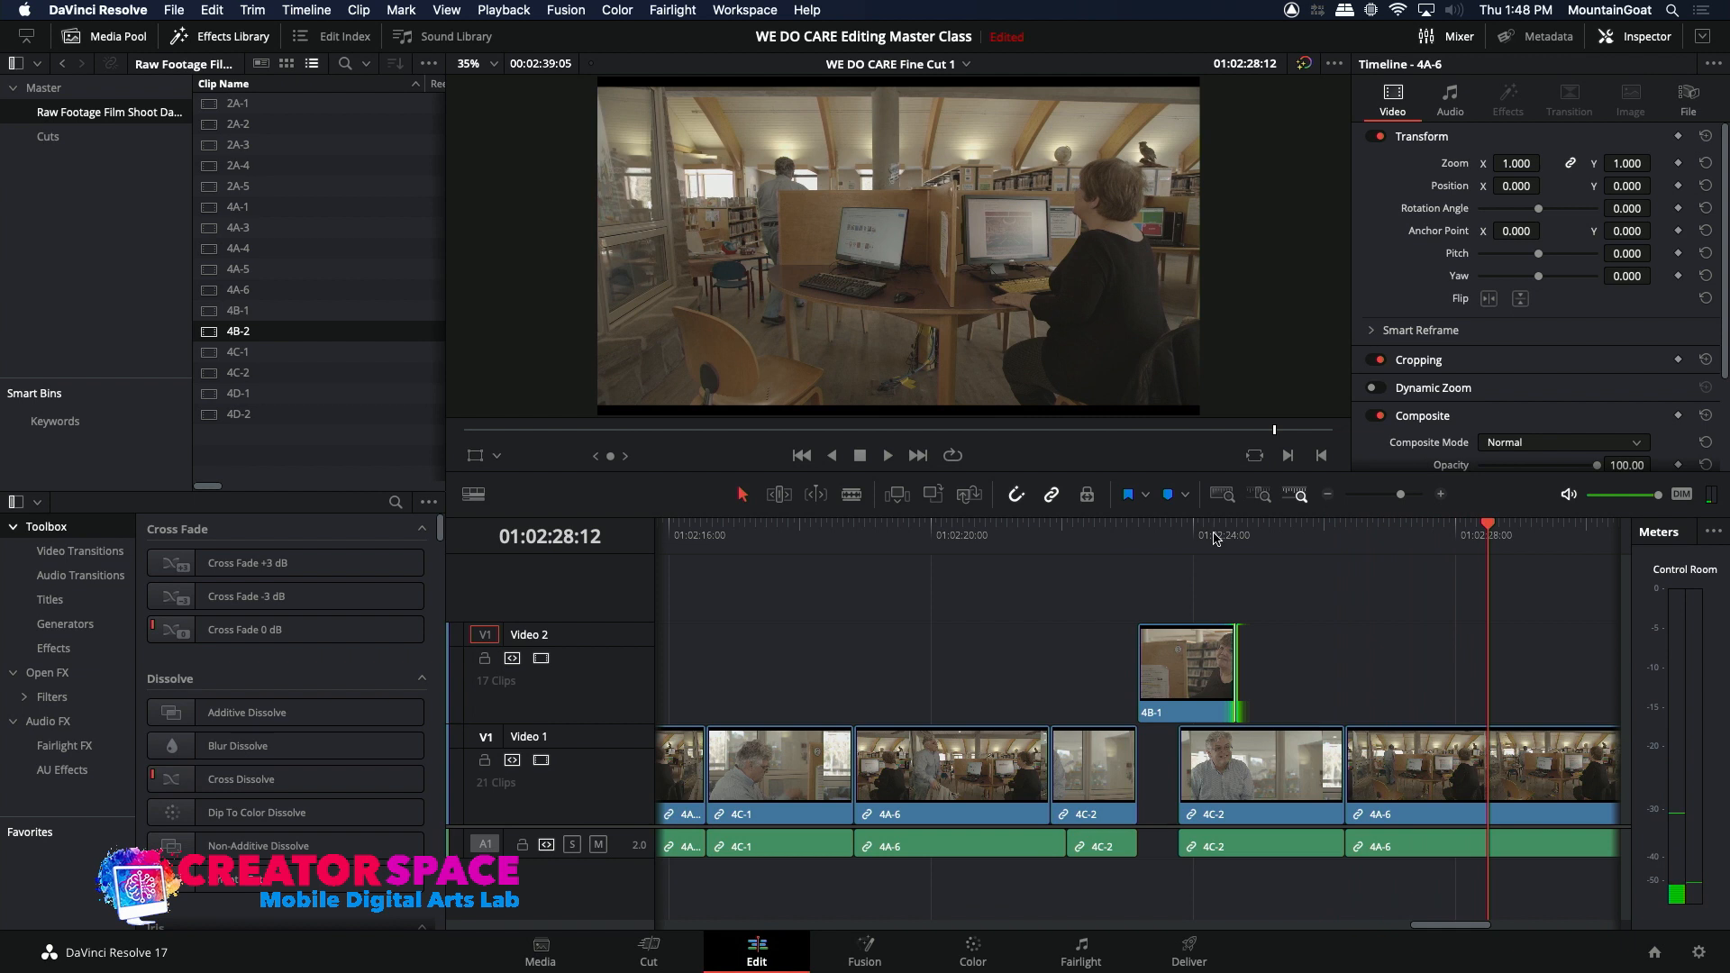
Step: Mark a raw 4B-2 reaction range ending at 23:41:23:00 and overwrite it onto Video 2 at 01:02:25:16
click(1216, 538)
key(space)
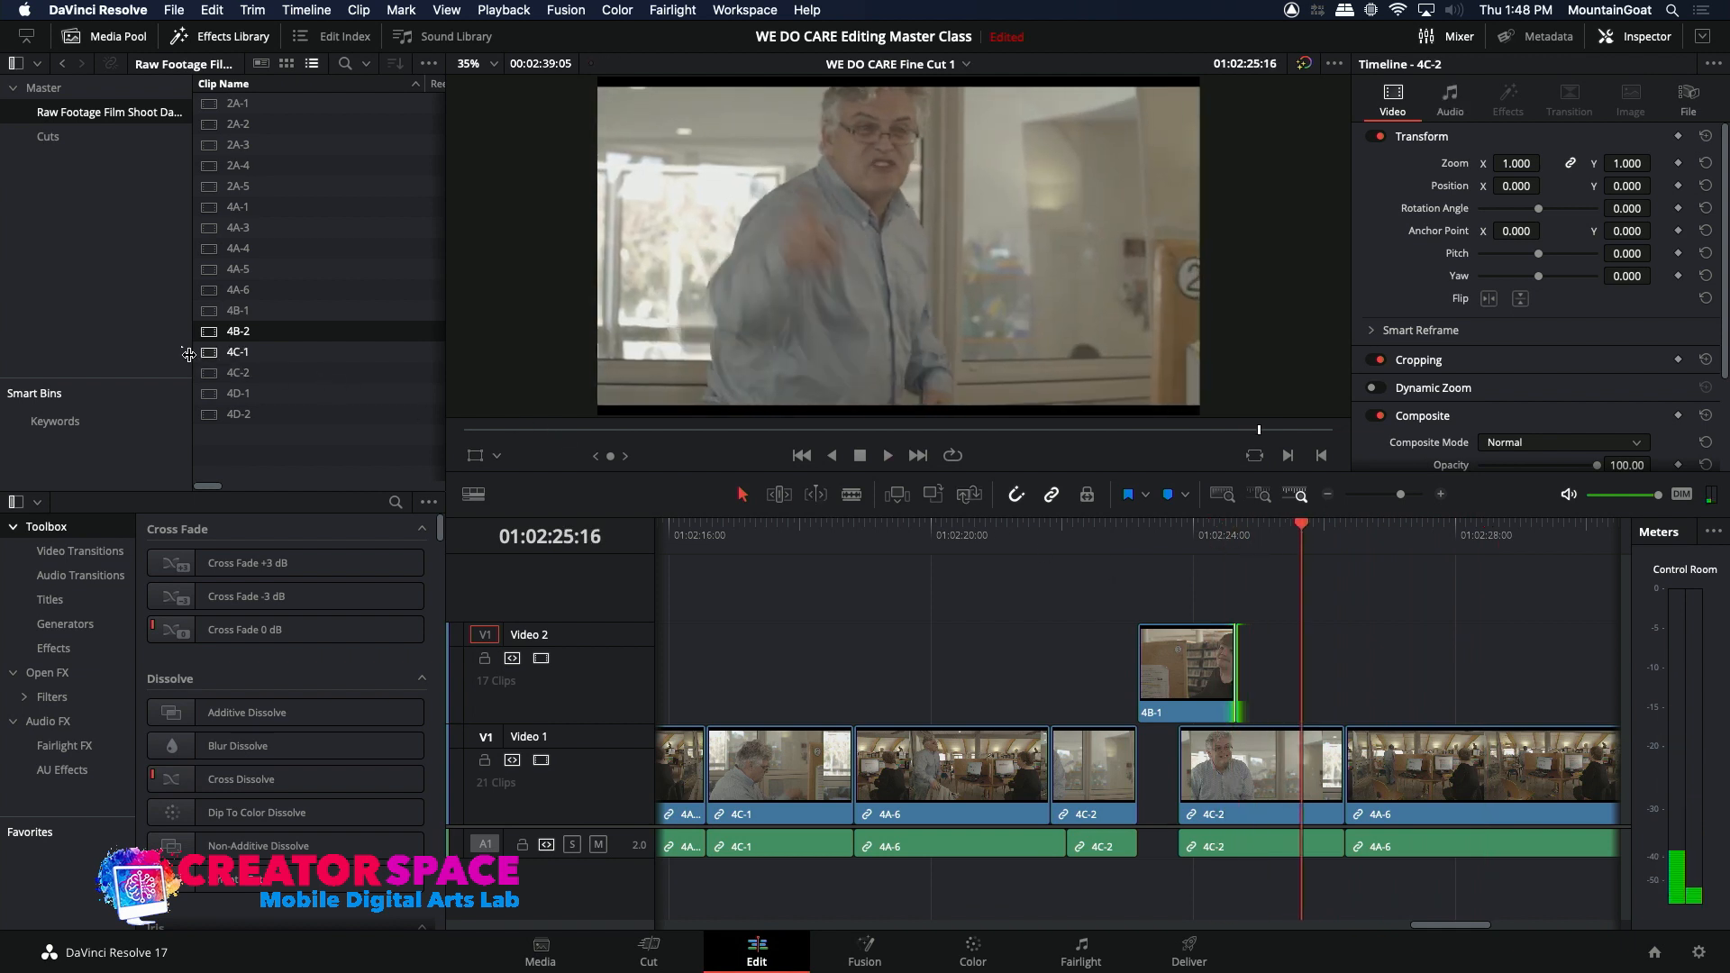
double_click(209, 331)
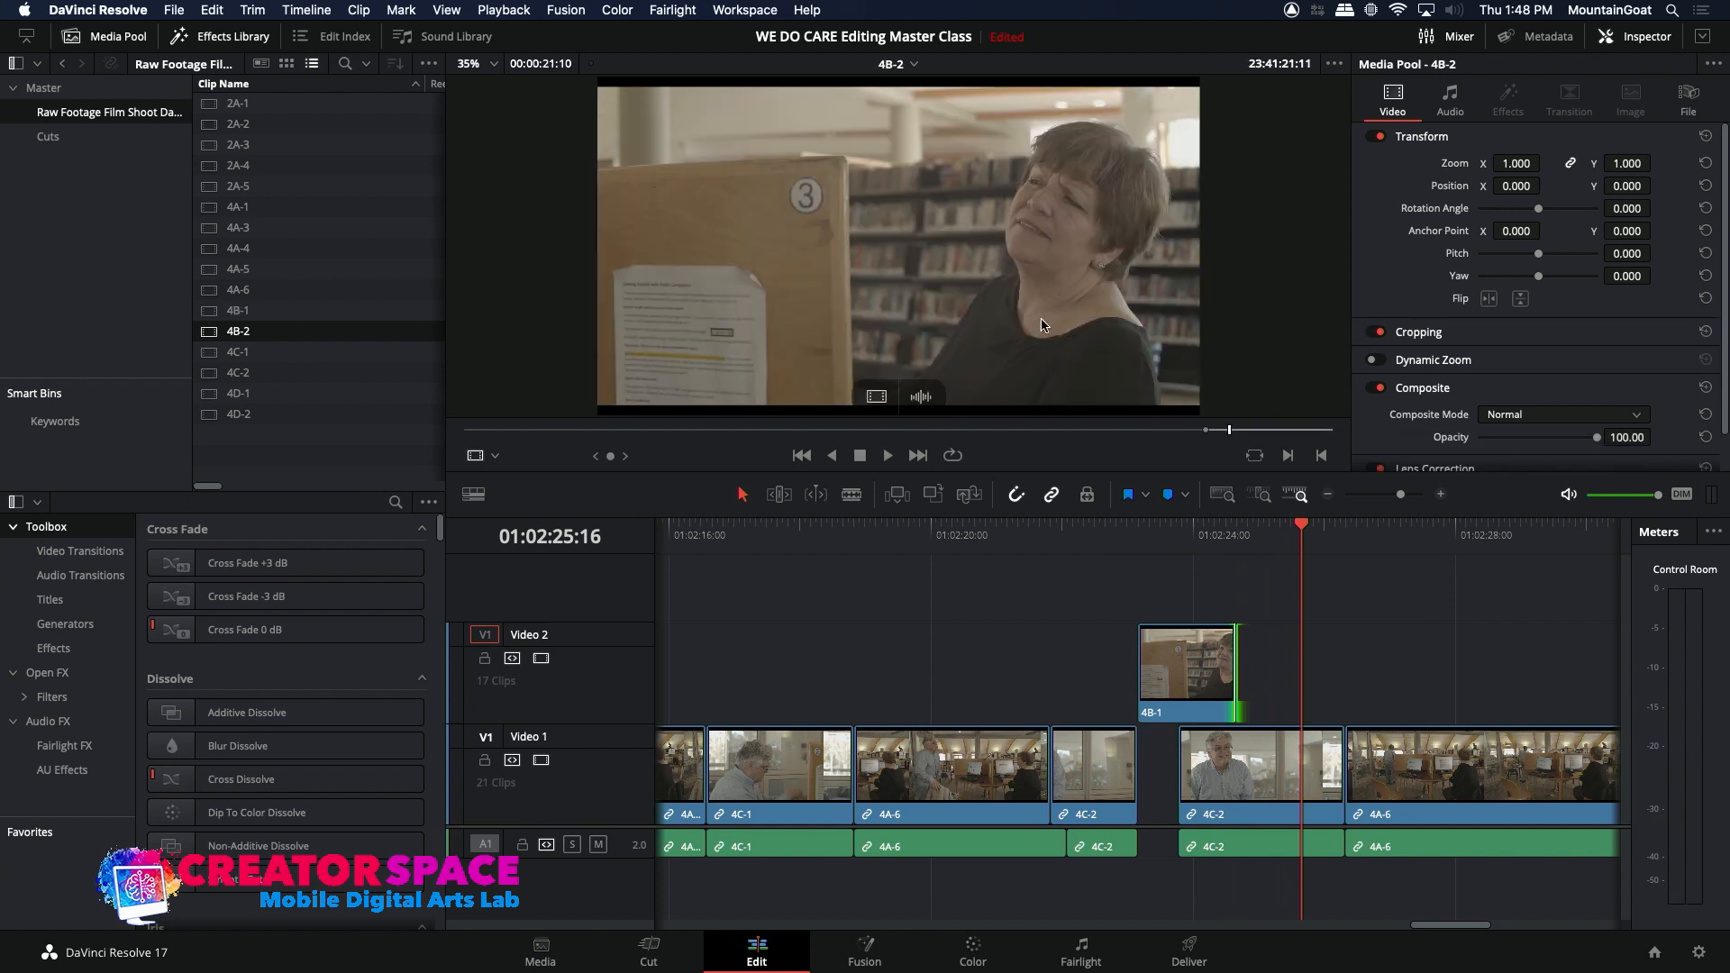
drag(1234, 439, 1225, 438)
key(space)
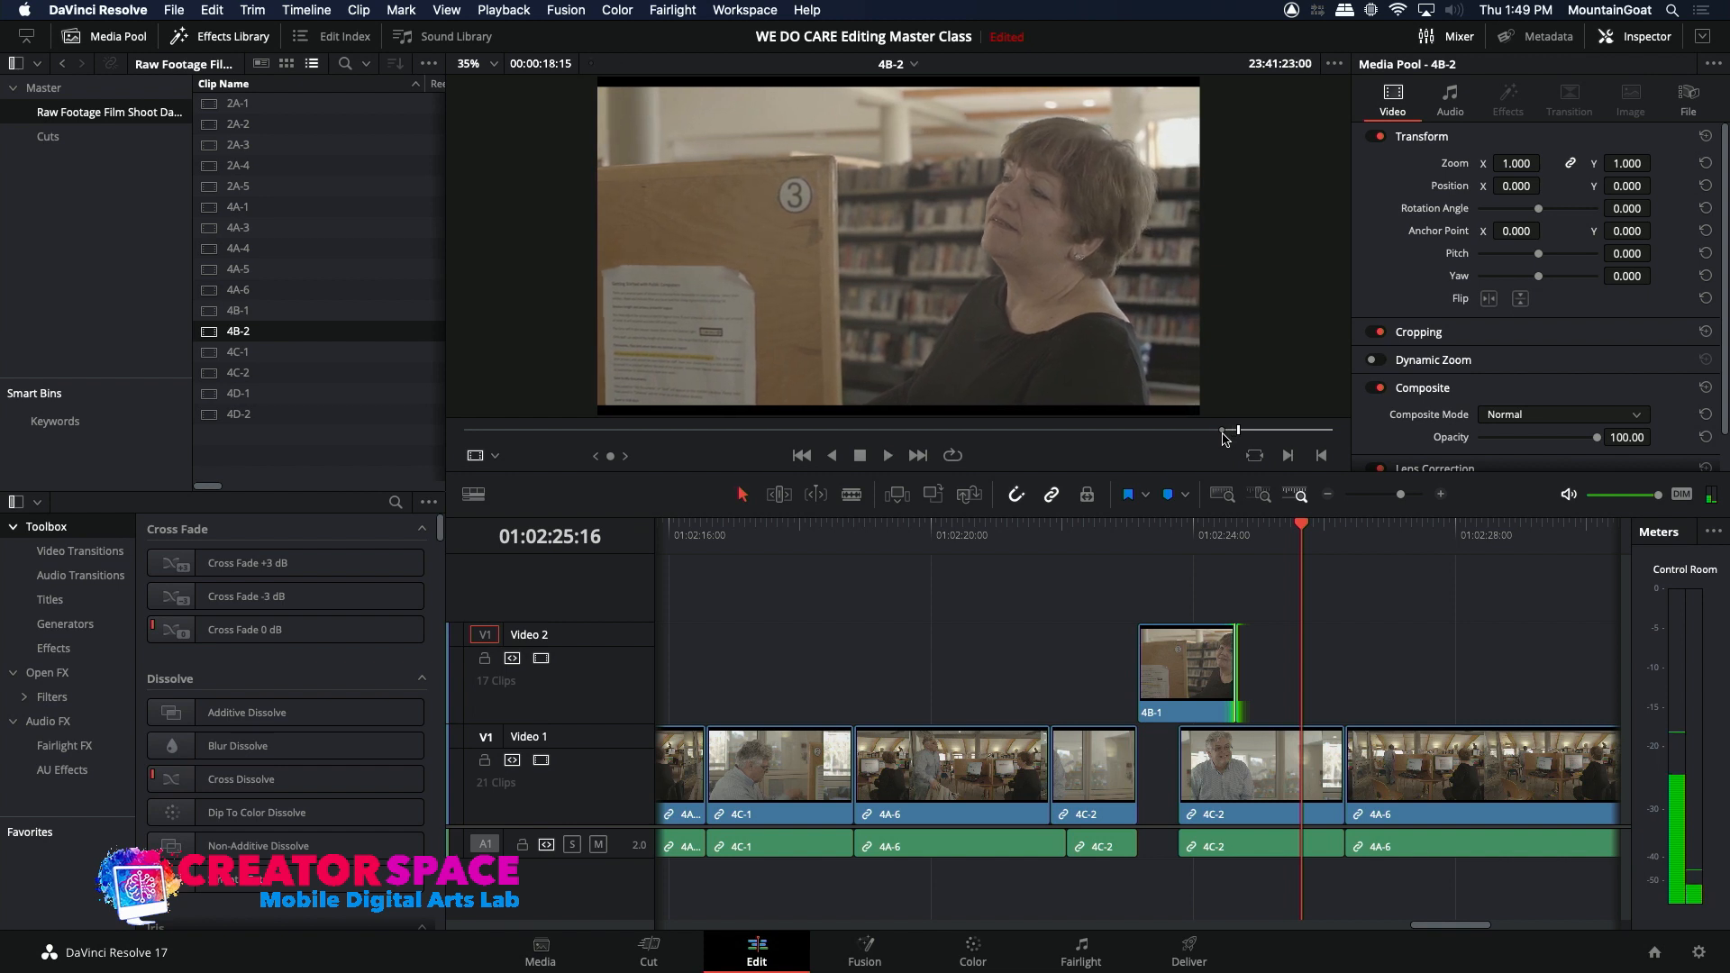
click(935, 495)
Step: Play up to 01:02:32:09 and overwrite the raw 4B-2 range of the woman standing up, ending at 23:41:27:06, onto Video 2 there
click(1091, 527)
key(space)
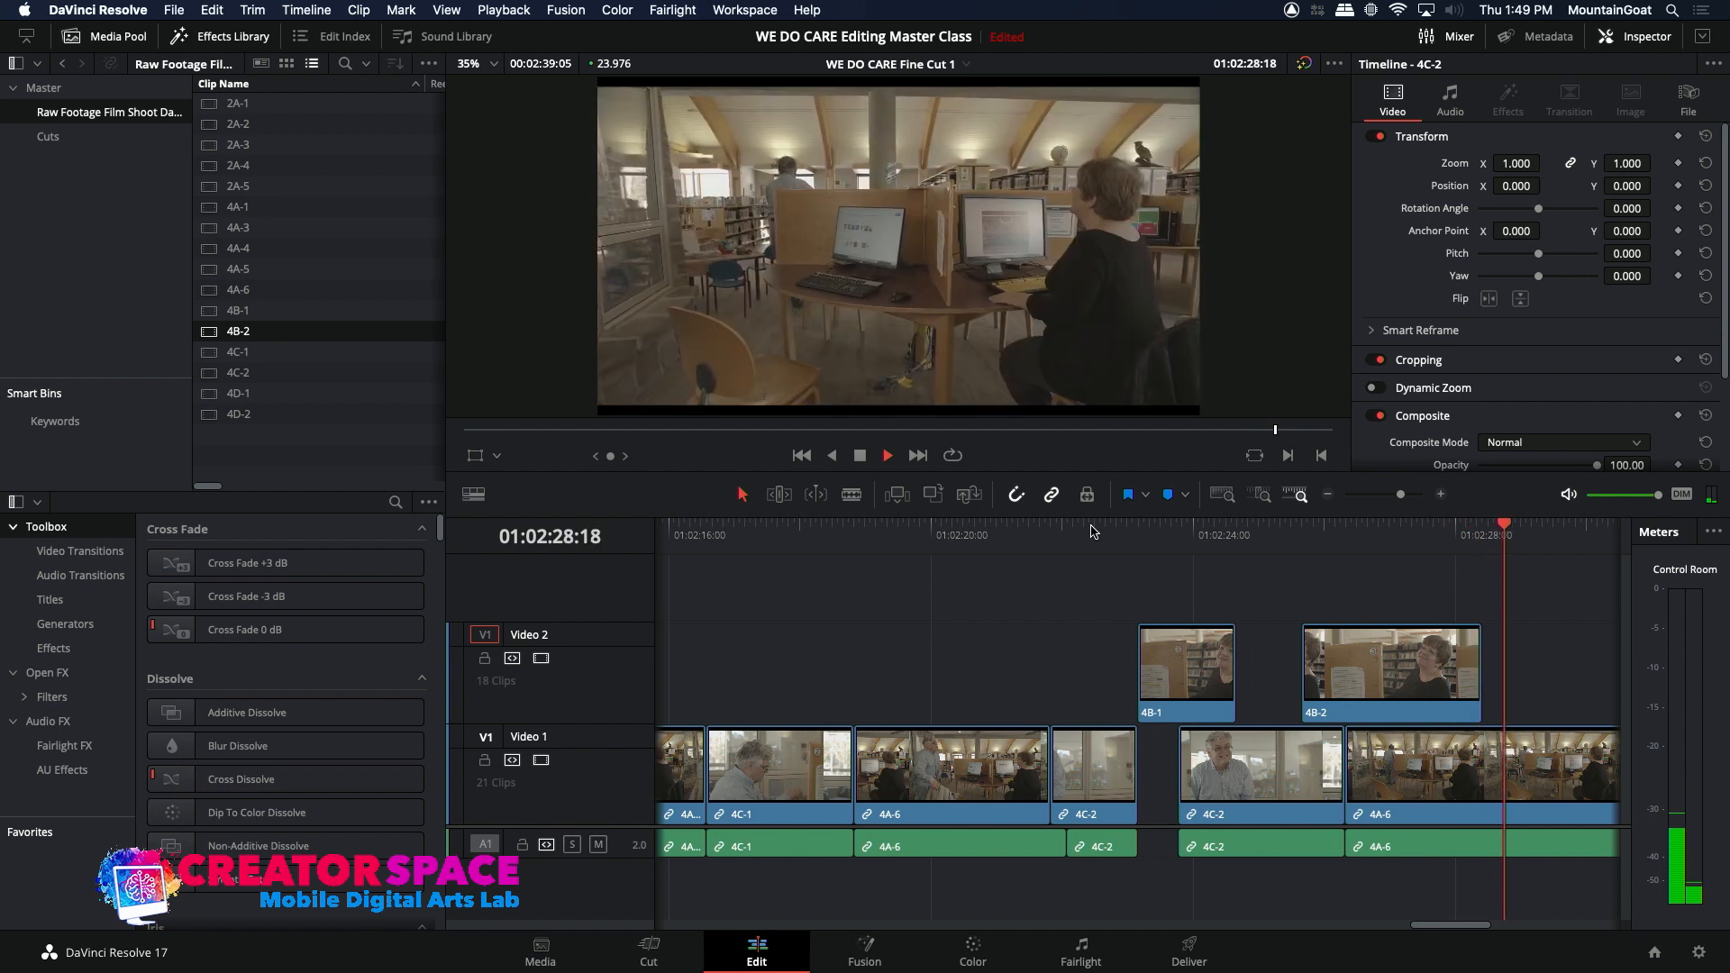
click(1330, 496)
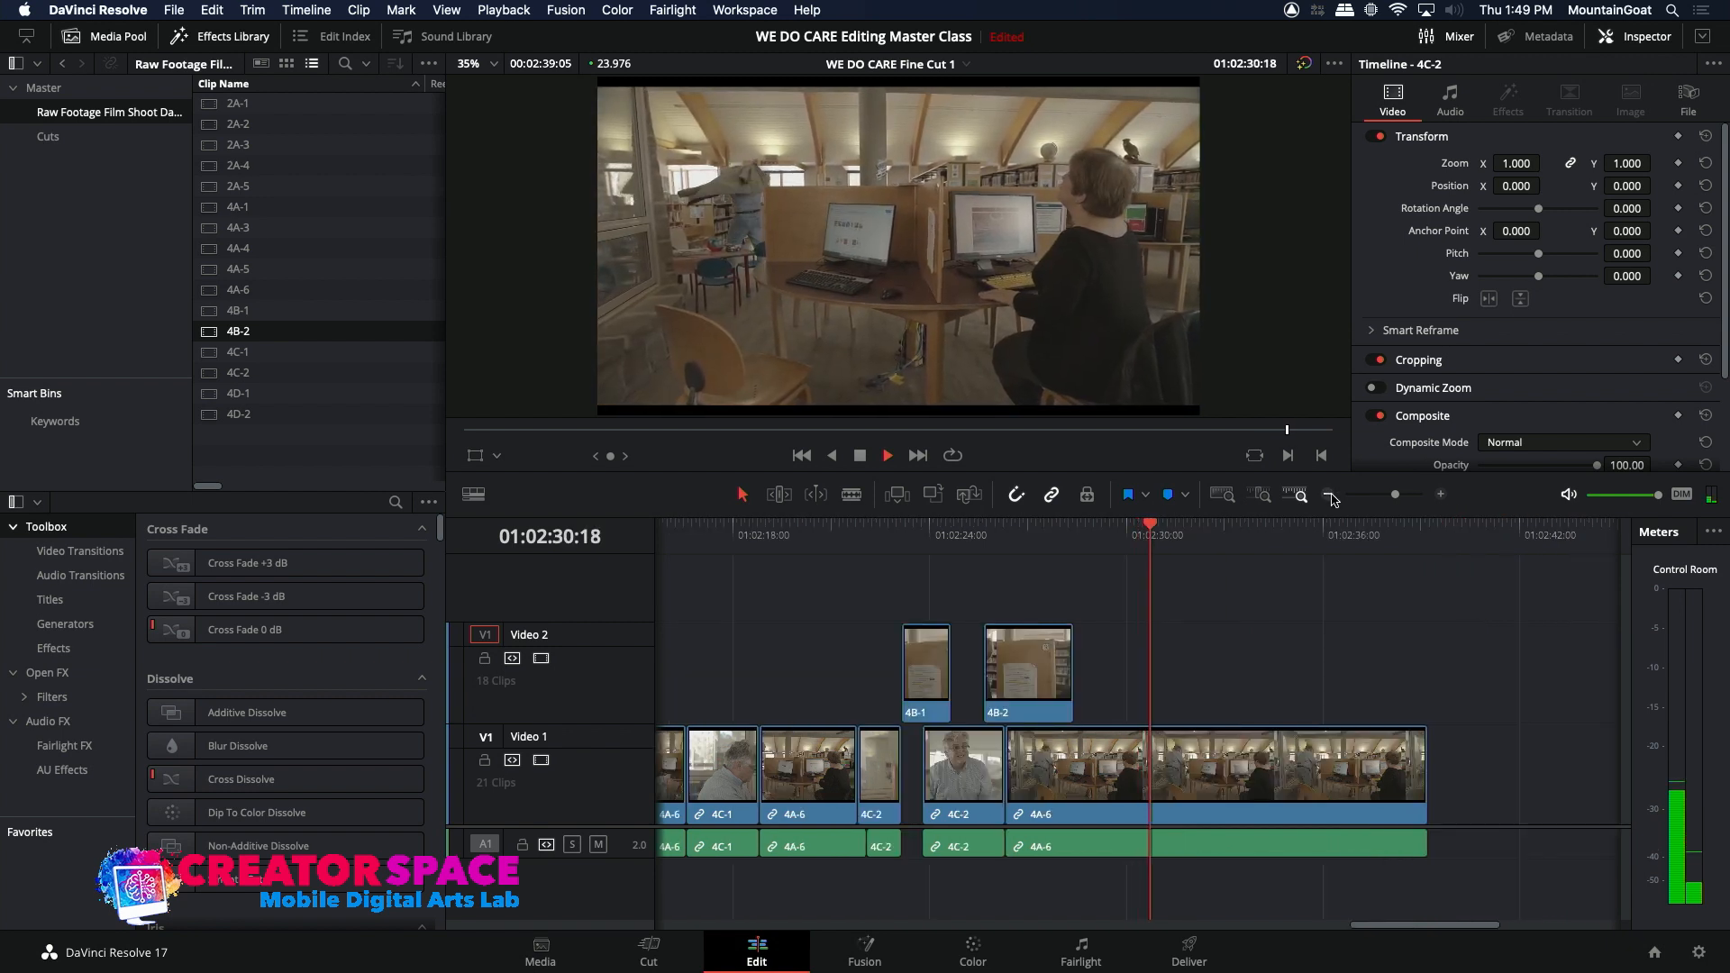
key(space)
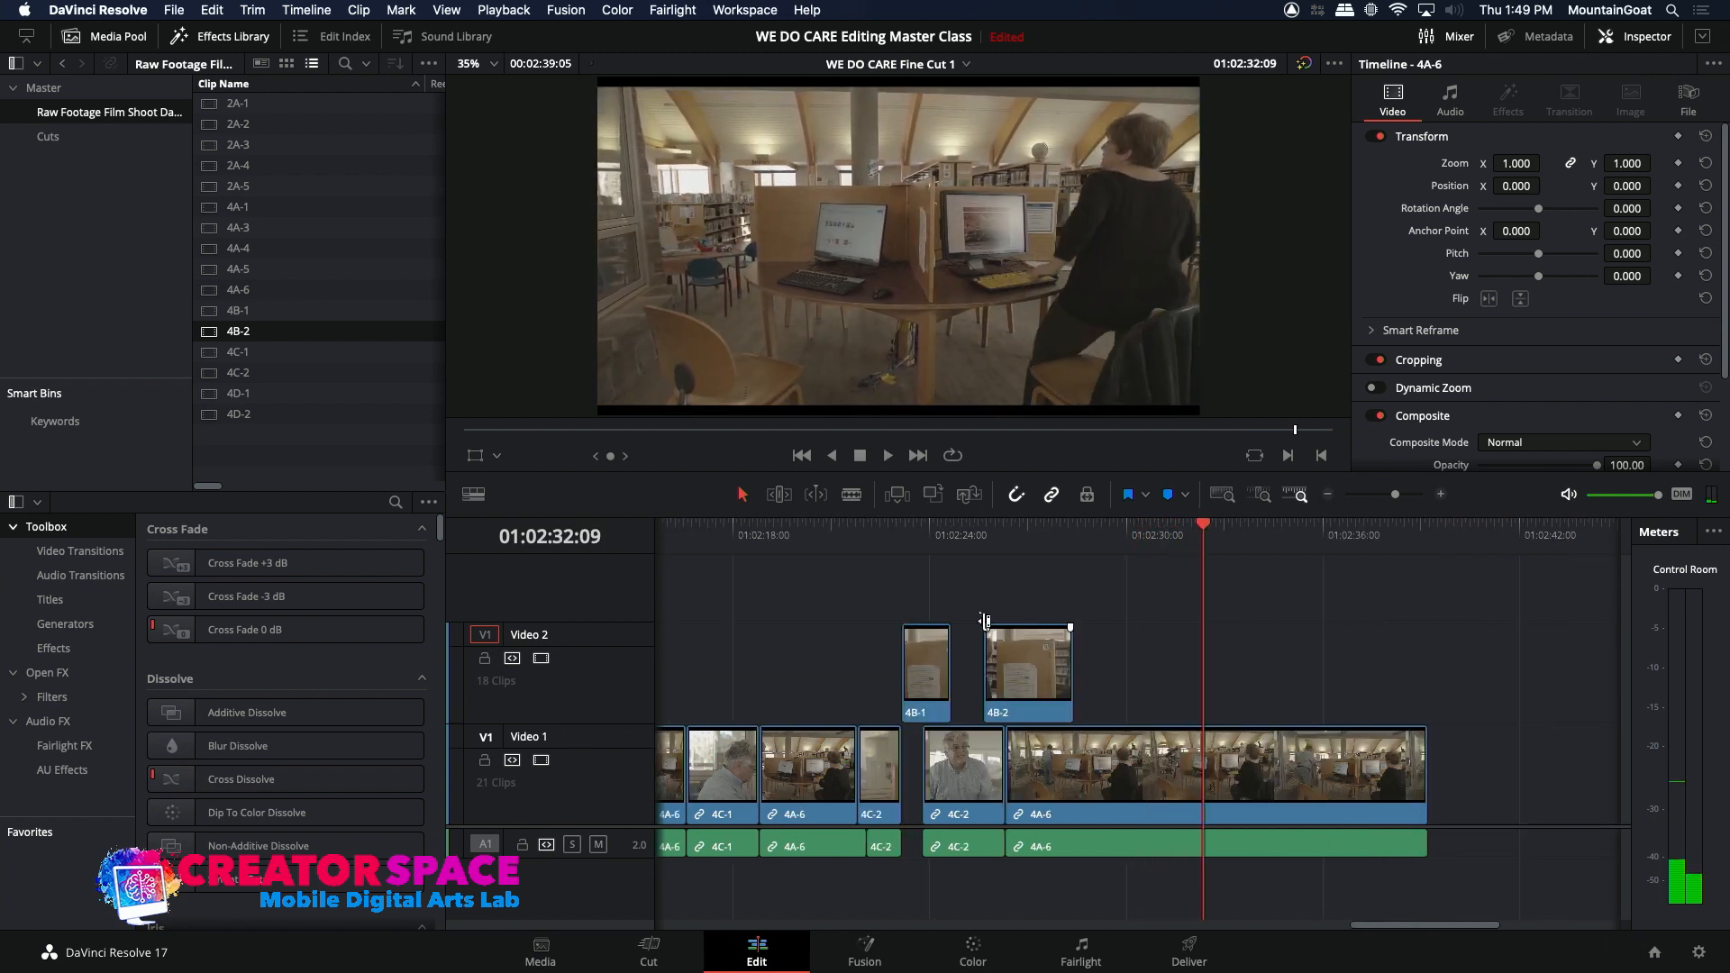
double_click(202, 339)
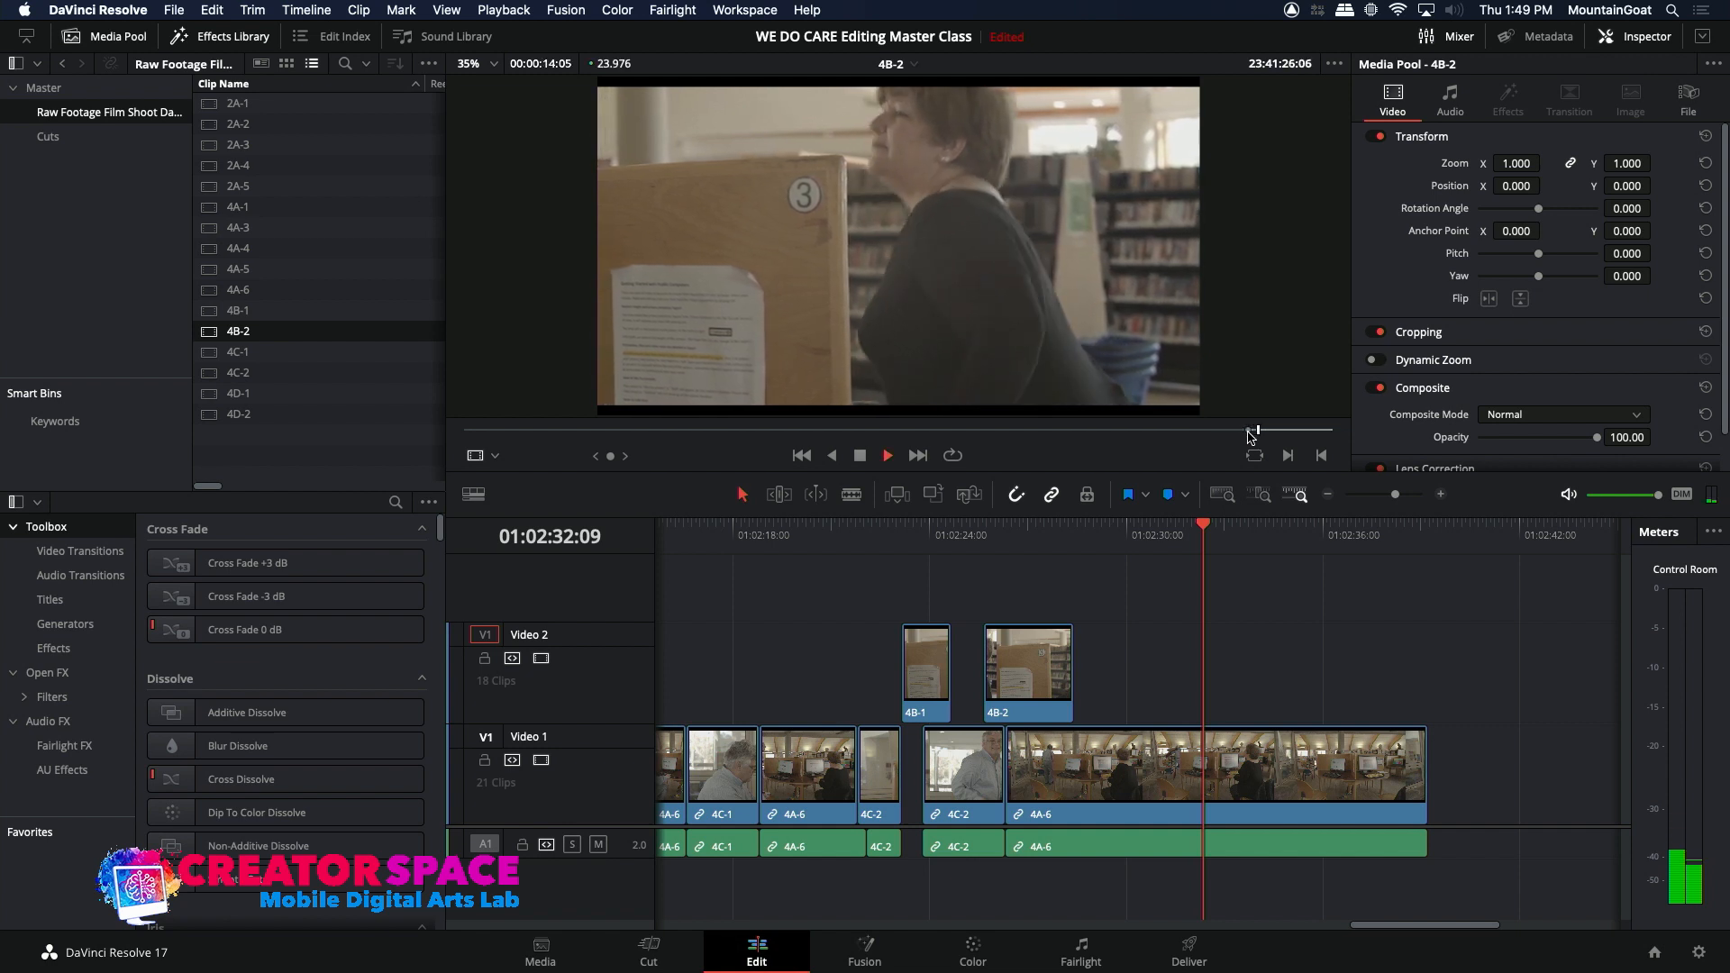
key(space)
key(o)
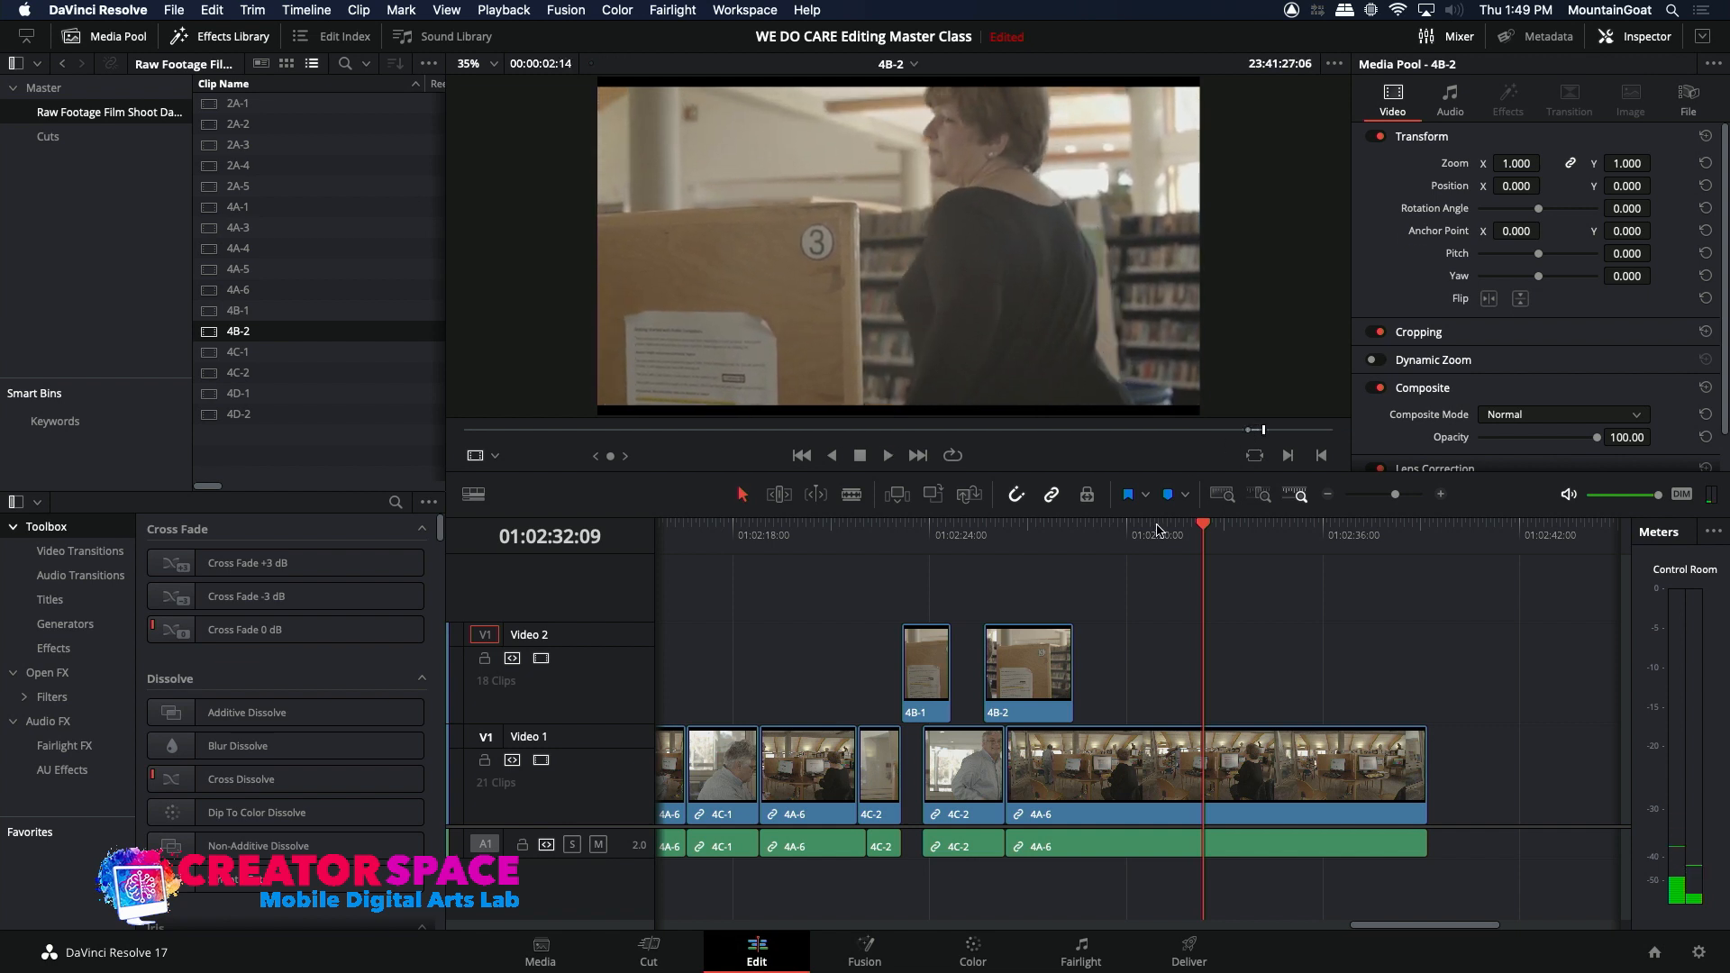
click(933, 493)
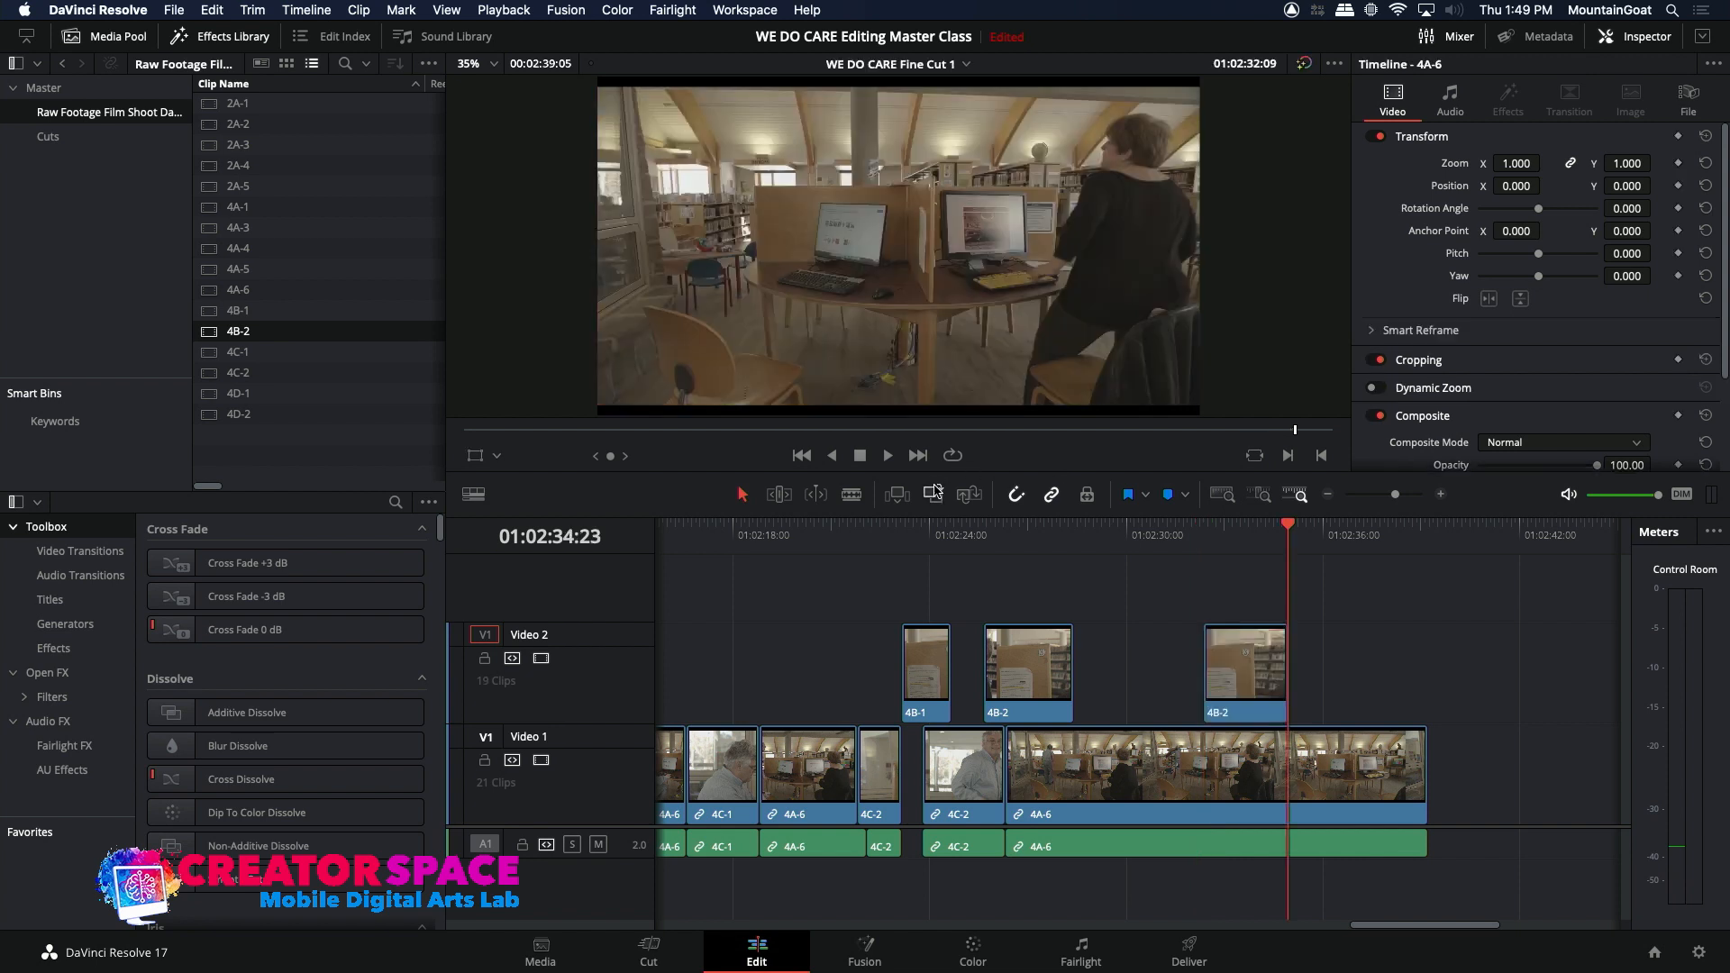
Step: Shift the last 4B-2 clip on Video 2 earlier to start at about 01:02:31:13, playing the cut between moves
key(space)
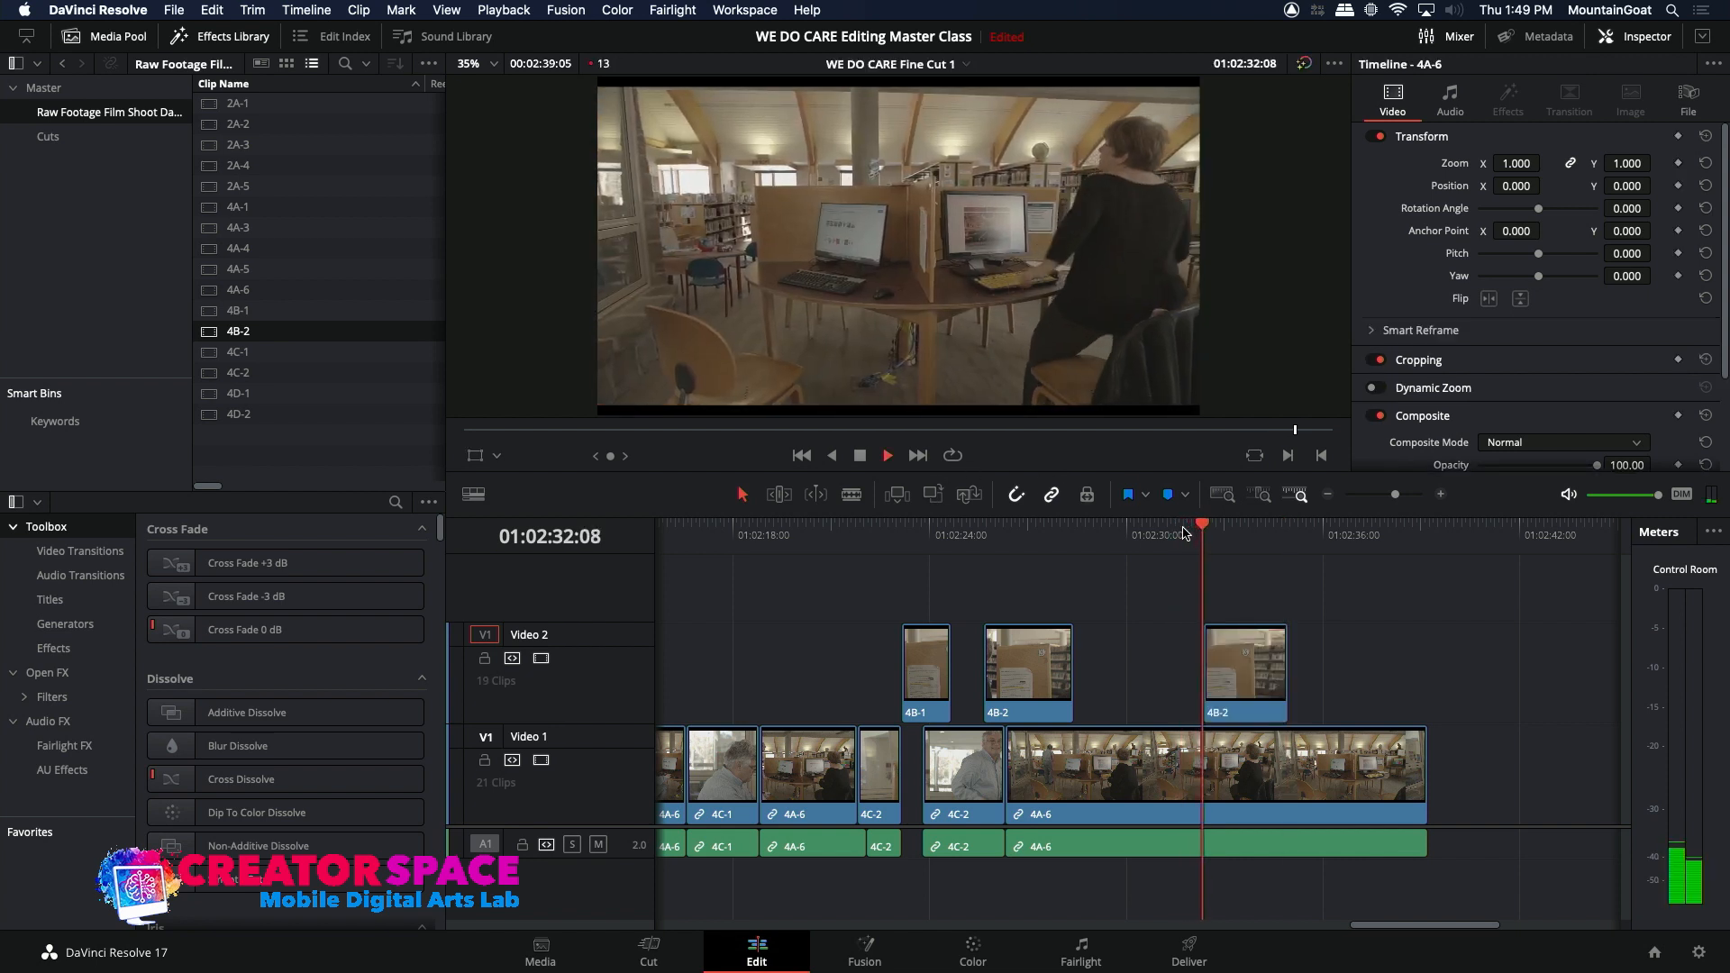
click(1167, 531)
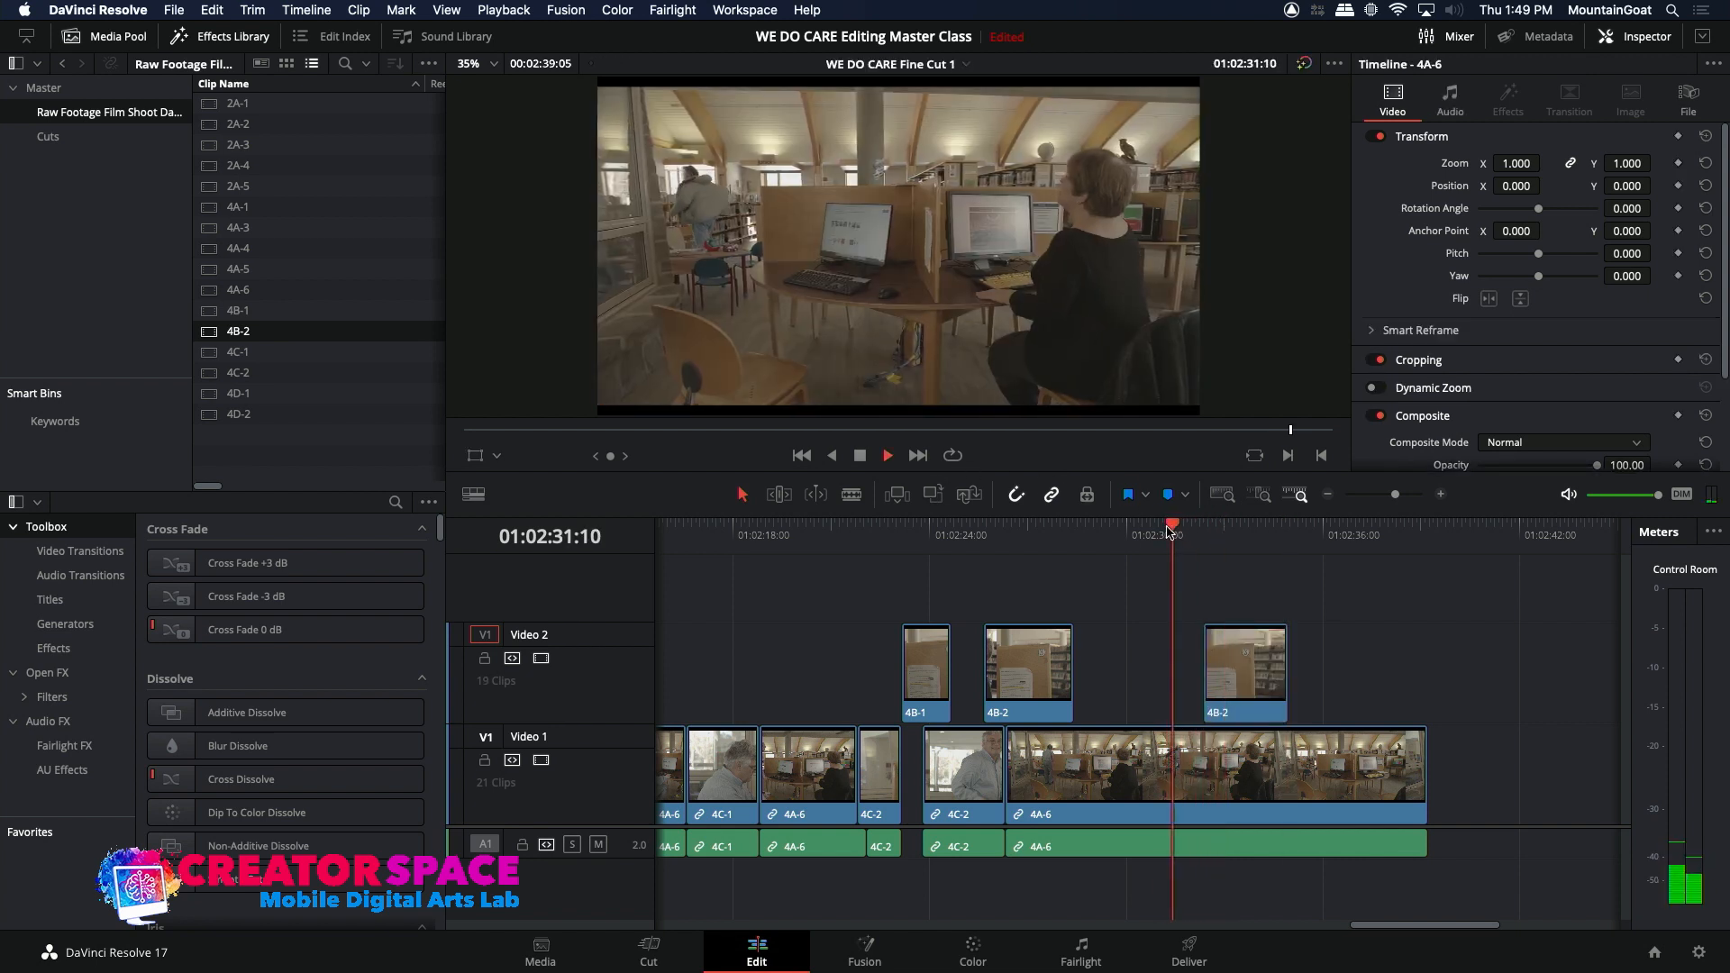
drag(1226, 668, 1210, 669)
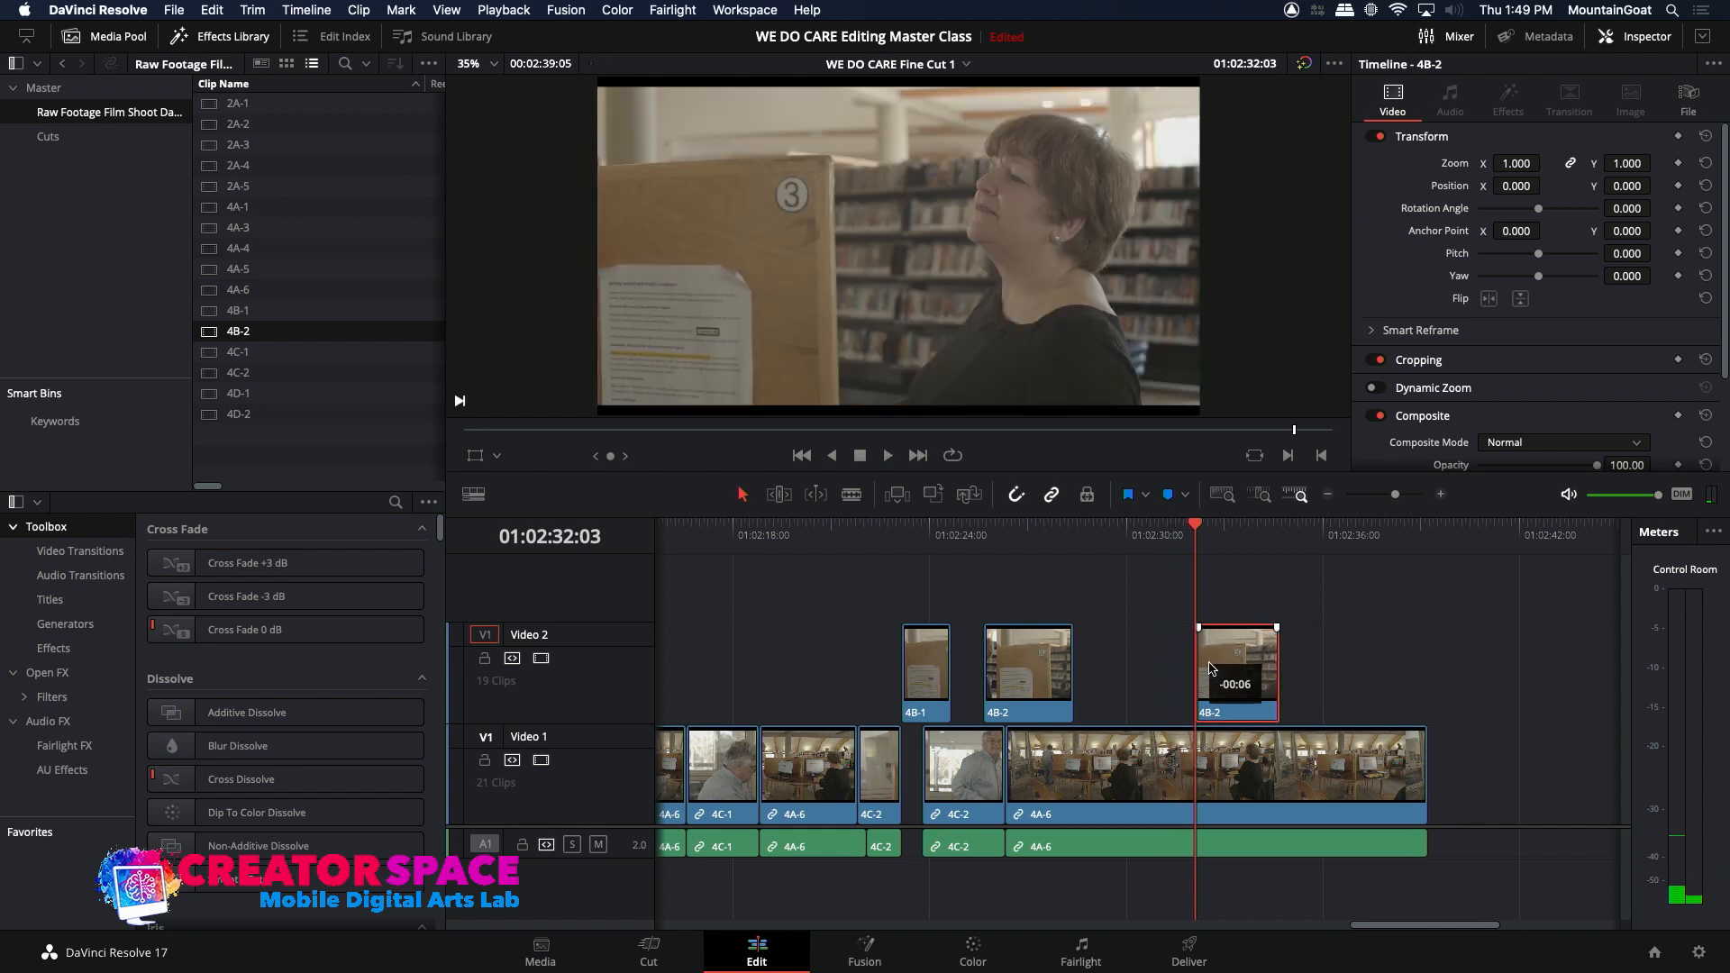
click(1161, 531)
key(space)
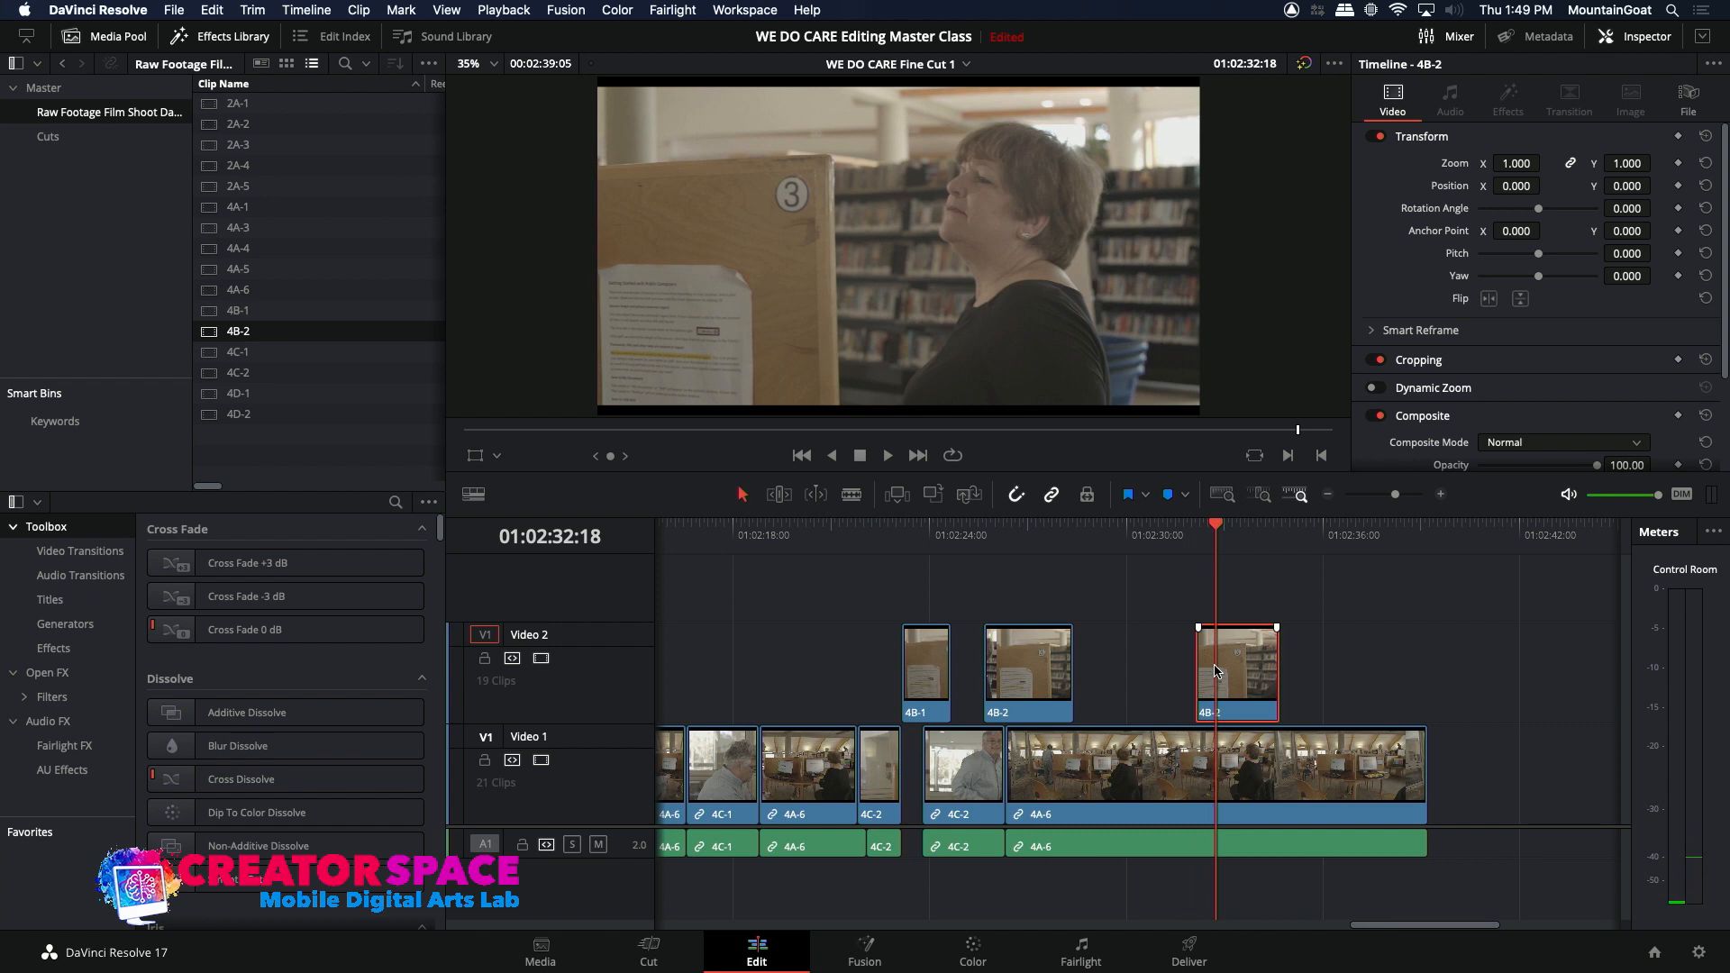
click(1163, 538)
key(space)
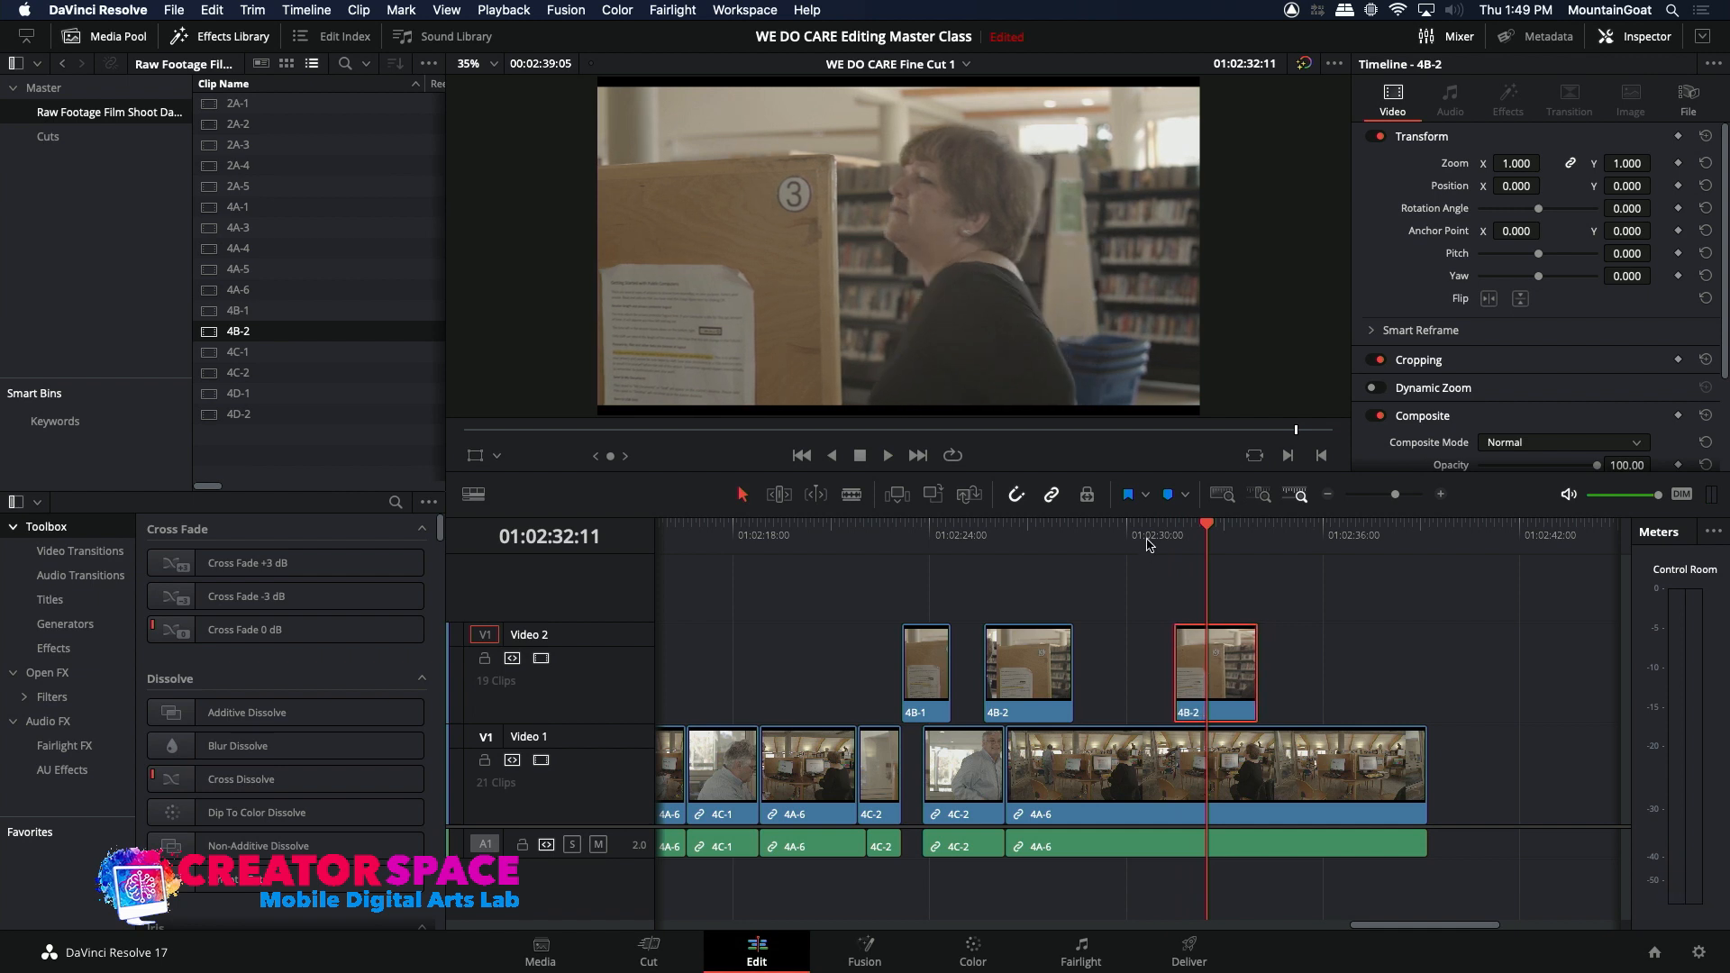
click(1147, 544)
key(space)
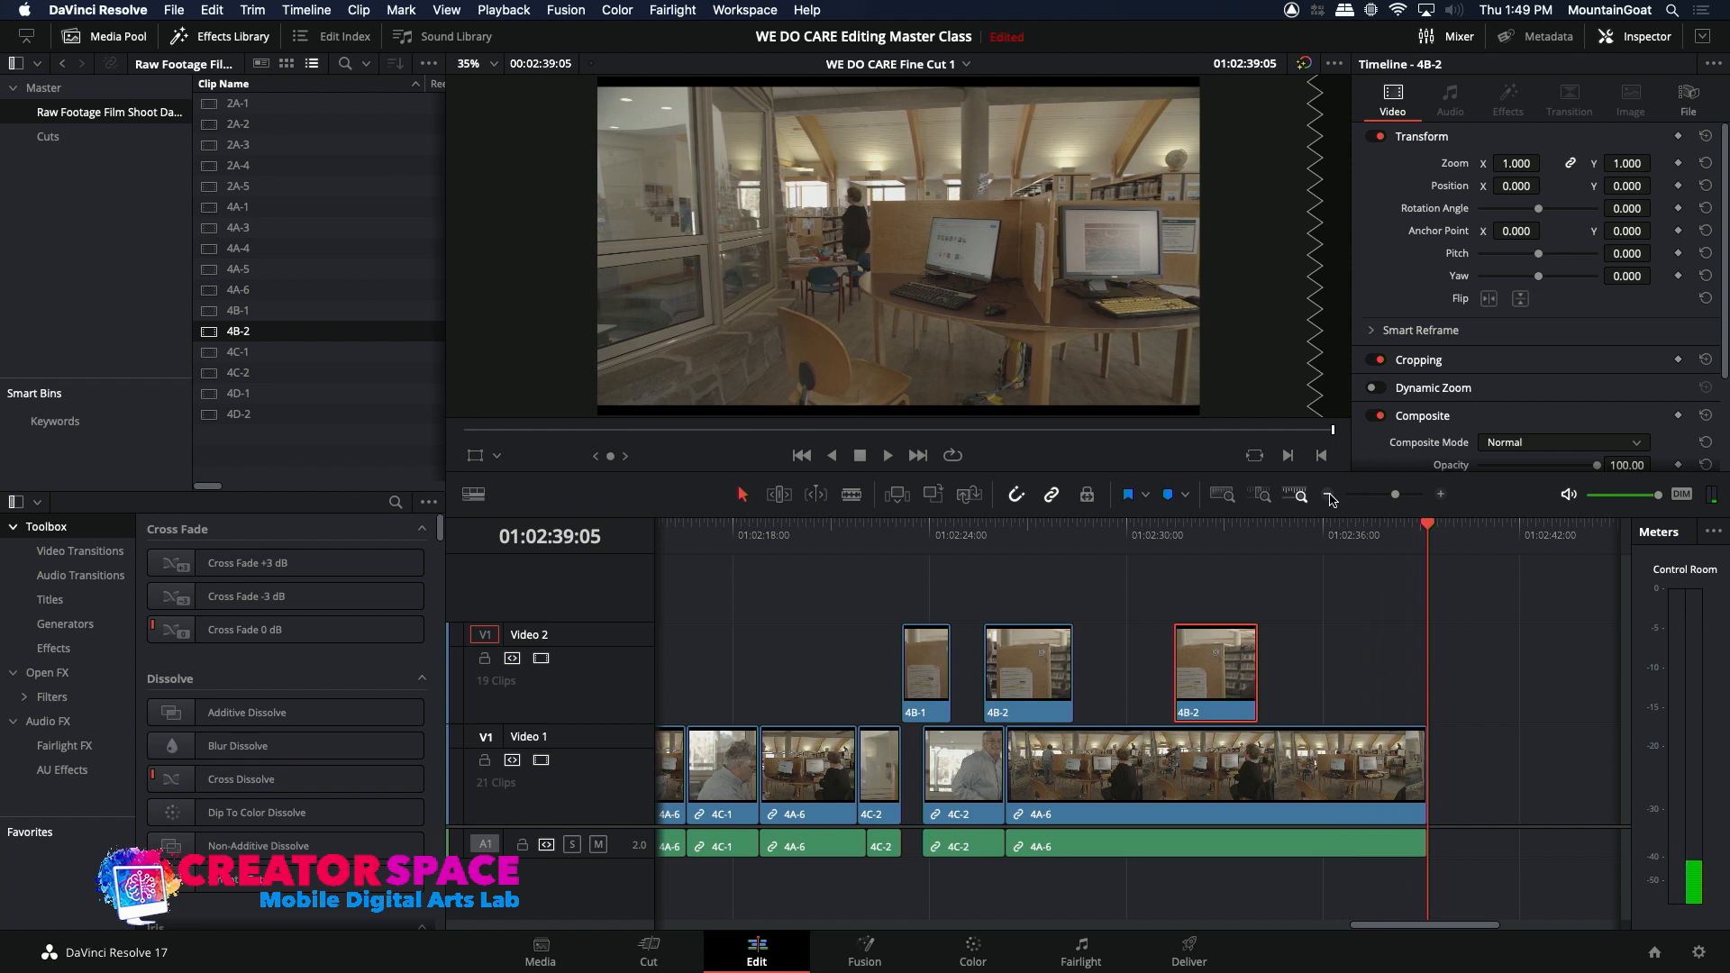
Step: Play the closing reactions and ripple-extend the end of the 4C-2 clip before the Video 1 gap by 10 frames
click(1329, 495)
click(858, 540)
key(space)
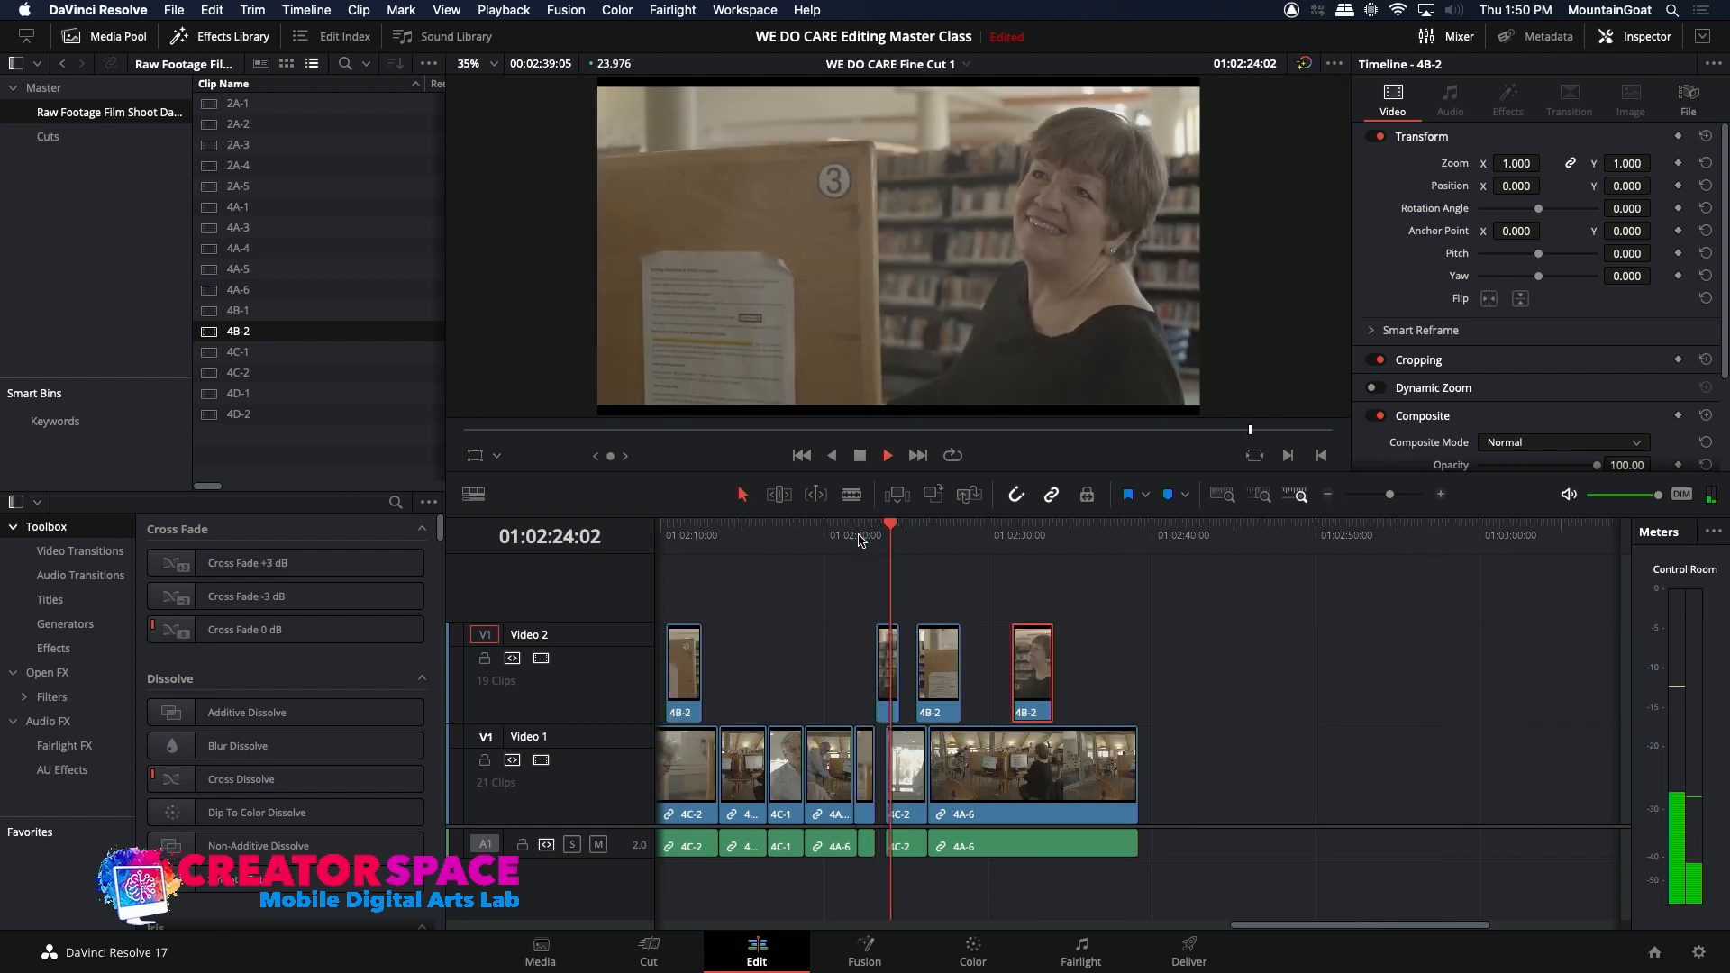
key(space)
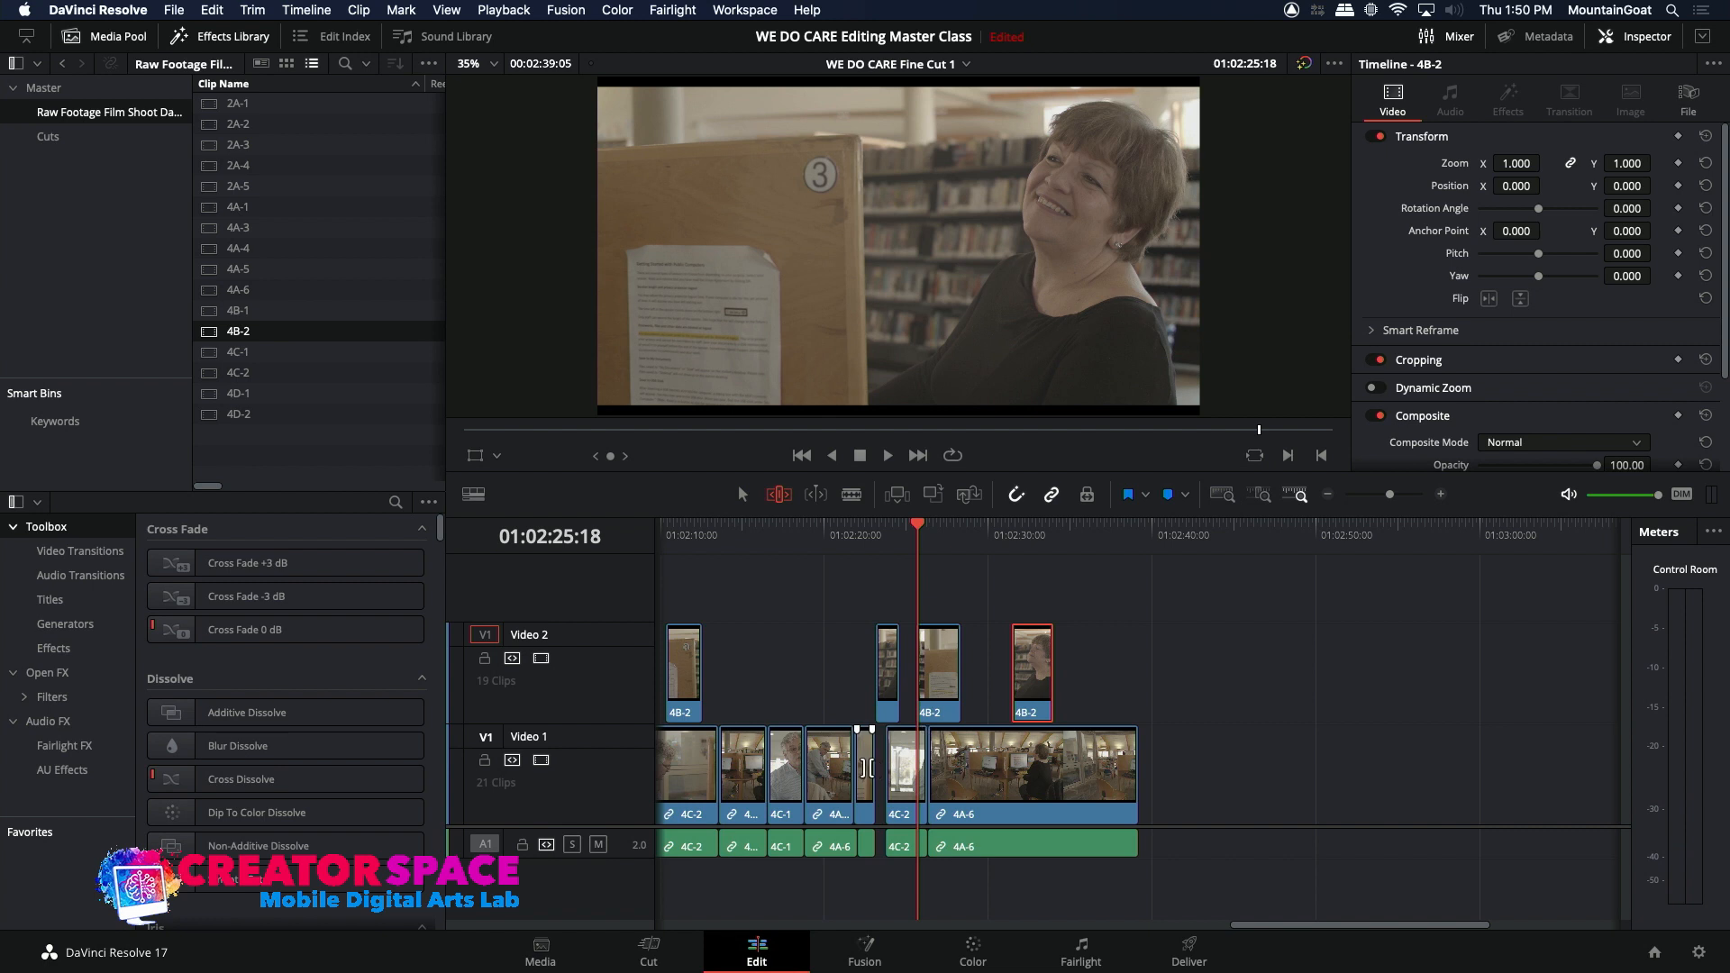
click(1440, 495)
click(1440, 495)
click(960, 764)
key(period)
key(period)
key(period)
key(period)
key(period)
key(period)
key(period)
key(period)
key(period)
key(period)
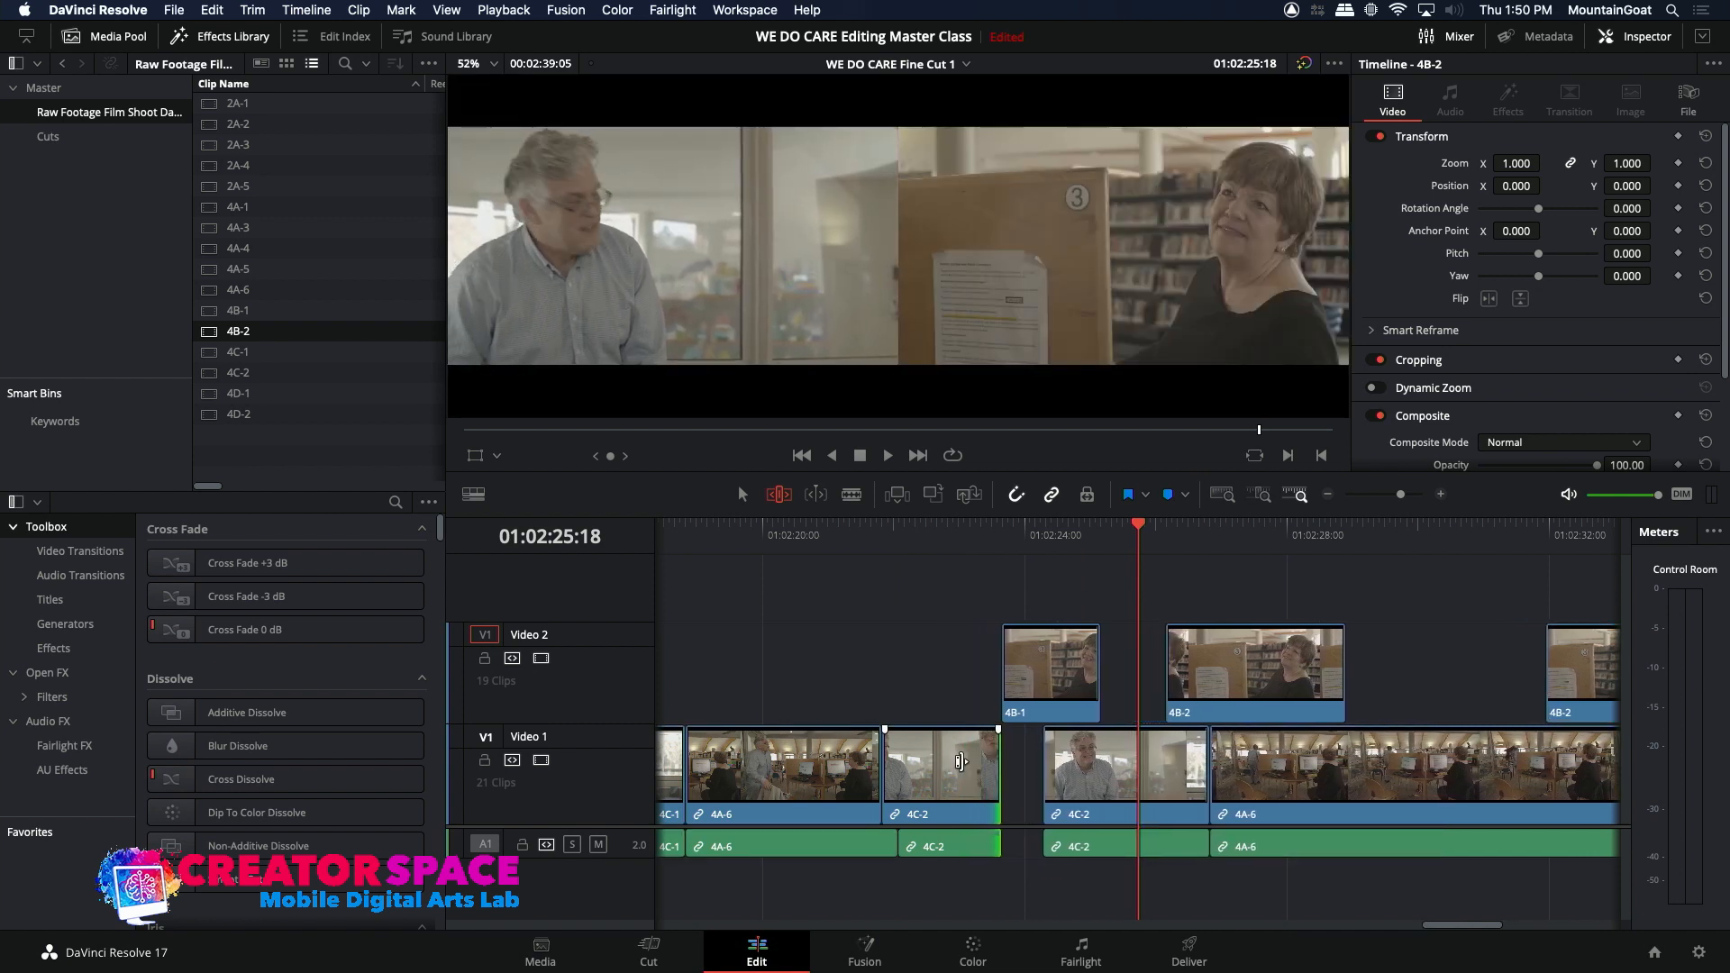
click(941, 532)
key(space)
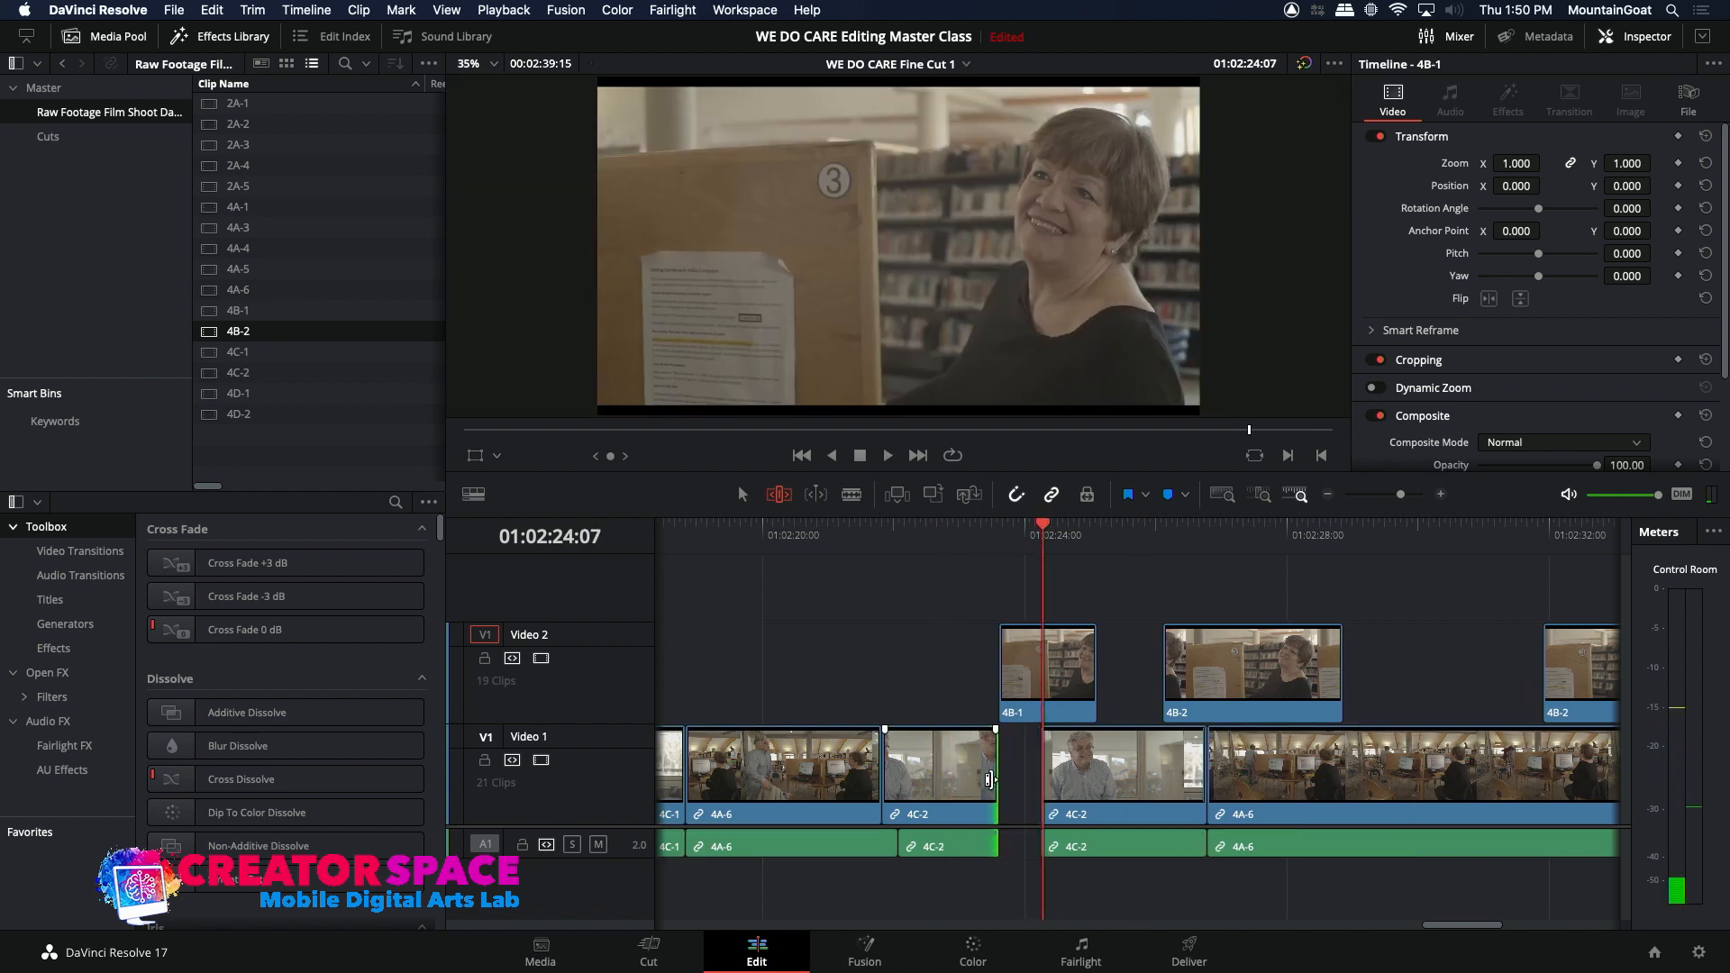
Step: Ripple-extend the end of the same 4C-2 clip by about 9 more frames, to about 01:02:23:23
key(period)
key(period)
key(period)
key(period)
key(period)
key(period)
key(period)
key(period)
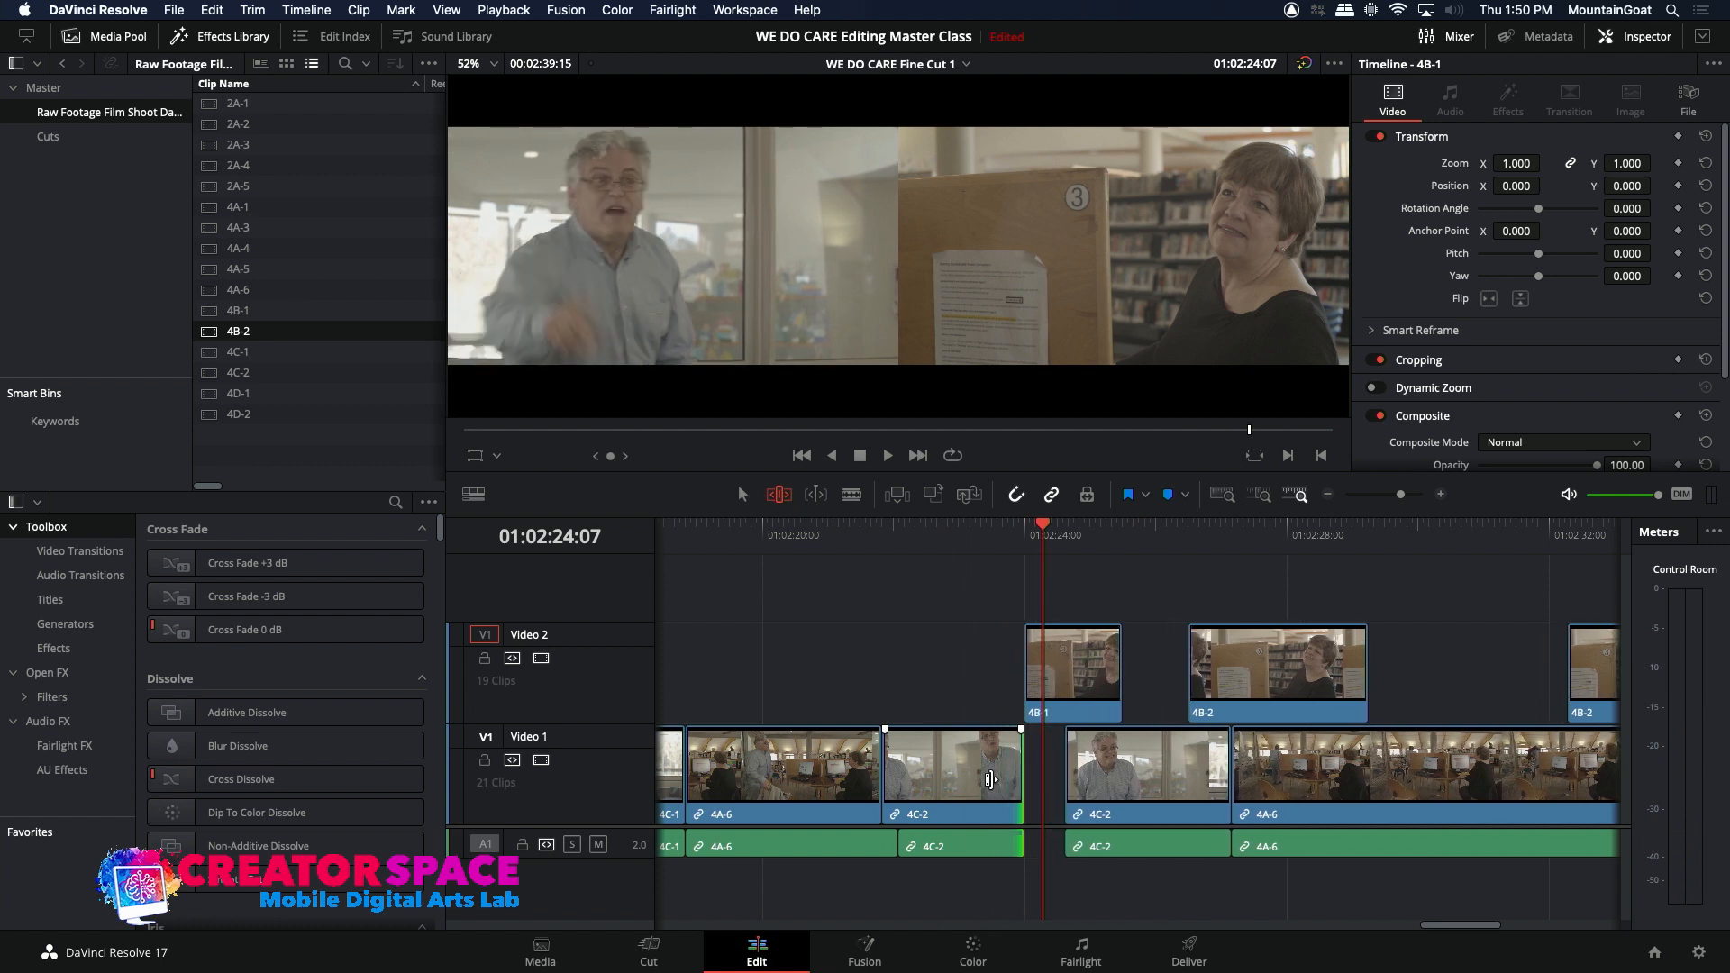
Step: Ripple-trim the end of the 4C-2 clip before the Video 1 gap back to about 01:02:23:15, playing around the cut to check
key(slash)
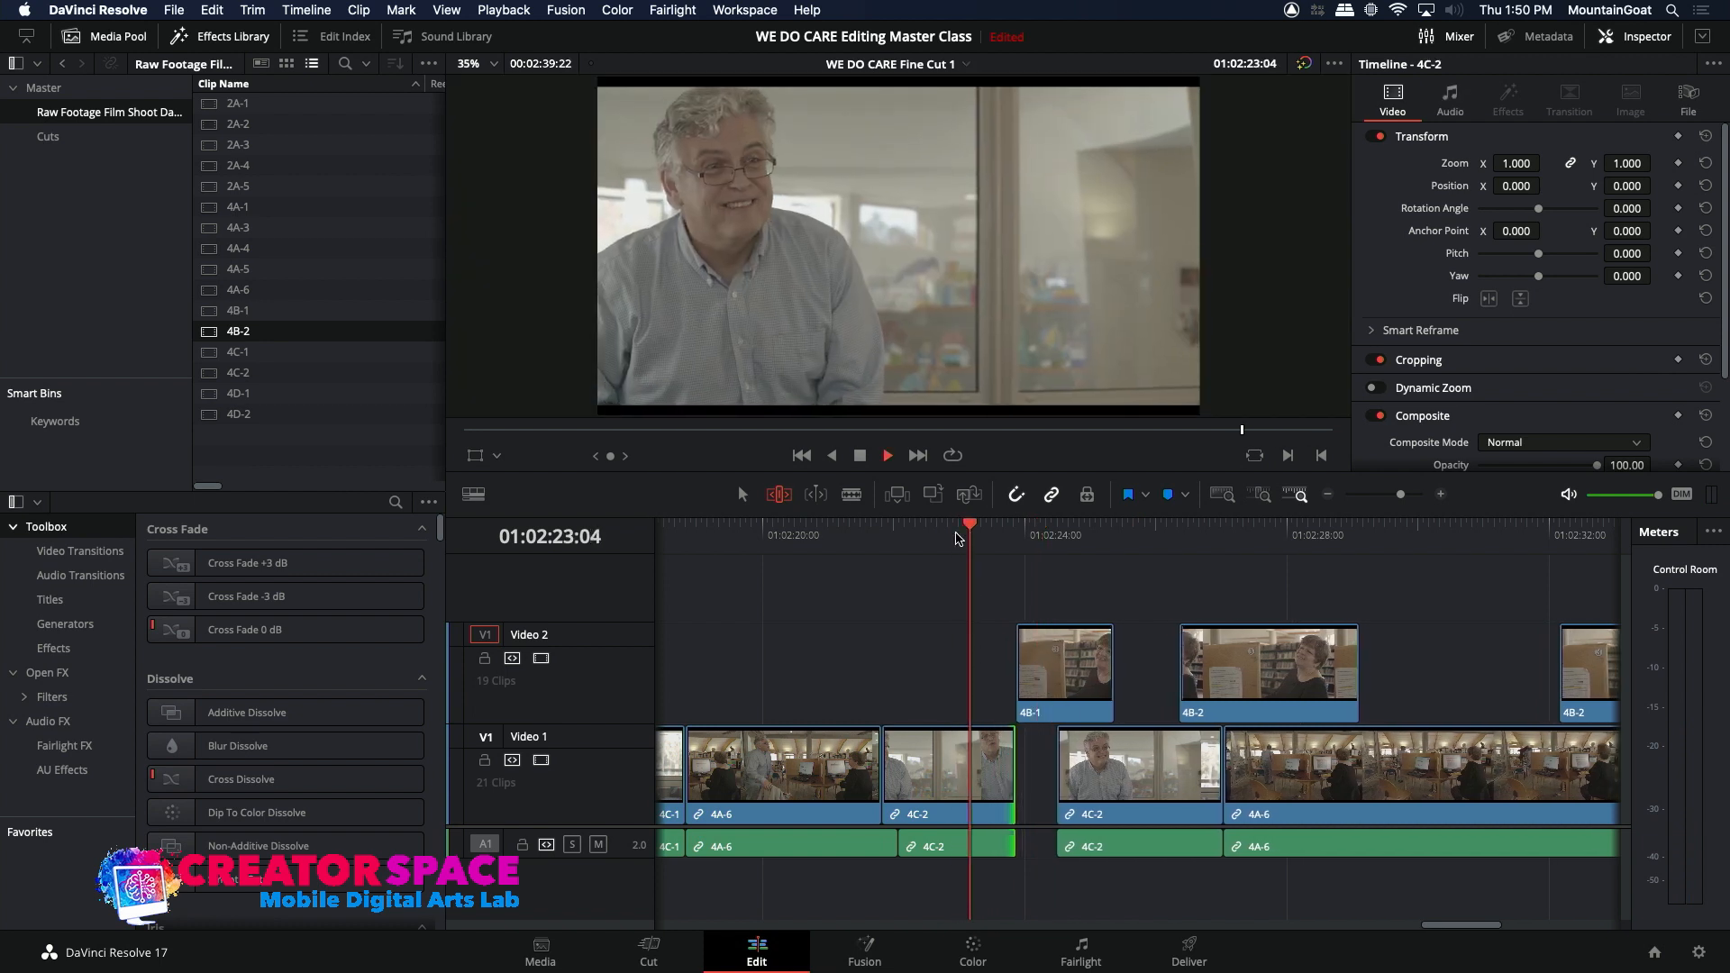
key(comma)
key(comma)
key(comma)
key(comma)
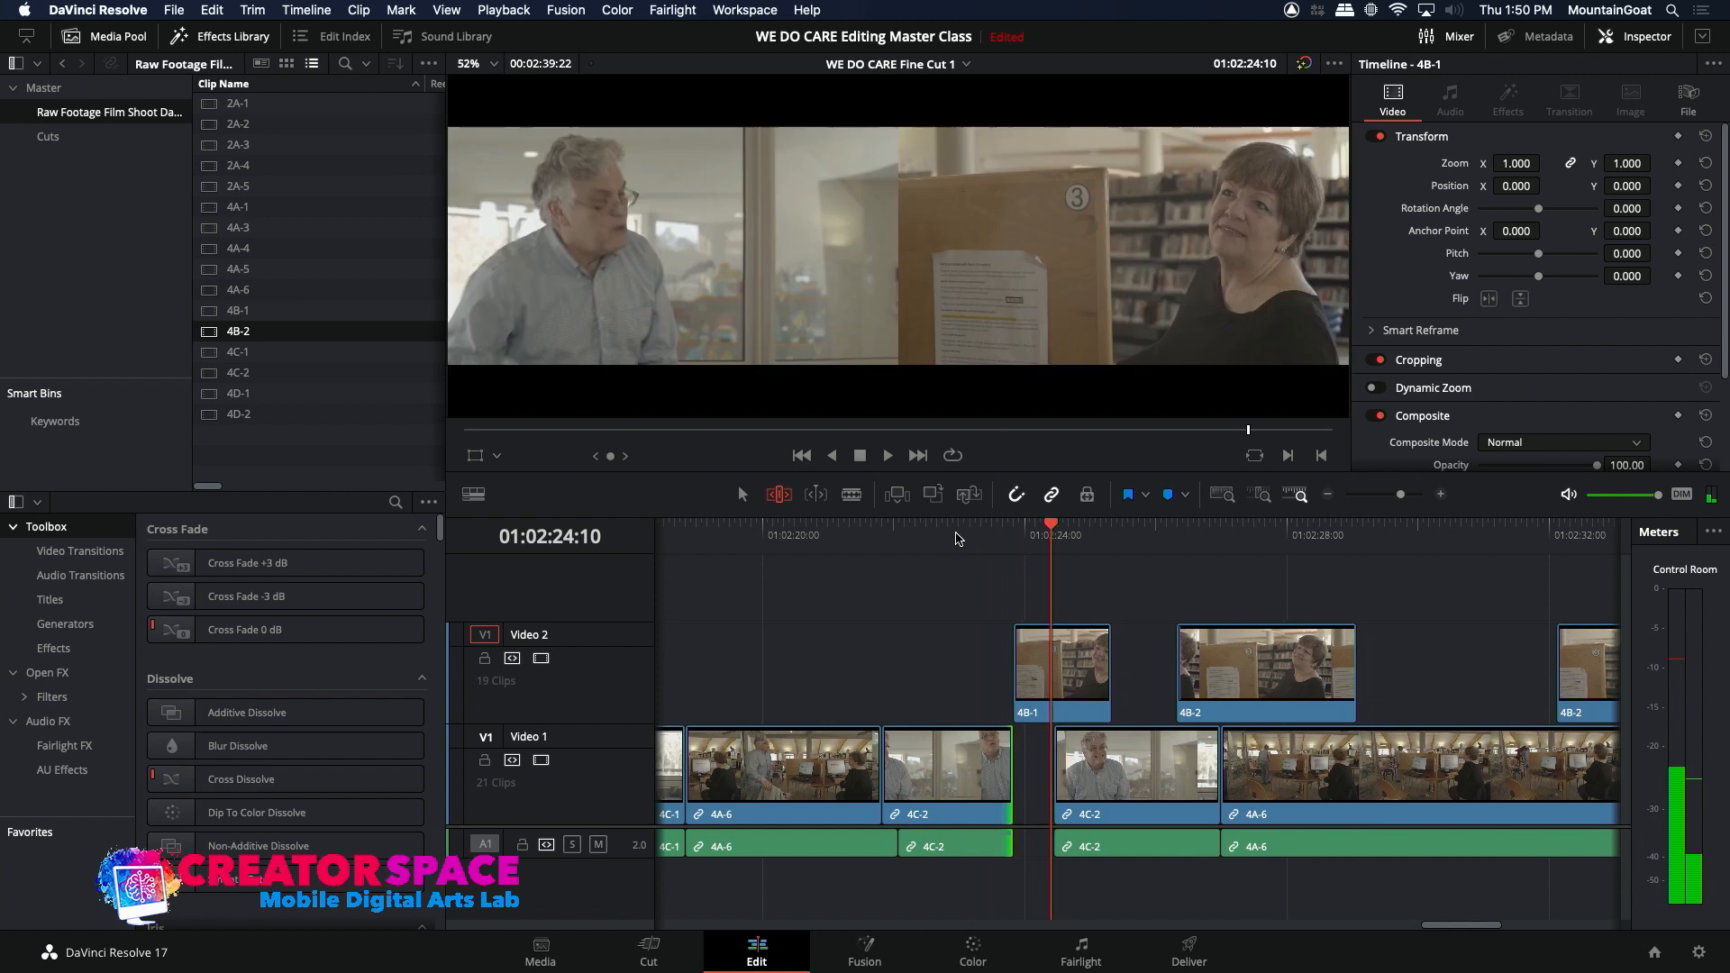
key(slash)
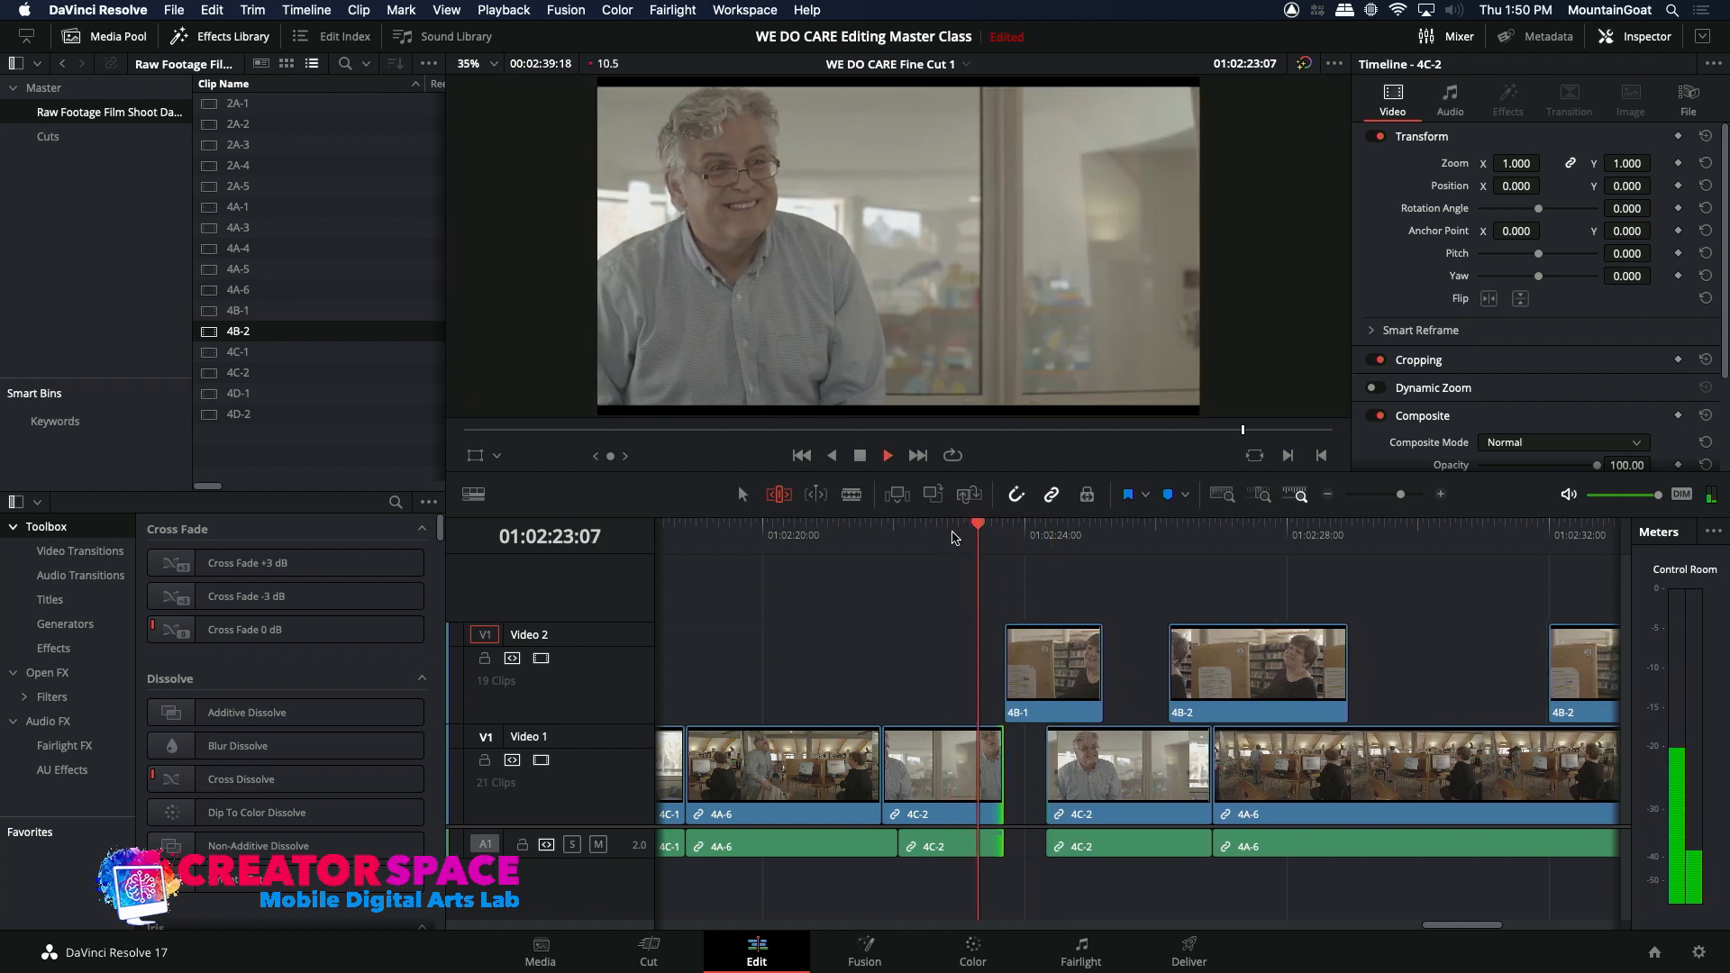
Step: Ripple-extend the start of the 4B-1 reaction clip on Video 2 by about 30 frames
click(1053, 691)
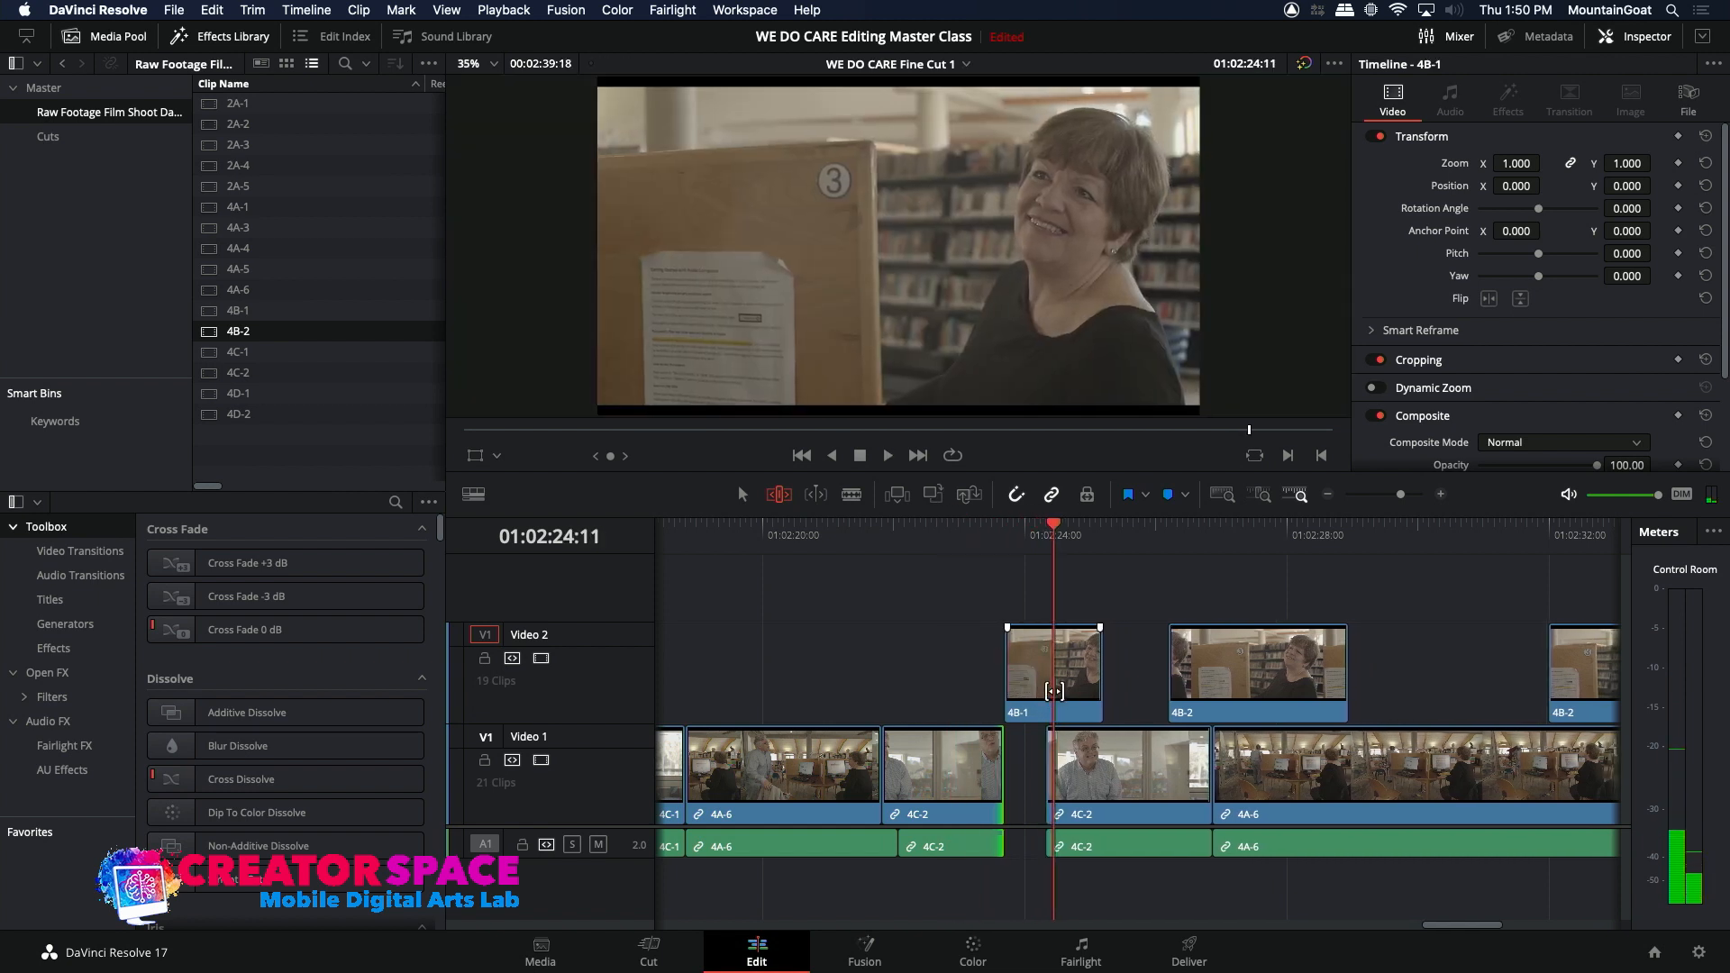
click(1006, 667)
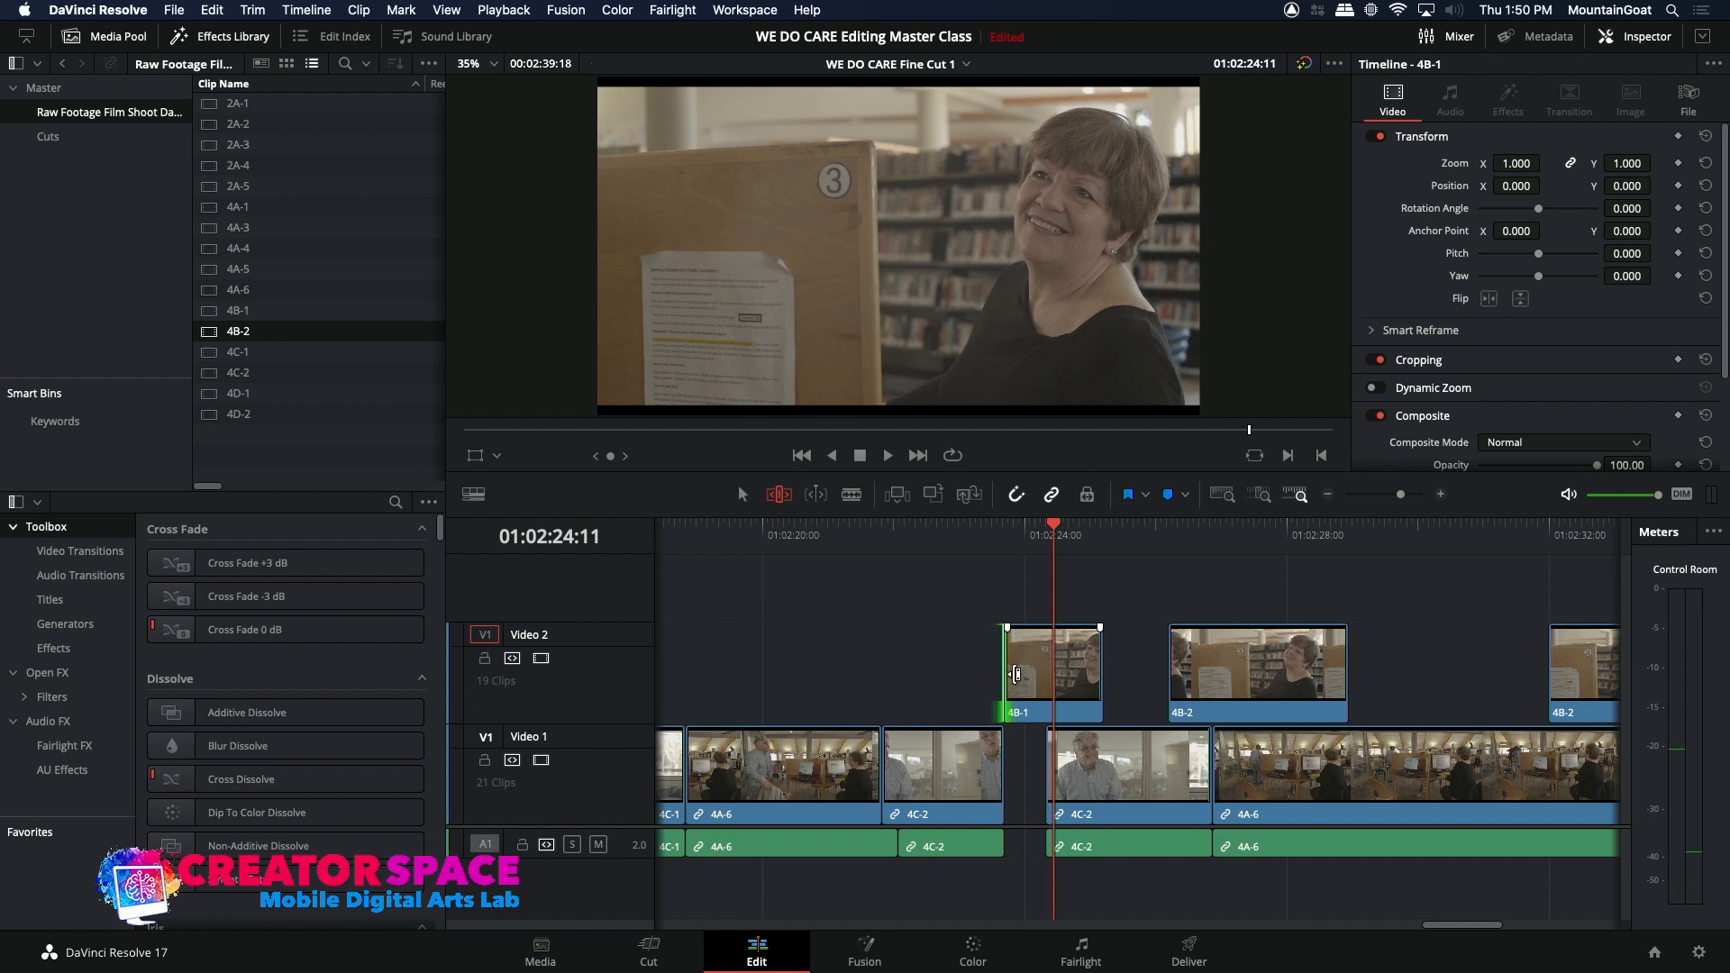
key(comma)
key(comma)
key(comma)
key(comma)
key(comma)
key(comma)
key(comma)
key(comma)
key(comma)
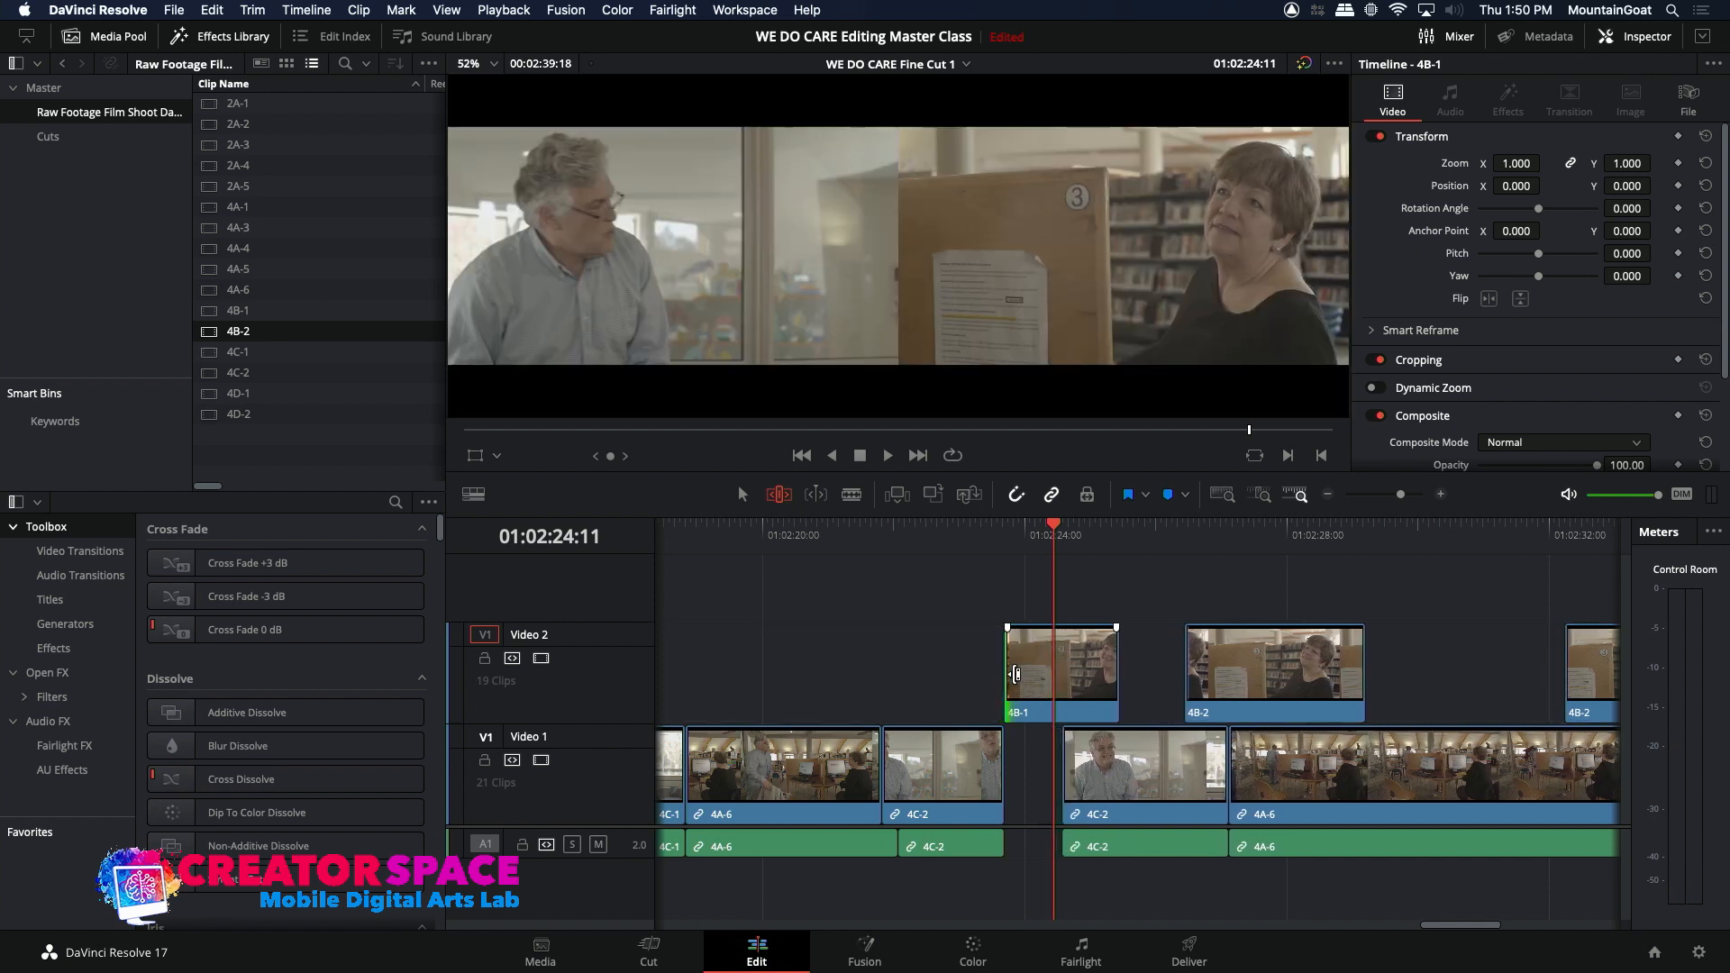
key(comma)
key(comma)
key(comma)
key(comma)
key(comma)
key(comma)
key(comma)
key(comma)
key(comma)
key(comma)
key(comma)
key(comma)
key(comma)
key(comma)
key(comma)
key(comma)
key(comma)
key(comma)
key(comma)
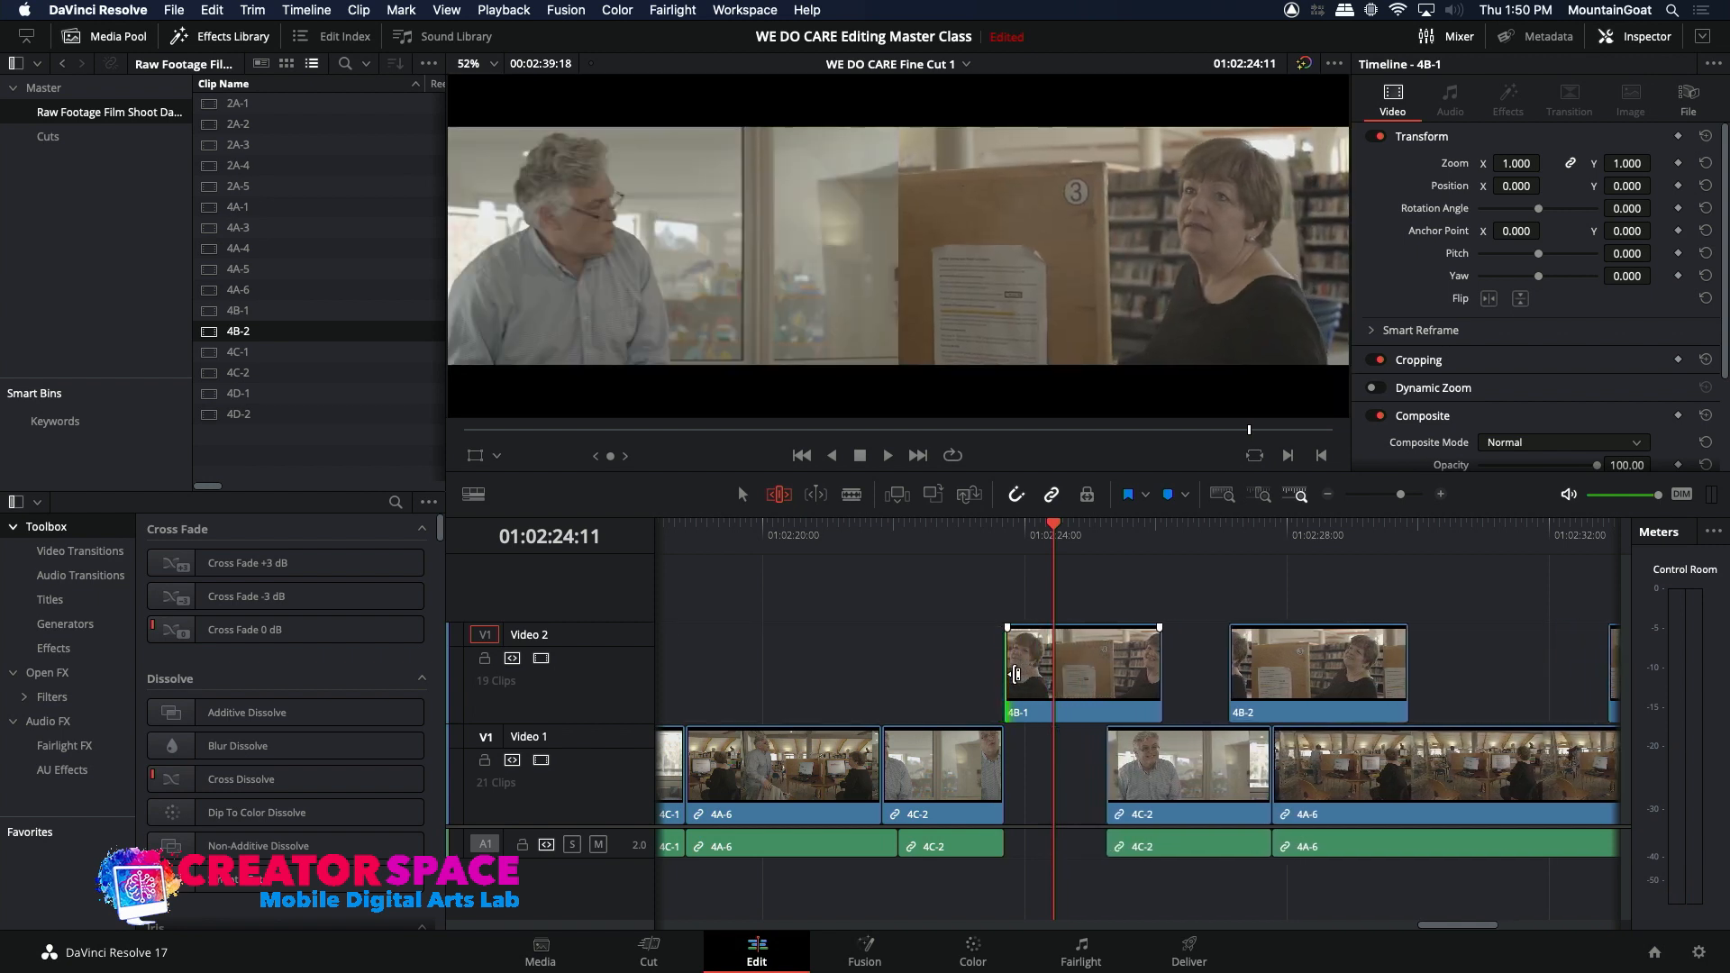
key(comma)
key(comma)
key(comma)
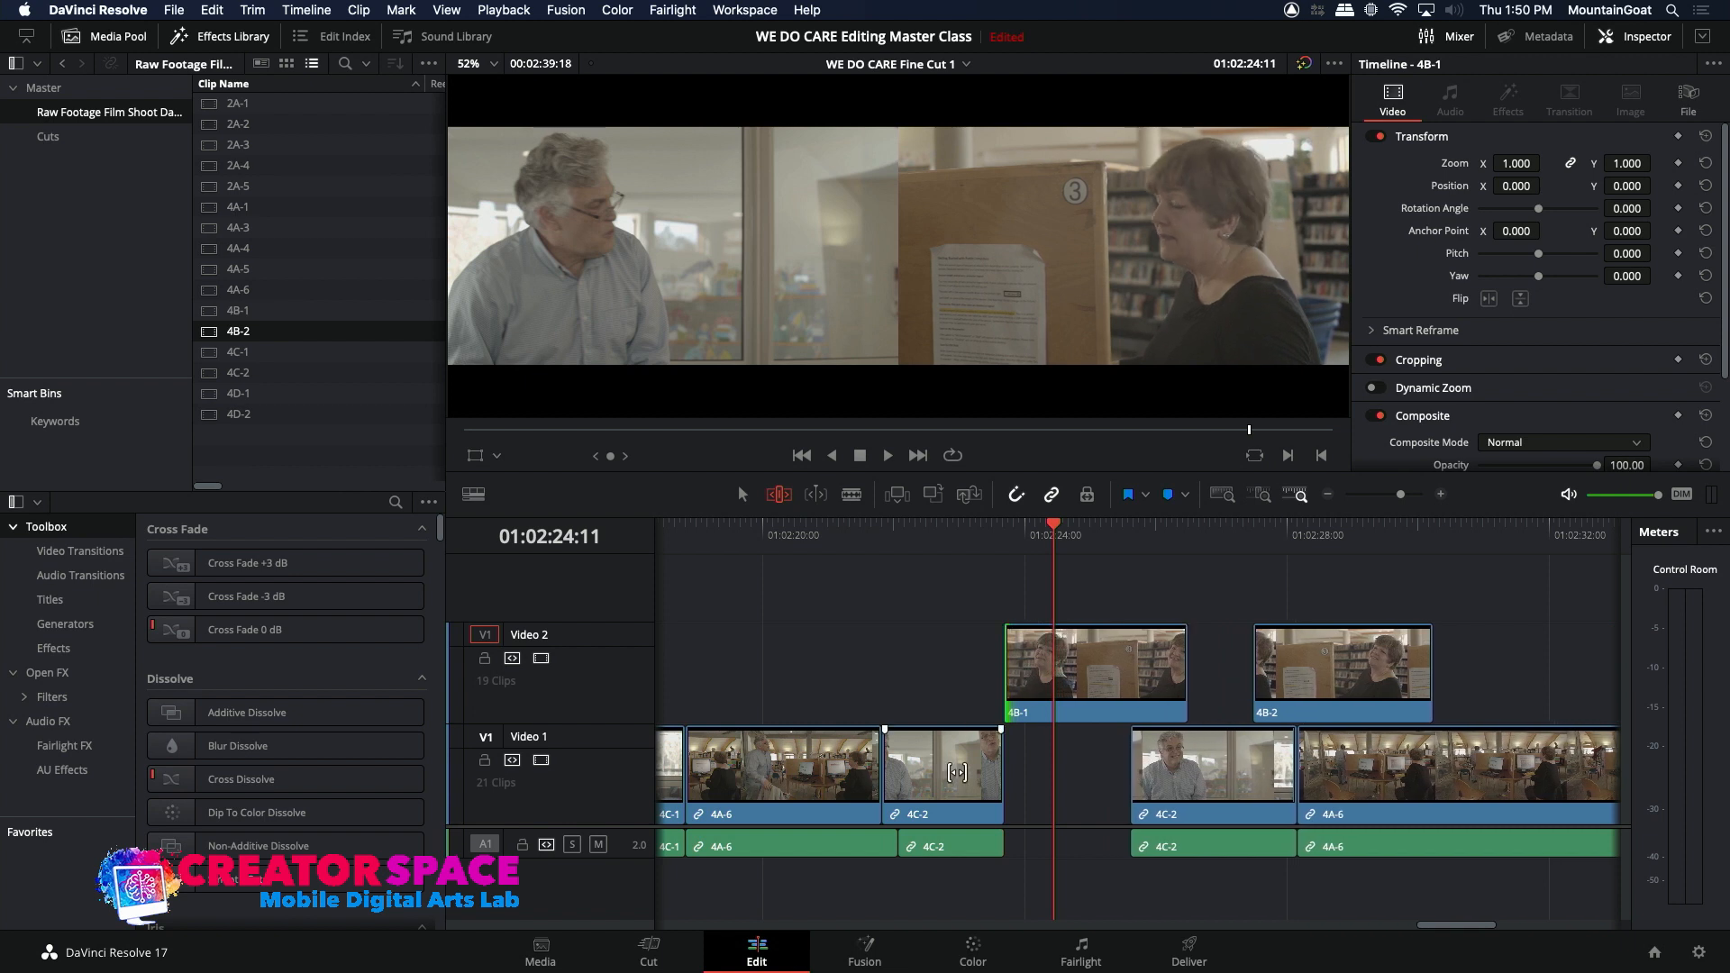
Step: Ripple-trim the end of the 4C-2 clip before the gap by about 4 frames and play the closing from about 01:02:21:03
click(995, 764)
key(comma)
key(comma)
key(comma)
key(comma)
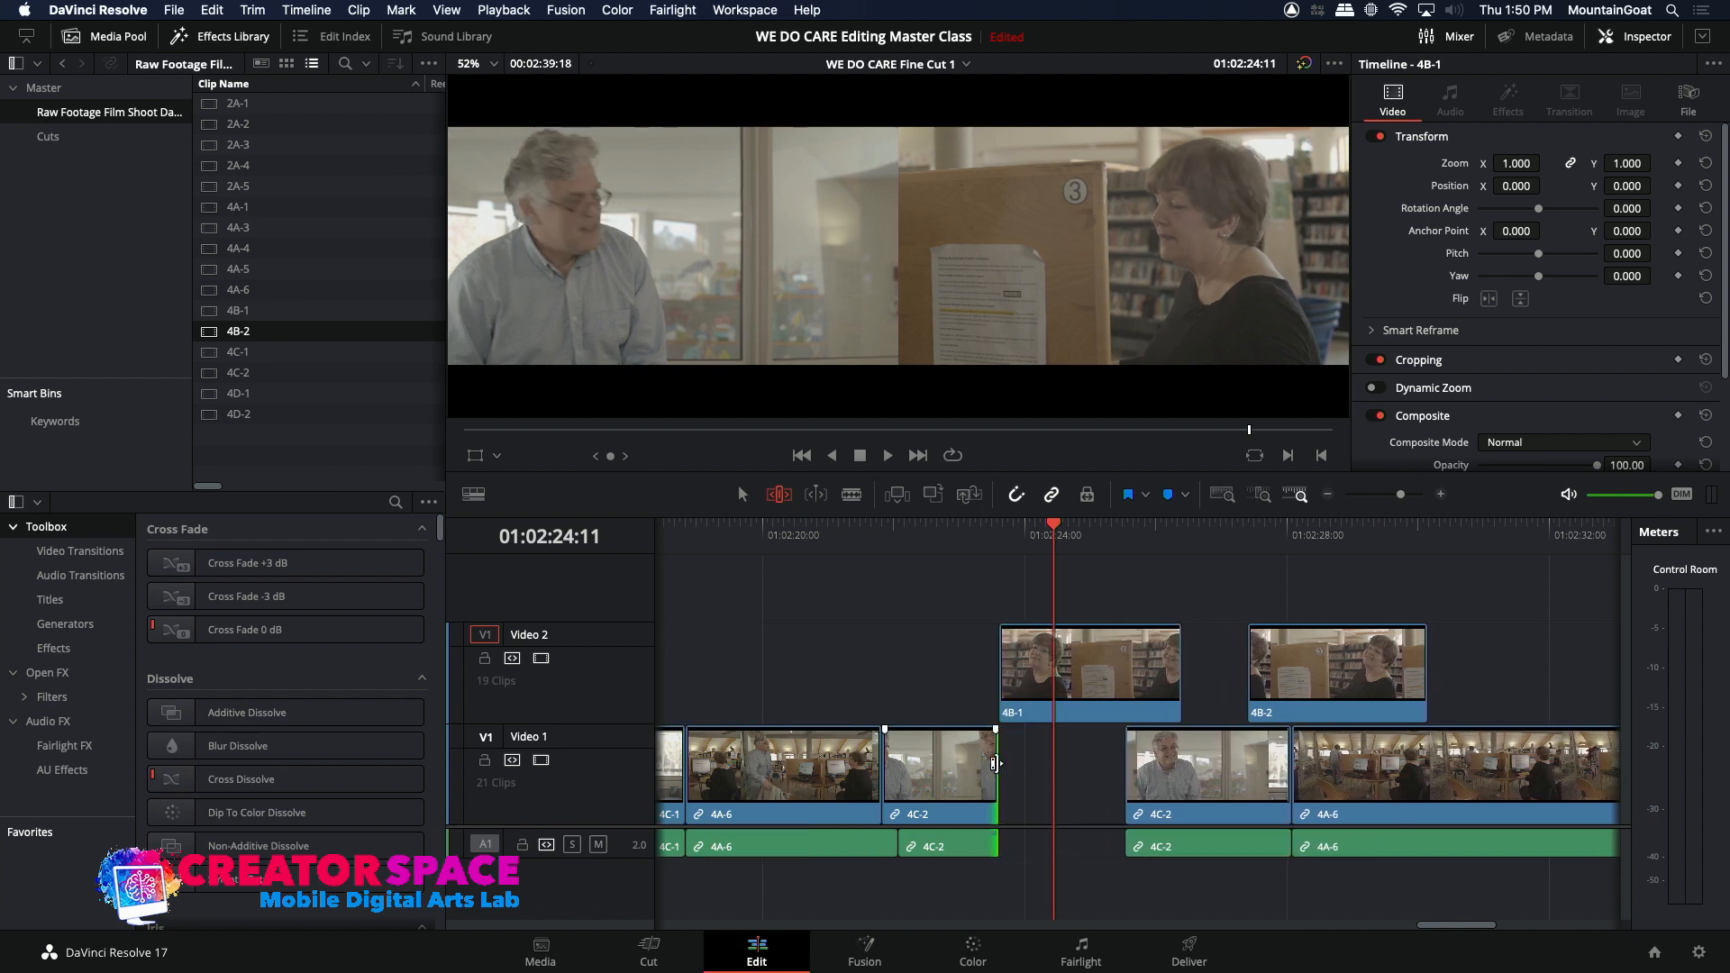
key(comma)
key(slash)
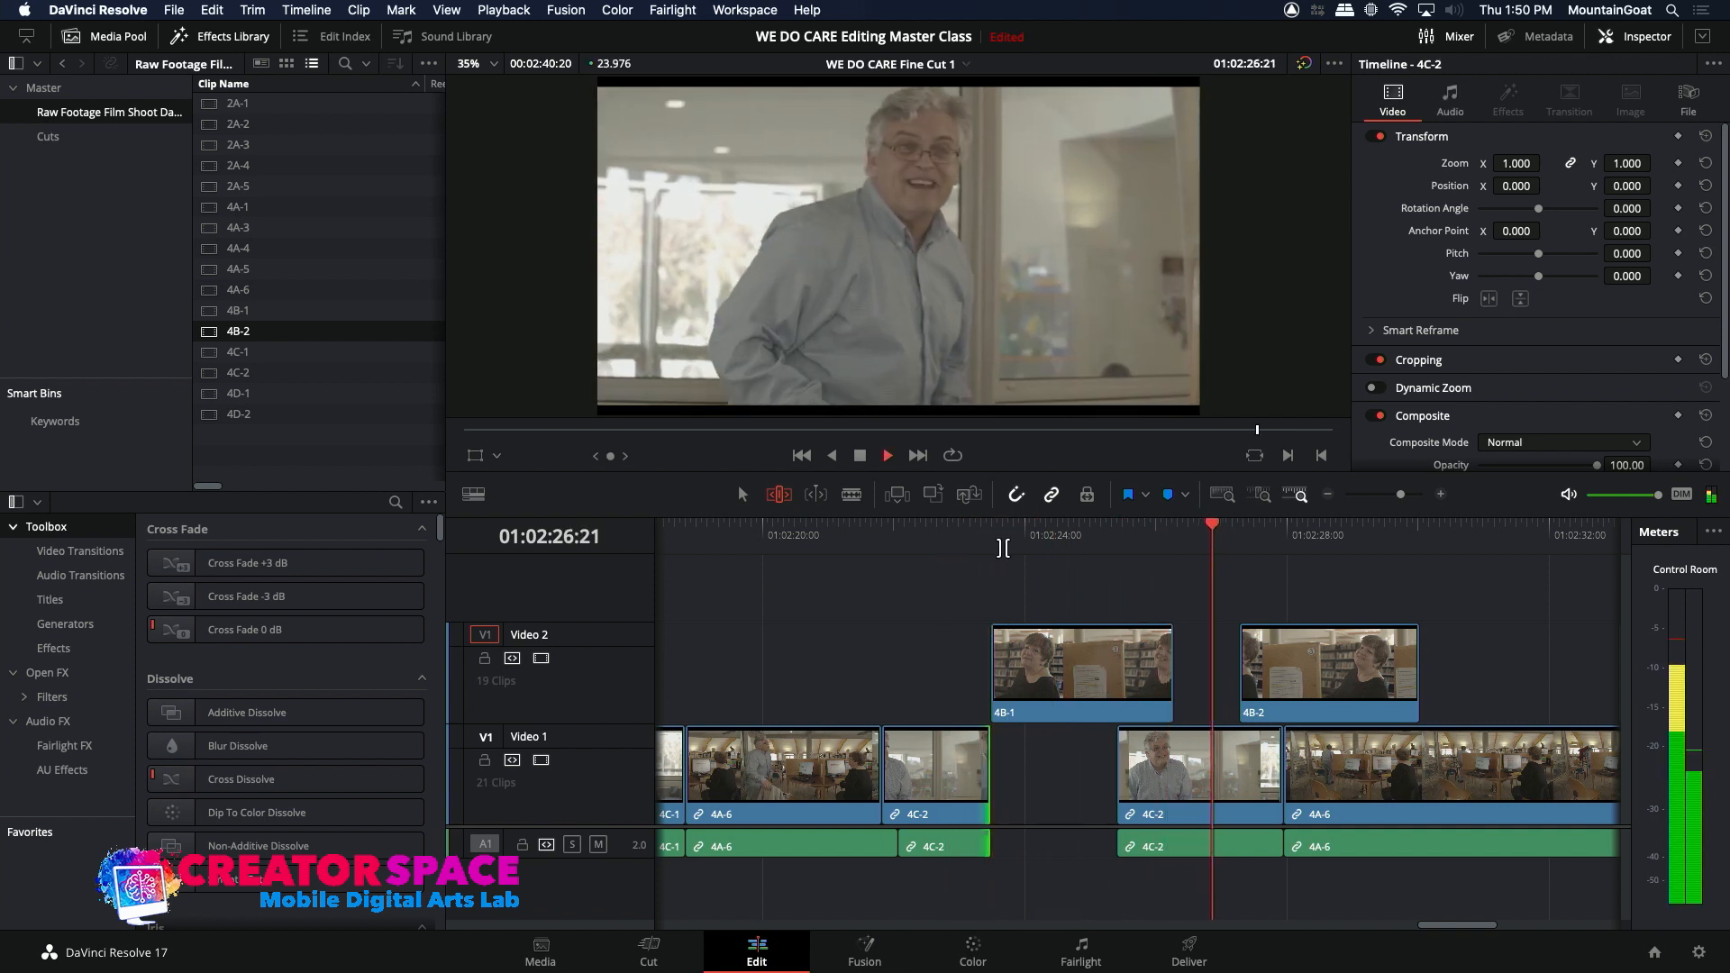
click(836, 534)
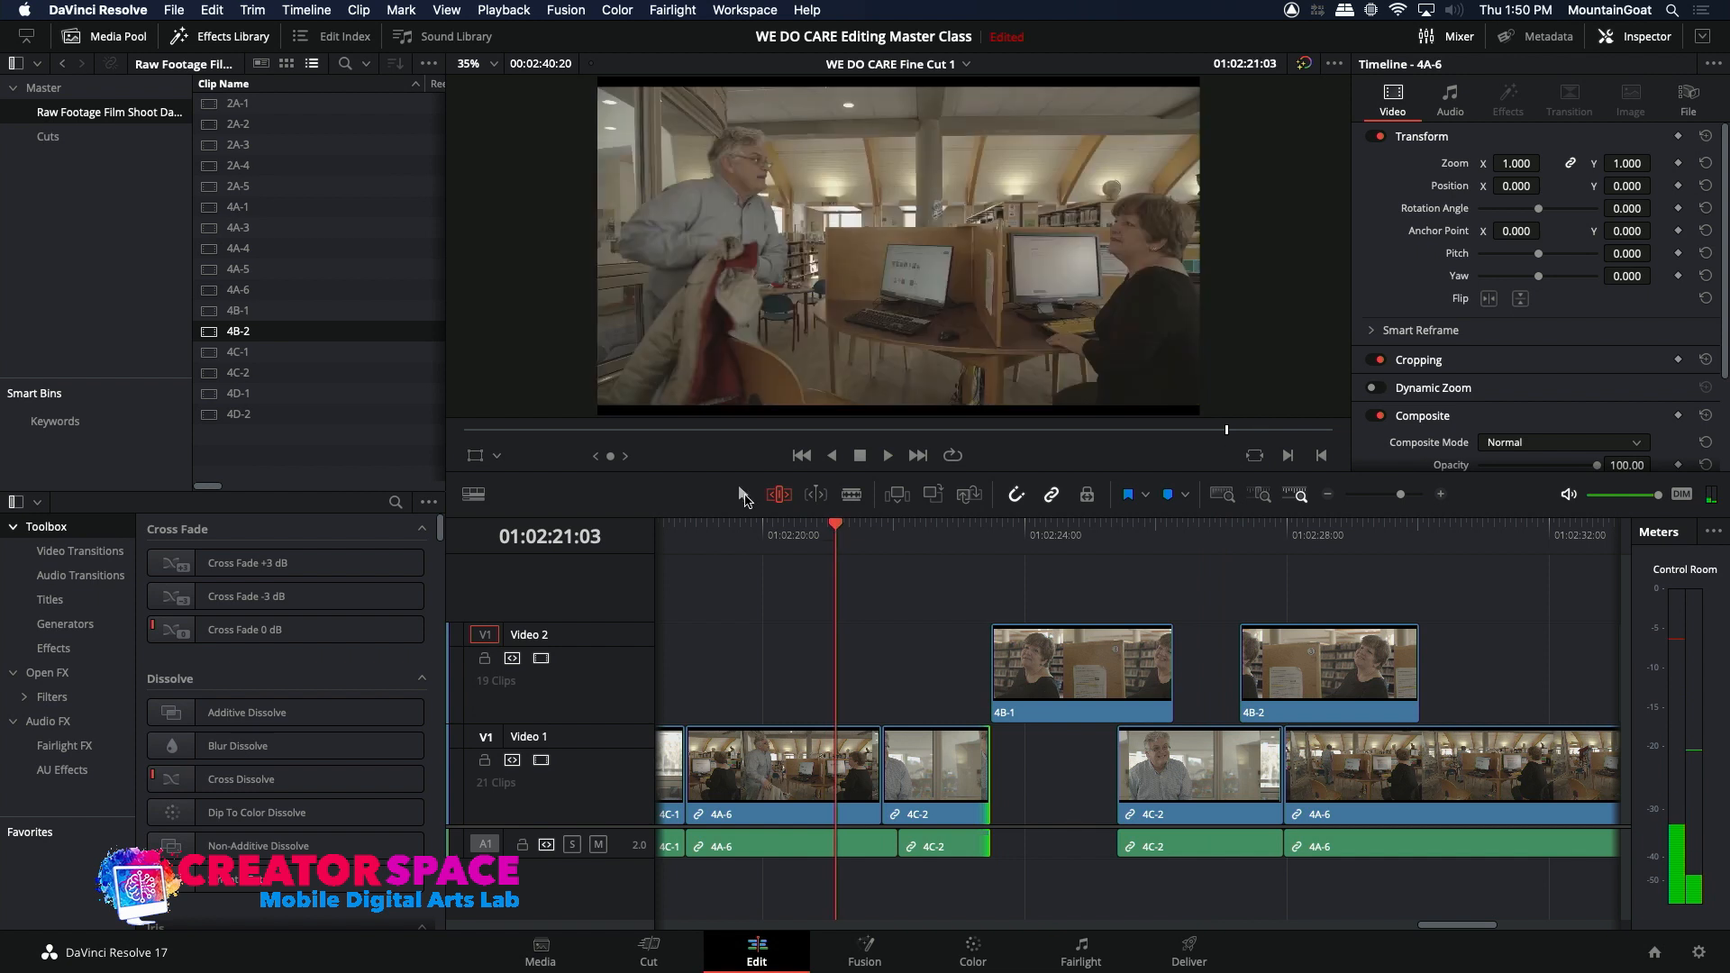
key(space)
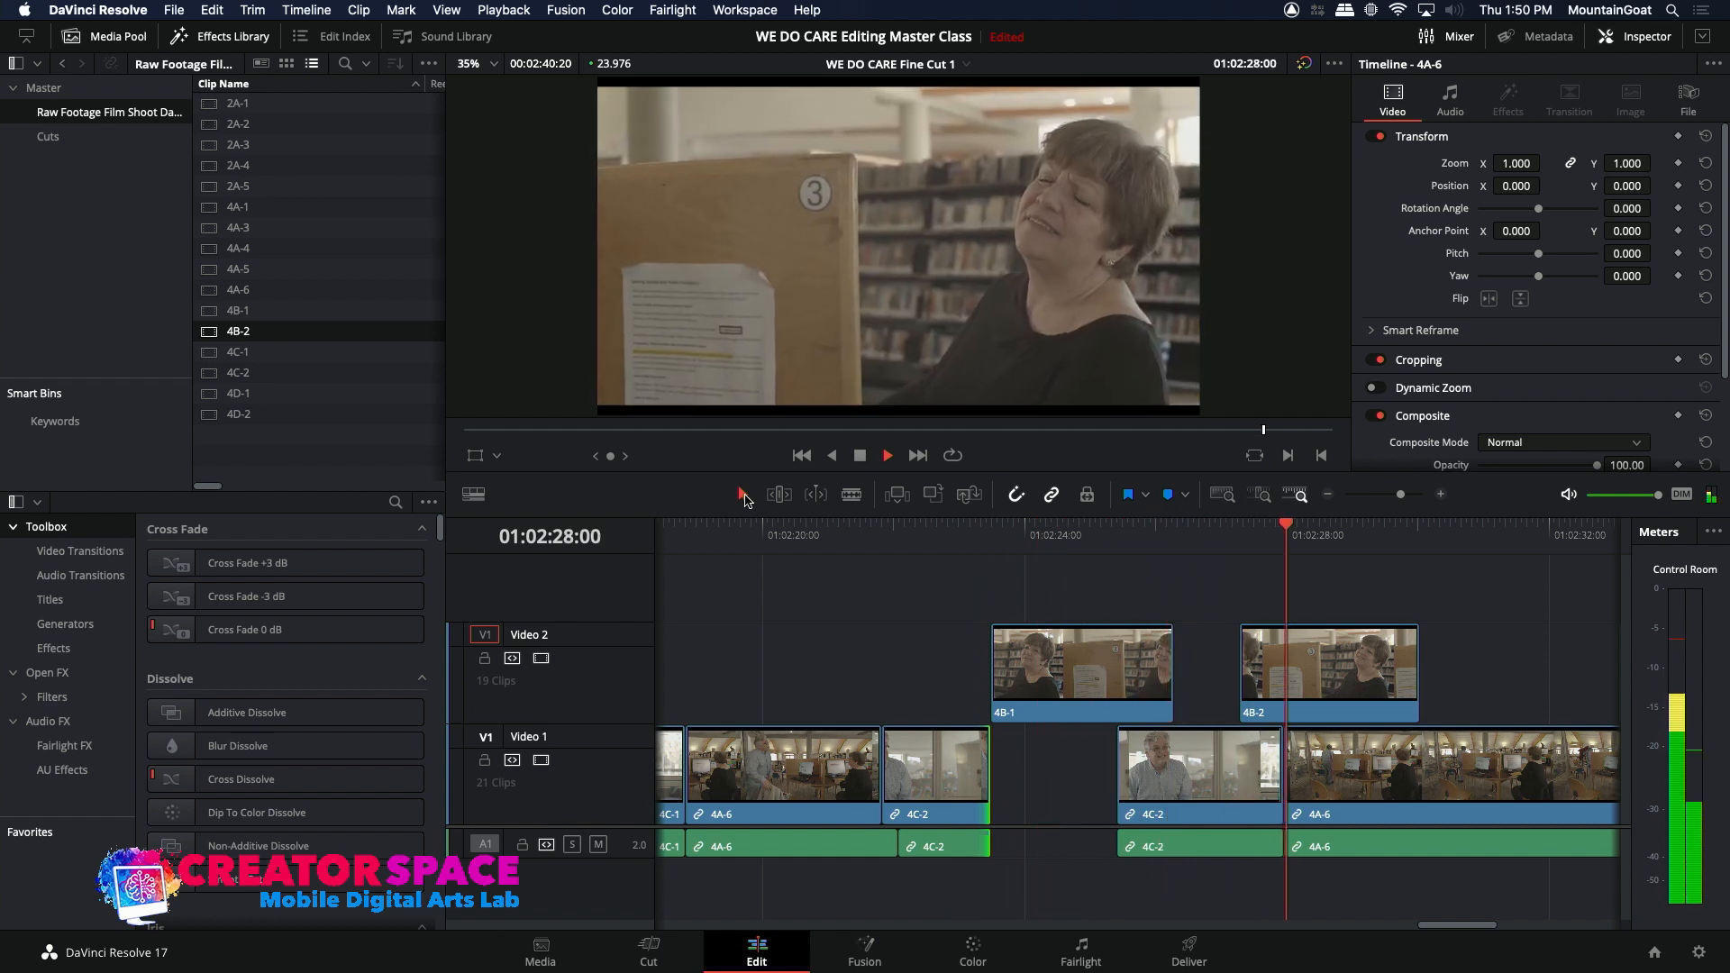
key(space)
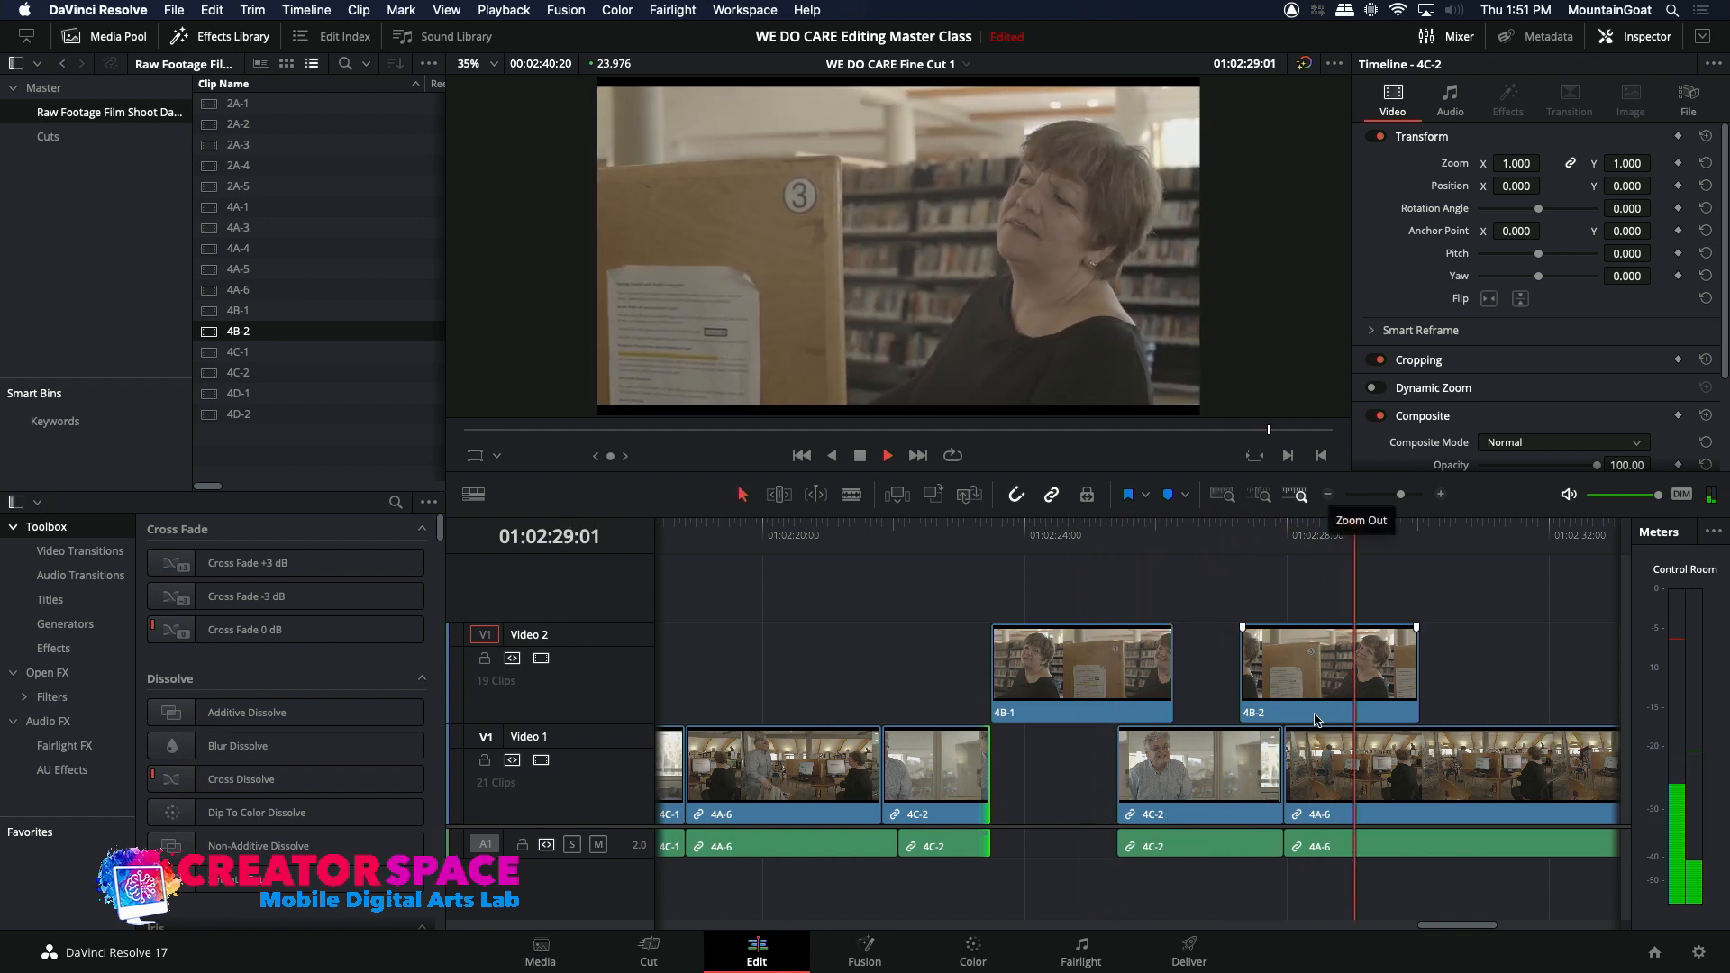
Step: Trim the start of the Video 2 4B-2 clip after 4B-1 to about 01:02:27:13 and play across its cuts from 01:02:27:03
click(1245, 674)
drag(1242, 673, 1260, 675)
click(1229, 533)
key(space)
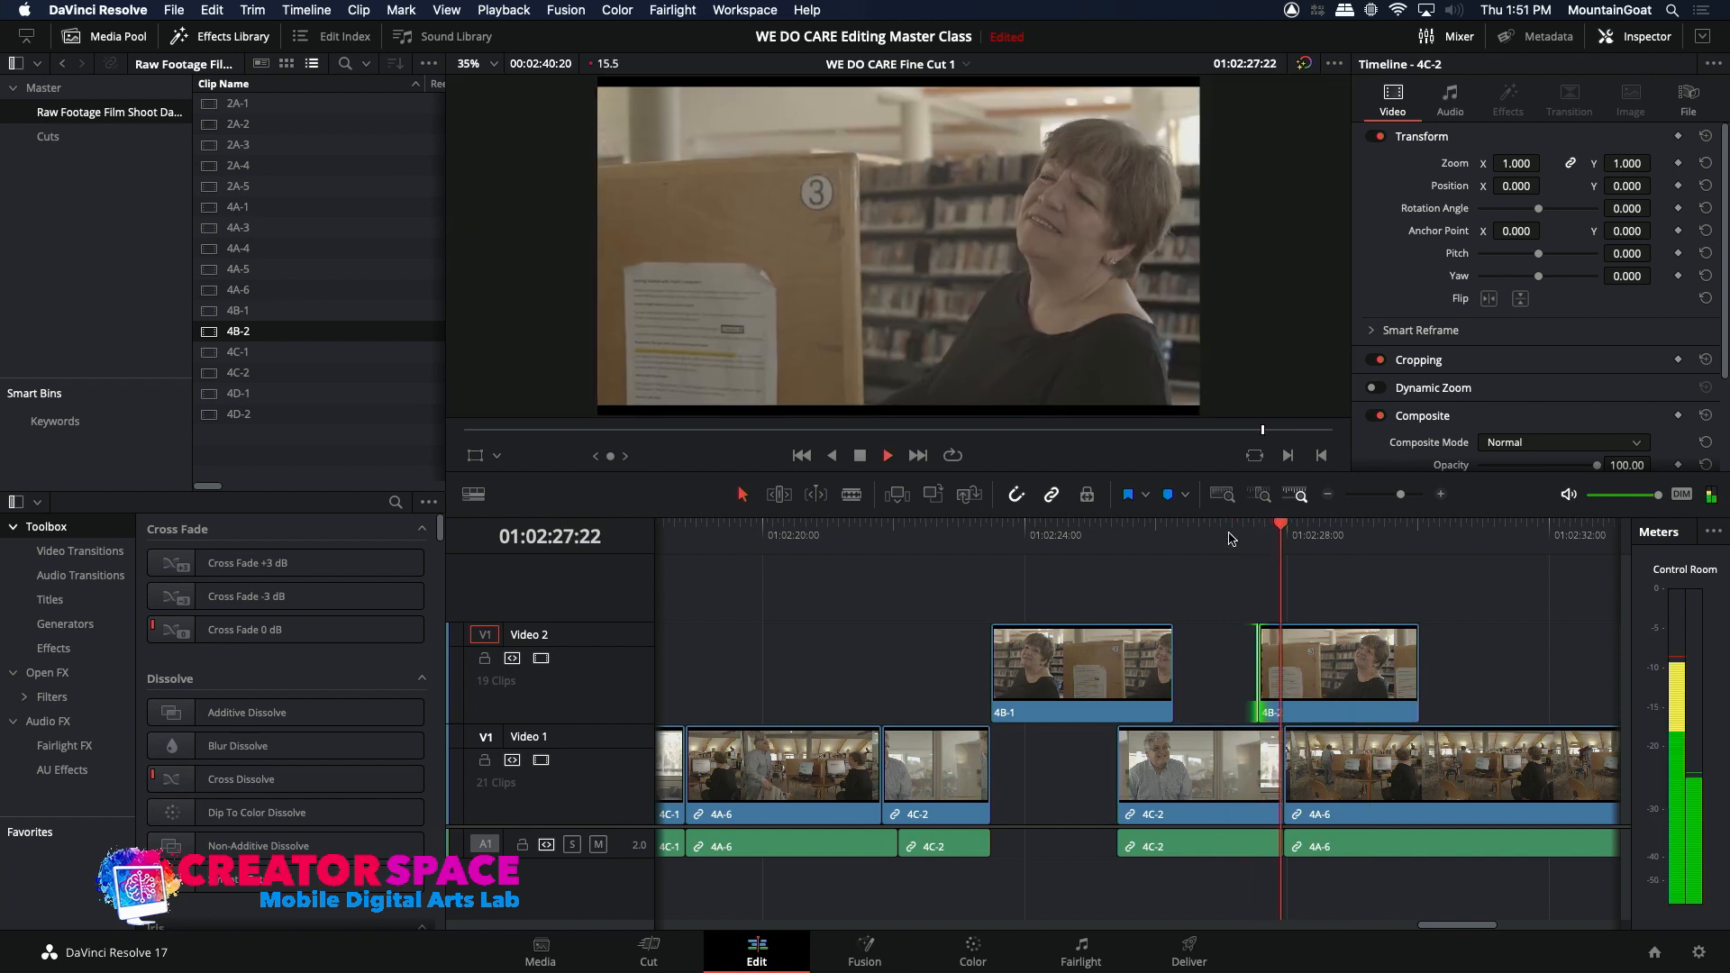
click(1228, 534)
key(space)
click(1230, 534)
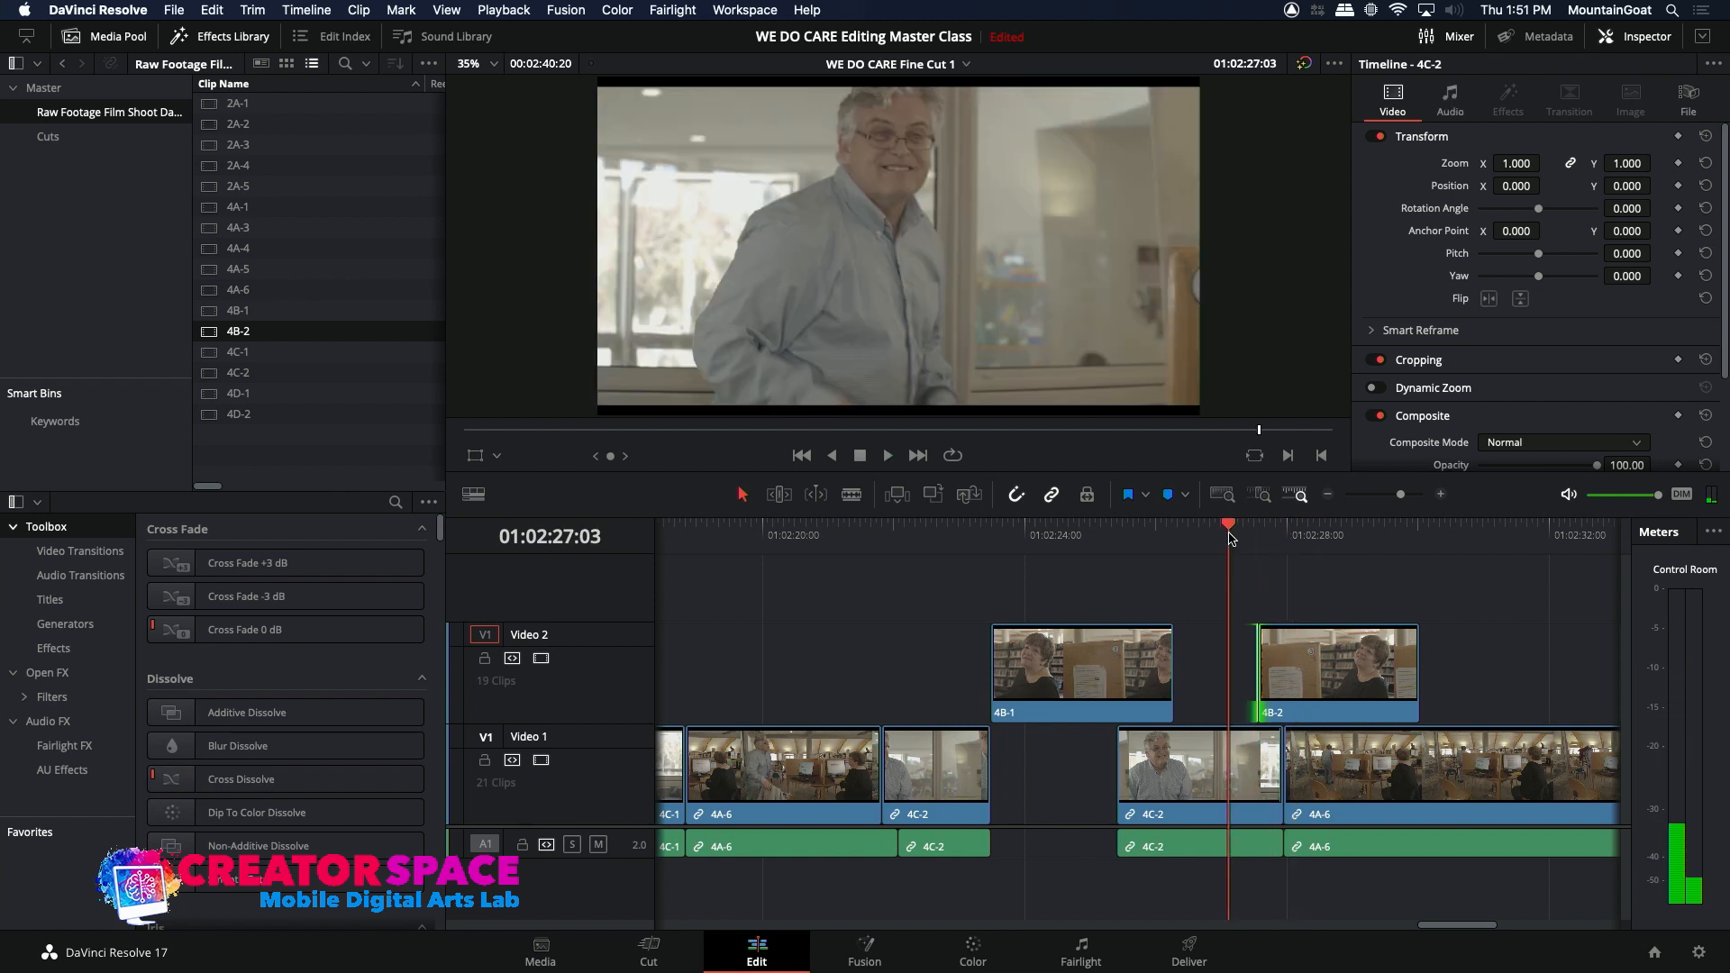
key(space)
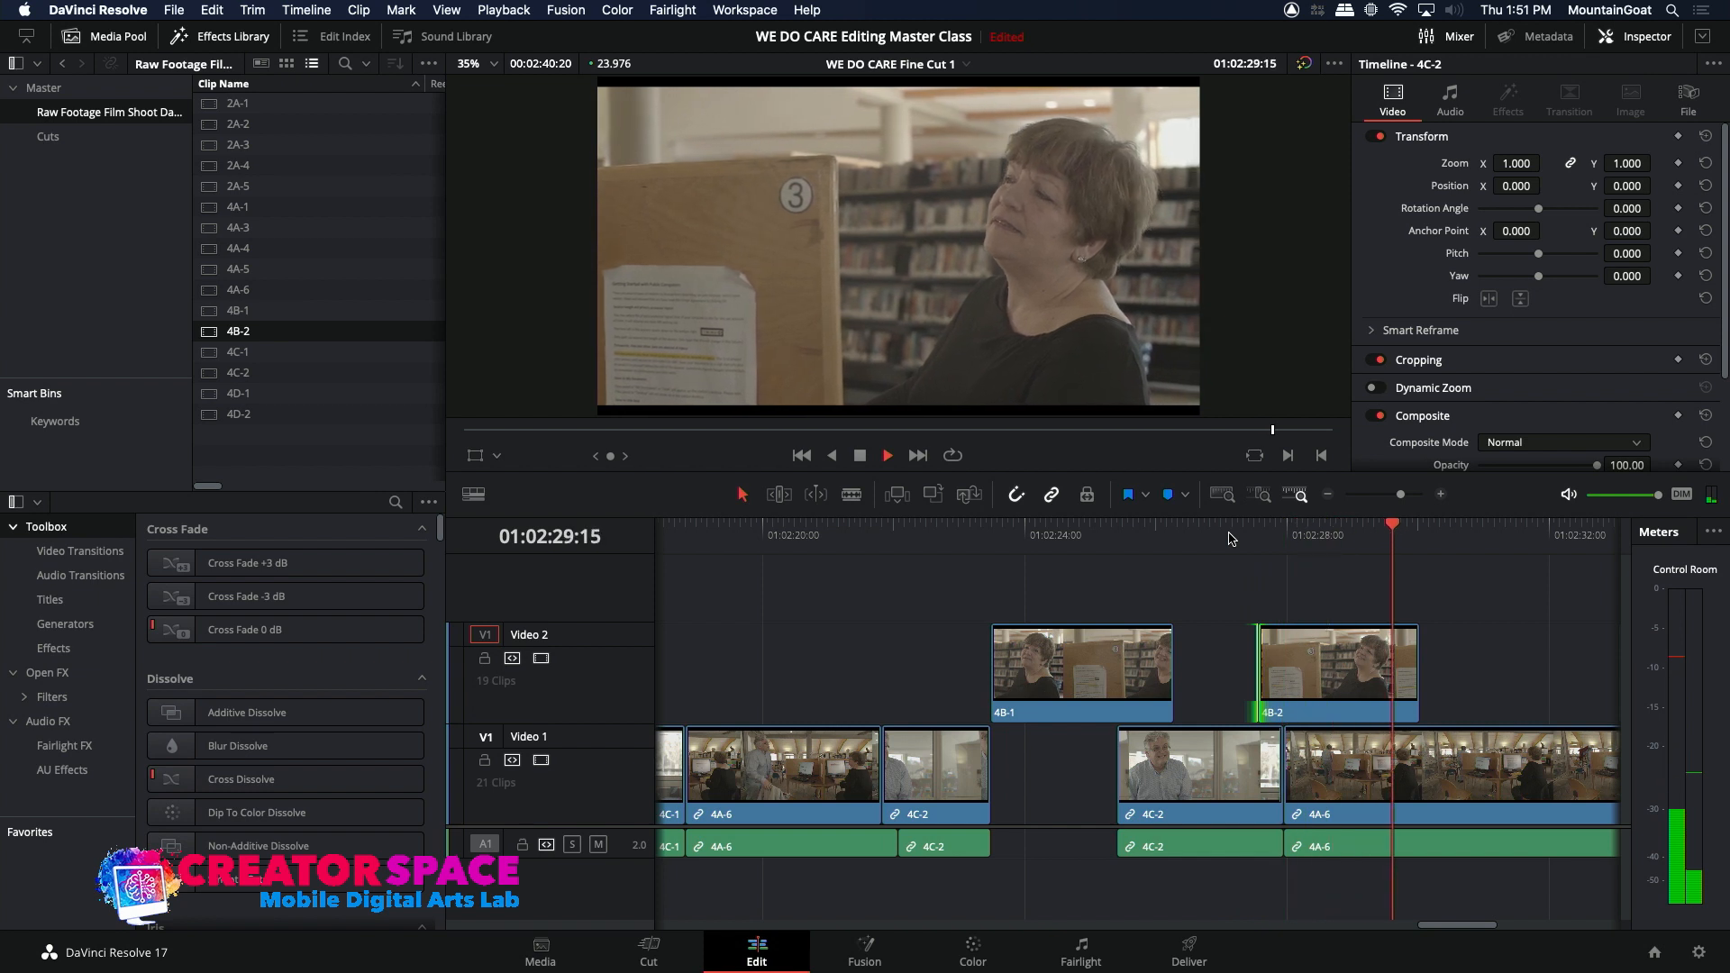
key(space)
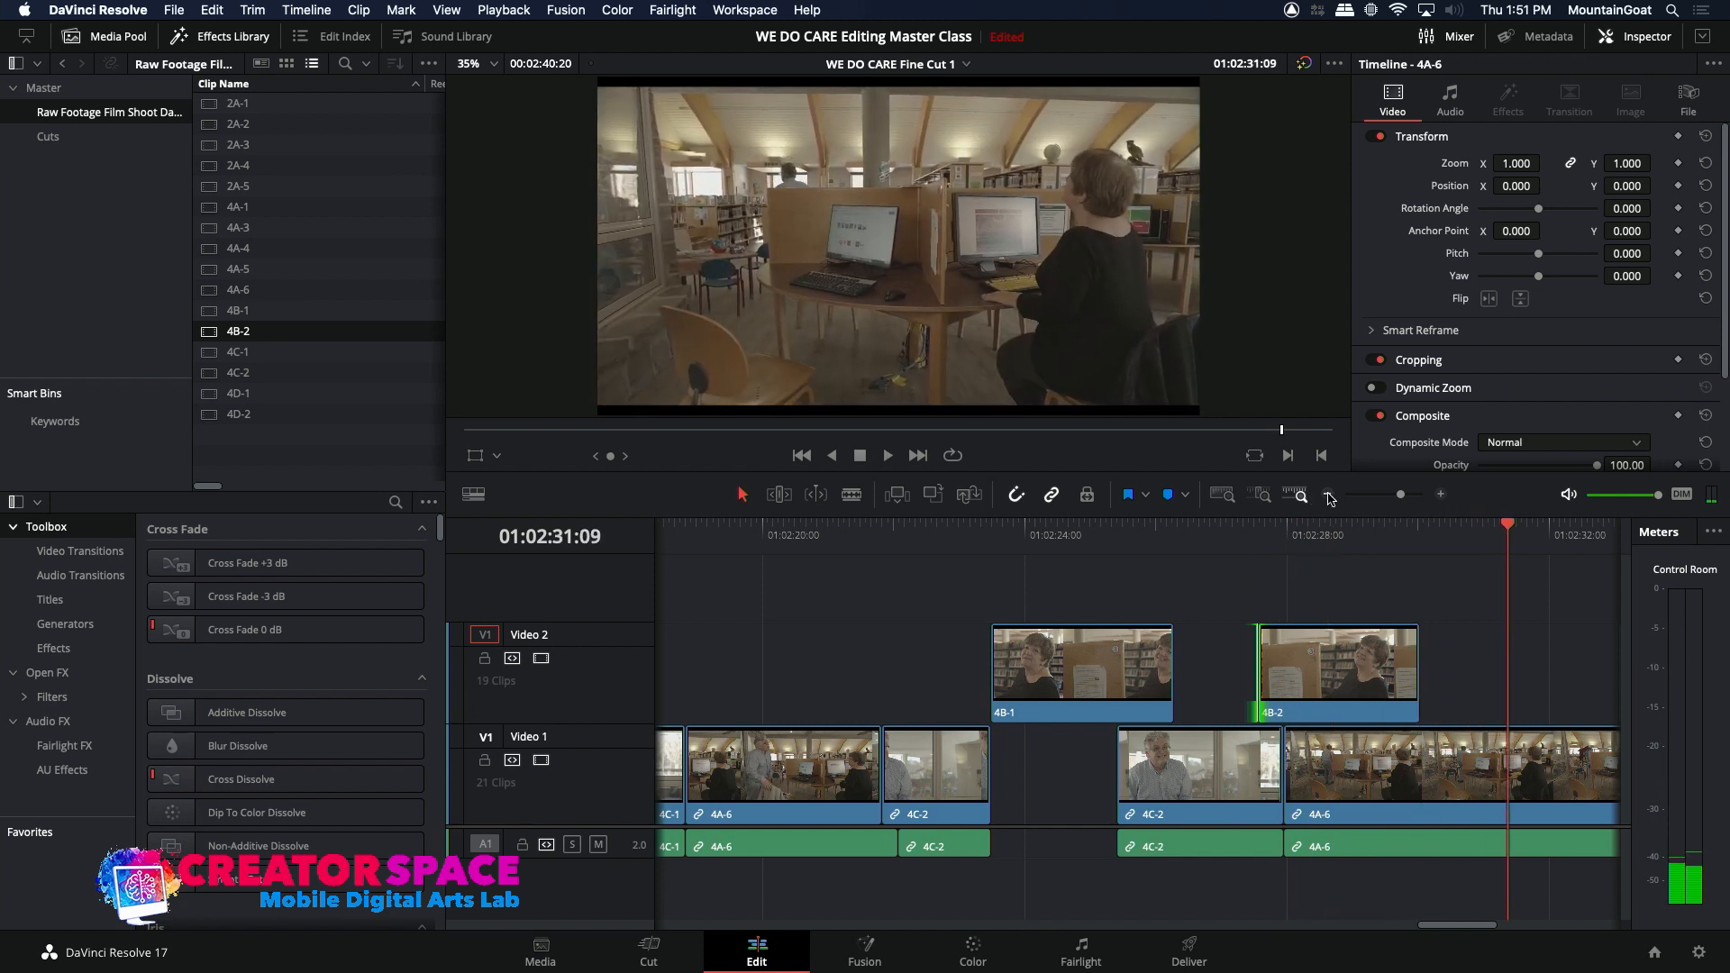
Step: Return to the beginning of the timeline and play the opening 4A-6 shot of the man walking in, stopping at 01:00:05:21
click(1327, 494)
click(1328, 494)
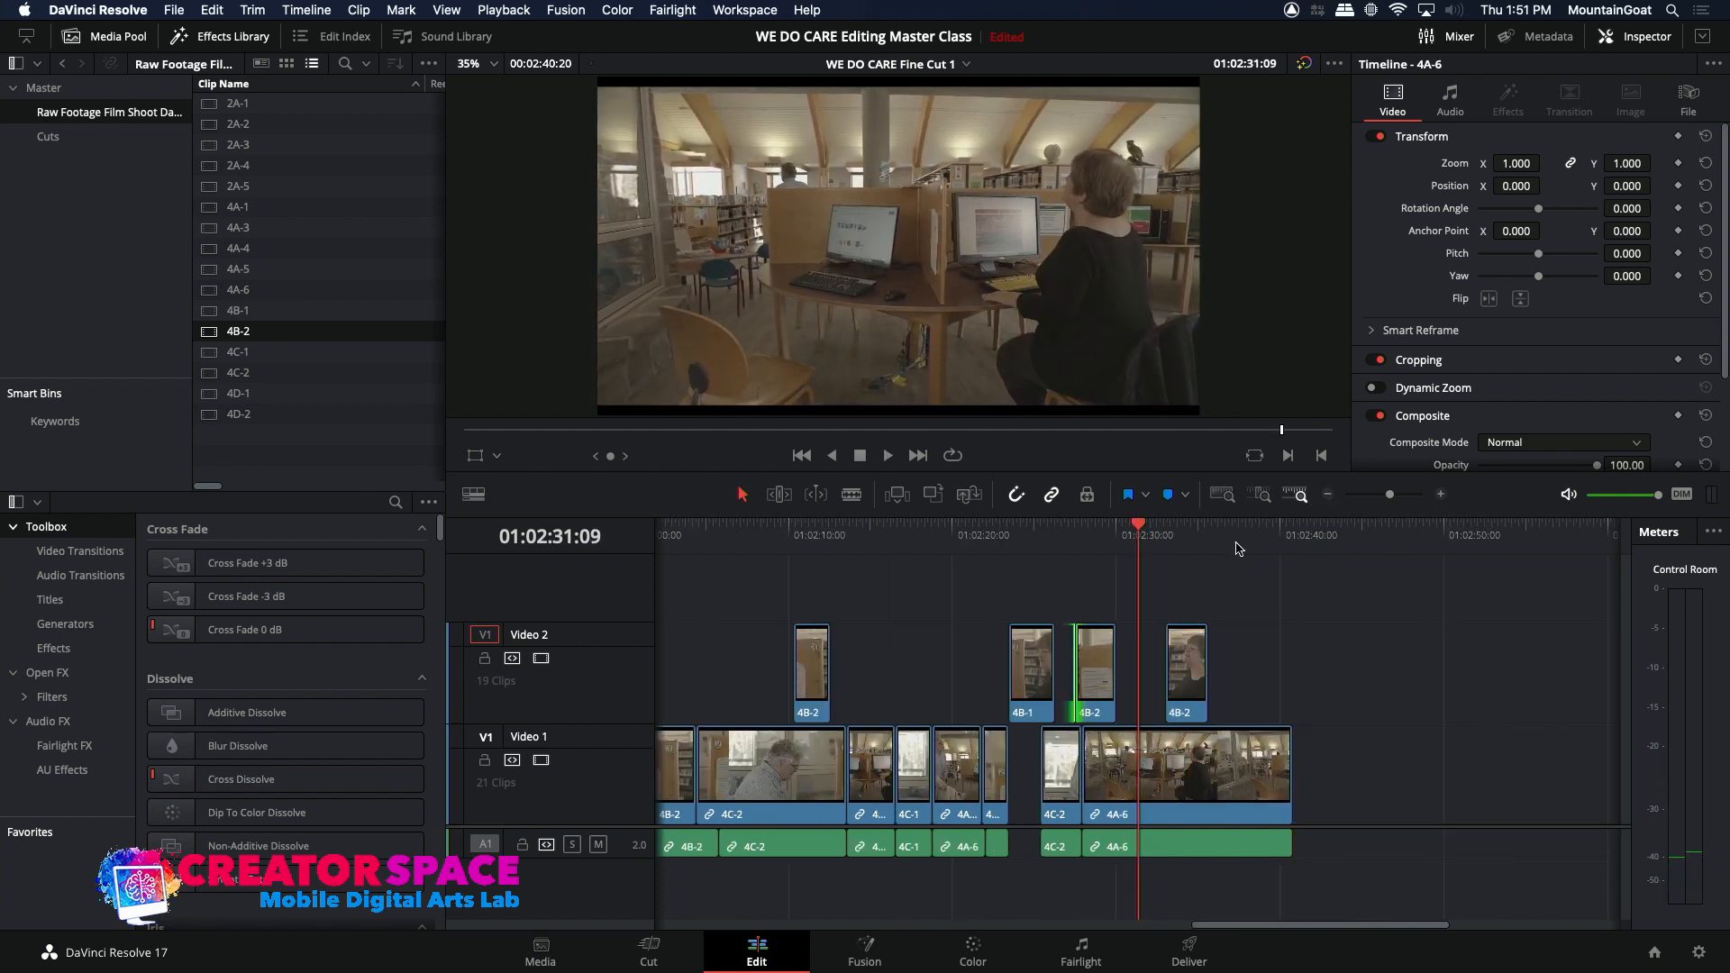
click(1327, 494)
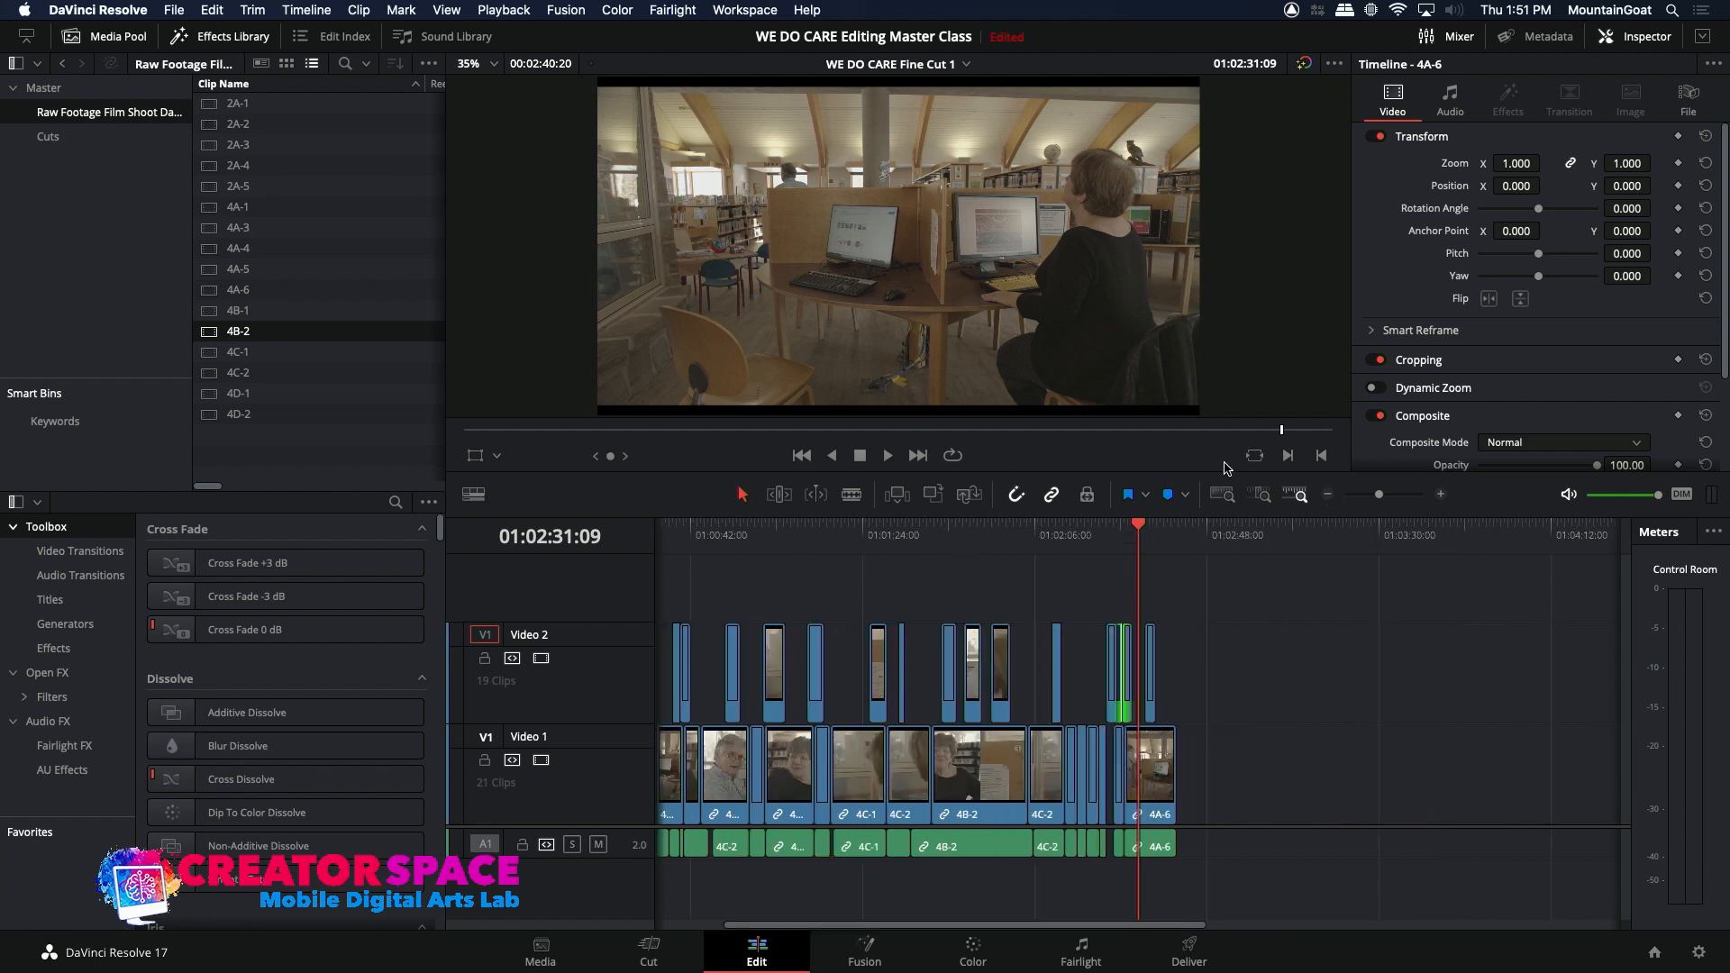
click(1328, 494)
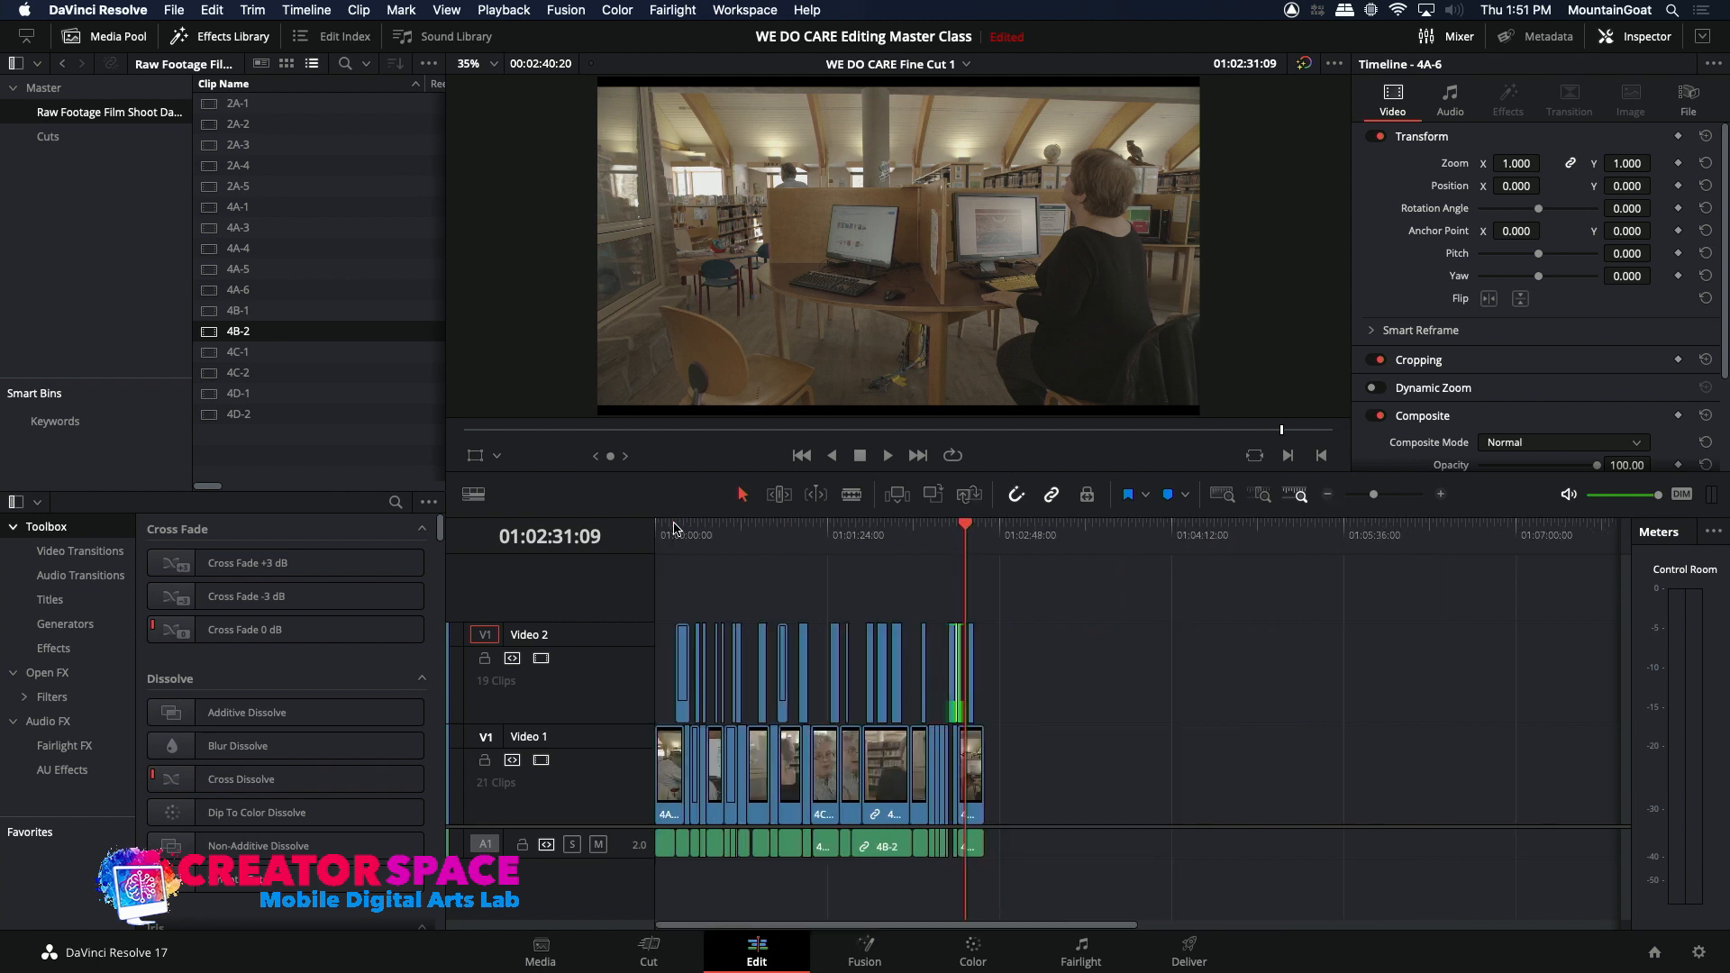
click(664, 532)
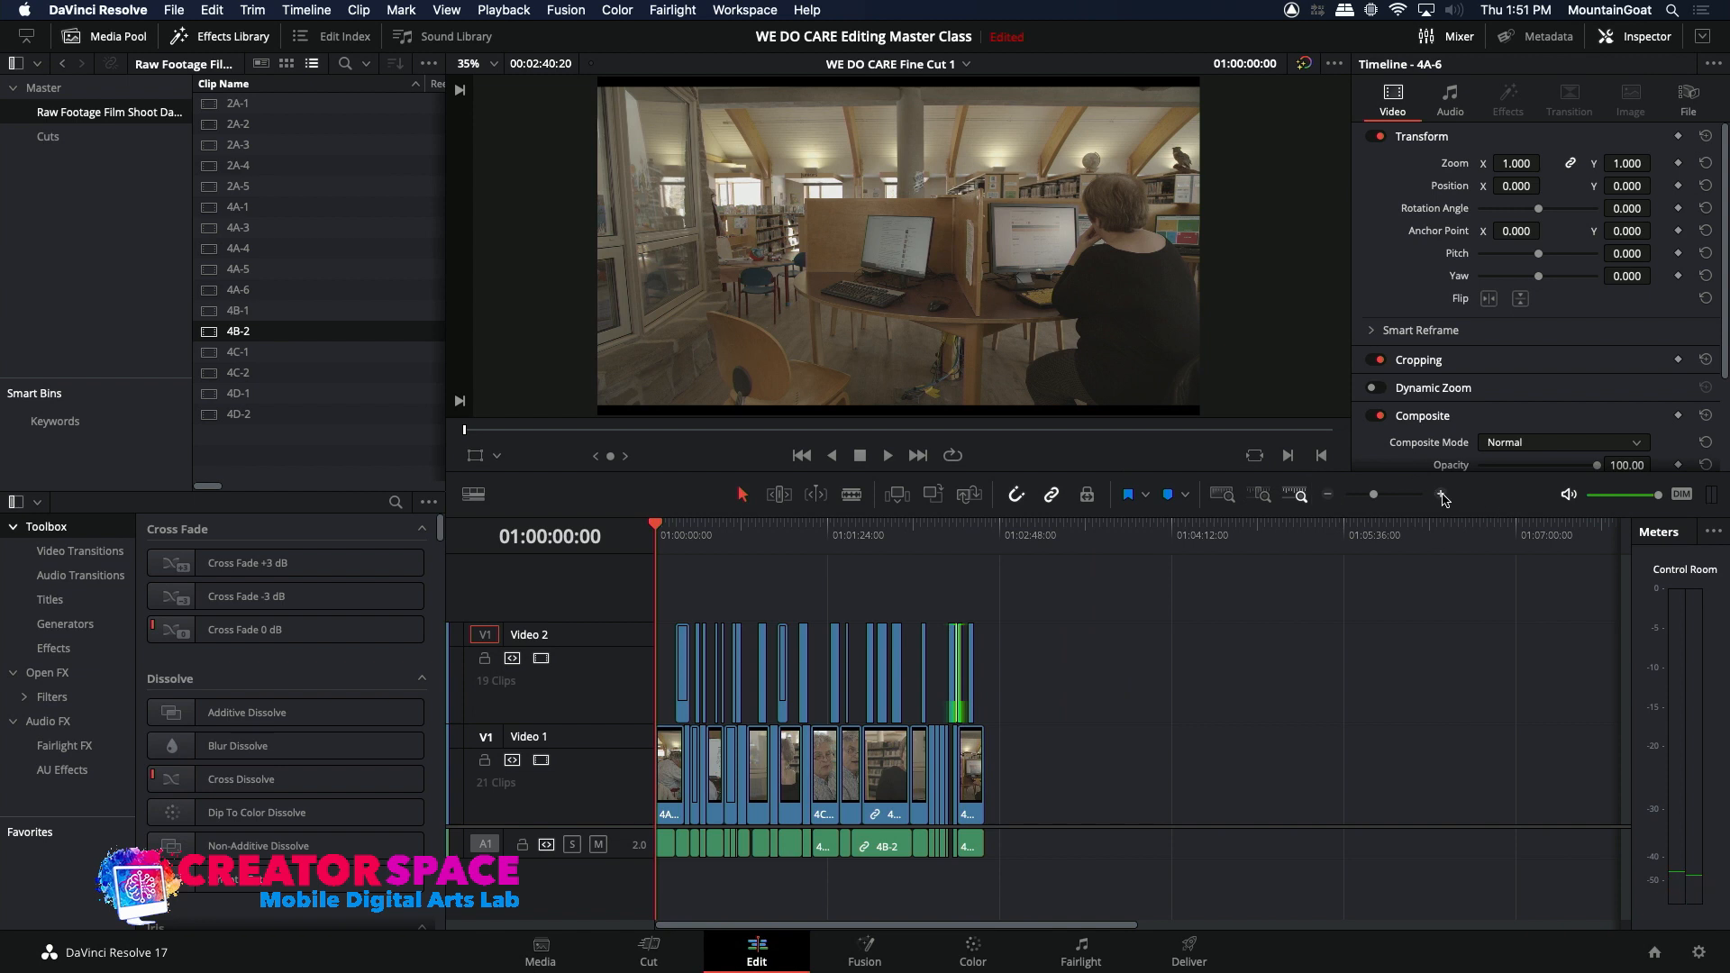
click(1441, 494)
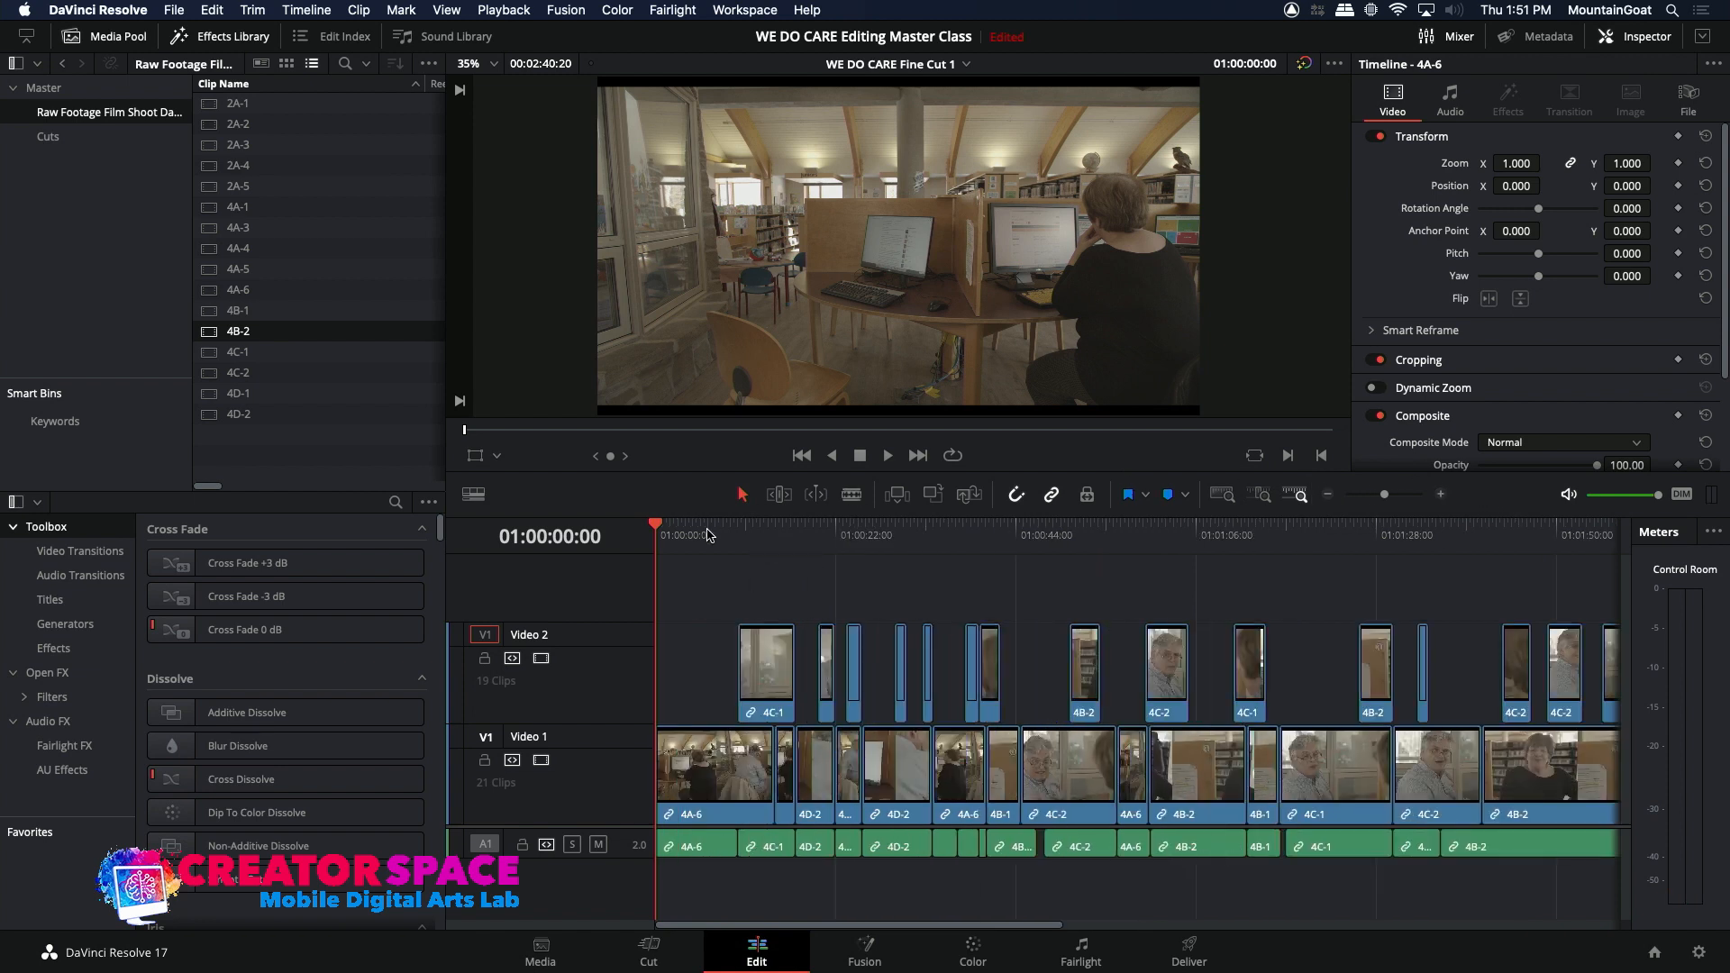
drag(703, 535, 711, 539)
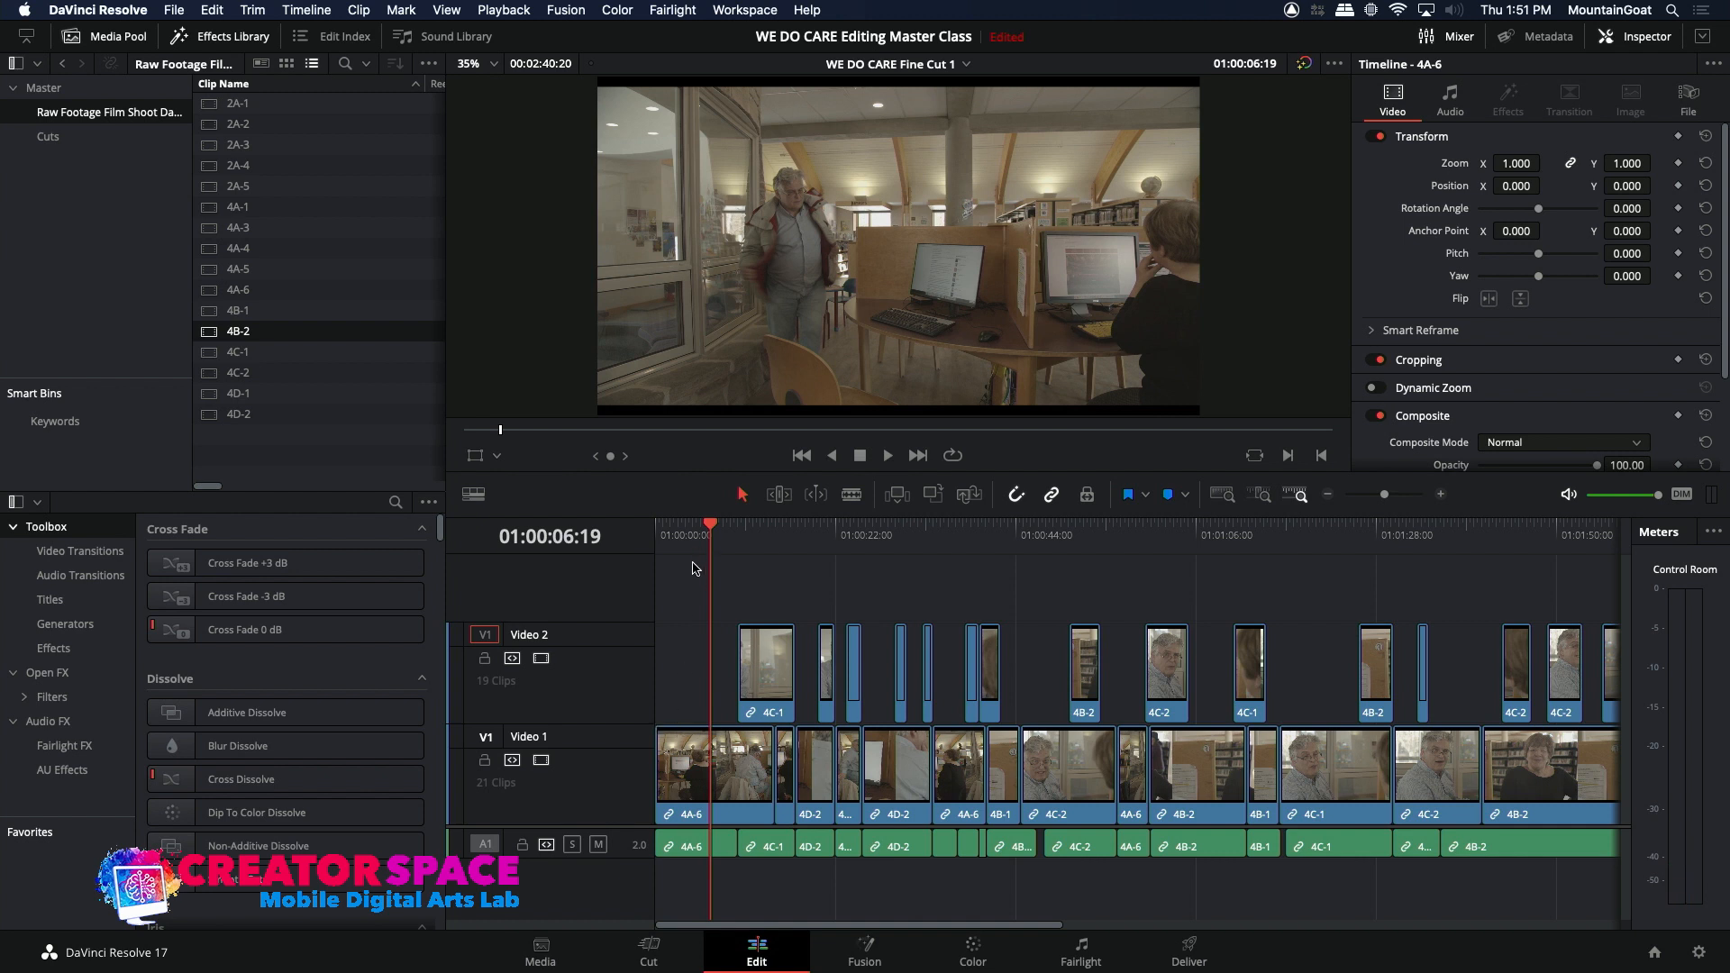
click(683, 539)
key(space)
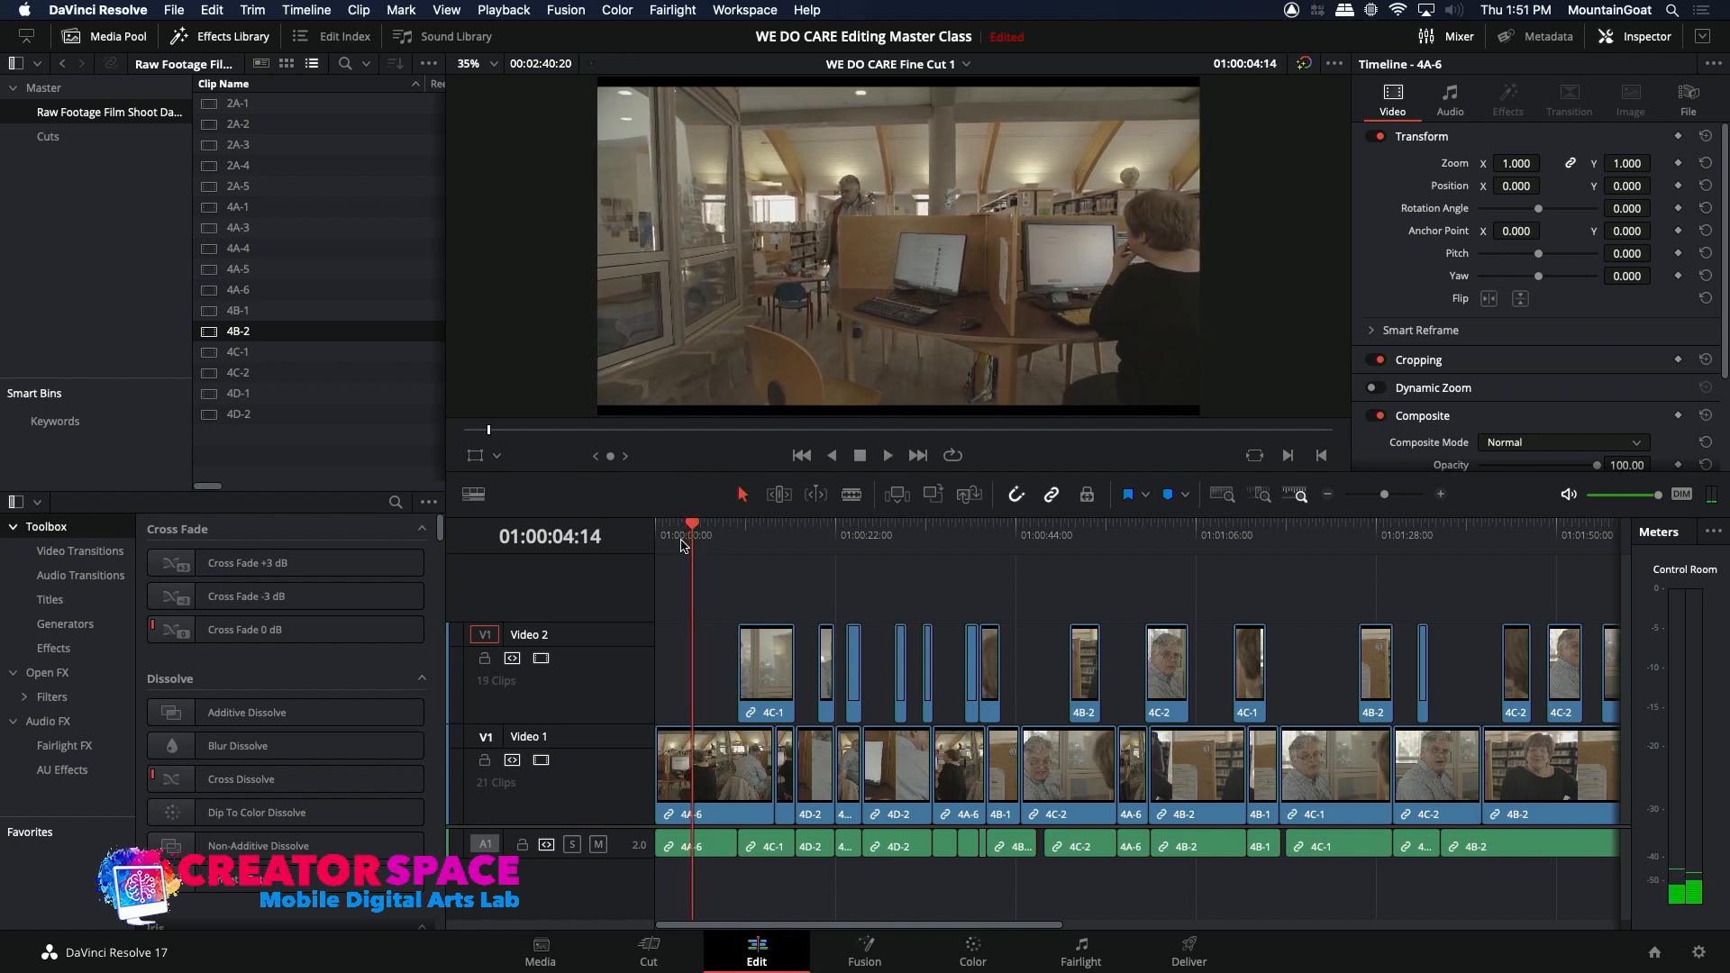
click(660, 538)
key(space)
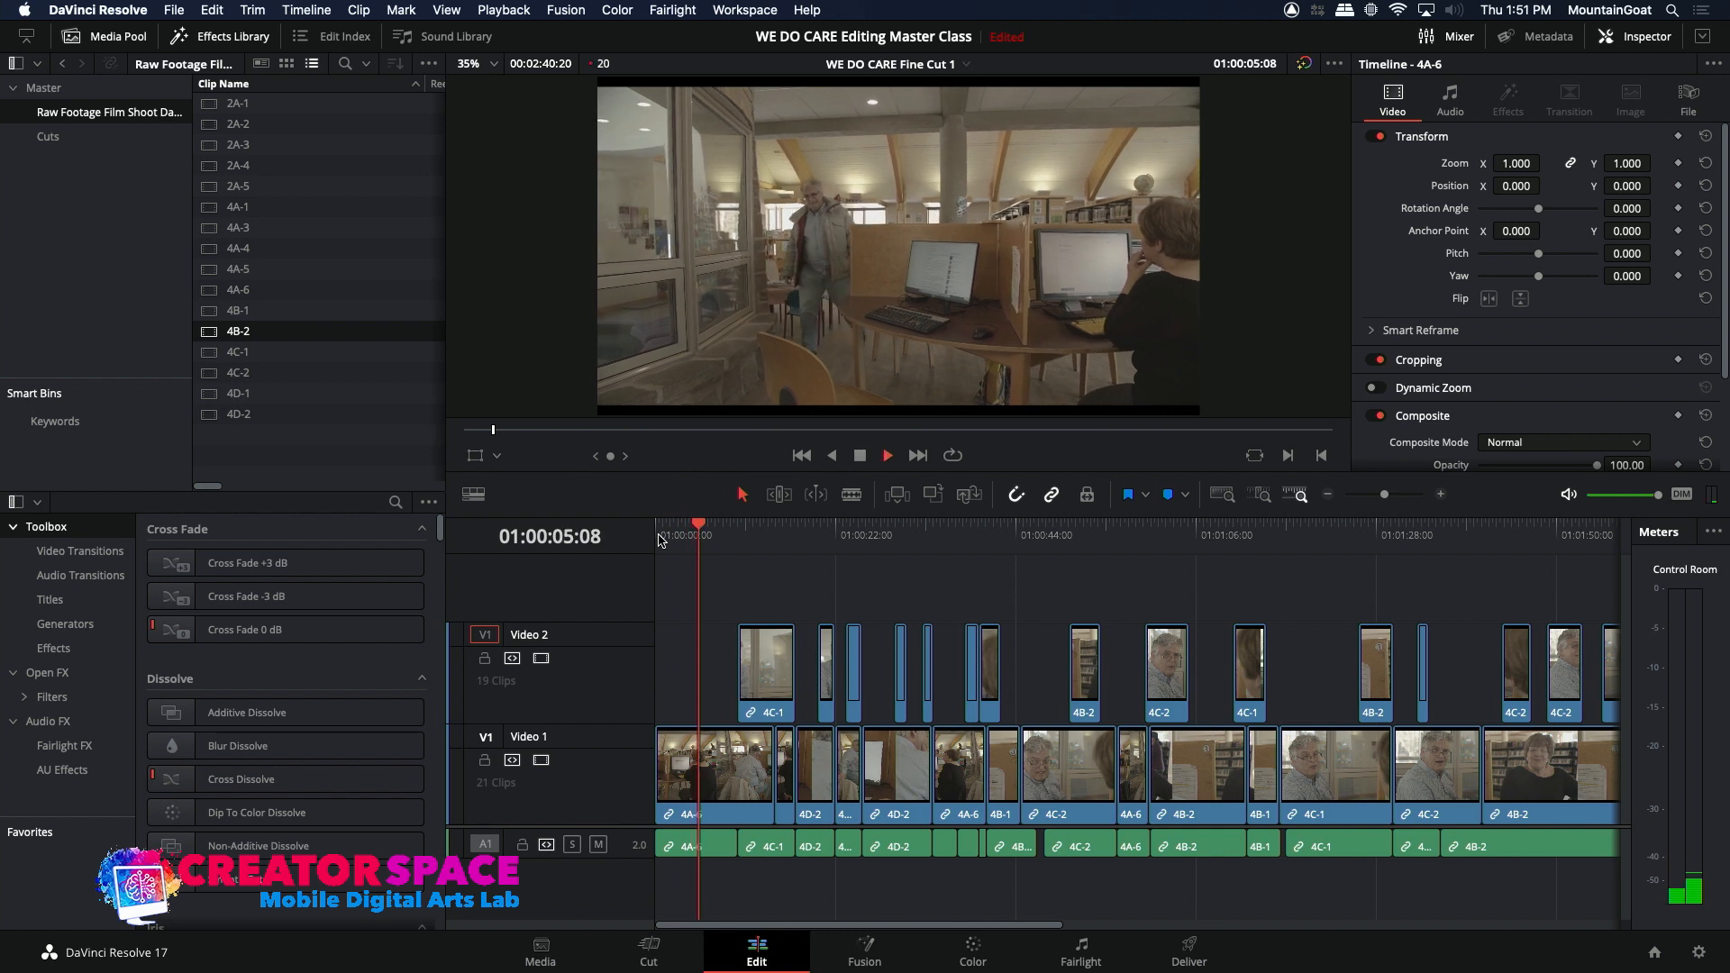
key(space)
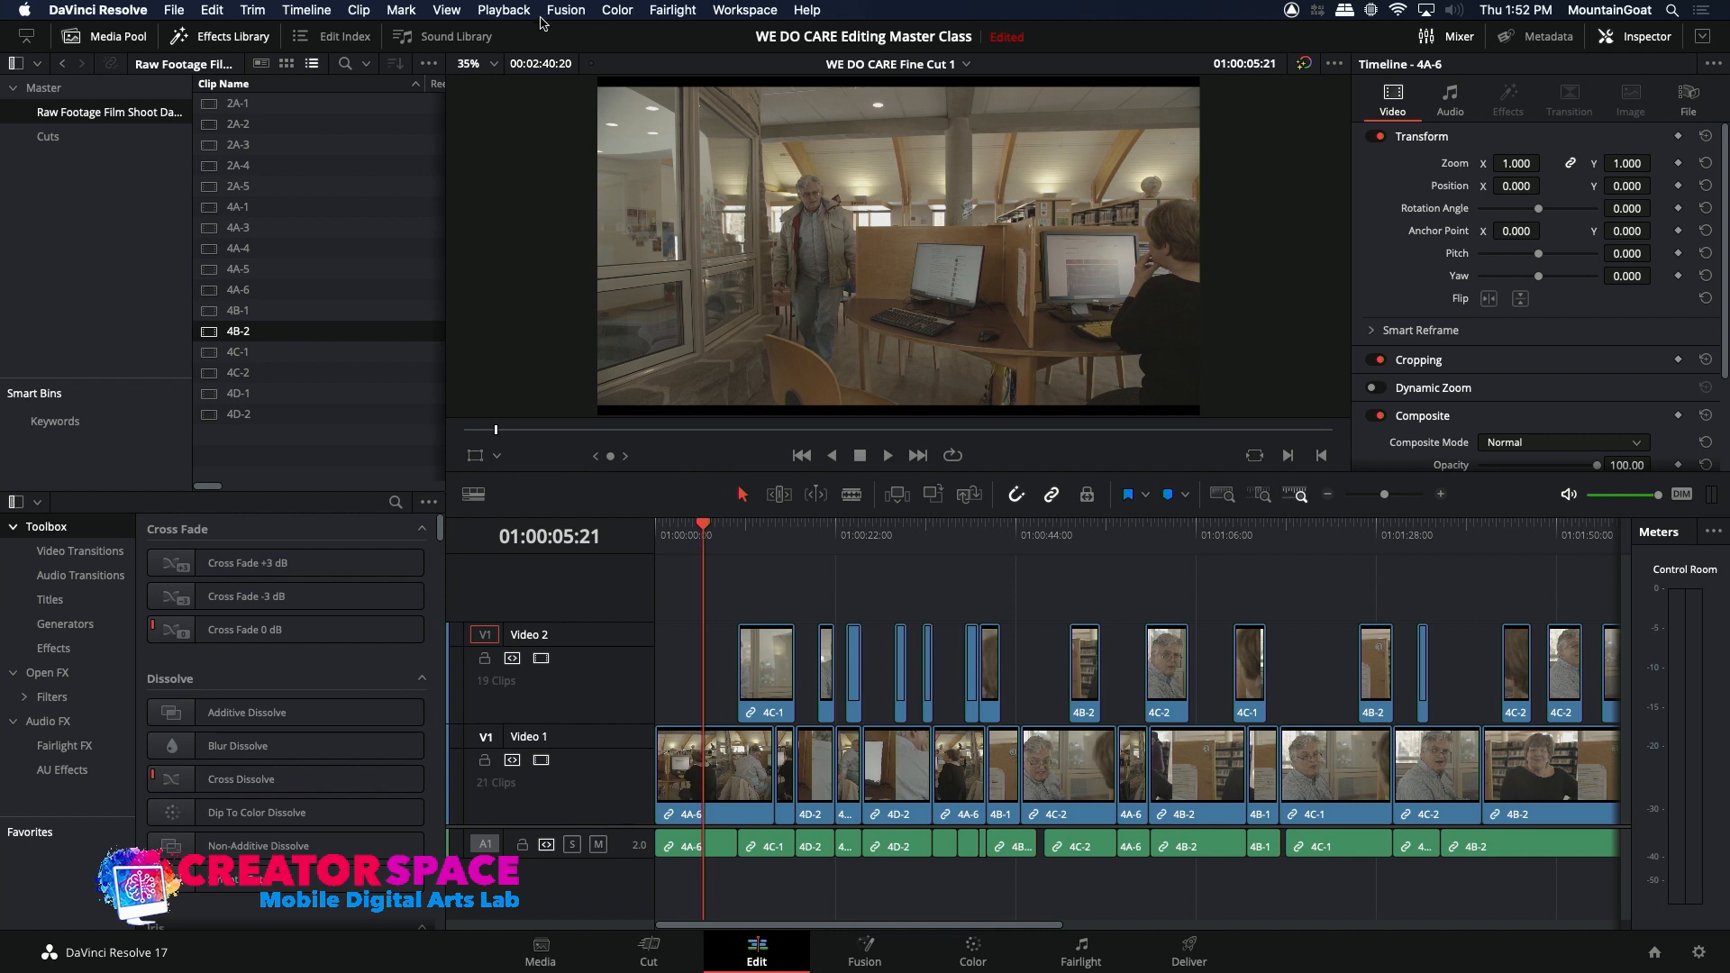
Step: Switch the viewer to Cinema Viewer mode to show the cut full screen
click(447, 10)
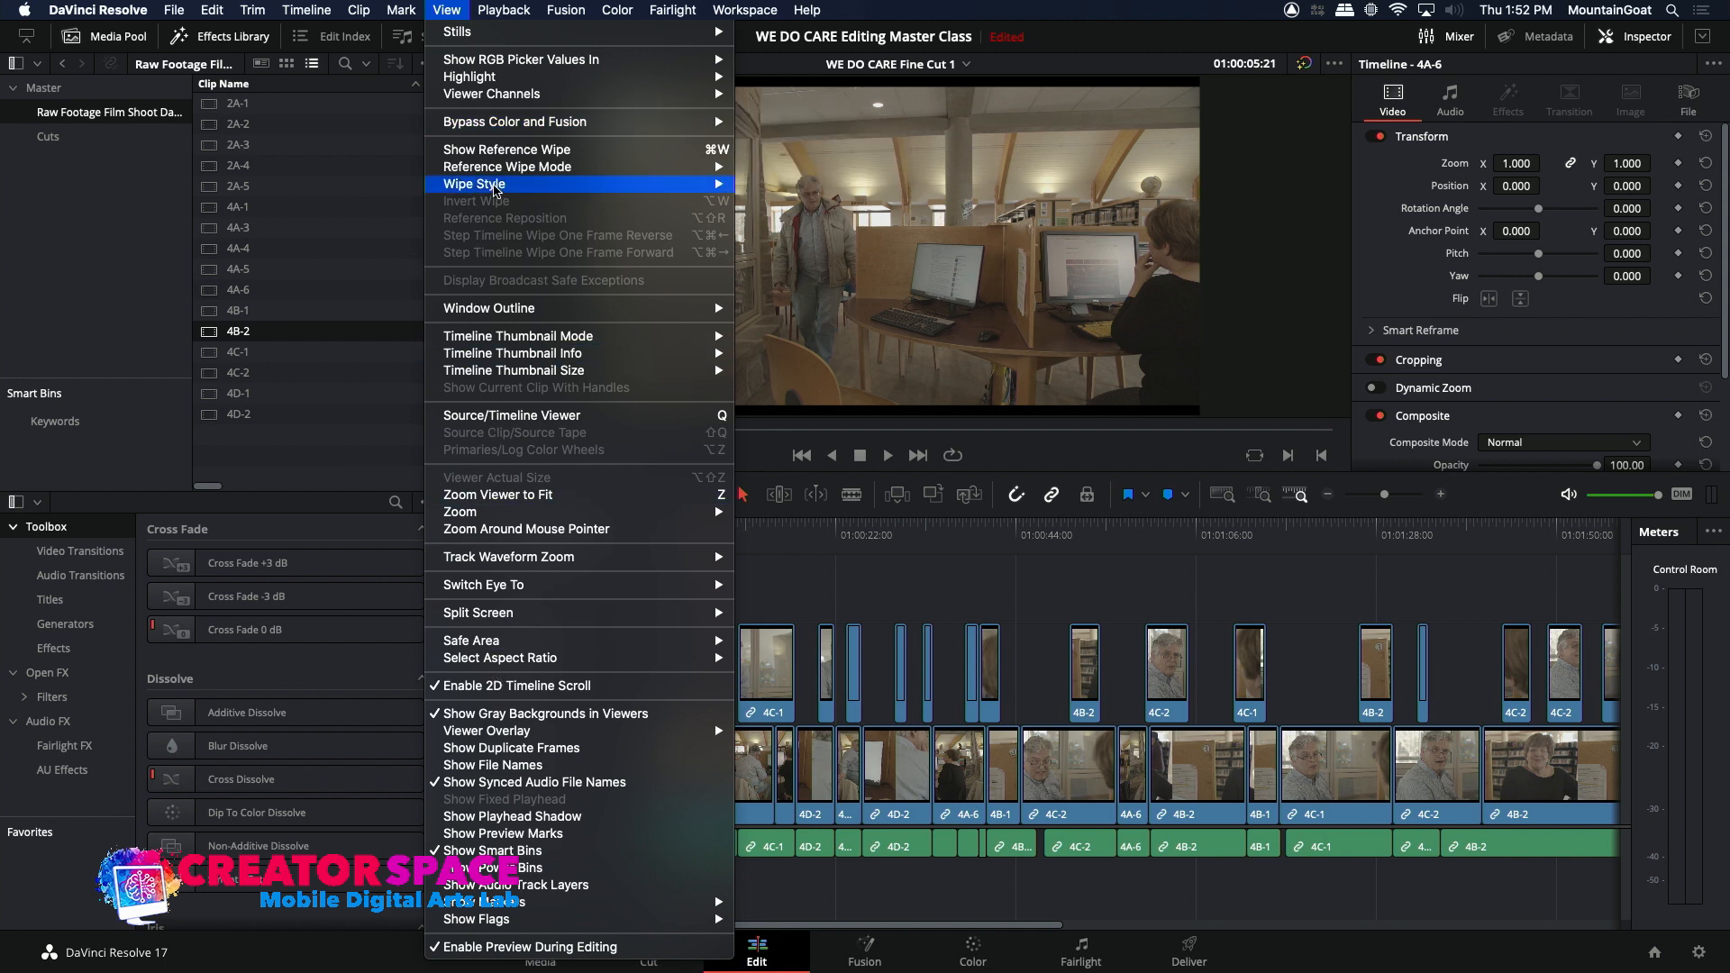
mouse_move(507, 8)
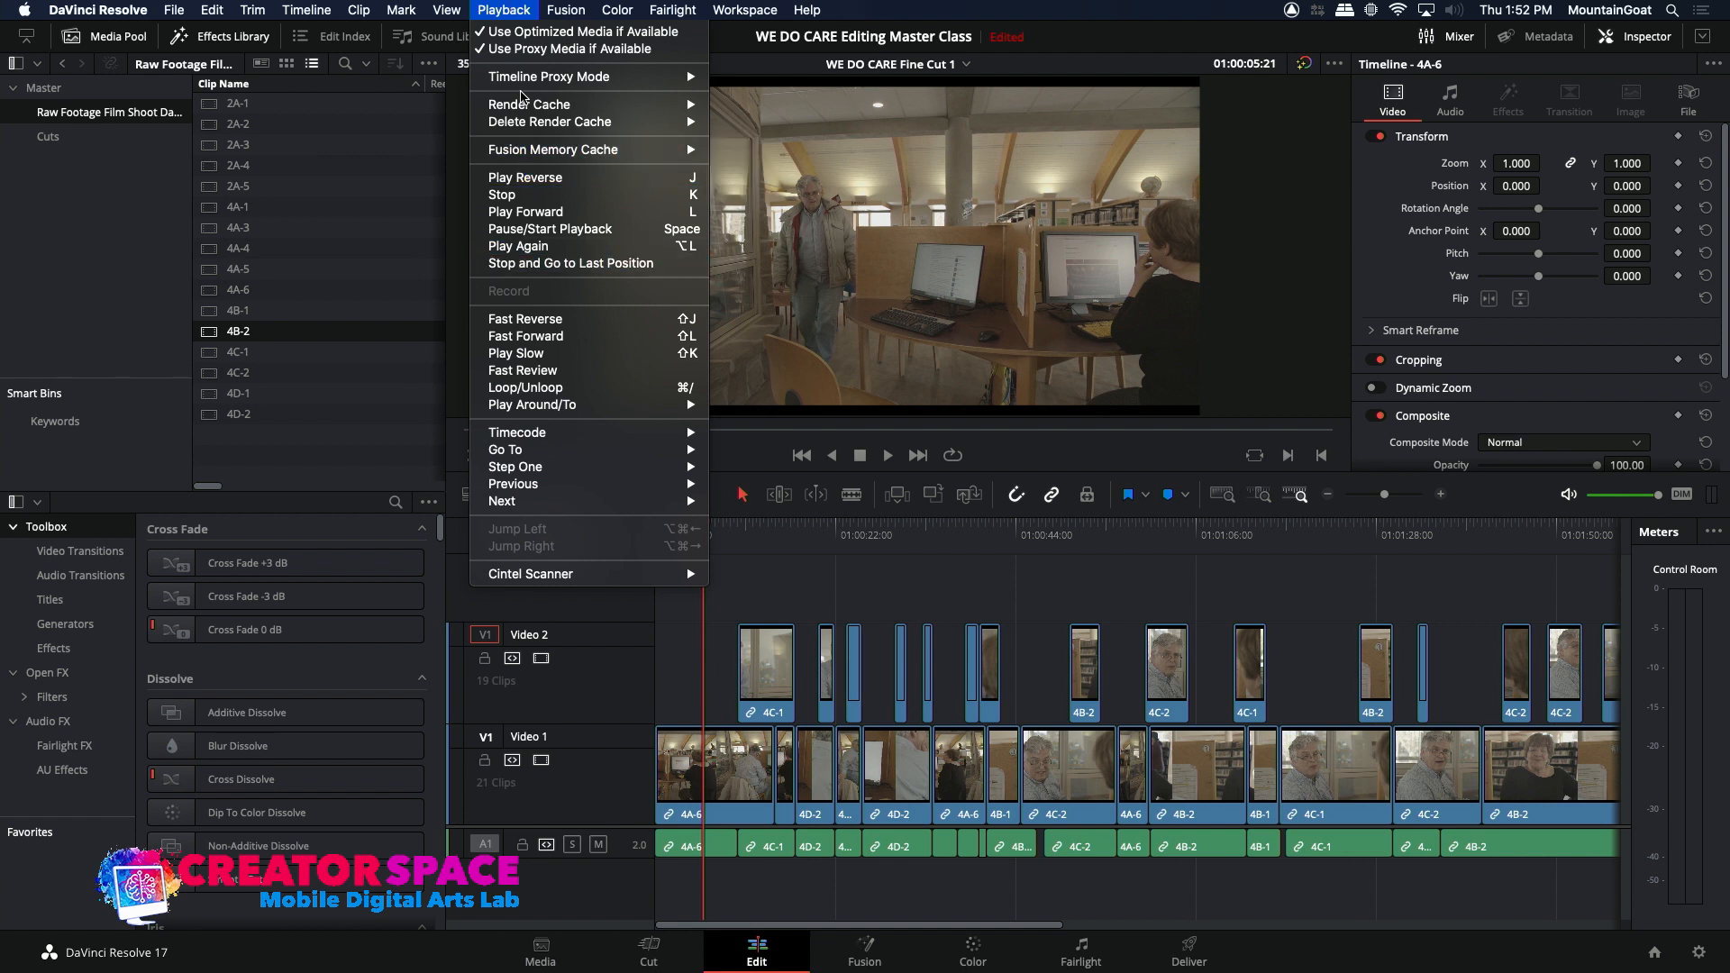
mouse_move(621, 7)
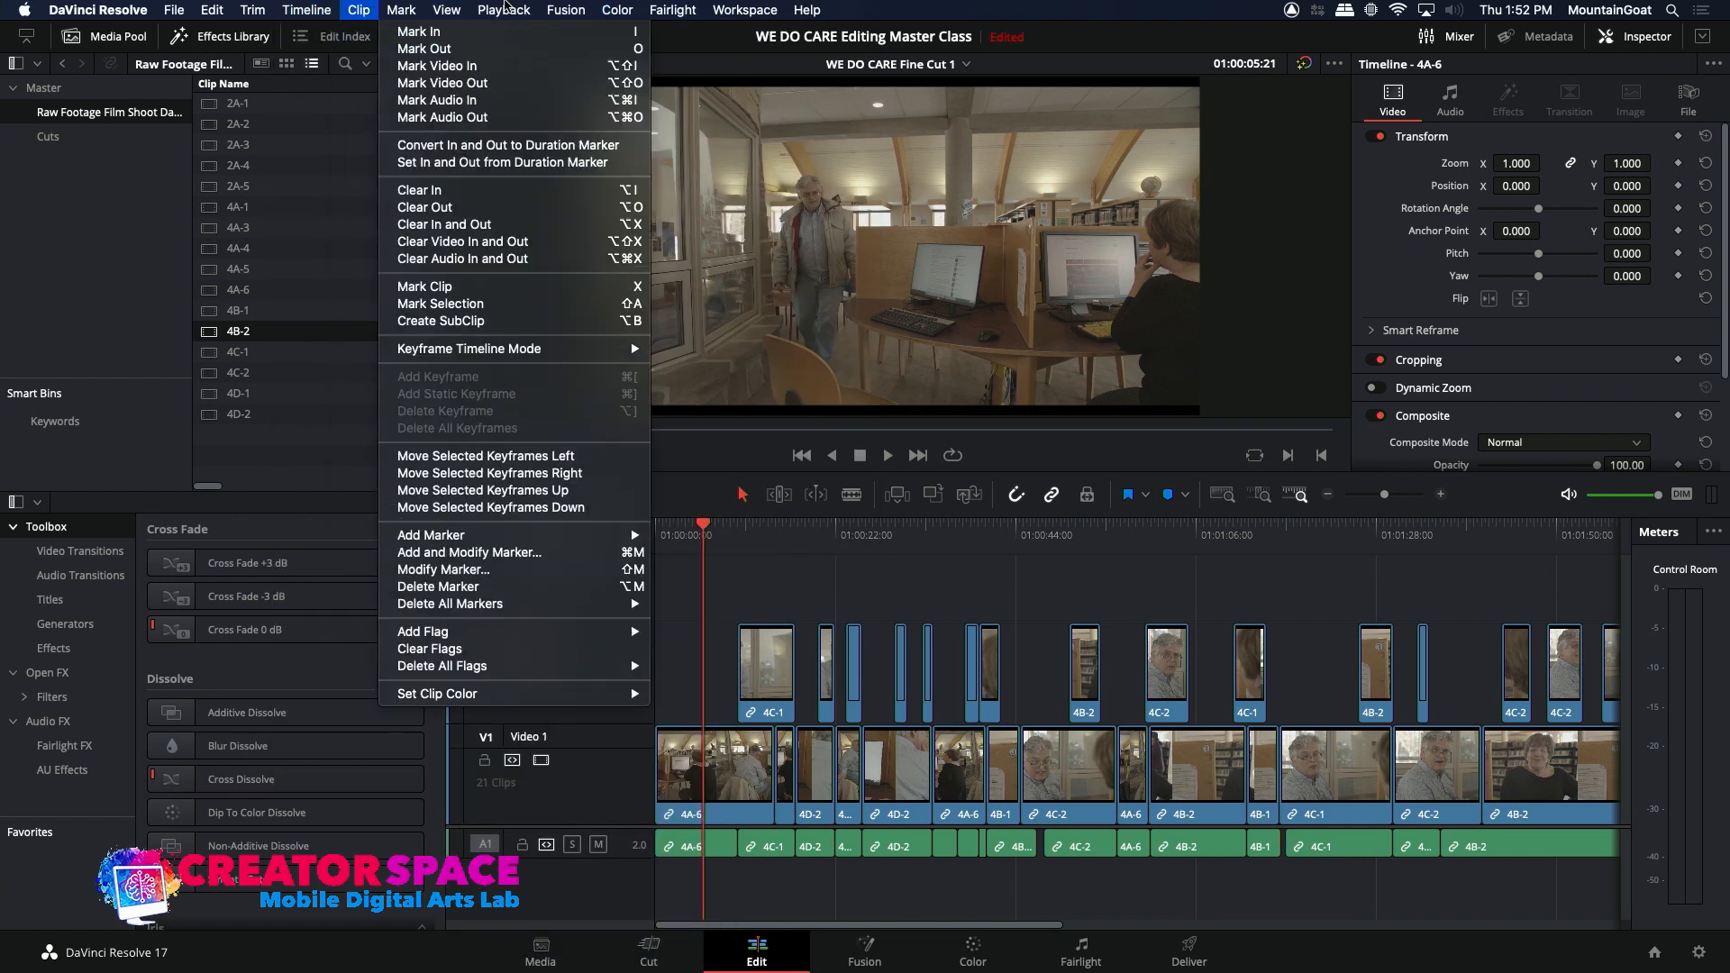
mouse_move(753, 7)
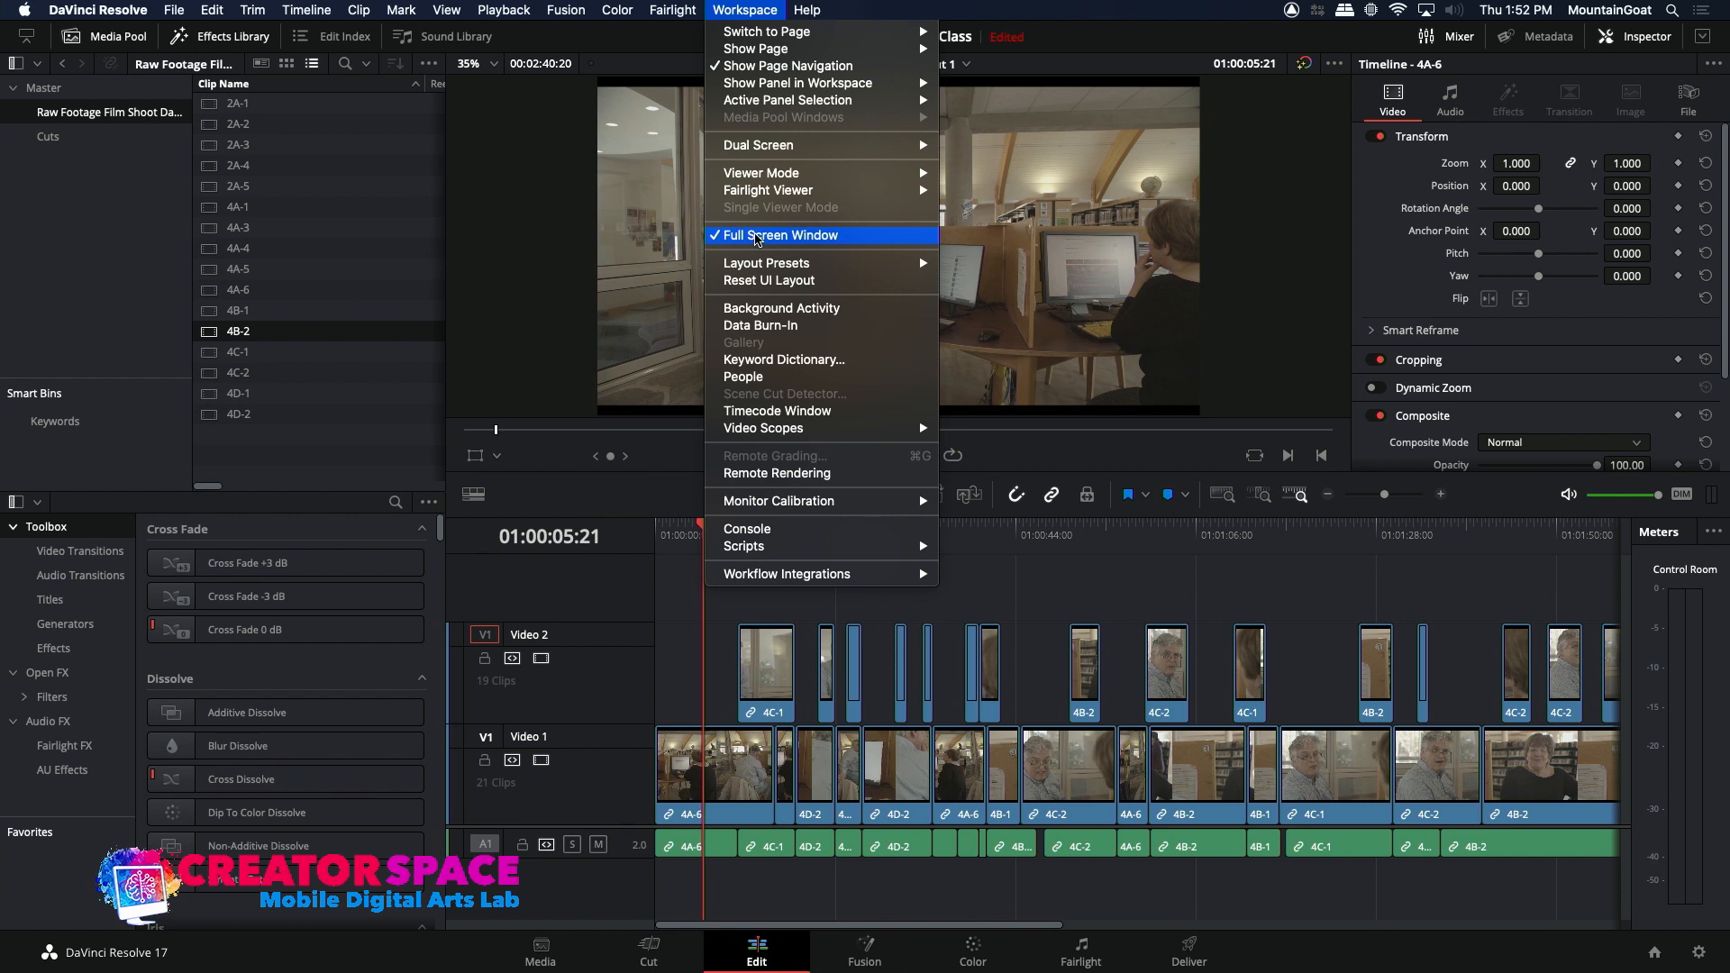
mouse_move(758, 180)
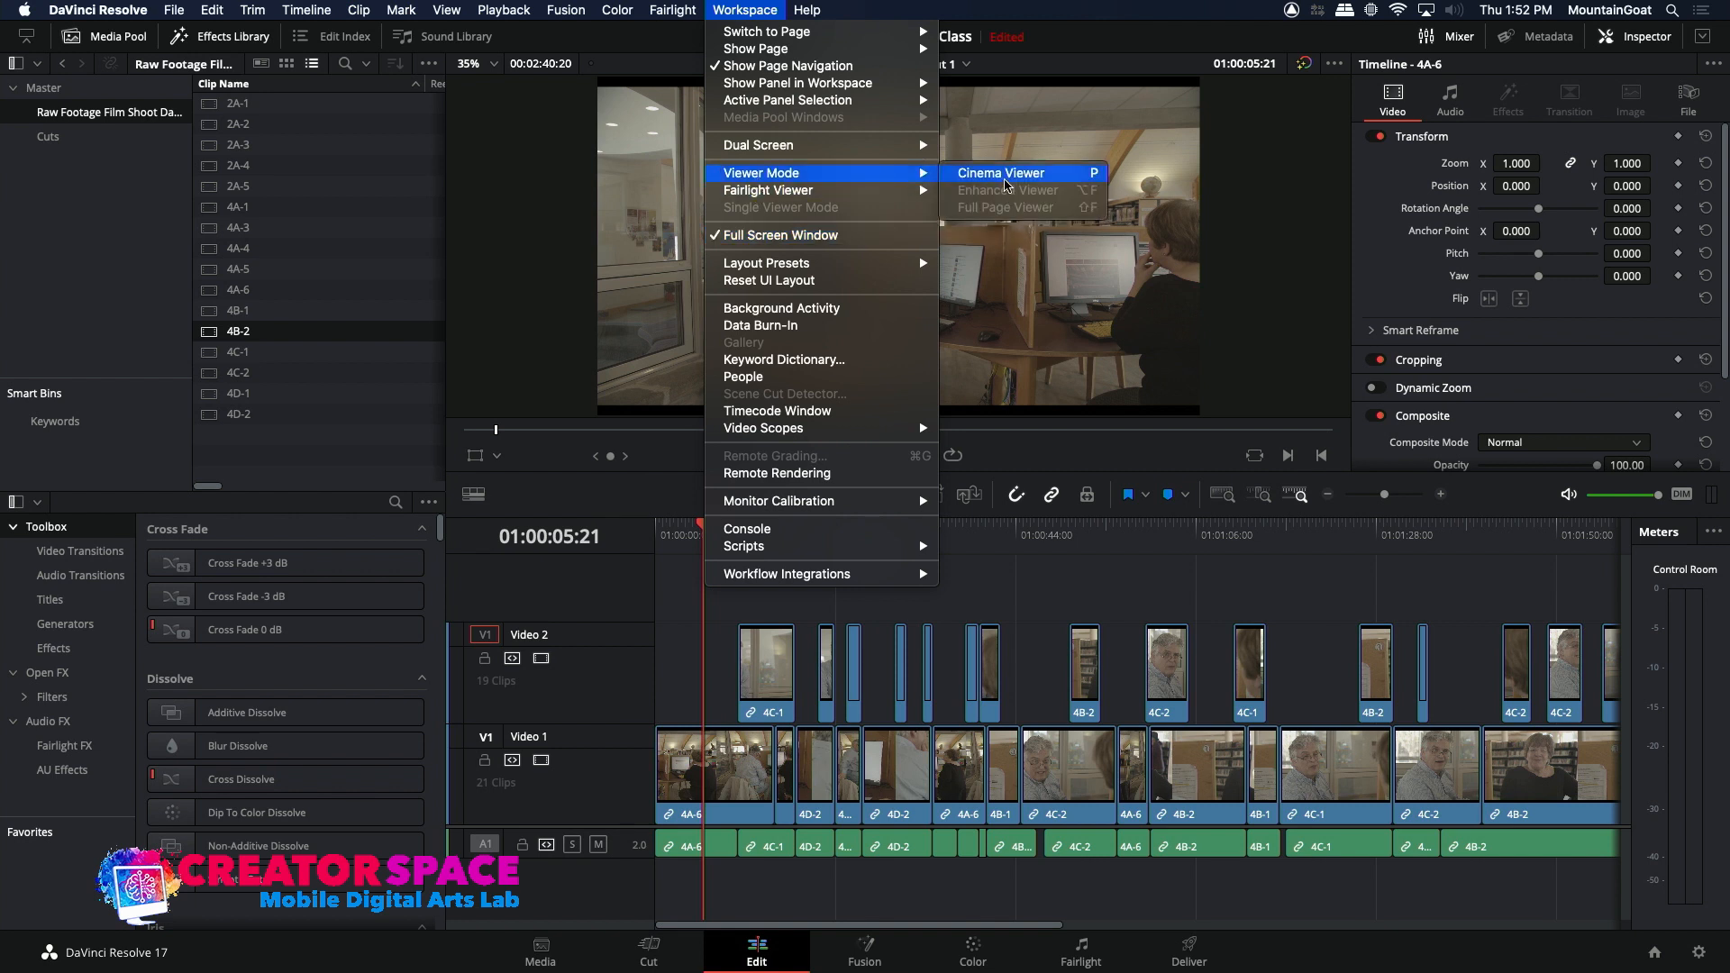
click(1005, 180)
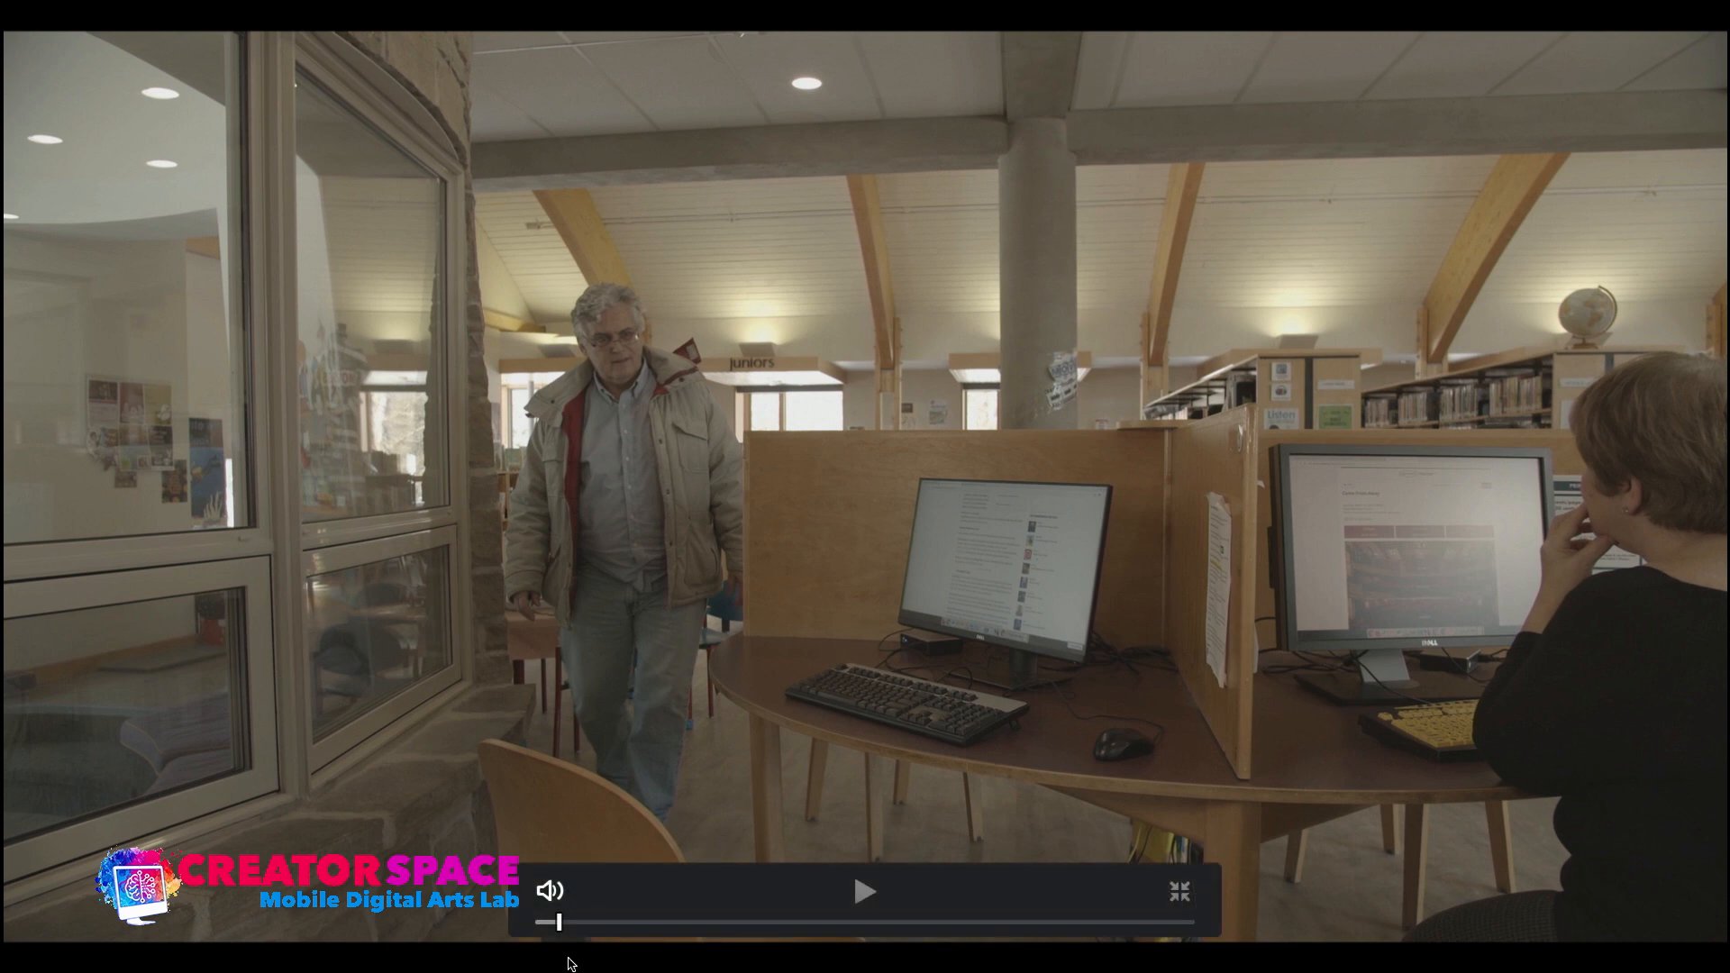